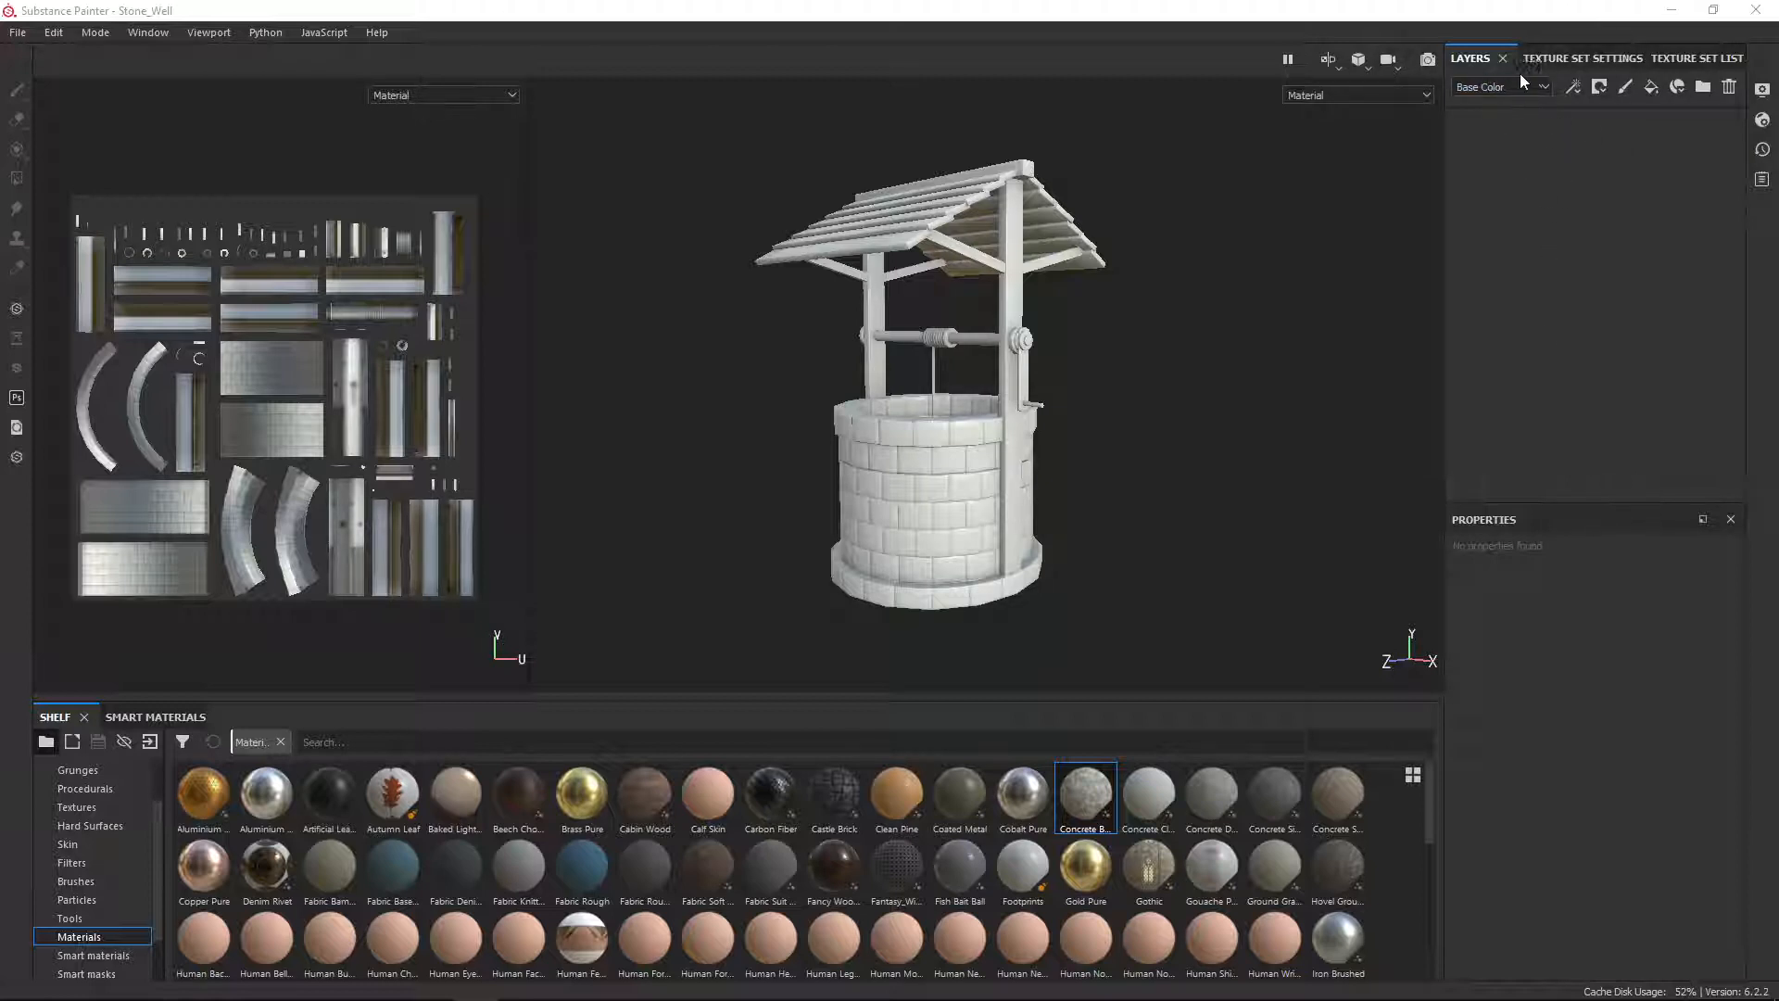
click(1584, 55)
click(1667, 59)
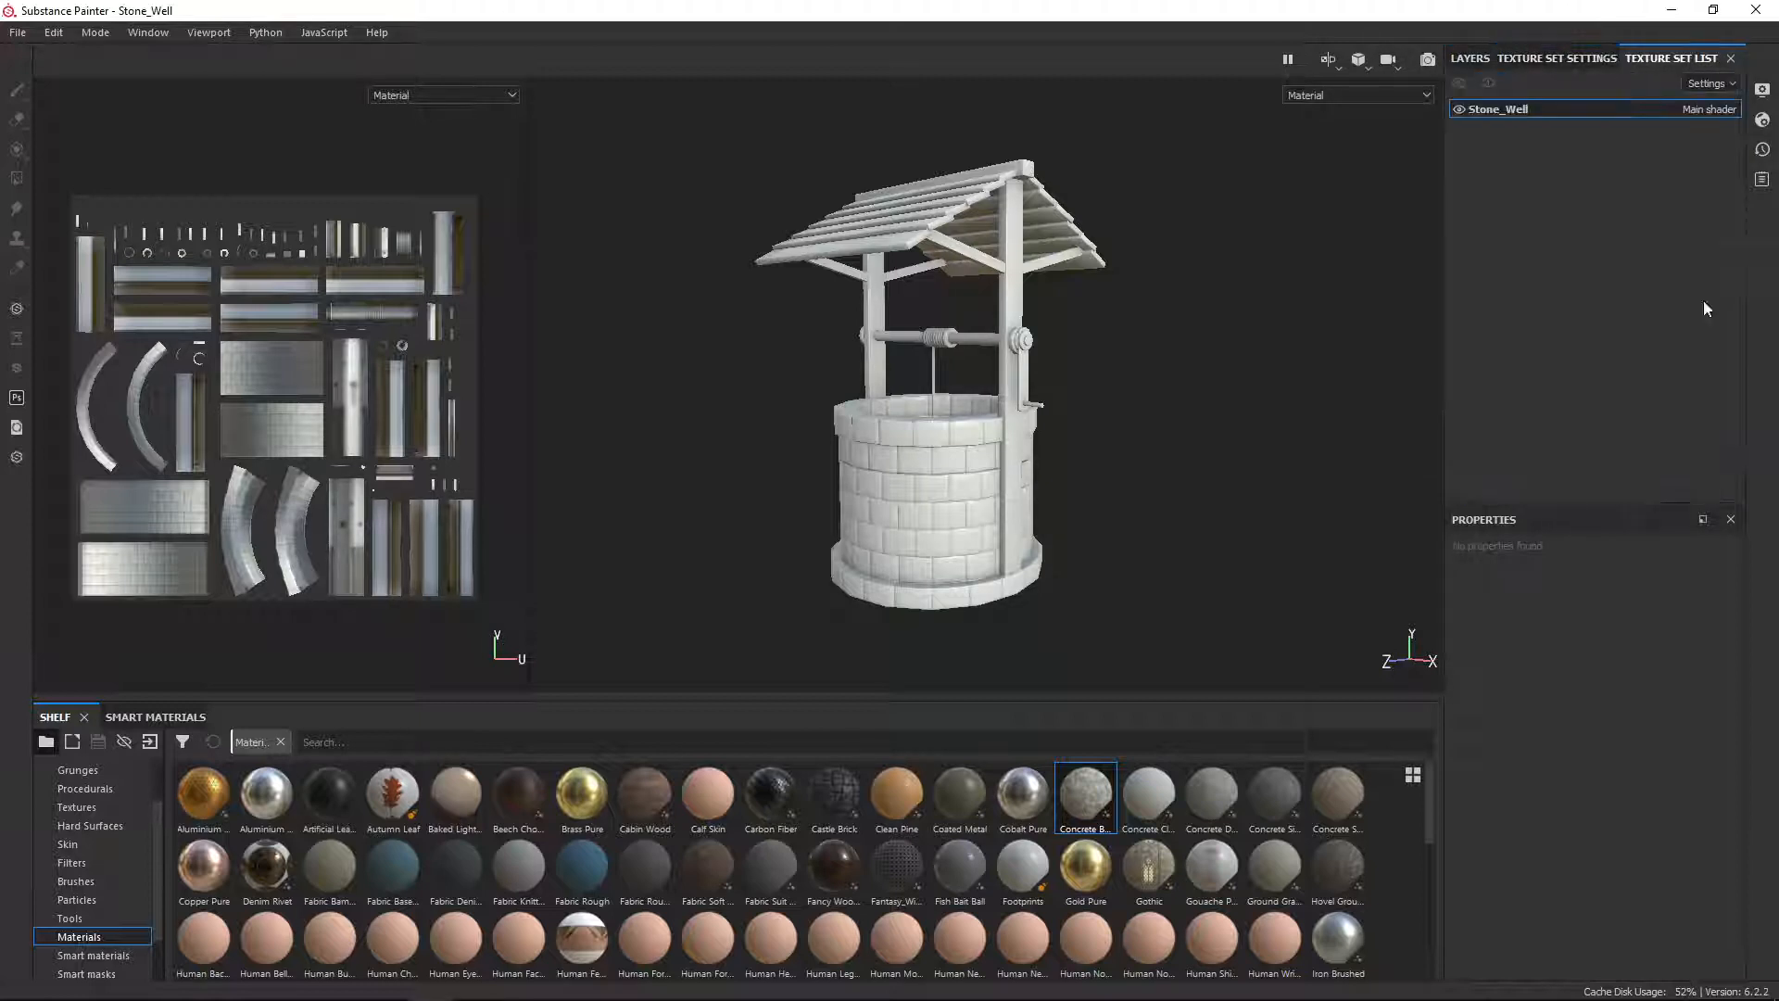
click(1469, 57)
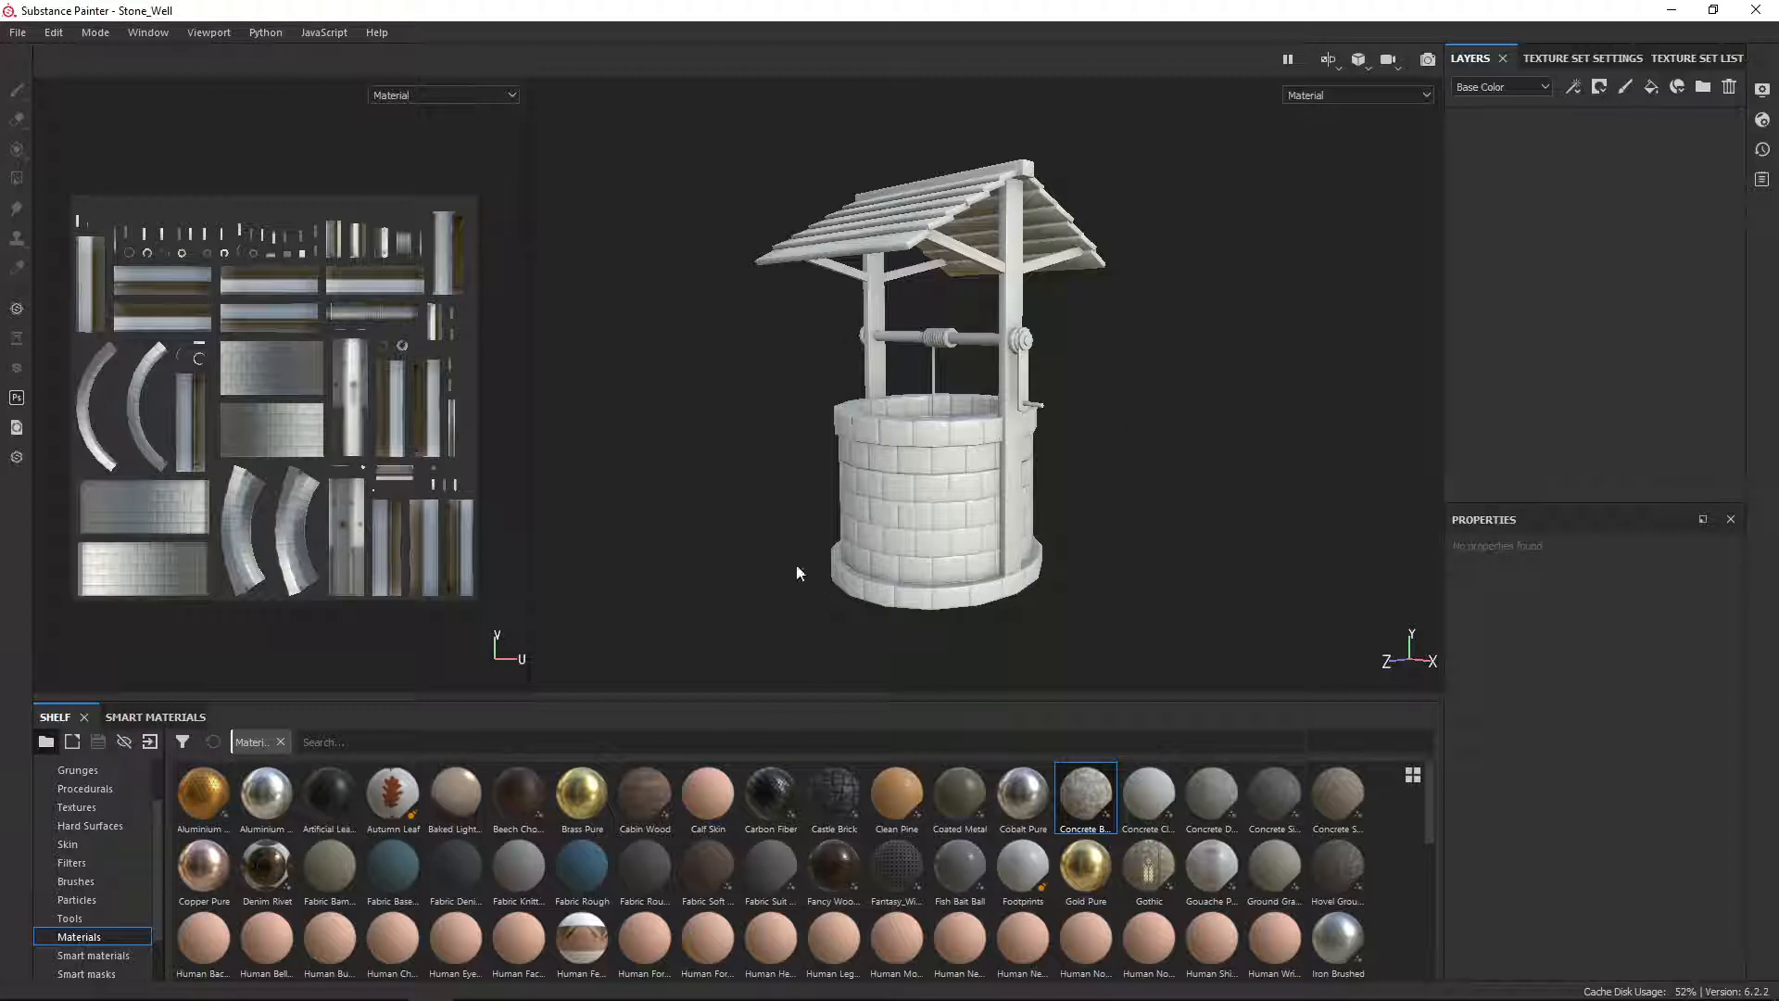
Step: Add a new layer folder and name it Stone Base
click(1702, 87)
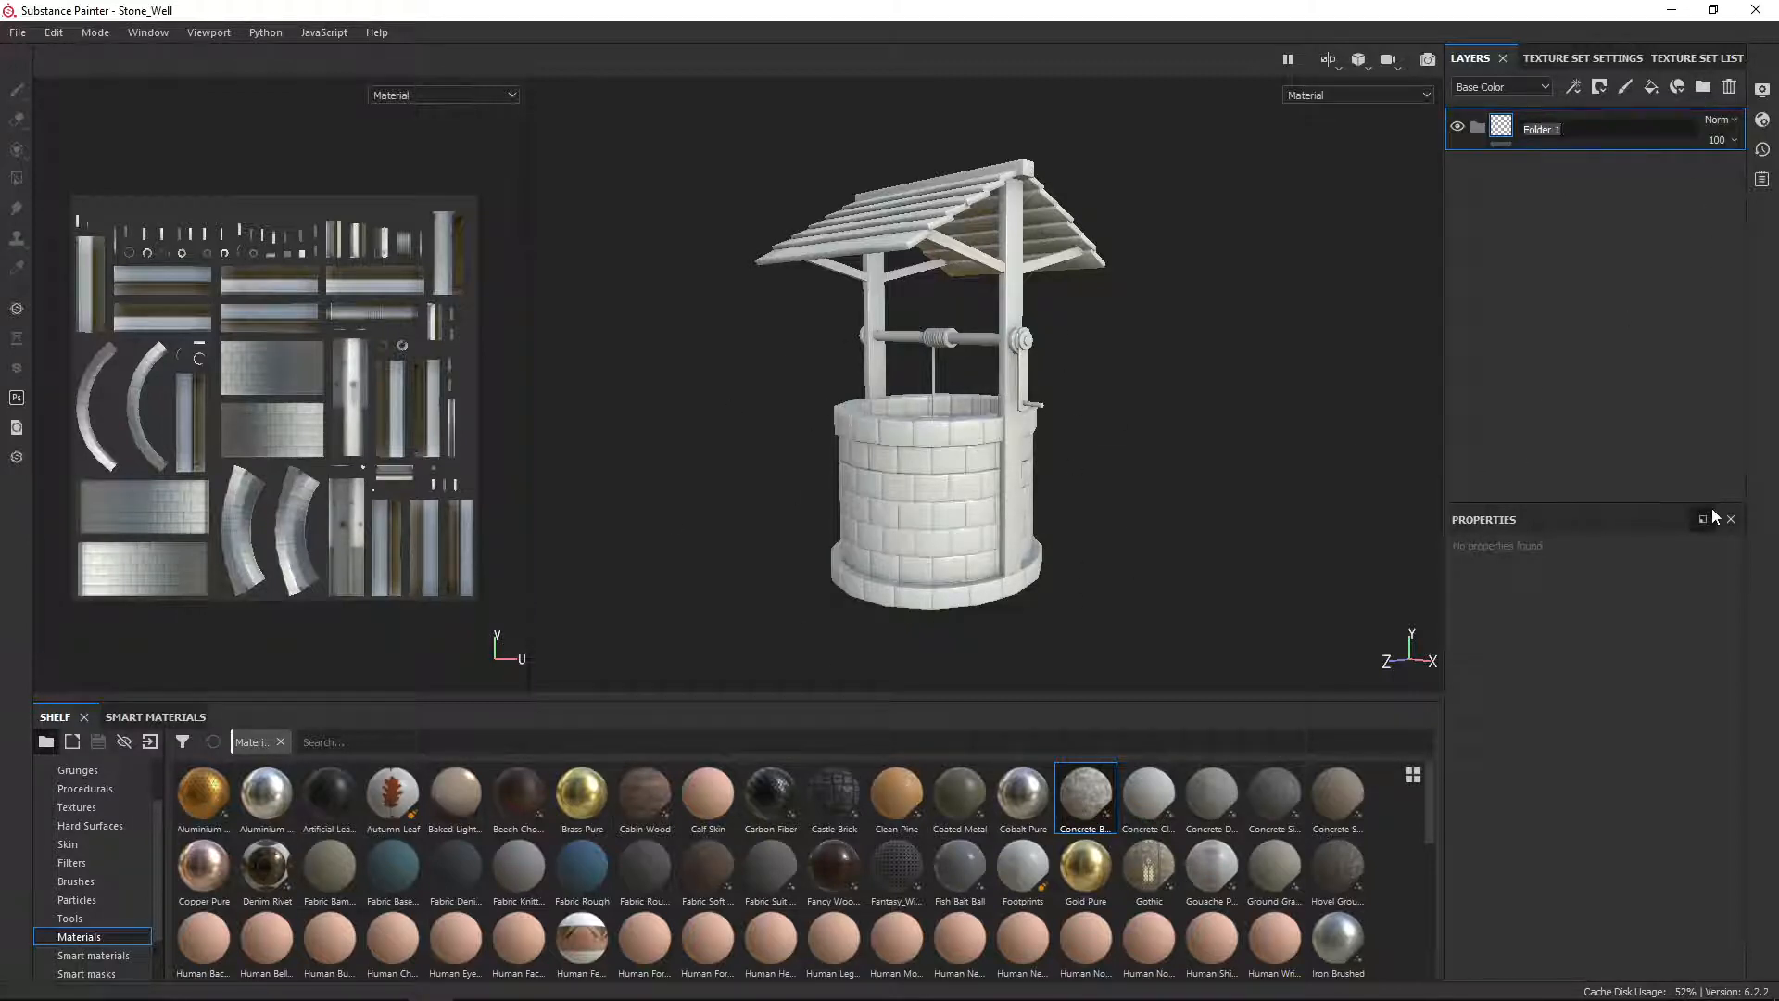
text(Stone Base)
key(Return)
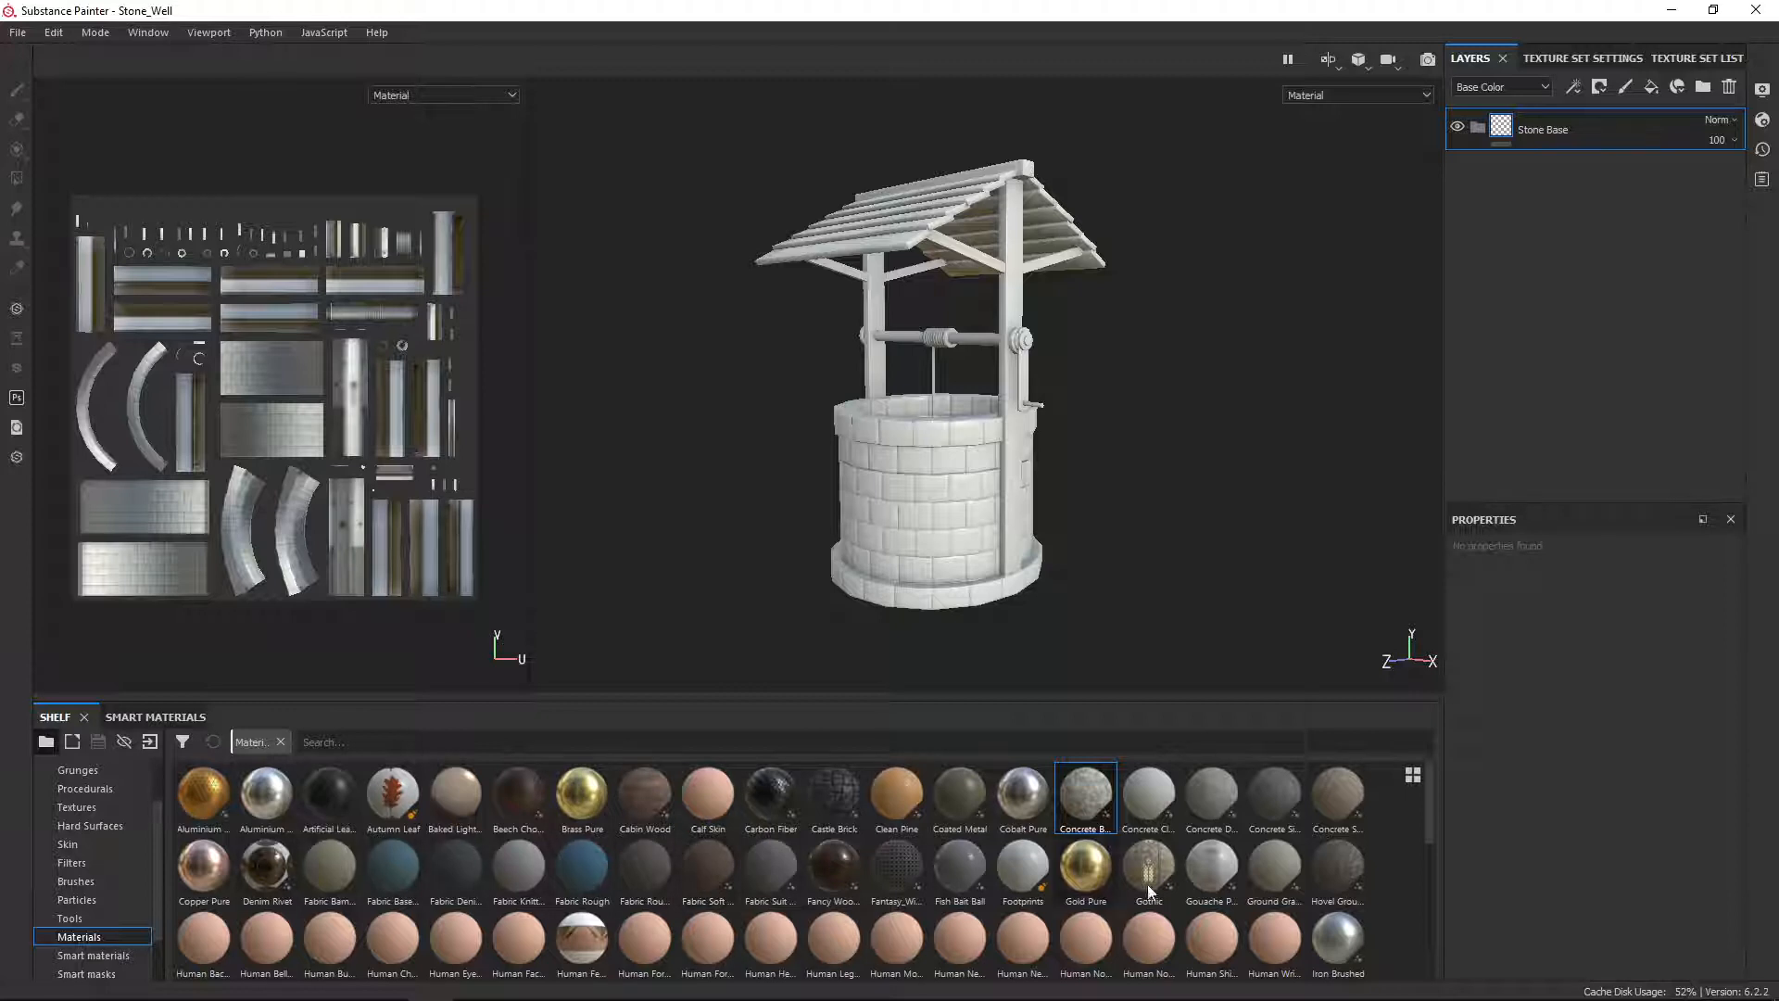
Step: Place the Concrete Simple material as a fill layer inside the Stone Base folder
drag(1262, 797, 1530, 130)
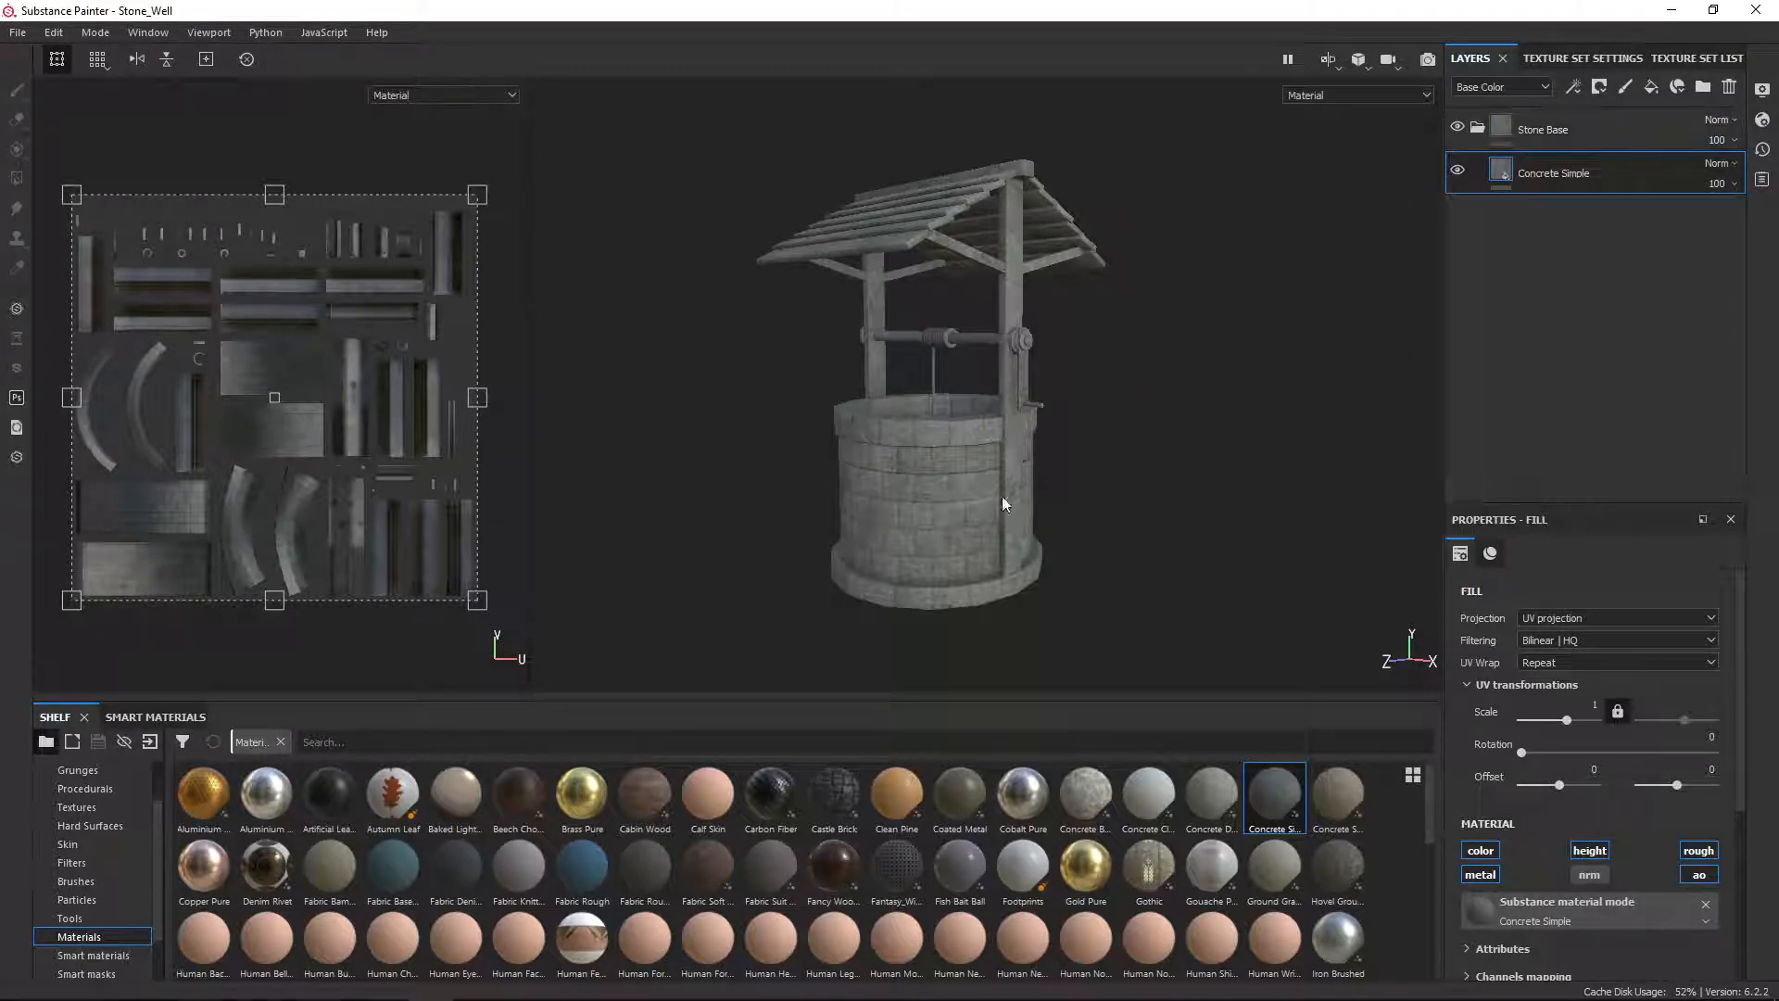
alt+drag(943, 485, 952, 556)
scroll(944, 458, up, 5)
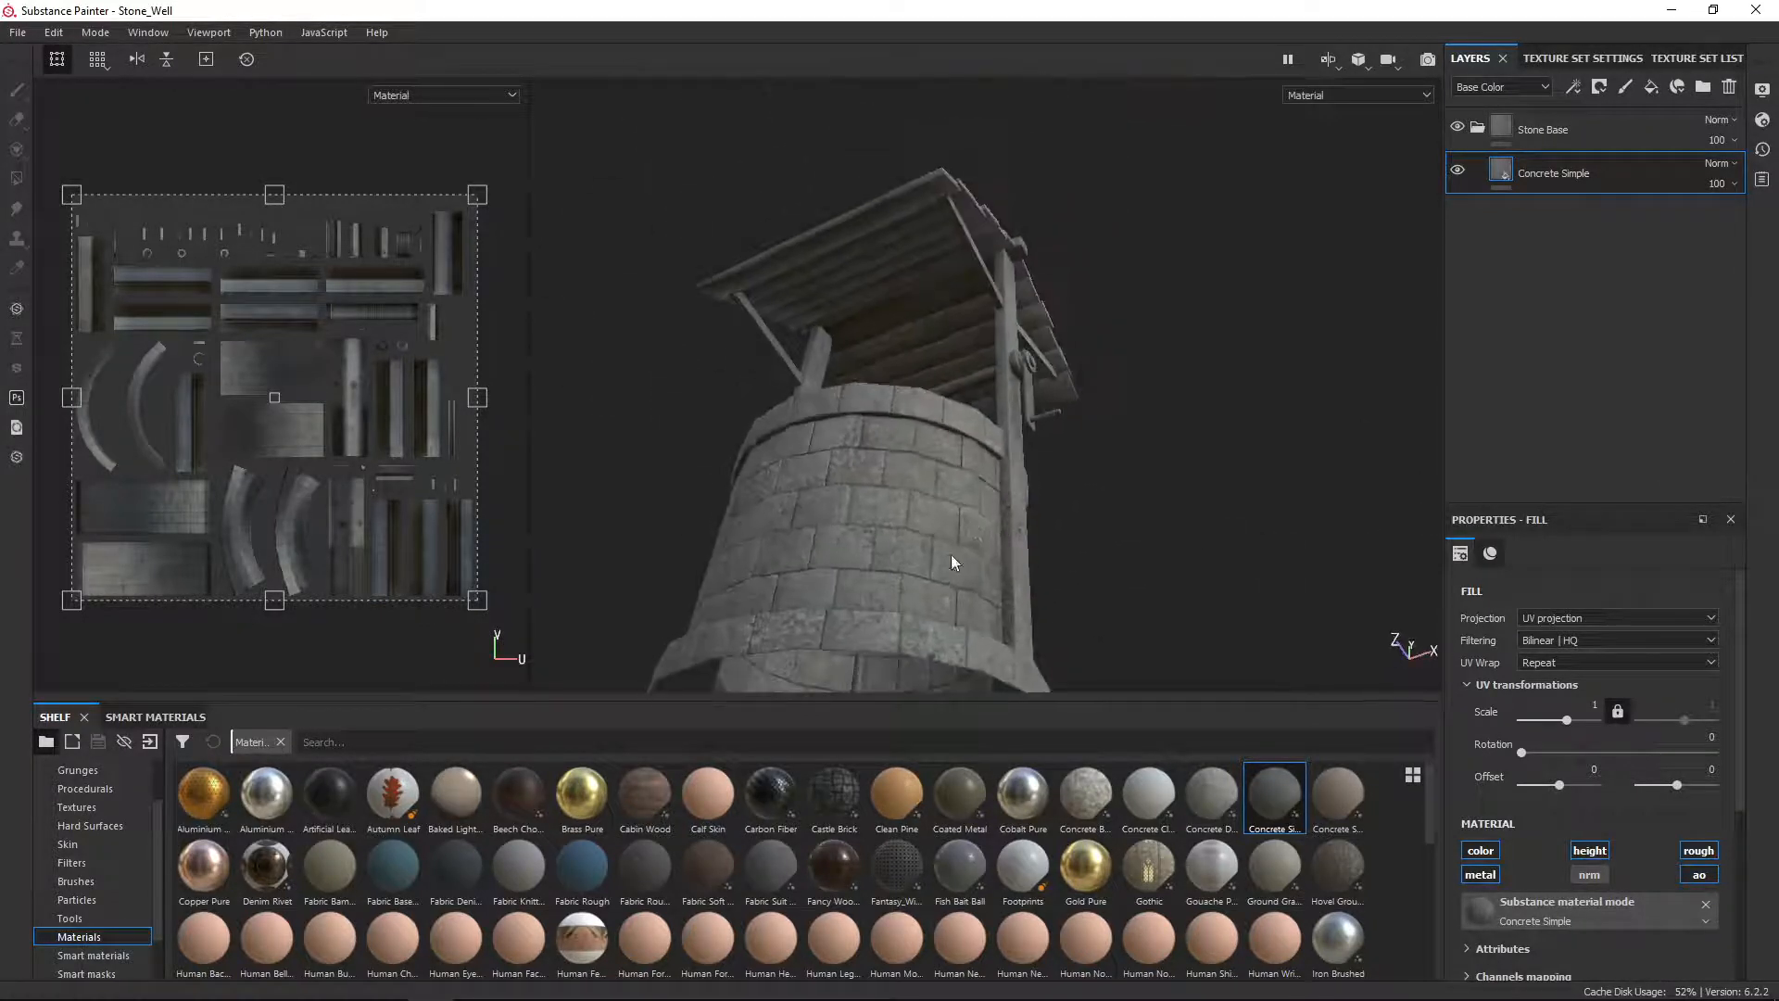
mouse_move(875, 376)
alt+mouse_down()
mouse_move(918, 496)
mouse_move(976, 337)
mouse_move(906, 363)
alt+mouse_up()
Step: Add a black mask to the Stone Base folder and fill the well's stone cylinder and rims into it by mesh
right_click(1509, 115)
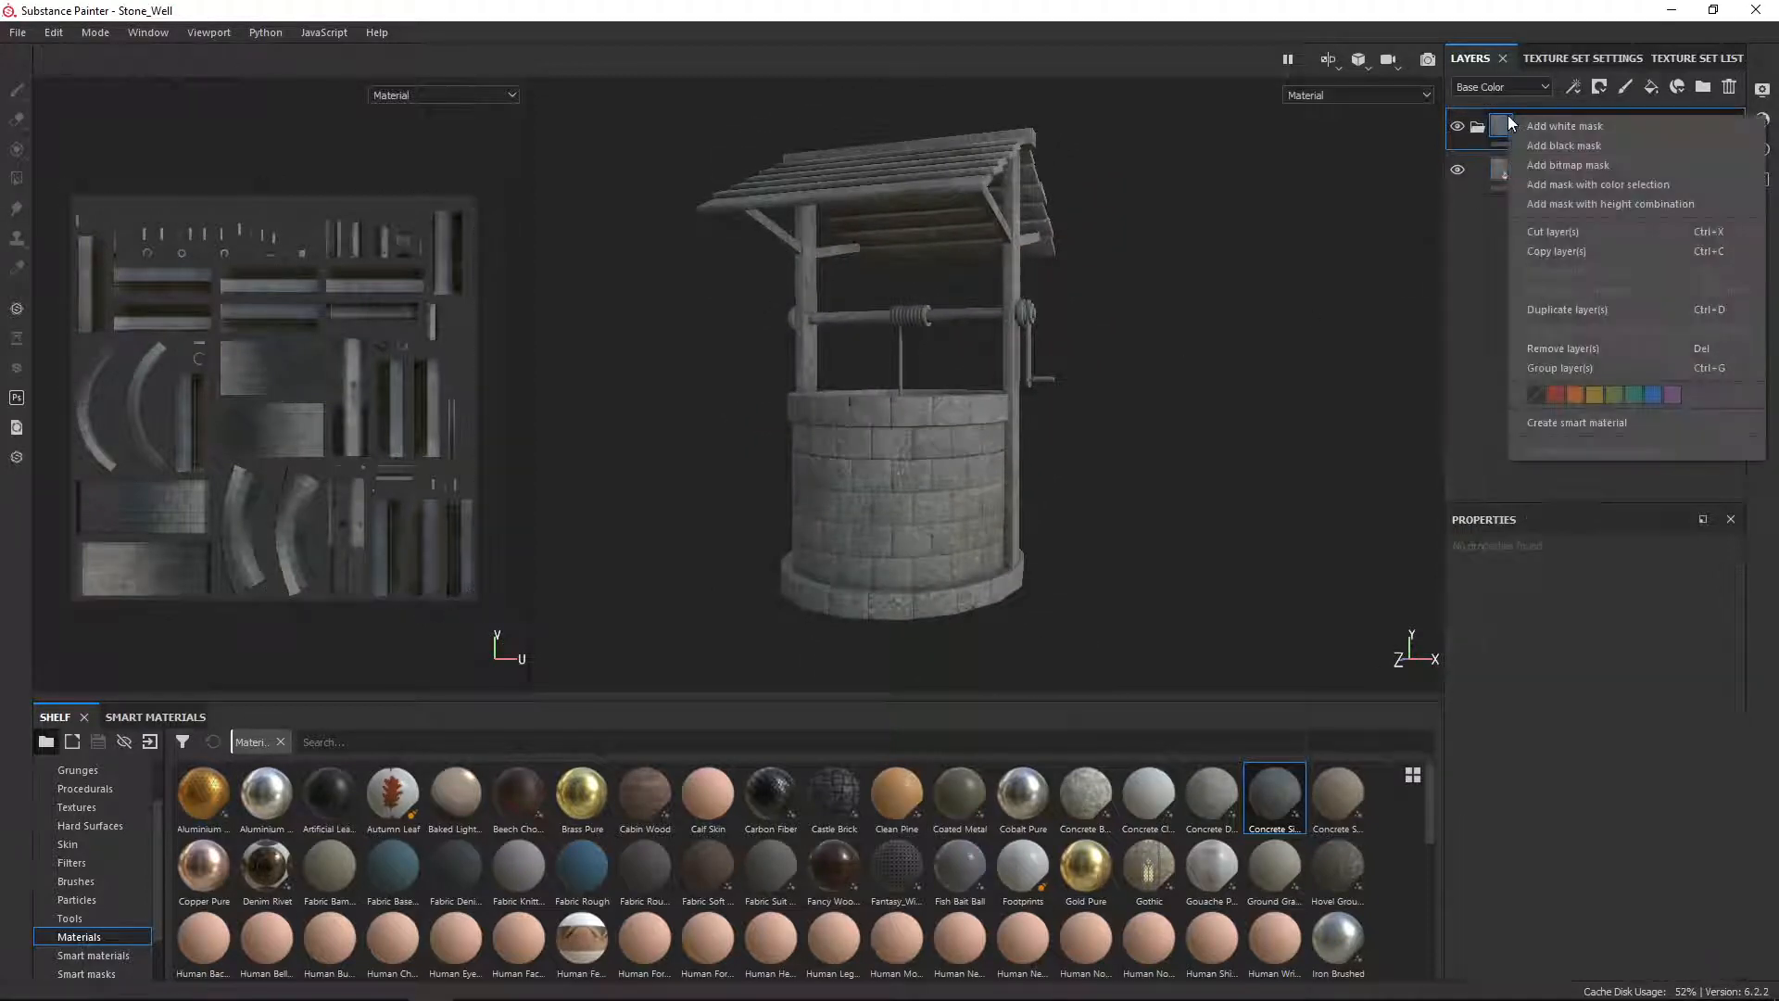
click(1581, 143)
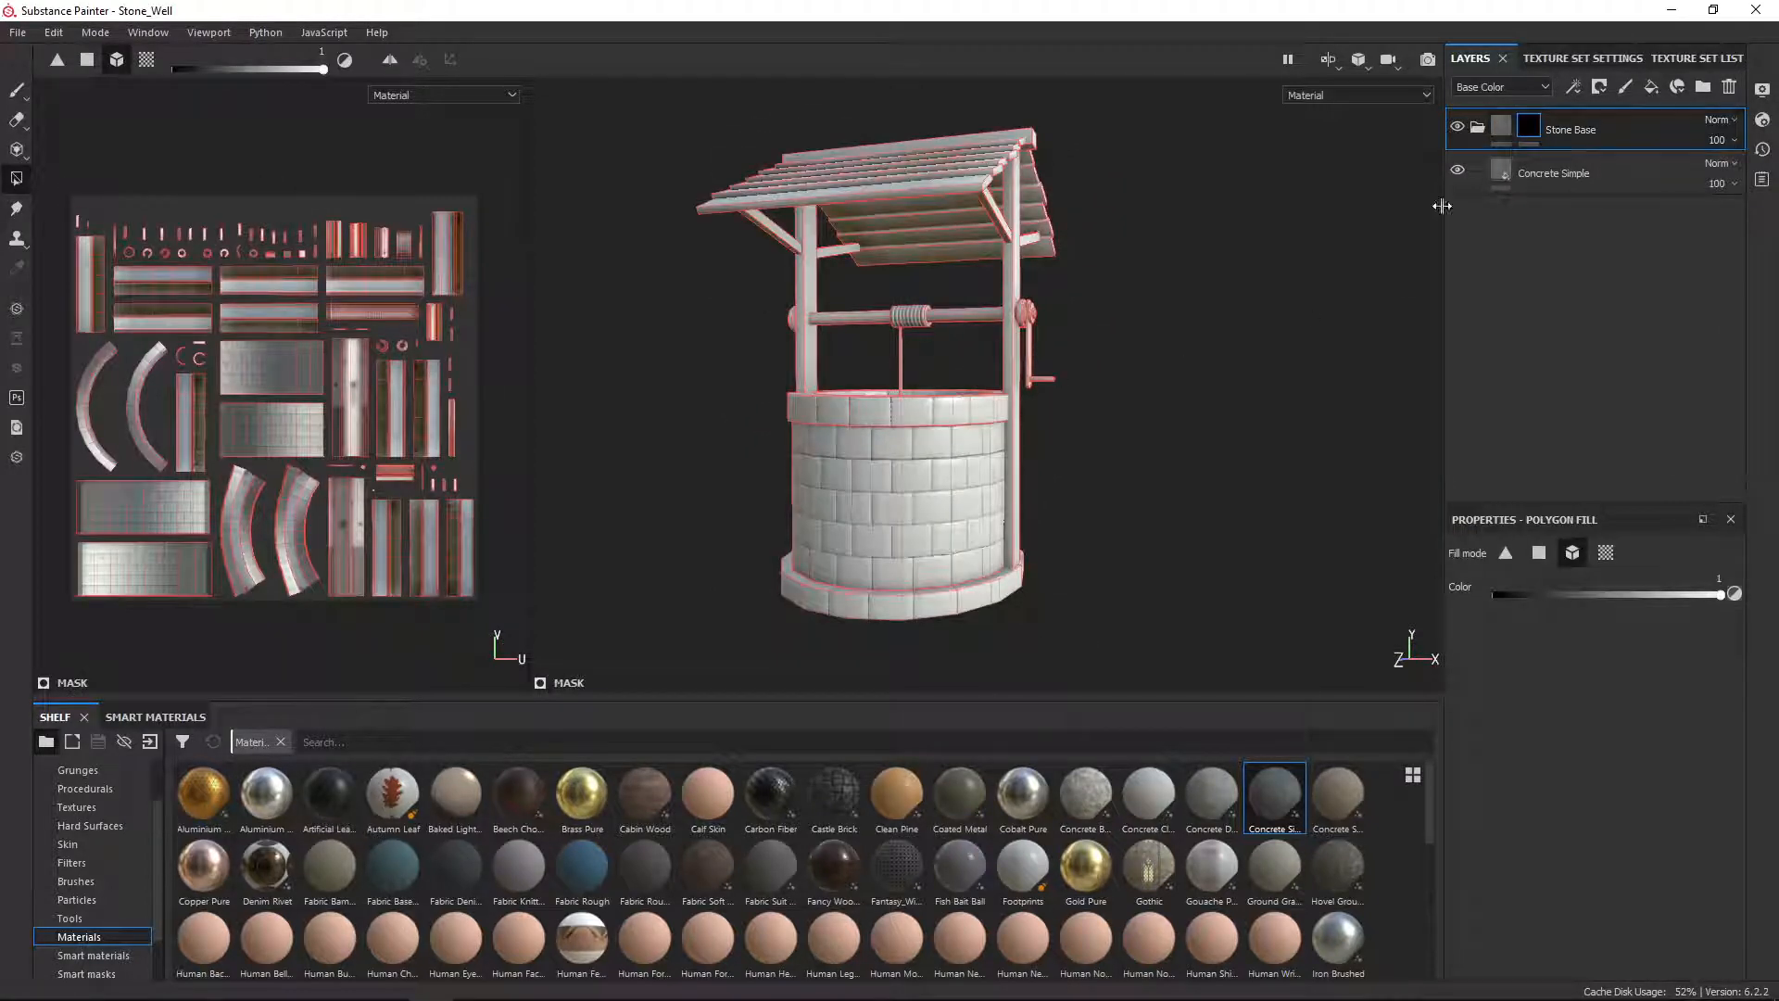
alt+drag(1167, 330, 1017, 322)
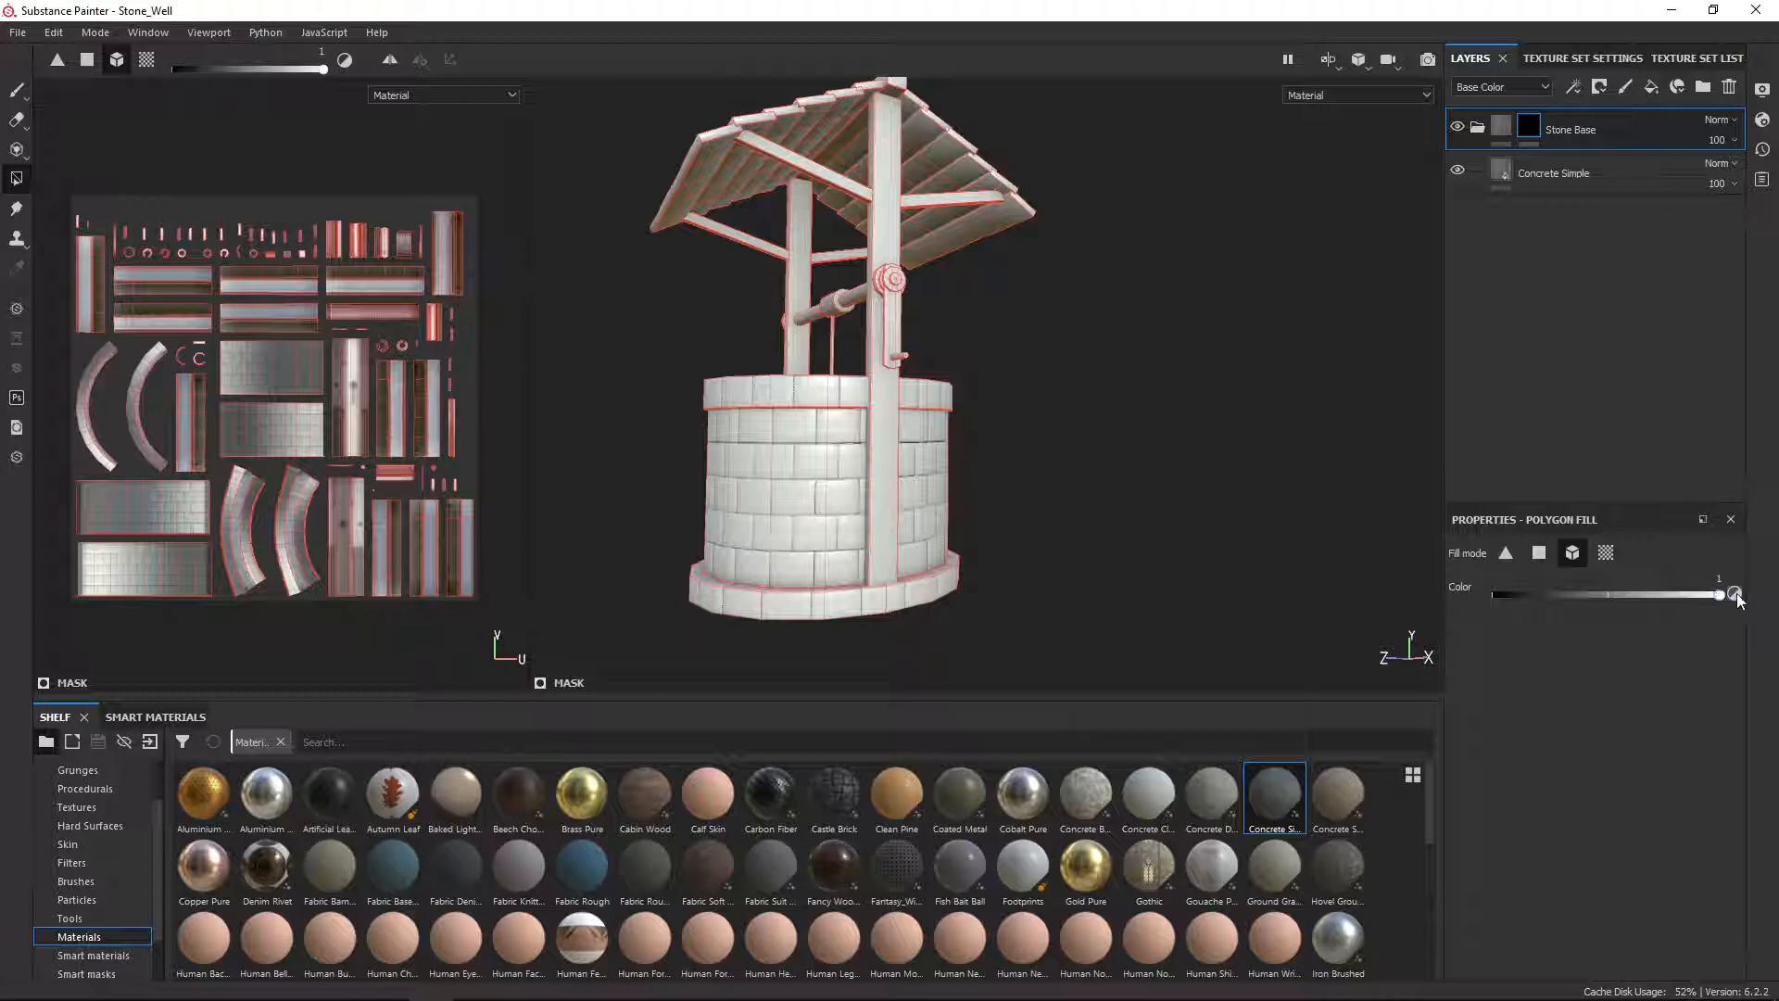
click(775, 449)
alt+drag(1136, 444, 1020, 398)
scroll(1112, 343, up, 3)
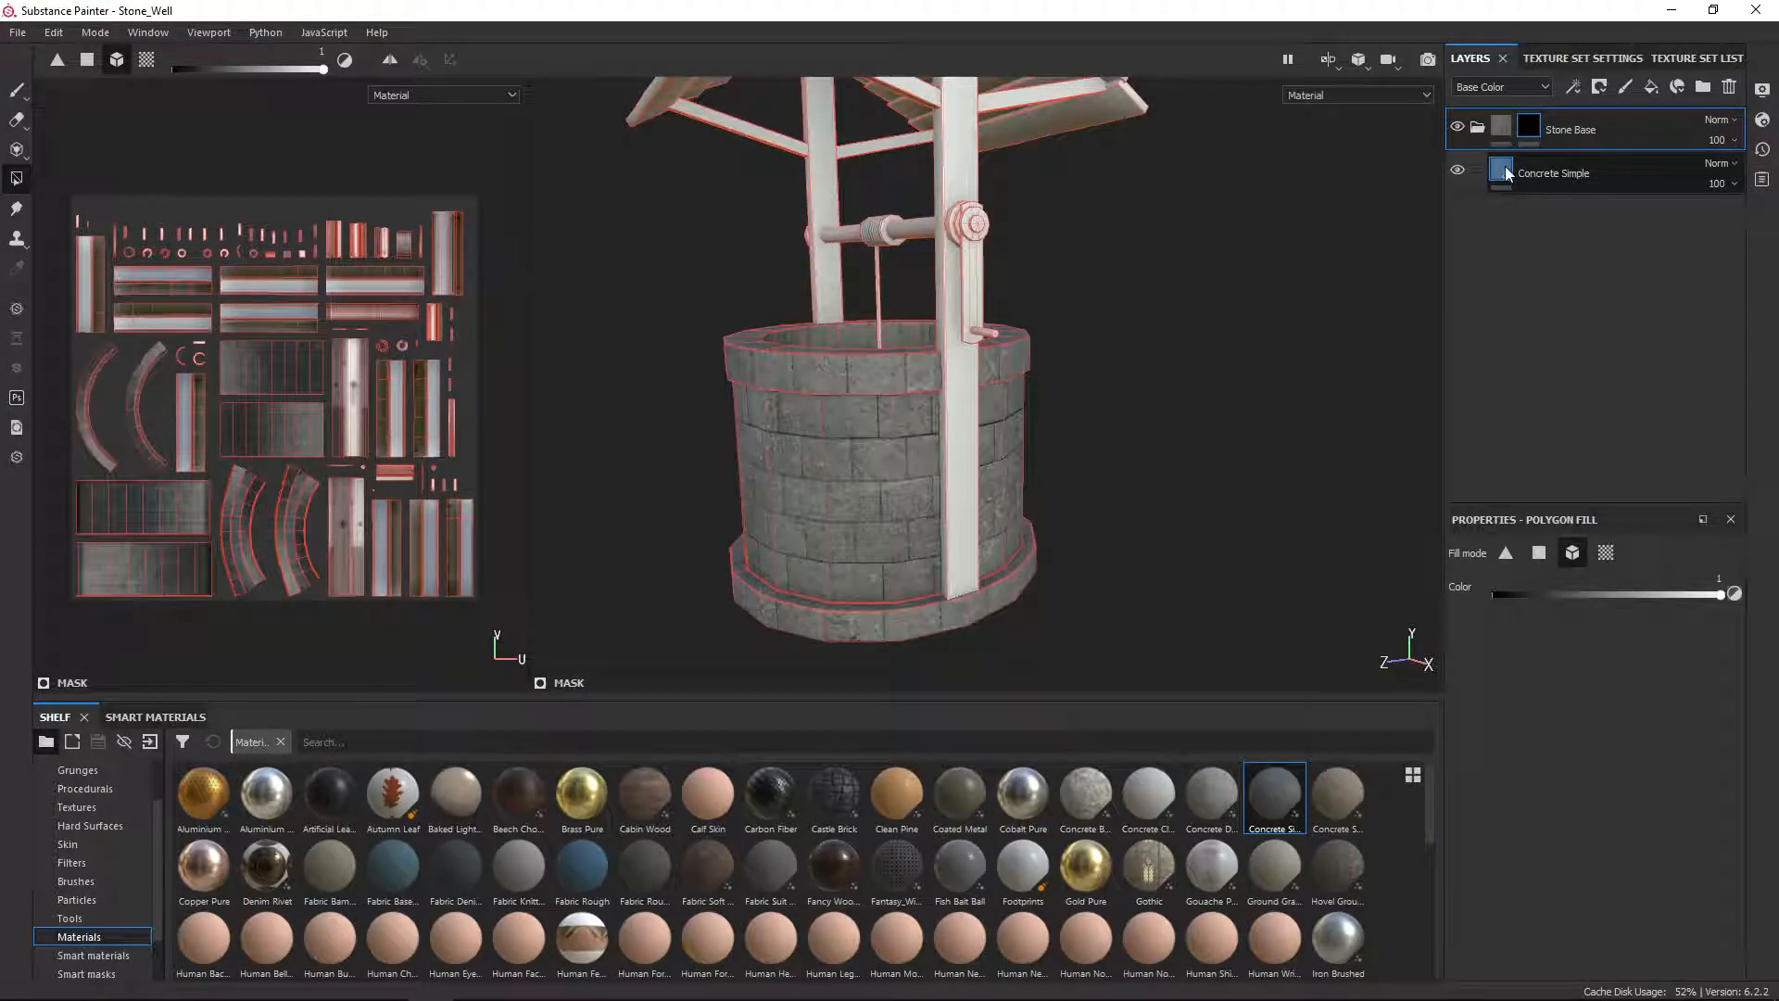
Step: Set the Concrete Simple layer's projection to Tri-planar projection and check the stone surface for seams
click(1500, 176)
alt+drag(988, 466, 890, 425)
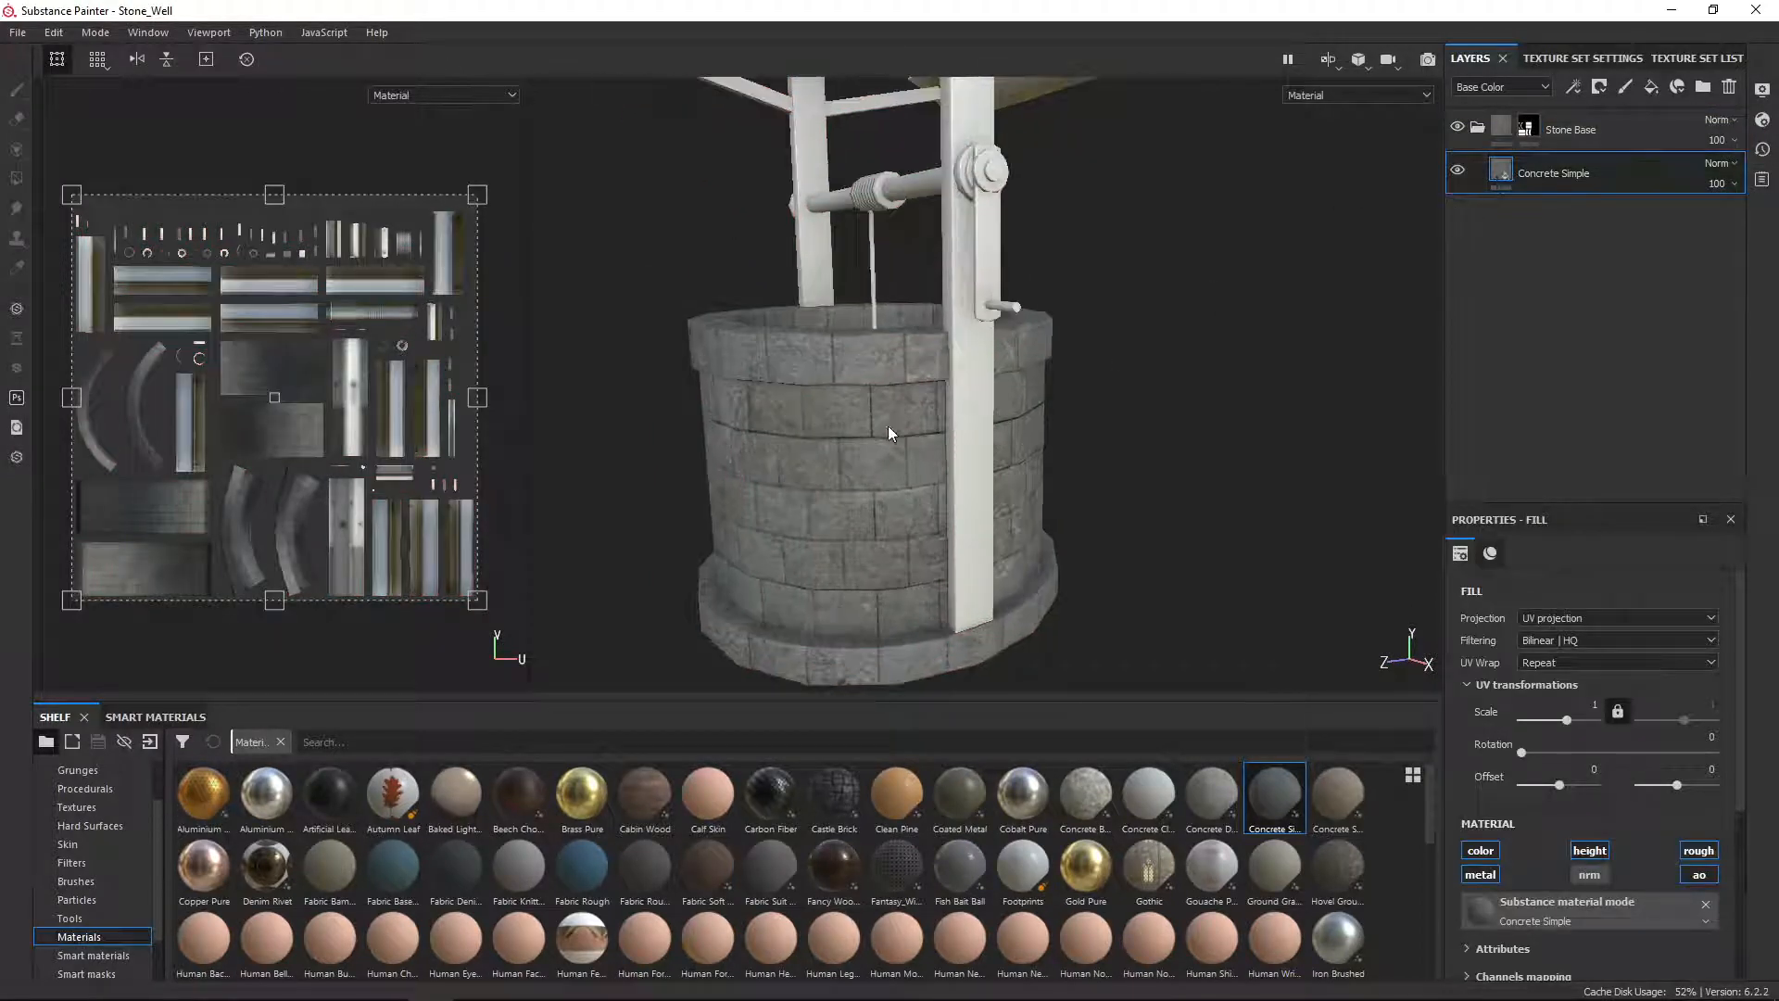
scroll(838, 504, up, 3)
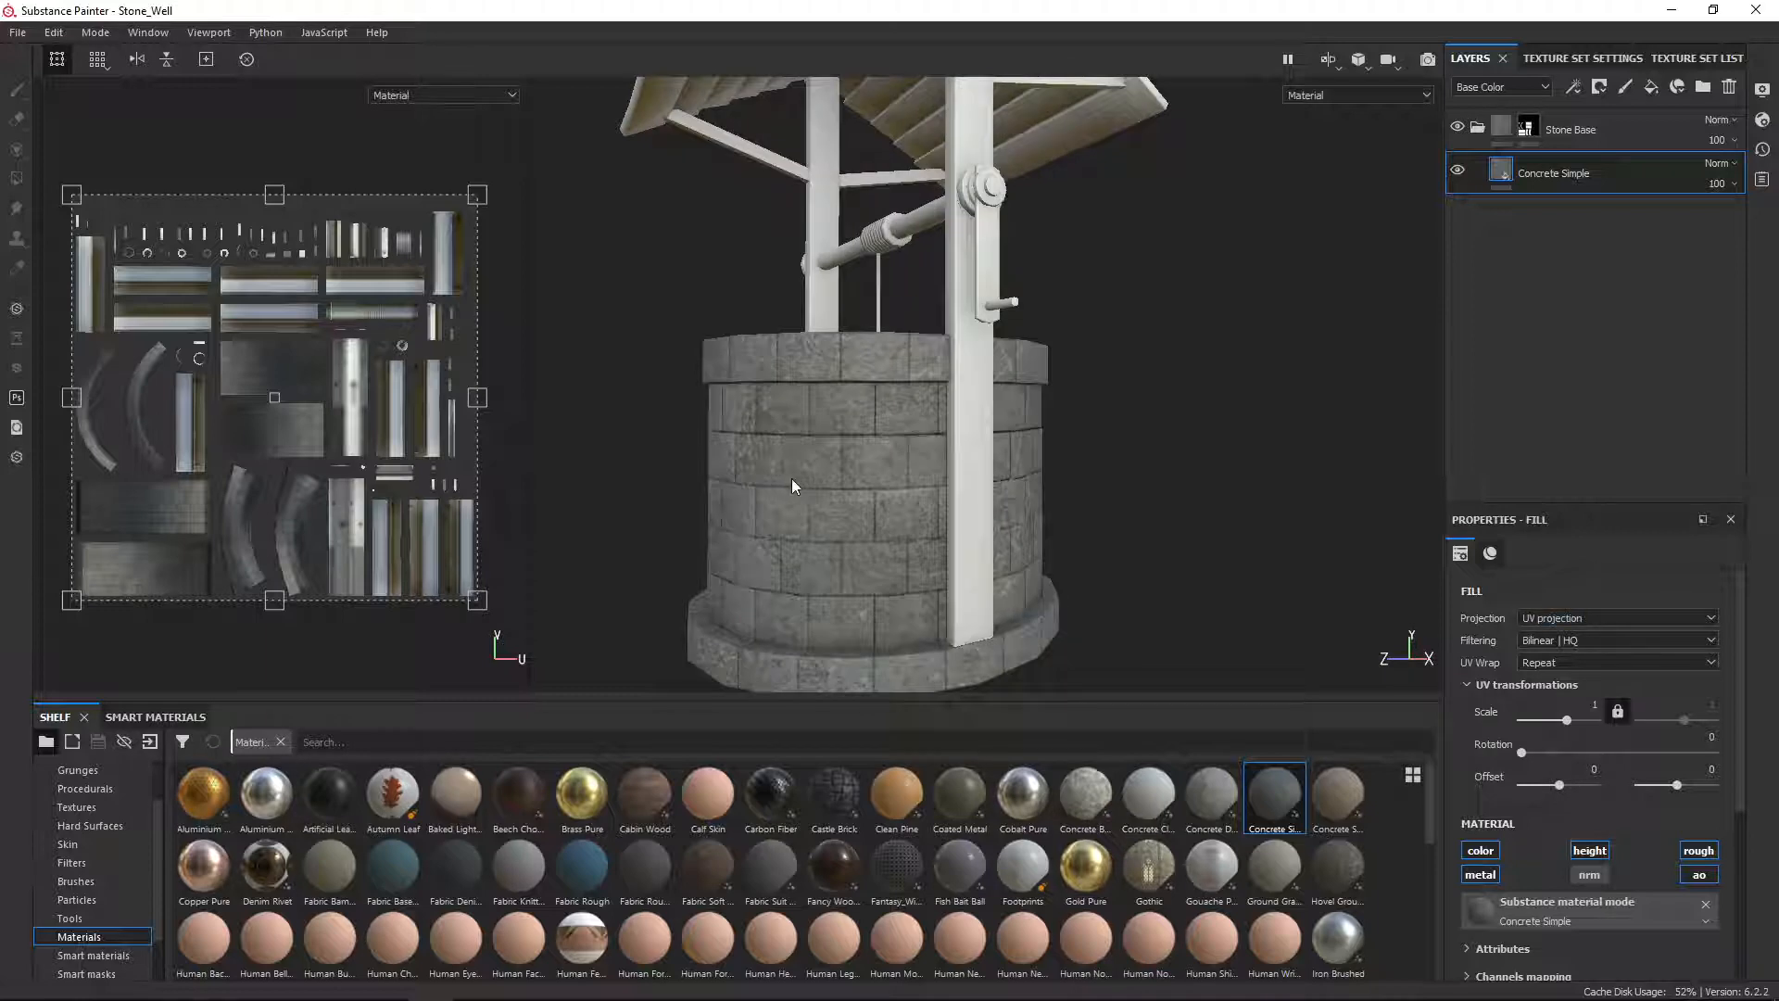
click(1557, 619)
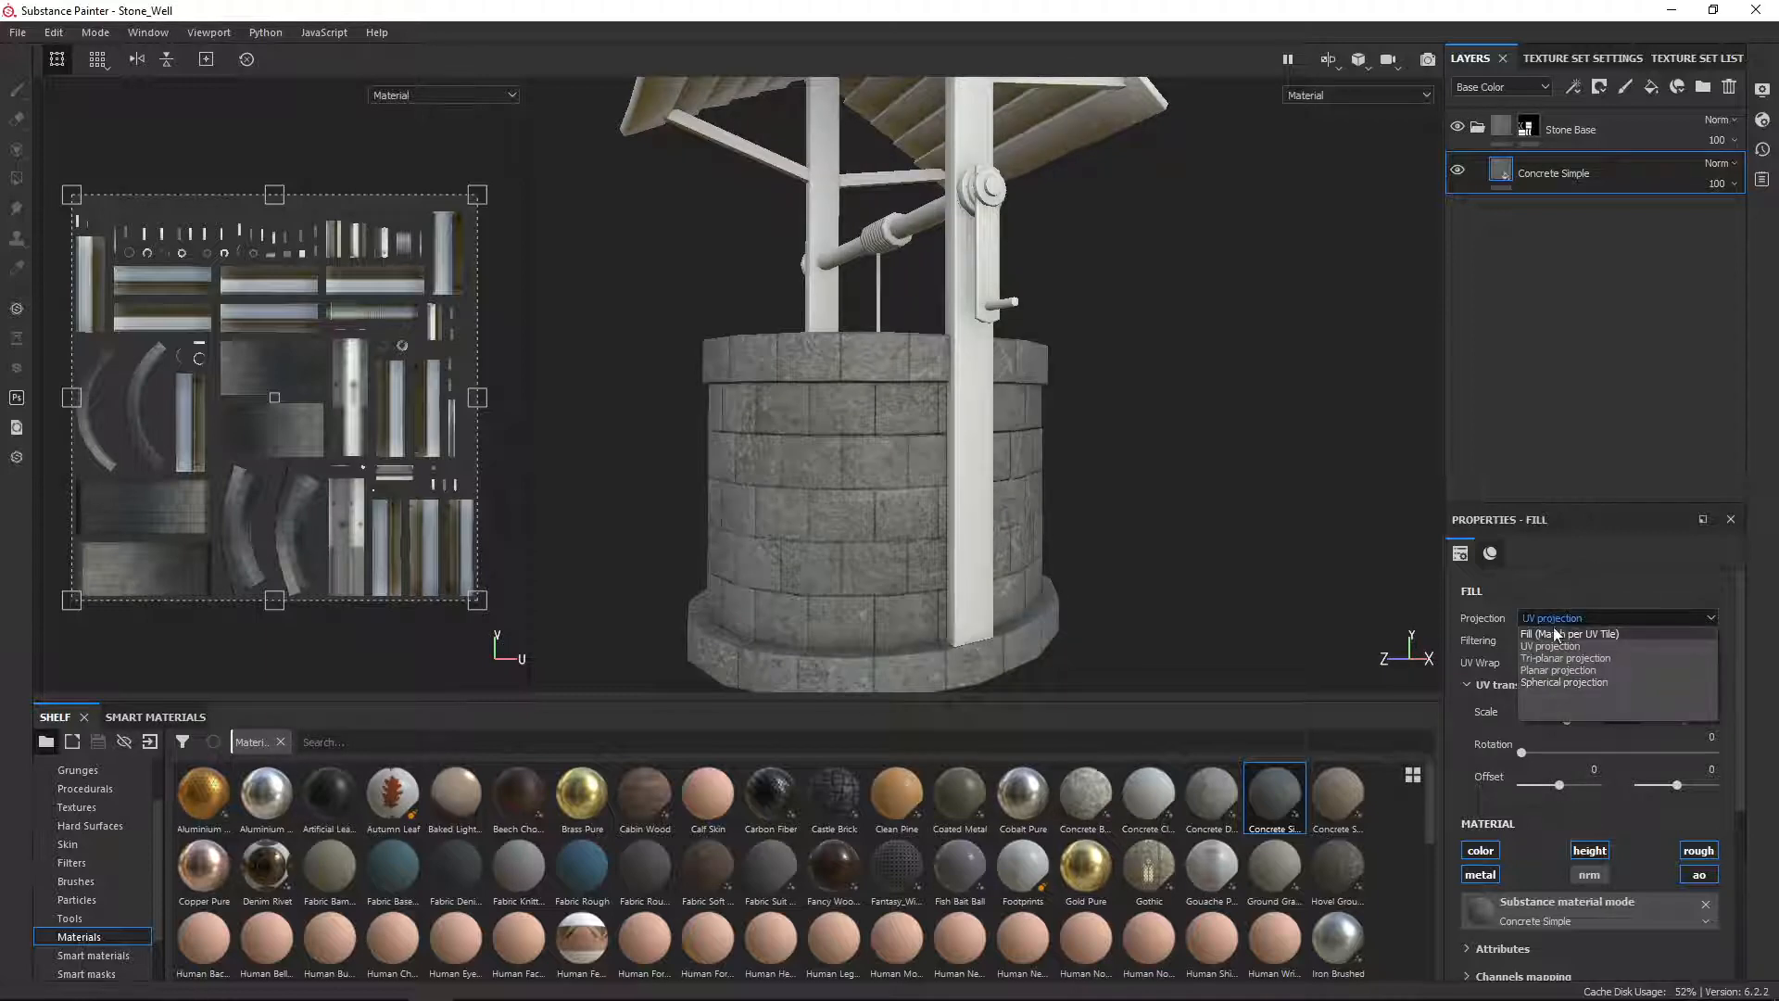
click(1565, 658)
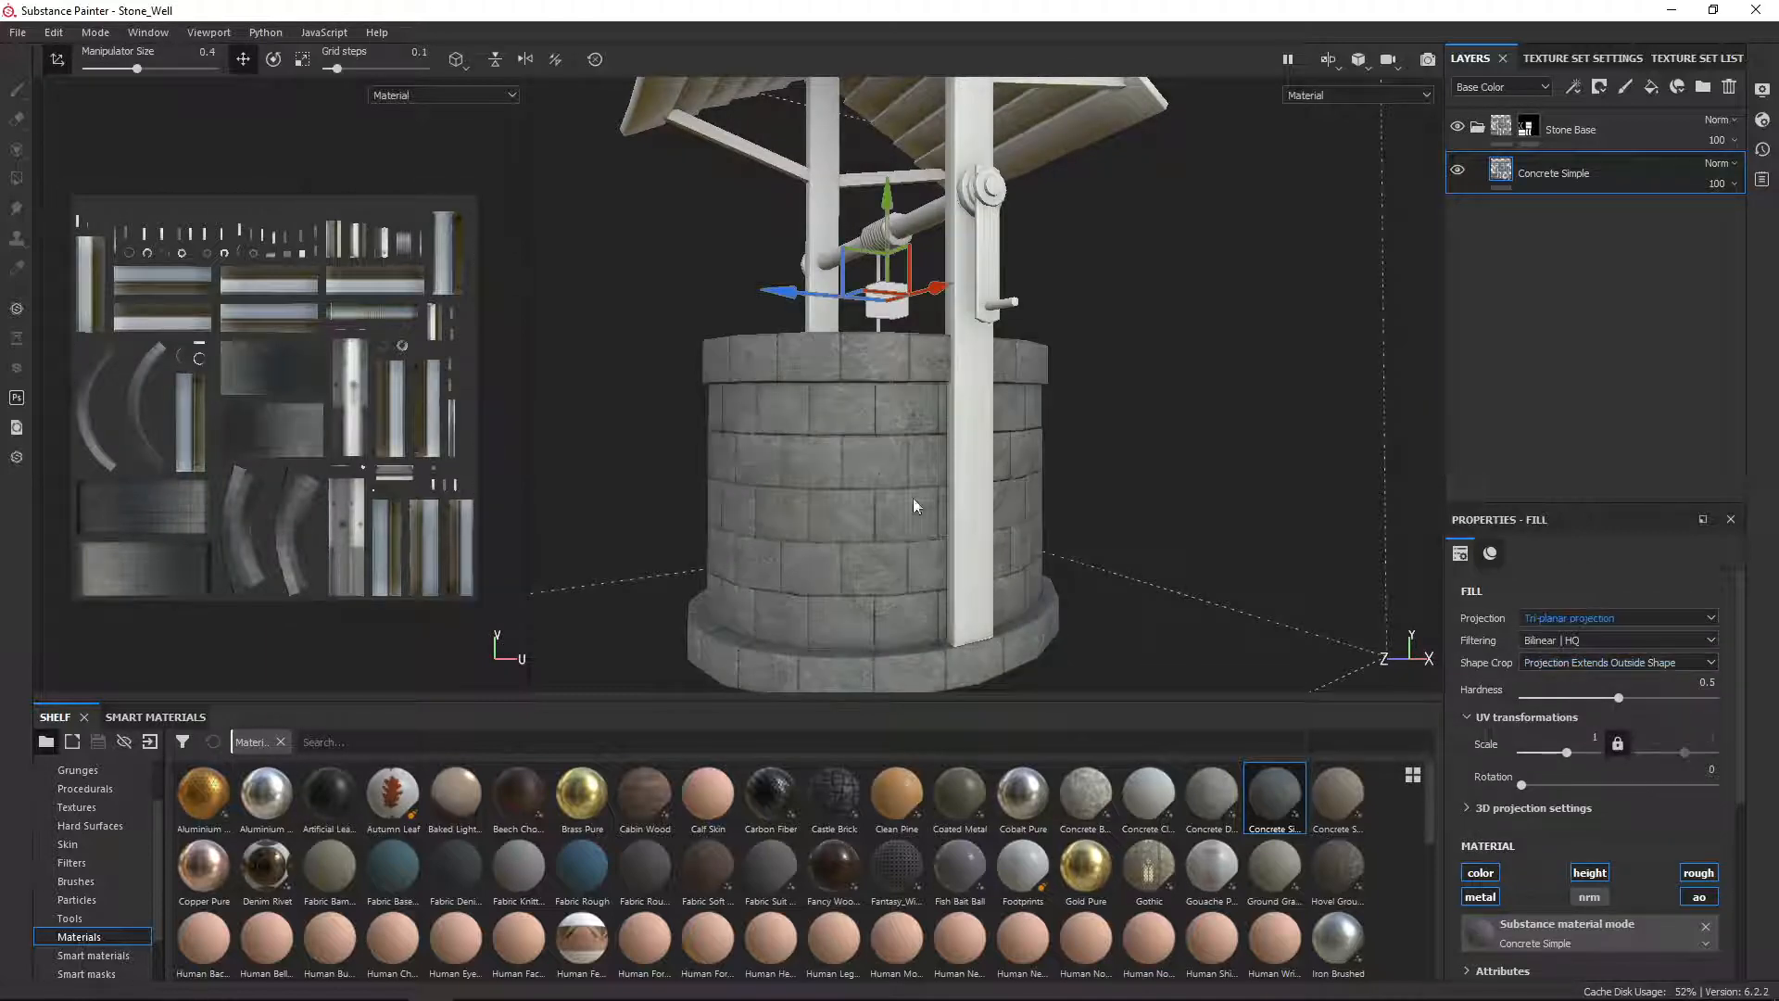
alt+drag(915, 506, 1187, 480)
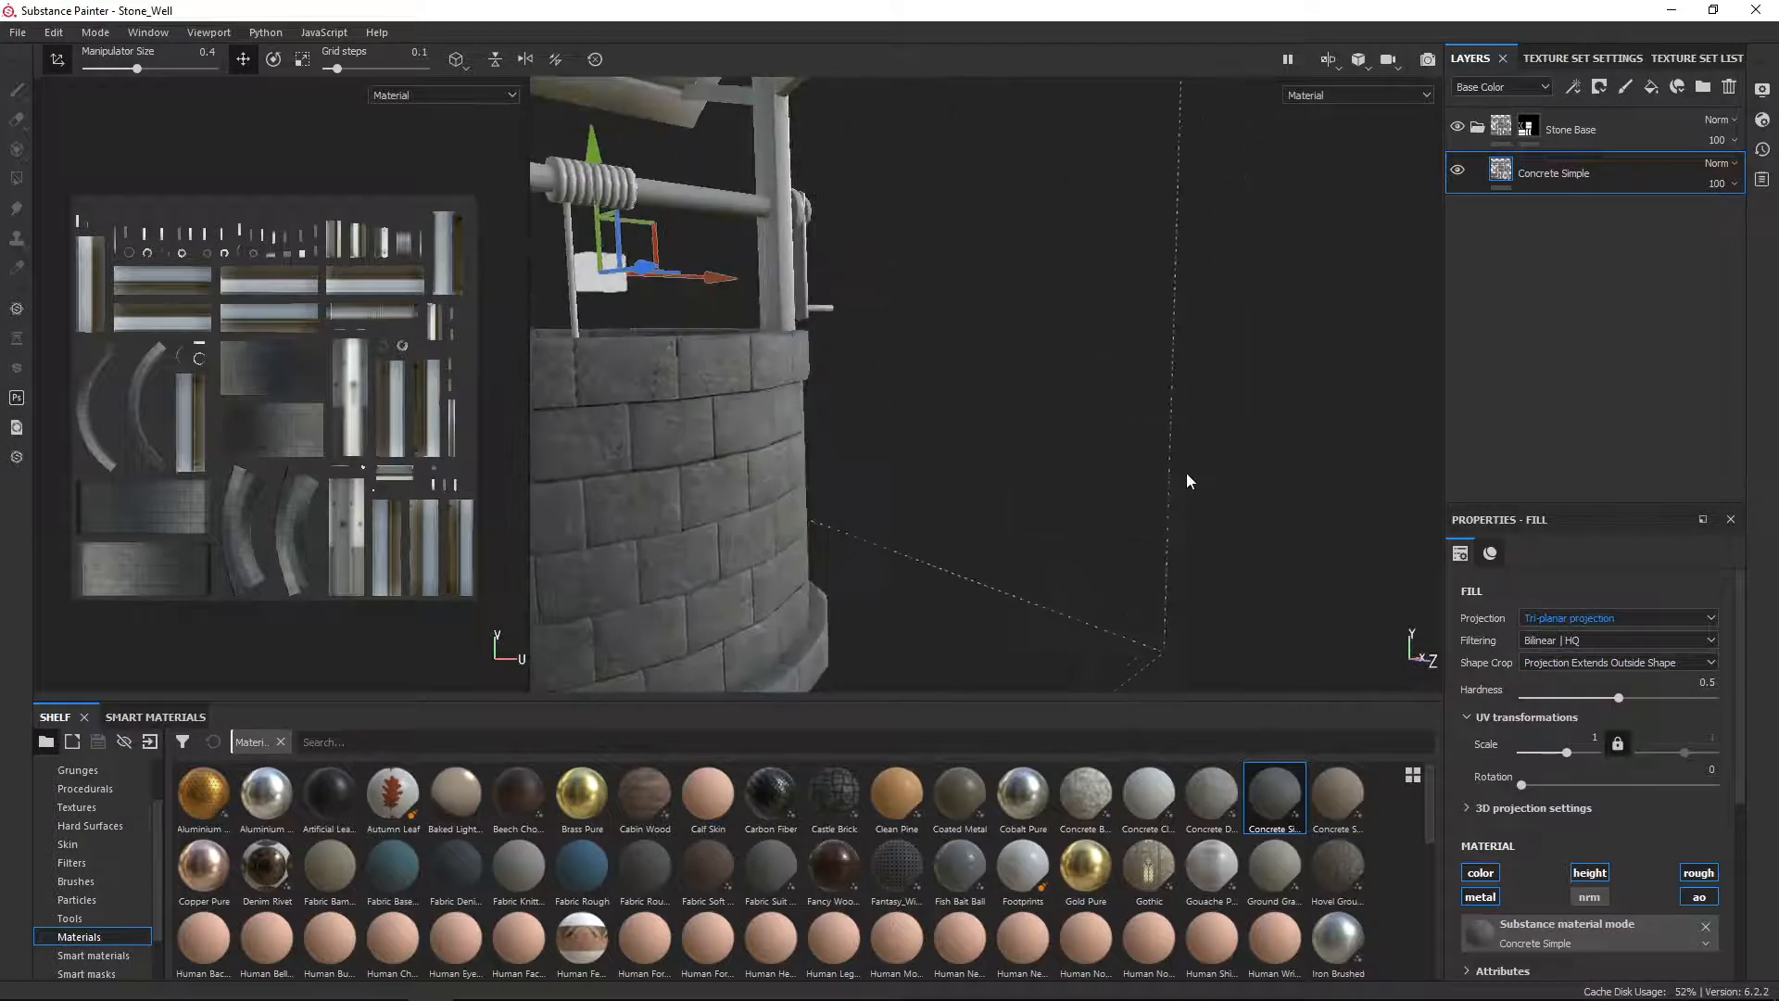
alt+middle_drag(619, 519, 850, 377)
alt+drag(849, 377, 927, 371)
alt+right_drag(926, 371, 867, 356)
alt+drag(867, 356, 865, 449)
scroll(1025, 460, down, 5)
scroll(1010, 479, up, 2)
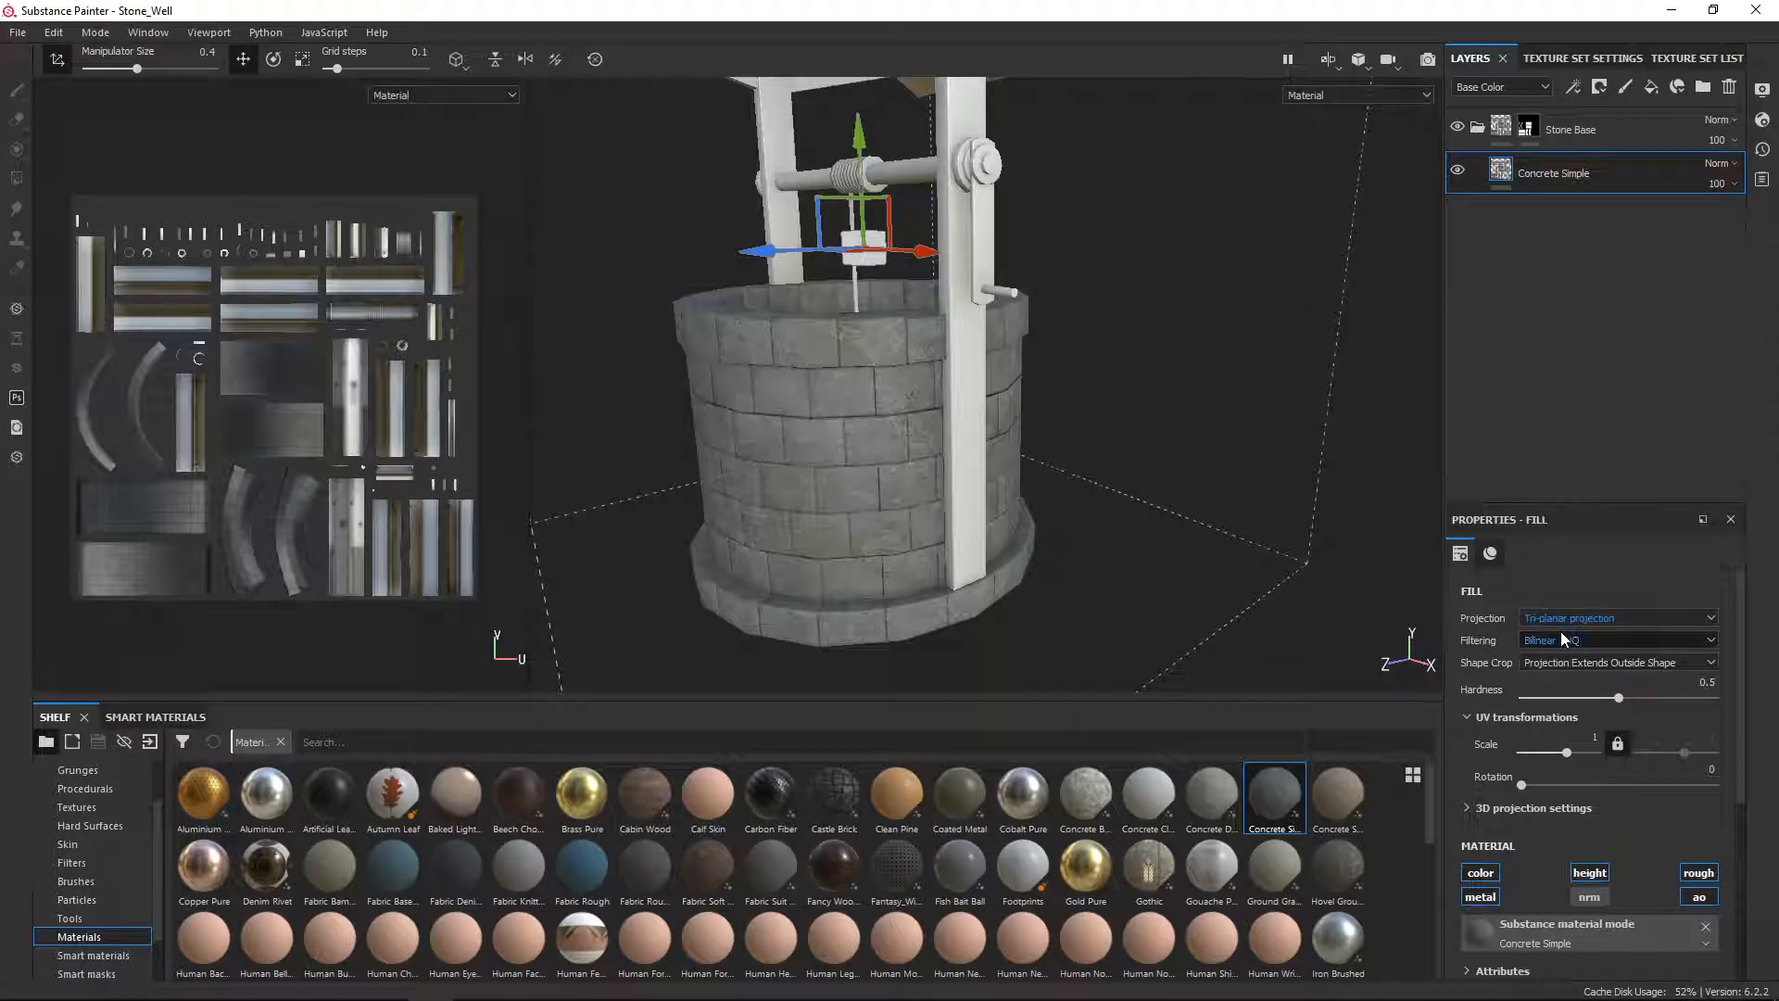
Step: Try a UV scale of 3 on the Concrete Simple layer, then return it to 1
click(1594, 738)
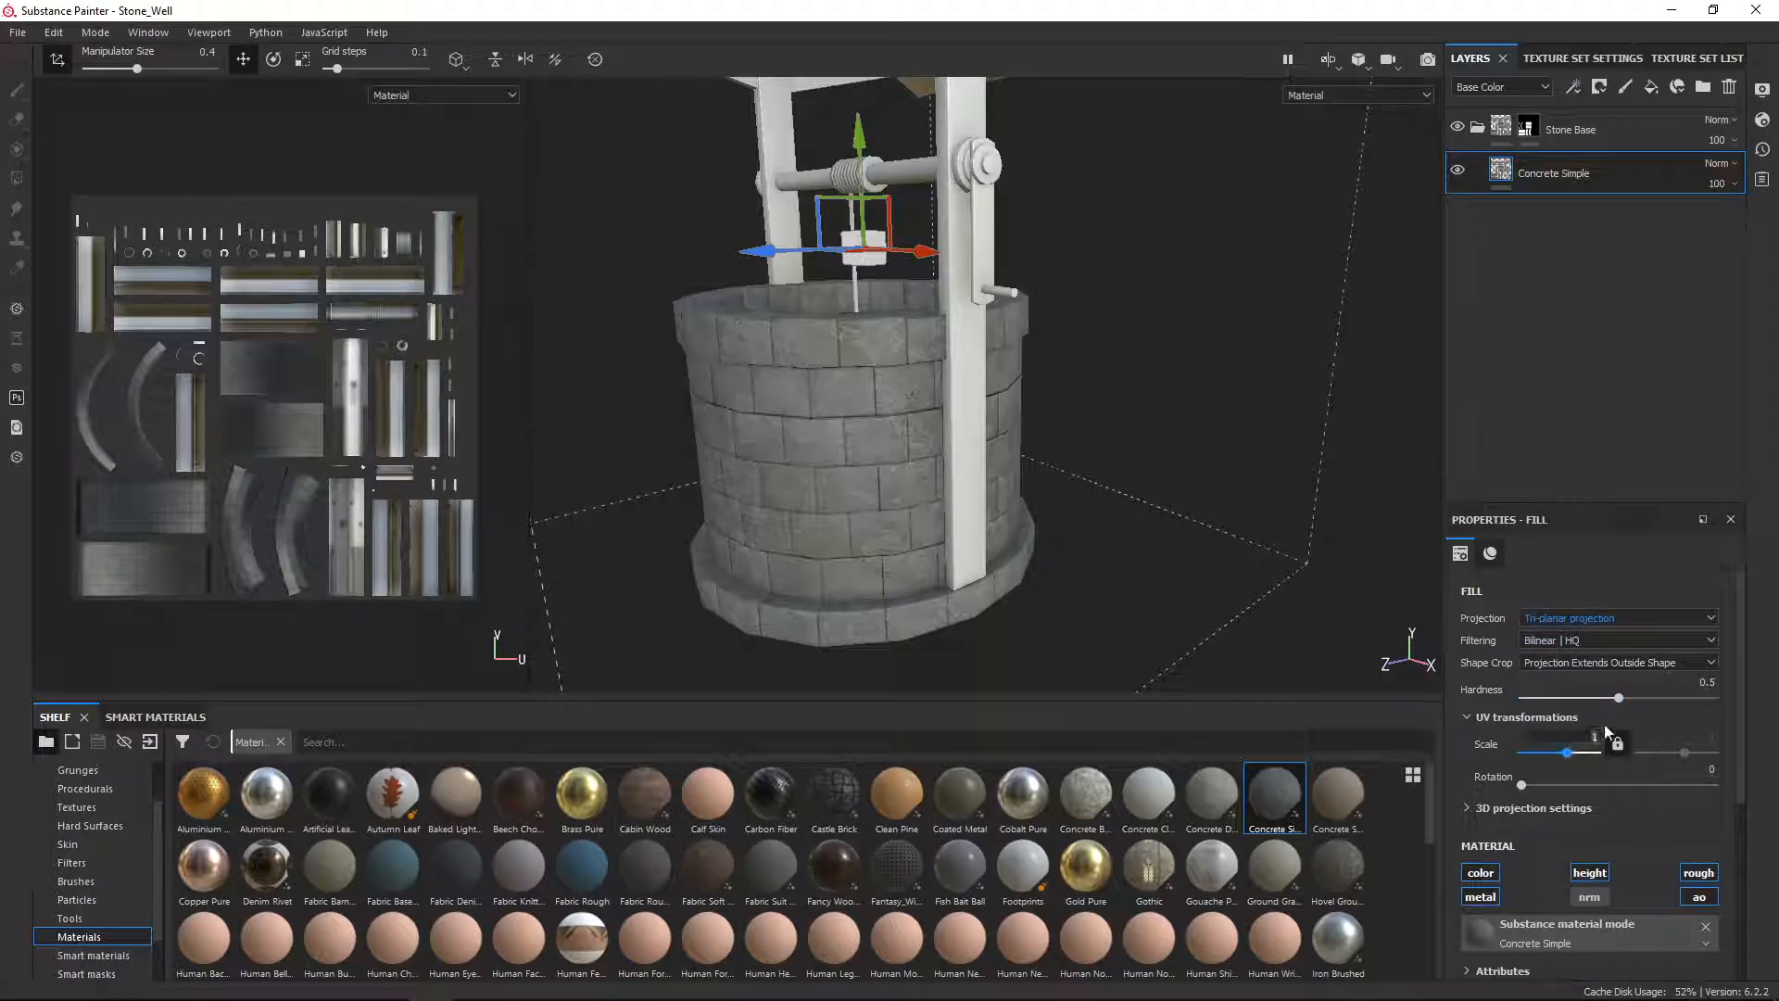
text(3)
key(Return)
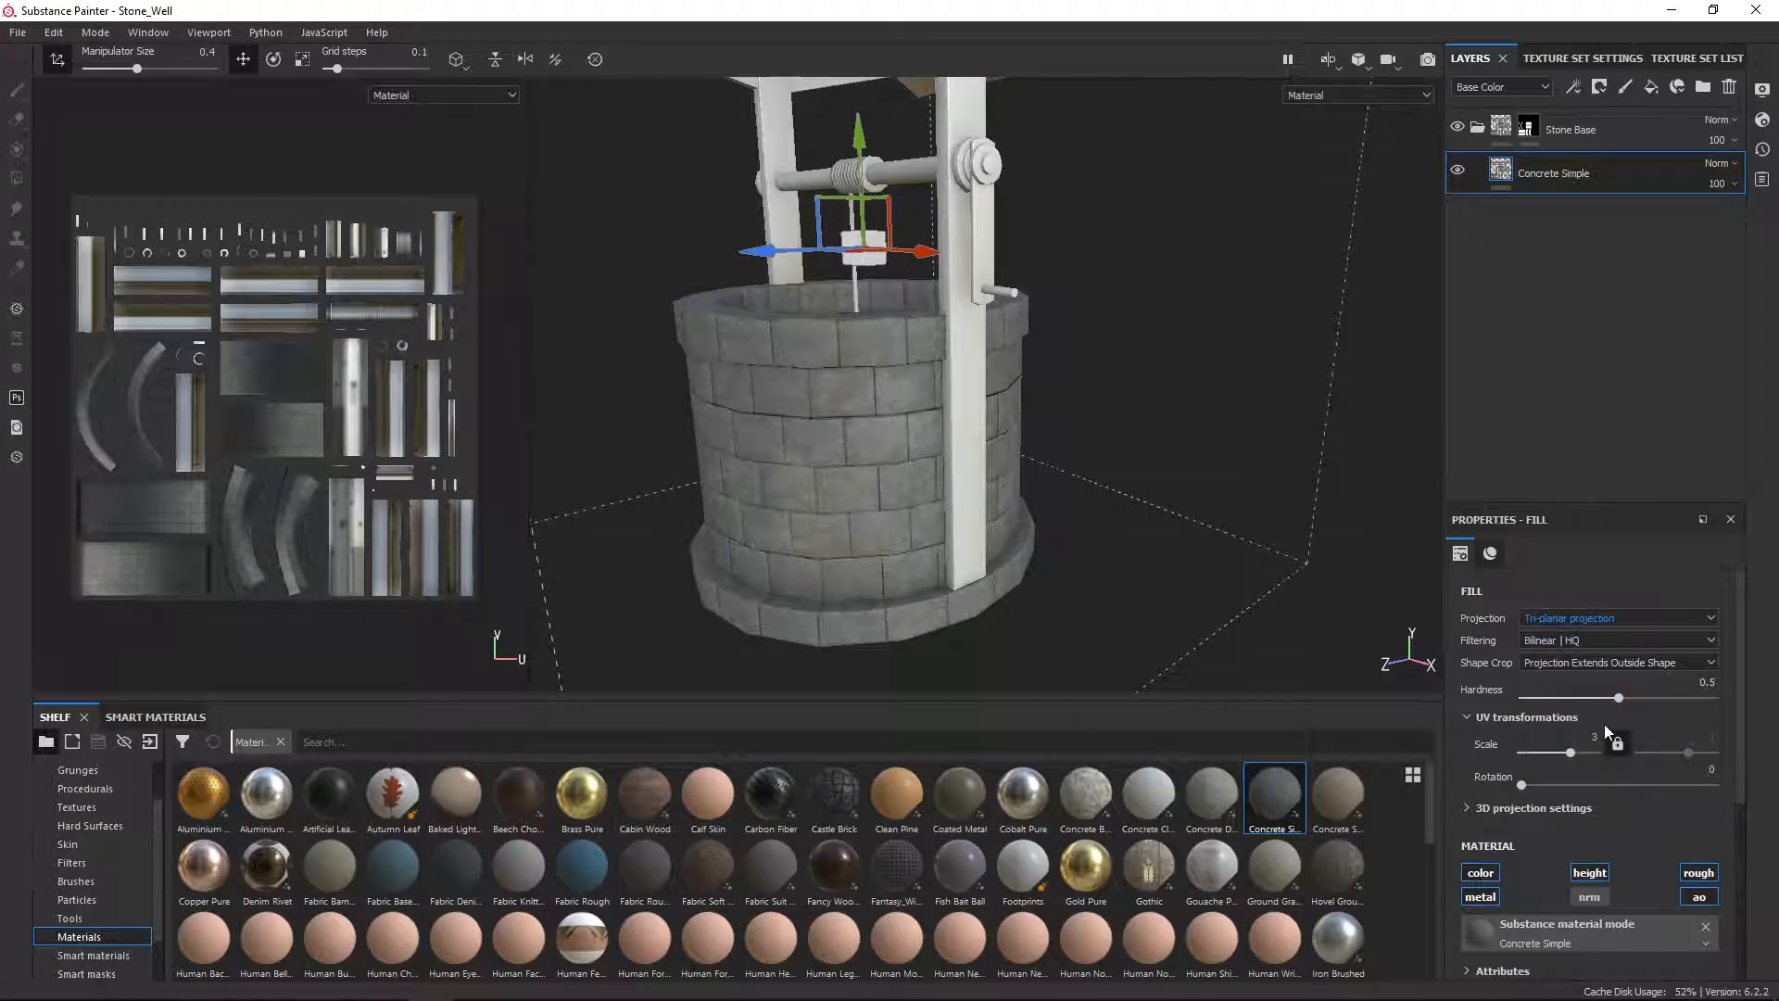
scroll(910, 367, up, 5)
scroll(909, 367, down, 3)
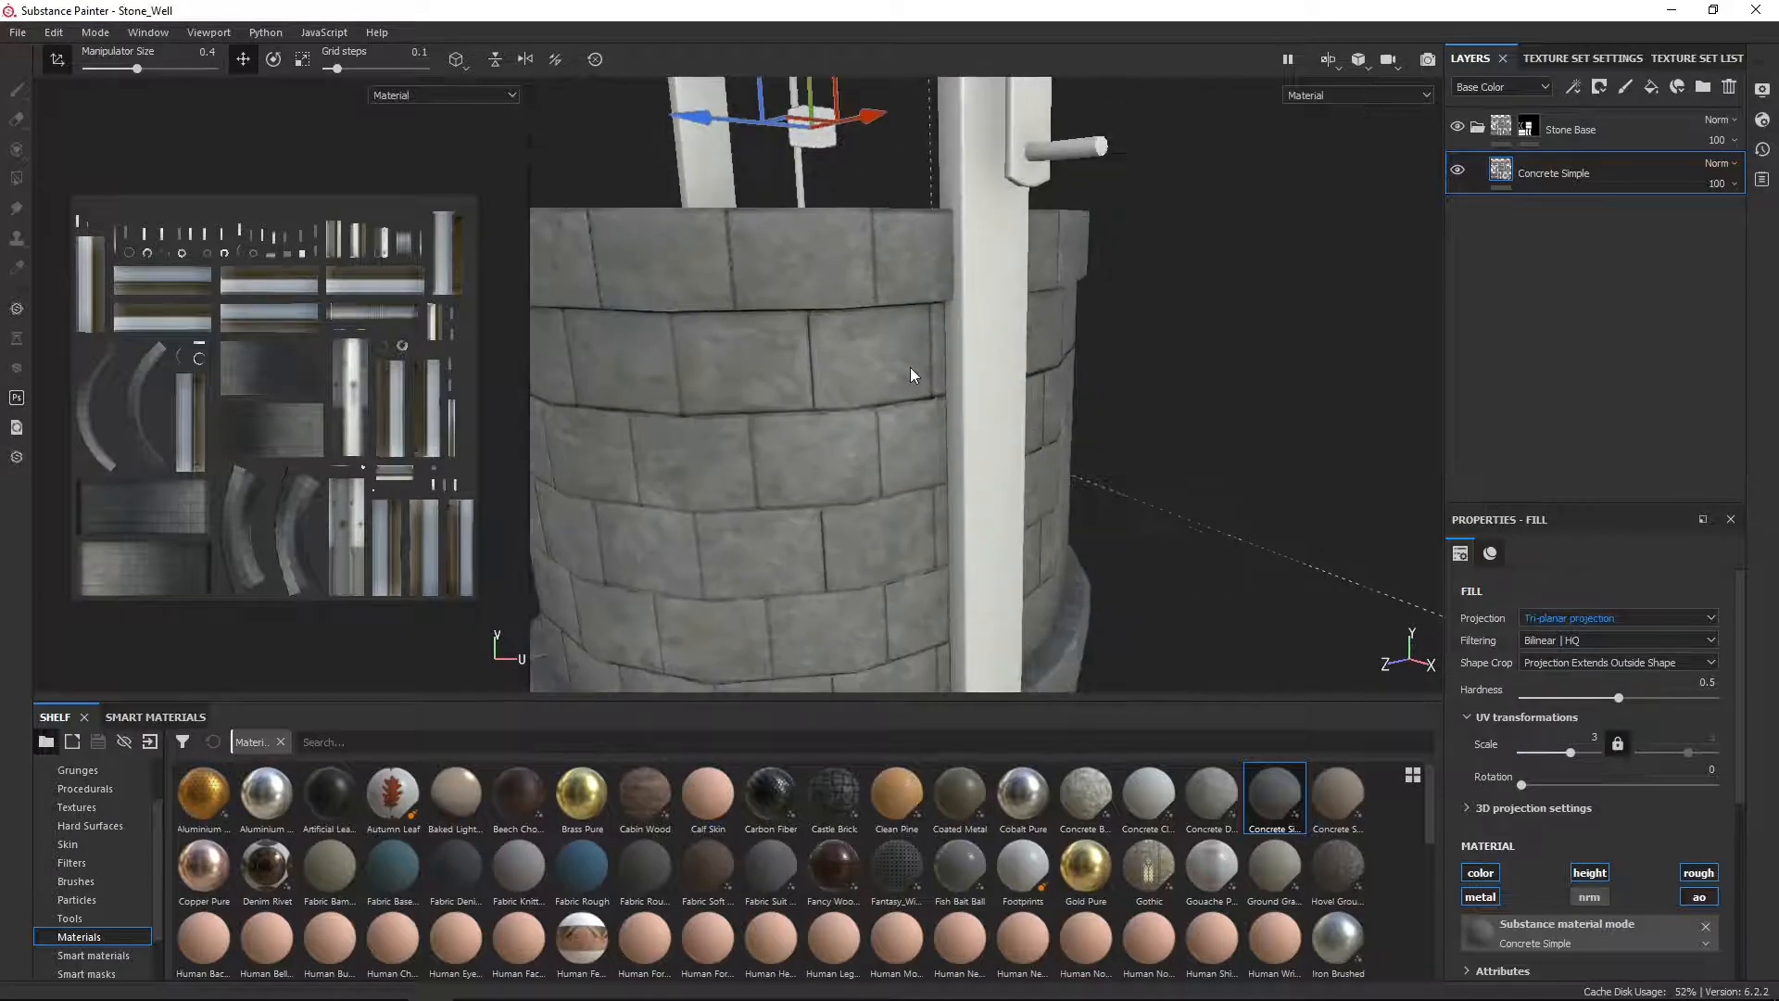
drag(1572, 752, 1568, 752)
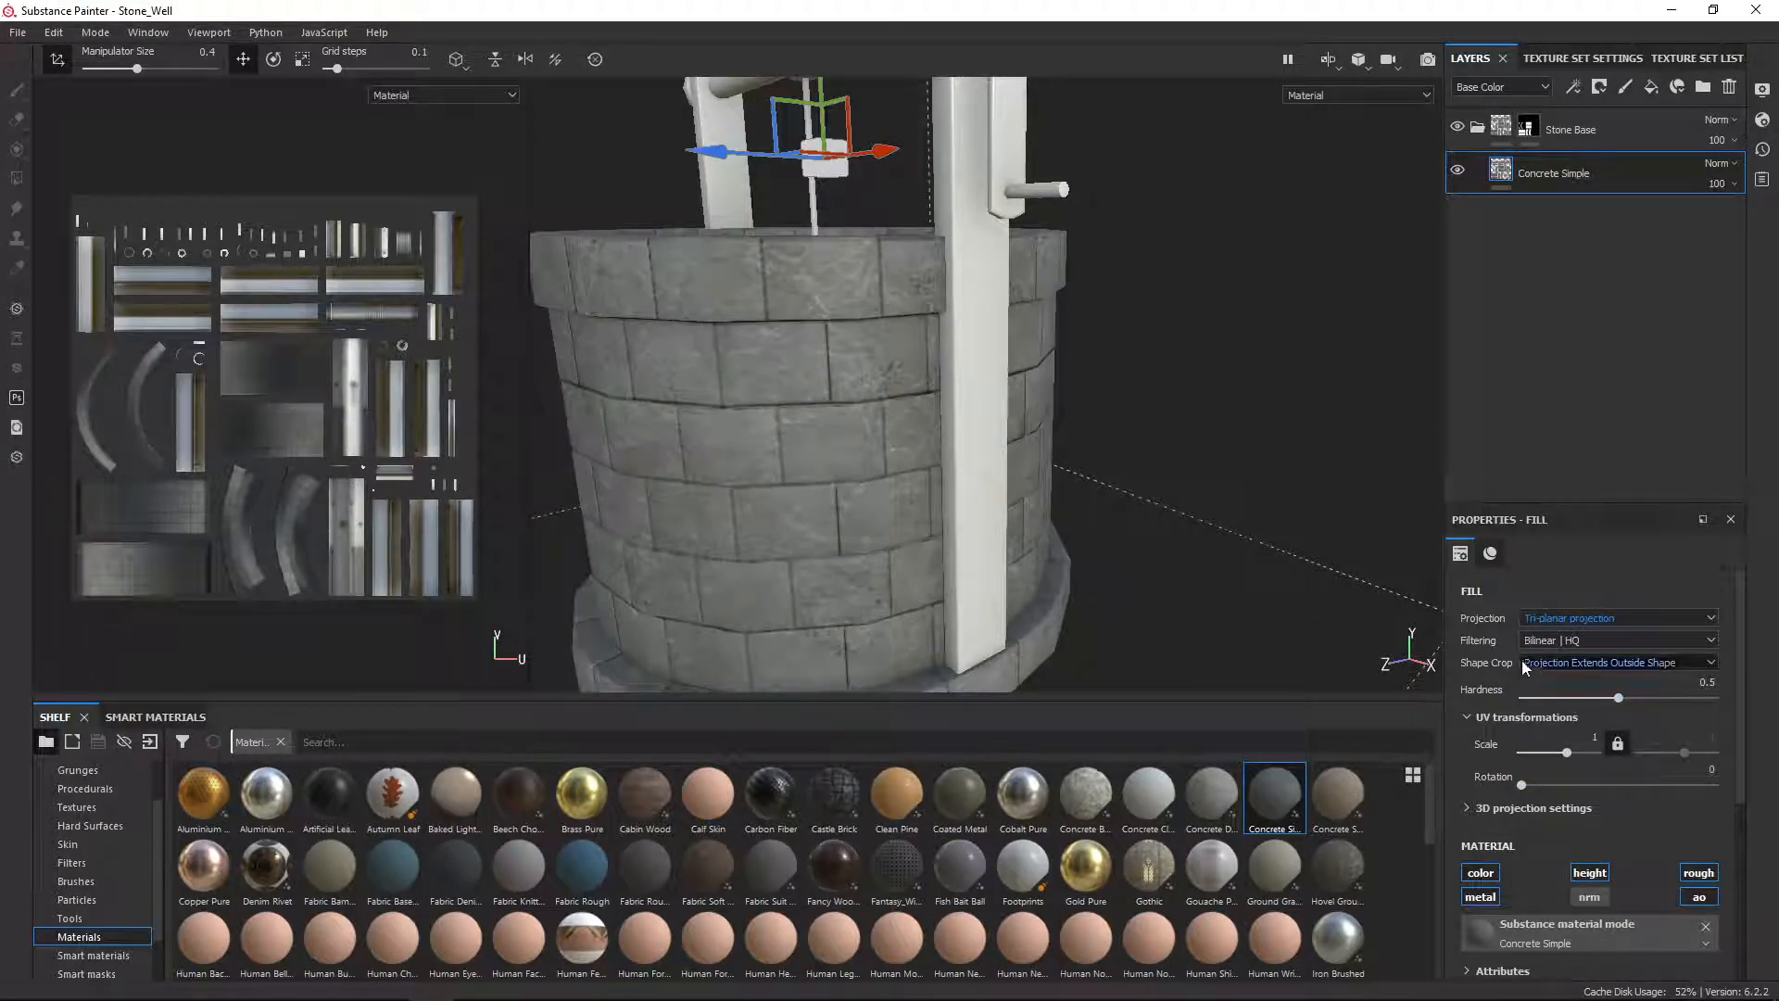
Step: Enable the normal channel on the Concrete Simple layer and inspect the stone wall
scroll(1538, 600, down, 2)
scroll(1541, 607, down, 1)
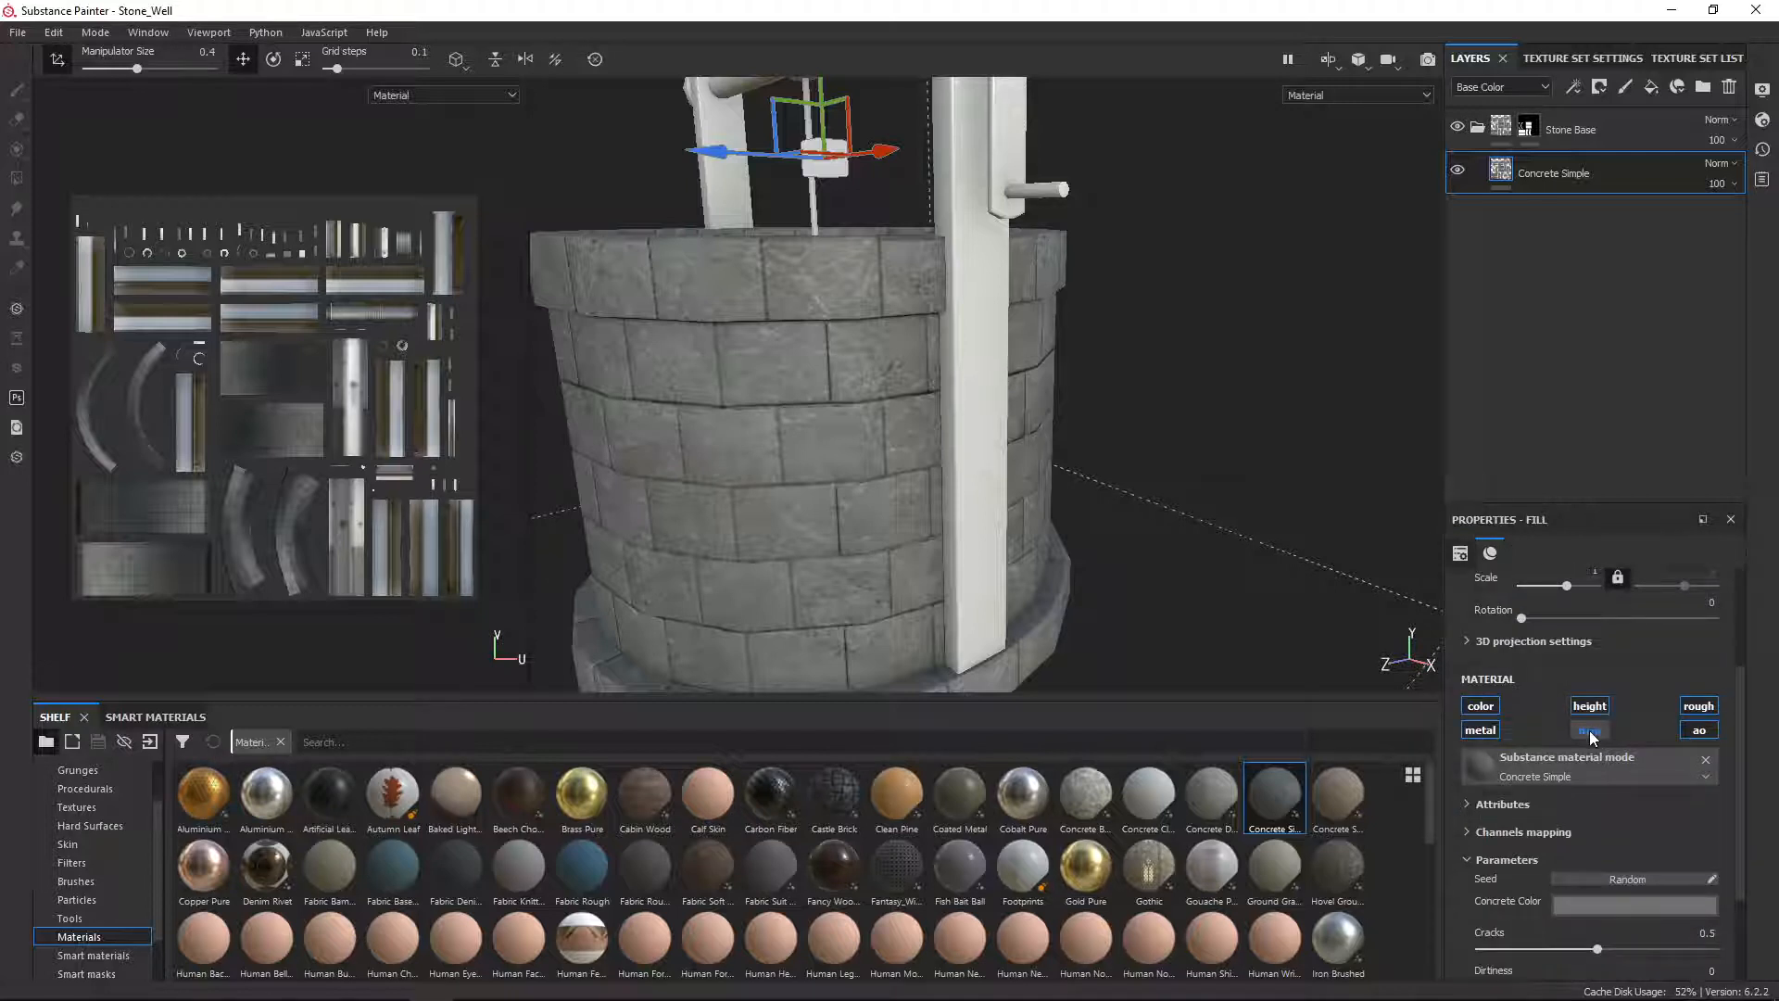
alt+drag(762, 432, 719, 401)
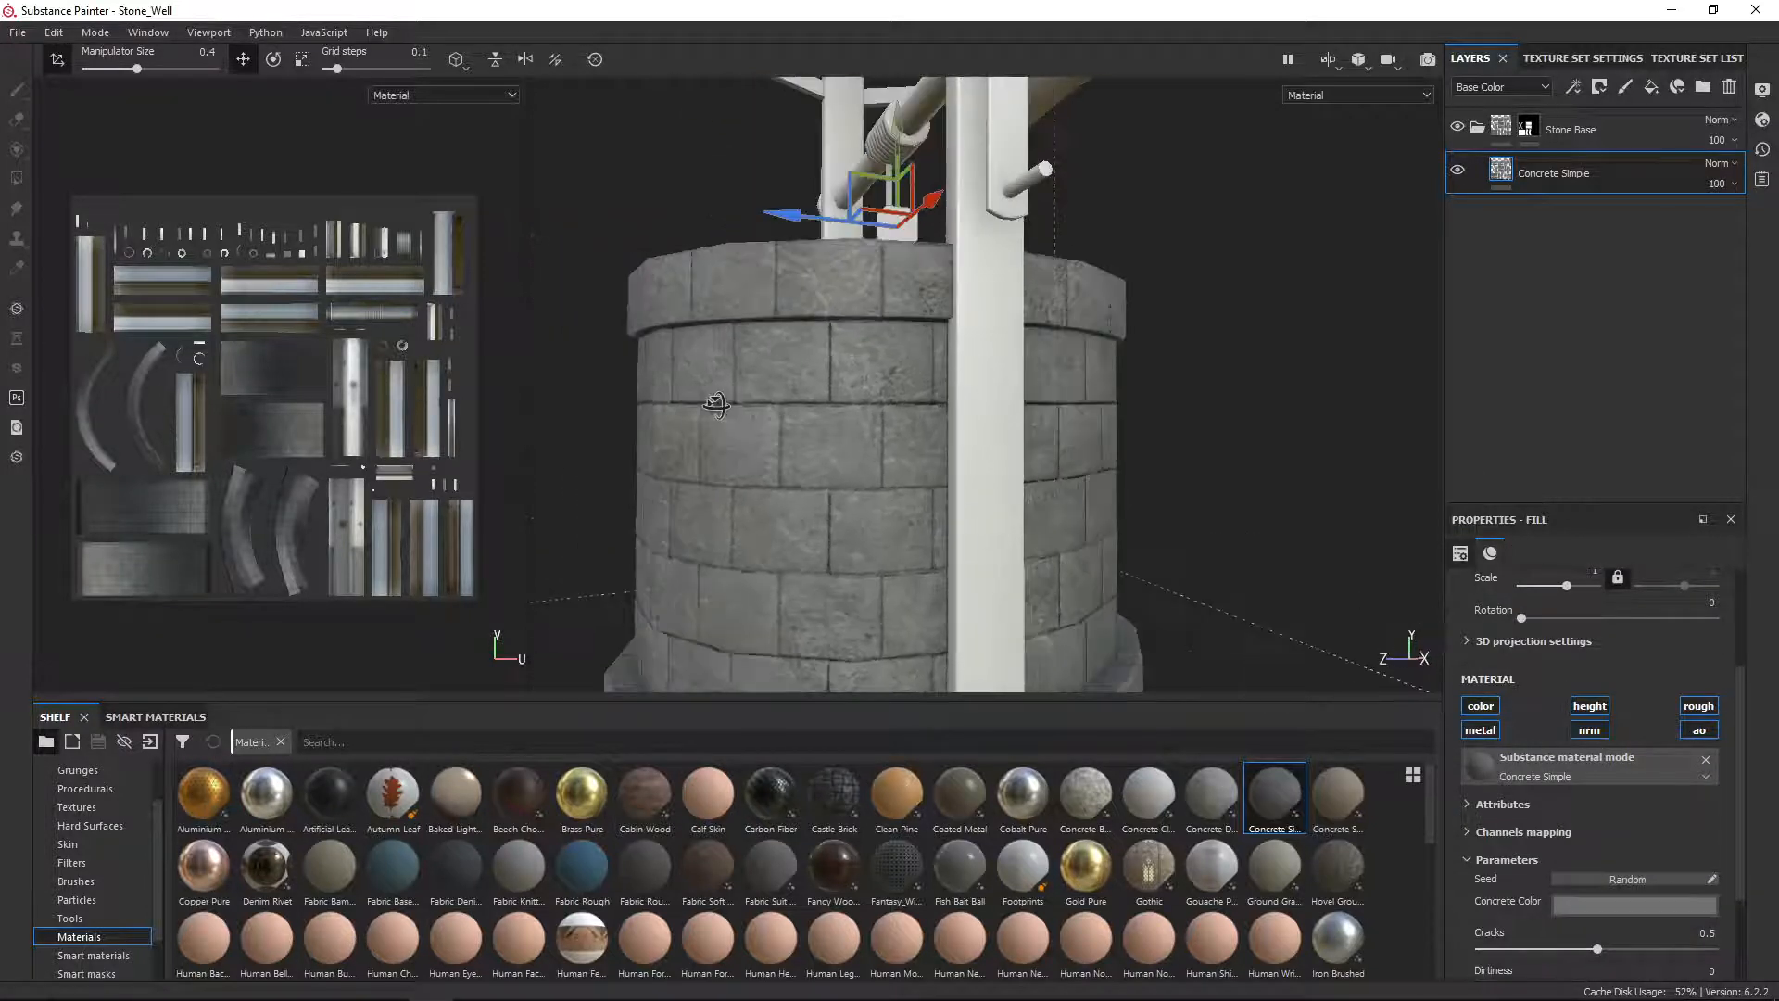
alt+middle_drag(798, 474, 760, 327)
alt+drag(760, 326, 792, 363)
scroll(1593, 710, down, 3)
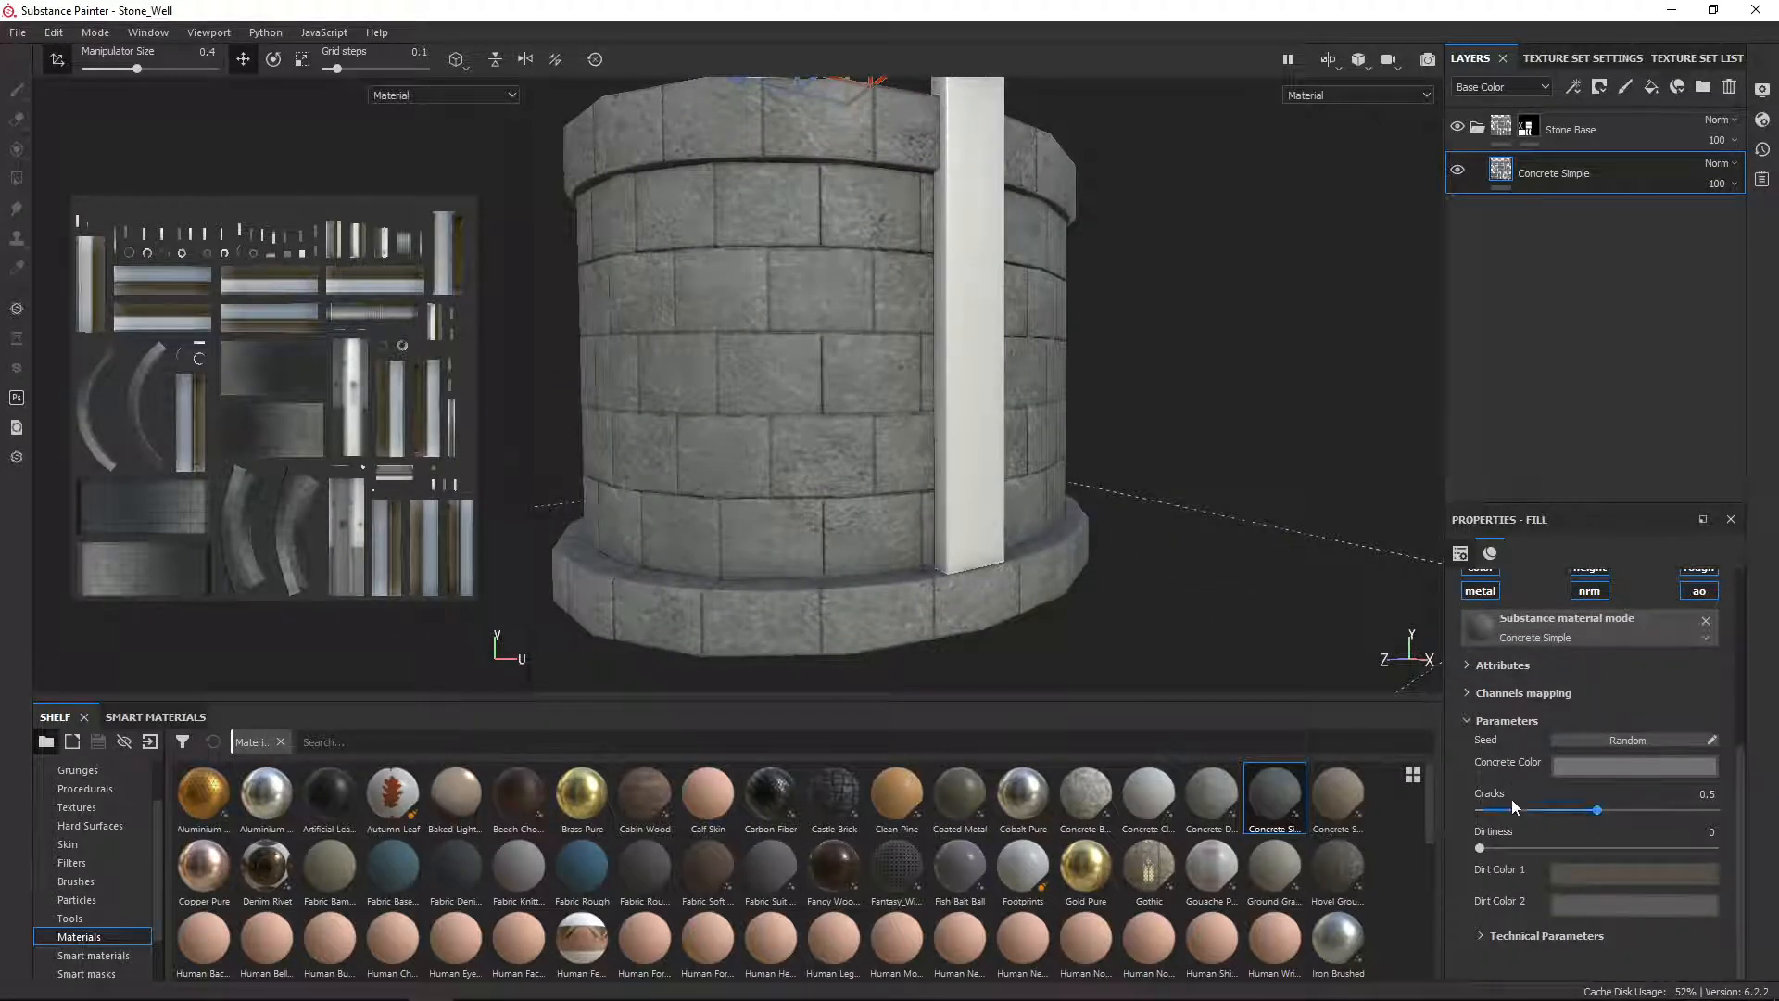
Step: Raise the Concrete Simple material's Dirtiness to 1
drag(1481, 849, 1731, 852)
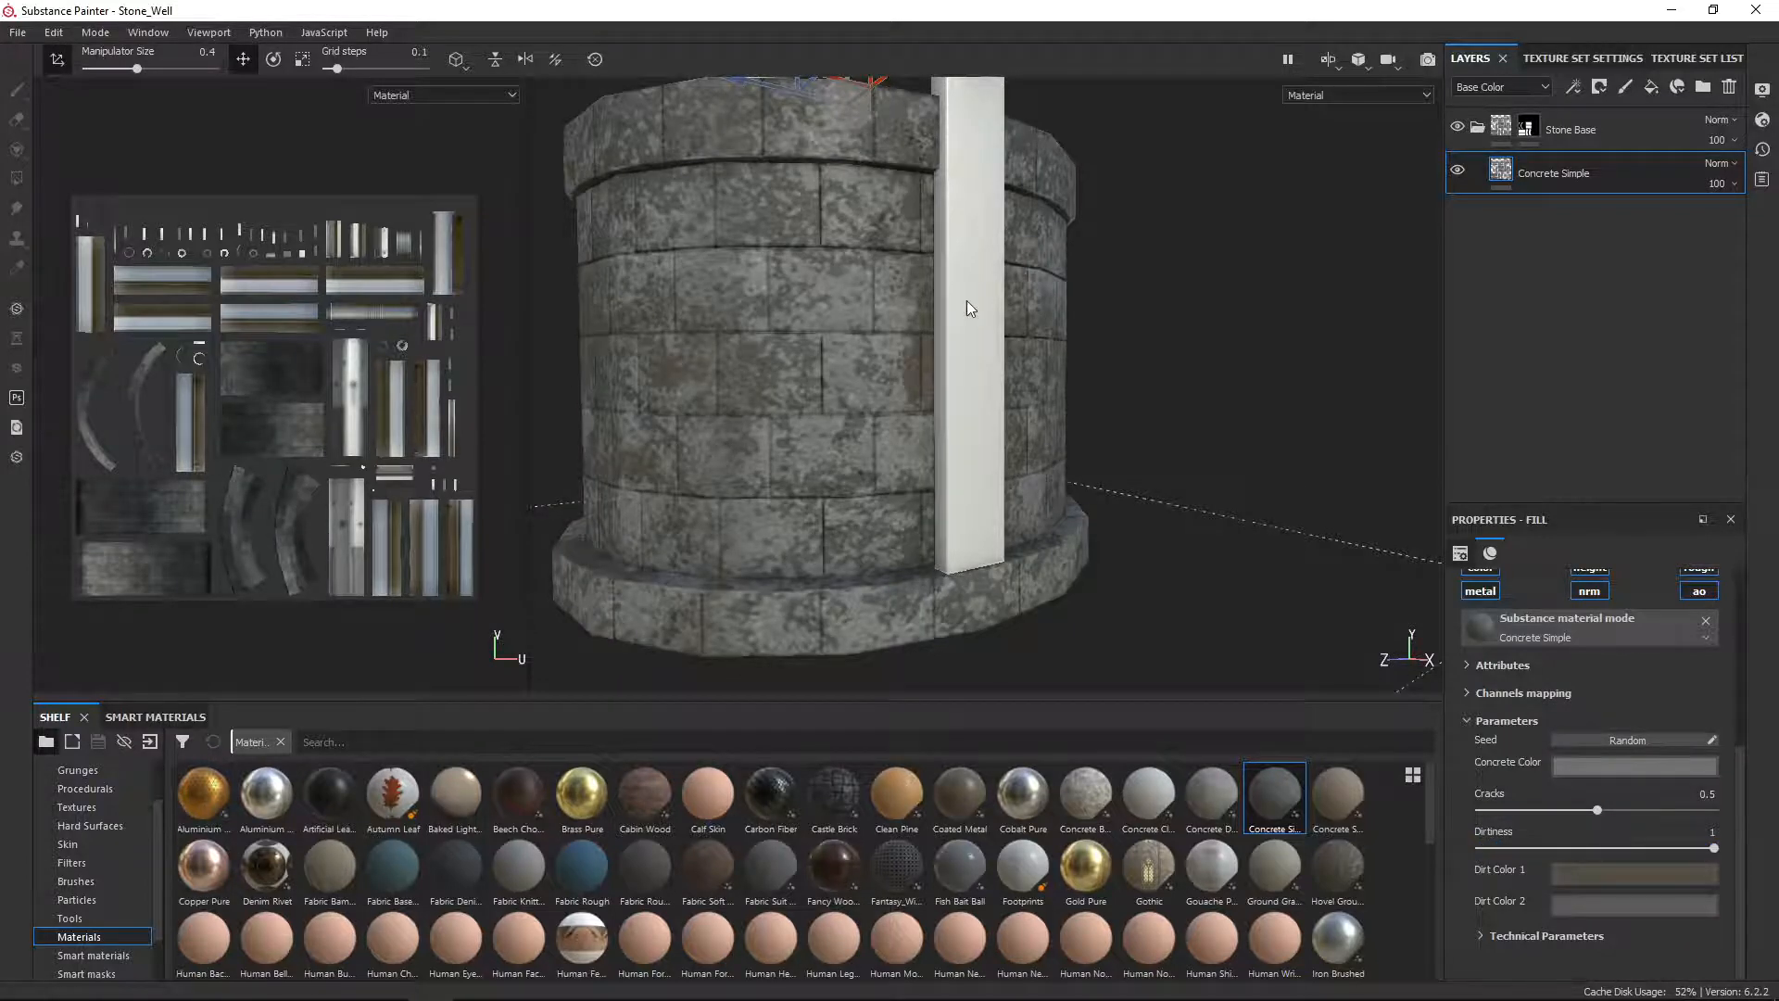
scroll(965, 297, down, 3)
alt+drag(965, 298, 992, 397)
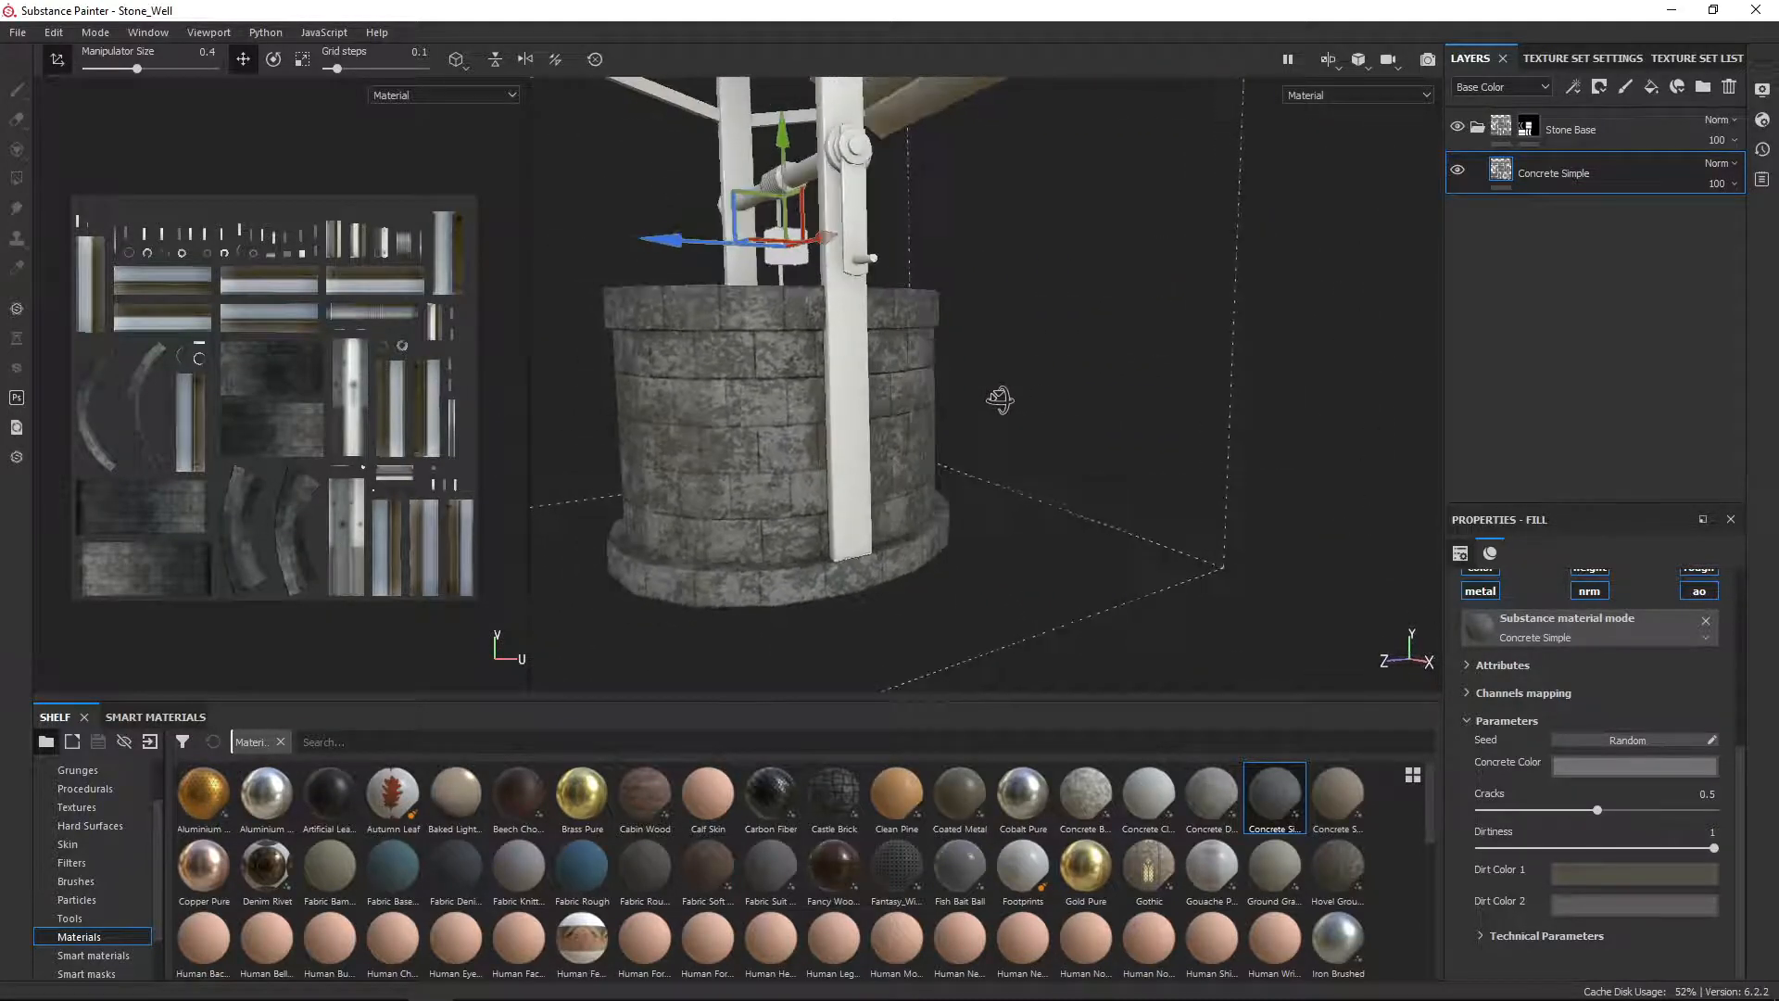
Step: Raise the Concrete Simple material's Cracks to 1 and check the result on the whole well
drag(1596, 810, 1752, 797)
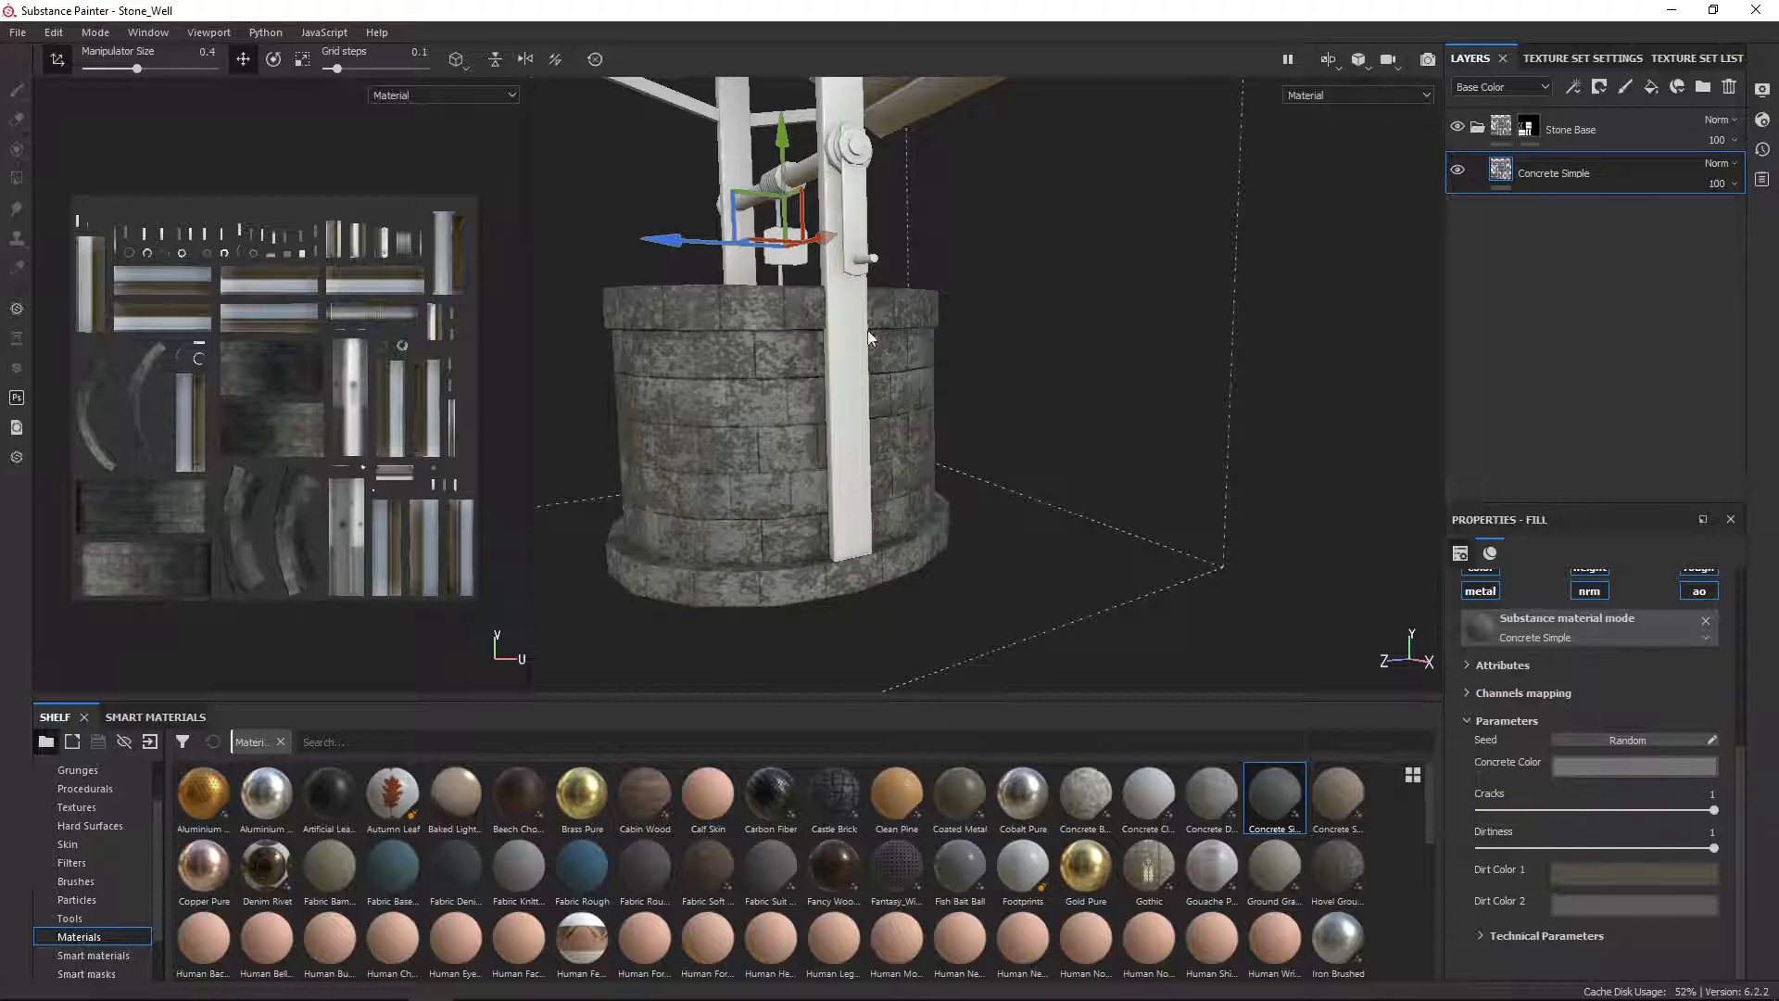
scroll(719, 288, down, 3)
alt+drag(781, 341, 922, 382)
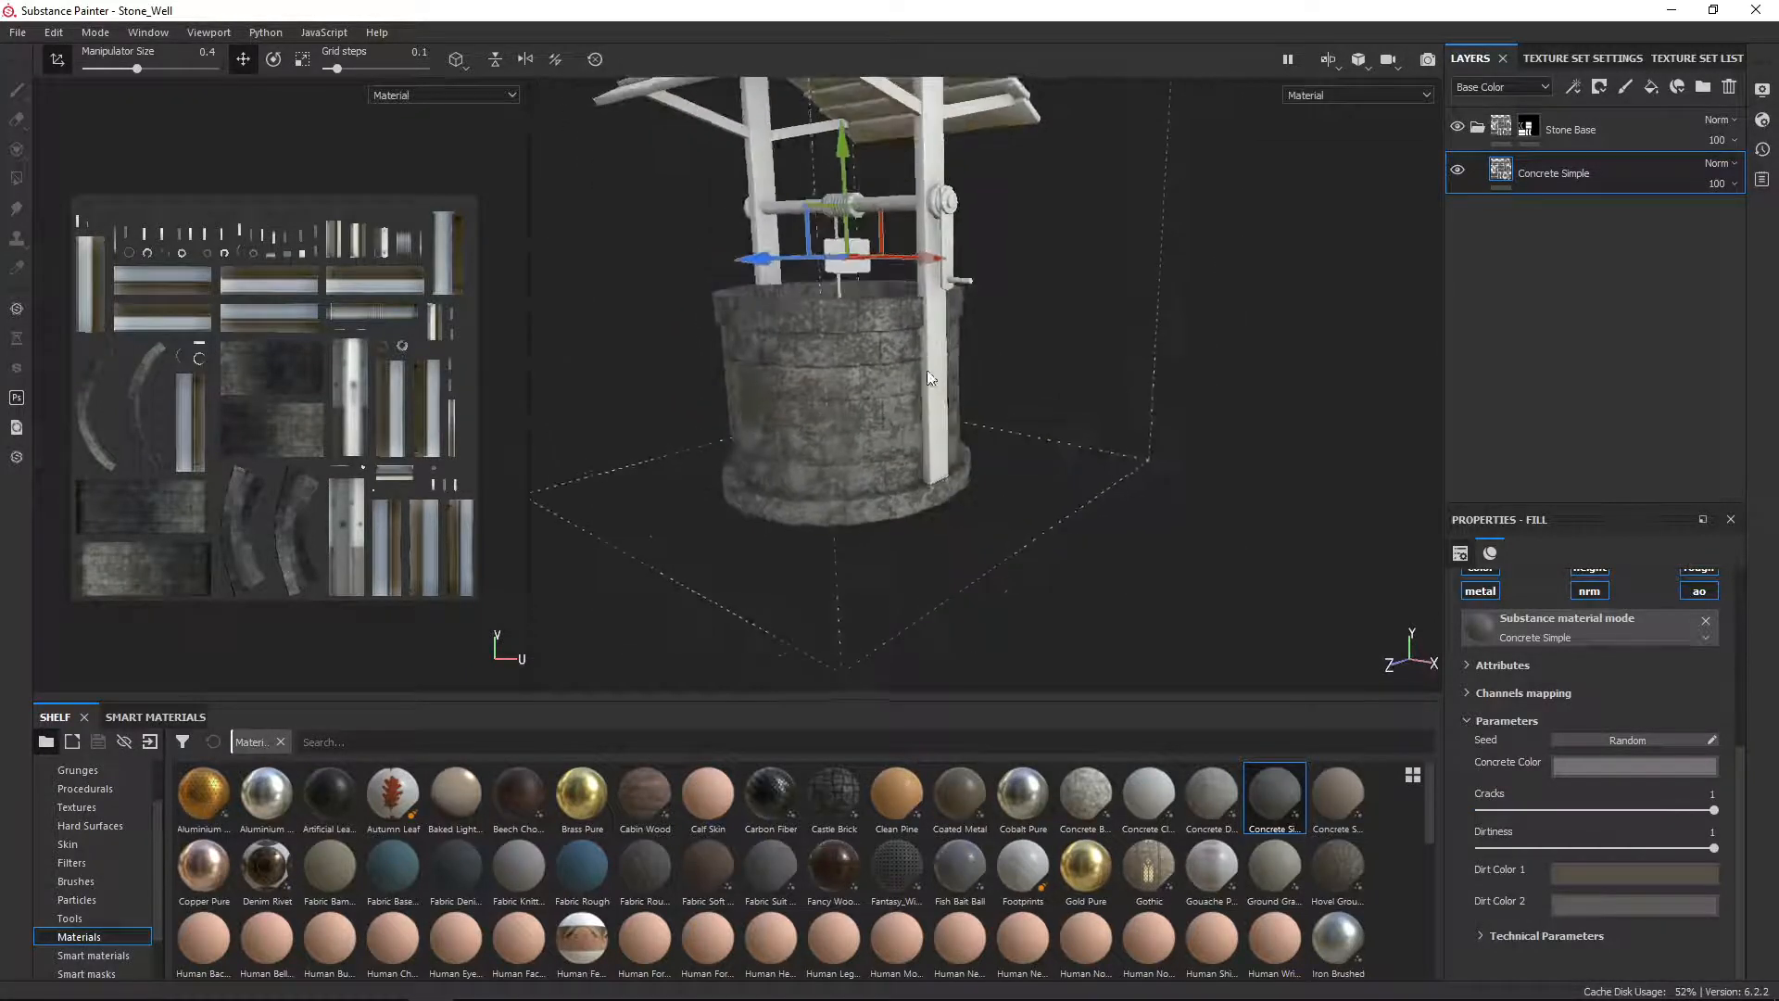
alt+middle_drag(922, 381, 989, 475)
alt+drag(1005, 517, 933, 525)
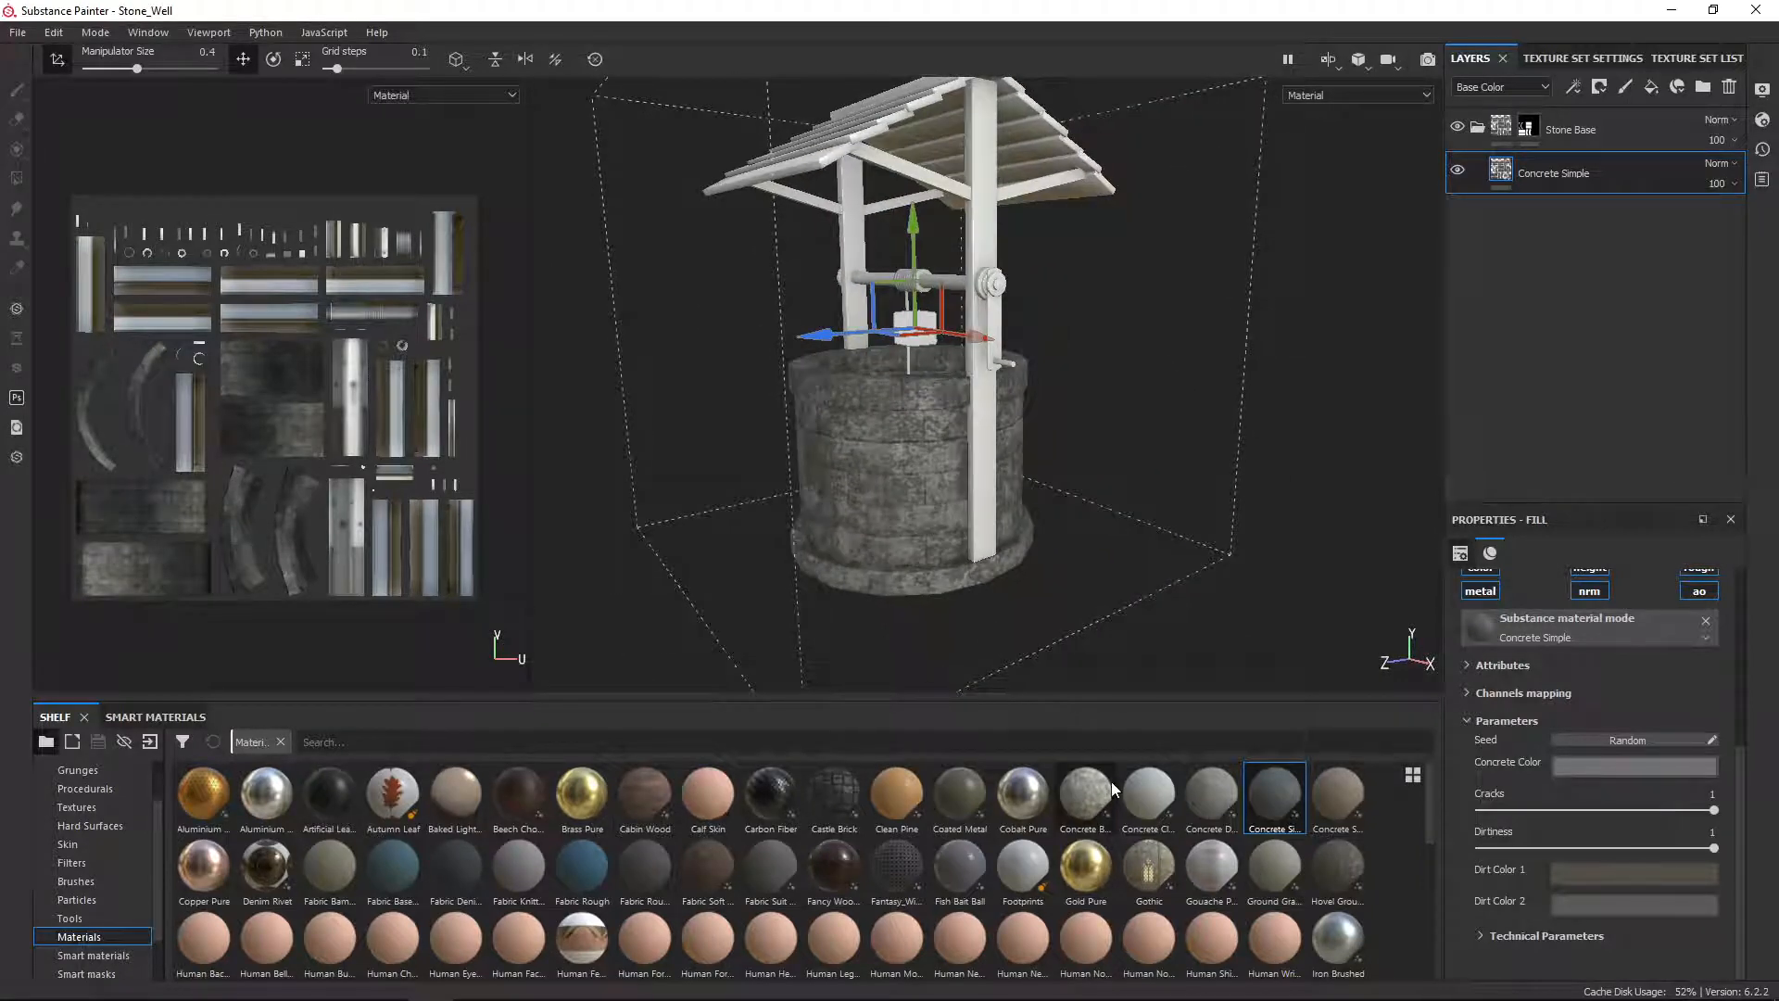
Step: Add the Concrete Bare material to the Stone Base folder and preview it by briefly hiding the Concrete Simple layer
mouse_move(1100, 794)
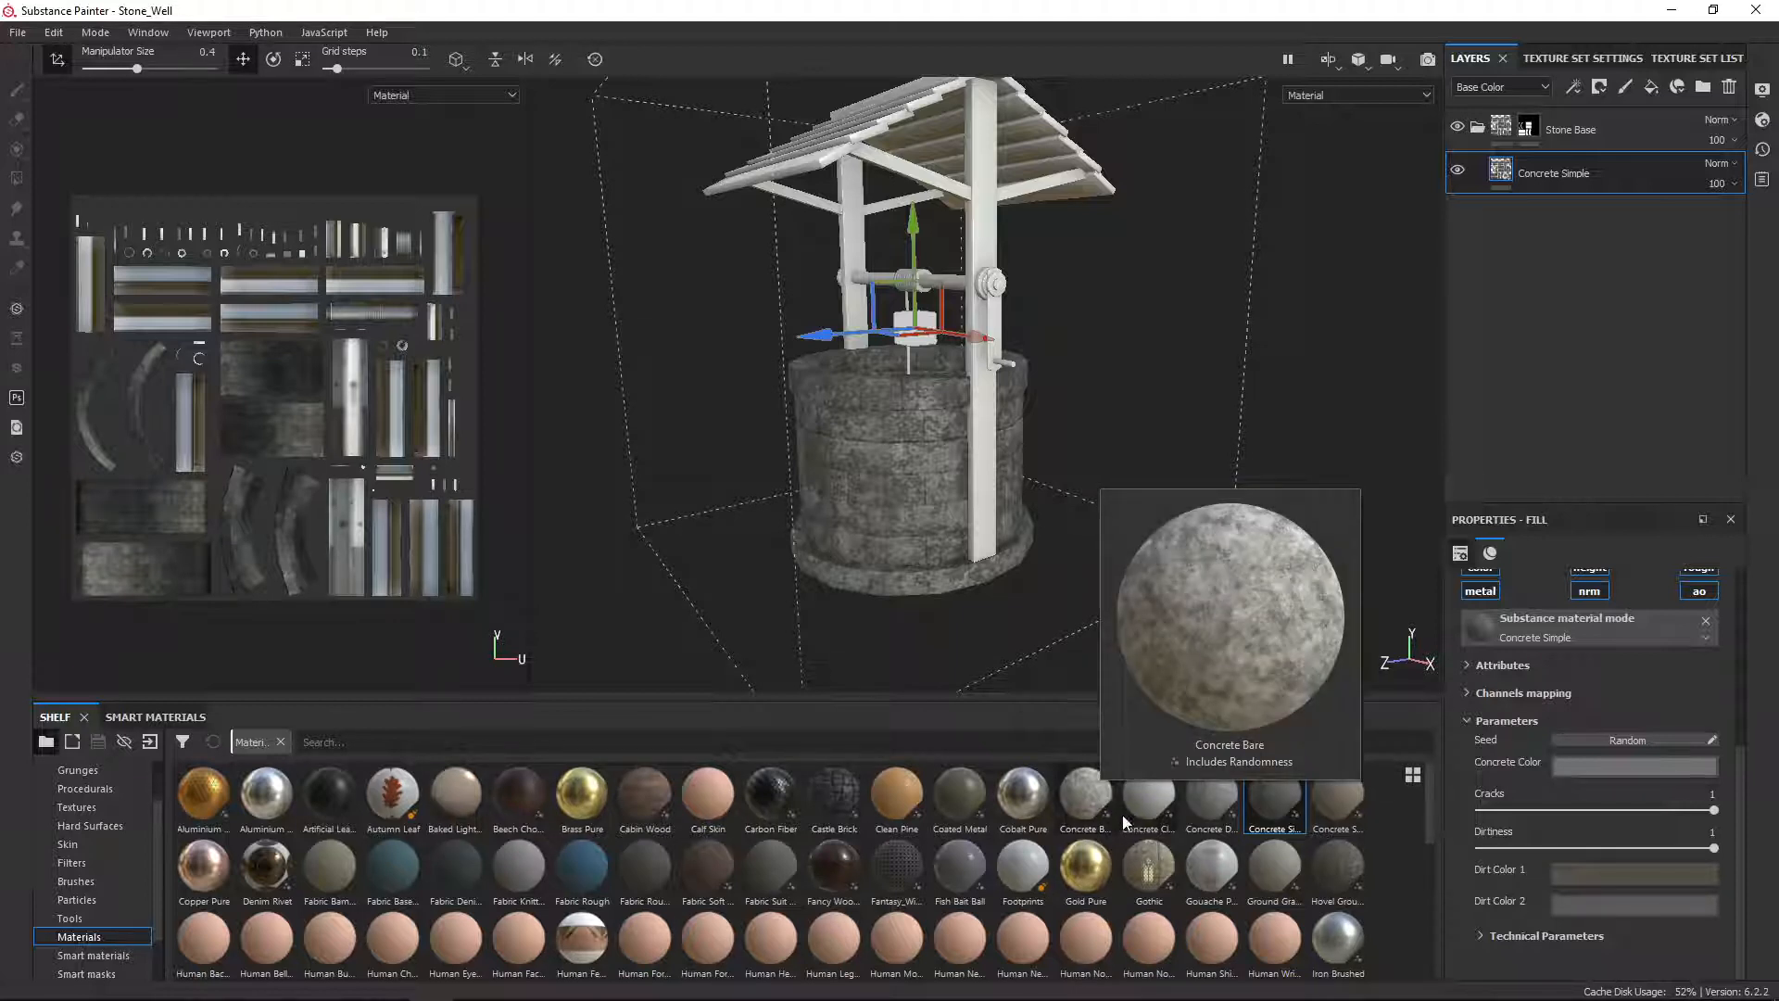
drag(1101, 794, 1557, 128)
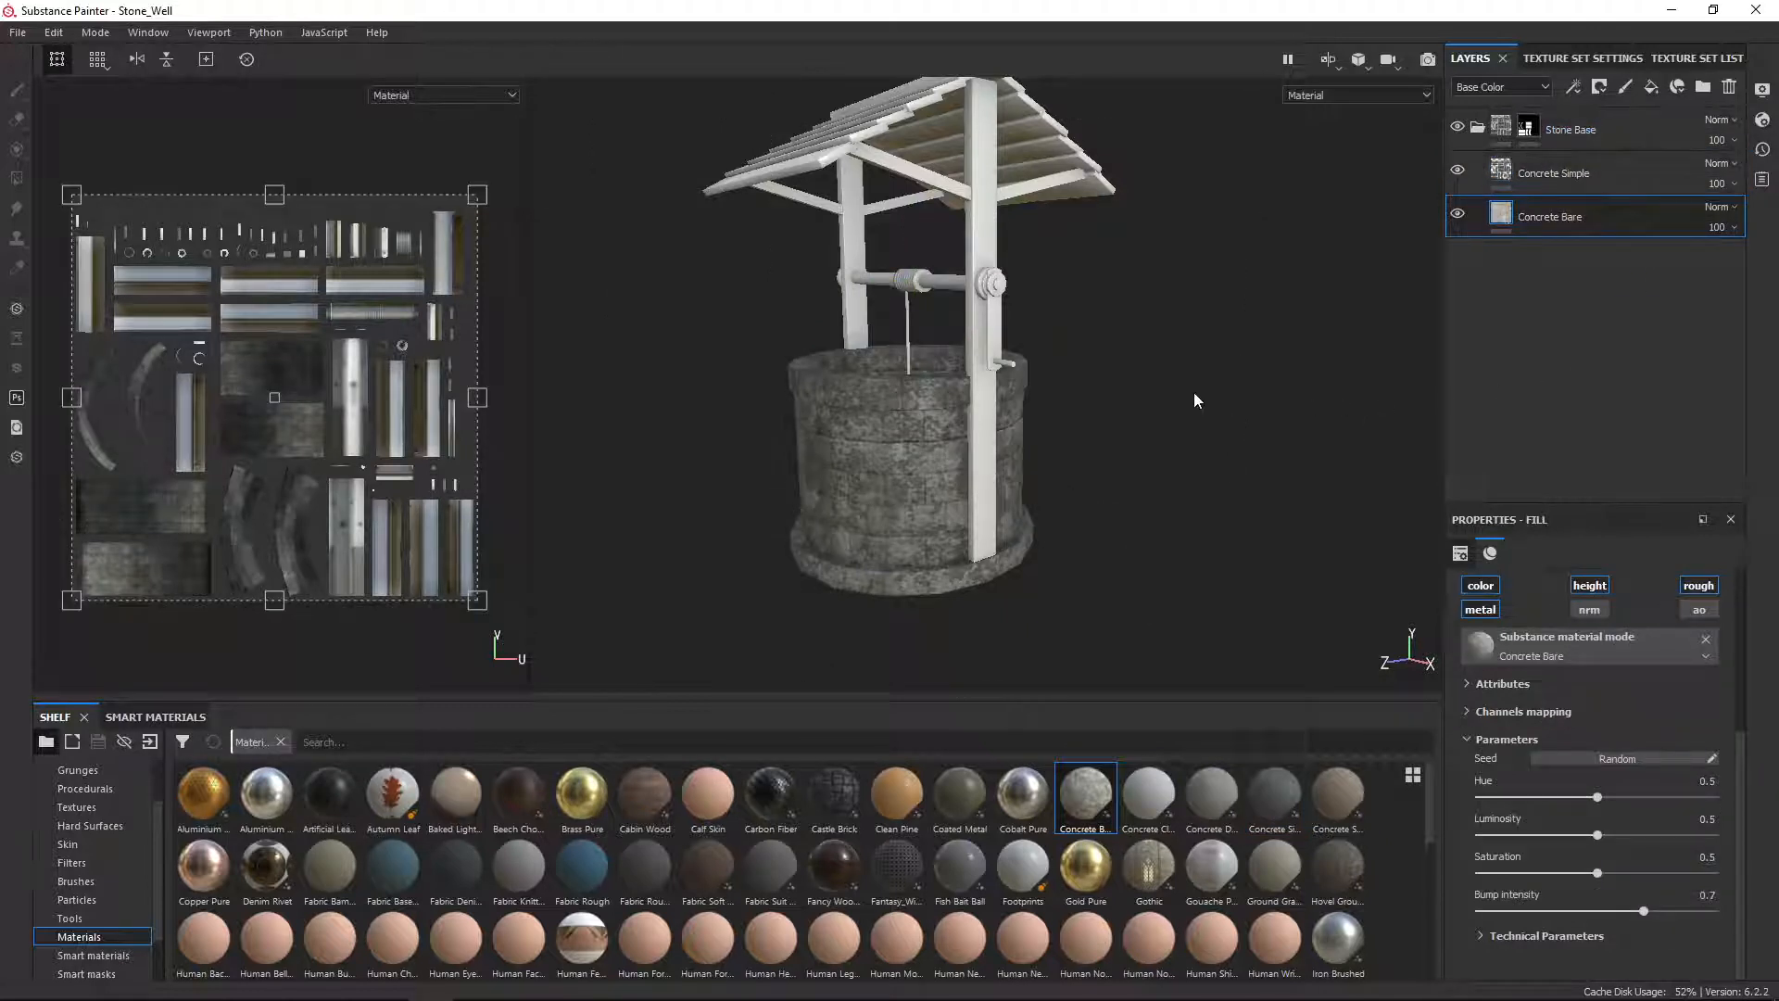
click(1458, 172)
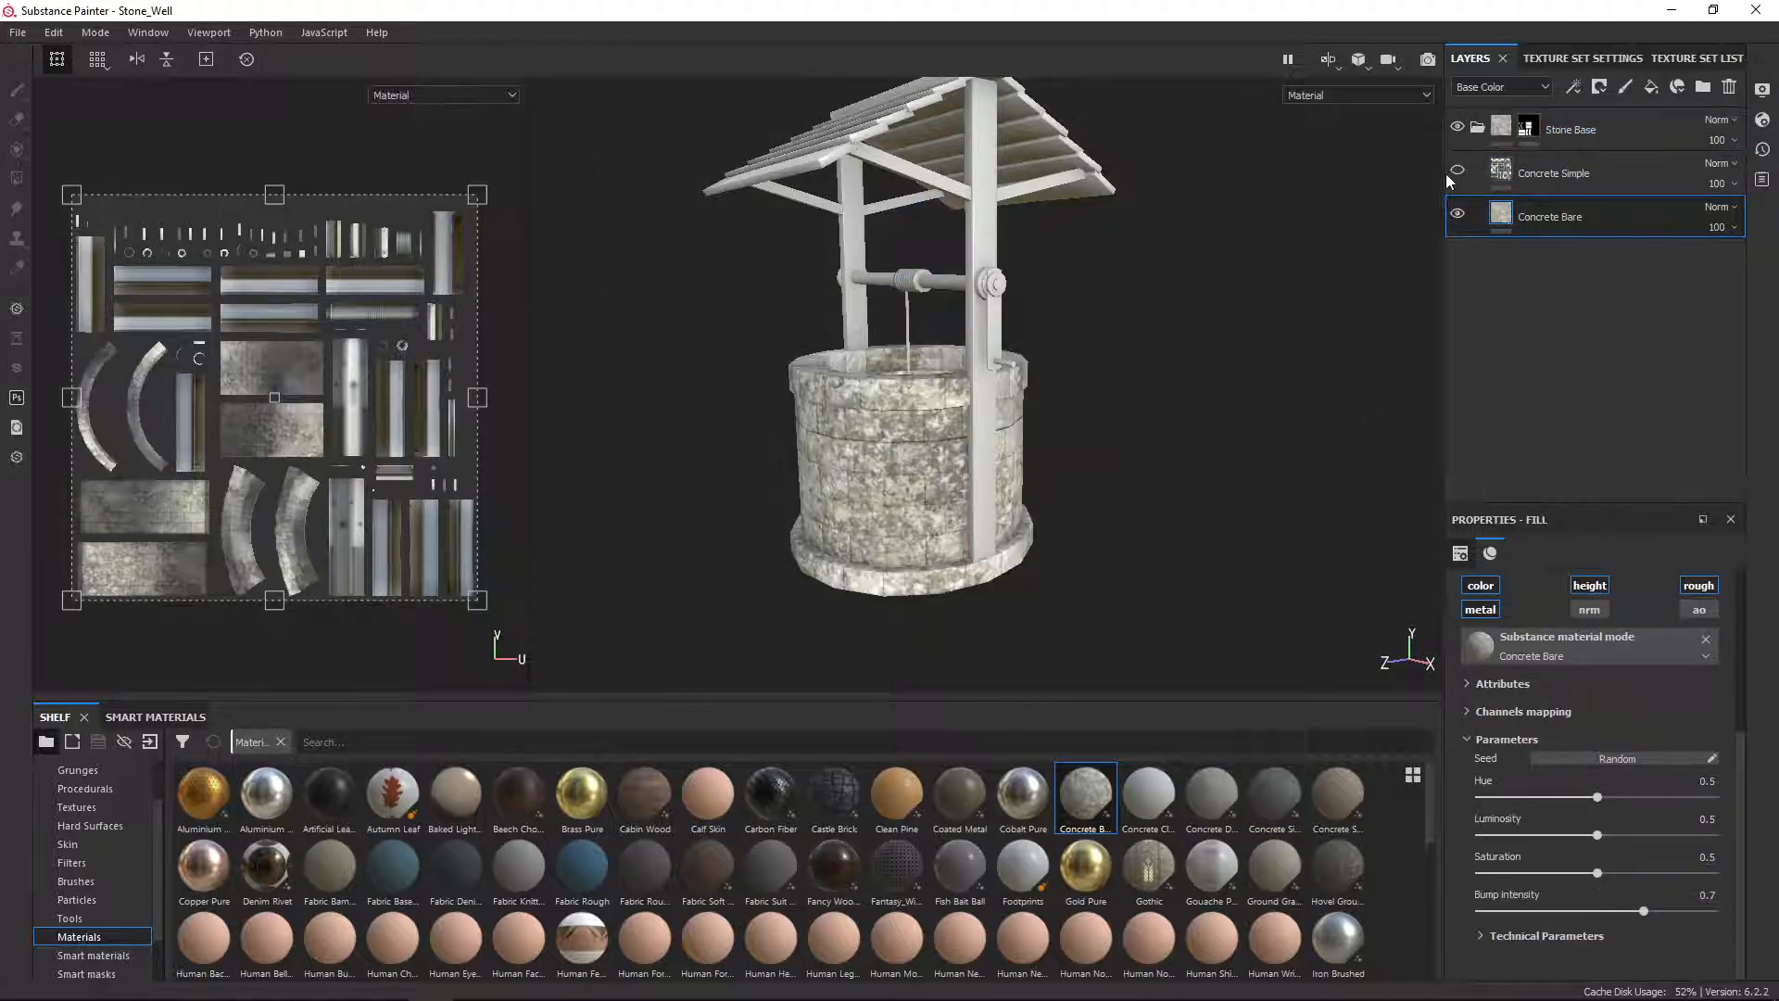
click(1456, 173)
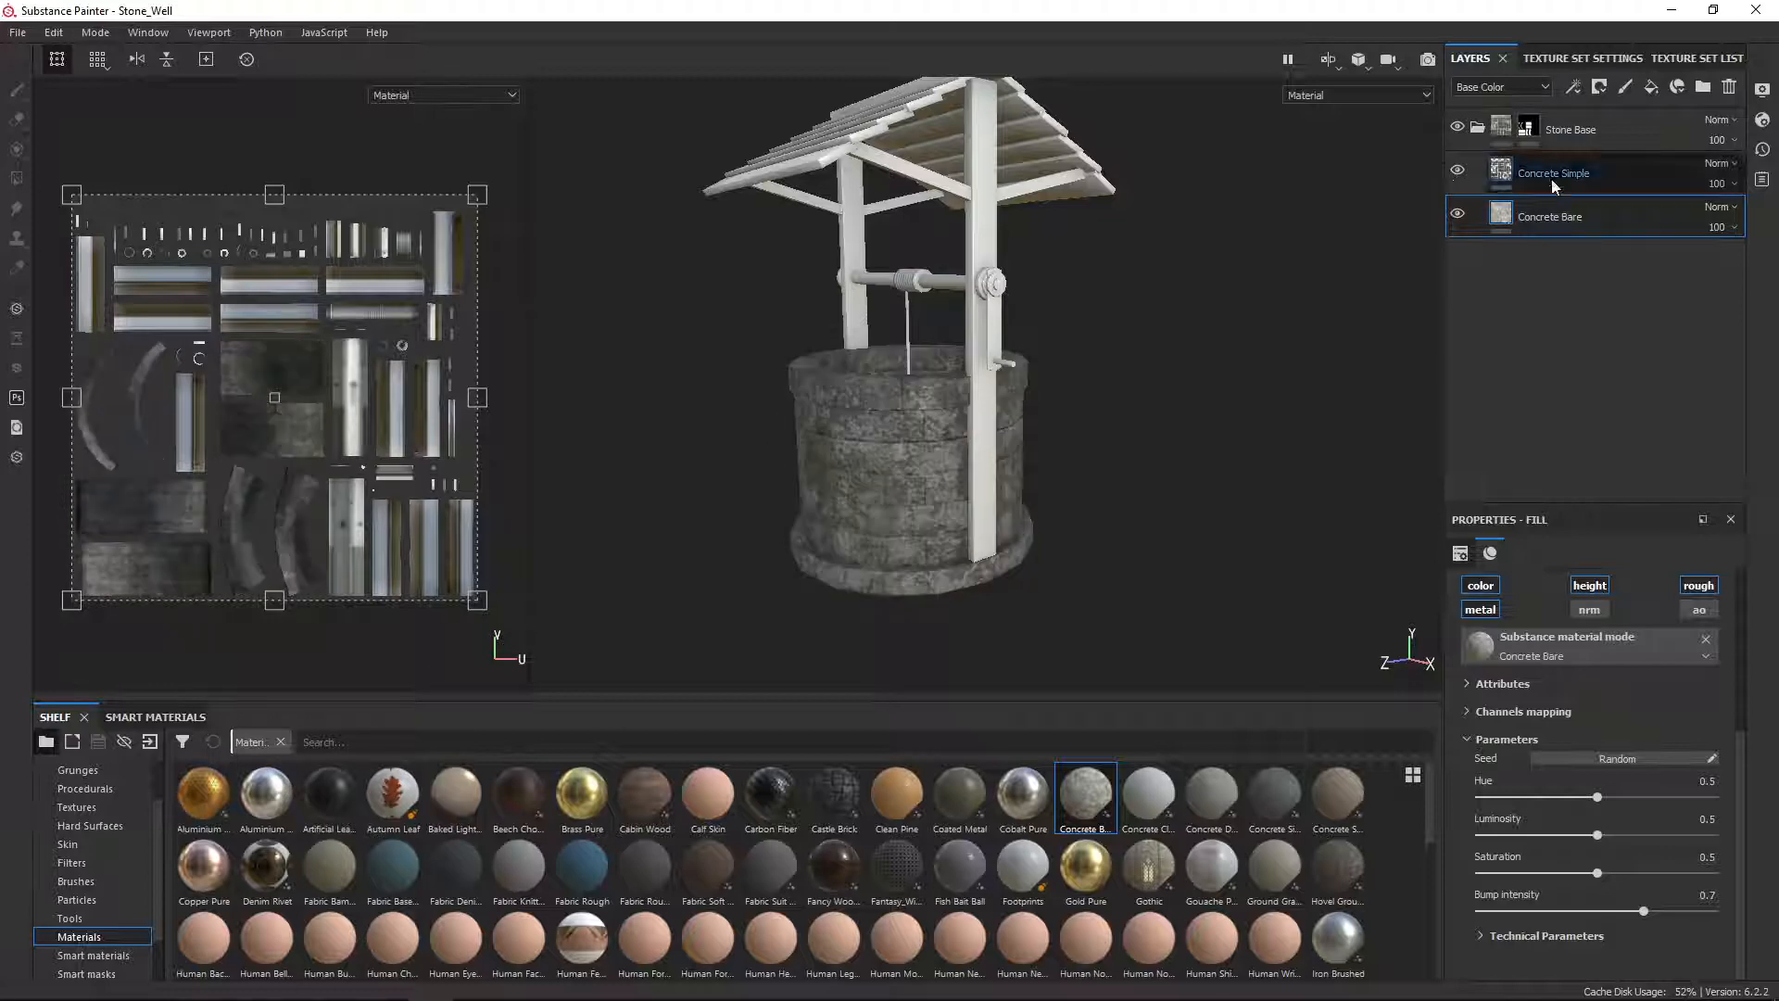
Step: Move the Concrete Bare layer above Concrete Simple within the Stone Base folder
drag(1560, 185, 1555, 169)
scroll(868, 439, down, 3)
scroll(876, 448, up, 5)
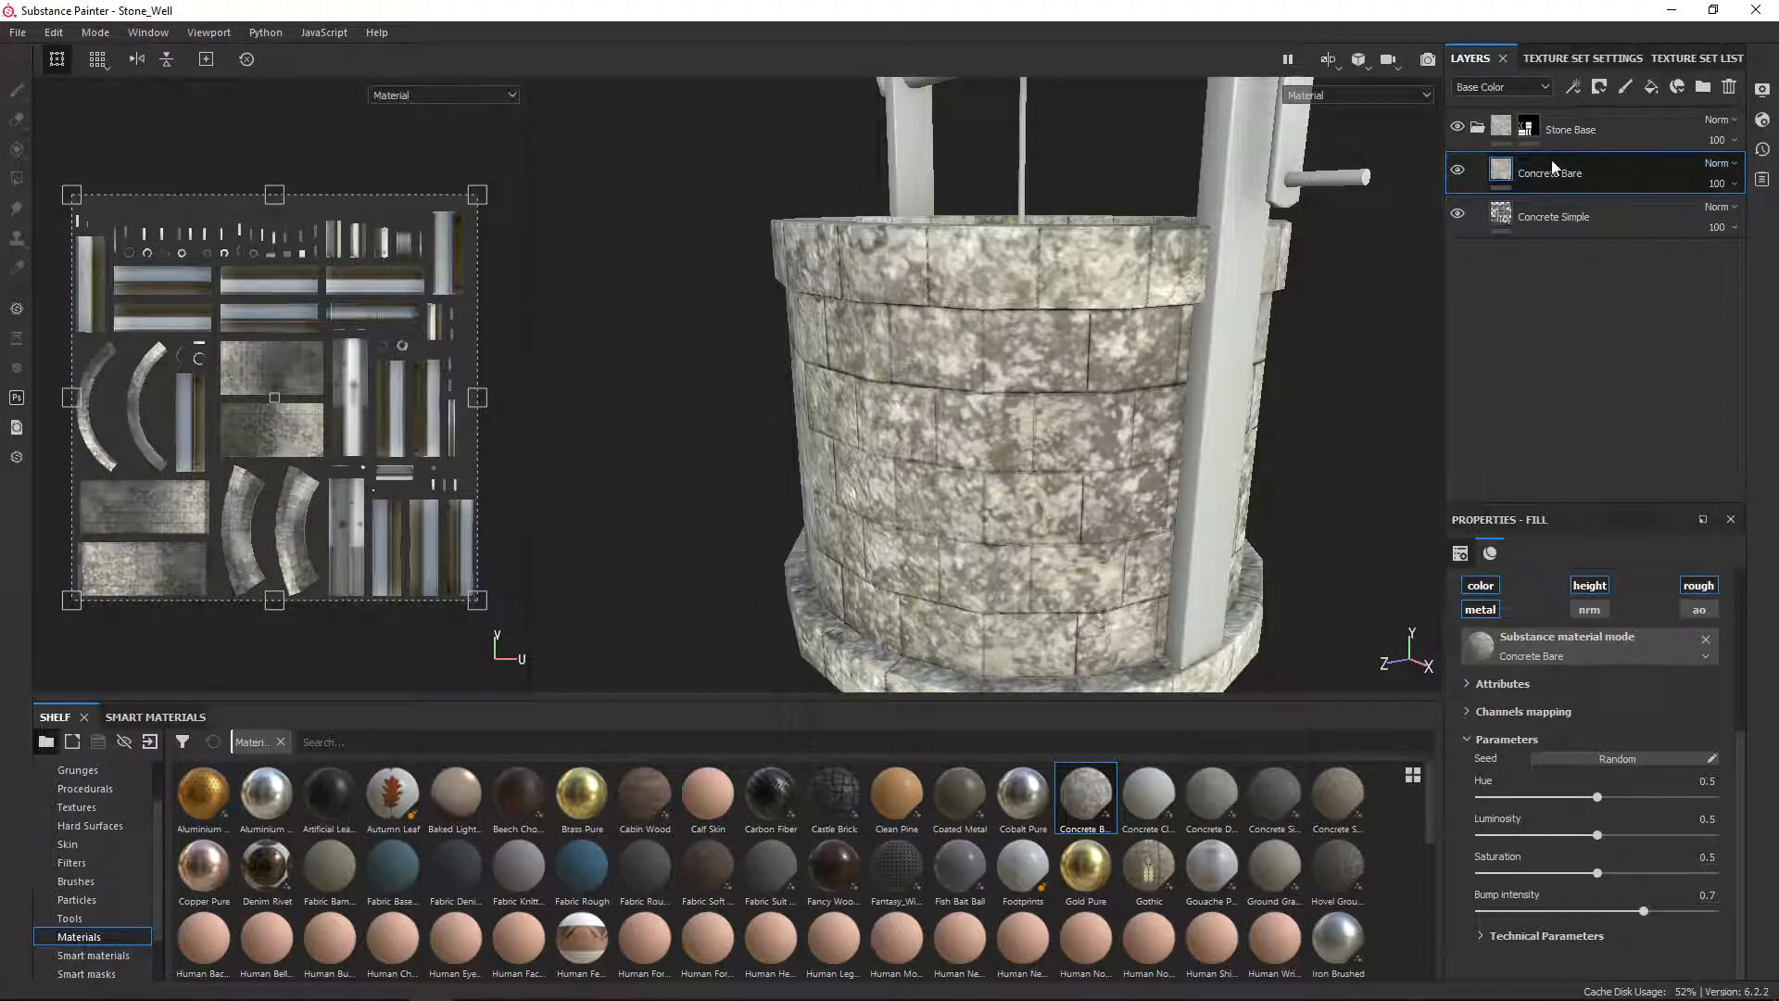
Step: Set the Concrete Bare layer's base color blending mode to Multiply
click(1727, 167)
click(1681, 252)
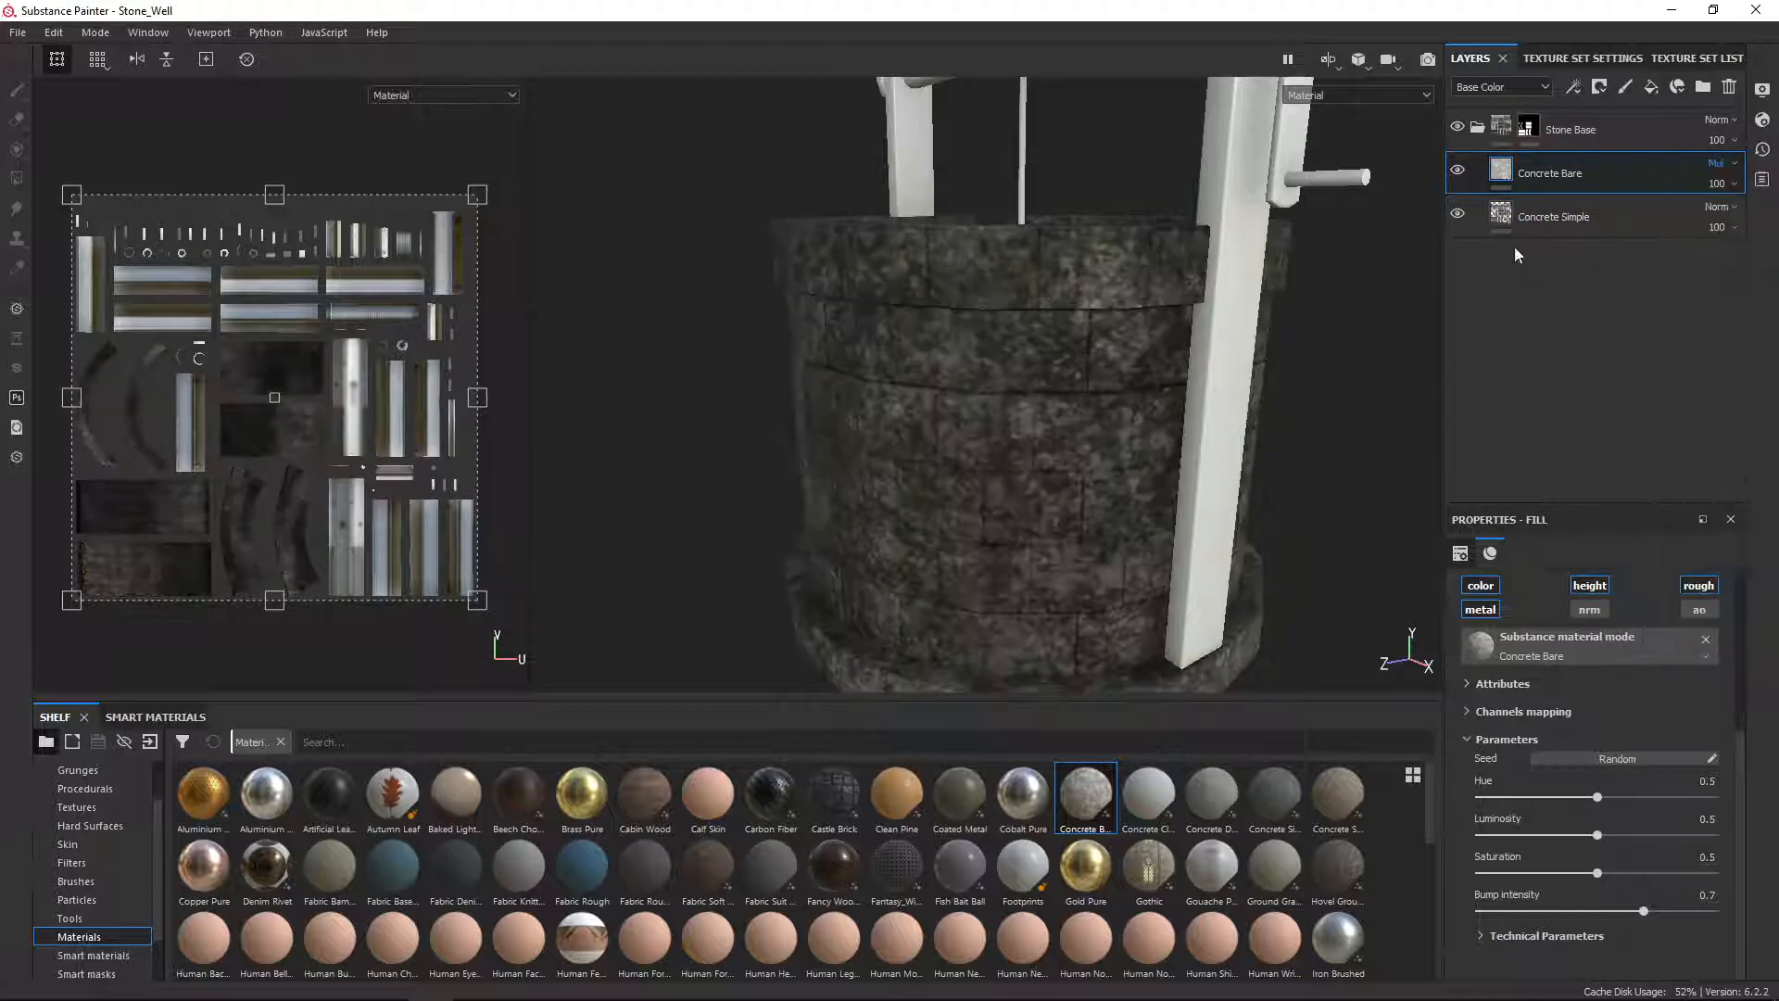
alt+drag(1155, 406, 1054, 443)
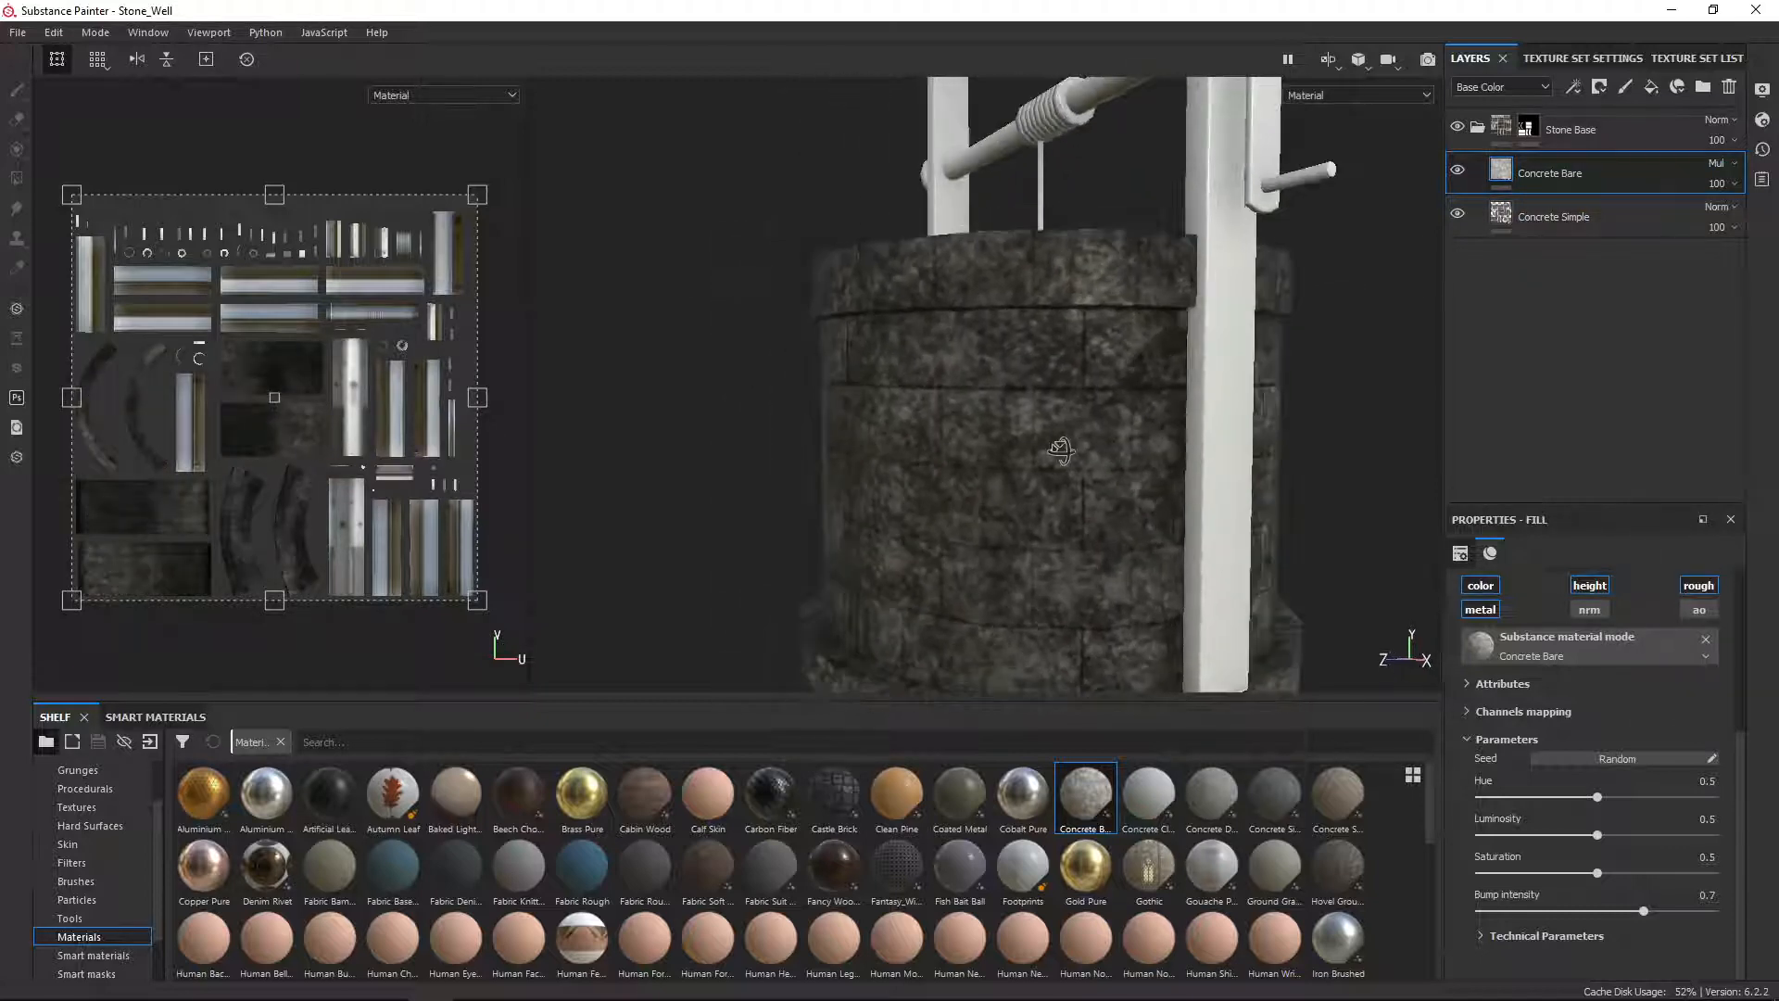
Step: Lower the Concrete Bare layer's base color opacity to 60 and check the stonework from several angles and distances
click(1729, 191)
drag(1772, 219, 1729, 224)
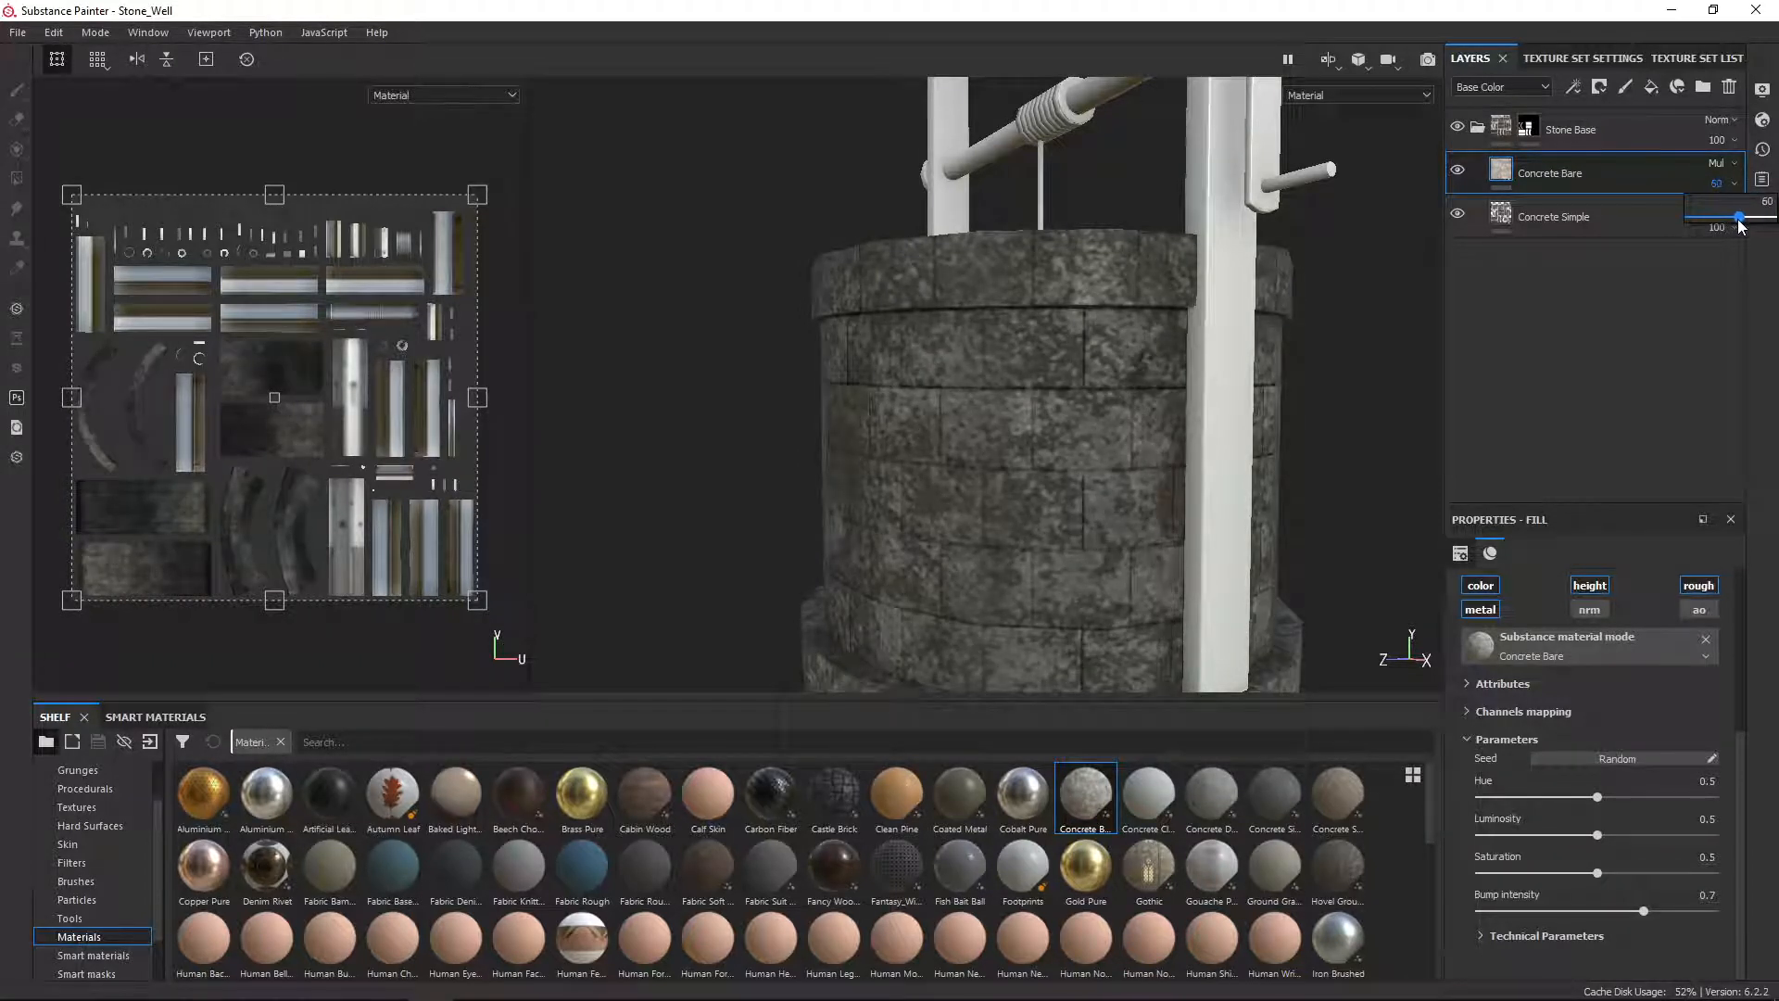
scroll(874, 424, down, 5)
alt+drag(874, 424, 802, 491)
scroll(803, 491, up, 4)
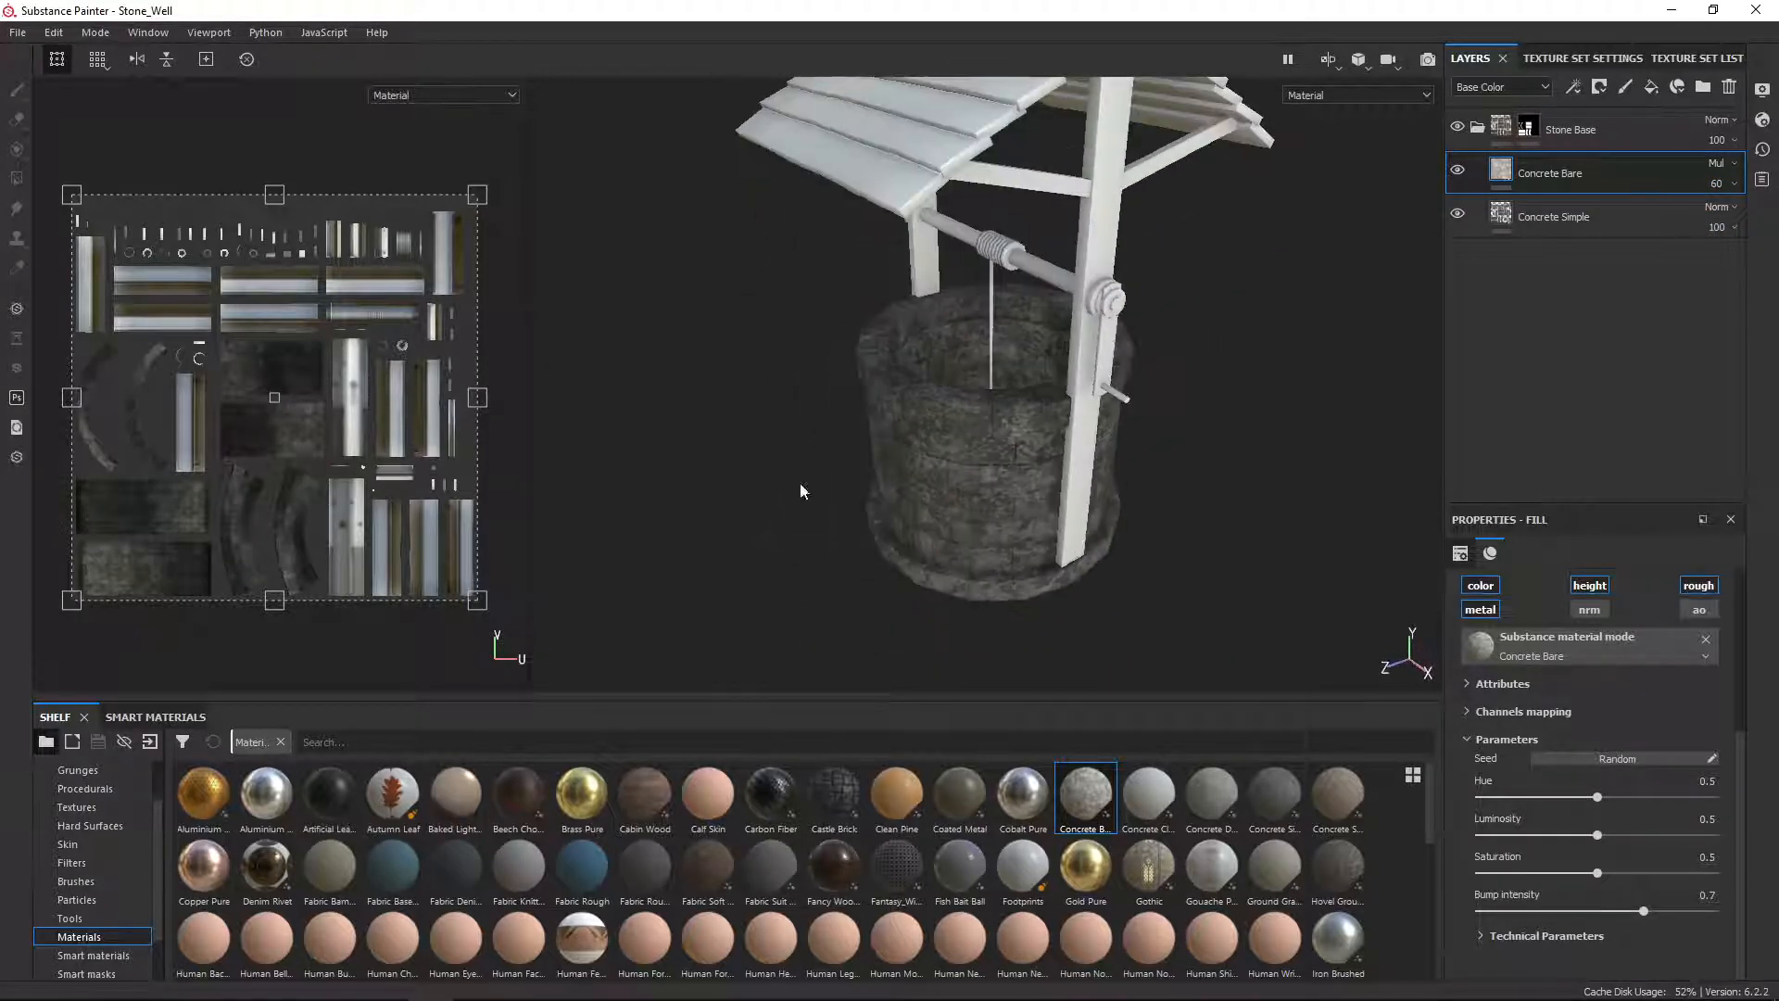
scroll(955, 448, up, 4)
alt+drag(955, 449, 1043, 426)
scroll(1017, 371, up, 5)
scroll(1008, 426, down, 5)
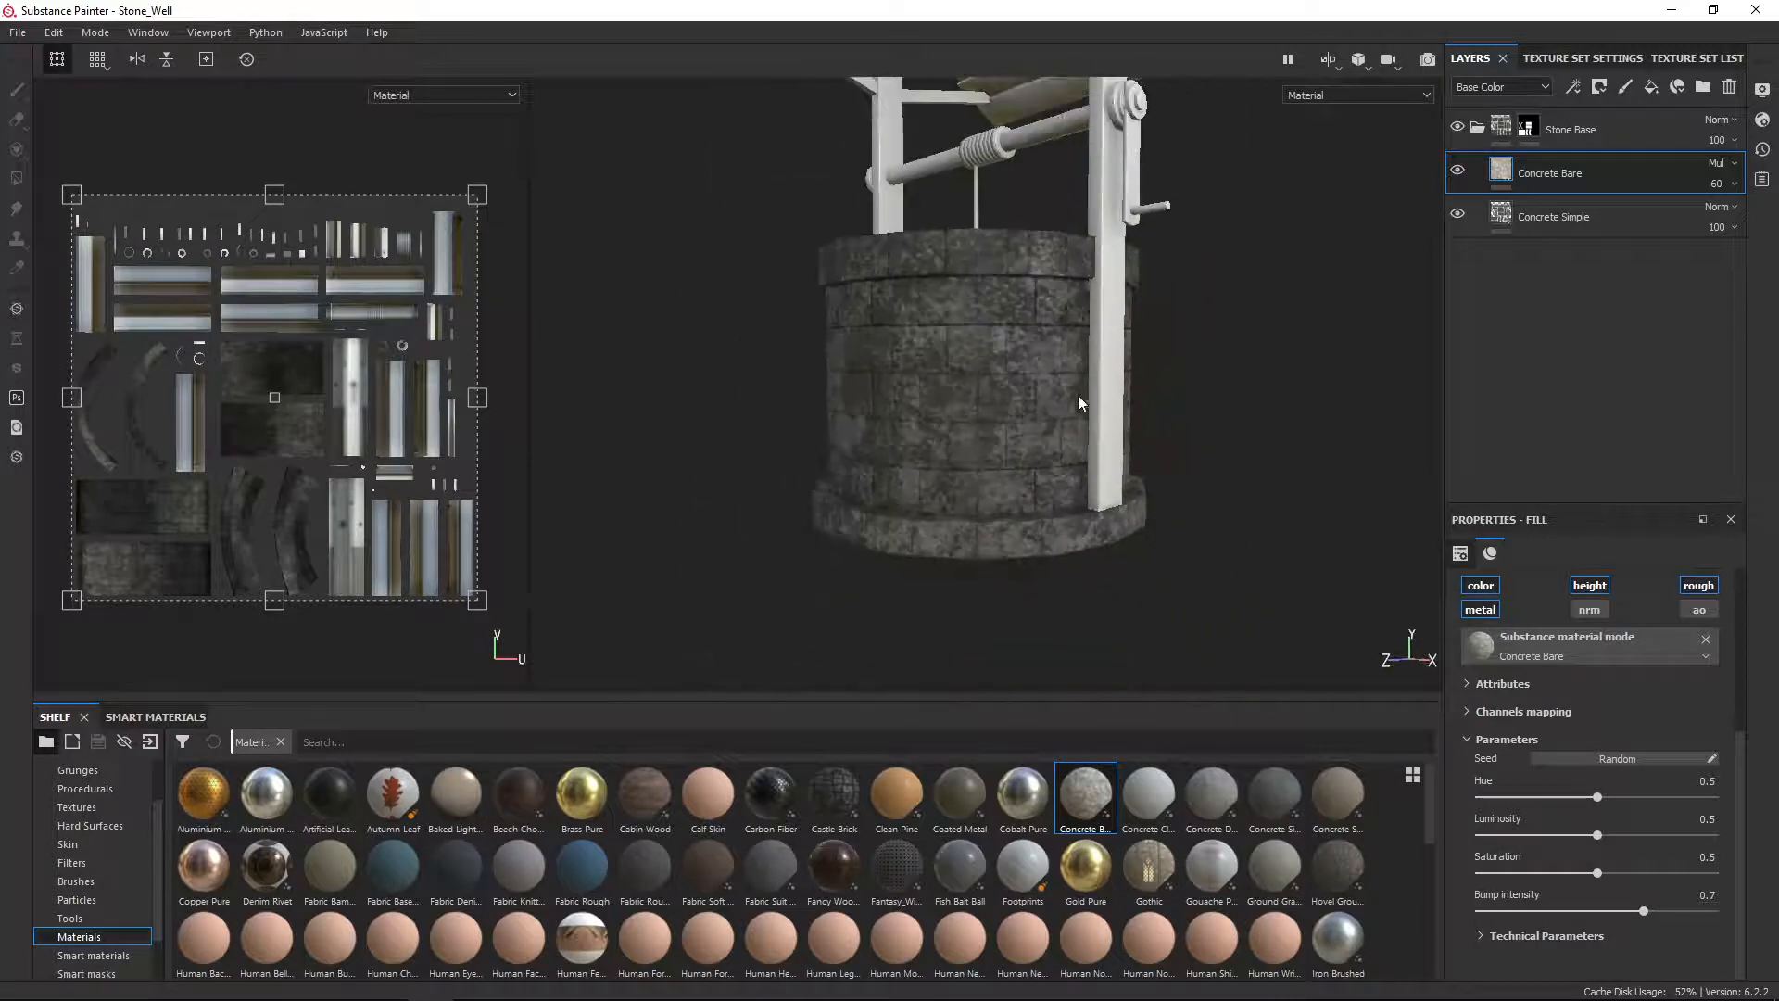
alt+middle_drag(1077, 395, 1057, 453)
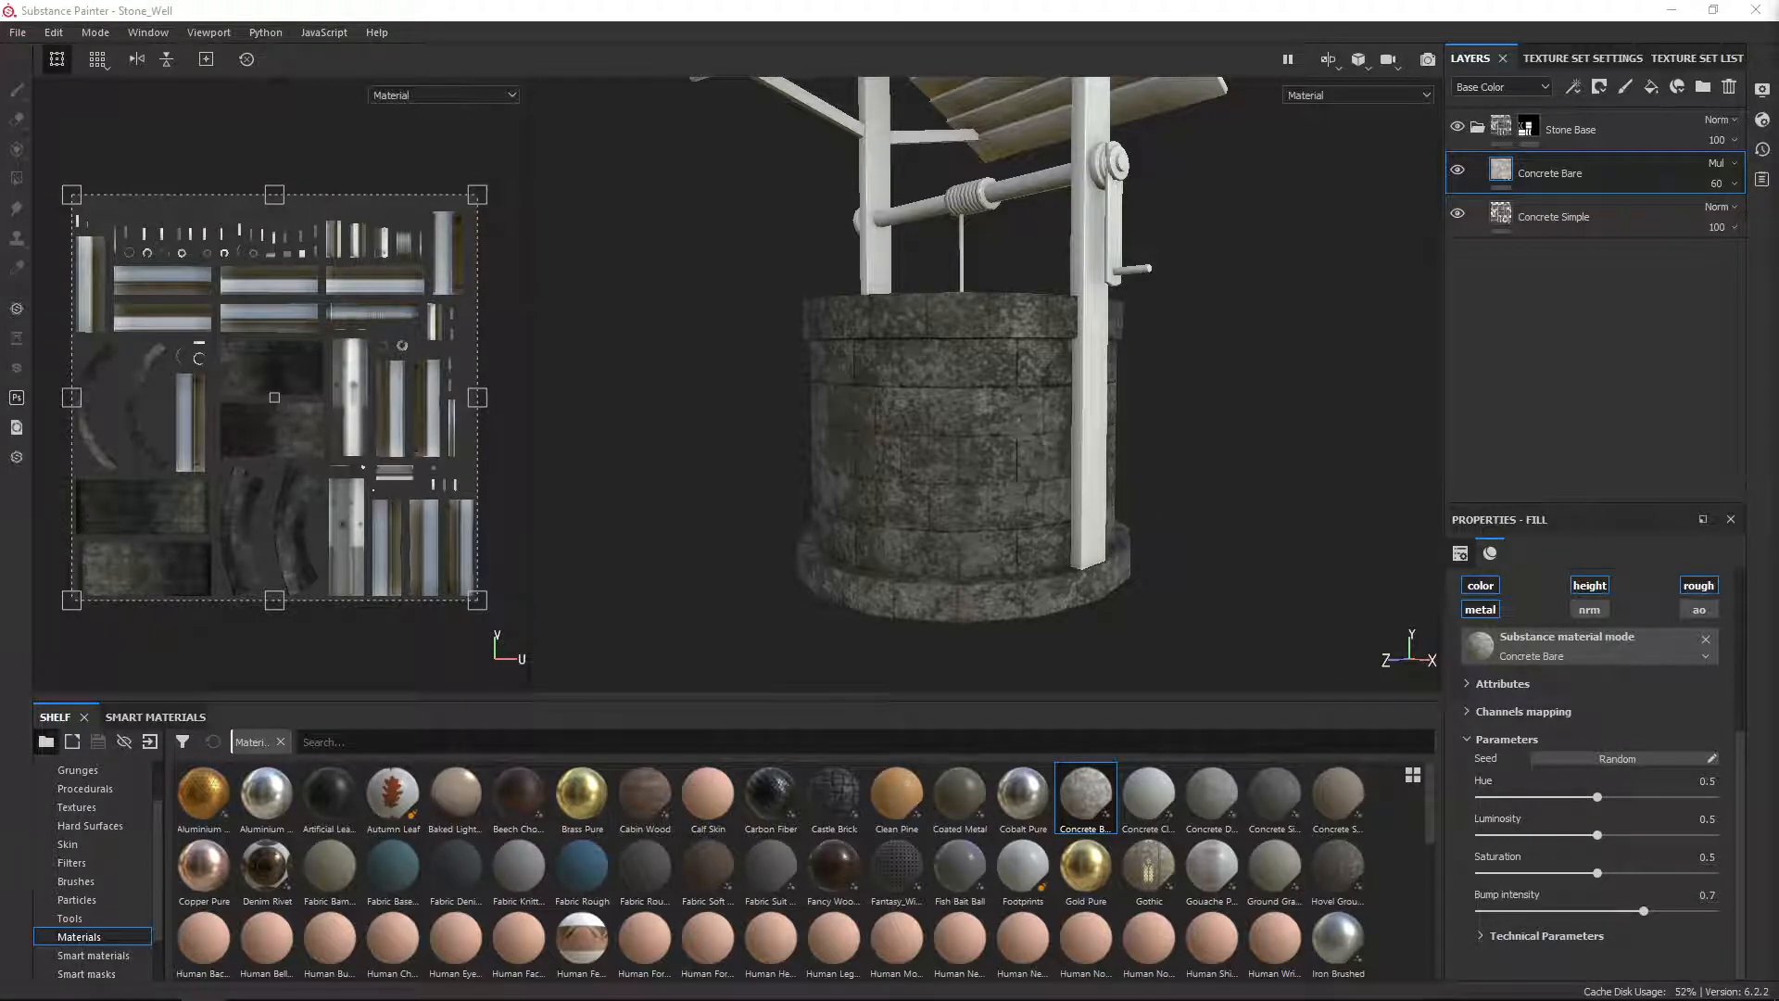
Step: Switch to File Explorer, find CreepingMoss.sbsar in the Nature > Moss materials folder, and bring it into Substance Painter's shelf
mouse_move(1778, 55)
mouse_down()
mouse_move(837, 205)
mouse_move(914, 166)
mouse_up()
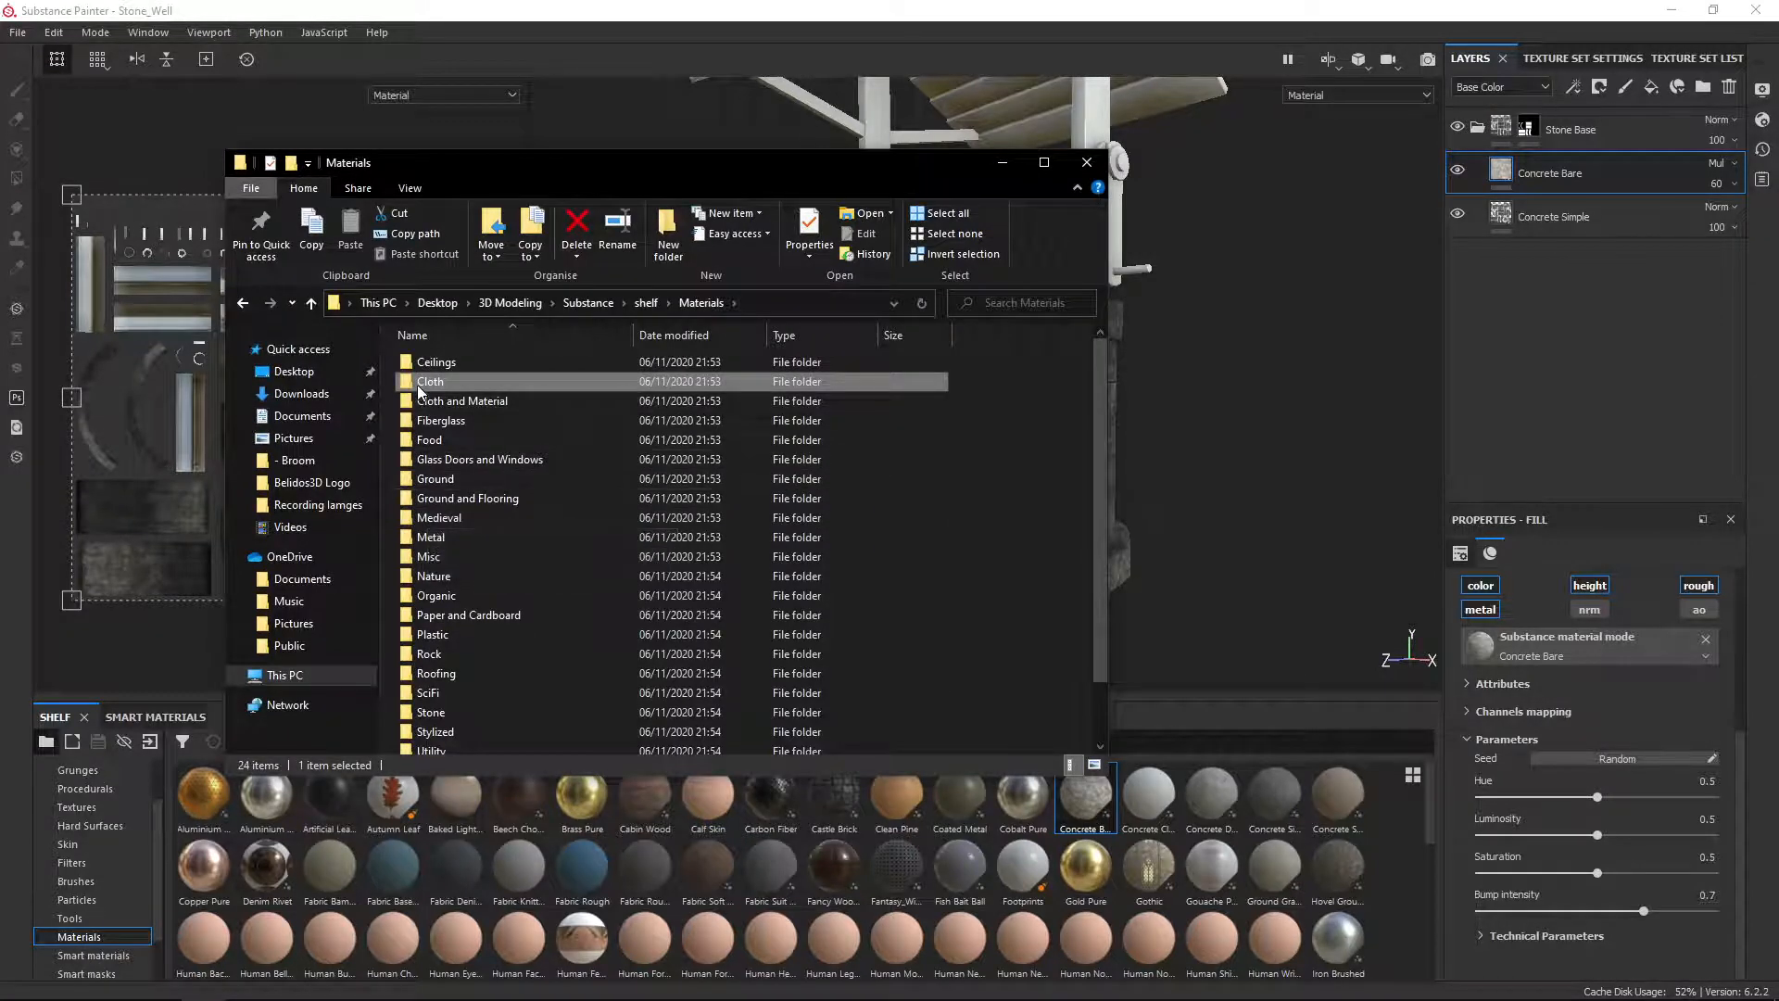
double_click(436, 576)
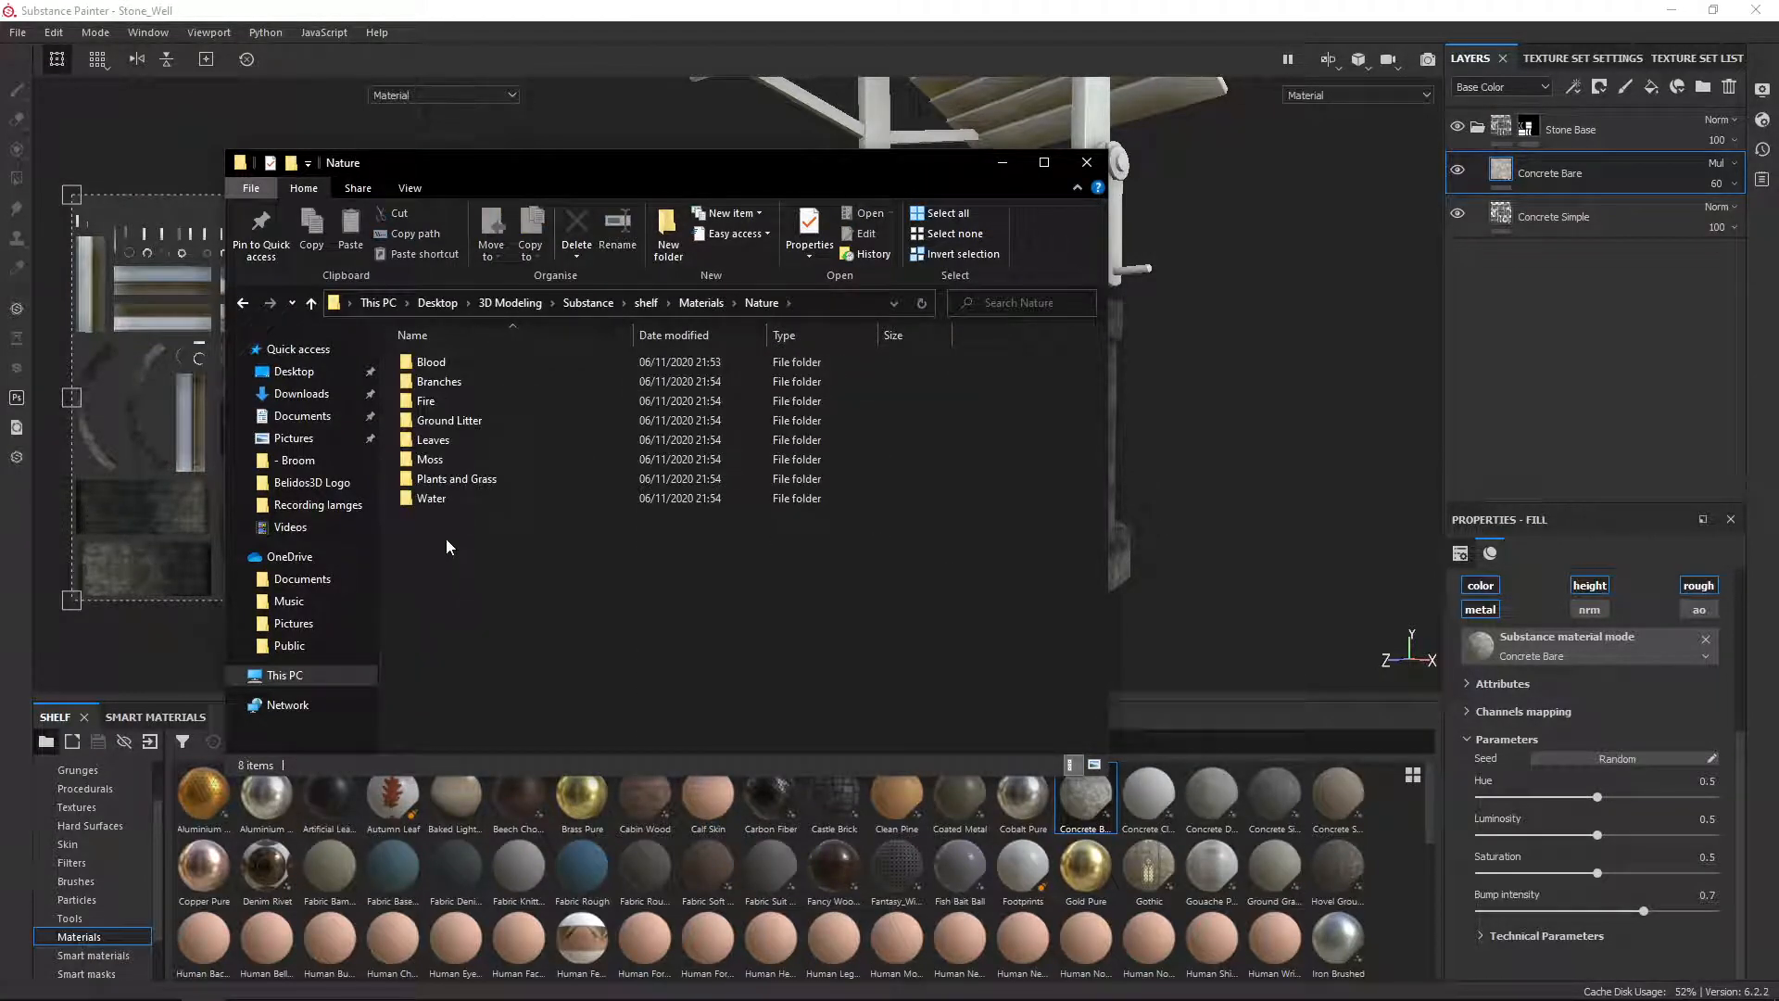
double_click(430, 458)
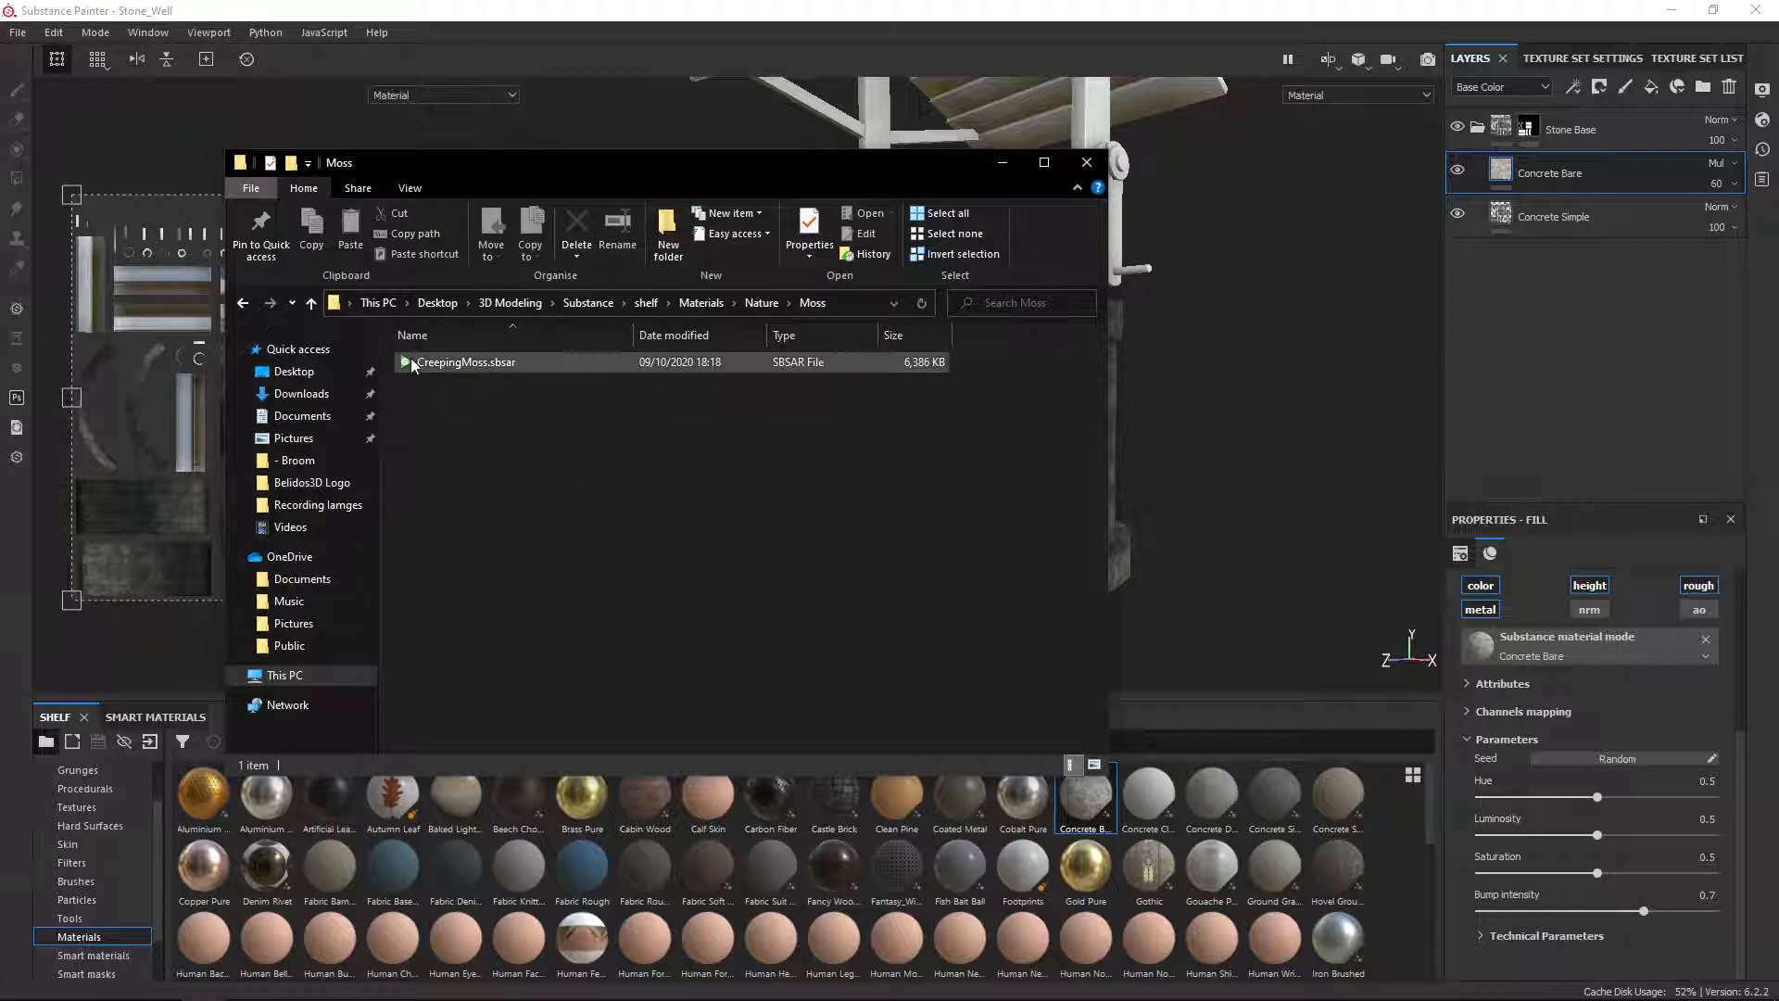
mouse_move(412, 364)
mouse_down()
mouse_move(1133, 675)
mouse_move(536, 442)
mouse_move(1152, 925)
mouse_up()
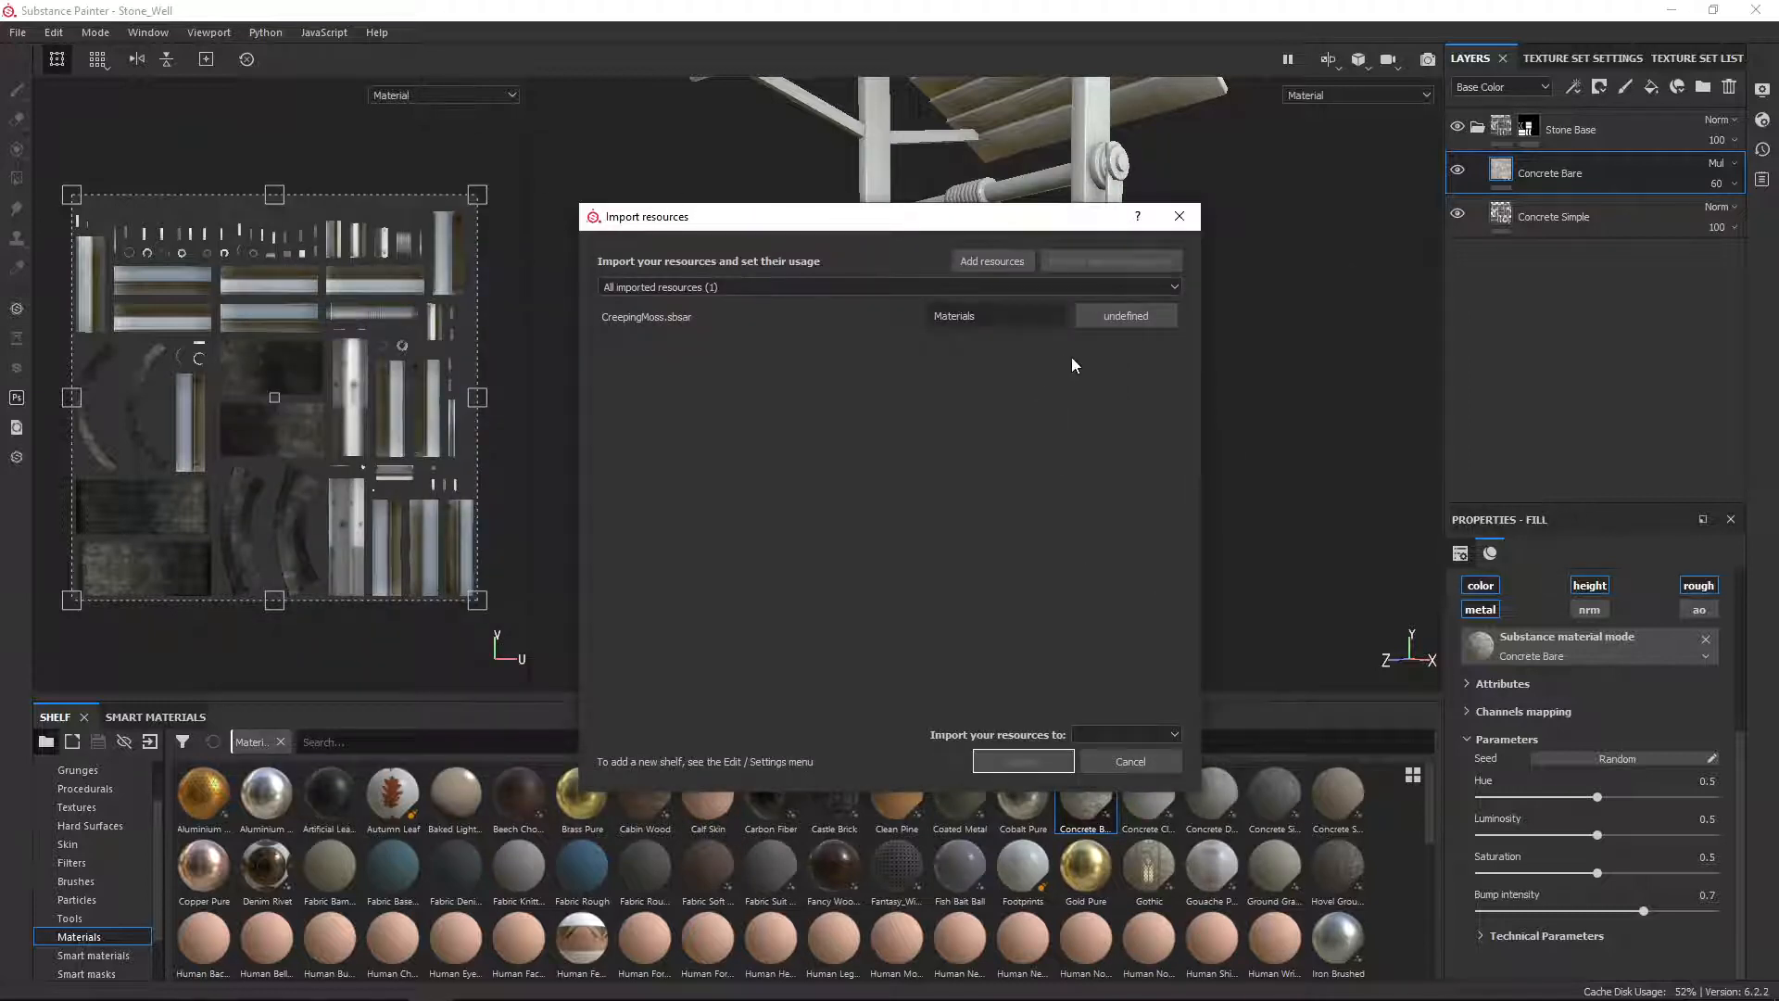
Step: Import CreepingMoss.sbsar as a basematerial into the Stone_Well project
click(1102, 316)
click(1149, 349)
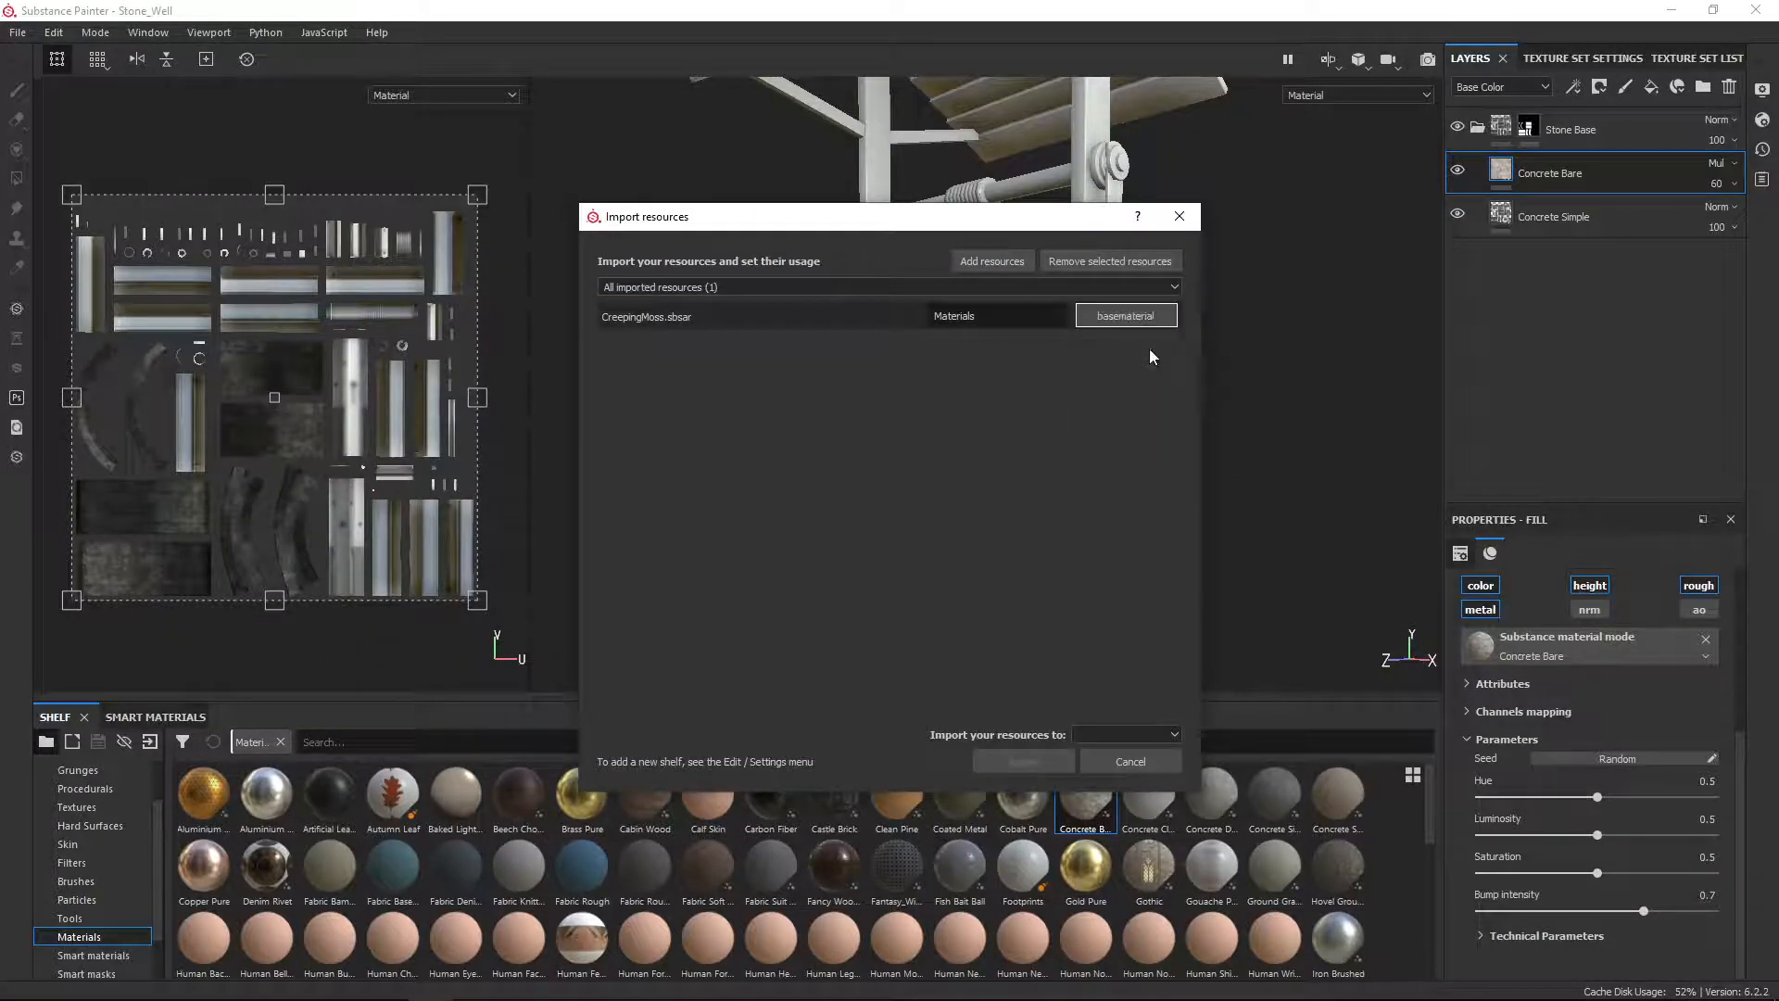
click(1093, 735)
click(1141, 765)
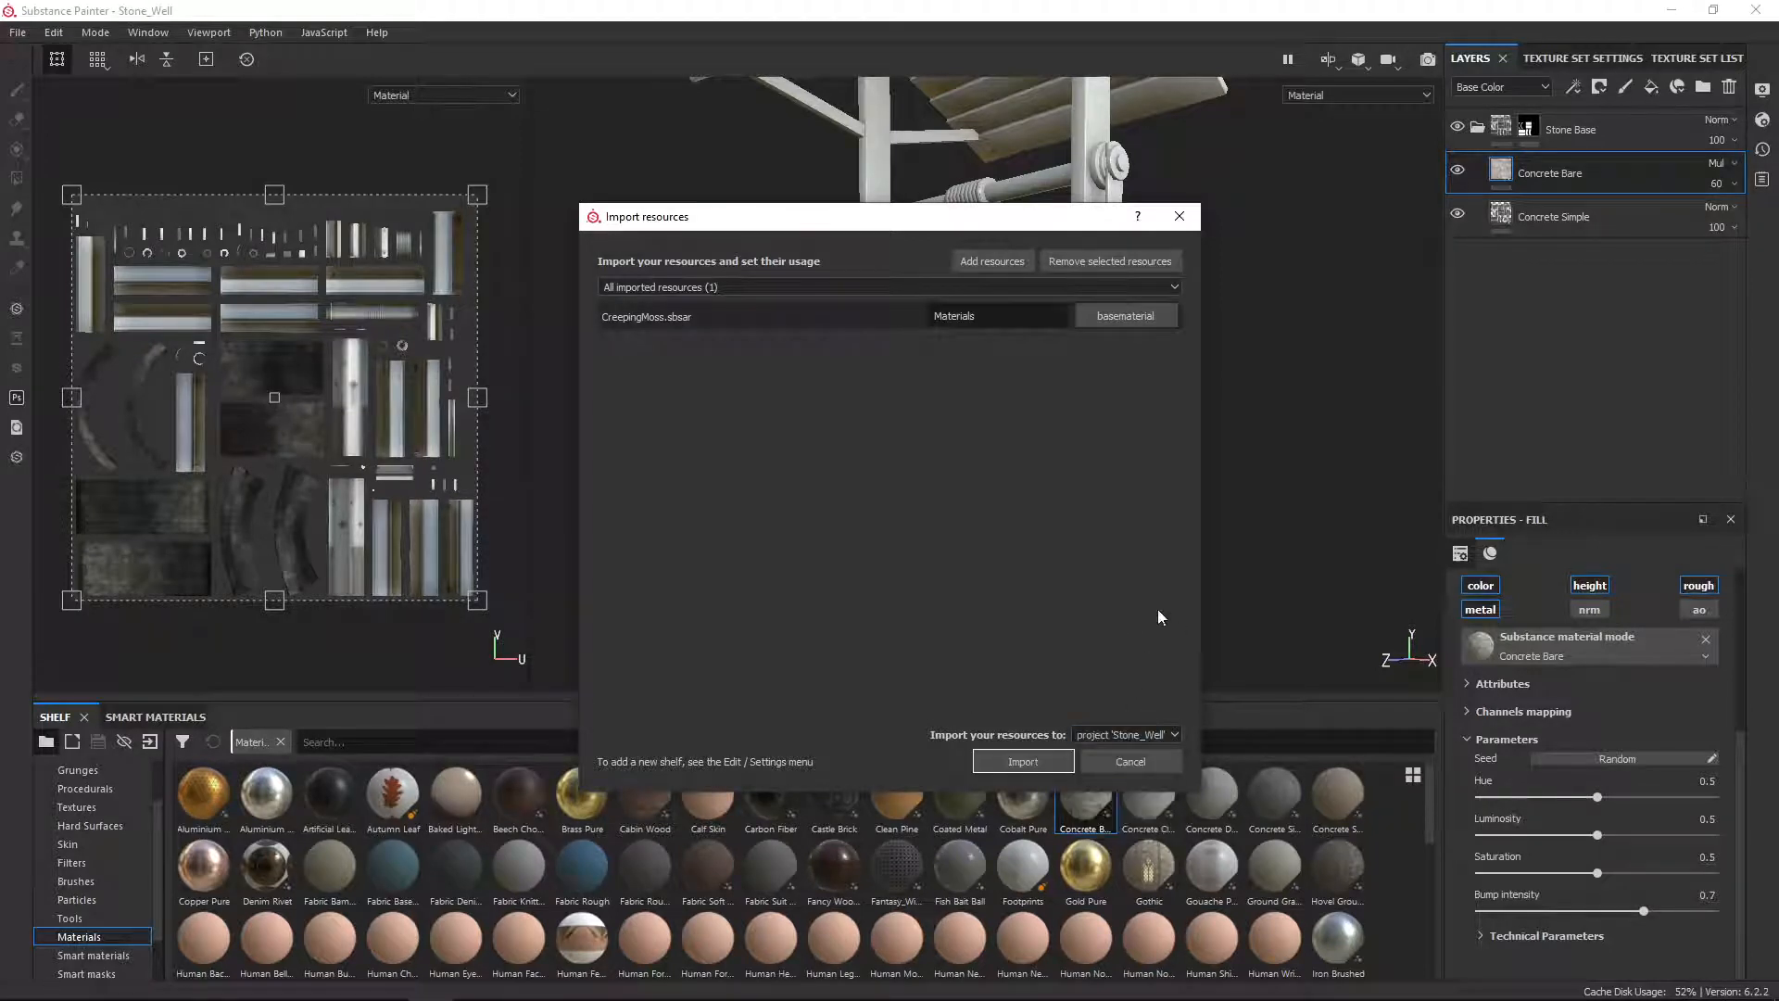
click(1023, 760)
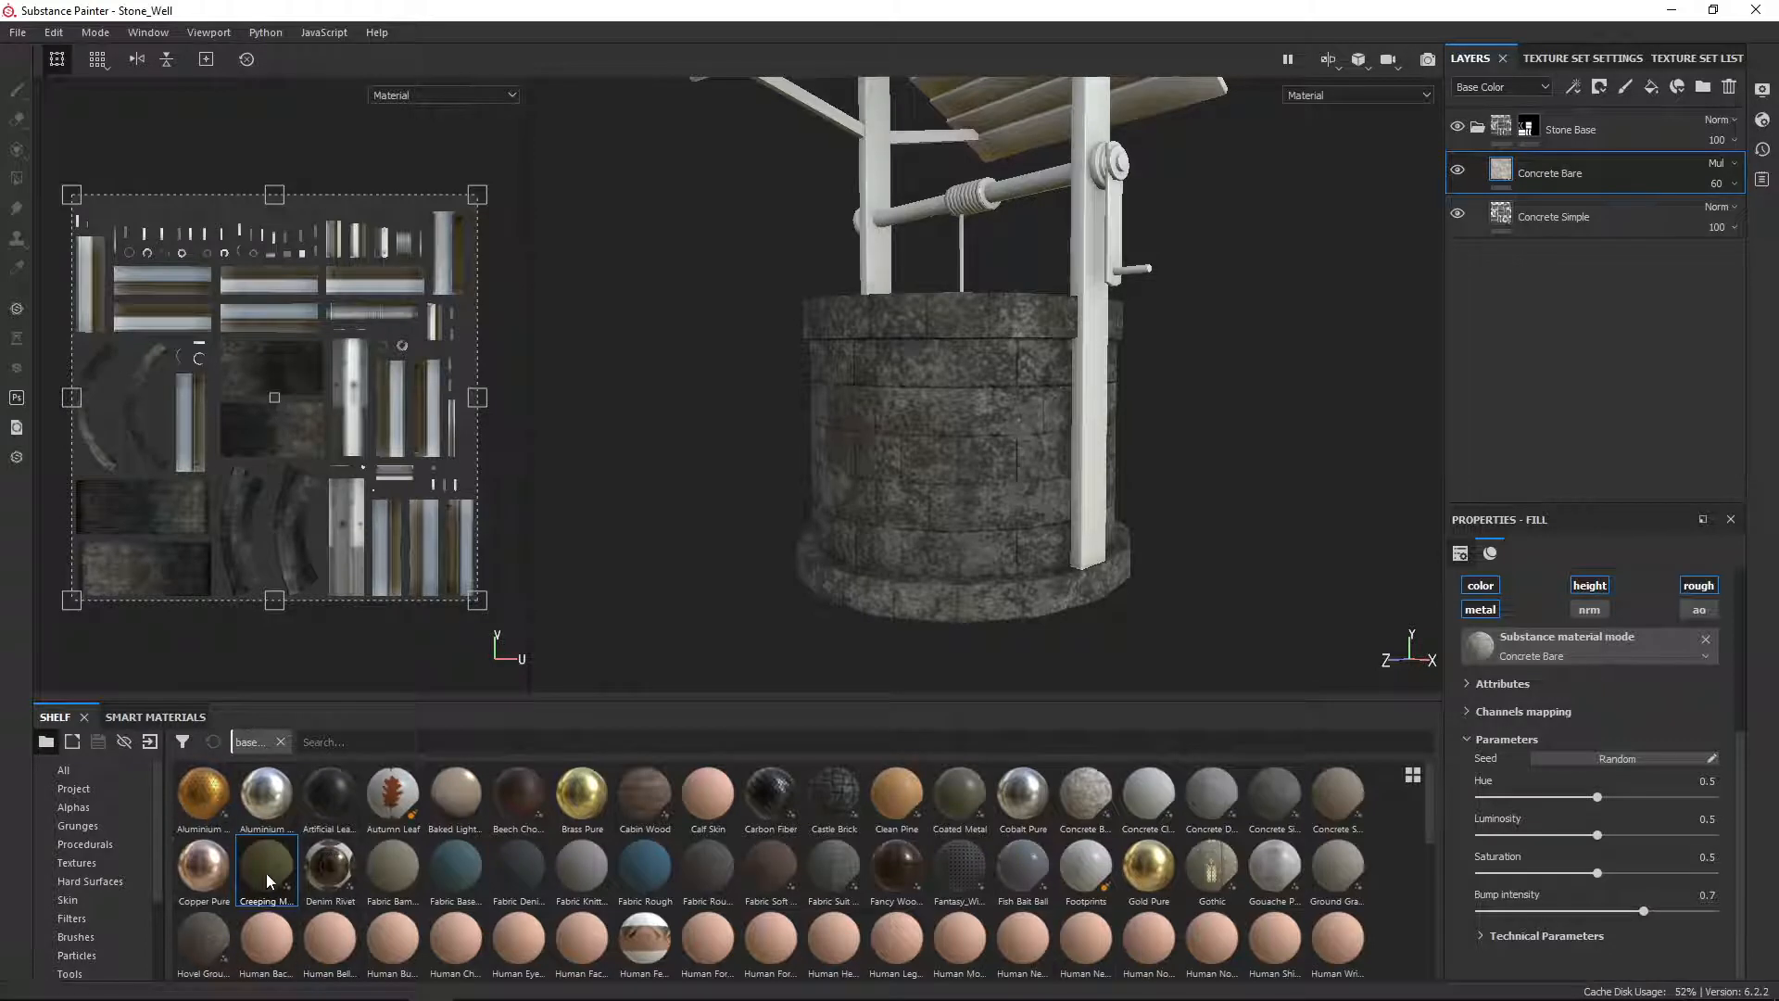
Step: Add the Creeping Moss material above Concrete Bare in the Stone Base folder and check its coverage on the well
drag(267, 880, 1543, 152)
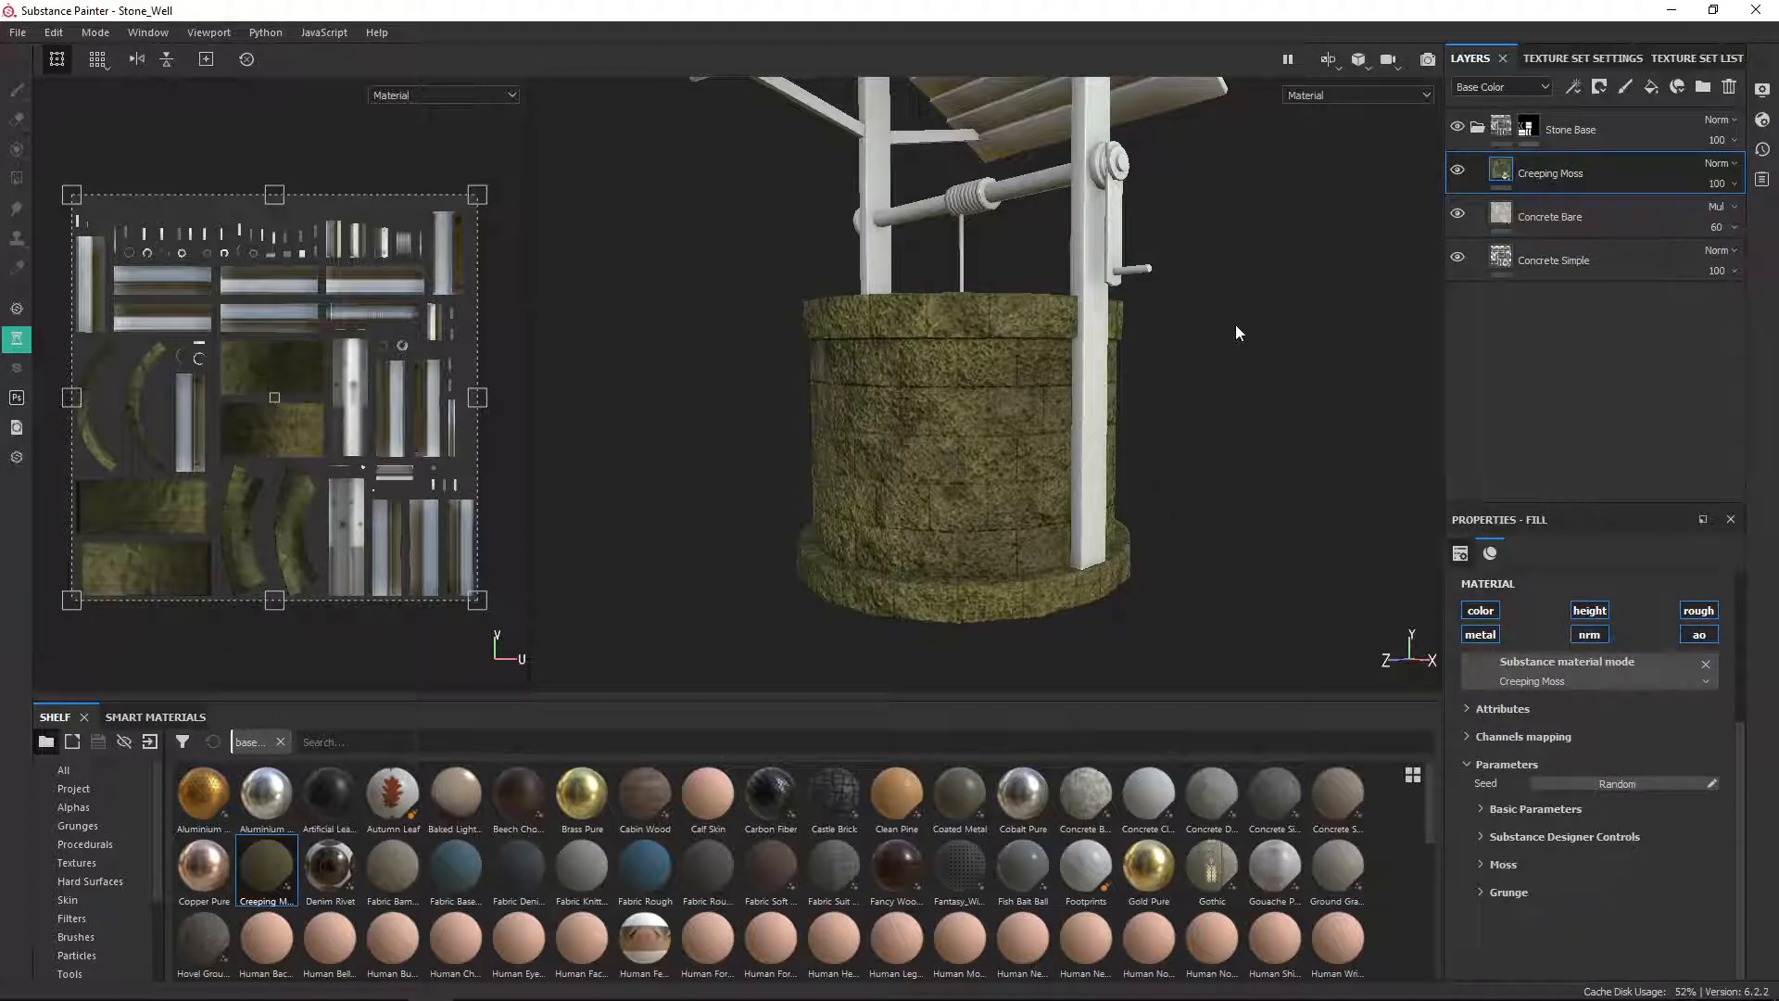
scroll(1221, 420, down, 2)
scroll(1186, 410, up, 1)
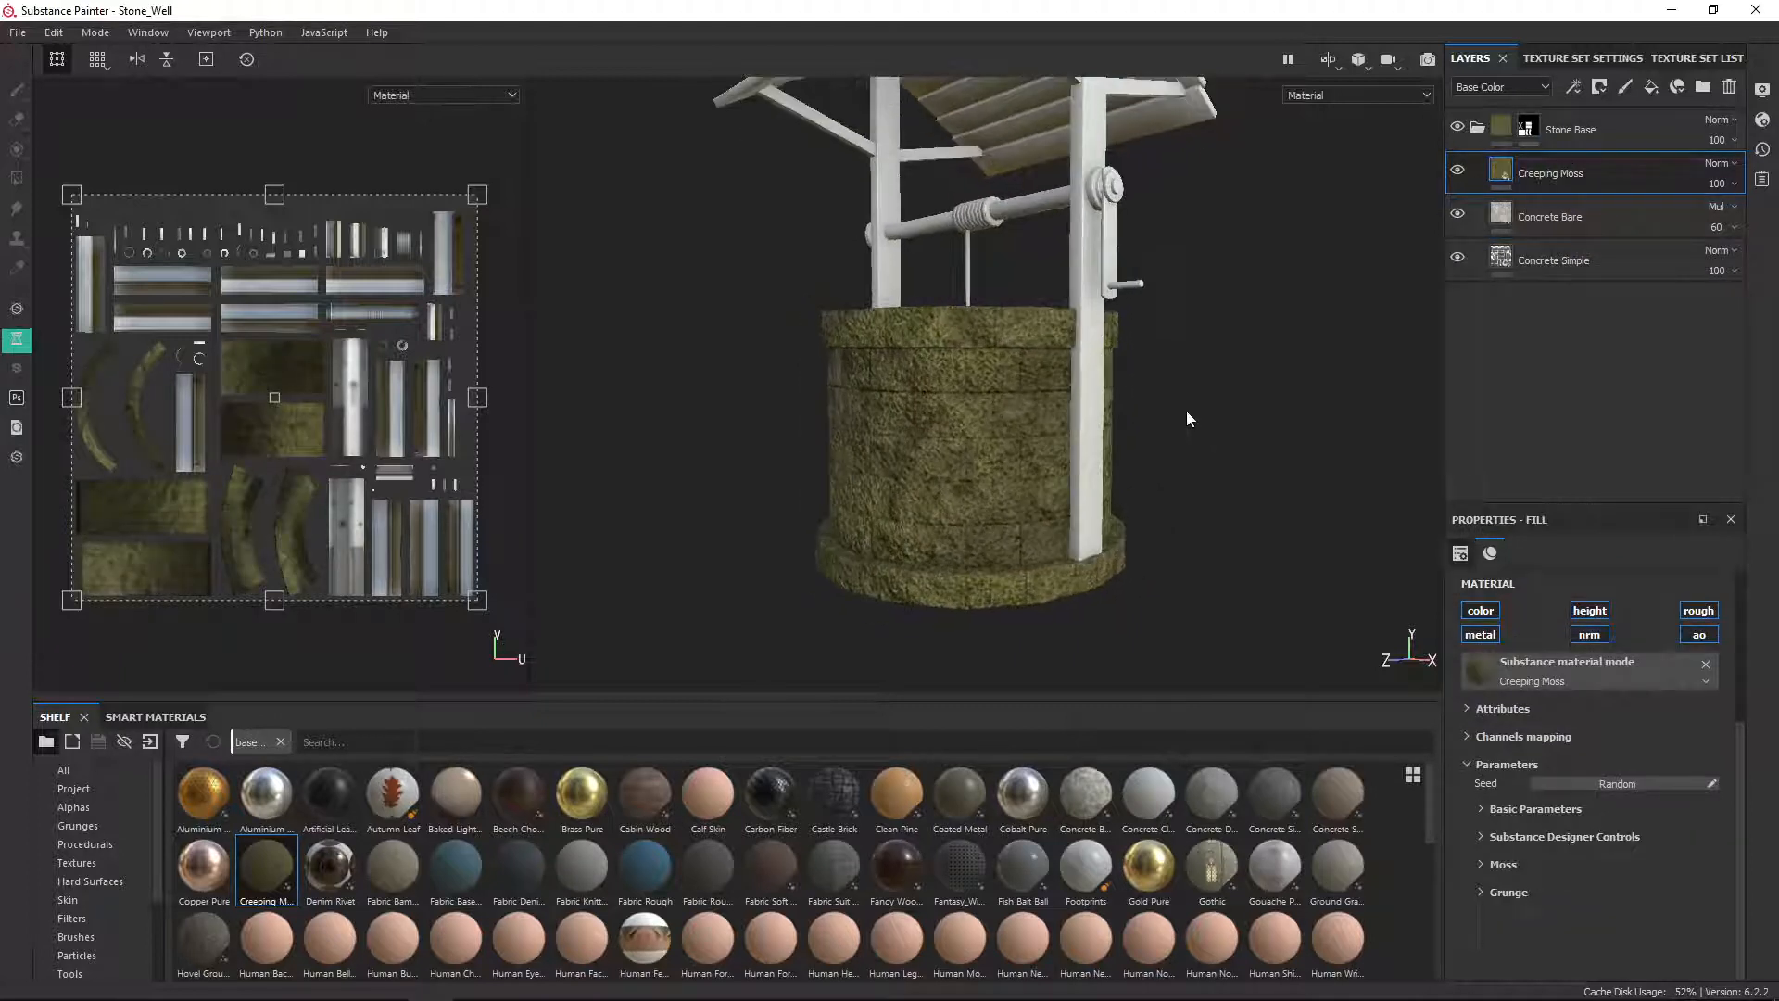
scroll(1182, 410, down, 2)
scroll(1149, 462, up, 3)
scroll(1148, 470, up, 2)
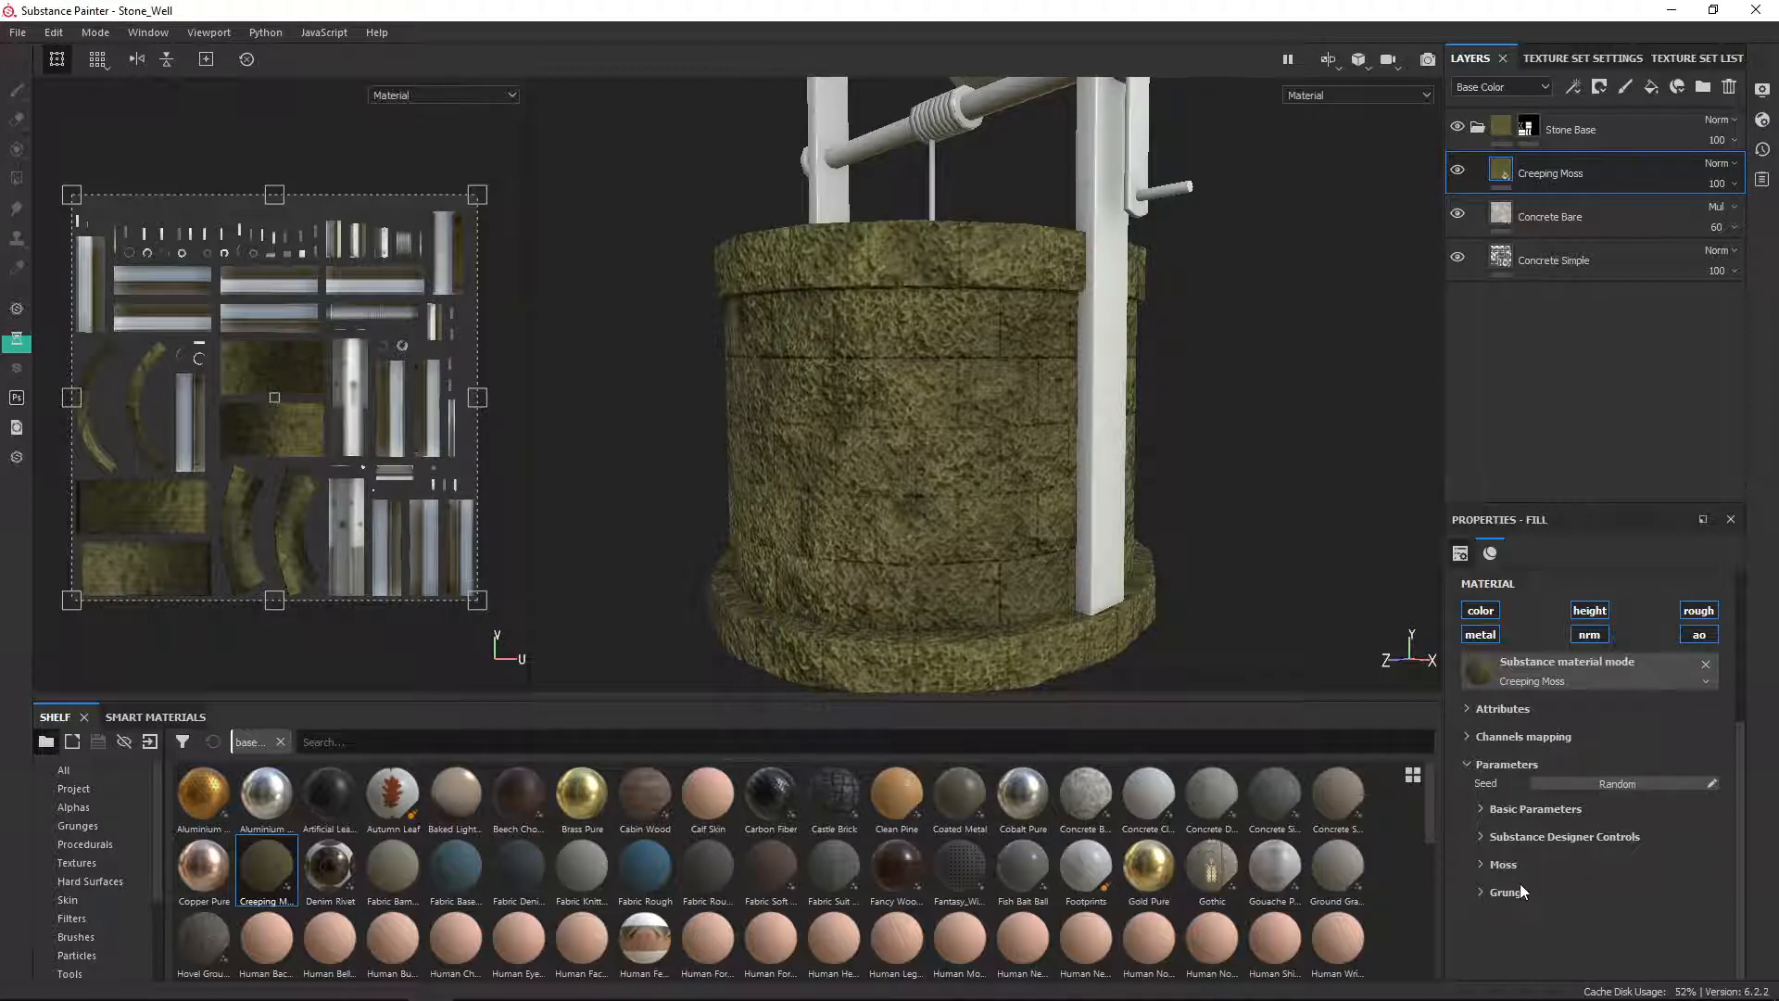
Step: Darken the Creeping Moss material's Moss Color 1 to a deep olive with a brightness value of 0.198
click(1479, 863)
scroll(1538, 751, down, 1)
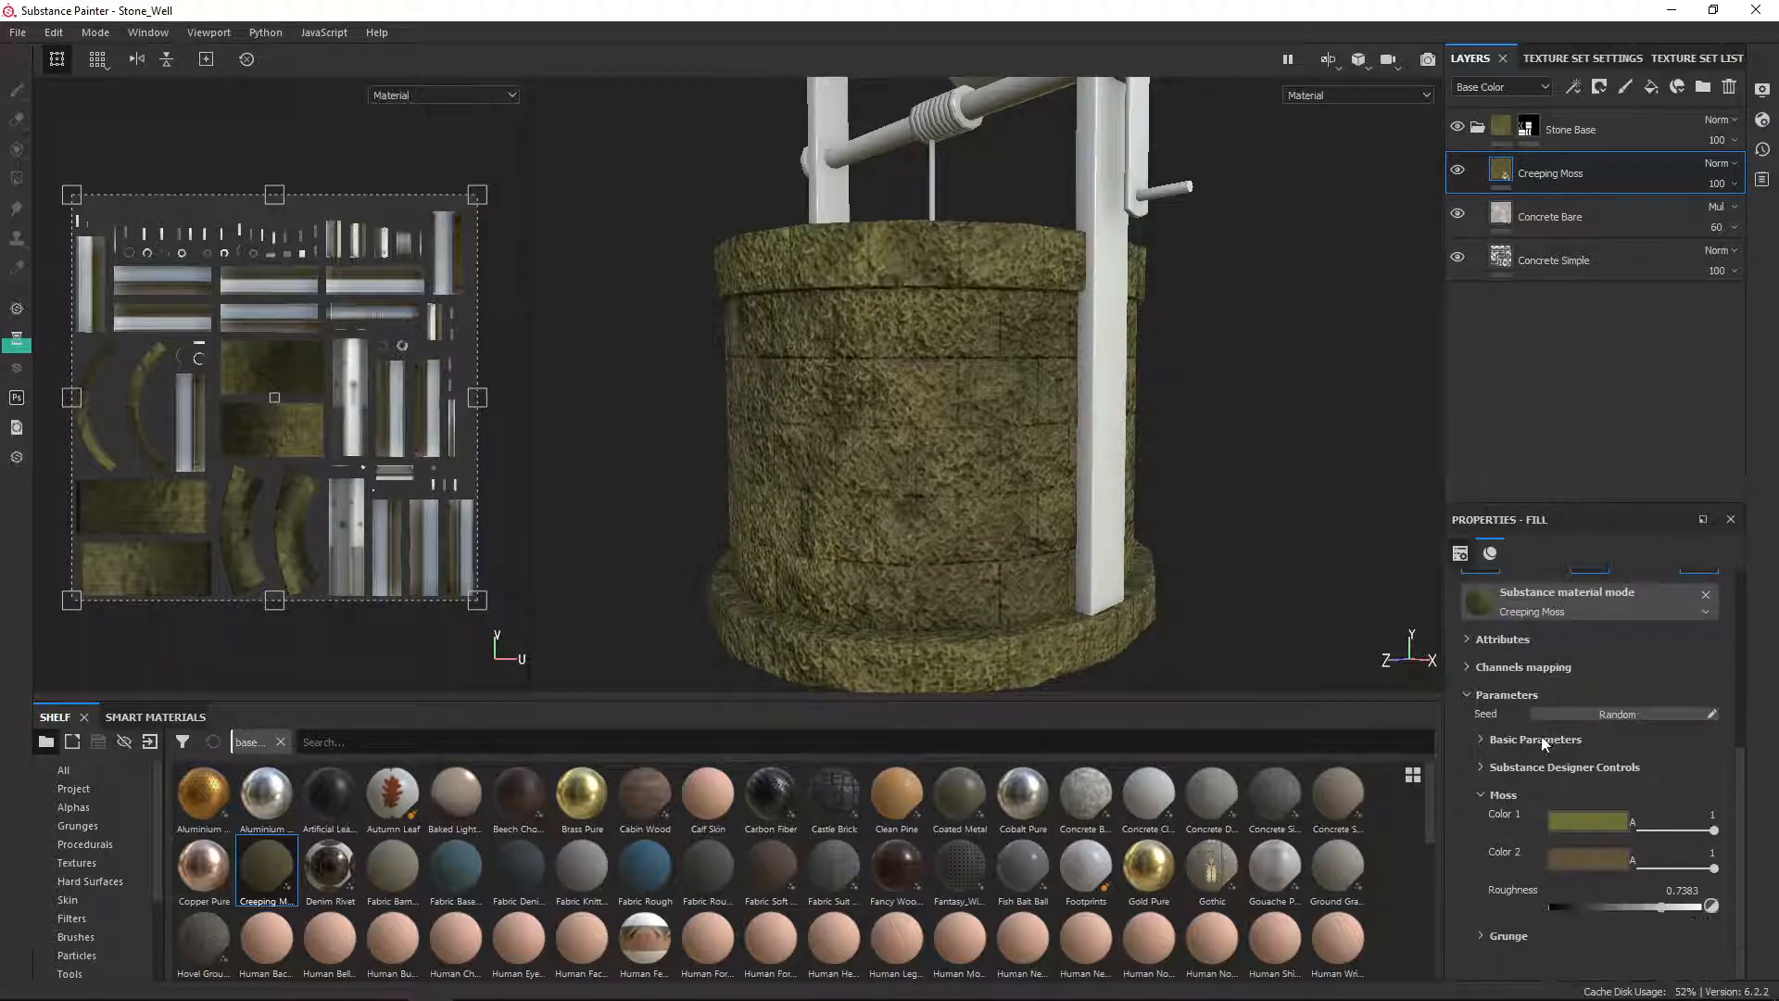
click(1586, 820)
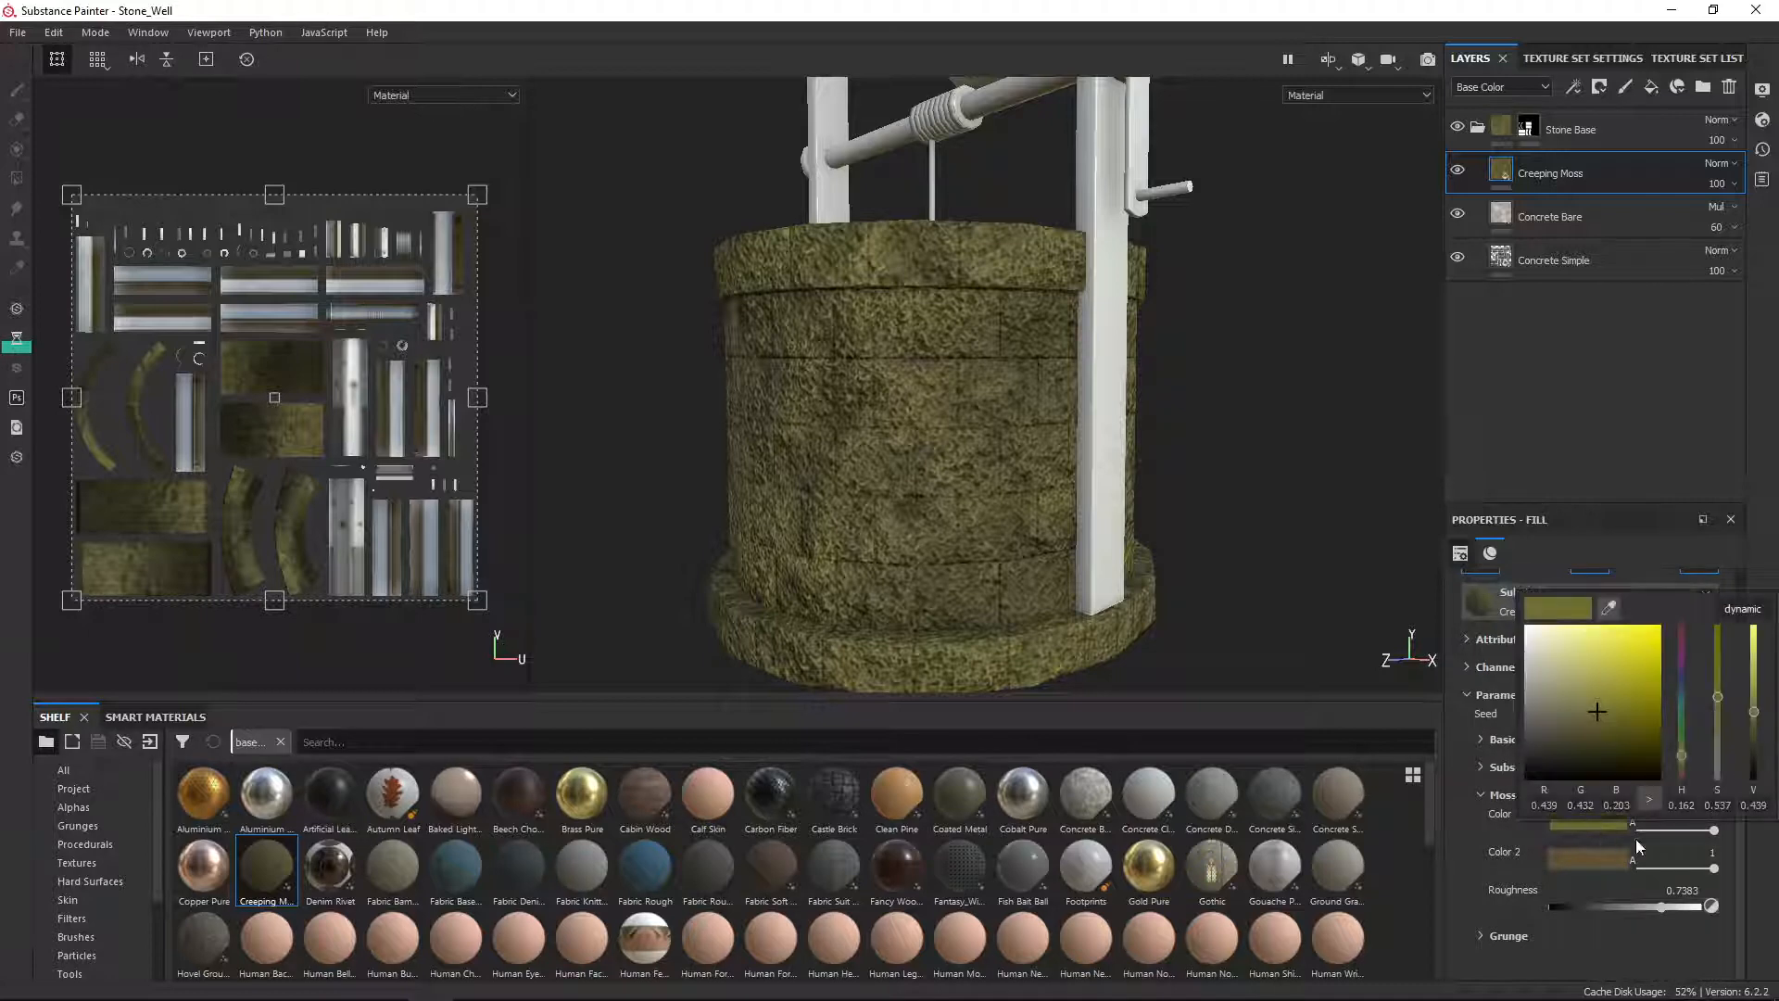
drag(1759, 724, 1723, 750)
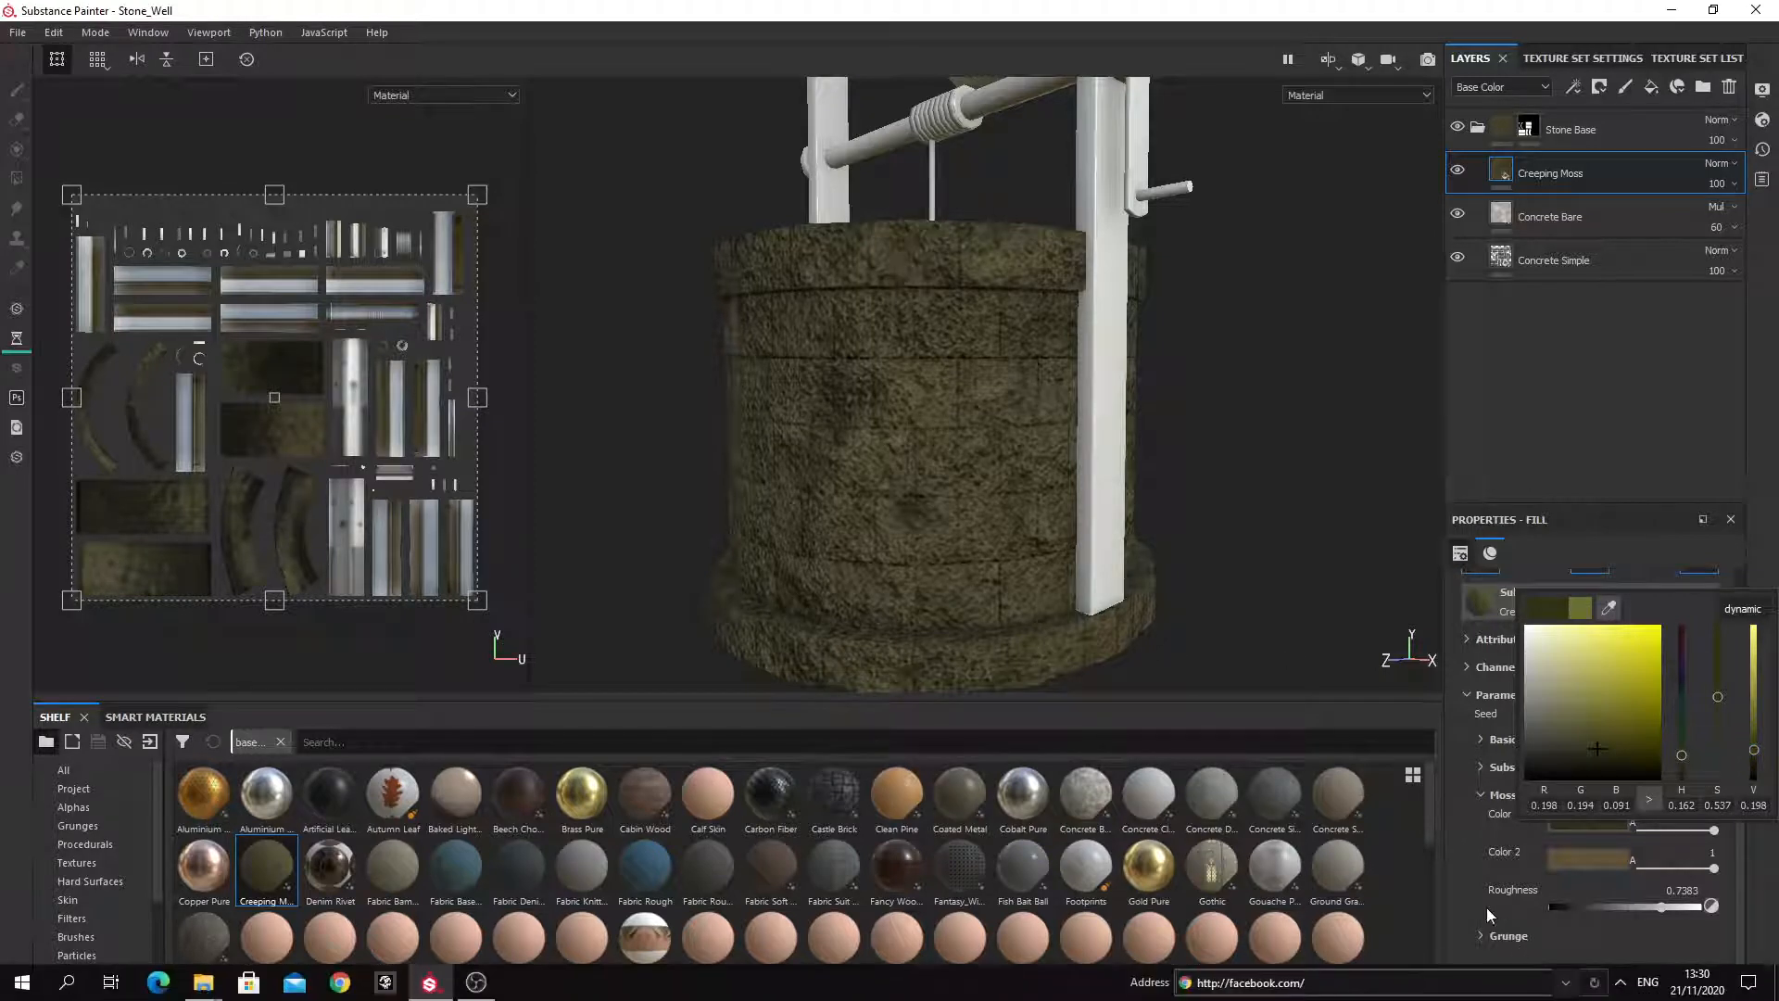
click(1459, 890)
Step: Set the Creeping Moss material's Grunge Amount to 1 and save the project
click(1482, 934)
scroll(1503, 809, down, 3)
key(ctrl+s)
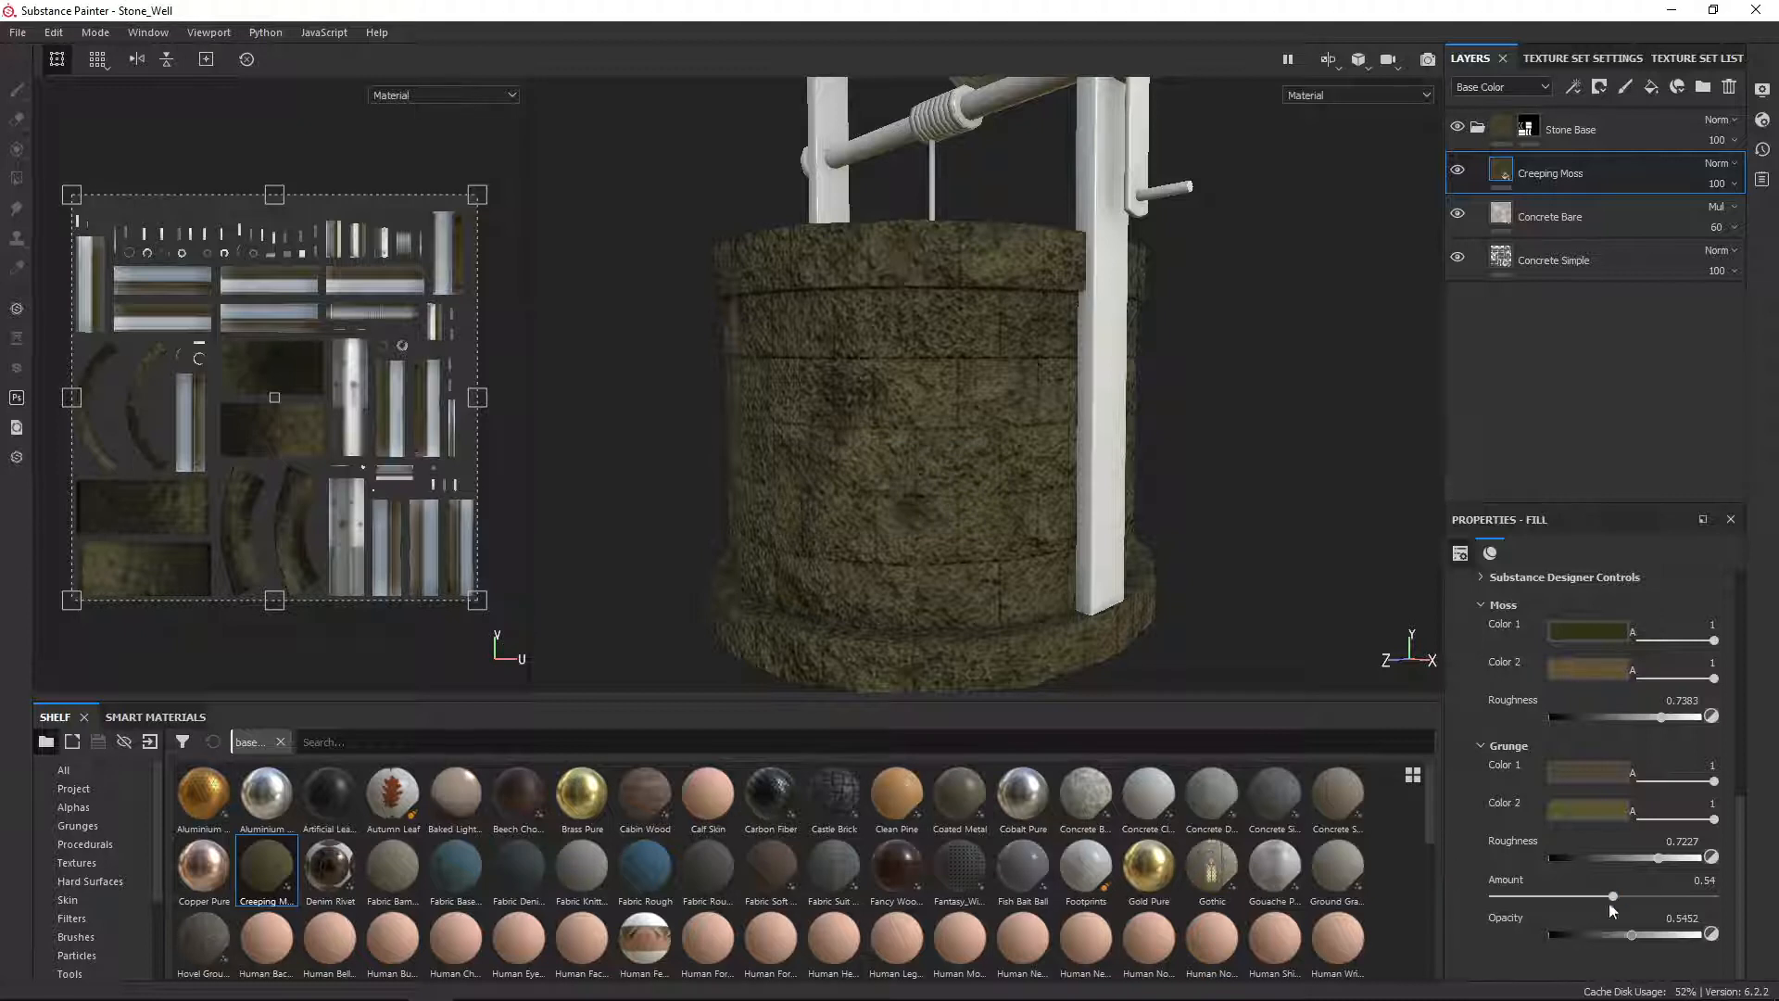
drag(1613, 896, 1739, 897)
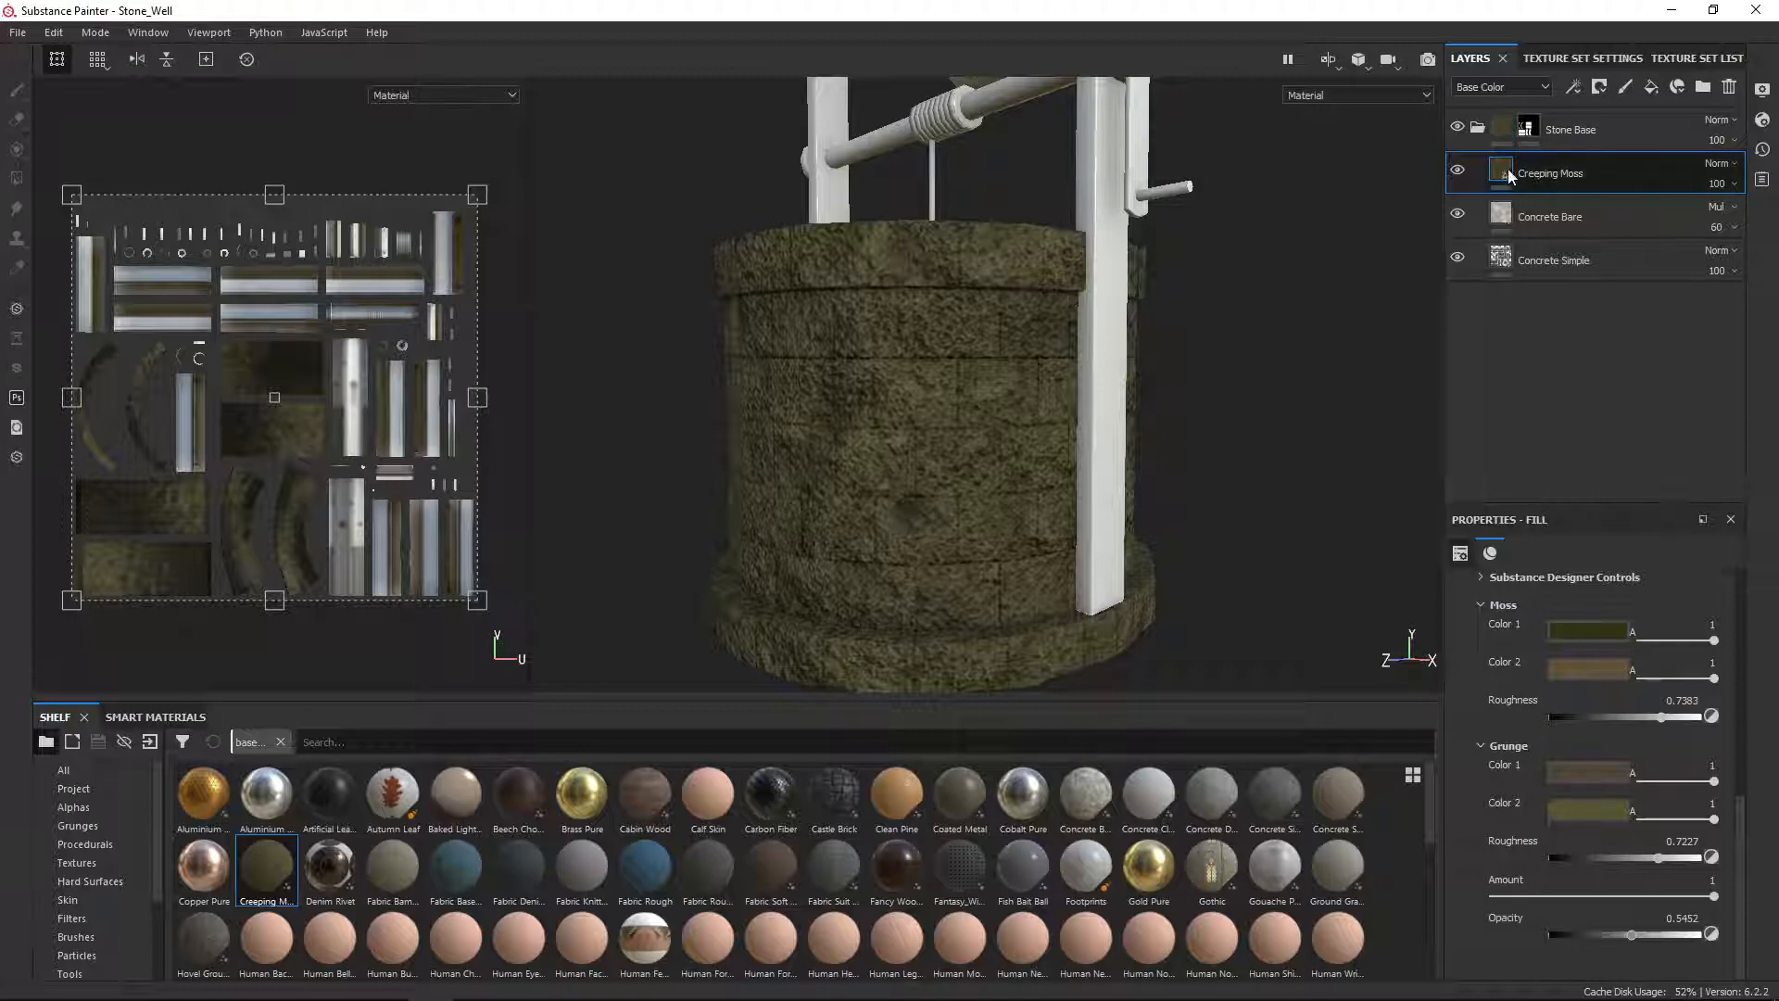
Step: Add a black mask to the Creeping Moss layer and apply the Ground Dirt smart mask to it
right_click(1503, 176)
click(1575, 201)
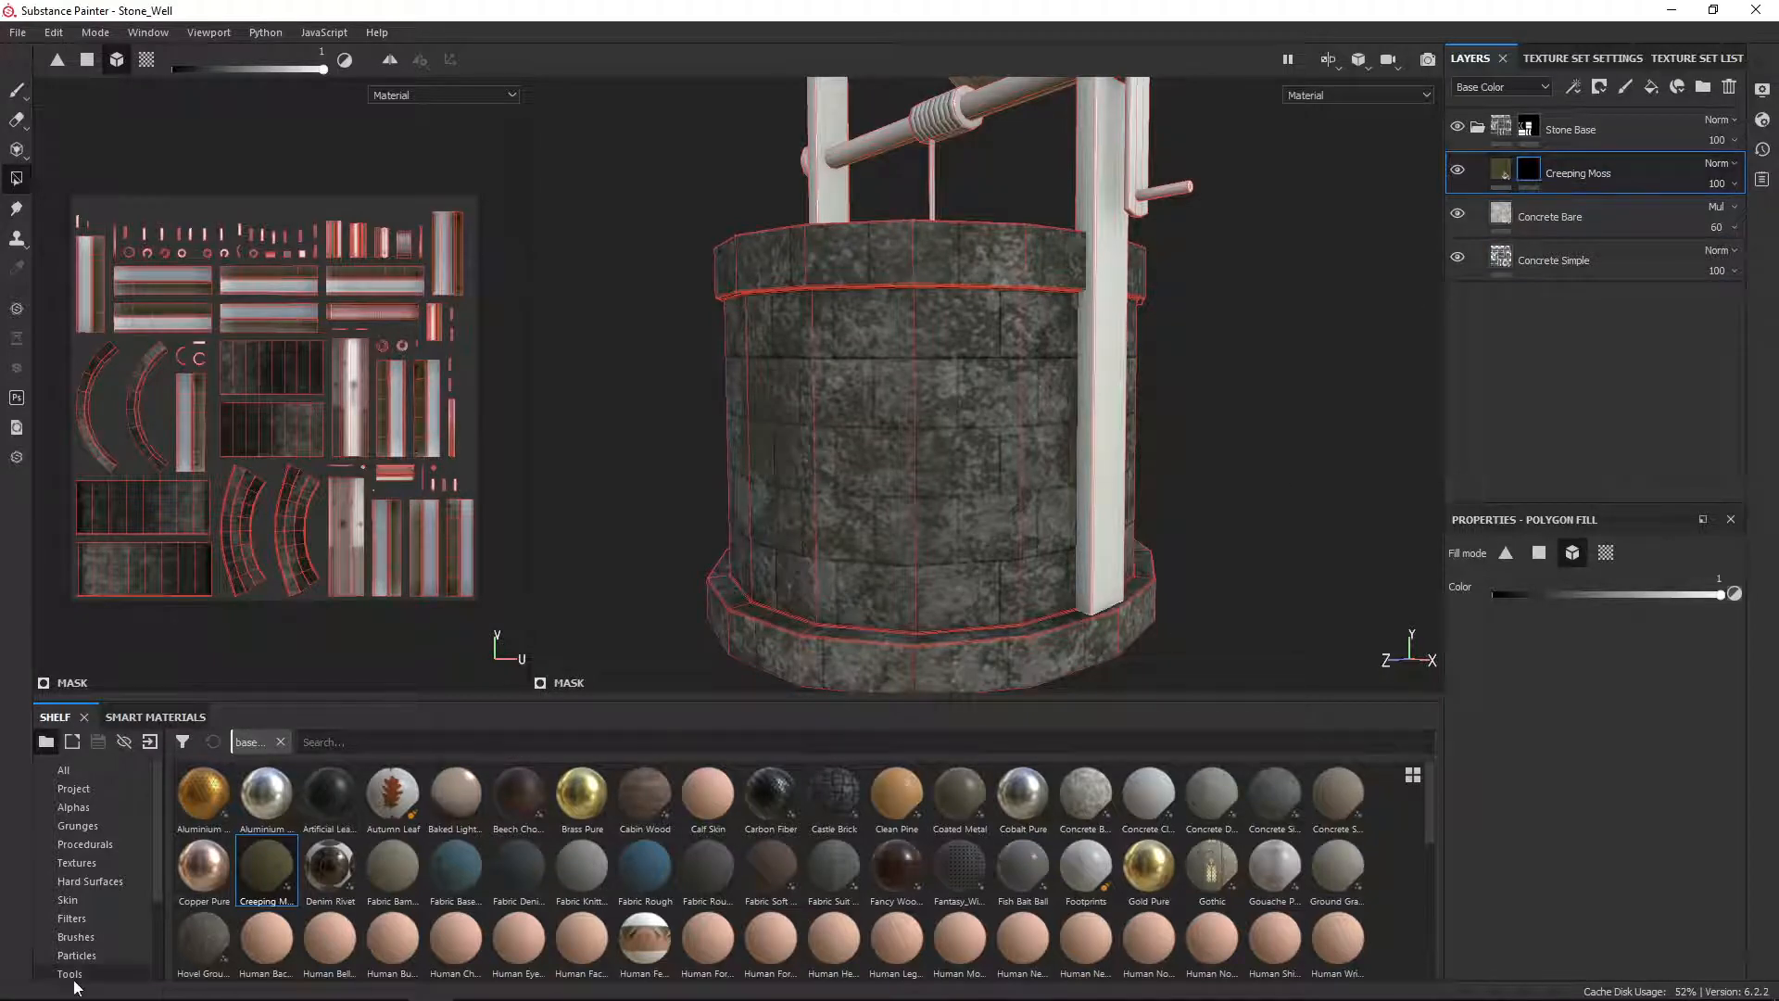
scroll(97, 888, down, 2)
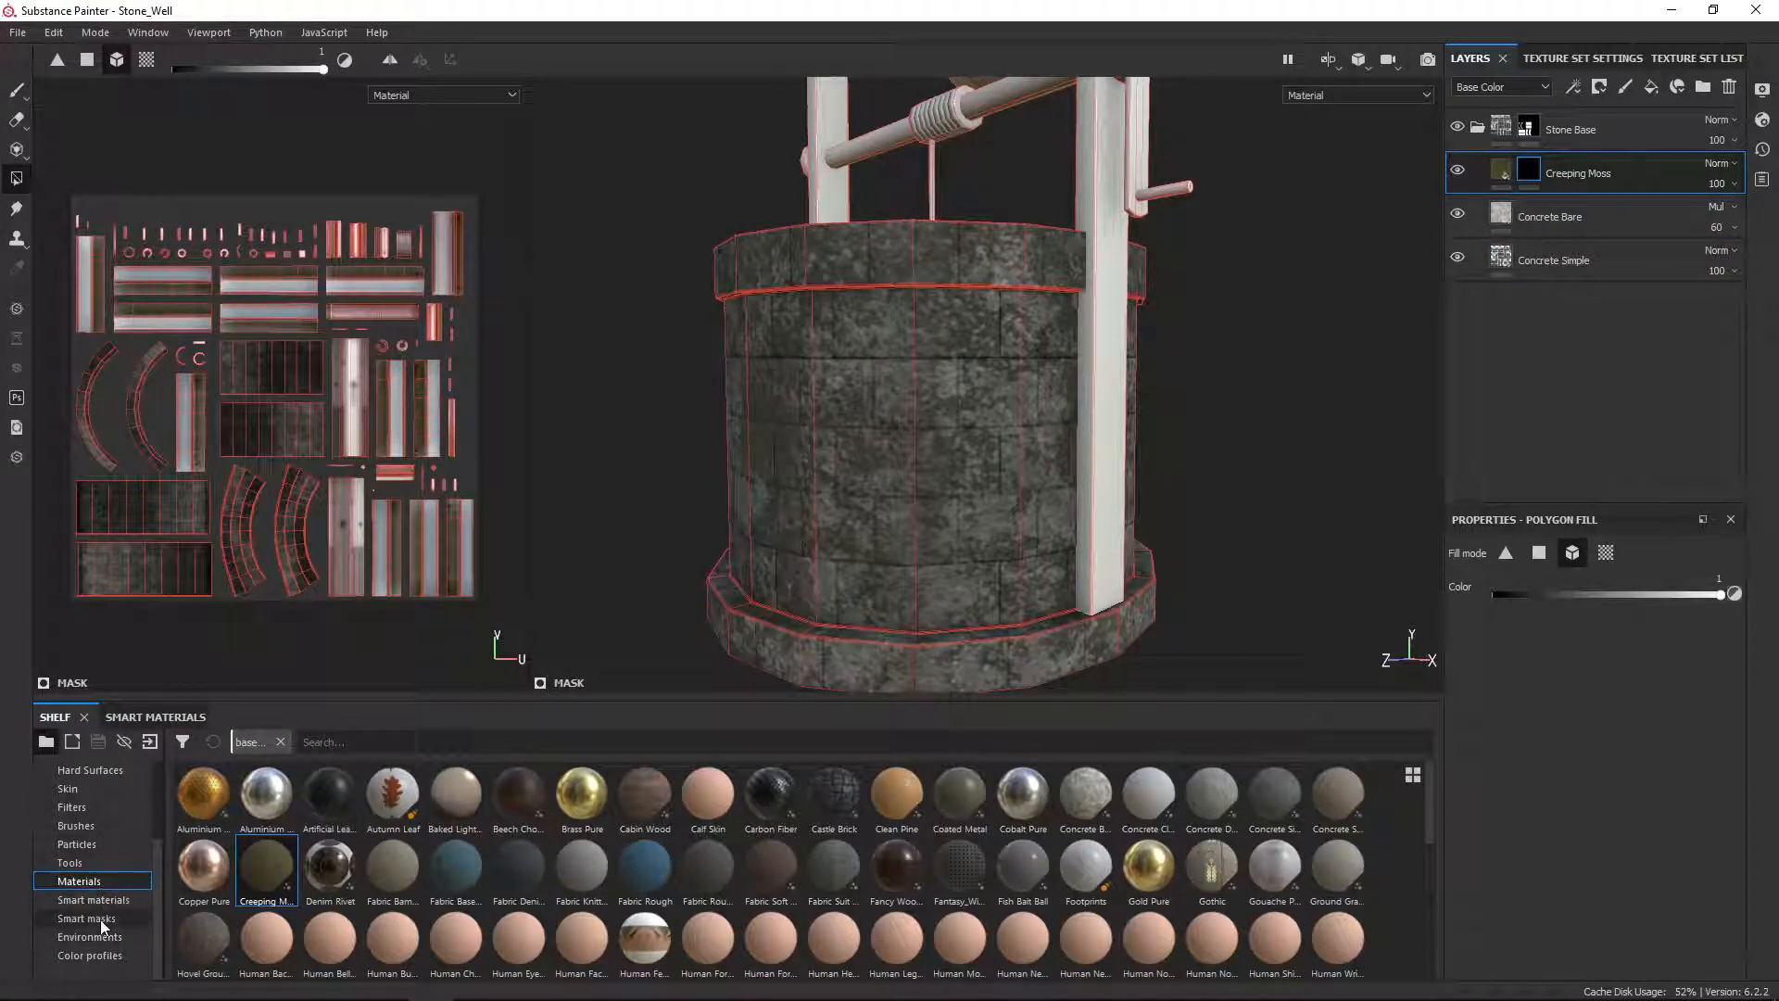
click(98, 918)
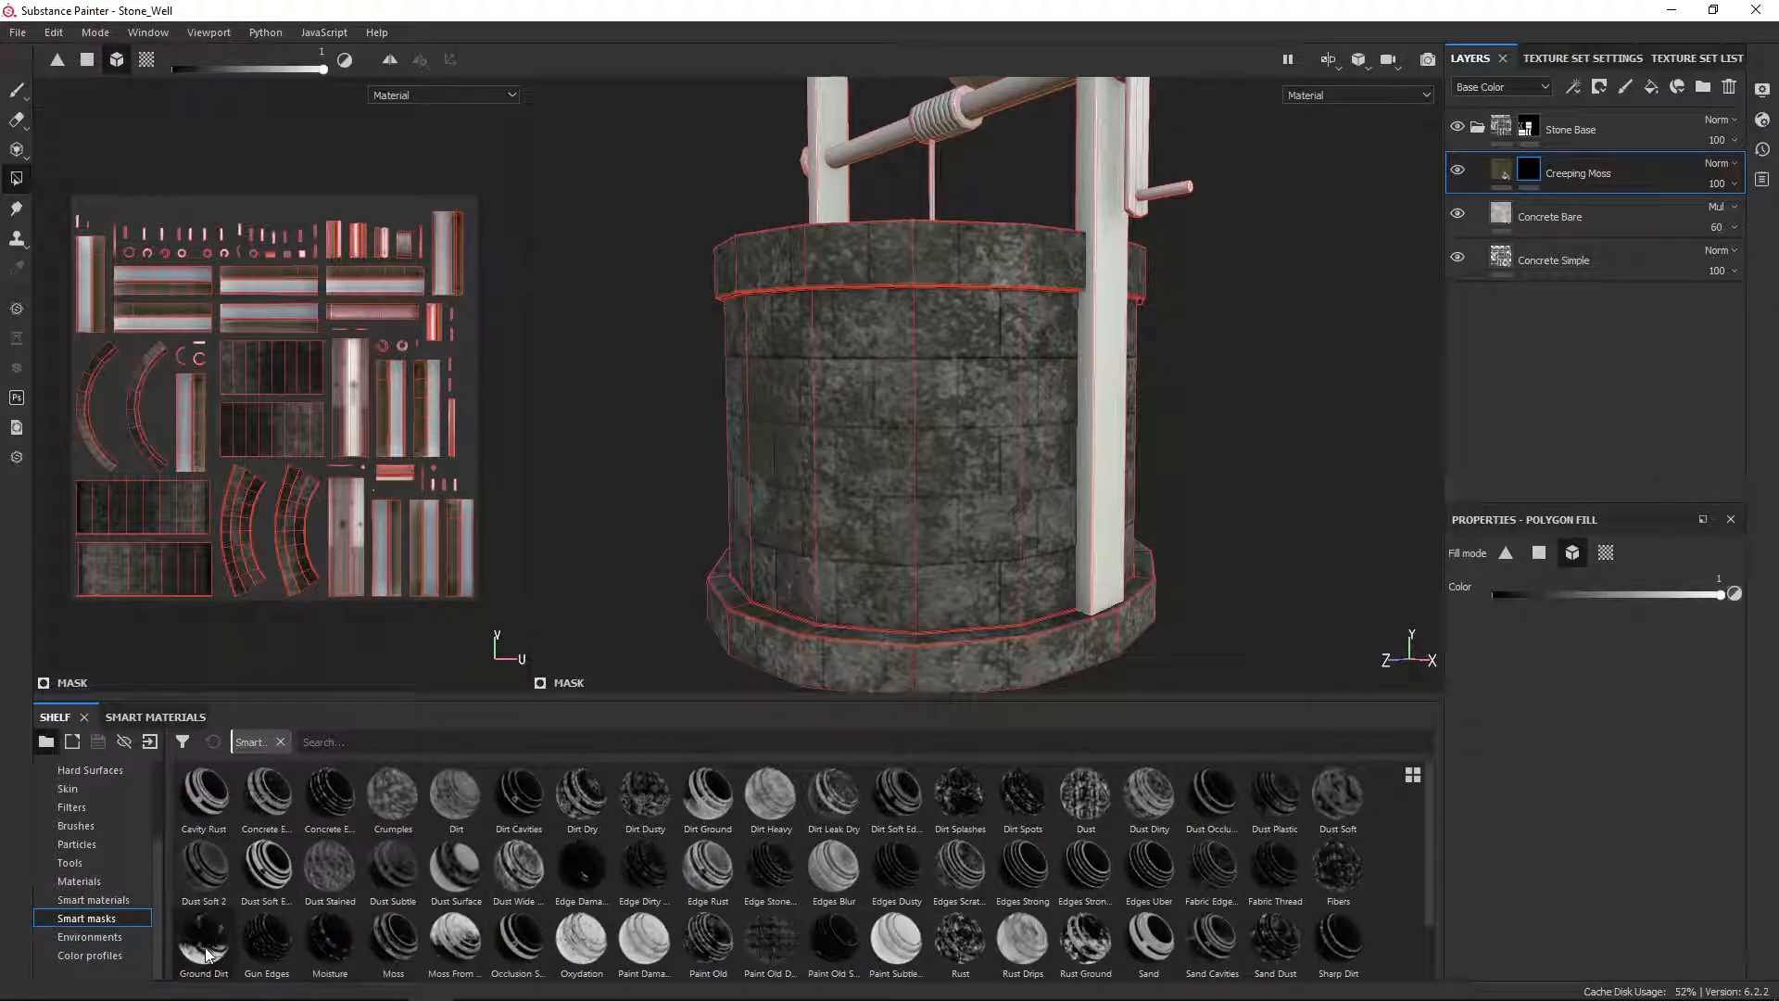
drag(199, 954, 1537, 176)
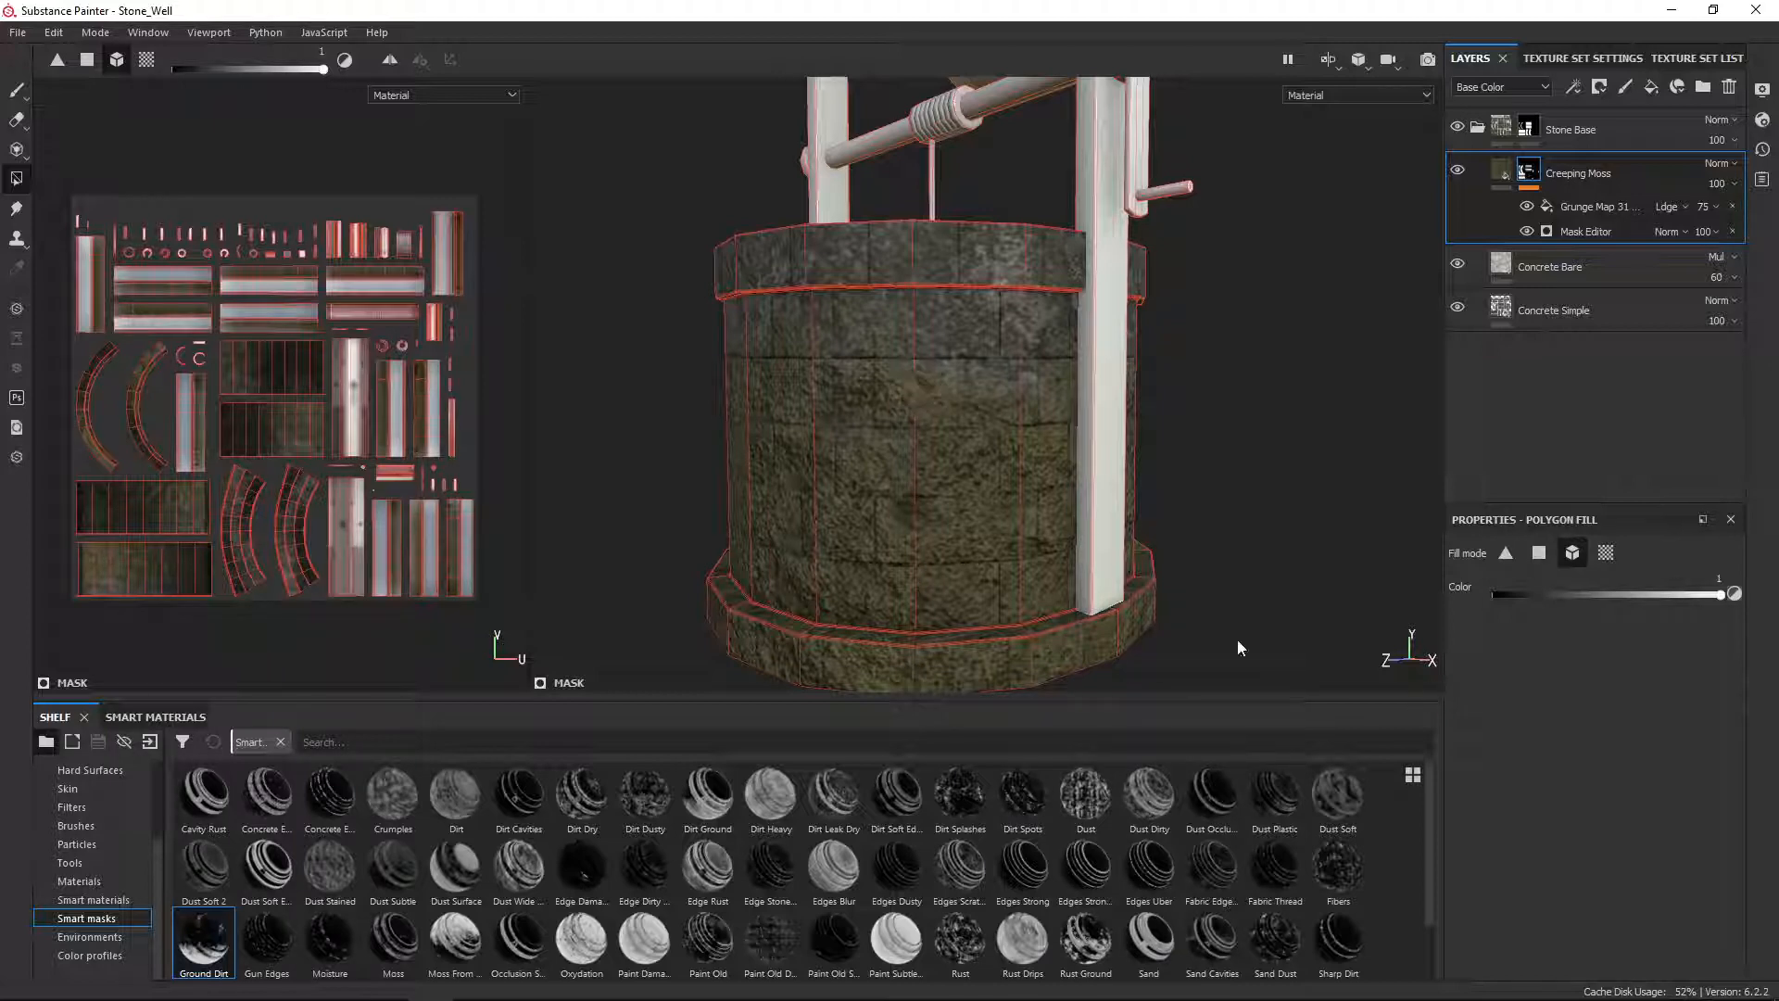
alt+drag(1257, 445, 1112, 441)
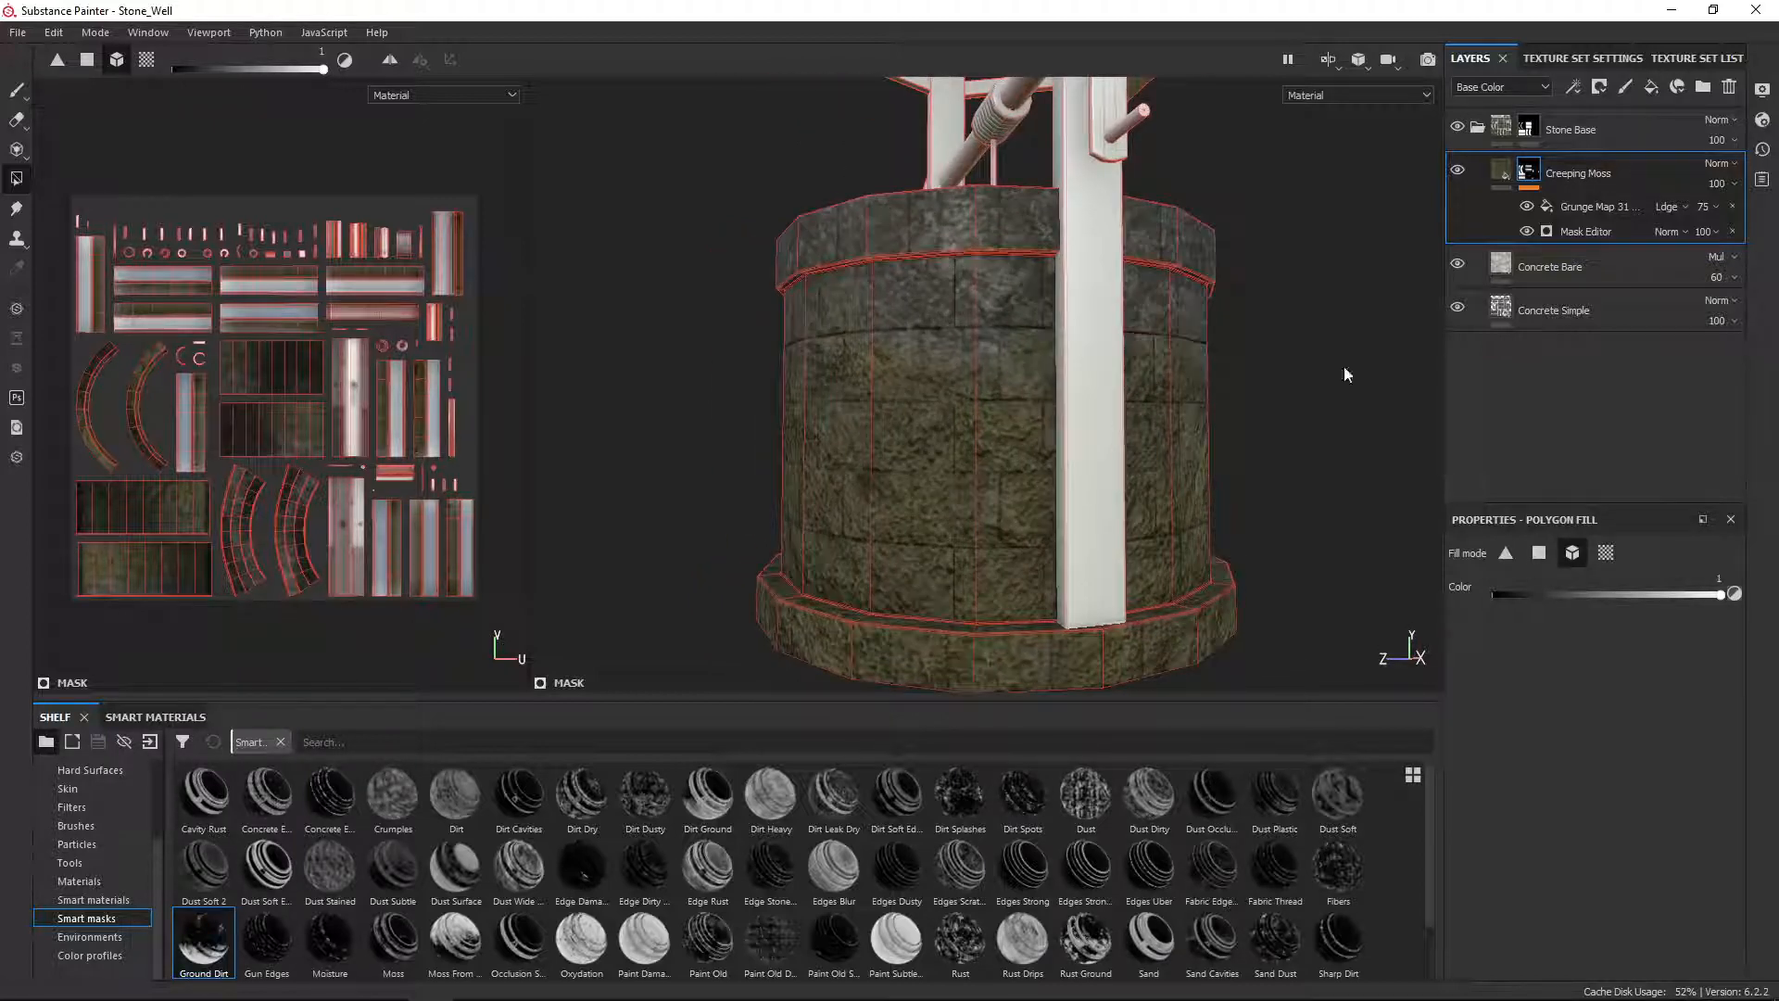
Step: In the moss mask's Grunge Map 31 fill, set Balance to 0.1, Contrast to 0.15 and Invert to False
click(1590, 204)
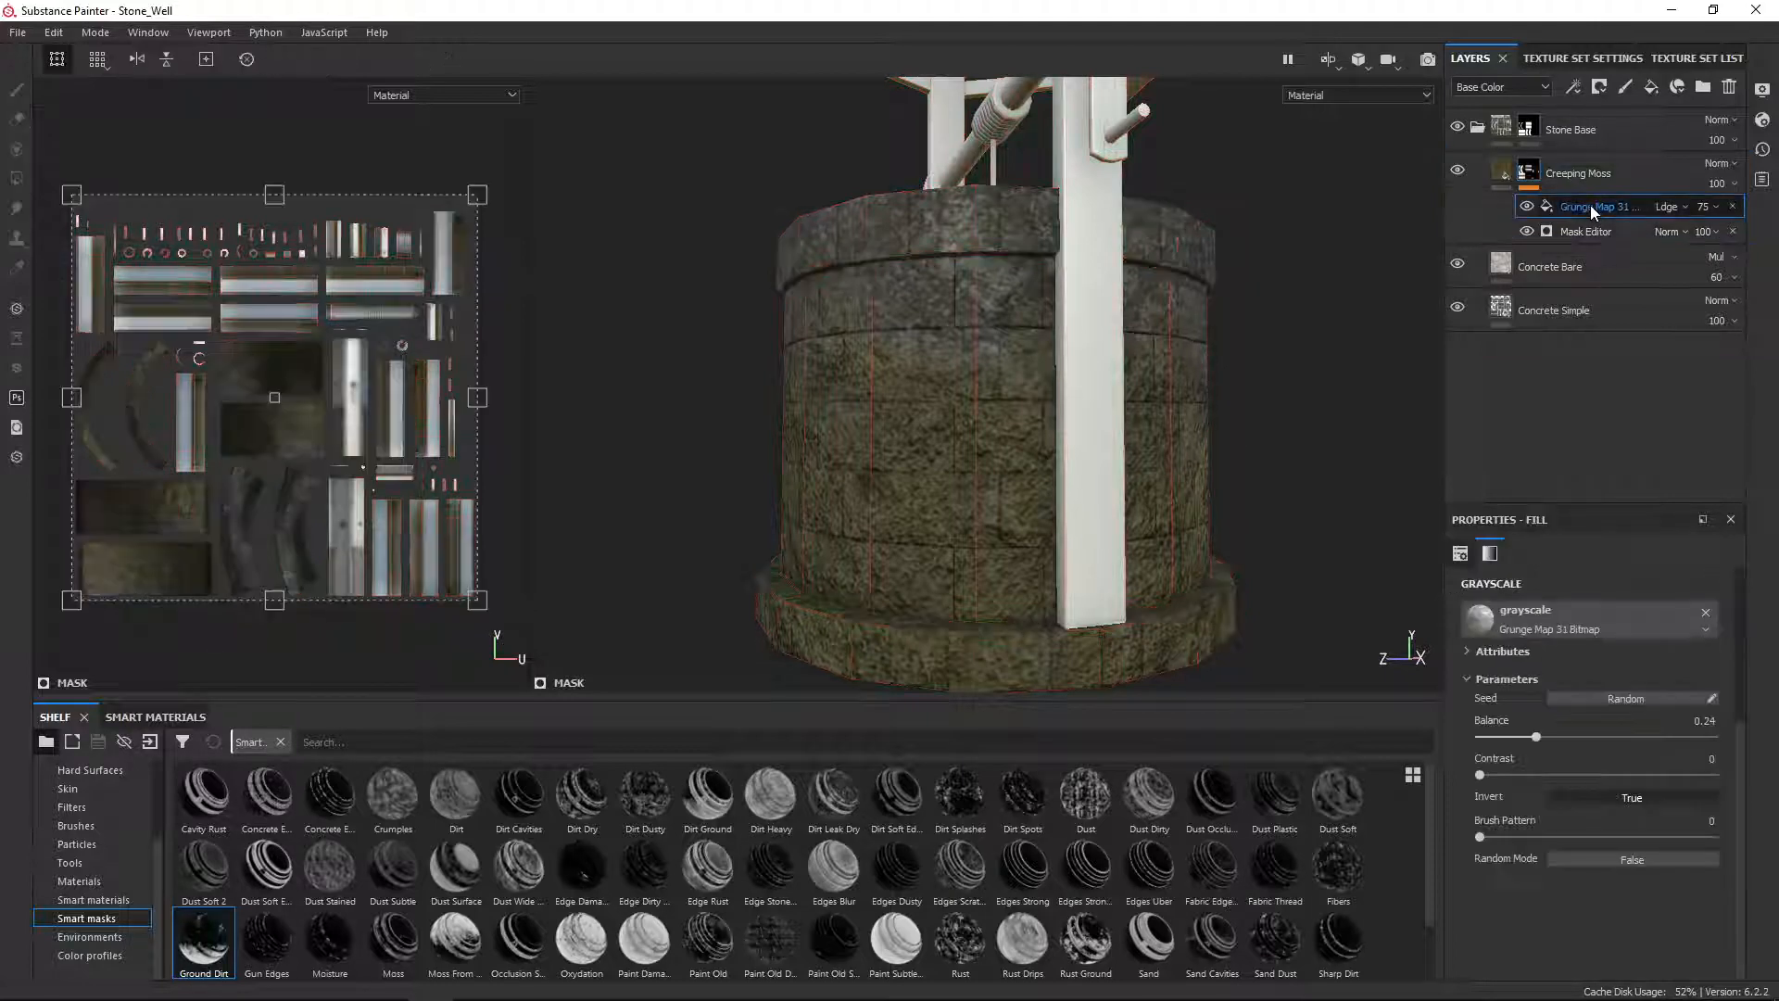
alt+drag(1208, 626, 1169, 624)
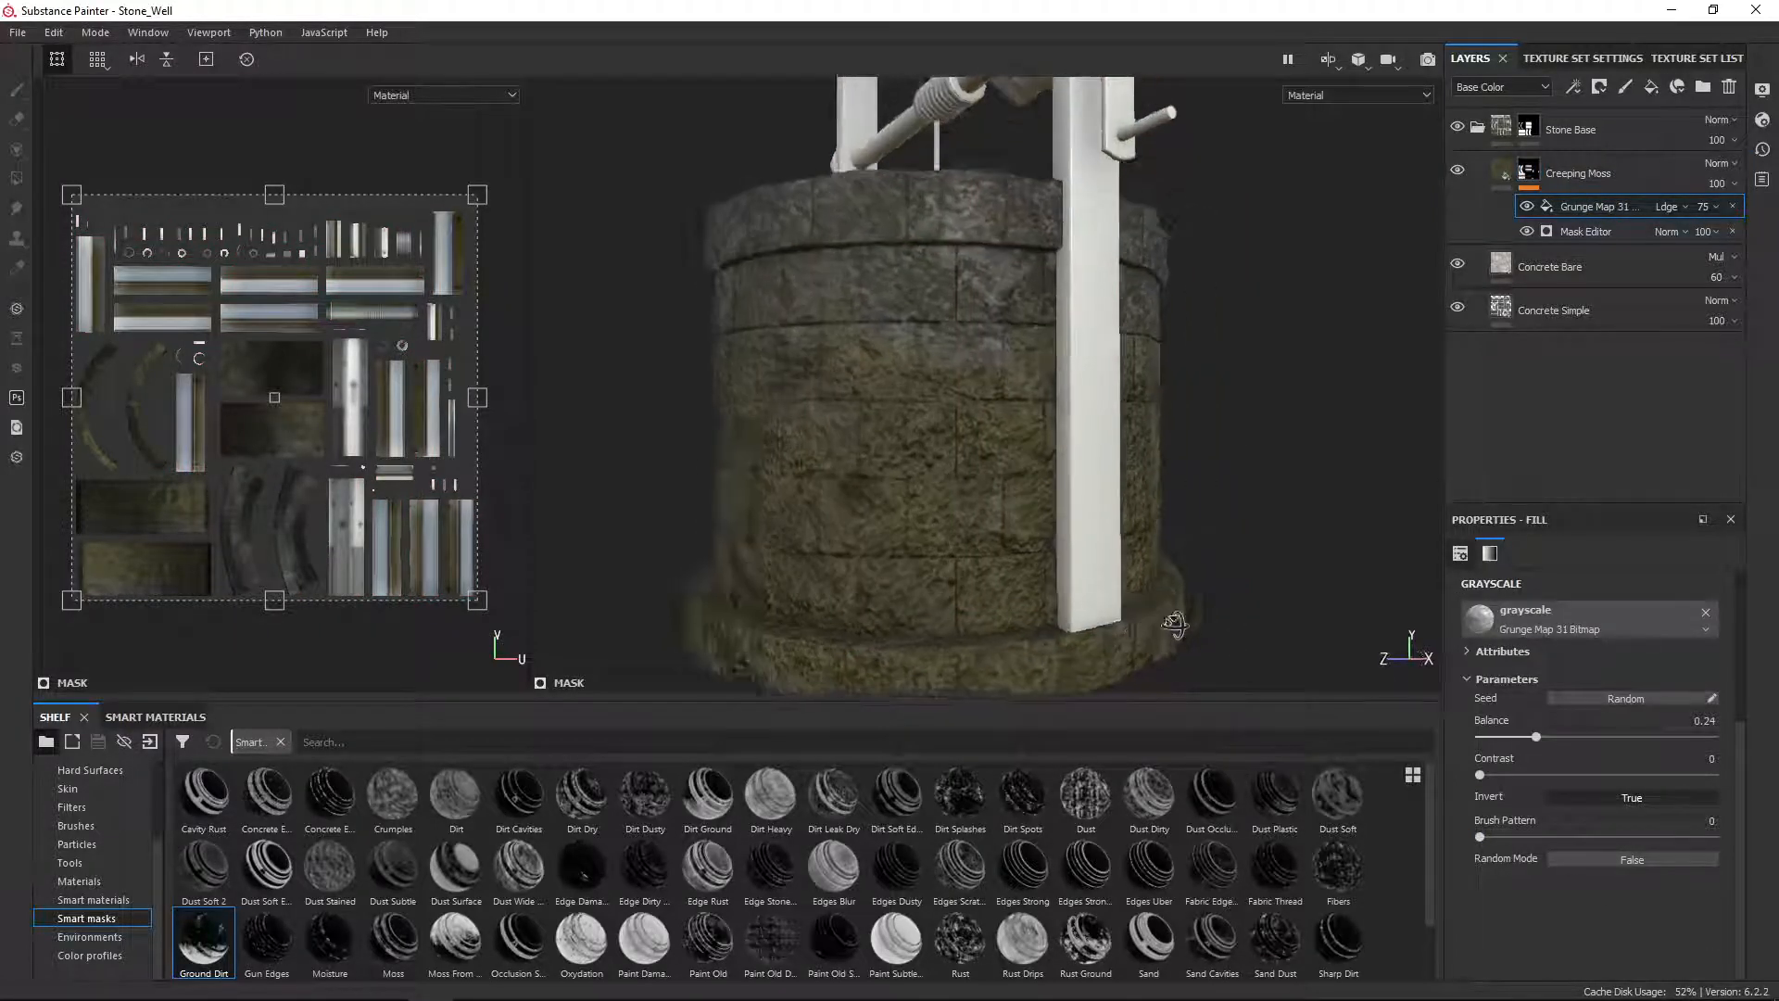
alt+right_drag(1170, 625, 1204, 636)
alt+drag(1204, 635, 1169, 651)
alt+middle_drag(1164, 645, 1167, 534)
alt+drag(1168, 533, 1195, 566)
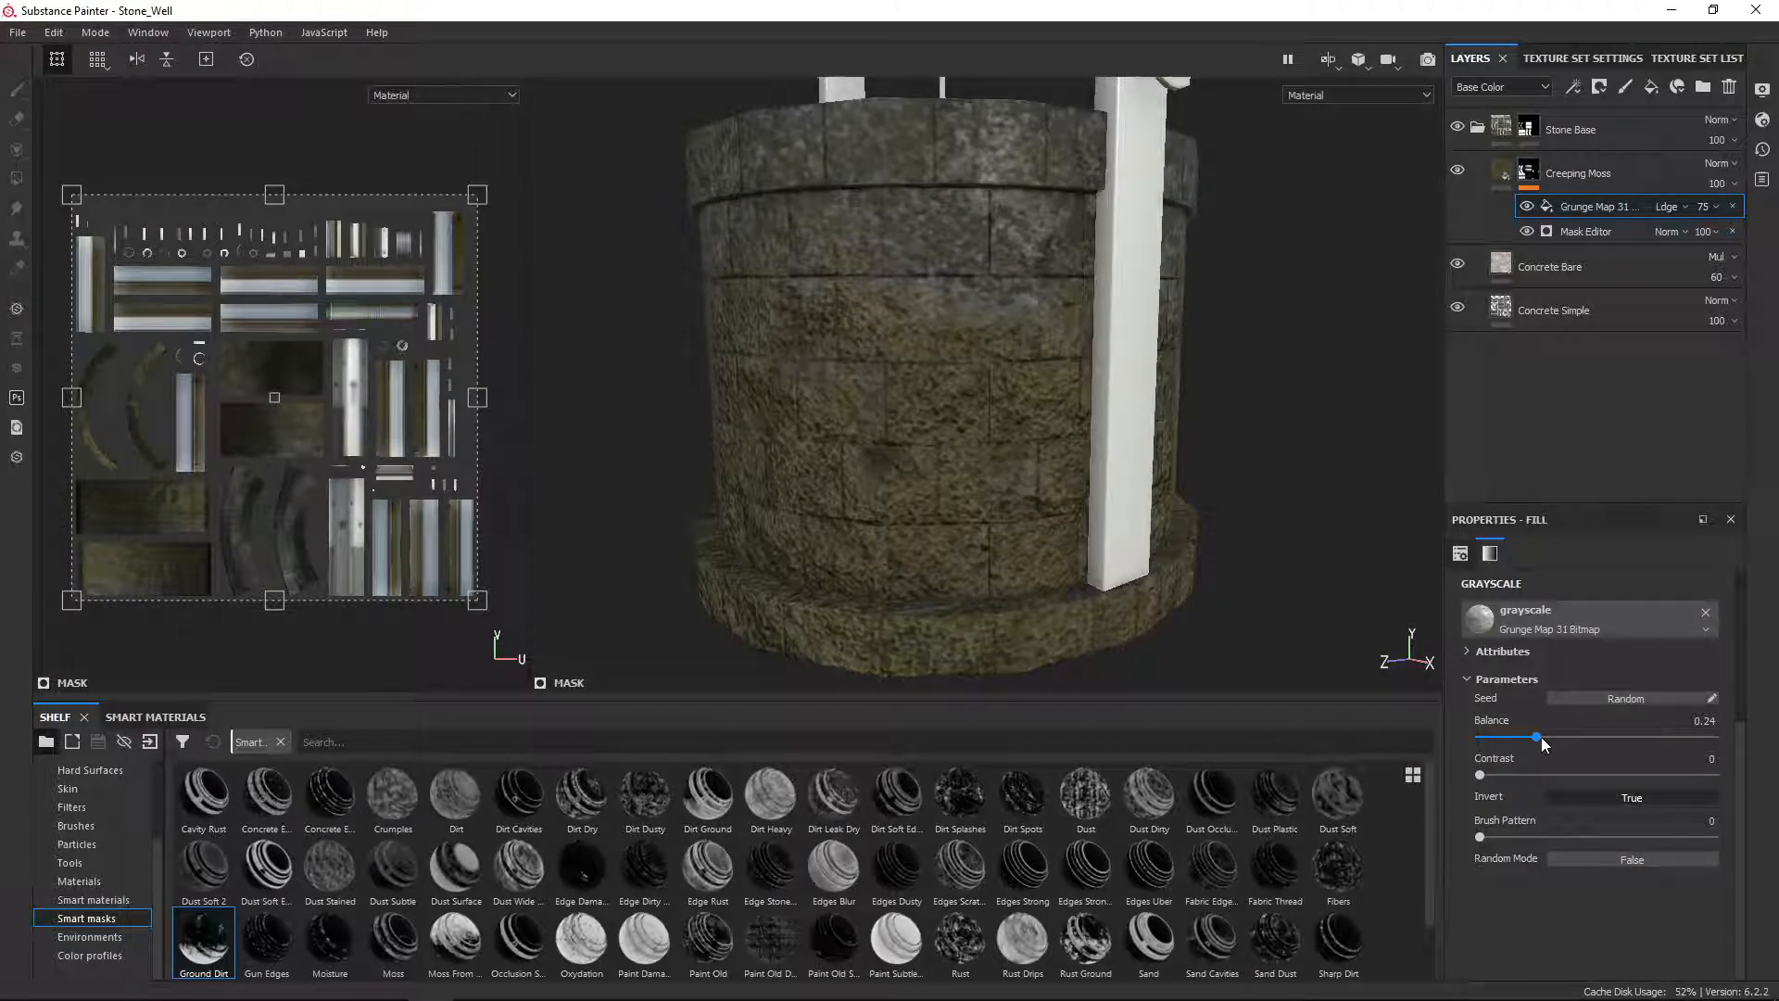
drag(1542, 739, 1514, 770)
click(1625, 797)
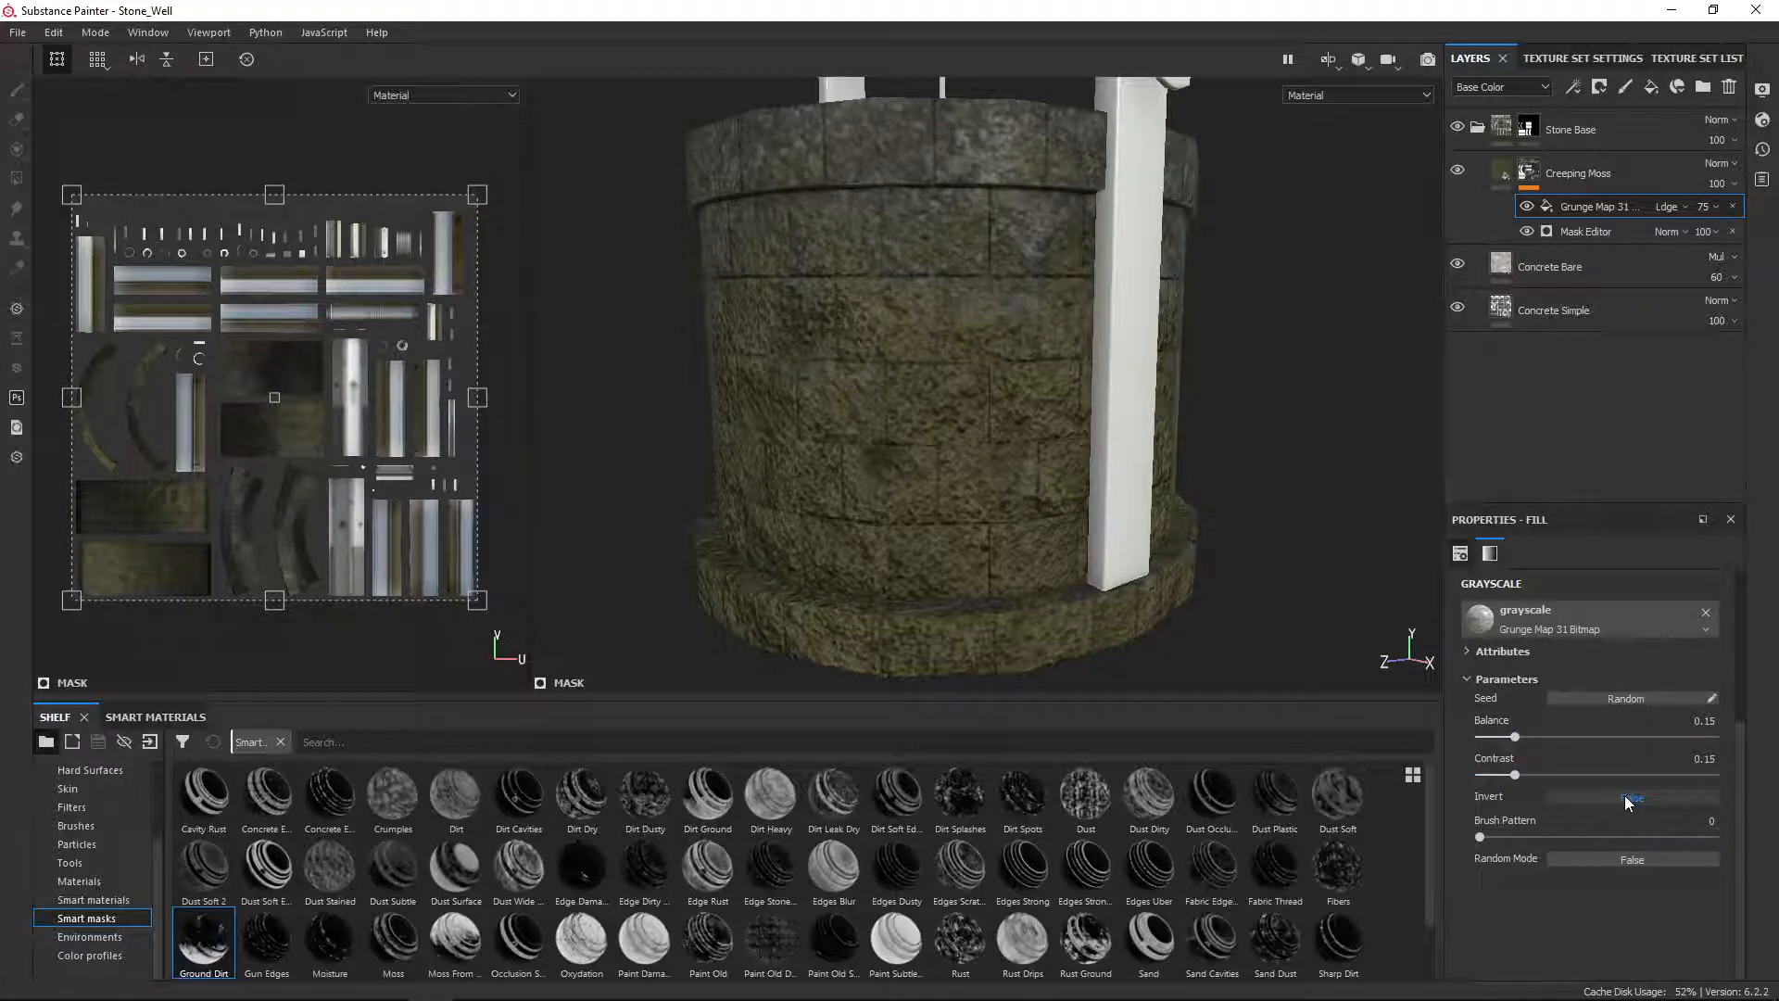
mouse_move(1515, 737)
mouse_down()
mouse_move(1560, 736)
mouse_move(1484, 739)
mouse_move(1504, 739)
mouse_up()
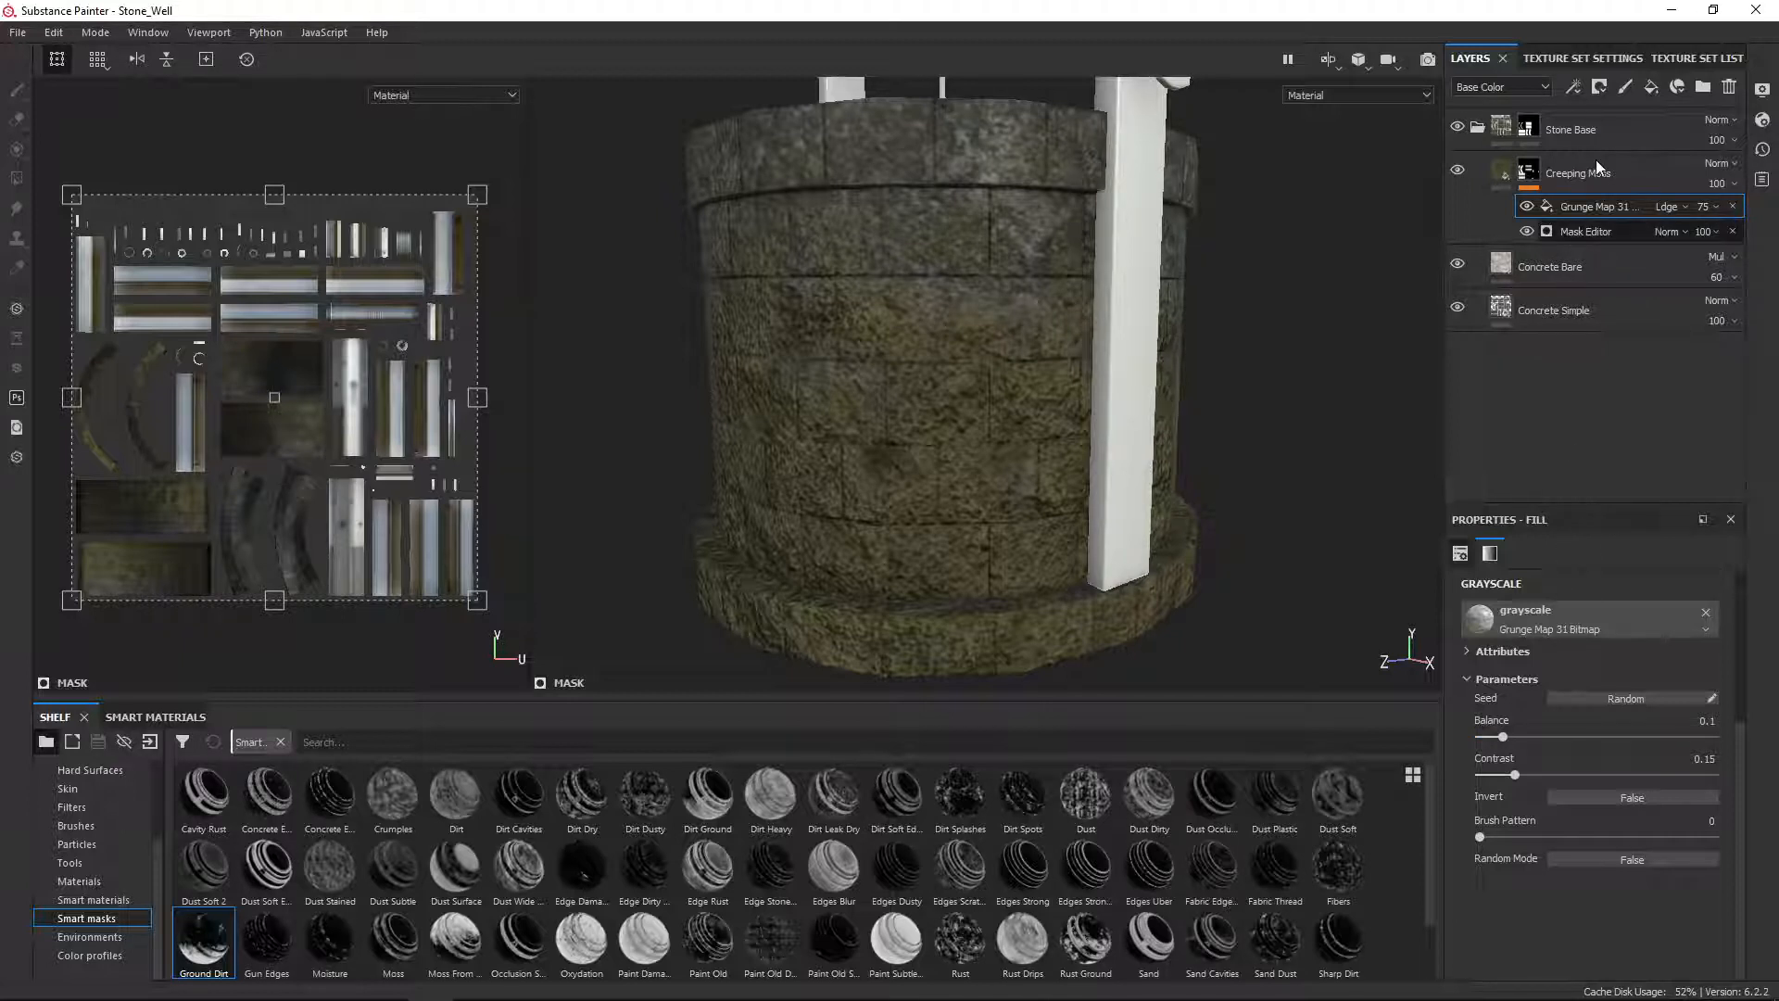
Step: Lower the Global Balance of the moss mask's Mask Editor to 0.76 and inspect the moss coverage around the well
click(1601, 229)
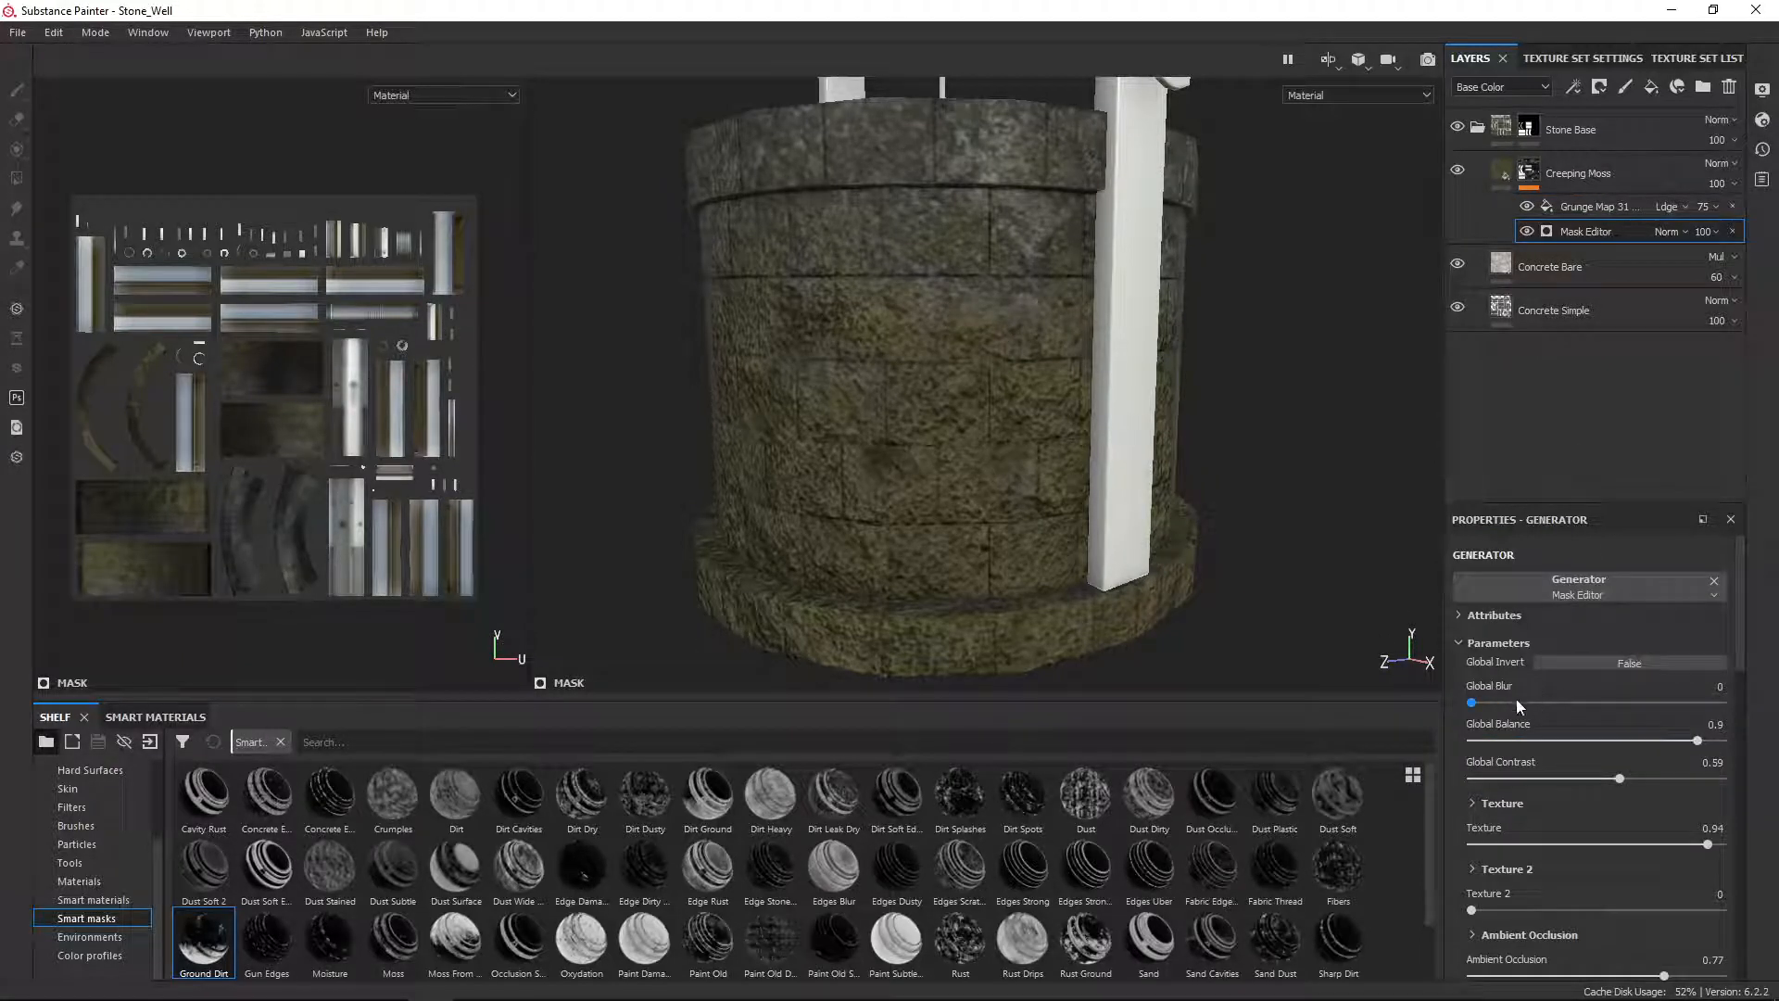
drag(1692, 737, 1669, 748)
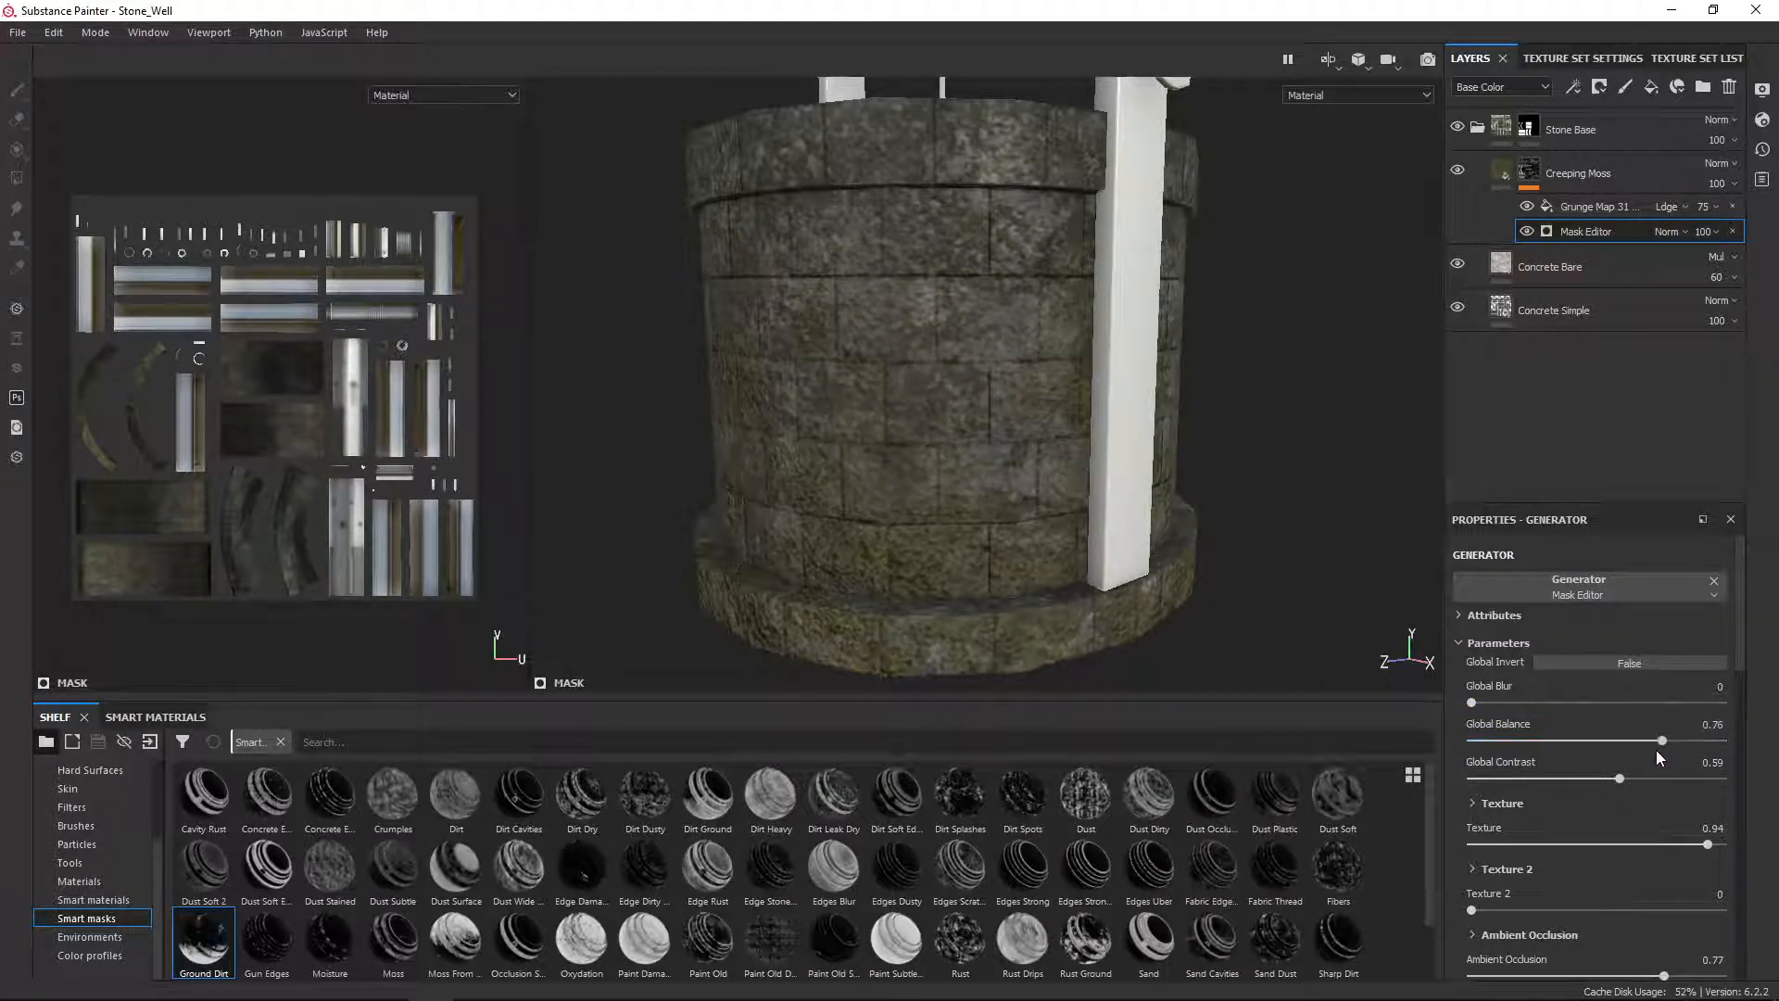
alt+drag(1117, 609, 1131, 548)
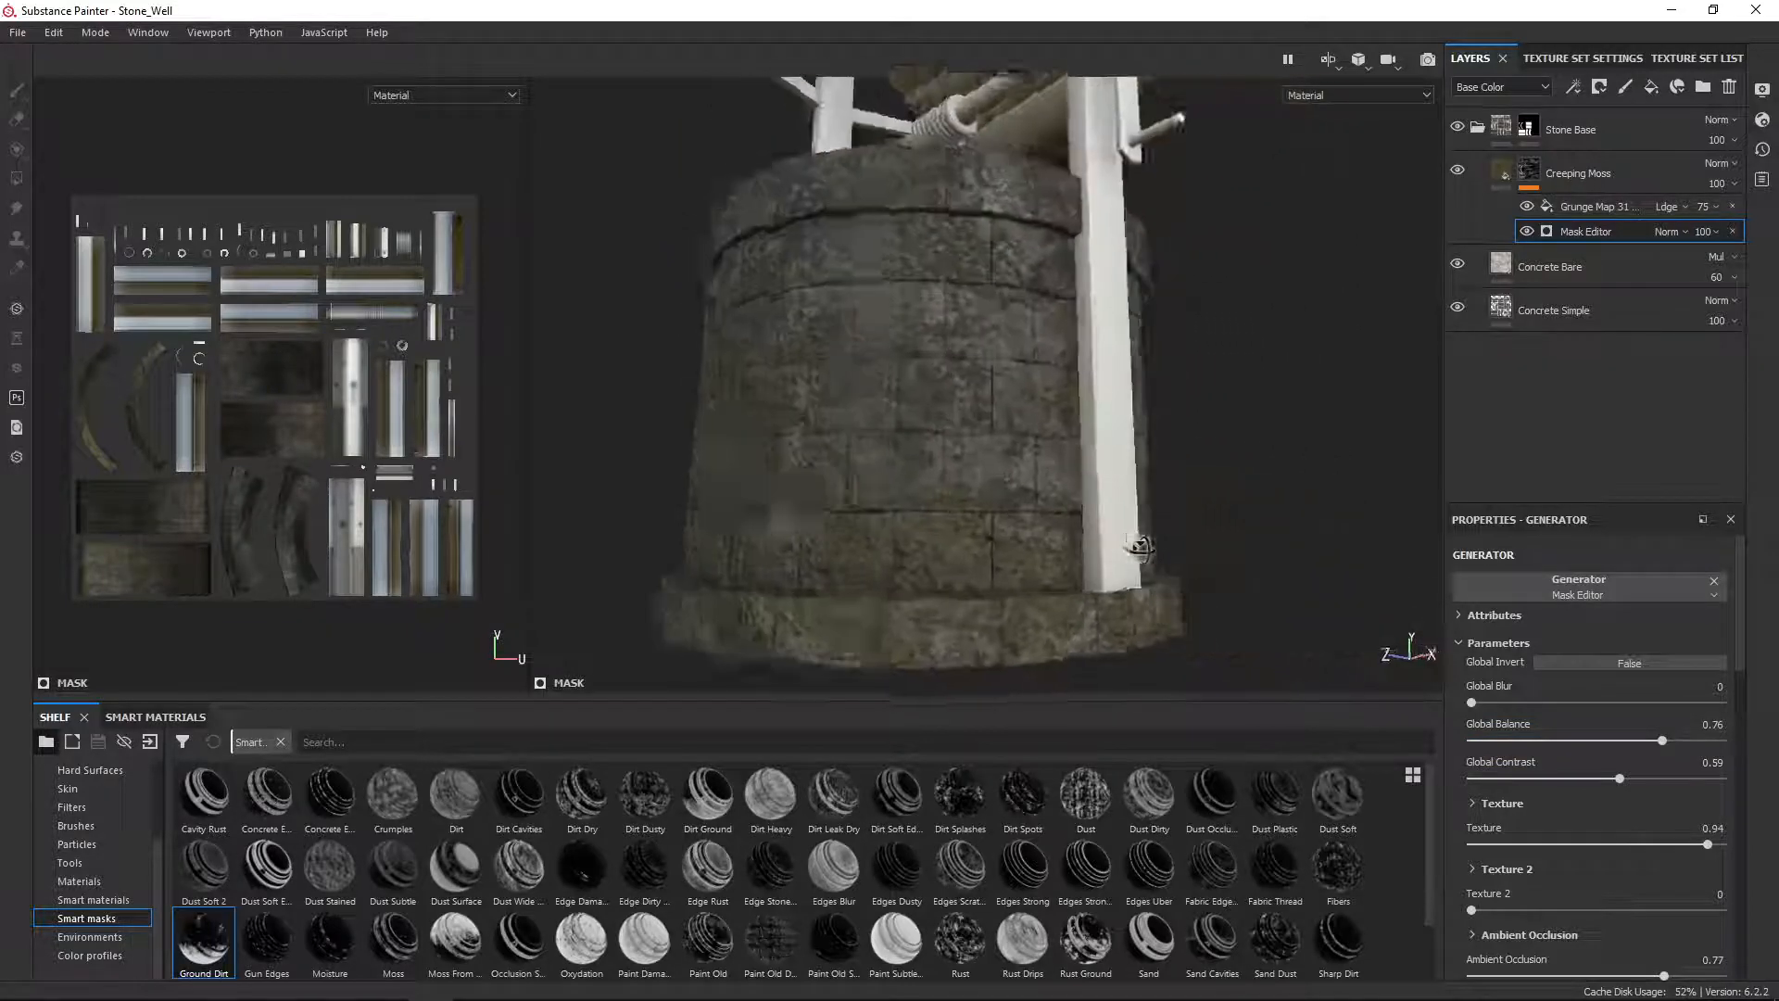
scroll(1078, 578, up, 3)
alt+drag(994, 553, 981, 398)
scroll(1109, 439, up, 1)
scroll(1047, 407, down, 5)
alt+drag(1049, 331, 765, 498)
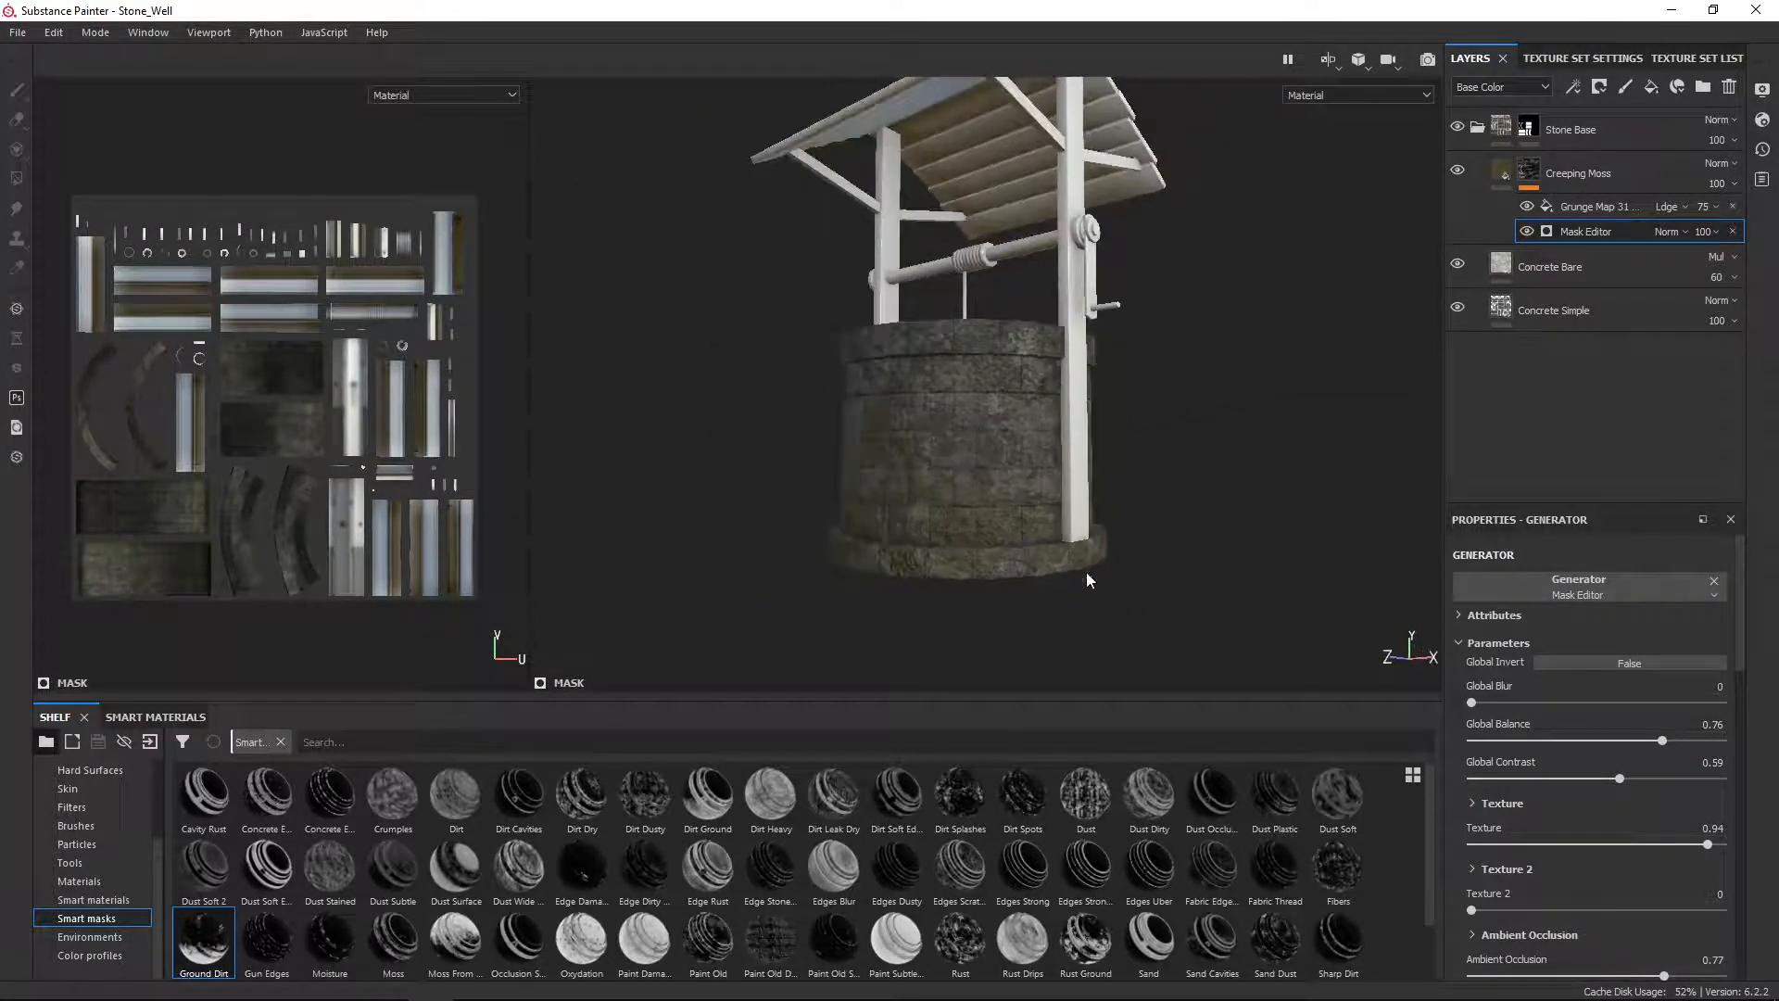
alt+drag(922, 519, 795, 262)
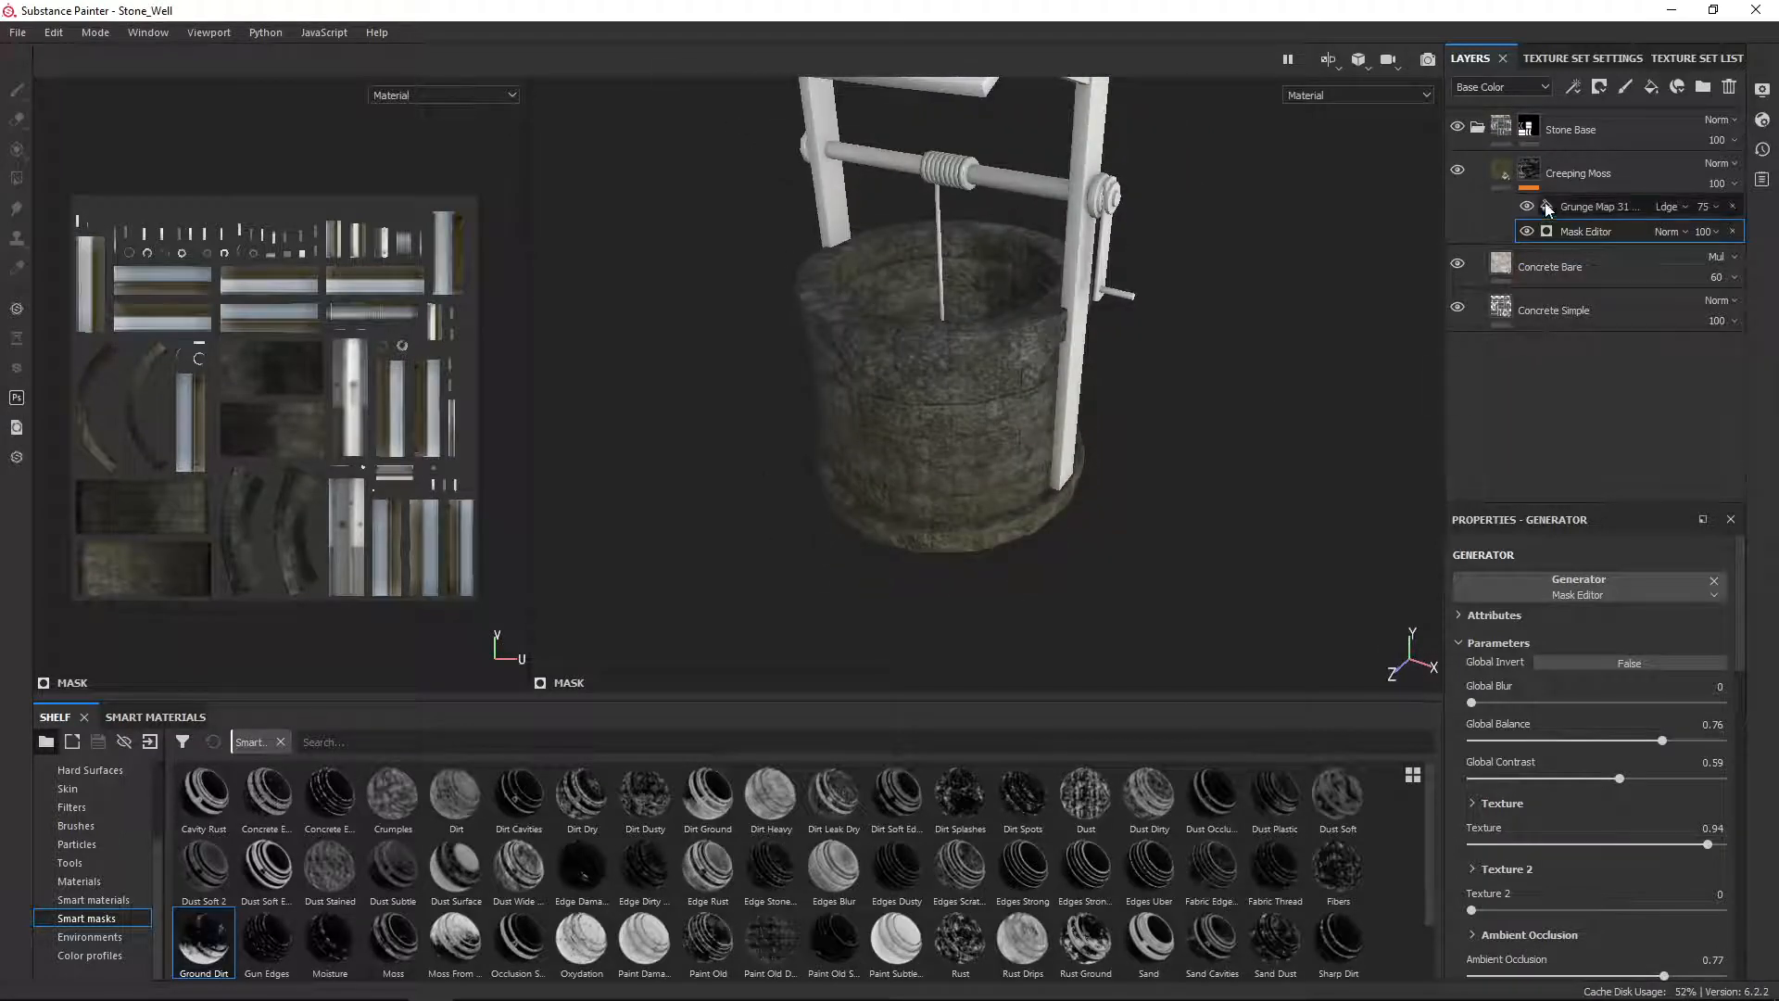
Step: Duplicate the Creeping Moss layer and set Global Invert to True in the copy's Mask Editor
click(1575, 178)
right_click(1575, 177)
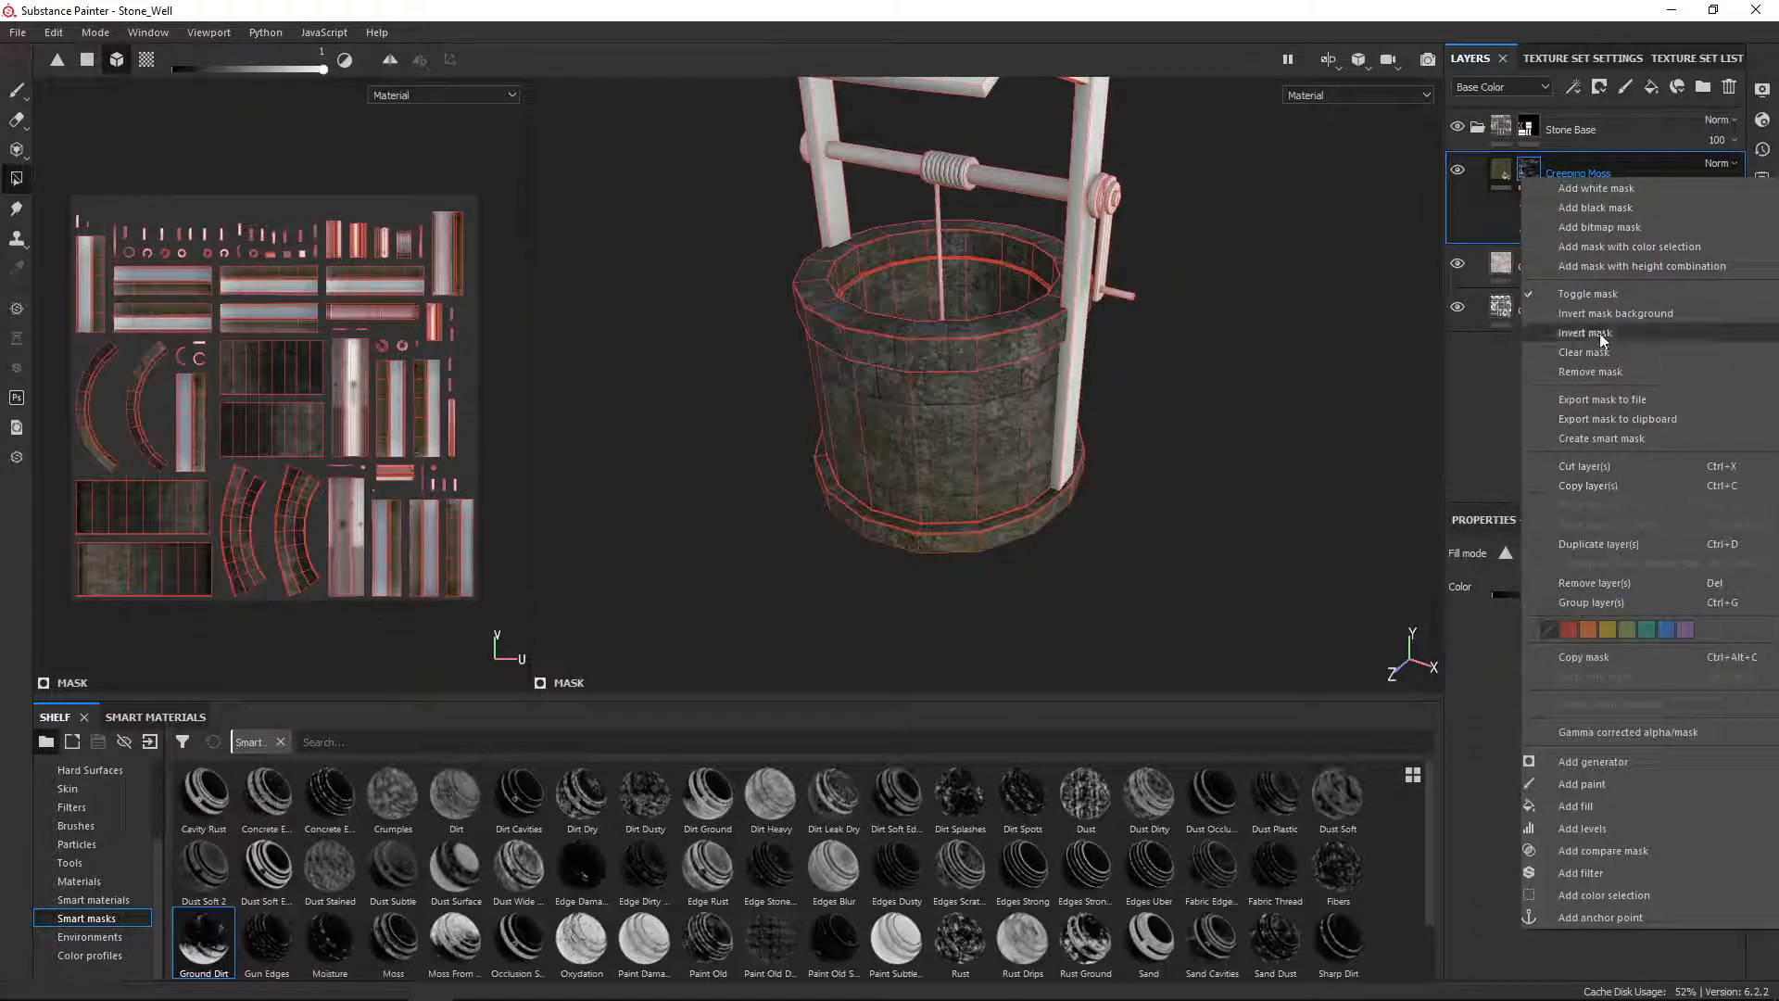
click(1616, 544)
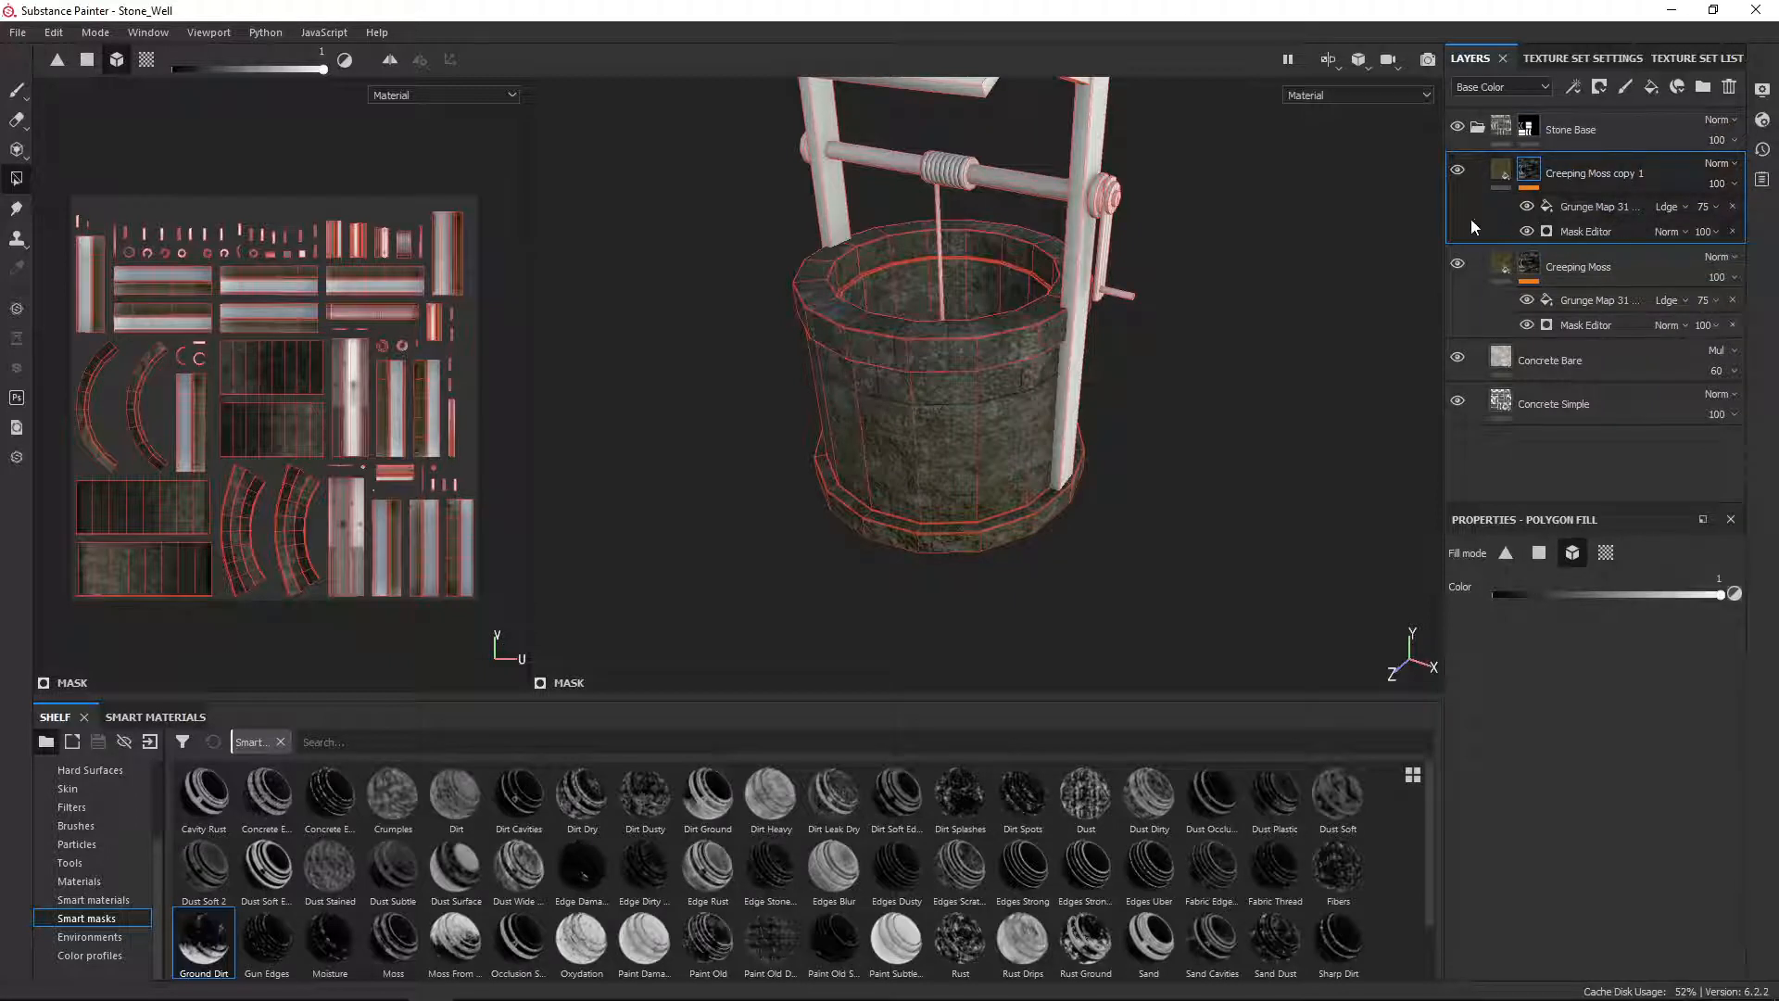
click(1586, 233)
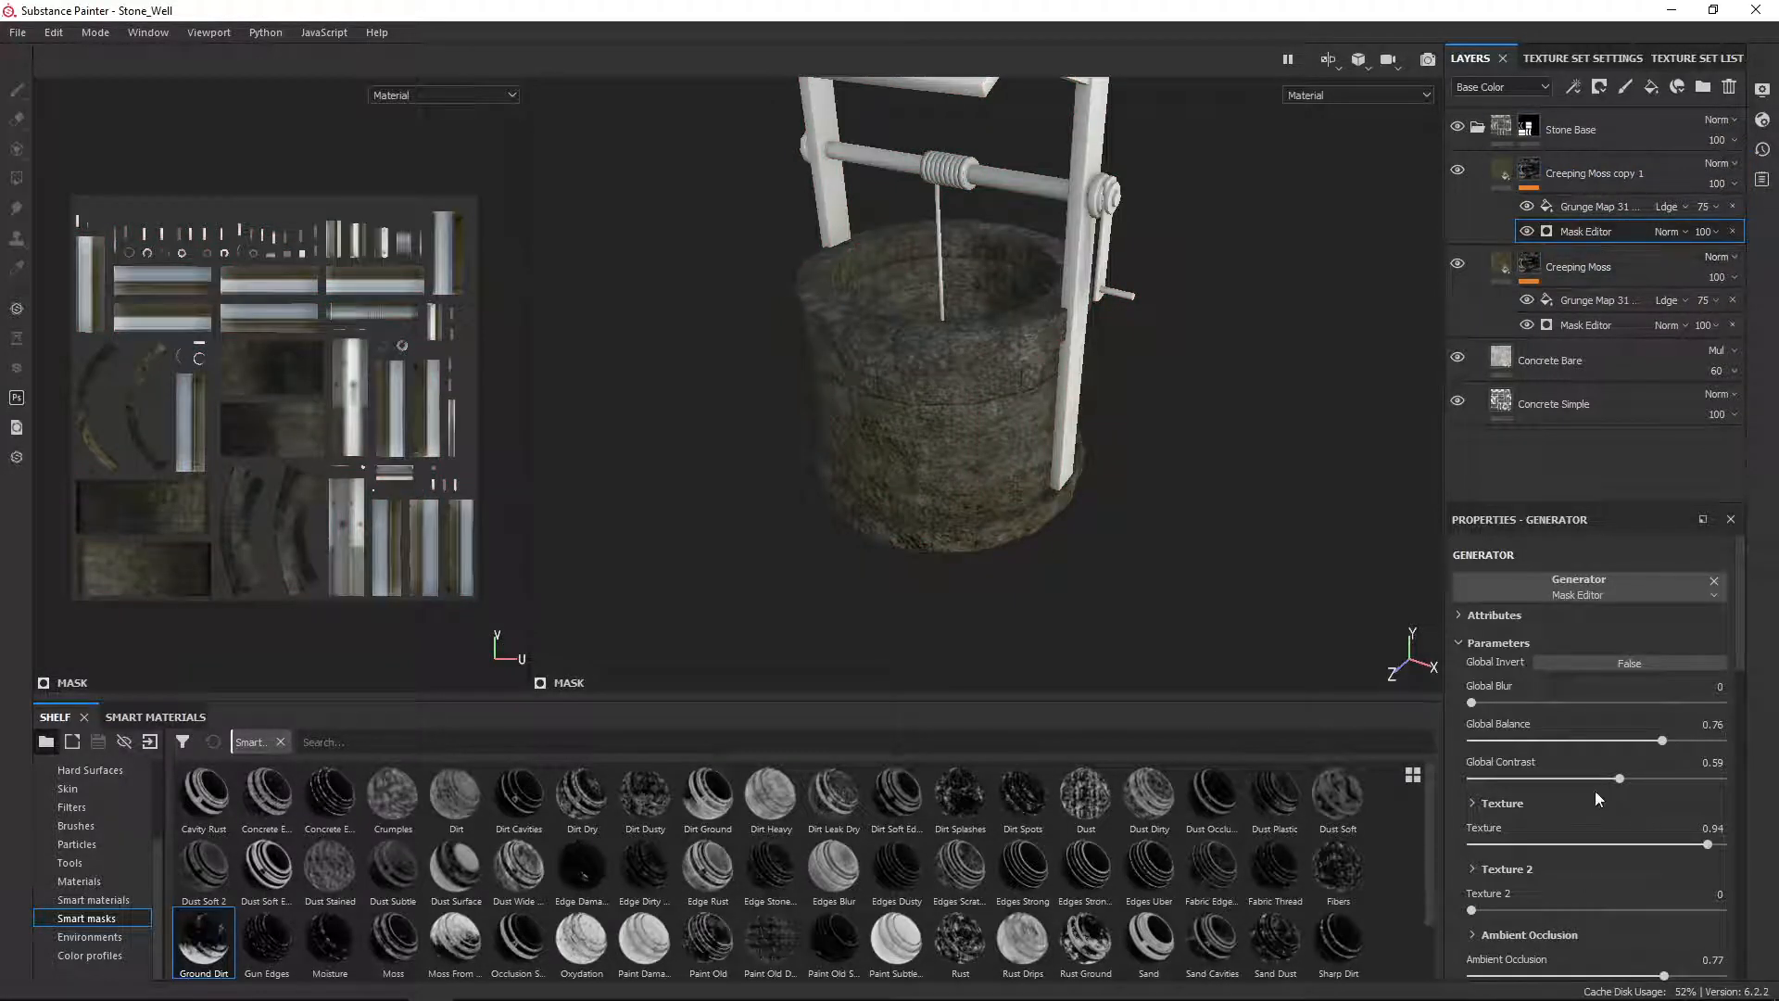
click(1583, 662)
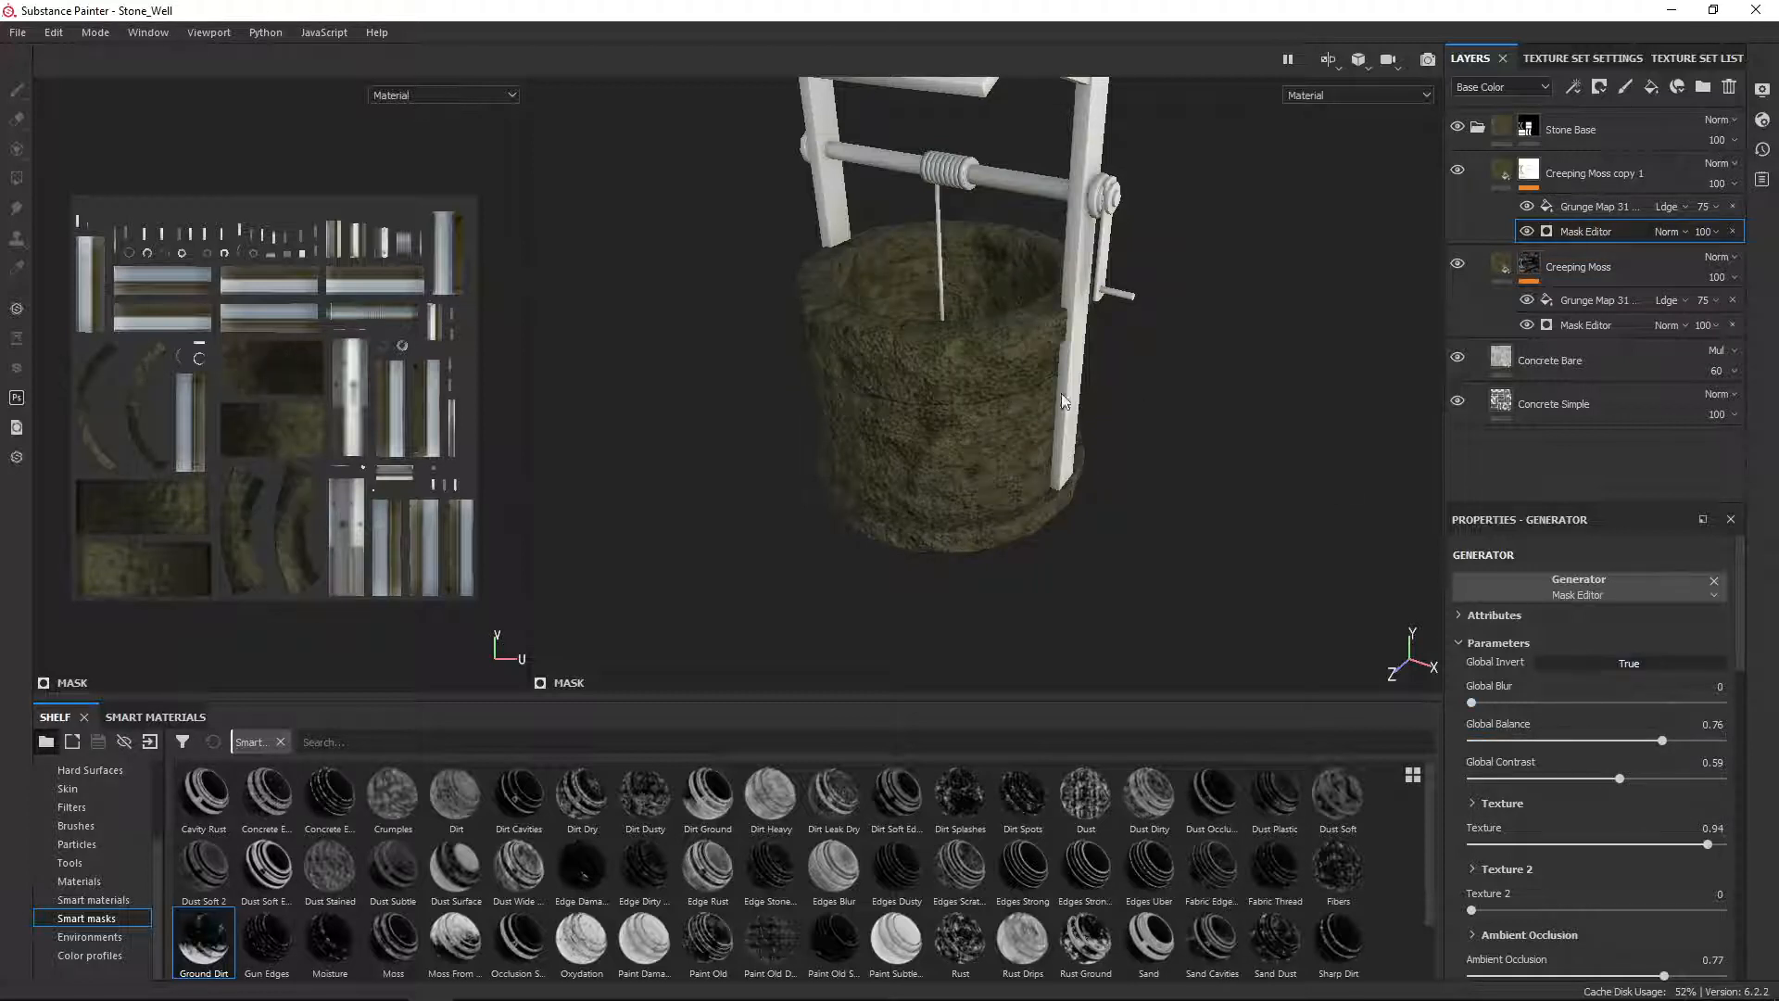
Step: Raise the Global Balance of the copied moss layer's Mask Editor to 0.95 and inspect the coverage around the well
alt+drag(996, 490, 993, 426)
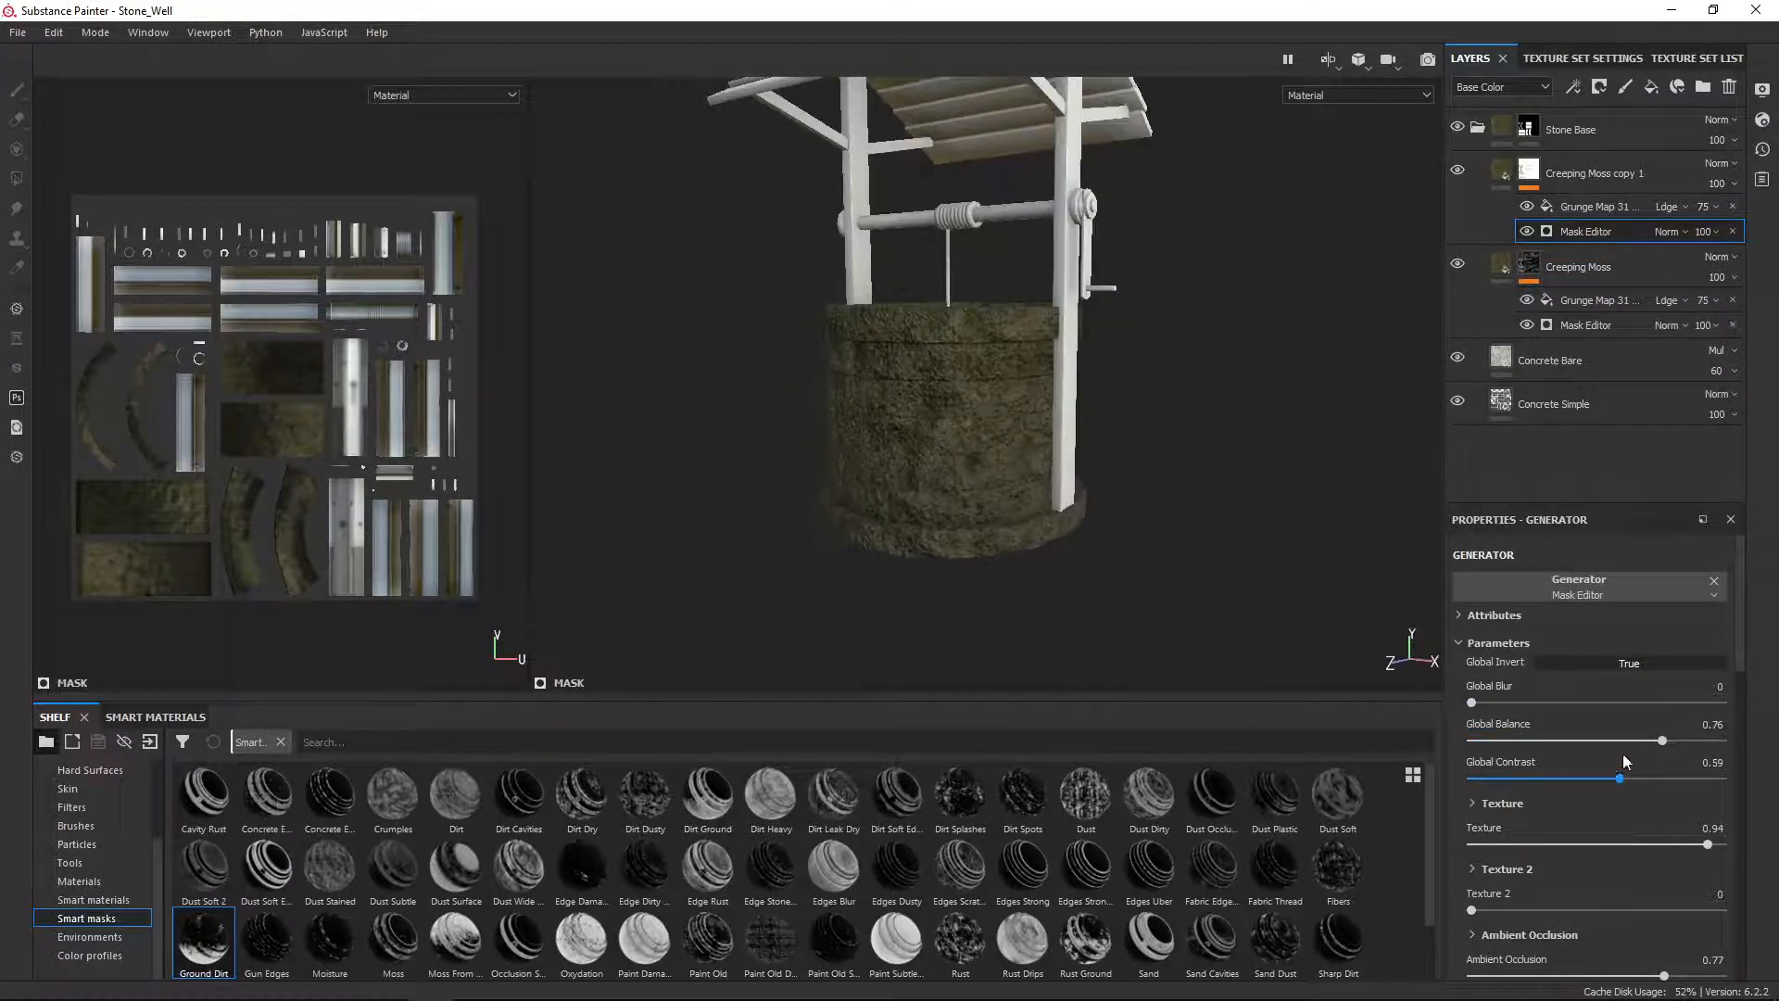
click(1665, 742)
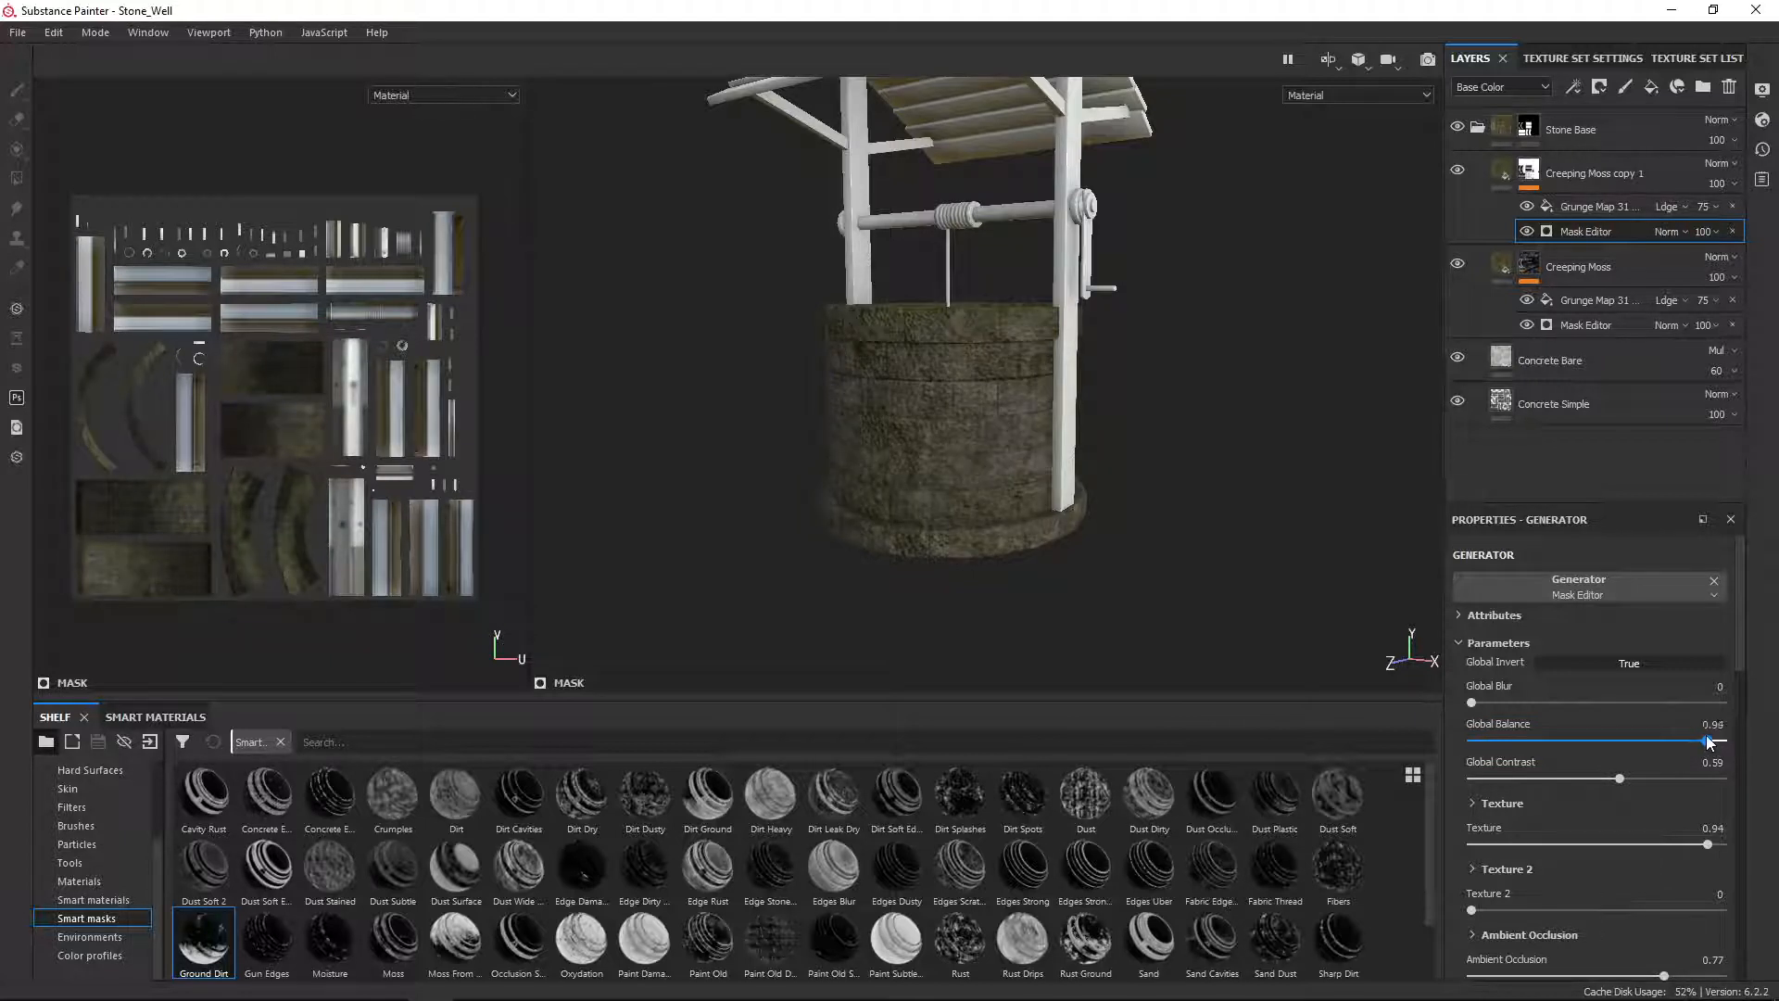
drag(1706, 737, 1710, 737)
alt+drag(1072, 398, 1032, 377)
alt+middle_drag(1032, 377, 1053, 562)
alt+drag(1053, 562, 994, 597)
alt+middle_drag(994, 597, 1036, 452)
alt+drag(1036, 451, 1124, 477)
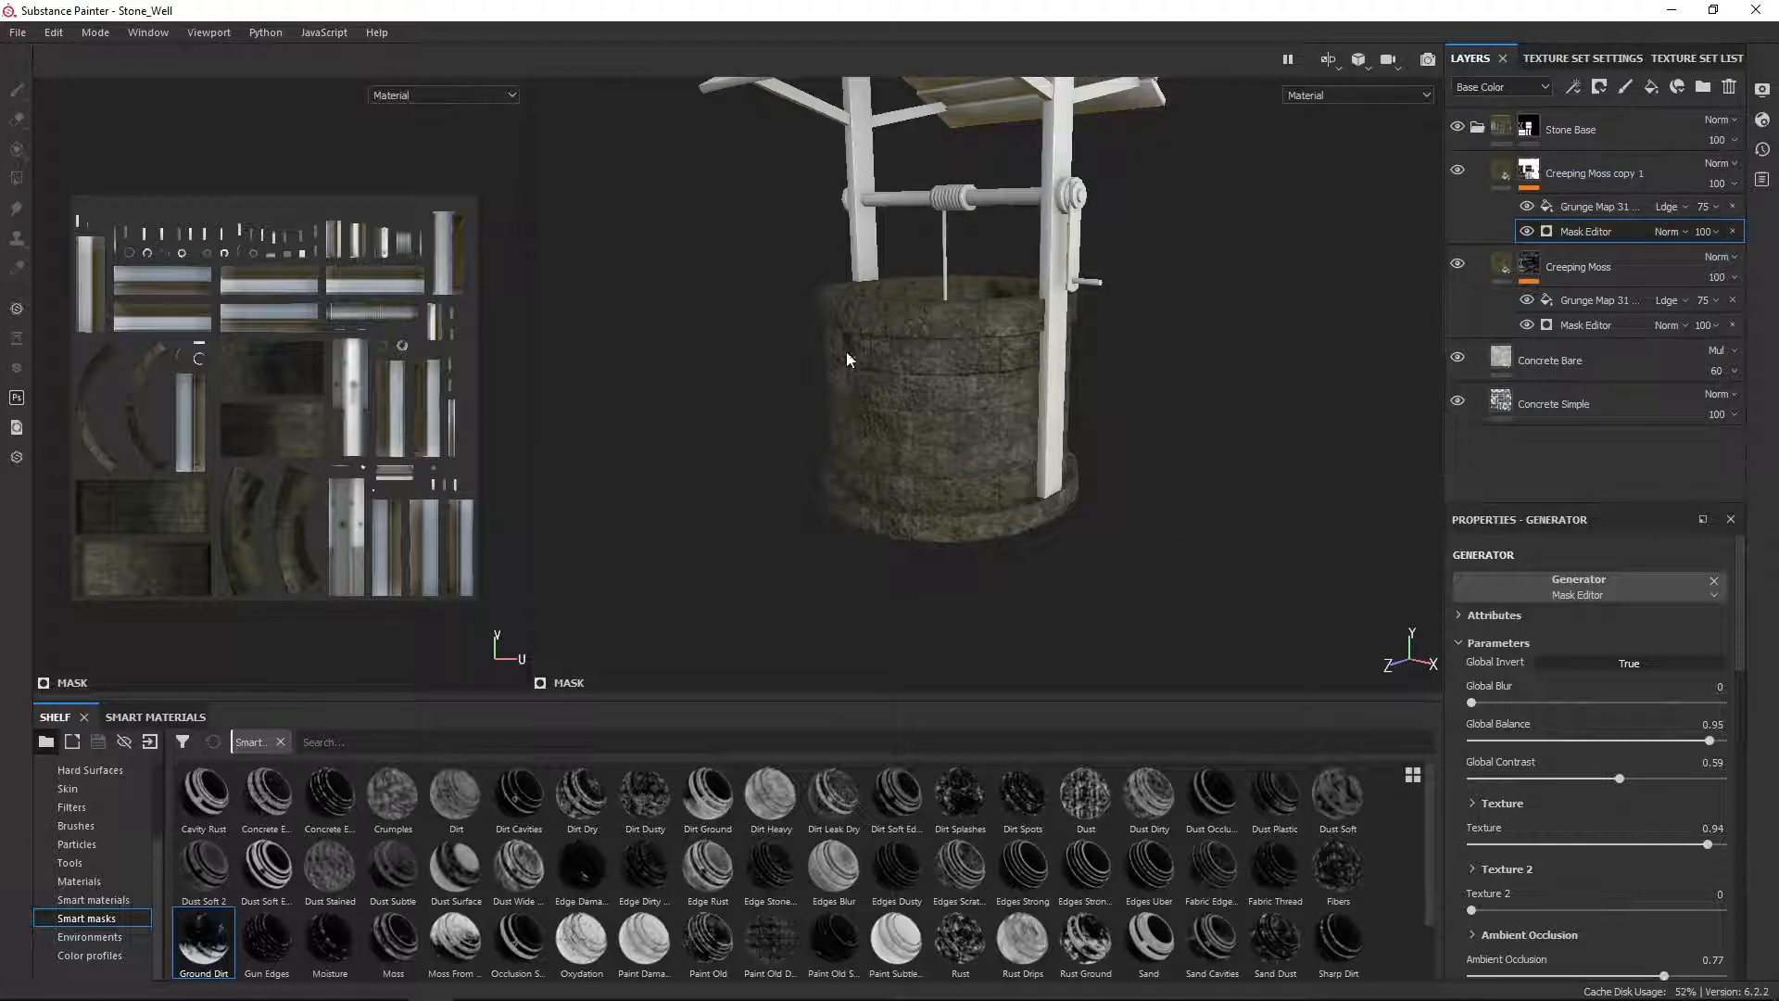
alt+drag(1035, 410, 1186, 361)
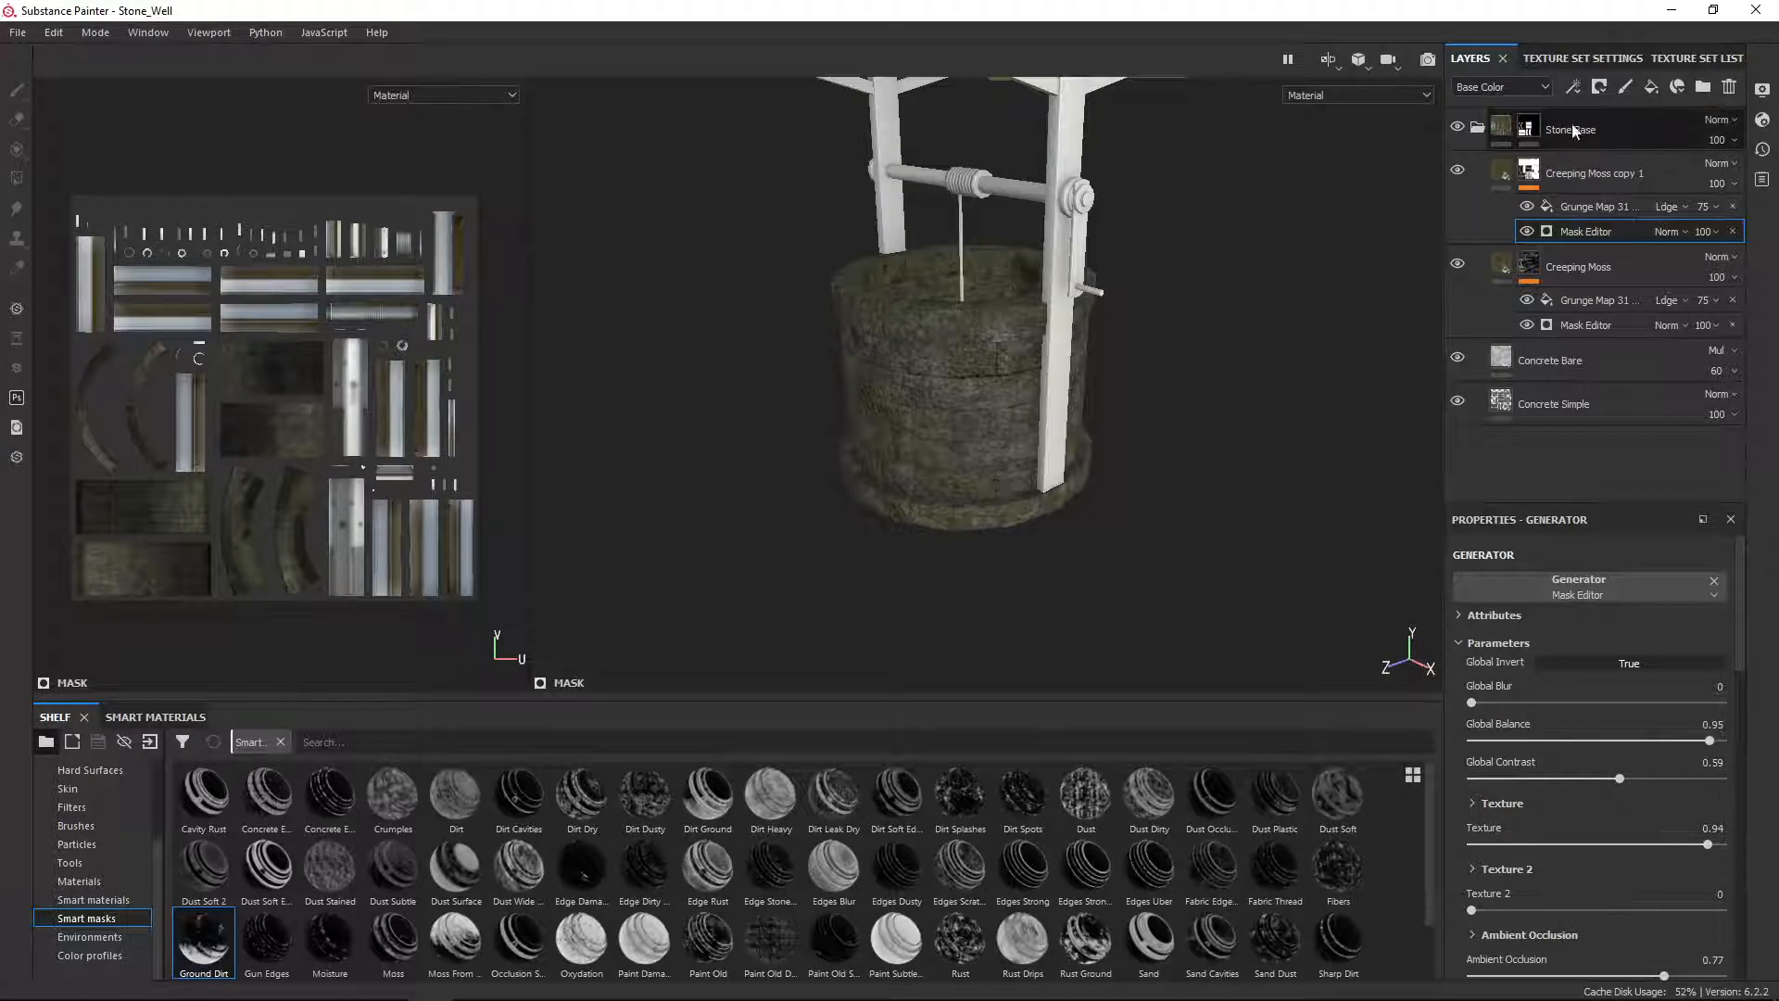
Step: Add a fill layer above the moss layers in Stone Base, with a black mask driven by a Dirt generator
click(1651, 88)
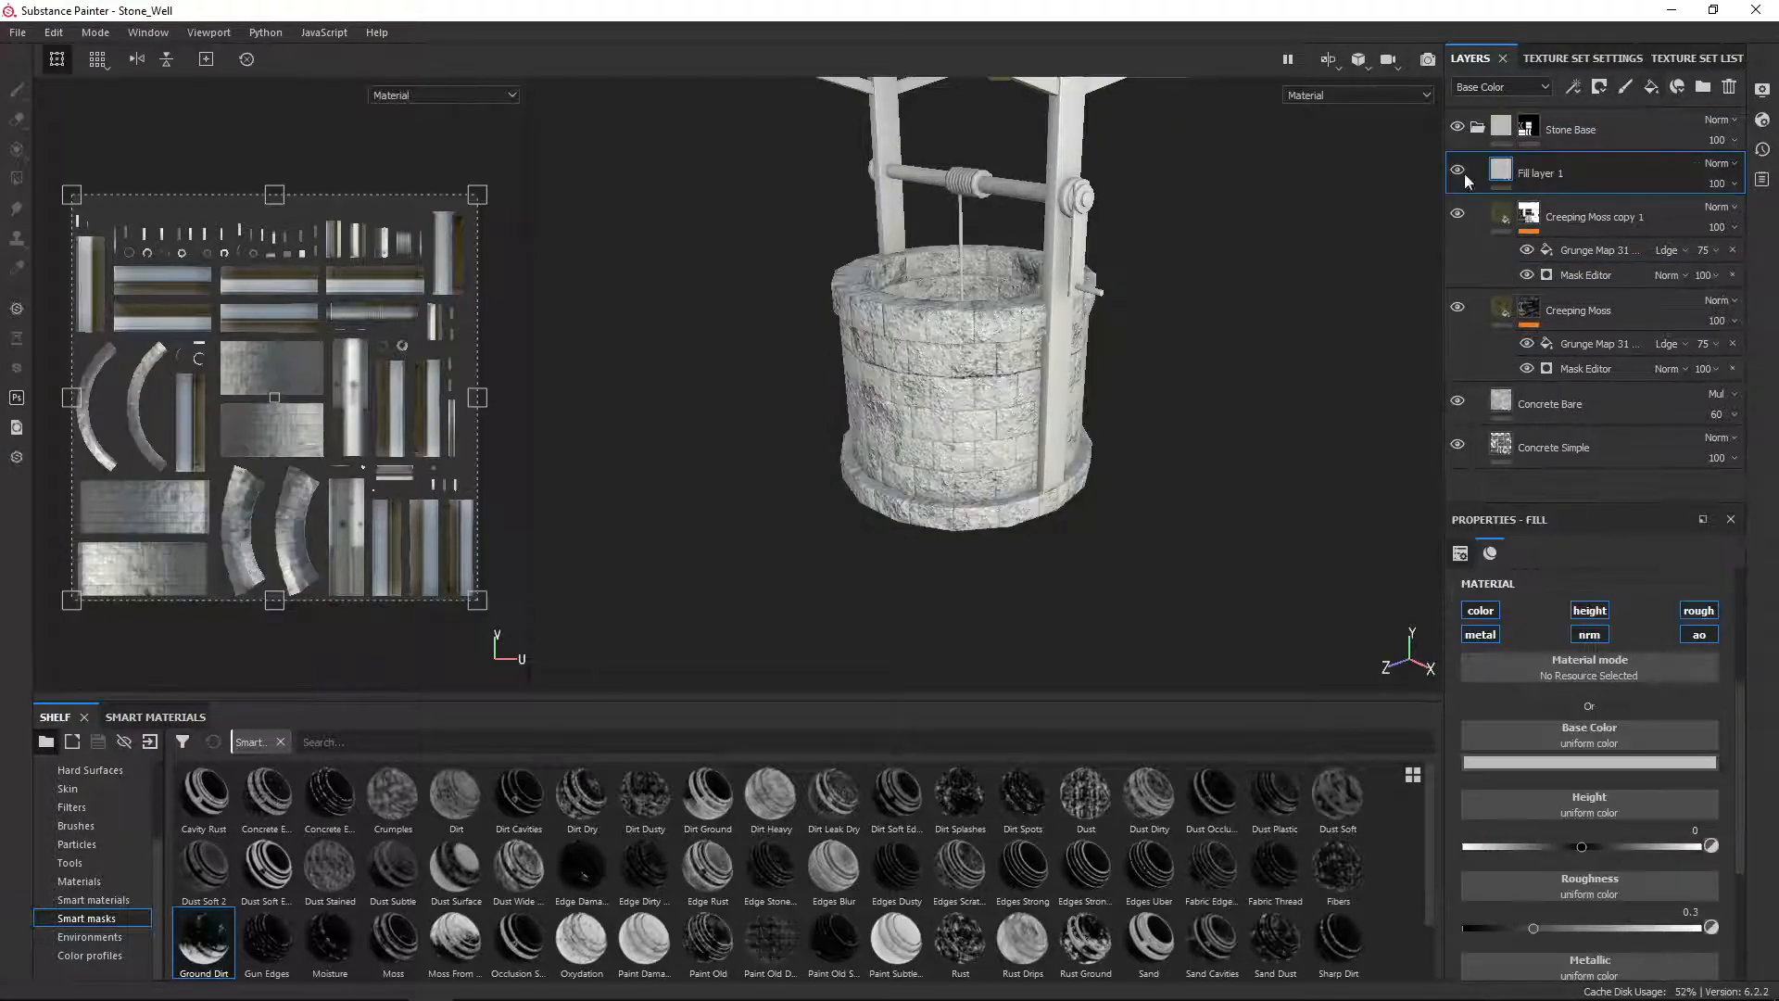
right_click(1548, 191)
click(1606, 218)
right_click(1529, 169)
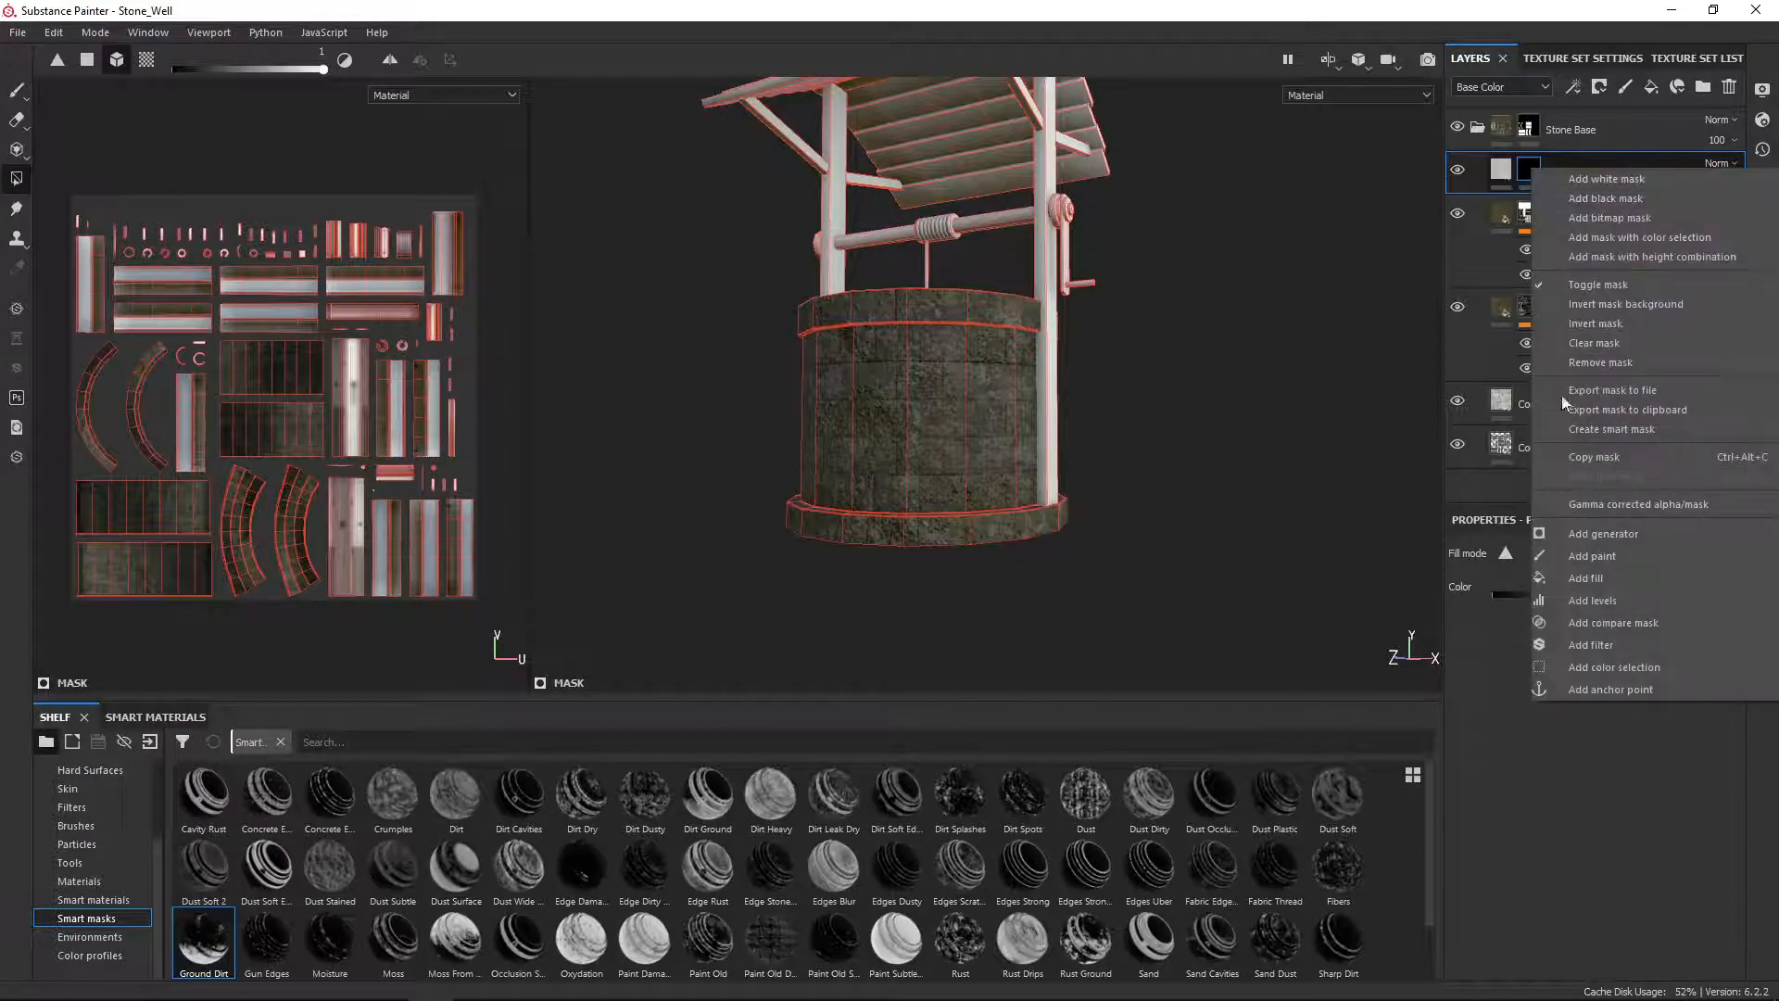
click(1601, 533)
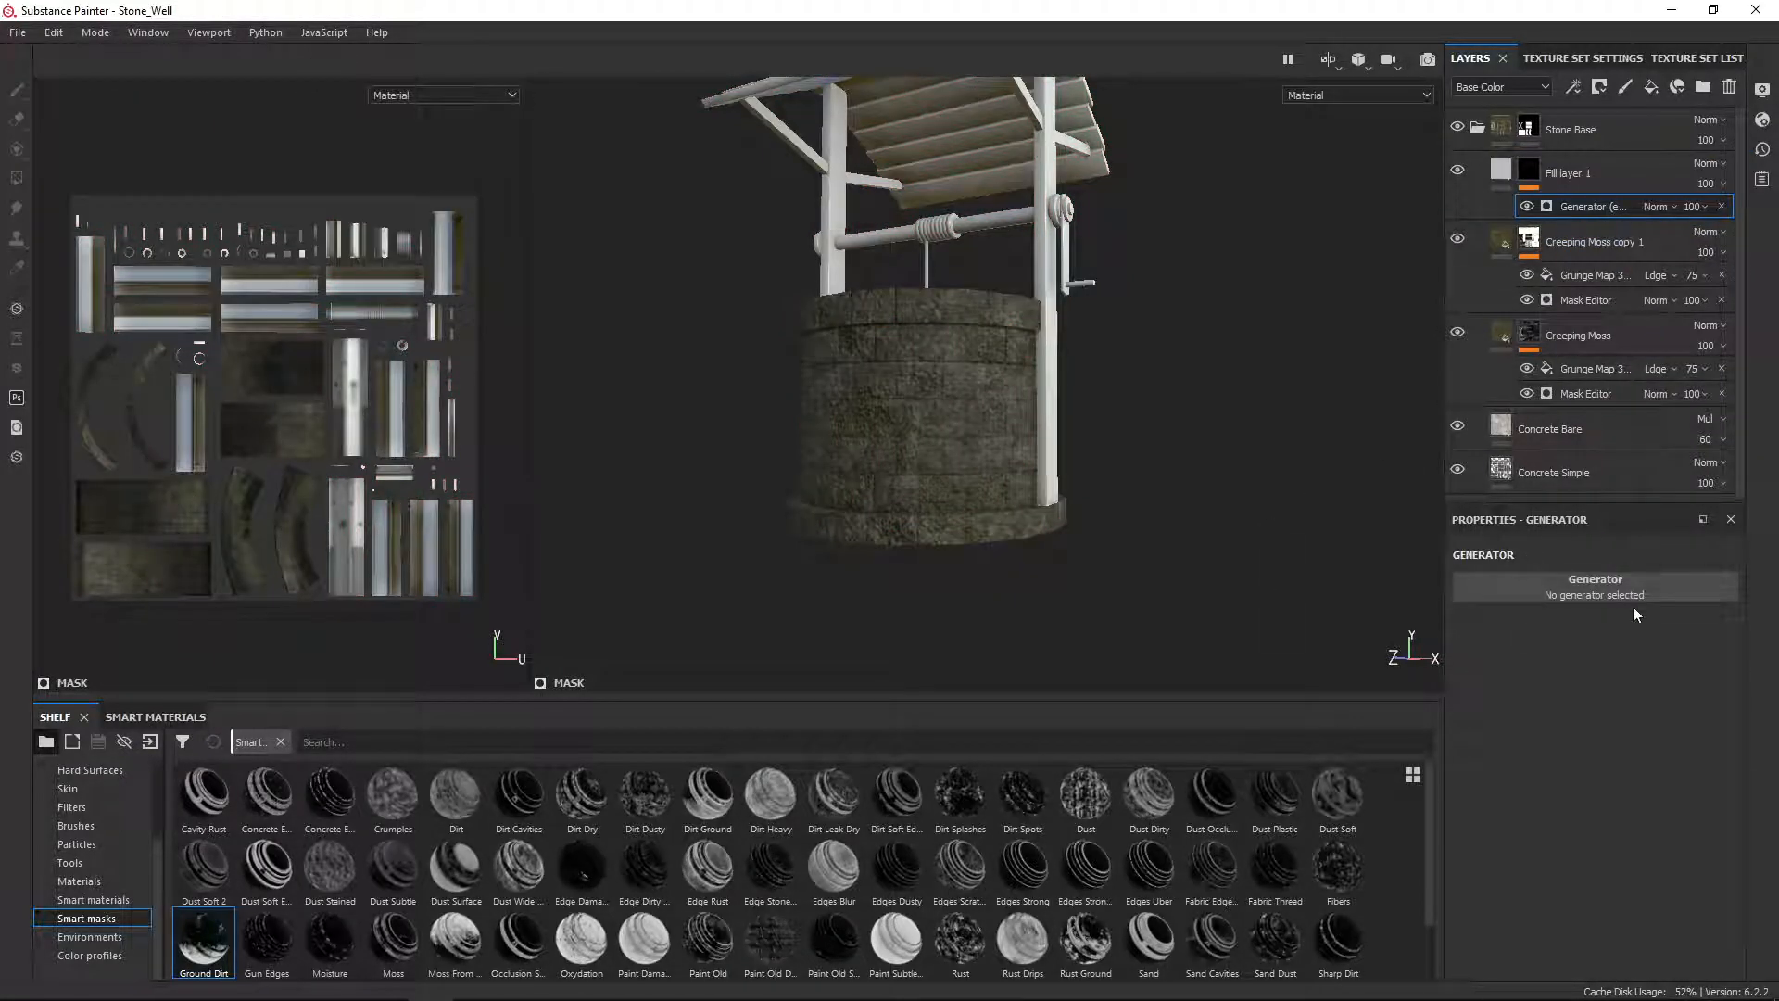
click(1584, 587)
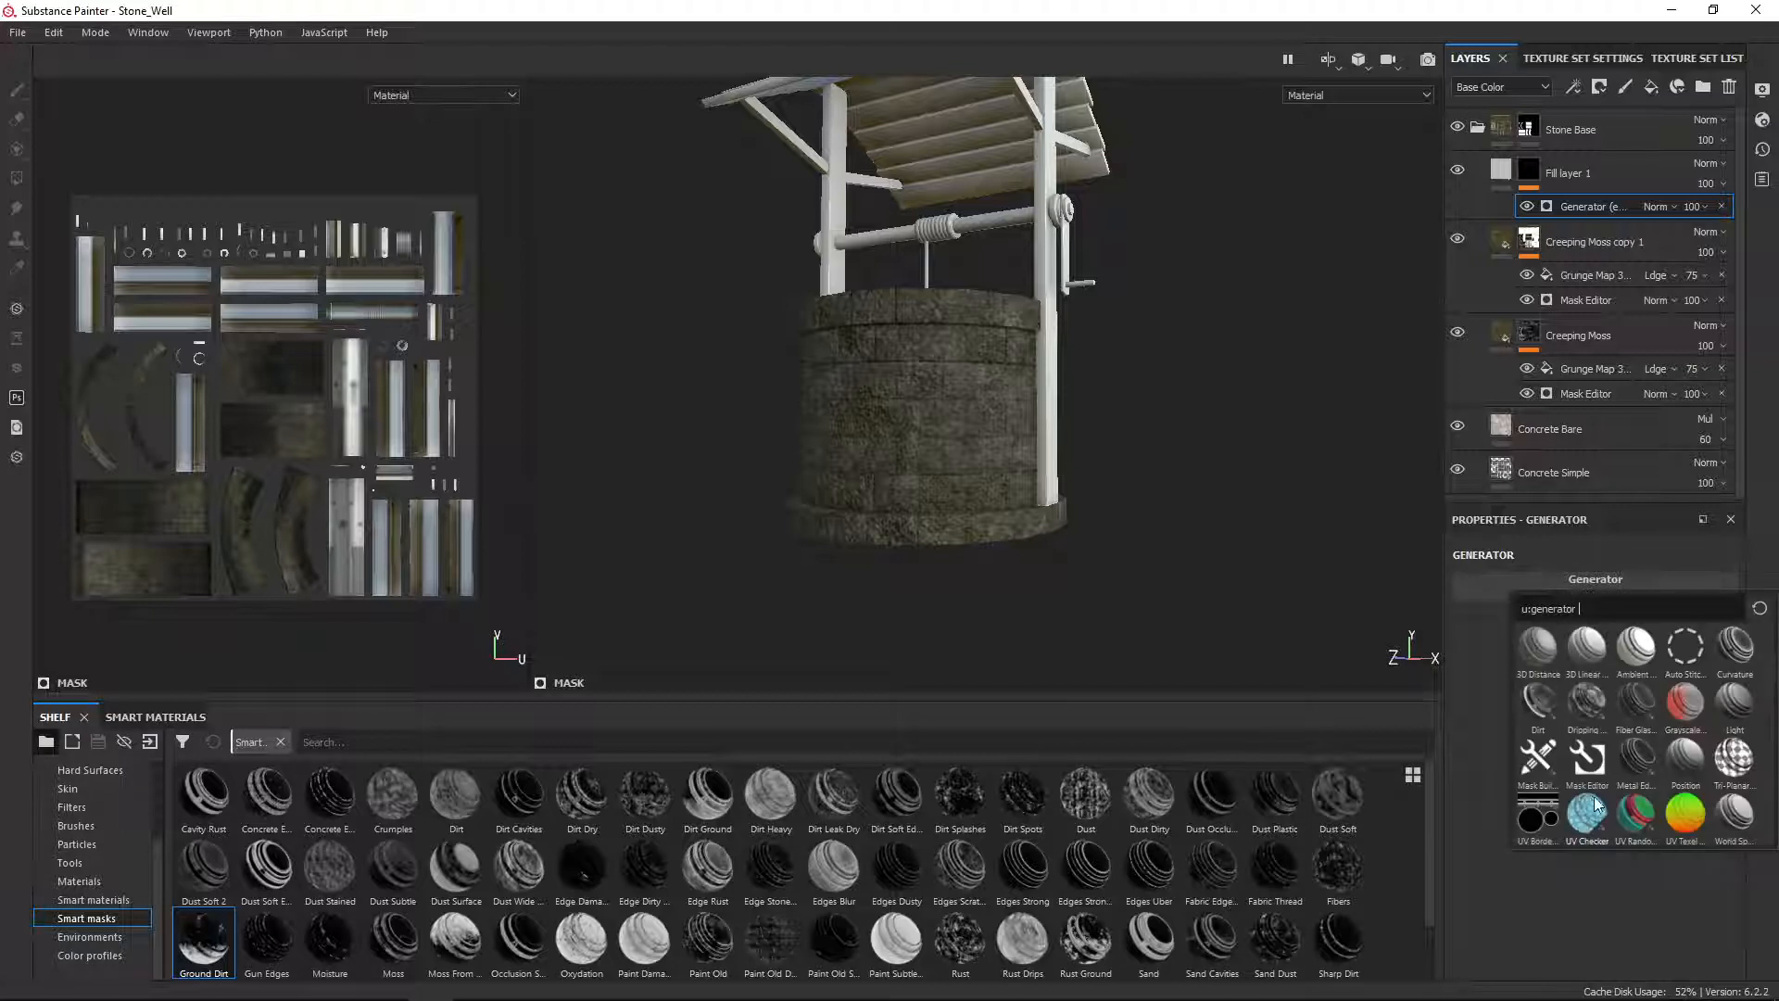
click(1540, 702)
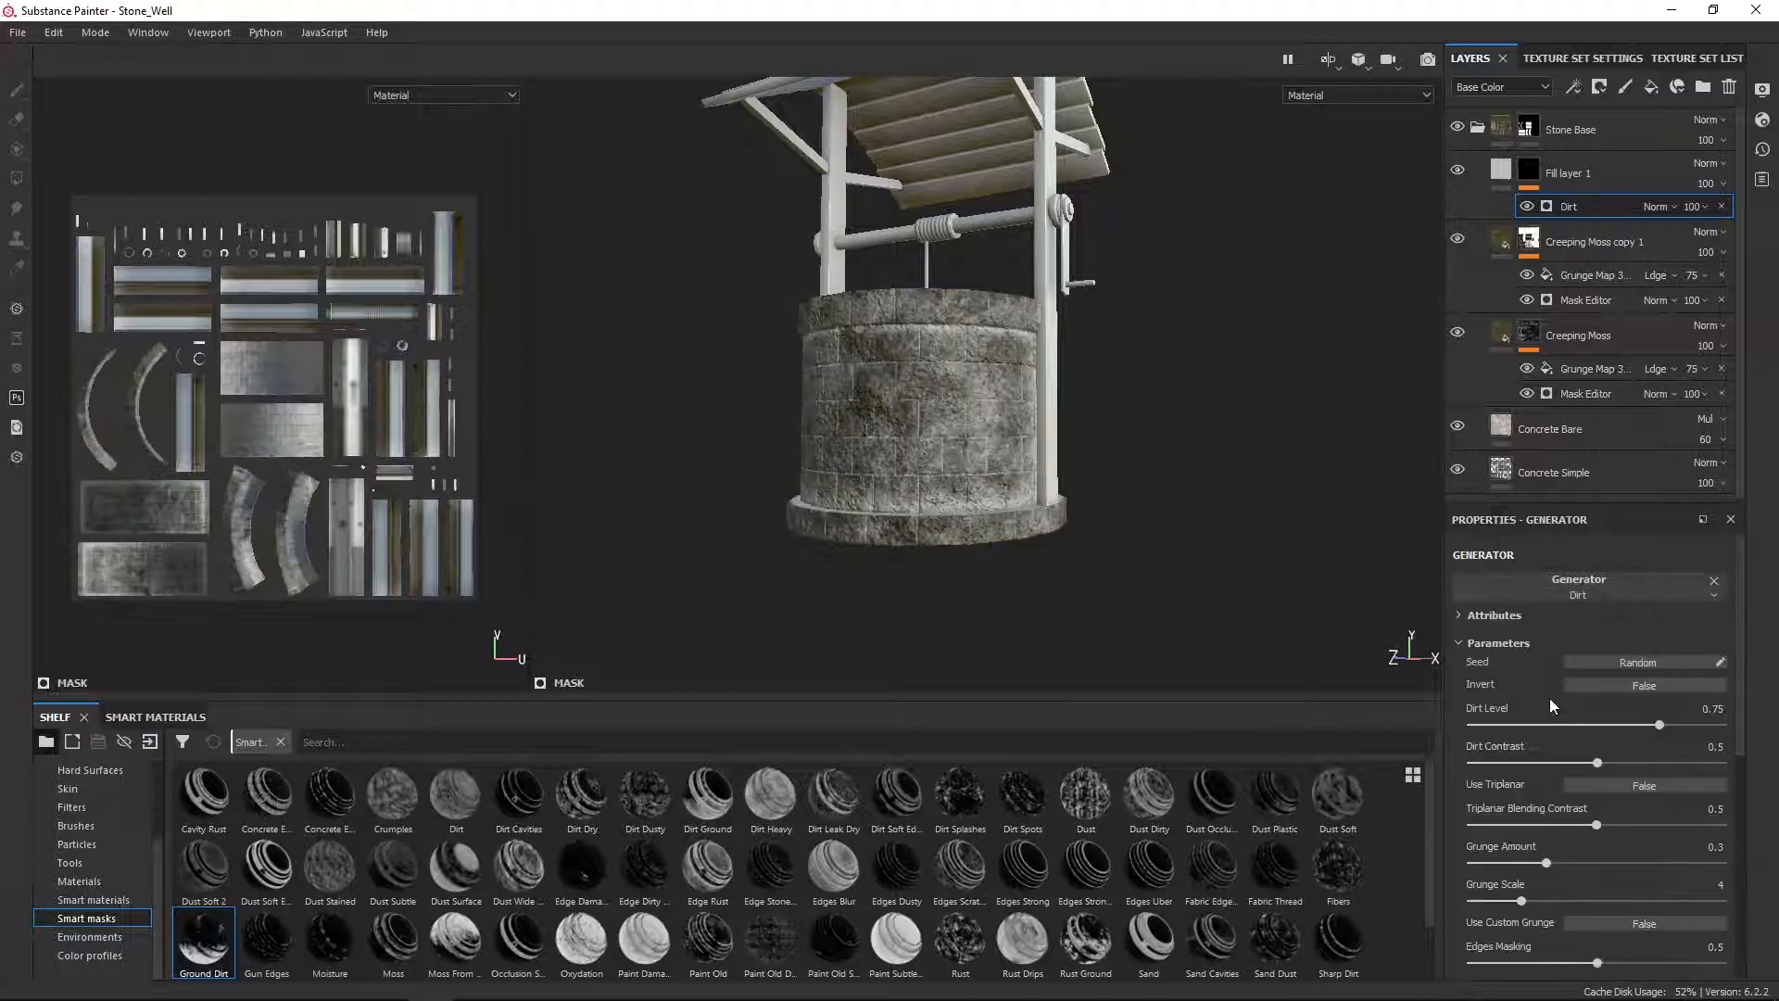
Step: Set the Dirt generator's Dirt Level to 0.57 and Dirt Contrast to 0.65
alt+drag(1092, 236, 1151, 341)
alt+right_drag(1152, 341, 1478, 178)
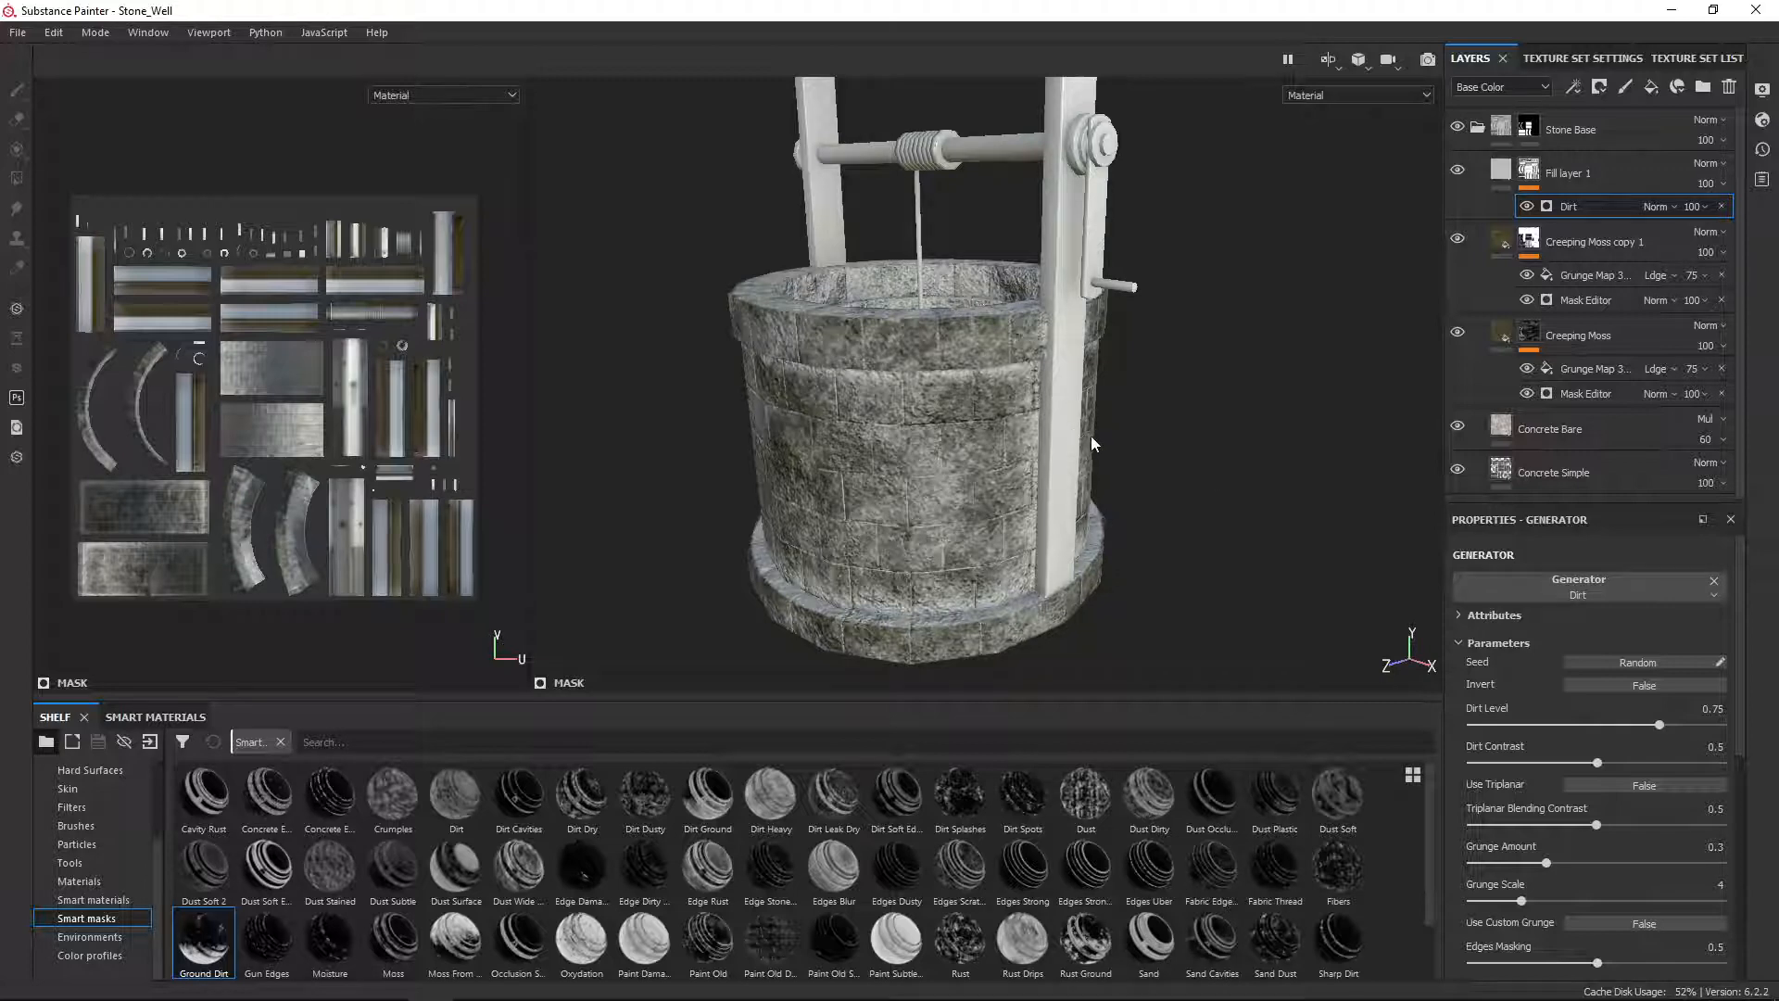
alt+drag(1091, 438, 1128, 404)
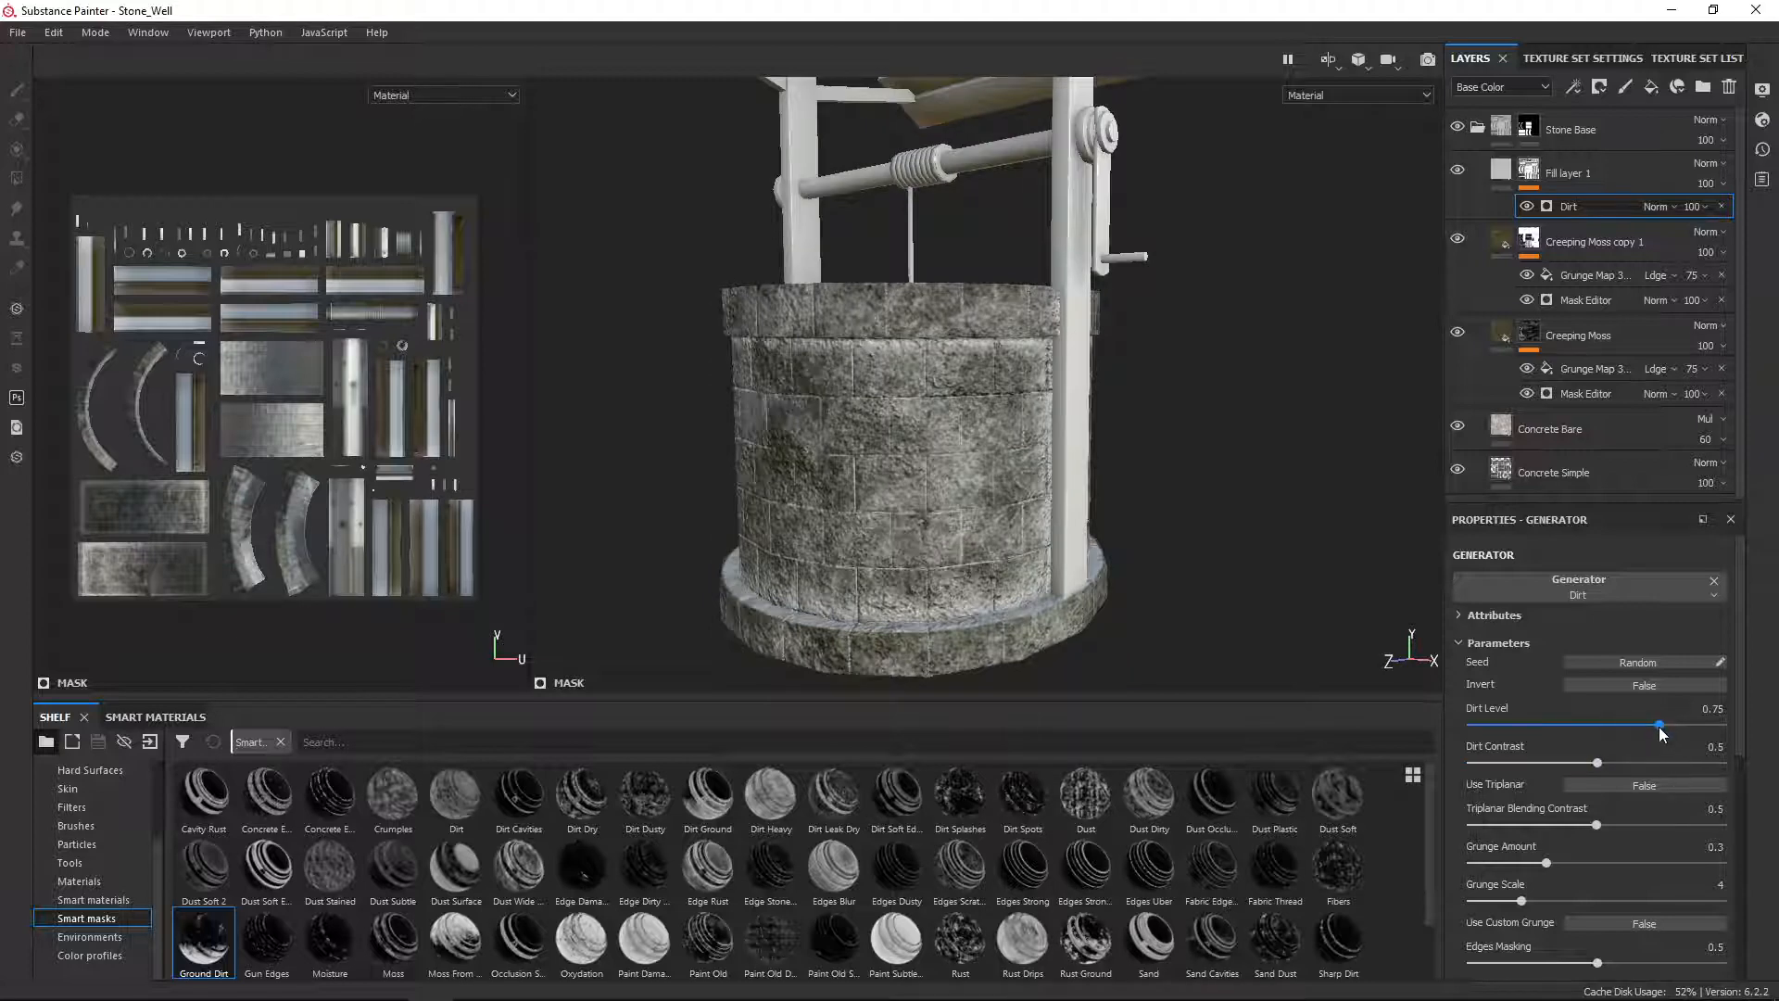
drag(1659, 728, 1636, 765)
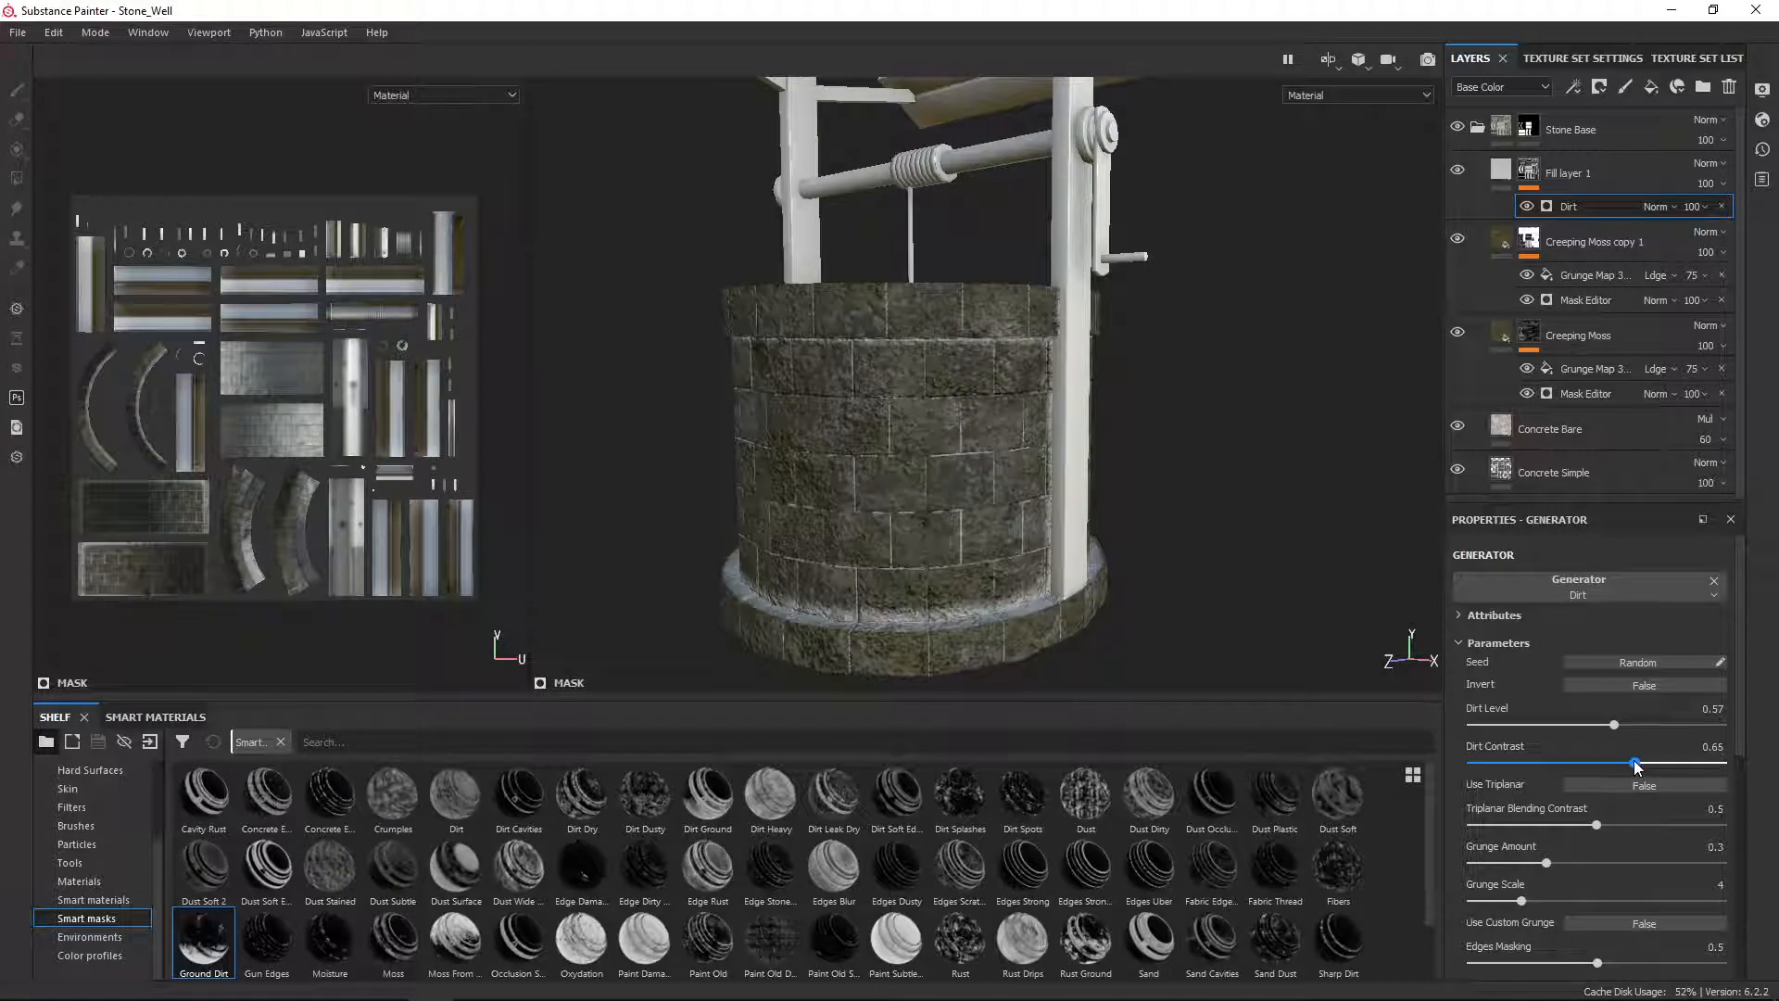
Step: Change the dirt fill layer's base color to a near-black brown with hue 0.084 and check the stone joints around the well
click(1505, 174)
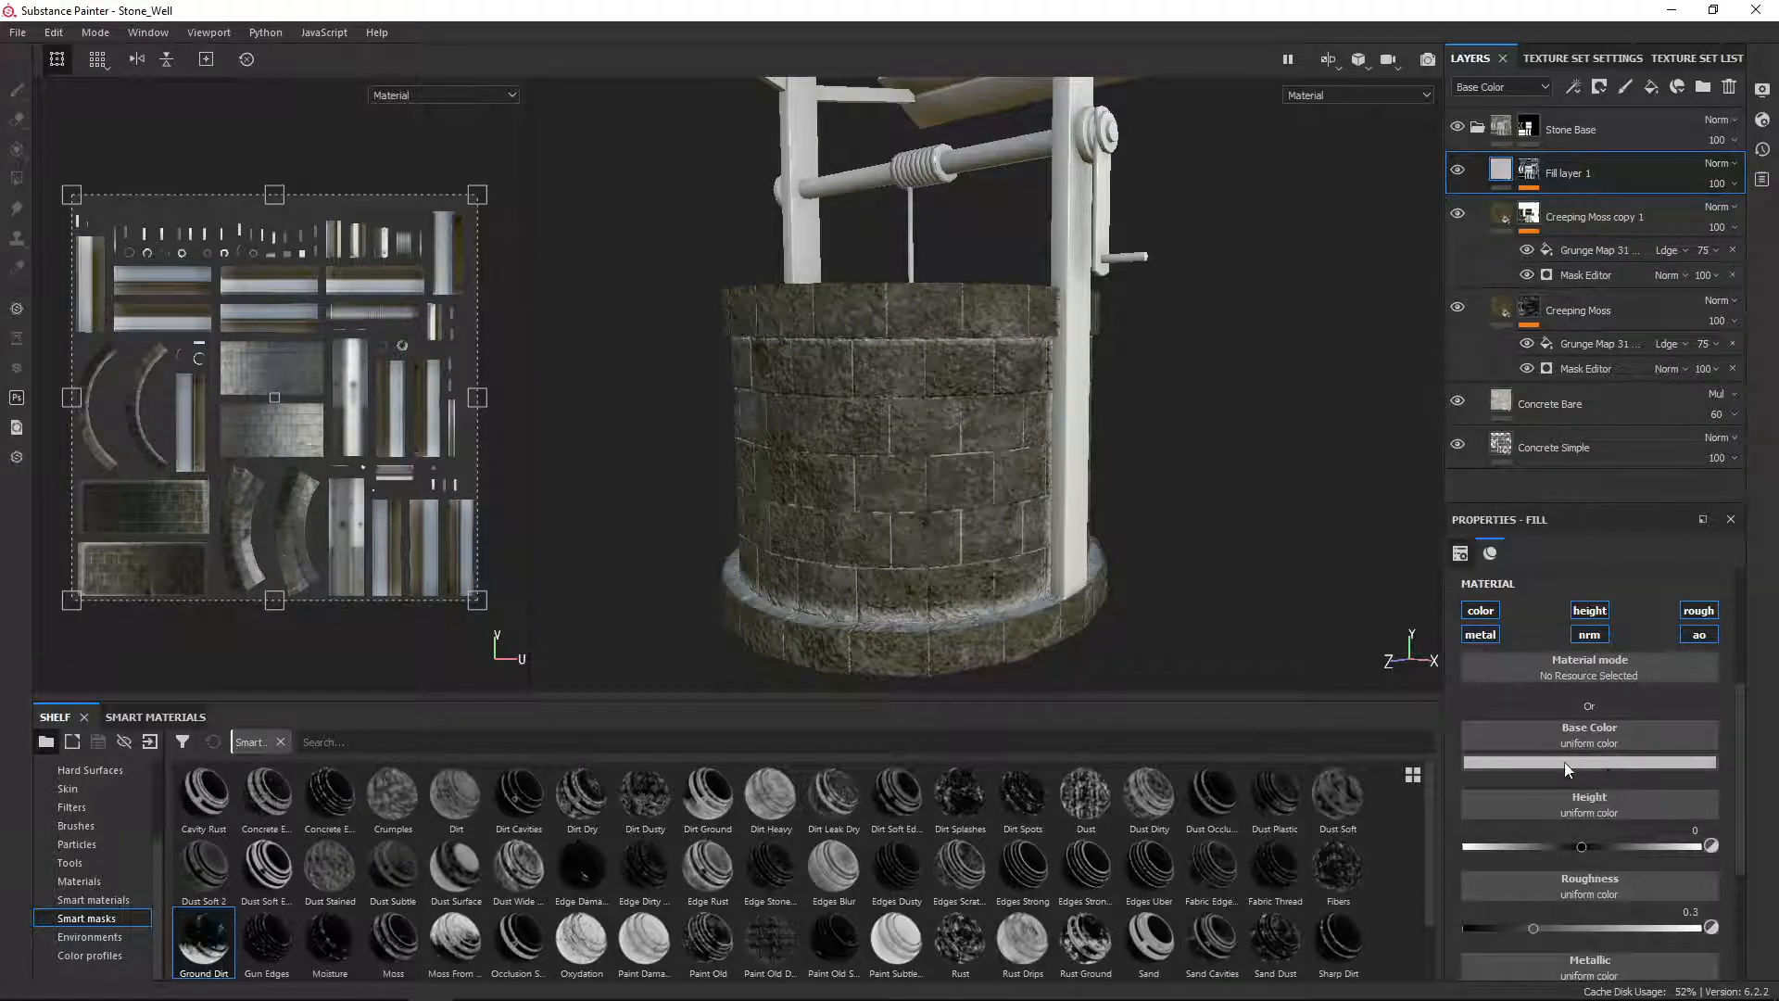
click(1592, 758)
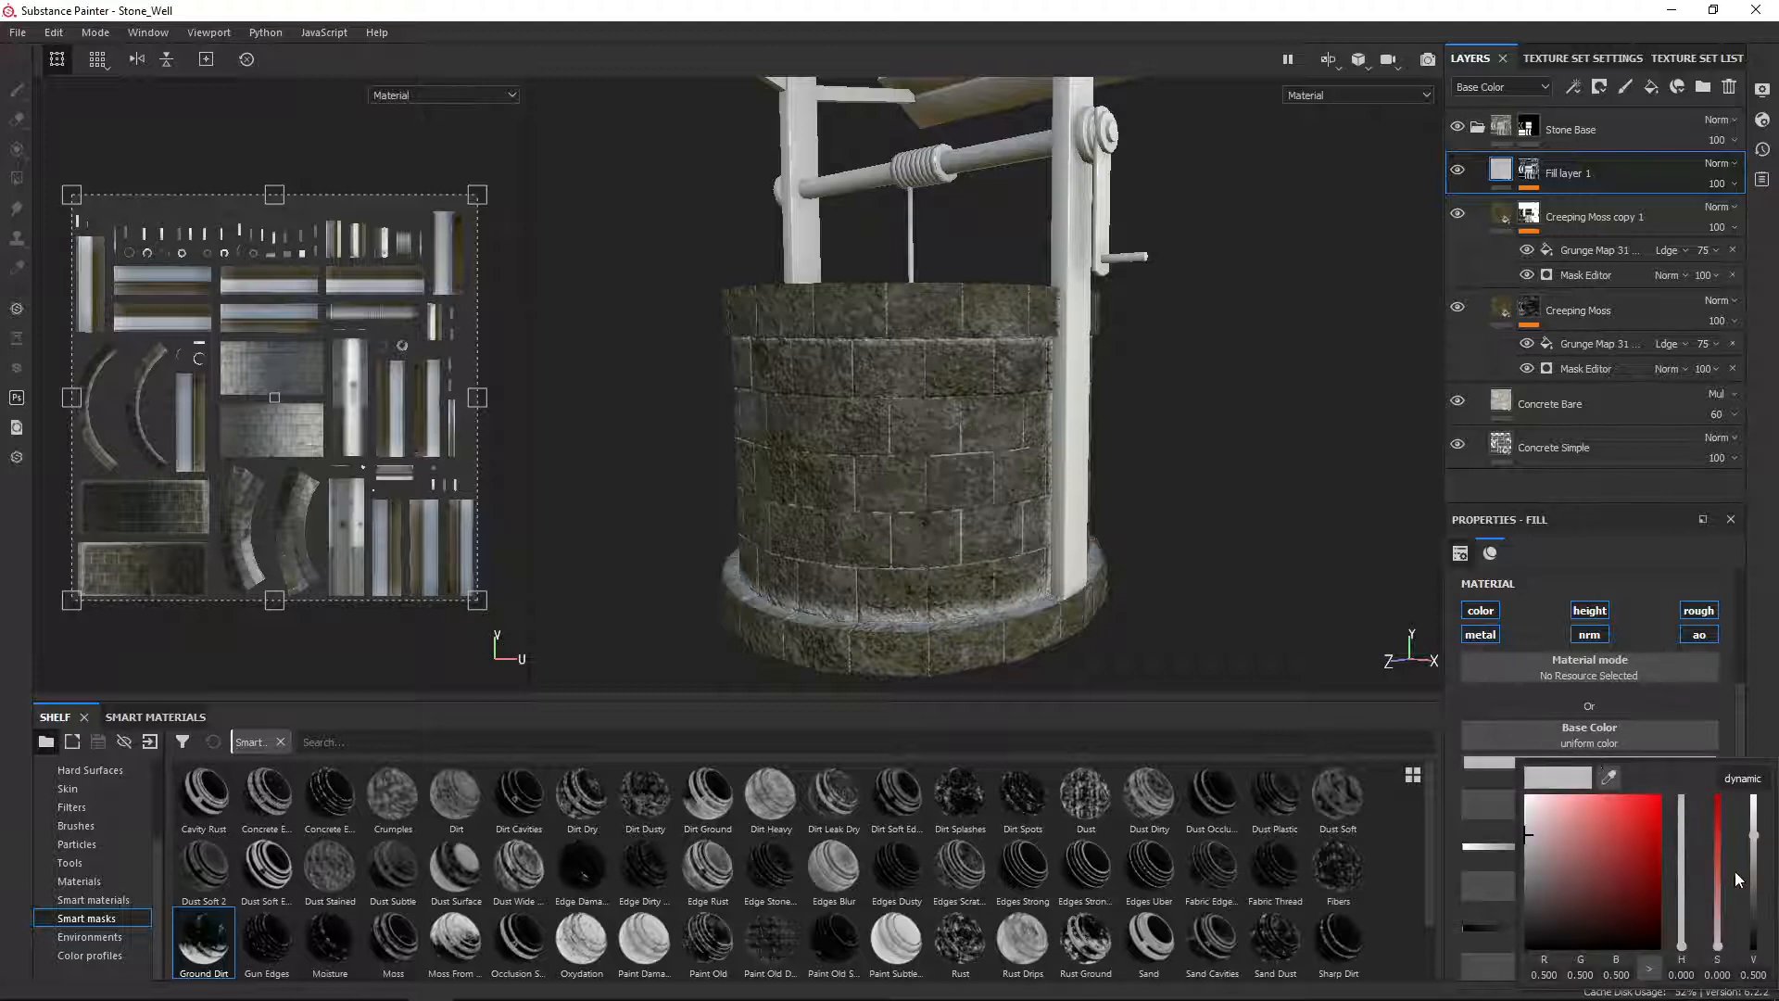
click(1743, 779)
drag(1685, 951, 1684, 940)
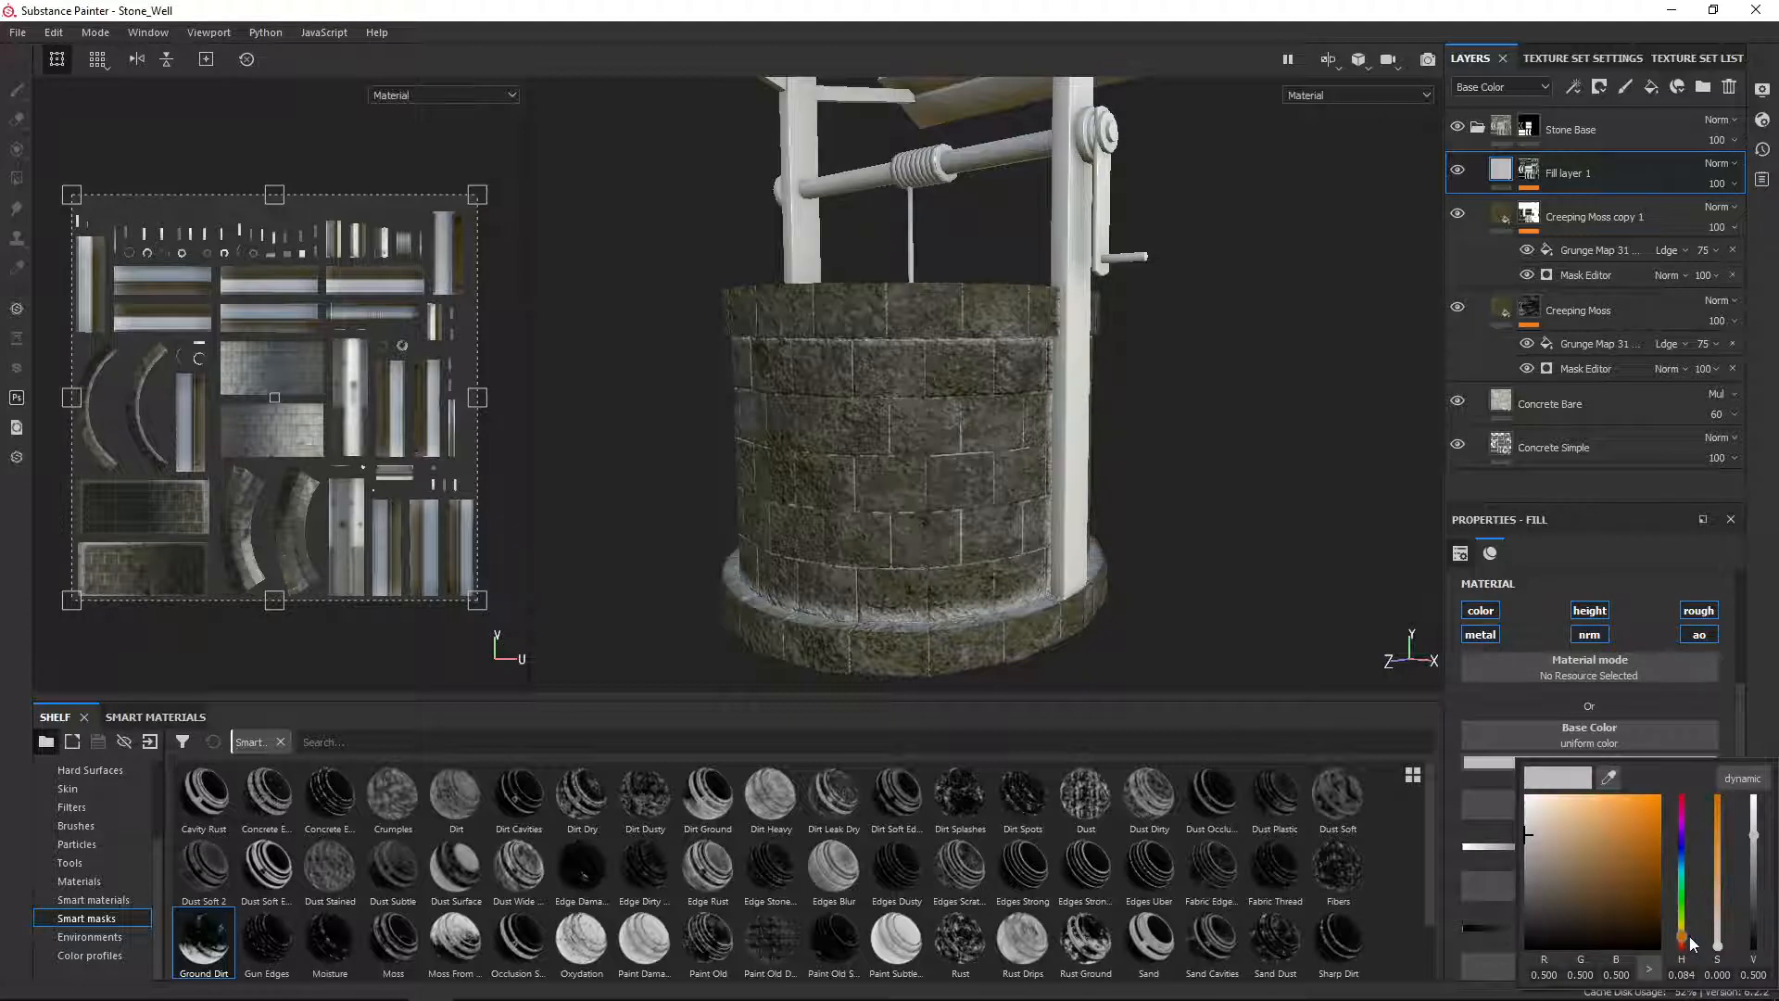
click(1653, 953)
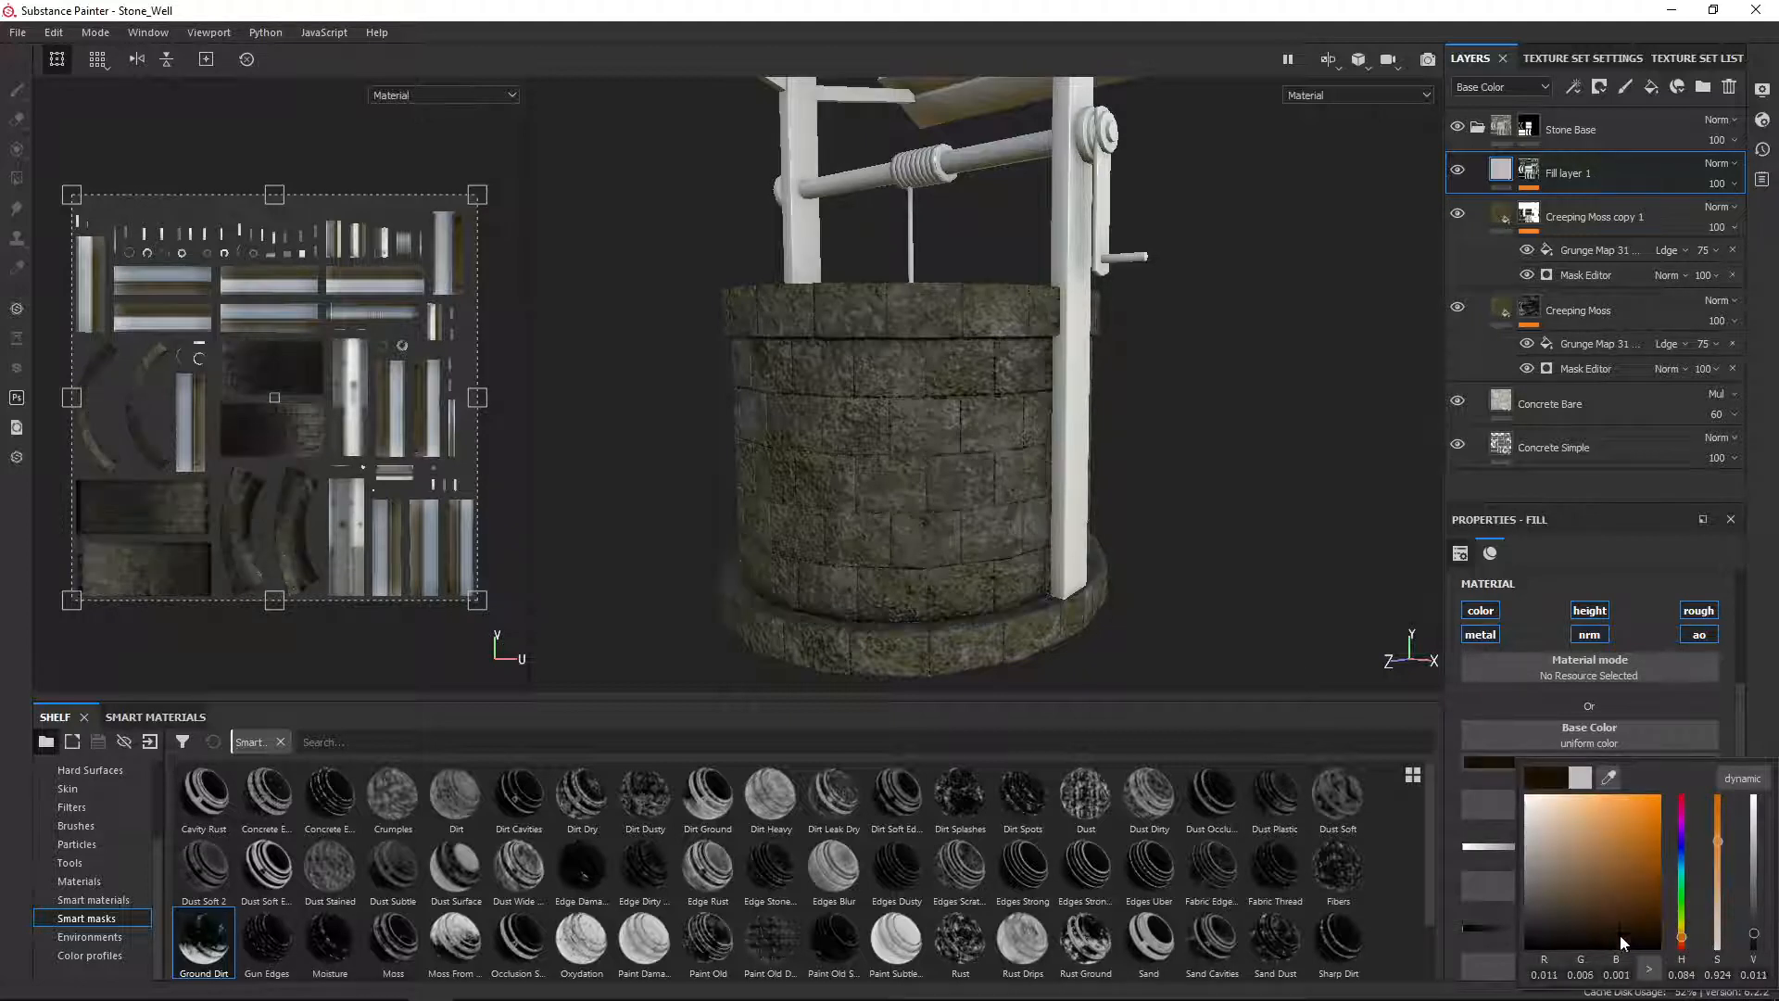
drag(1623, 939, 1627, 946)
alt+drag(891, 415, 939, 367)
alt+drag(1019, 465, 999, 581)
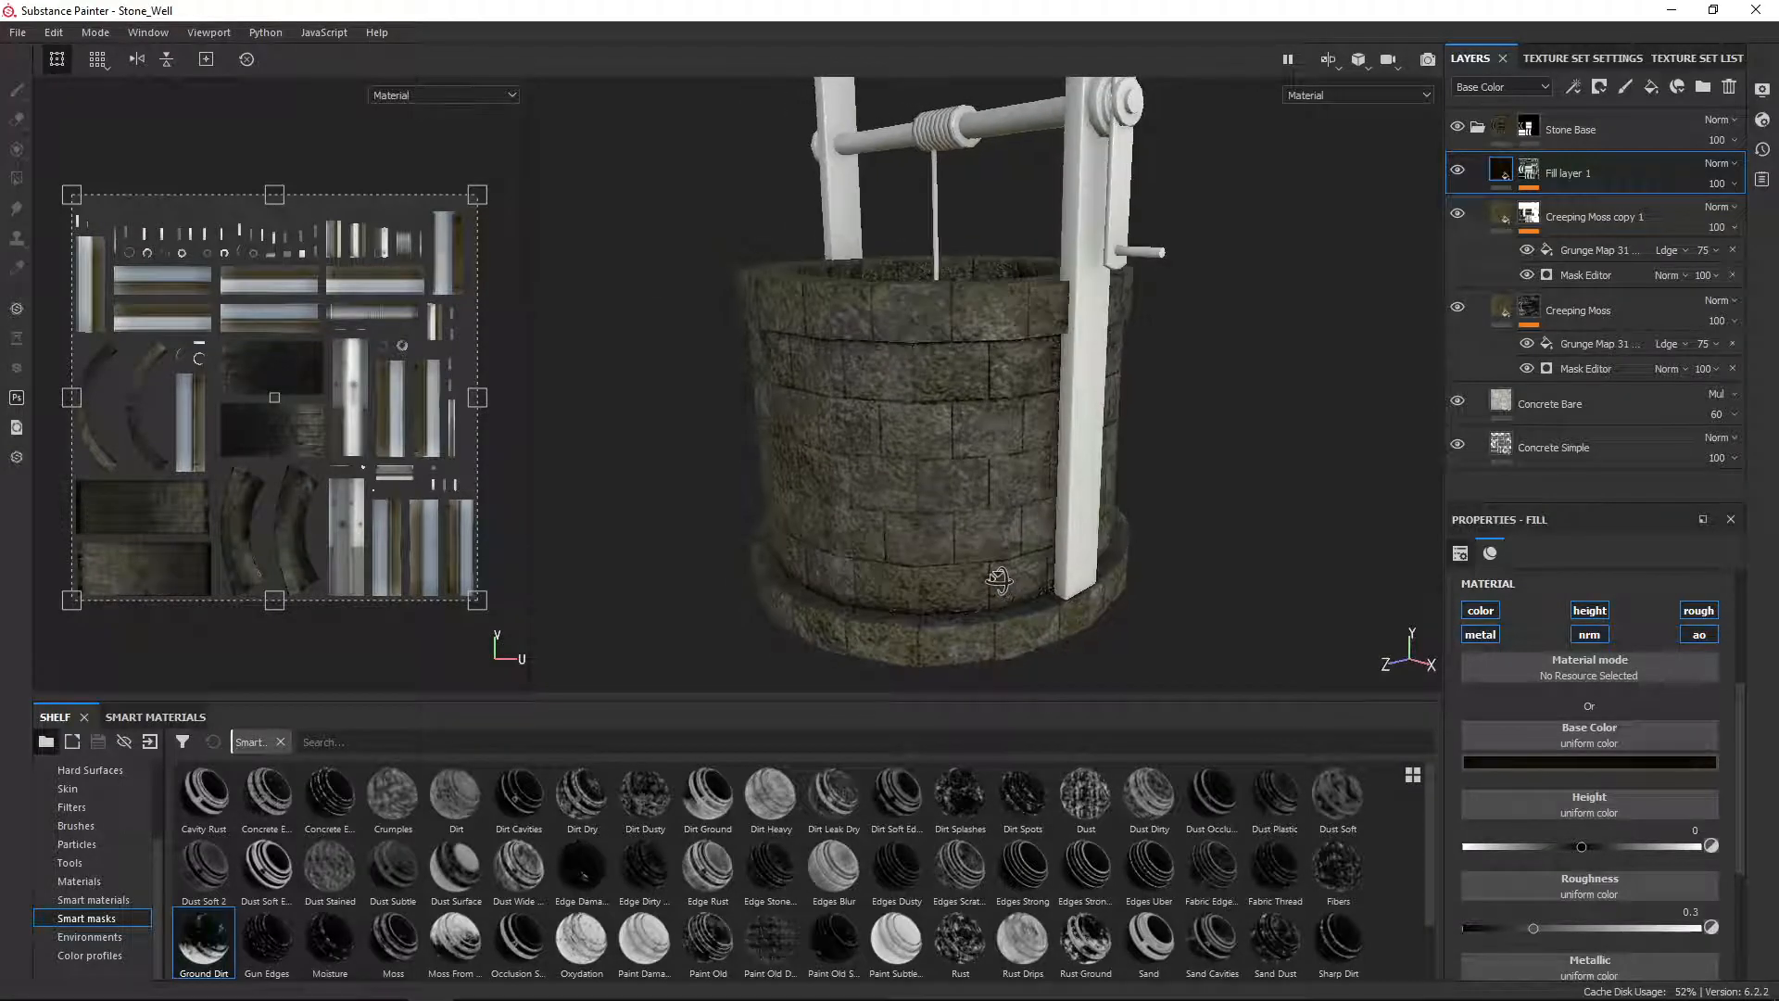
alt+middle_drag(1099, 448, 1131, 513)
alt+drag(1131, 513, 1005, 486)
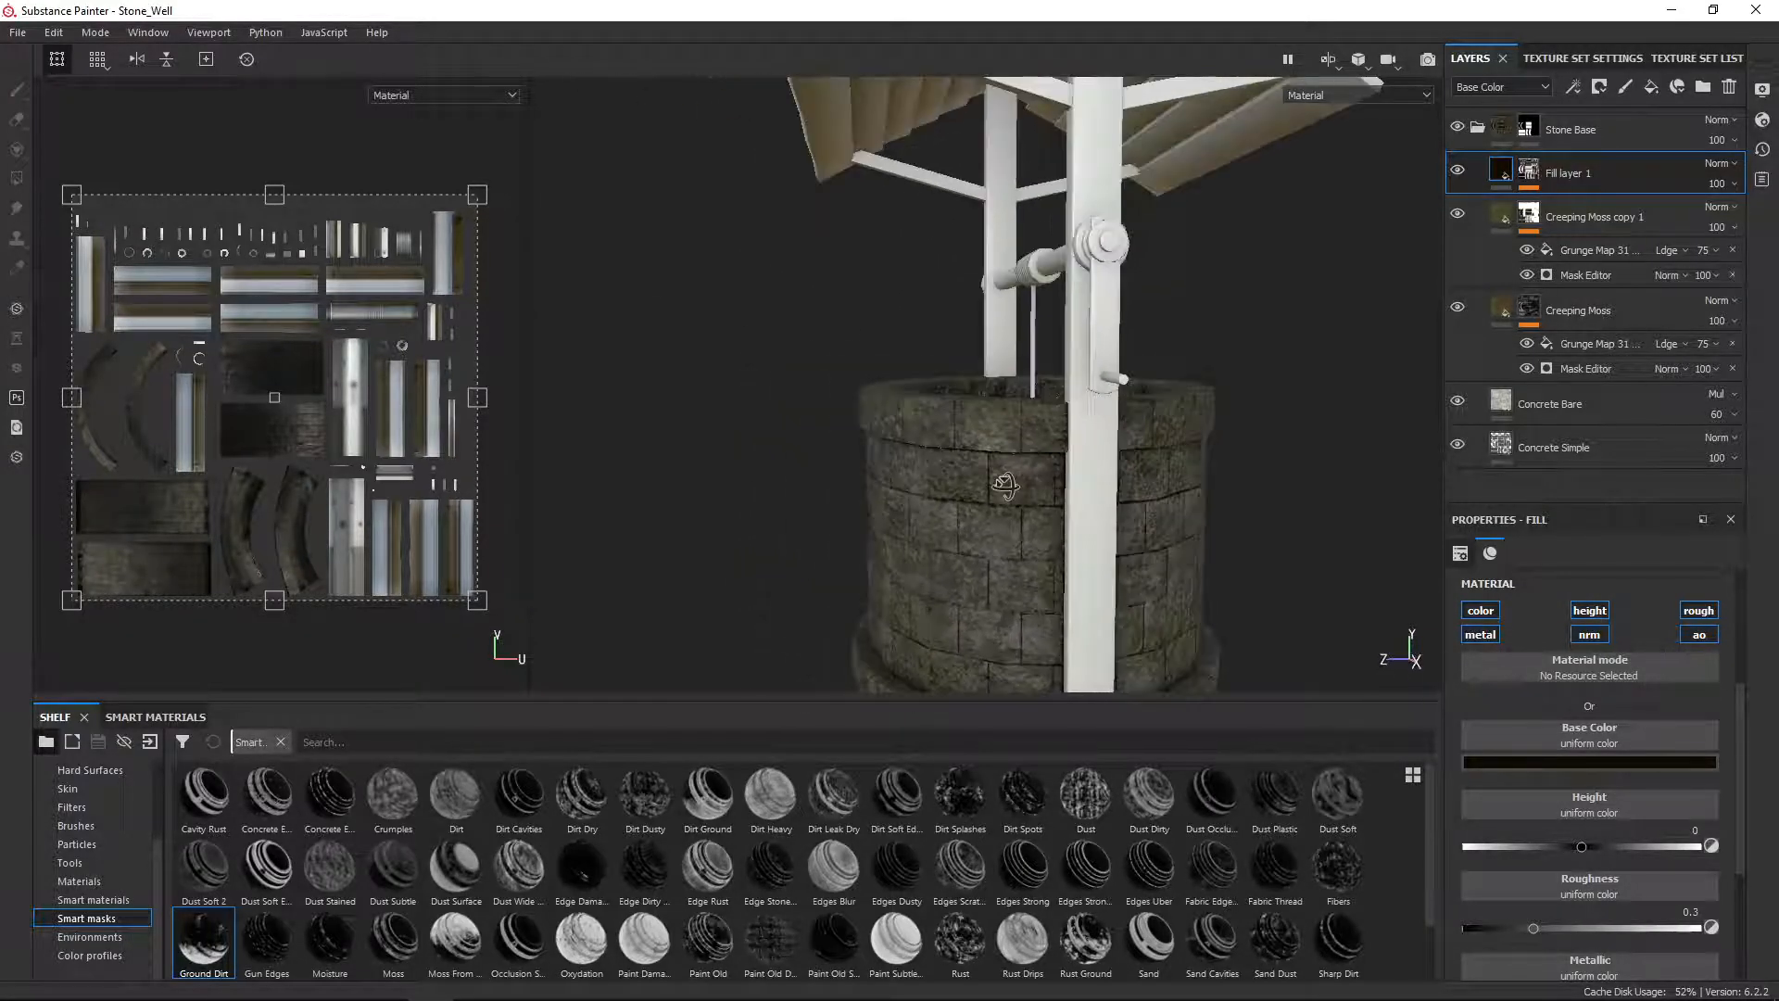
Step: Save the project and review the whole well with its finished stone base
click(17, 31)
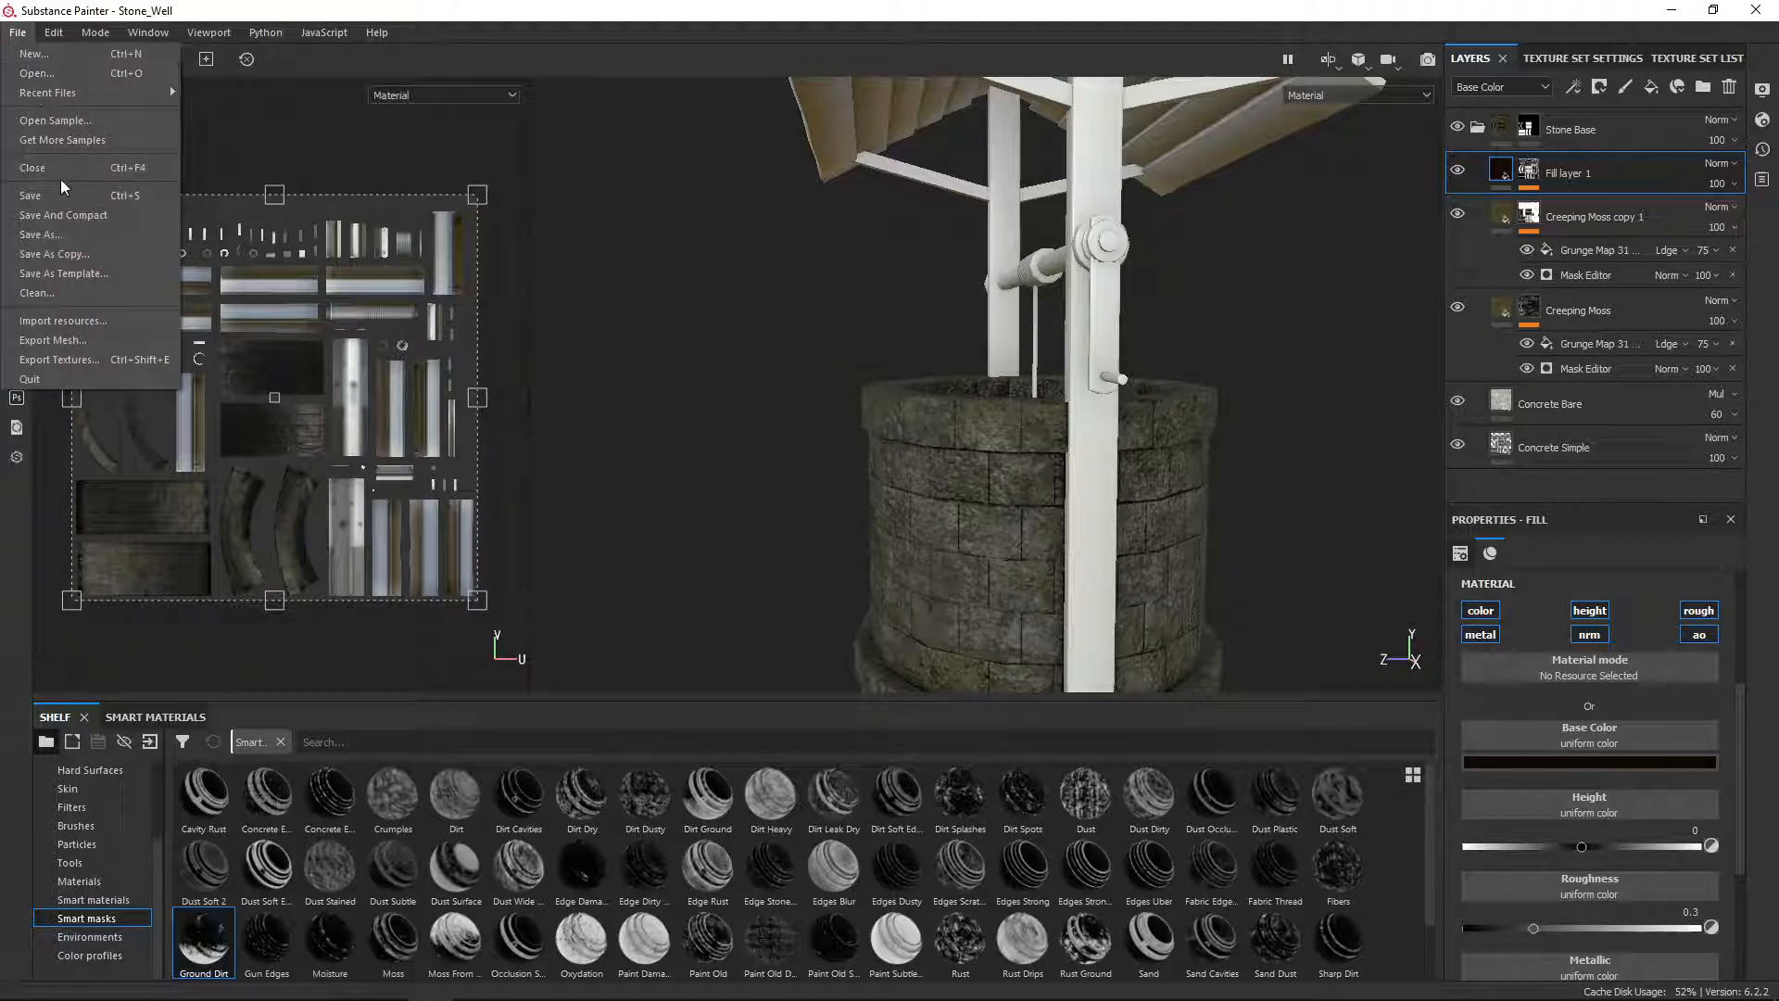
click(42, 194)
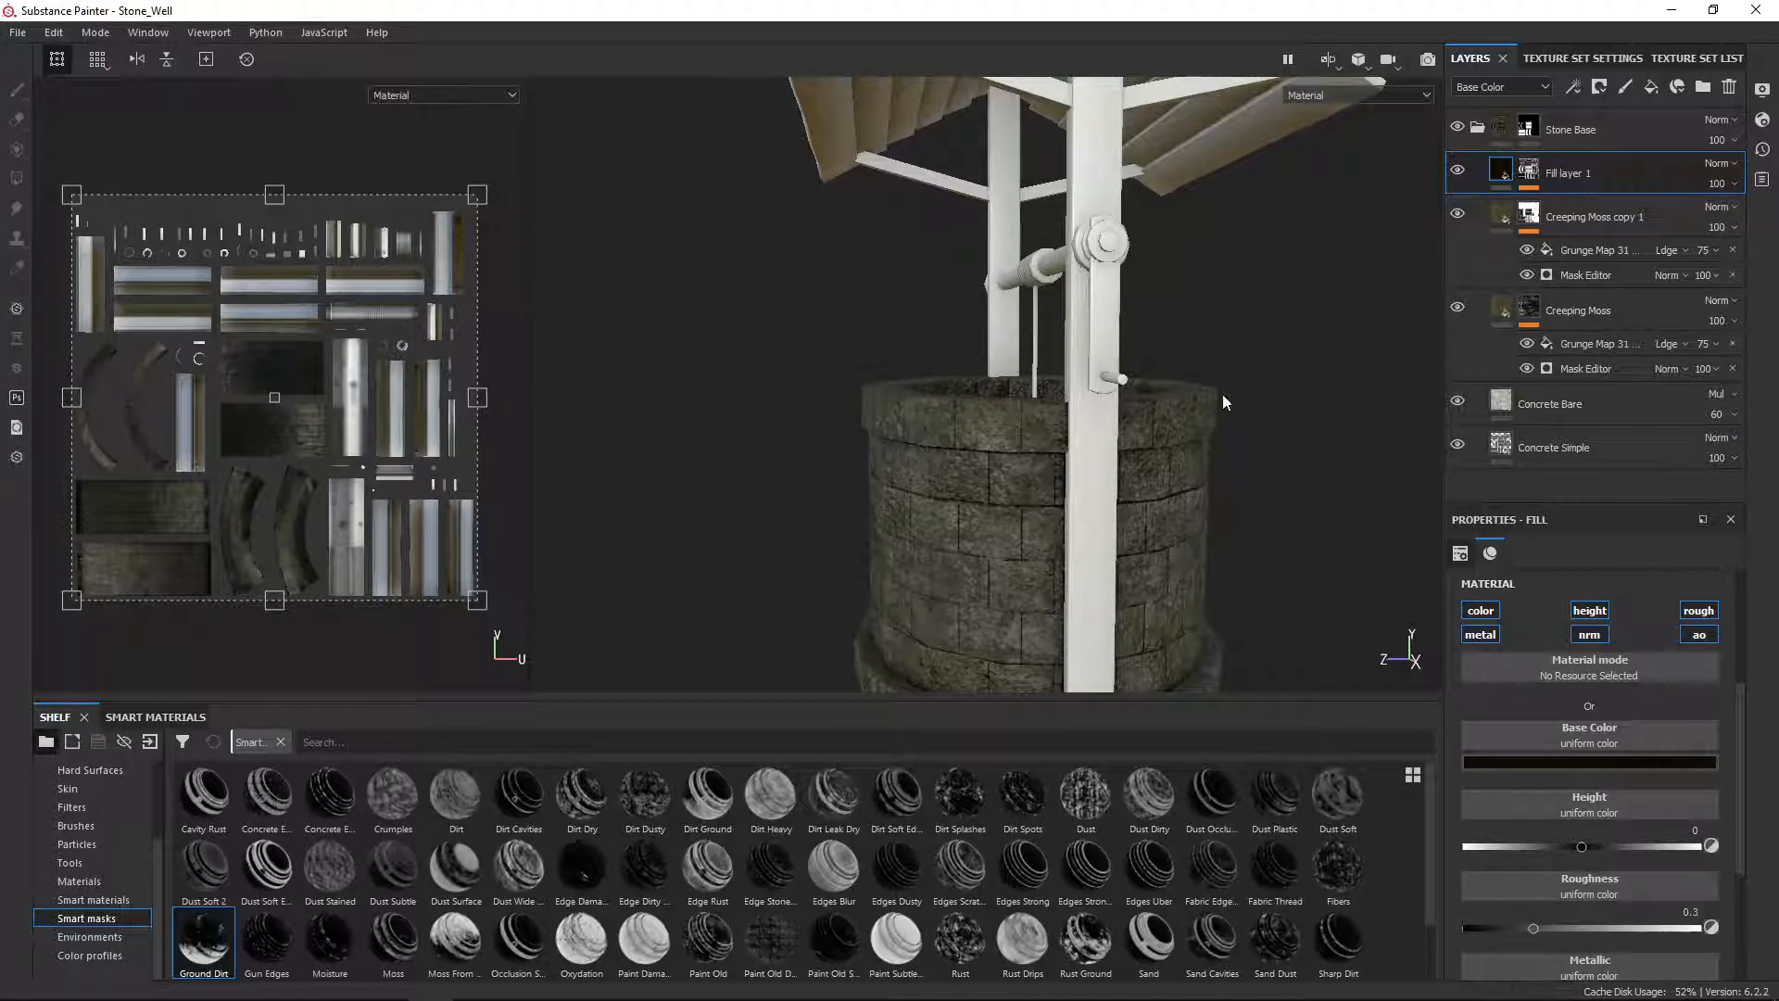
mouse_move(1188, 344)
alt+mouse_down()
mouse_move(1097, 397)
mouse_move(1173, 346)
alt+mouse_up()
scroll(1167, 369, up, 3)
scroll(1168, 365, down, 3)
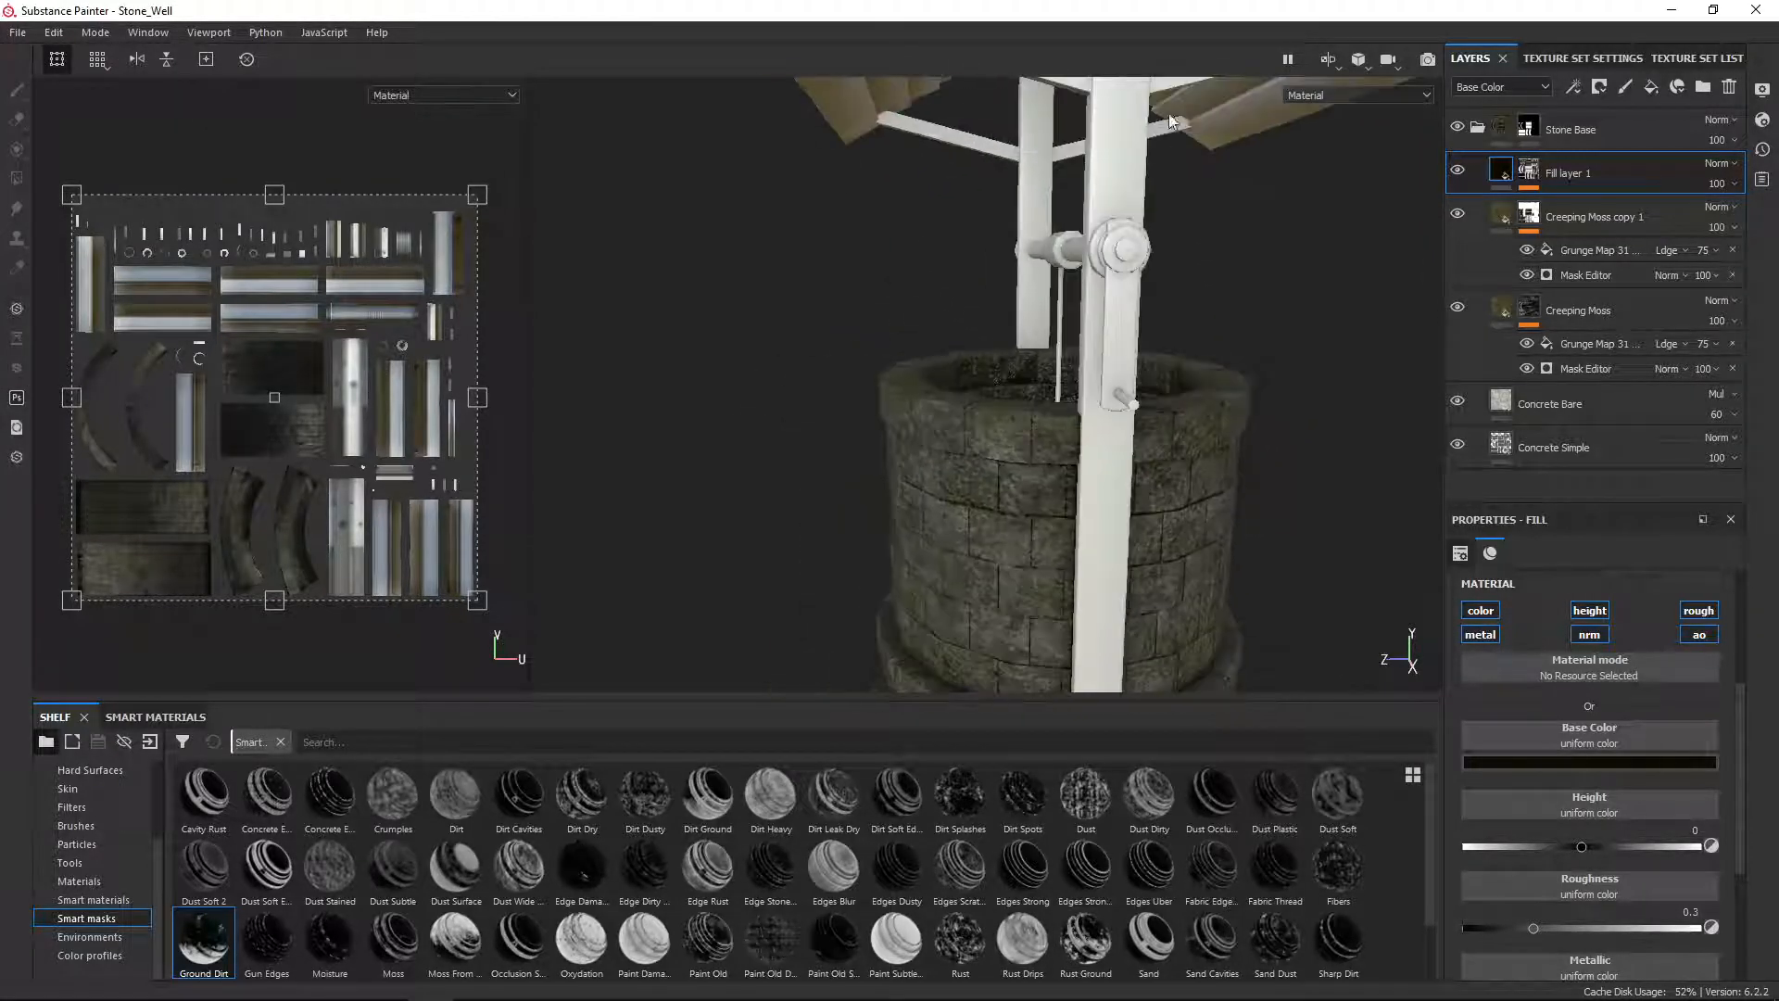
scroll(1176, 185, down, 5)
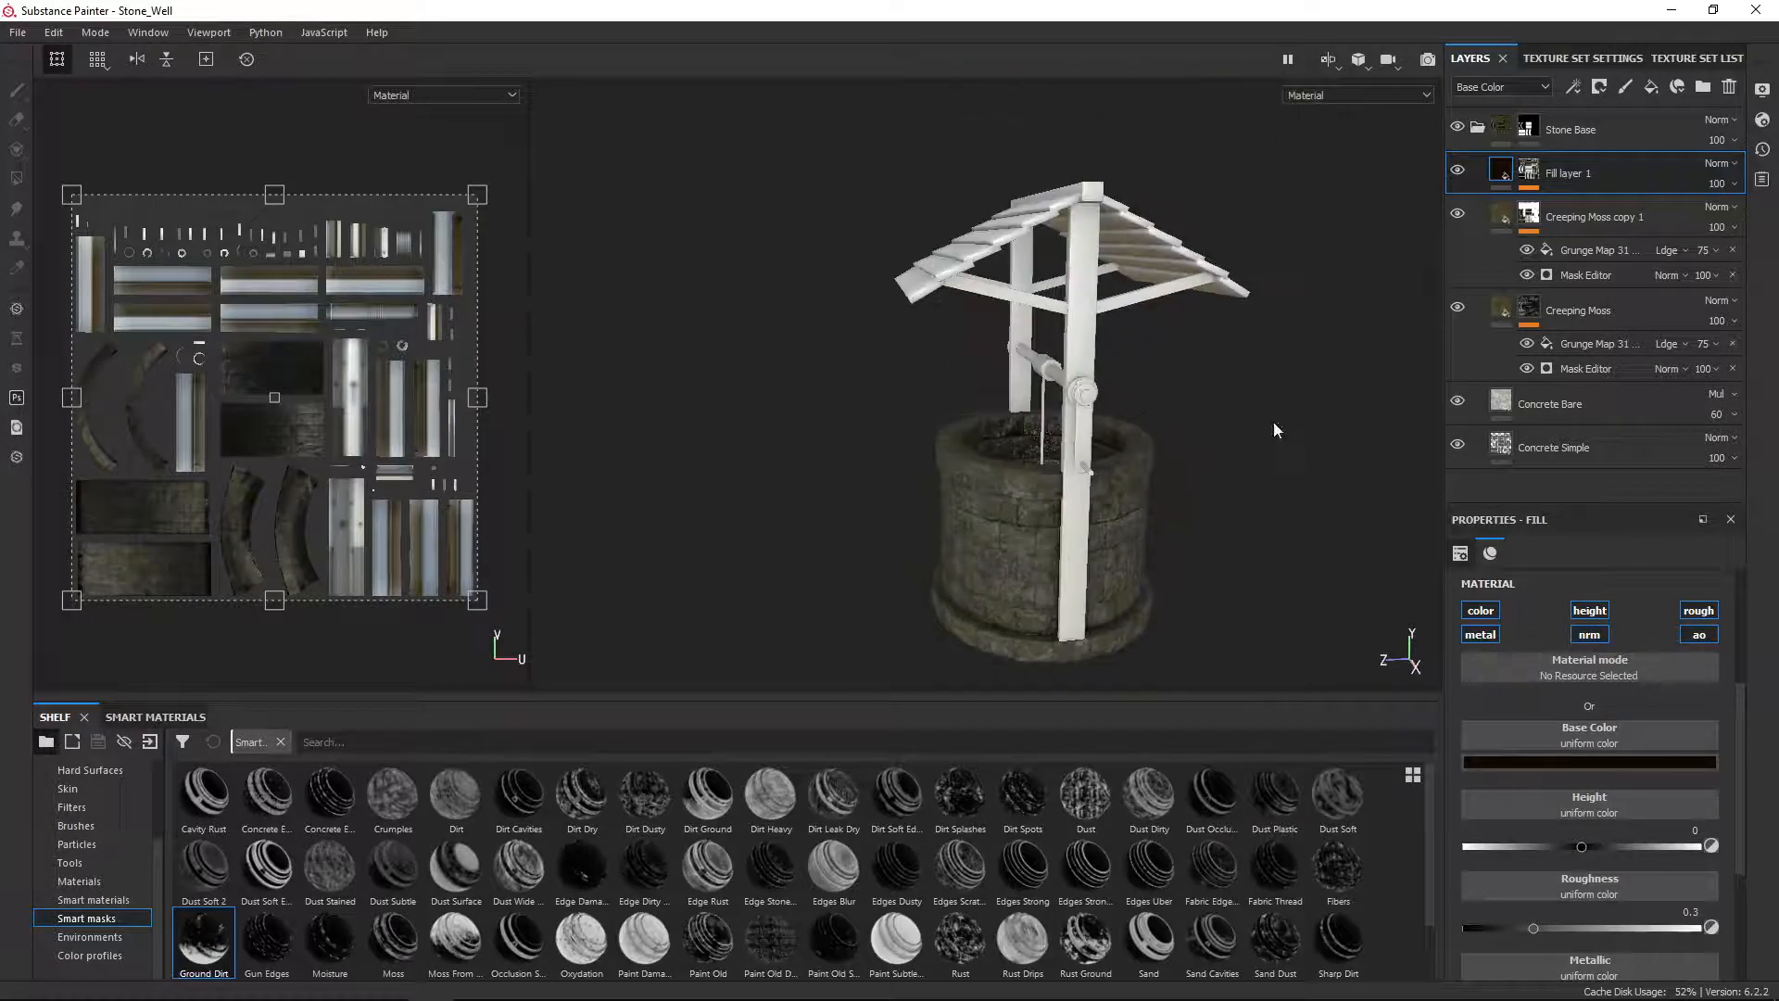
alt+drag(1274, 422, 1223, 505)
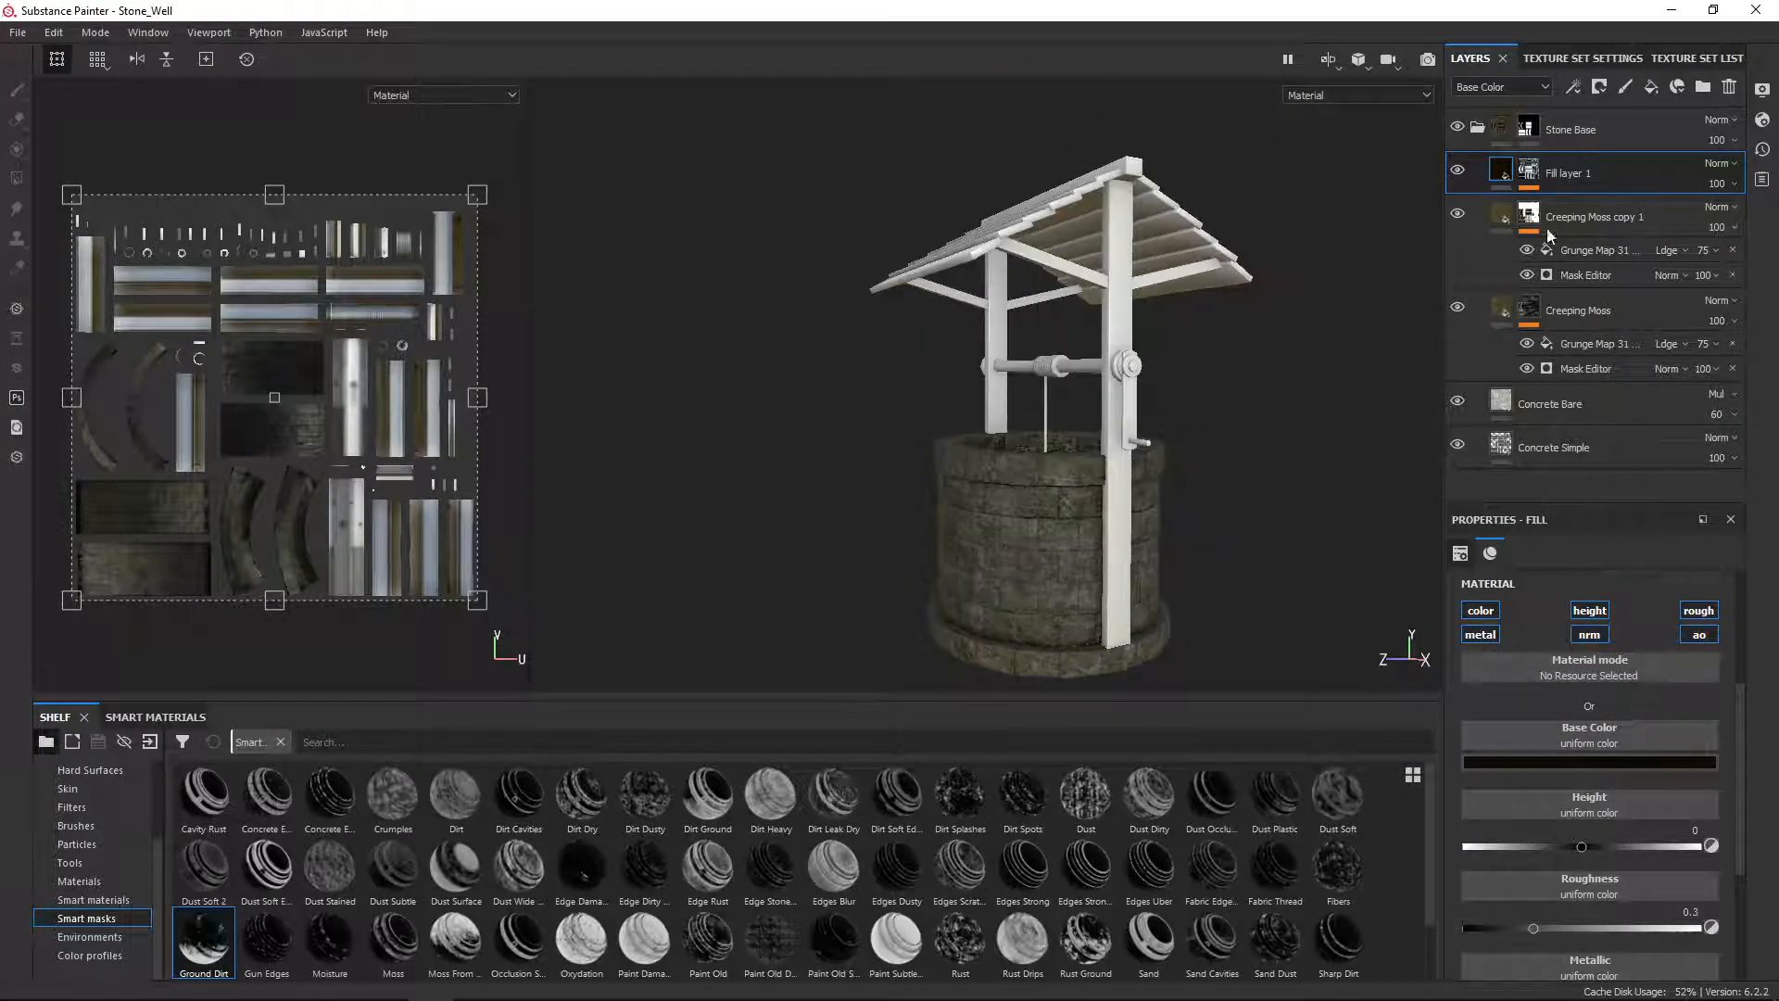
Step: Create a new folder above the Stone Base folder, outside it, and collapse Stone Base
click(1473, 126)
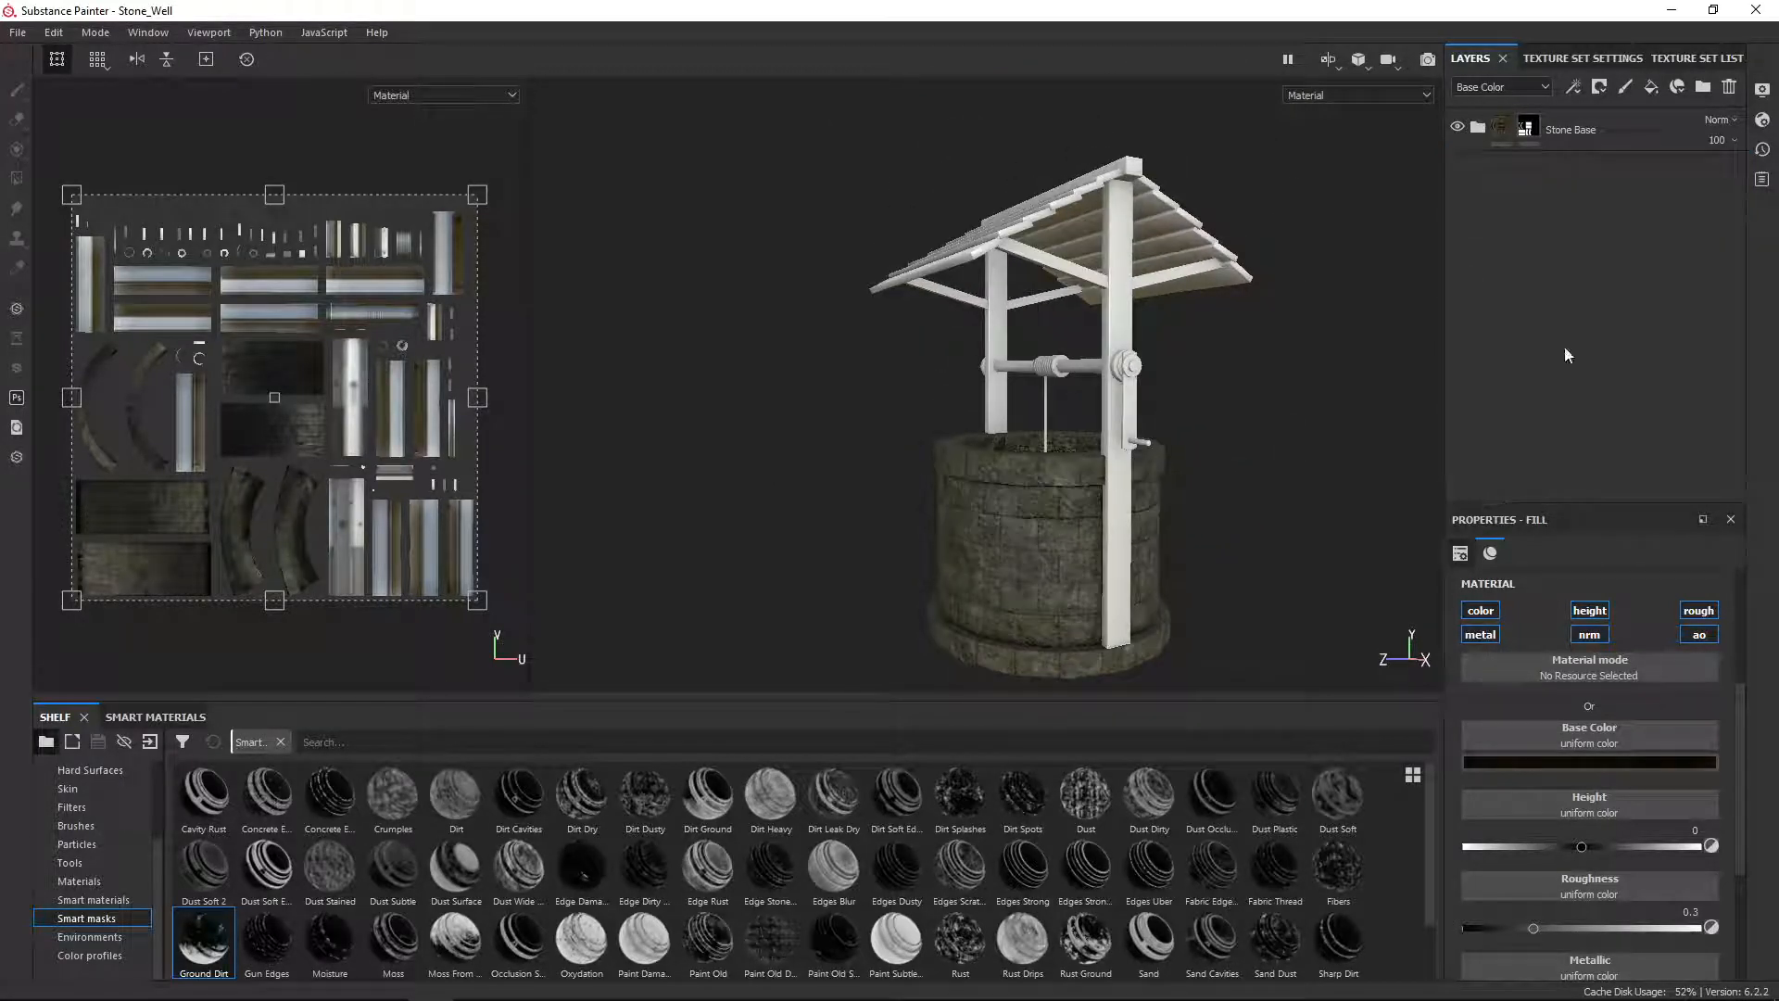
click(1702, 87)
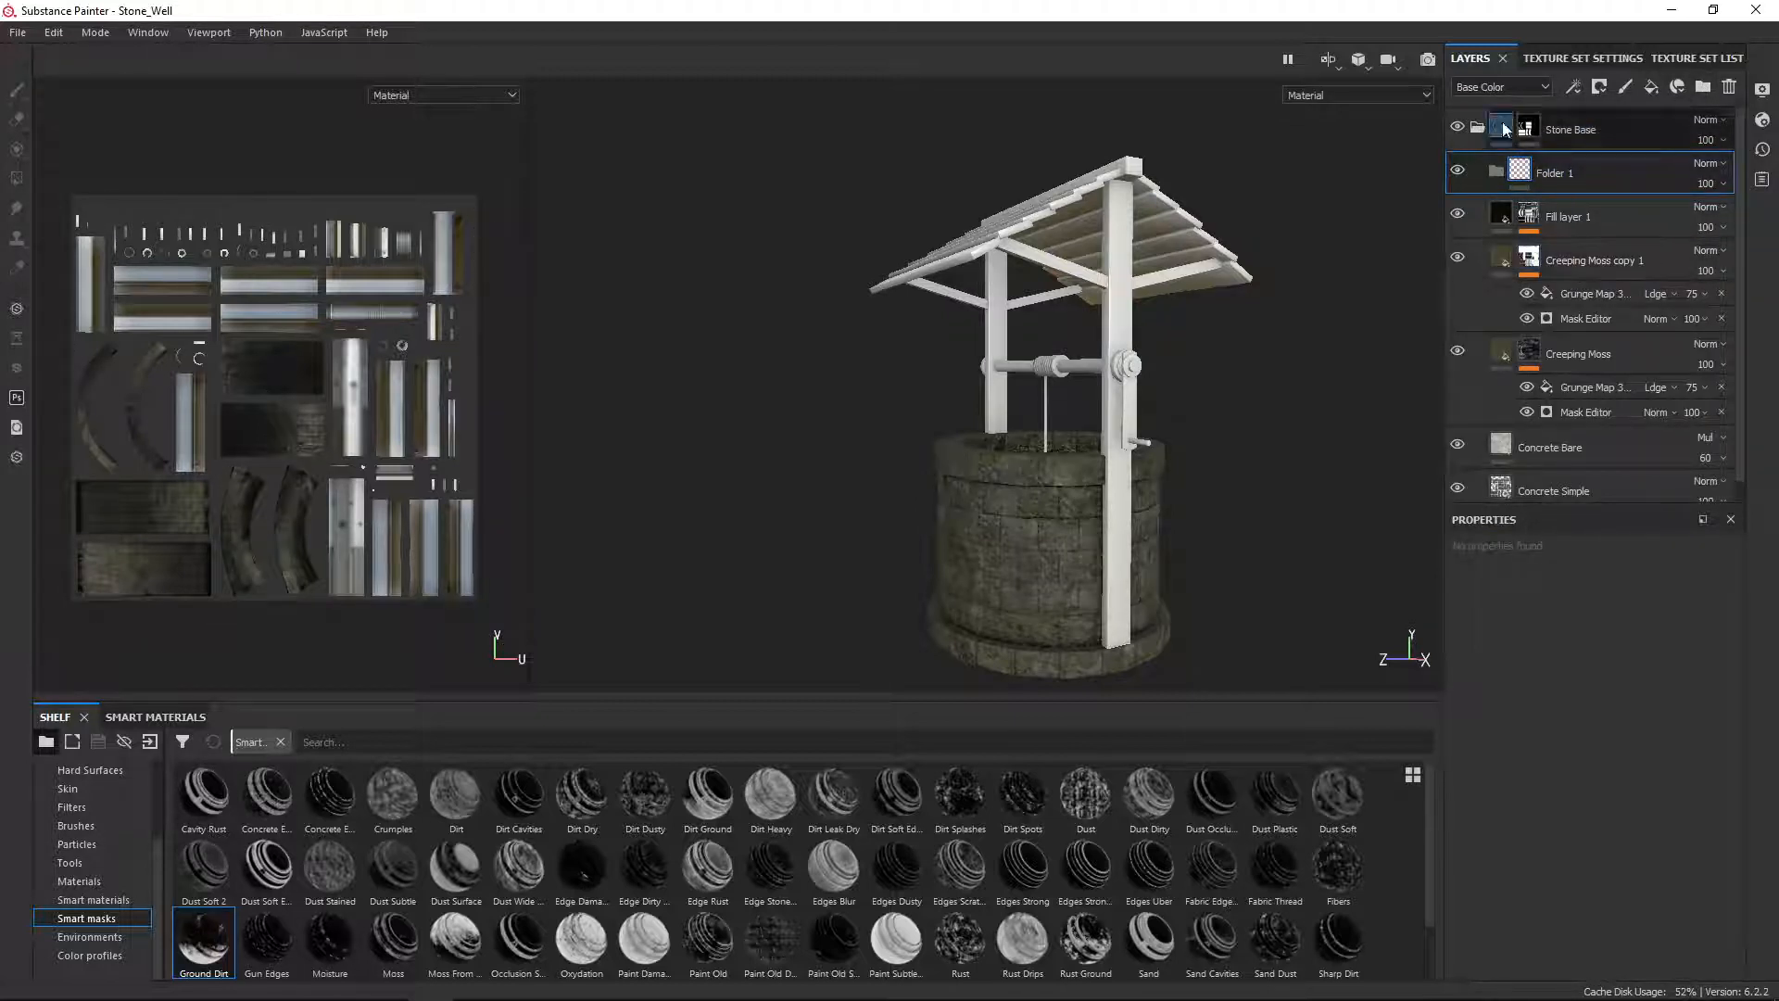
drag(1543, 167, 1545, 113)
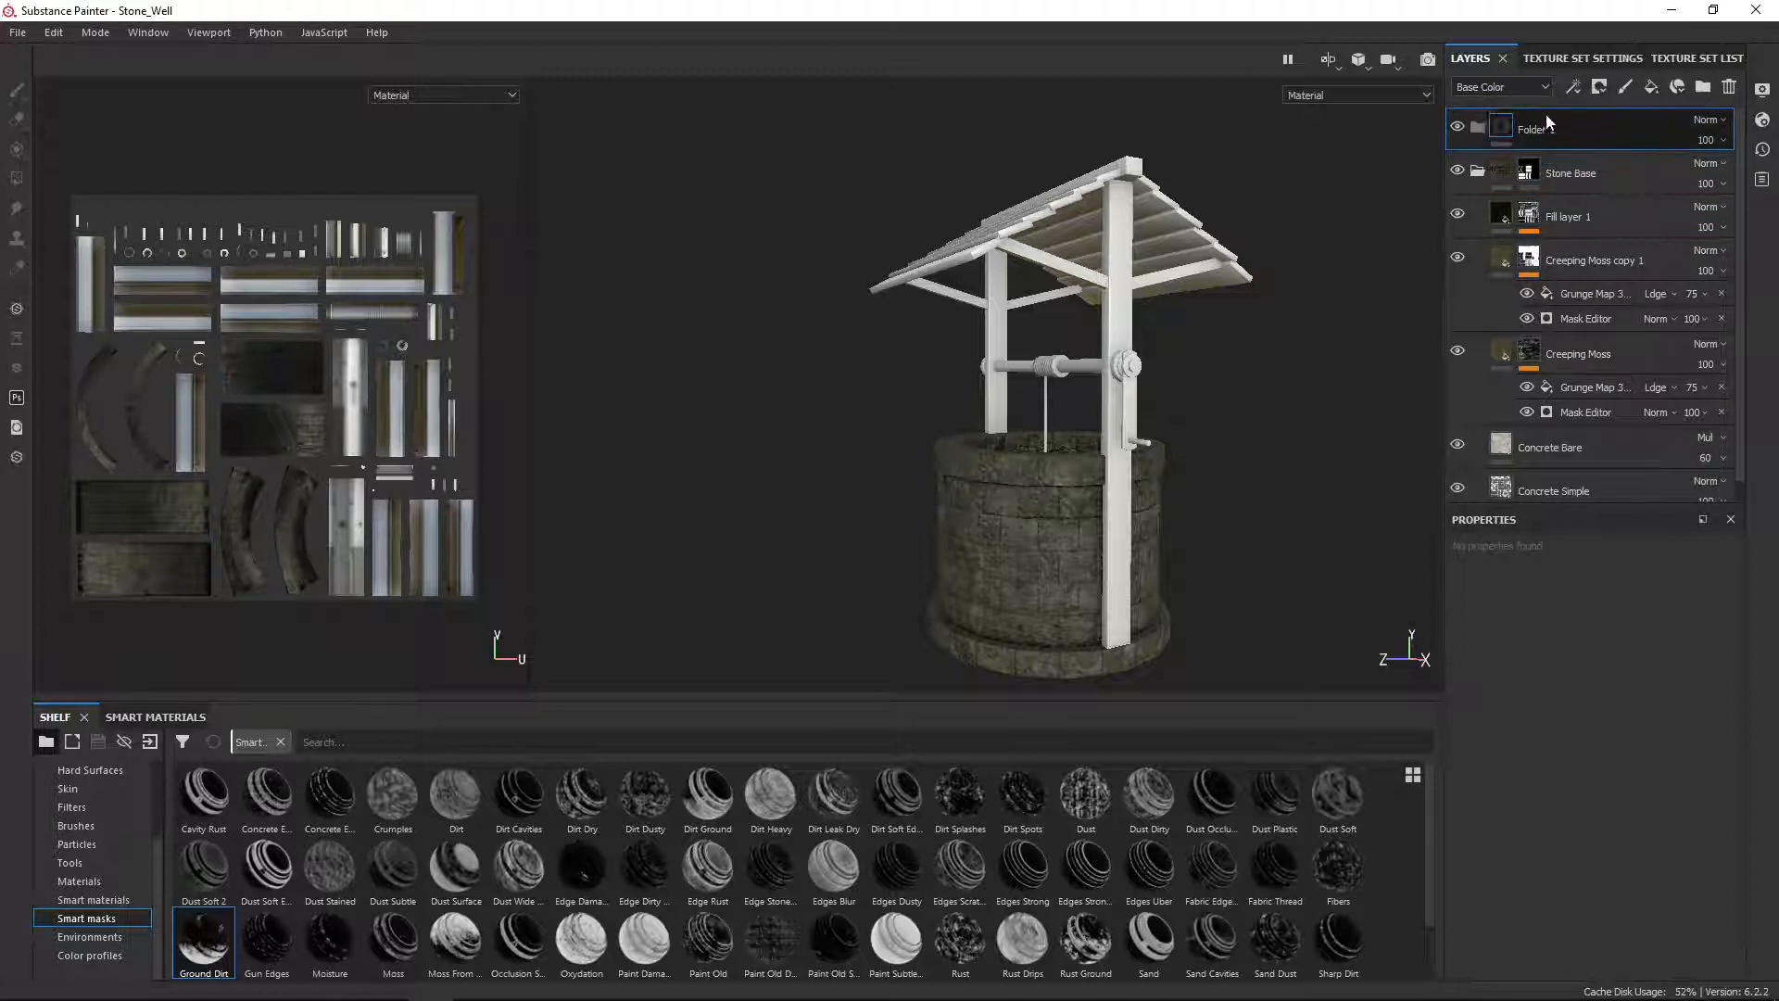
click(1477, 170)
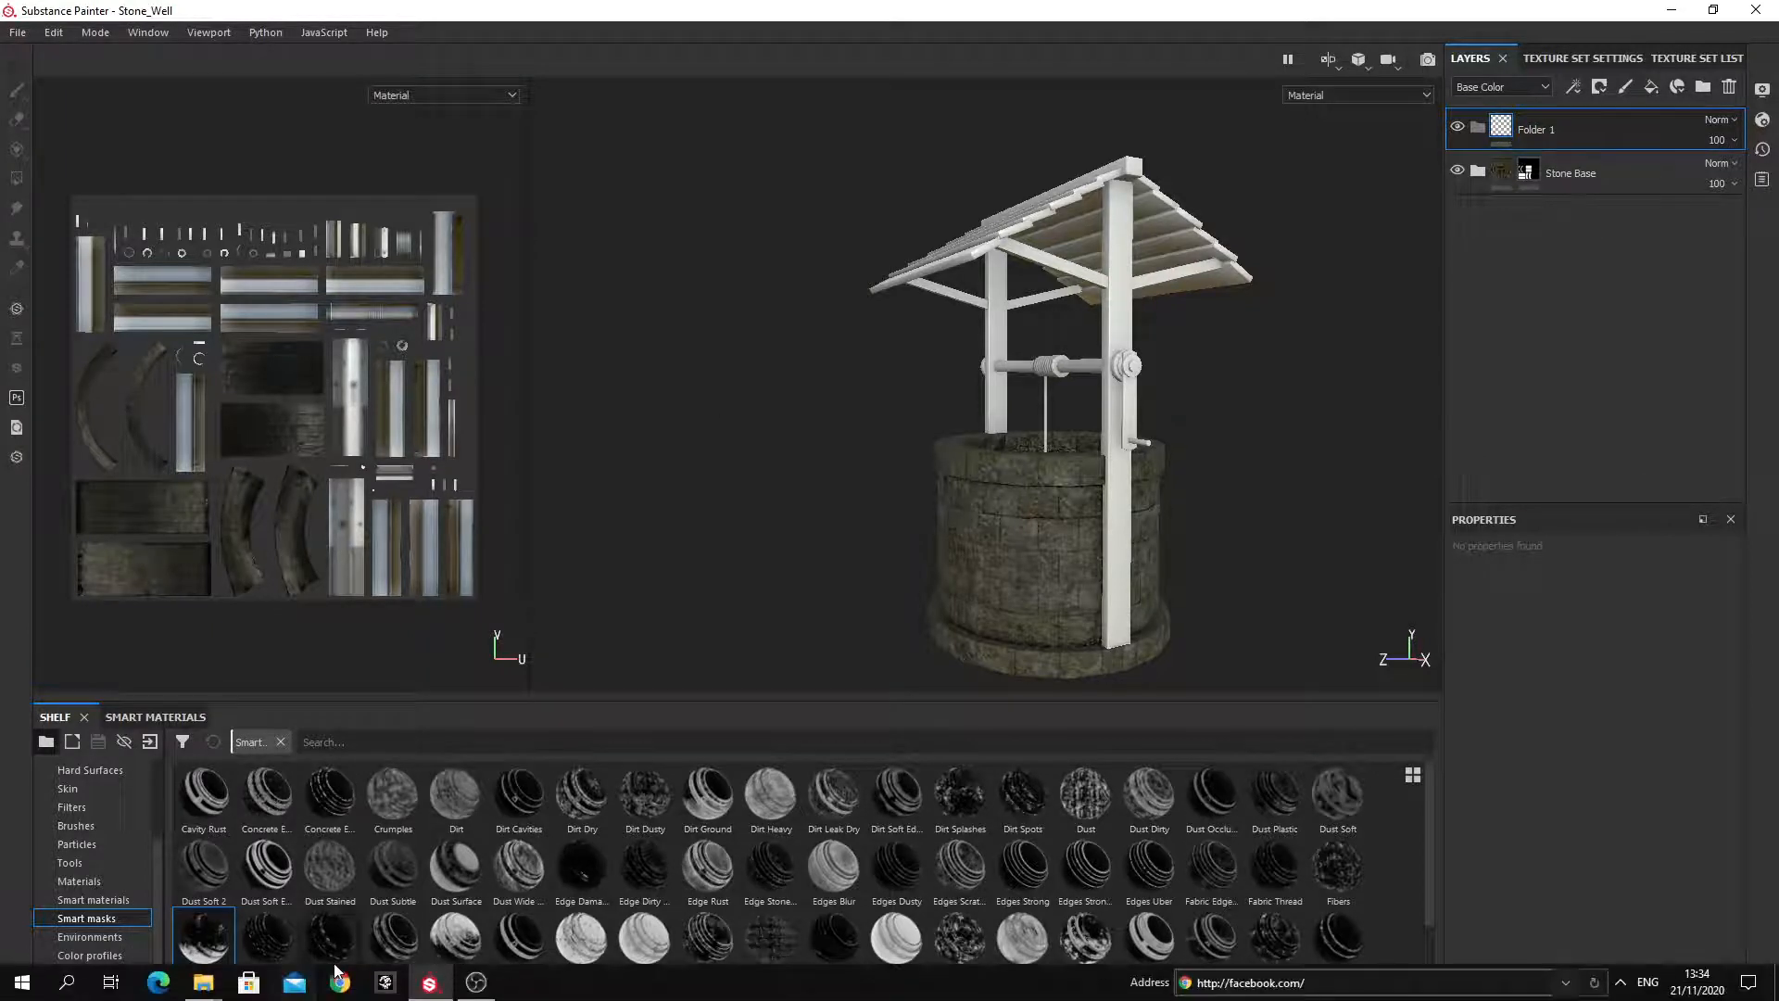
Step: Switch to File Explorer, find OldKnottyWood.sbsar in the Materials > Wood > Bare folder, and bring it into Substance Painter's shelf for import
mouse_move(219, 990)
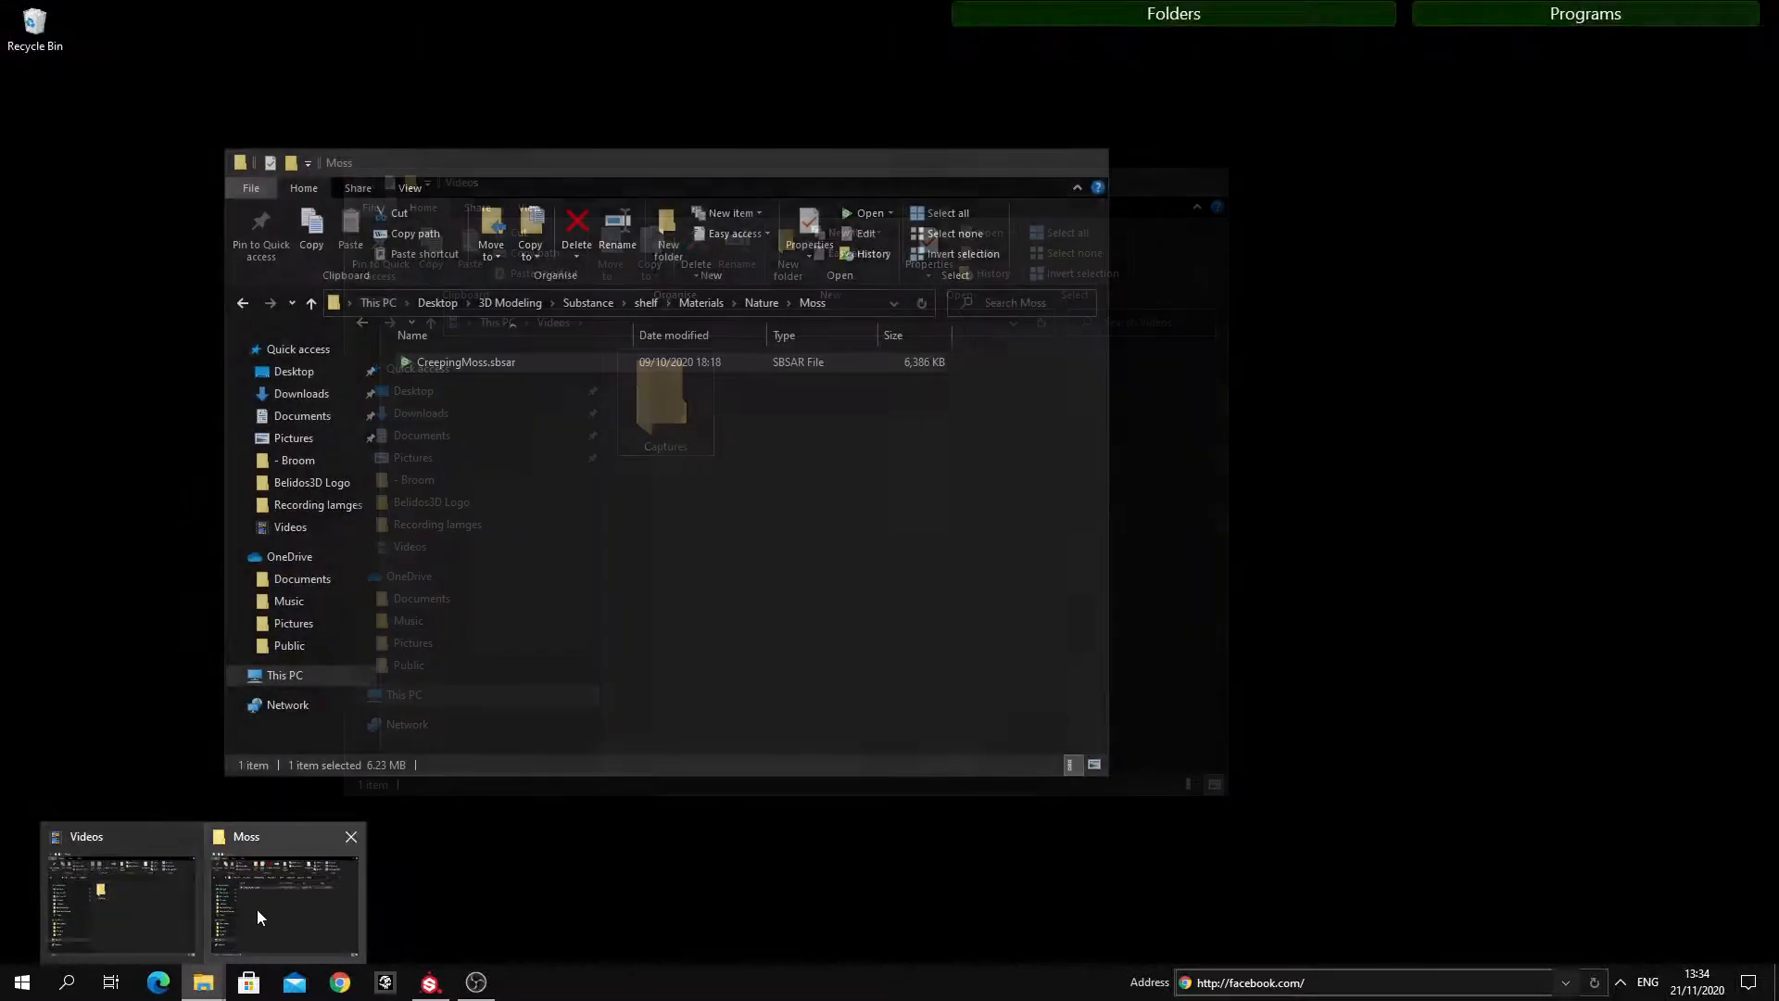
click(258, 909)
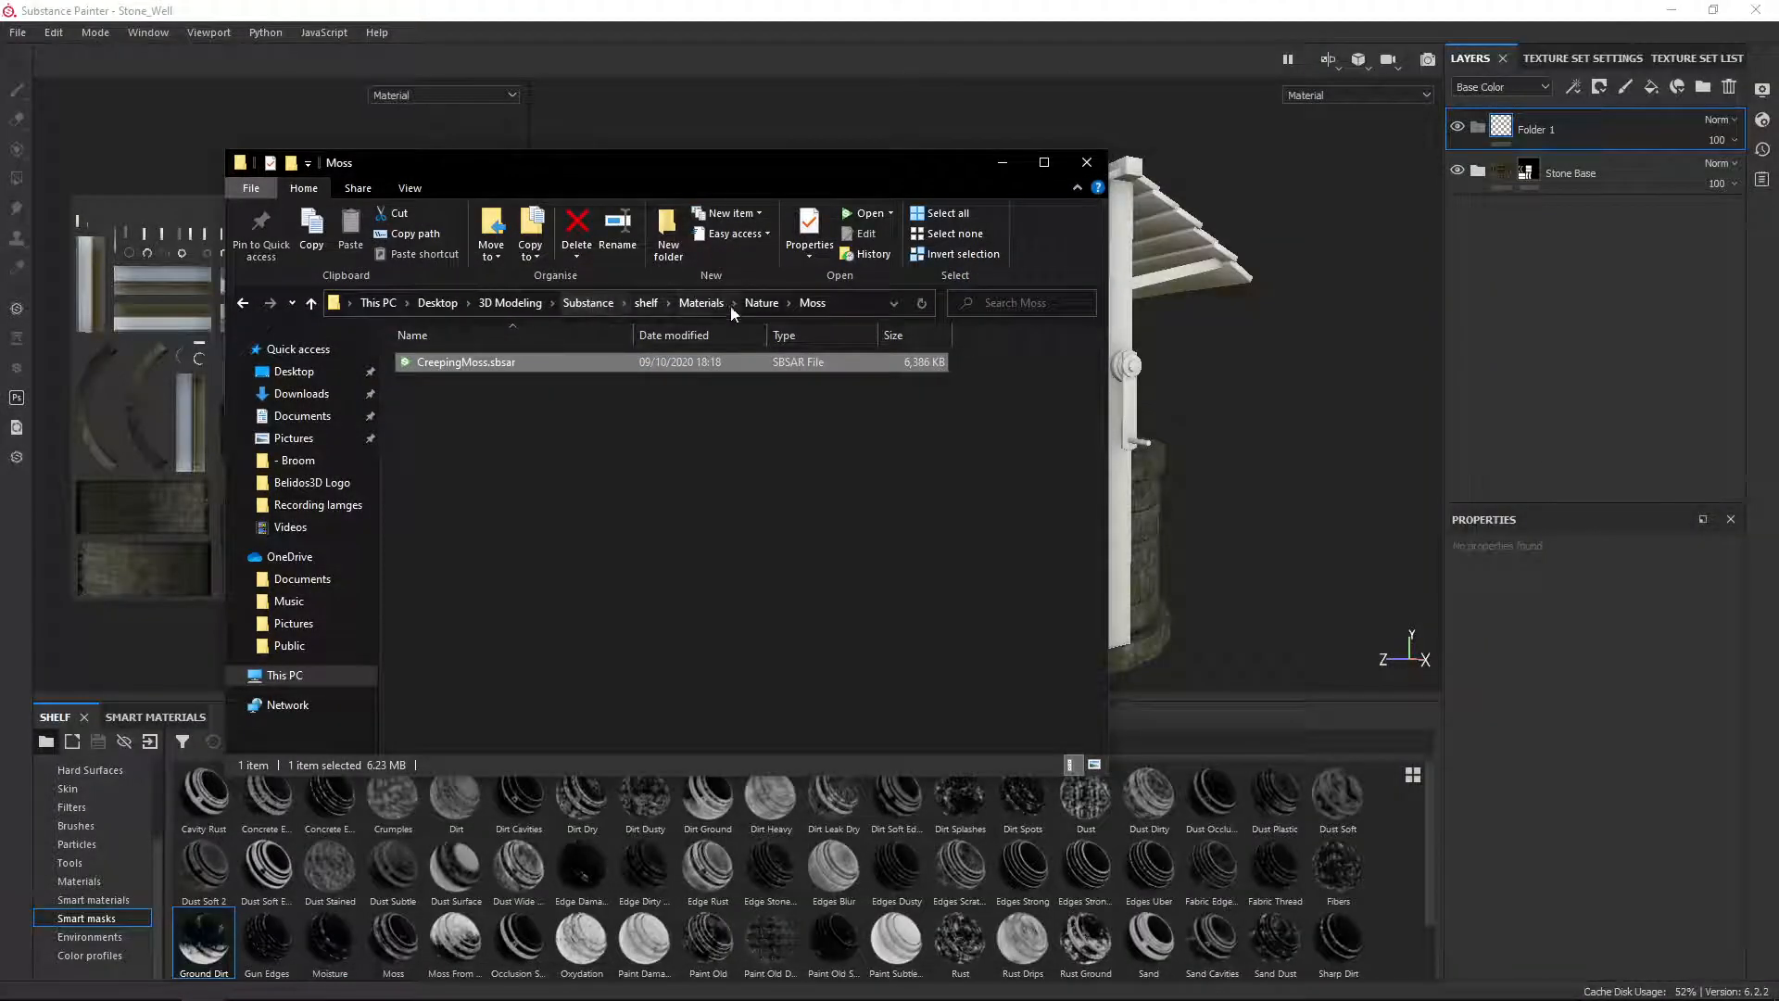
click(704, 303)
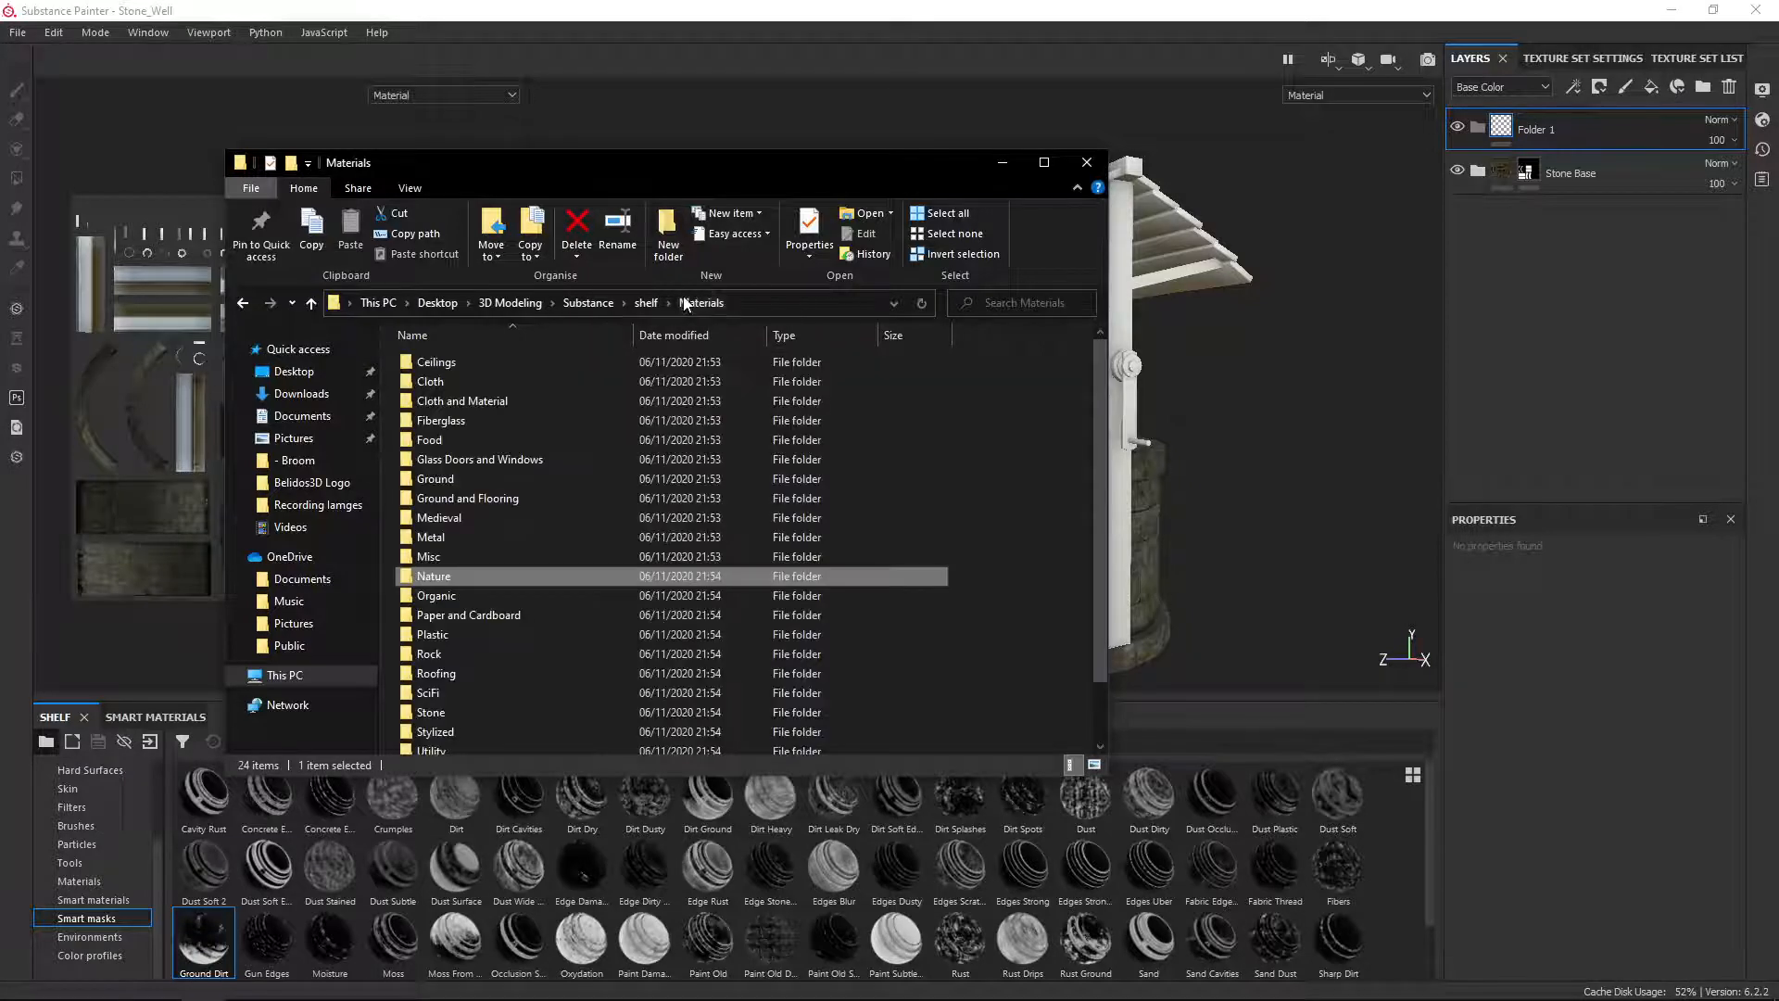
scroll(508, 556, down, 1)
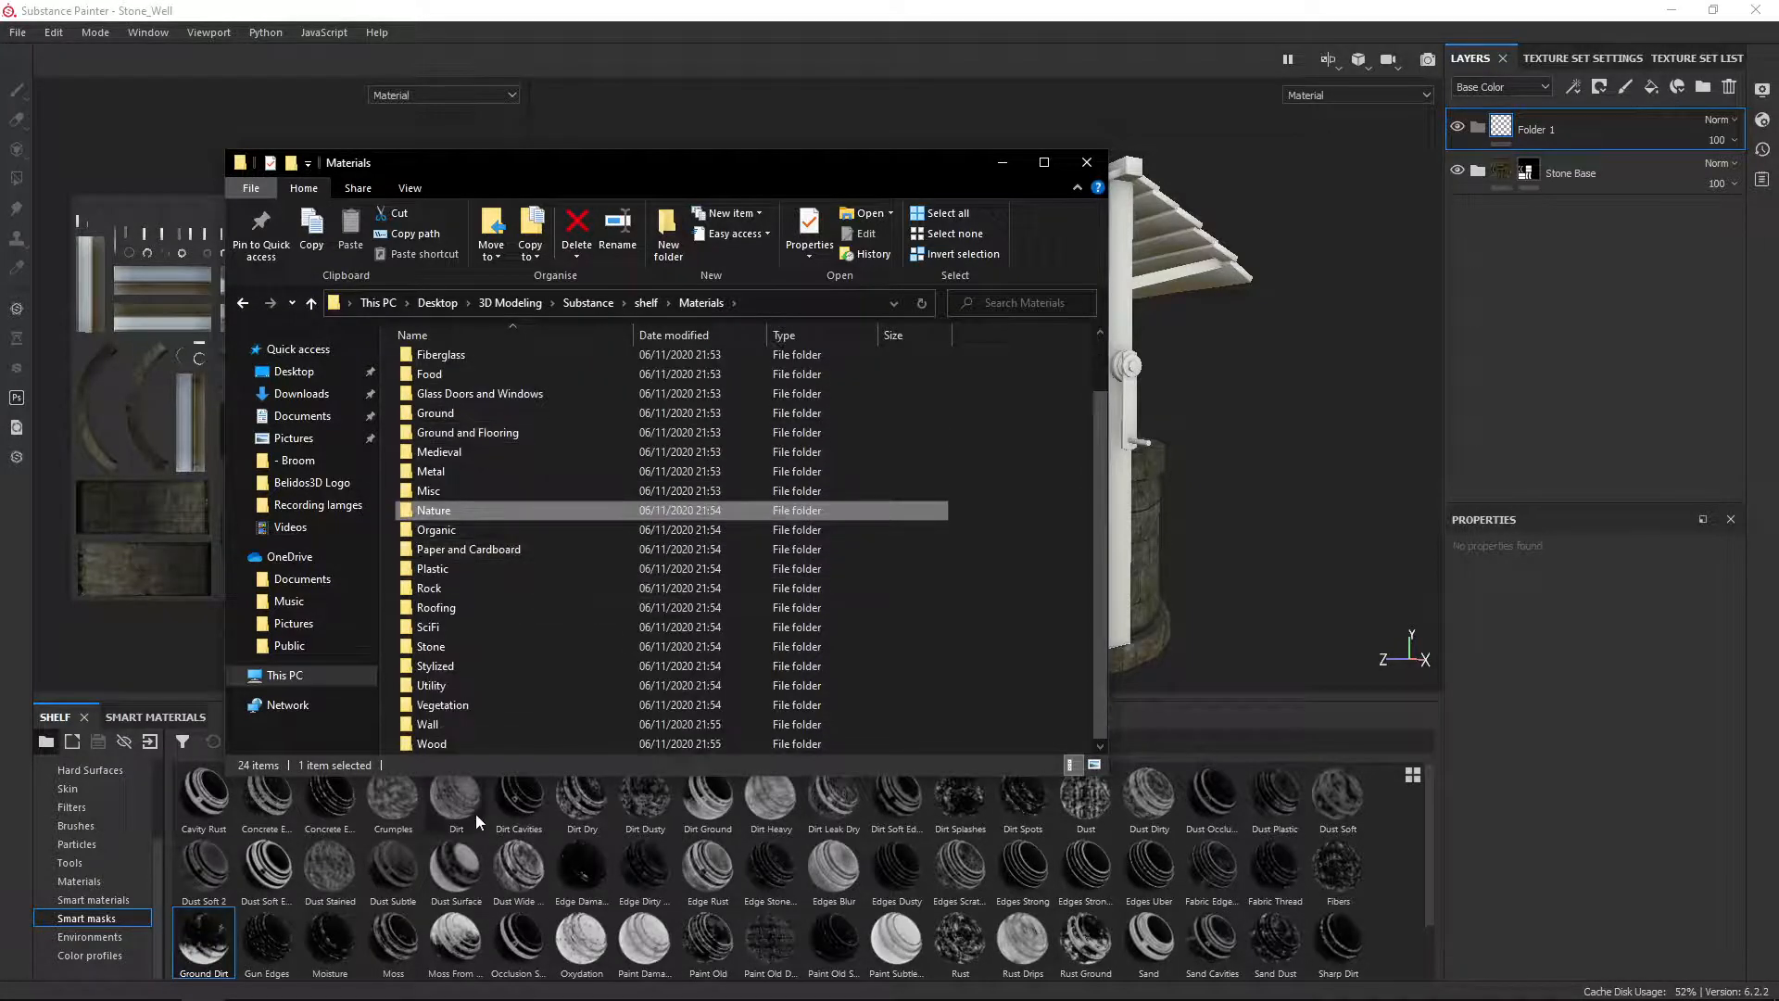
double_click(439, 748)
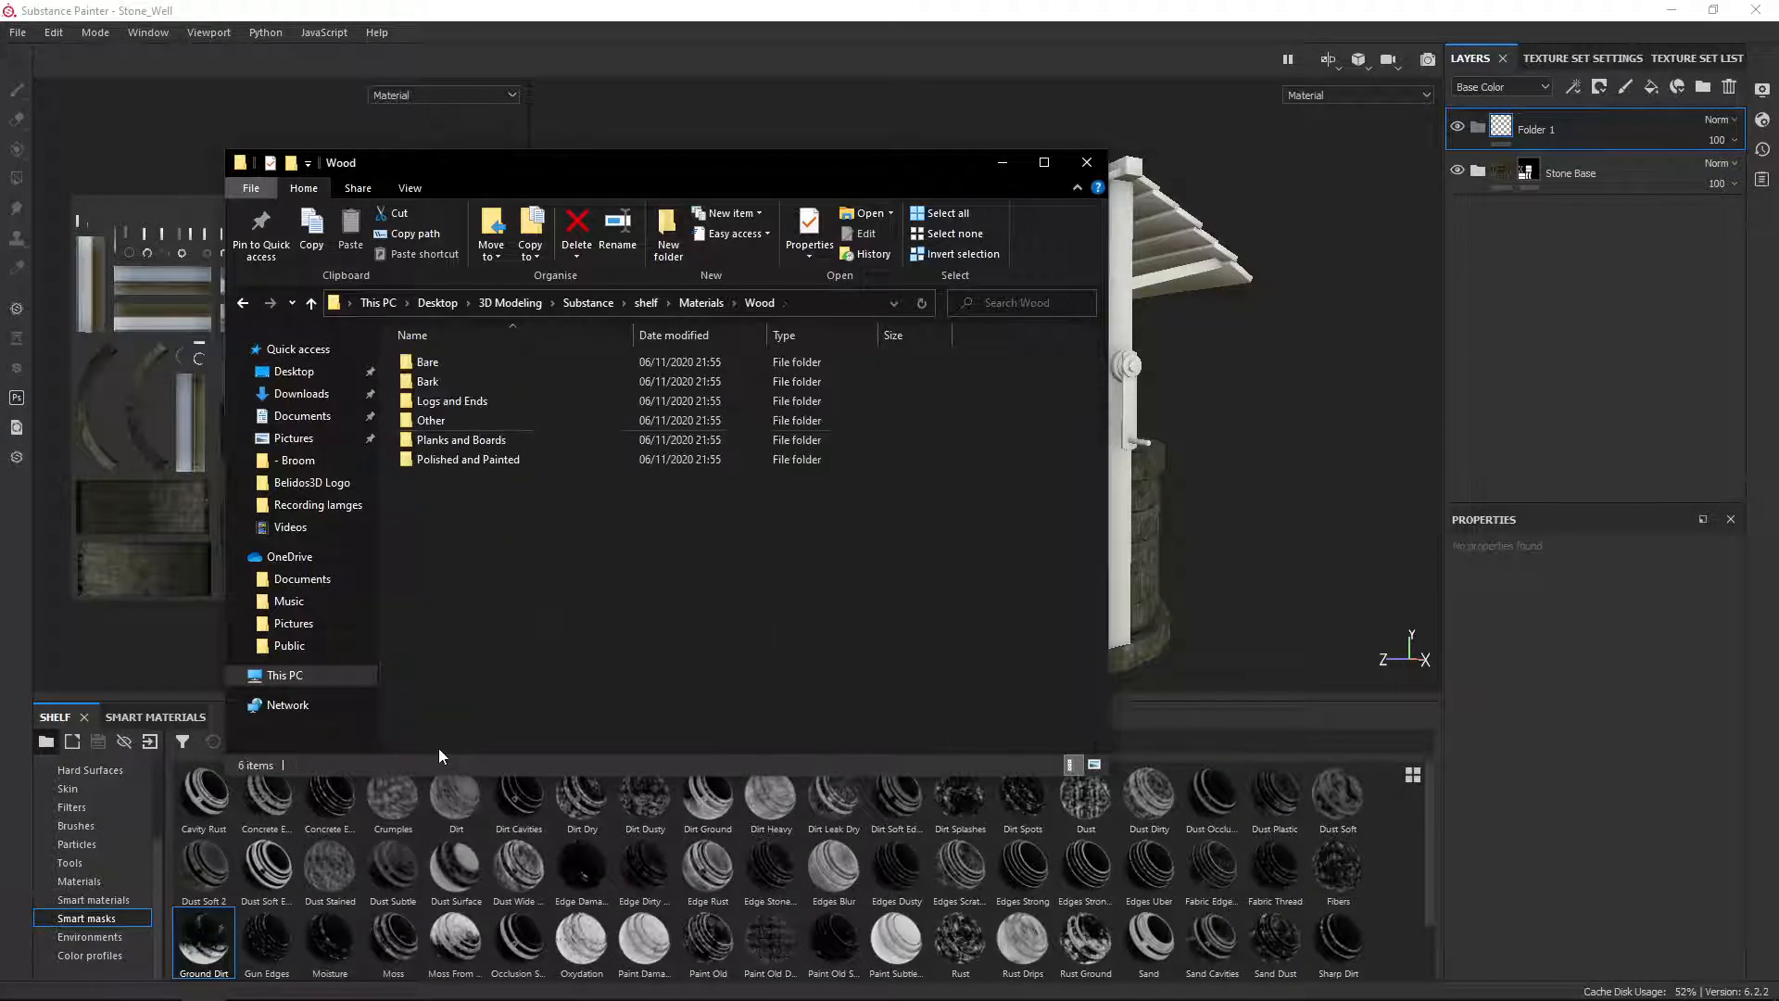
double_click(478, 366)
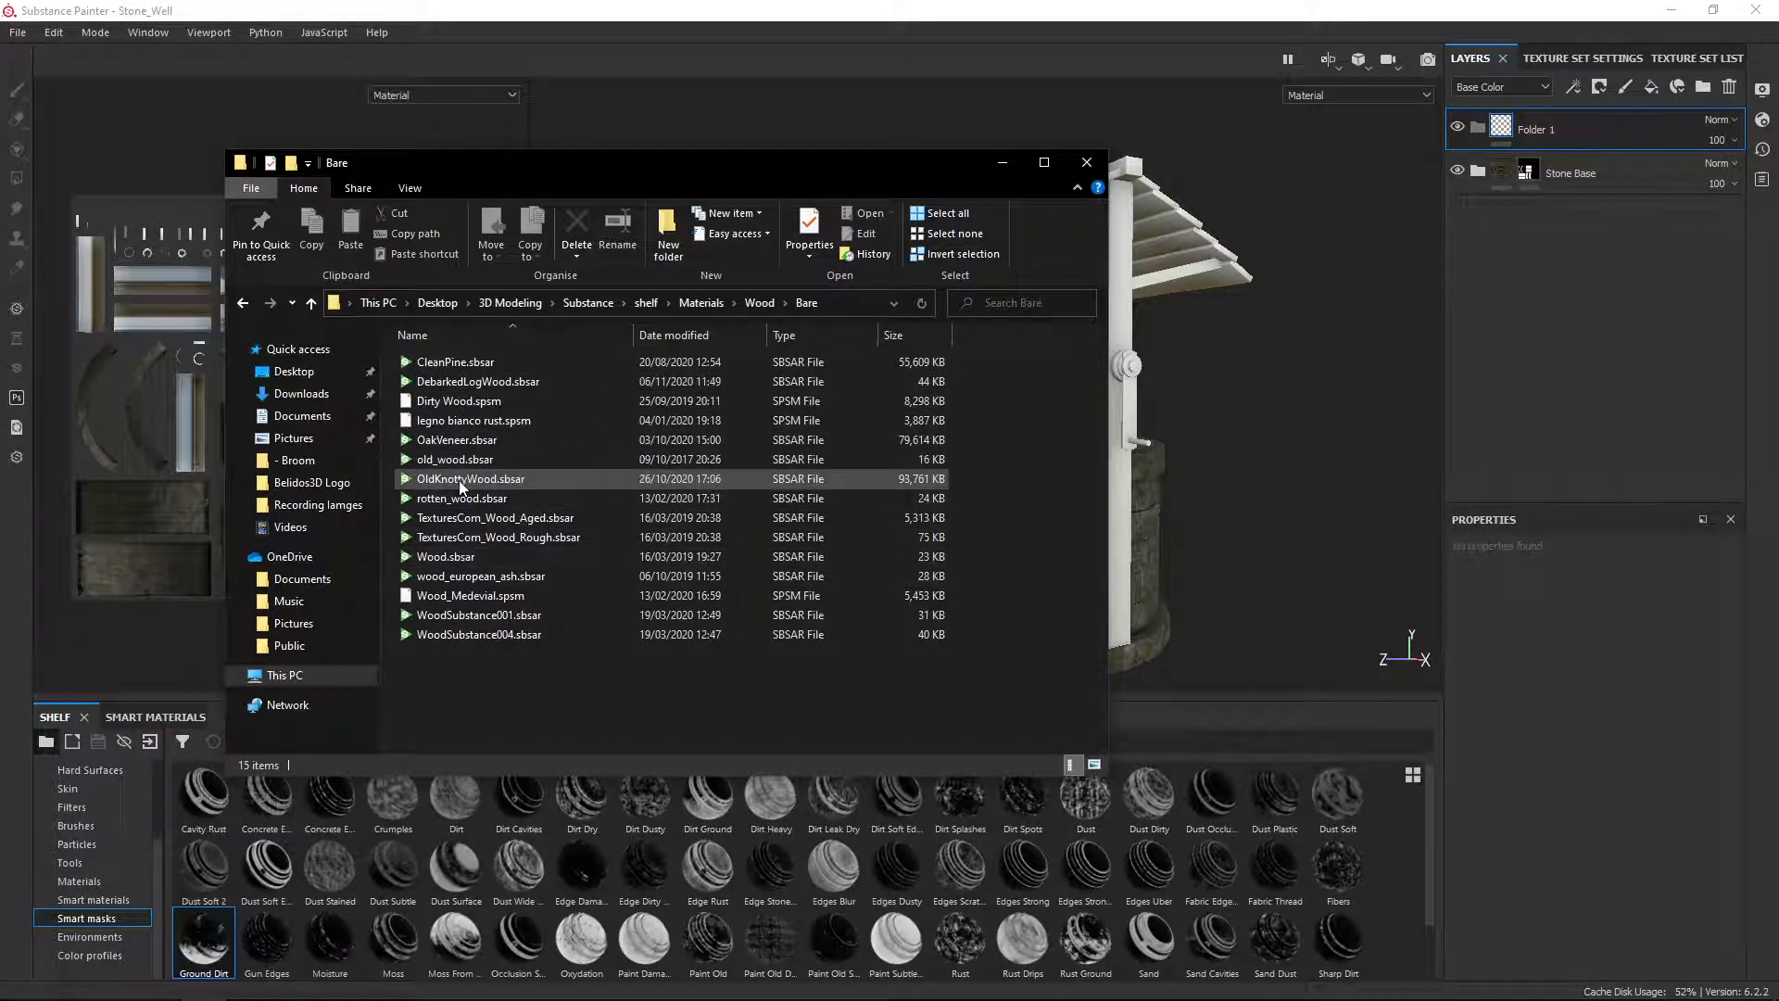
drag(428, 488, 1098, 892)
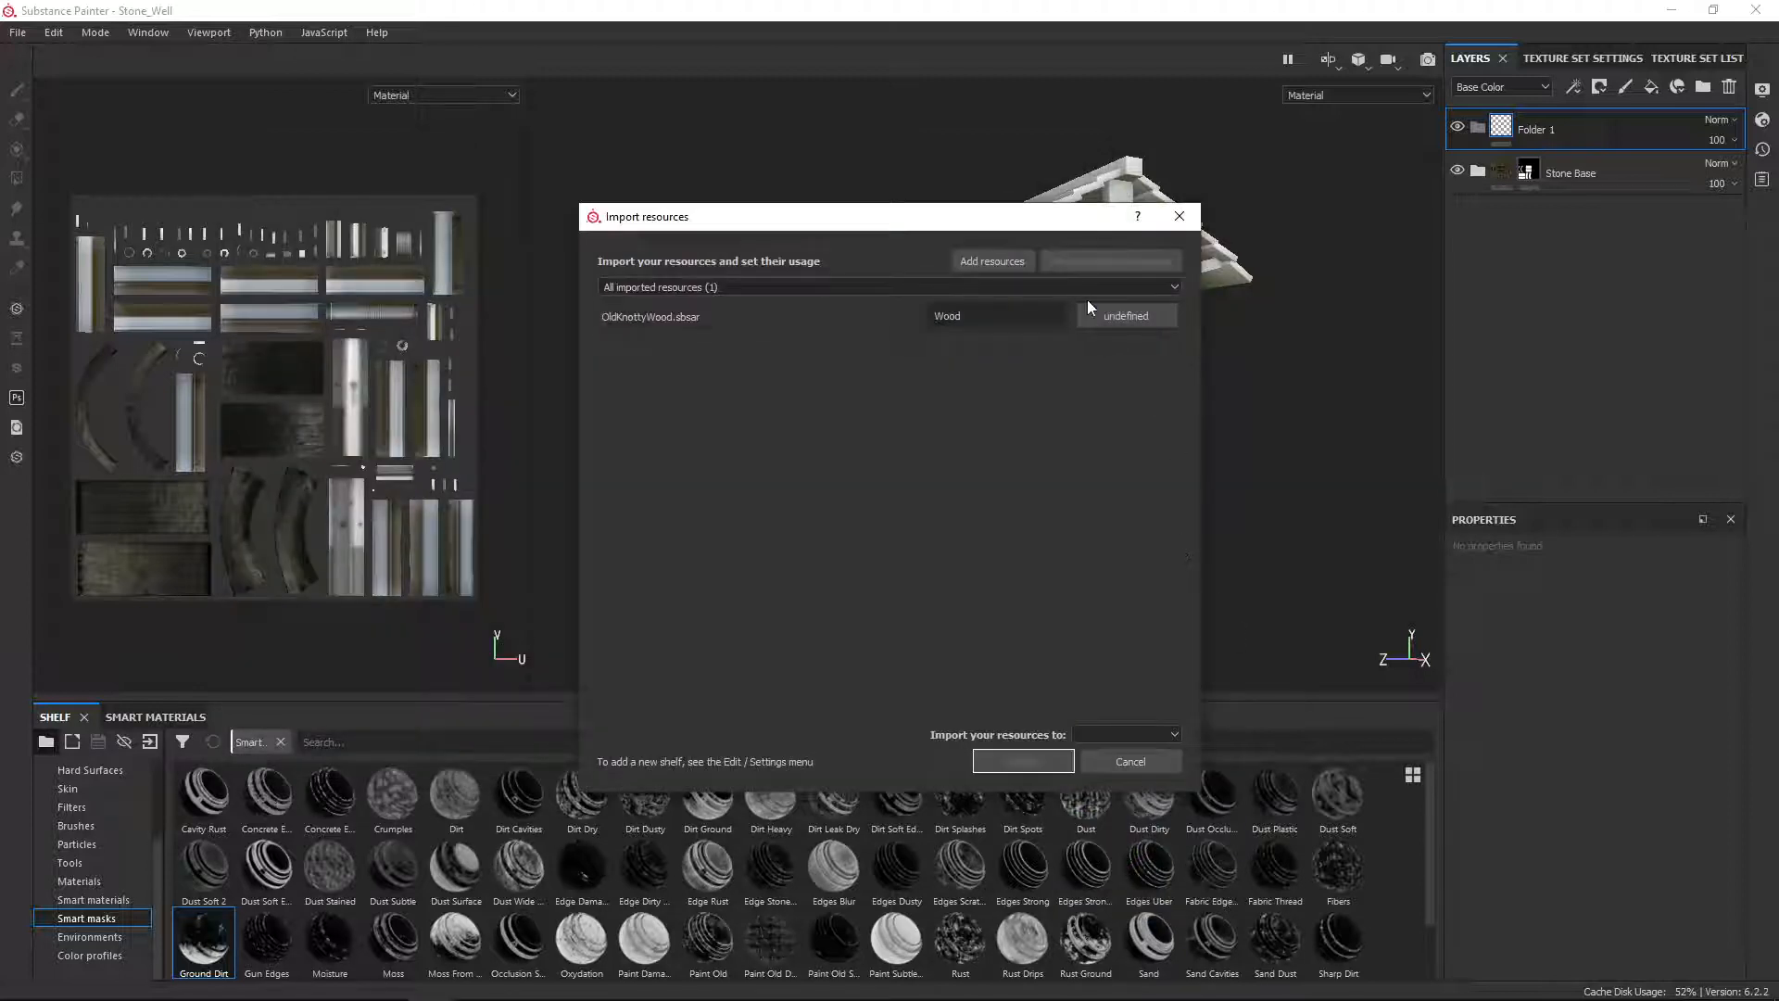
Step: Import OldKnottyWood.sbsar as a basematerial into the current Stone_Well project
click(1126, 315)
click(1149, 341)
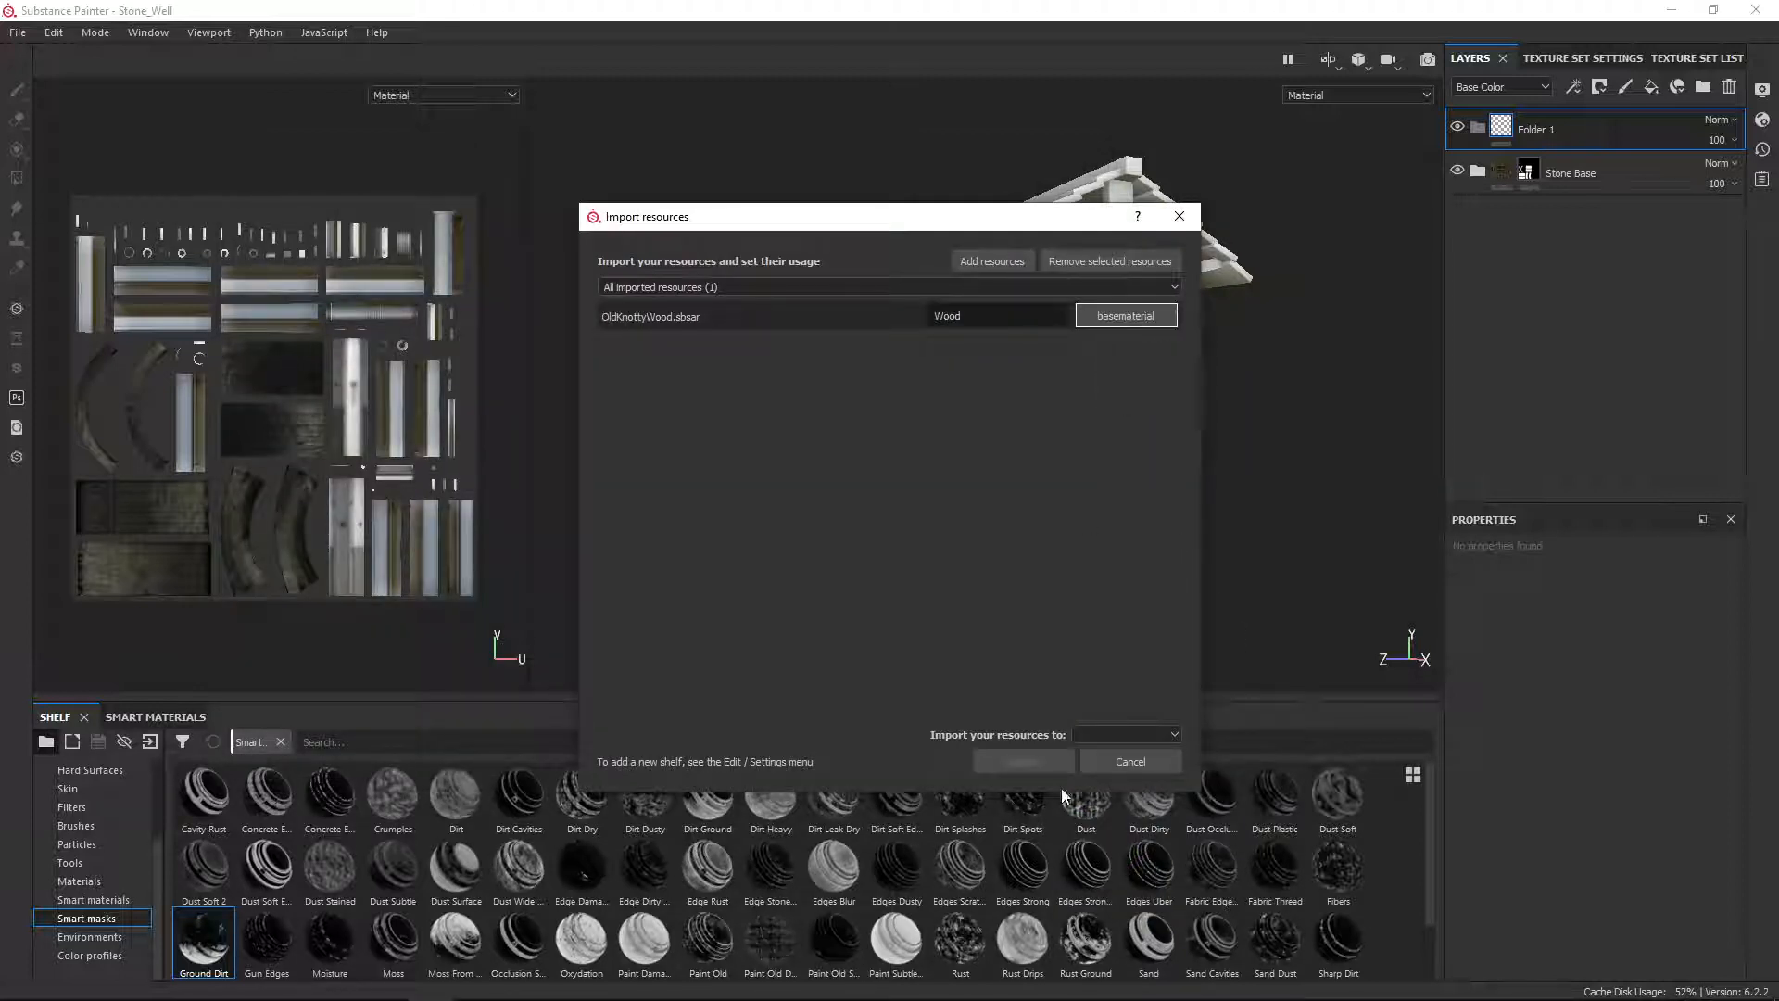
click(1115, 735)
click(1121, 776)
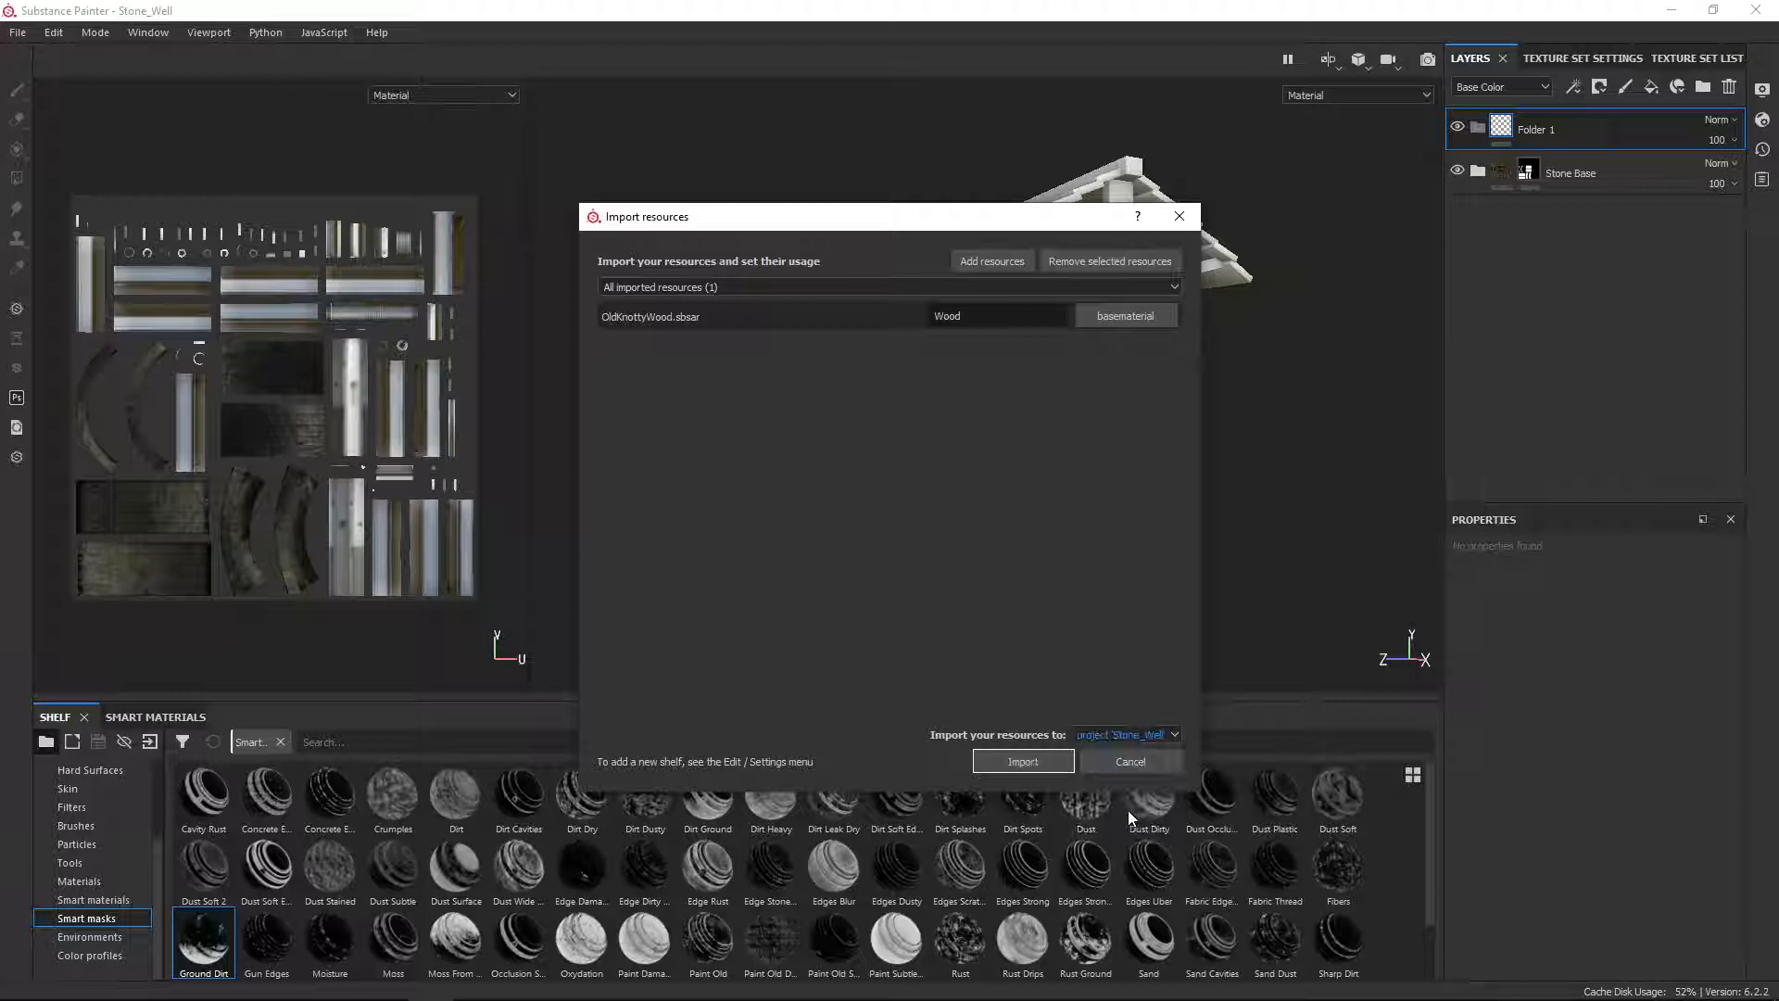
click(1022, 761)
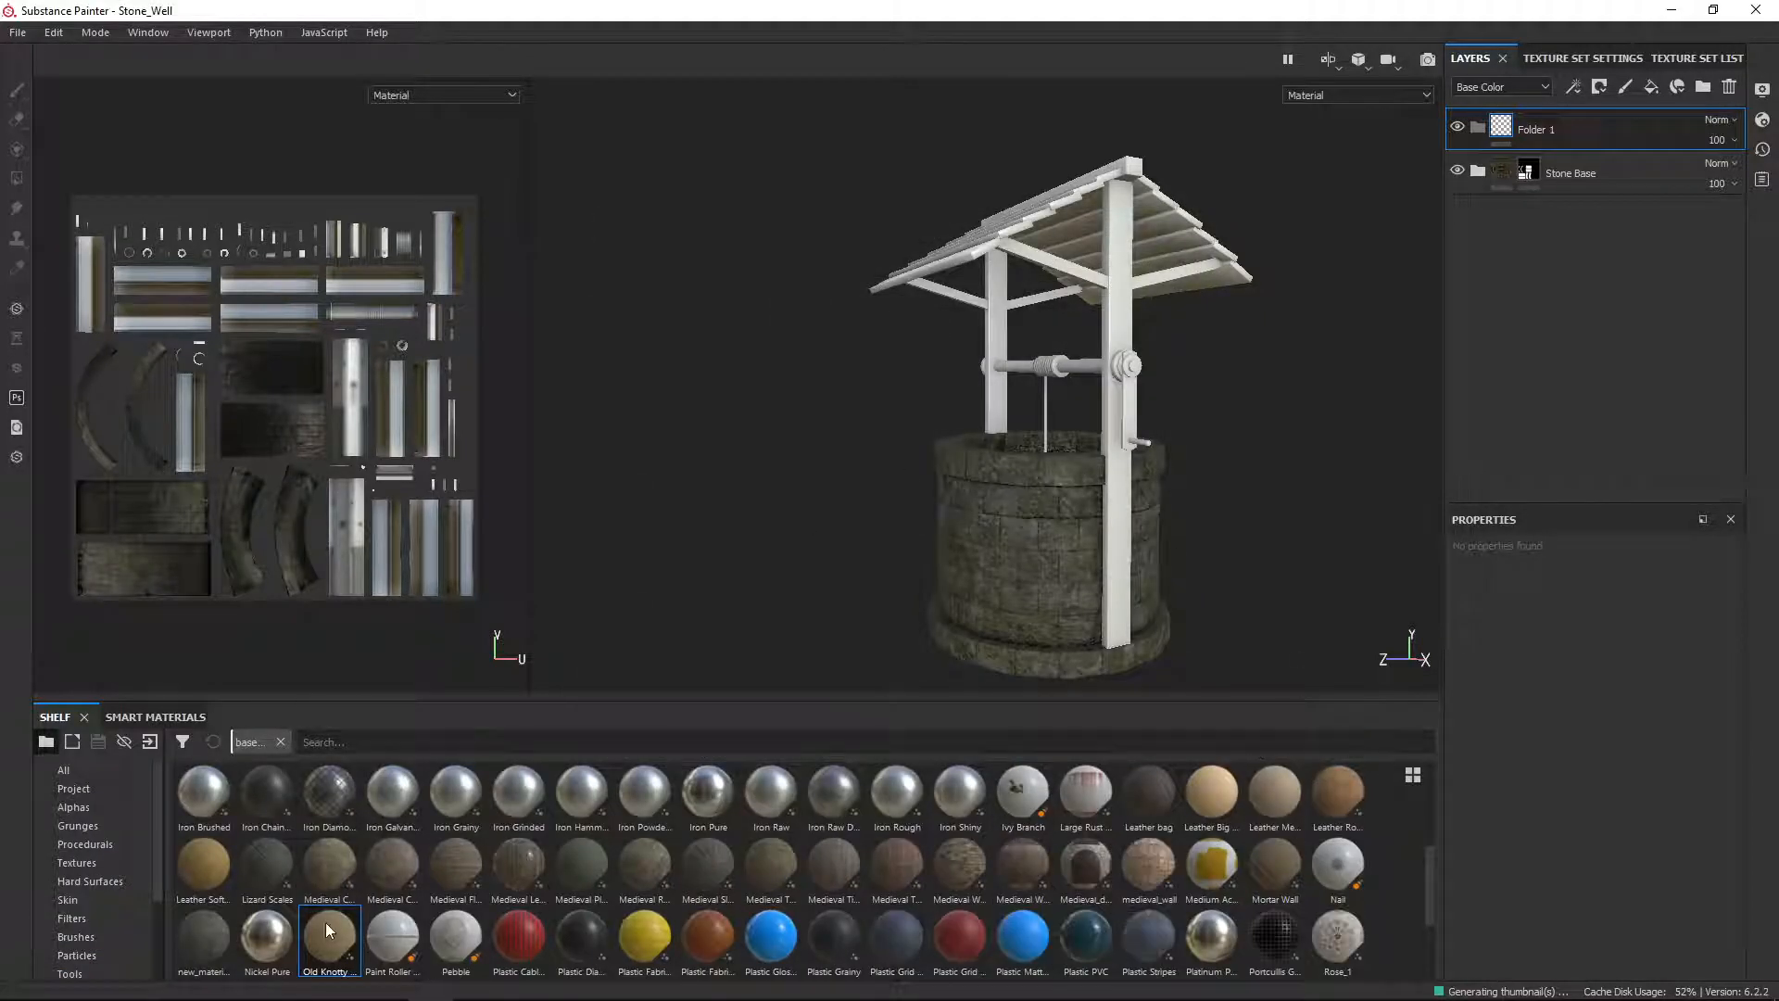
Step: Add the Old Knotty Wood material as a fill layer in Folder 1 and disable its height channel
drag(330, 944, 1547, 129)
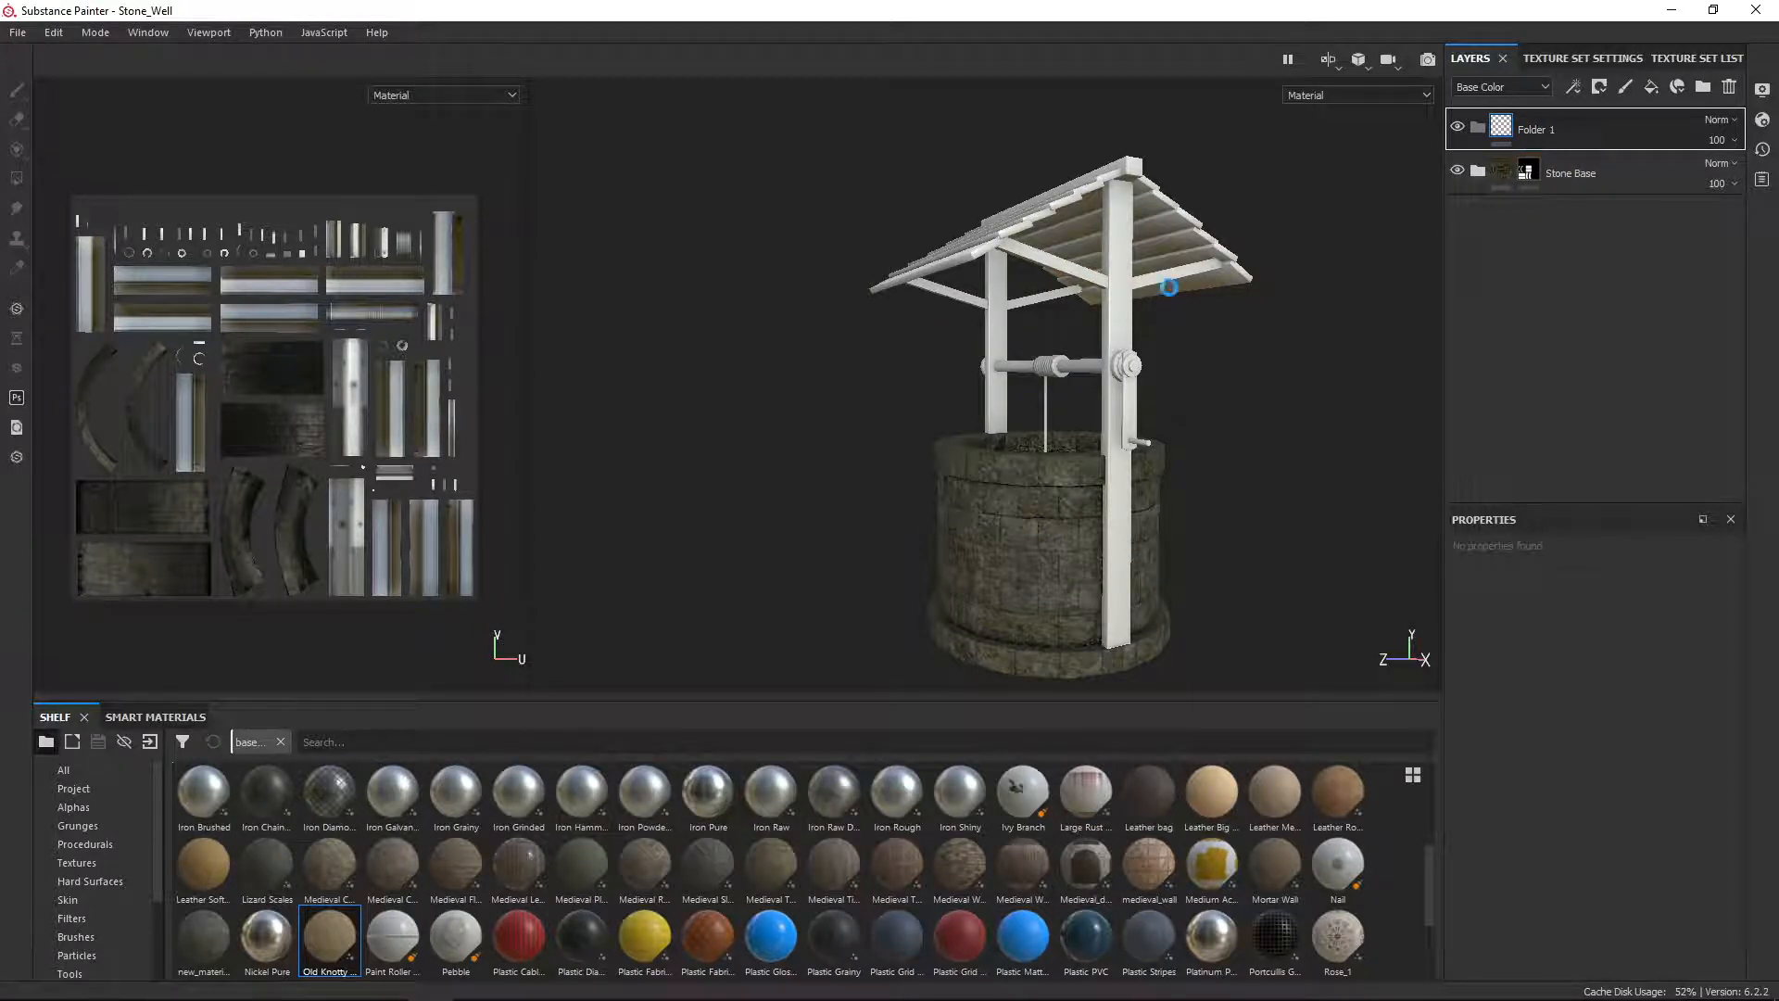
alt+drag(1217, 370, 1131, 408)
scroll(1163, 424, down, 2)
scroll(1164, 445, up, 8)
scroll(1157, 402, down, 5)
scroll(1201, 482, up, 3)
scroll(1201, 482, down, 3)
scroll(1131, 409, up, 3)
scroll(1110, 408, down, 3)
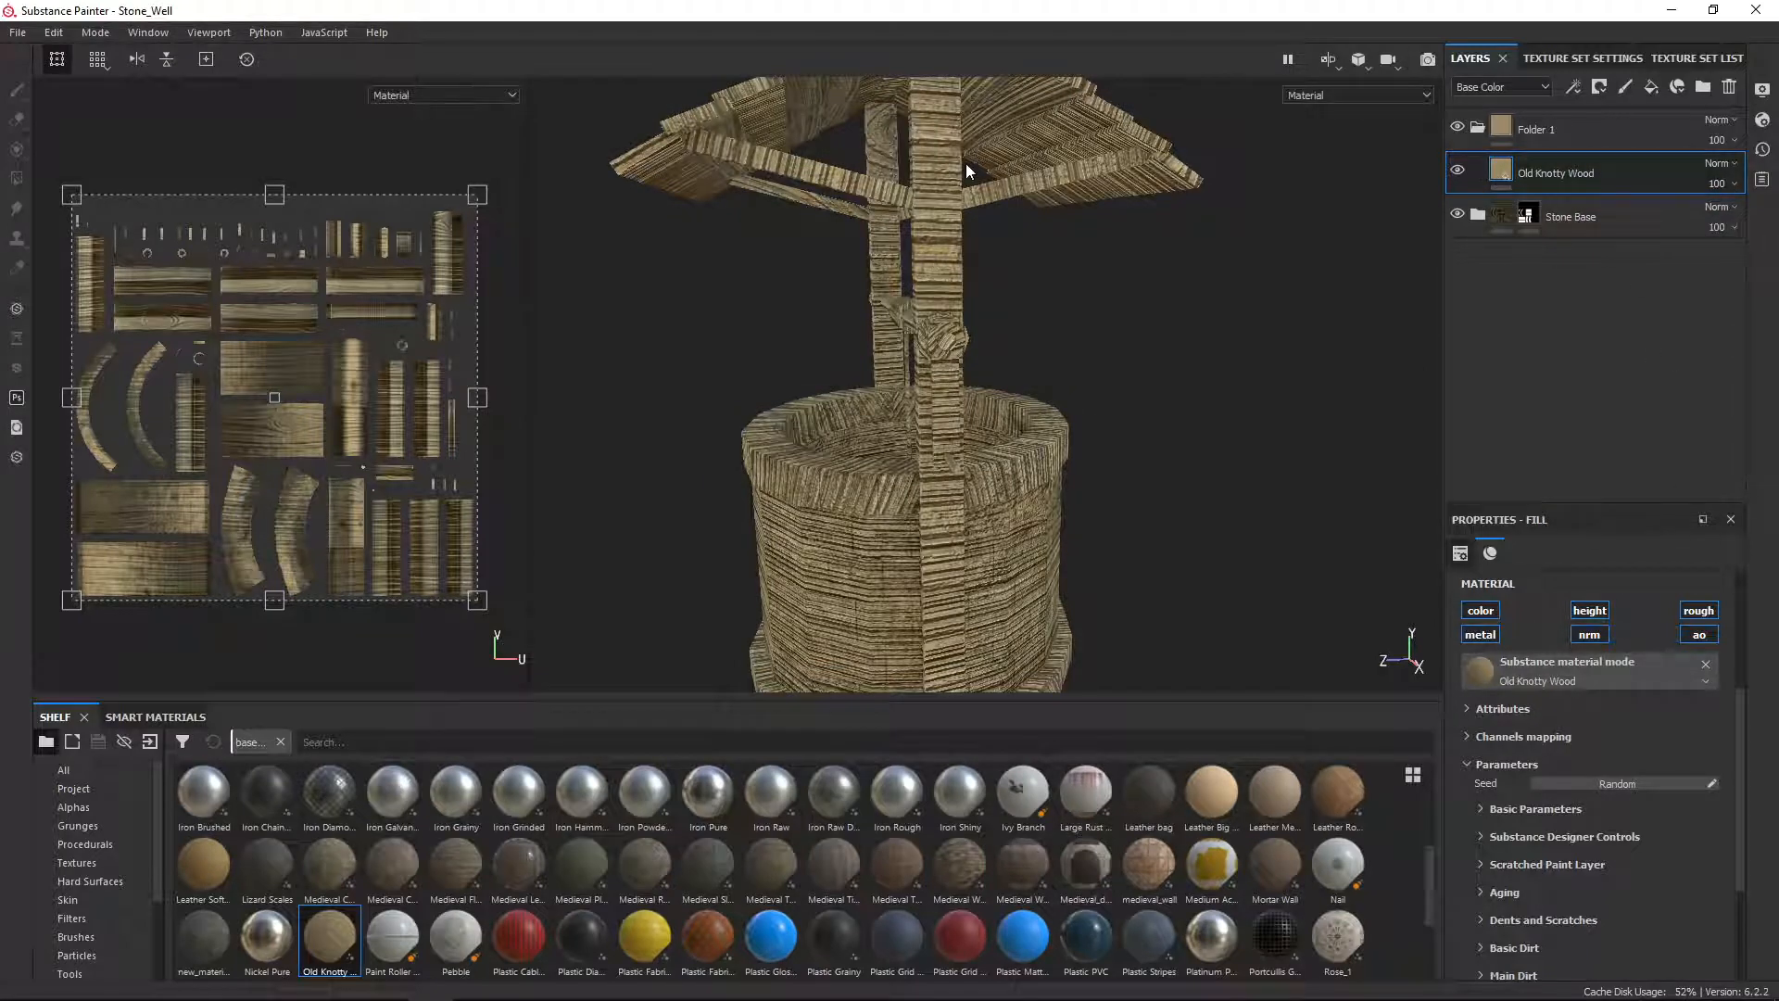
click(1589, 611)
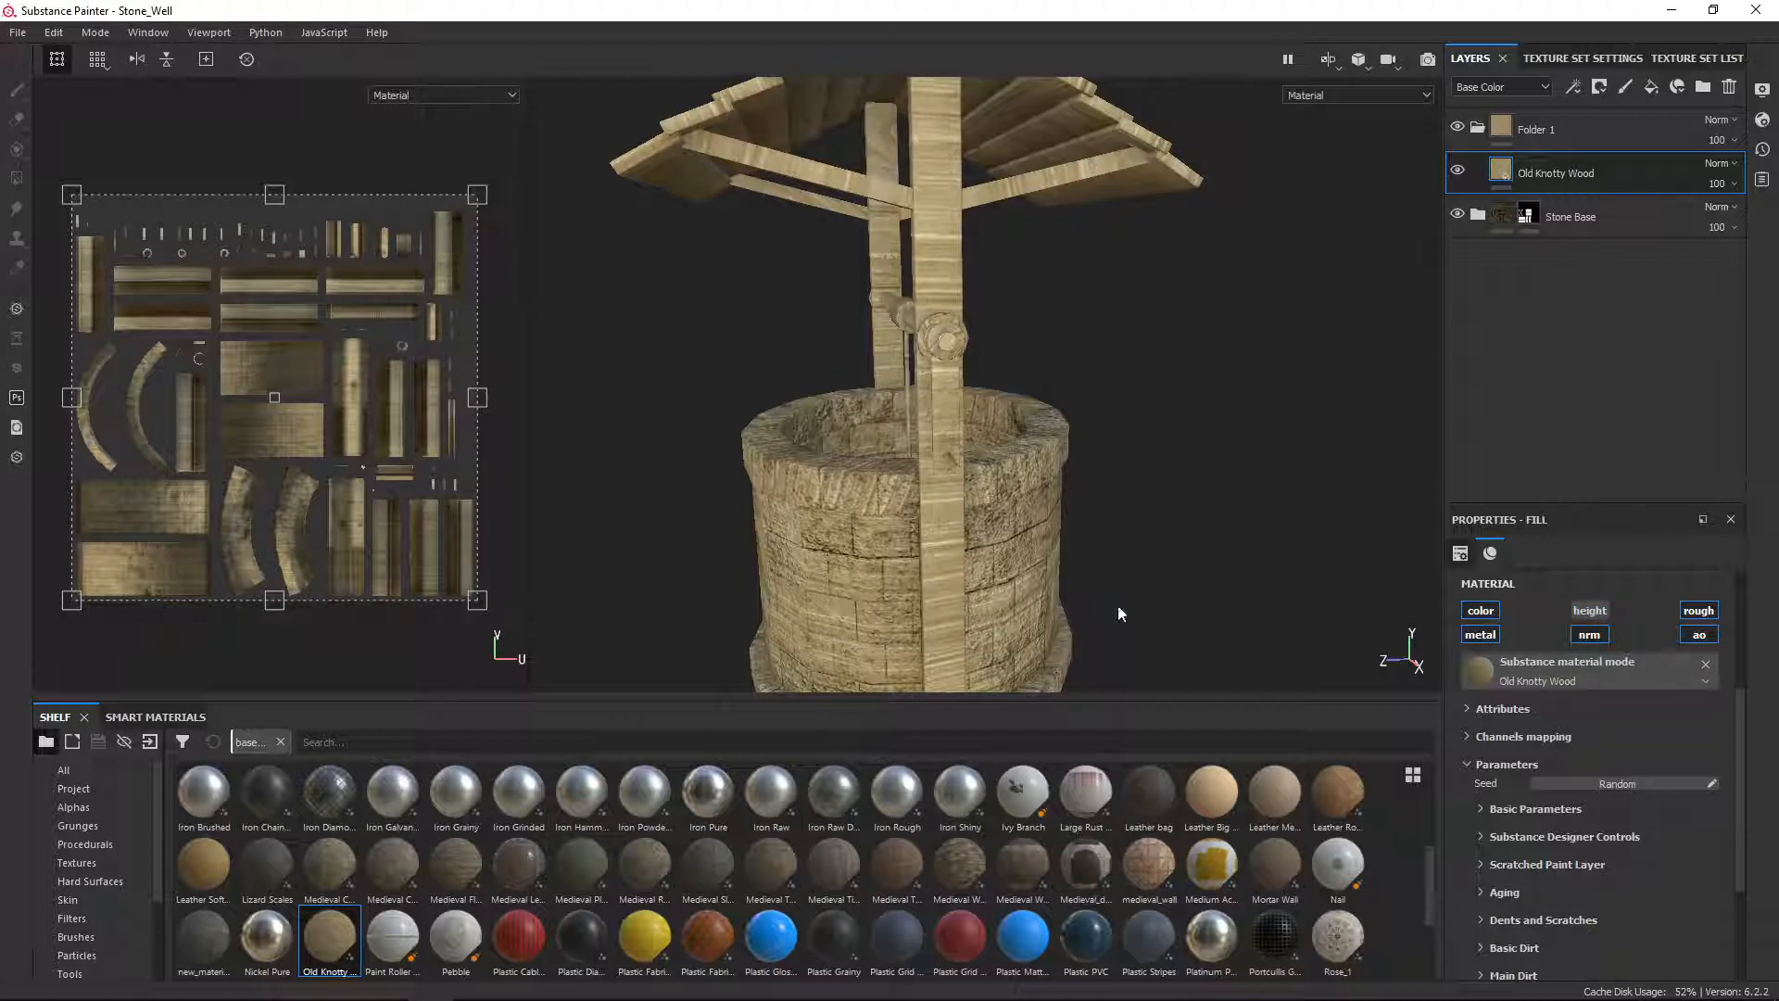
Step: Set the Old Knotty Wood layer's UV rotation to 90 and its scale to 3
scroll(1597, 717, up, 3)
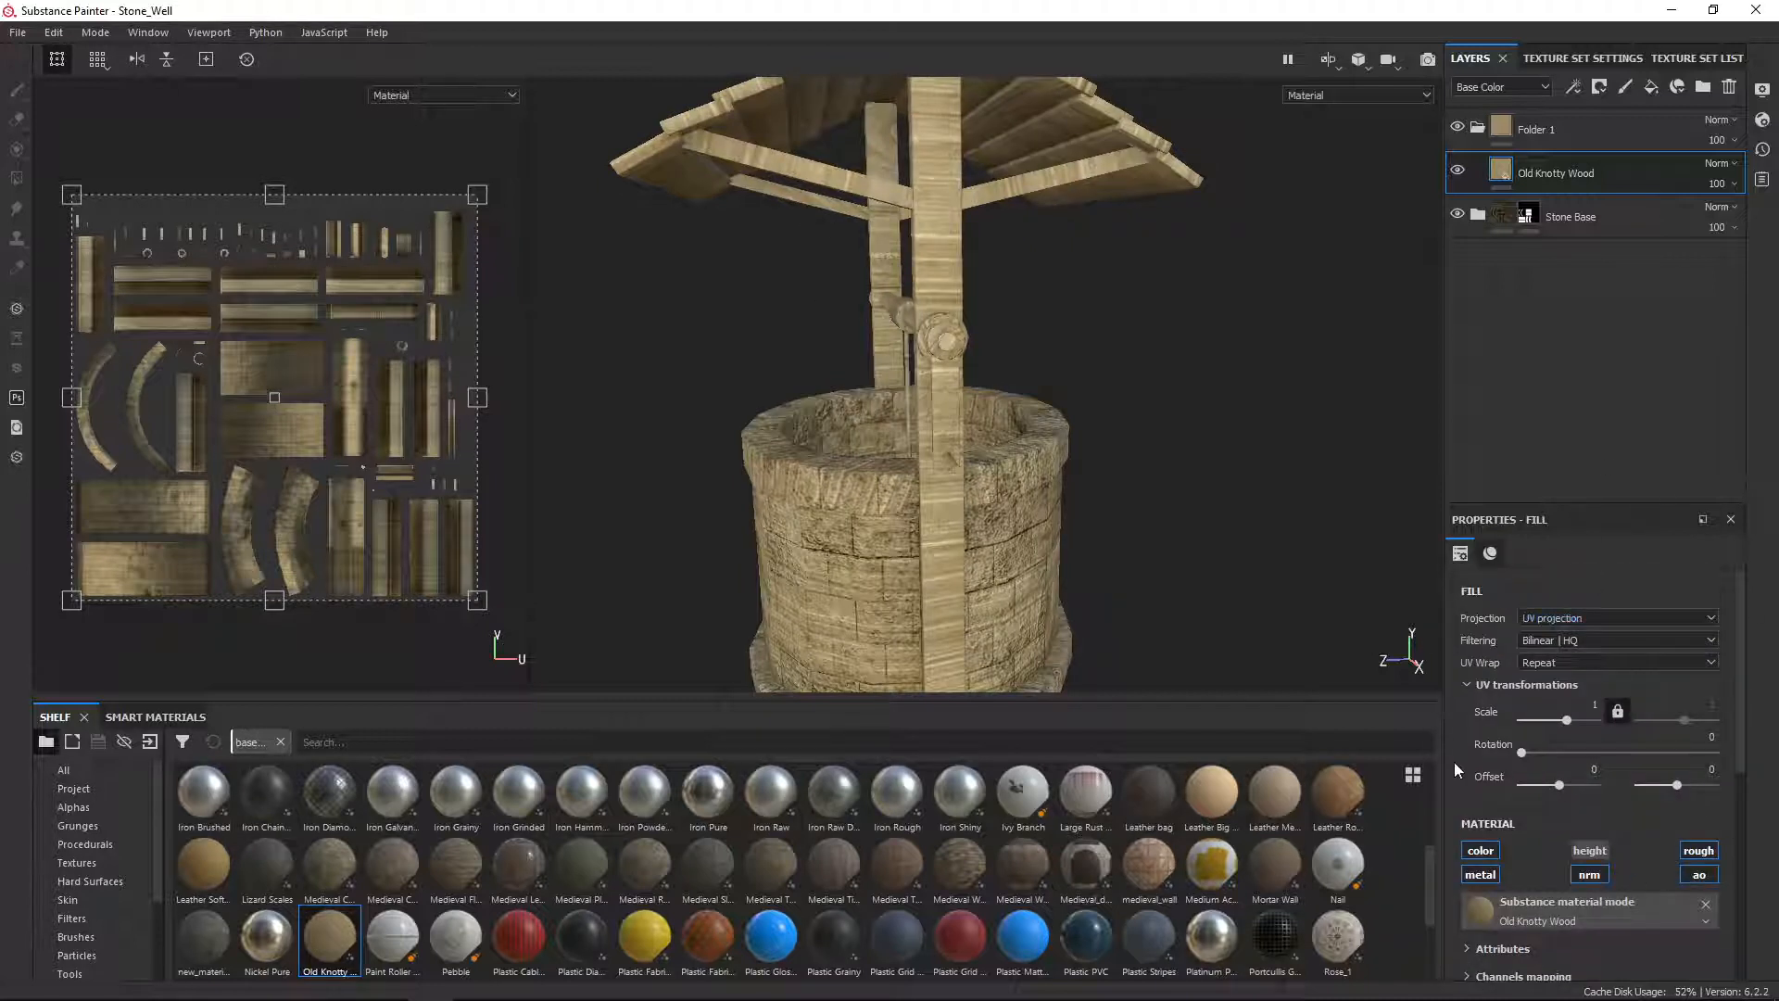
click(1715, 739)
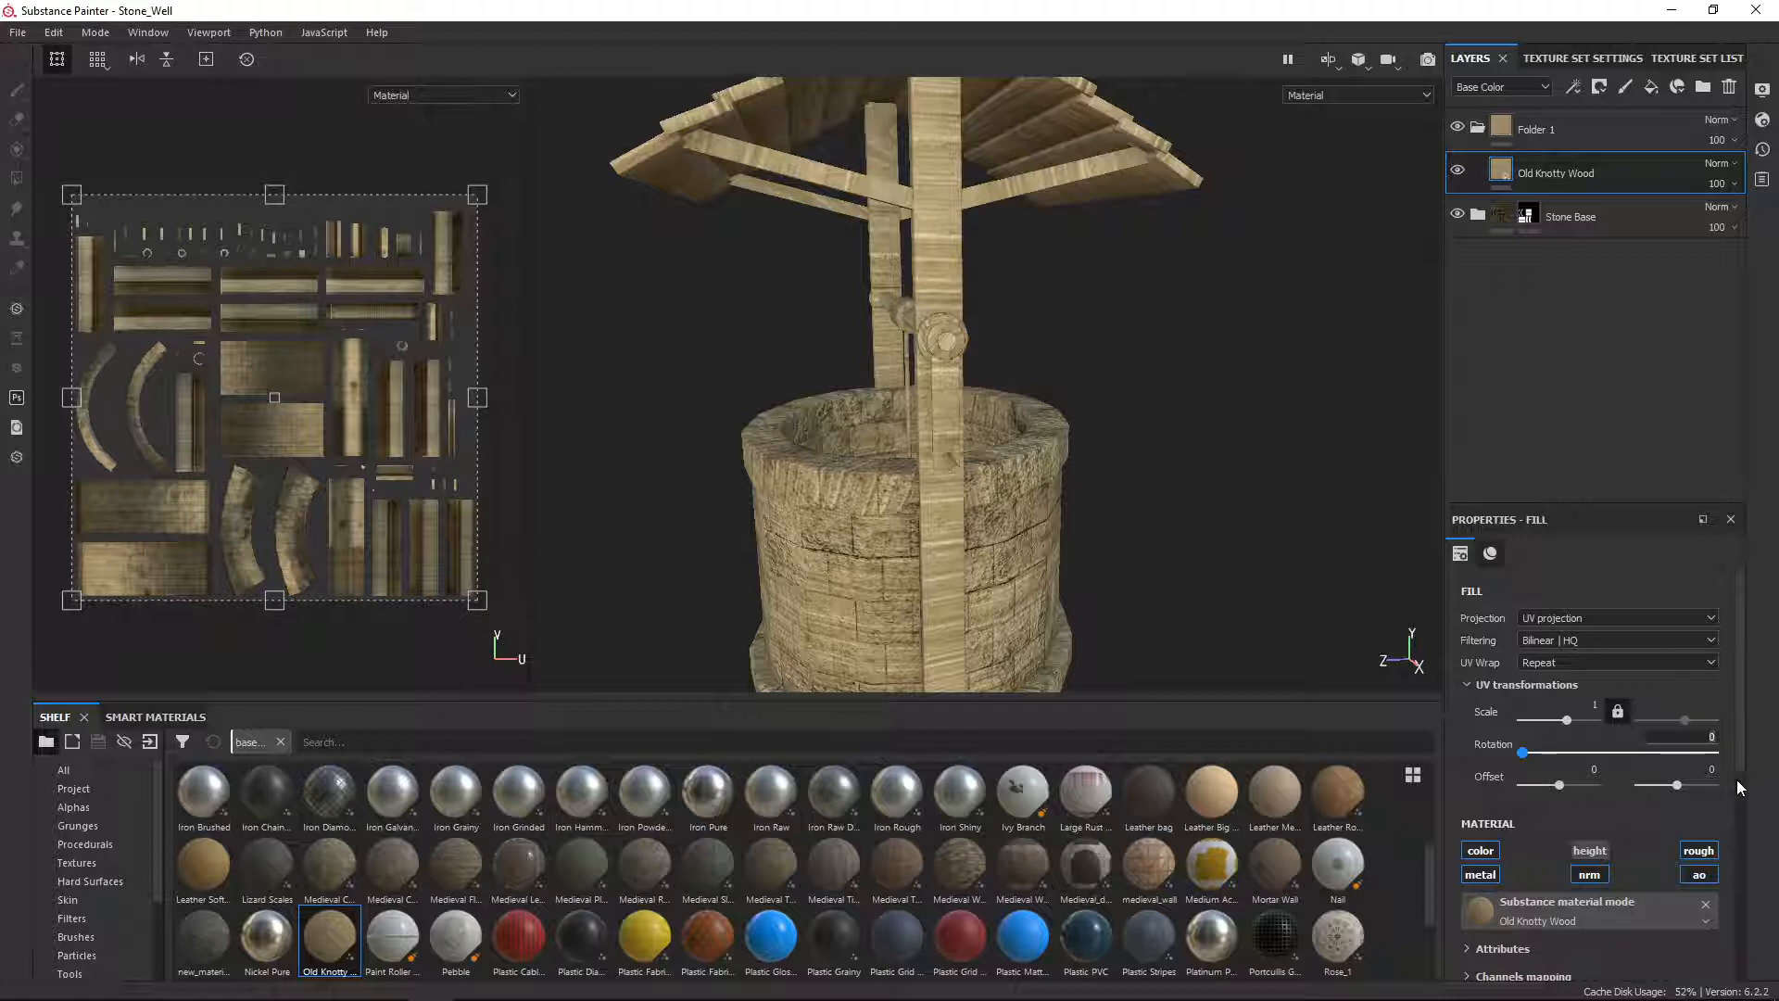
text(90)
key(Return)
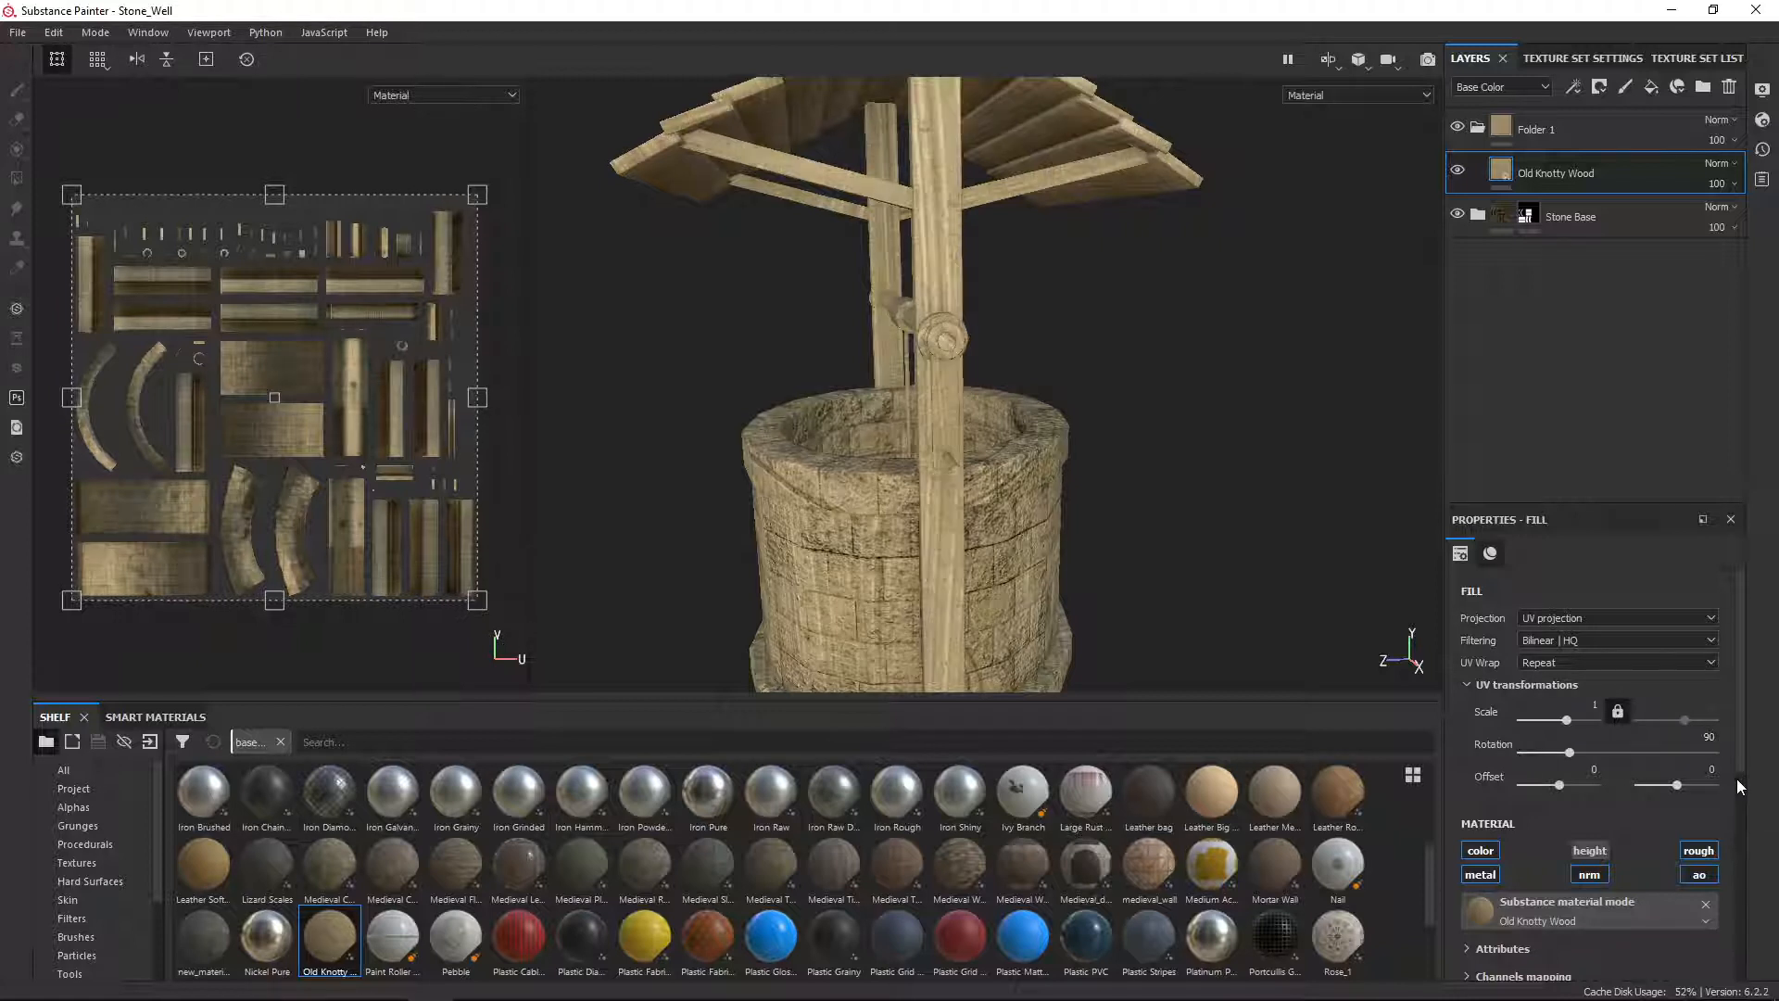
scroll(1035, 316, down, 3)
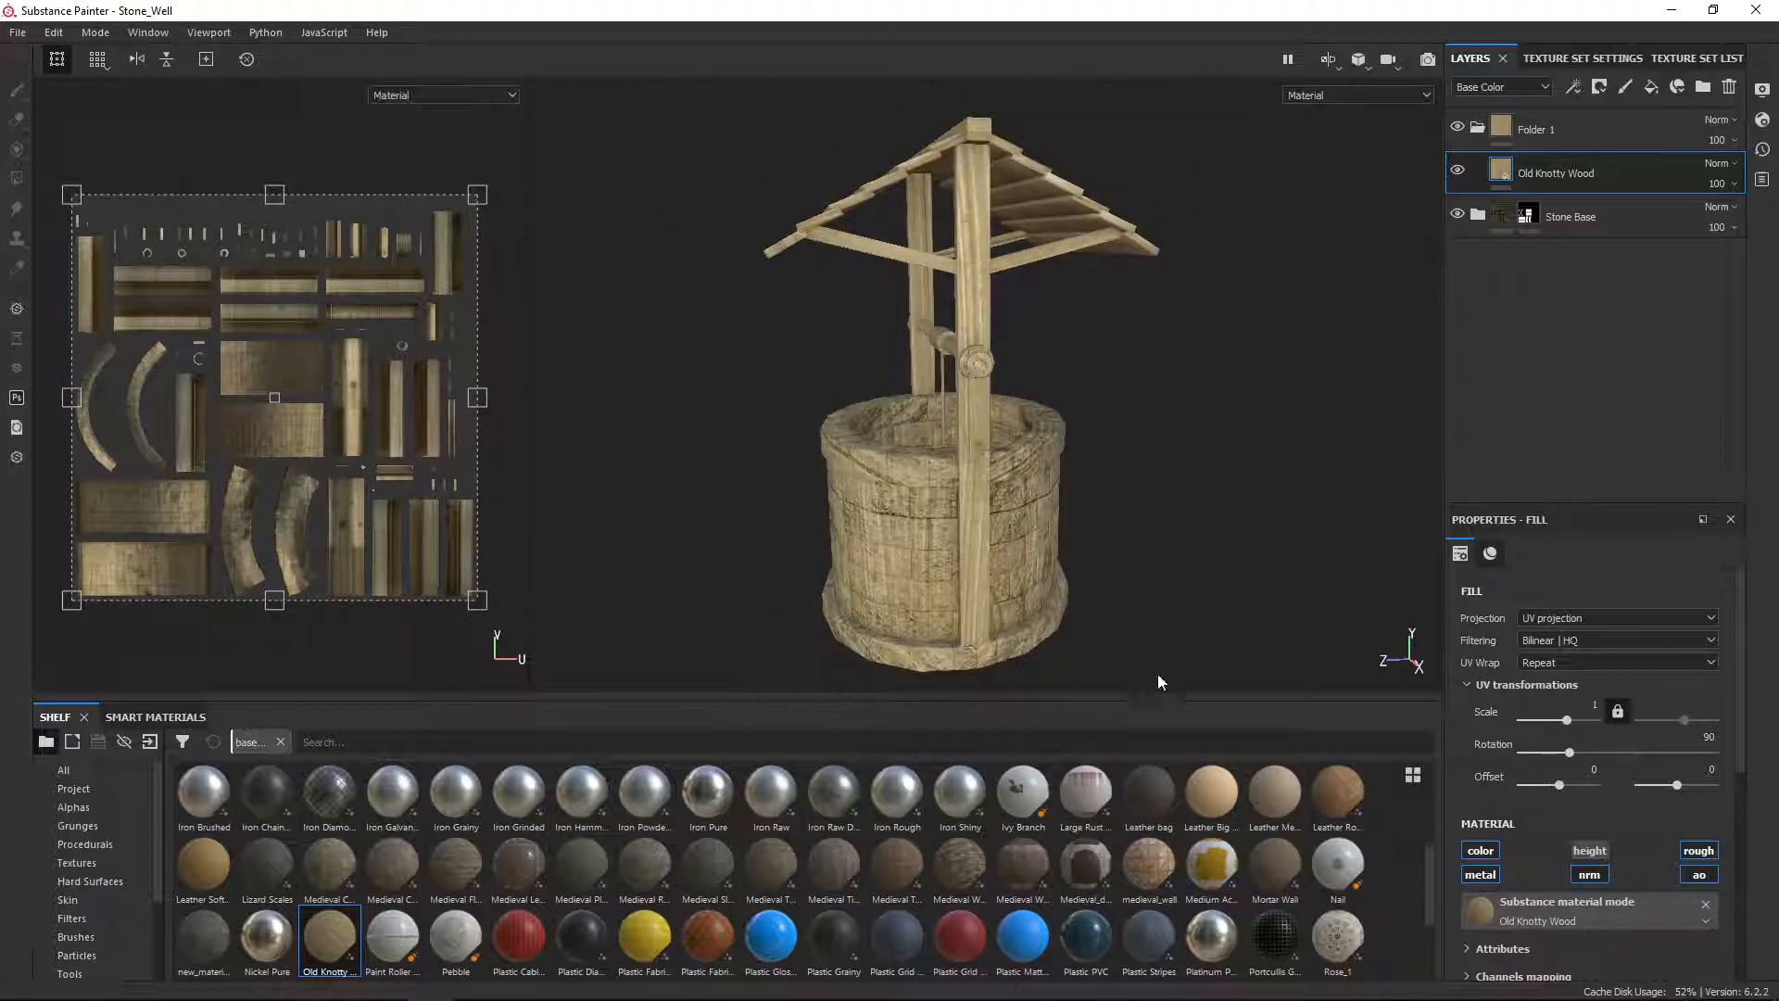
click(1595, 705)
text(3)
key(Return)
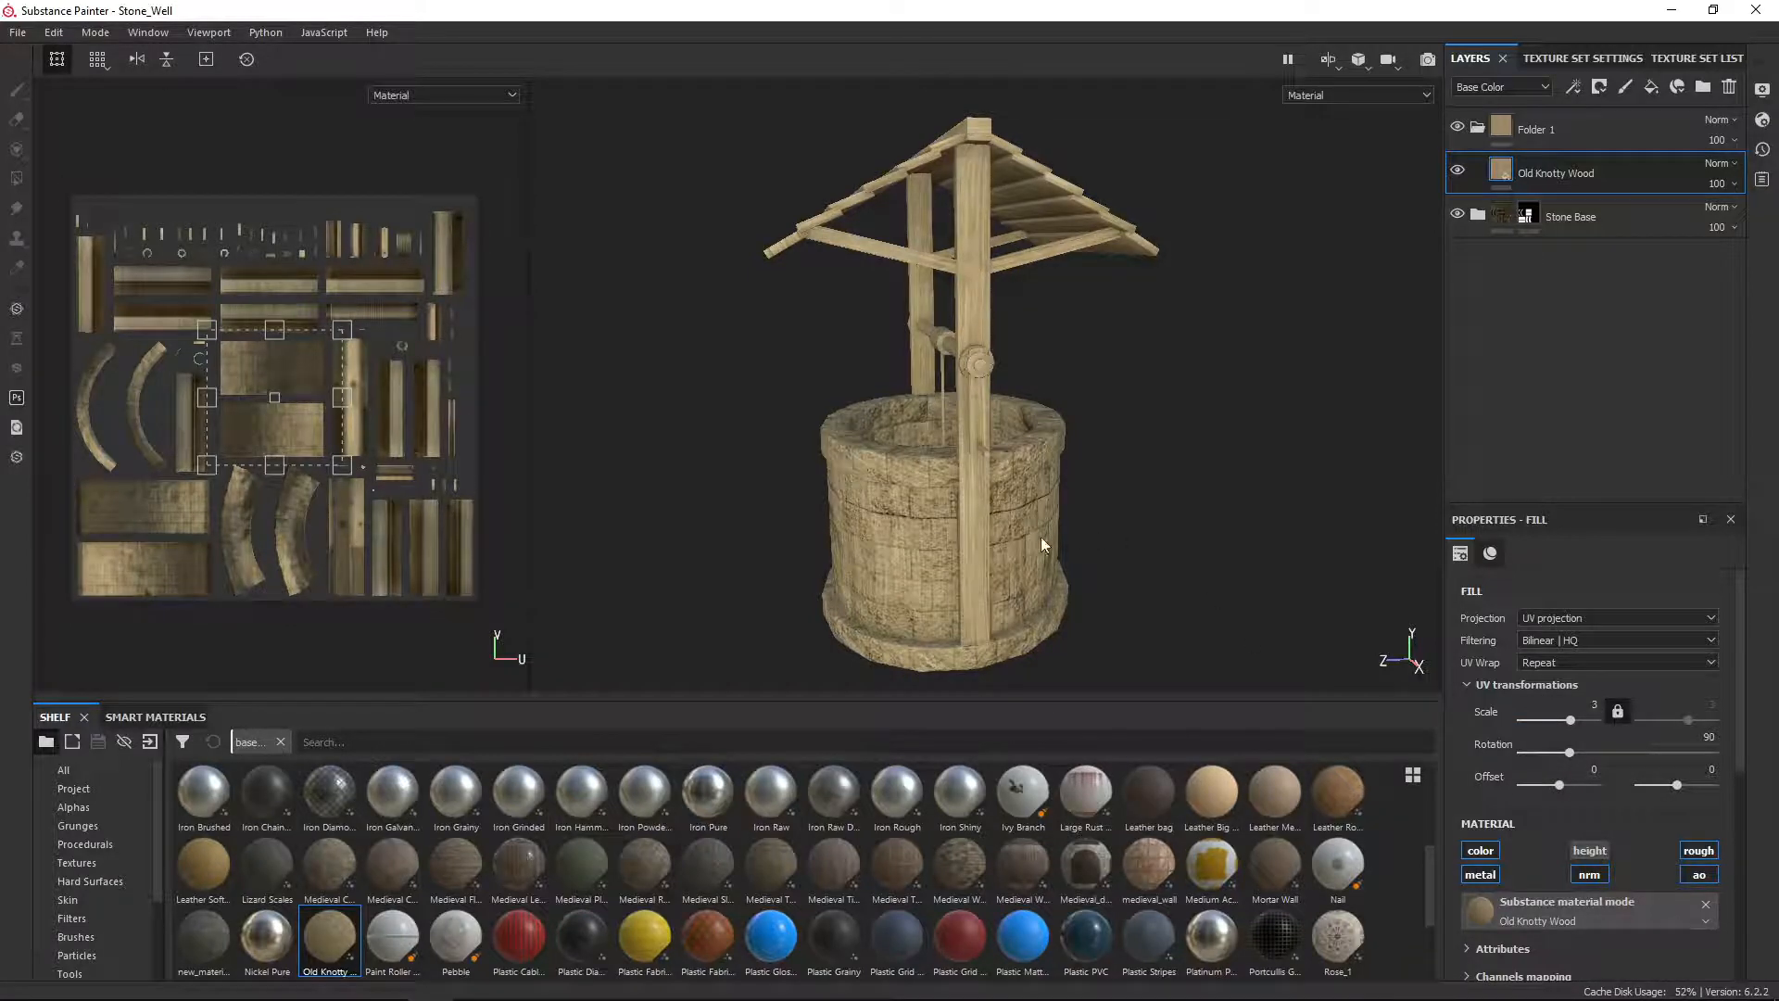
Step: Add a black mask to the Old Knotty Wood layer and mesh-fill the first upright post and its roof brace
mouse_move(1042, 544)
alt+mouse_down()
mouse_move(1164, 544)
mouse_move(1073, 547)
alt+mouse_up()
scroll(1005, 238, up, 4)
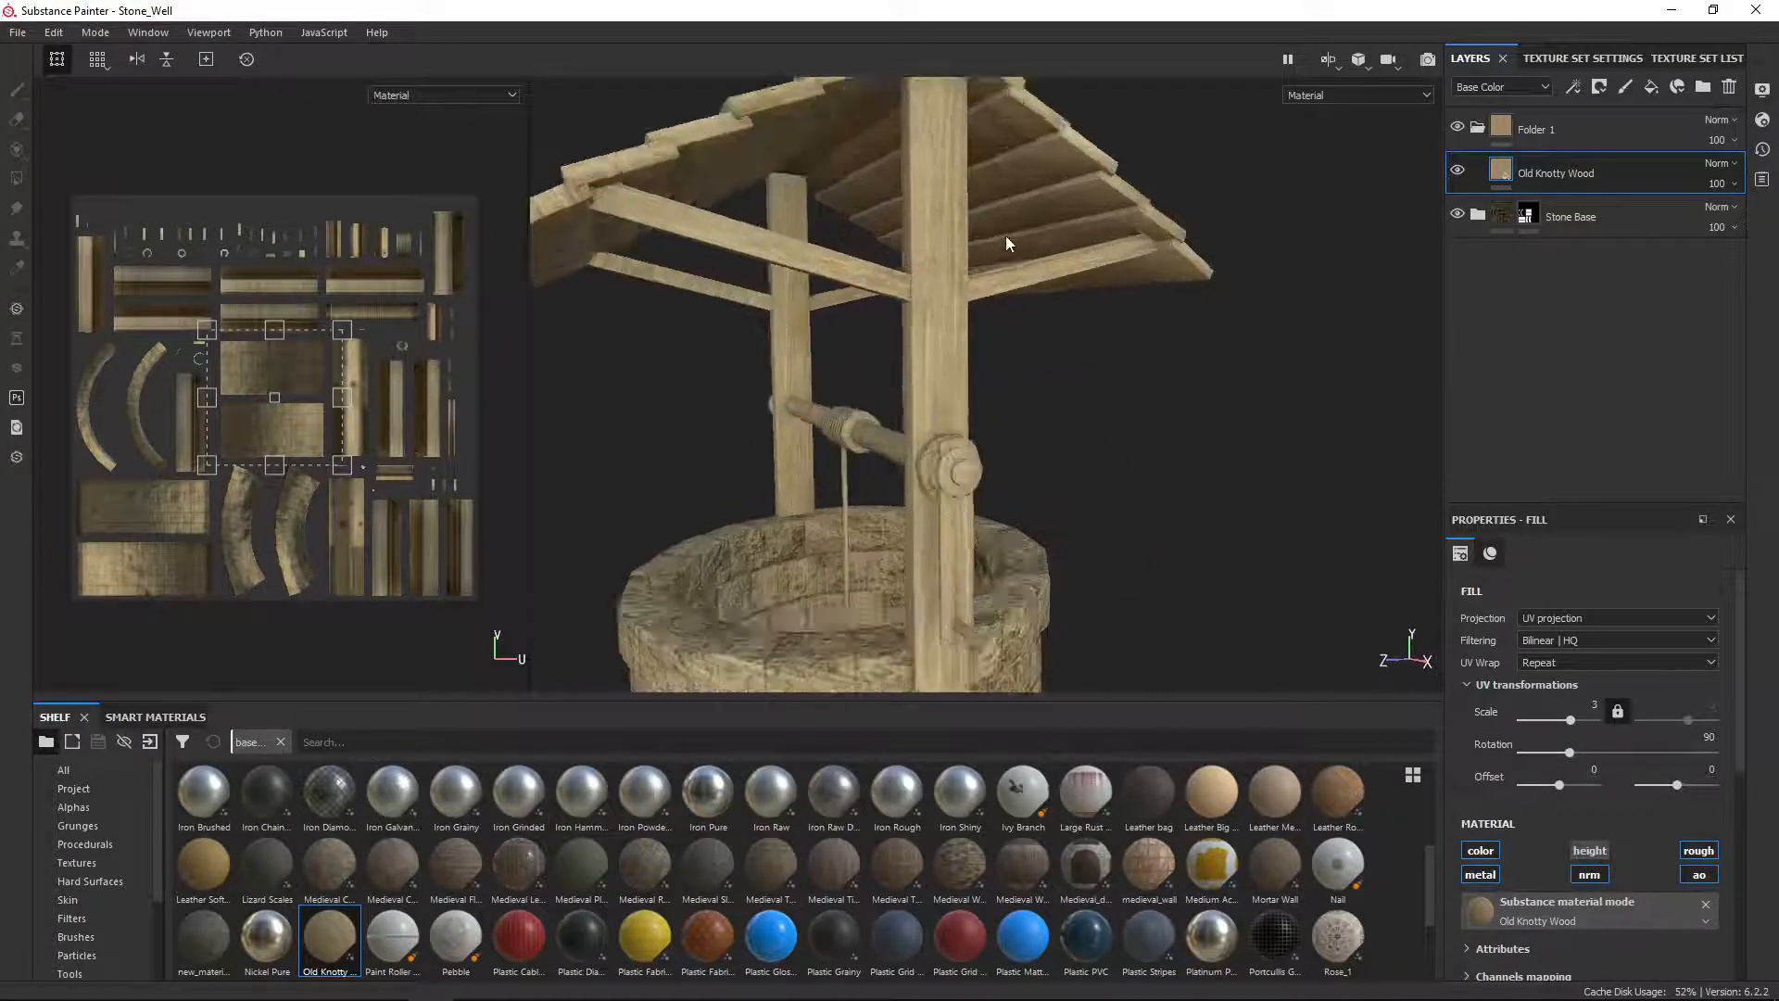
scroll(992, 303, up, 5)
alt+drag(1017, 402, 1060, 453)
alt+middle_drag(1060, 452, 947, 243)
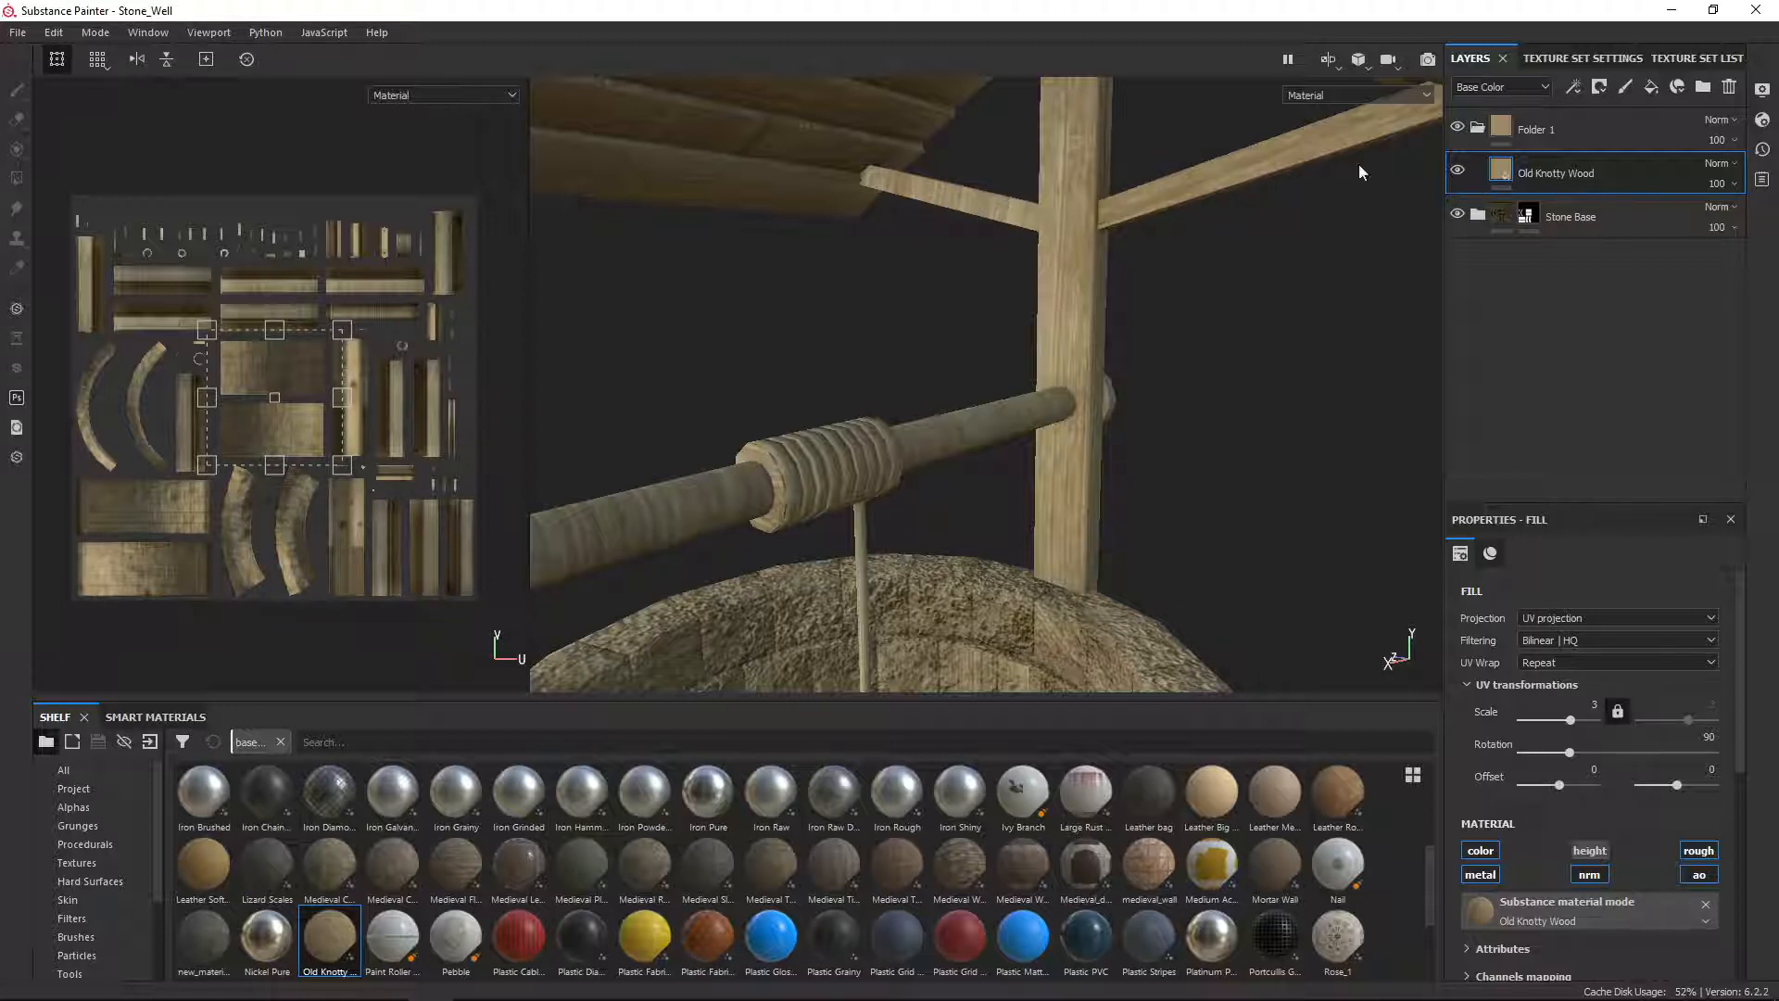
right_click(1511, 176)
click(1594, 211)
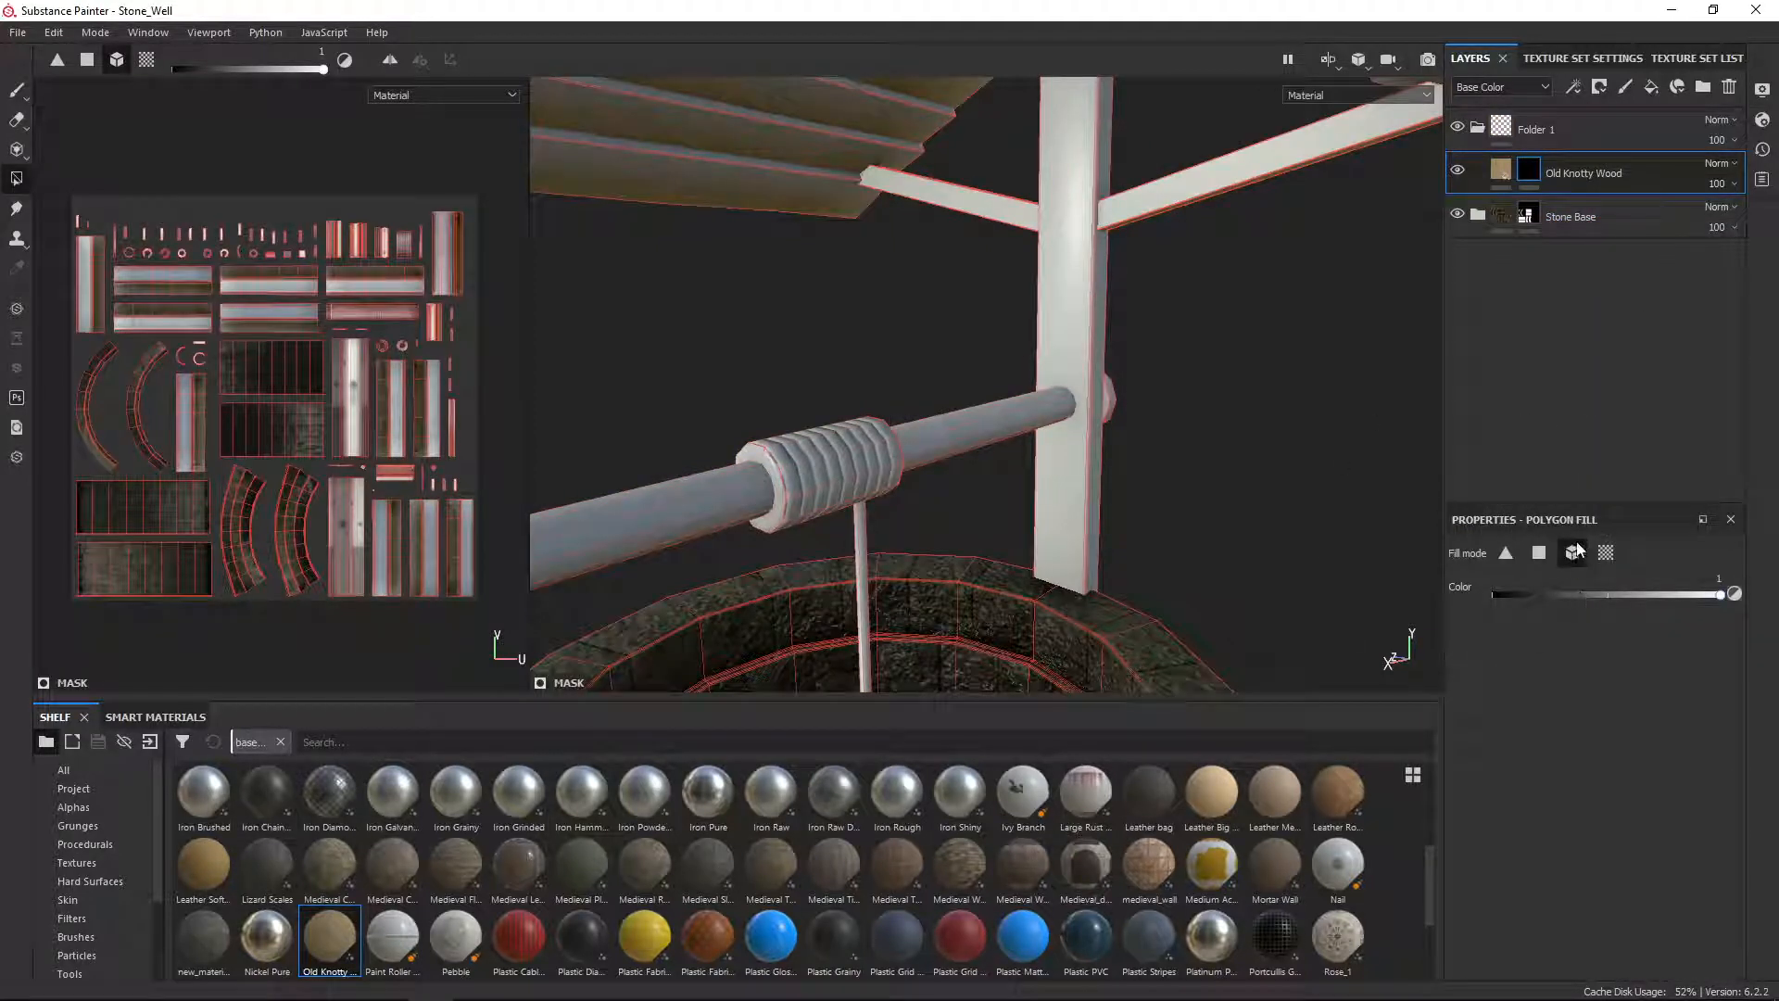
click(1069, 168)
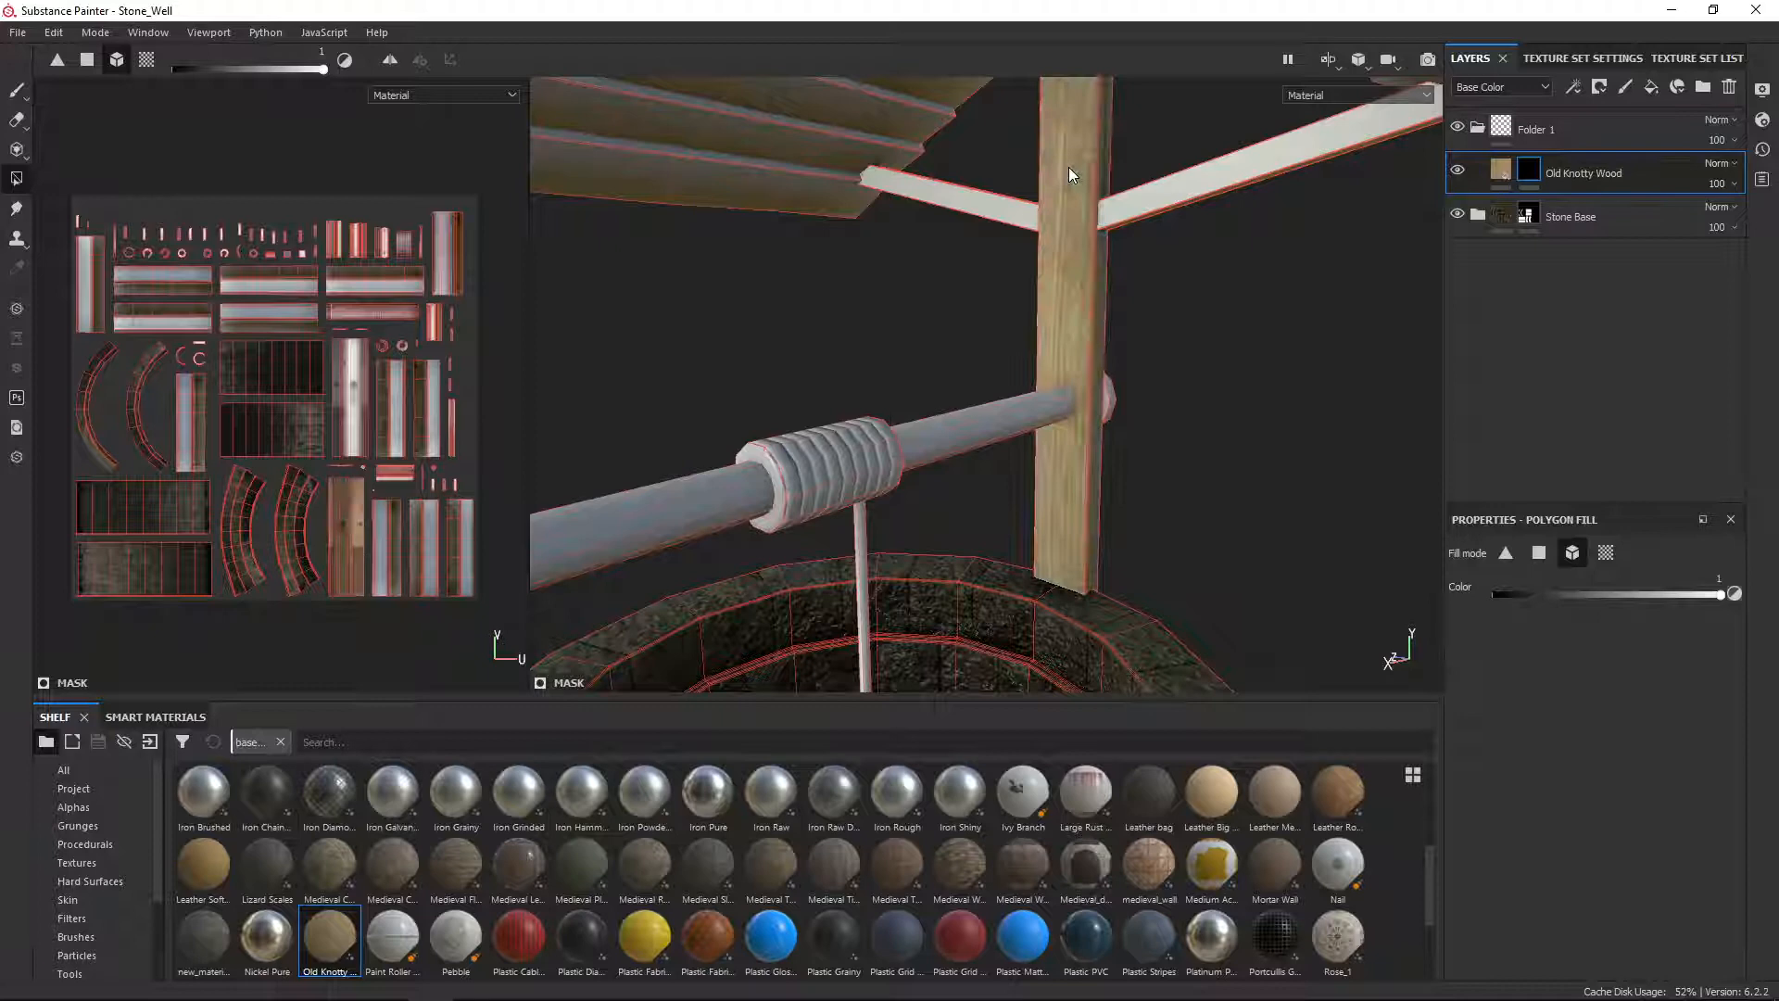
click(1162, 197)
Step: Mesh-fill the second upright post, its roof braces and the crank arm in the Old Knotty Wood mask
alt+right_drag(1162, 198, 1128, 321)
scroll(1129, 320, down, 5)
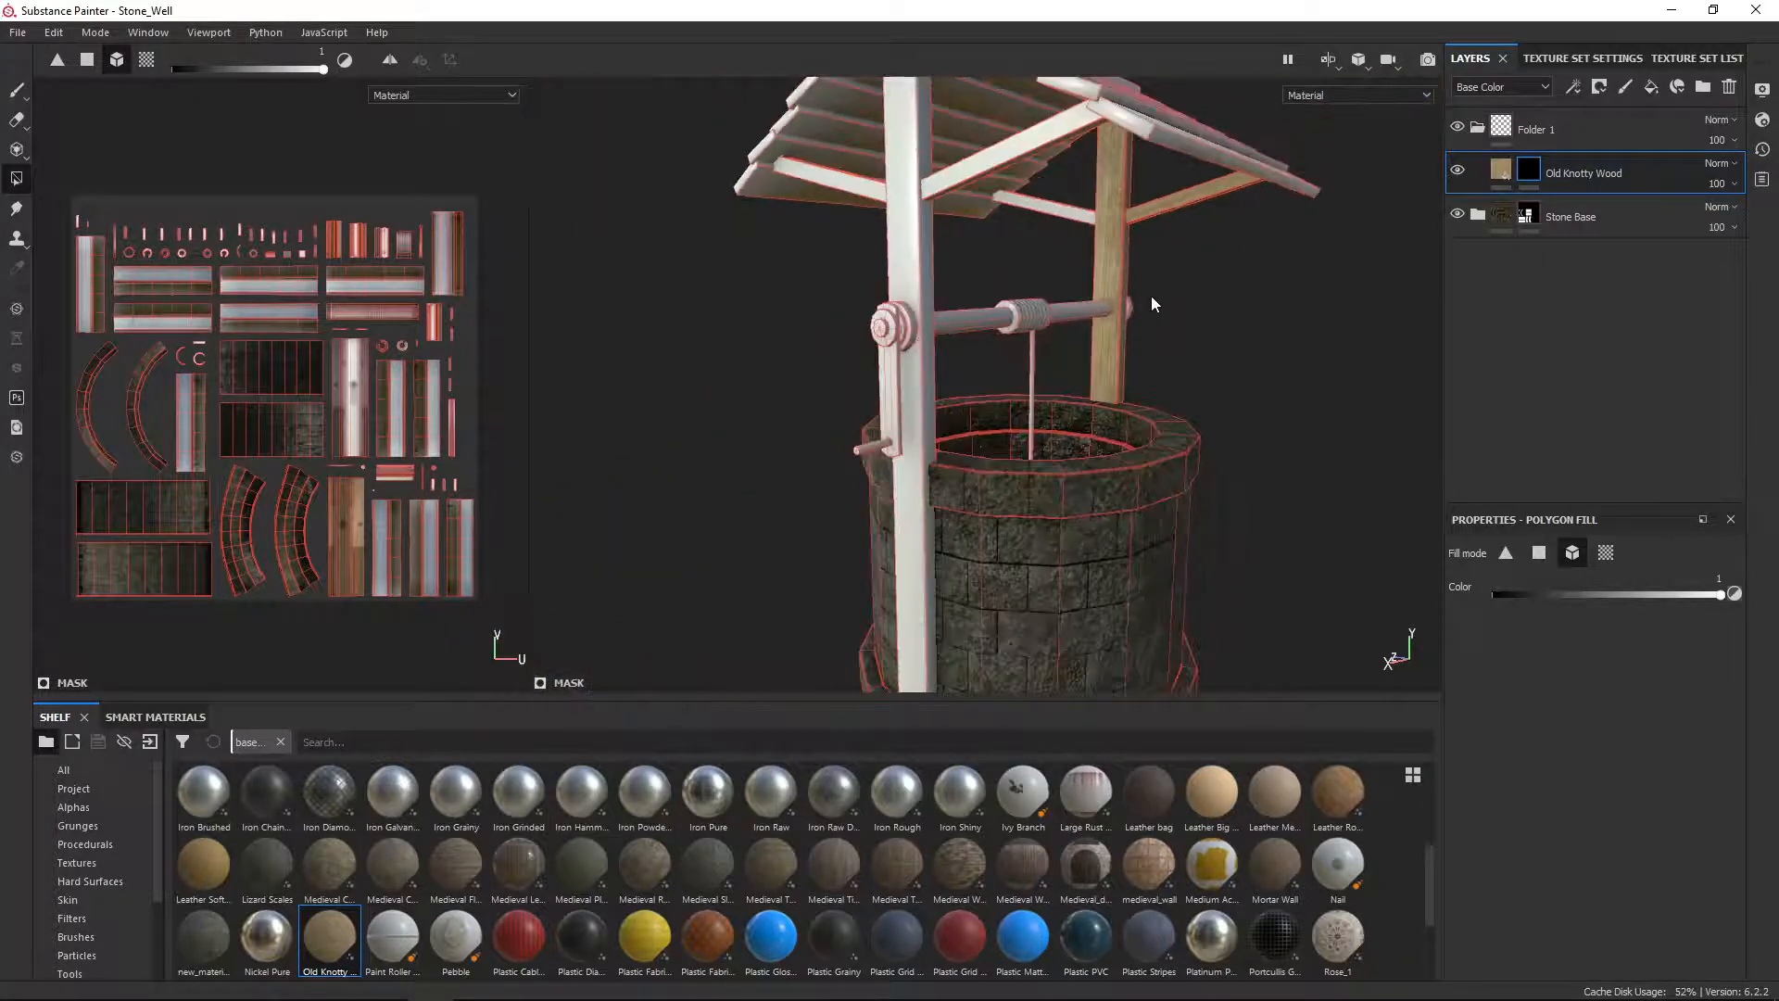
click(915, 208)
click(950, 165)
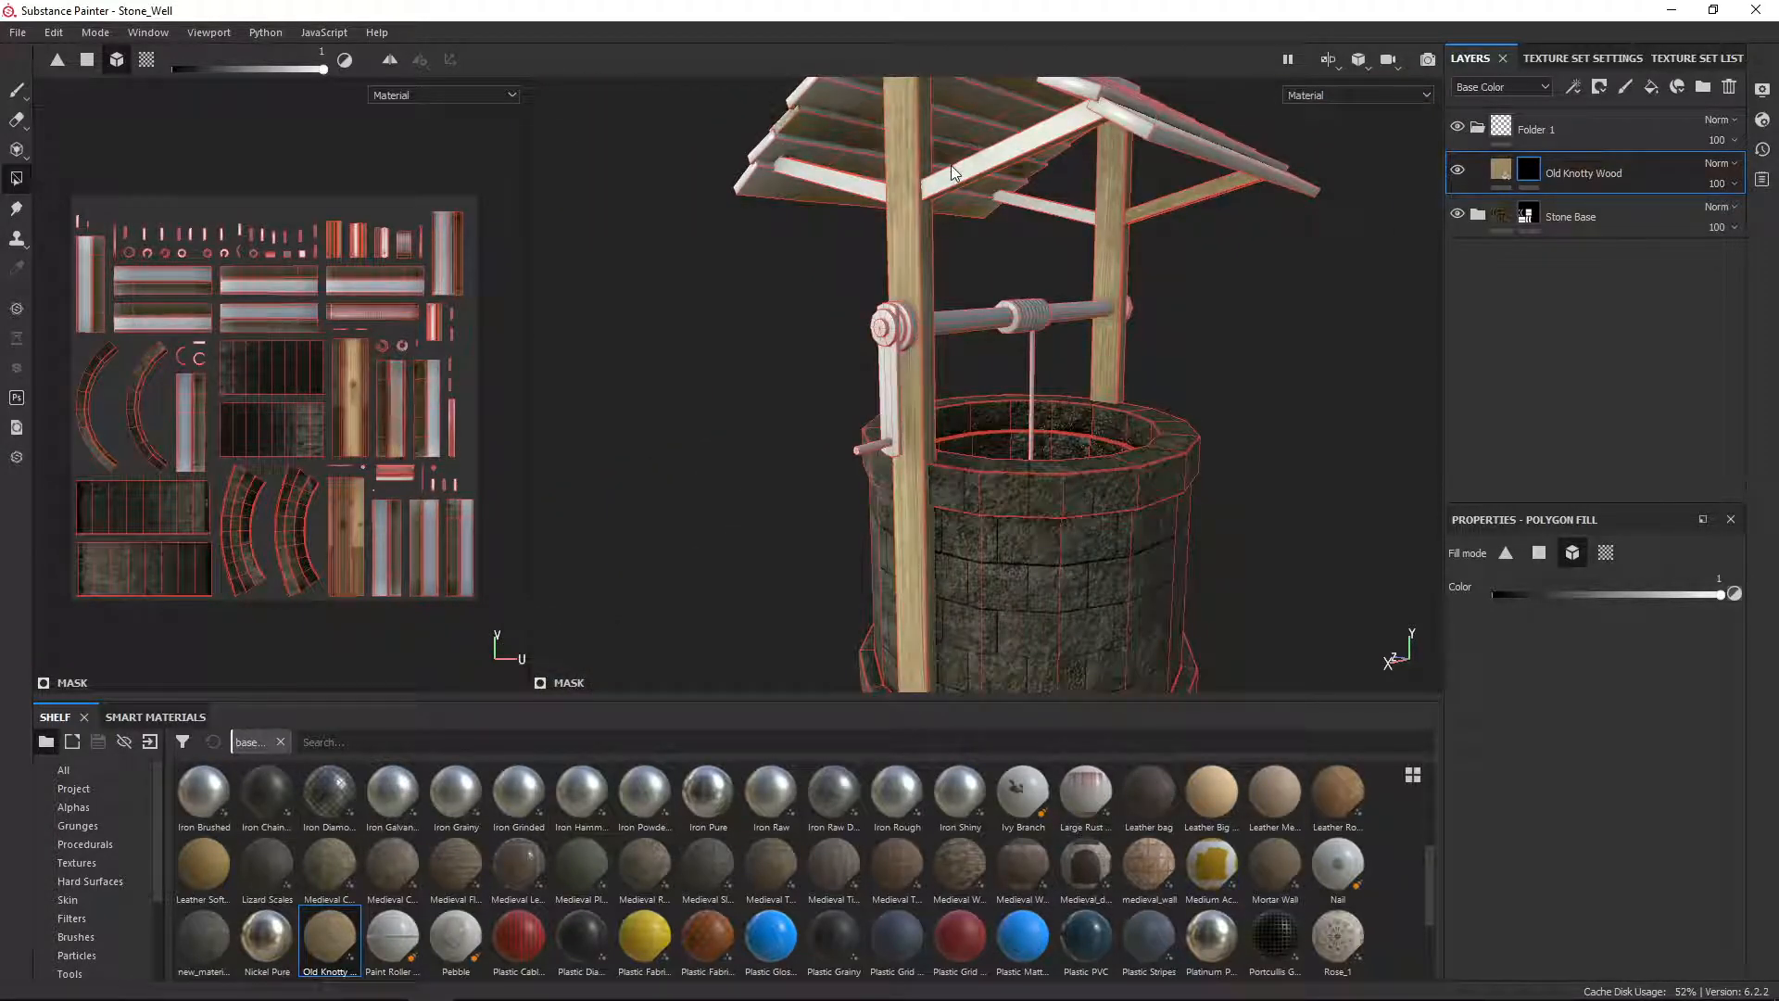
click(998, 136)
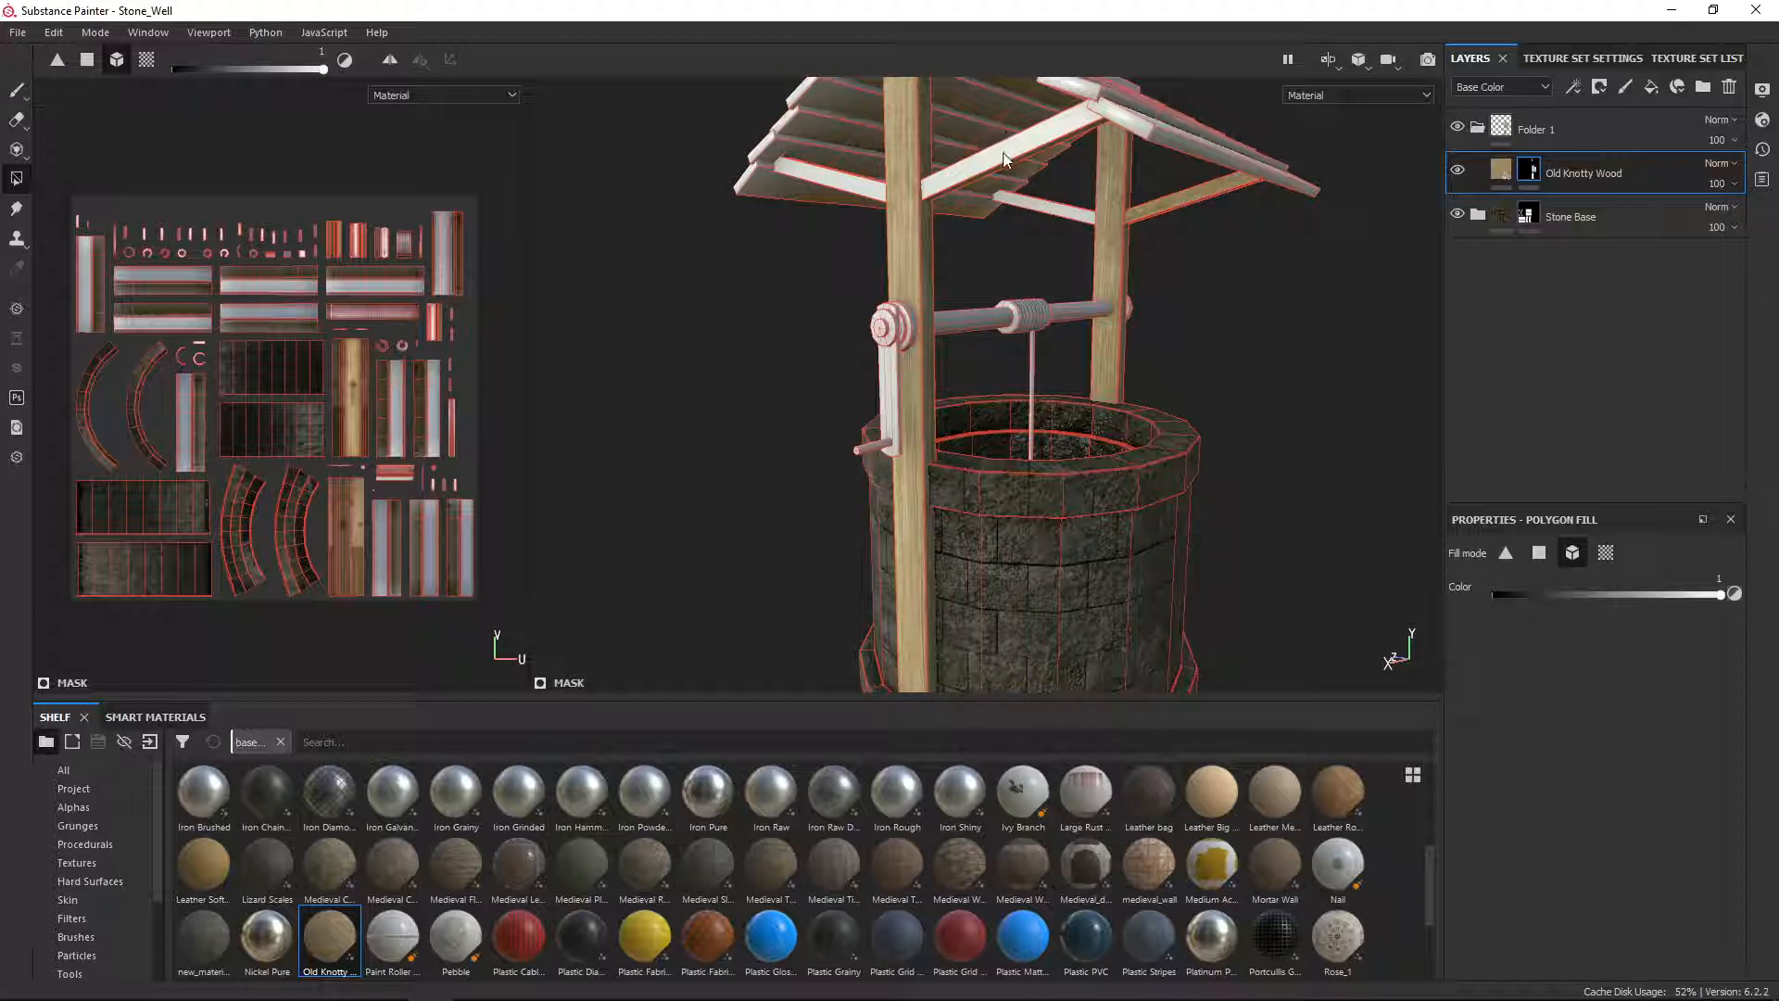
click(1005, 159)
click(849, 181)
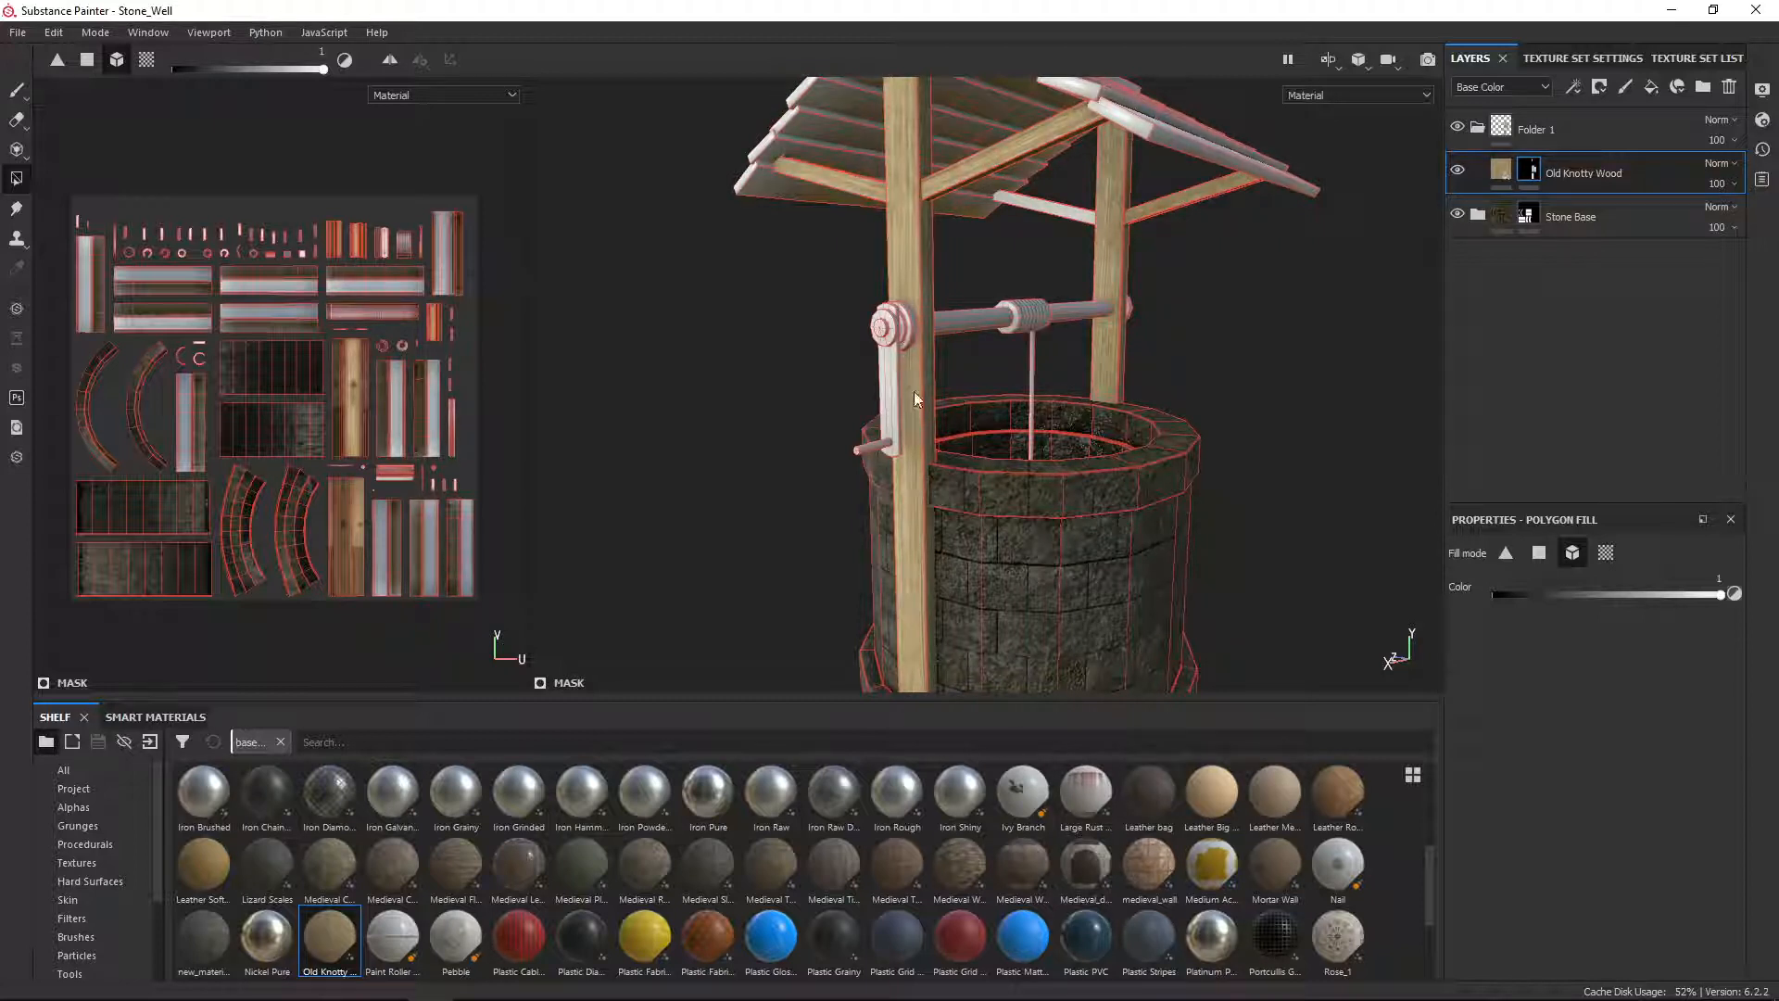
click(889, 382)
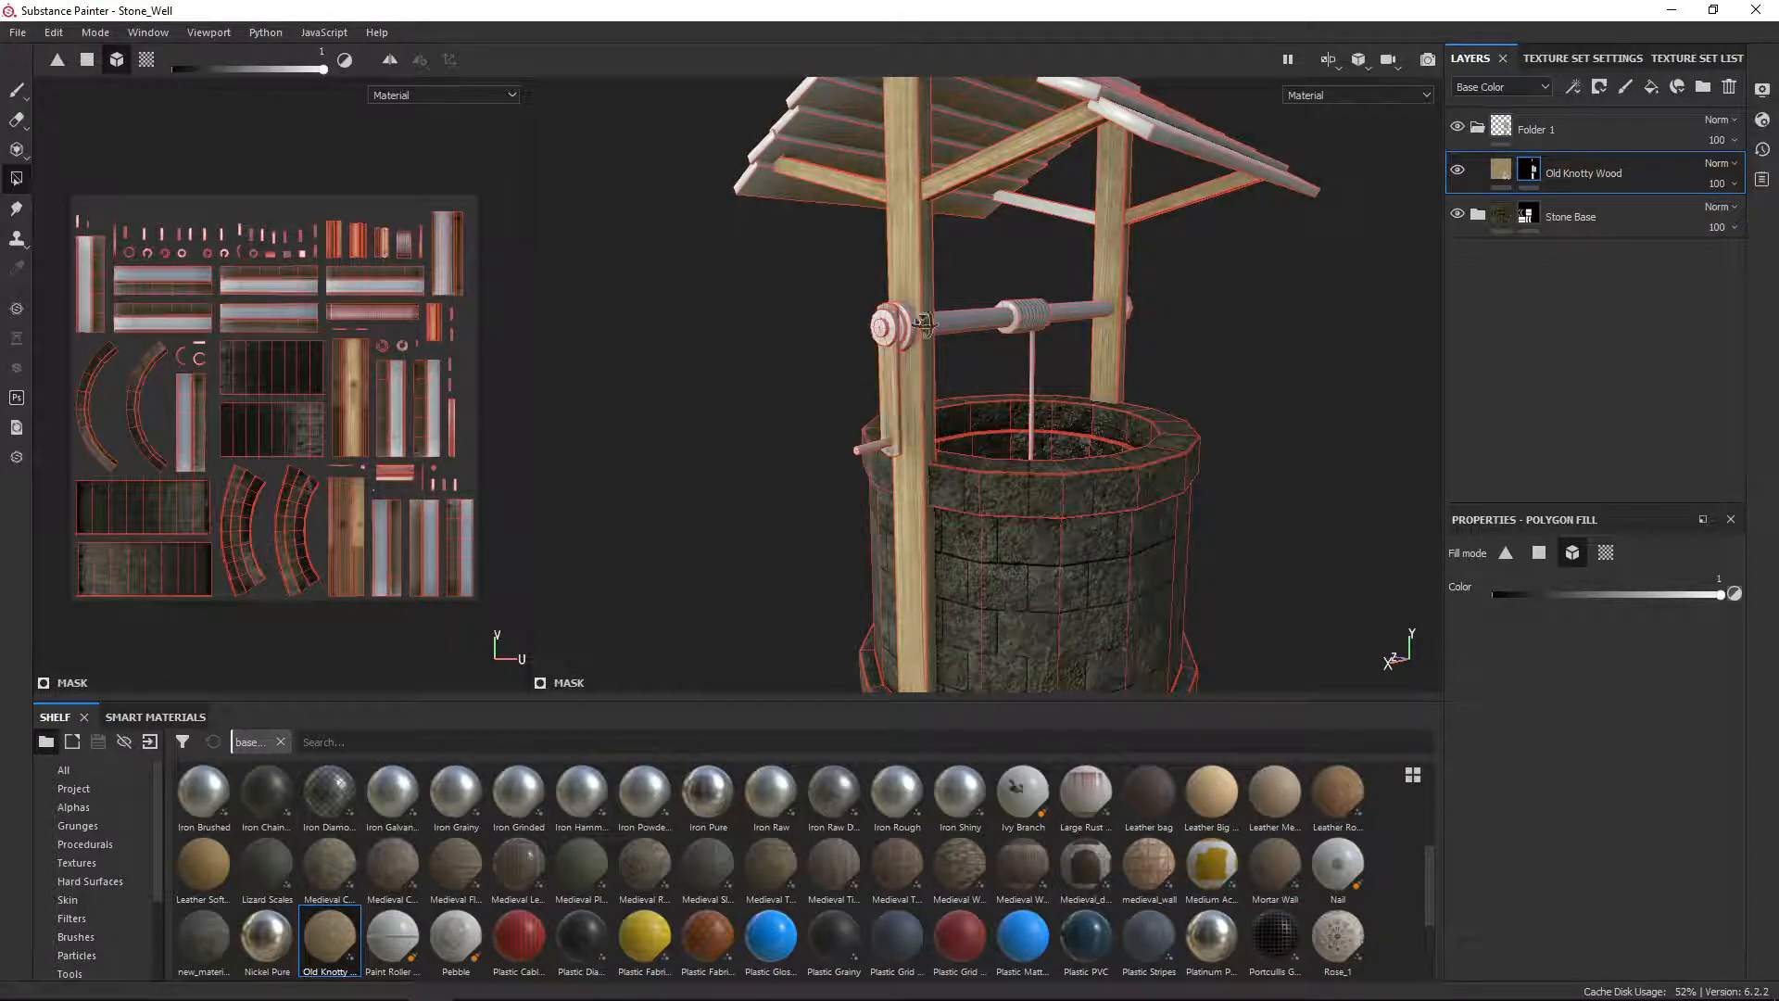
Step: Duplicate the Old Knotty Wood layer and clear the copy's mask
alt+drag(892, 381, 1094, 407)
right_click(1566, 159)
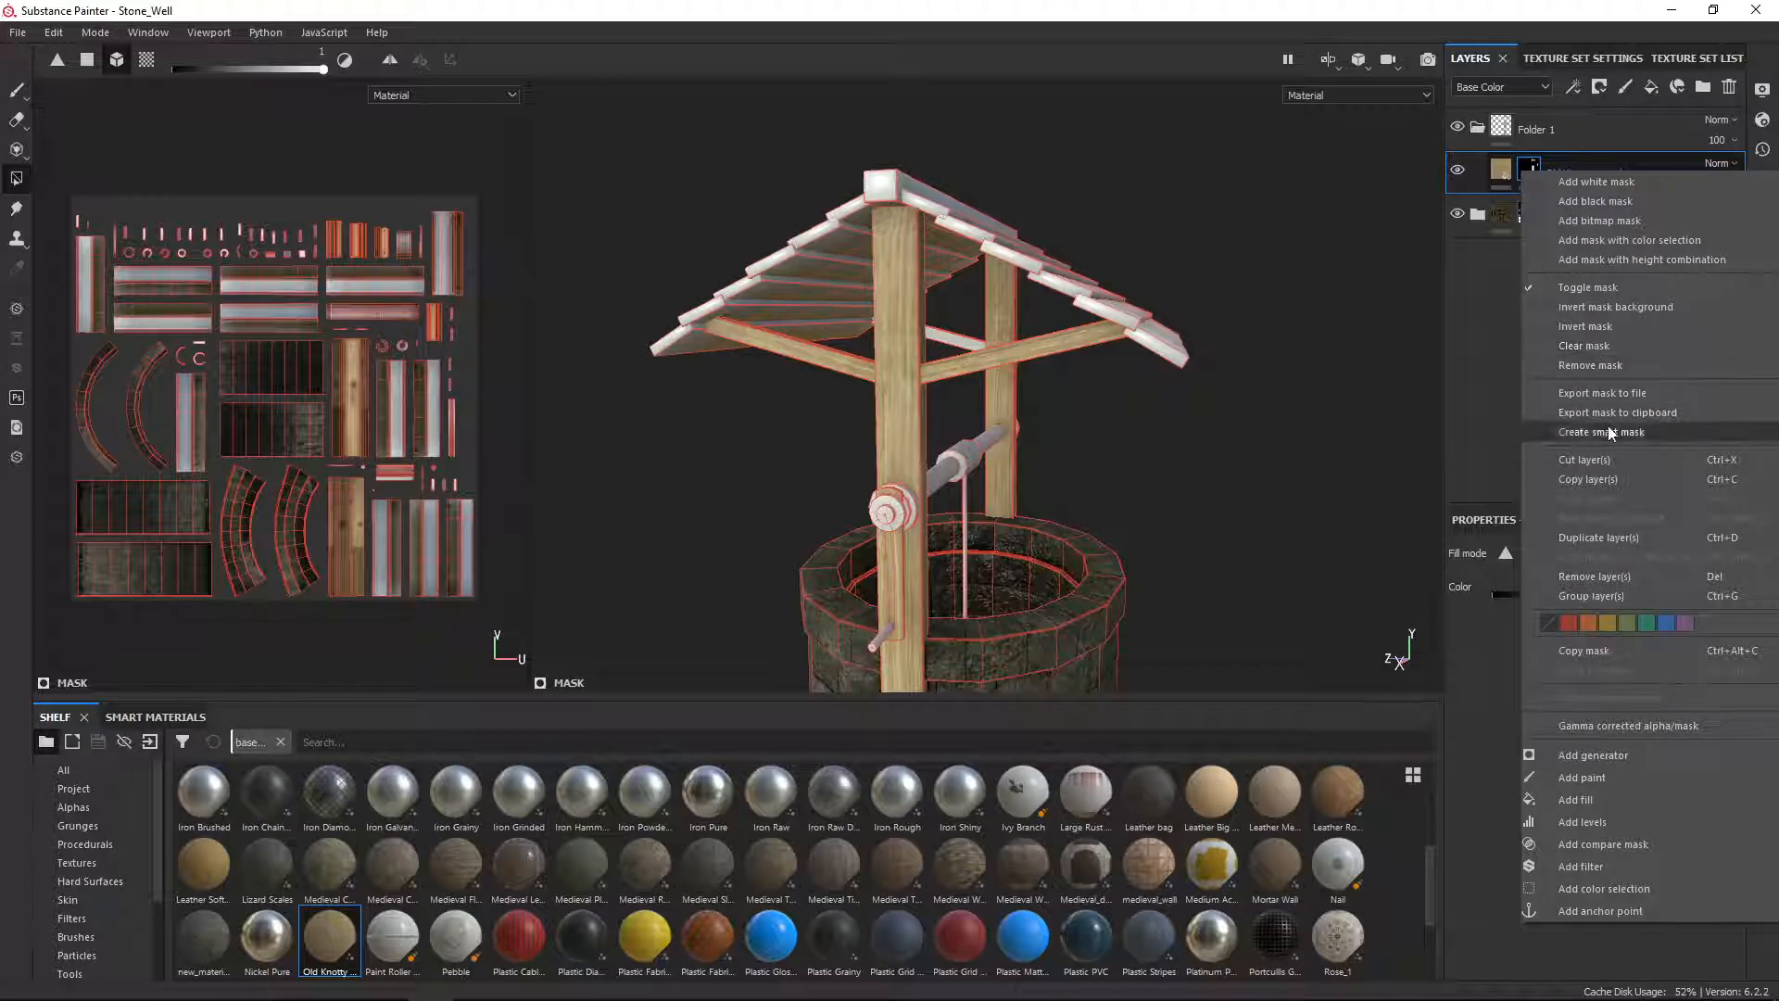
click(1614, 541)
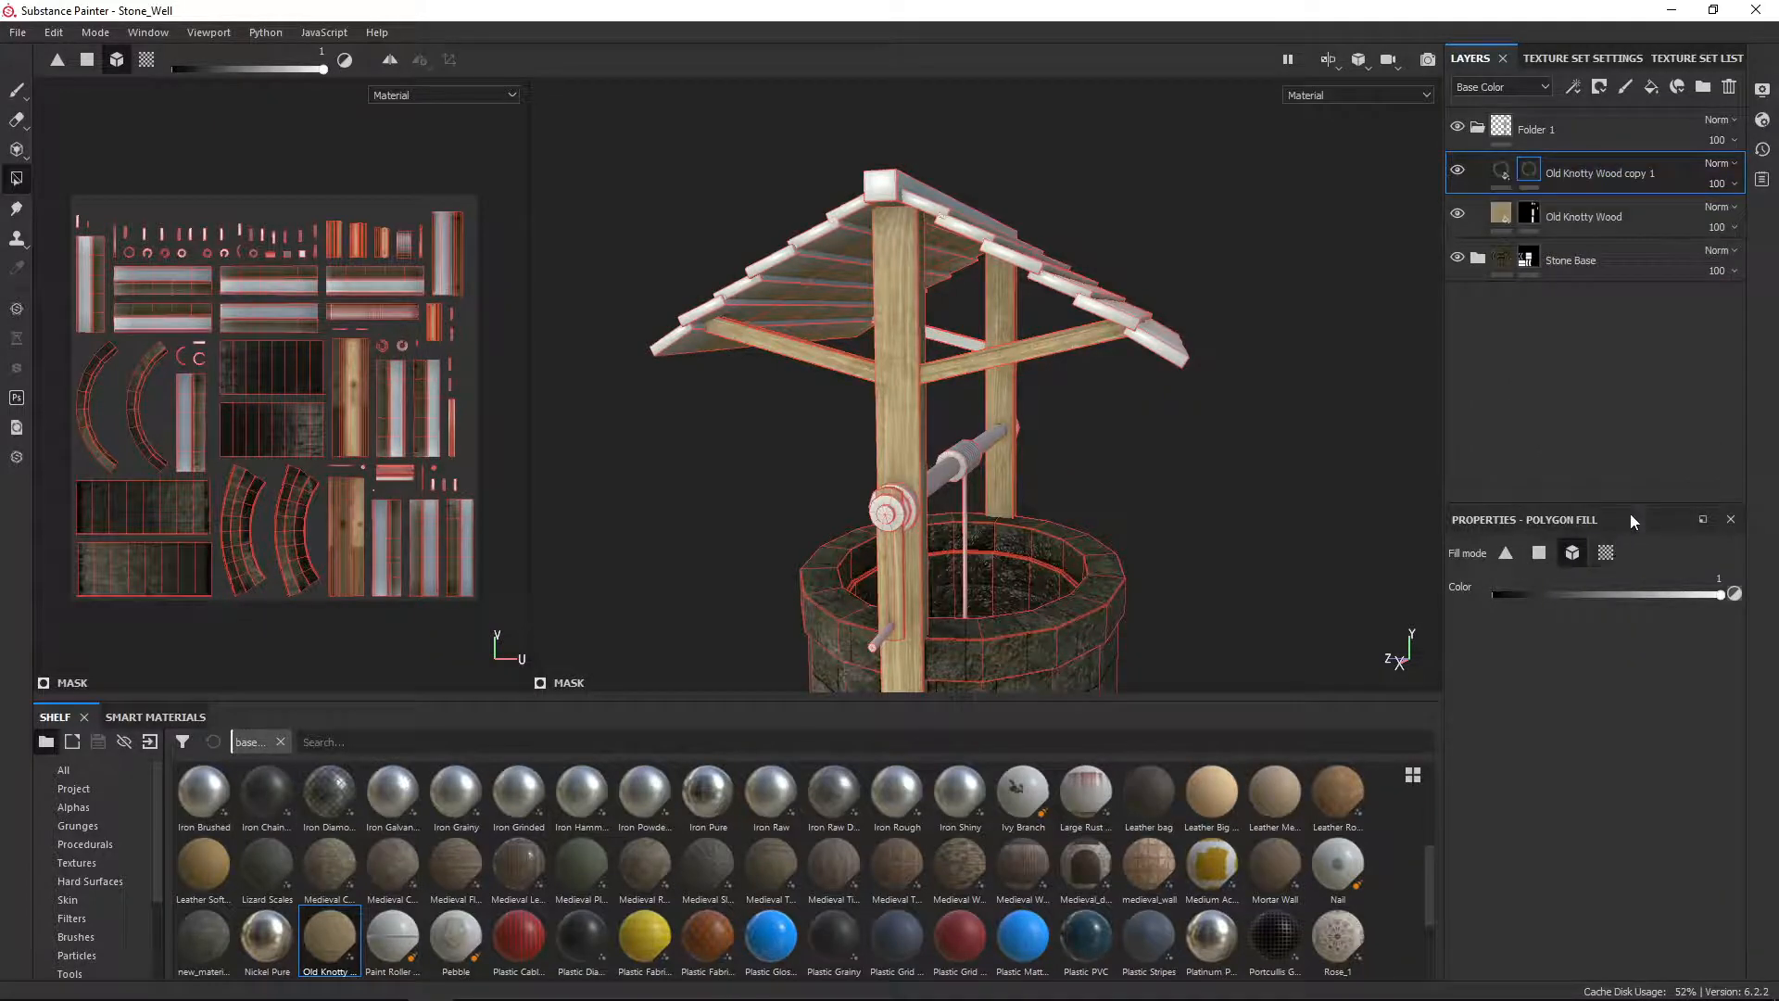
right_click(1529, 171)
click(1605, 346)
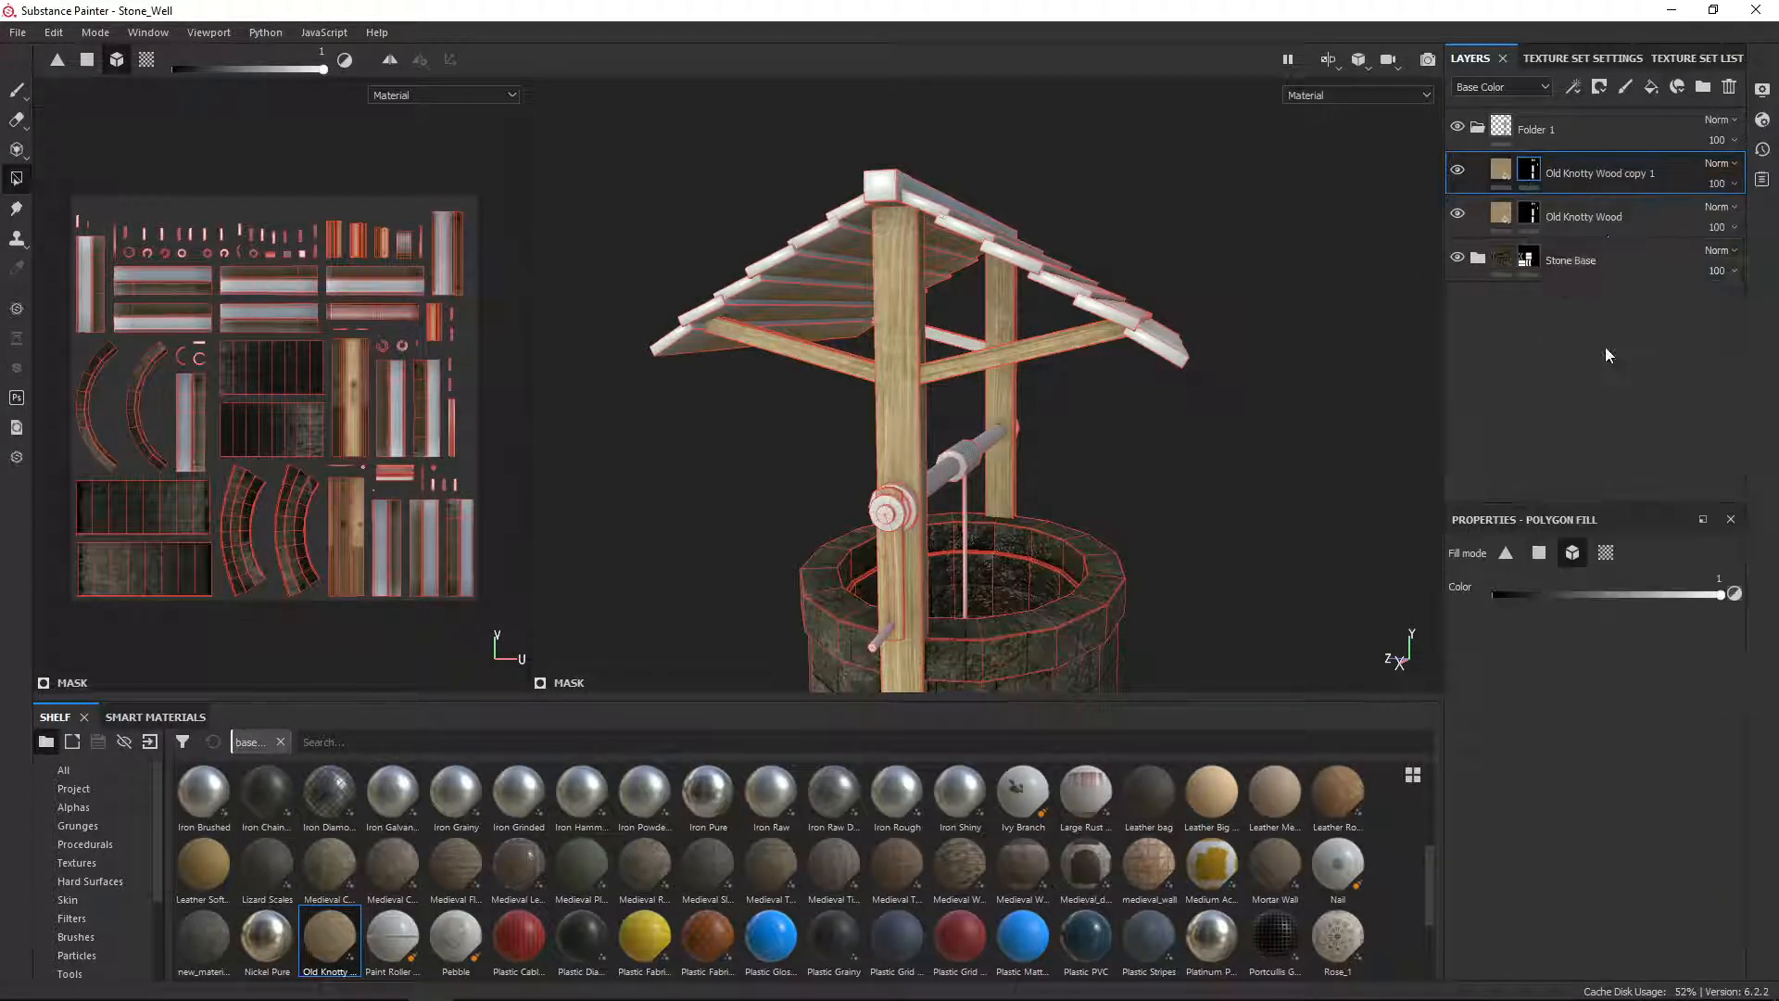
Step: Set the copied wood layer's UV rotation to 0 and check the grain direction on the well's beams
click(1495, 175)
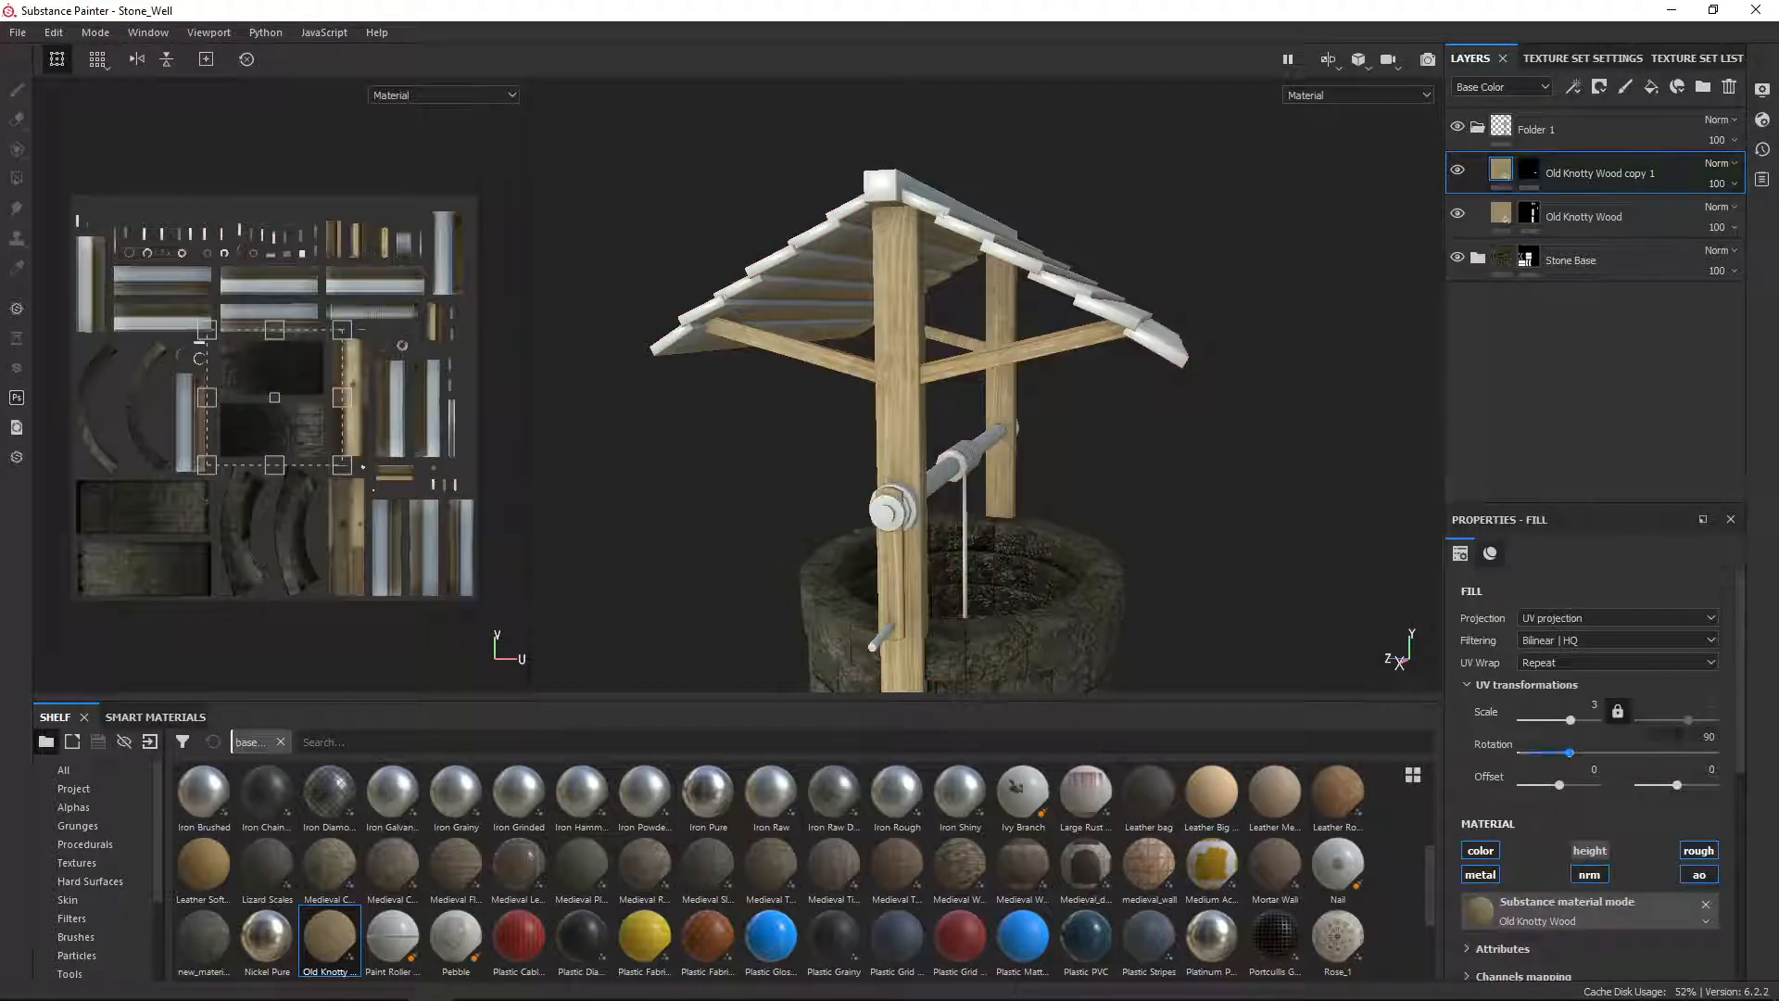
text(0)
key(Return)
alt+drag(1233, 292, 1192, 464)
scroll(1047, 342, down, 5)
alt+middle_drag(1191, 464, 1175, 275)
scroll(1175, 274, up, 3)
alt+drag(1175, 274, 1012, 381)
alt+middle_drag(1043, 397, 961, 432)
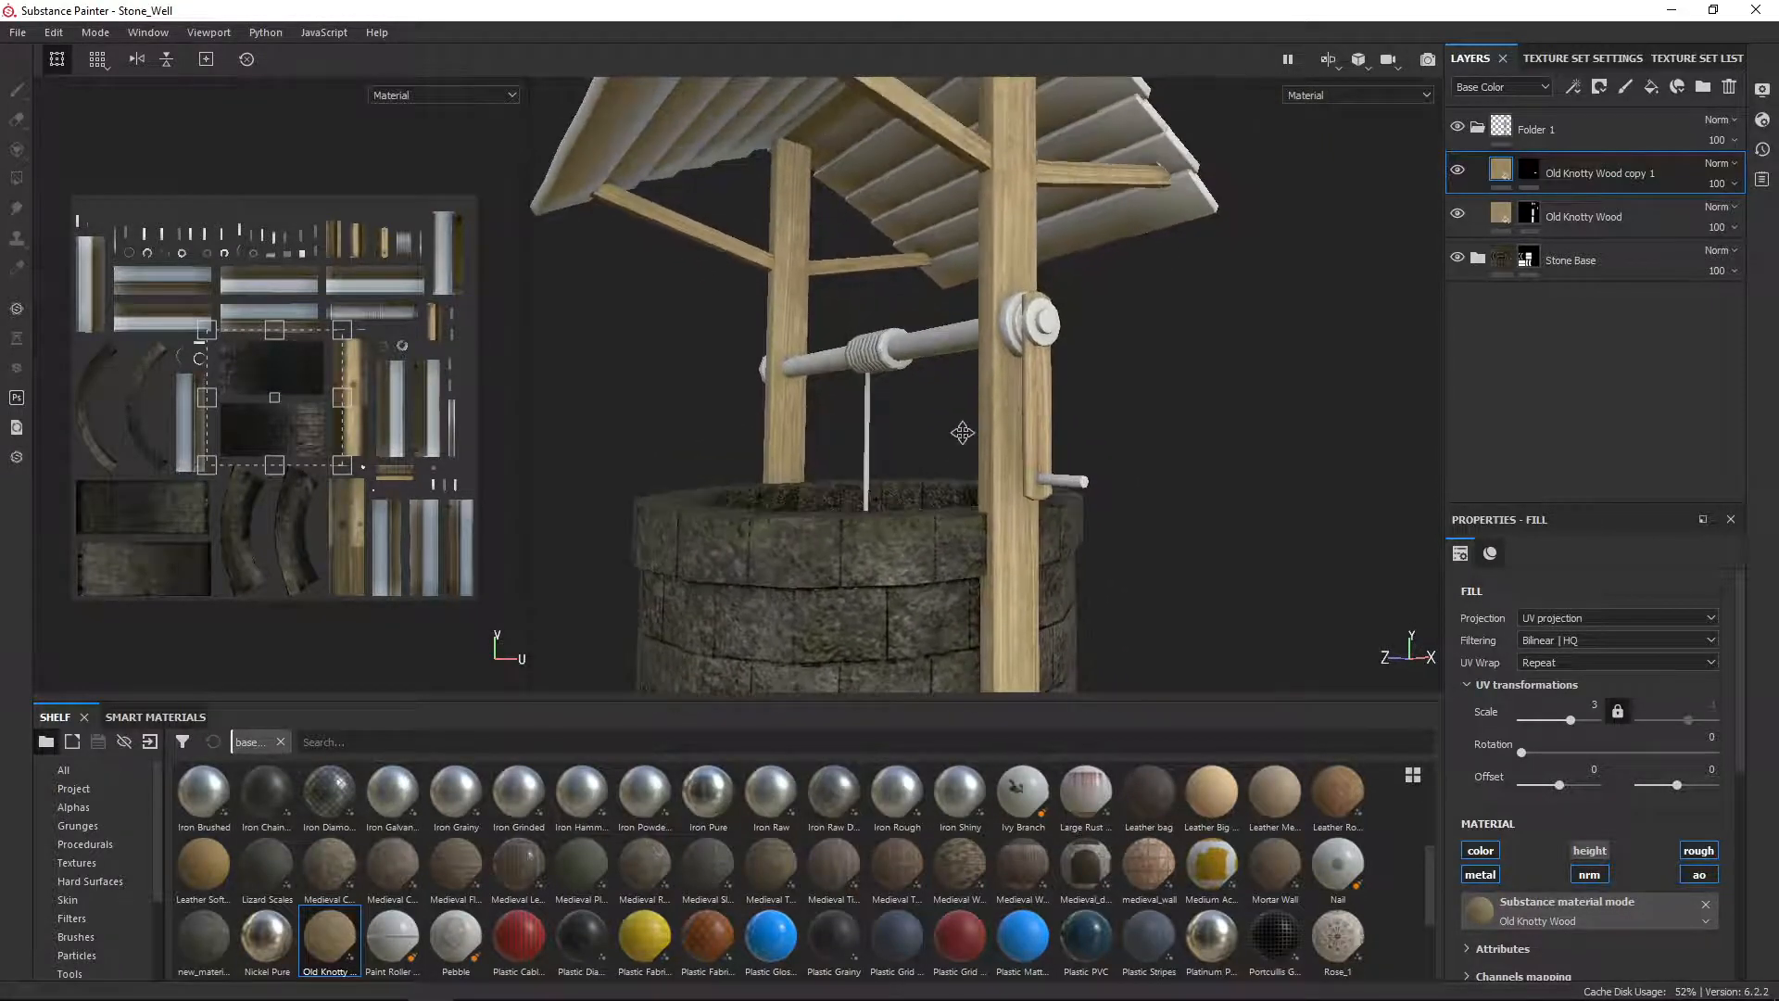
Step: Activate Aging in the copied Old Knotty Wood layer's material parameters and set its amount to 0
scroll(1616, 746, down, 6)
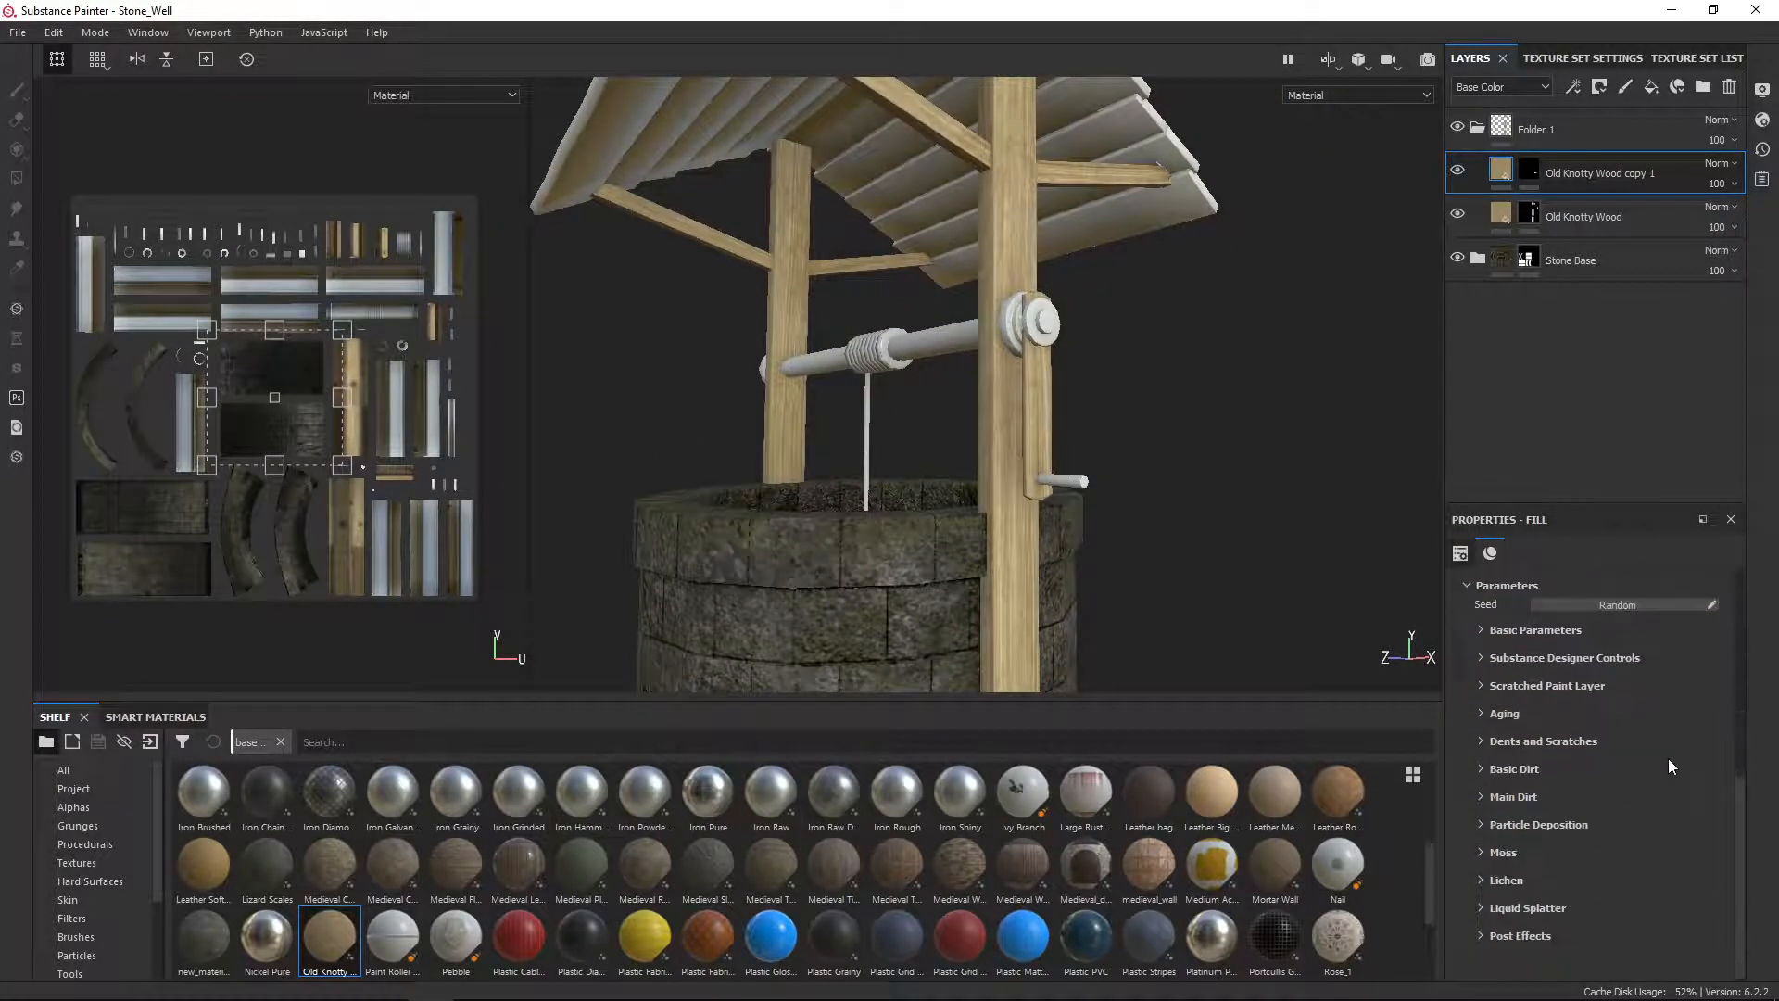
click(1483, 712)
click(1623, 733)
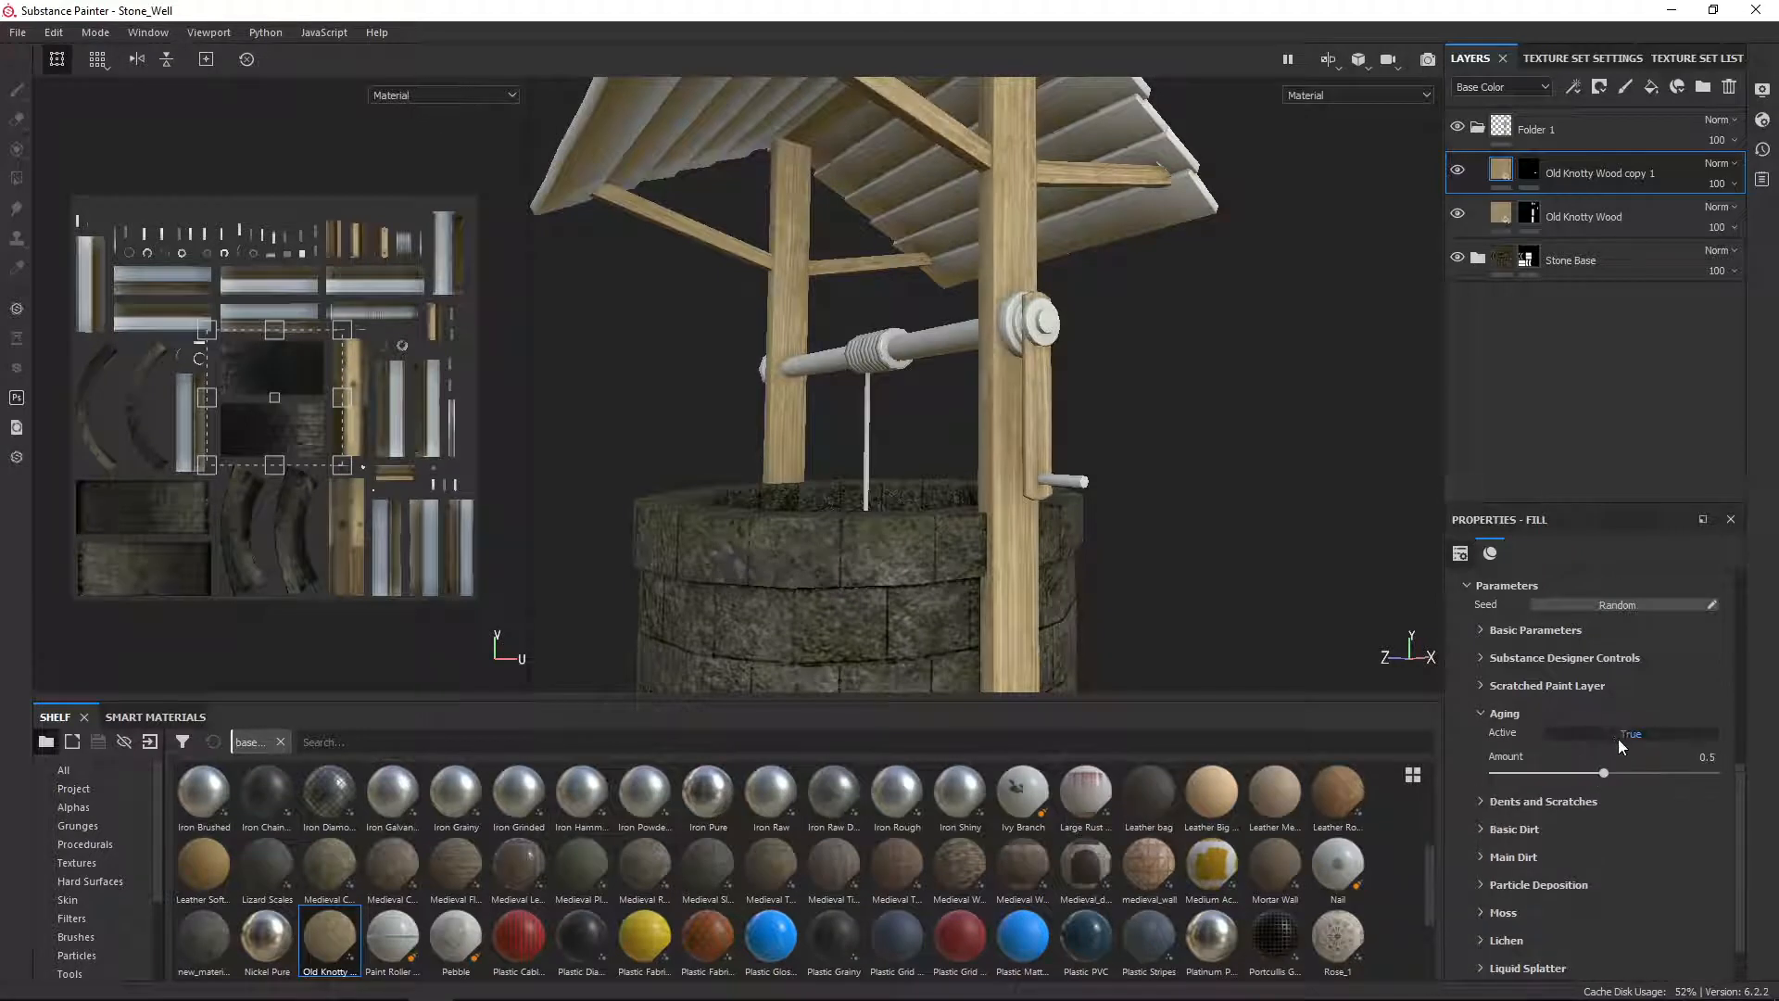
drag(1604, 773, 1540, 778)
drag(1725, 803, 1464, 780)
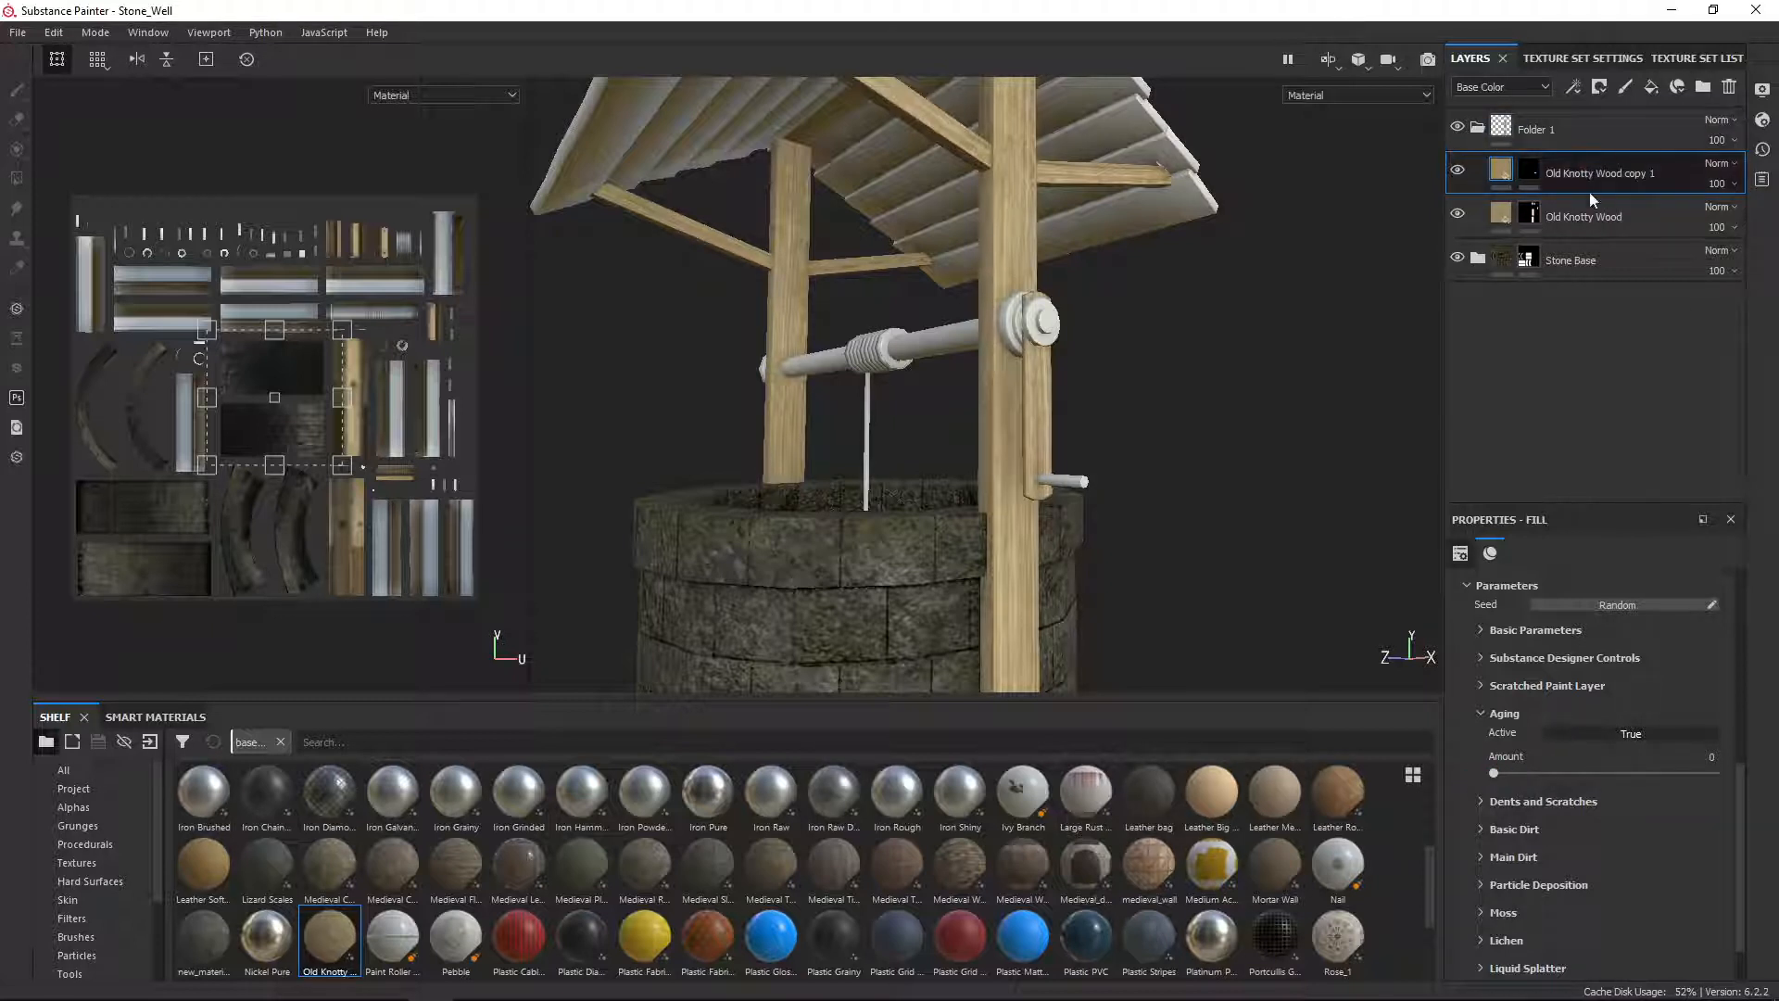
Step: Activate Aging in the original Old Knotty Wood layer's material parameters and set its amount to 0.75
click(1498, 216)
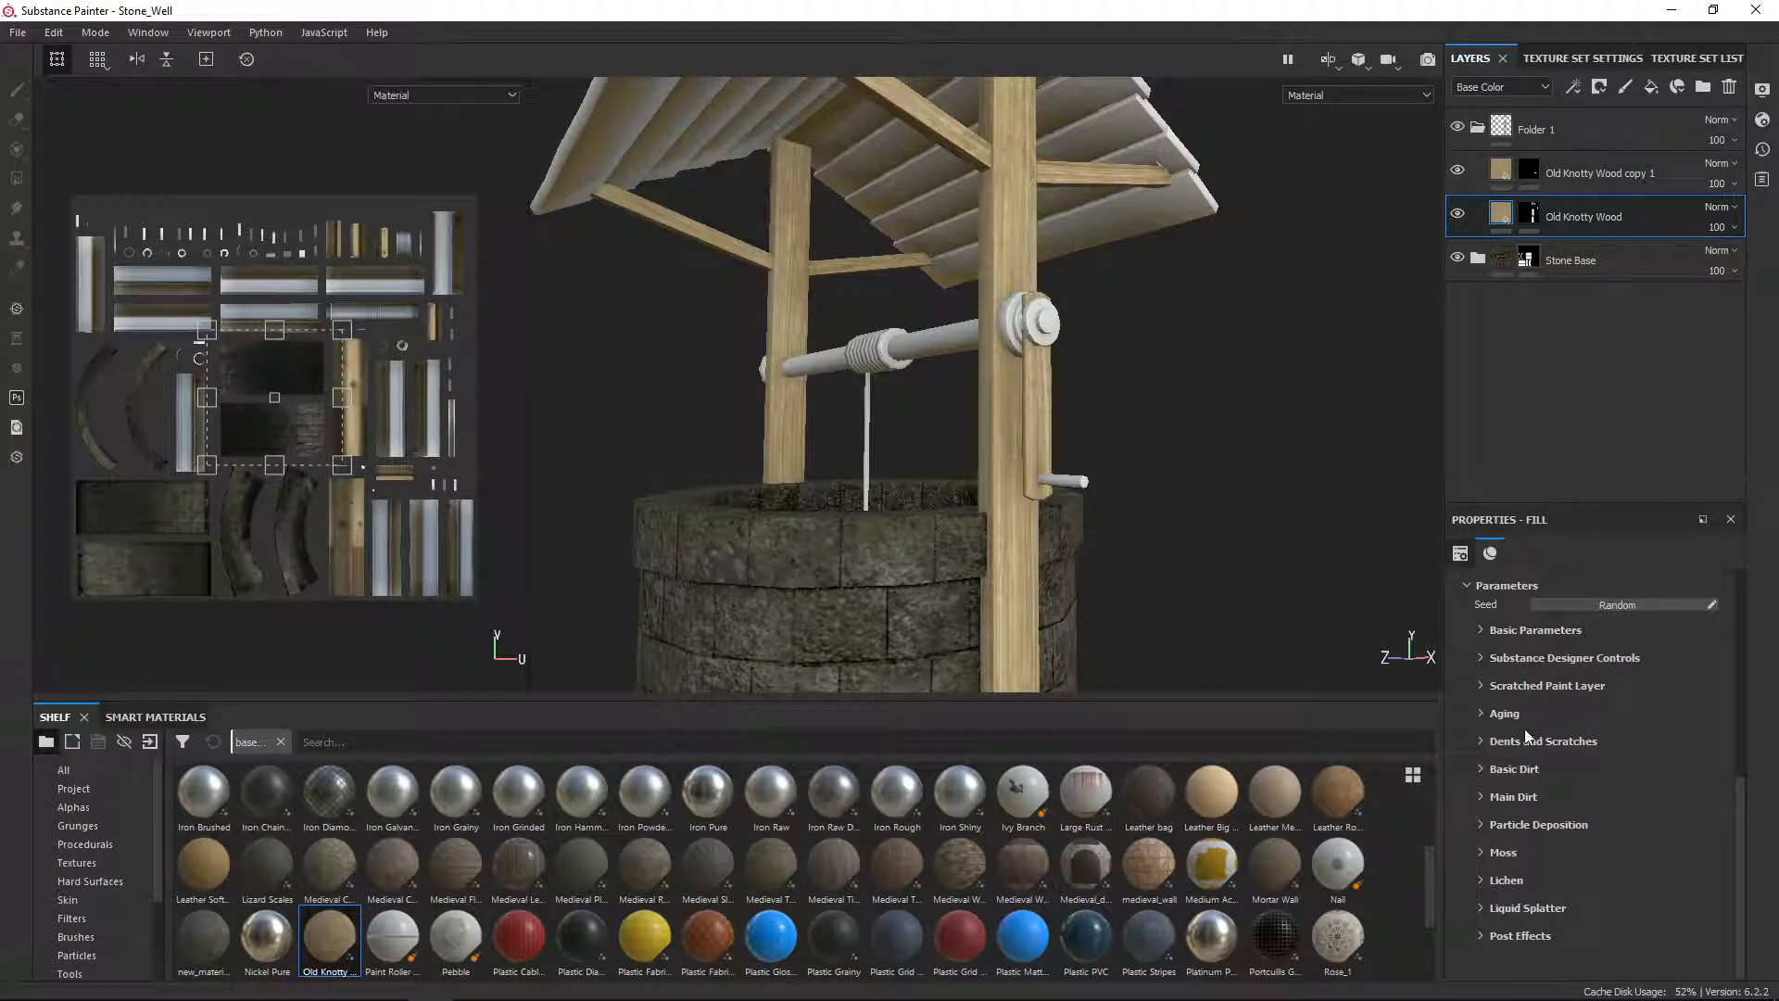
click(1484, 712)
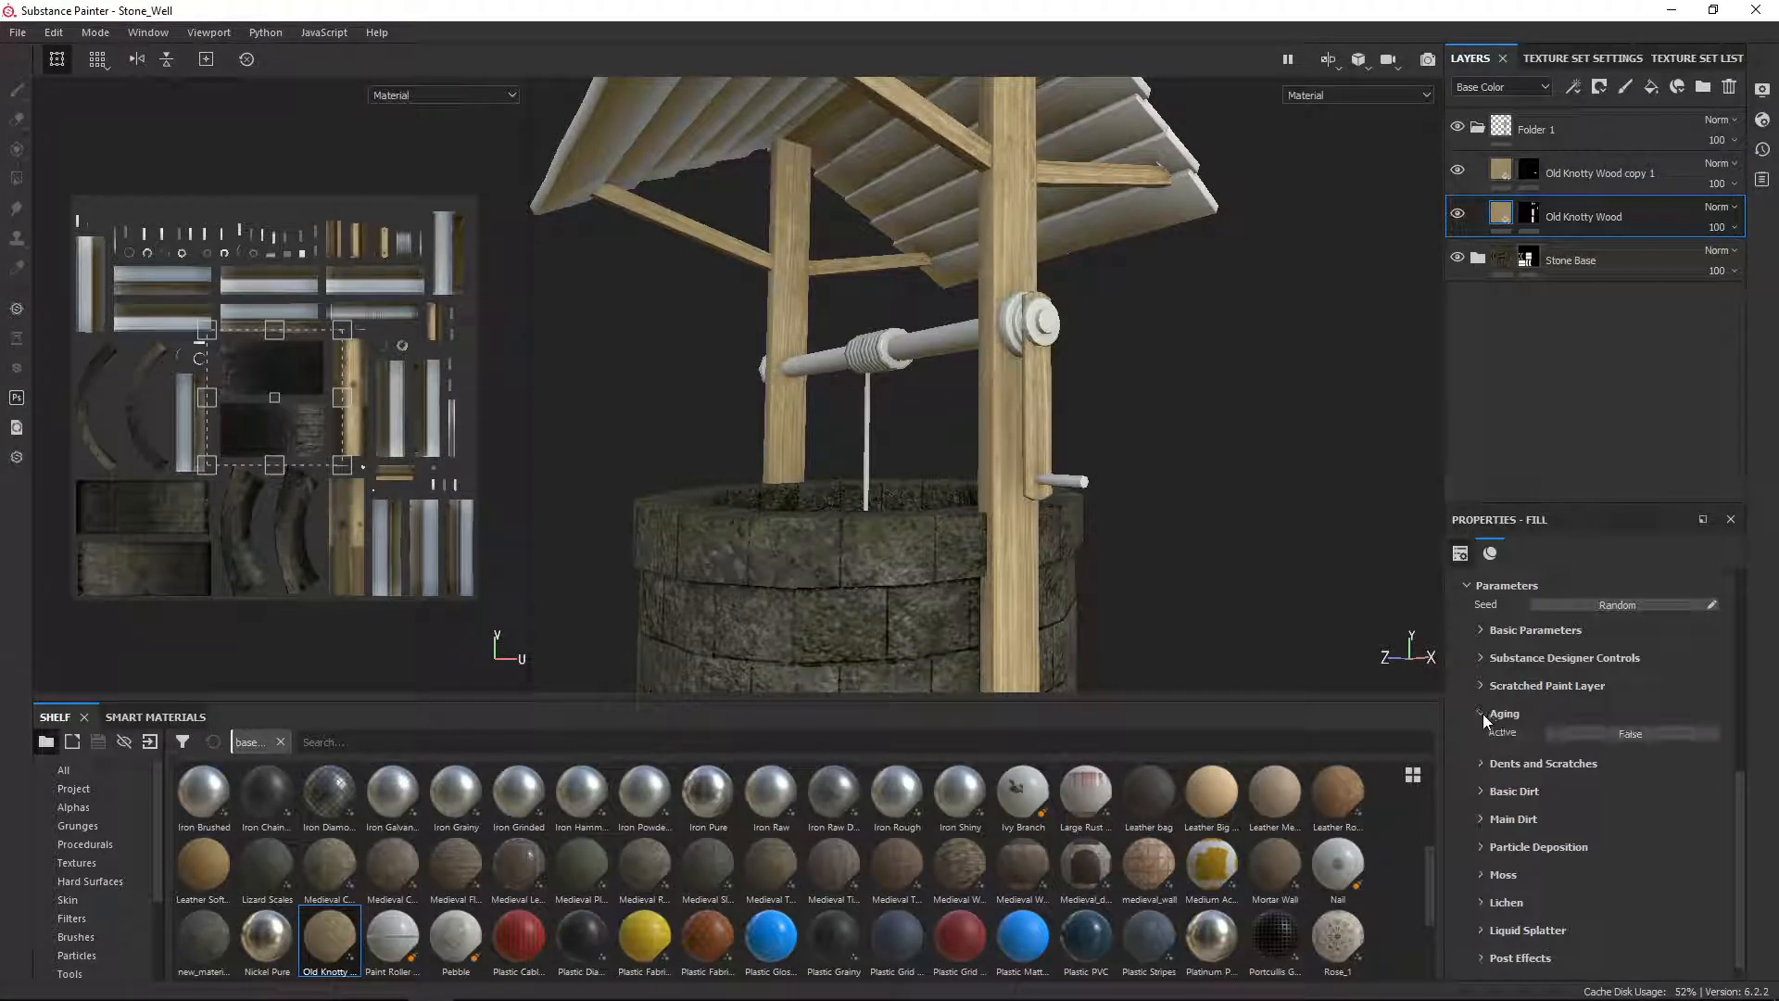
click(1585, 734)
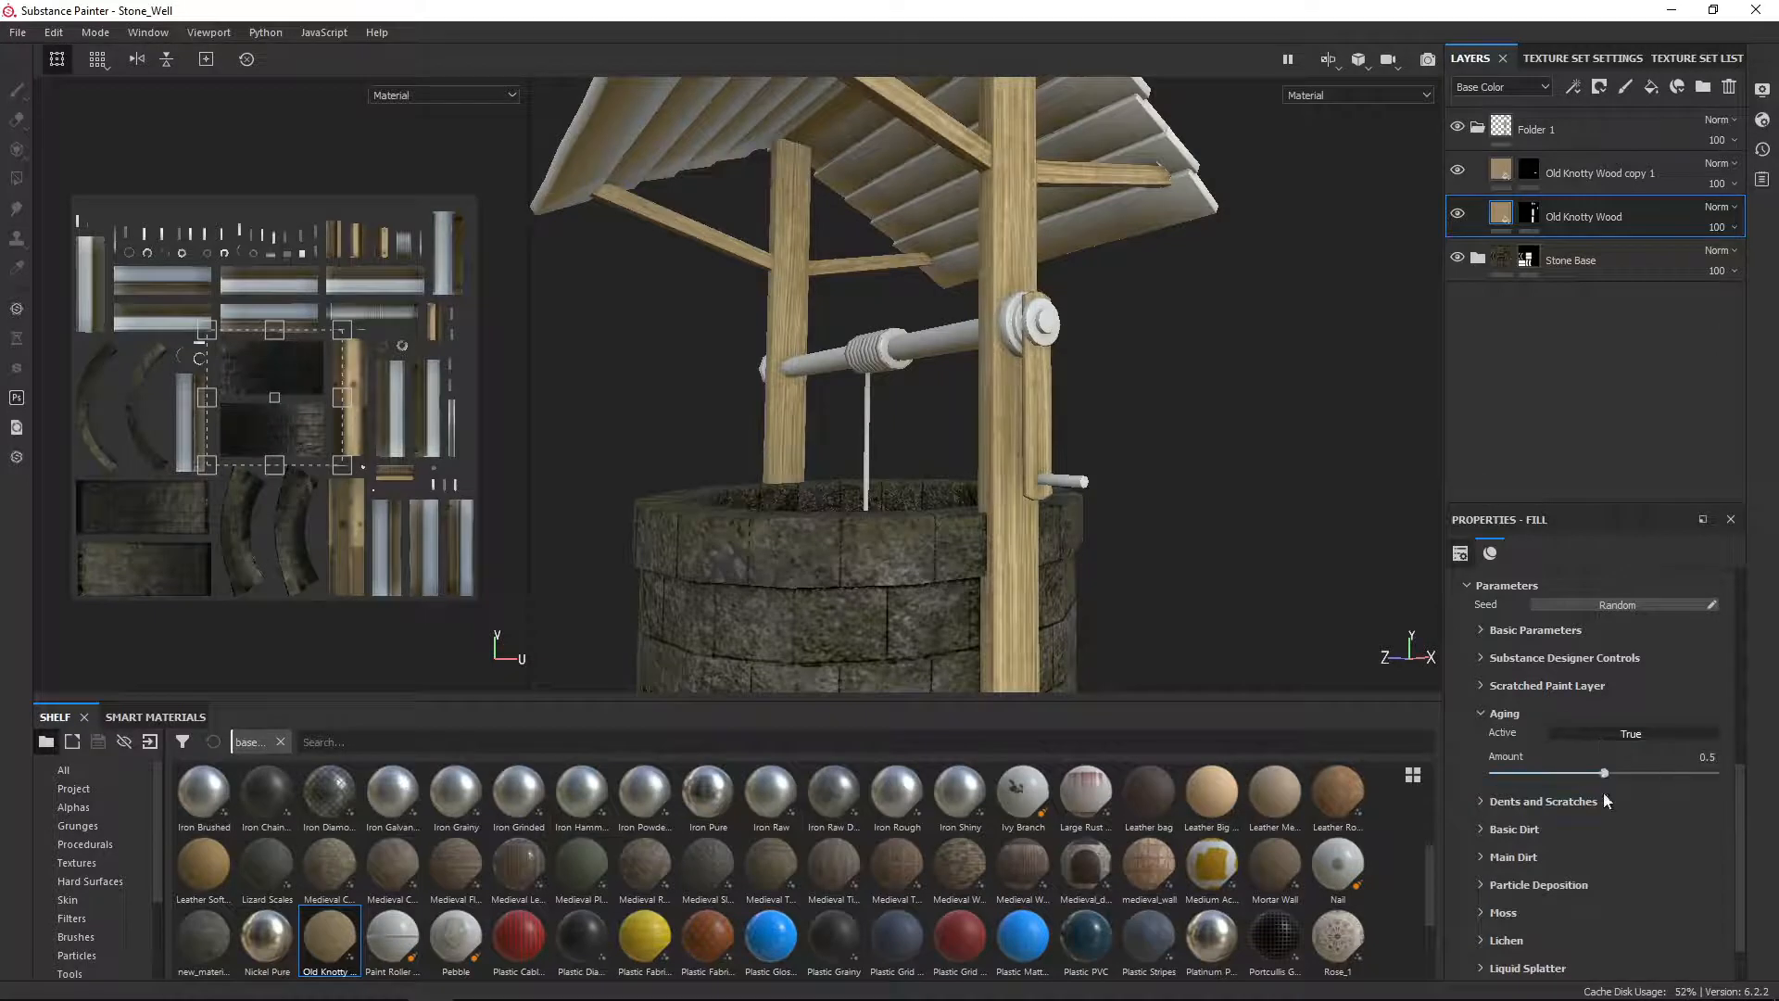
drag(1608, 774, 1709, 777)
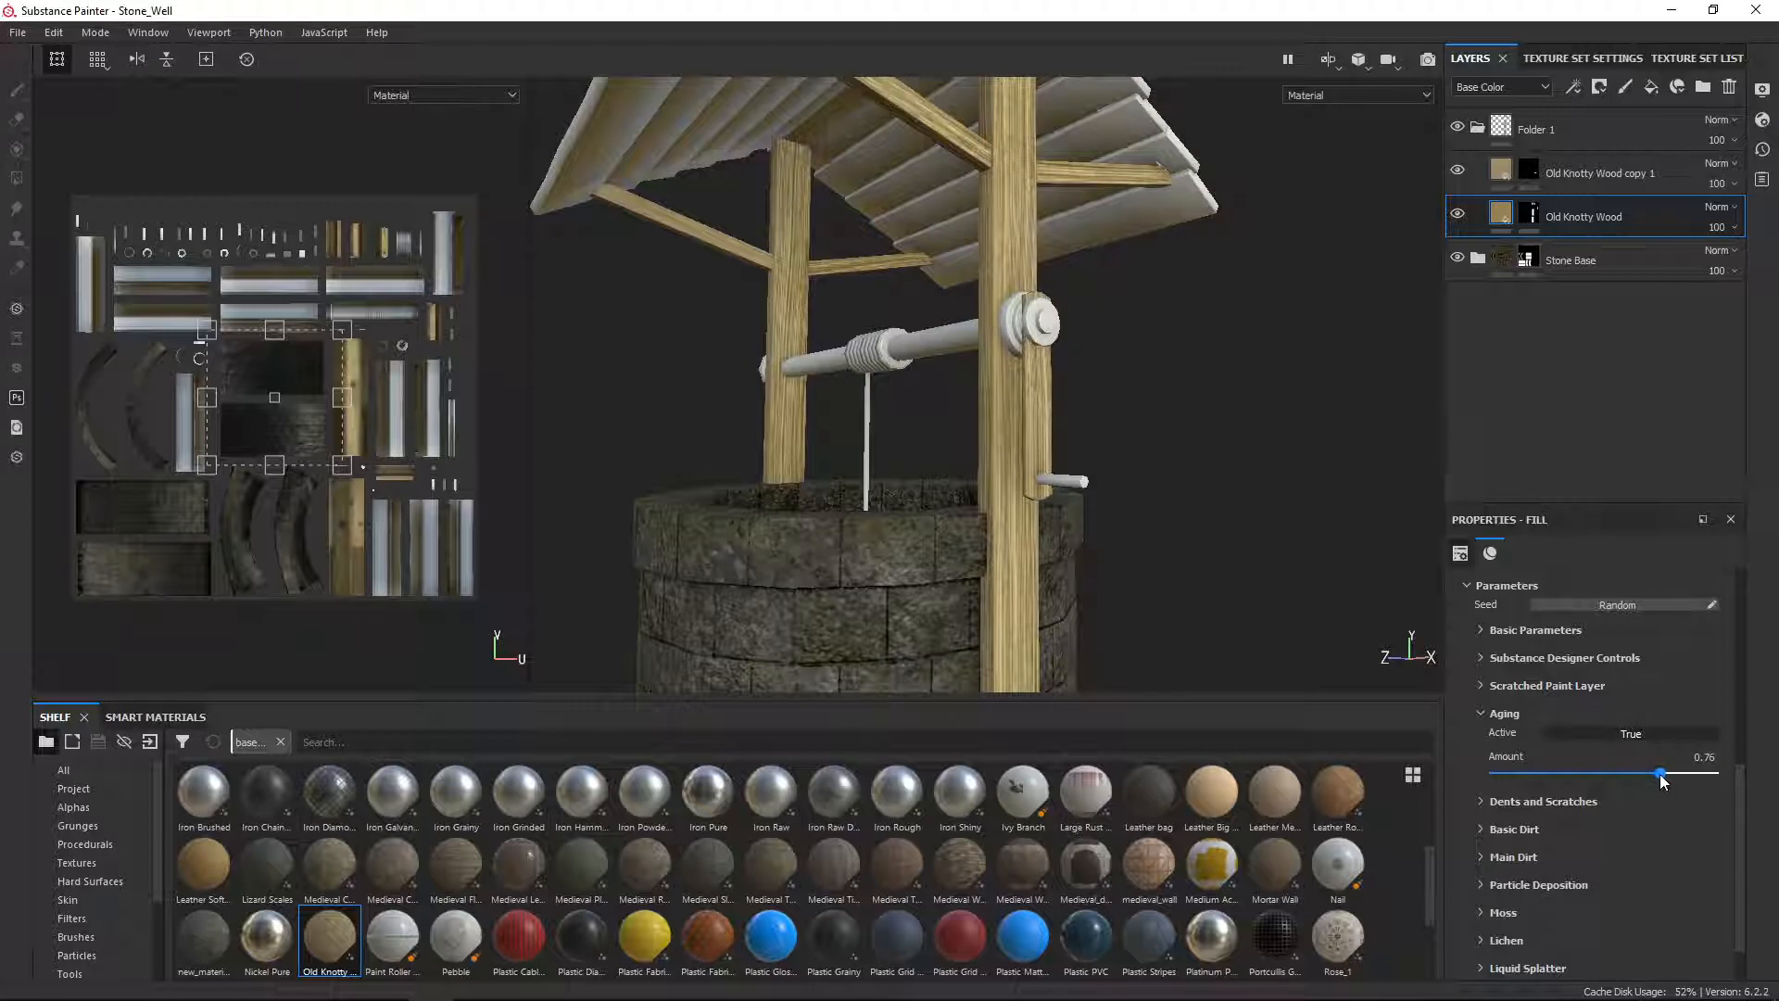
drag(1660, 774, 1659, 775)
Step: Activate Basic Dirt in the Old Knotty Wood material parameters and set its intensity to 0.78
scroll(1532, 659, down, 1)
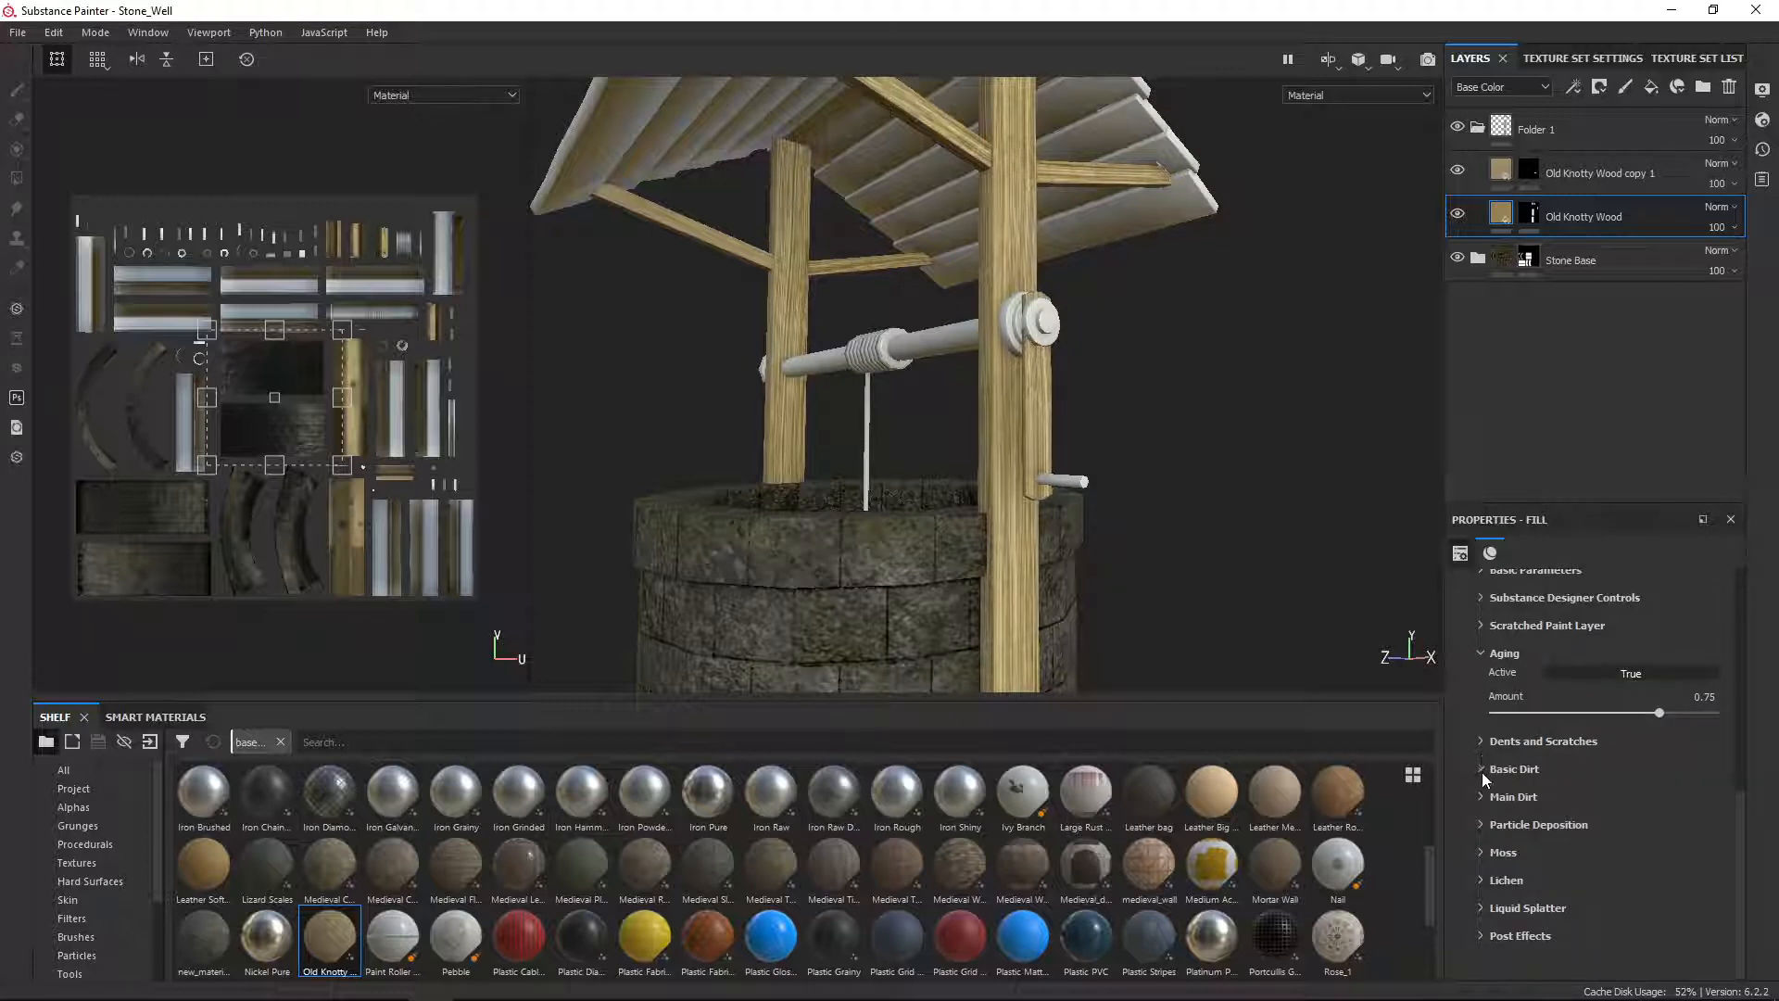
click(1482, 770)
click(1619, 792)
scroll(1620, 792, down, 2)
drag(1581, 735, 1664, 753)
scroll(1655, 849, up, 5)
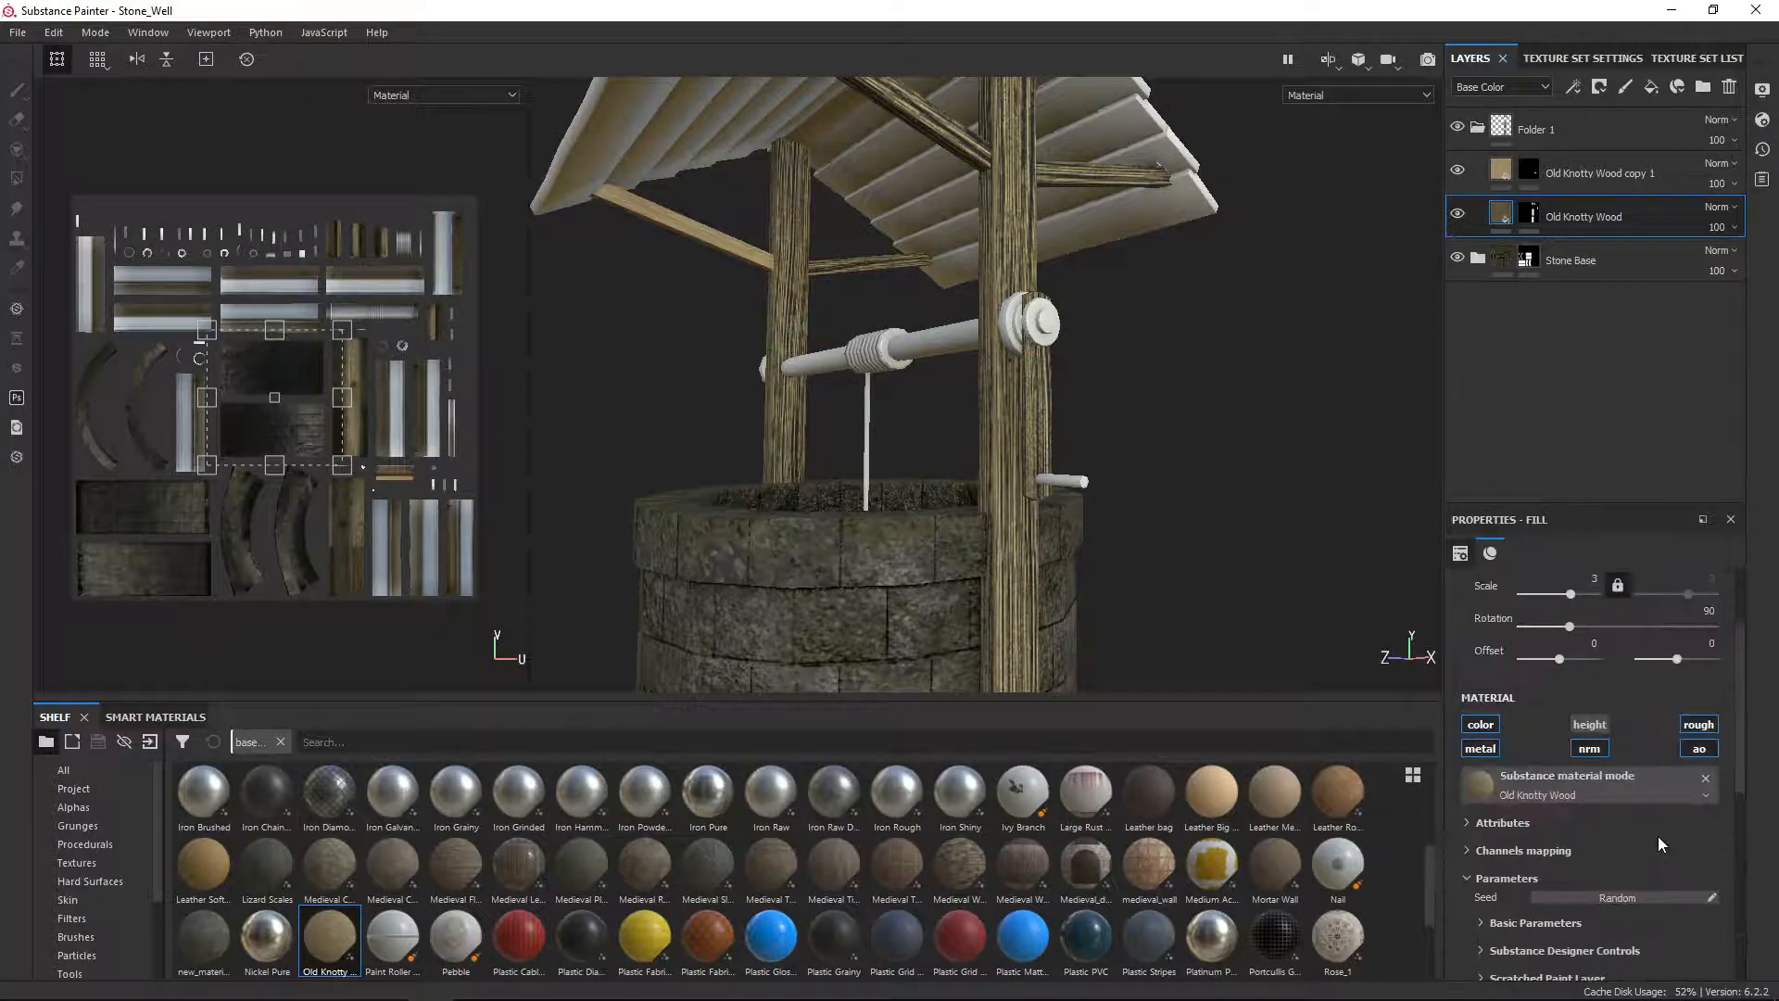
scroll(1658, 836, down, 3)
scroll(1664, 769, down, 2)
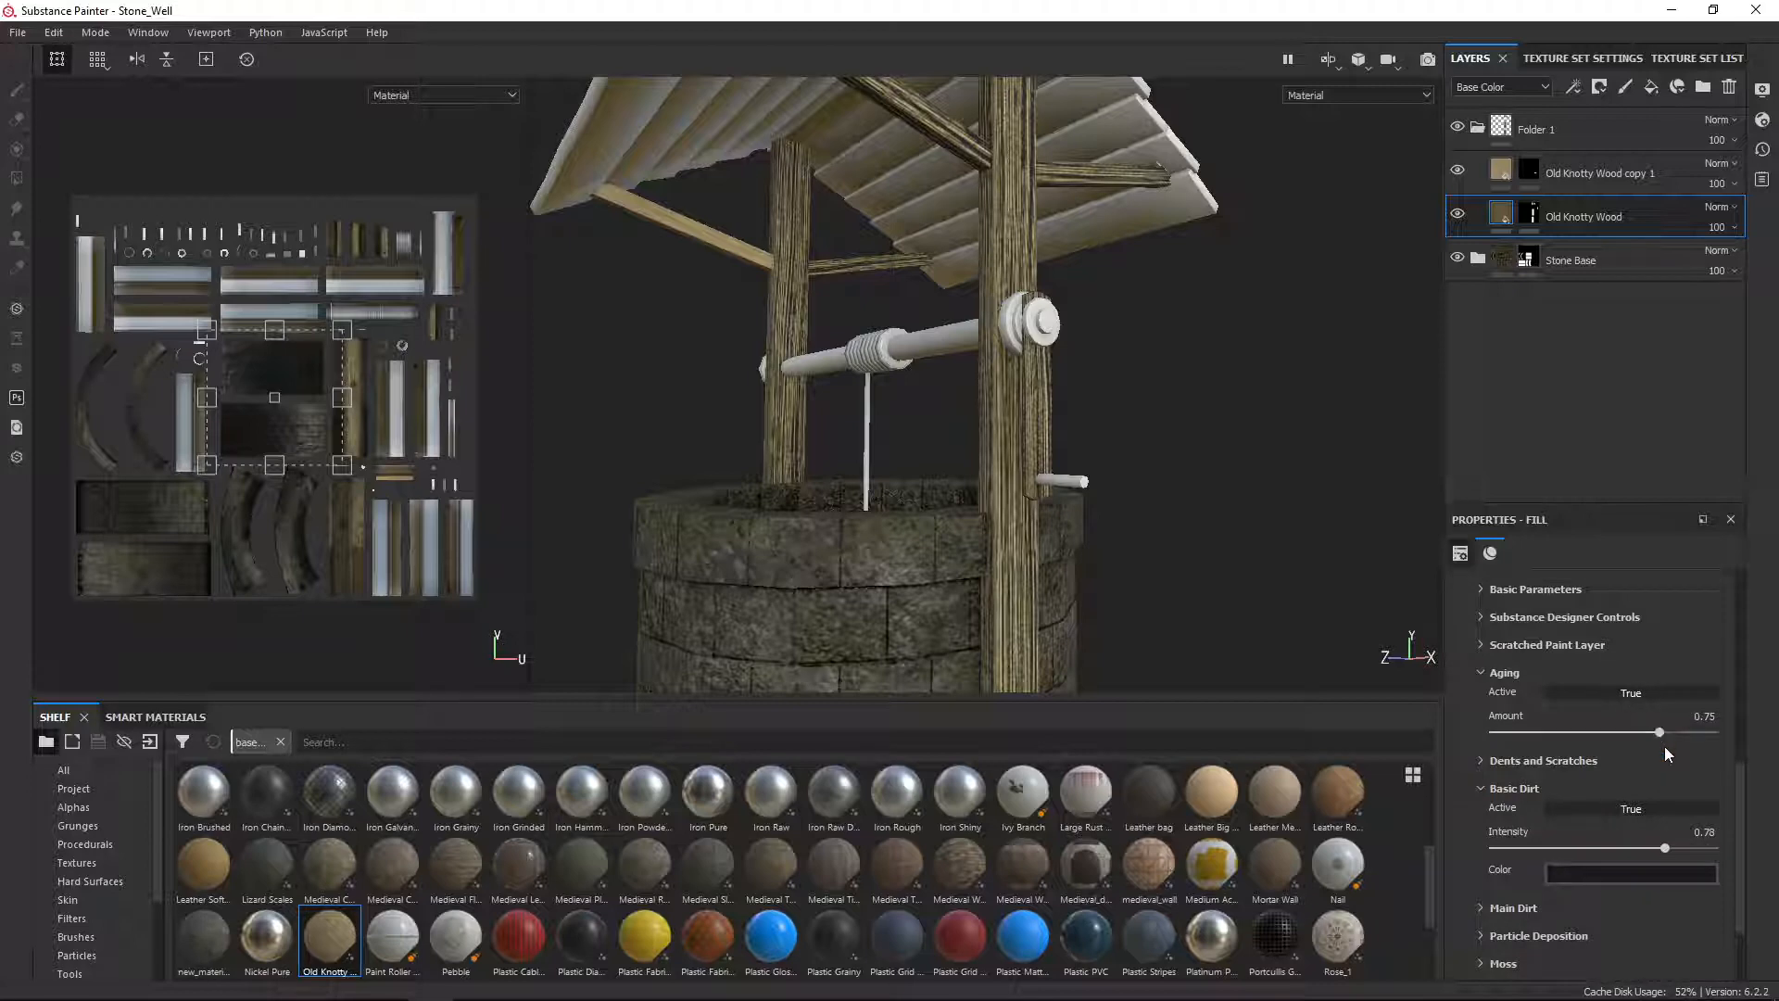
Step: Reduce the Old Knotty Wood layer's Aging amount to 0 and check the posts against the stone base
drag(1660, 736, 1532, 731)
drag(1366, 711, 1366, 711)
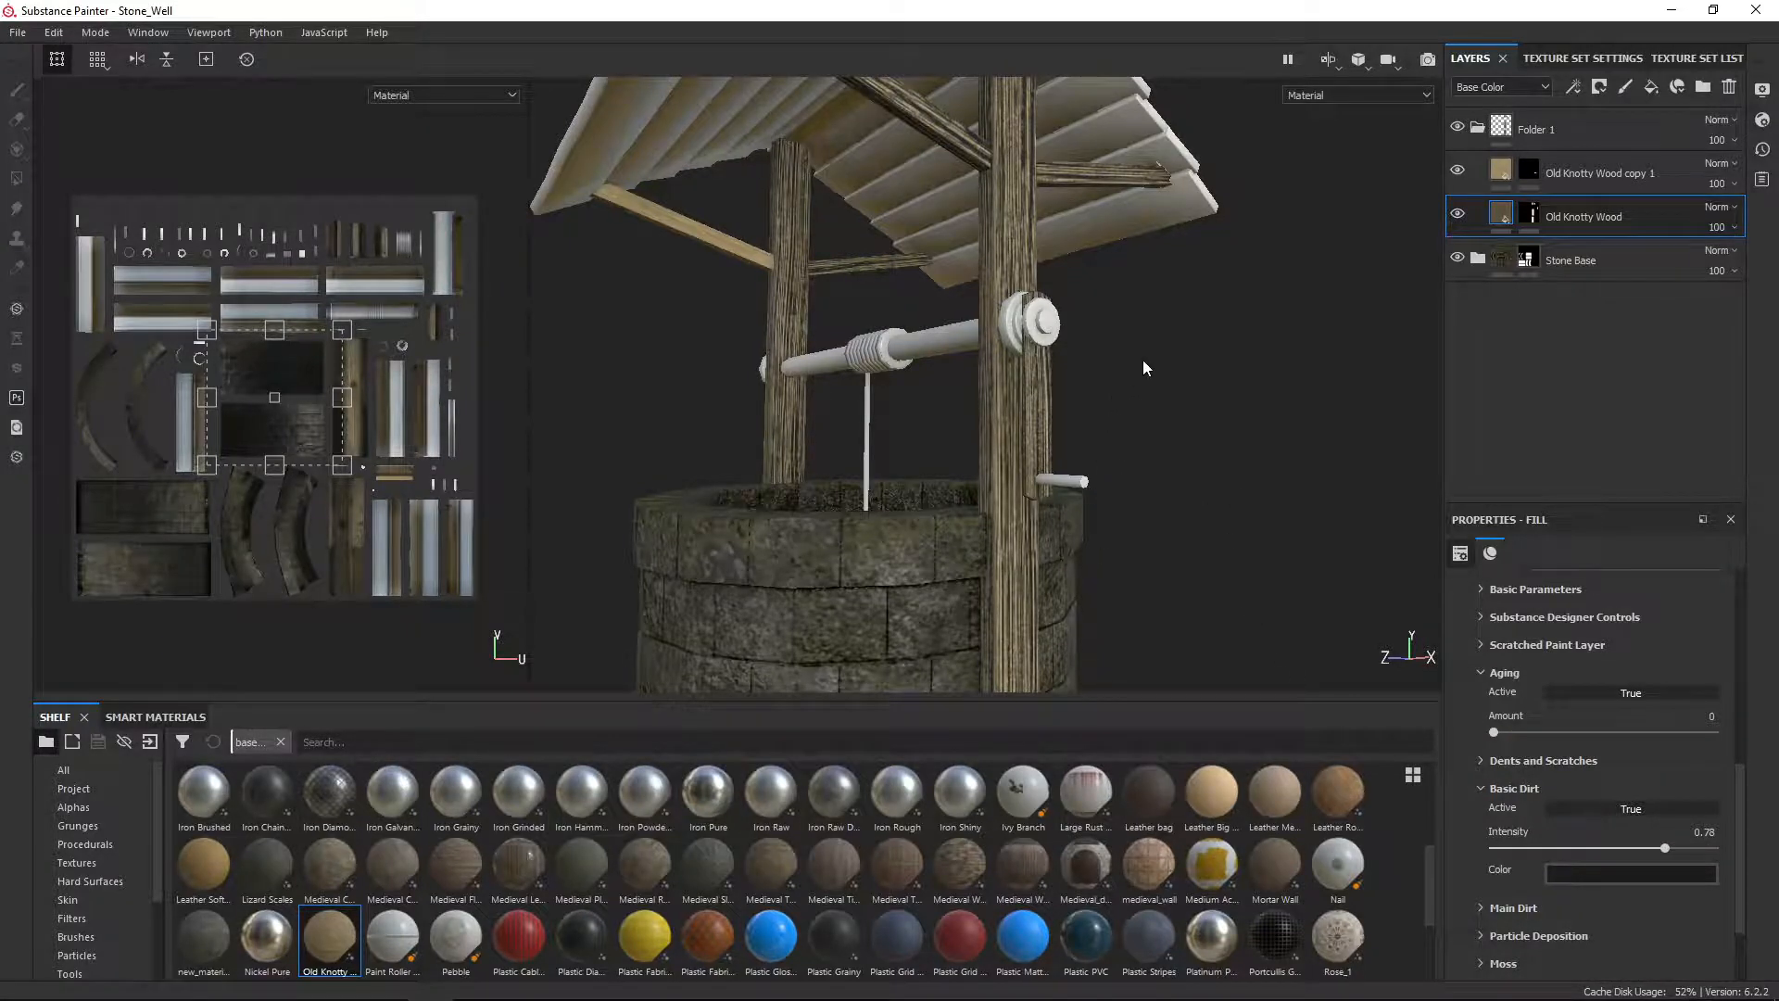
alt+drag(1143, 365, 956, 446)
scroll(1089, 480, down, 5)
alt+drag(1125, 465, 1244, 353)
scroll(1149, 375, up, 1)
scroll(1670, 845, down, 2)
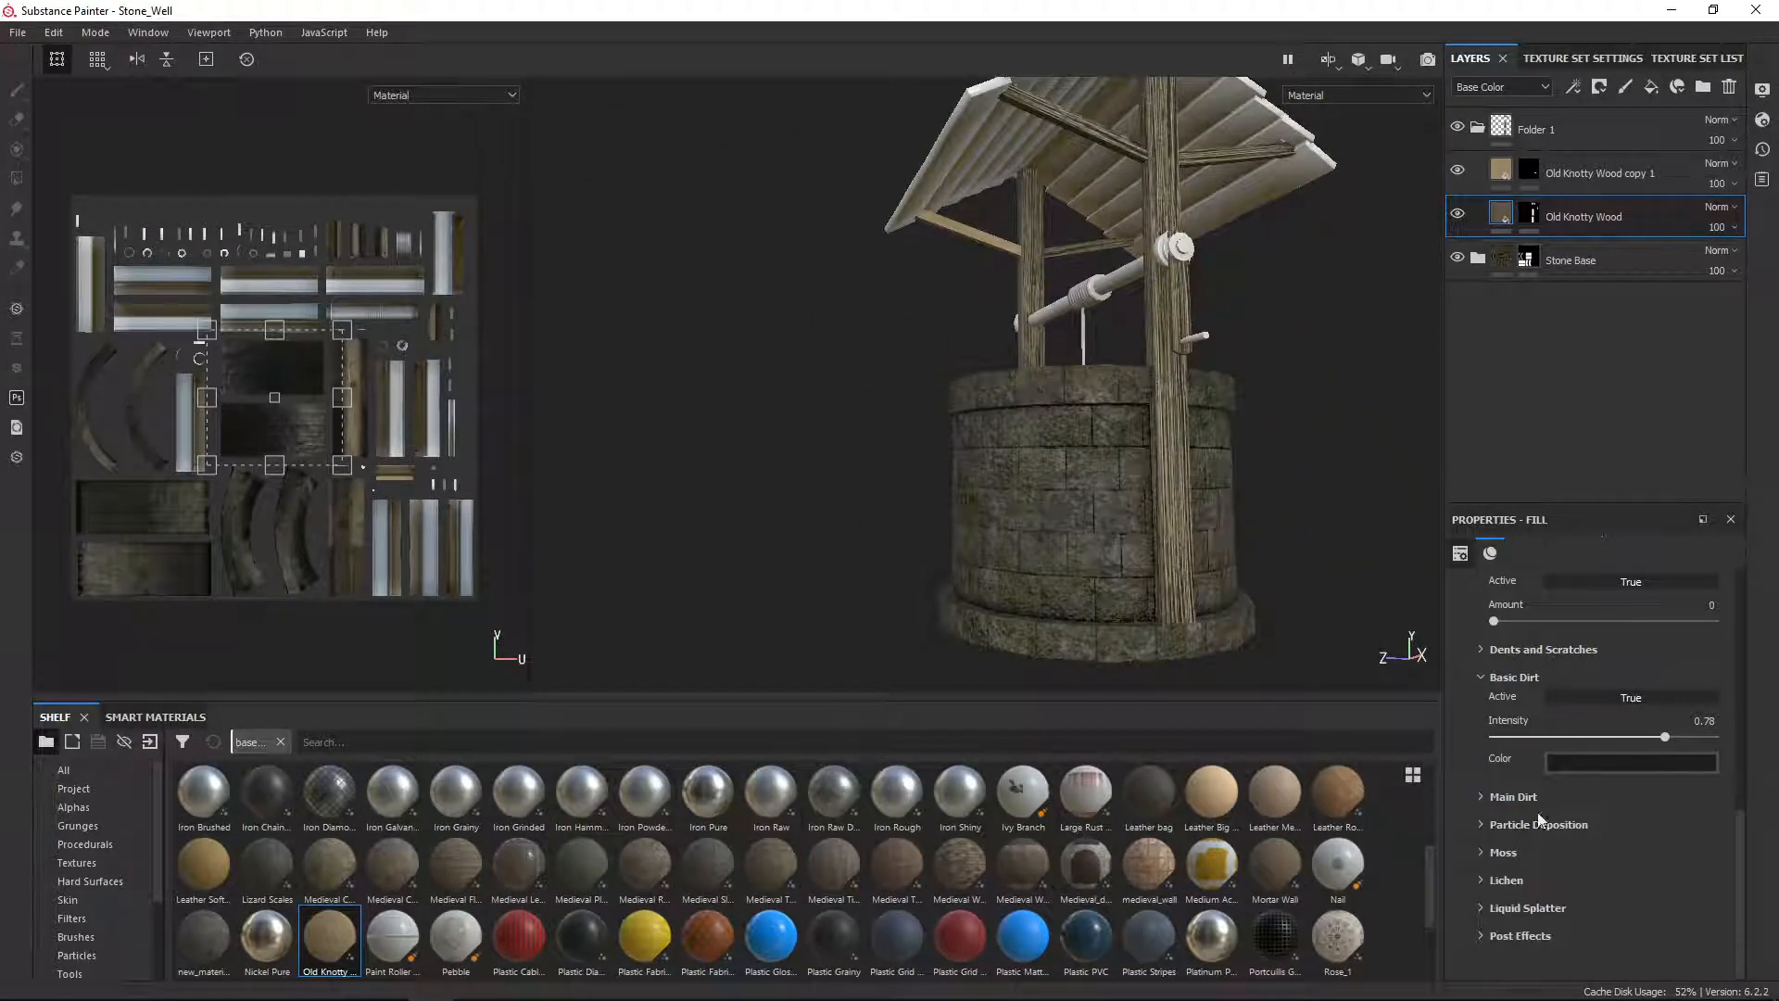
Step: Raise the Basic Dirt intensity to 1 and activate Main Dirt for the Old Knotty Wood material
click(1497, 802)
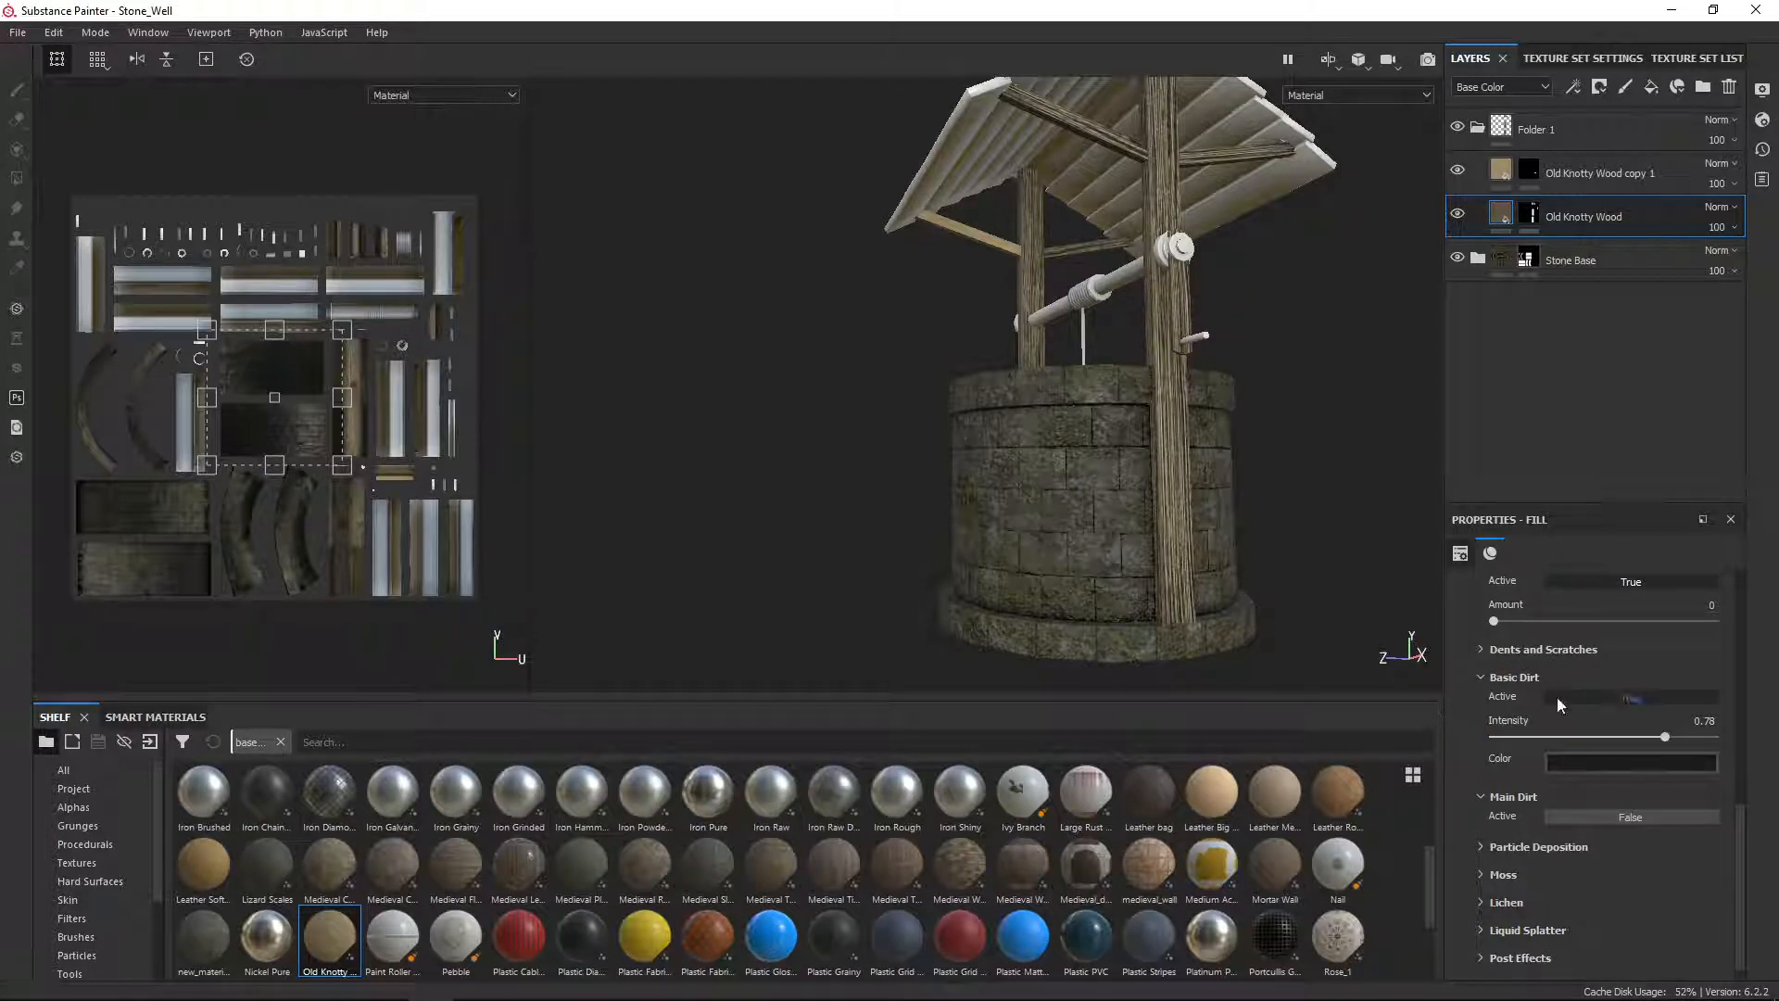
drag(1719, 744, 1725, 739)
click(1554, 811)
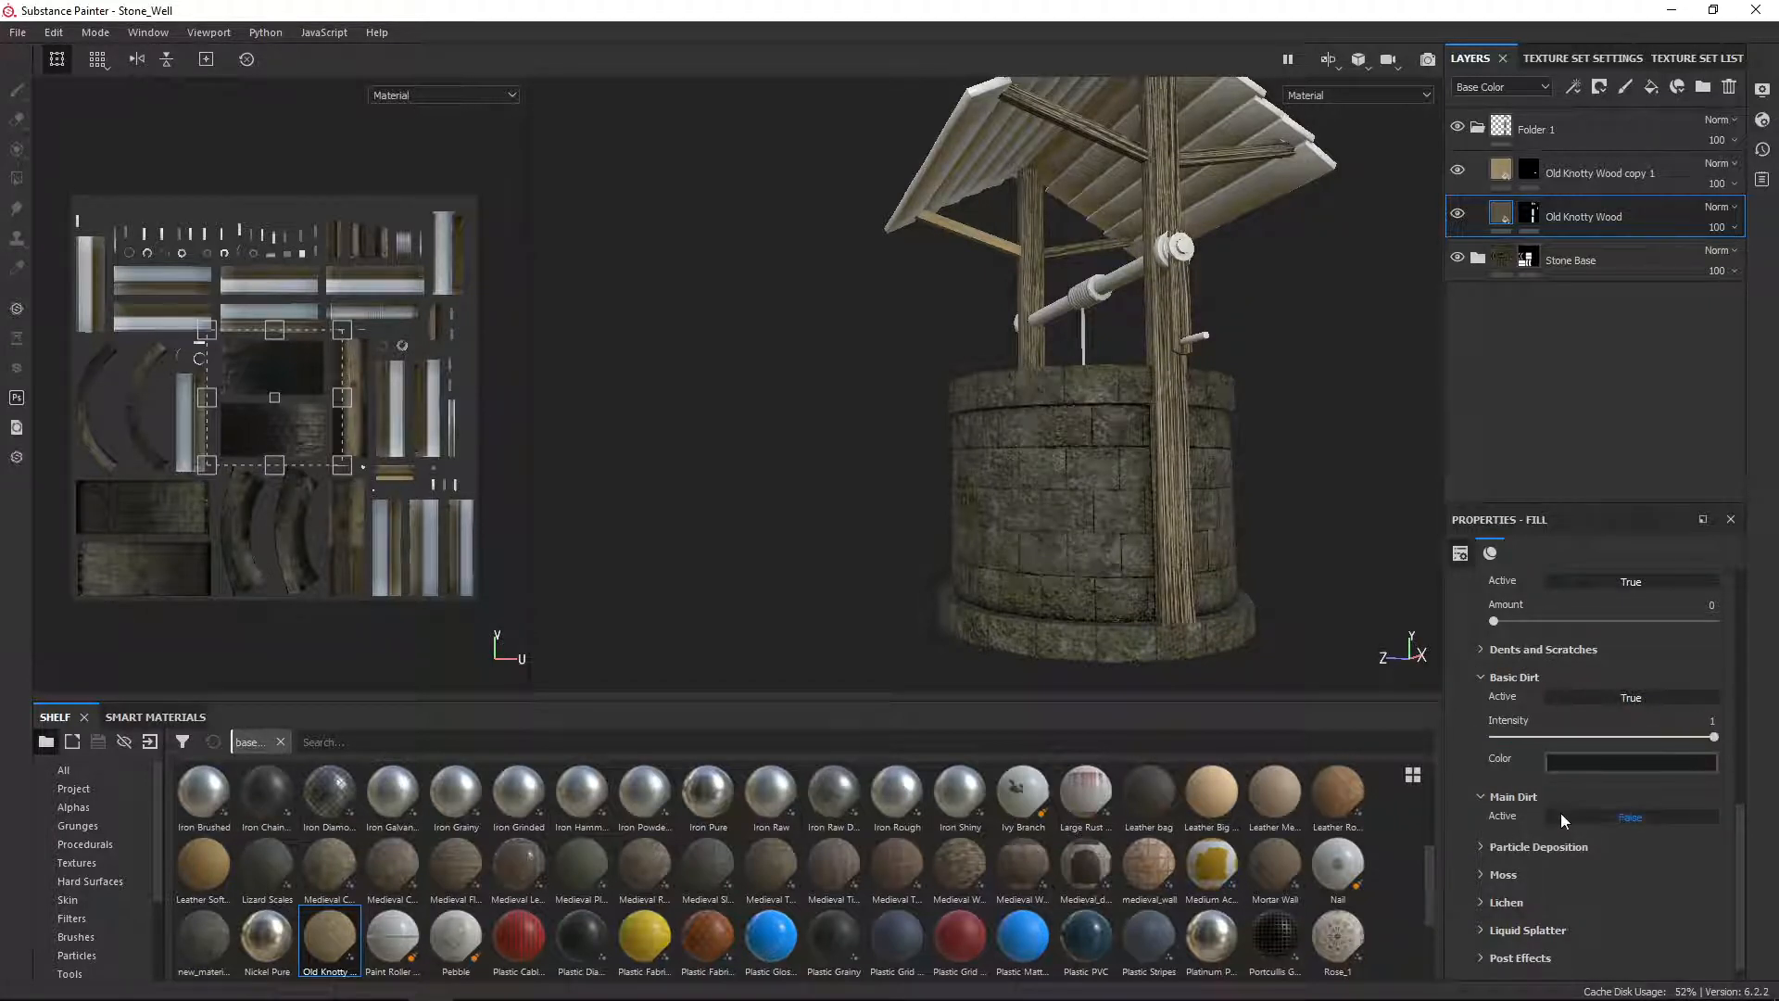
scroll(1593, 815, down, 2)
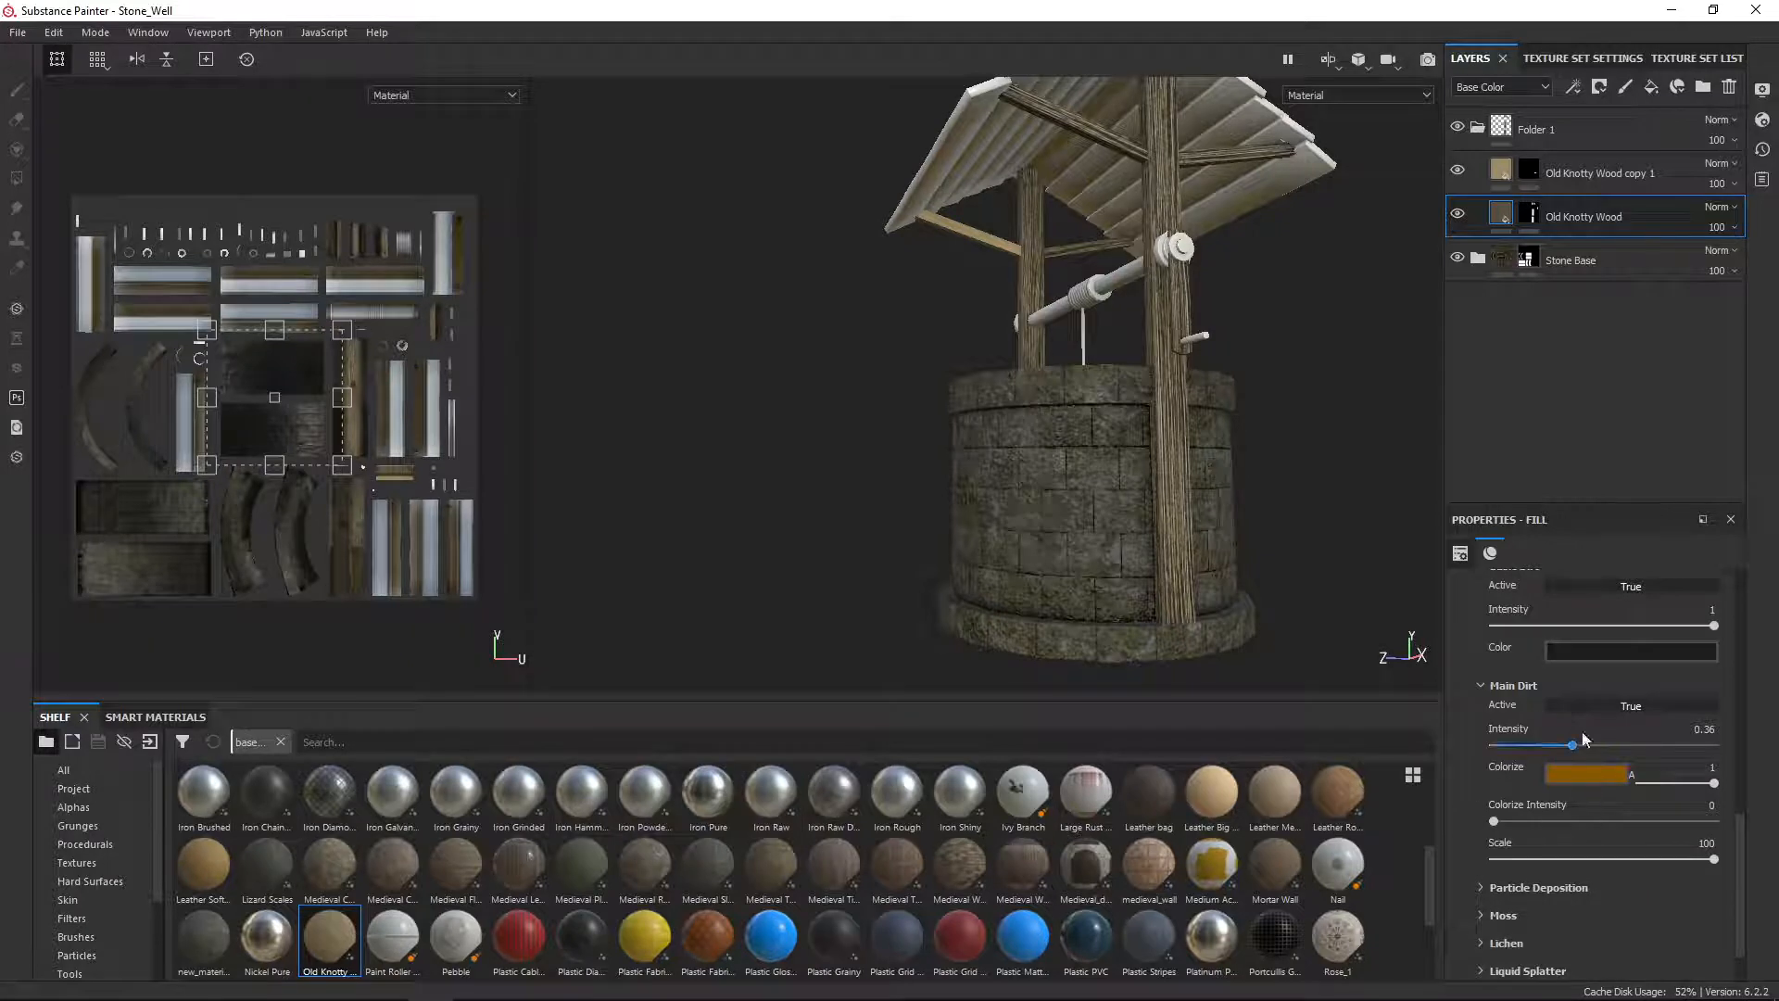
Step: Darken the Main Dirt colorize colour to a very dark brown with a value of 0.102
scroll(1258, 387, up, 2)
click(1590, 775)
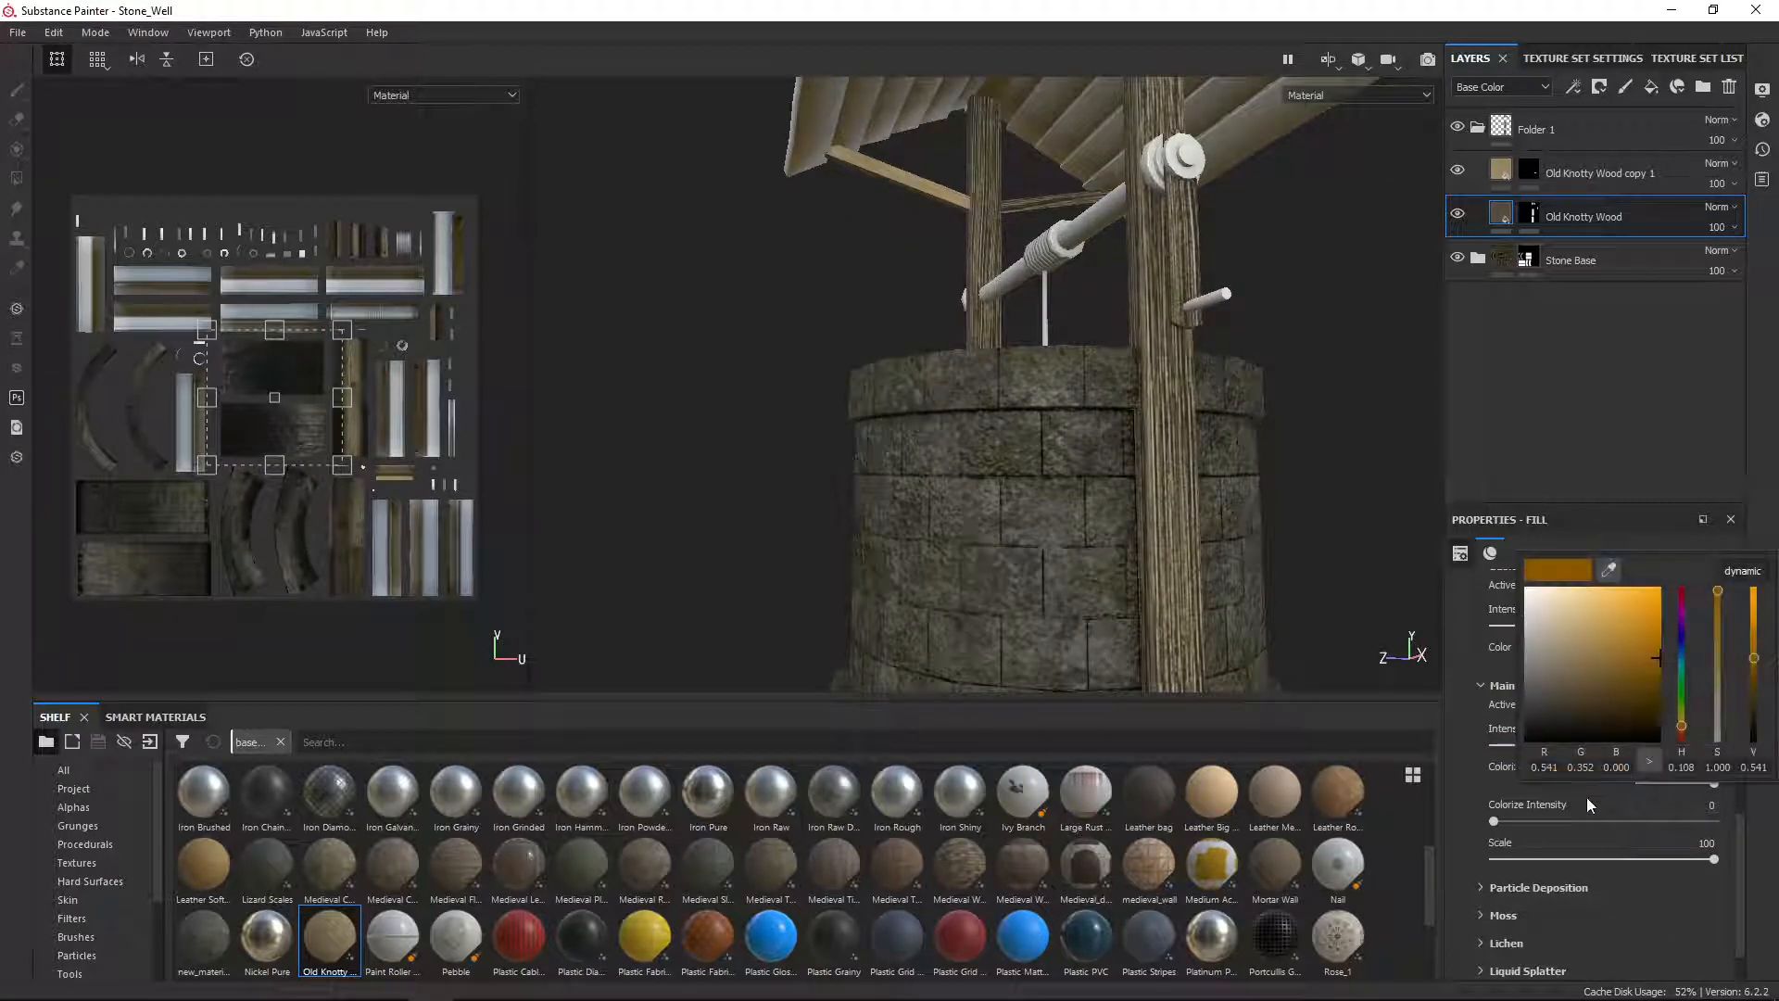
drag(1753, 658, 1769, 733)
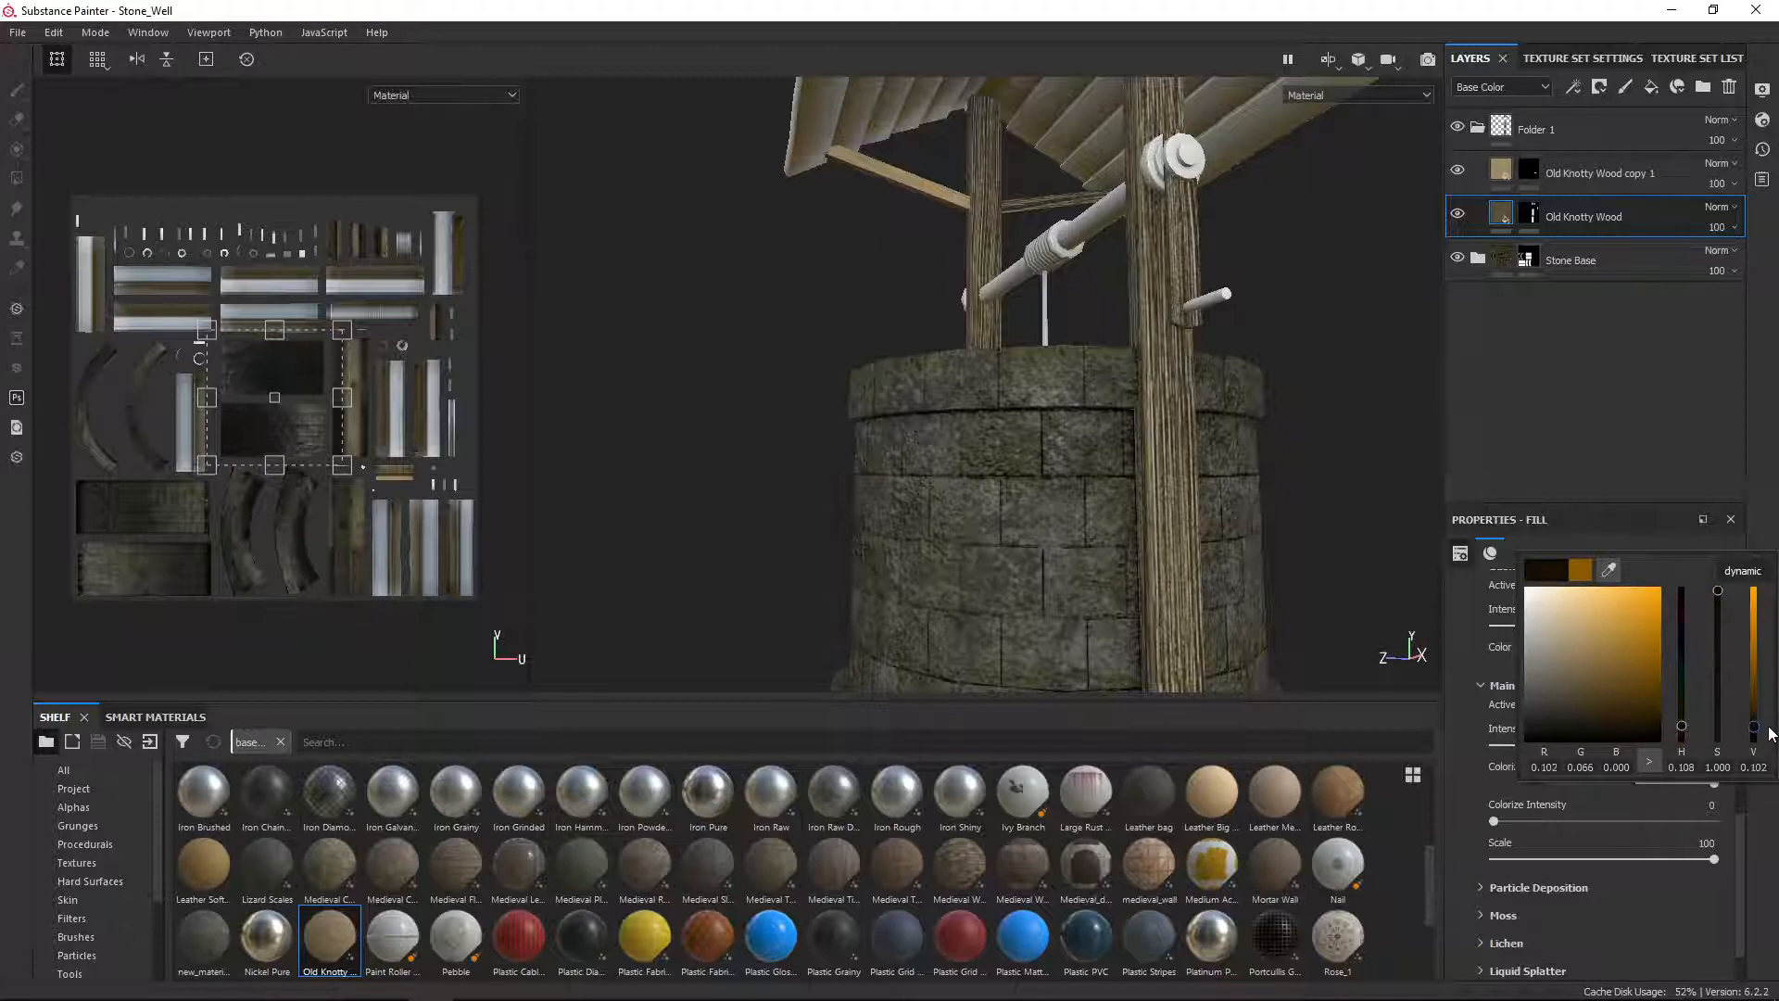
click(1468, 798)
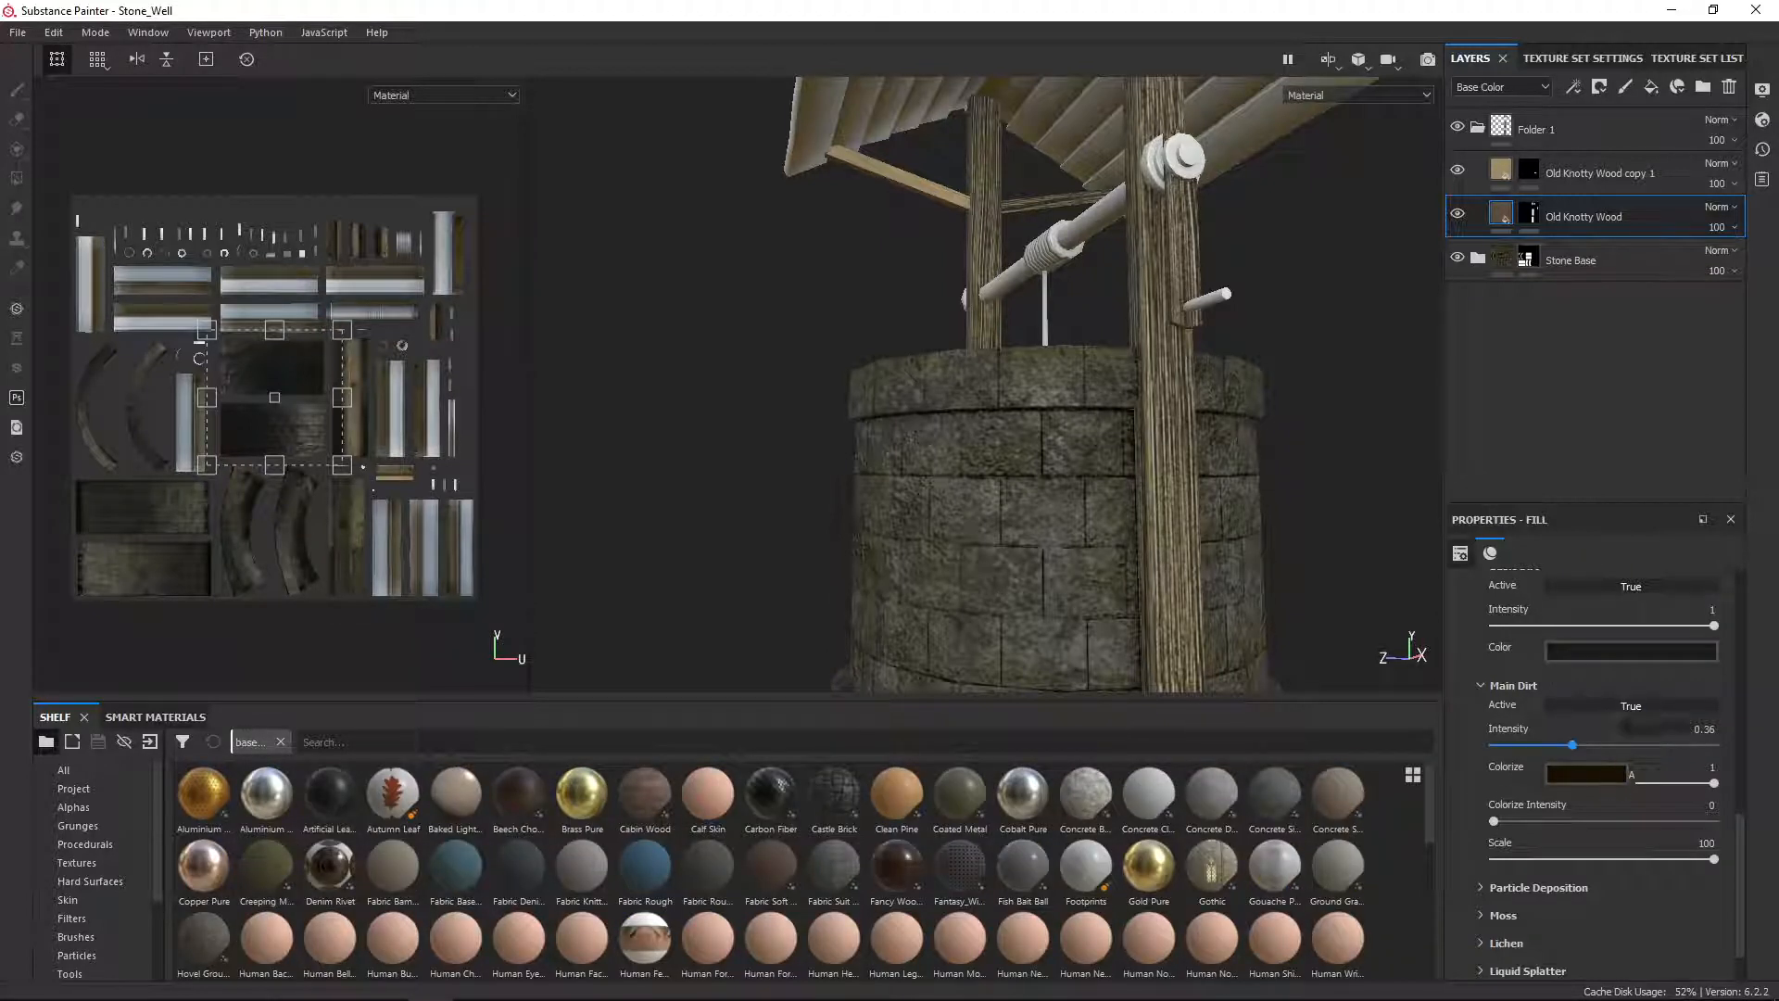
Step: Deactivate Basic Dirt in the Old Knotty Wood parameters and check the posts from another side
click(1616, 588)
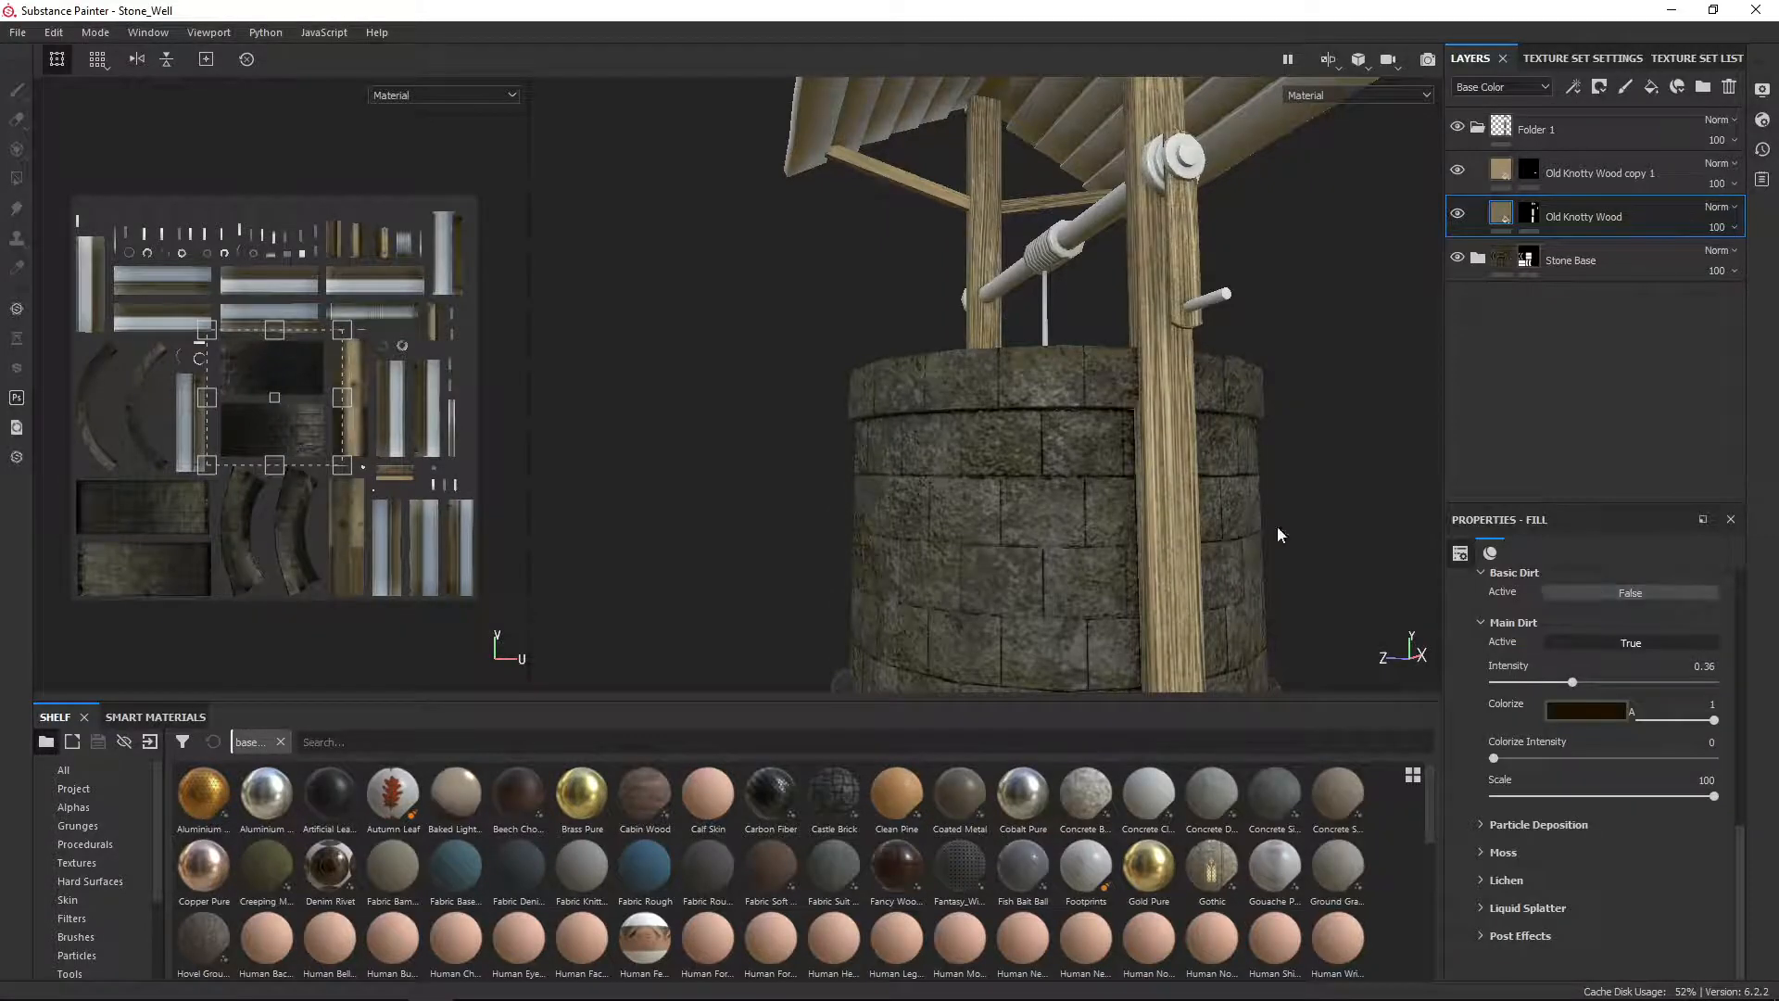
alt+drag(1277, 525, 1020, 426)
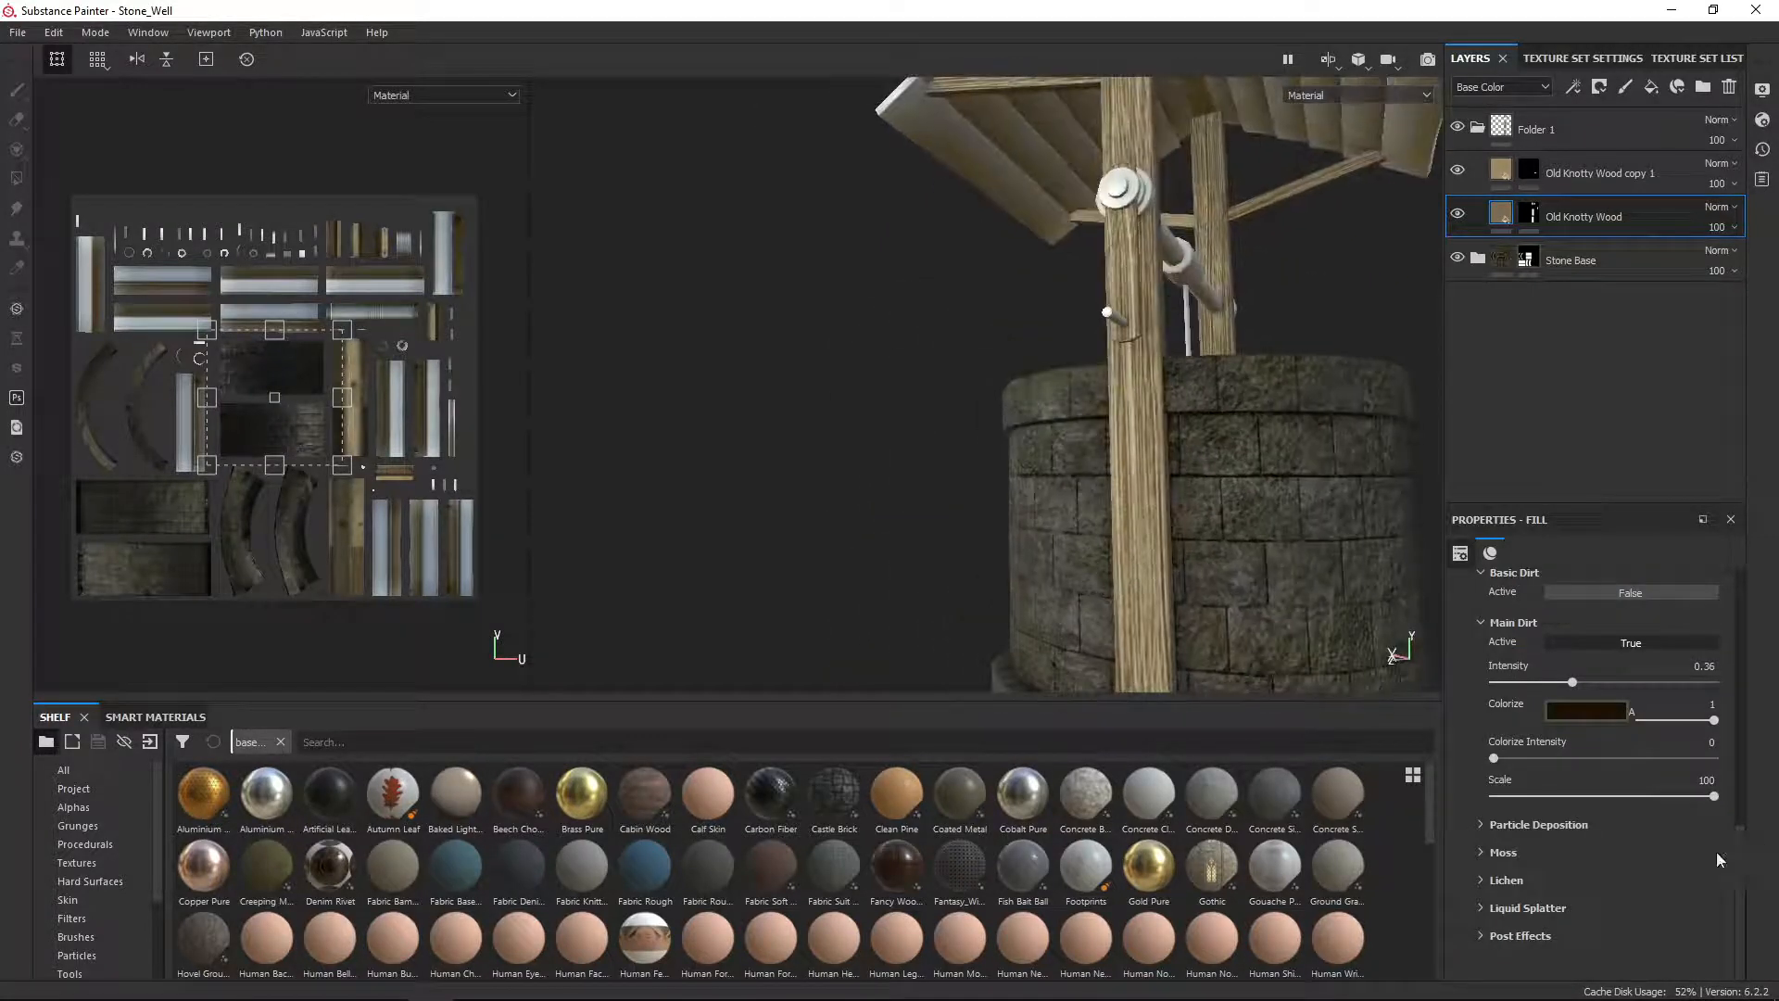
scroll(1612, 829, up, 5)
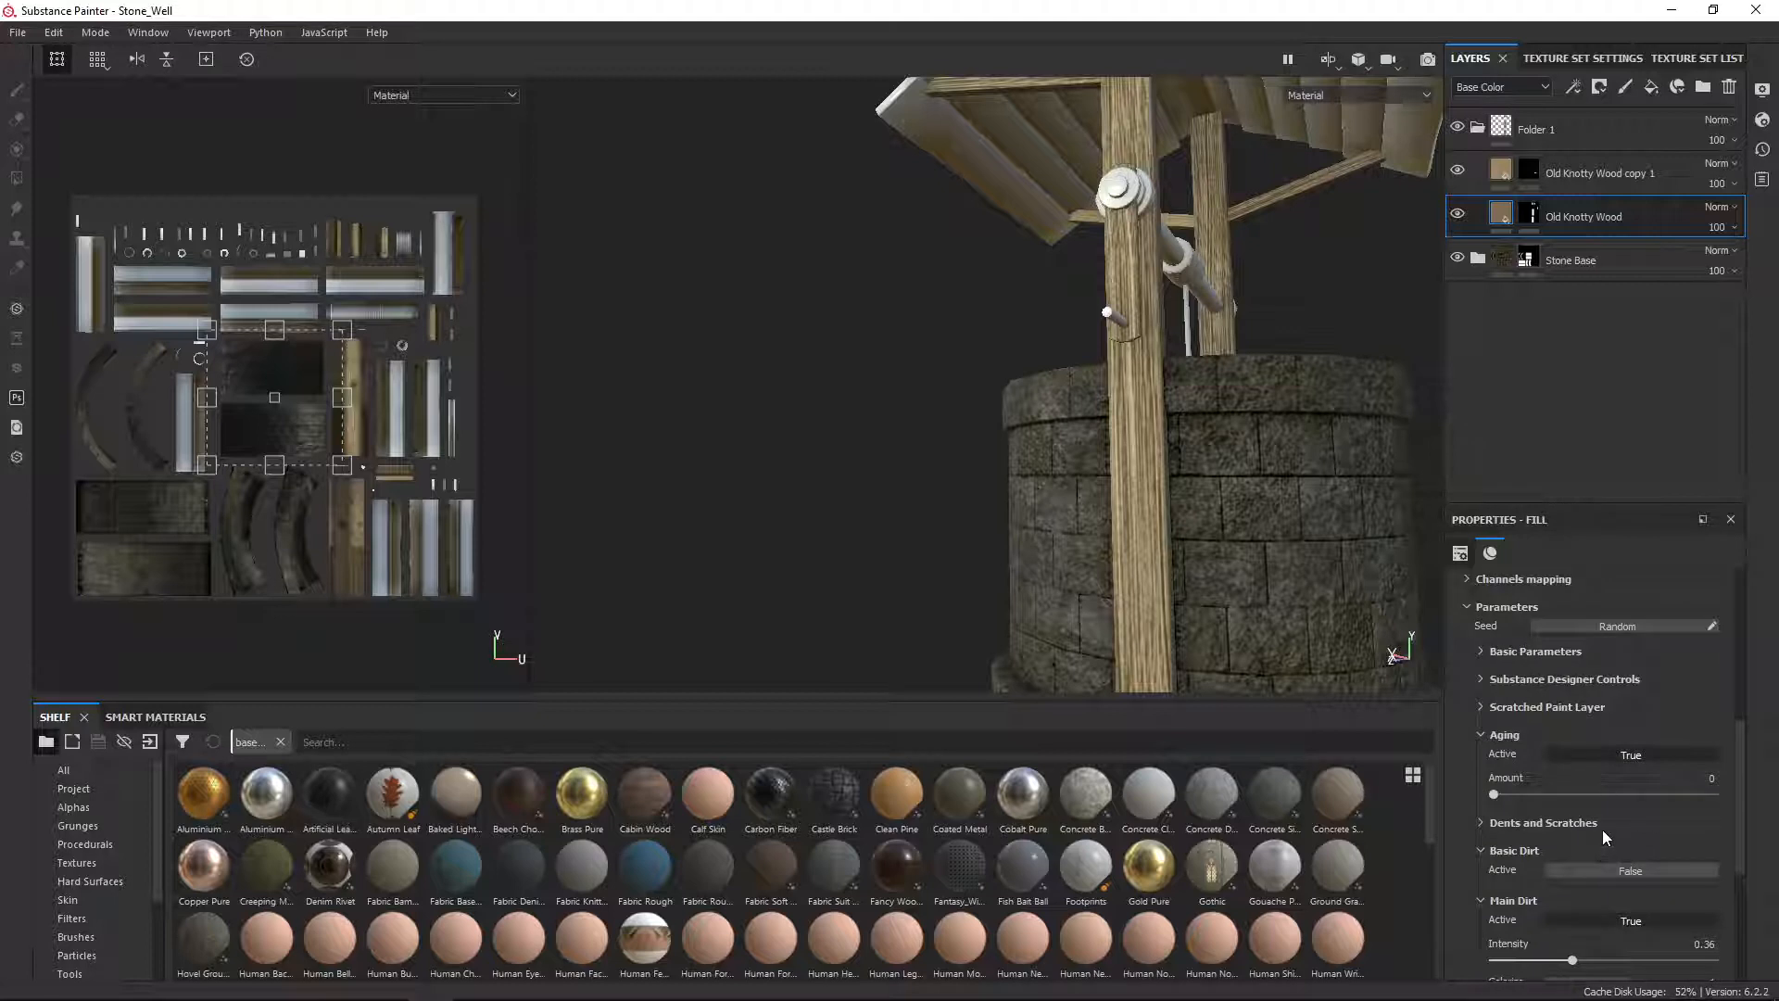
Step: Adjust Color Saturation and lower Color Lightness in Old Knotty Wood's basic parameters to get a dark brown wood
click(1481, 653)
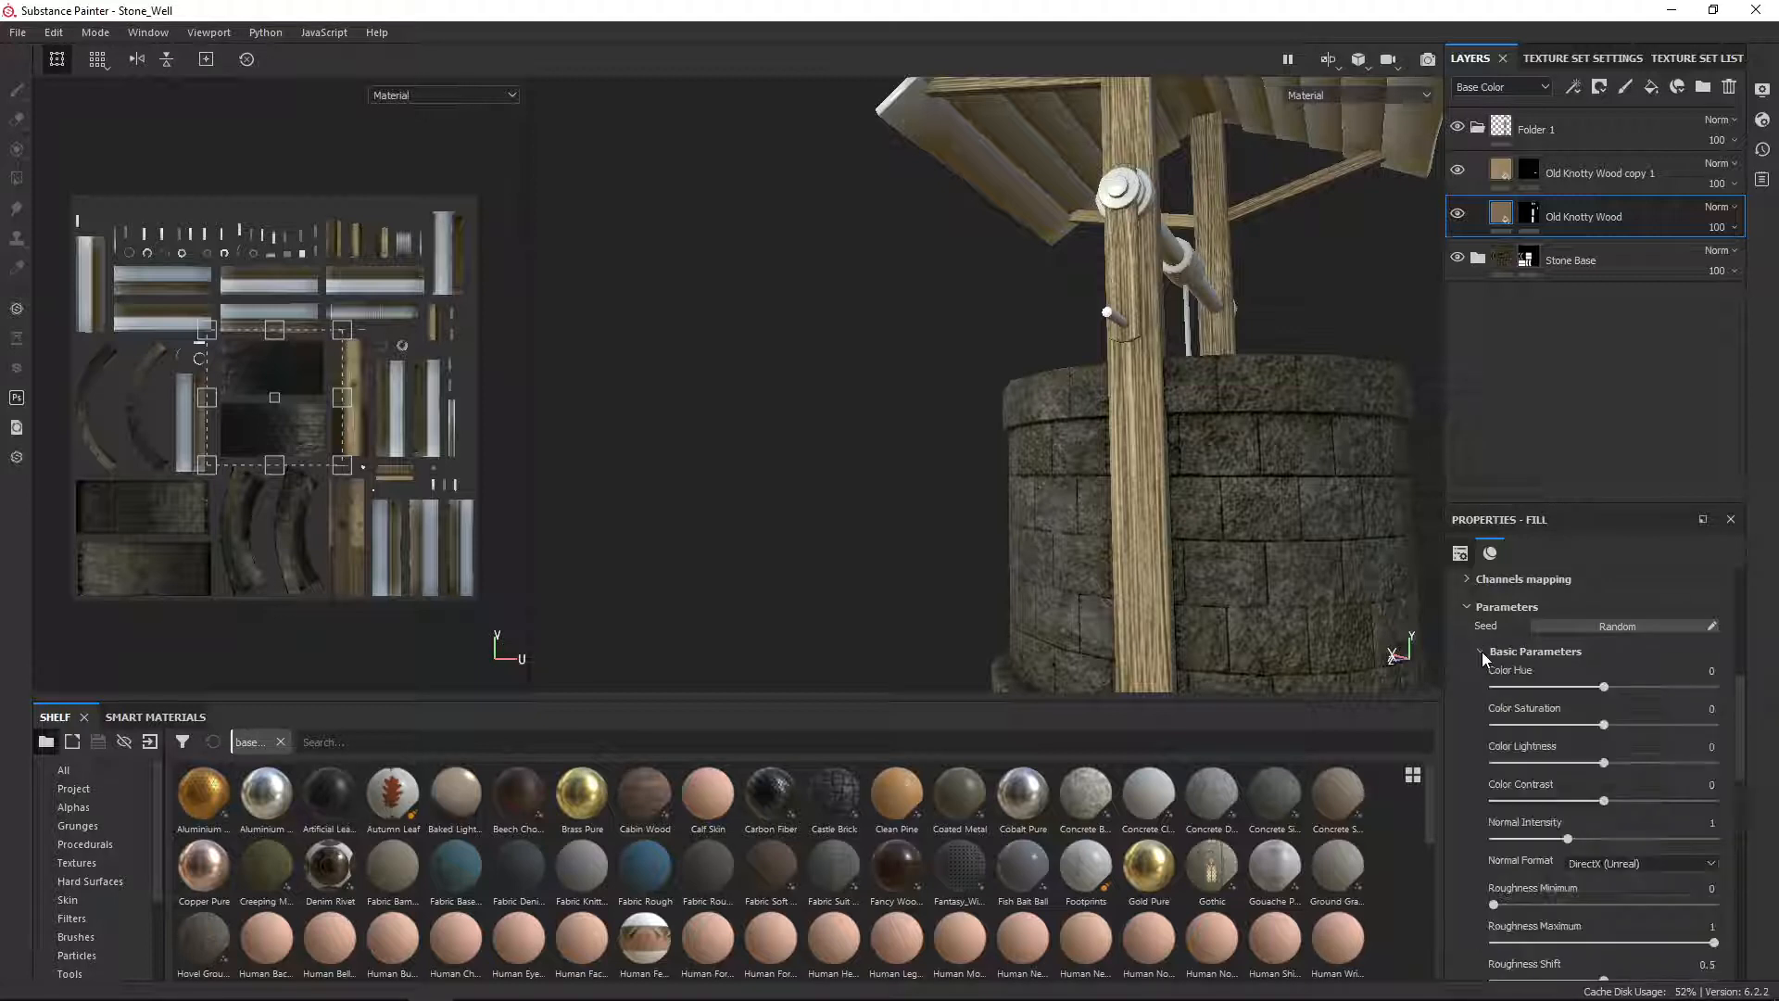
drag(1610, 732, 1601, 689)
drag(1604, 762, 1580, 769)
alt+drag(1175, 547, 1598, 608)
scroll(1598, 608, up, 5)
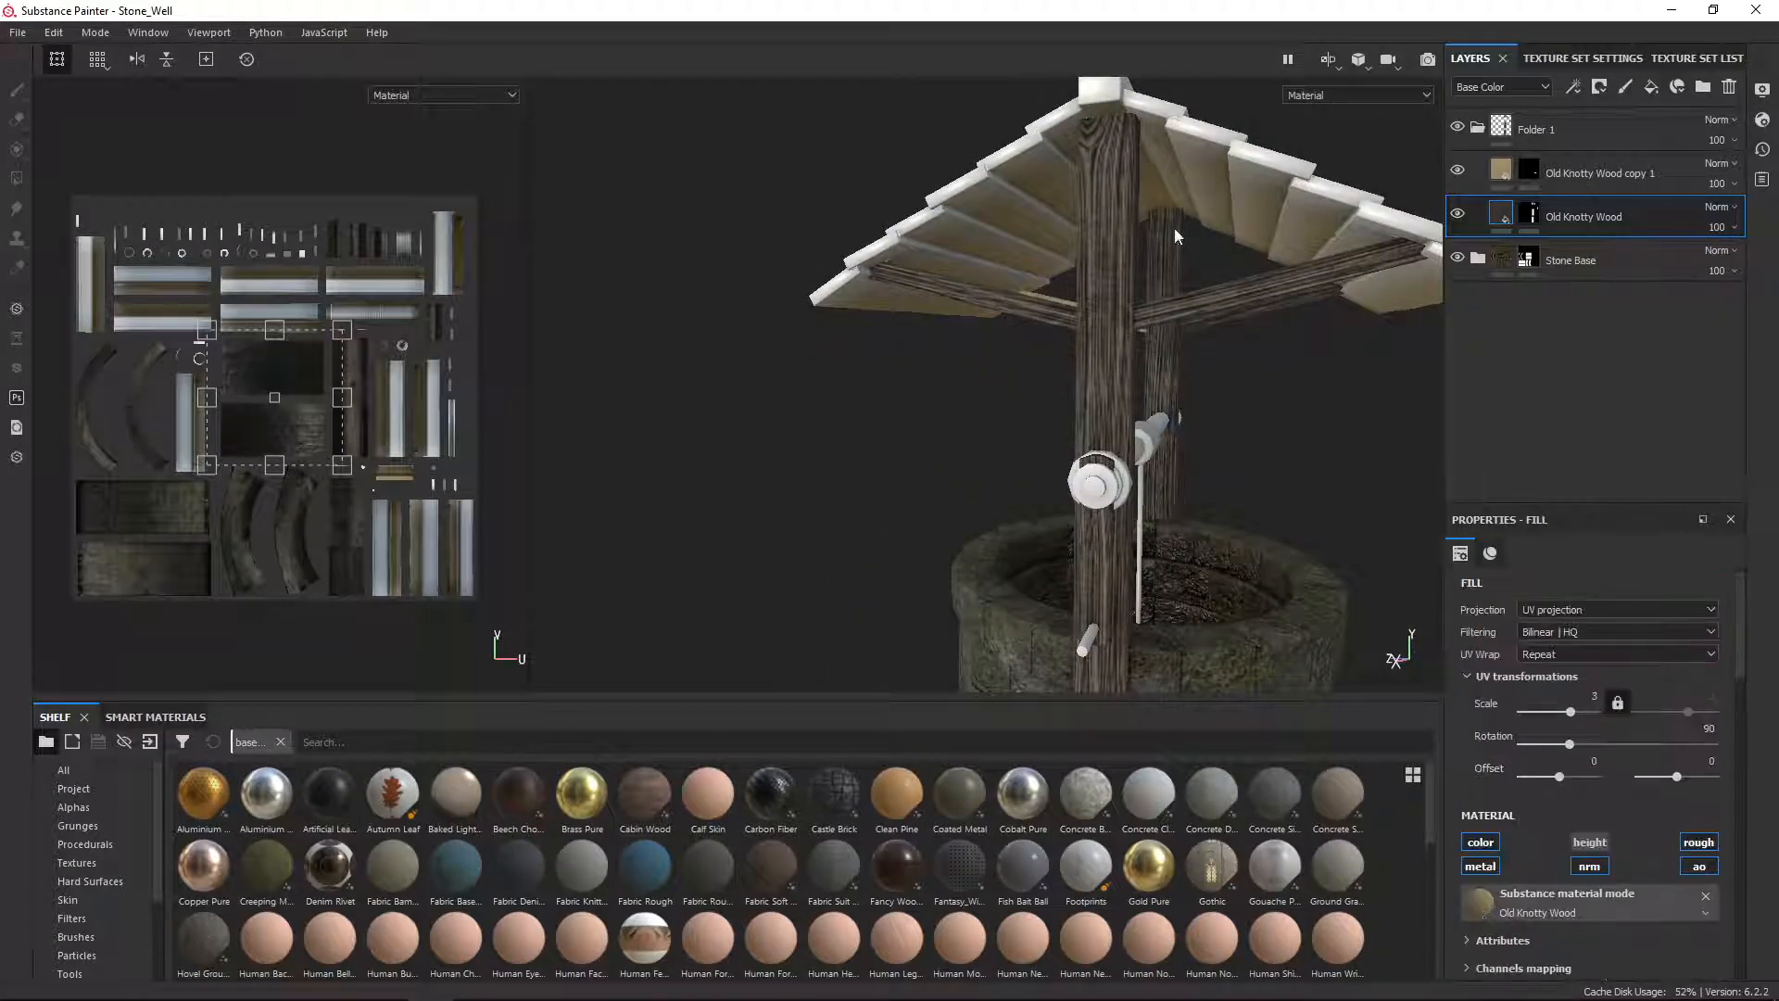
Step: Switch the Old Knotty Wood fill to tri-planar projection and inspect the grain on the posts and roof braces
scroll(1681, 810, up, 1)
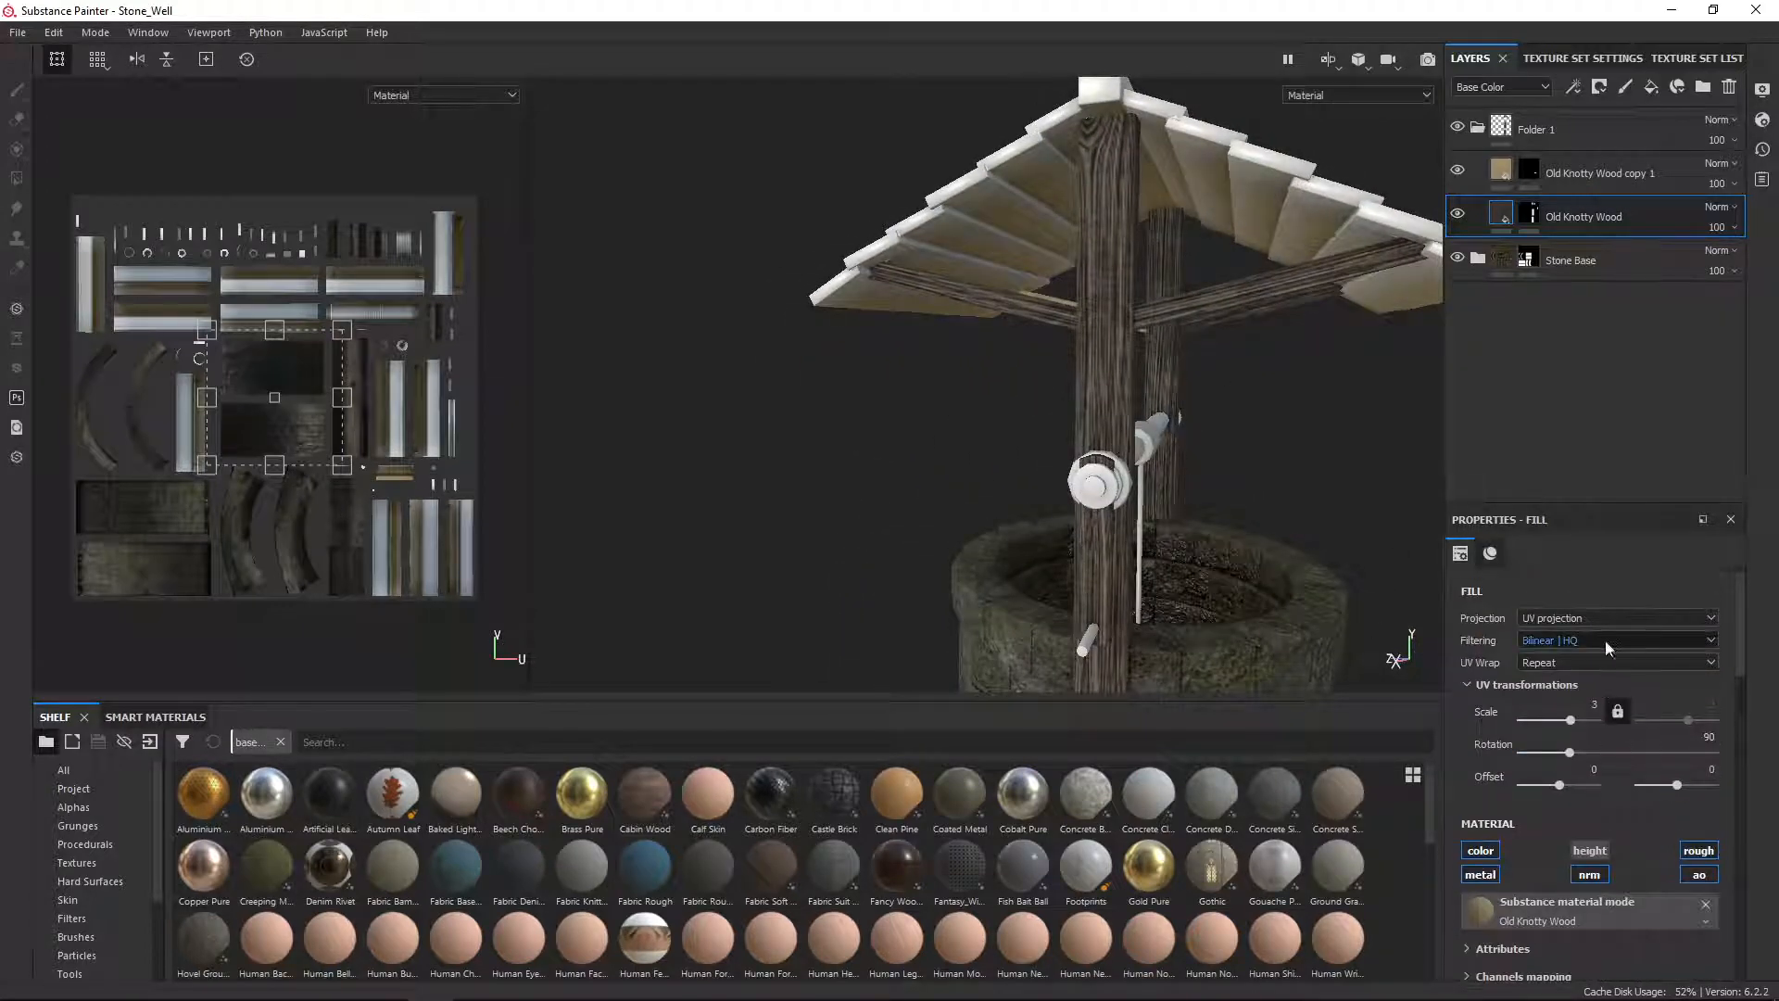
click(1550, 617)
click(1561, 659)
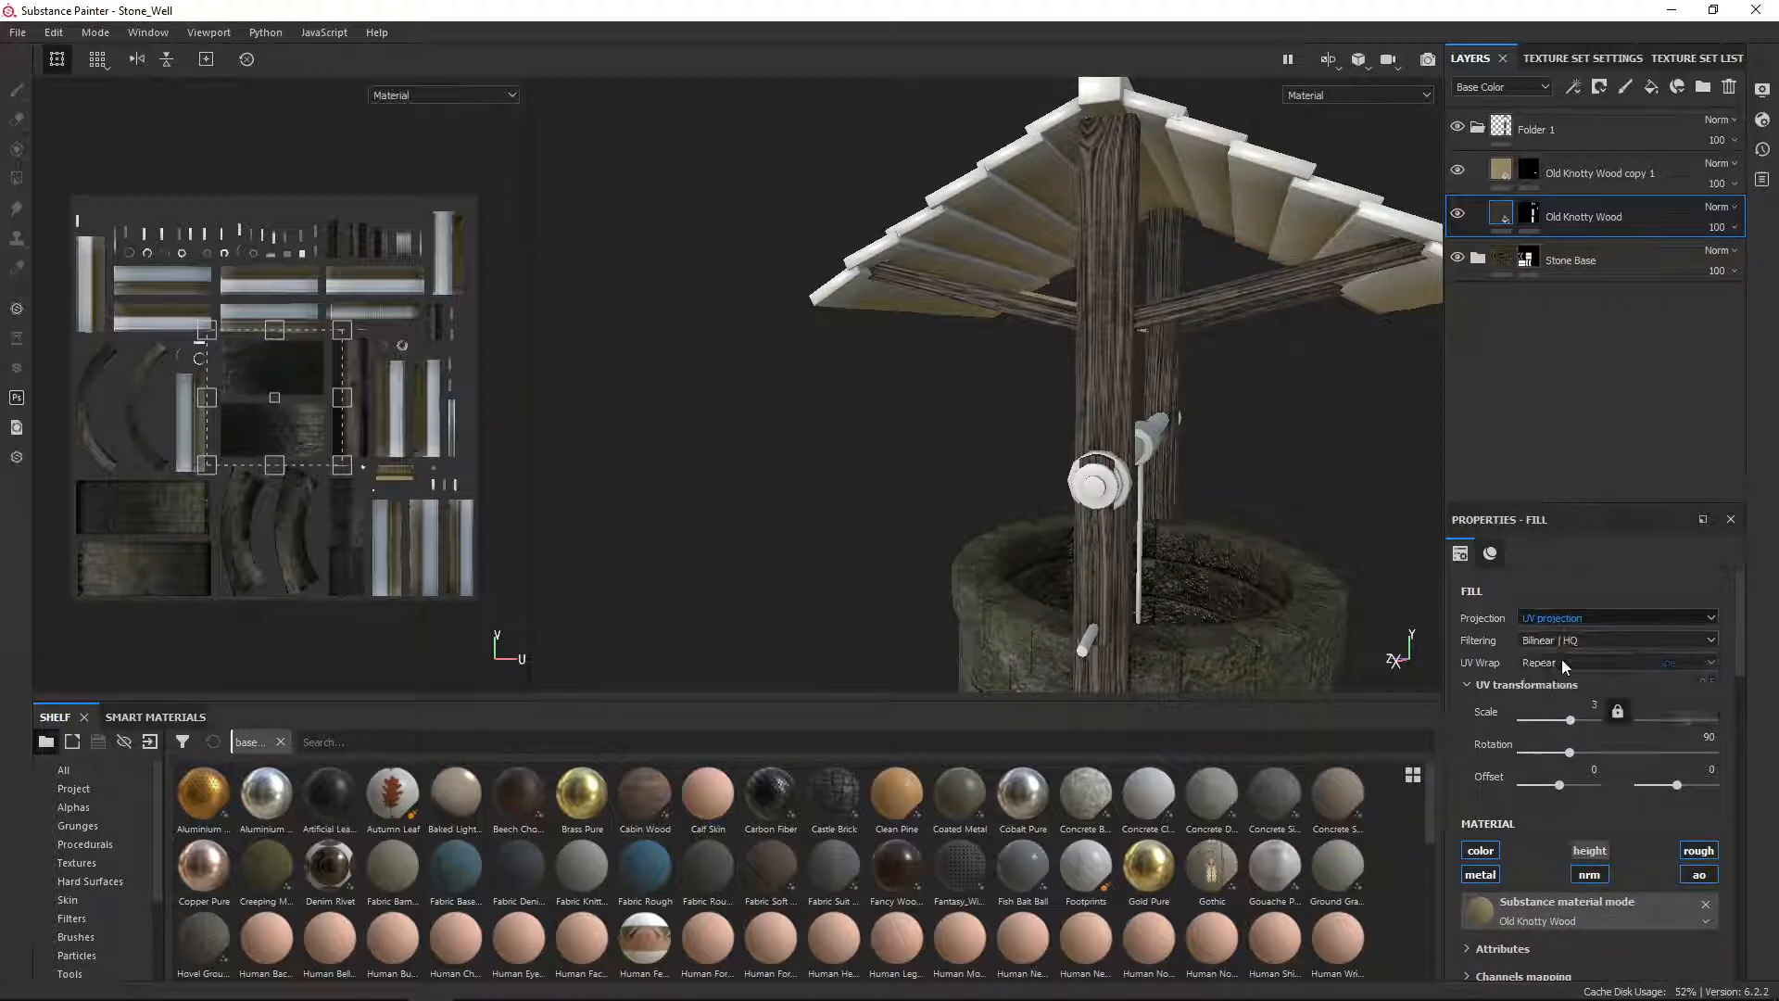
alt+drag(1017, 452, 1209, 447)
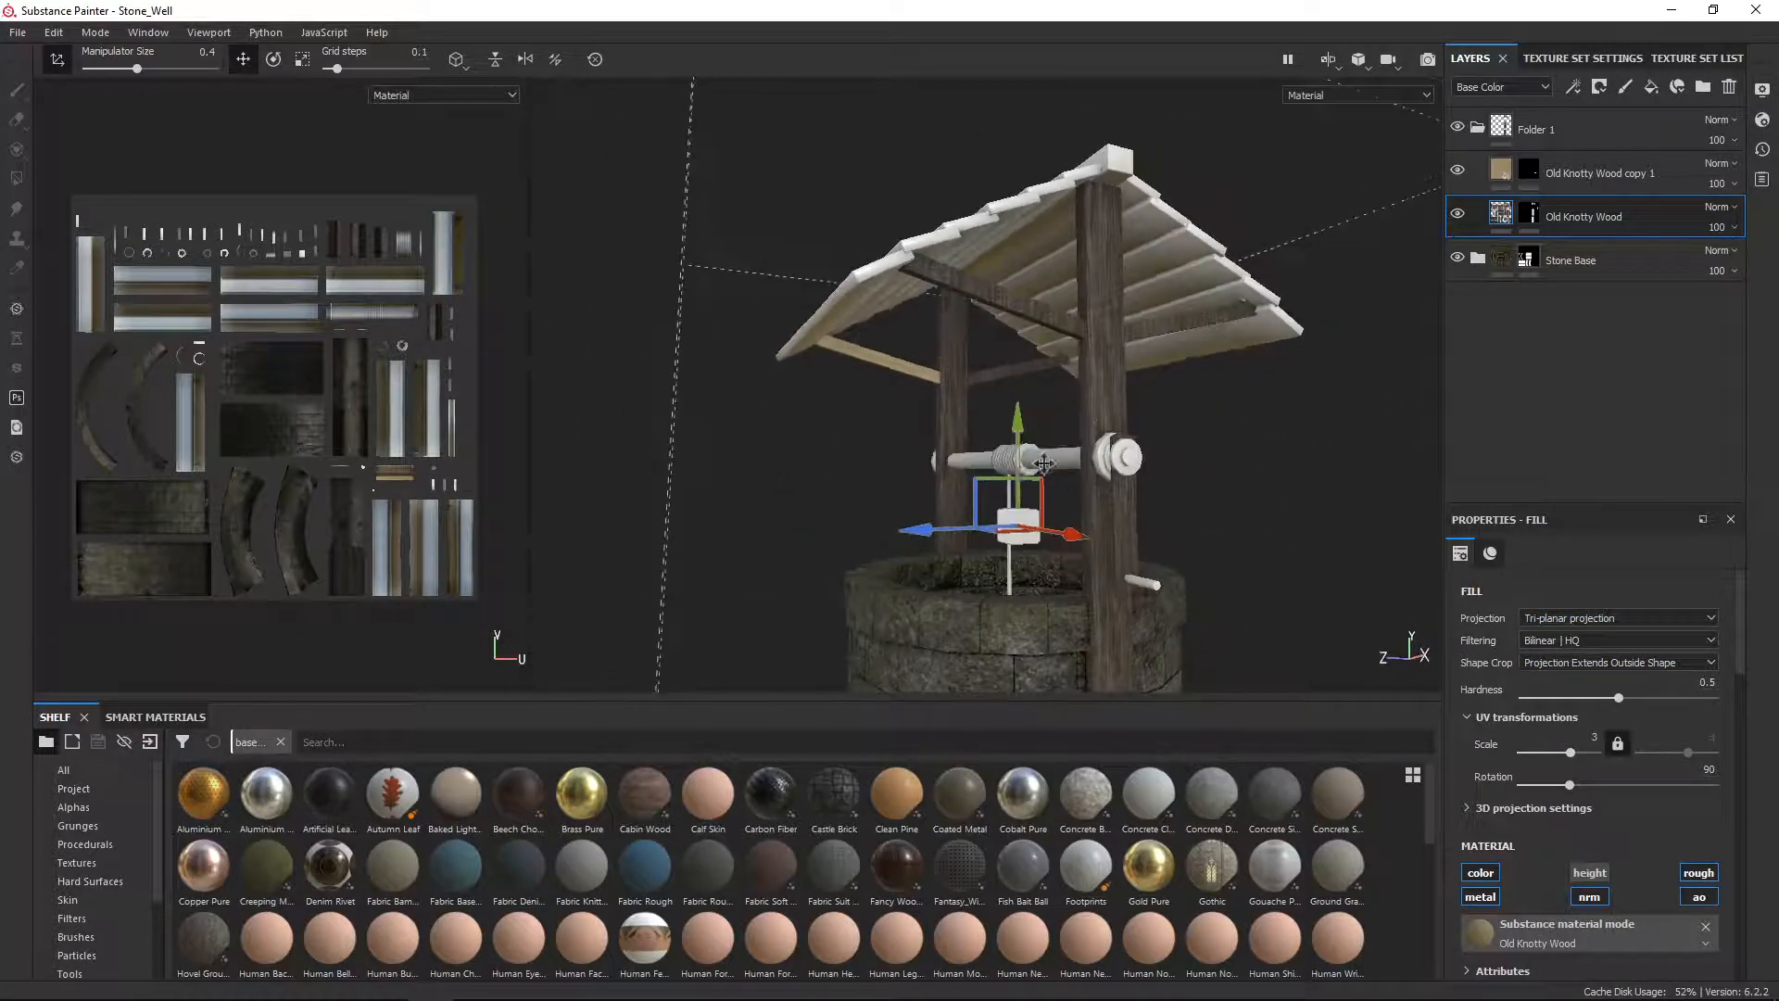
alt+middle_drag(1044, 464, 1152, 412)
scroll(1152, 412, down, 3)
scroll(1149, 411, up, 5)
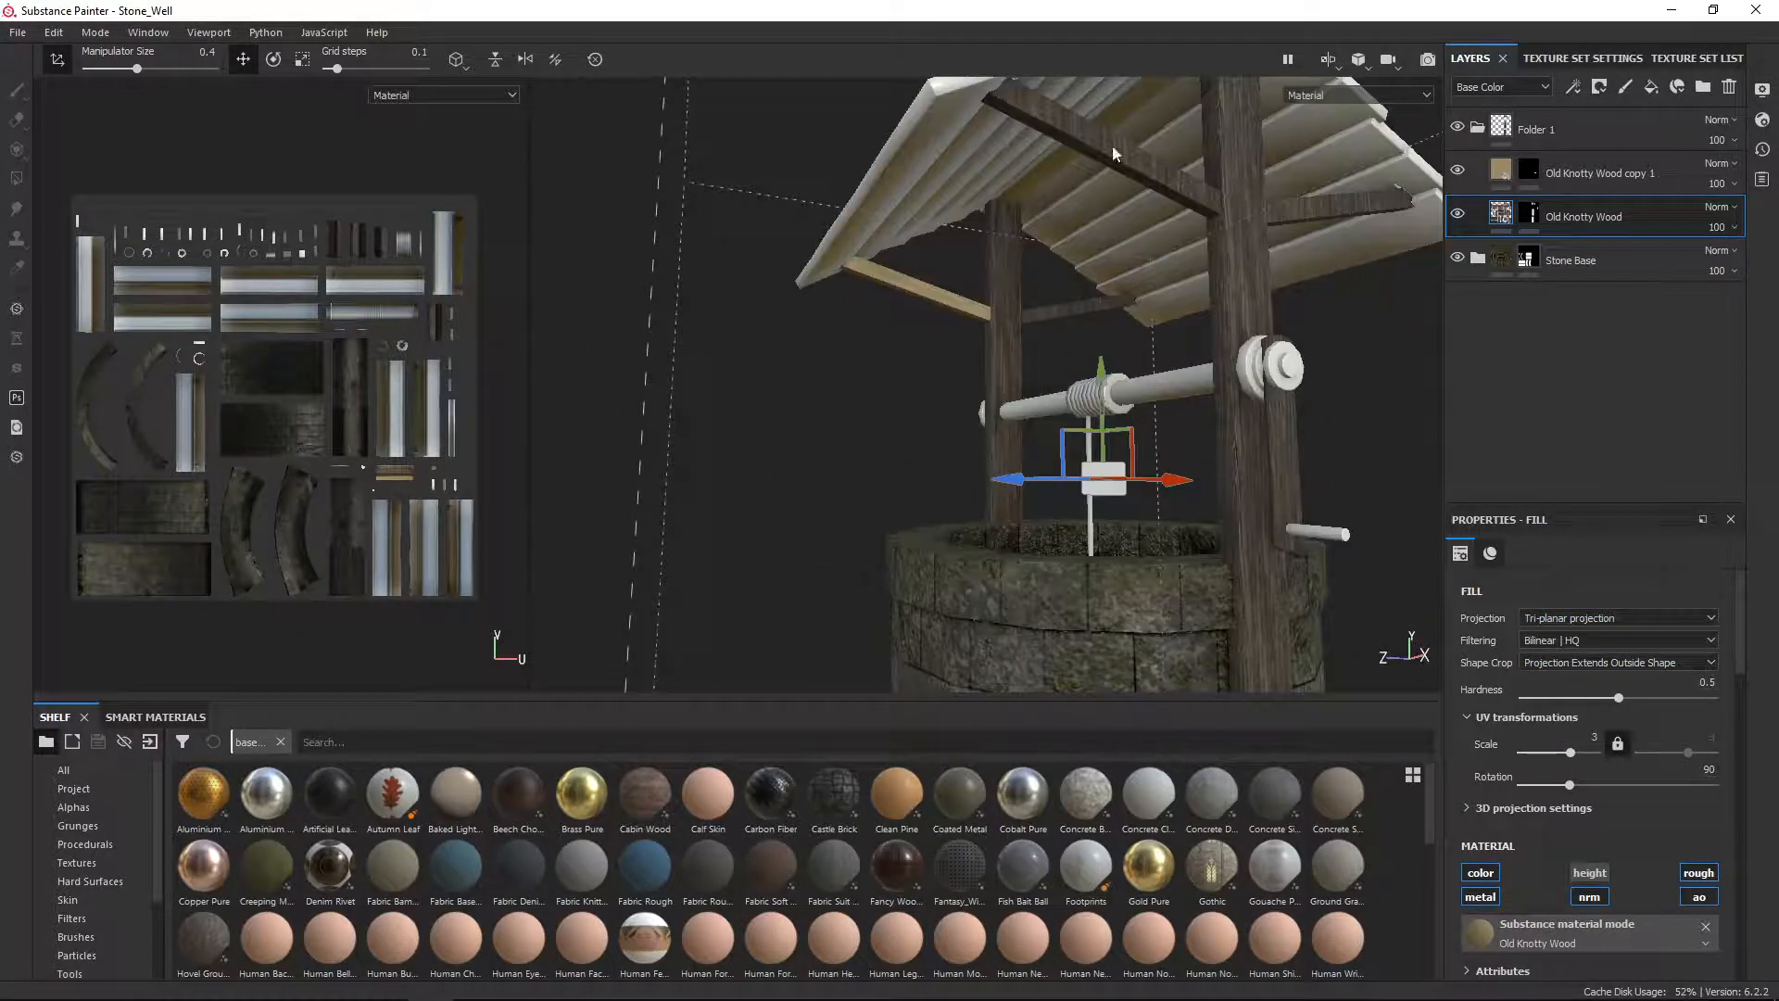
alt+drag(1240, 395, 840, 432)
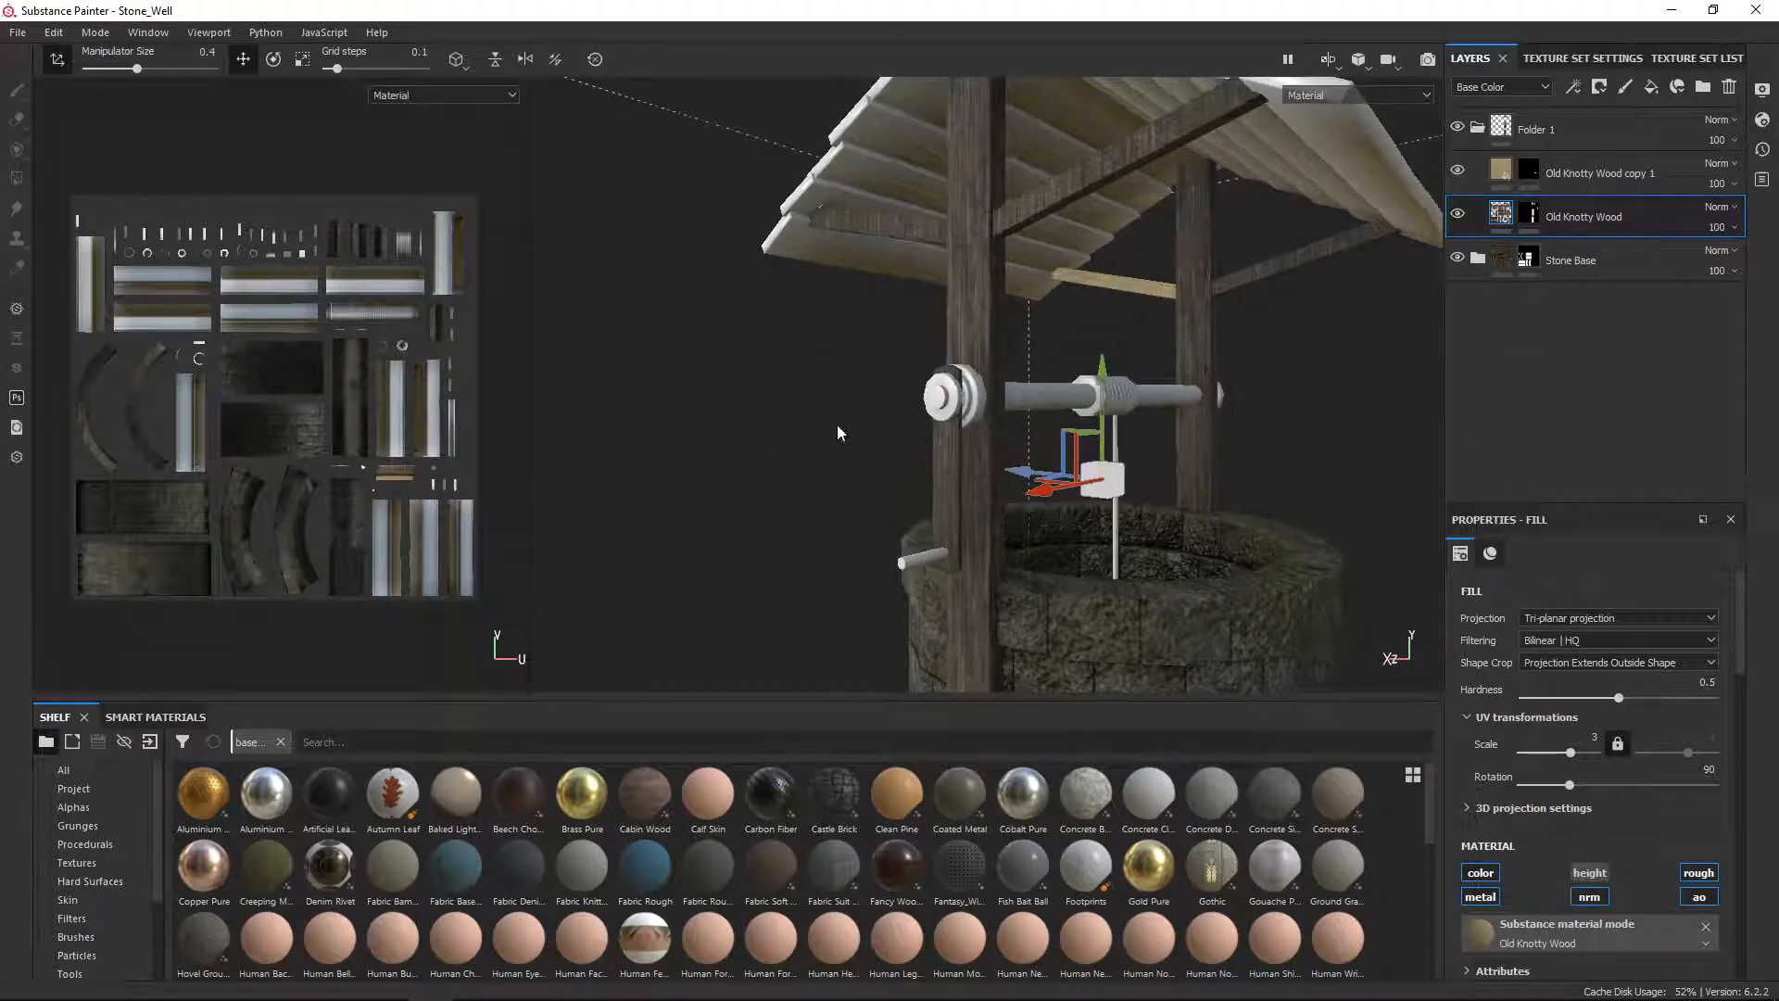
Step: Delete the Old Knotty Wood copy 1 layer
right_click(1572, 171)
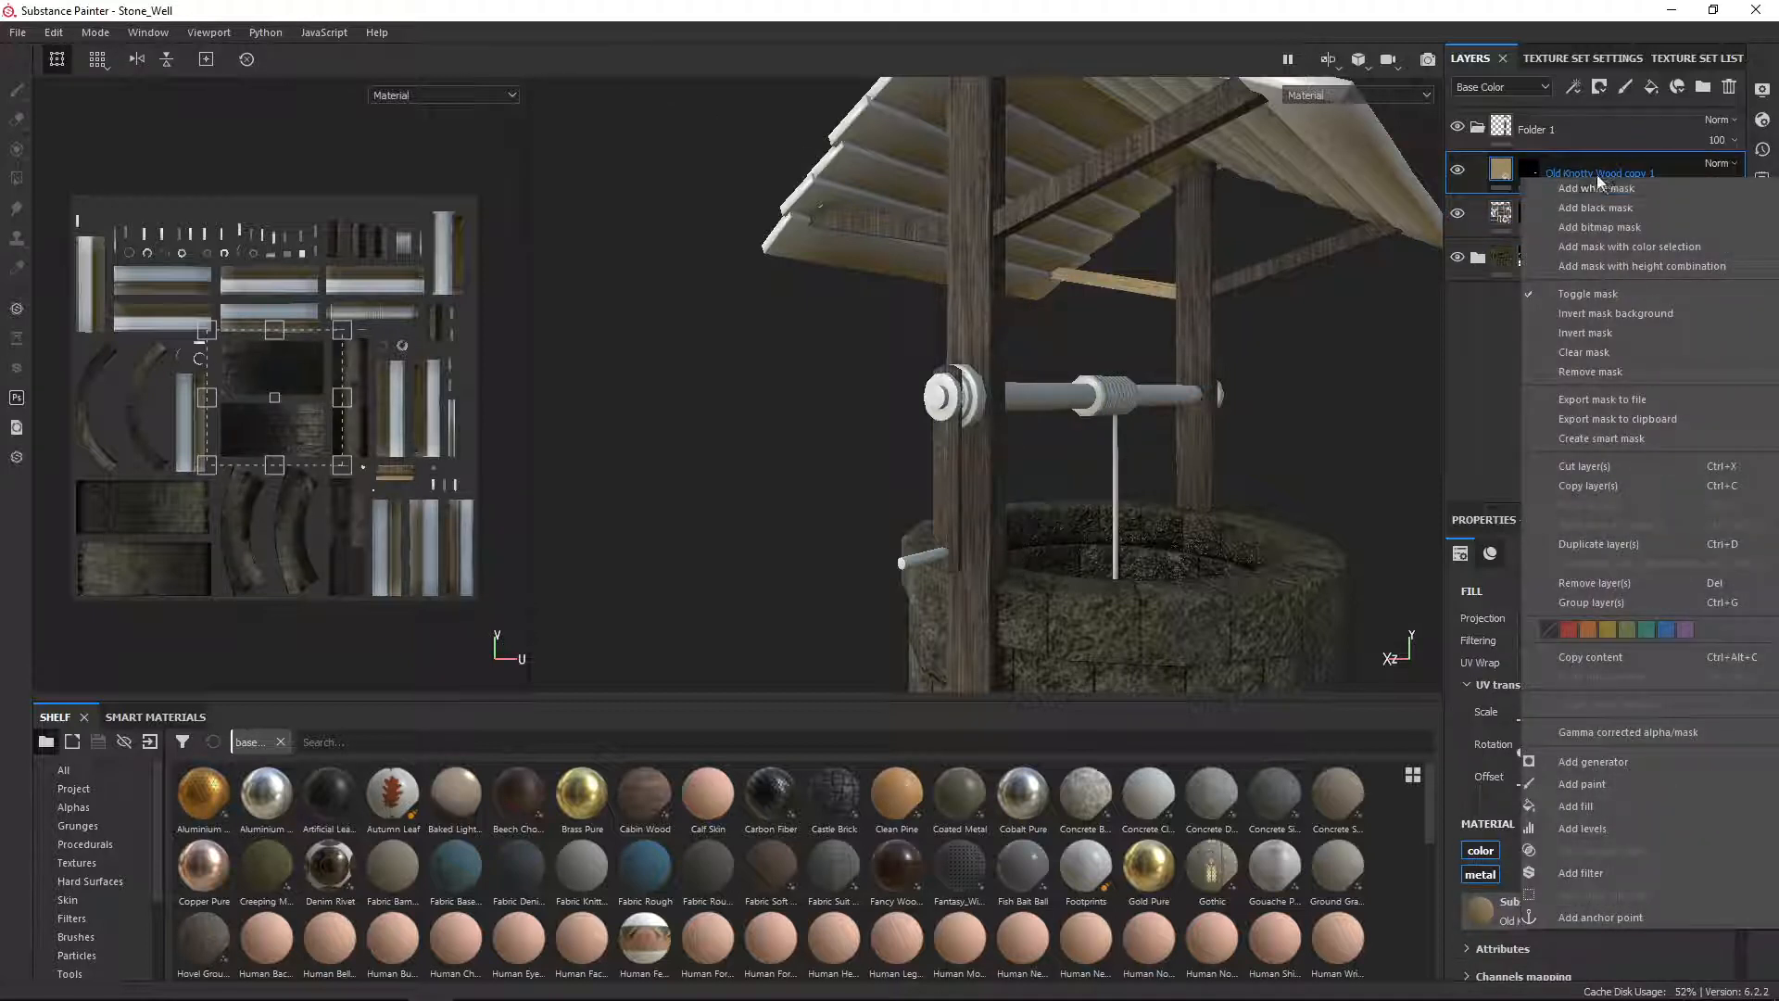
click(1583, 150)
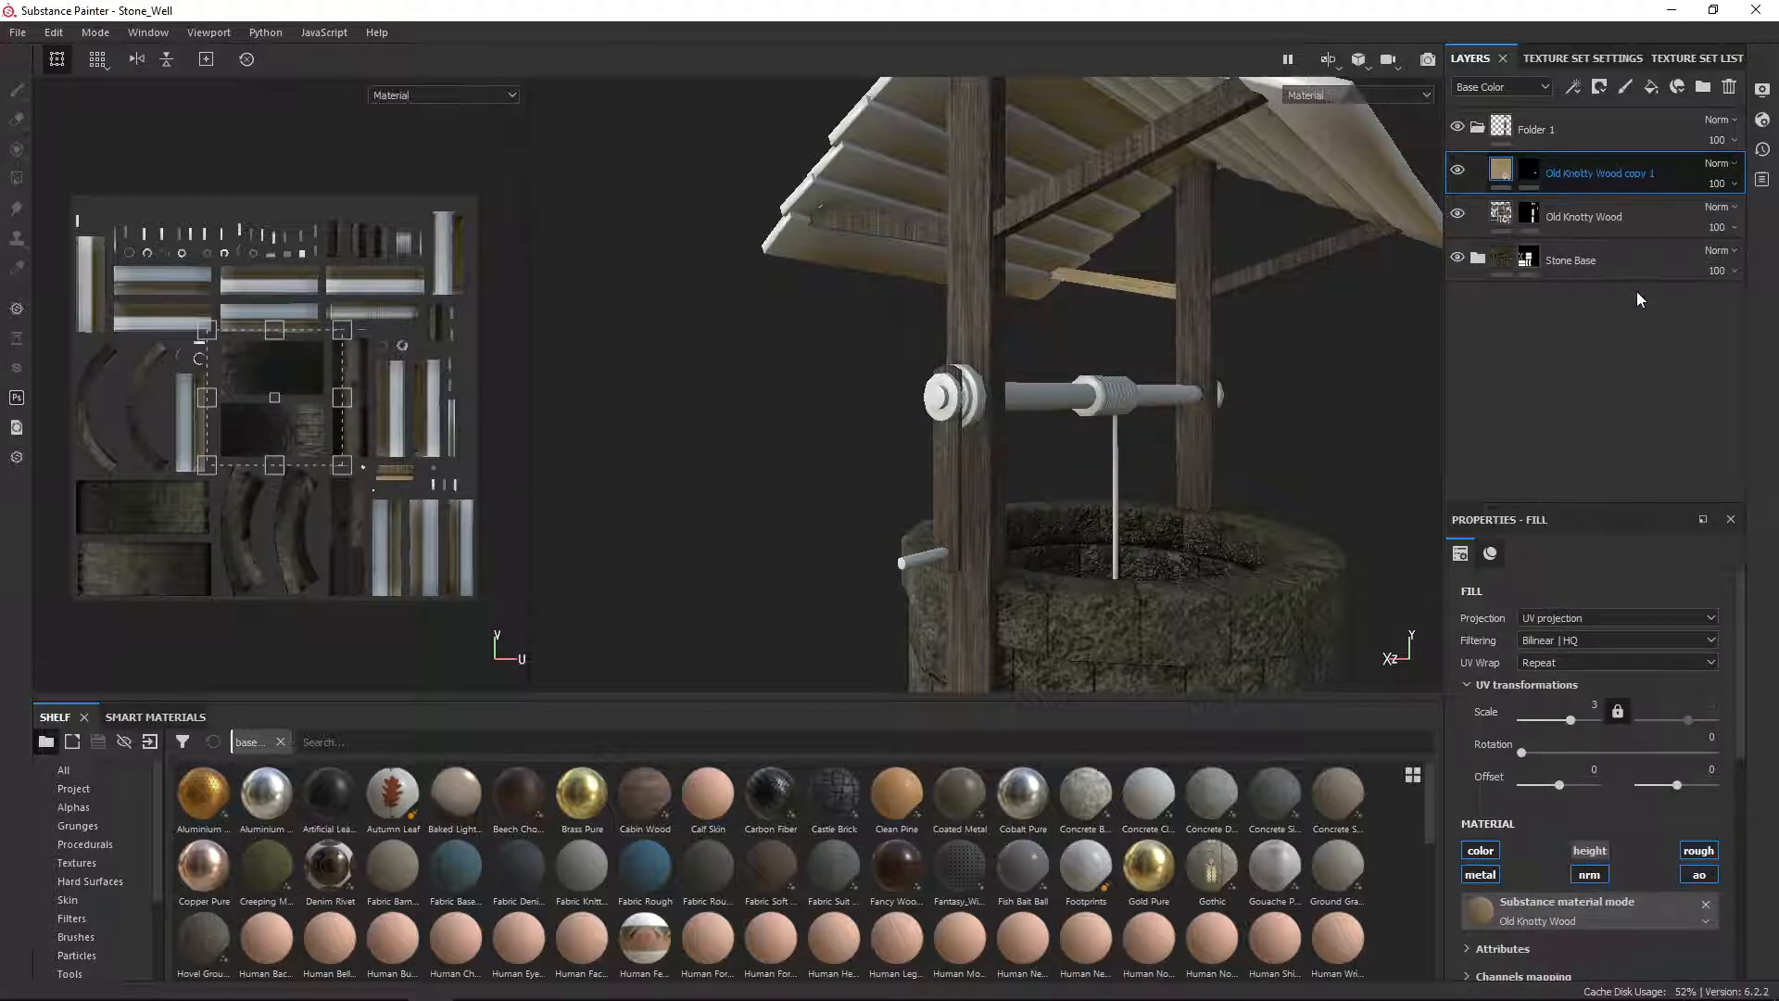
key(Delete)
Step: Remove the roof braces from the Old Knotty Wood mask by mesh-filling them with color value 0
click(1529, 172)
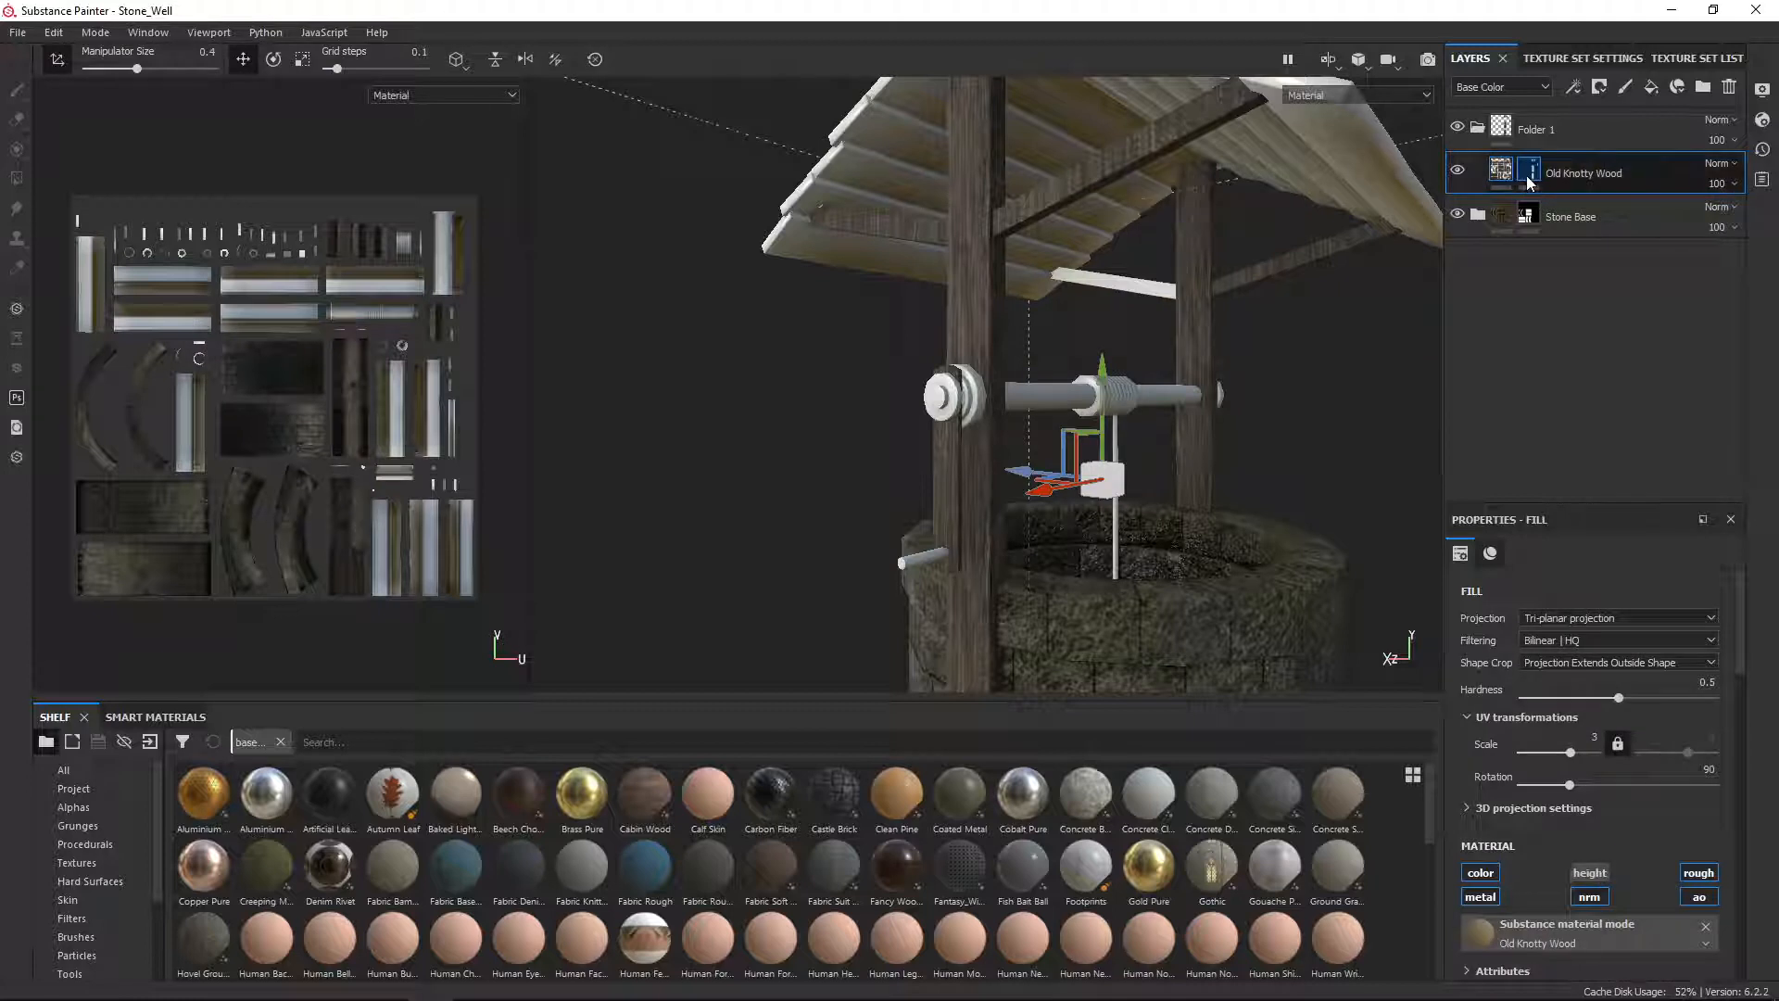
key(4)
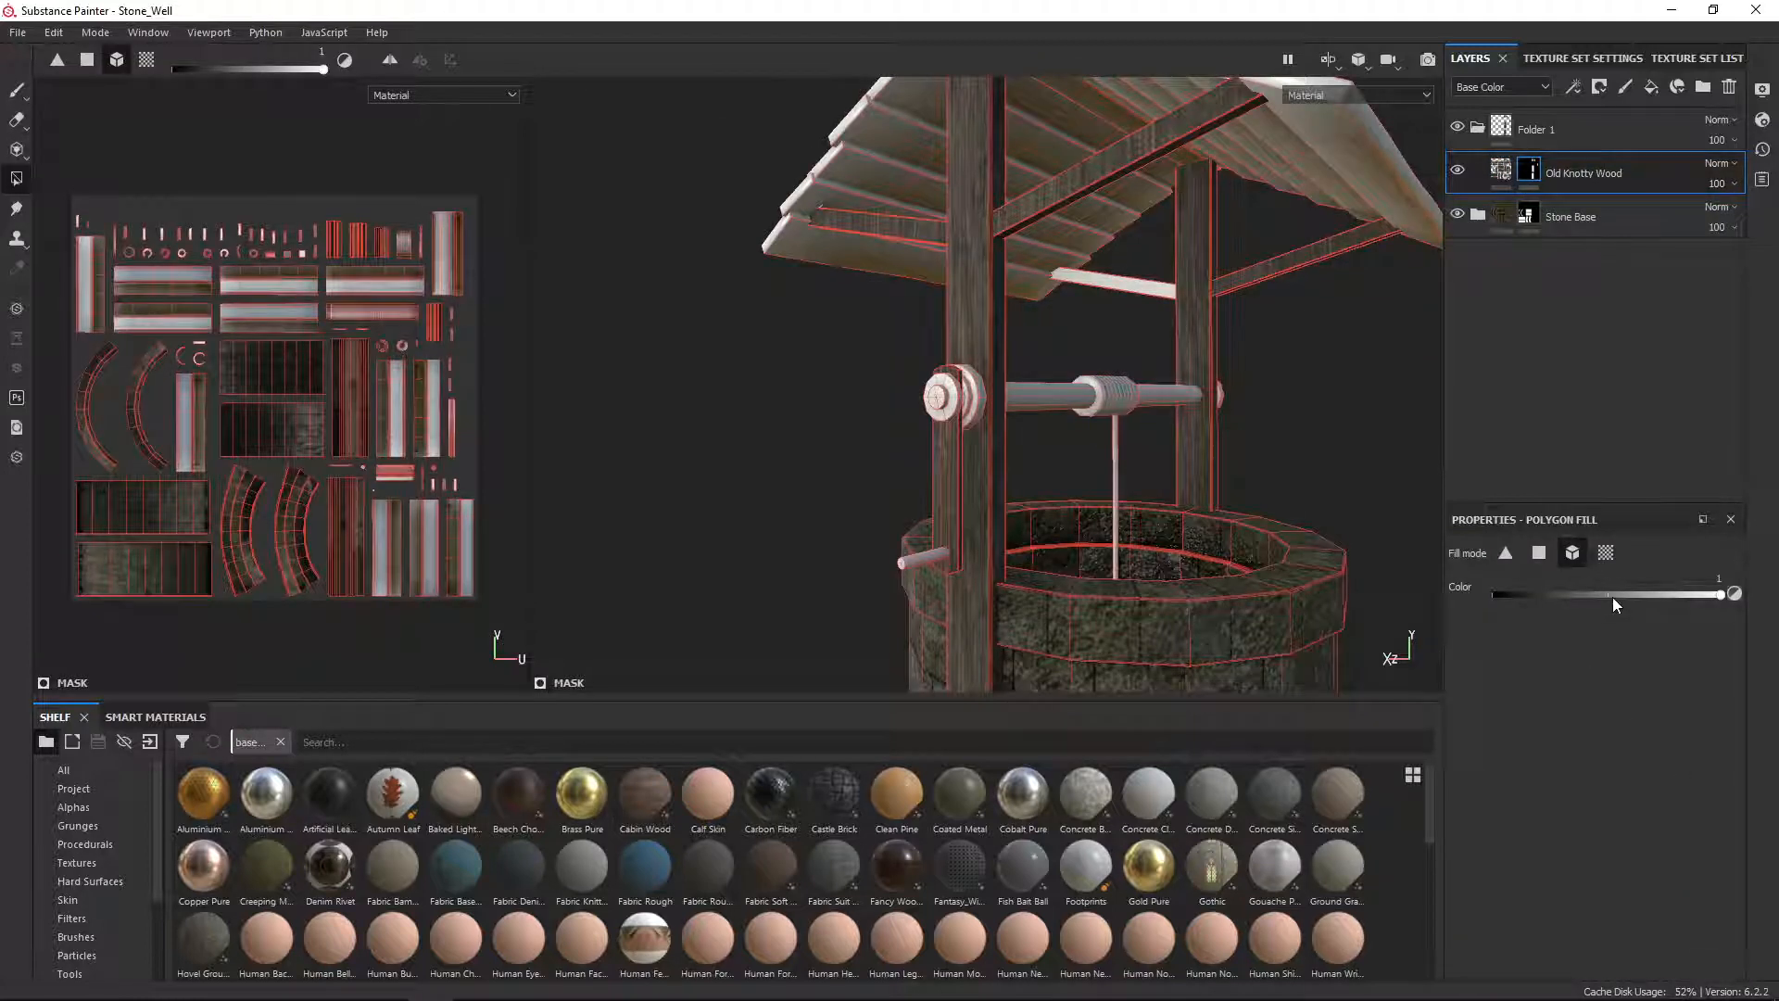
click(1044, 200)
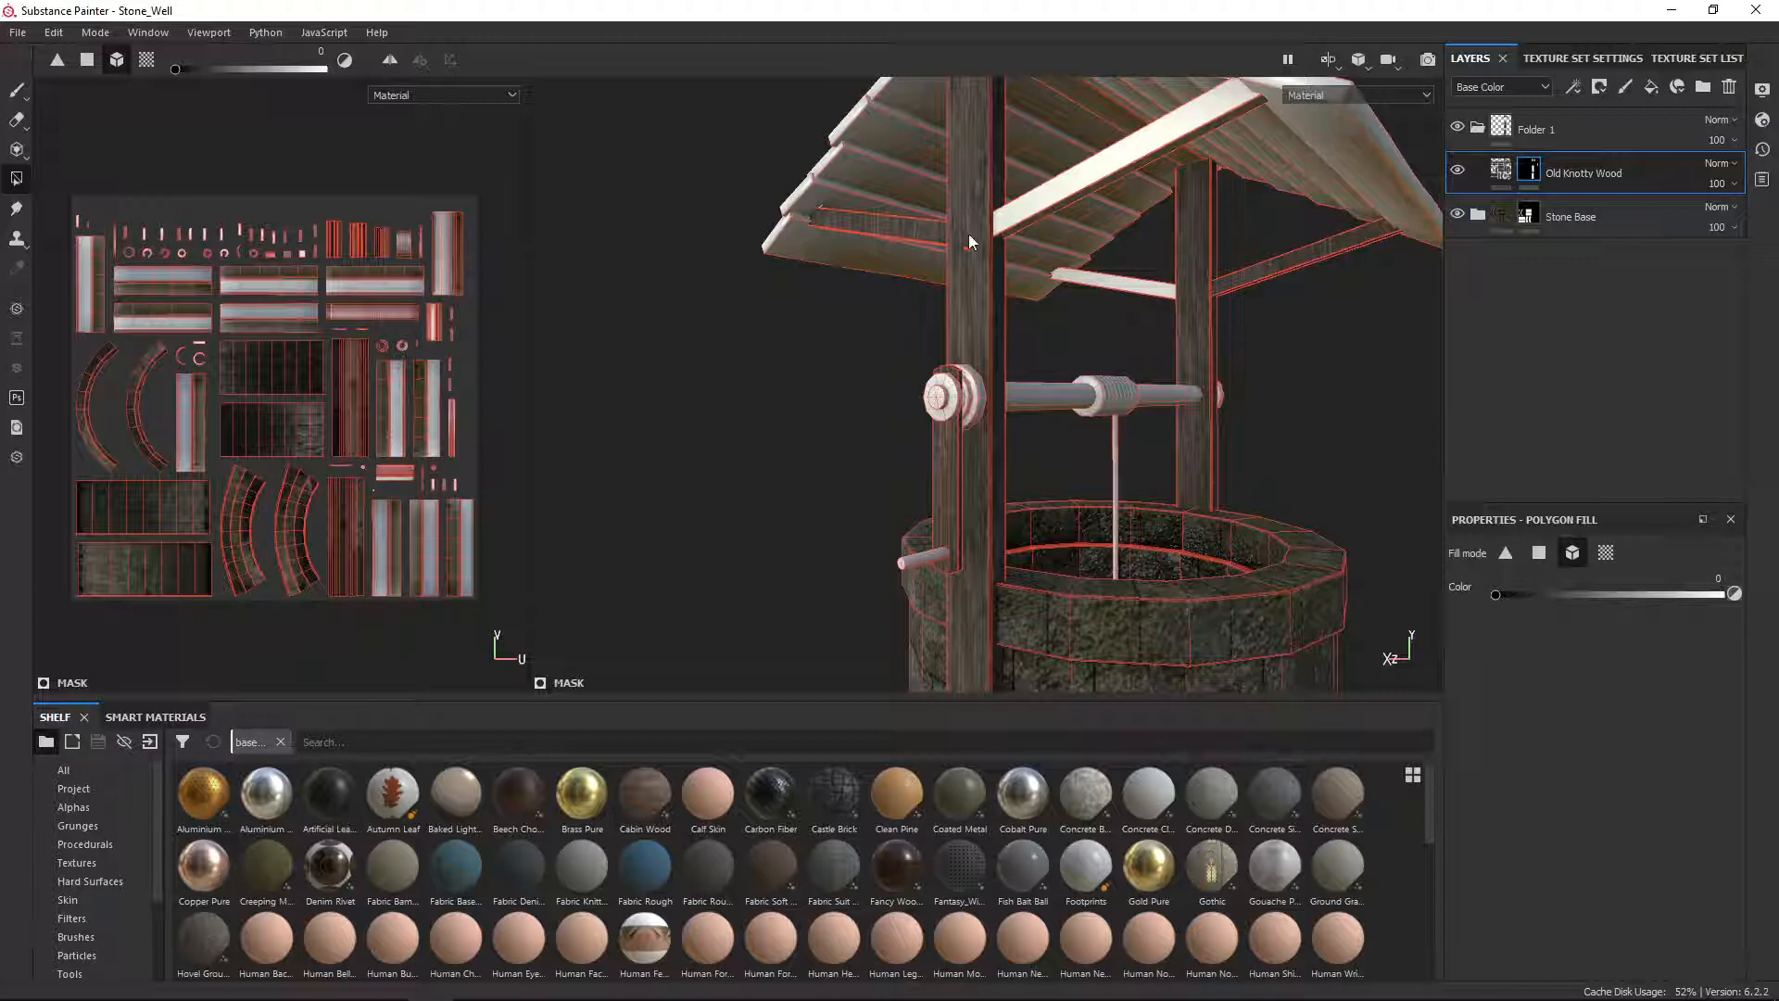
click(916, 232)
click(1257, 270)
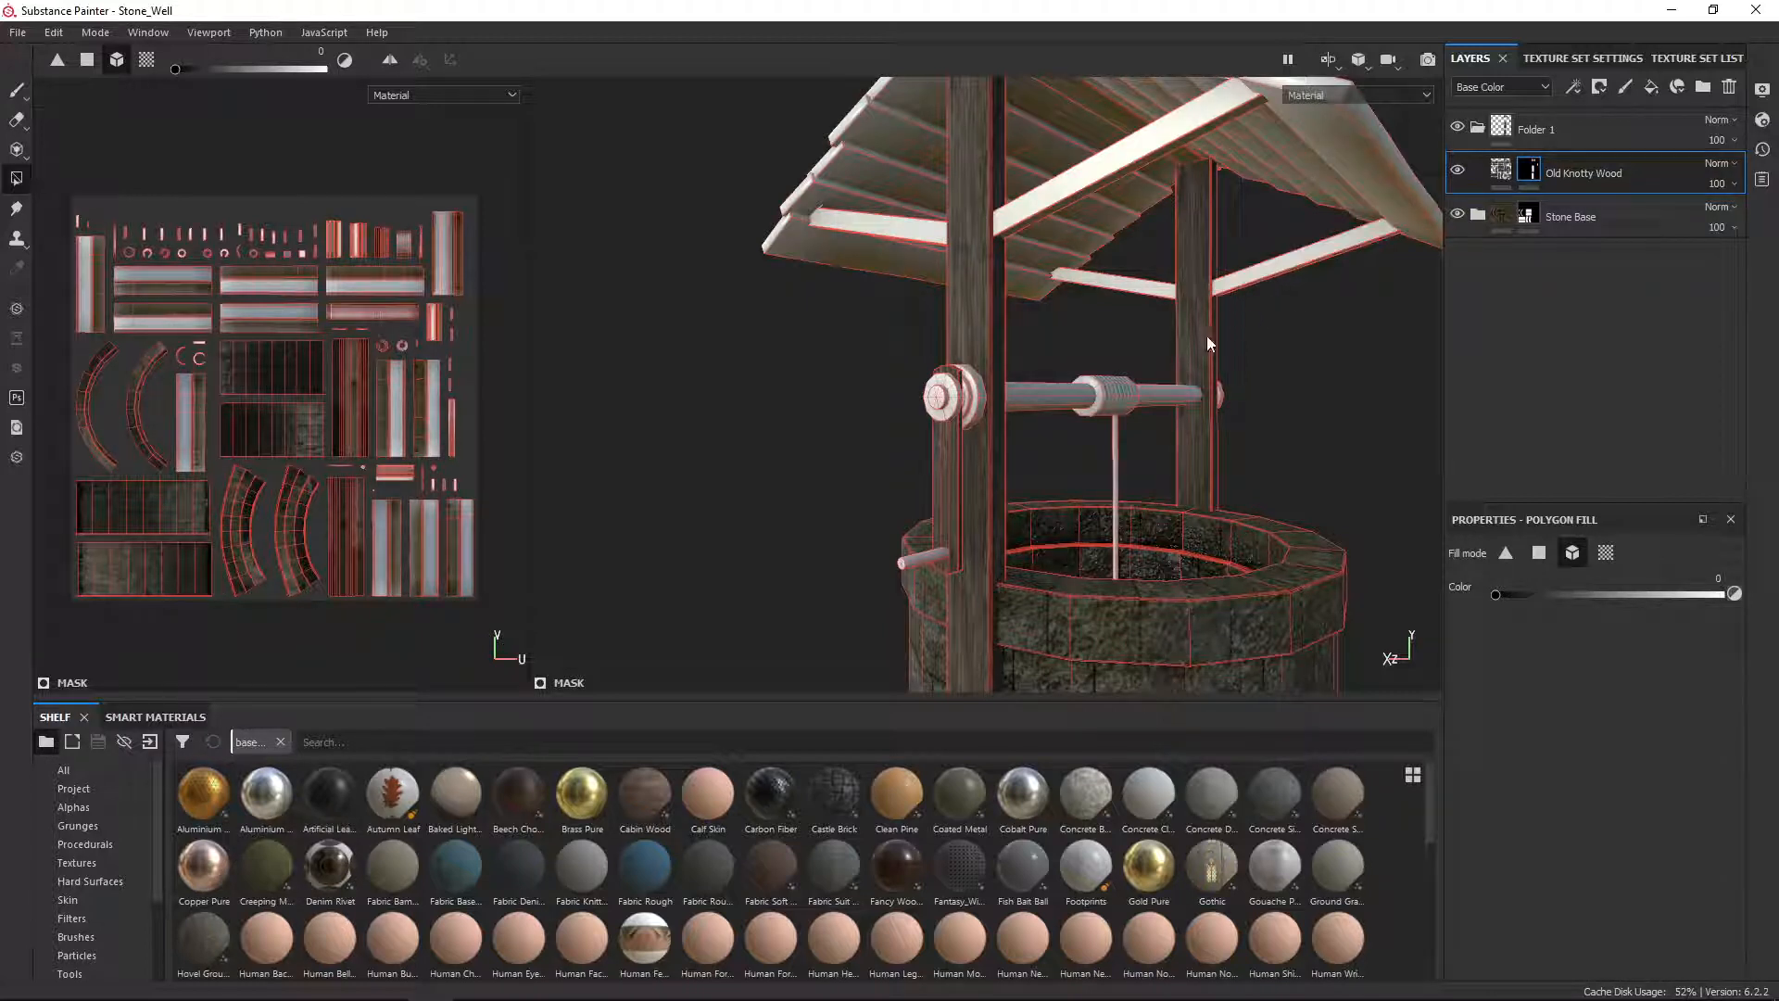
ctrl+click(1129, 295)
click(1127, 287)
Step: Duplicate the Old Knotty Wood layer and set the copy's UV rotation to 0
right_click(1527, 175)
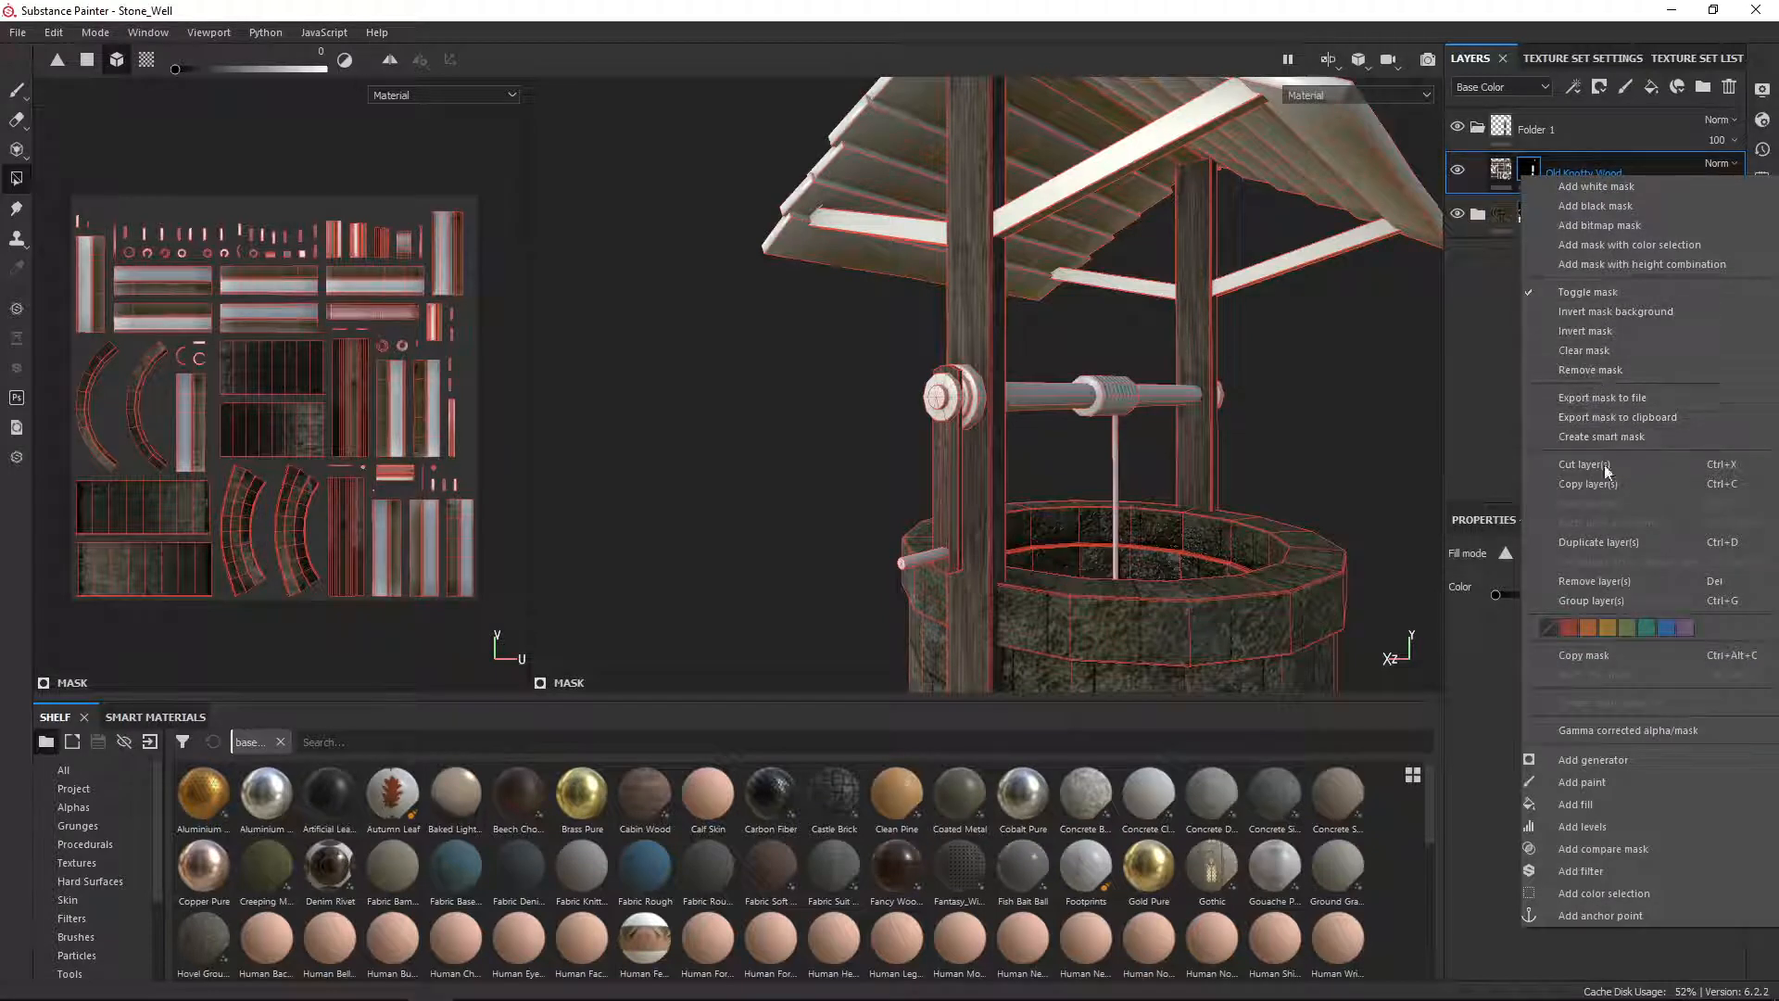
click(1613, 547)
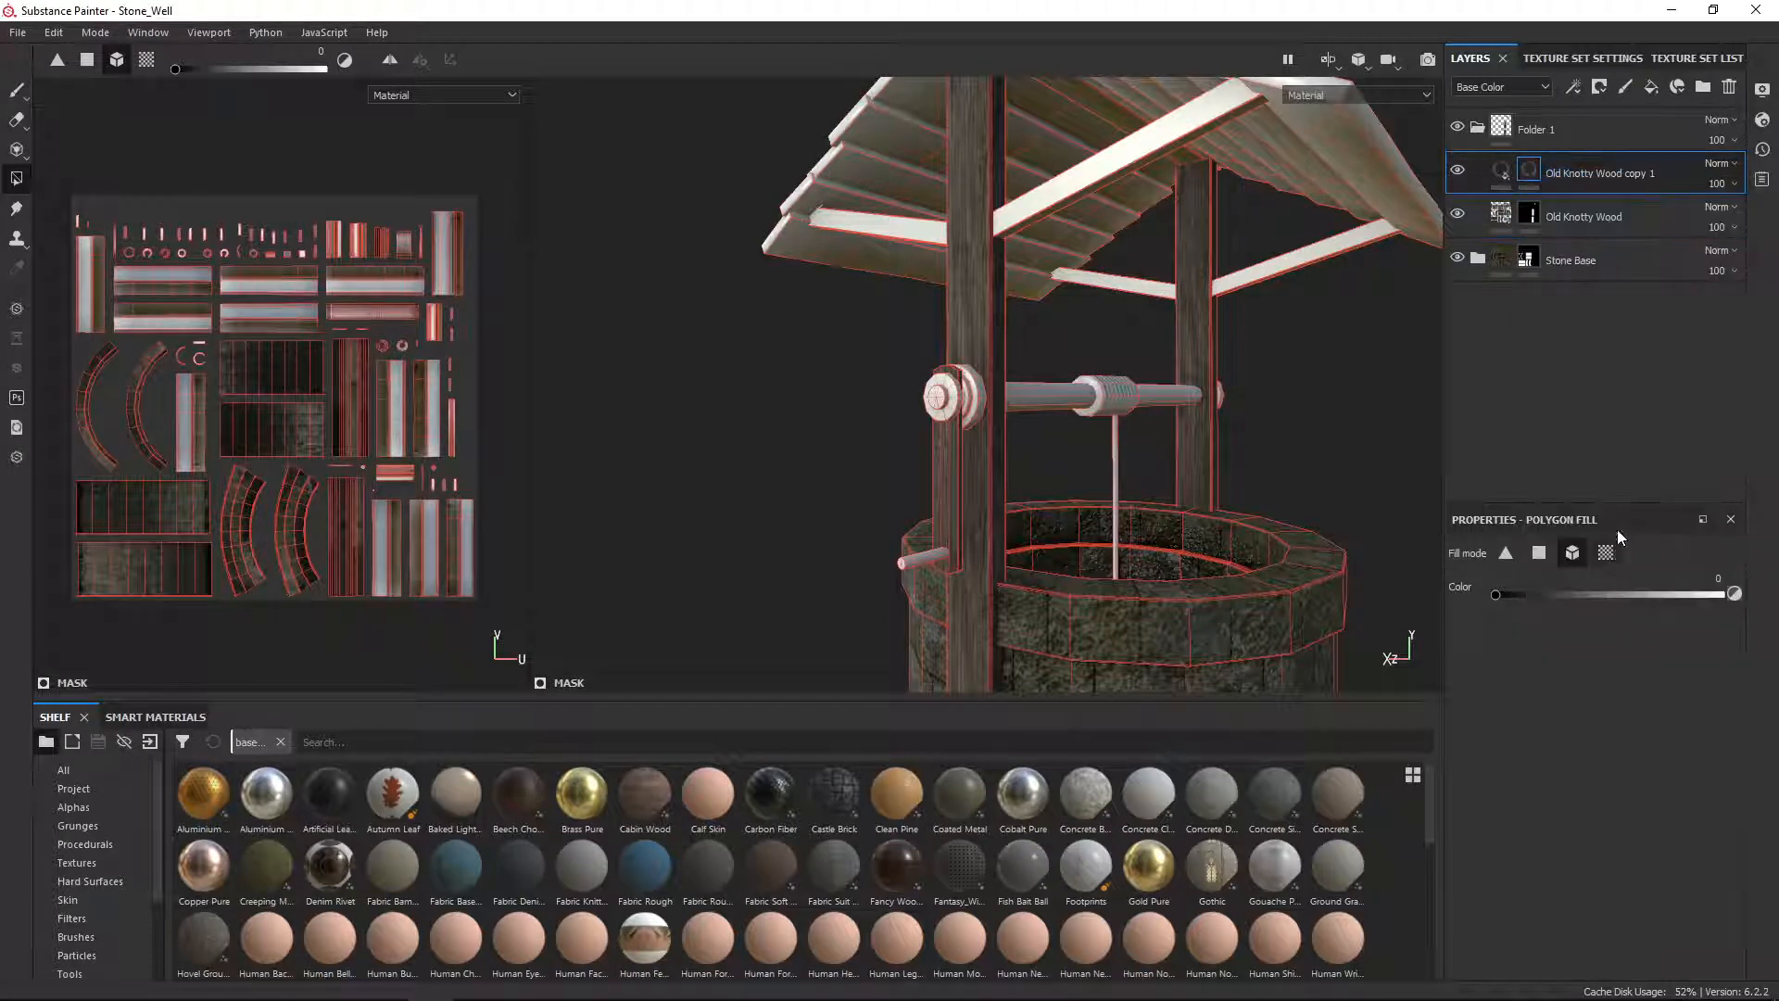
click(1500, 176)
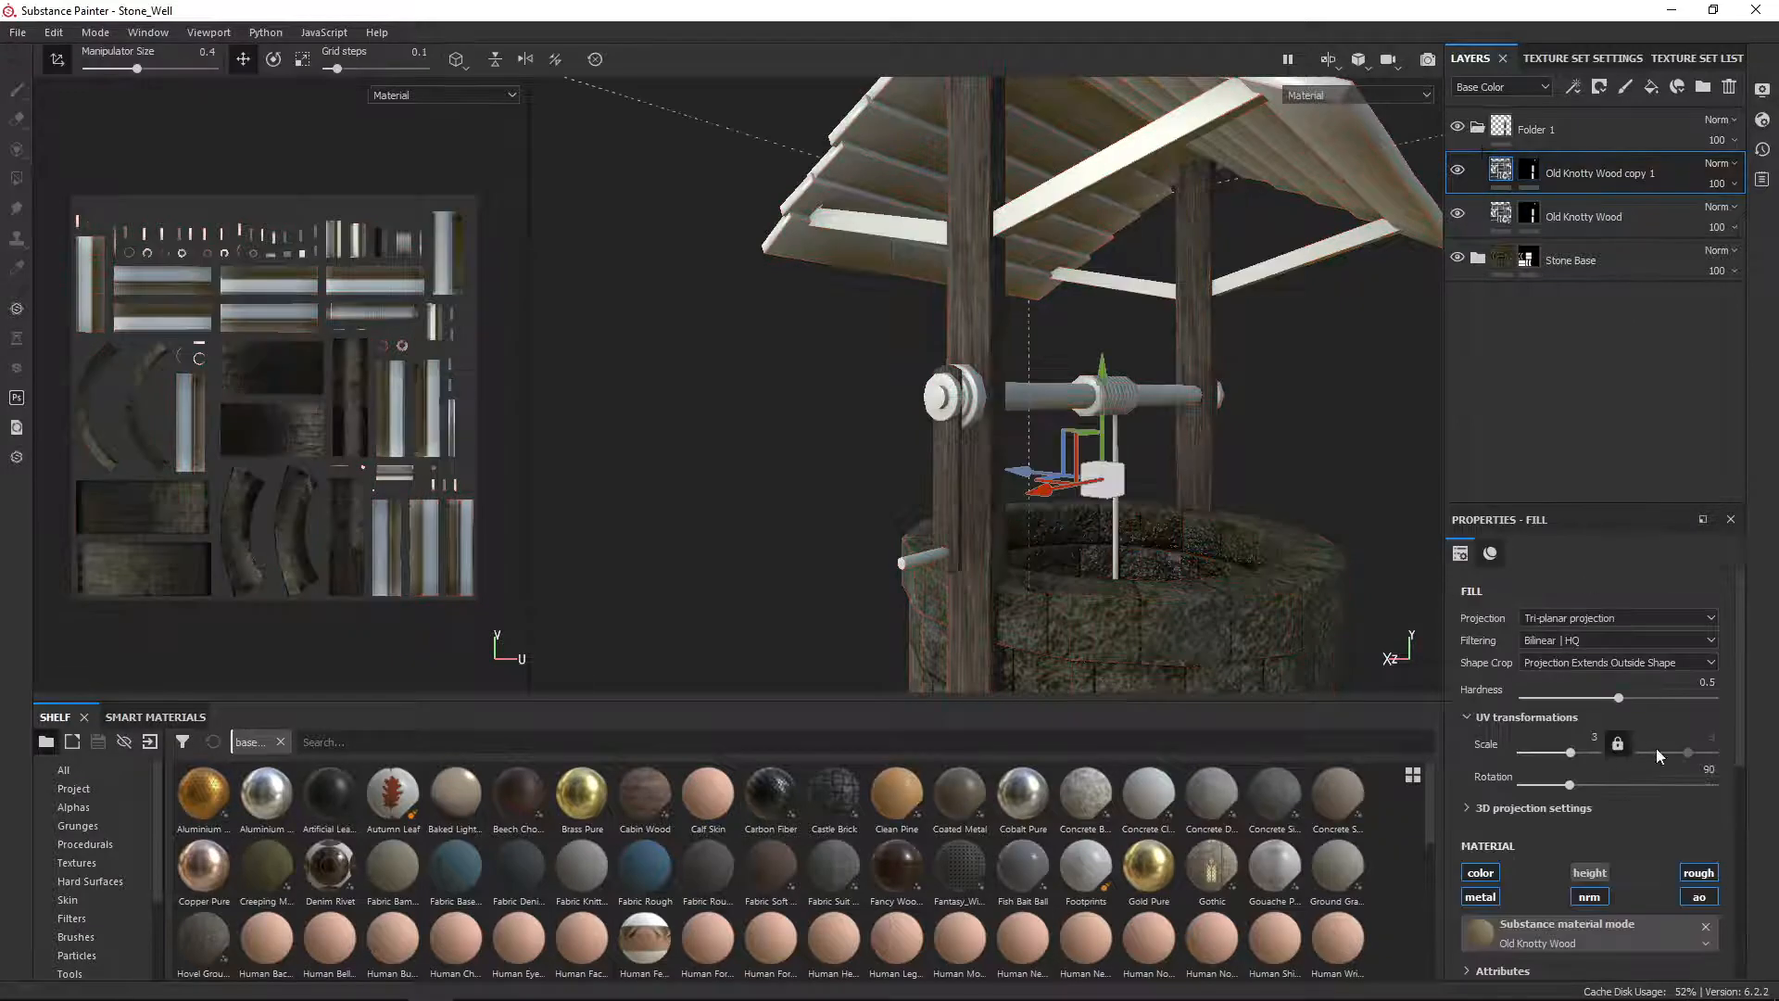
click(1709, 770)
text(0)
key(Return)
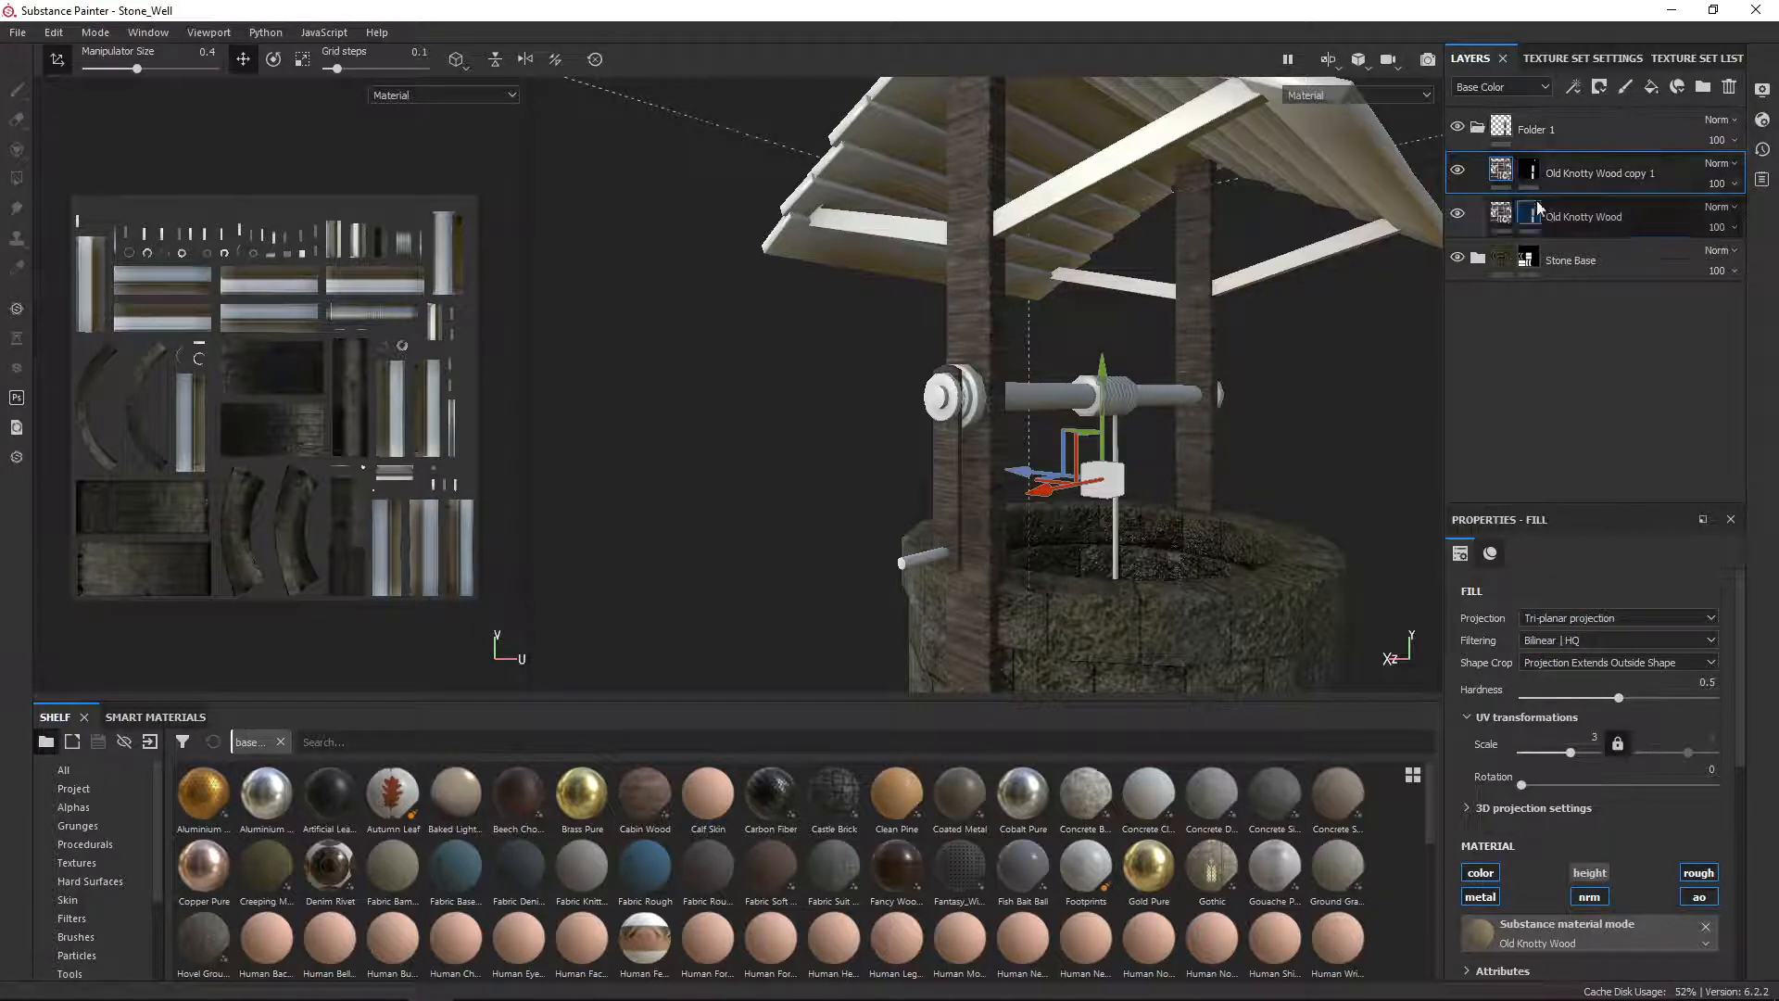
Step: Clear the Old Knotty Wood copy 1 mask and mesh-fill the roof braces into it with color value 1
click(1527, 174)
right_click(1527, 170)
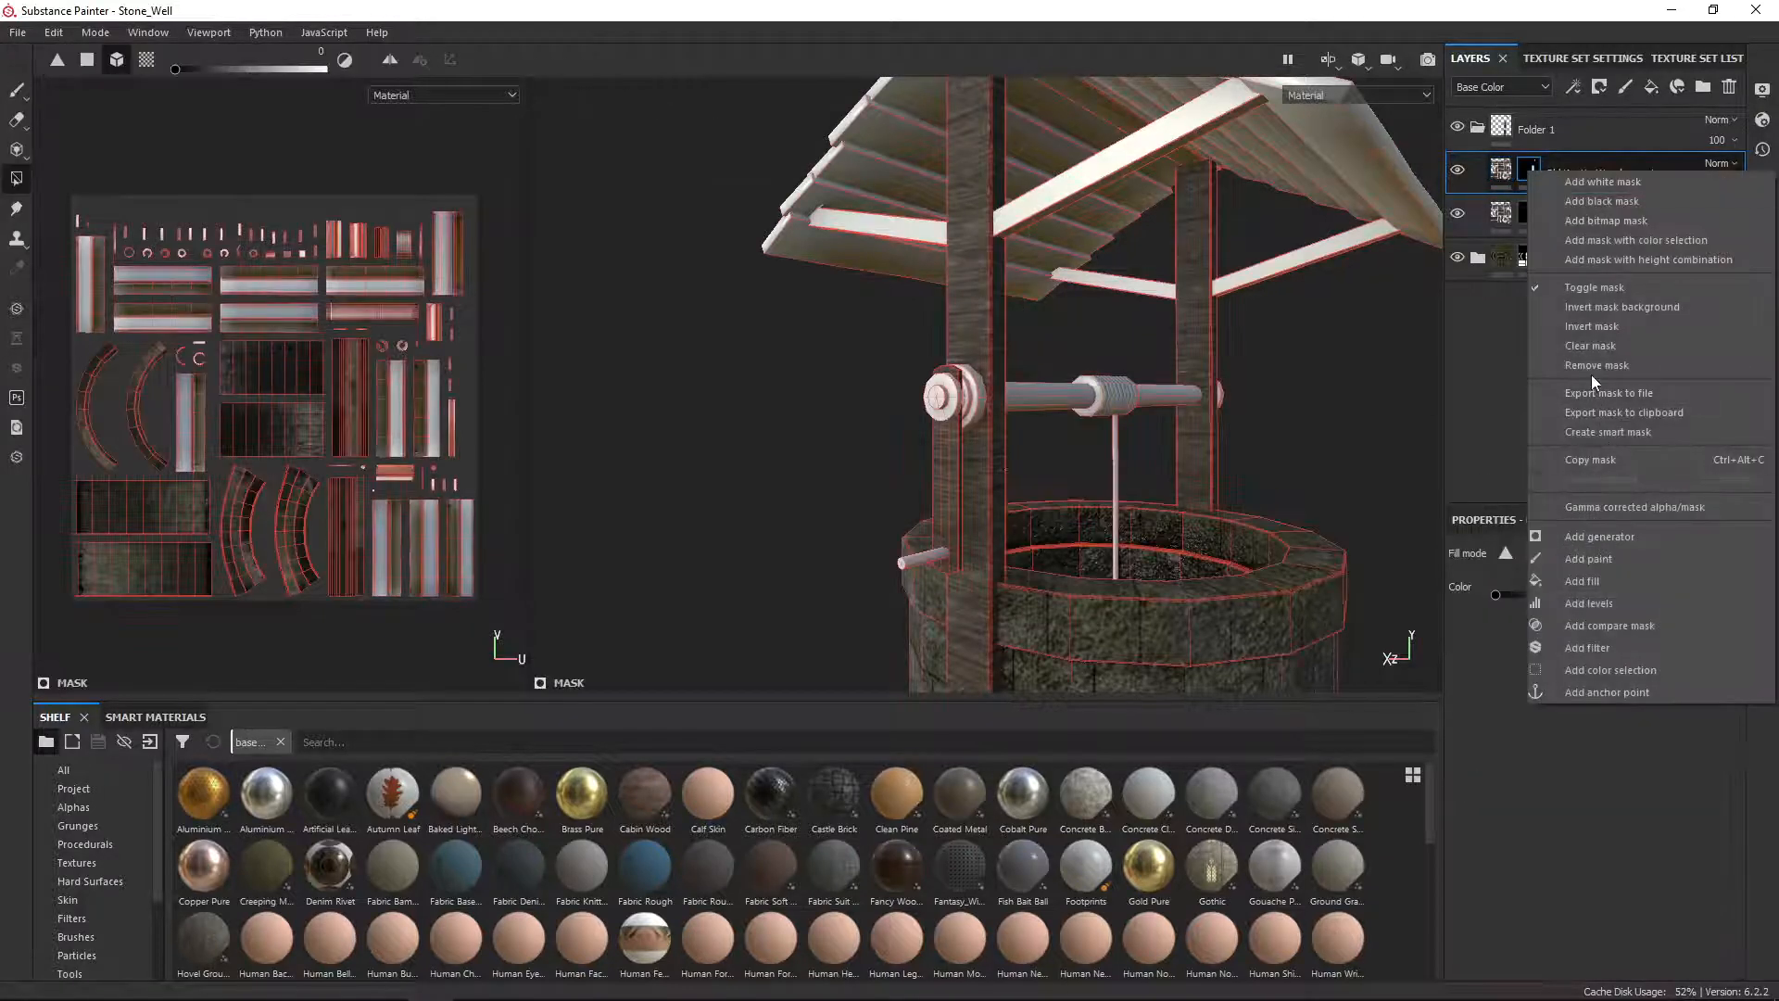
click(1605, 348)
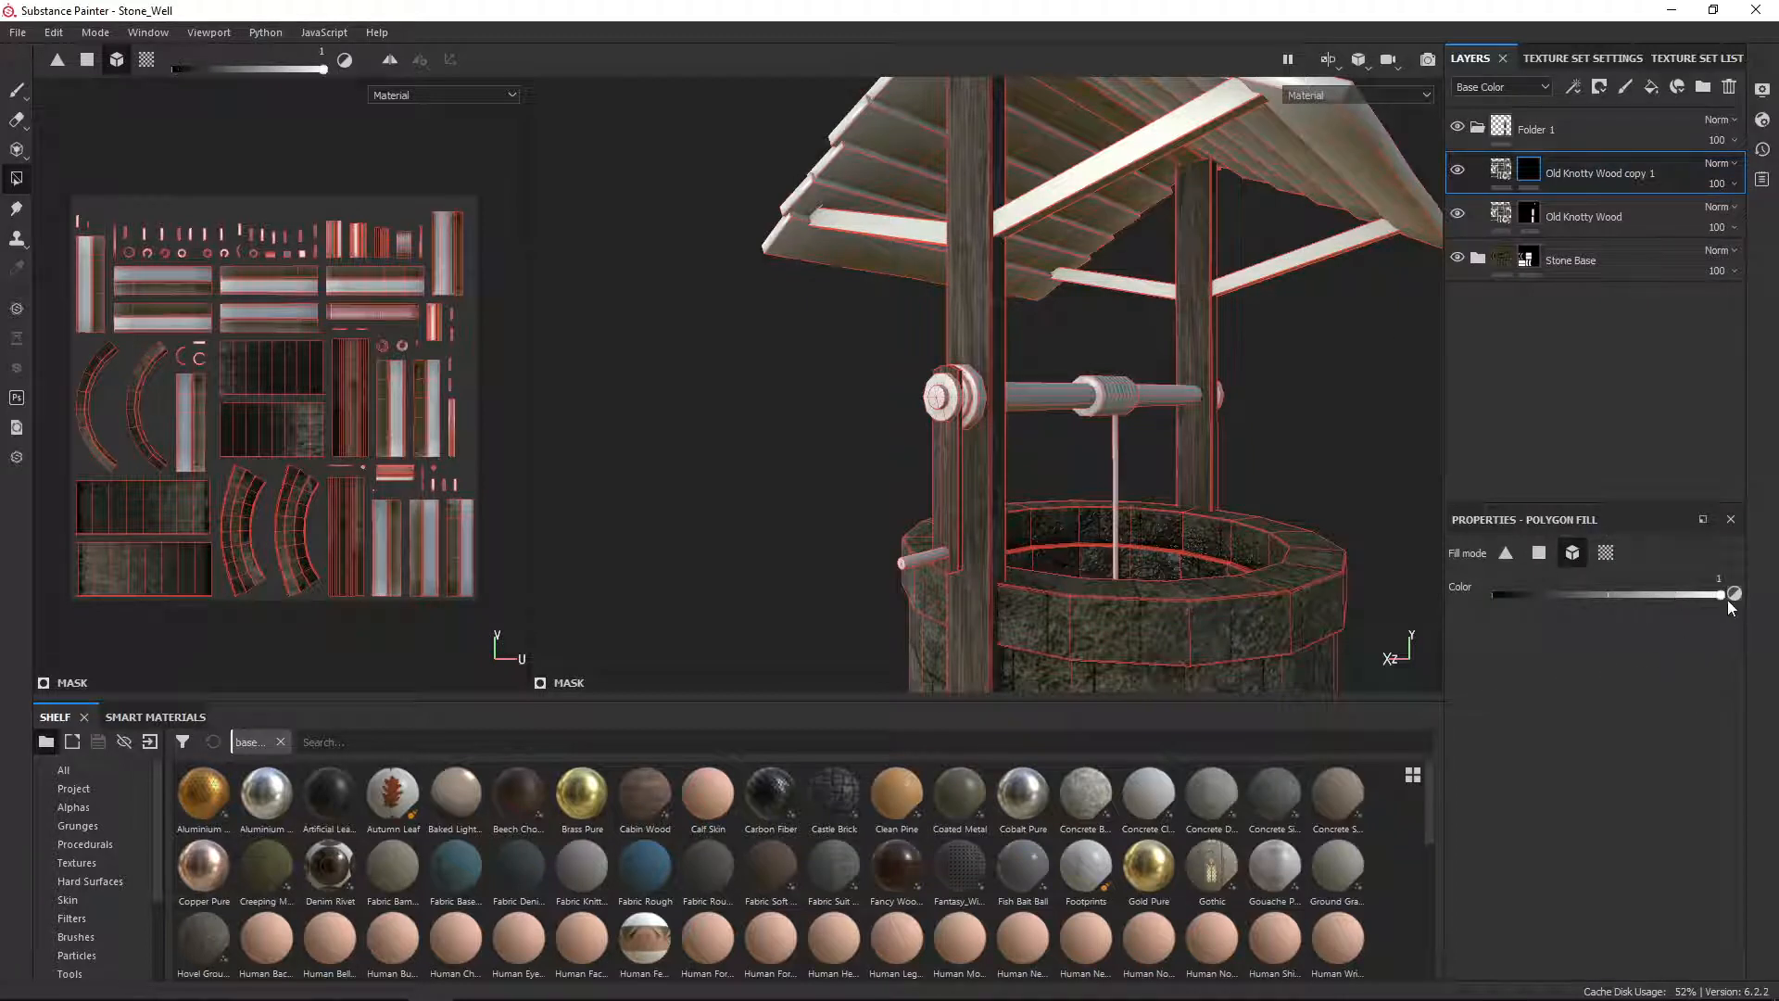
click(1083, 182)
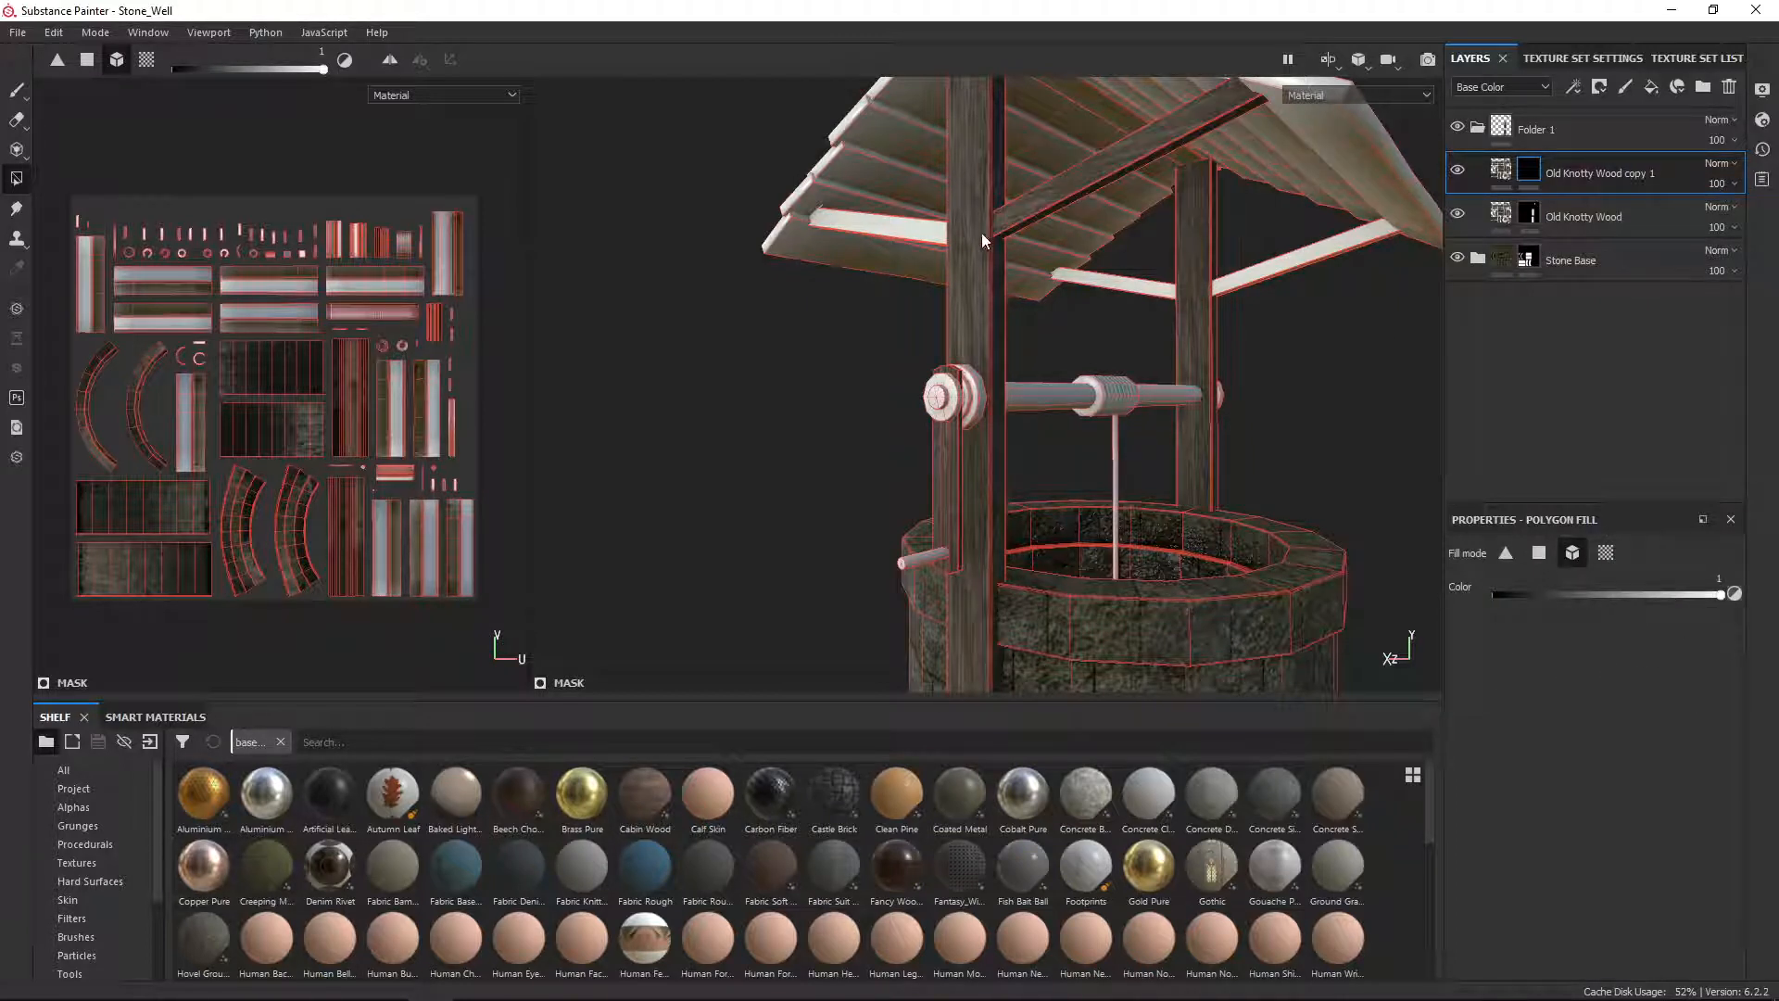
click(907, 232)
click(1153, 289)
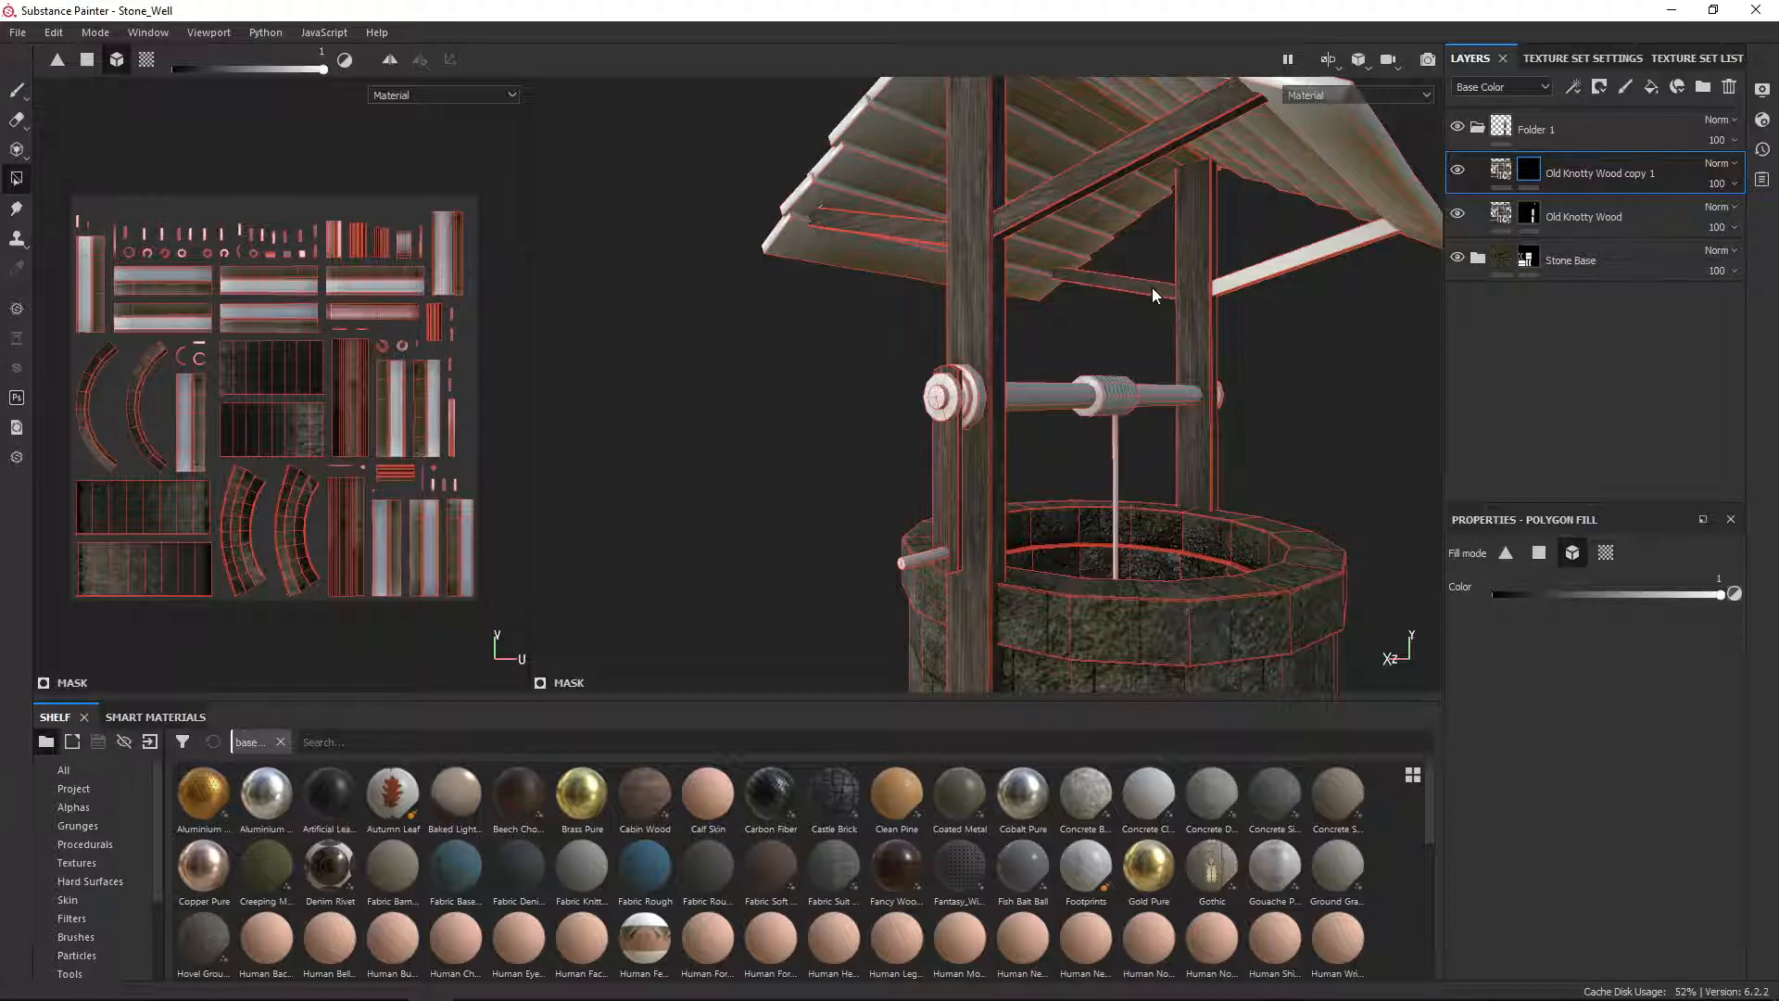
click(1266, 274)
Step: Switch the Old Knotty Wood copy 1 fill to UV projection
alt+drag(1267, 324, 696, 346)
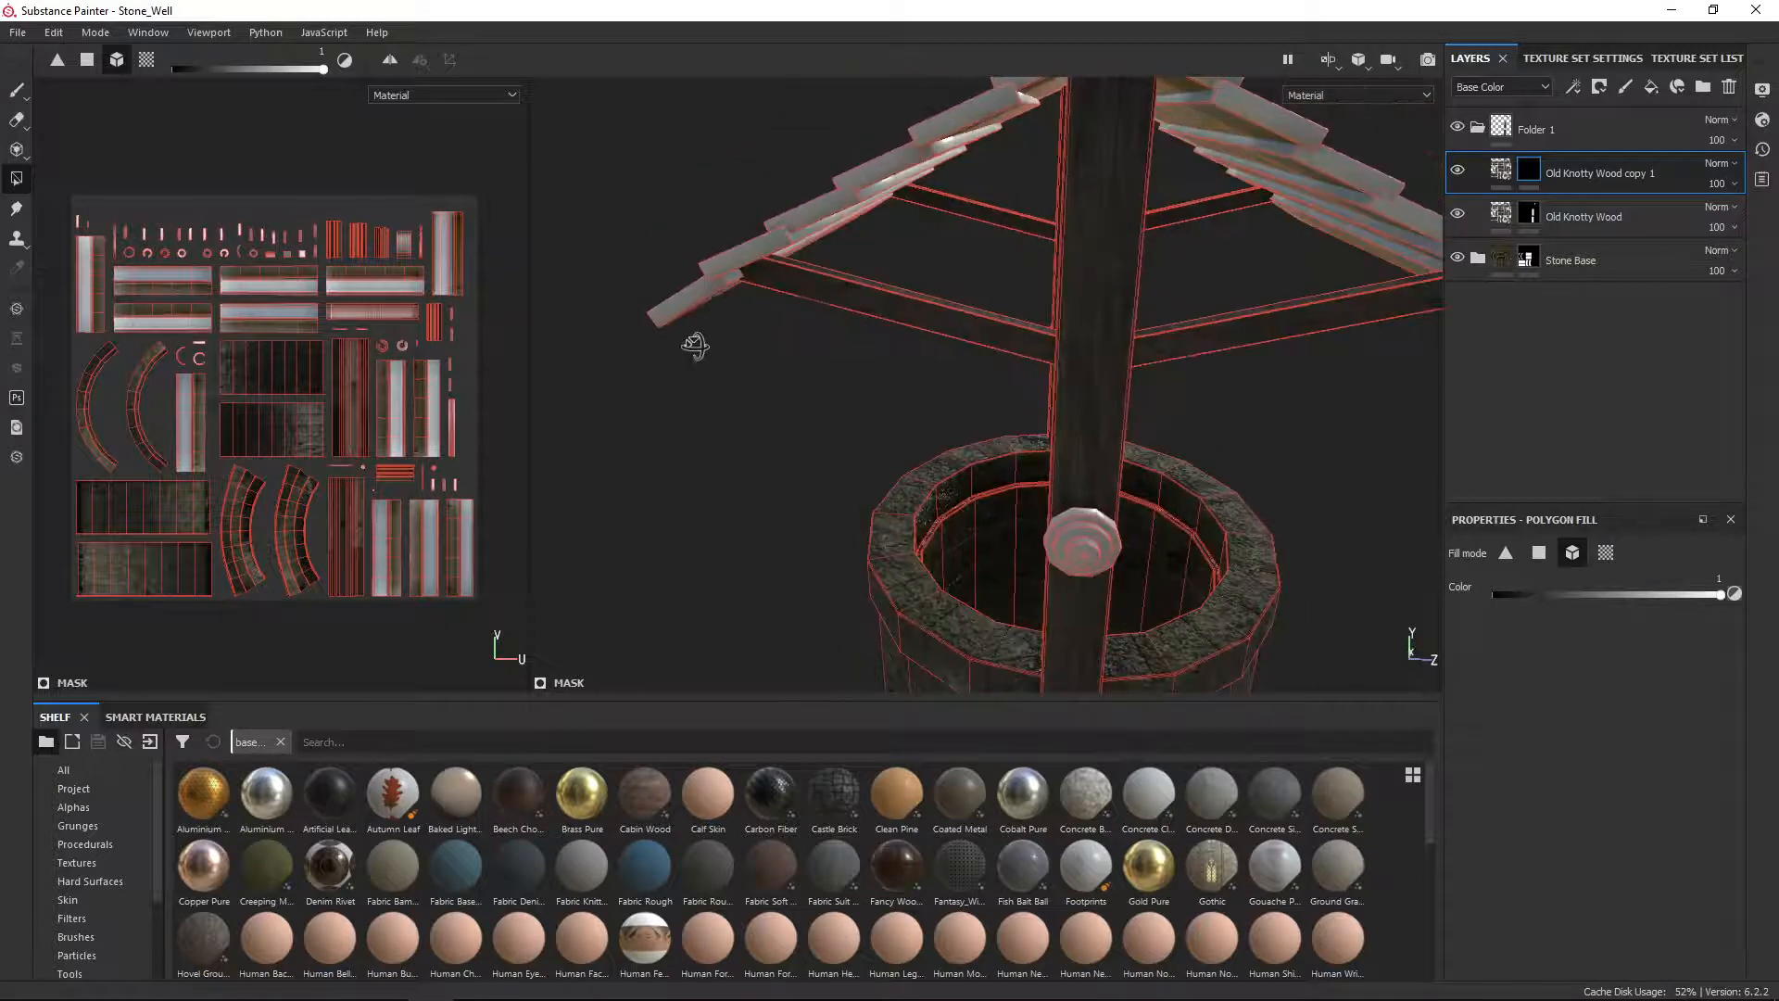
click(1498, 169)
click(1557, 615)
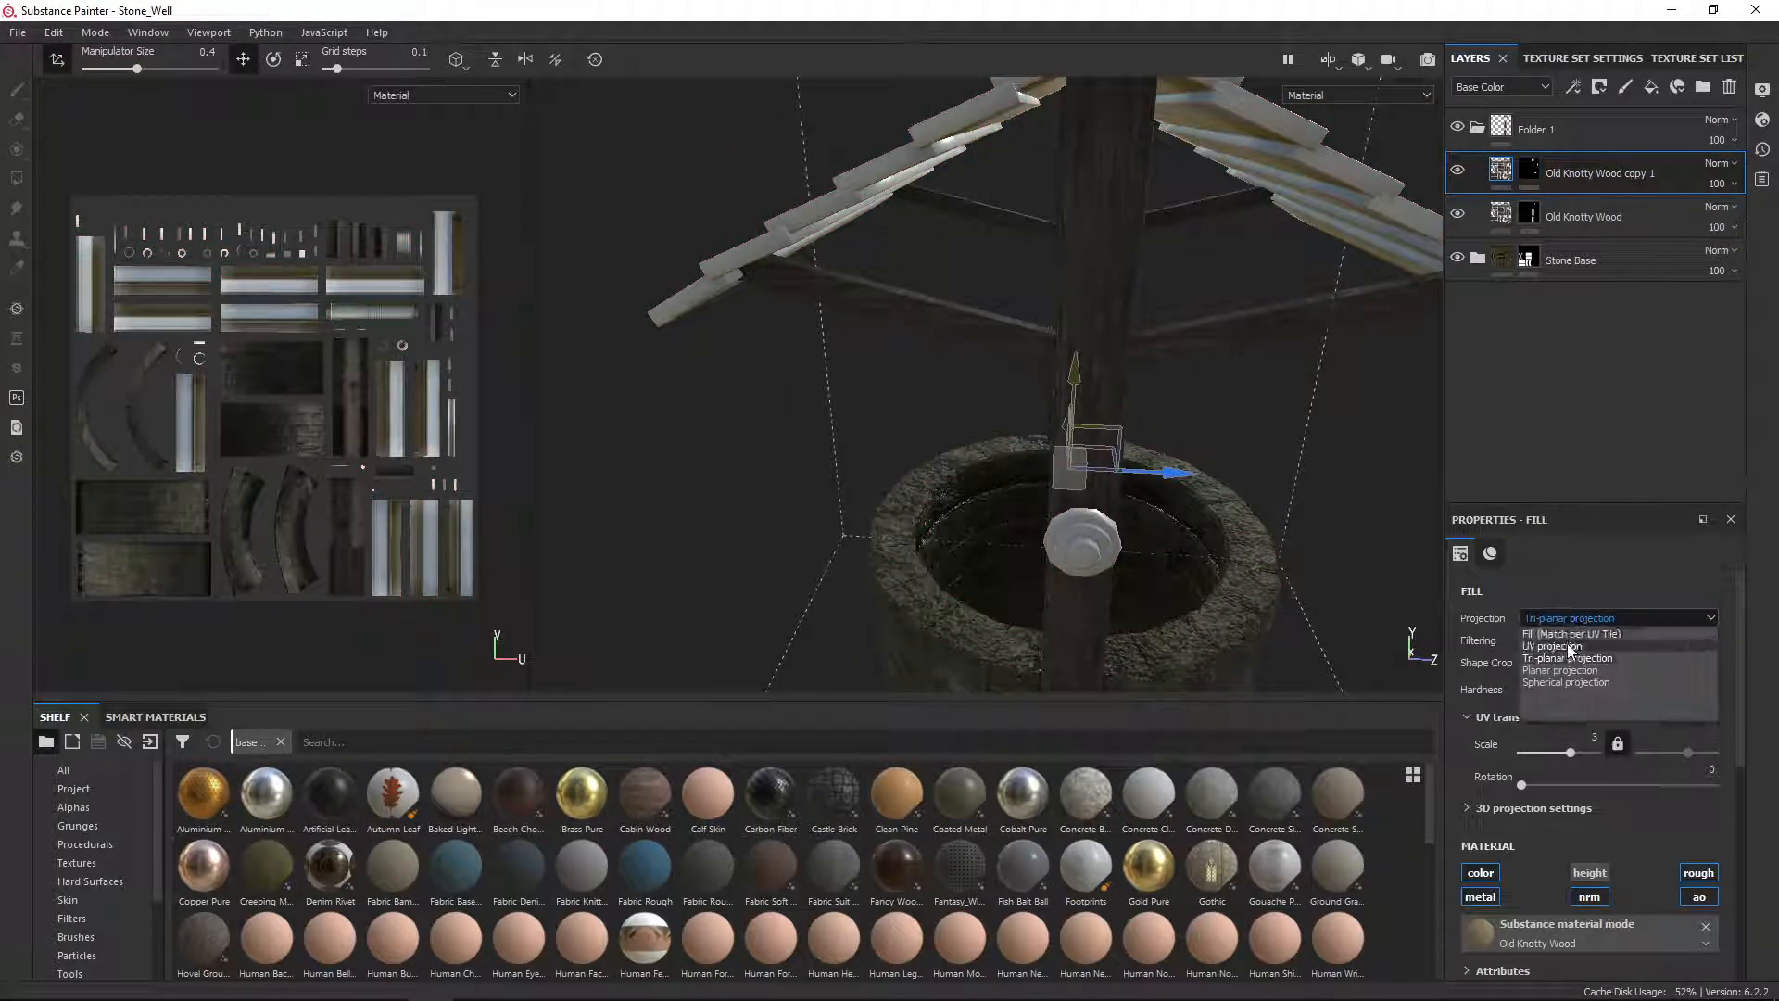
click(1567, 644)
Step: Remove the braces with crosswise grain from the Old Knotty Wood copy 1 mask by mesh-filling them with color value 0
alt+drag(1160, 313, 1251, 246)
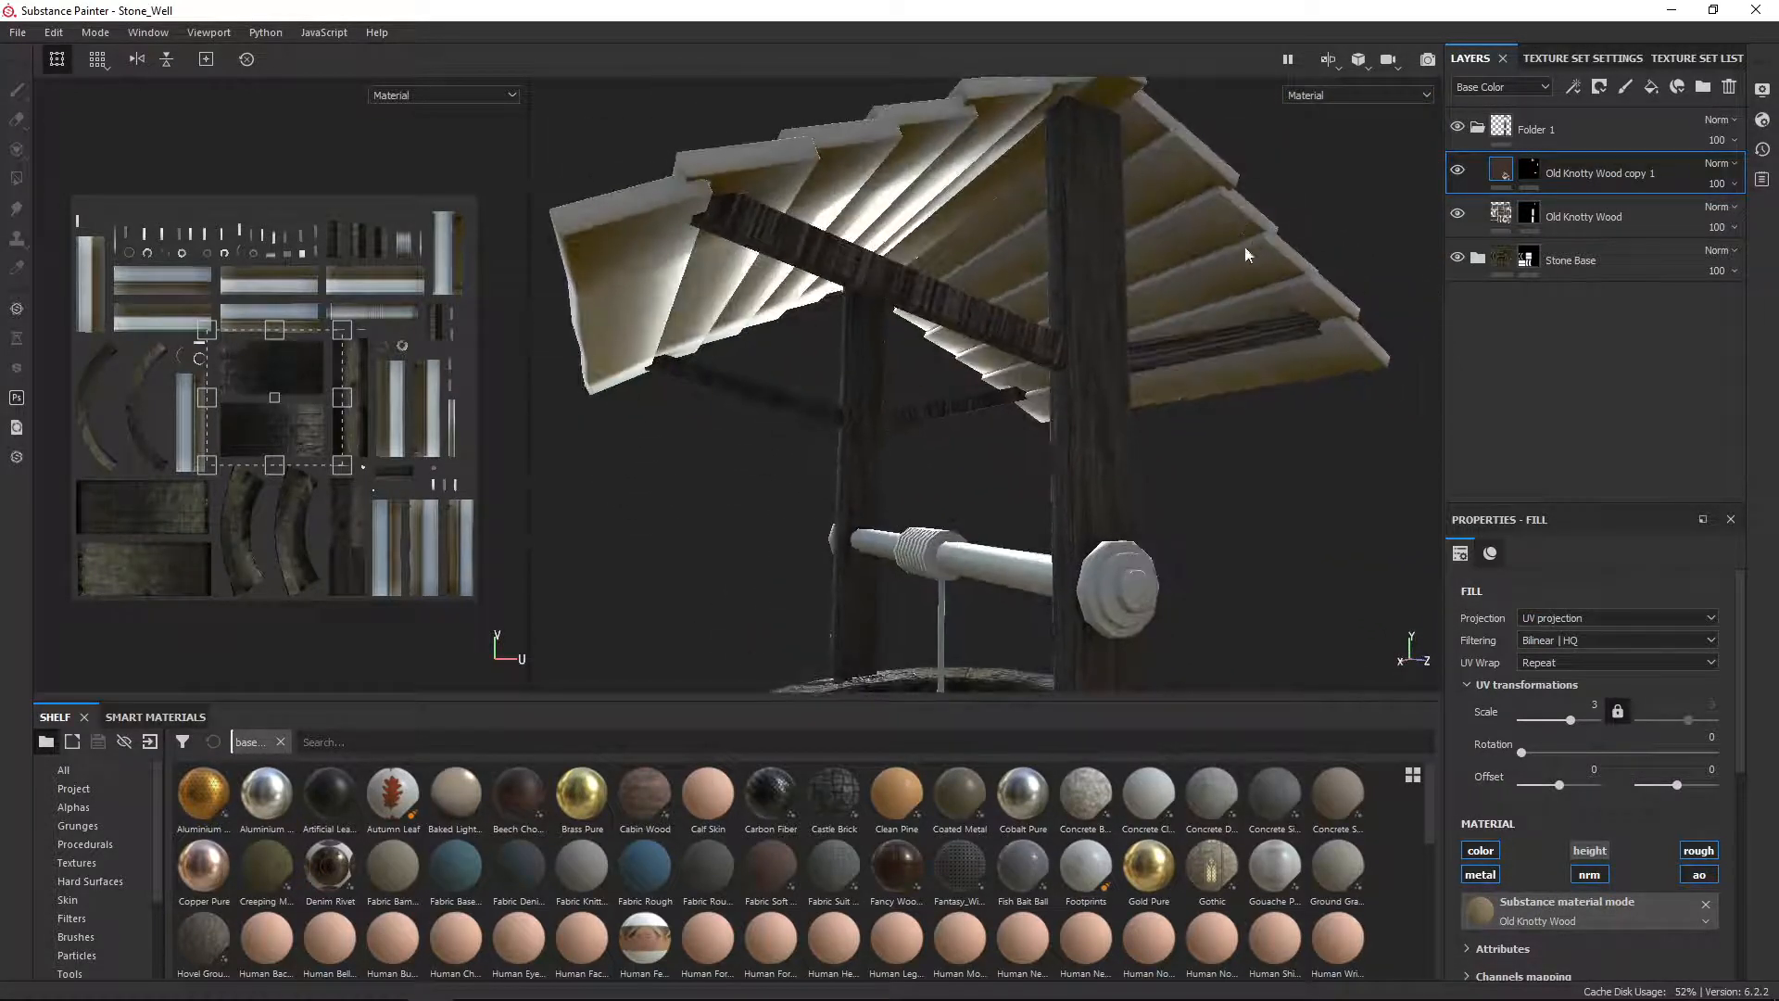
click(1530, 173)
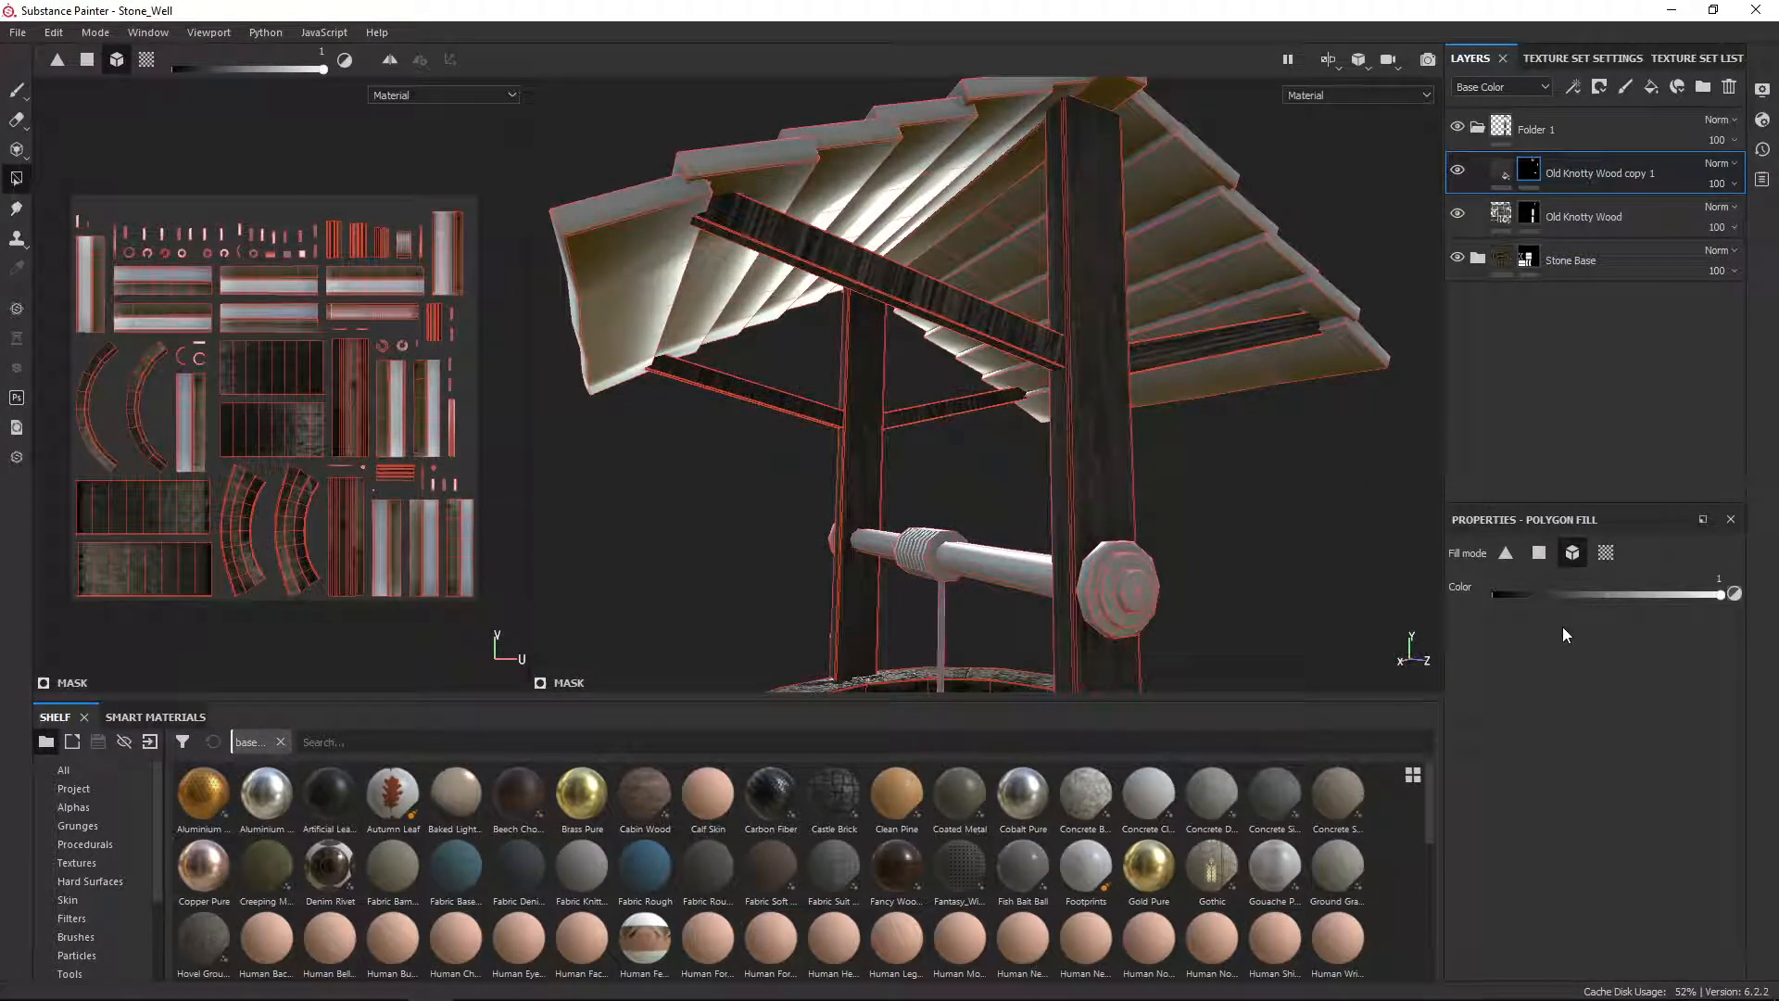
click(884, 275)
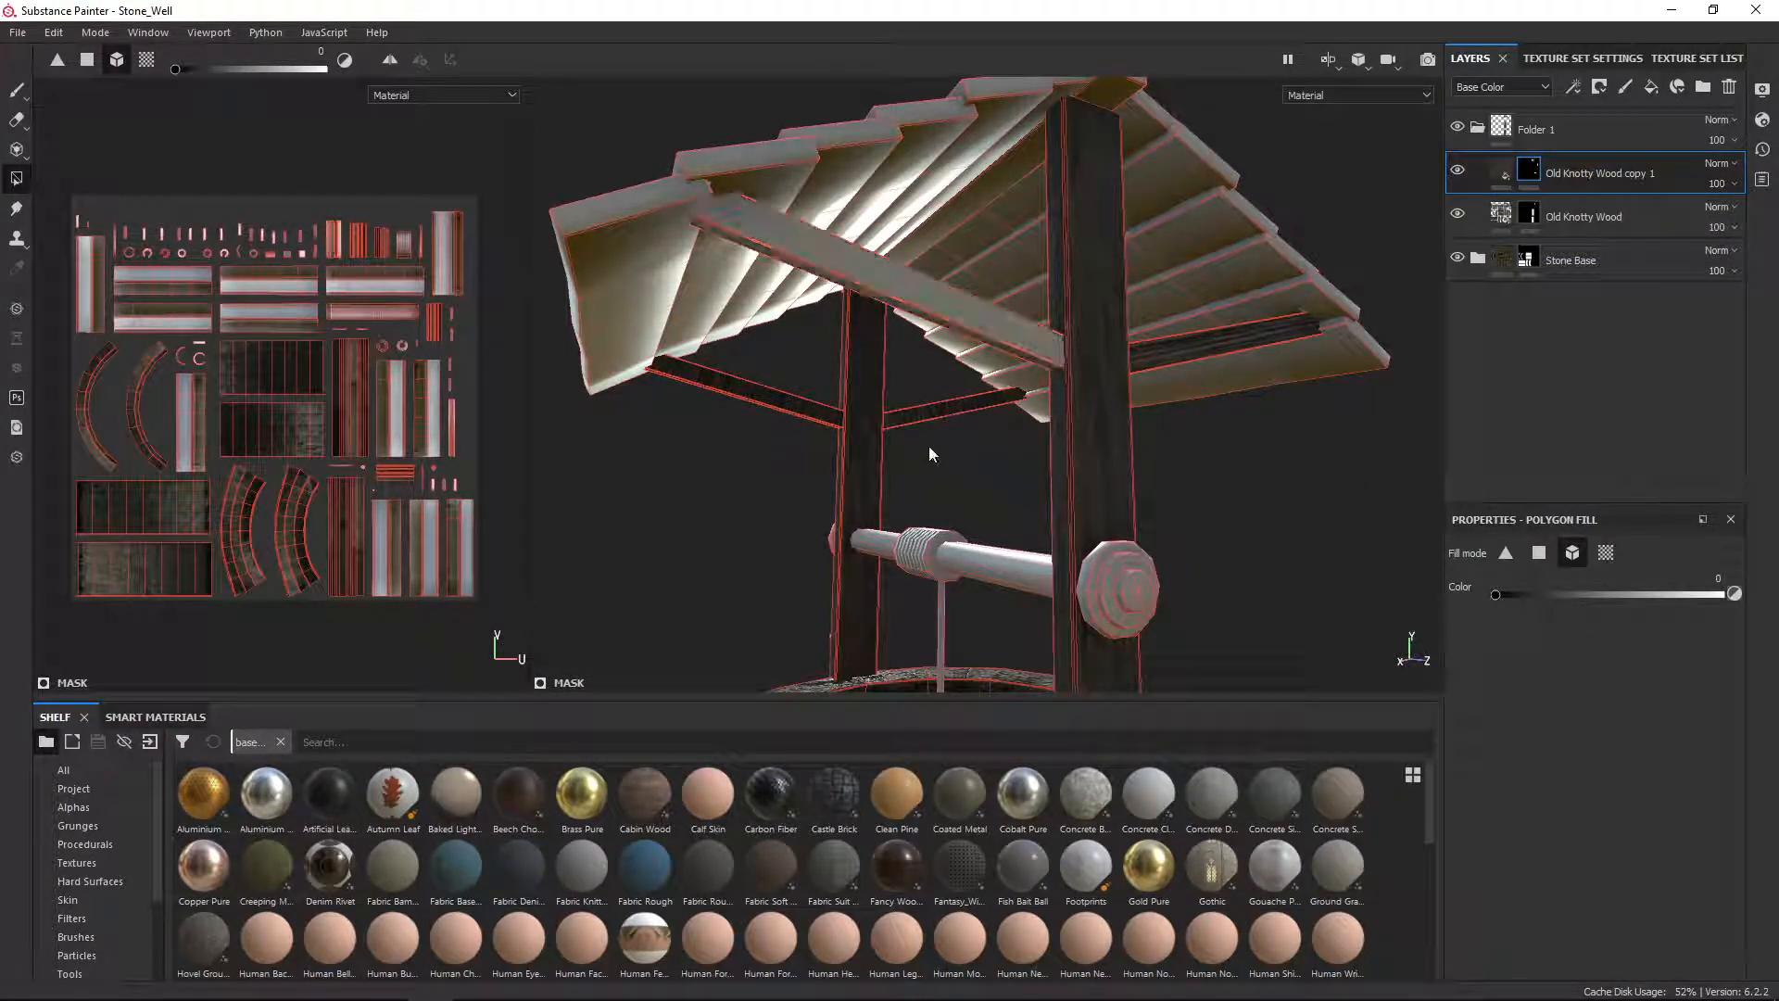
click(820, 408)
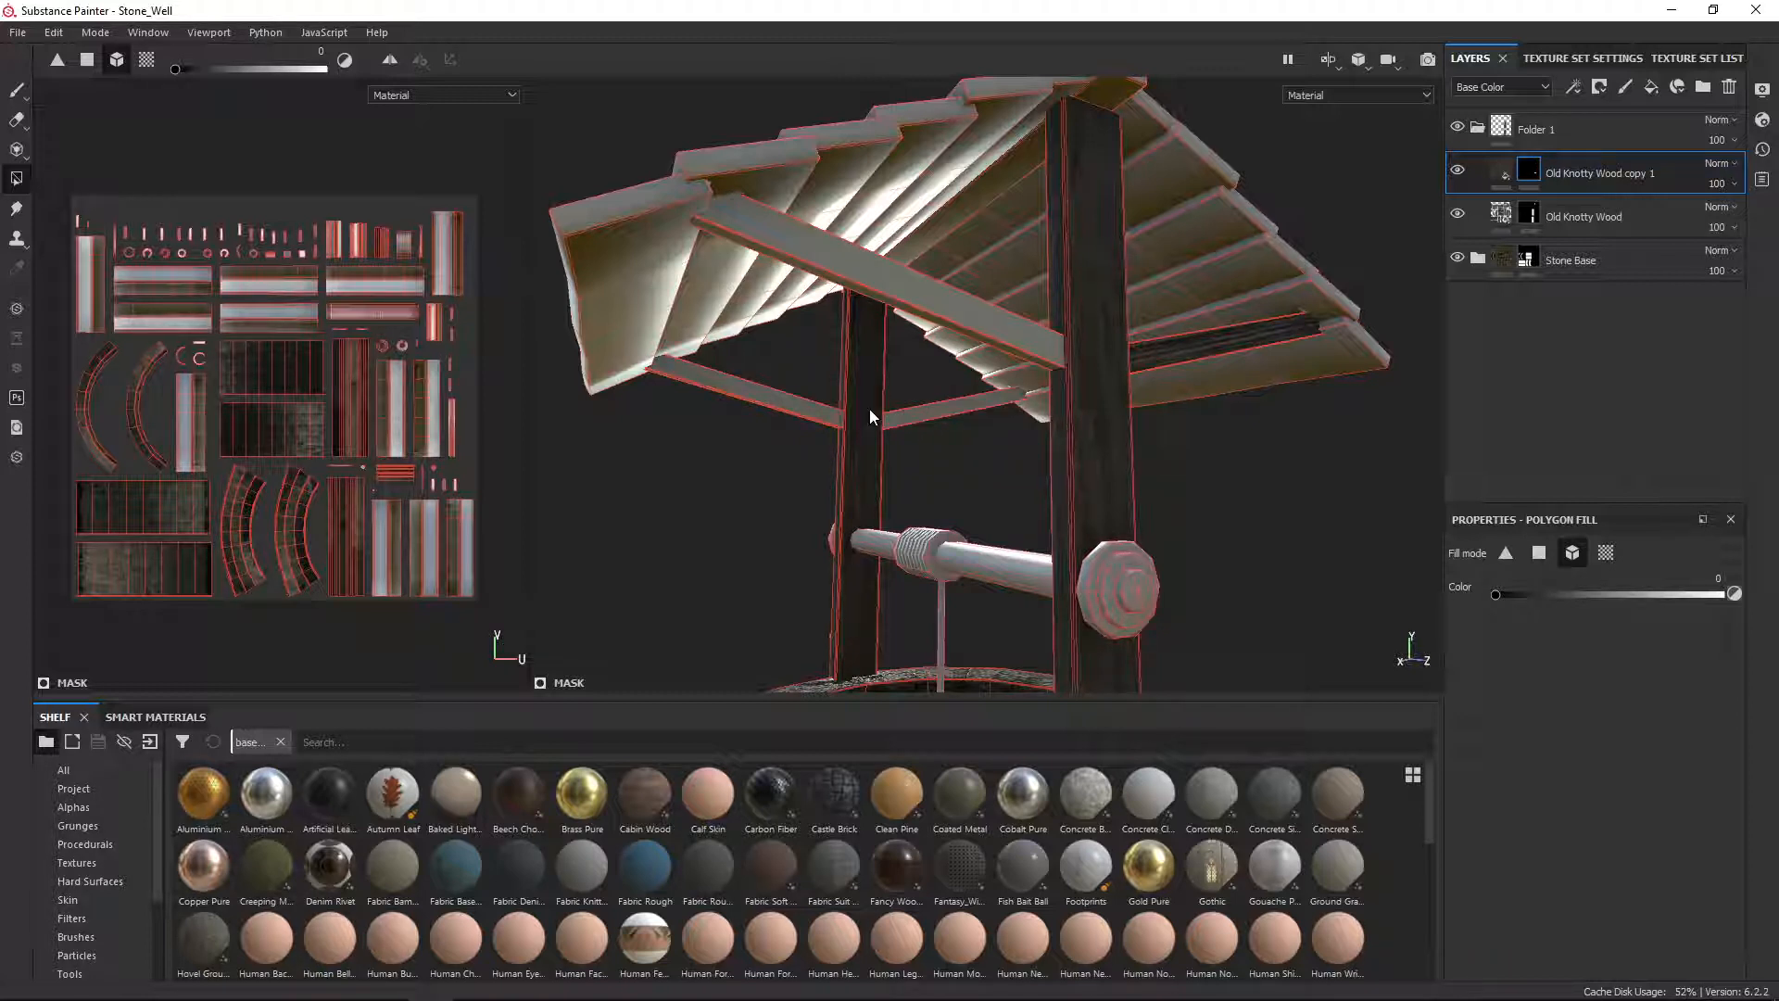
Step: Duplicate the Old Knotty Wood copy 1 layer and clear the duplicate's mask
right_click(1608, 186)
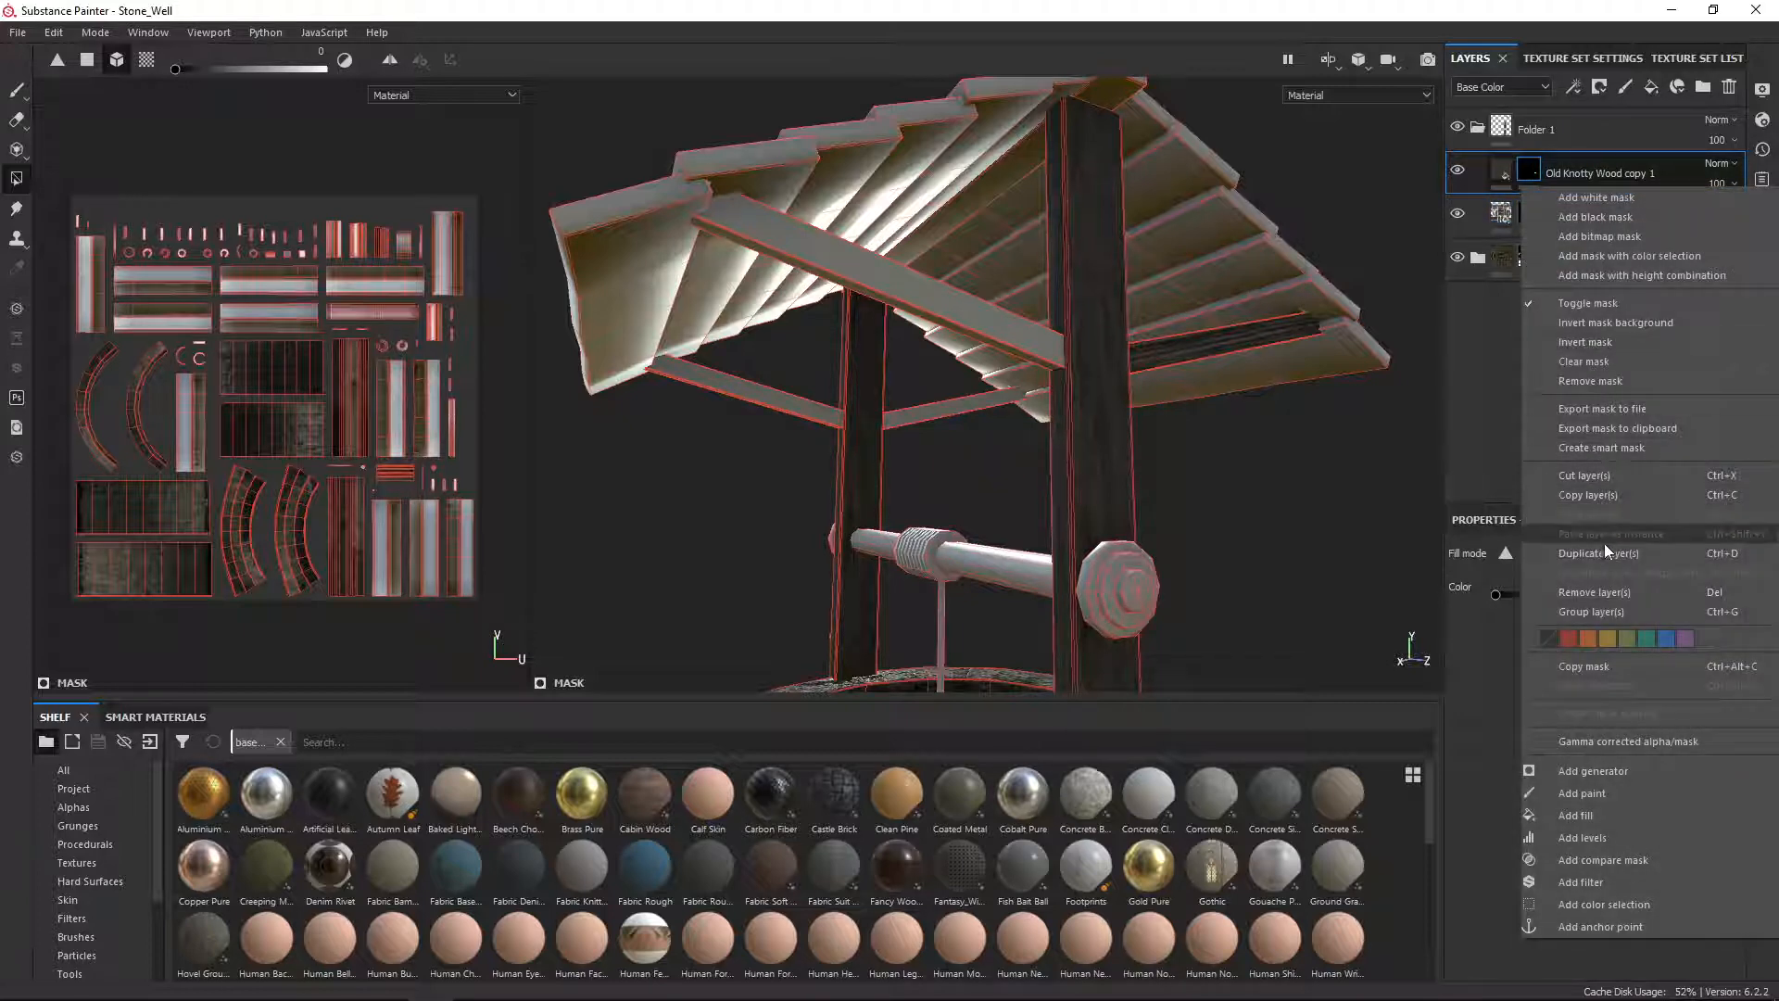
click(1605, 548)
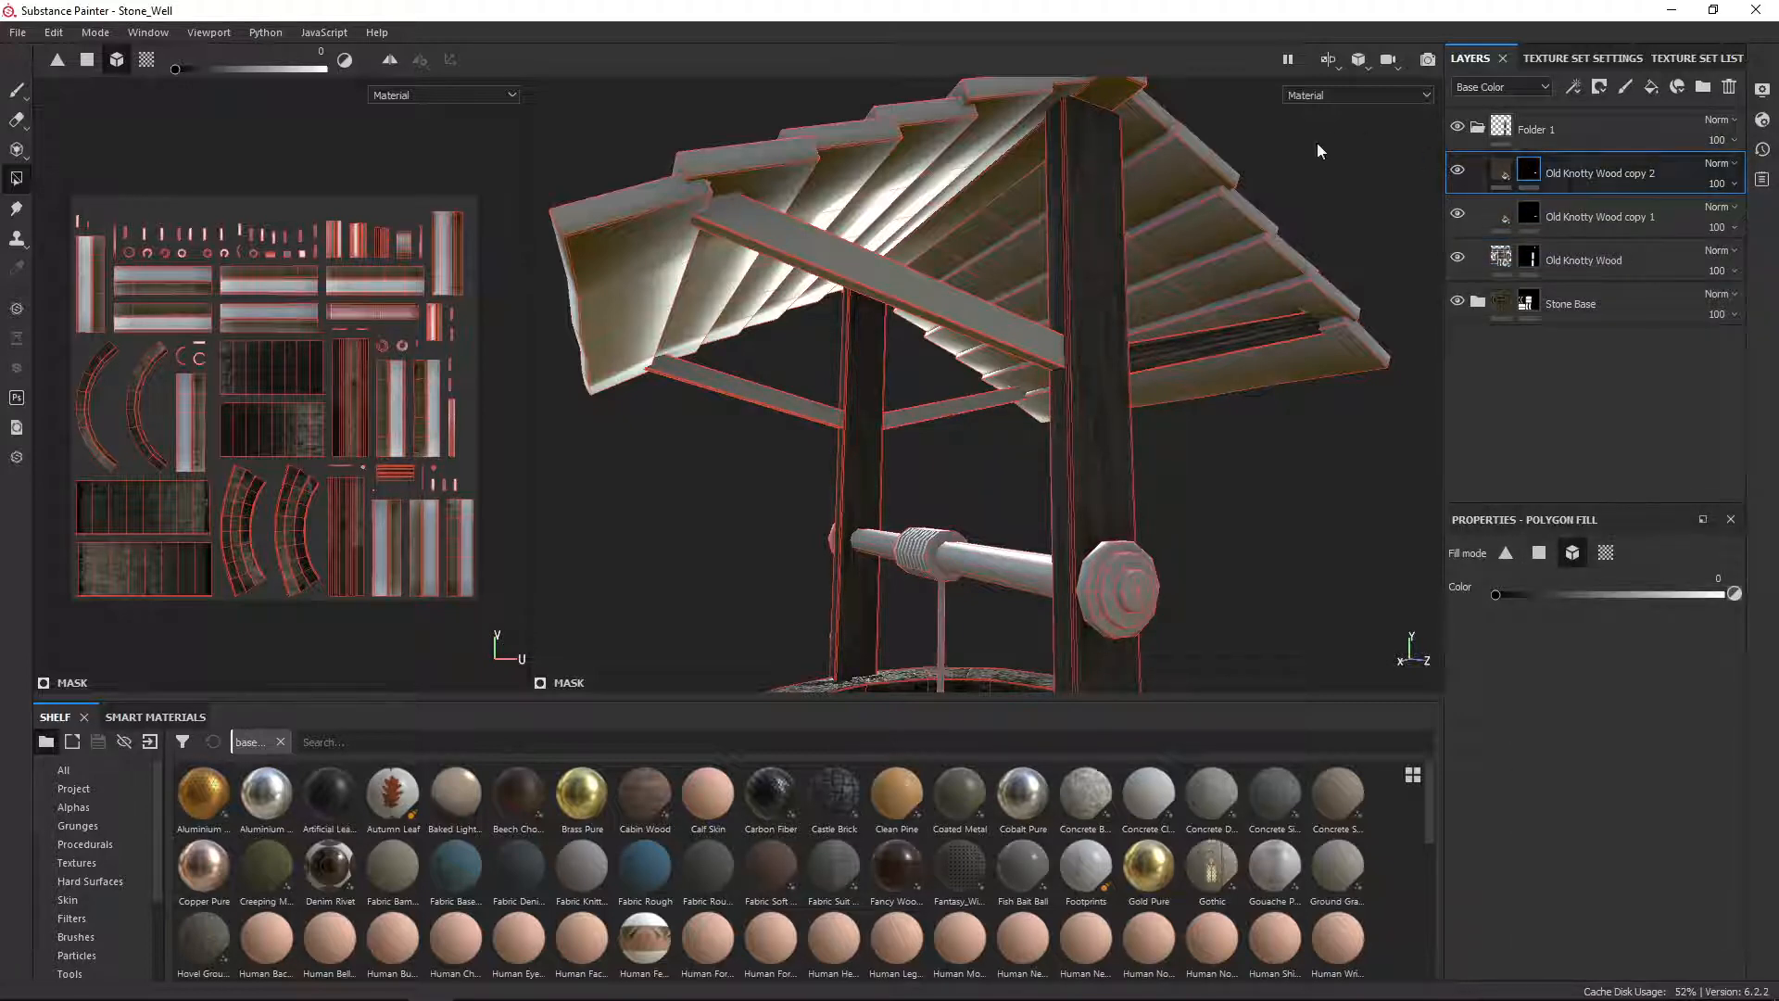
right_click(1536, 168)
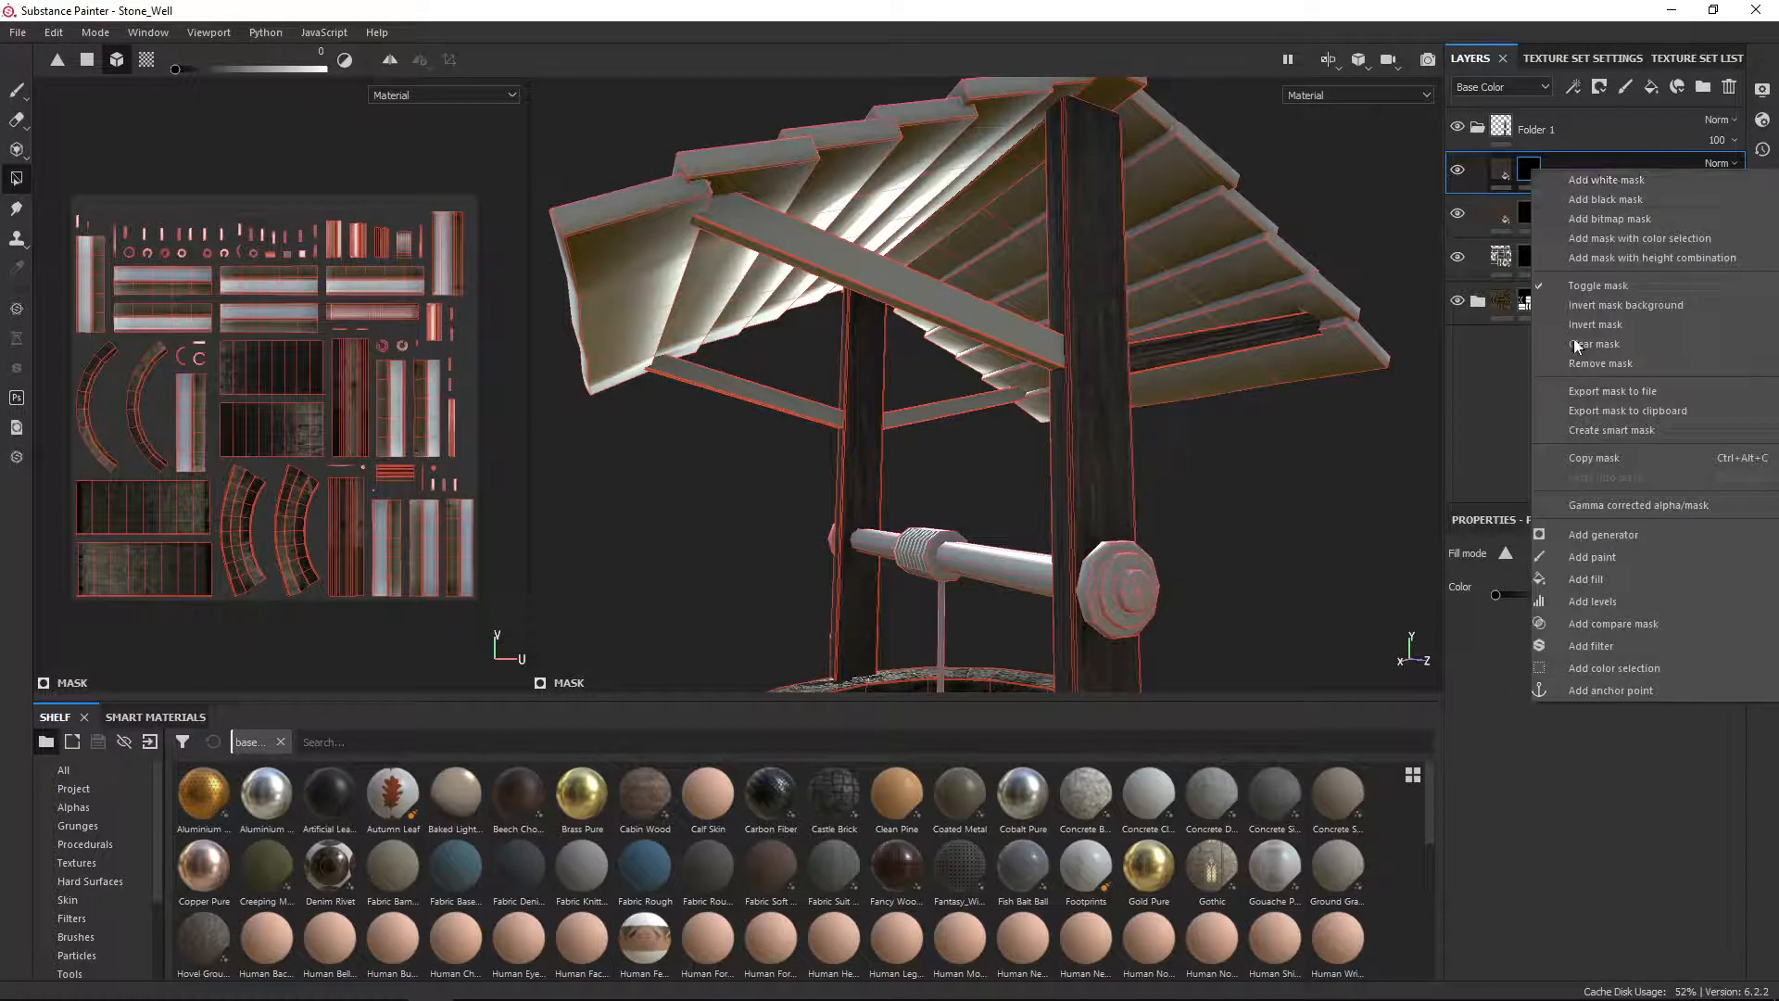
click(1604, 347)
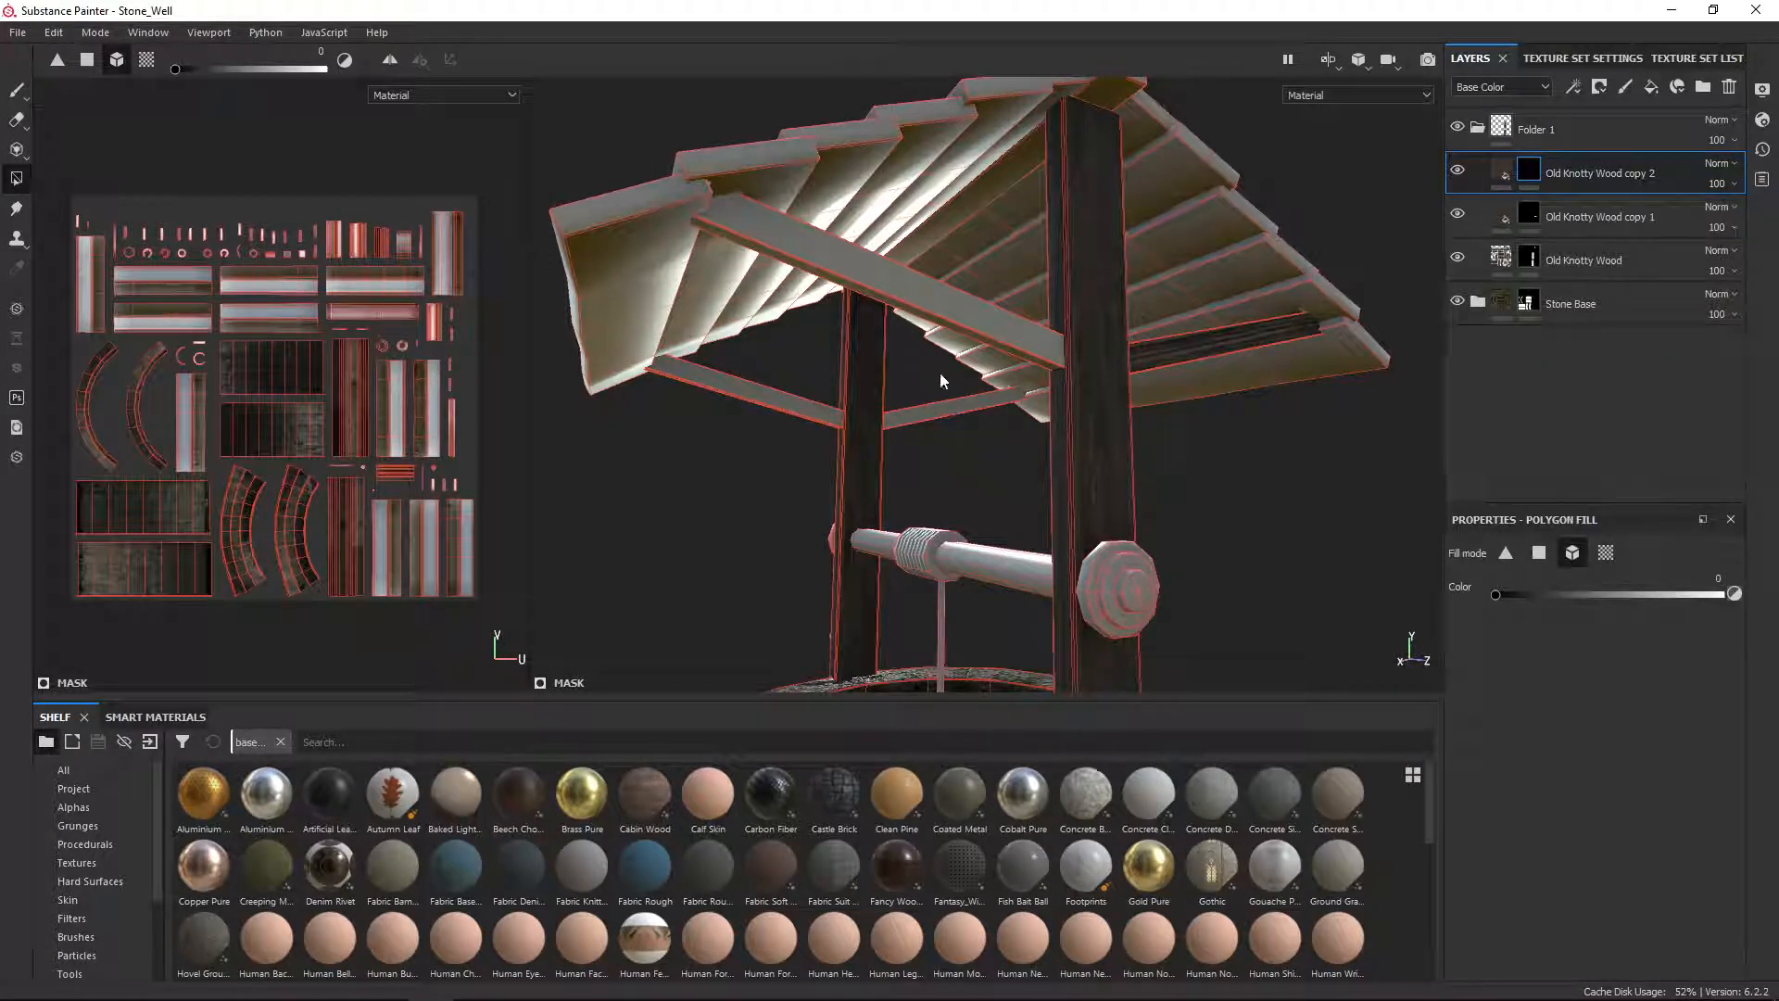
Step: Mesh-fill the uncovered roof braces into the Old Knotty Wood copy 2 mask with color value 1
click(958, 309)
click(917, 415)
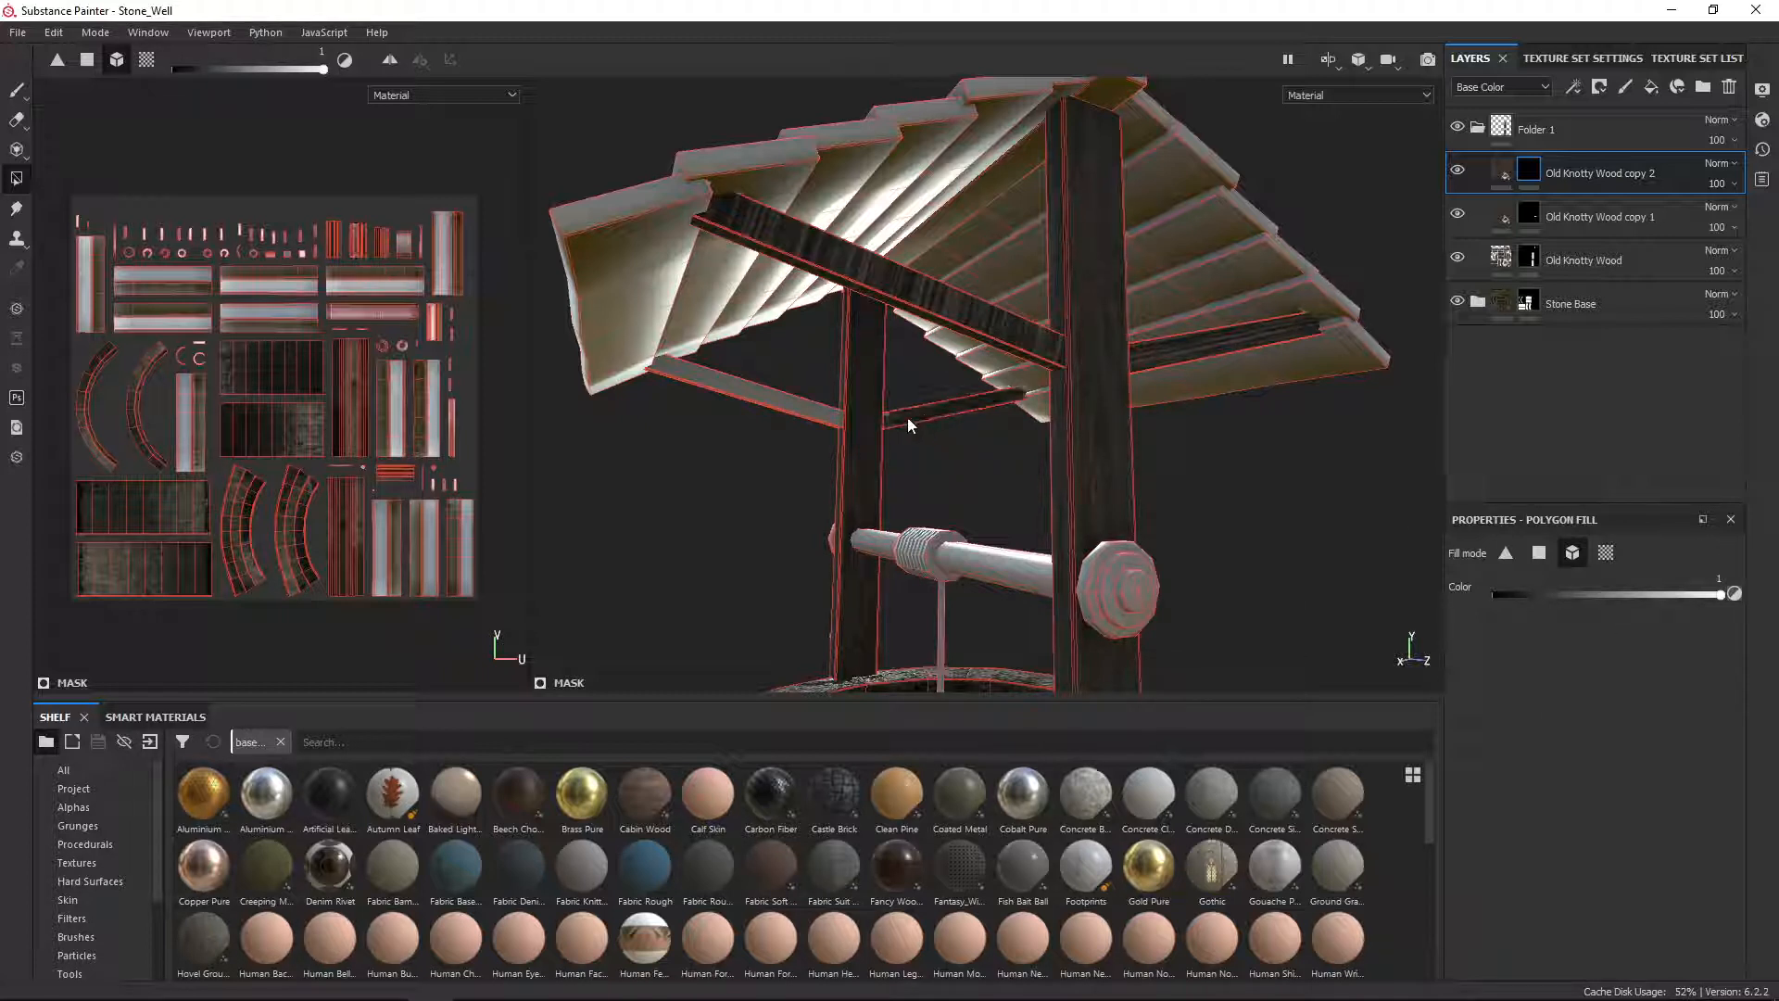
click(811, 418)
Step: Set the UV rotation of the Old Knotty Wood copy 2 fill to 90
click(1496, 174)
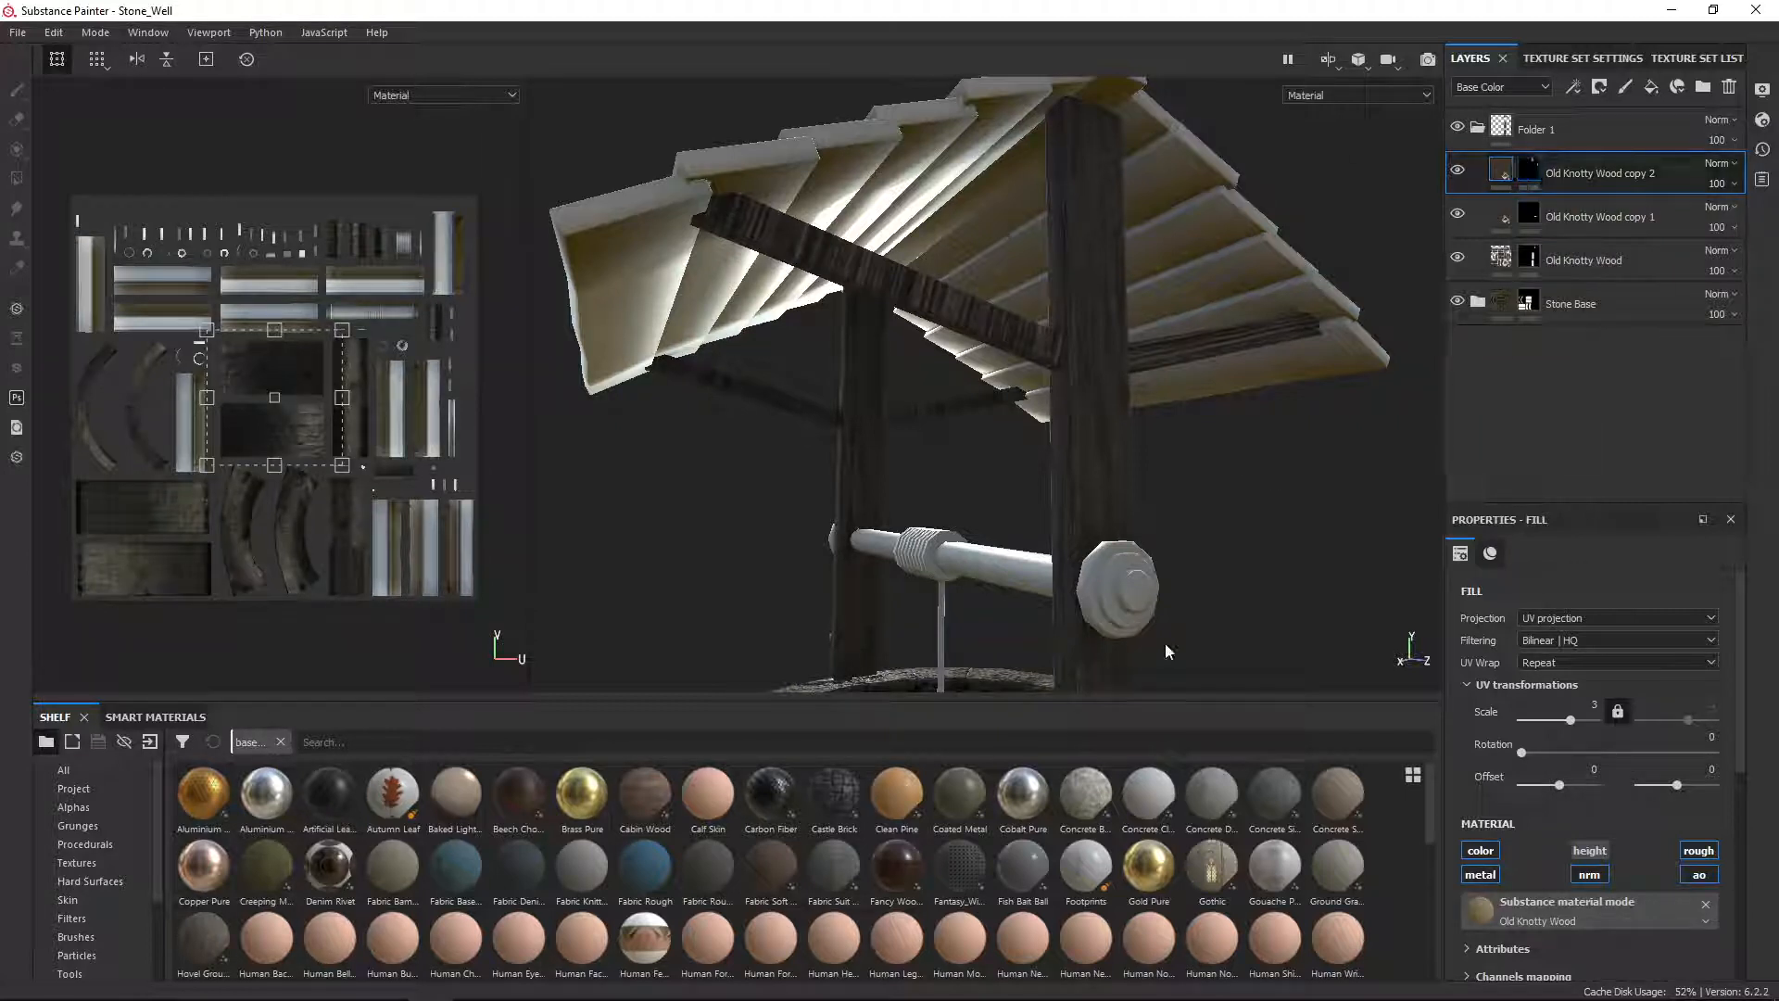
alt+drag(792, 417, 765, 472)
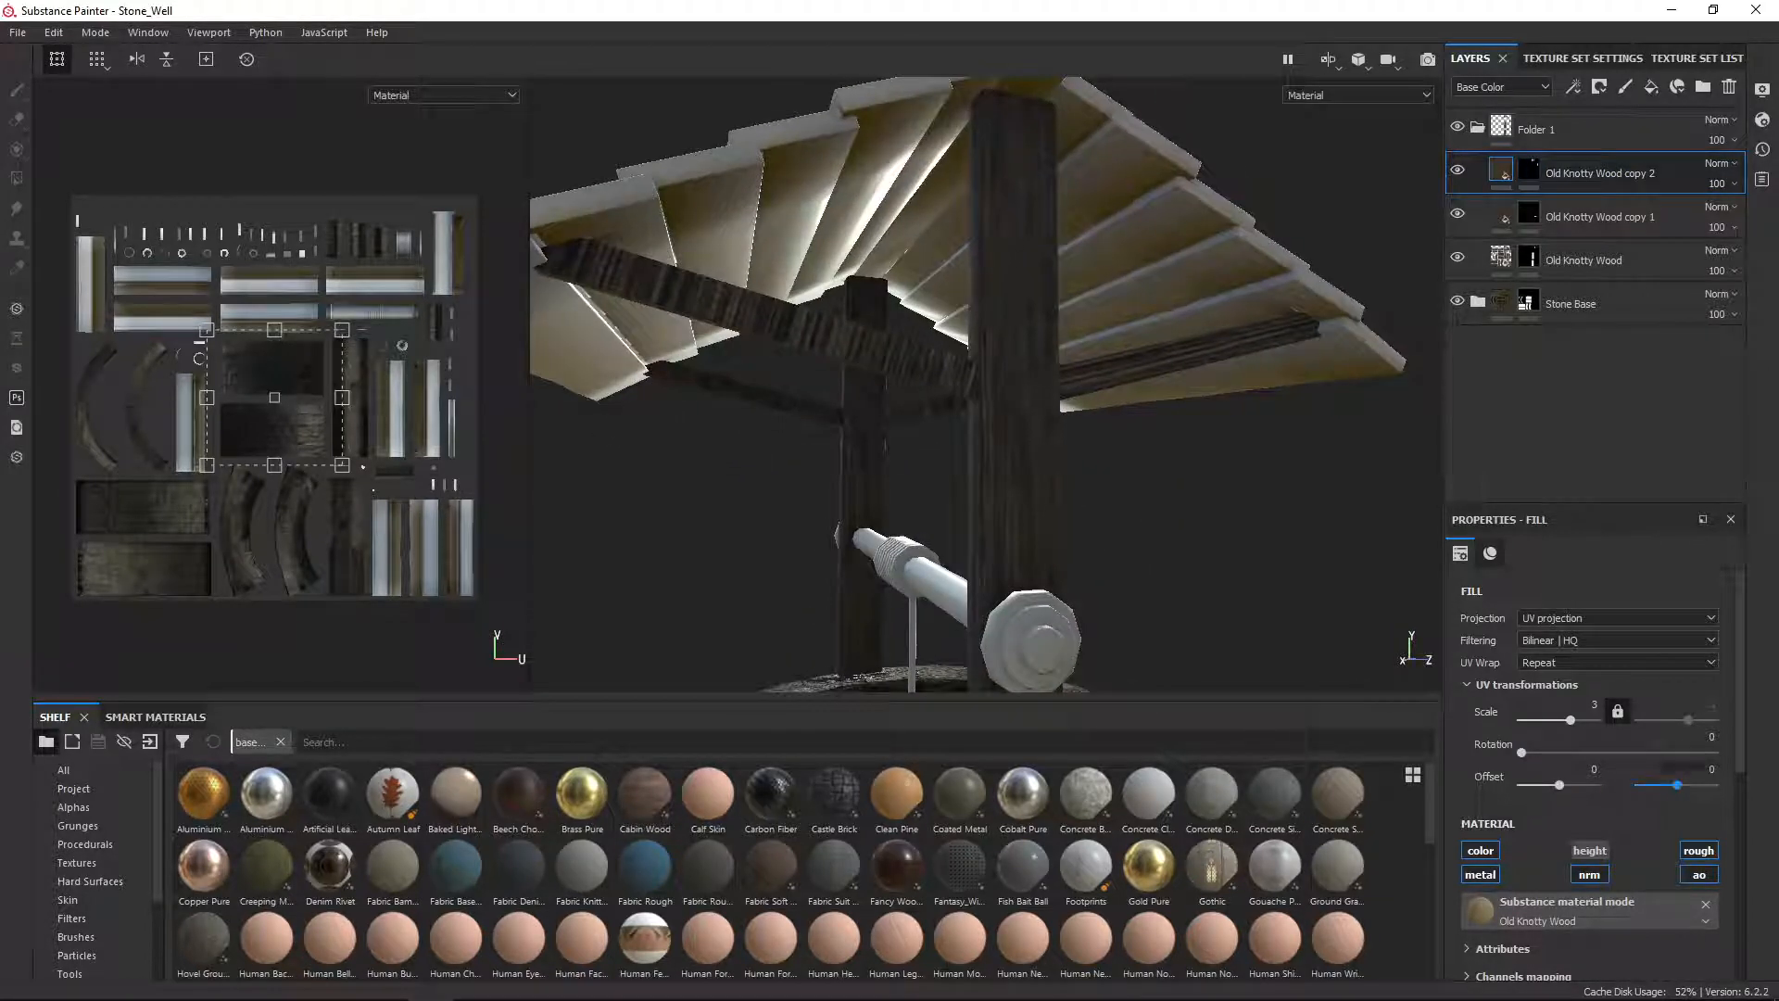
drag(1708, 737, 1724, 738)
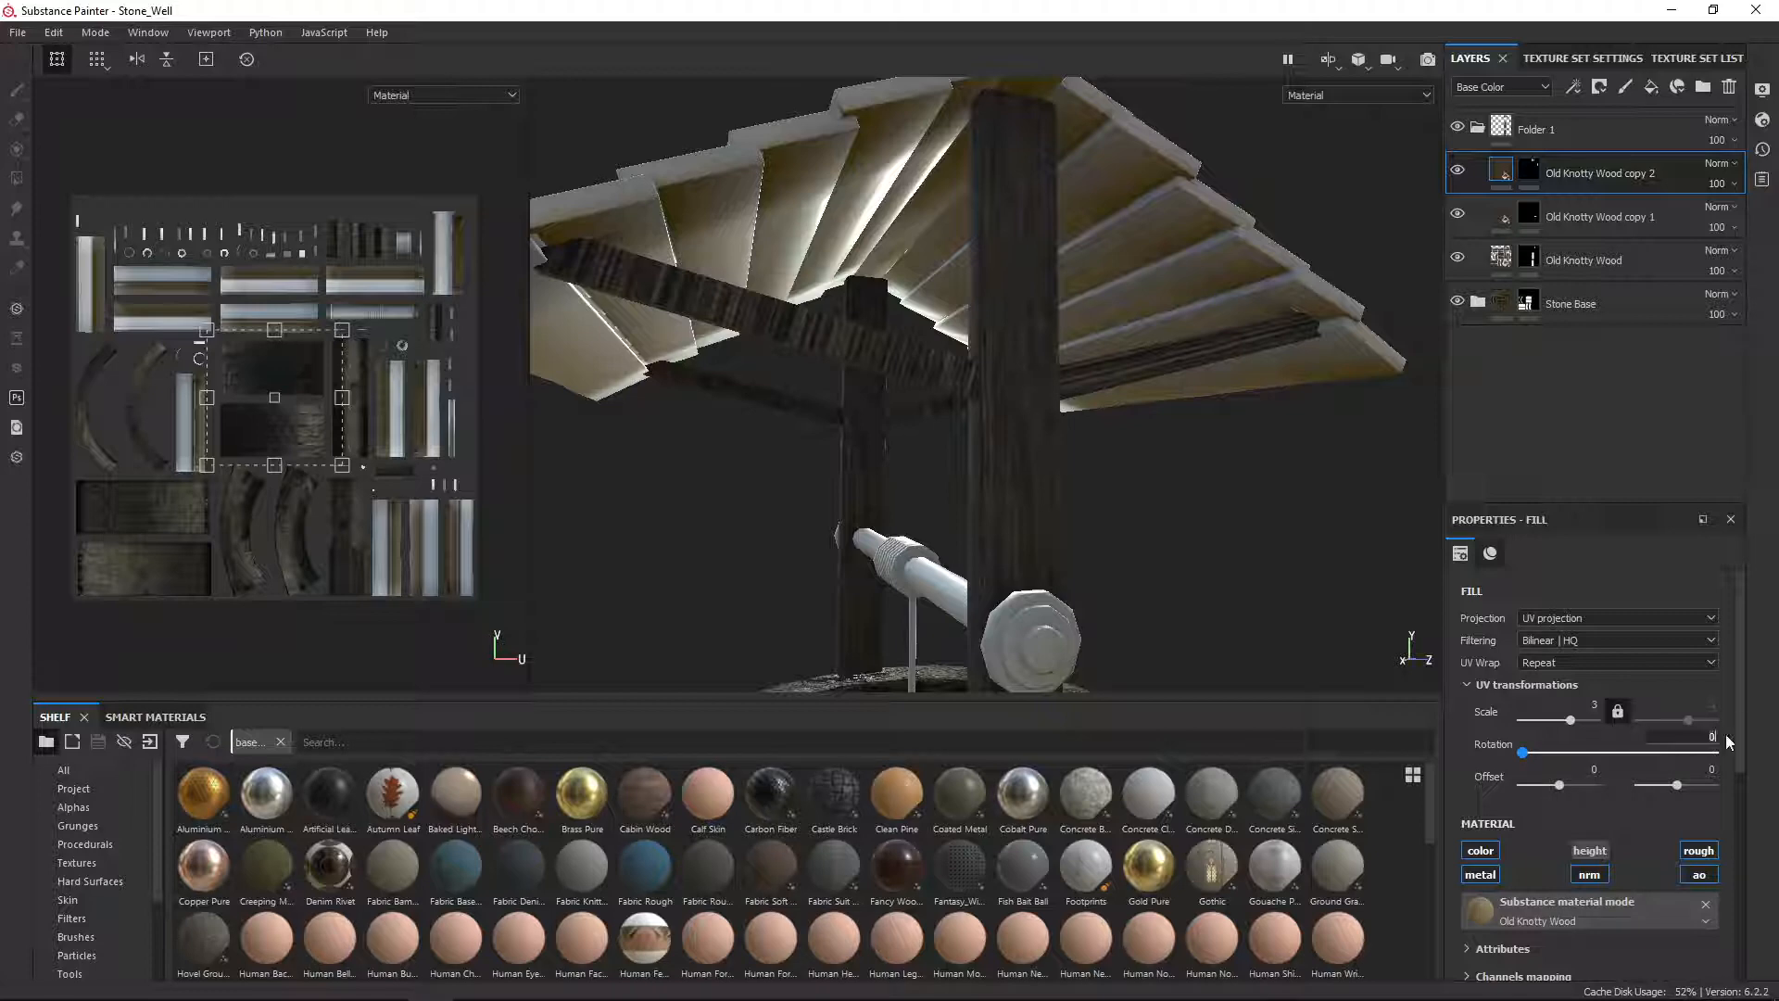
text(90)
key(Return)
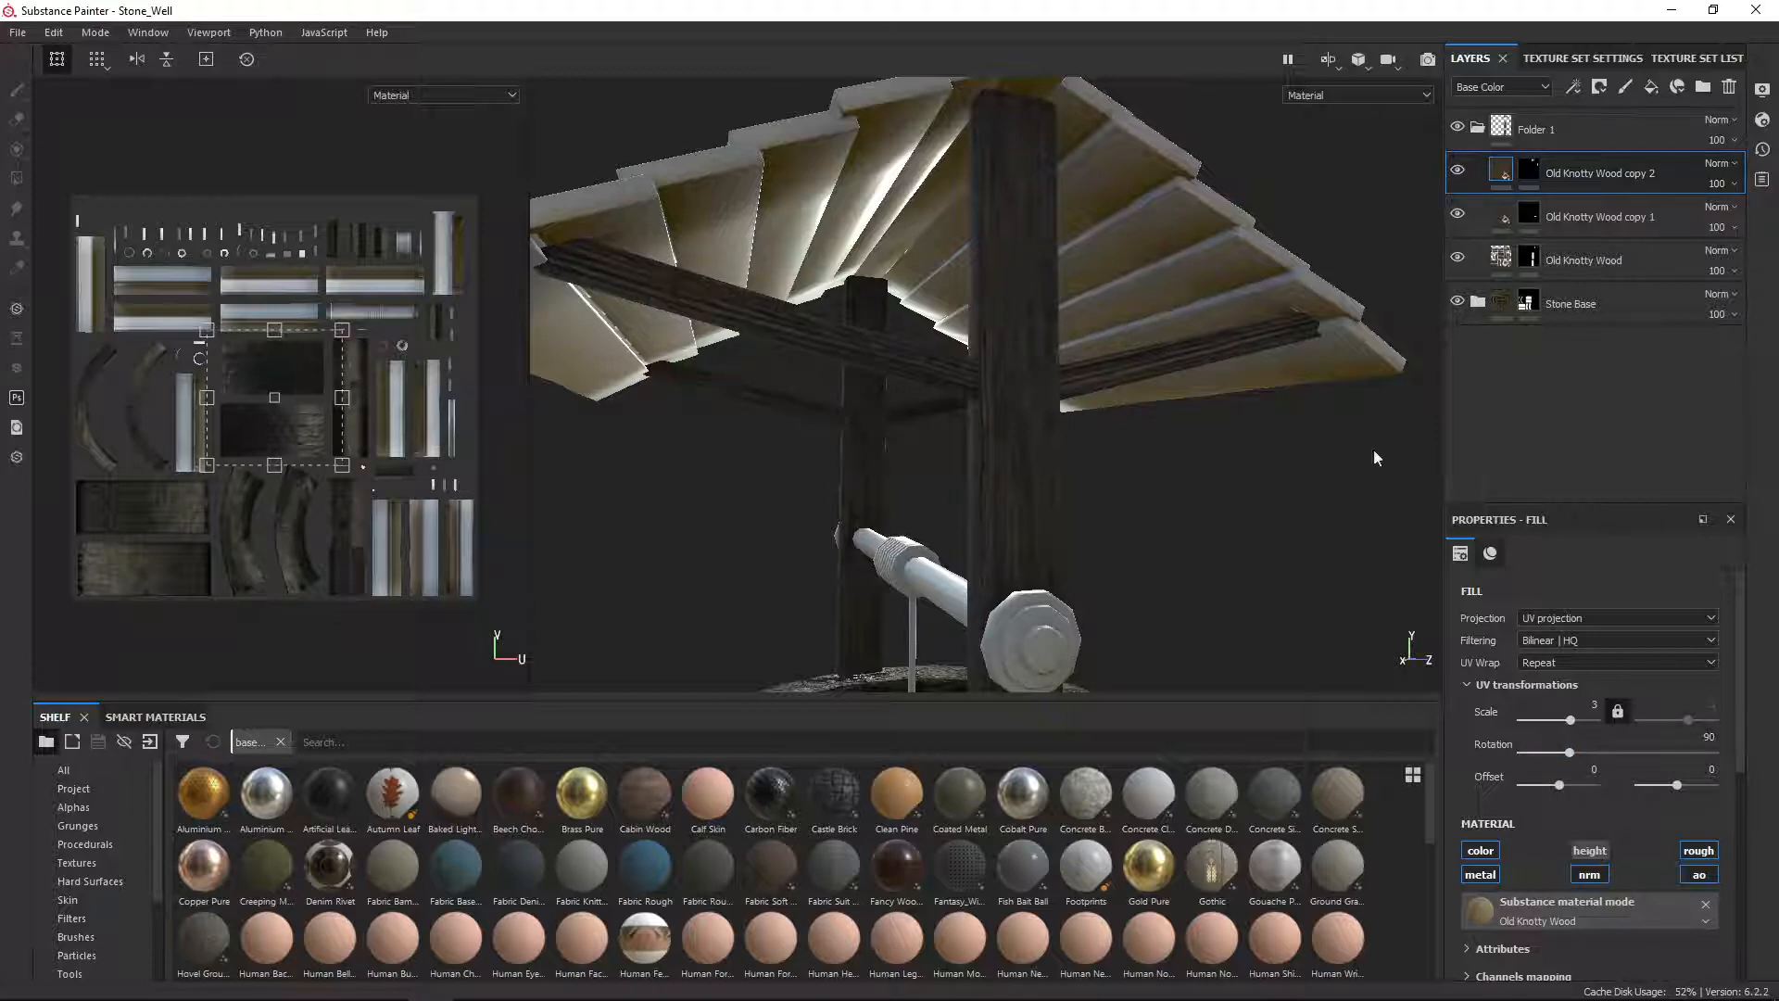
Step: Collapse Folder 1, which holds the wood layers, and rename it Beams
mouse_move(1130, 414)
alt+mouse_down()
mouse_move(1275, 396)
mouse_move(1149, 396)
alt+mouse_up()
alt+middle_drag(1149, 396, 1088, 242)
scroll(1088, 242, up, 3)
alt+drag(1088, 242, 885, 255)
alt+middle_drag(1192, 377, 1018, 366)
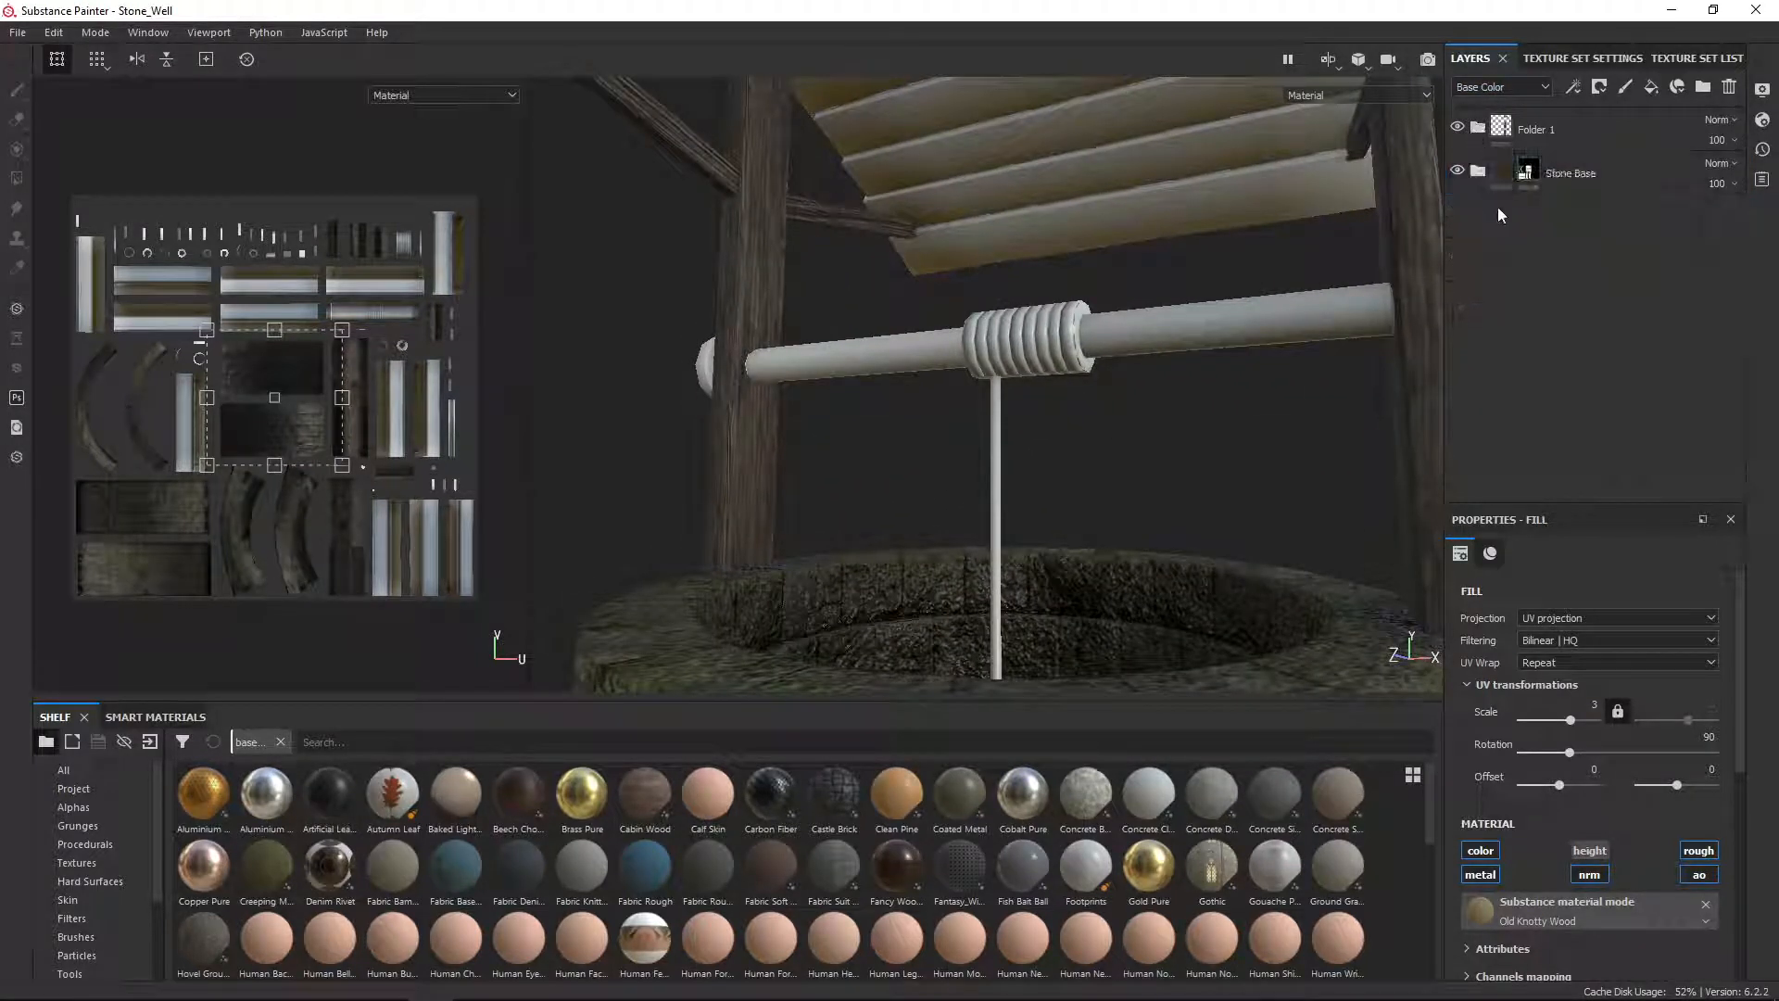
click(1477, 129)
double_click(1542, 129)
text(Beams)
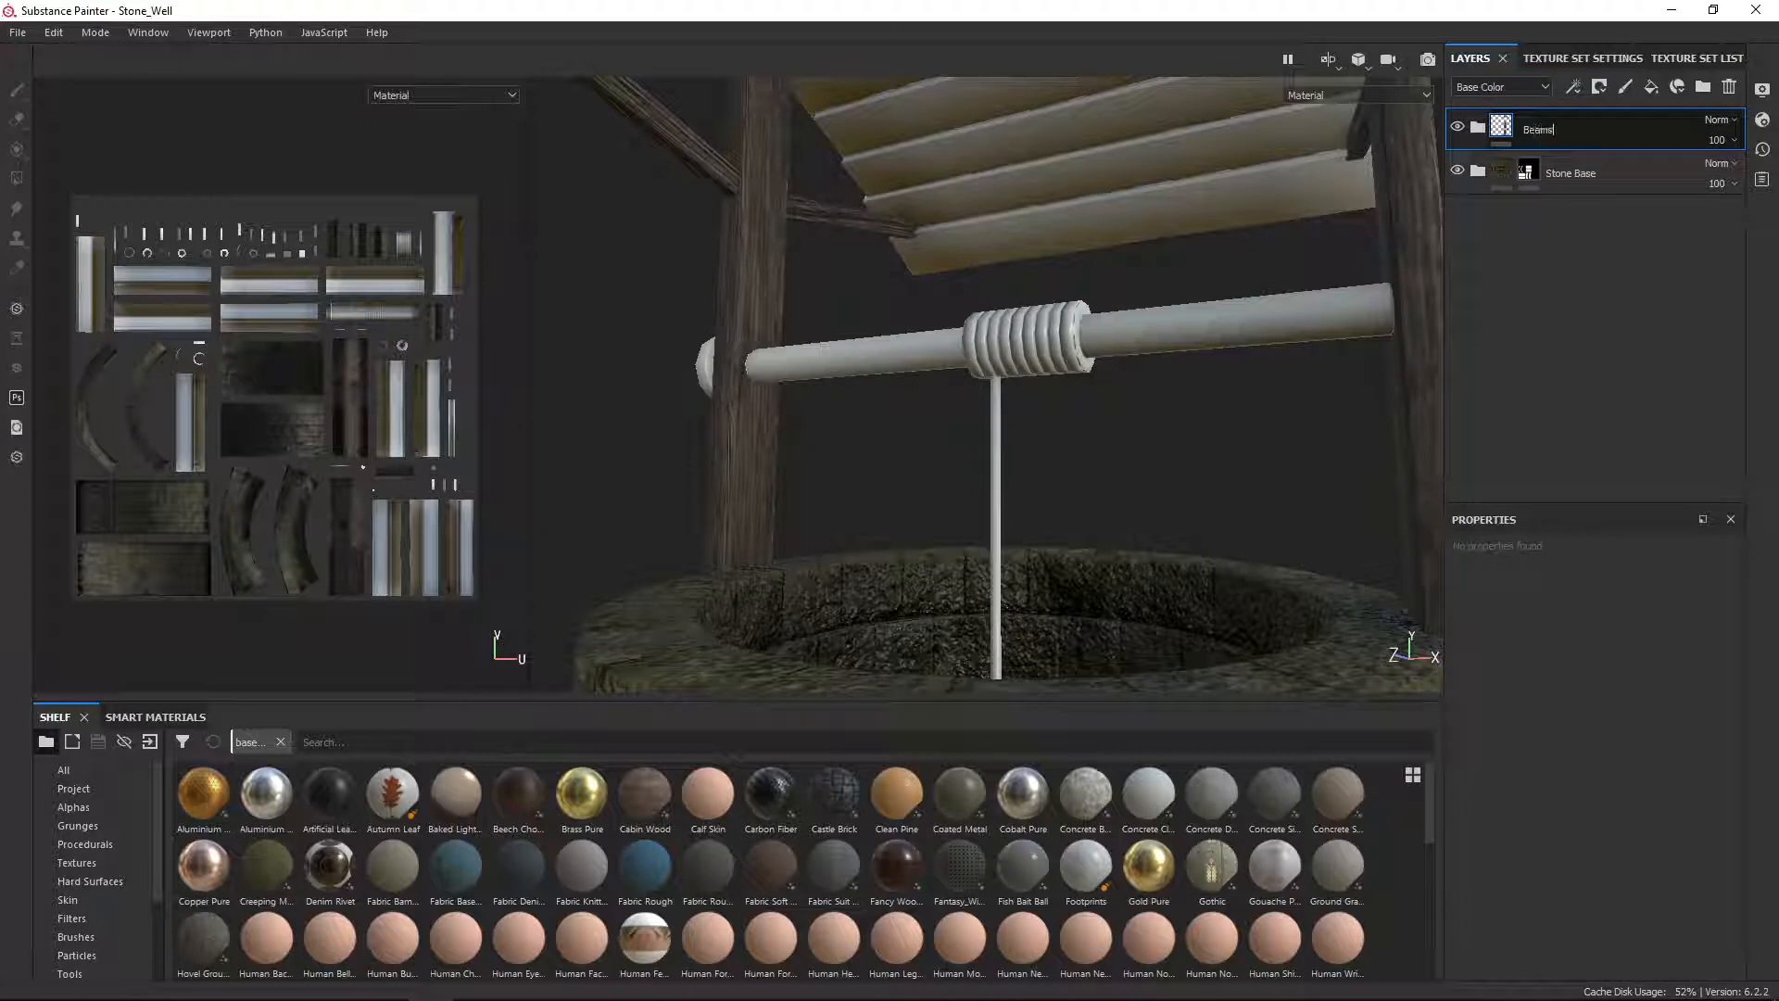
key(Return)
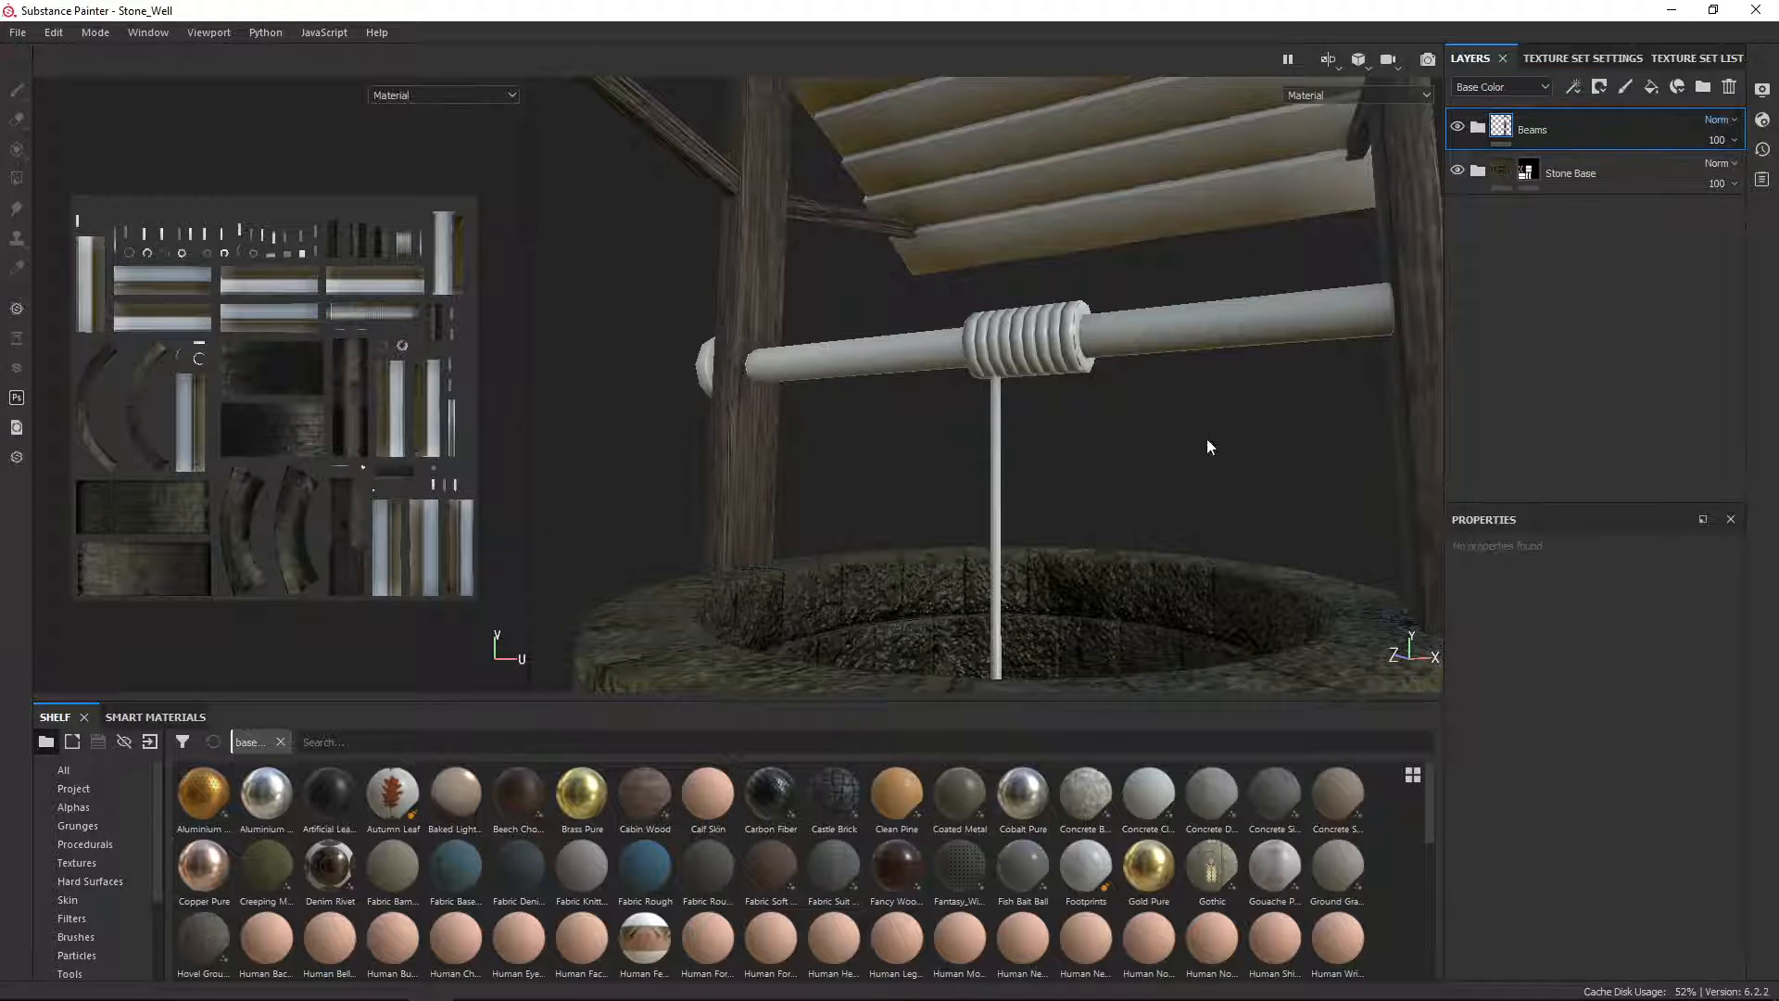
Step: Create a new folder named Roof above Beams and give it a black mask
scroll(1207, 438, up, 3)
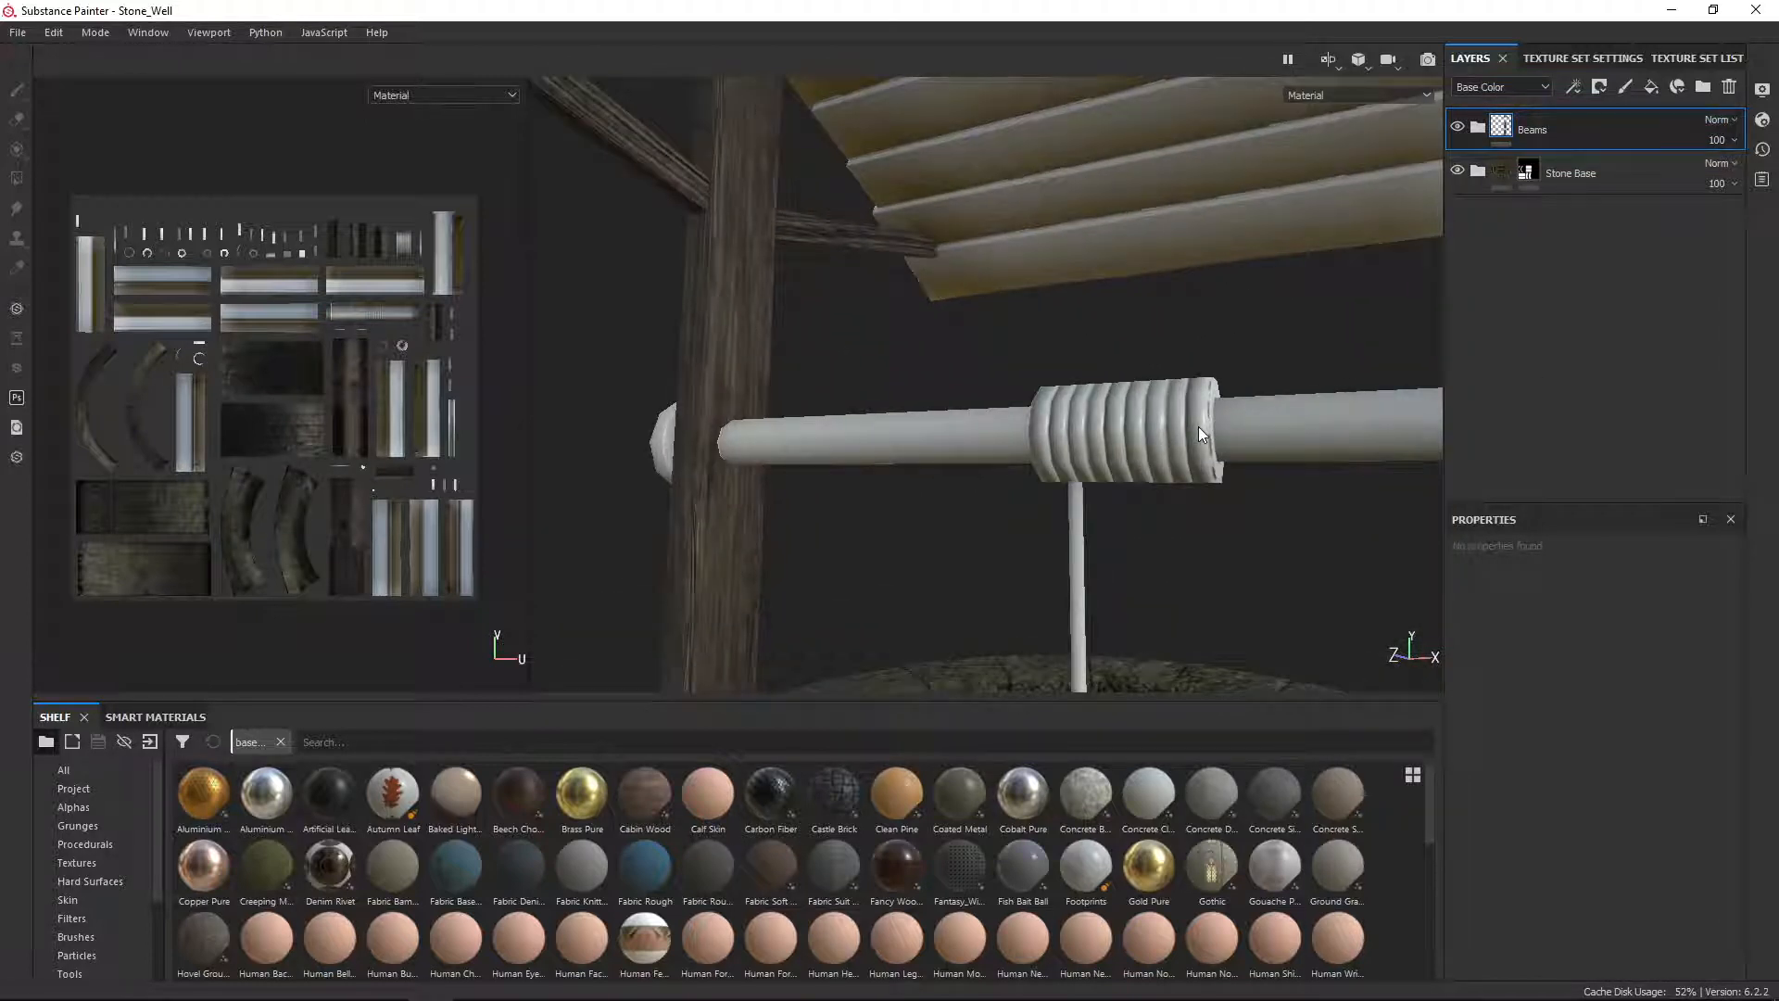
scroll(1198, 426, down, 5)
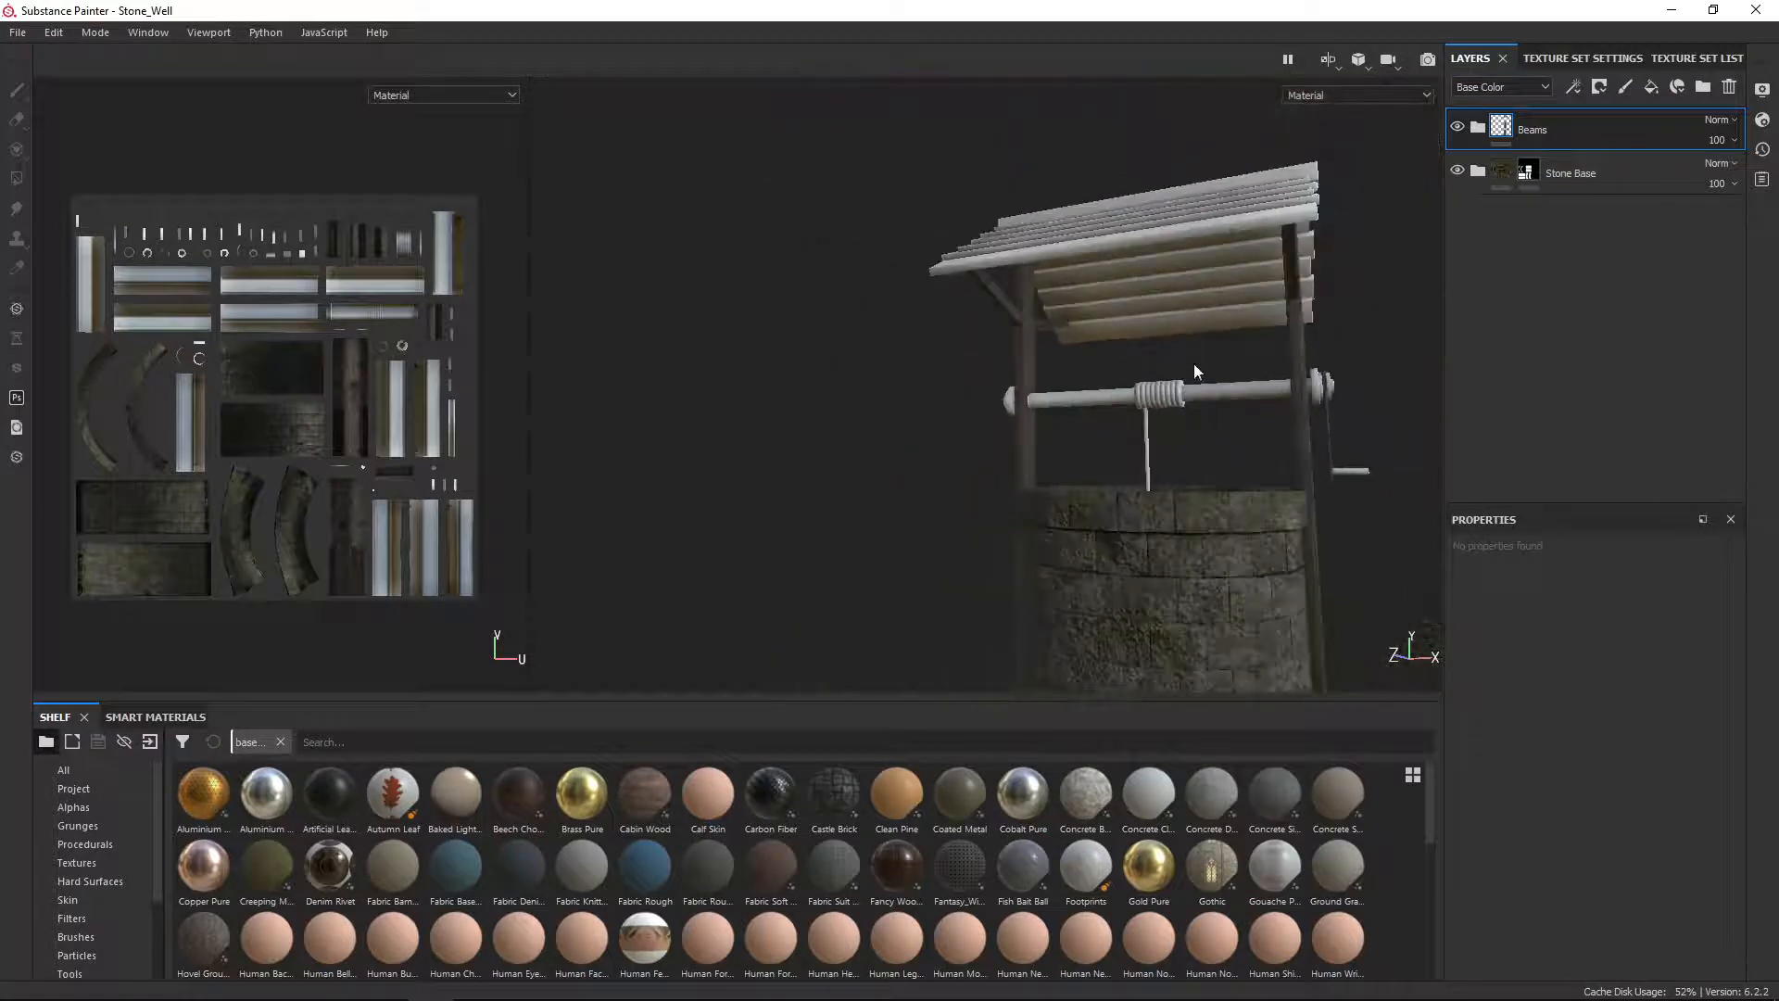
alt+drag(1194, 363, 926, 431)
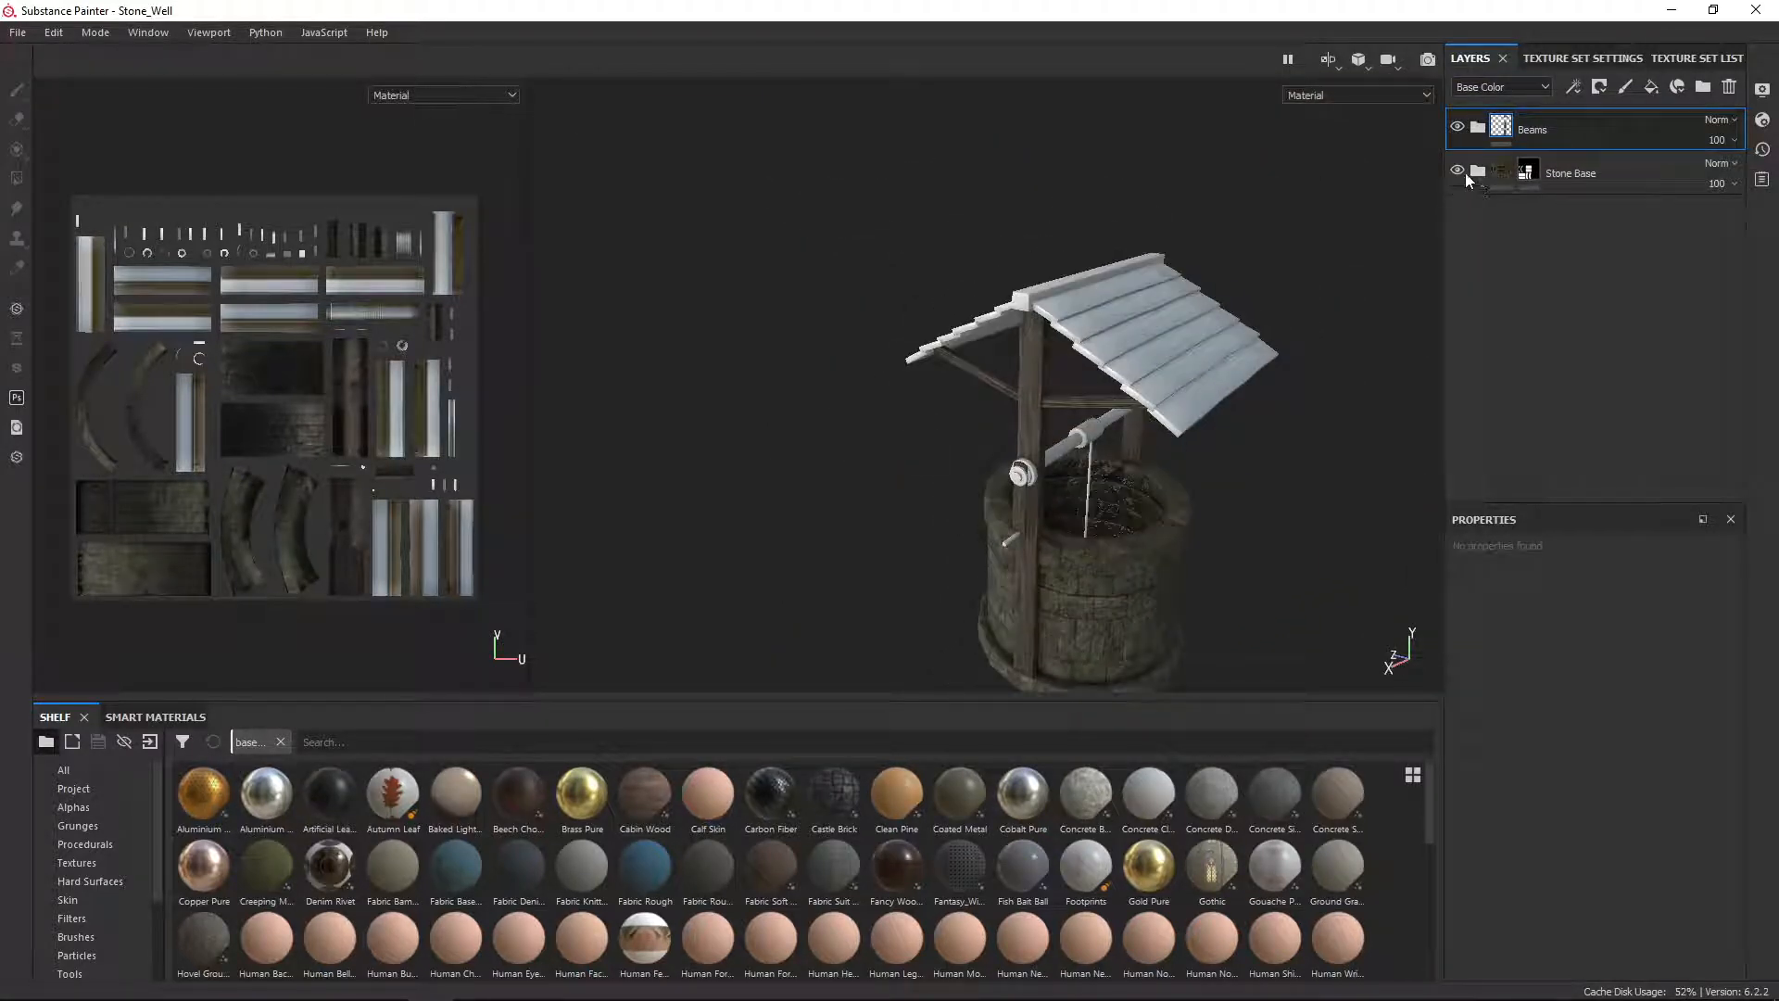
click(1703, 87)
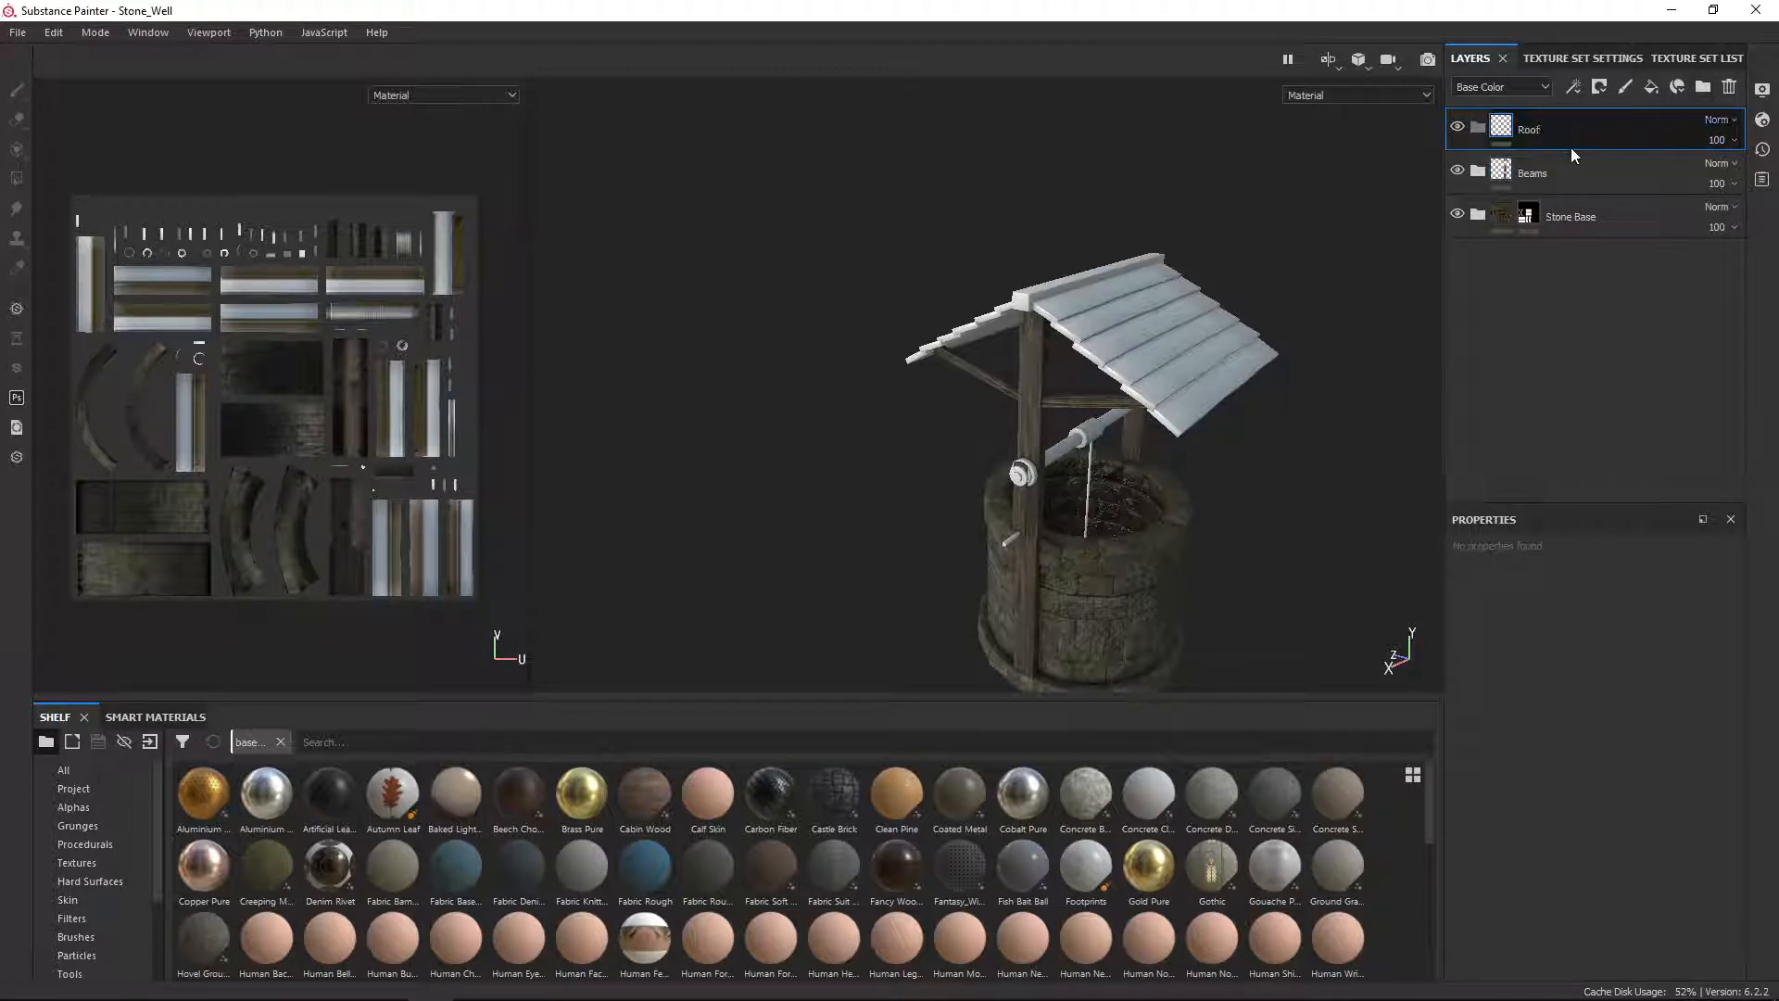
right_click(1508, 129)
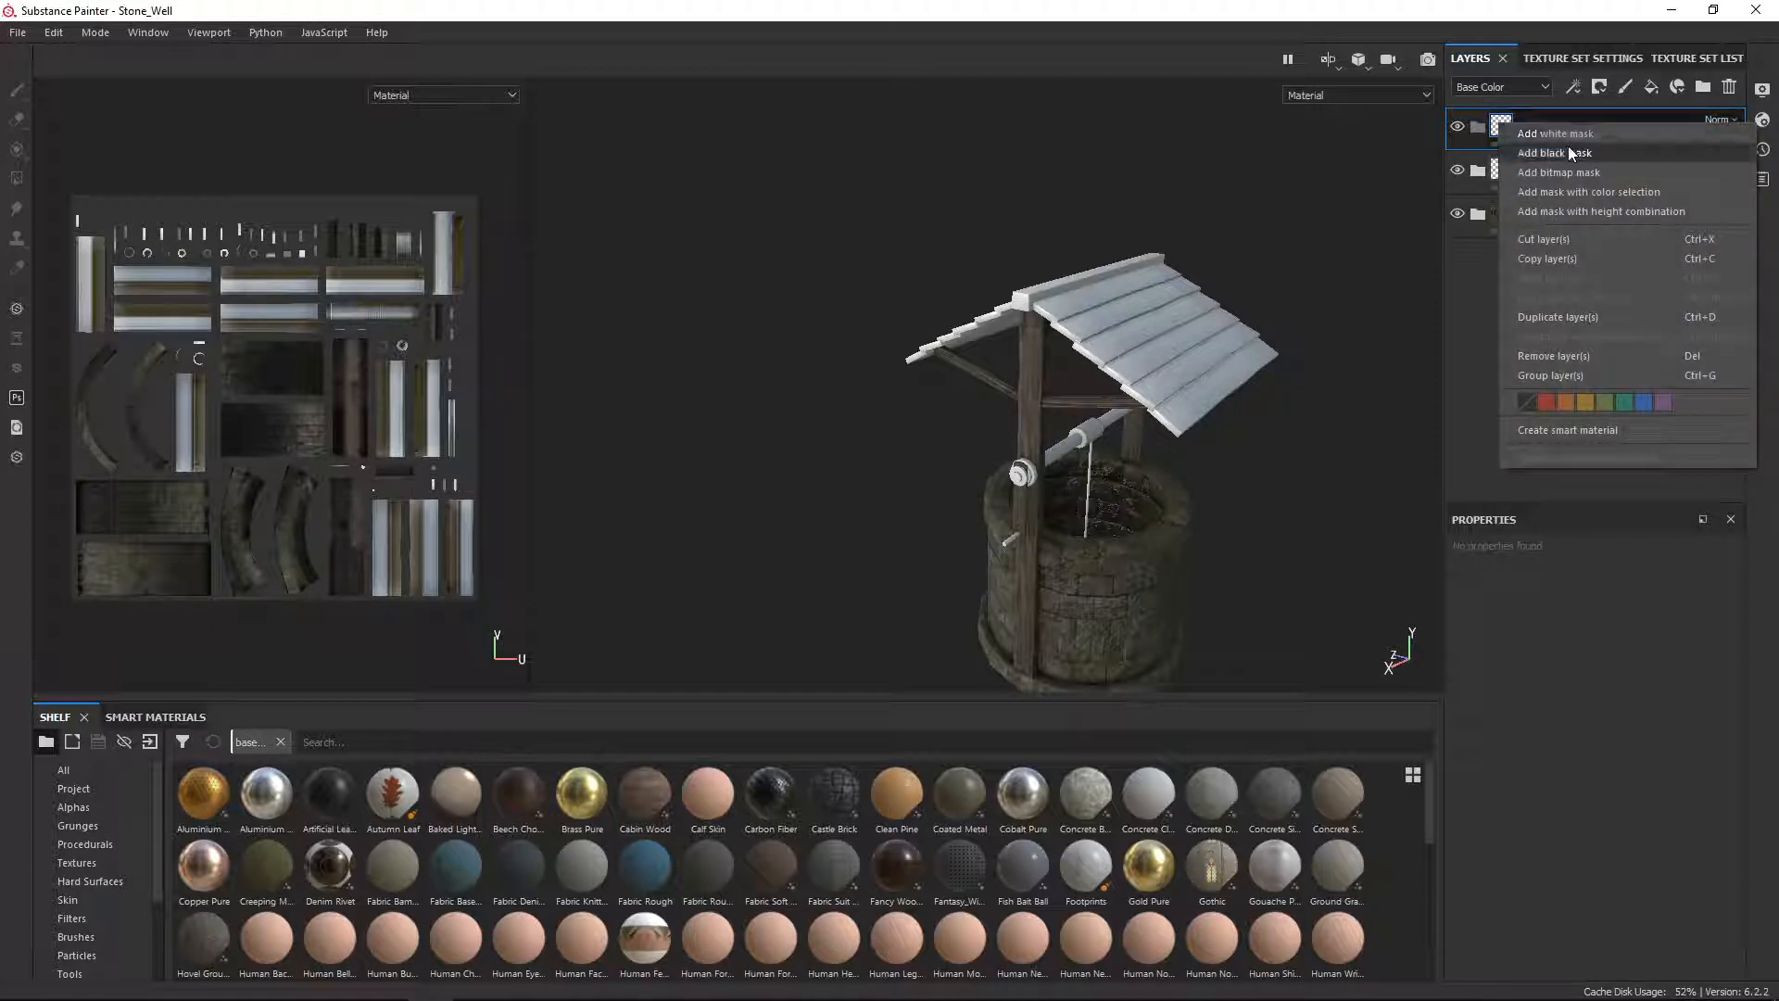
click(1576, 150)
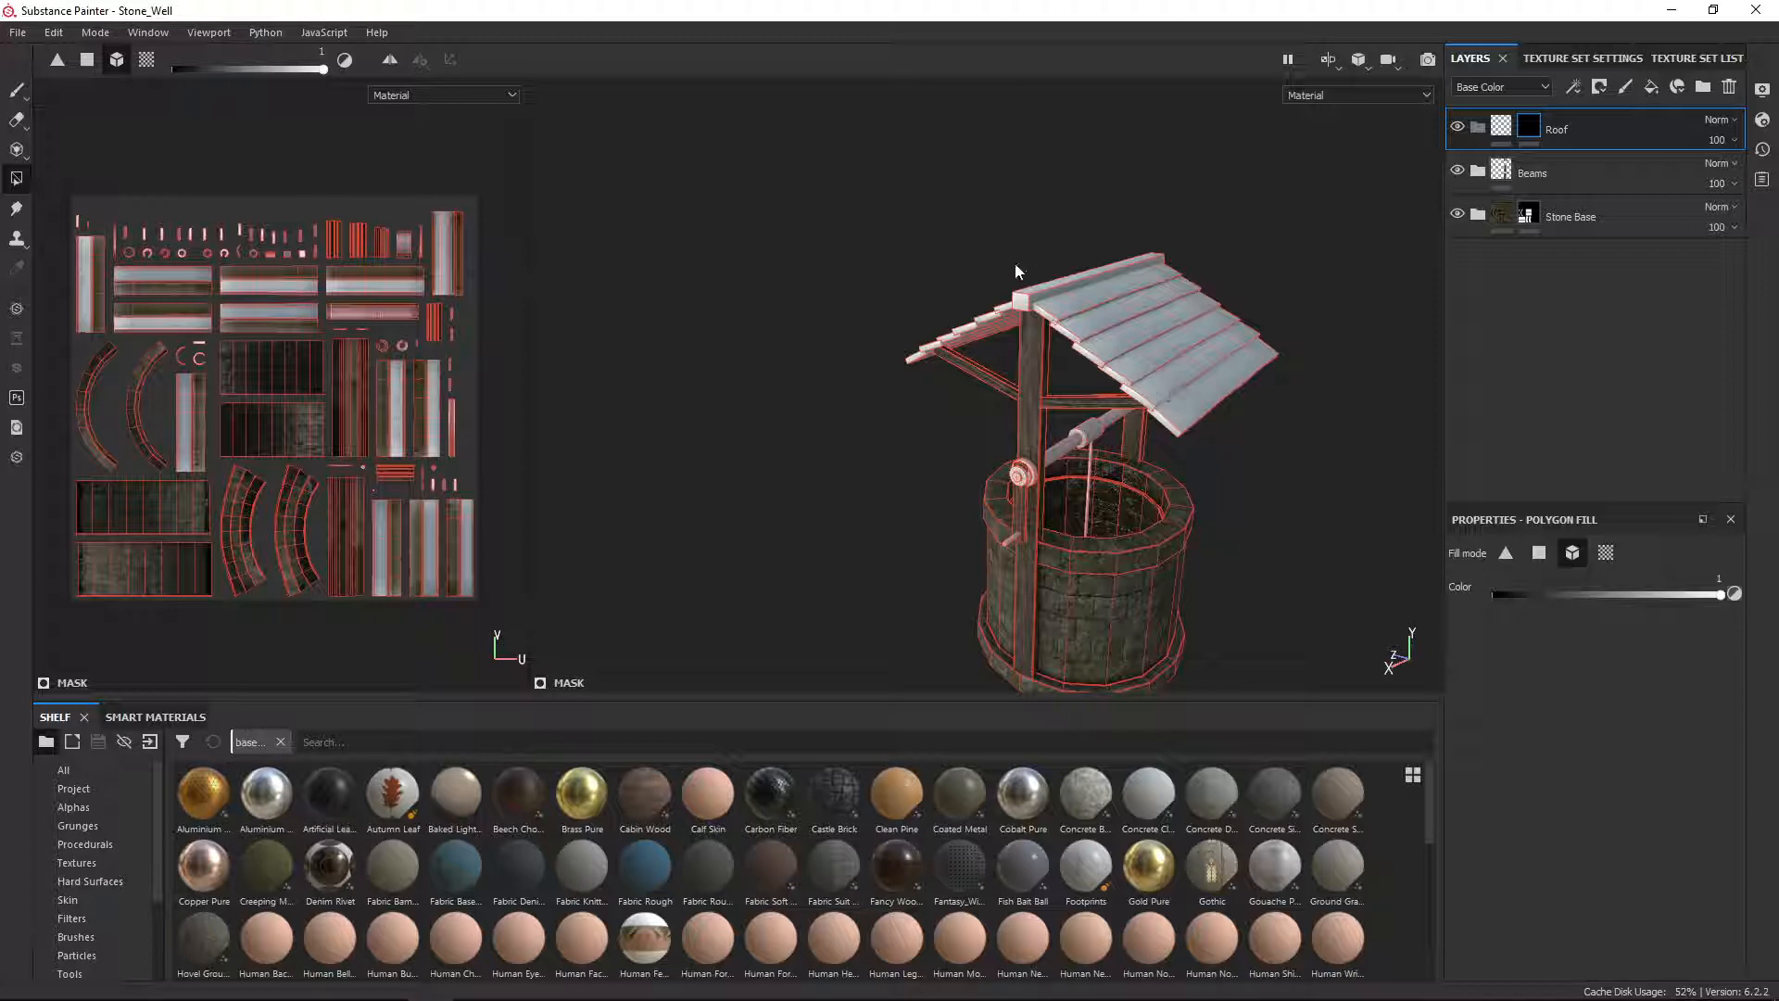
Step: Search the shelf for "cabin" and add the Cabin Wood material inside the Roof folder
alt+drag(1015, 263, 1277, 260)
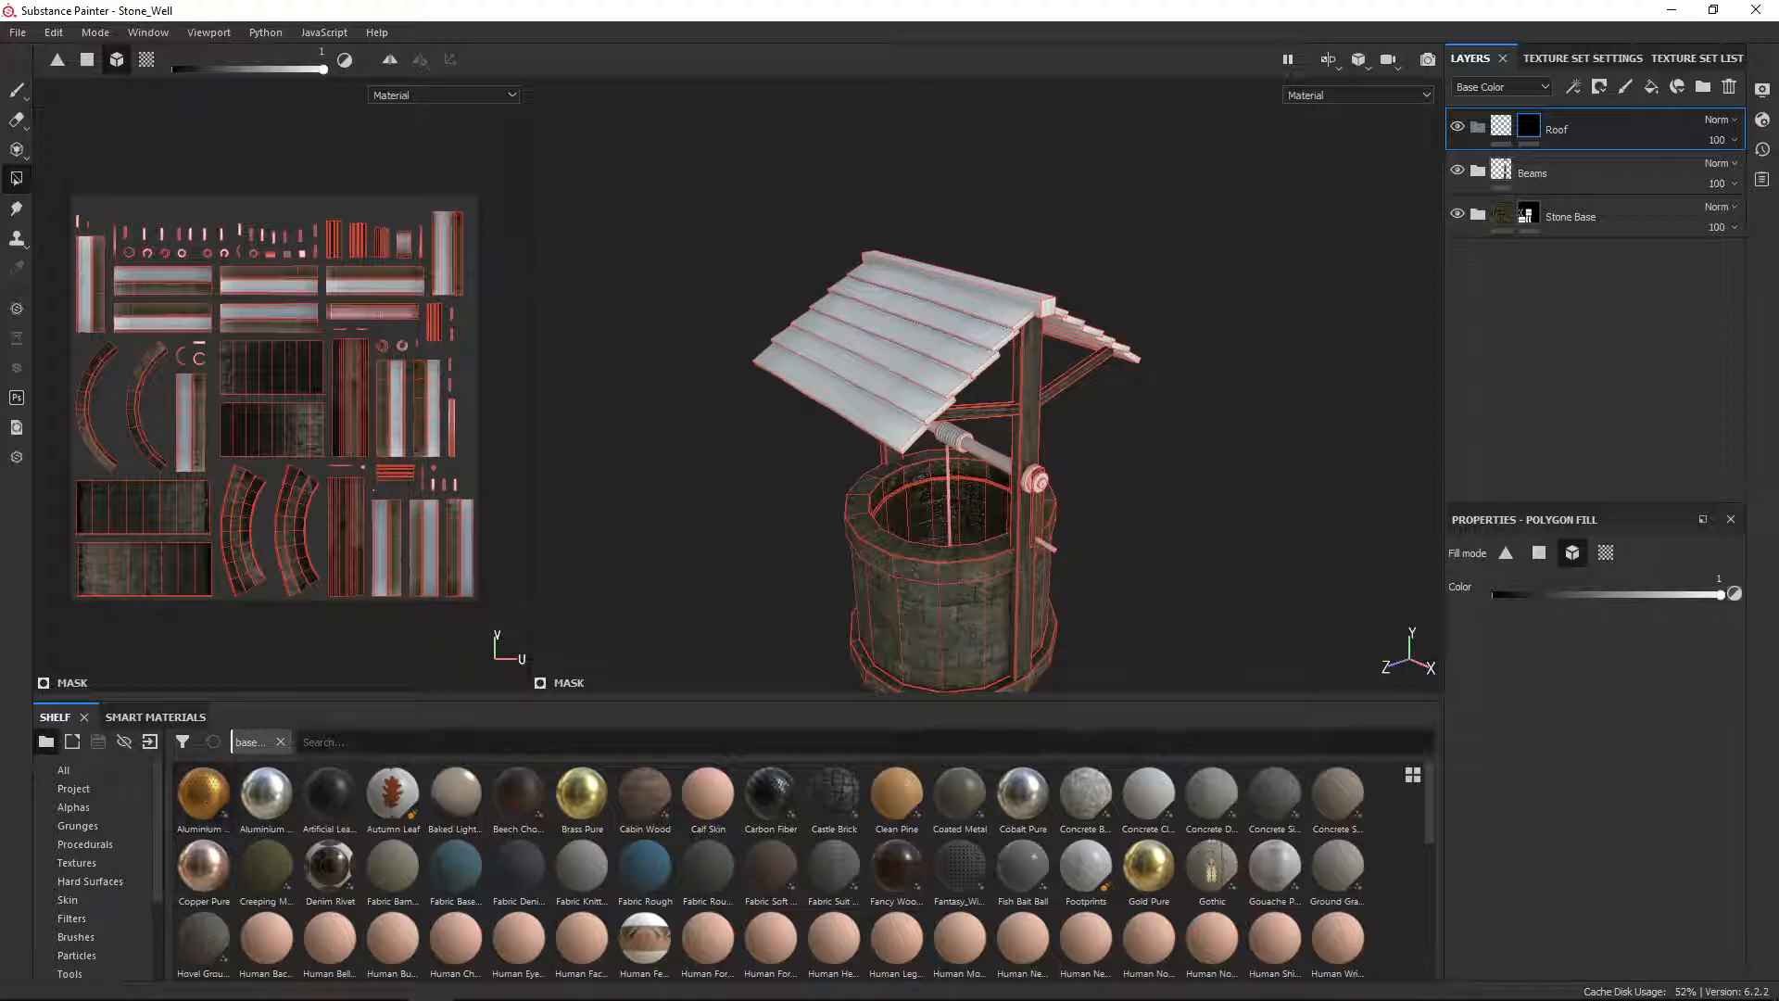
text(cabin)
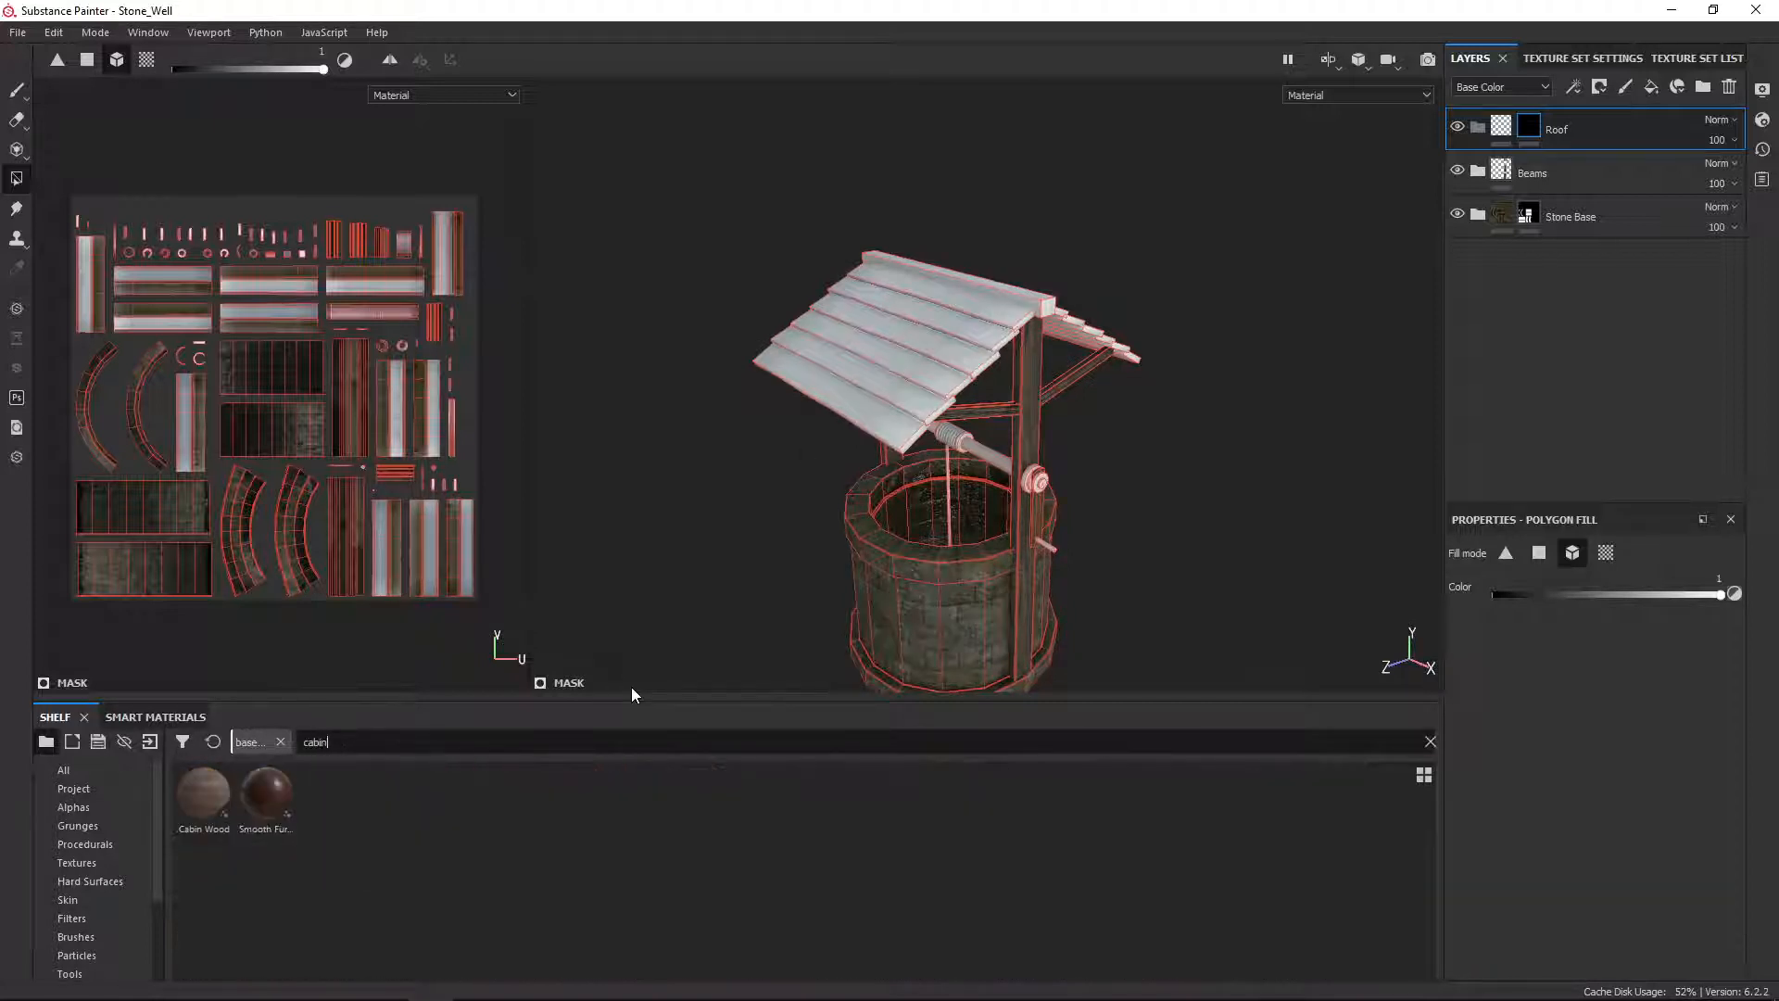
drag(198, 810, 1570, 128)
Step: Mesh-fill the roof planks and ridge cap on both sides into the Roof folder's mask with color value 1
scroll(1120, 386, down, 2)
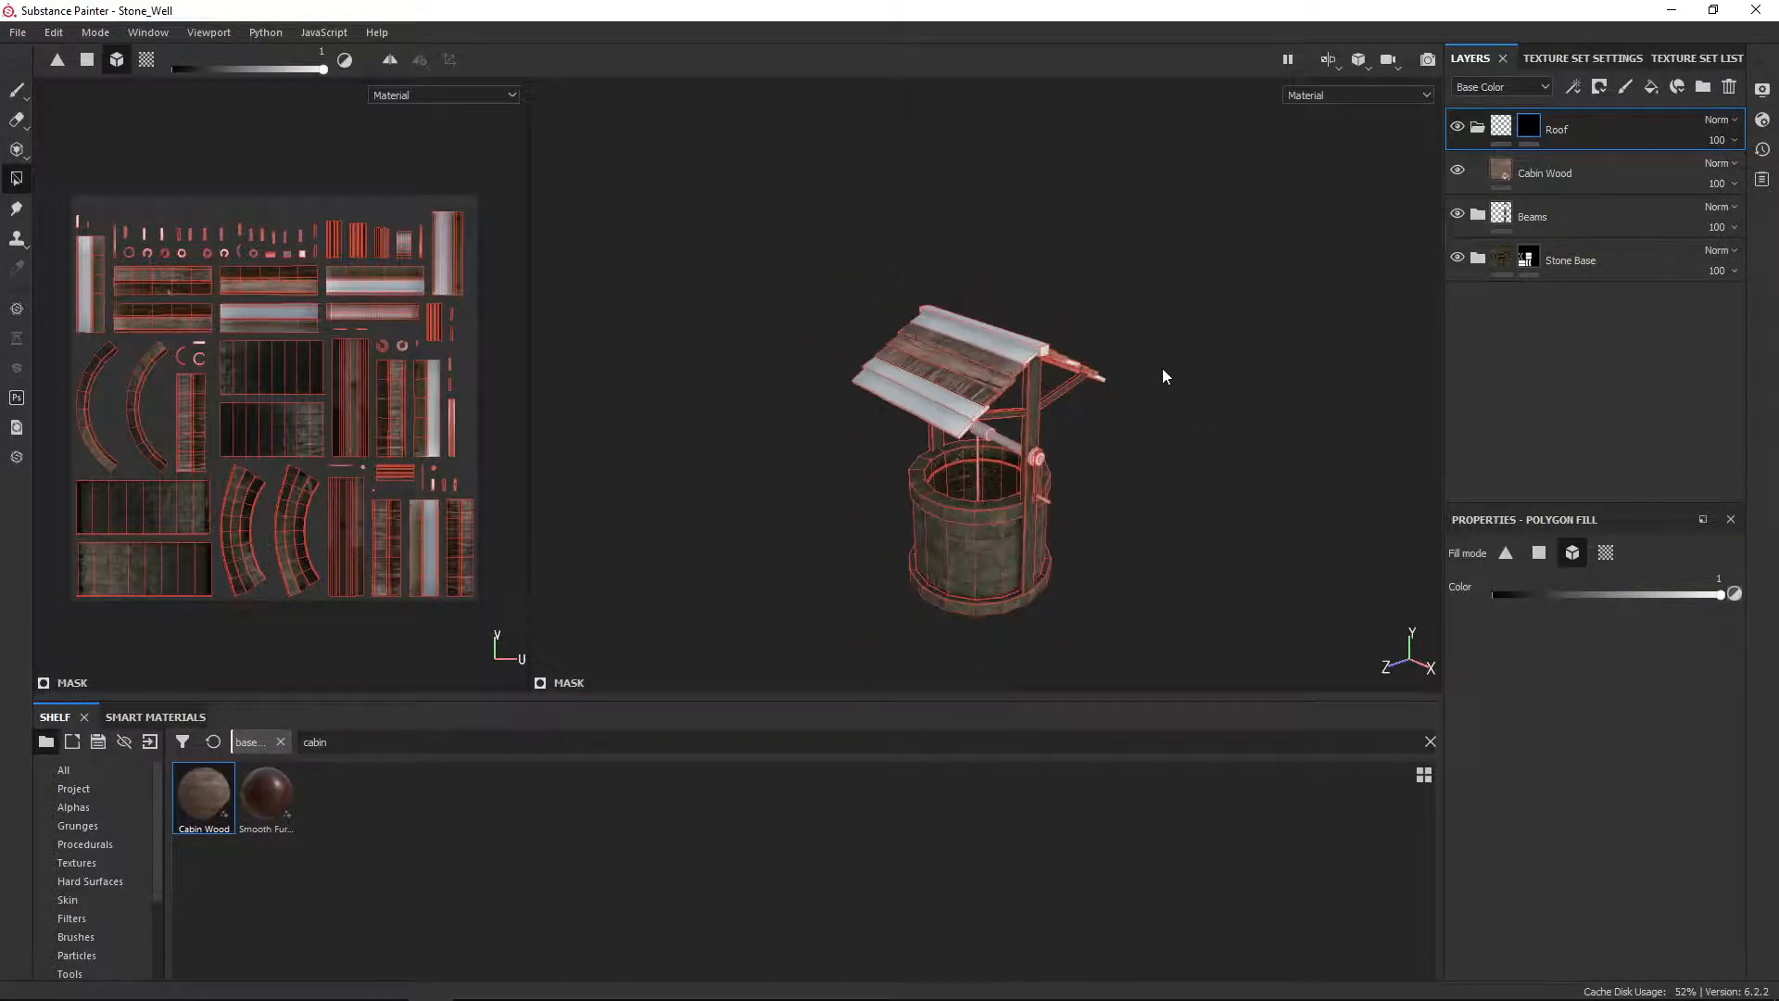
scroll(1152, 370, up, 5)
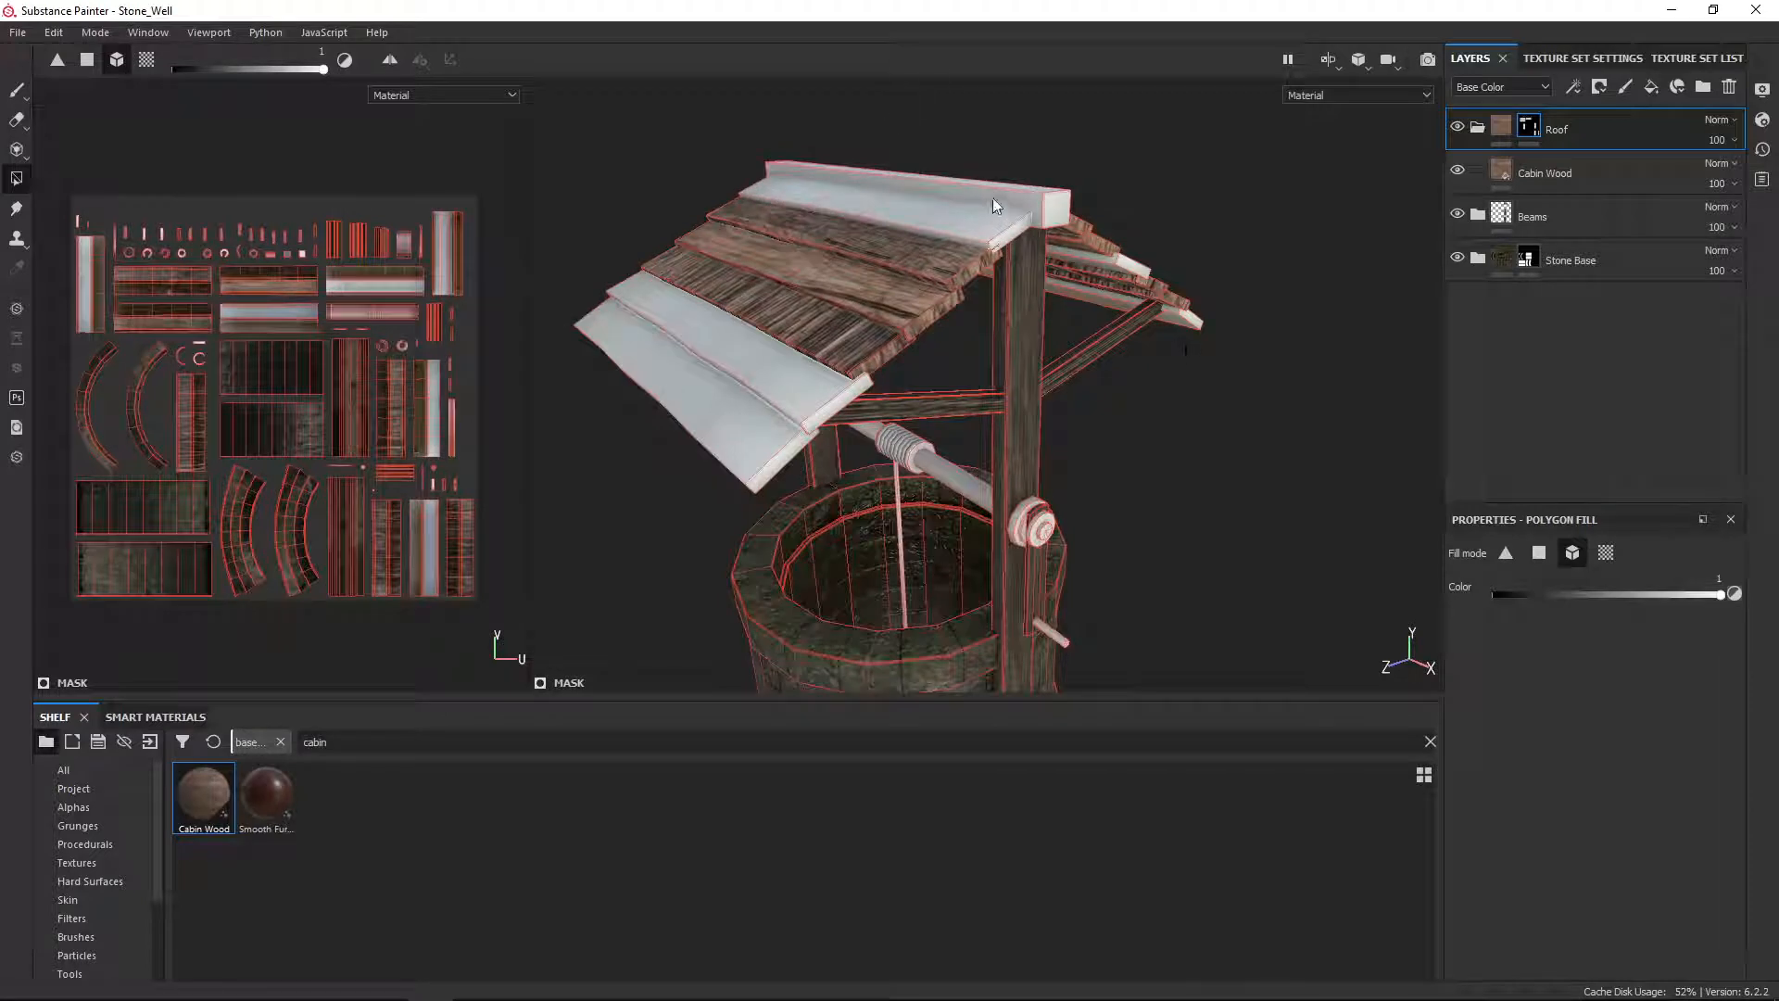
click(992, 197)
click(975, 215)
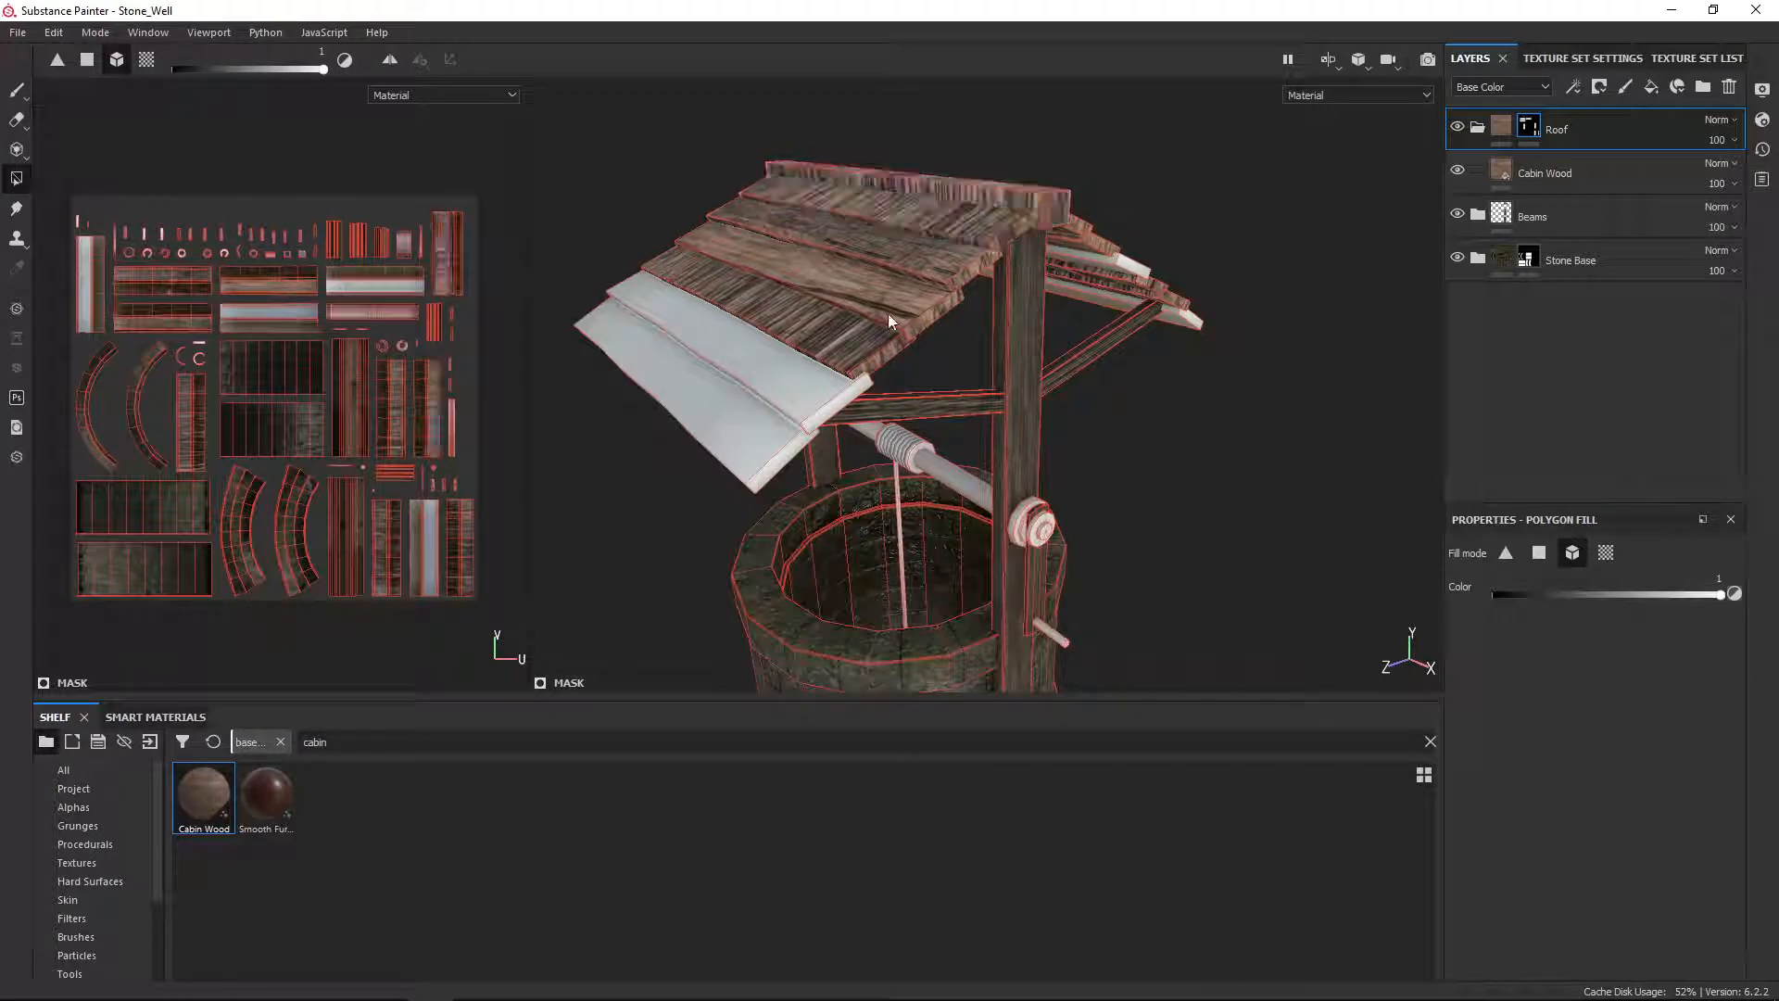
click(784, 385)
click(760, 427)
alt+drag(1103, 289, 1171, 315)
click(1153, 294)
click(1259, 474)
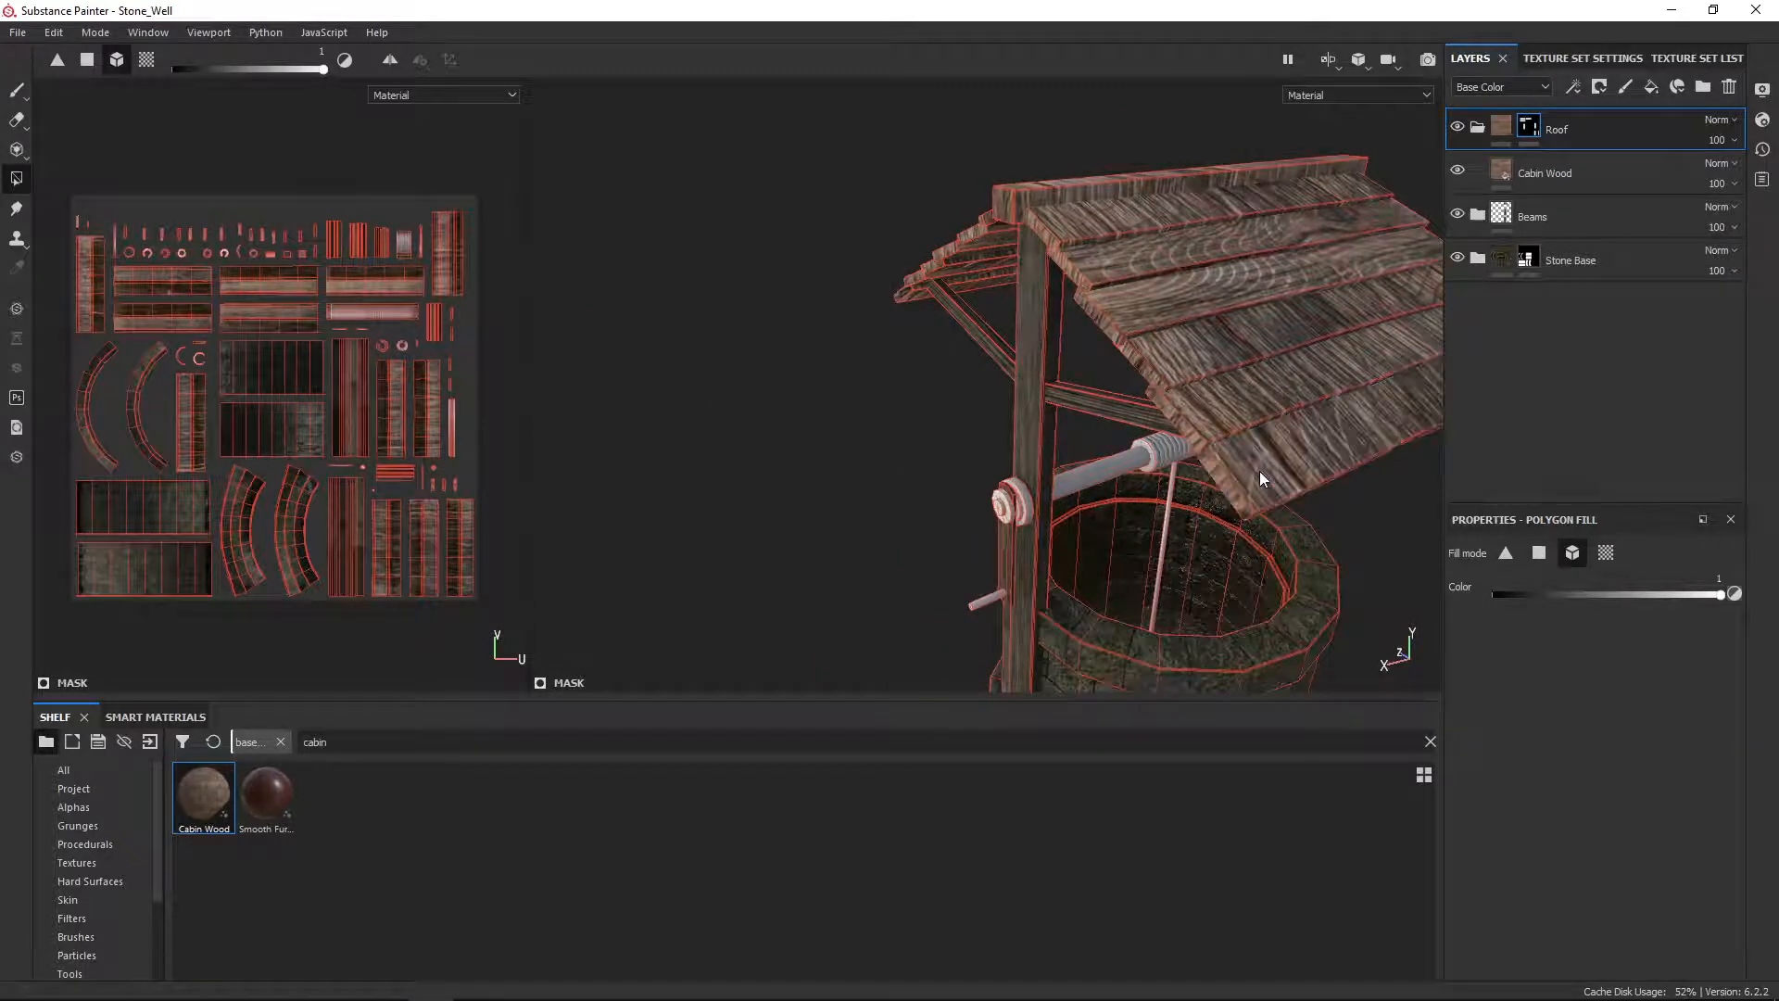
alt+drag(1308, 283, 945, 390)
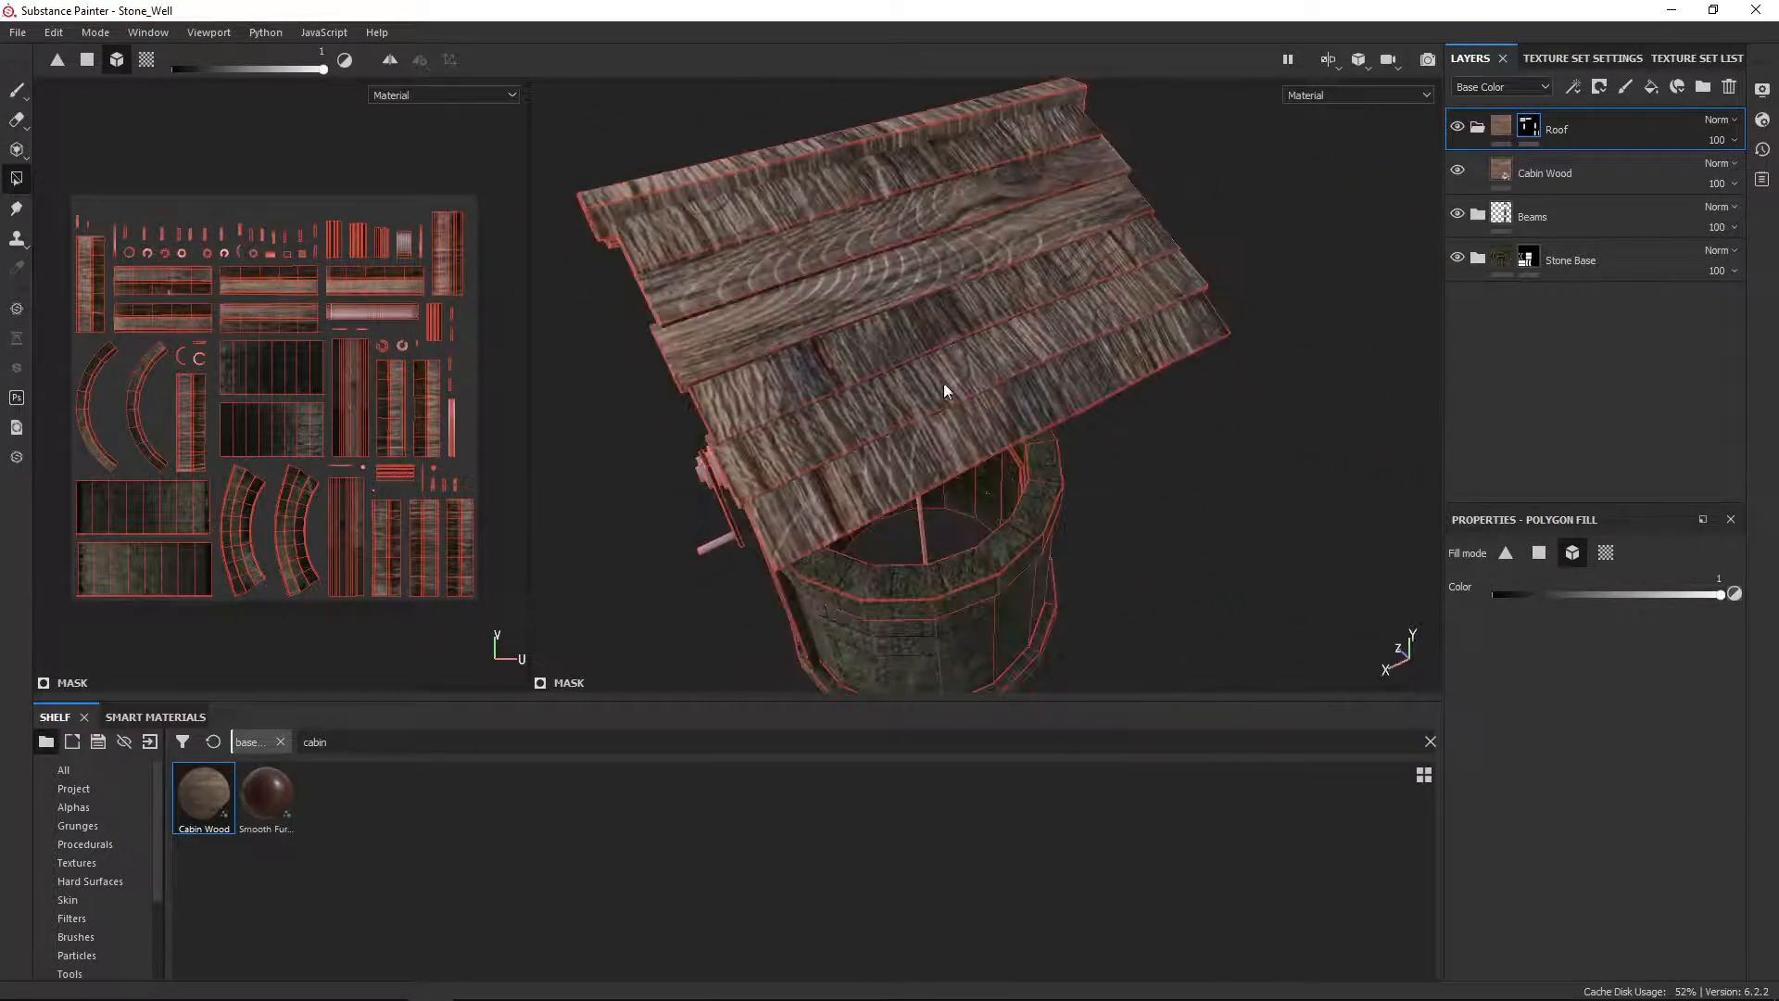
Step: Switch the Cabin Wood layer's projection to Tri-planar projection
click(1491, 181)
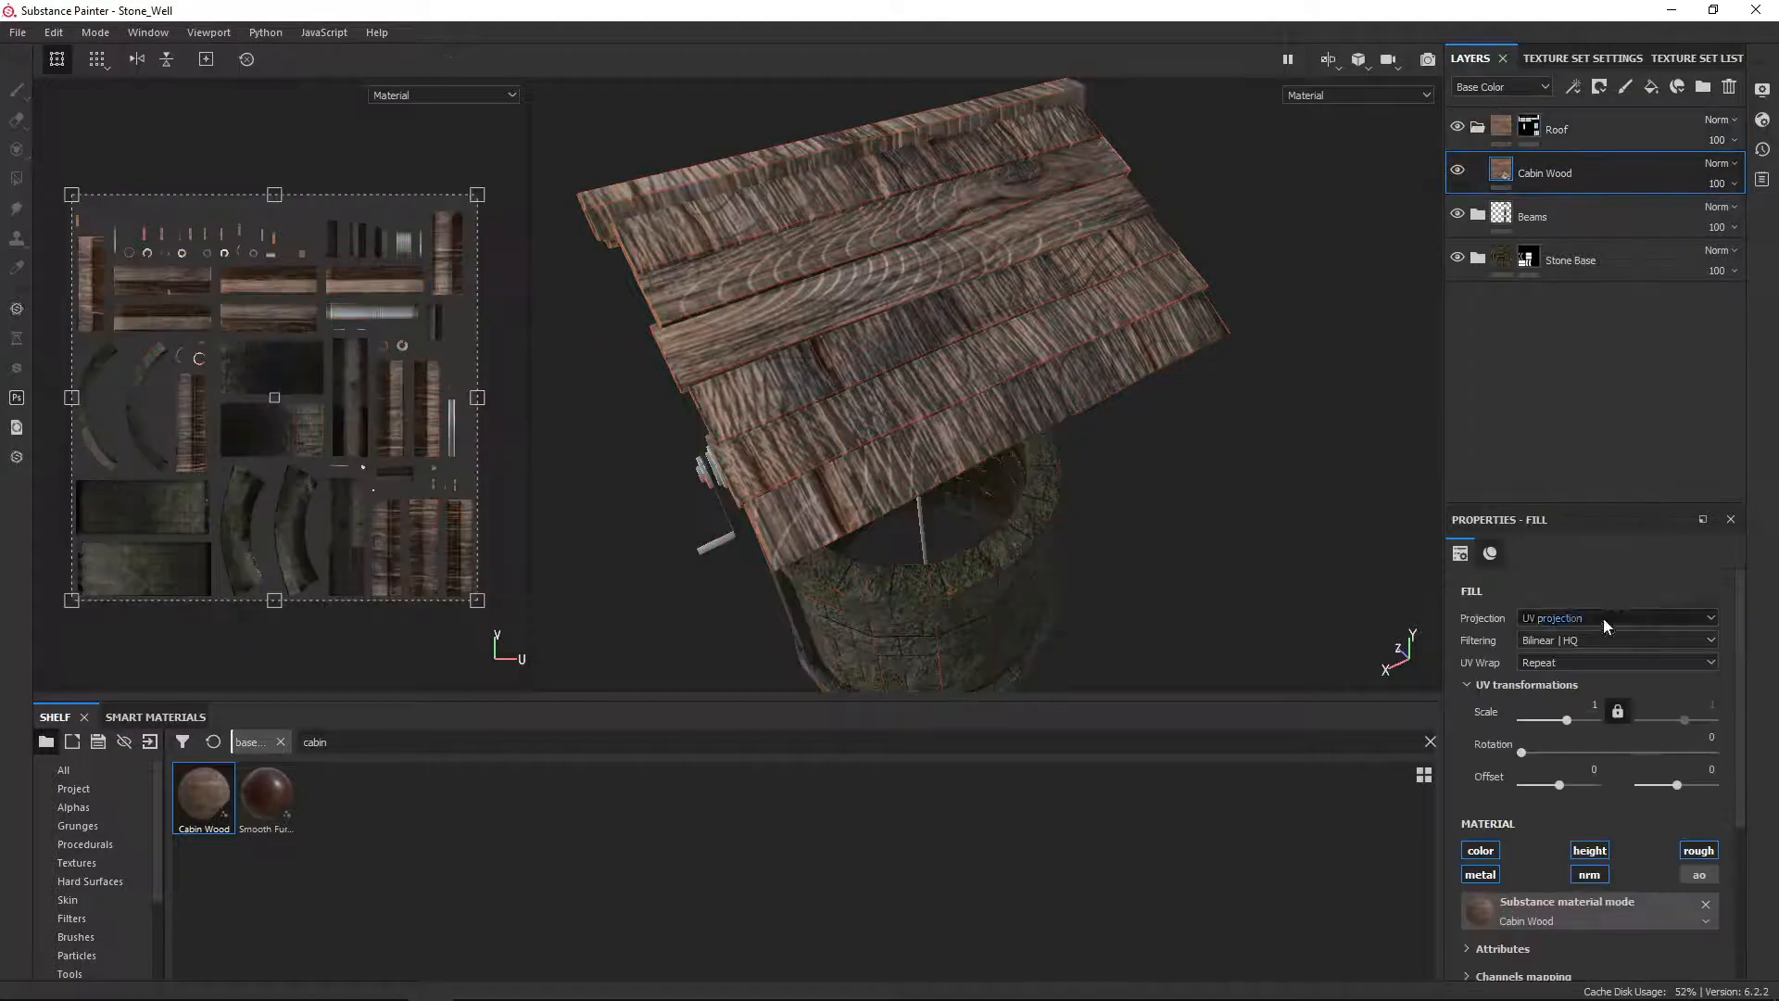
click(1564, 617)
click(1566, 644)
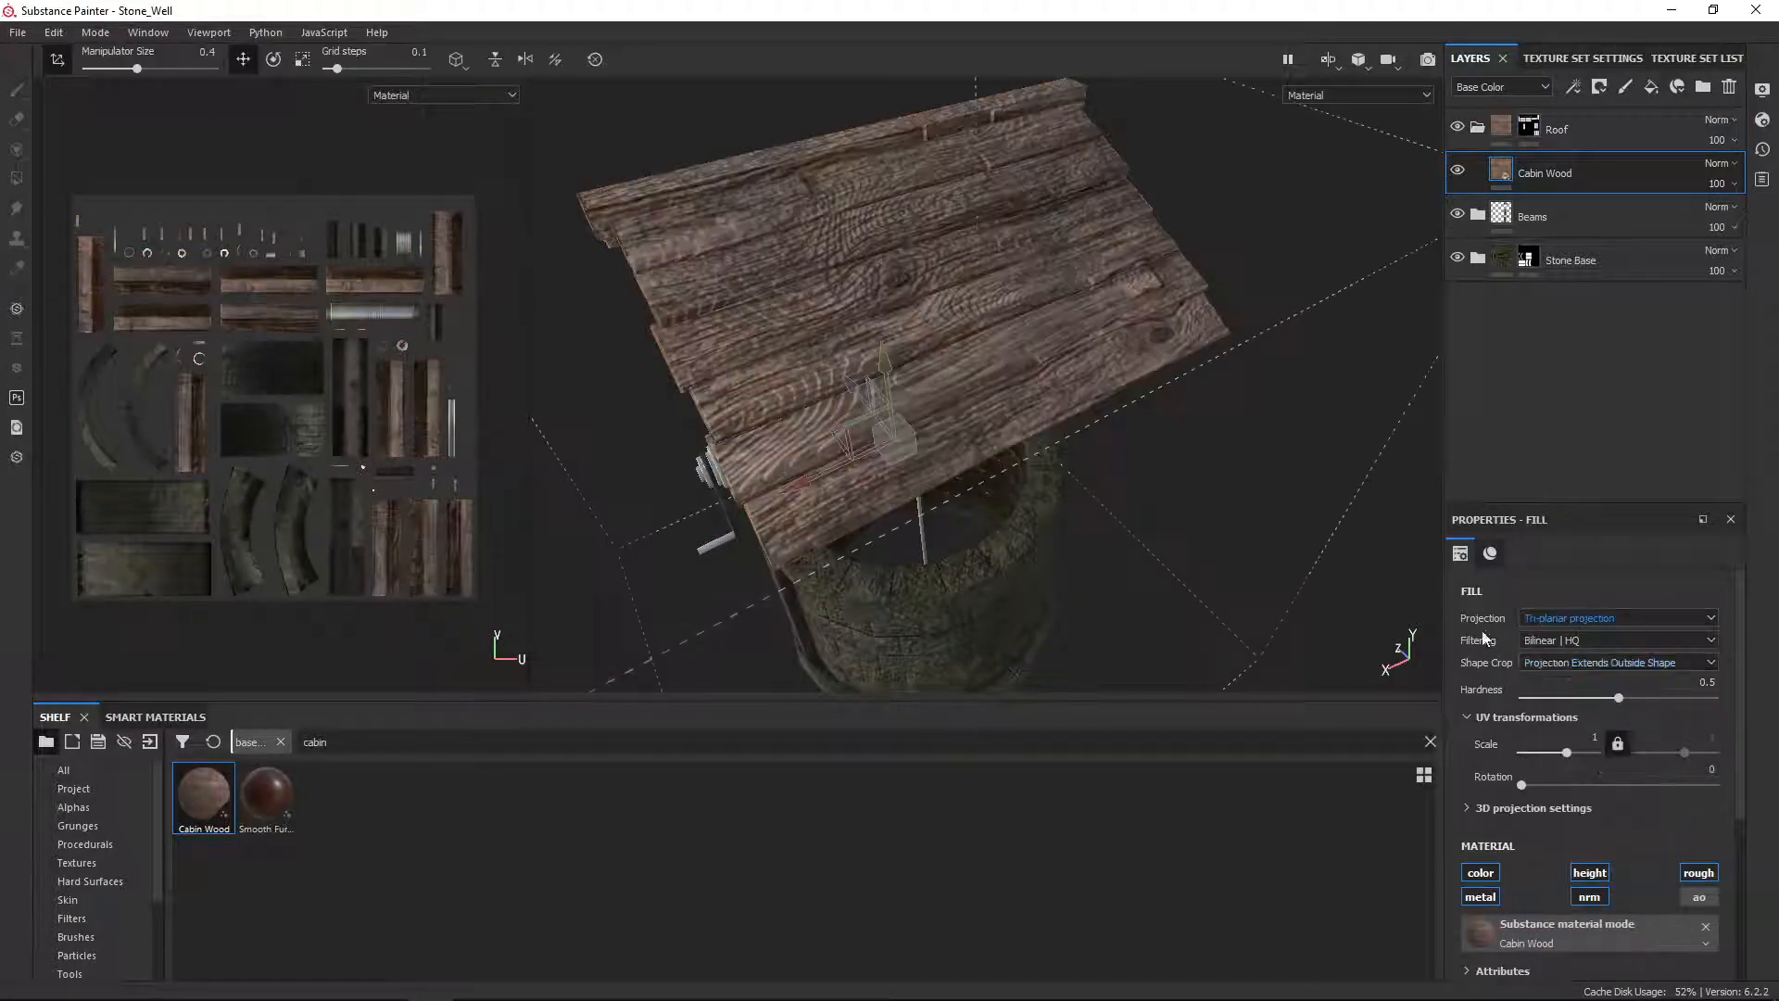
alt+drag(889, 399, 1138, 402)
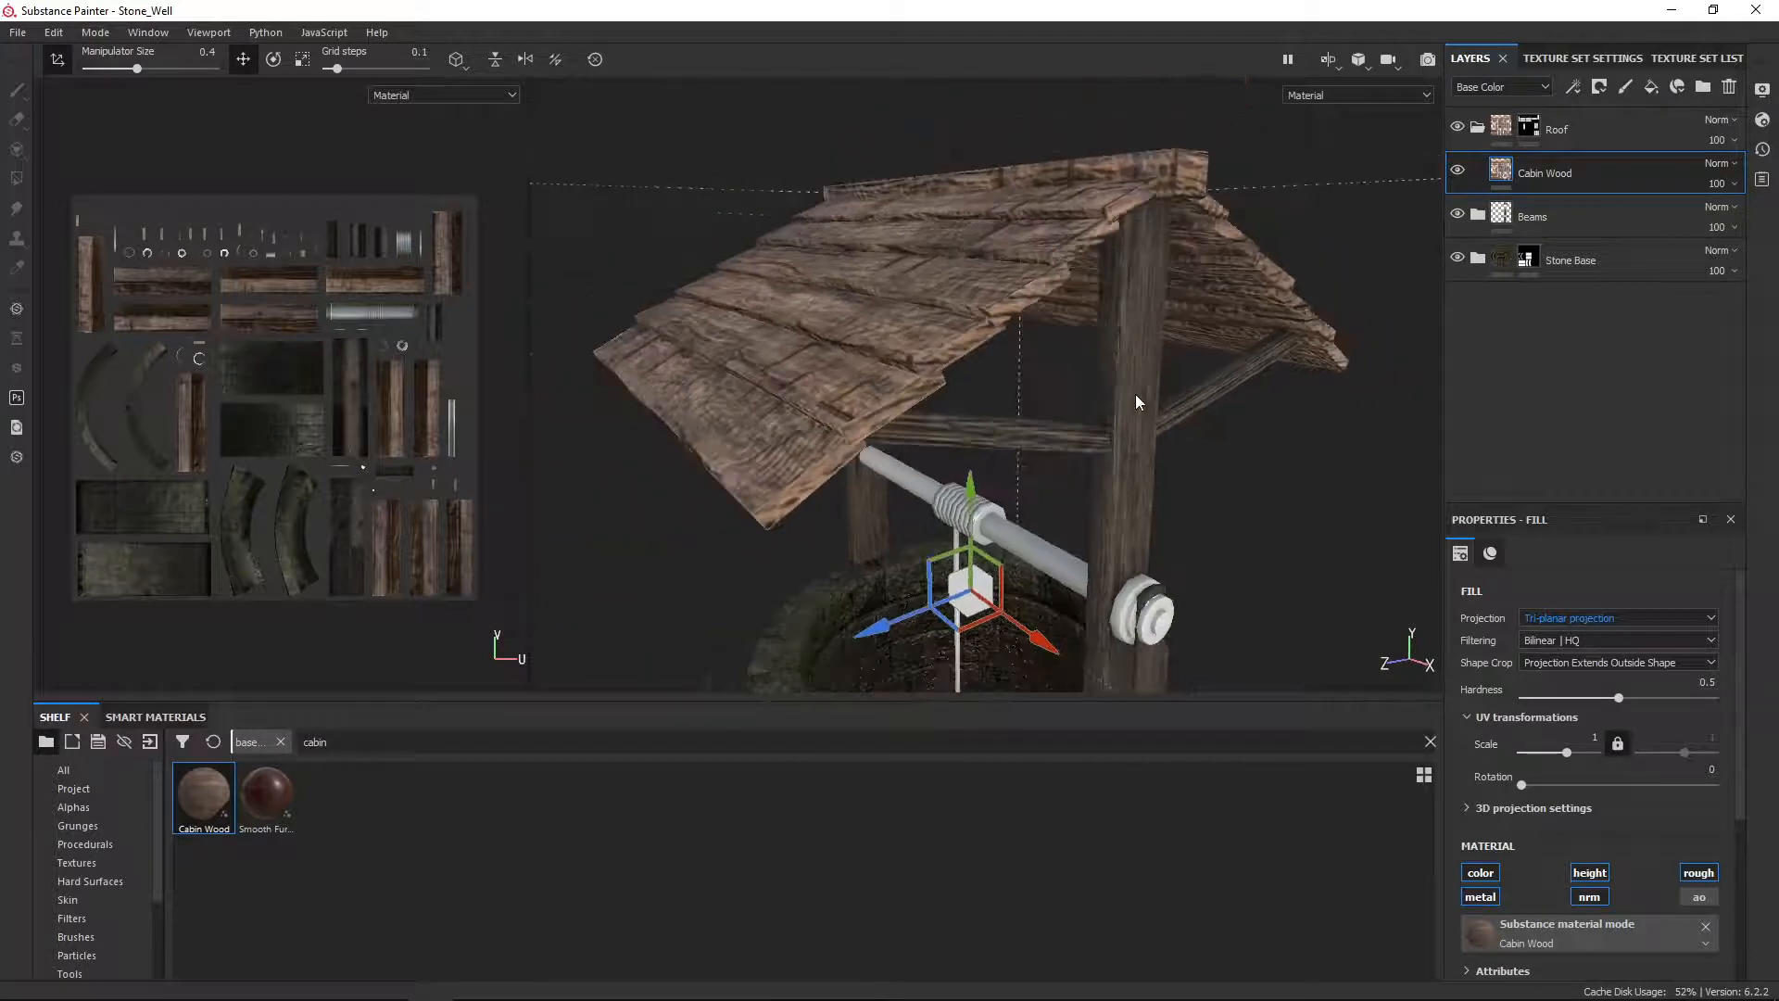
Step: Turn off the Cabin Wood layer's height channel and set its UV scale to 3
click(1589, 873)
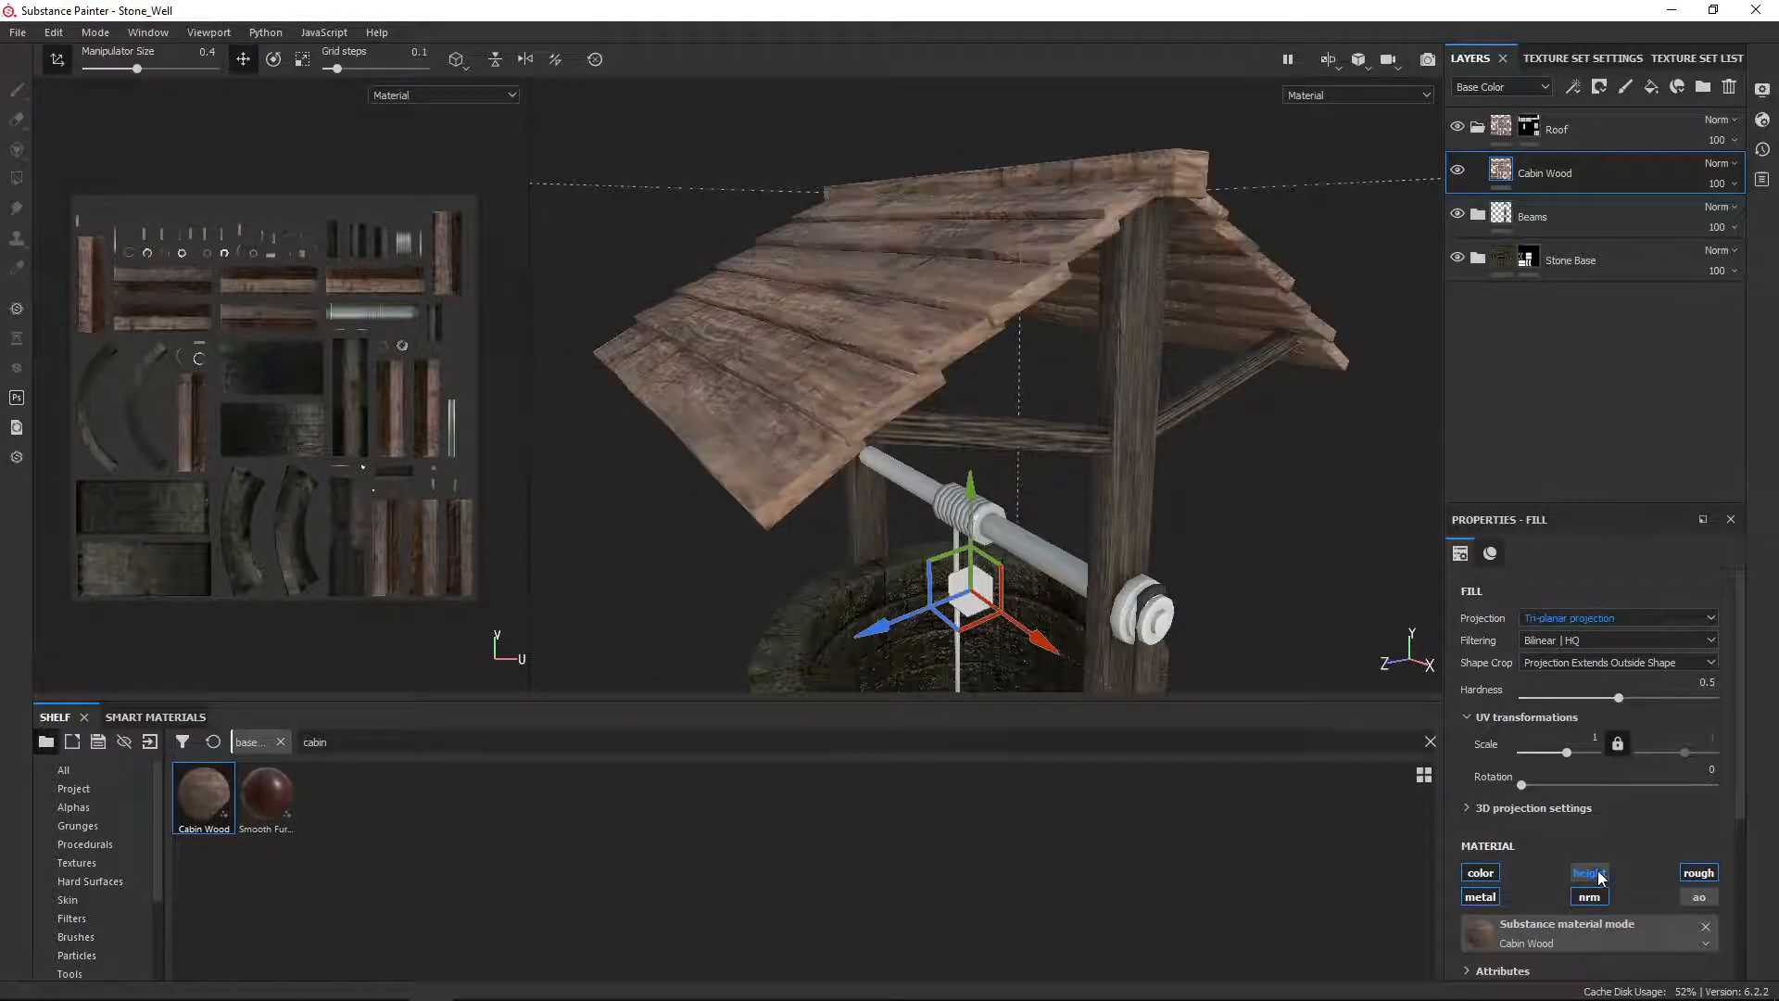
mouse_move(1129, 425)
alt+mouse_down()
mouse_move(1140, 413)
mouse_move(1106, 436)
alt+mouse_up()
click(1590, 872)
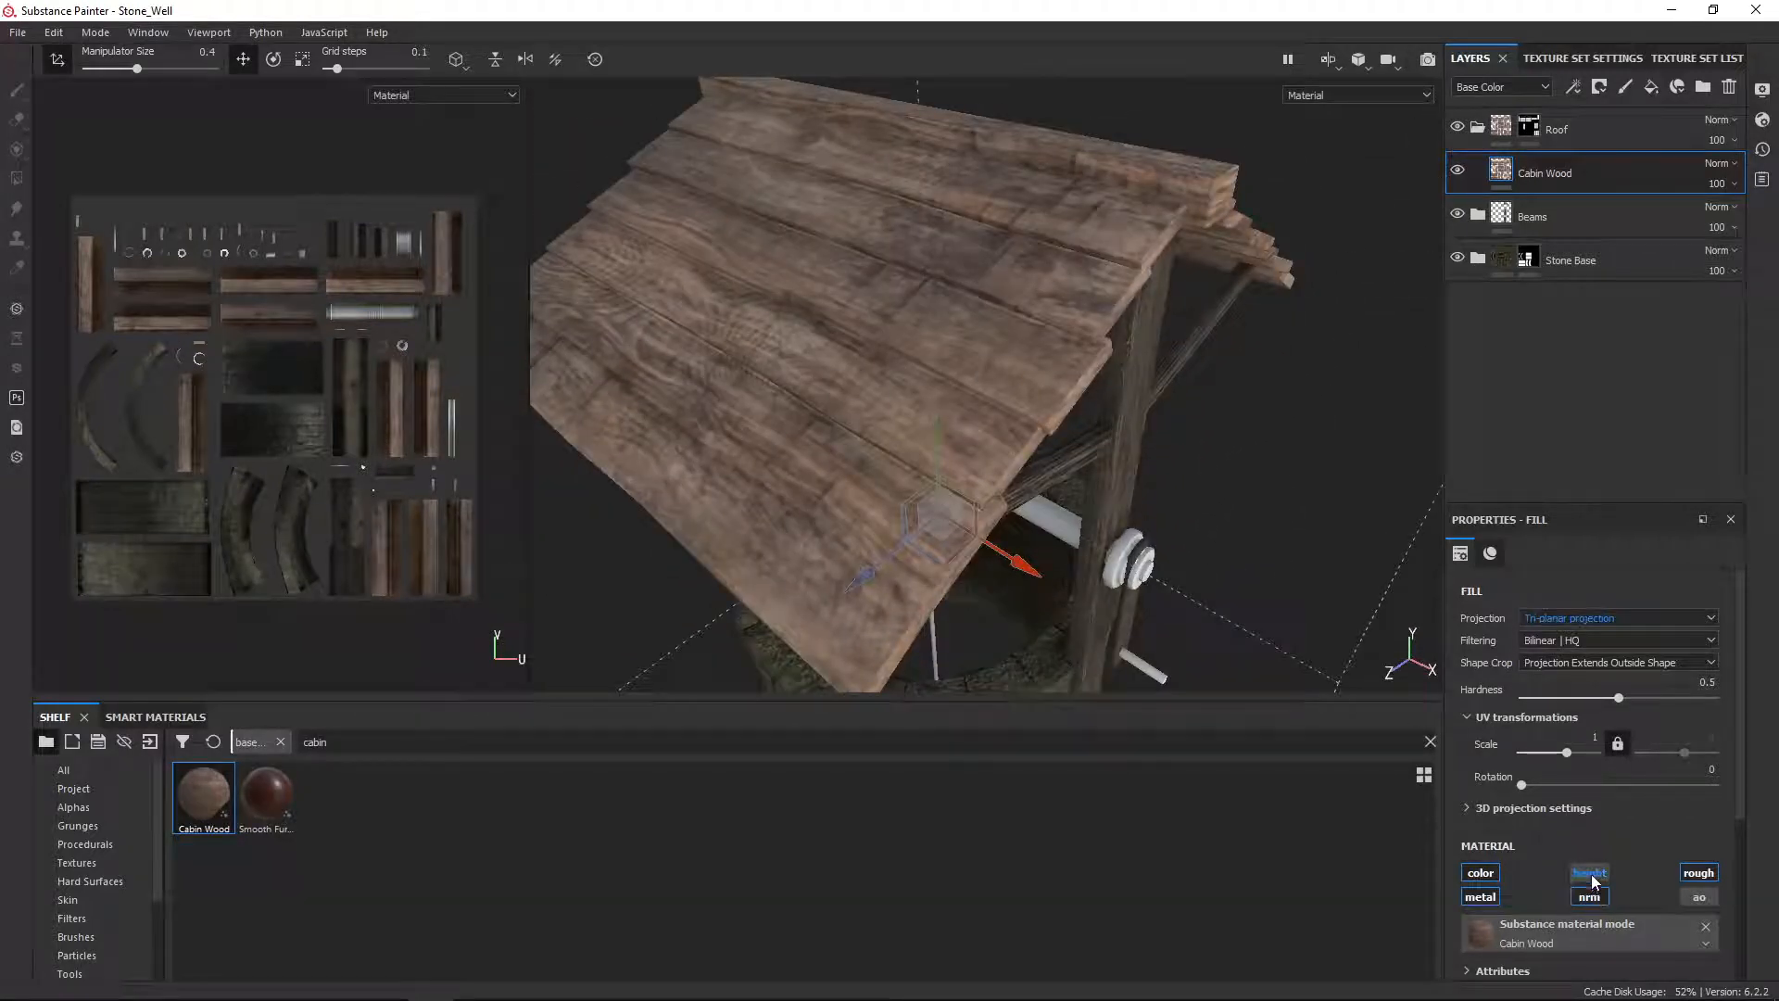
click(1590, 876)
scroll(1264, 505, down, 3)
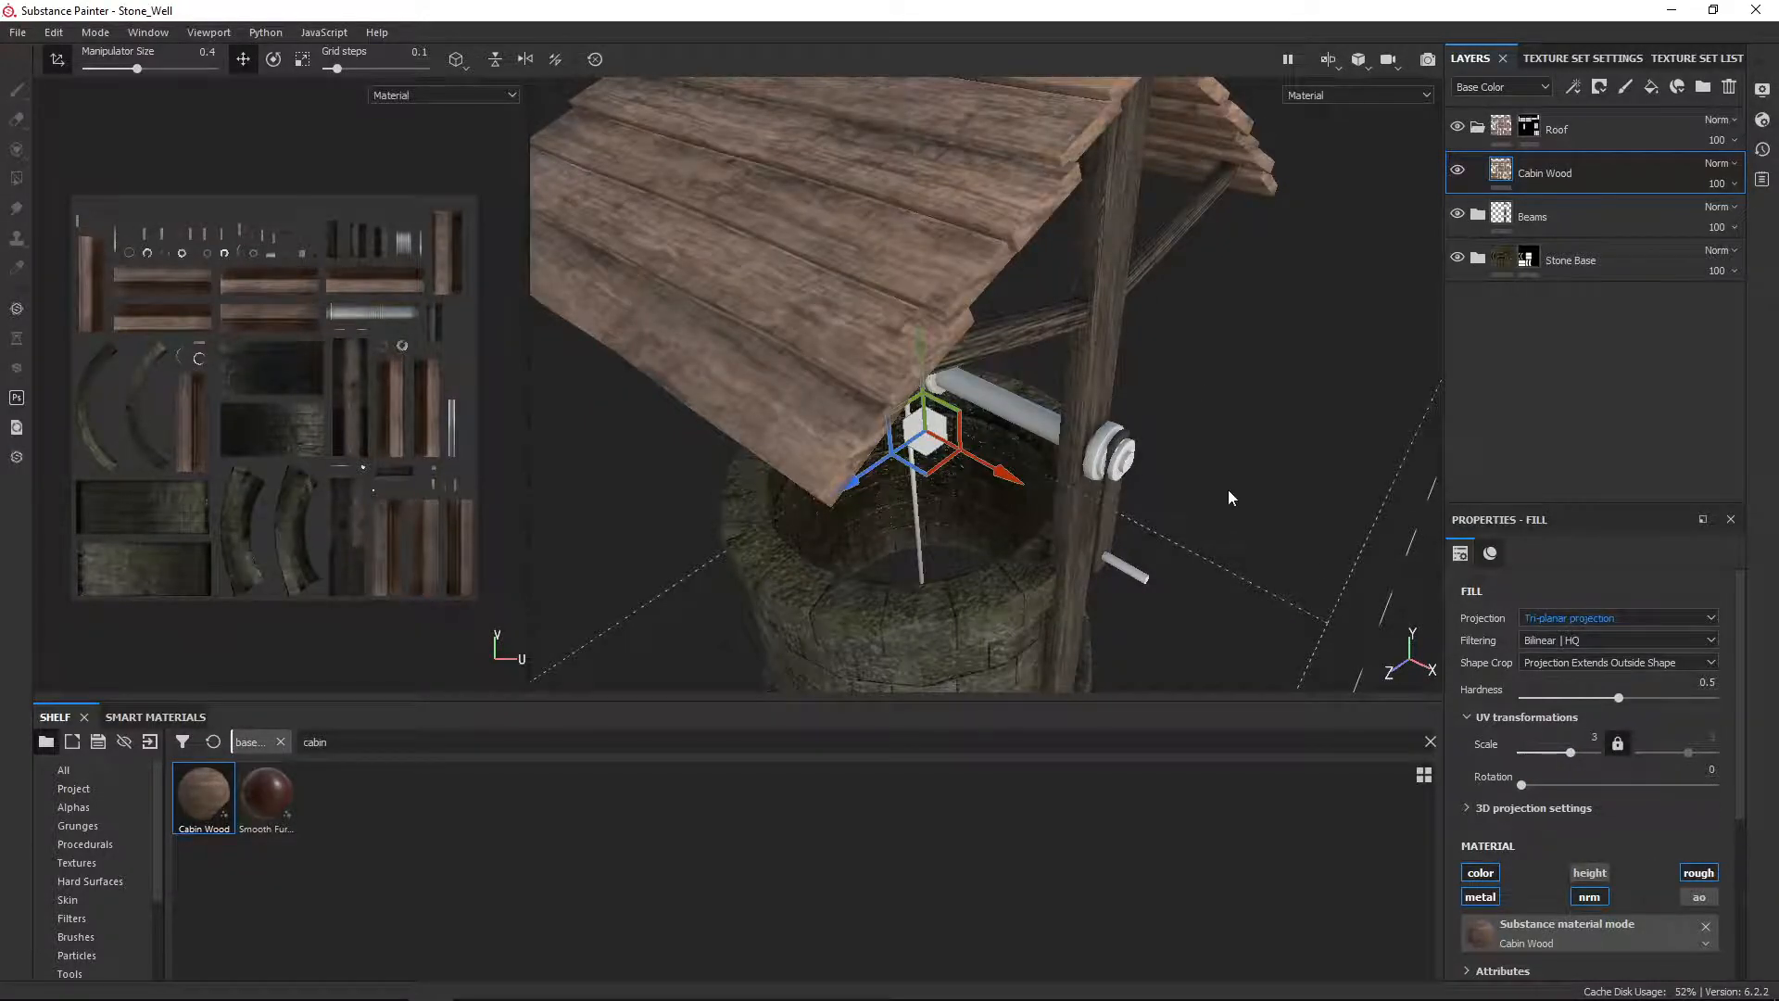
scroll(1227, 490, down, 3)
alt+drag(1228, 498, 1175, 485)
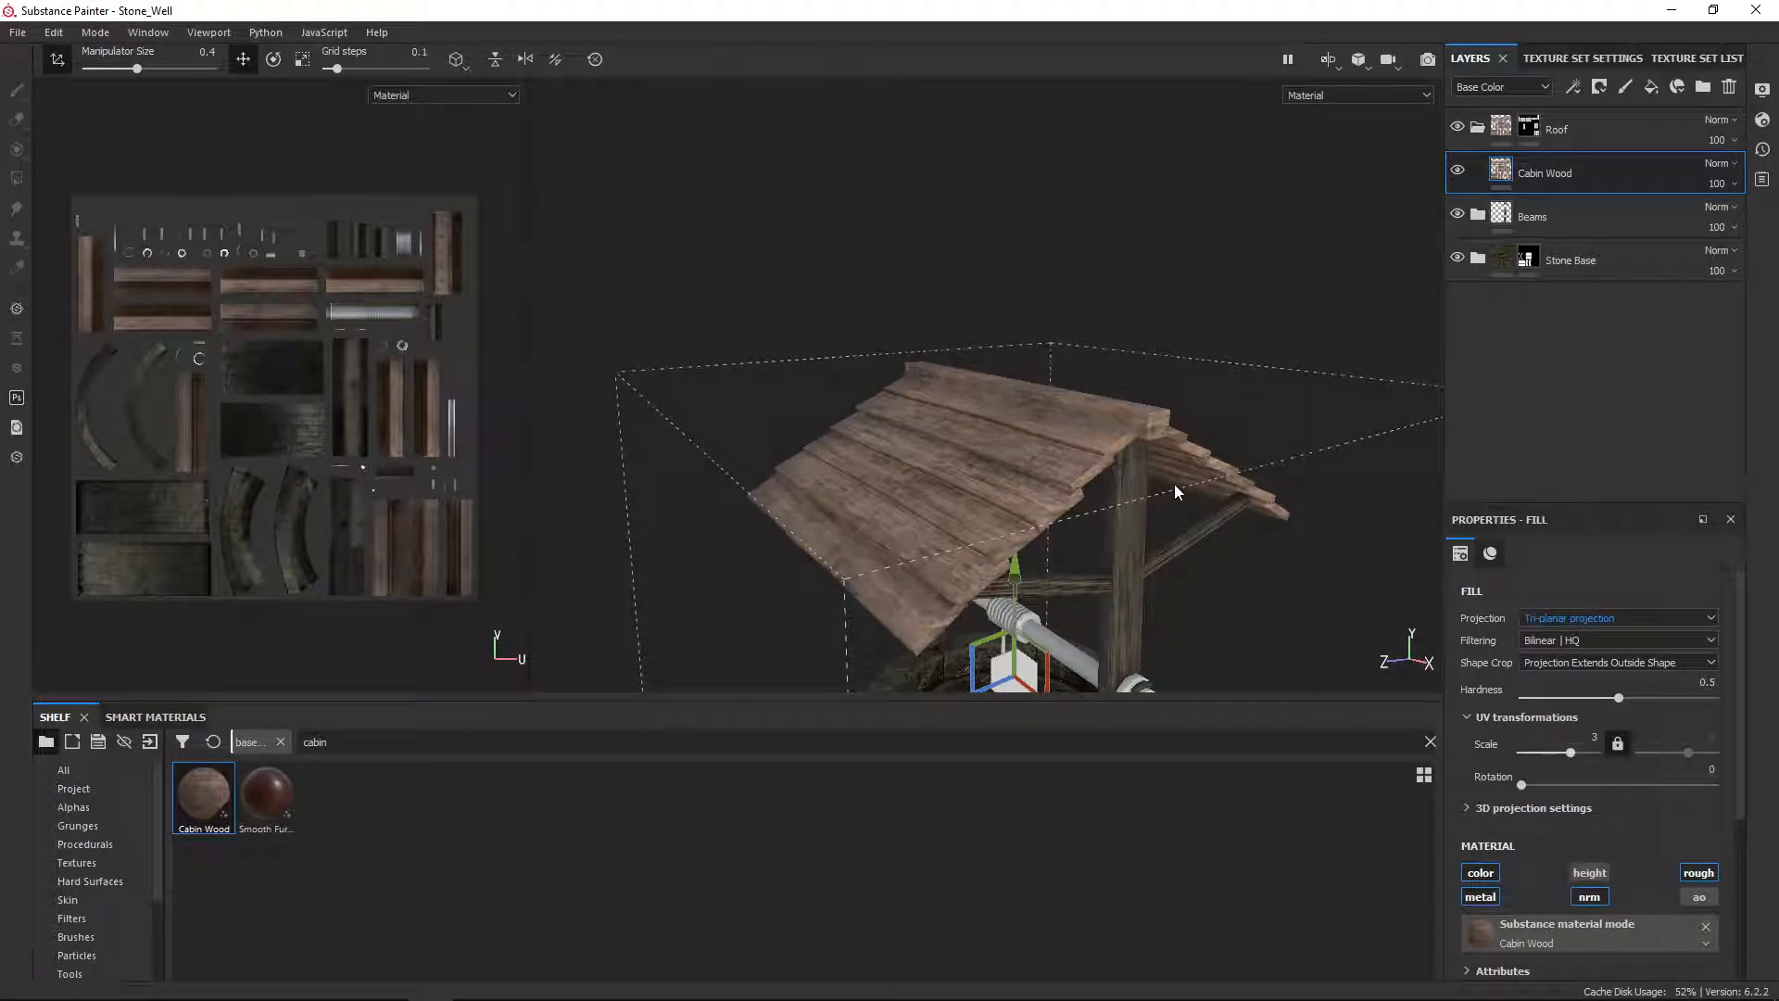
Step: Remove the ridge cap from the Roof folder's mask with a mesh fill of color value 0, and expand the Beams folder
click(1569, 122)
click(1528, 127)
key(4)
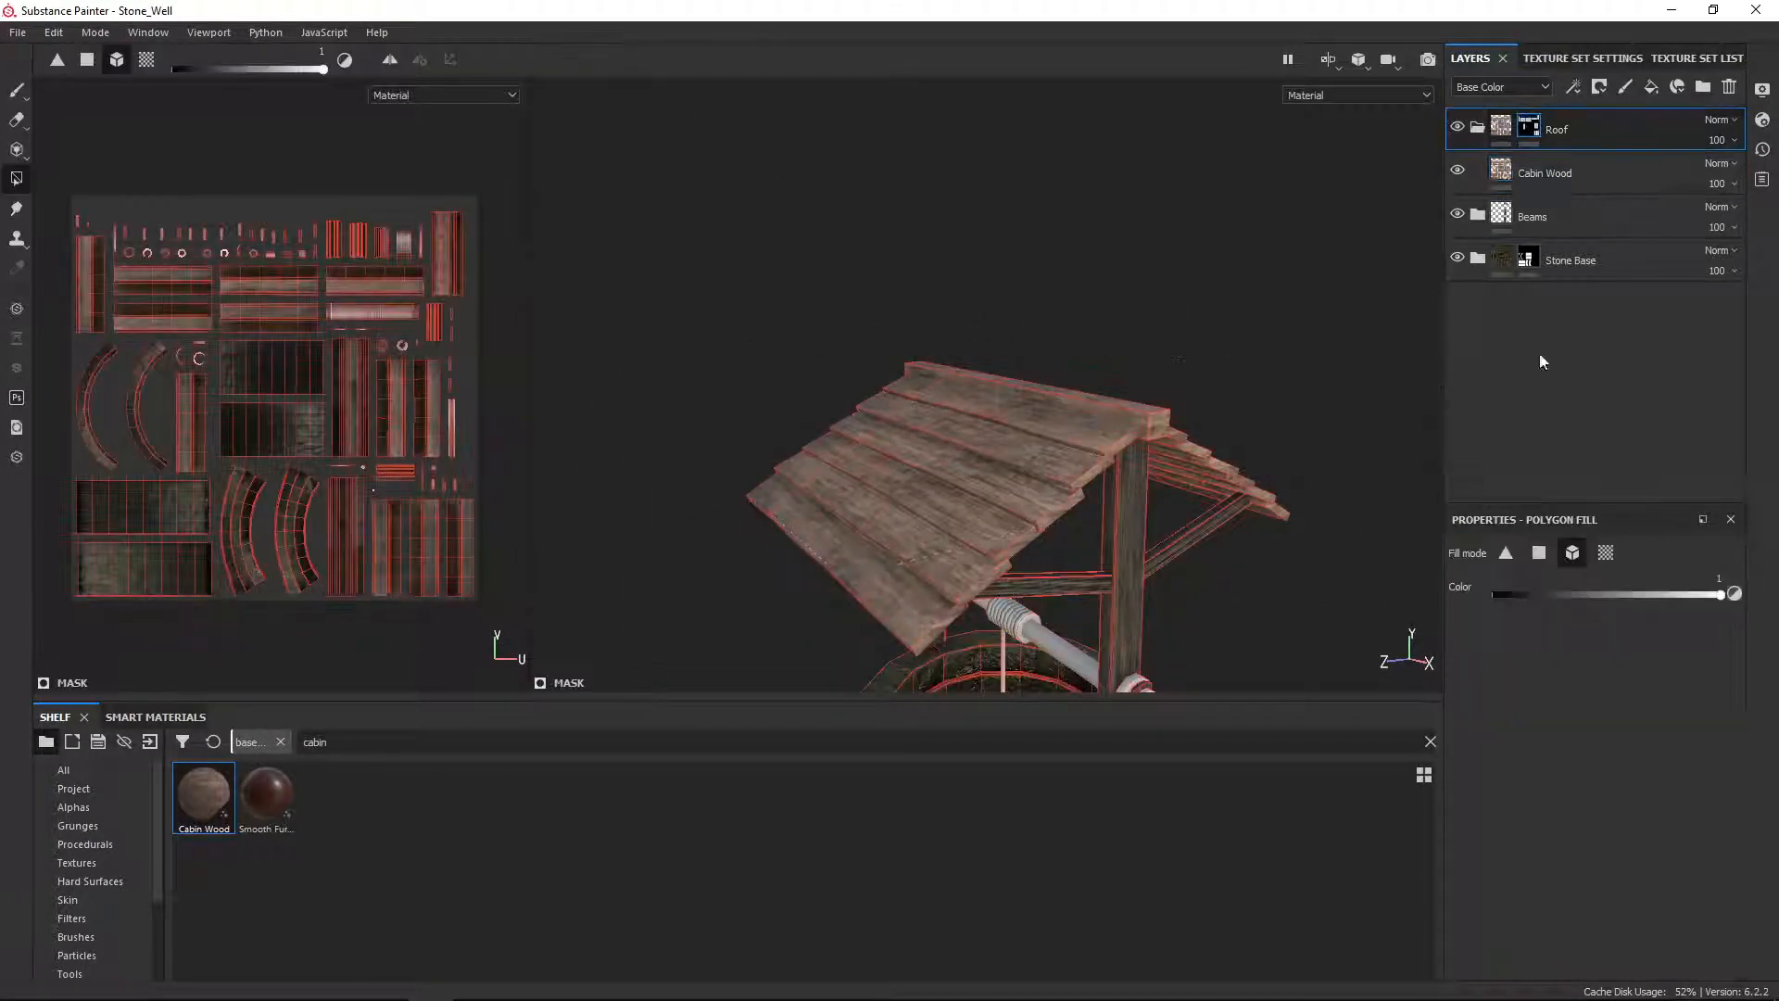
key(x)
click(1153, 420)
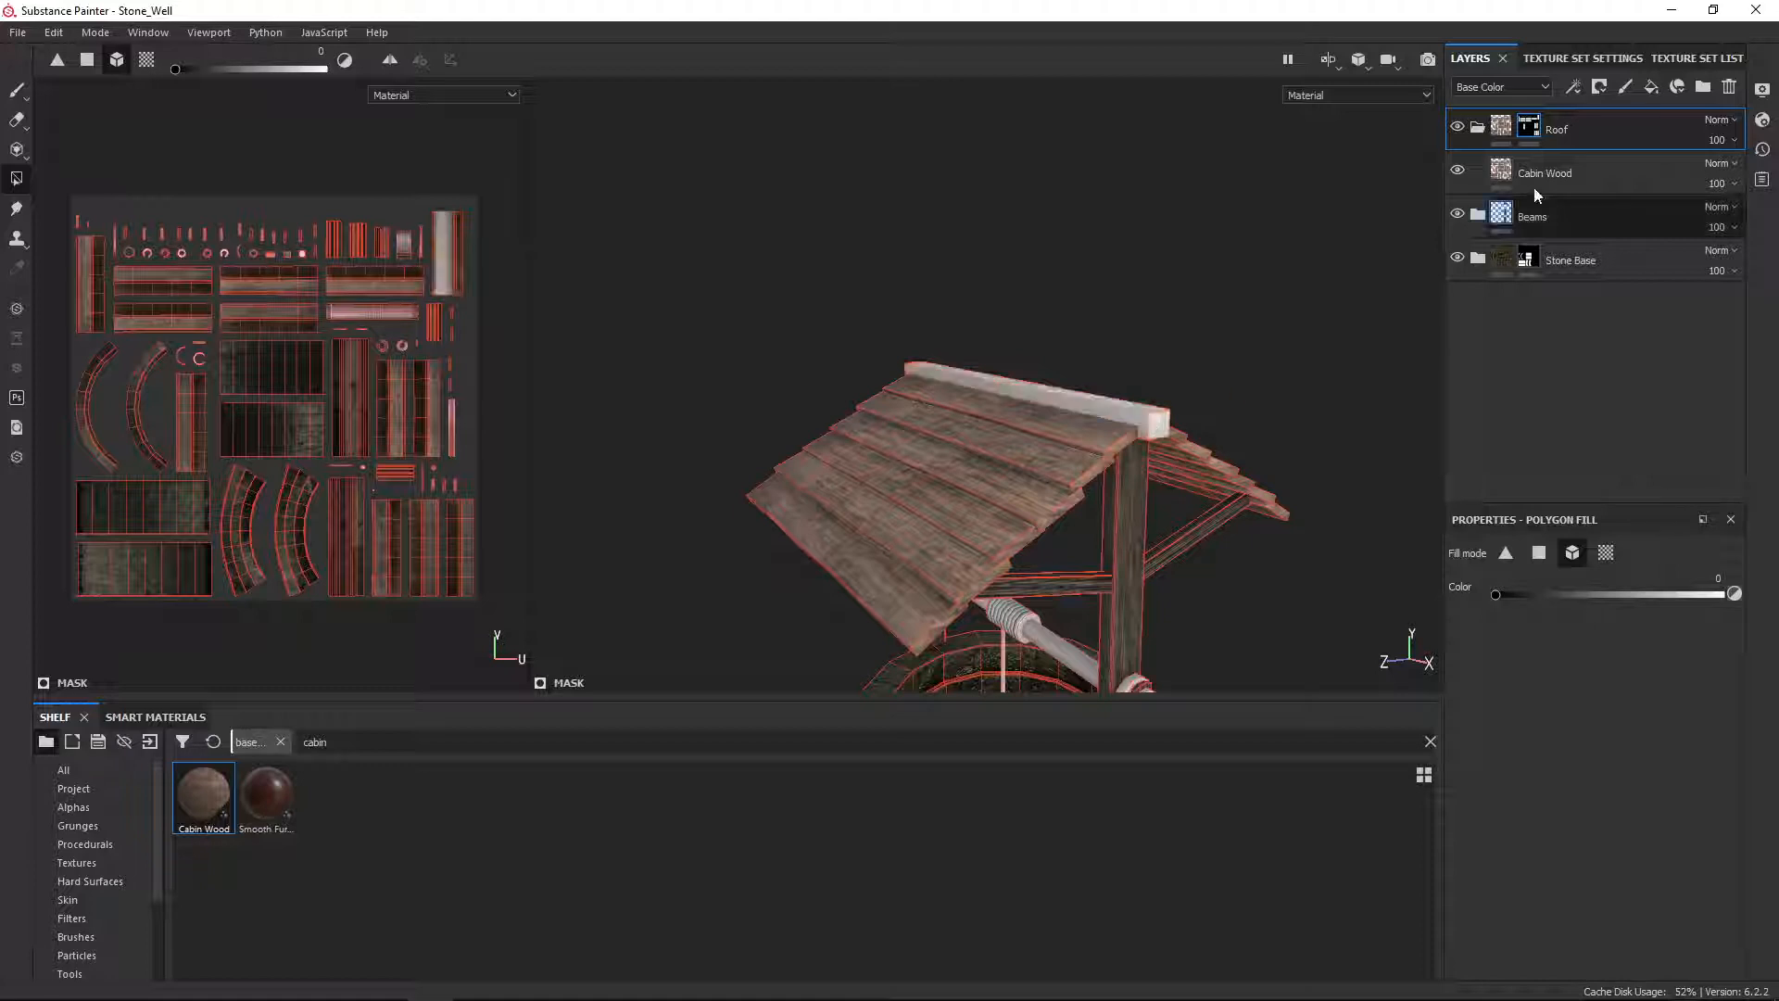
click(1477, 214)
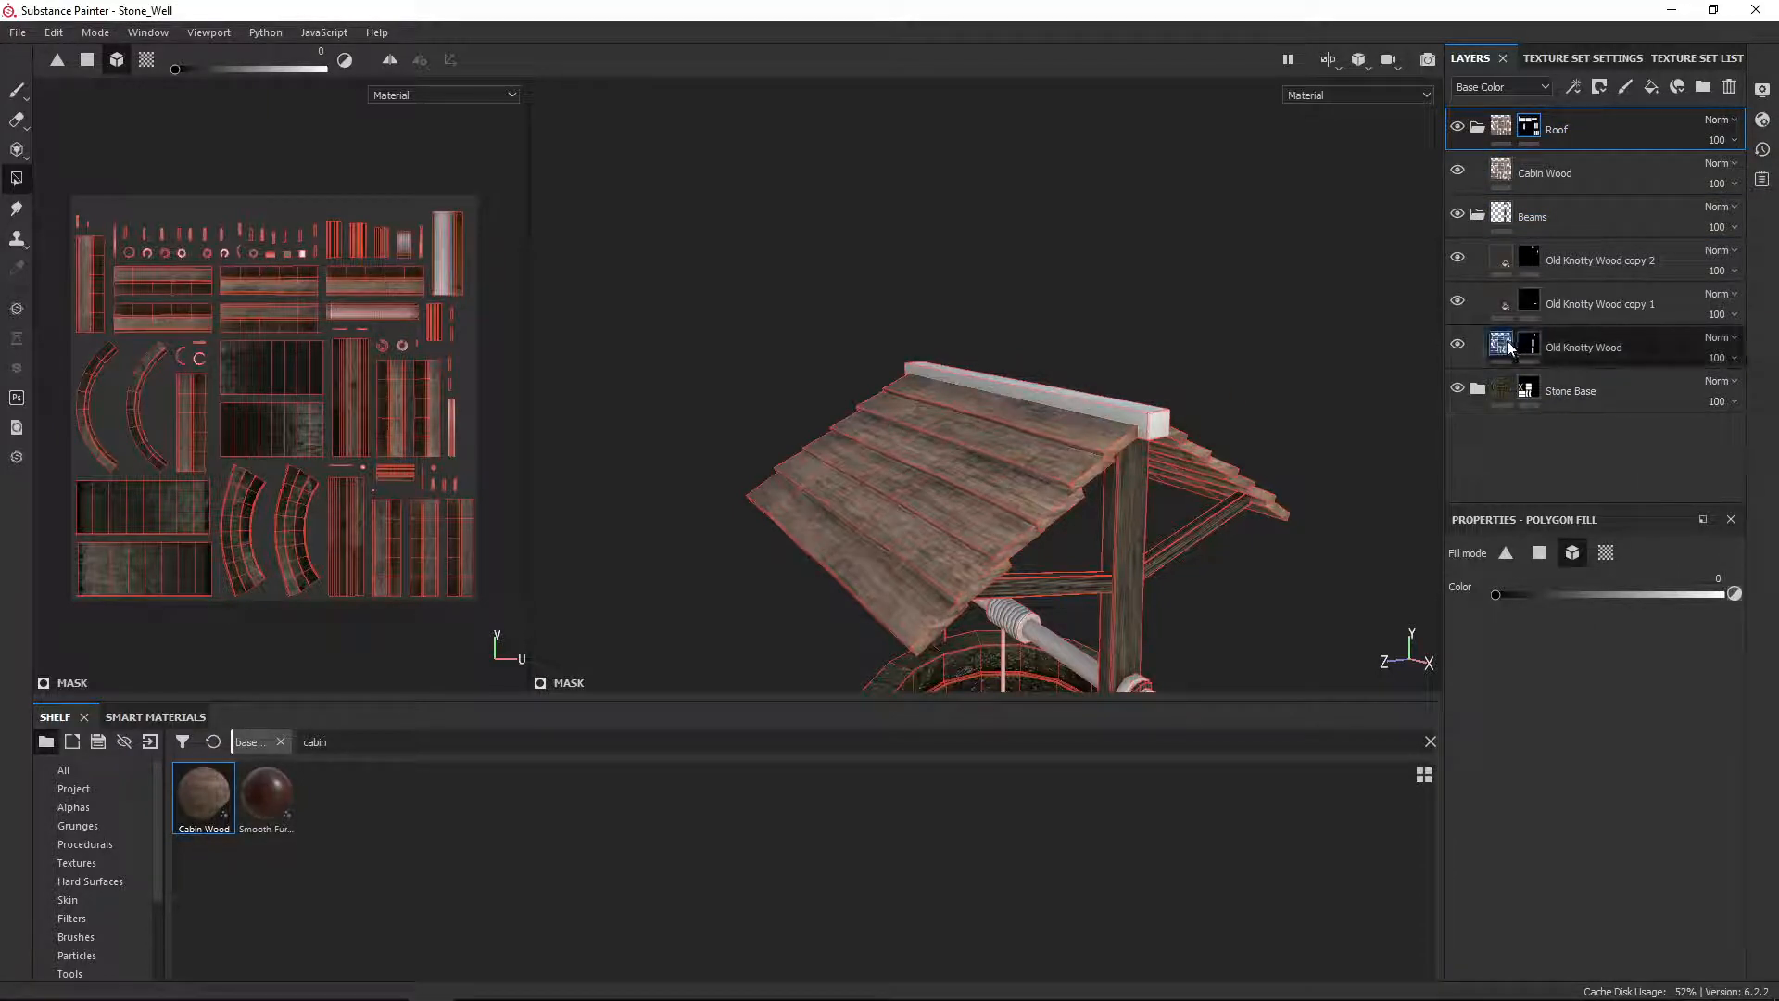
Step: Try mesh-filling the ridge cap into the original Old Knotty Wood layer's mask with color value 1
click(1530, 345)
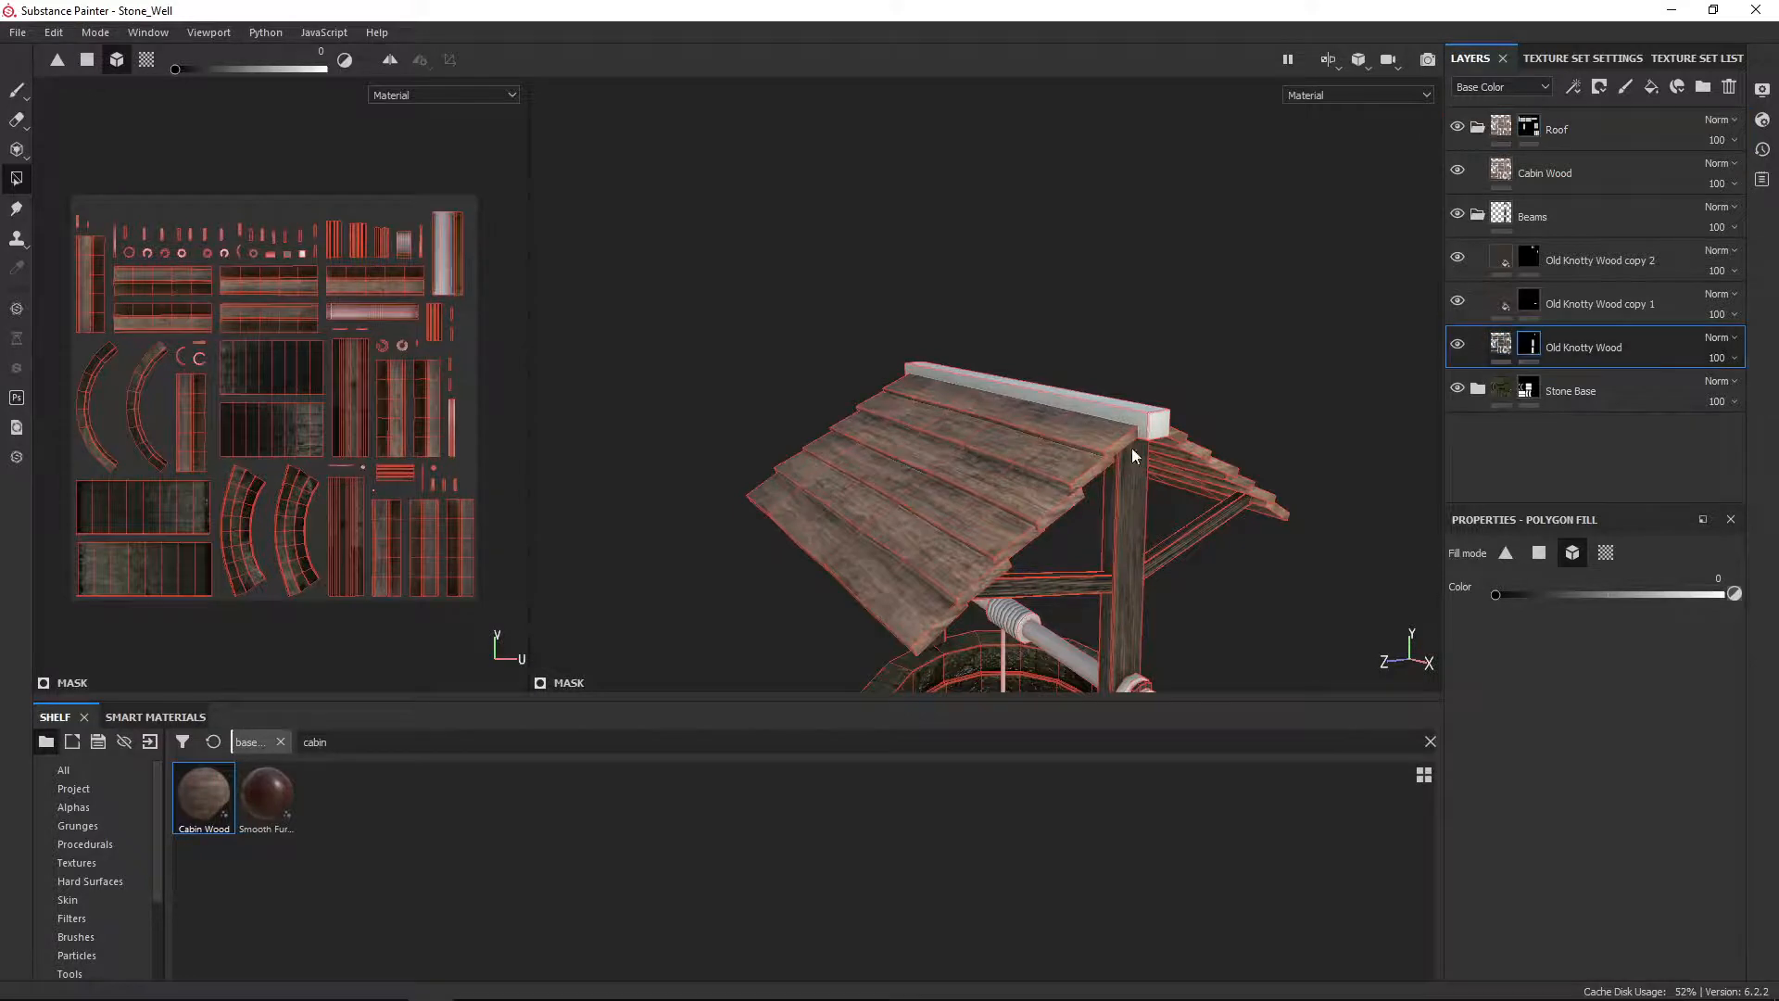
click(1119, 407)
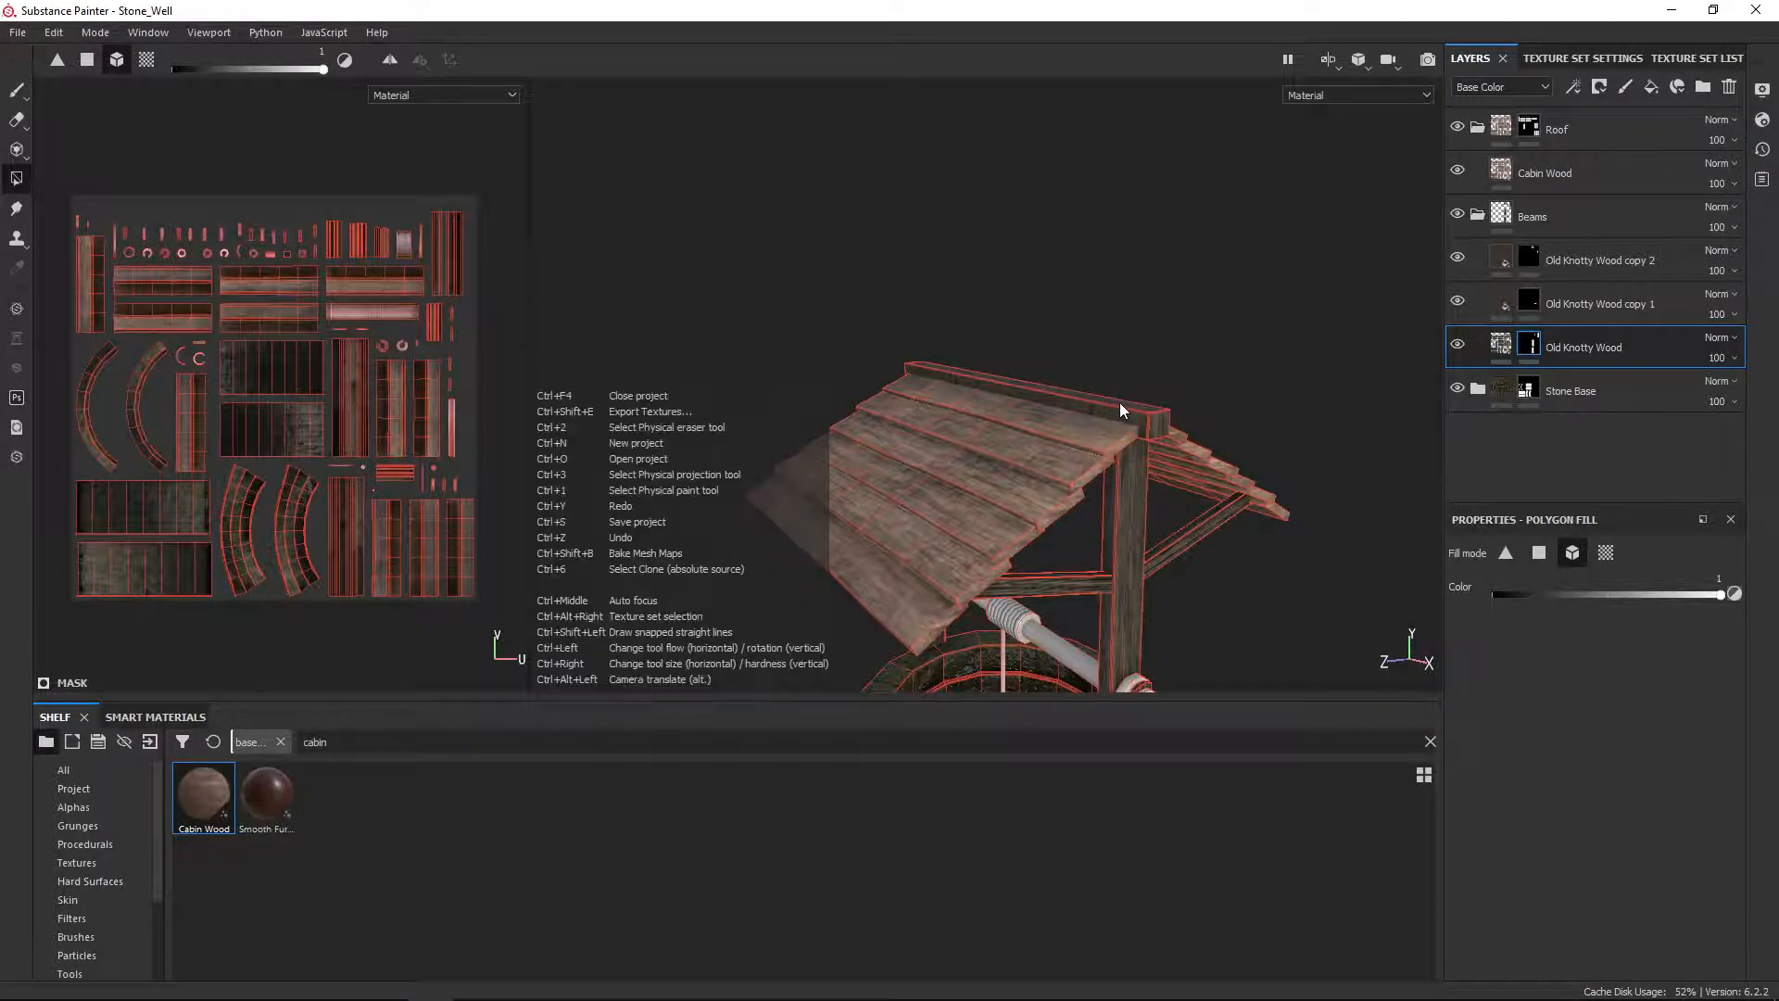
key(ctrl+z)
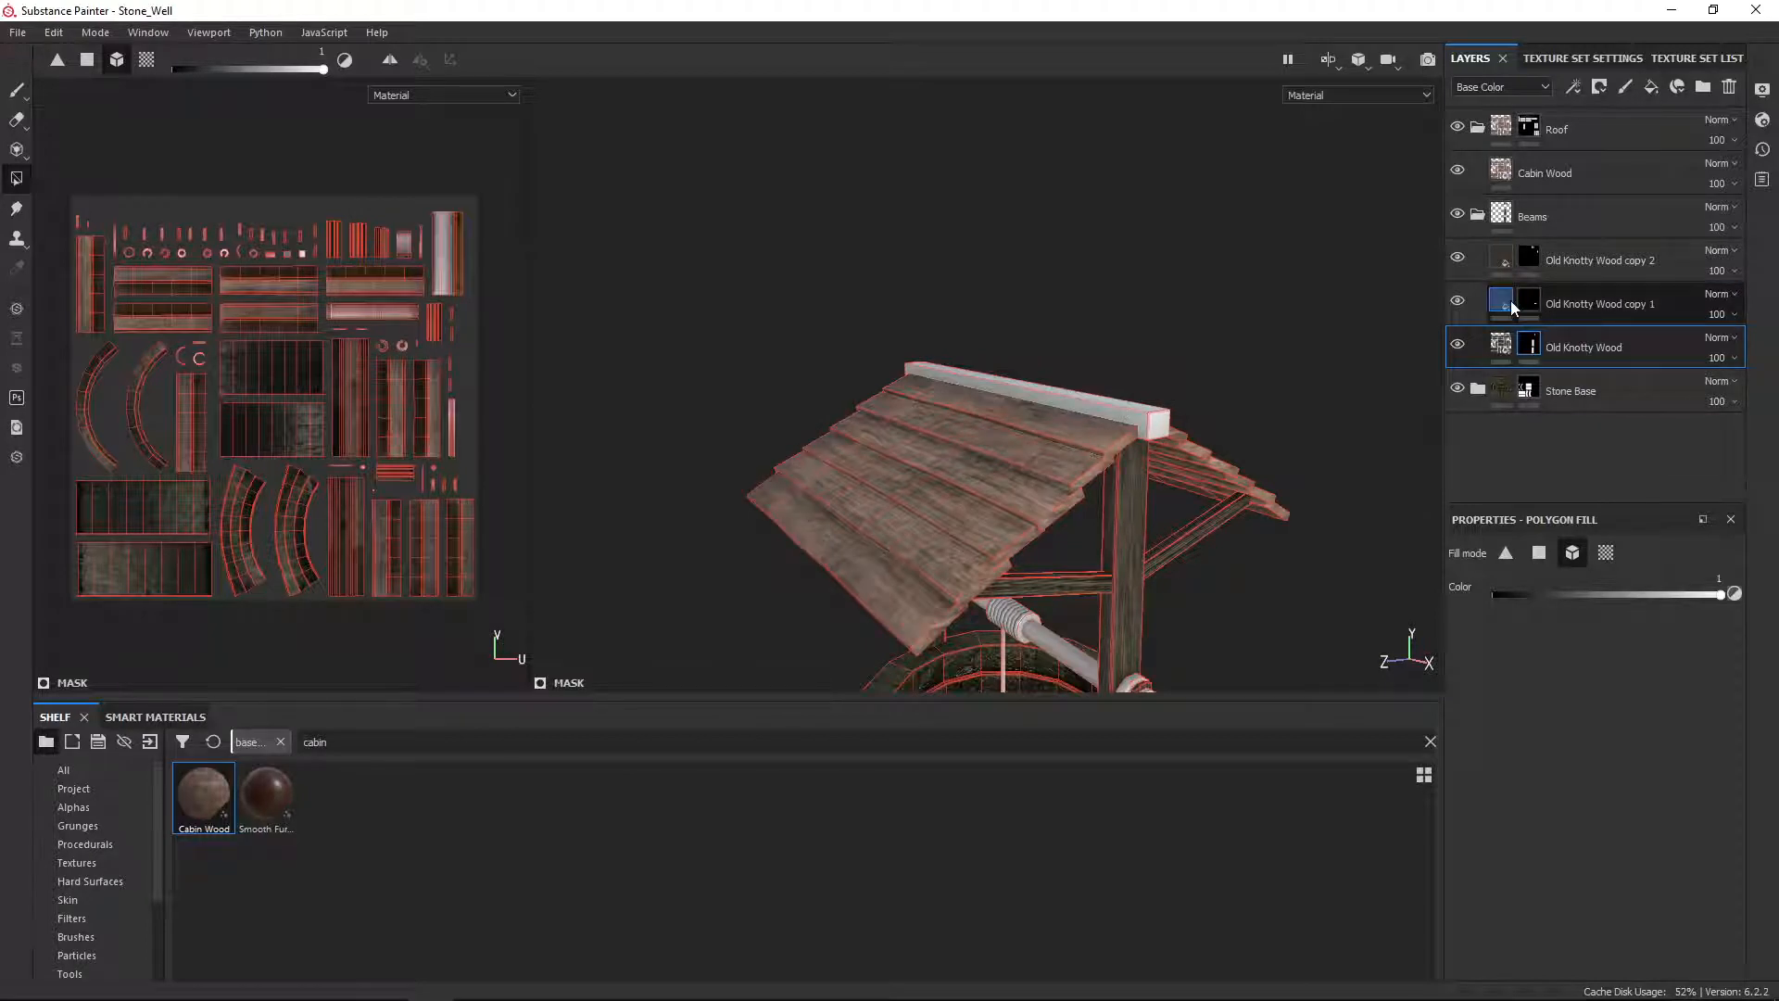
Step: Try mesh-filling the ridge cap into the mask of Old Knotty Wood copy 1 with color value 1
click(1510, 300)
click(1145, 419)
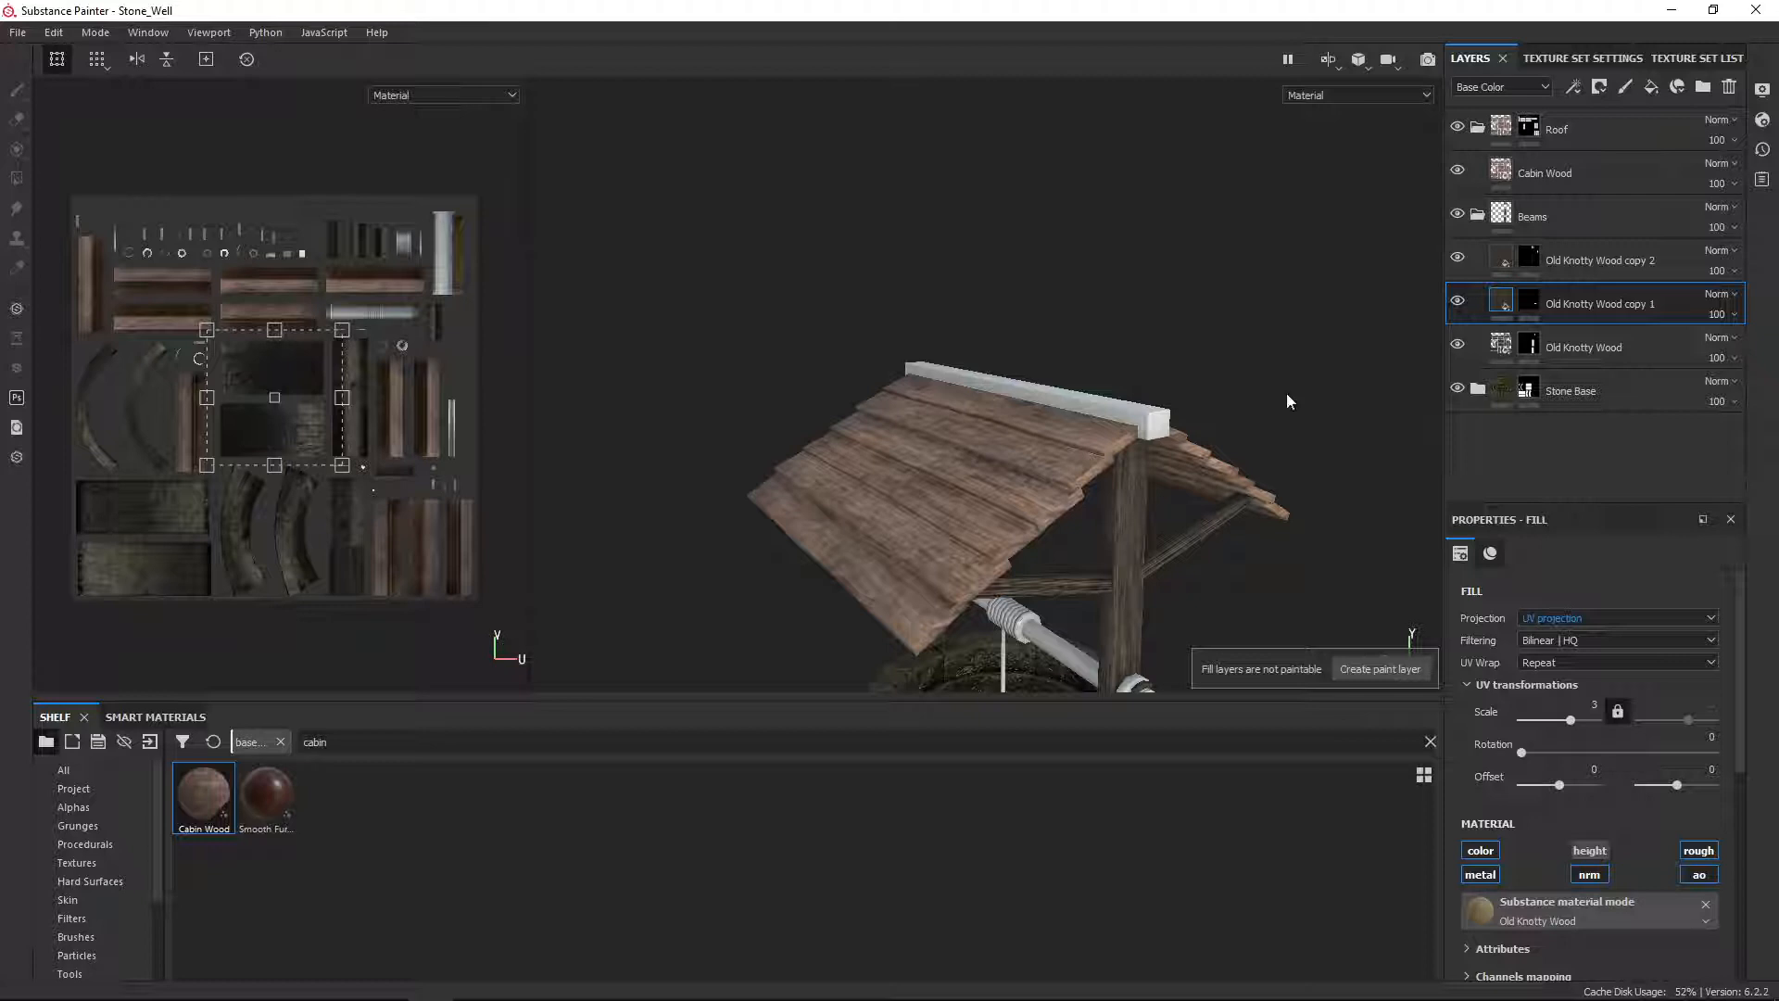
click(1529, 301)
click(1143, 428)
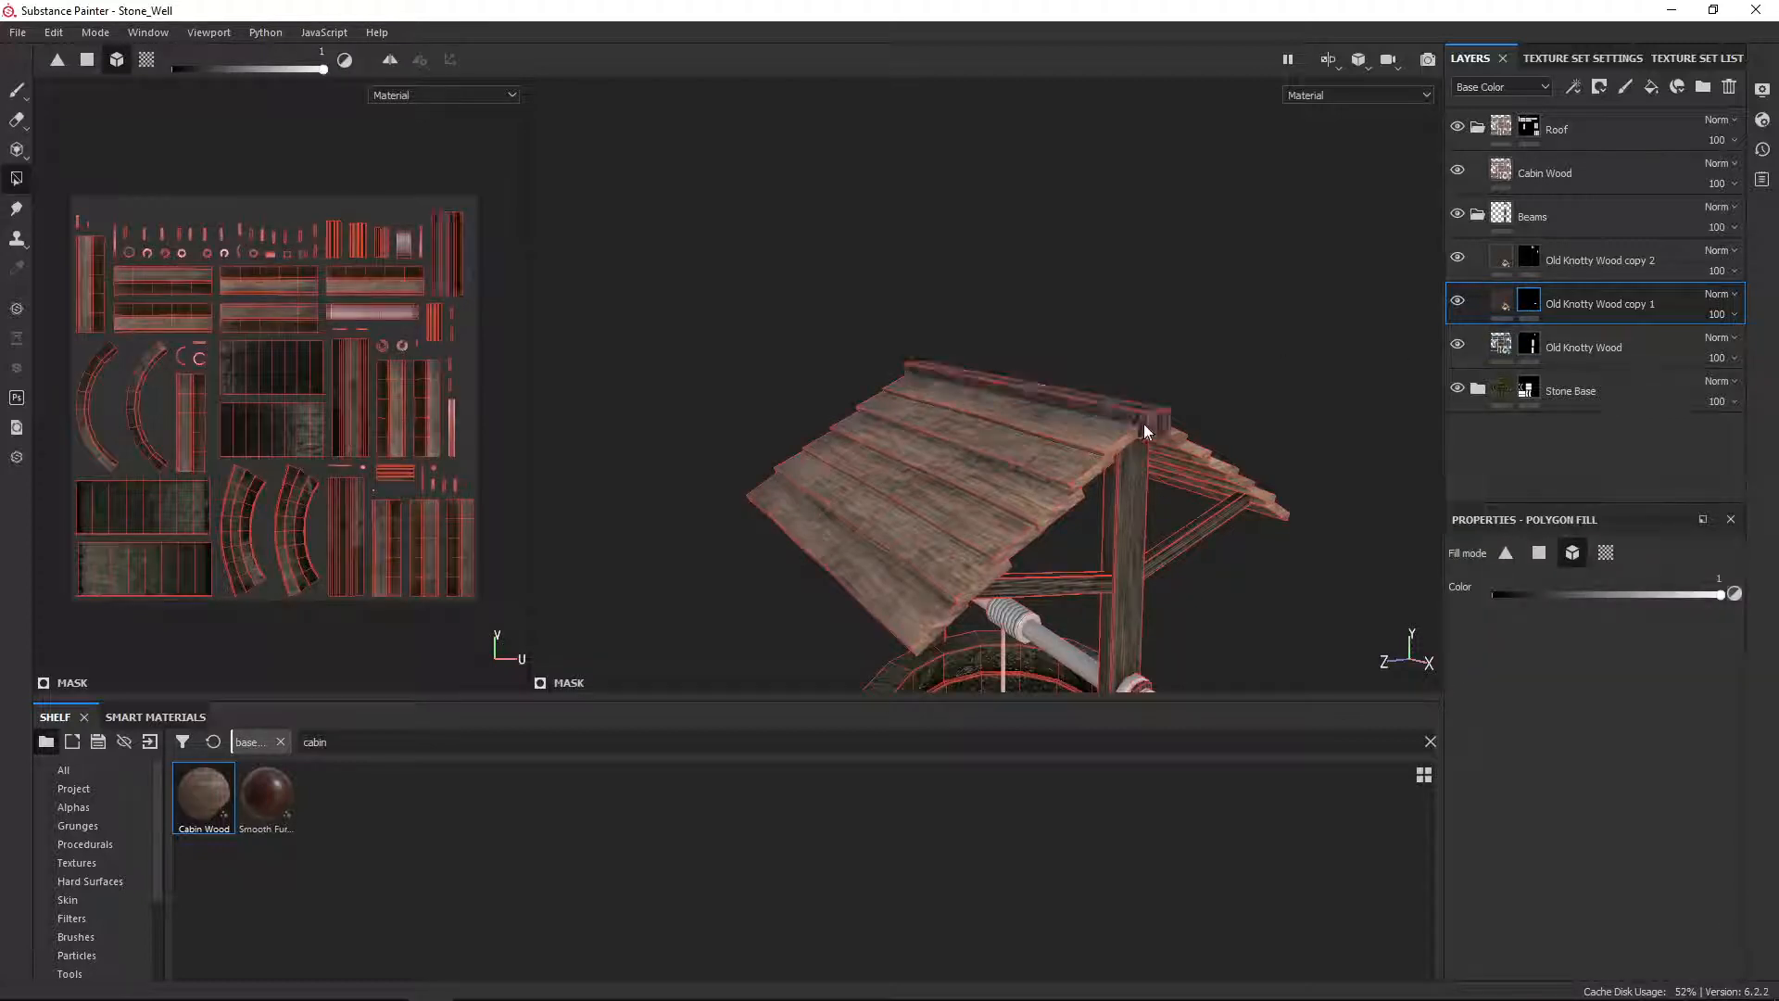
click(1143, 424)
Step: Mesh-fill the ridge cap into the mask of Old Knotty Wood copy 2 with color value 1 and check the grain
click(1520, 270)
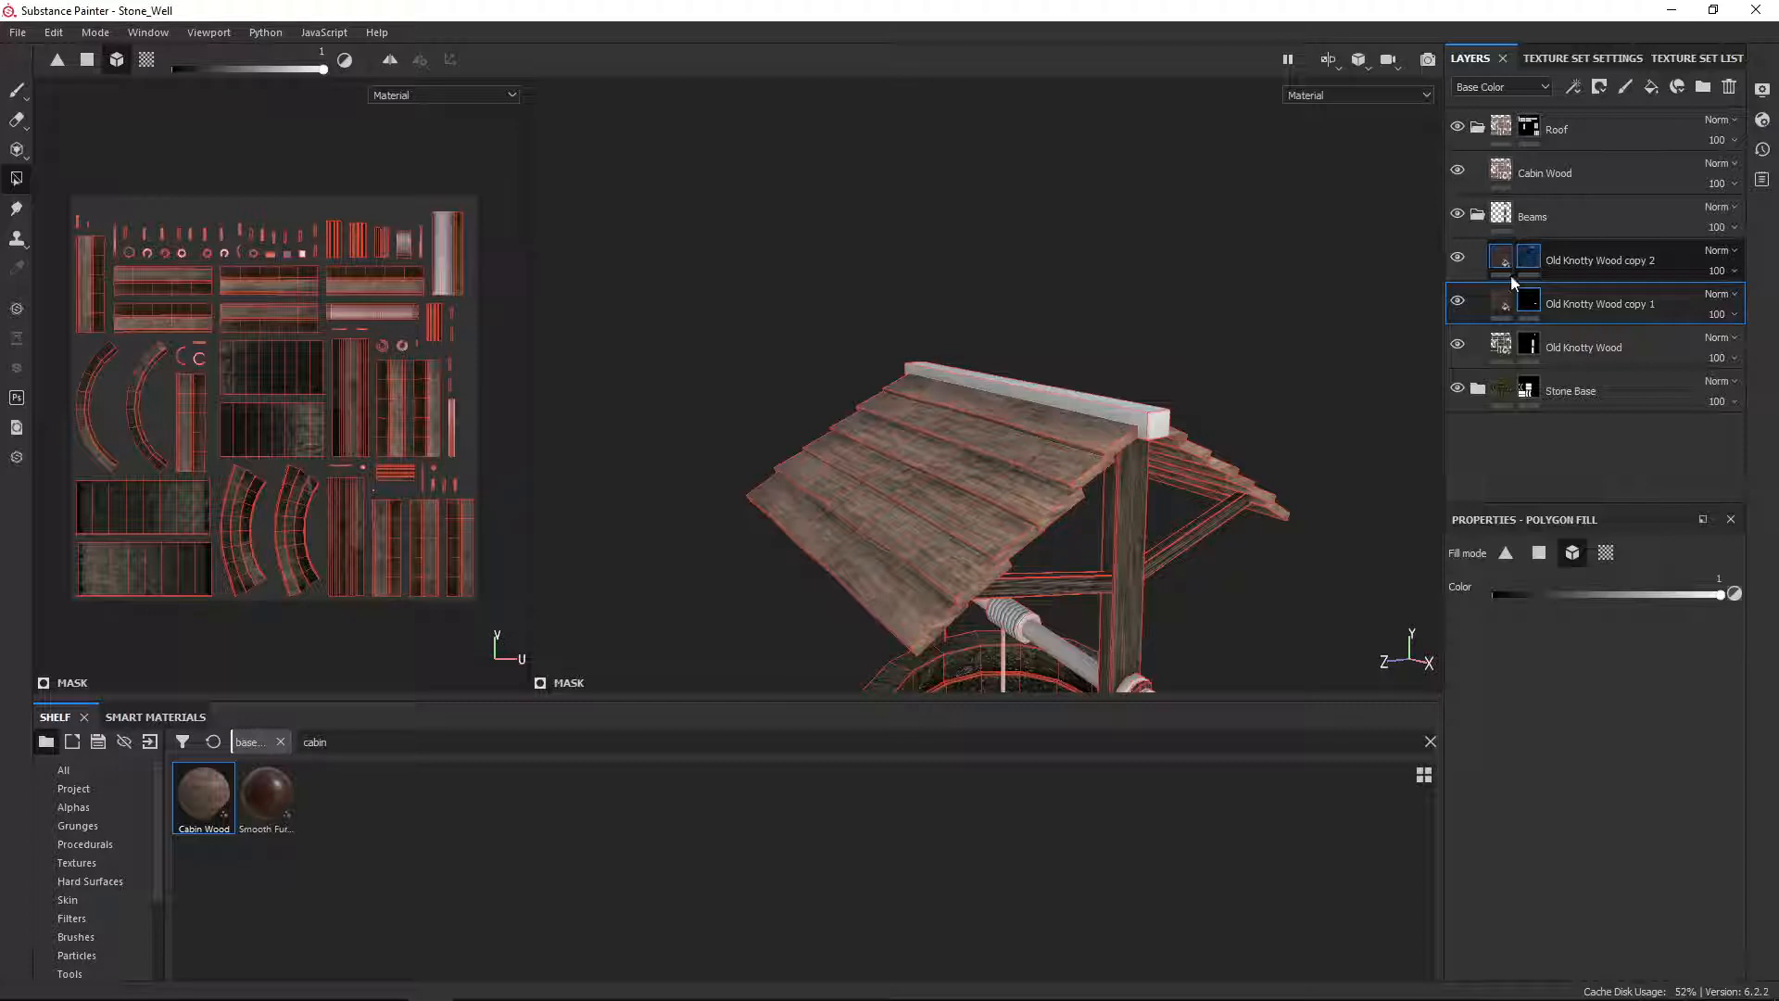
click(1140, 426)
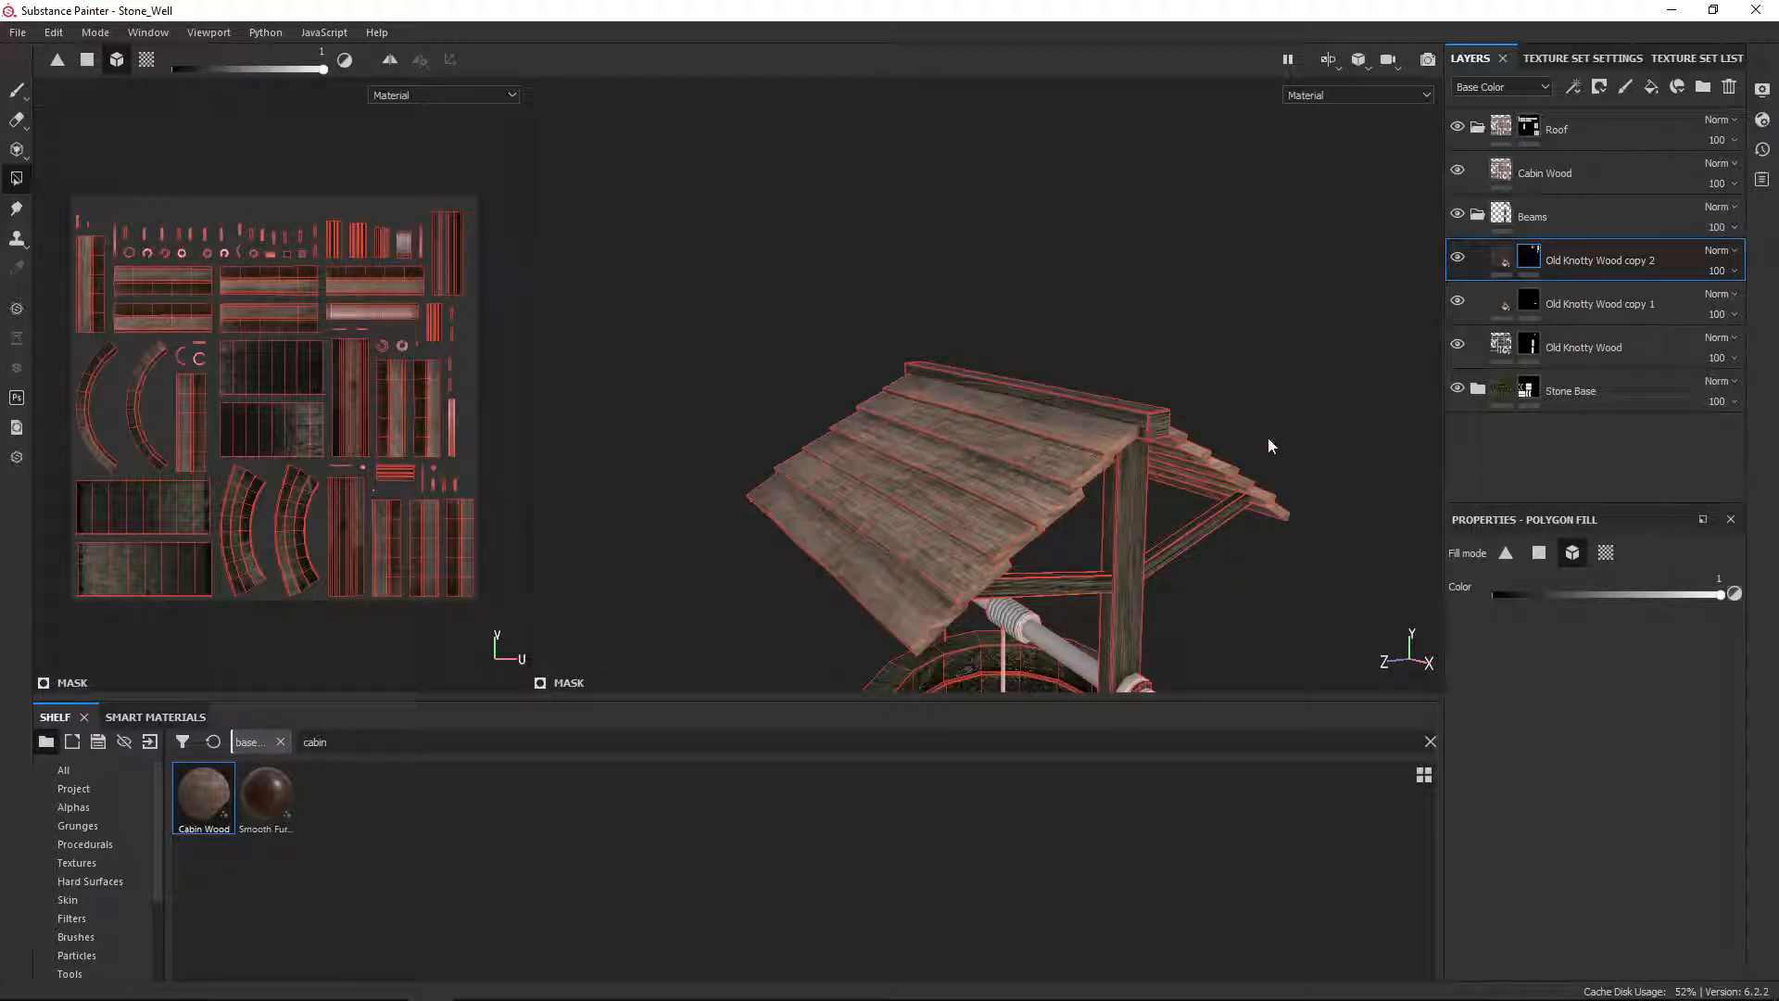
click(1502, 259)
alt+drag(1225, 517, 1221, 475)
scroll(1227, 311, up, 3)
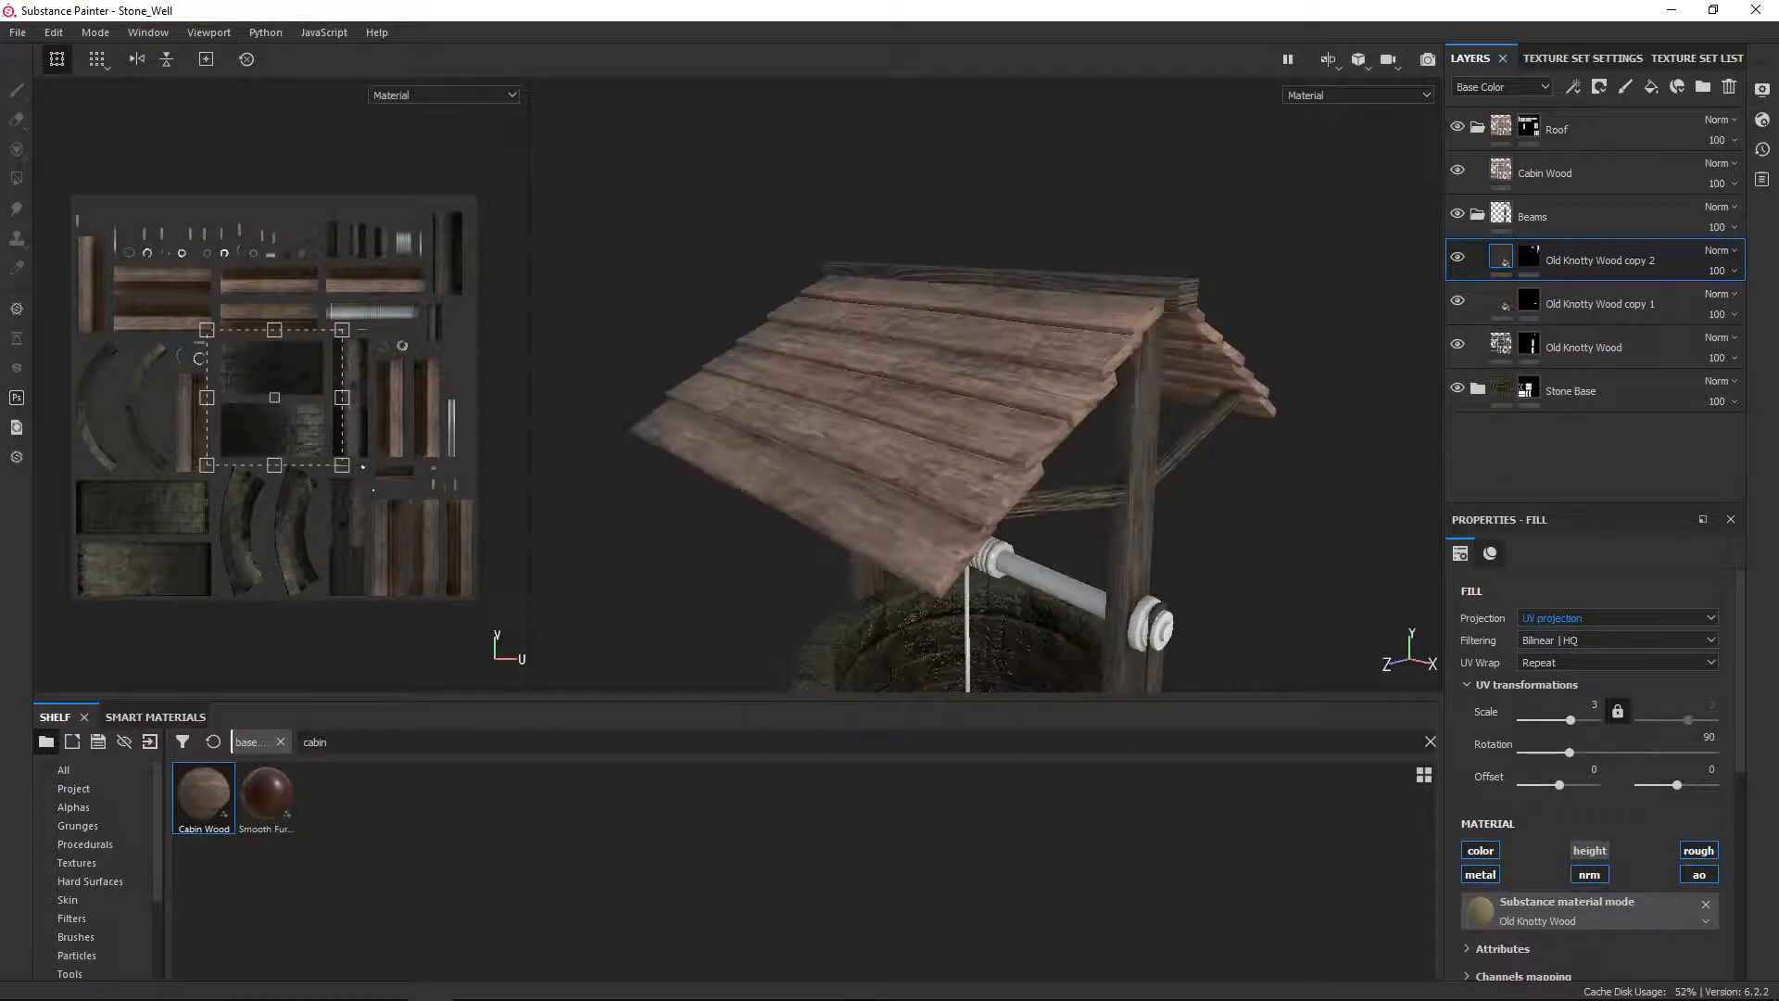
Step: Set Wood Age to 0.61 in the generation controls of the roof's Cabin Wood layer
click(1539, 172)
scroll(1562, 708, down, 5)
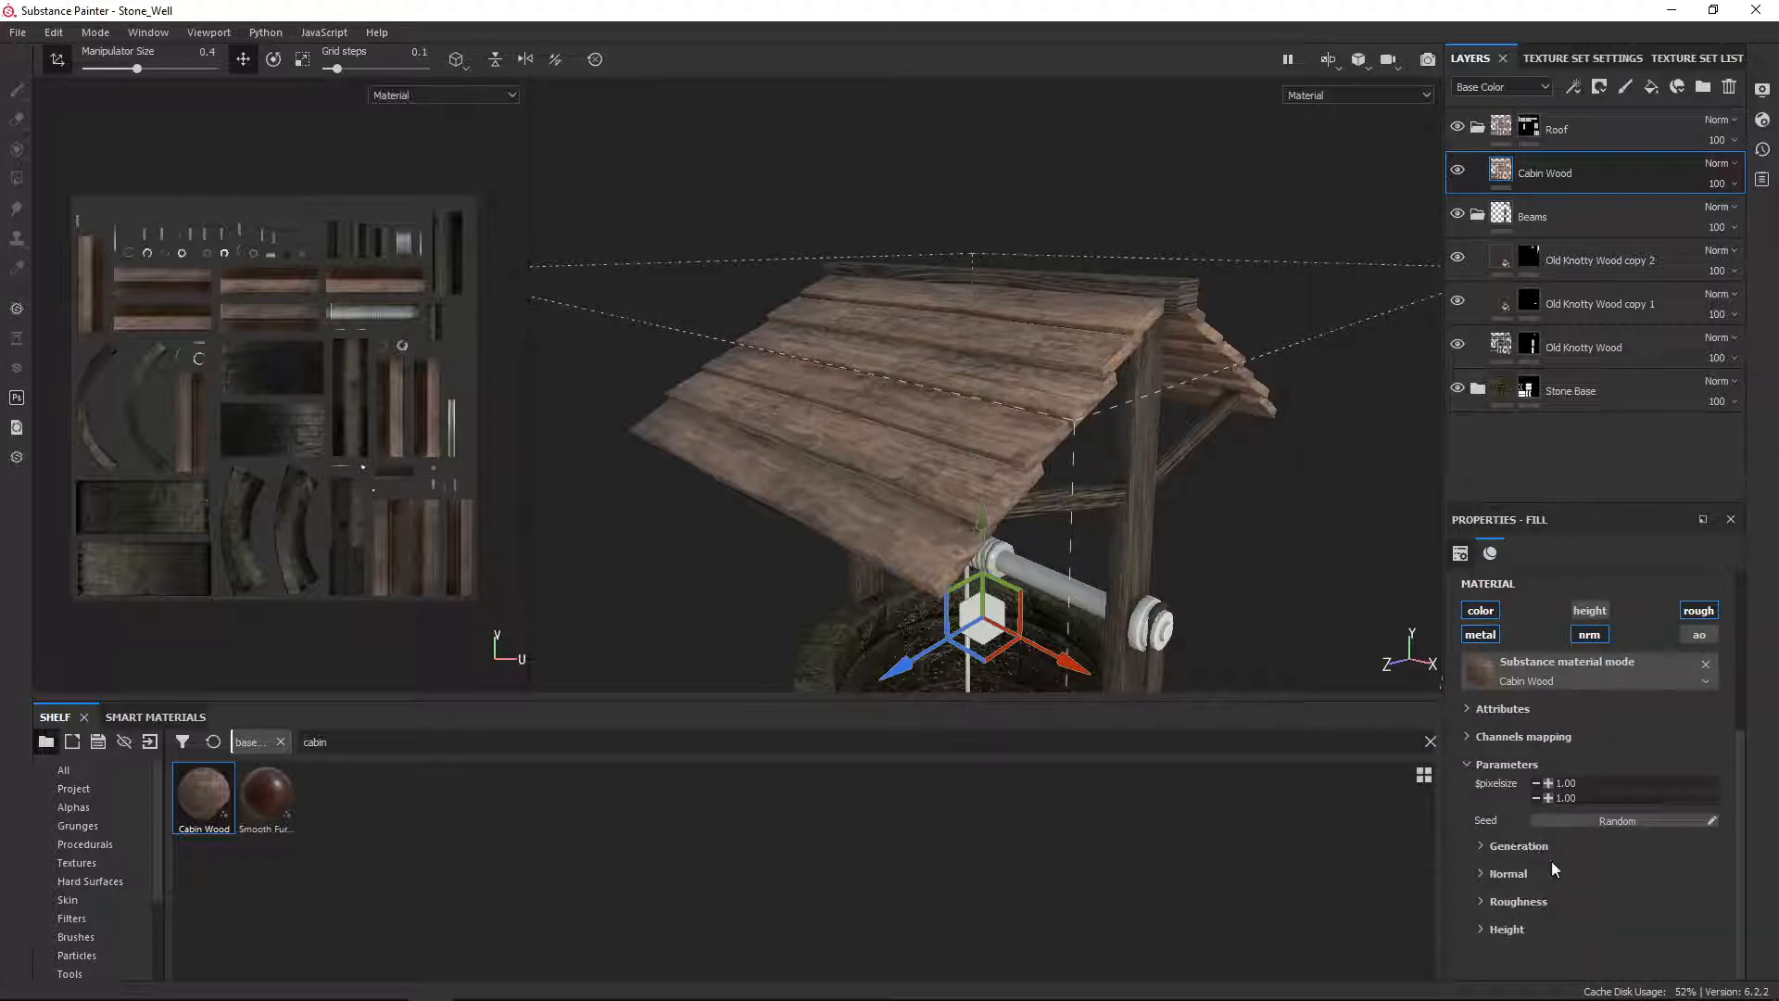
click(1481, 847)
scroll(1482, 847, down, 2)
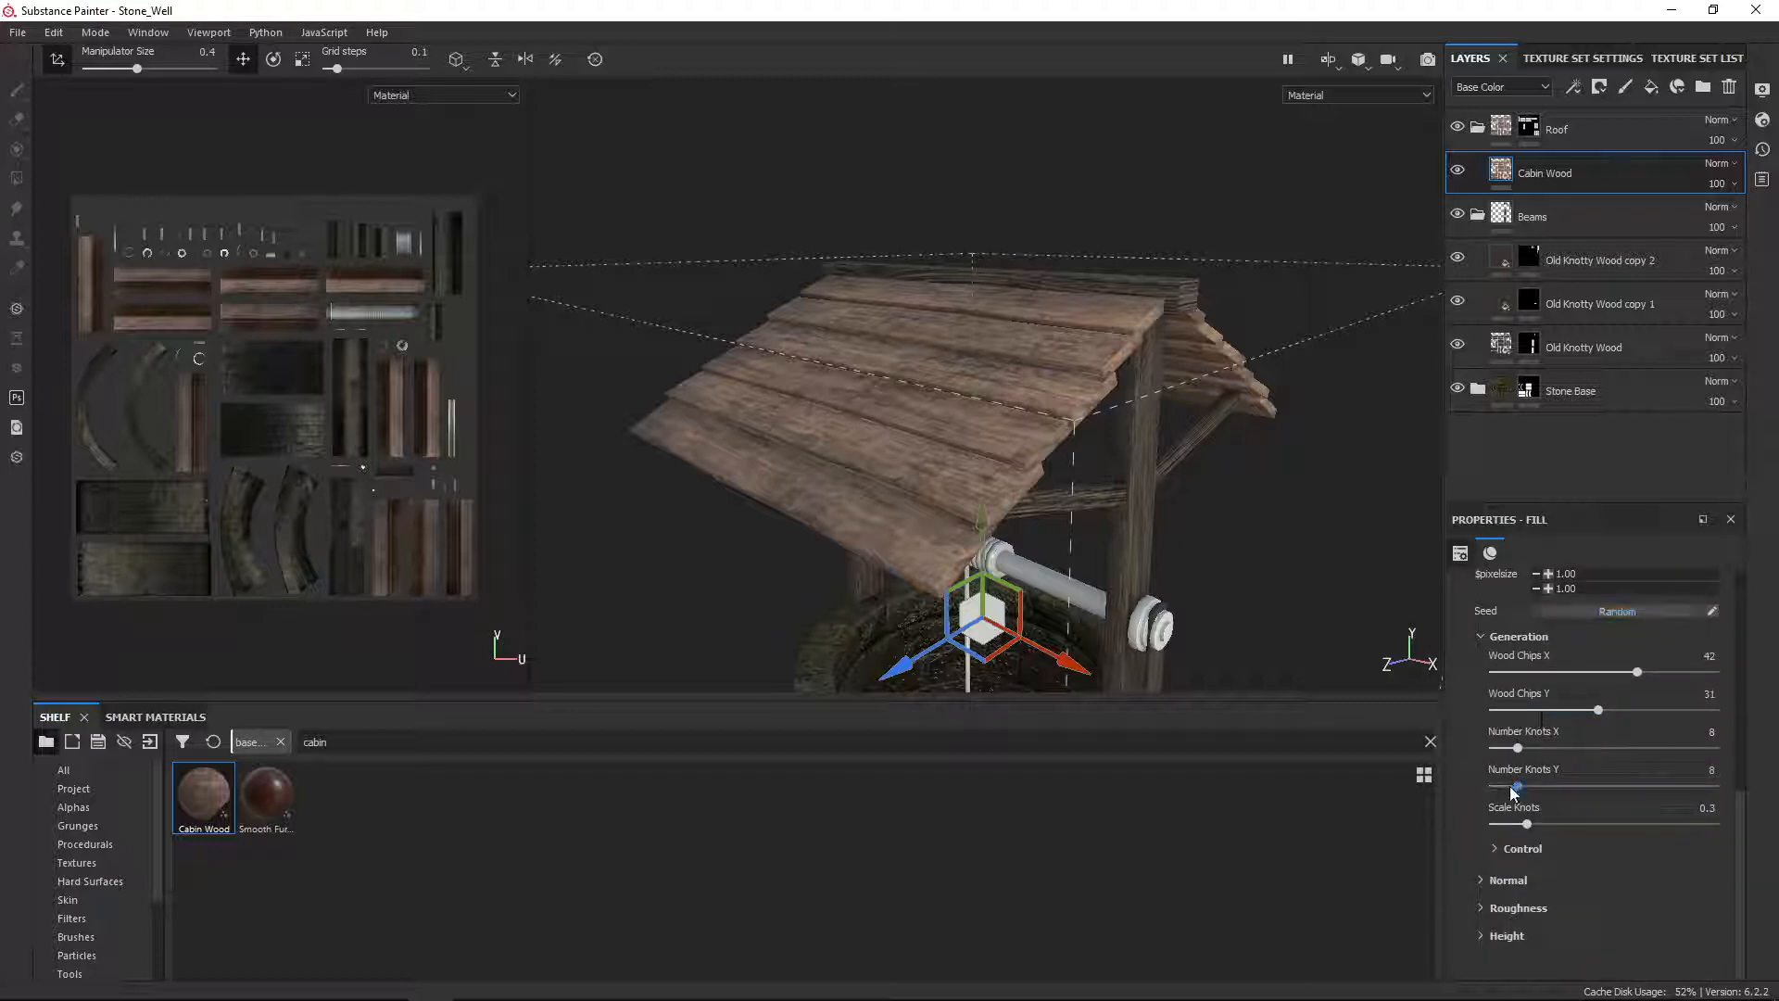
click(1492, 849)
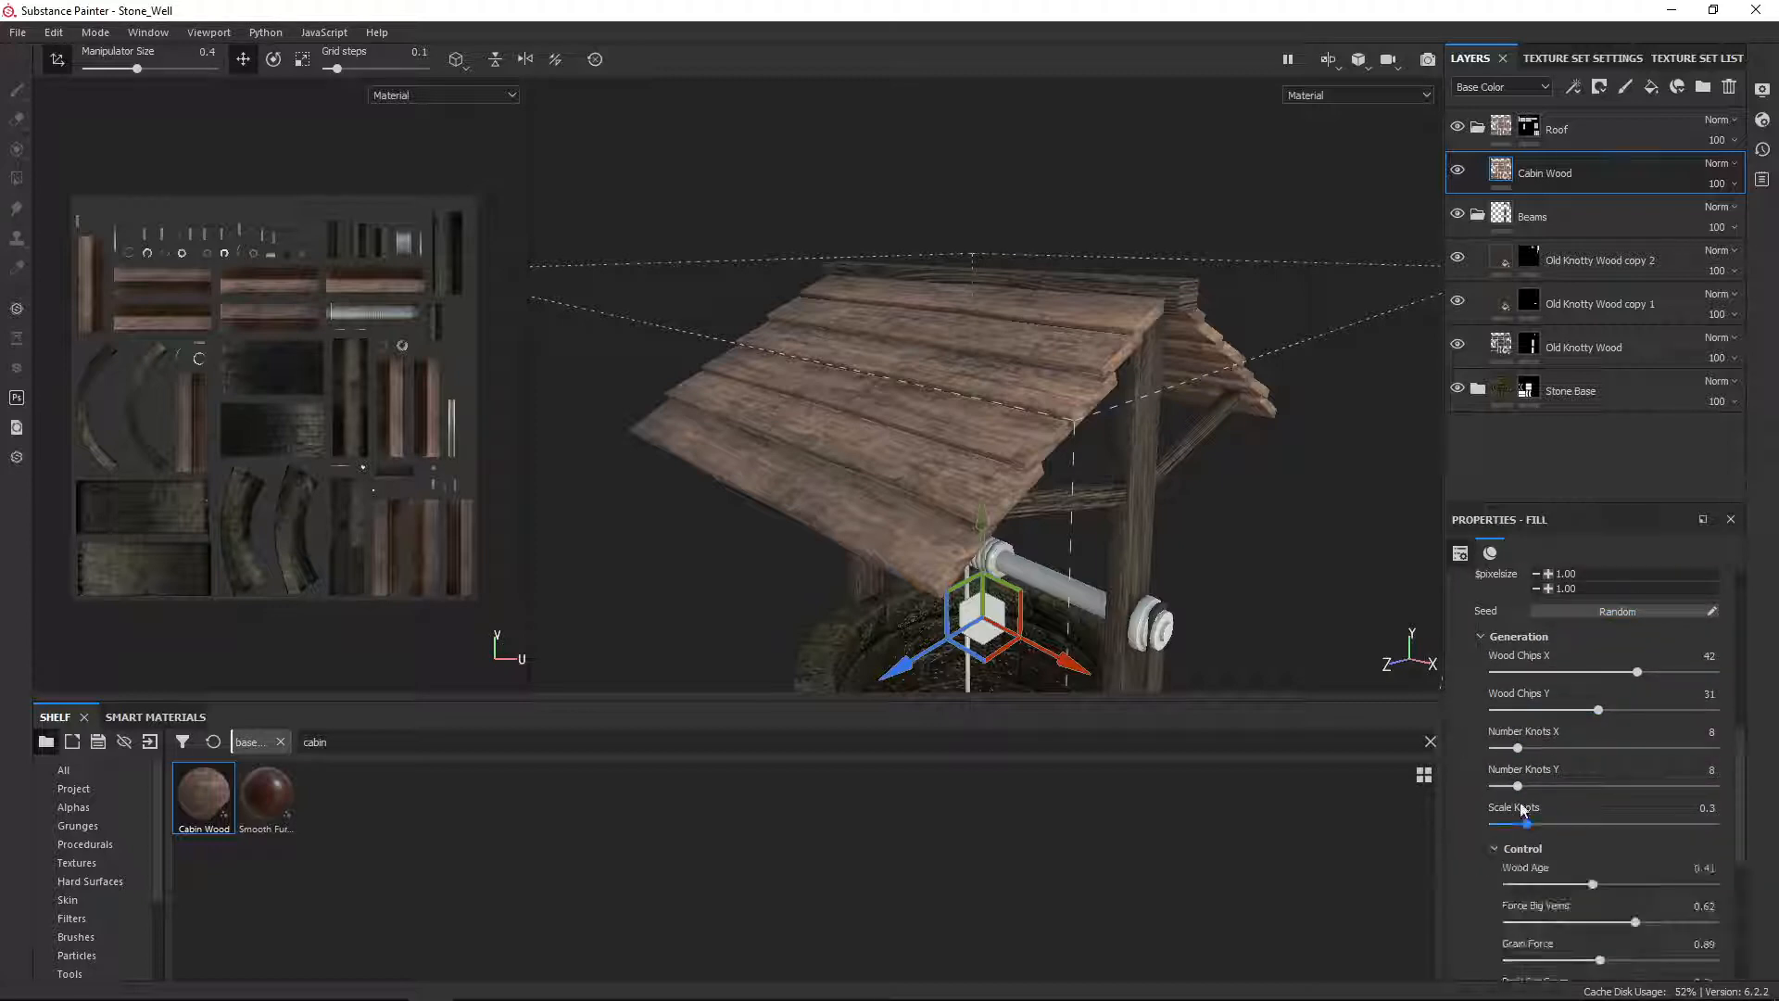
scroll(1492, 849, down, 2)
drag(1588, 674, 1631, 675)
Step: Set the Cabin Wood material's Dark Dirt Force to 1, level Cracks to 0.83 and Diffuse Saturation to 0.47
click(1601, 737)
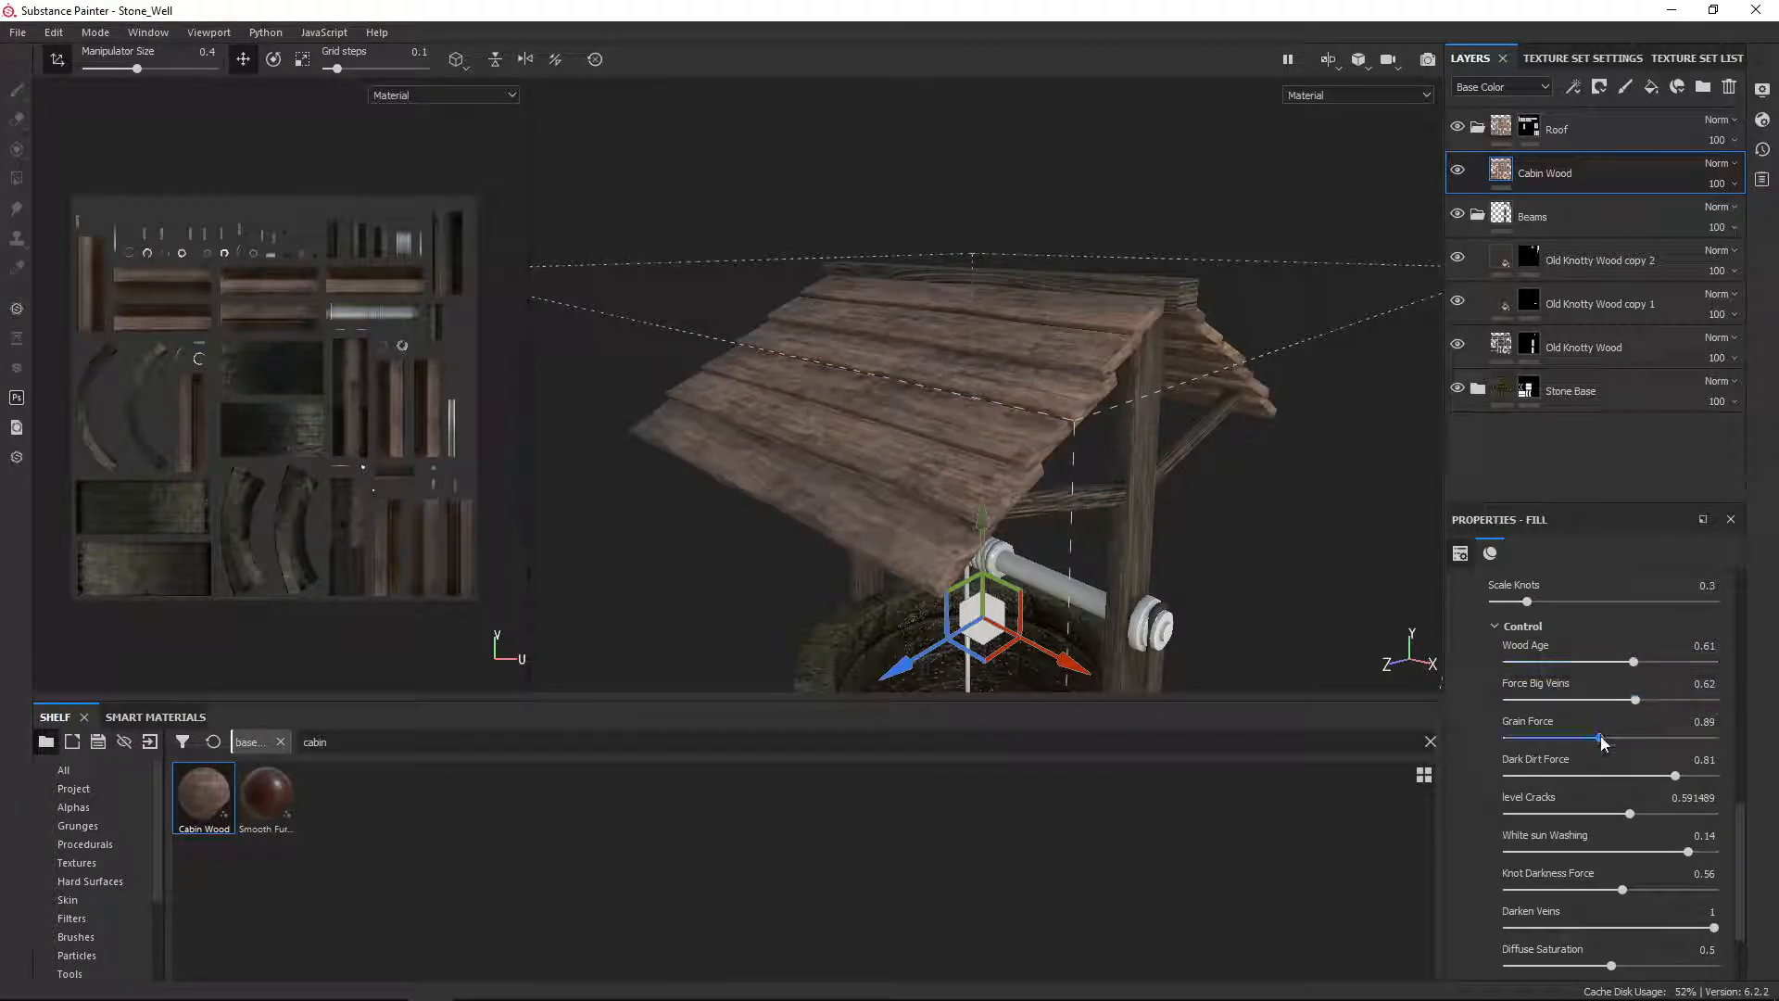
drag(1615, 741, 1760, 790)
click(1675, 777)
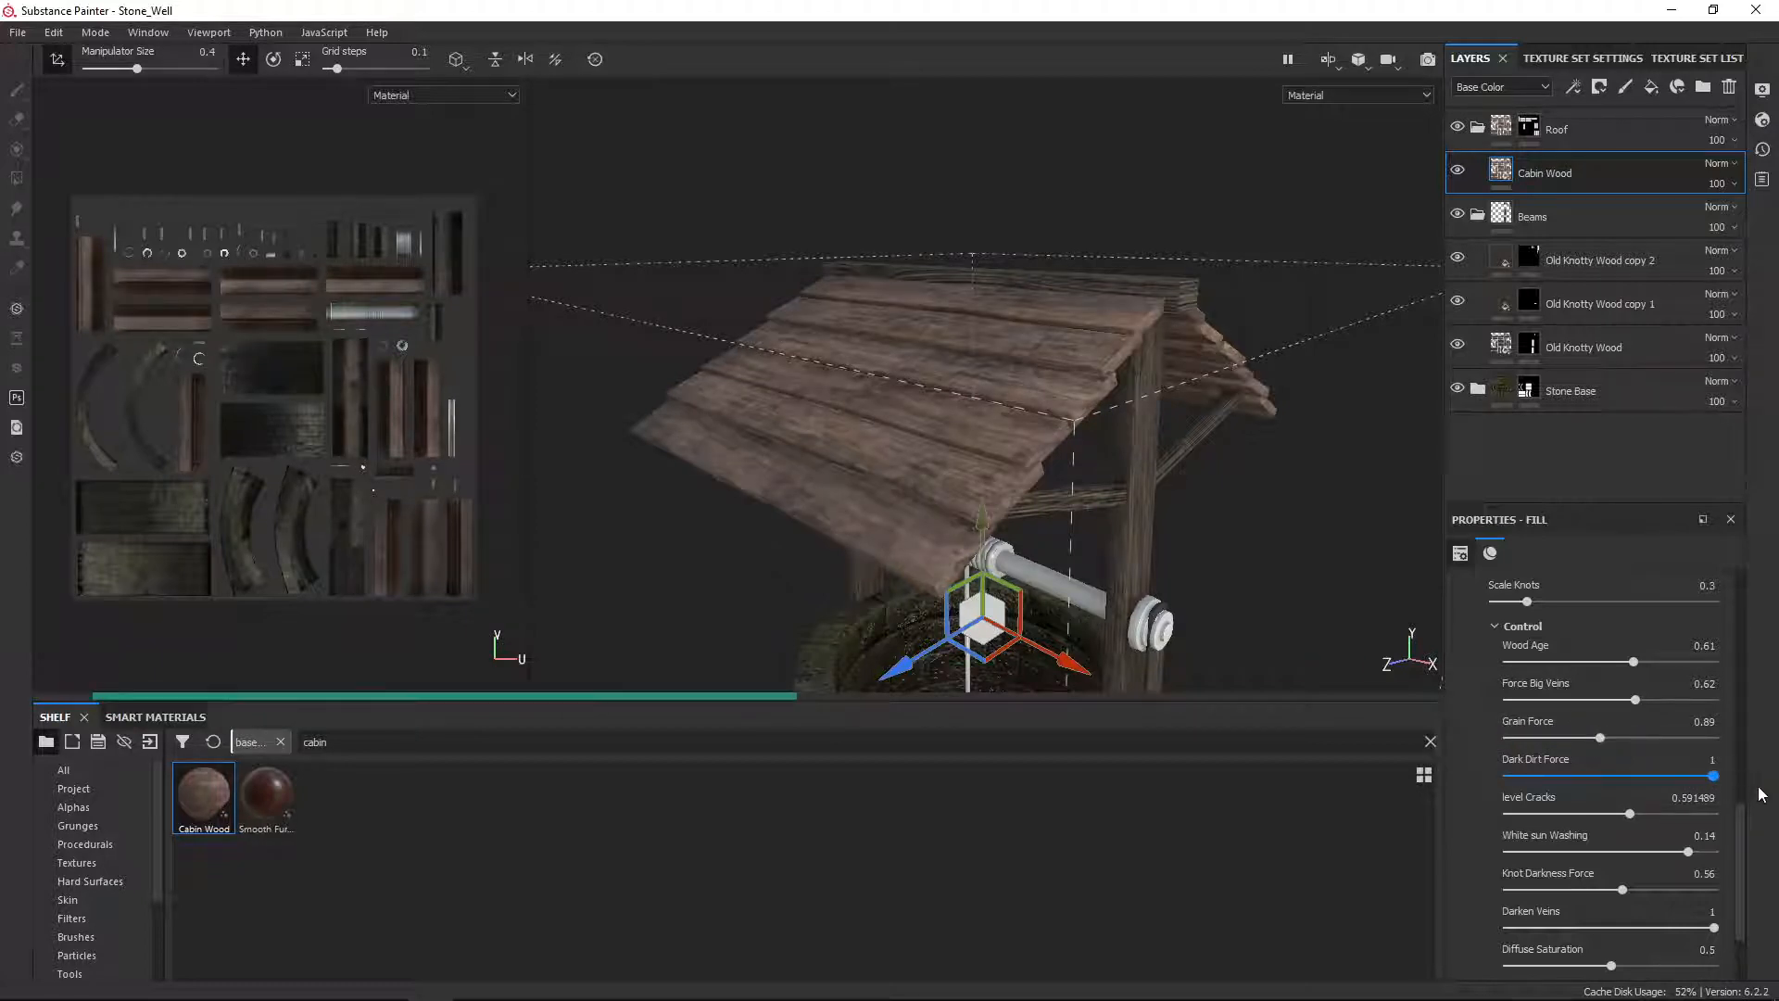
click(1631, 814)
drag(1631, 820, 1678, 815)
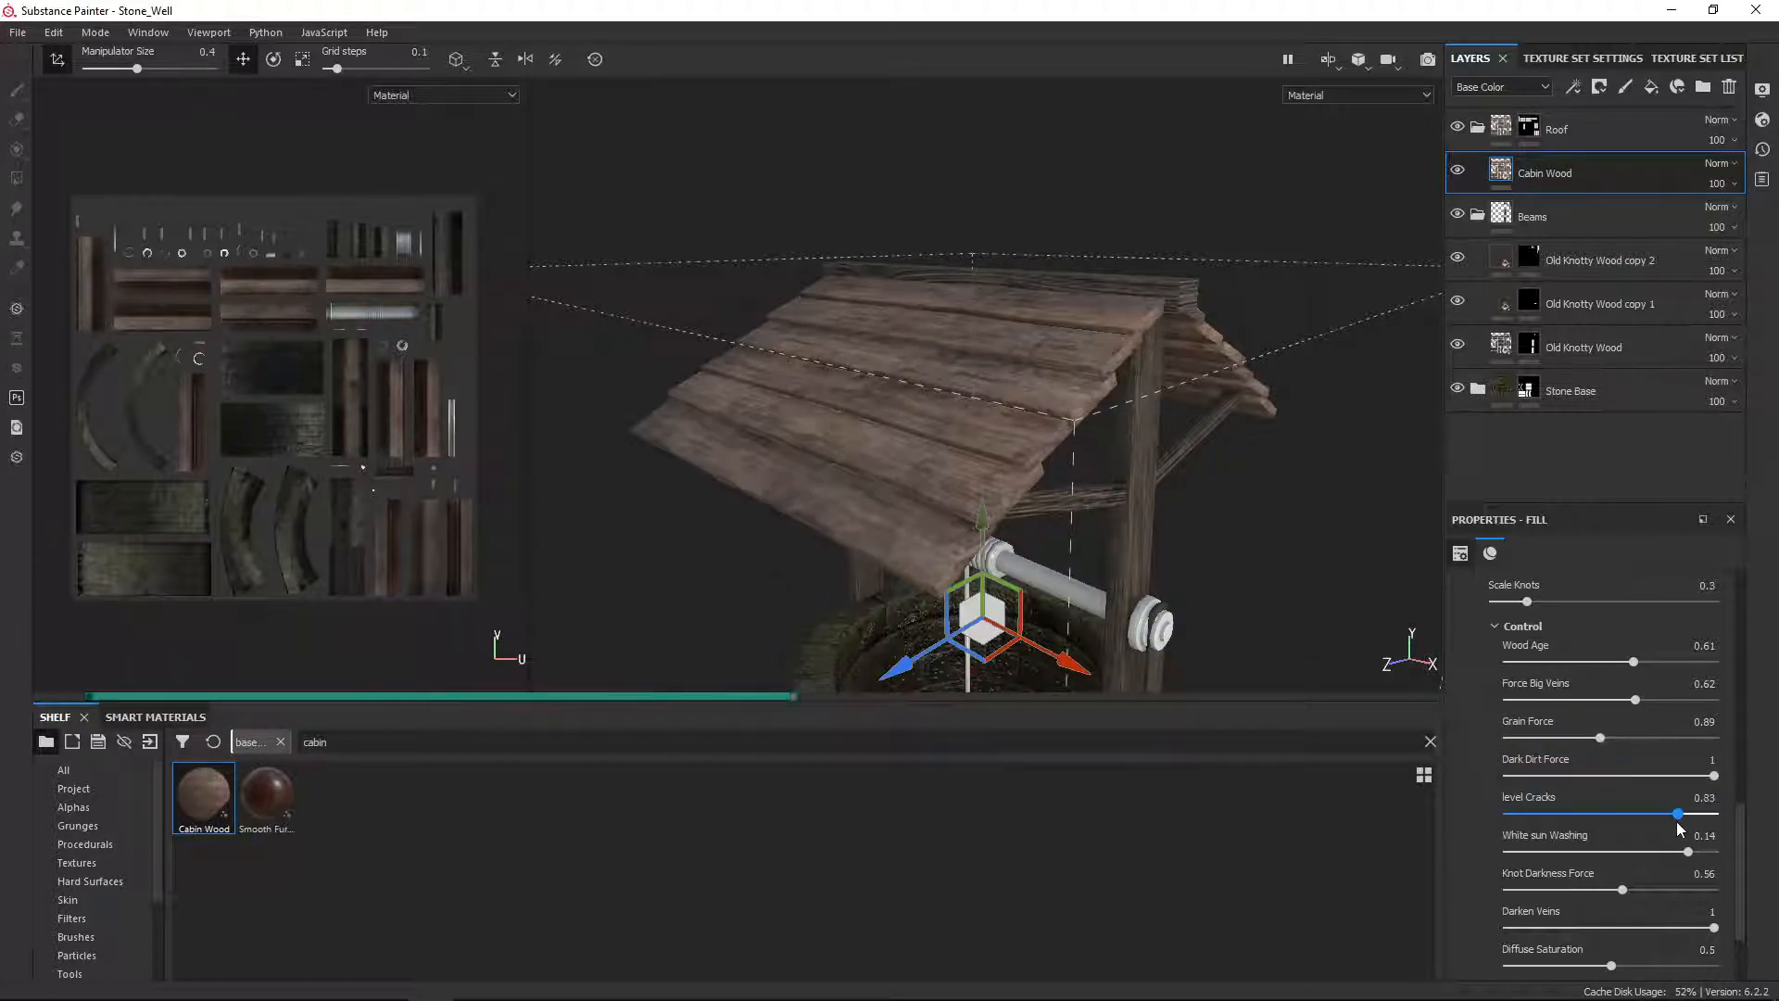
scroll(1606, 824, down, 1)
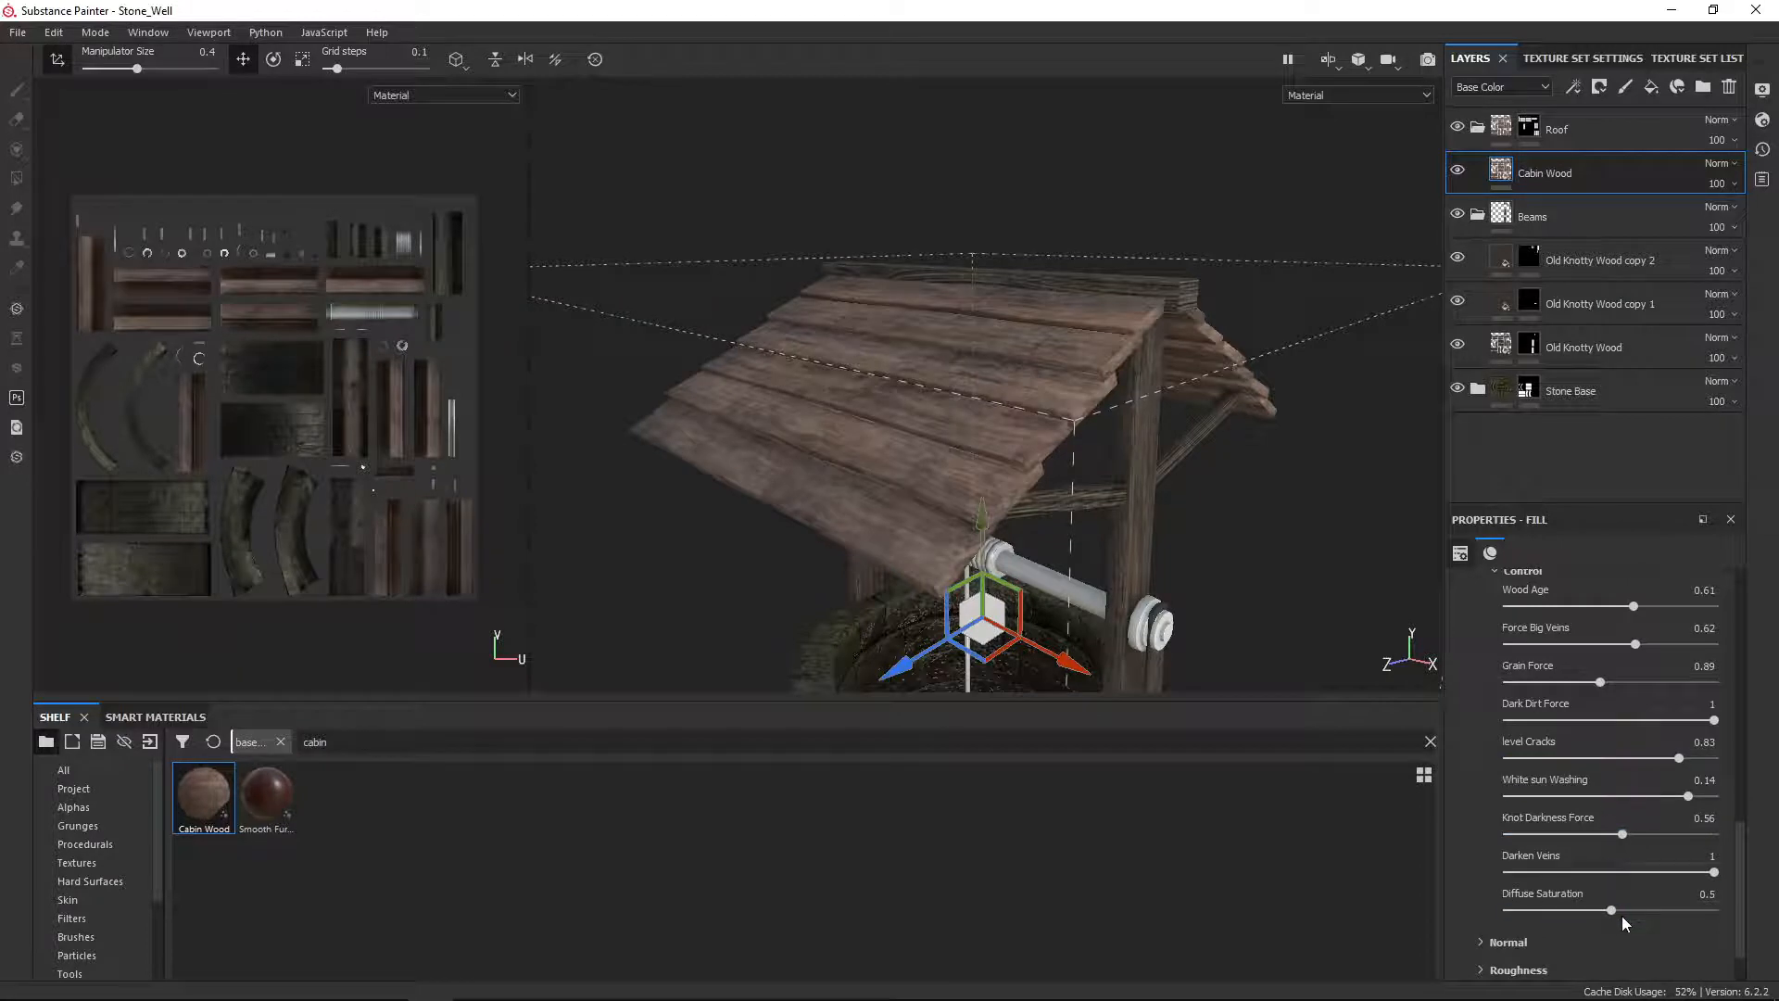
drag(1613, 911, 1595, 912)
Step: Collapse the Roof and Beams folders in the layer stack
alt+drag(1208, 413, 1108, 330)
key(f)
click(1477, 127)
click(1478, 170)
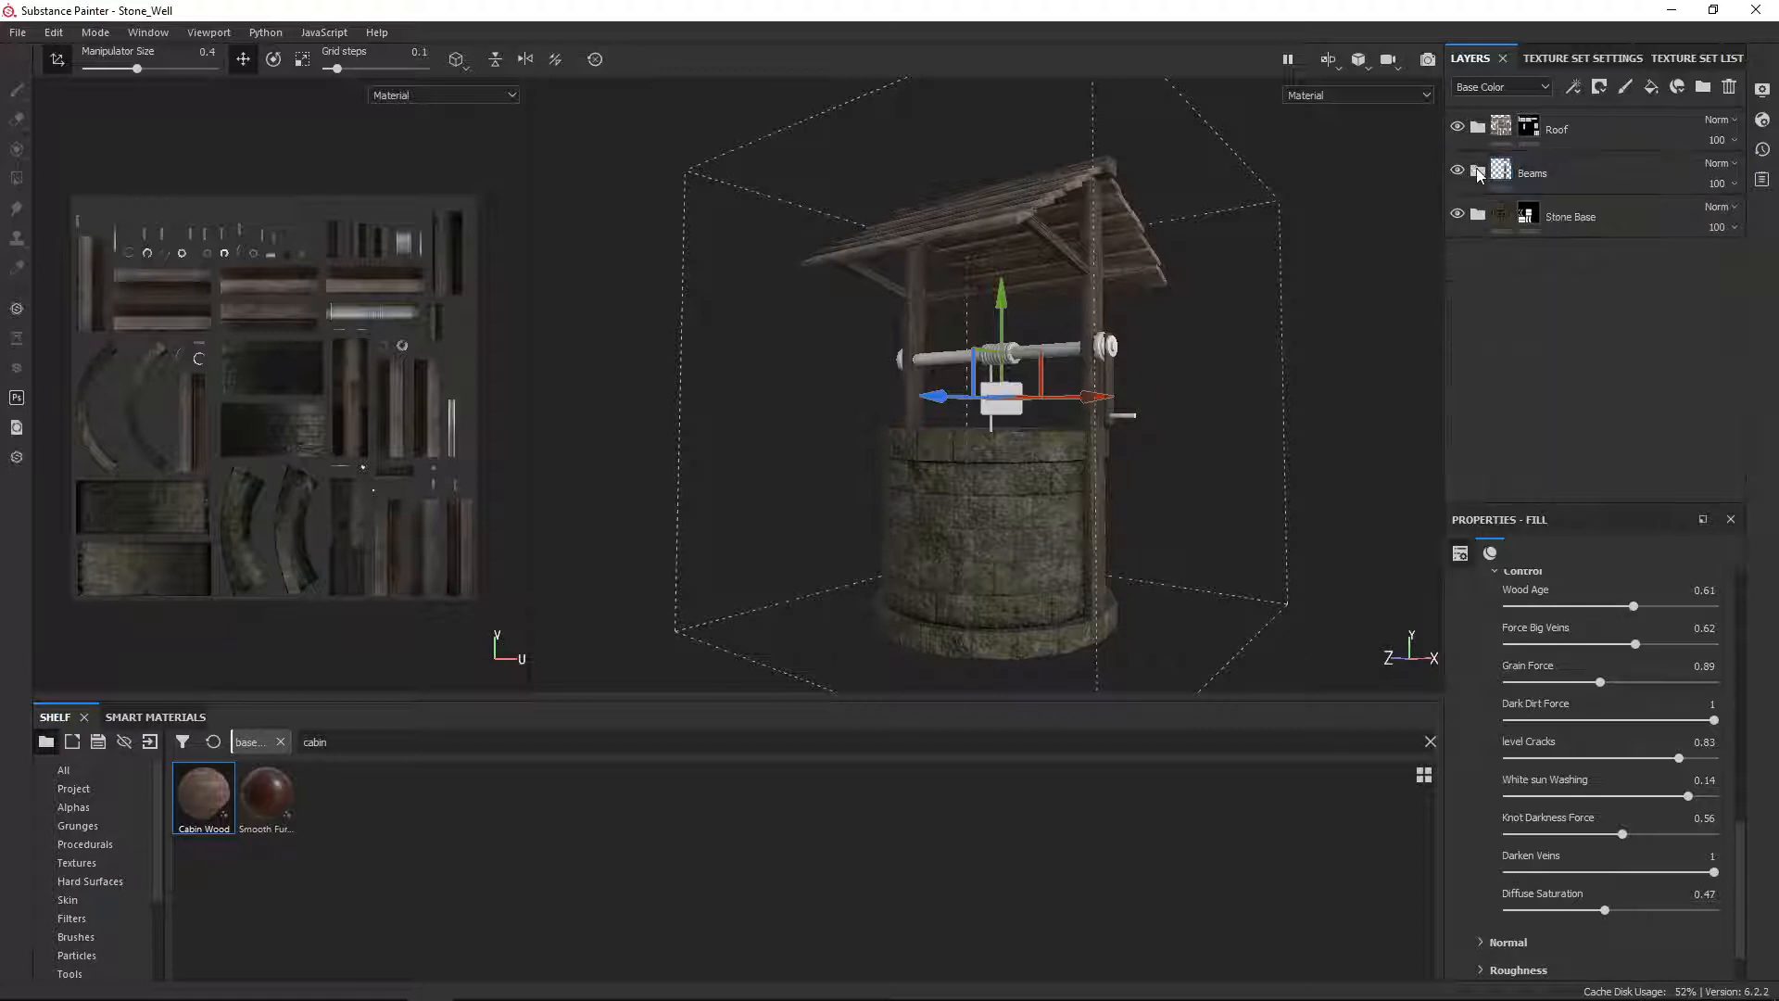
alt+drag(1285, 461, 1118, 349)
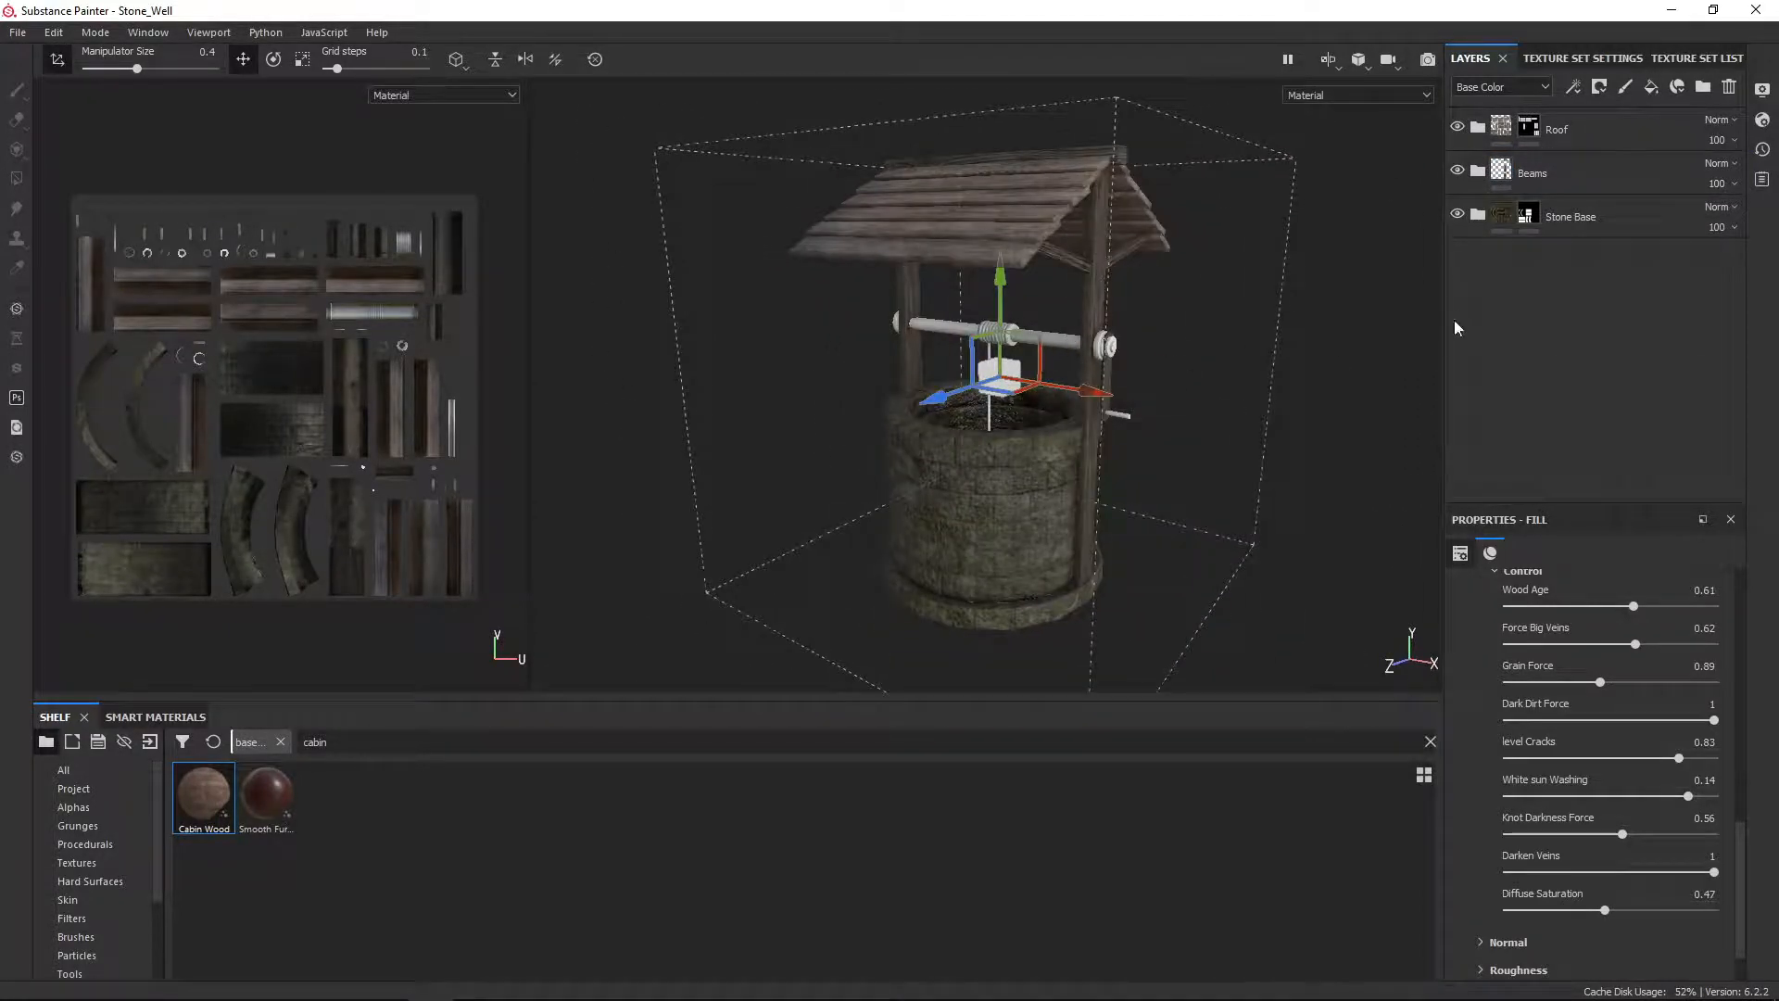
Step: Add a folder above Roof, search the shelf for "rust" and place the Steel Rust and Wear material in that folder
click(1703, 87)
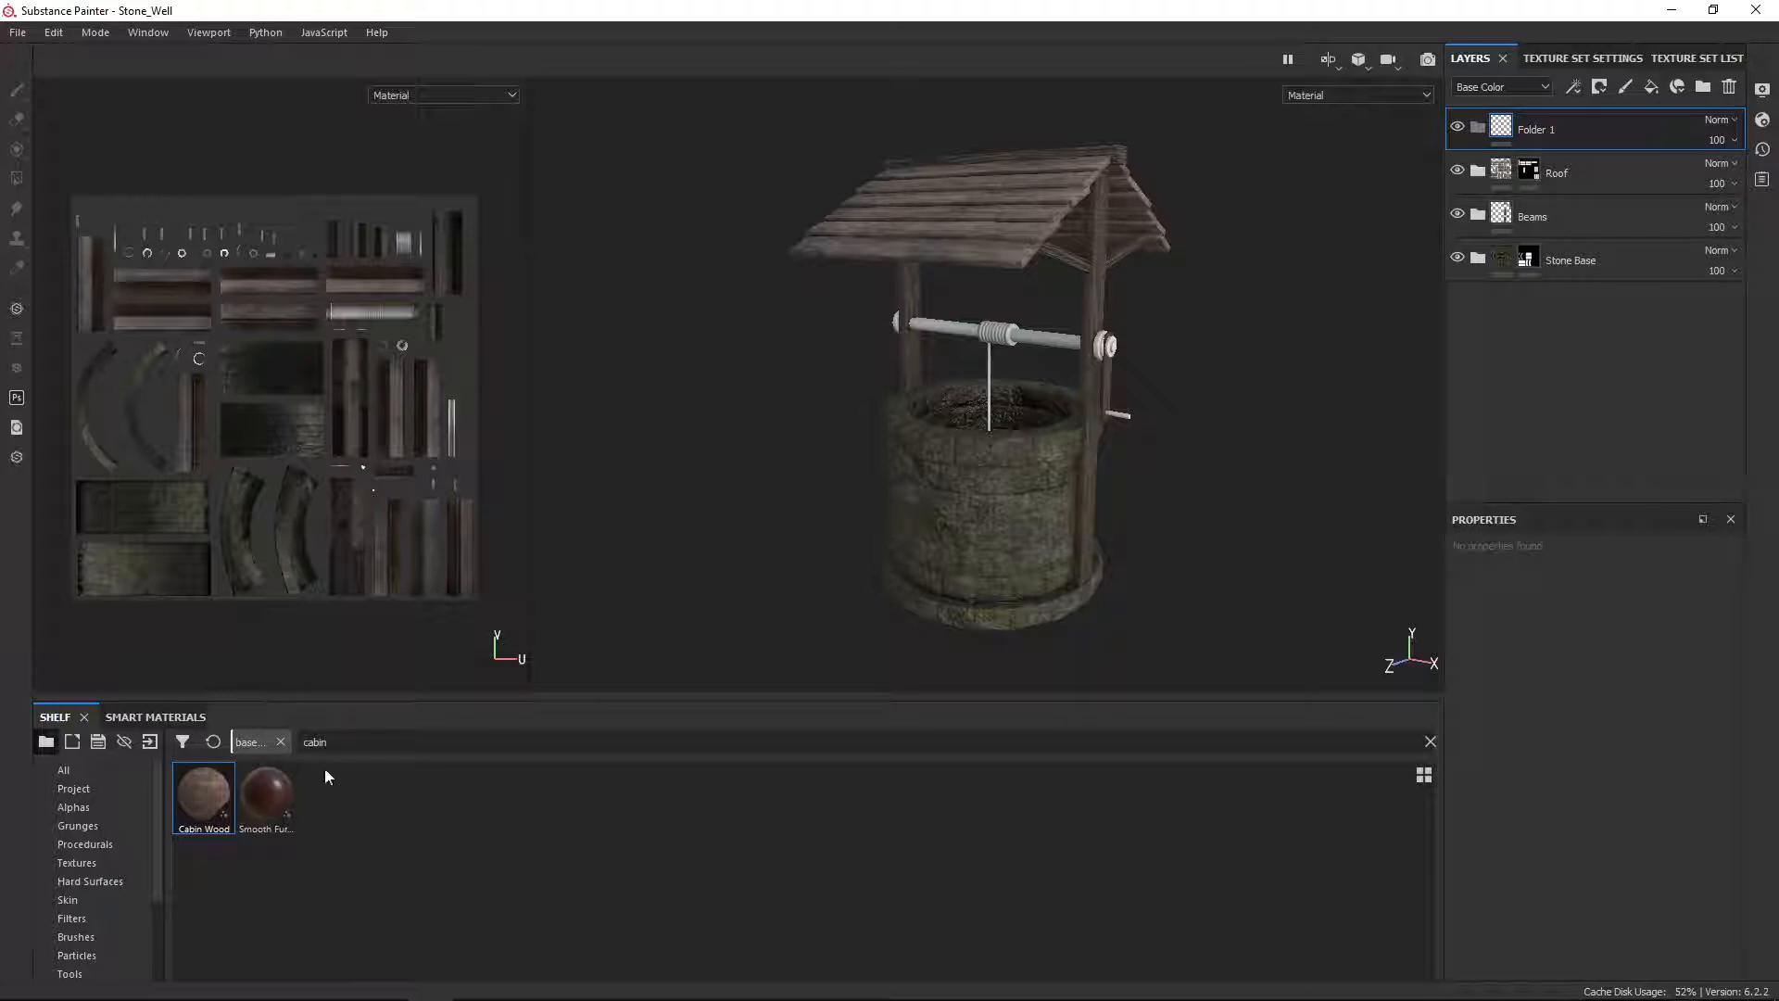
drag(336, 743, 297, 721)
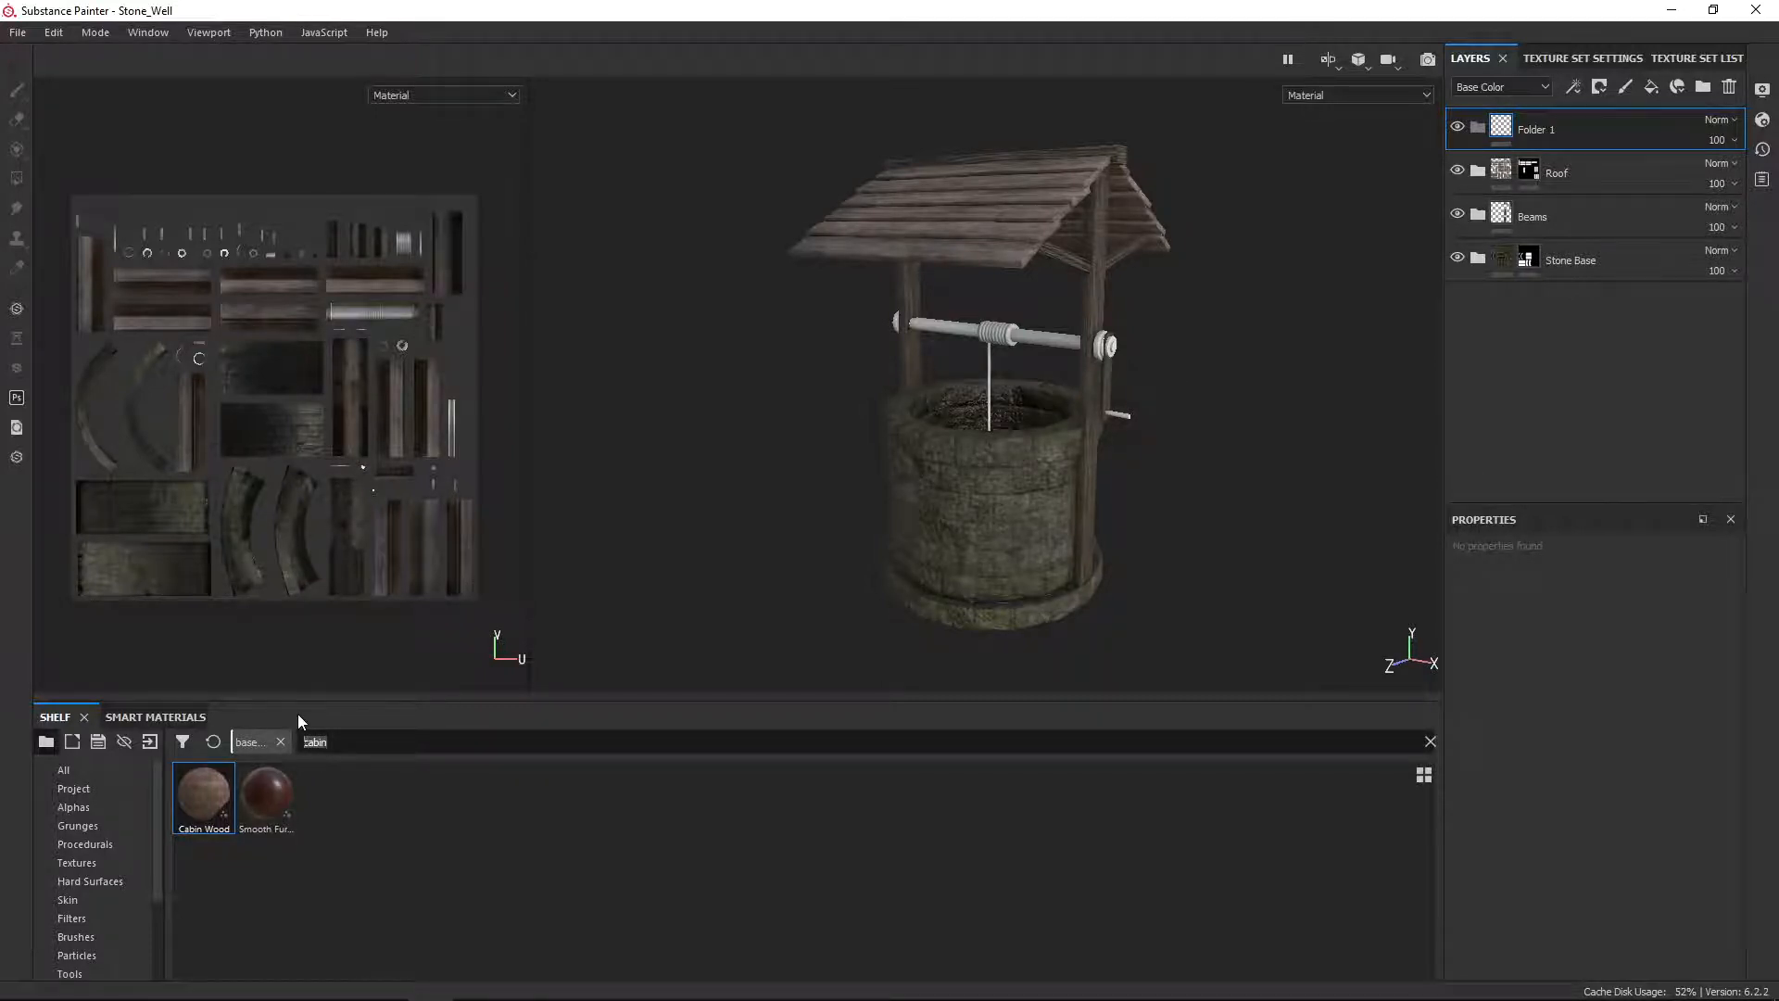
text(rust)
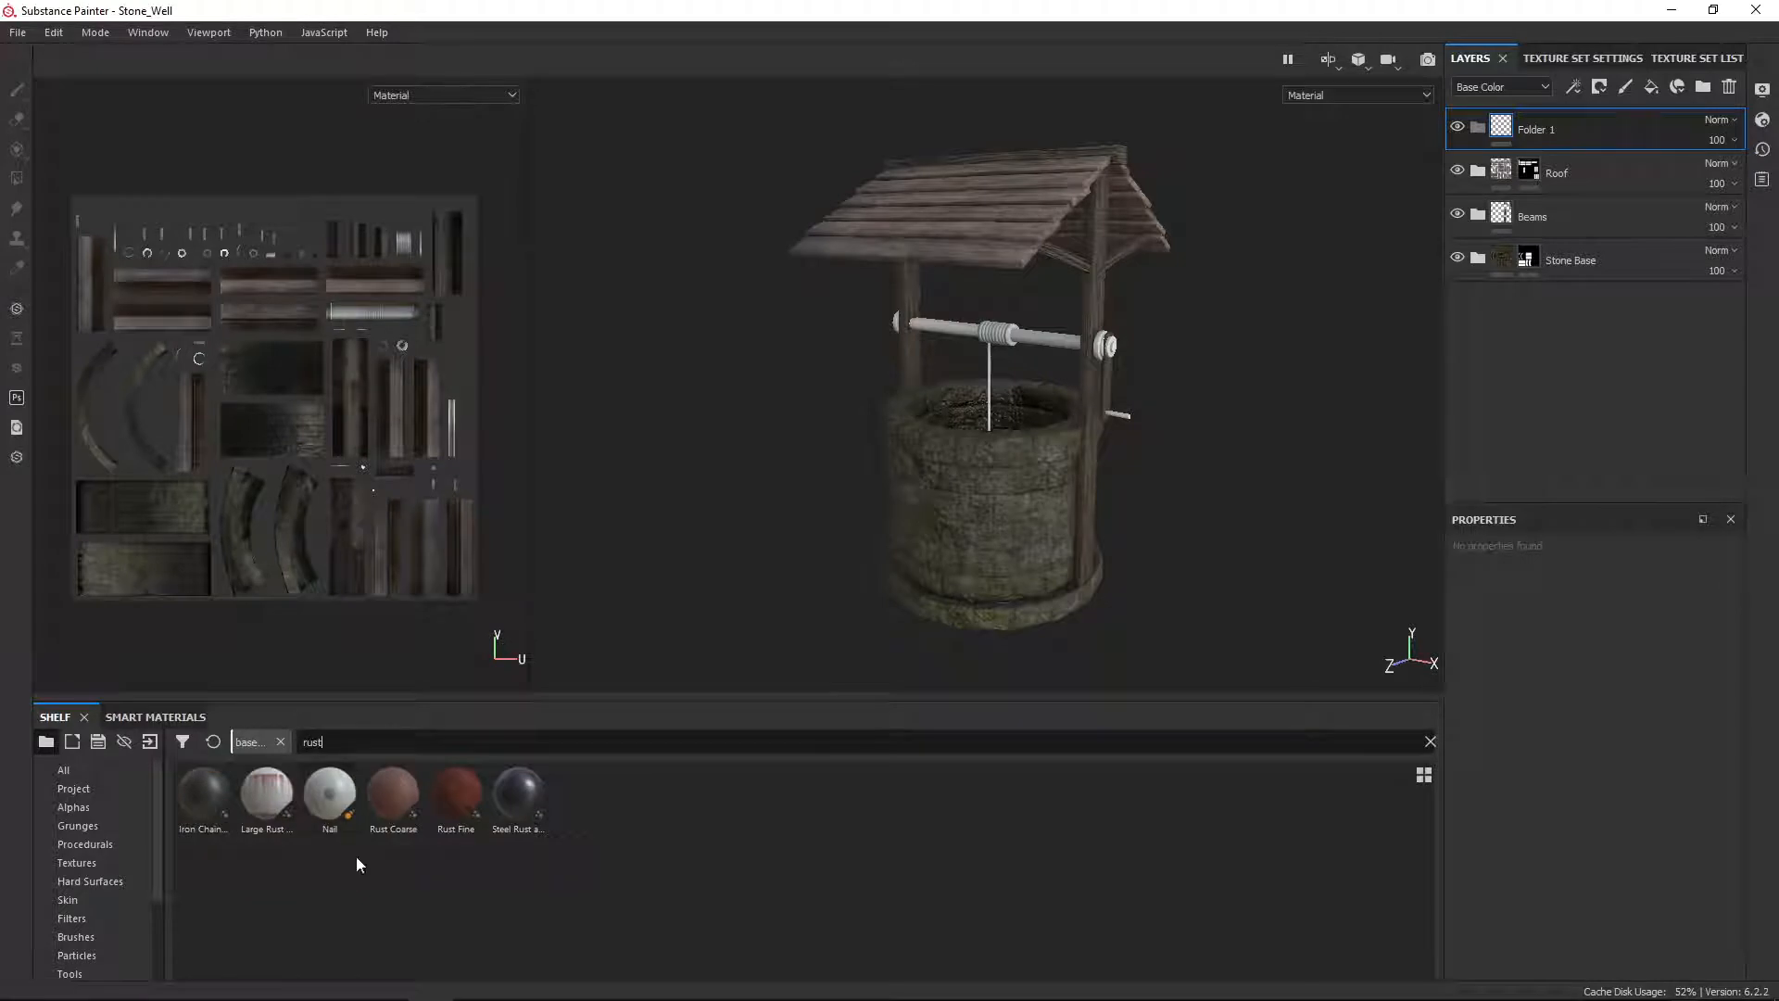
drag(520, 805, 1531, 132)
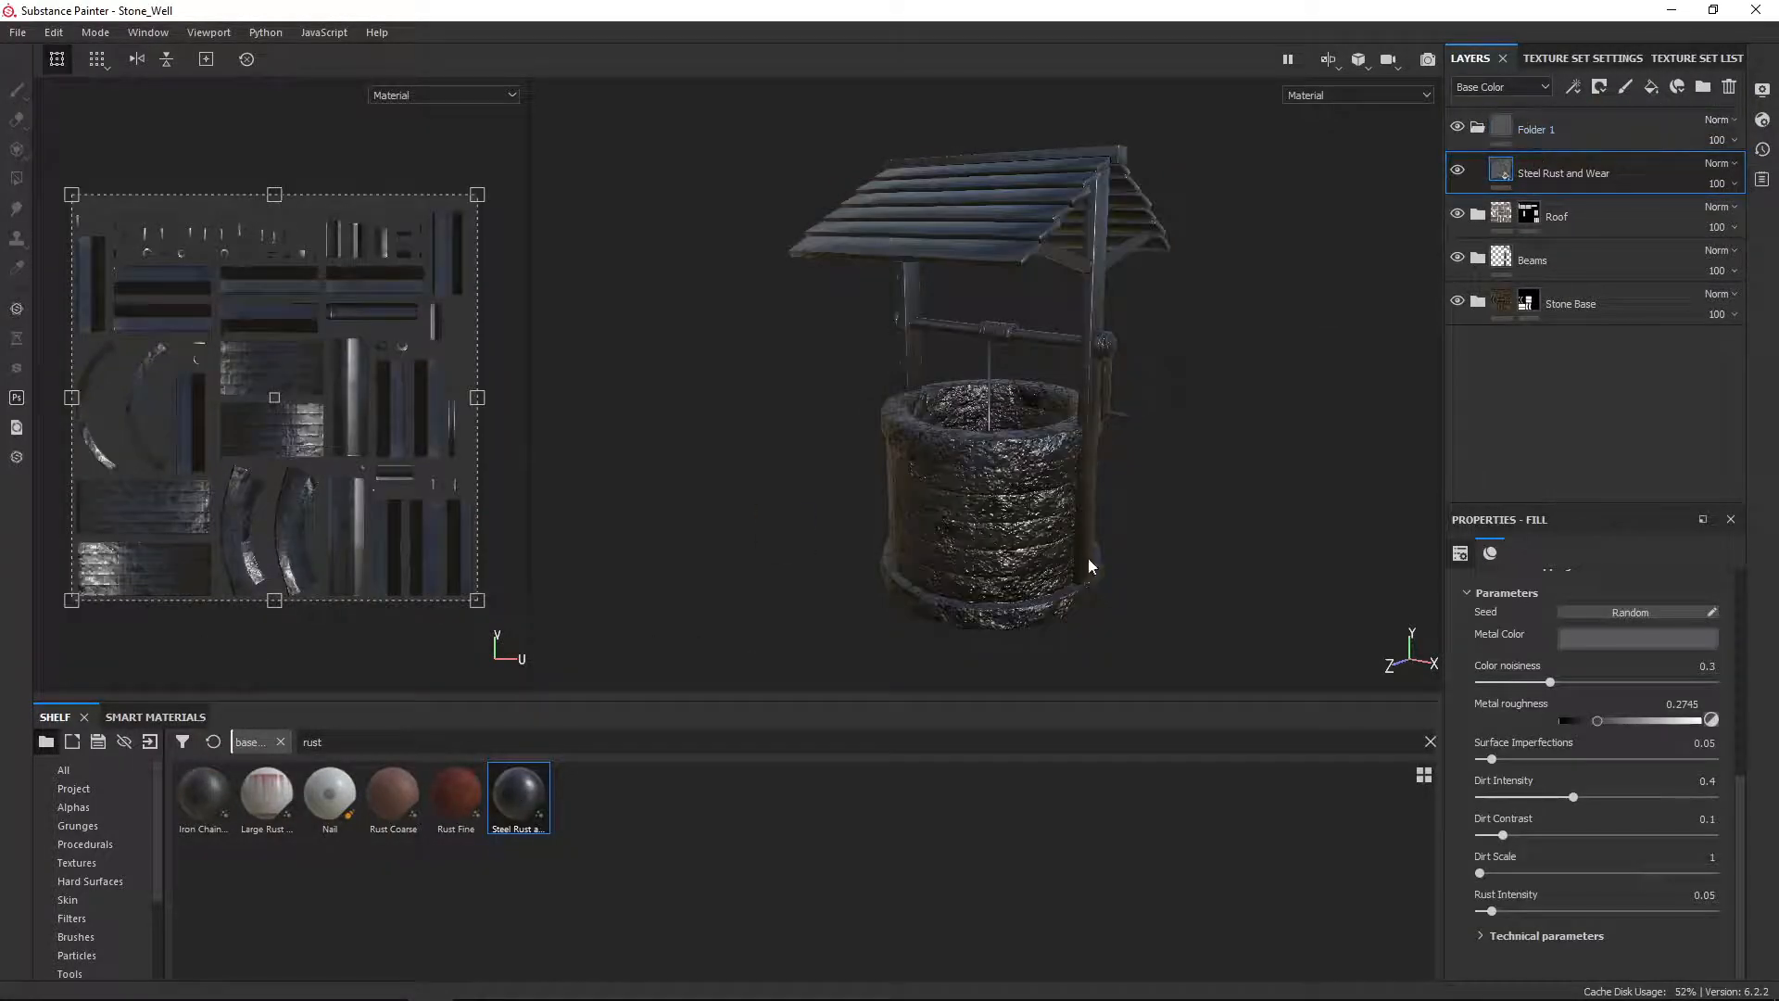
Step: Add a black mask to Folder 1 and polygon-fill the well's horizontal axle with its end caps
scroll(1183, 500, up, 2)
scroll(1196, 487, up, 5)
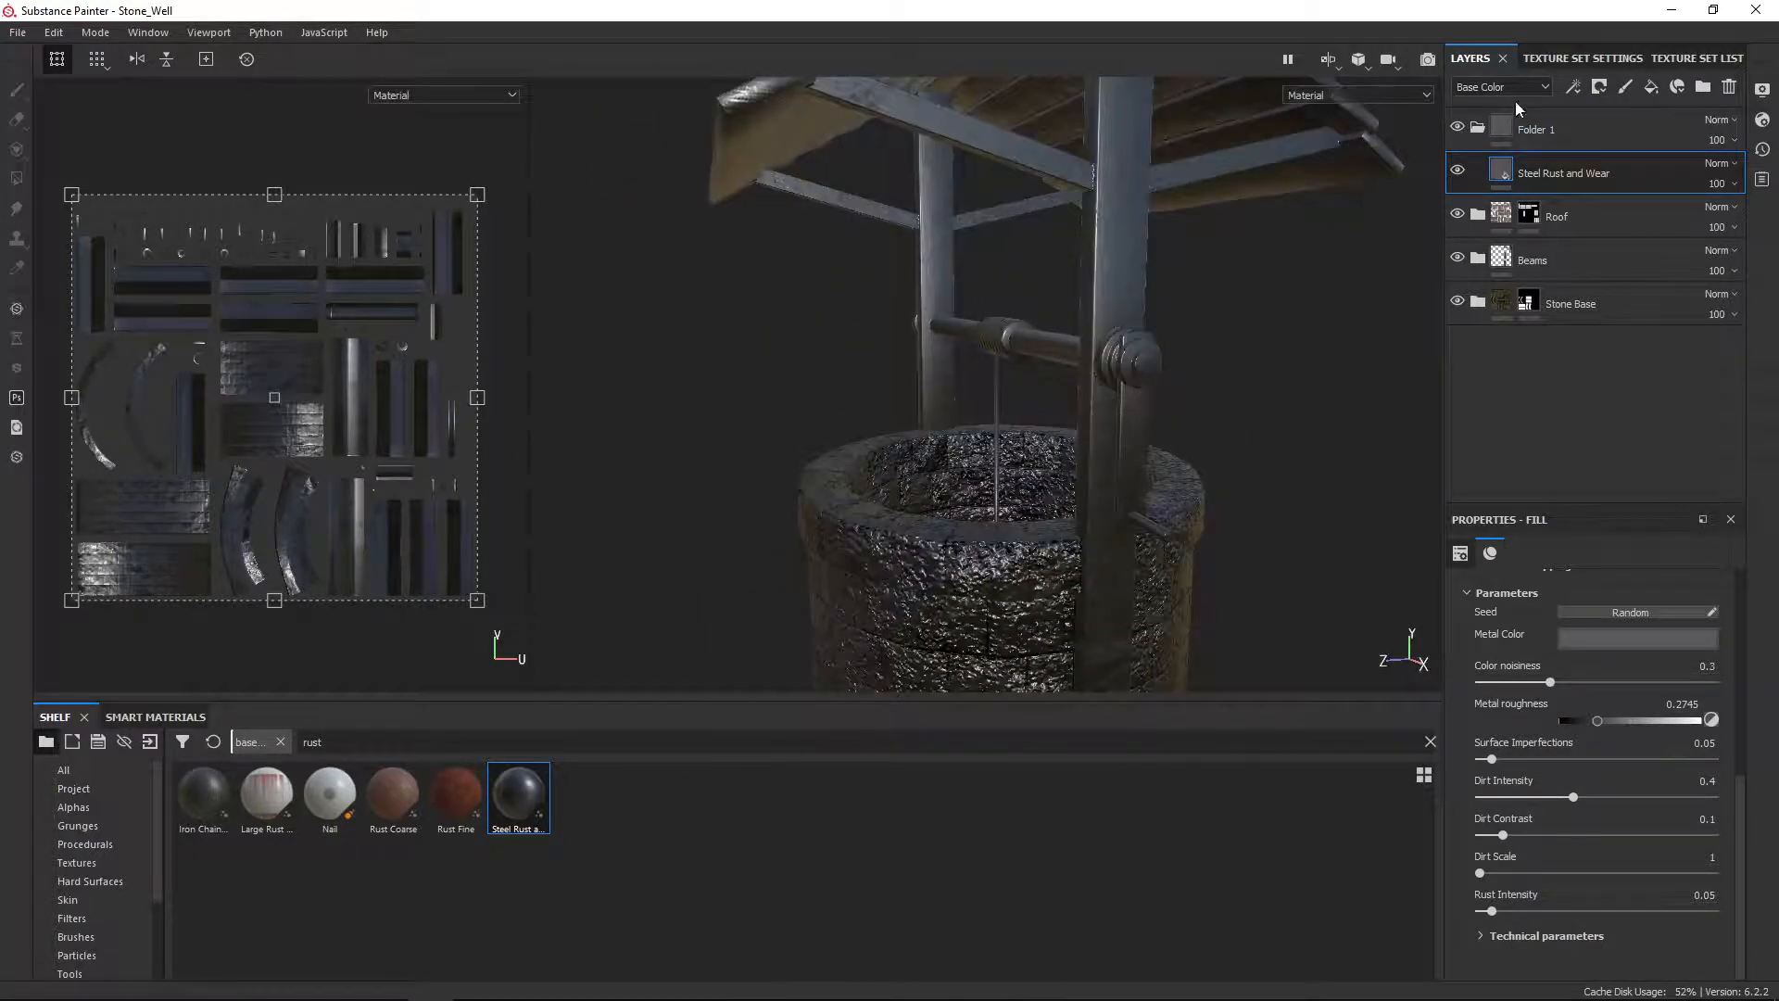
right_click(1542, 135)
click(1566, 152)
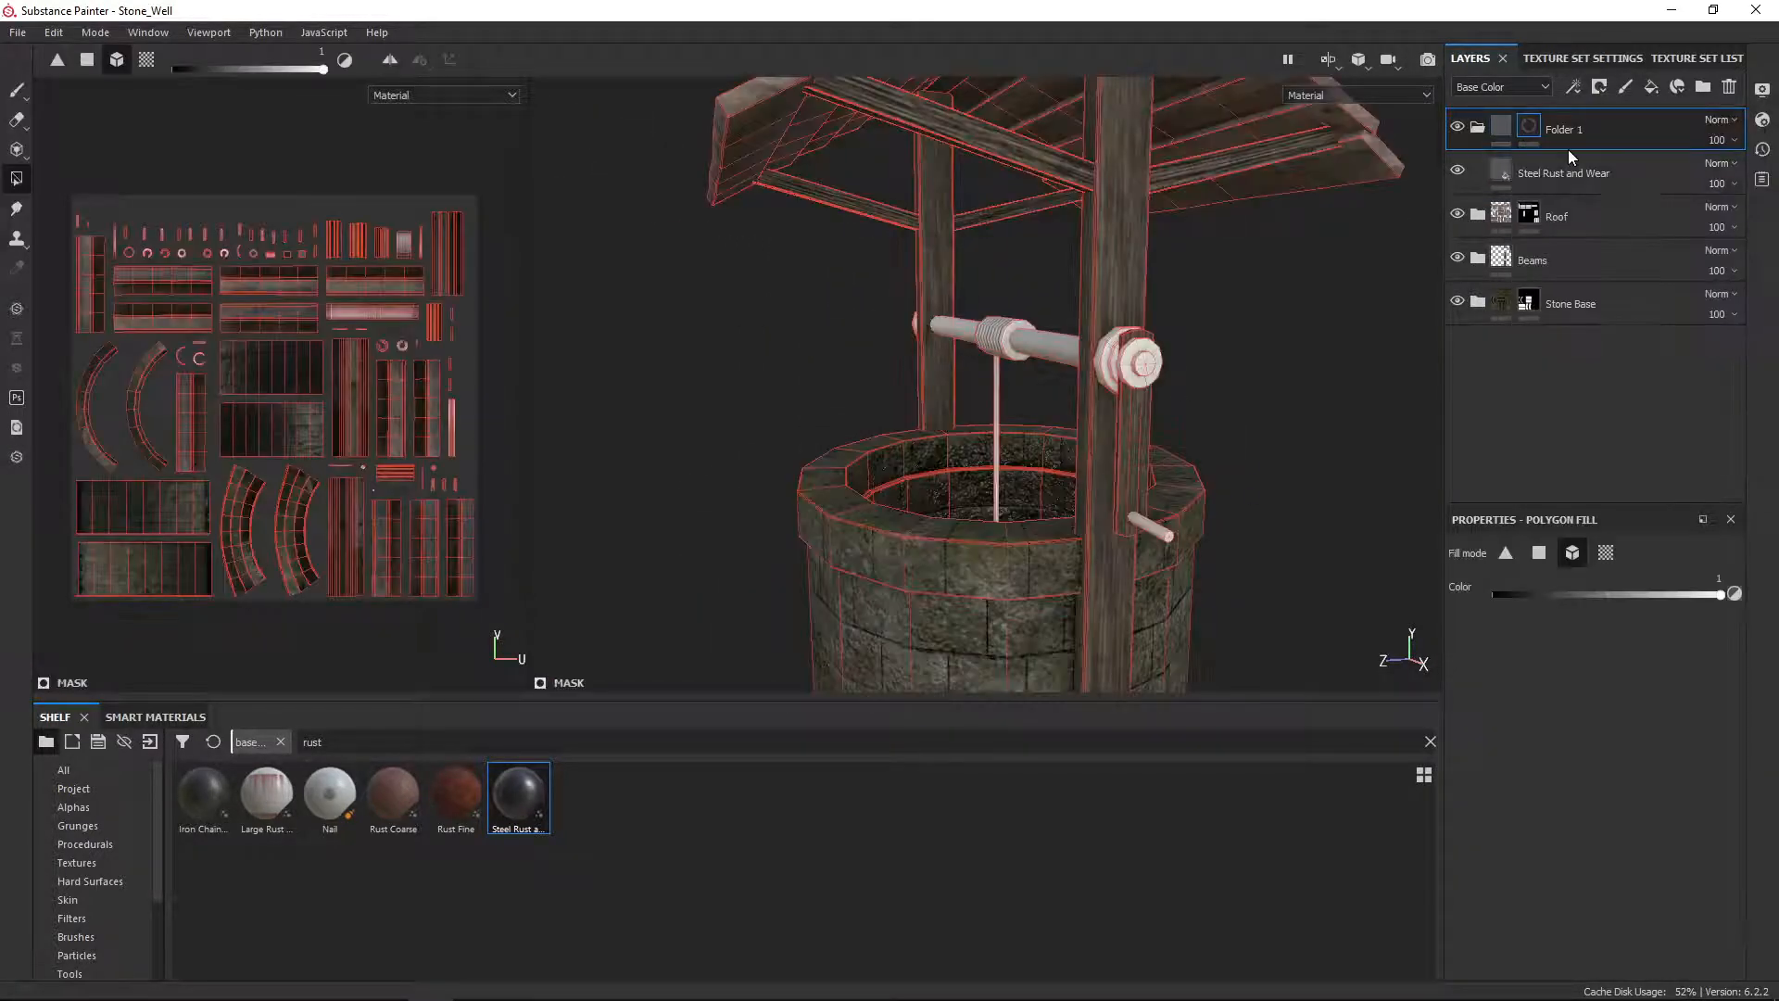
click(1050, 338)
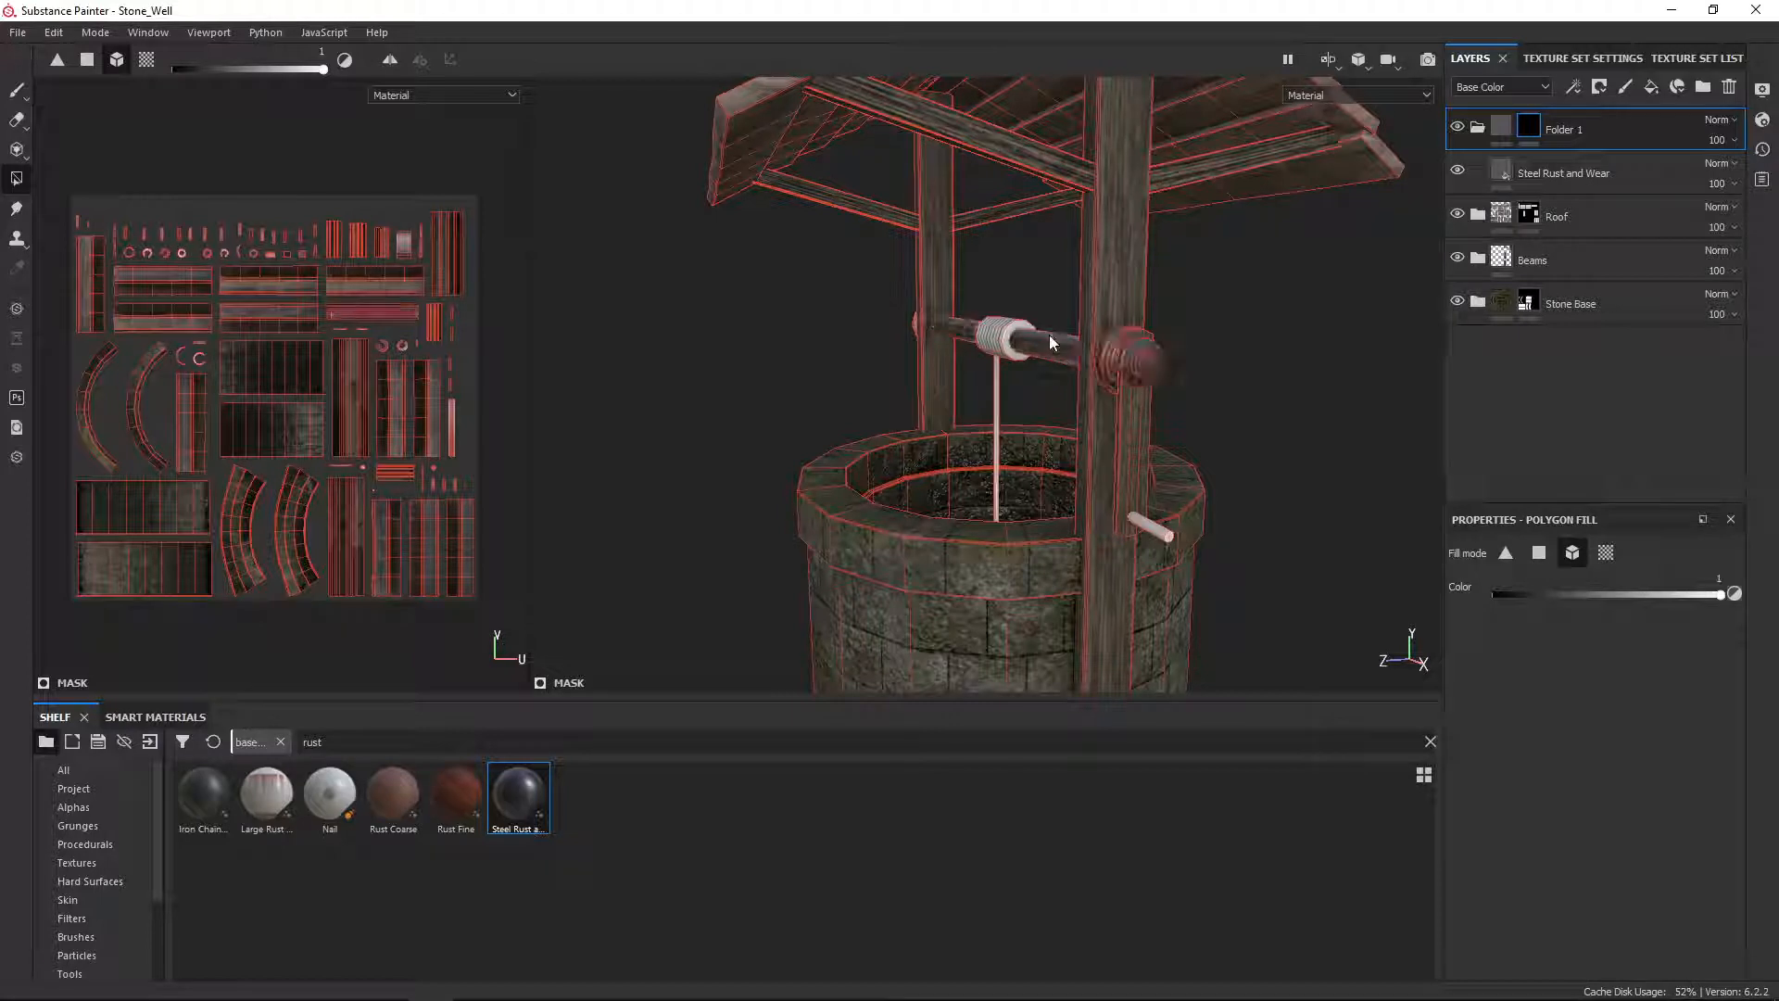
scroll(1193, 299, down, 1)
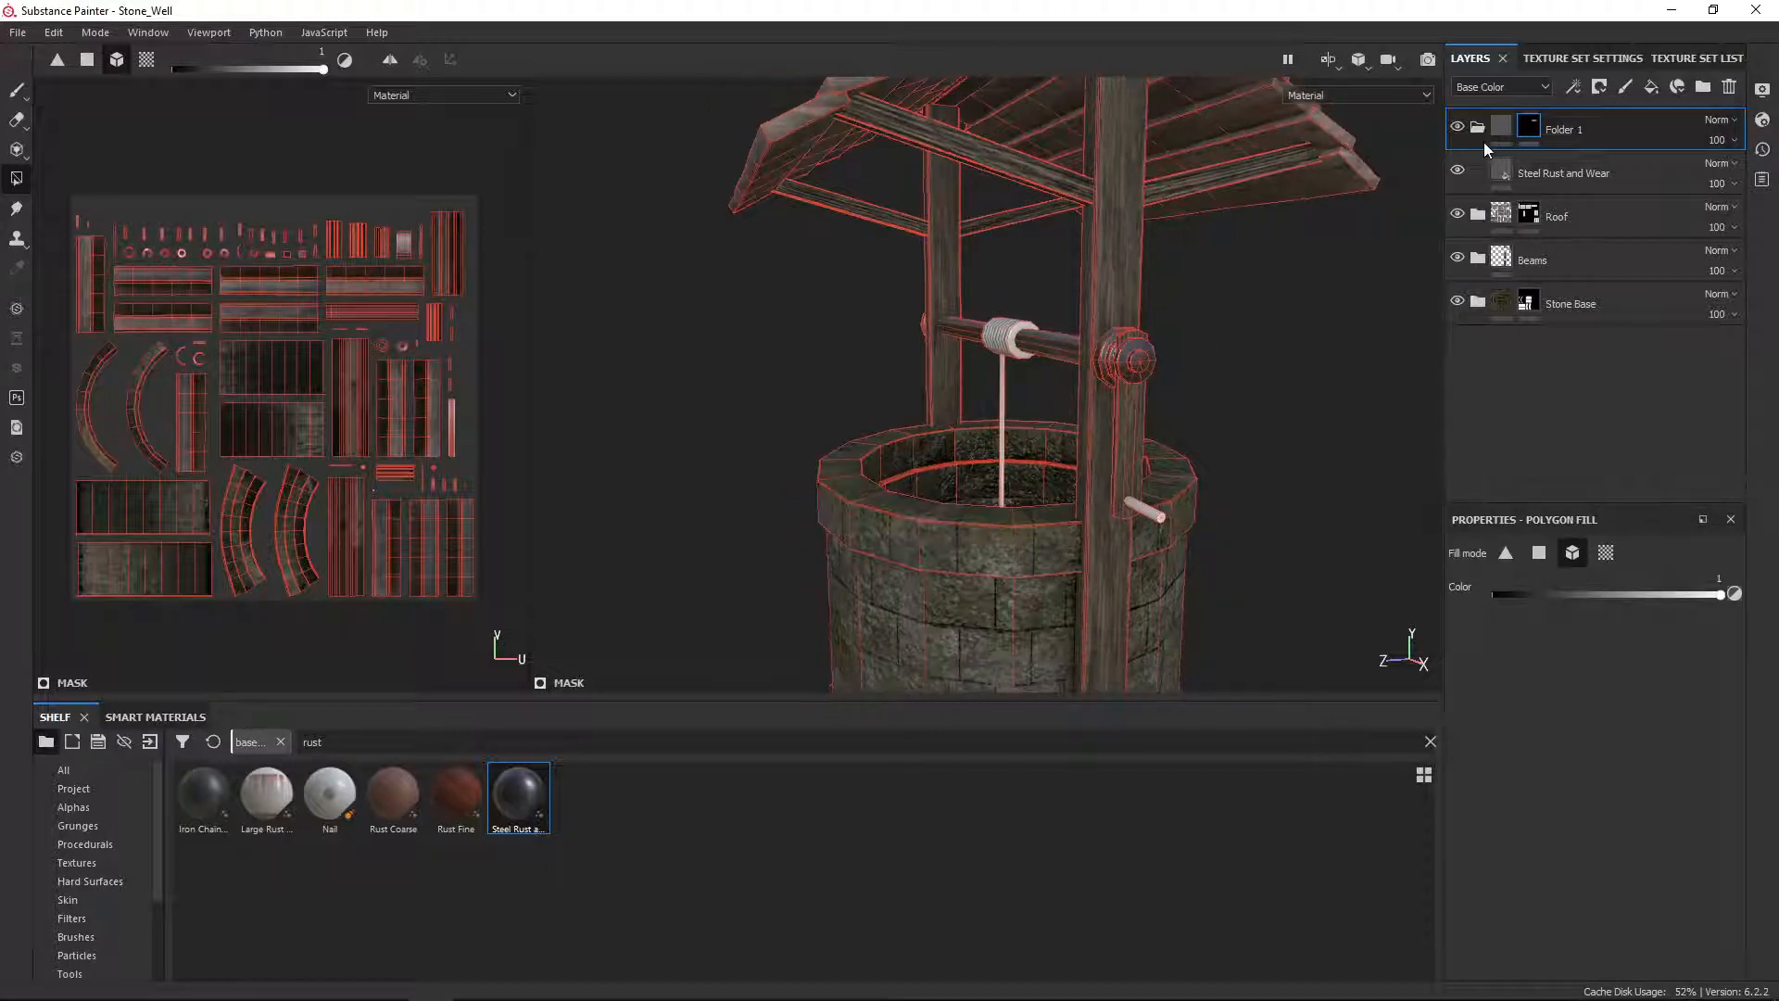
Step: Set Surface Imperfections to 1 on the Steel Rust and Wear layer
click(1506, 173)
scroll(1279, 288, up, 3)
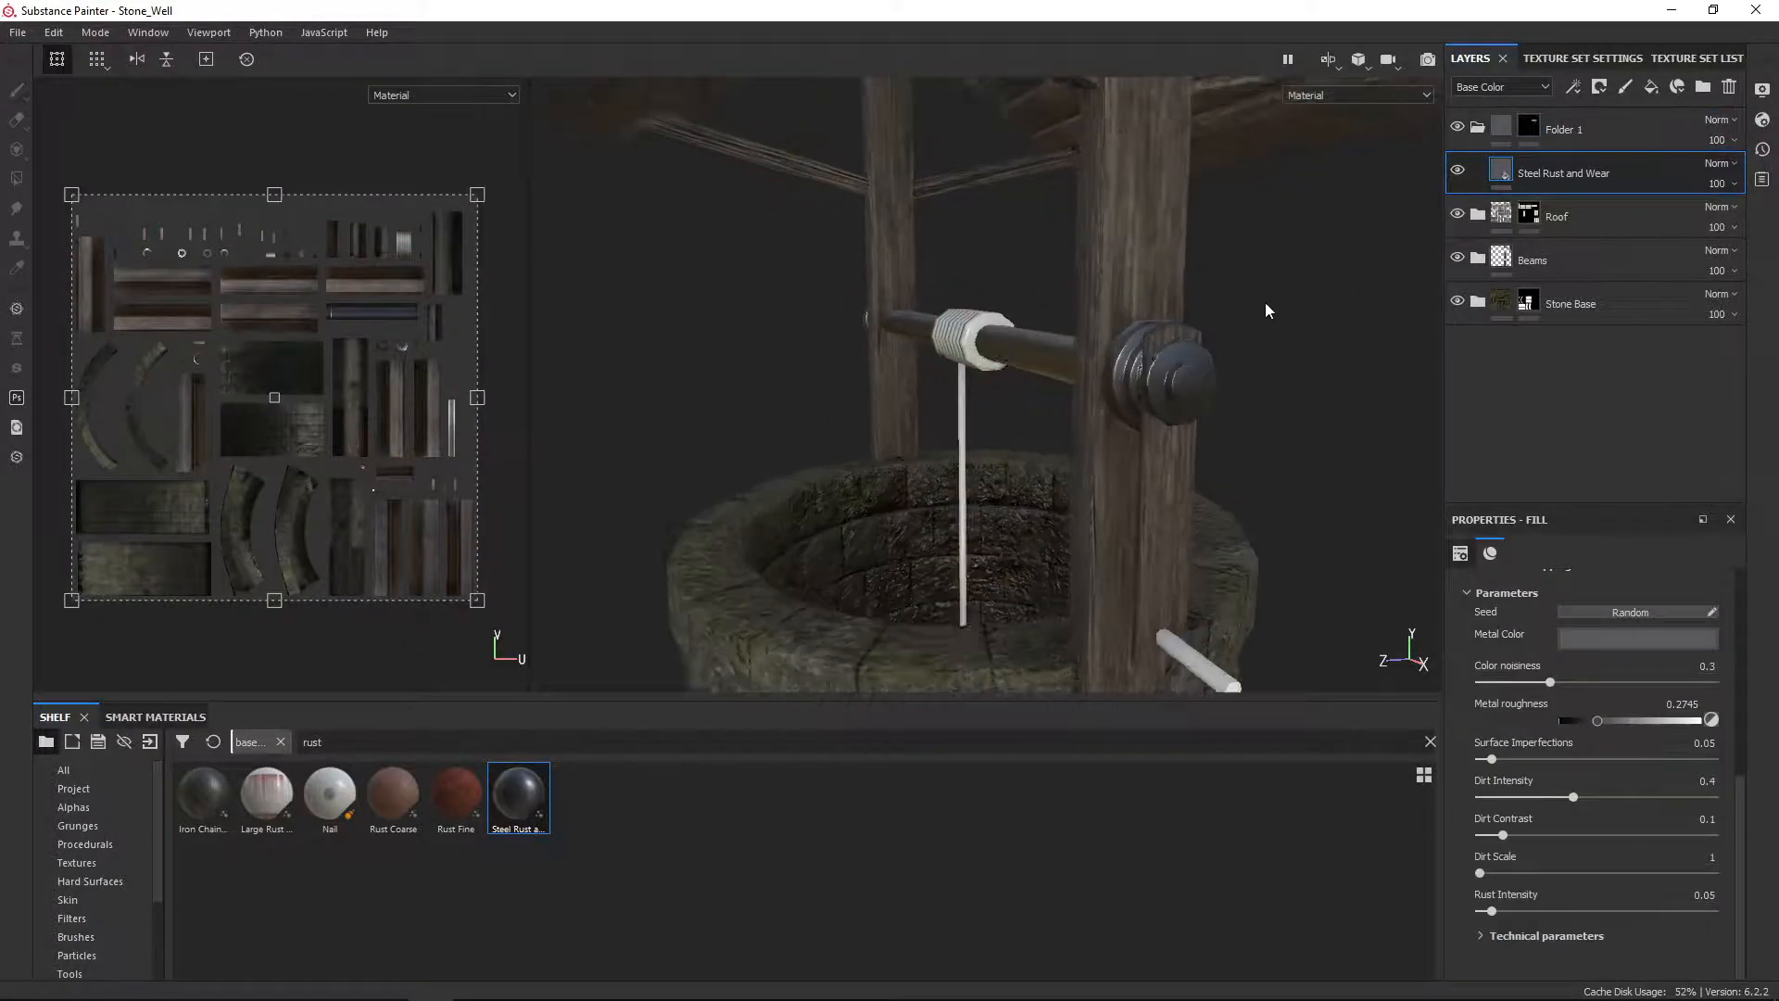
alt+drag(1288, 357, 995, 354)
alt+middle_drag(1325, 516, 1215, 481)
alt+drag(1140, 476, 1177, 476)
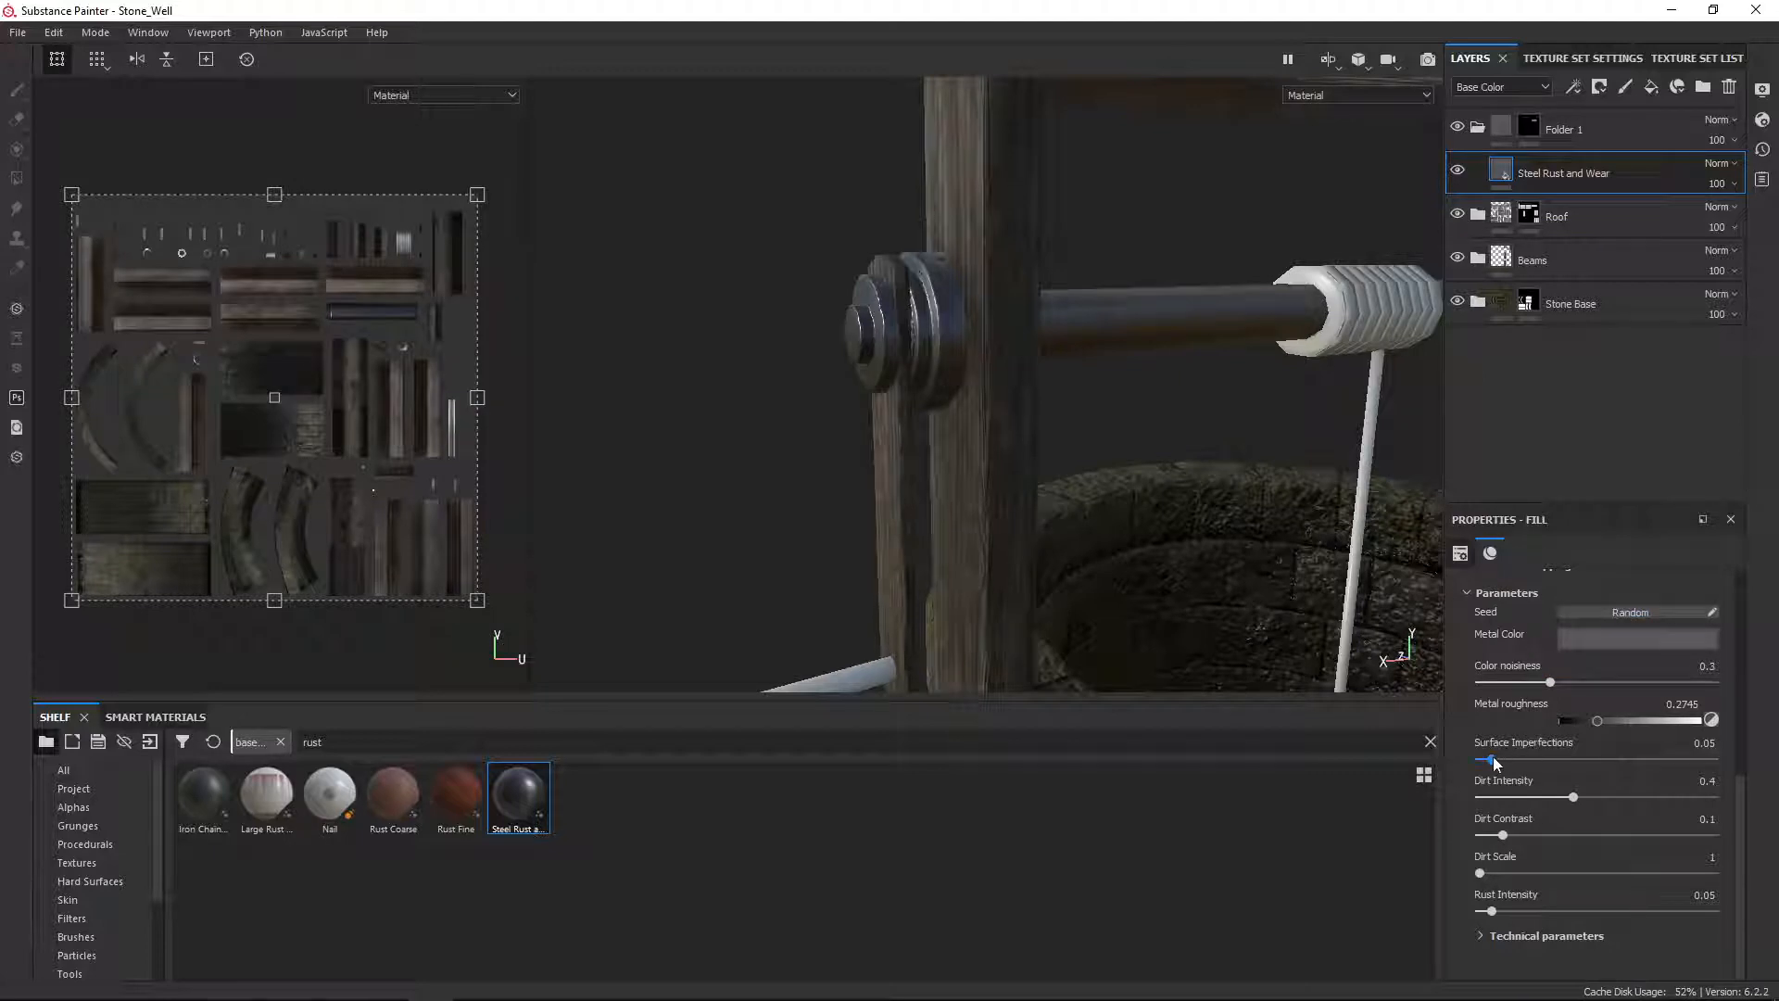
drag(1492, 758, 1689, 774)
scroll(1028, 268, up, 5)
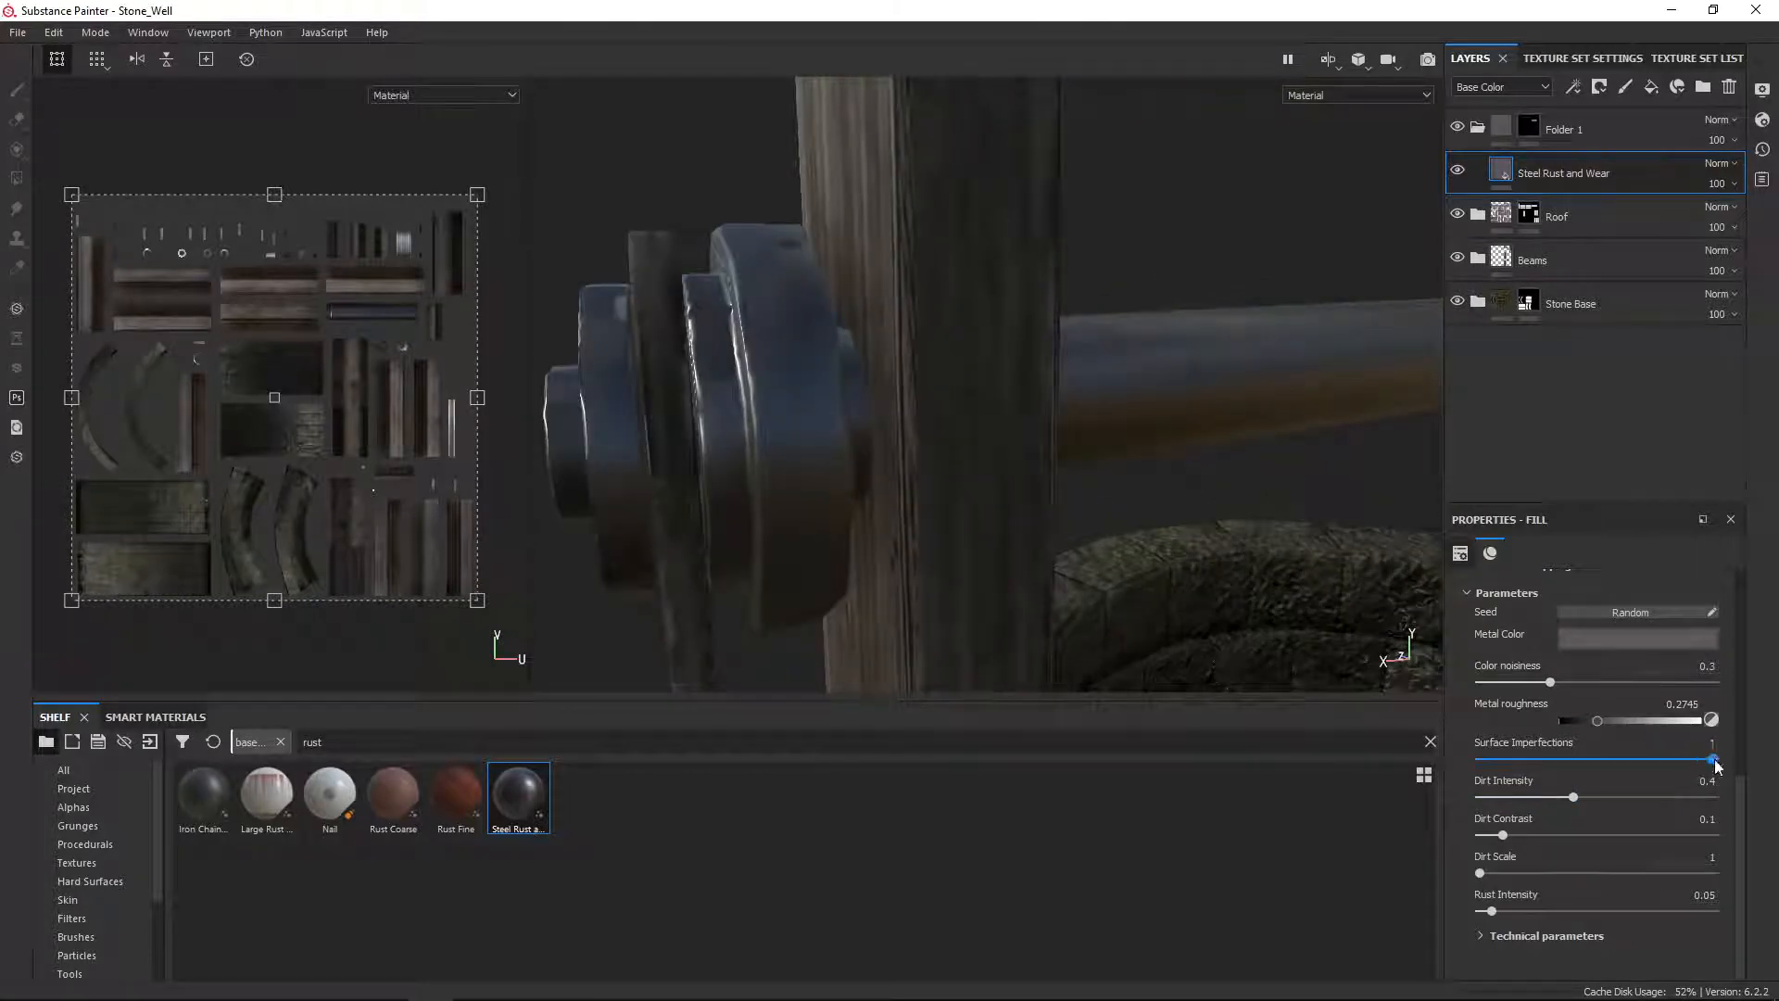
mouse_move(1692, 756)
mouse_down()
mouse_move(1415, 741)
mouse_move(1714, 771)
mouse_up()
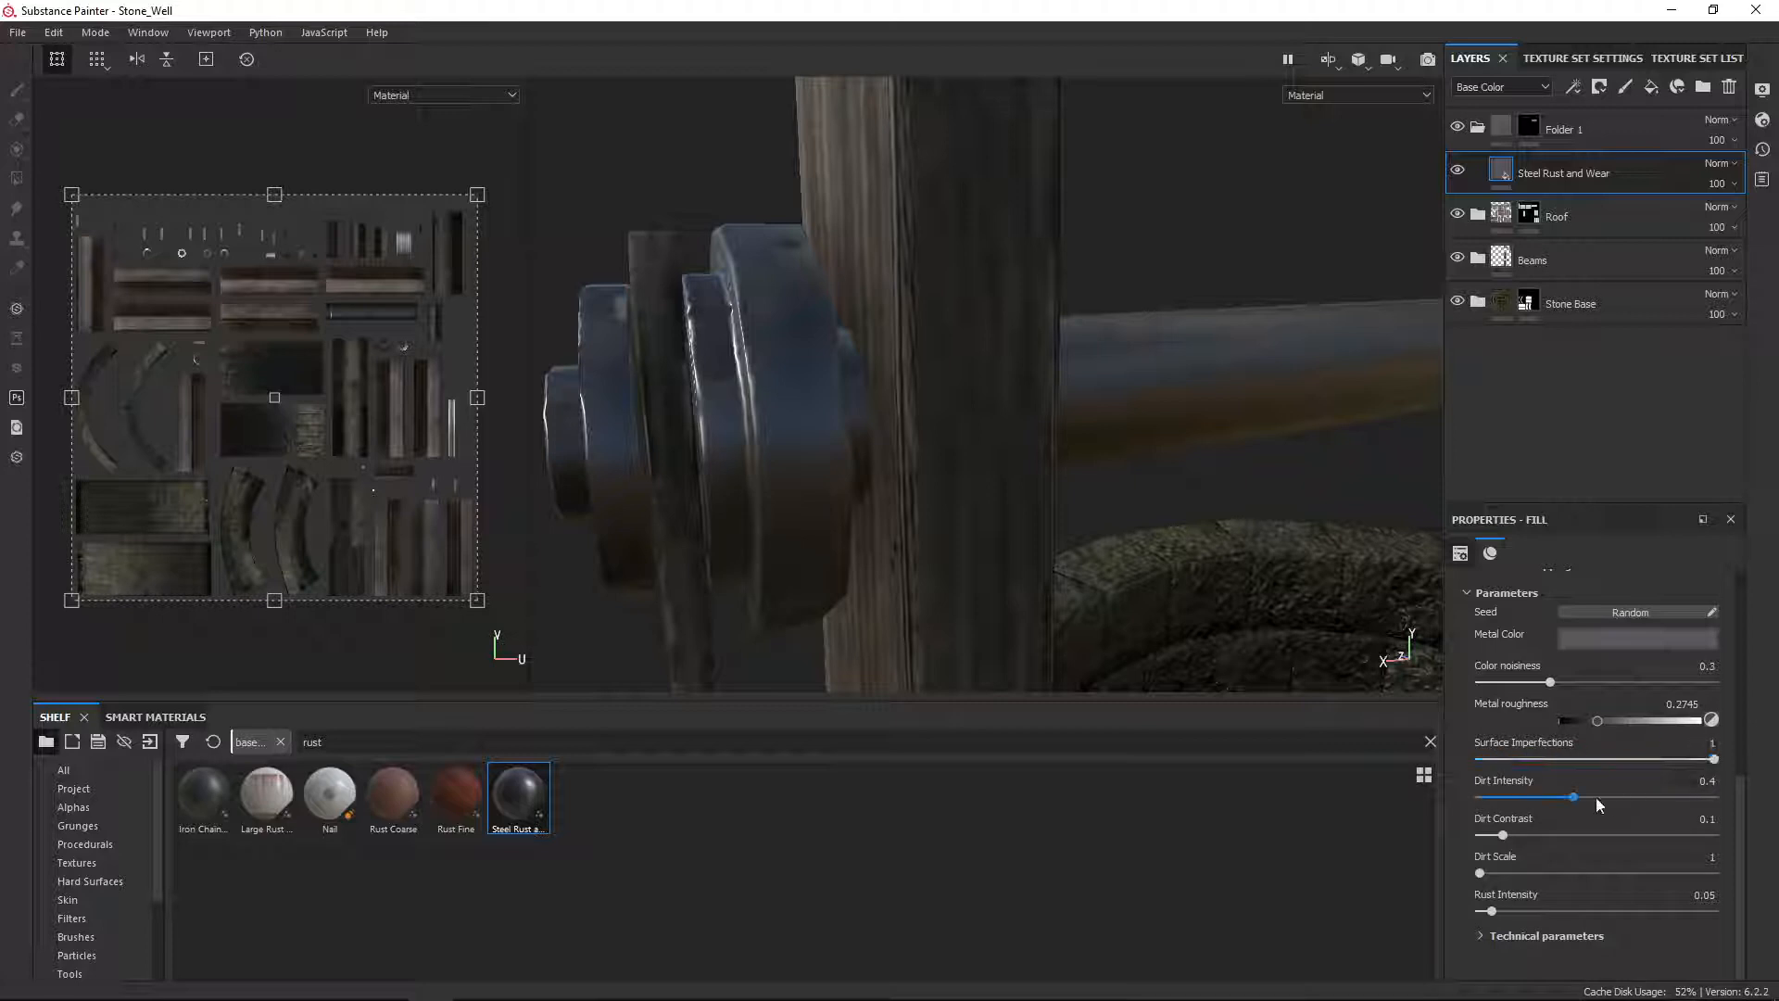
Step: Set the steel's Dirt Intensity to 1, Dirt Contrast to 0.59, Dirt Scale to 5 and Rust Intensity to 0.71
drag(1575, 797, 1716, 811)
drag(1501, 833, 1618, 838)
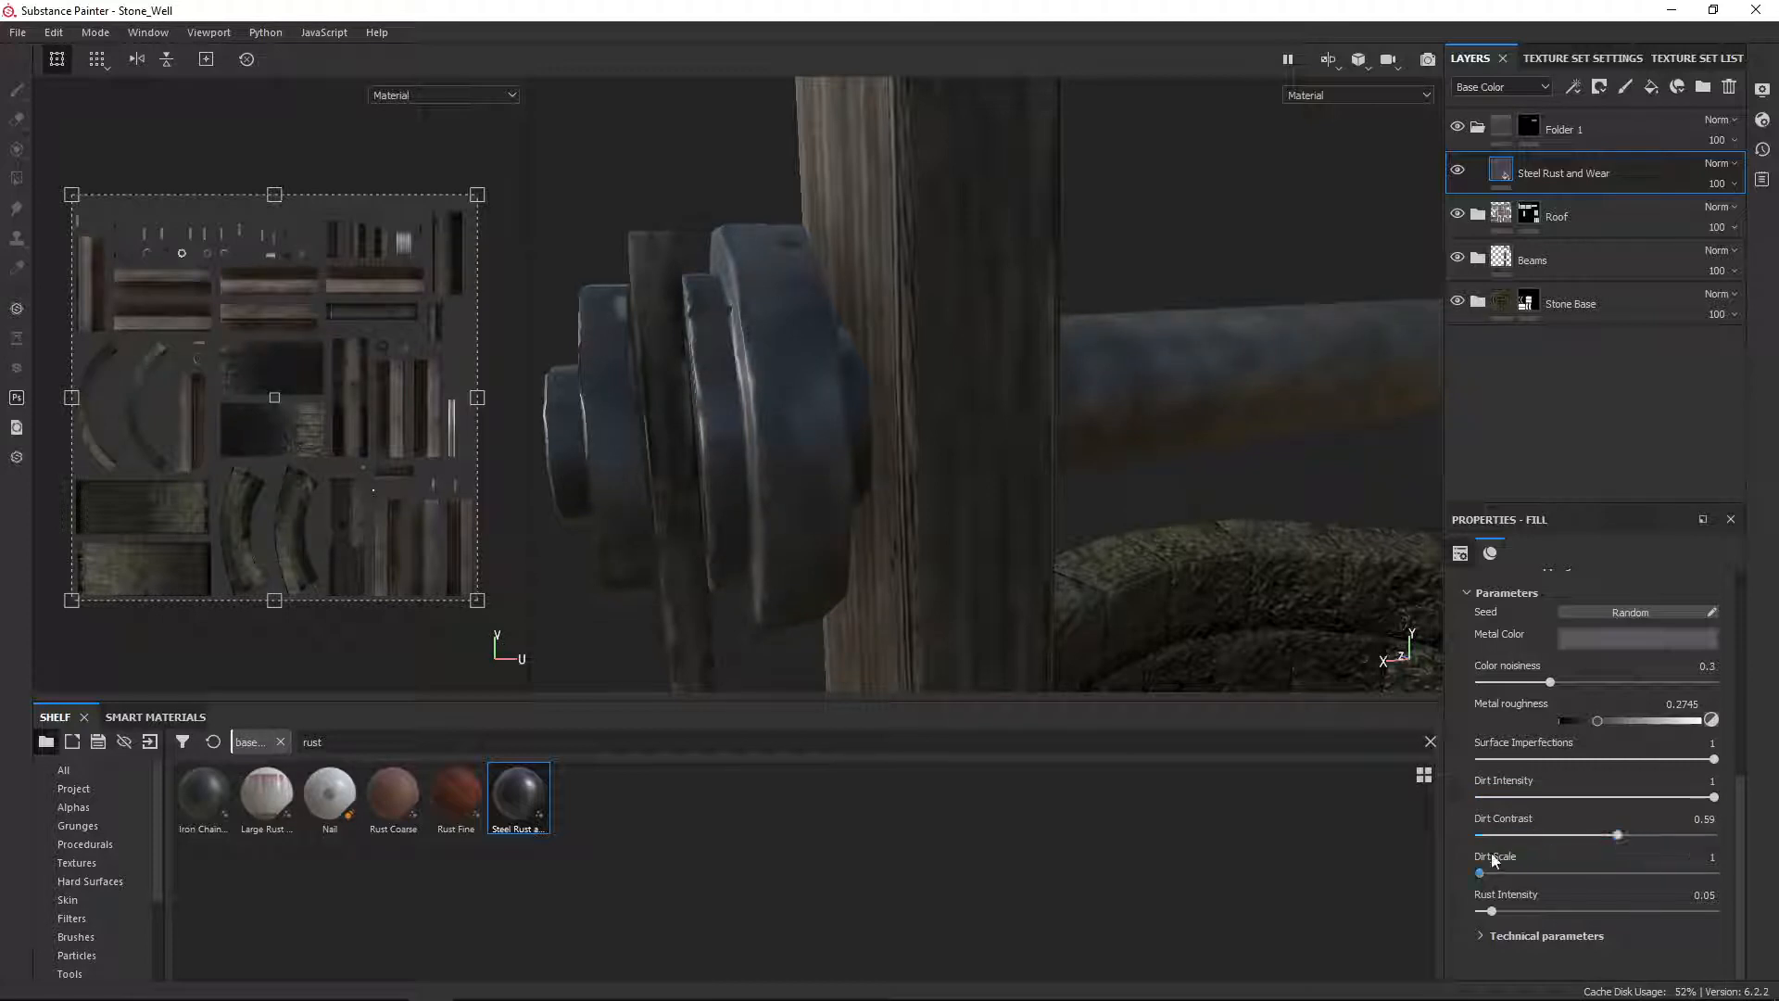
mouse_move(1480, 874)
mouse_down()
mouse_move(1603, 873)
mouse_move(1529, 874)
mouse_move(1503, 915)
mouse_move(1646, 914)
mouse_up()
Step: Include the small crank handle beside the post in Folder 1's mask so it receives the rusty steel
alt+drag(834, 337, 839, 391)
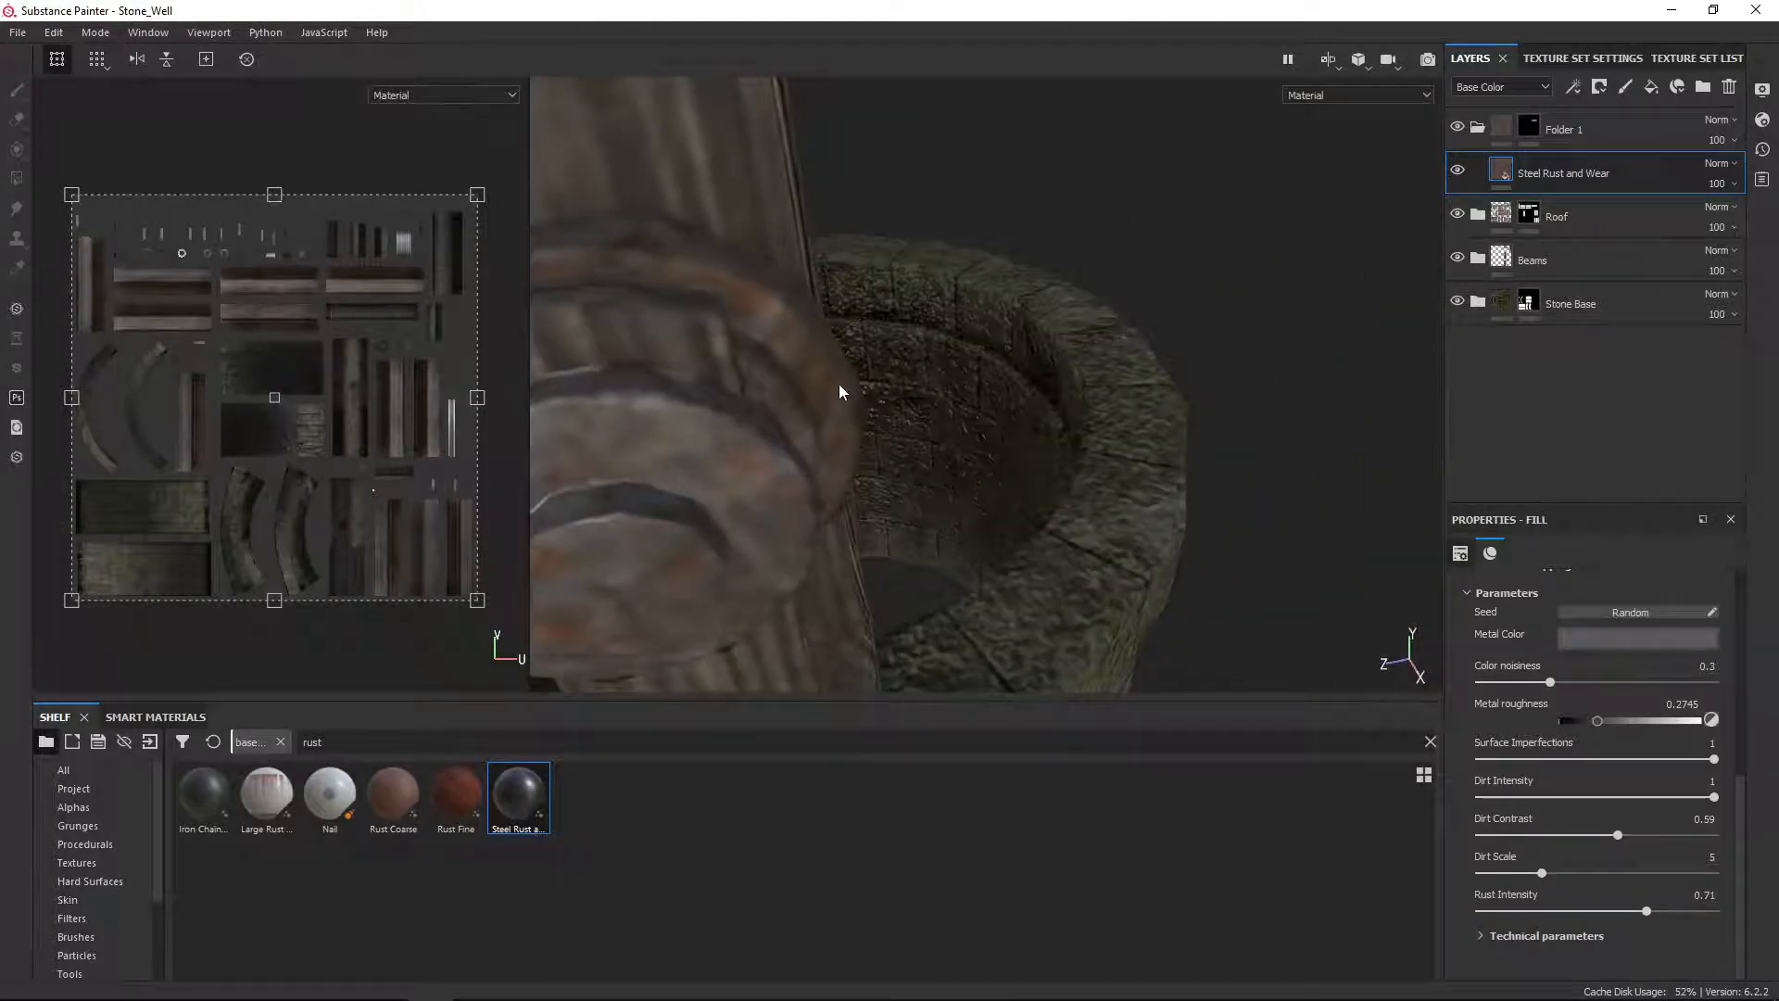
scroll(843, 392, up, 1)
scroll(865, 359, down, 8)
alt+drag(756, 434, 890, 390)
scroll(856, 333, up, 3)
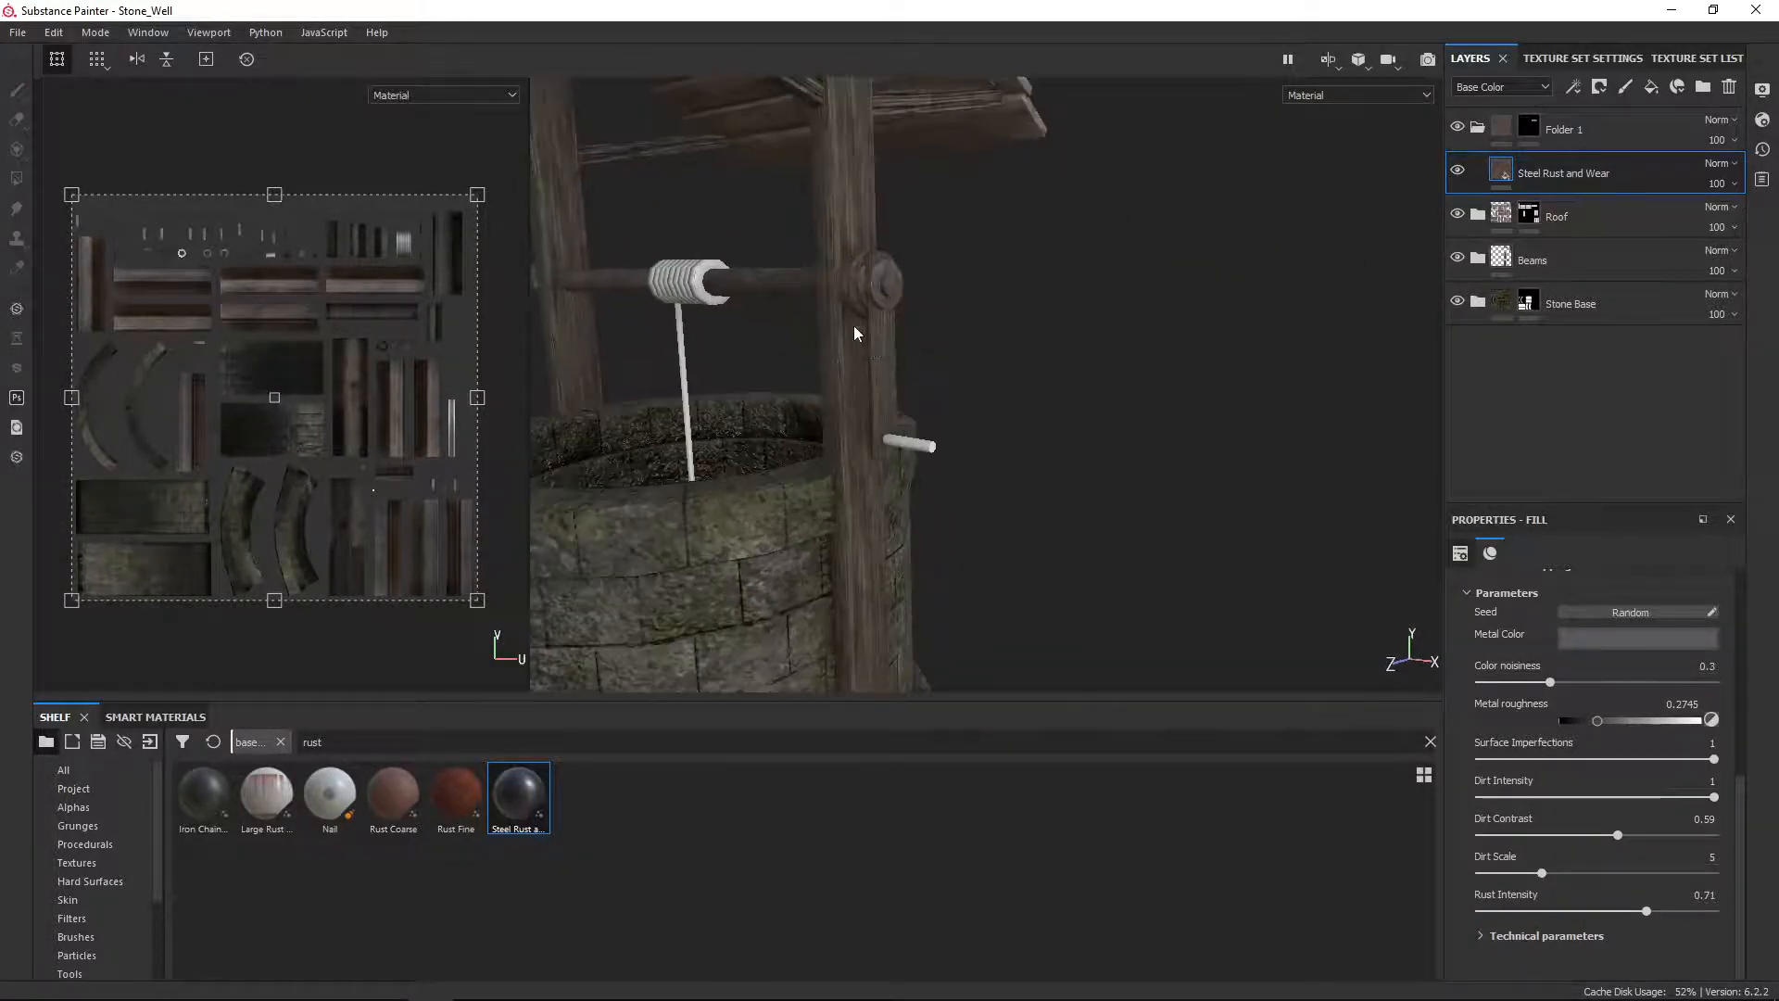
scroll(854, 334, up, 2)
alt+drag(775, 377, 791, 318)
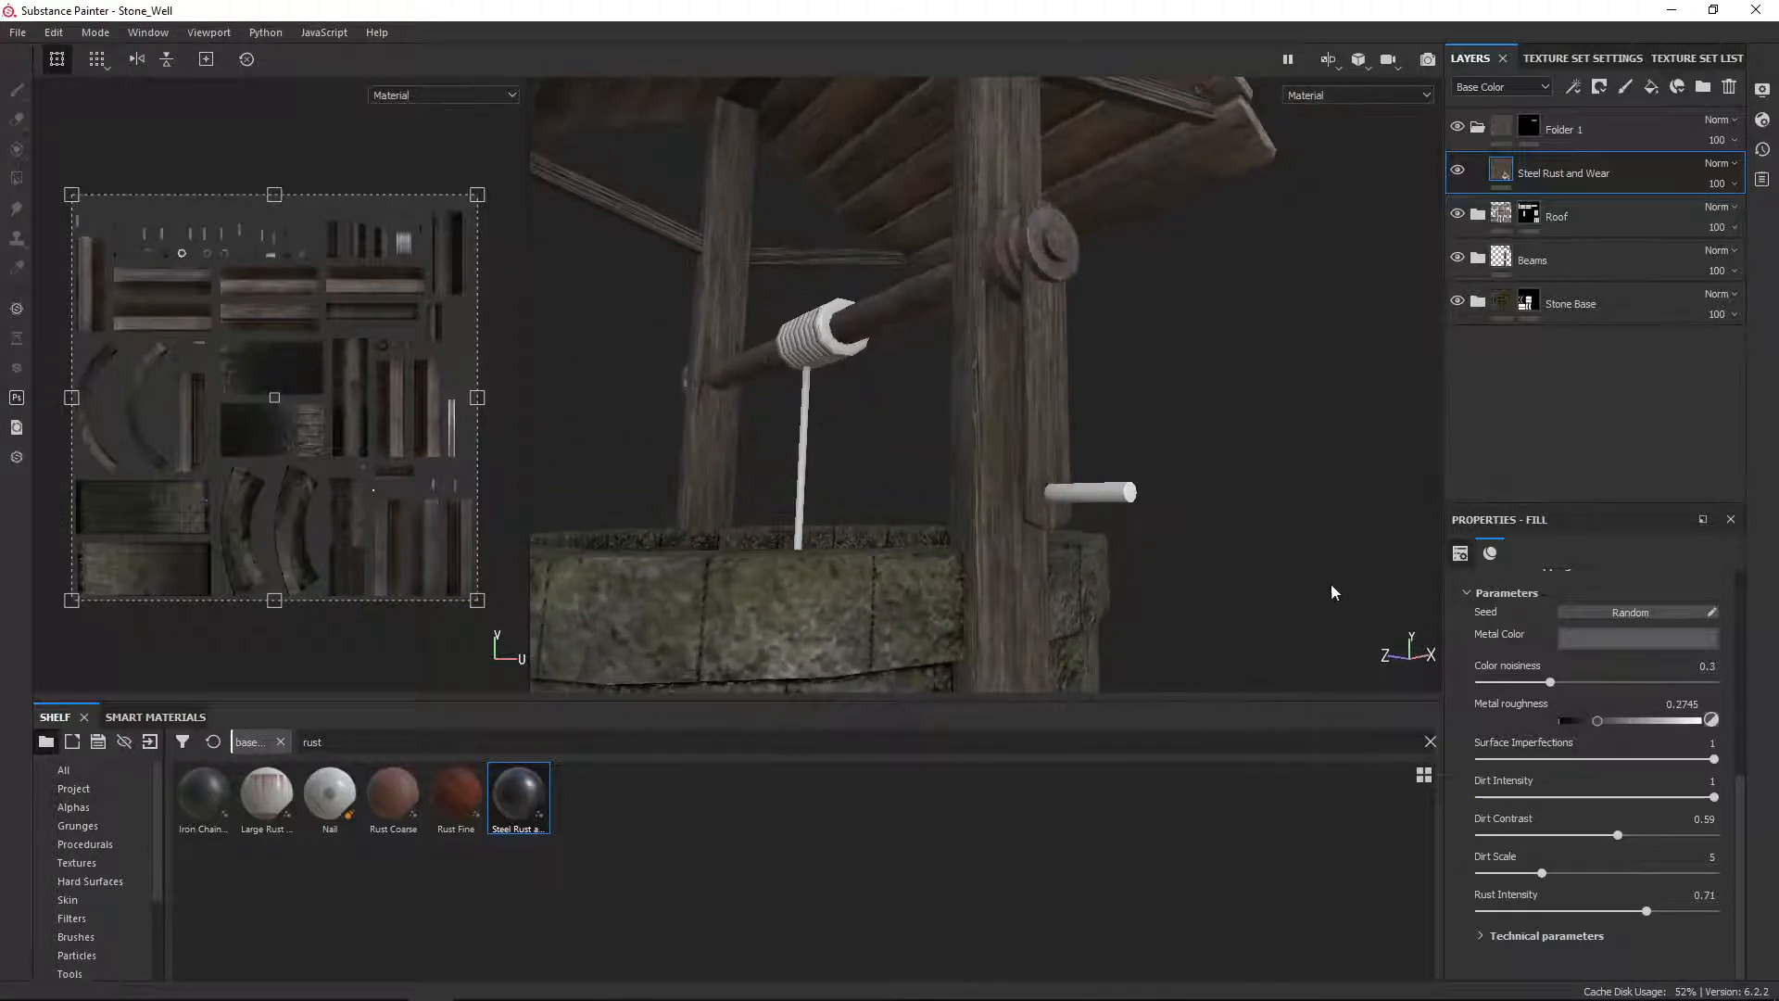
click(1531, 131)
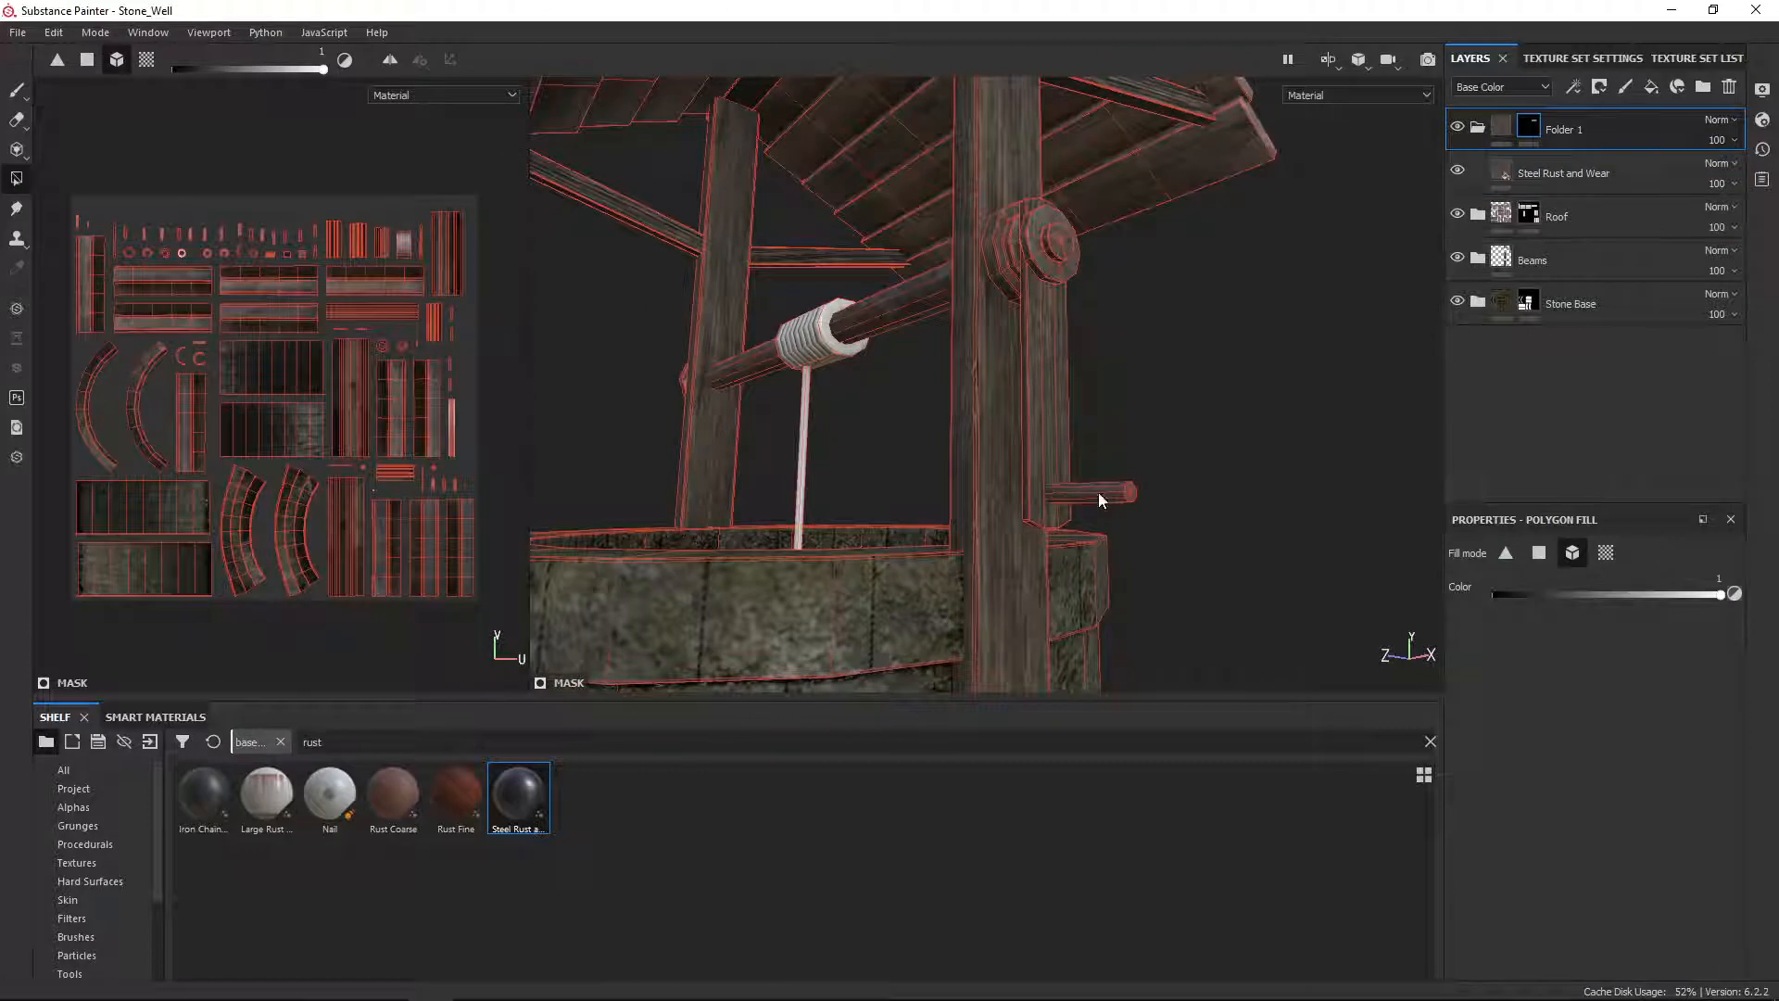
click(1503, 128)
Step: Collapse Folder 1 and create a new folder named Rope above it
alt+drag(832, 358, 1045, 528)
scroll(960, 374, up, 5)
click(1478, 127)
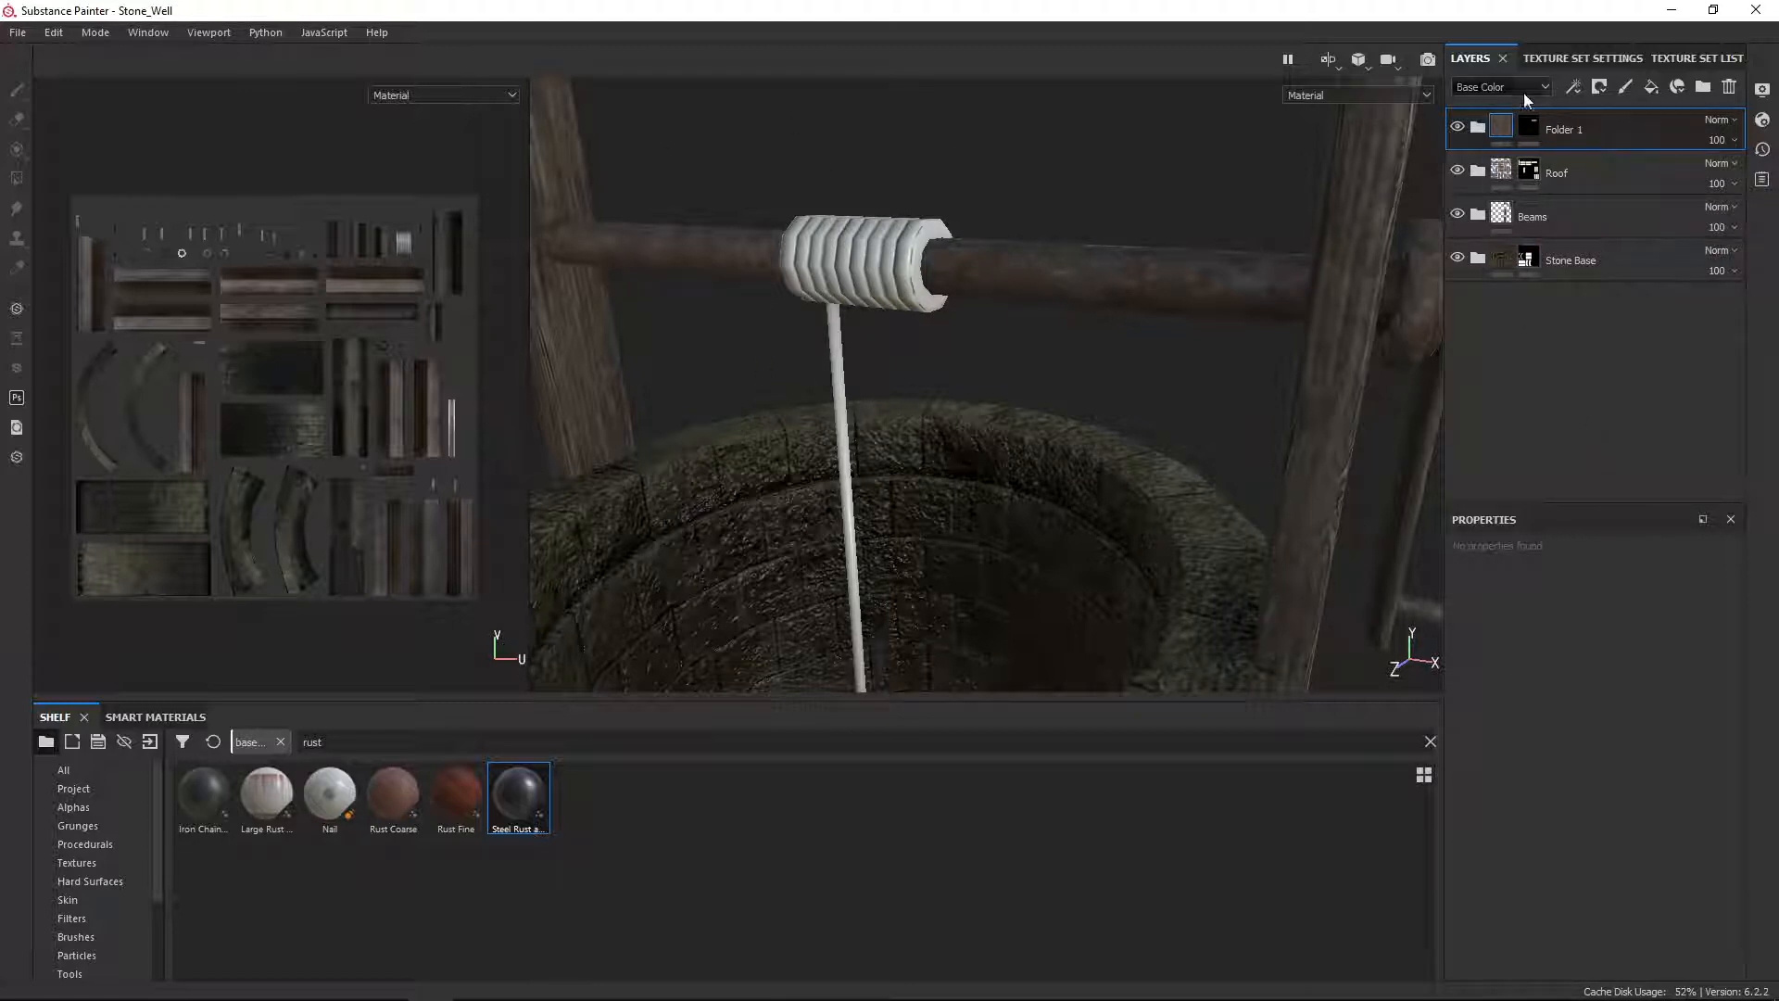
click(1696, 88)
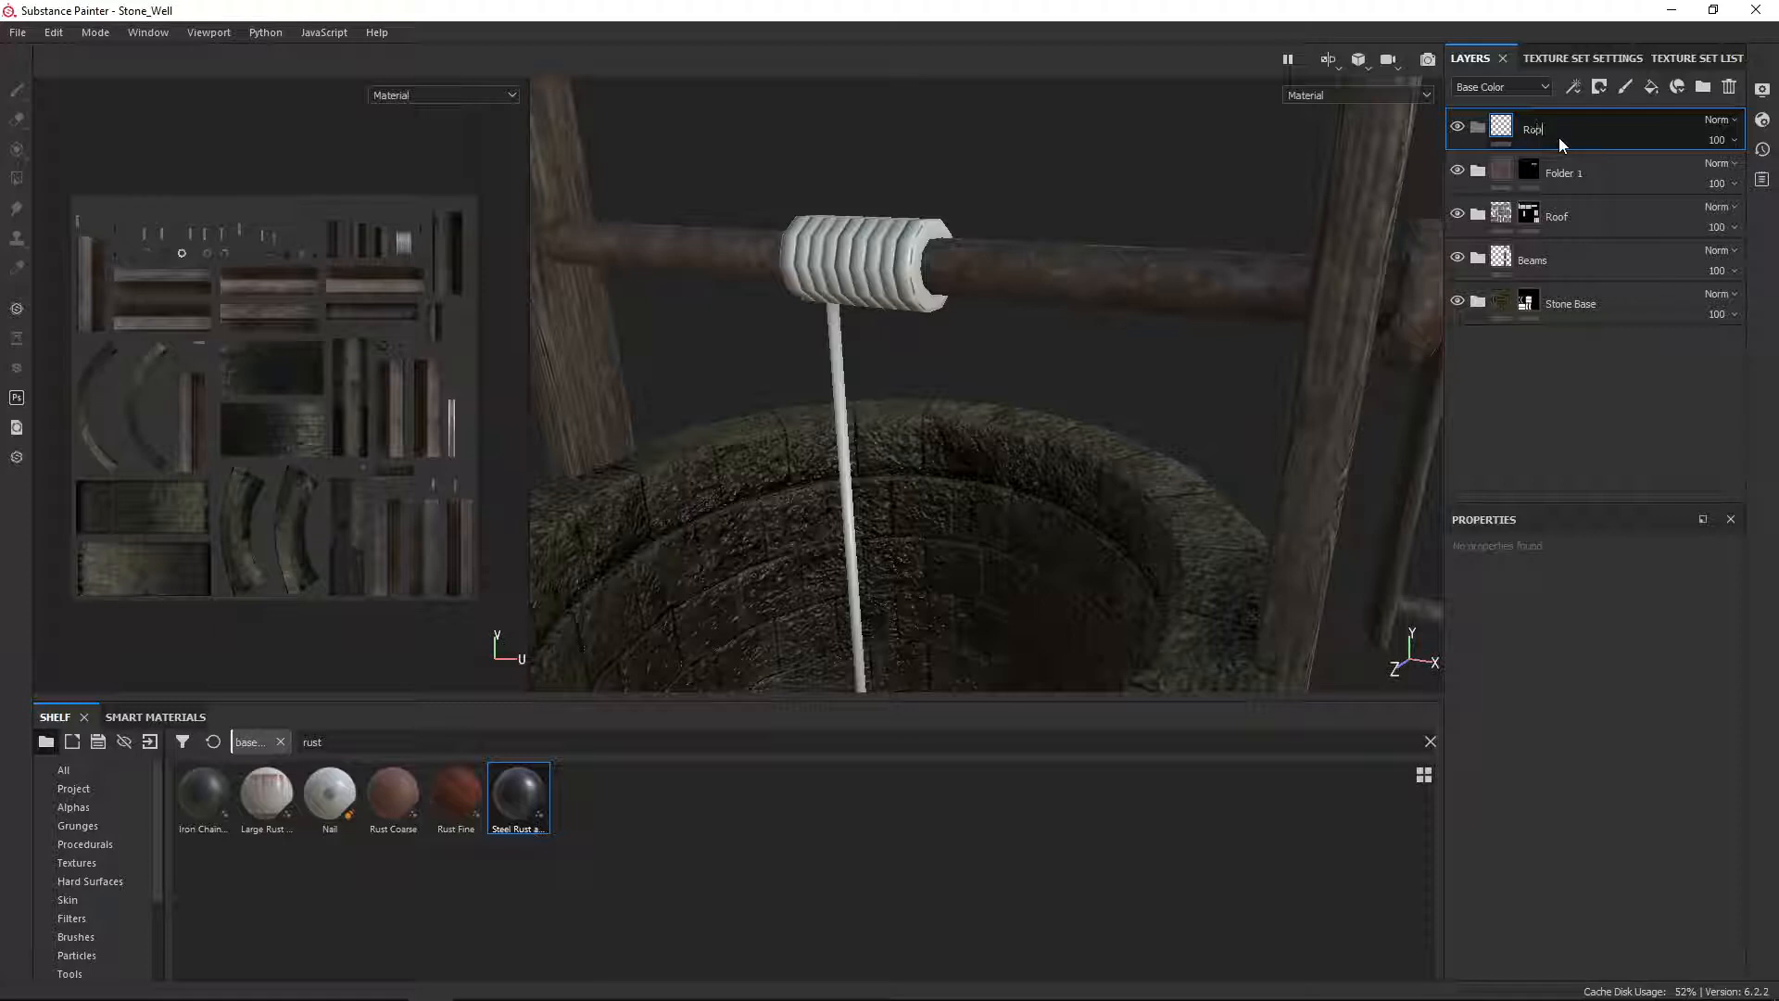
key(Return)
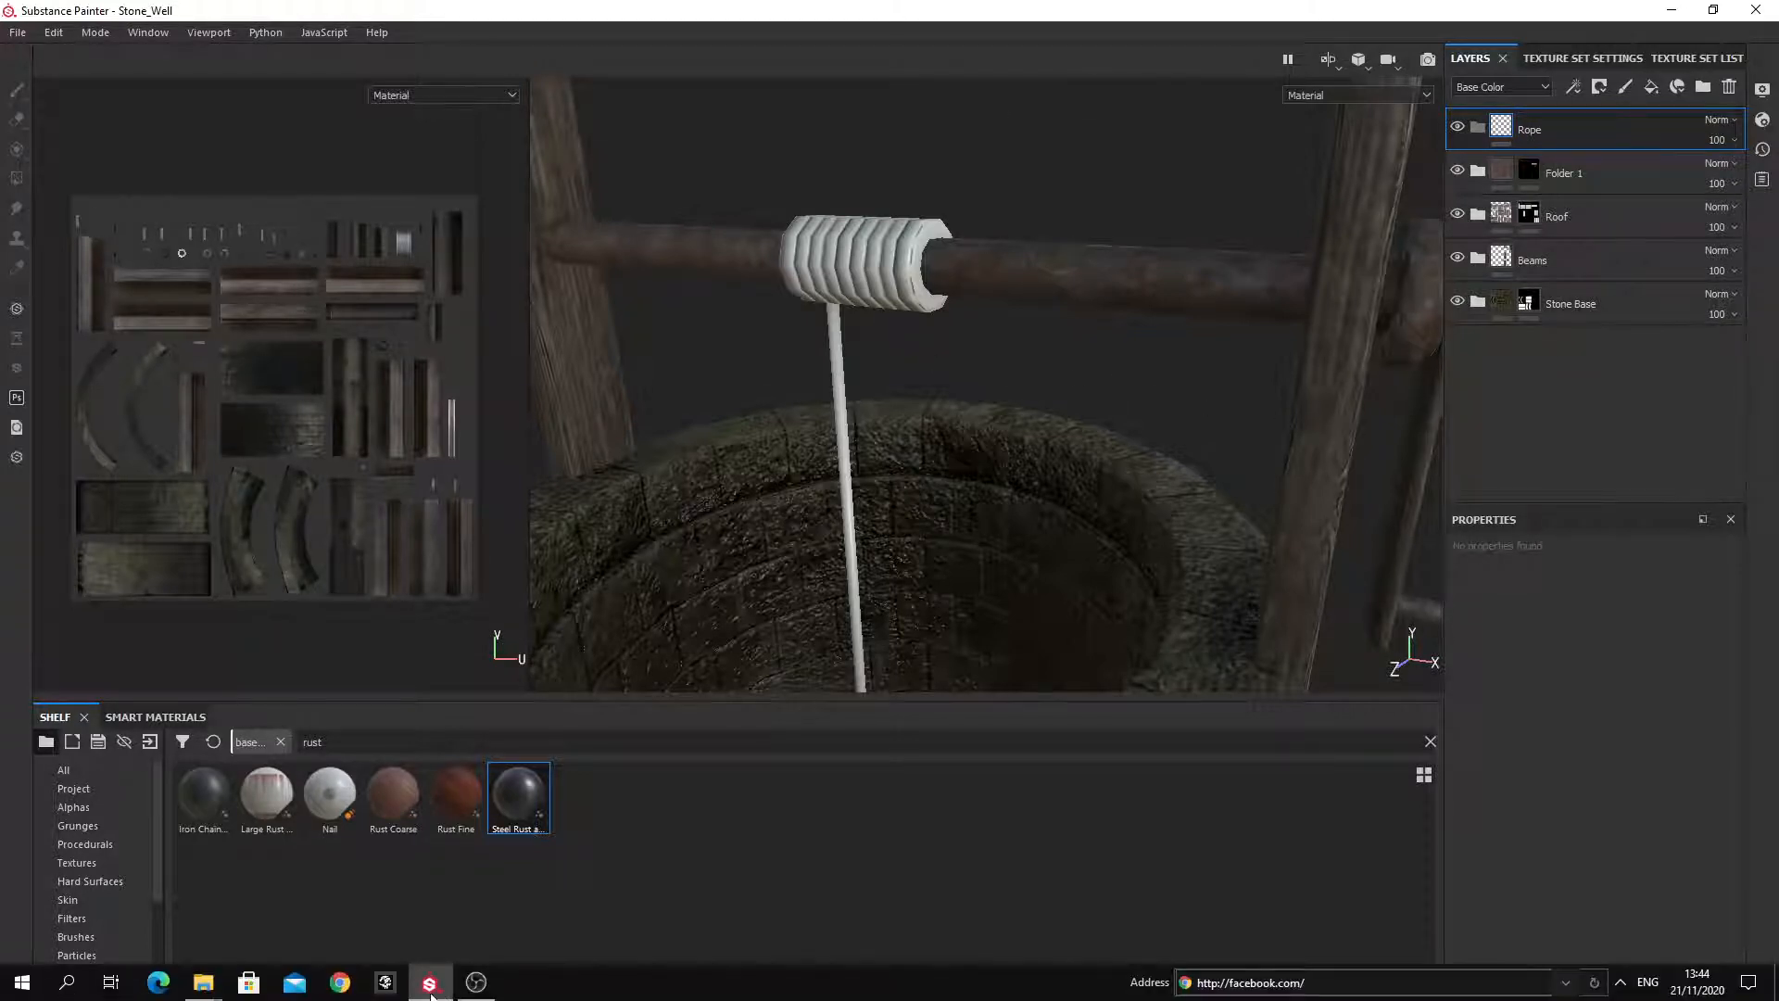
Step: Switch to File Explorer, open the Cloth materials folder and bring RoughRope.sbsar into Substance Painter's shelf for import
click(208, 975)
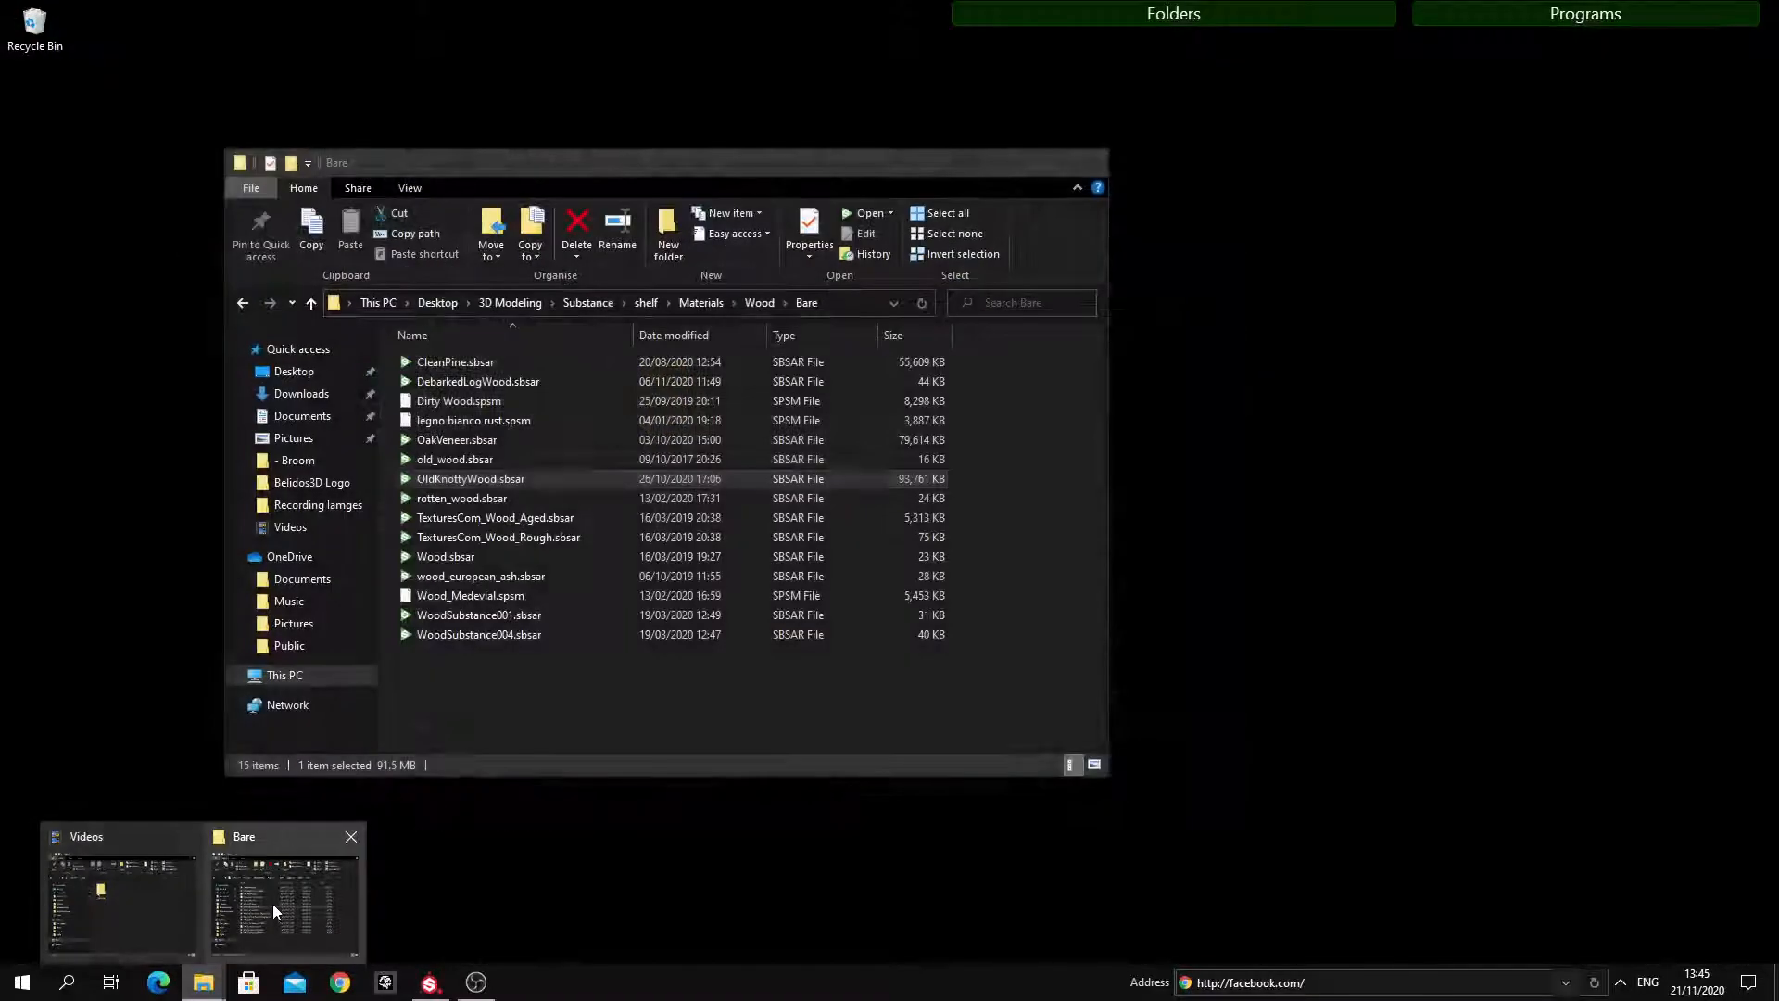
click(278, 899)
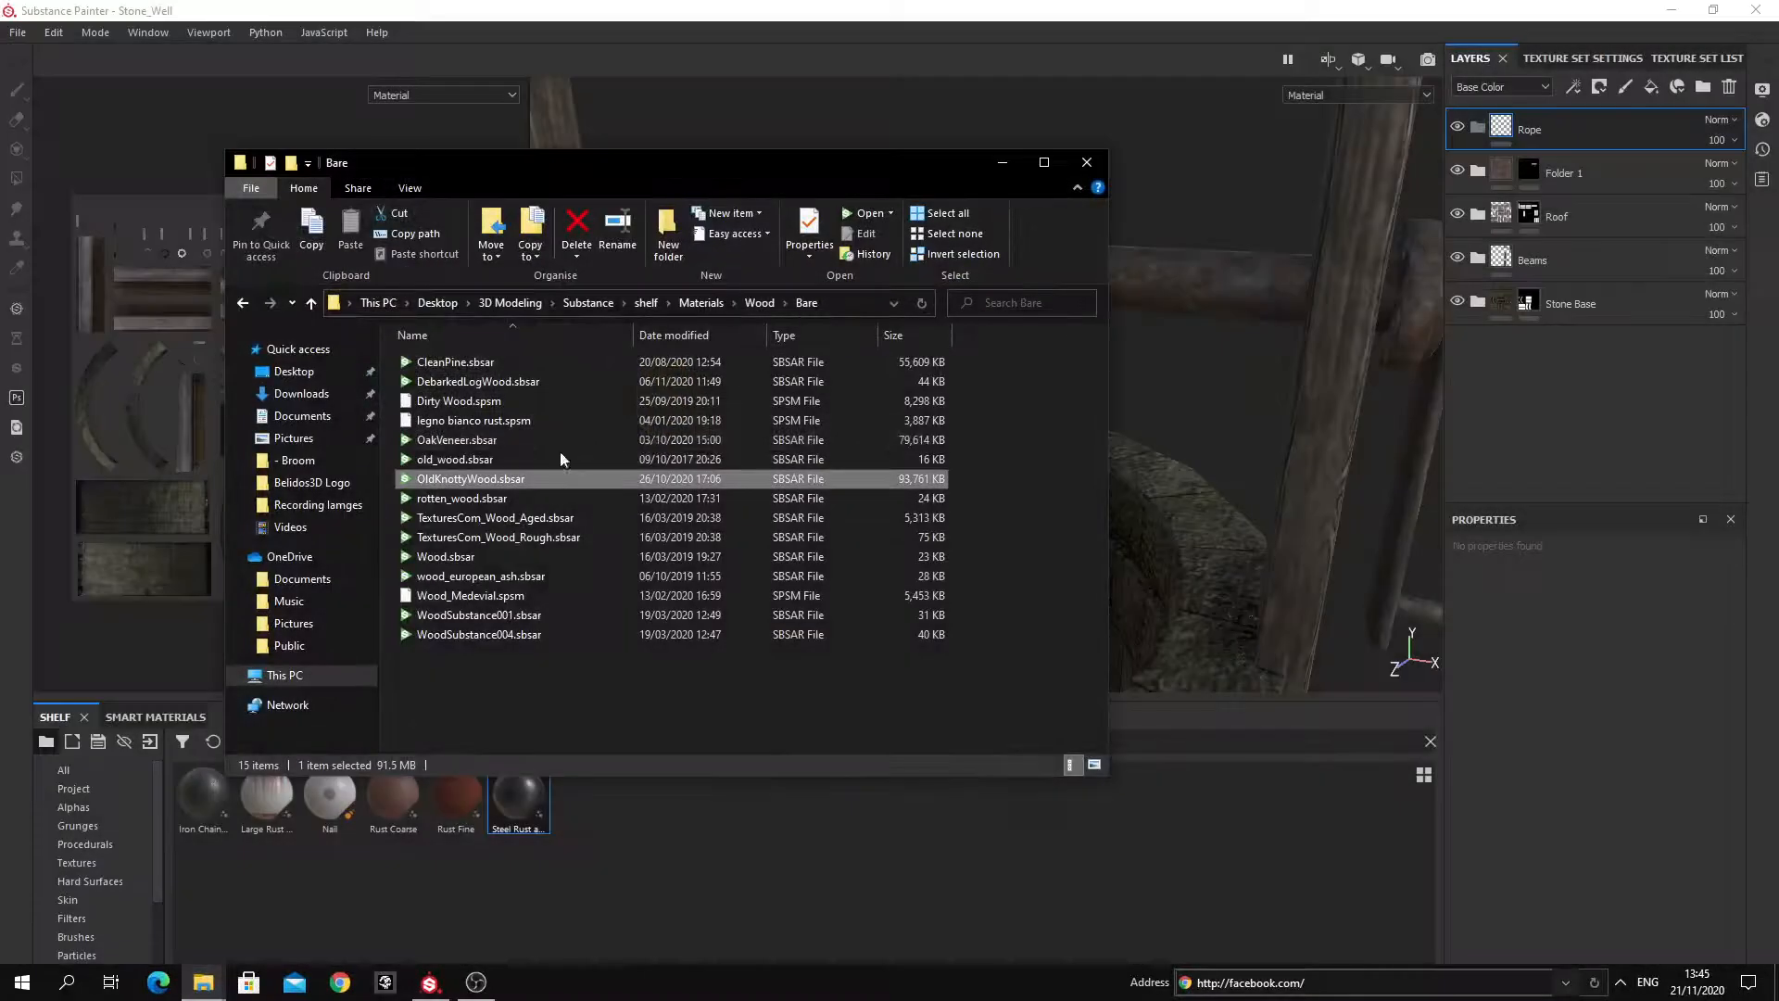
click(708, 305)
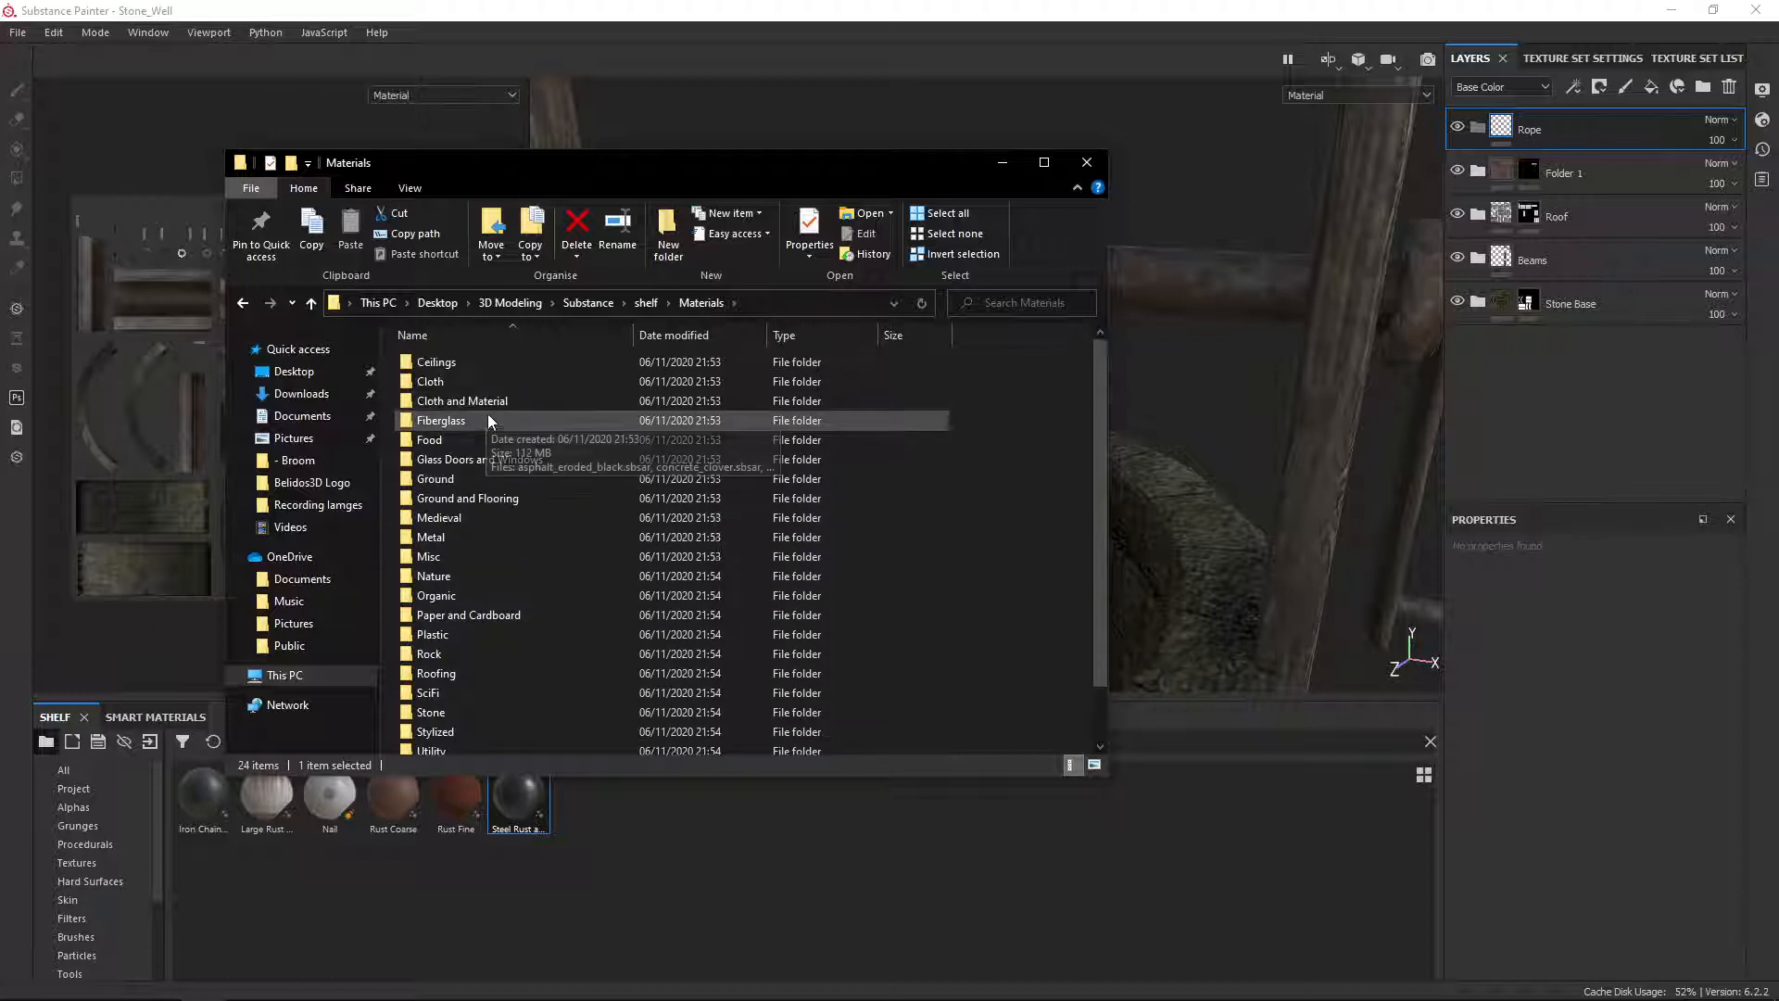
scroll(473, 407, up, 2)
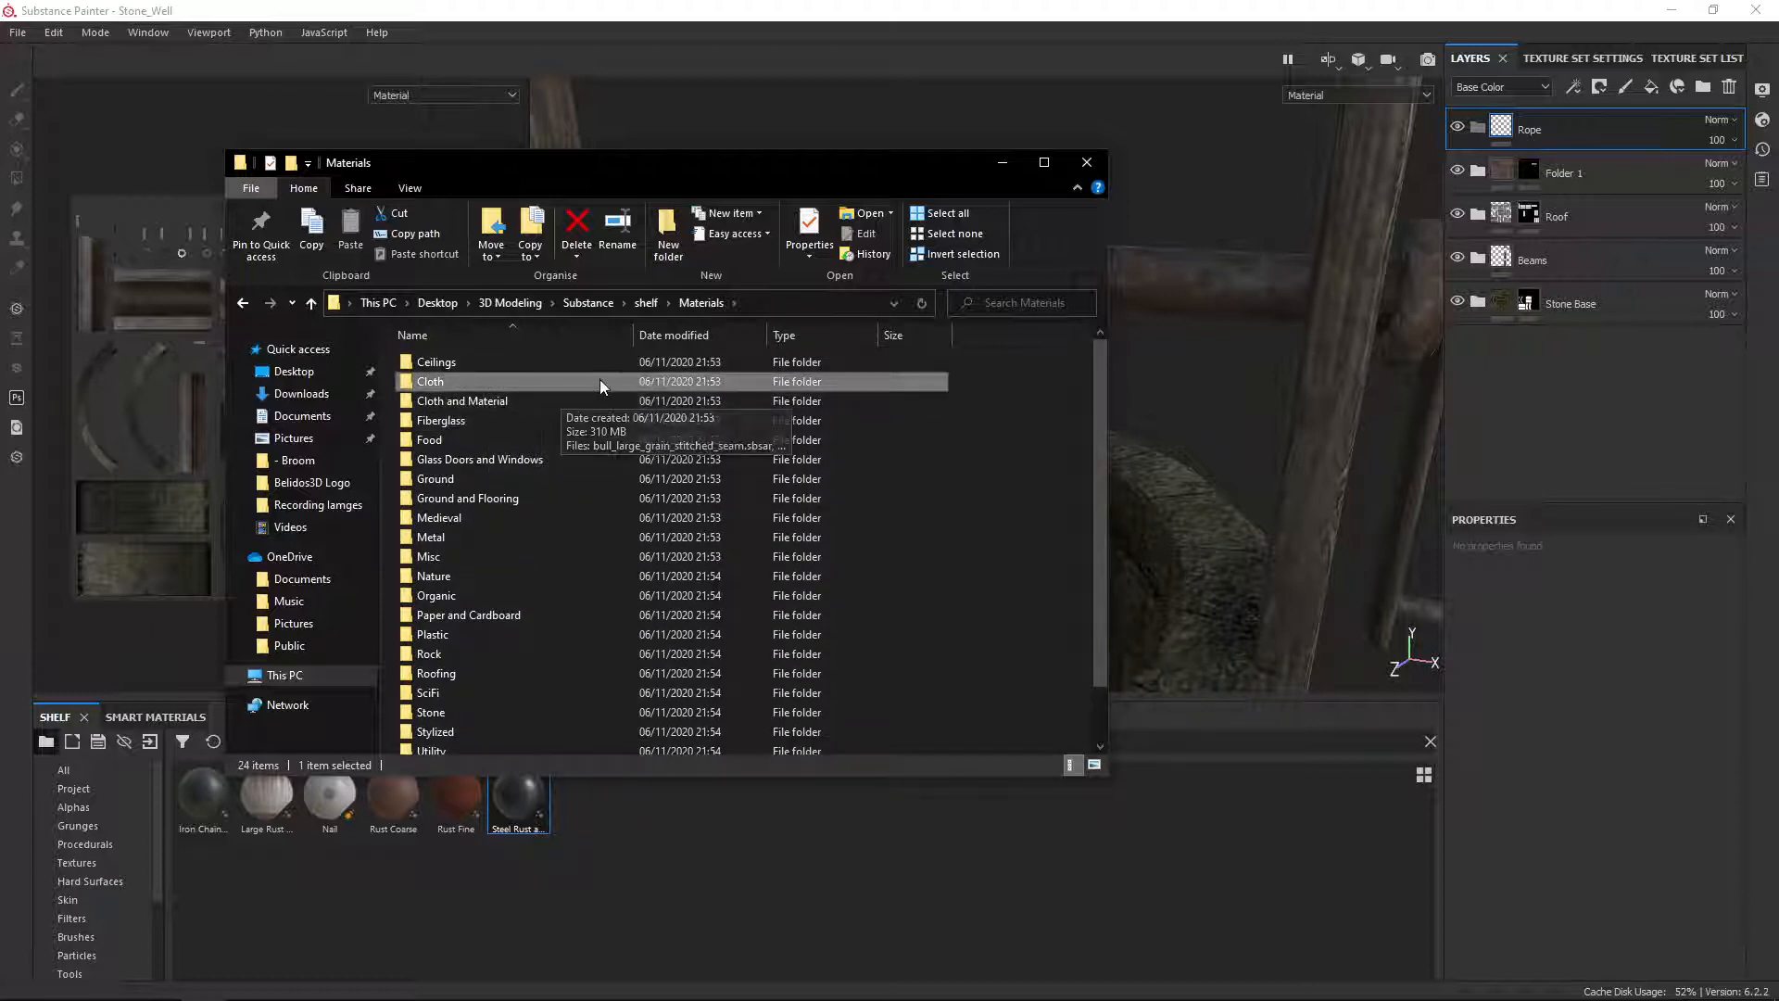
double_click(452, 382)
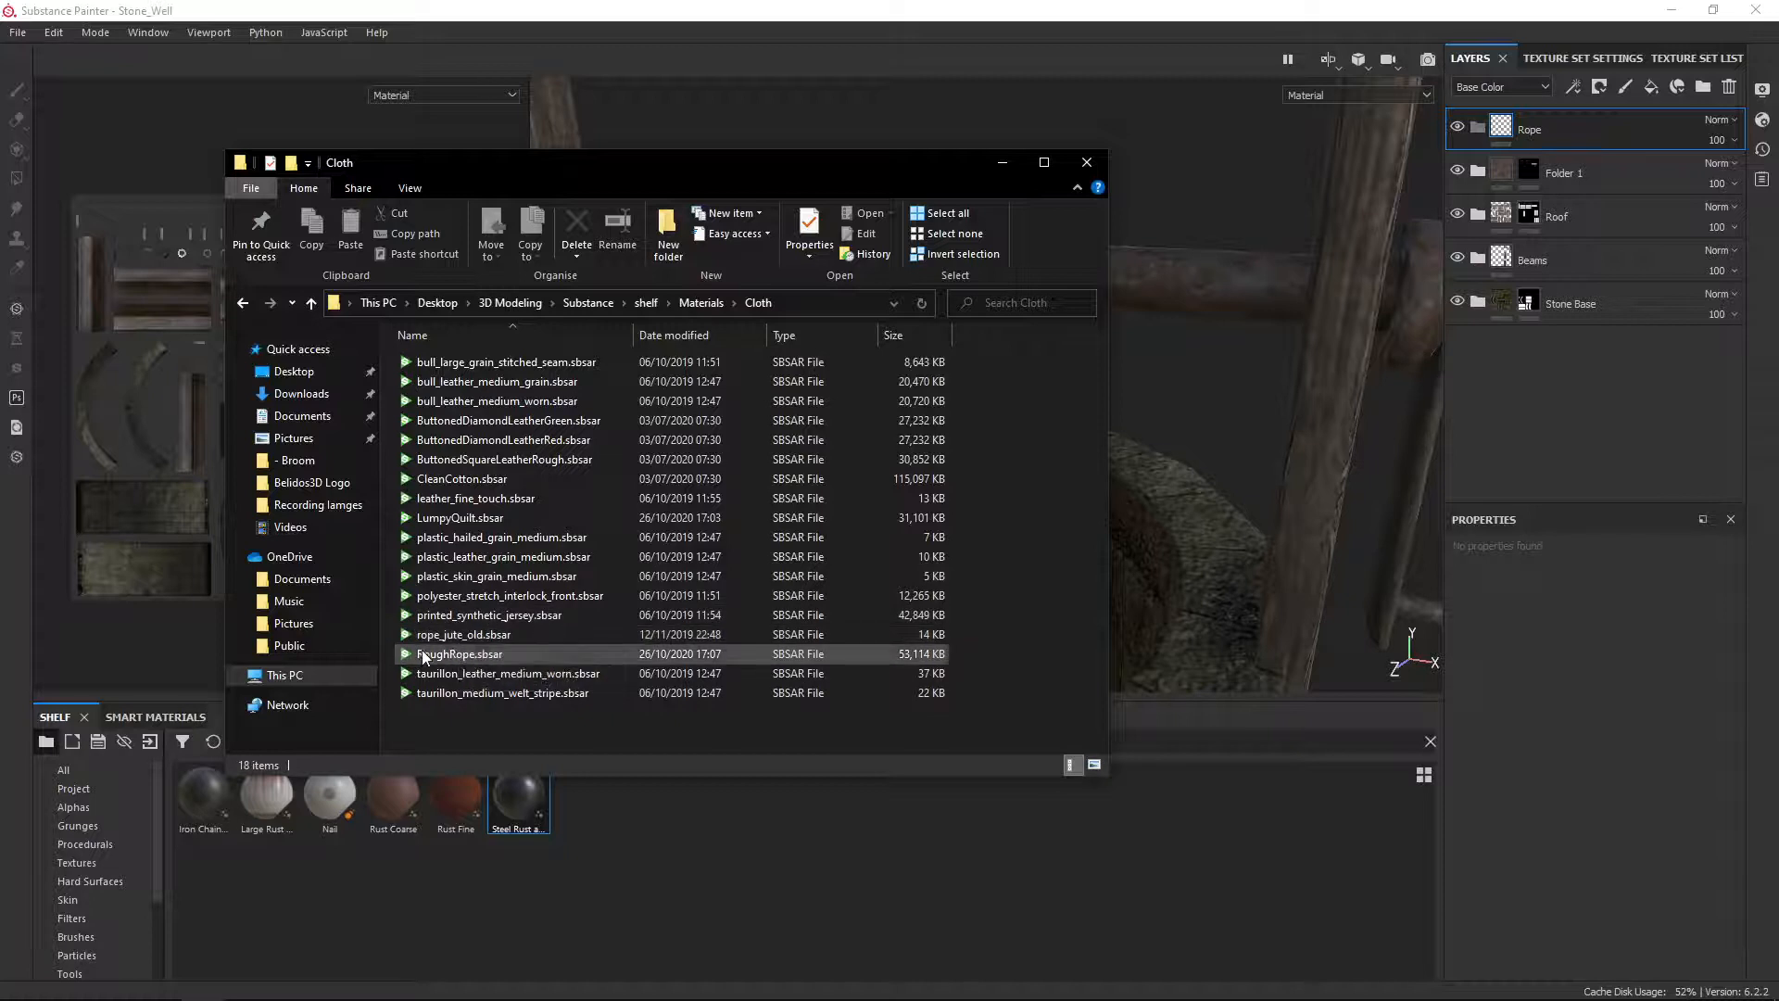
drag(422, 654, 926, 877)
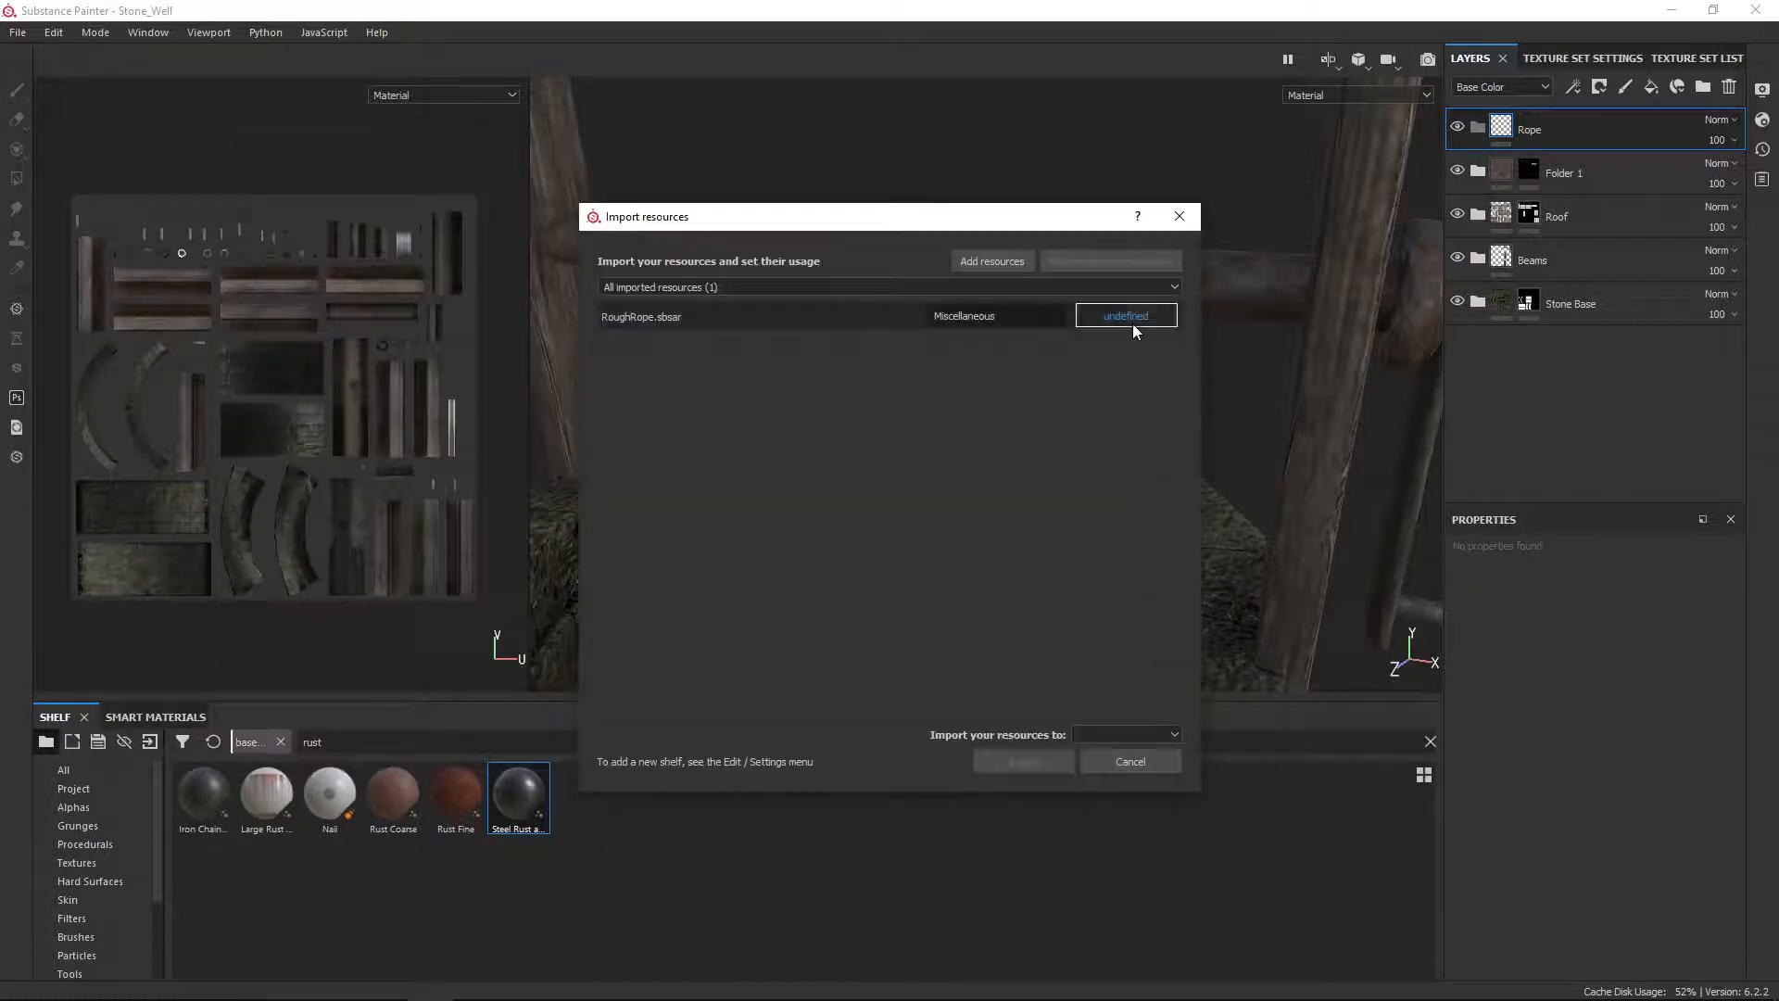
Step: Set RoughRope.sbsar's usage to basematerial, choose an import destination and import it
click(1132, 324)
click(1191, 363)
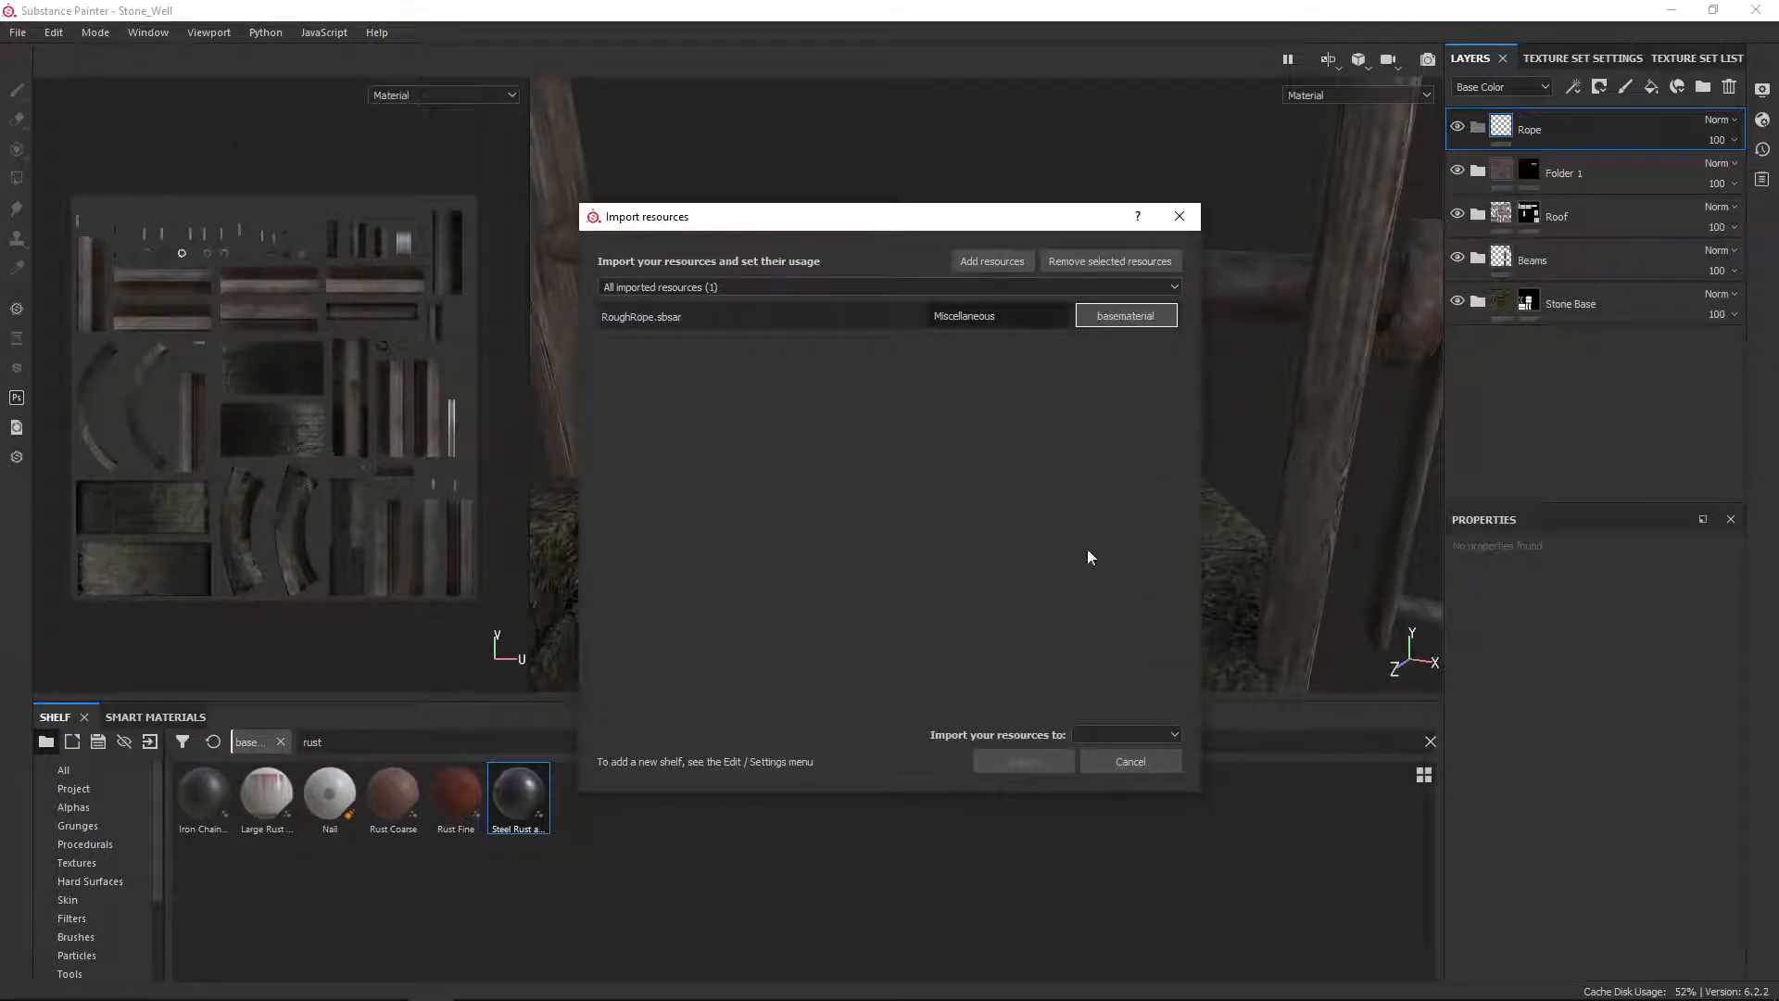
click(1092, 734)
click(1116, 762)
click(1021, 764)
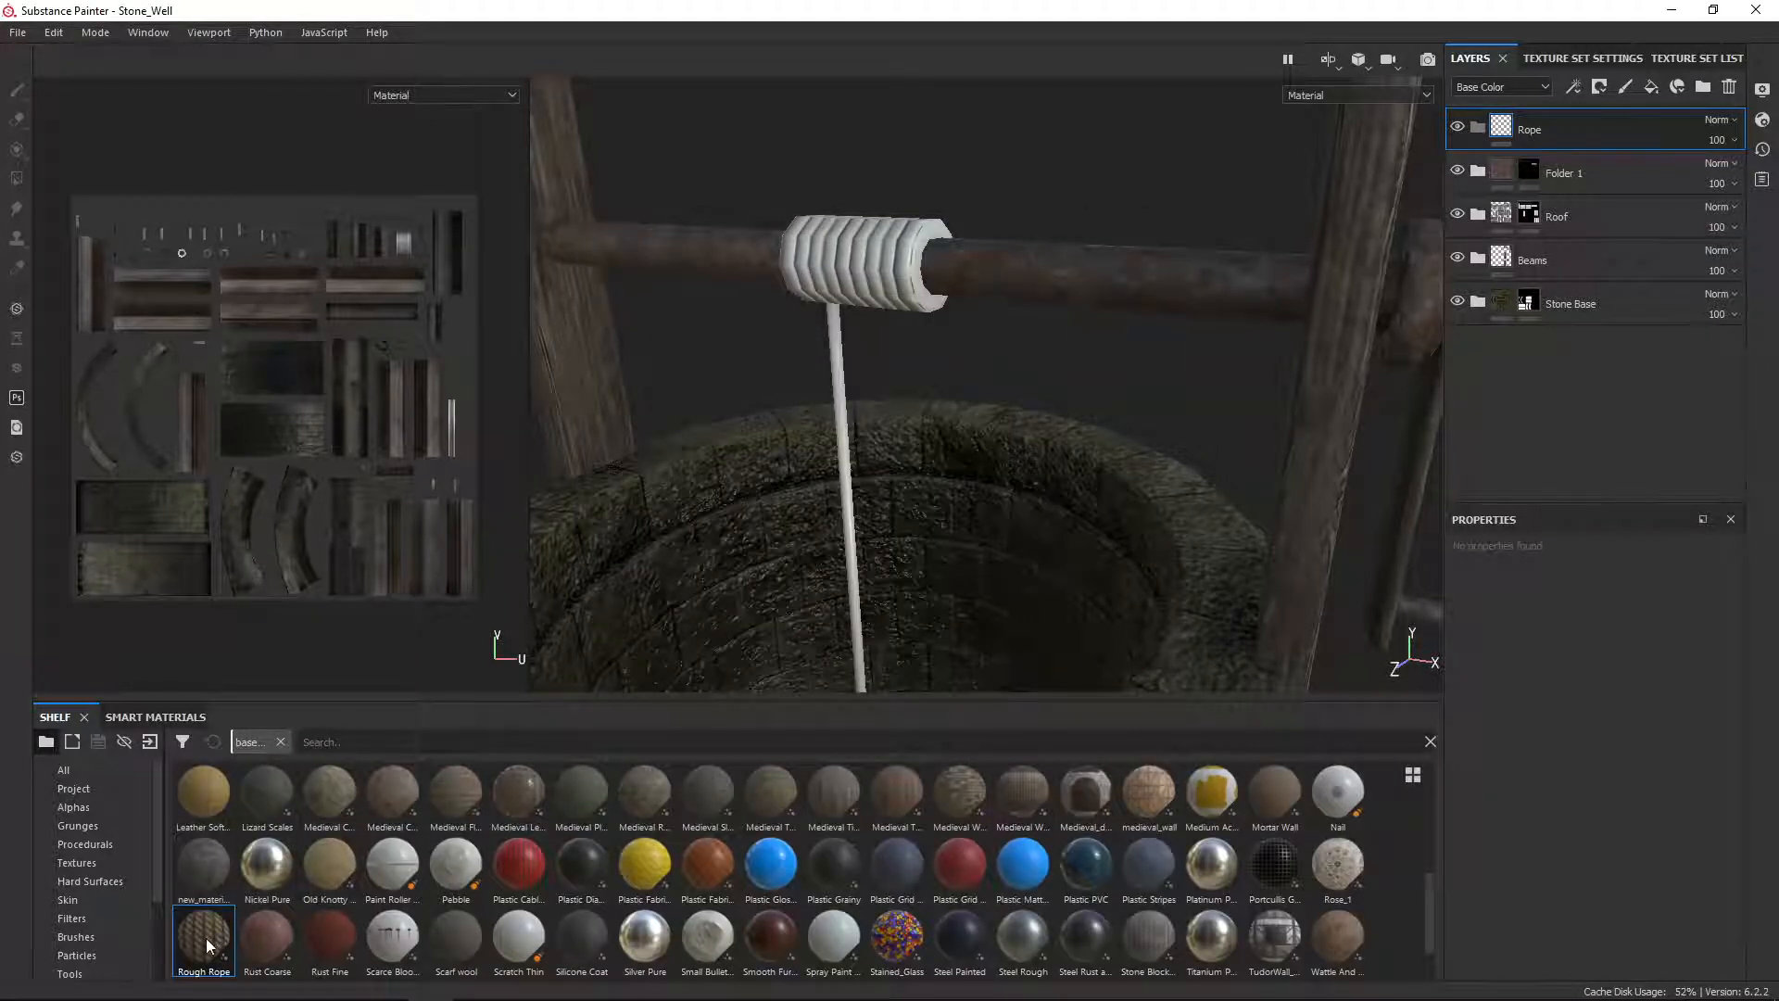
Step: Add the Rough Rope material as a fill layer inside the Rope folder
drag(206, 945, 1538, 125)
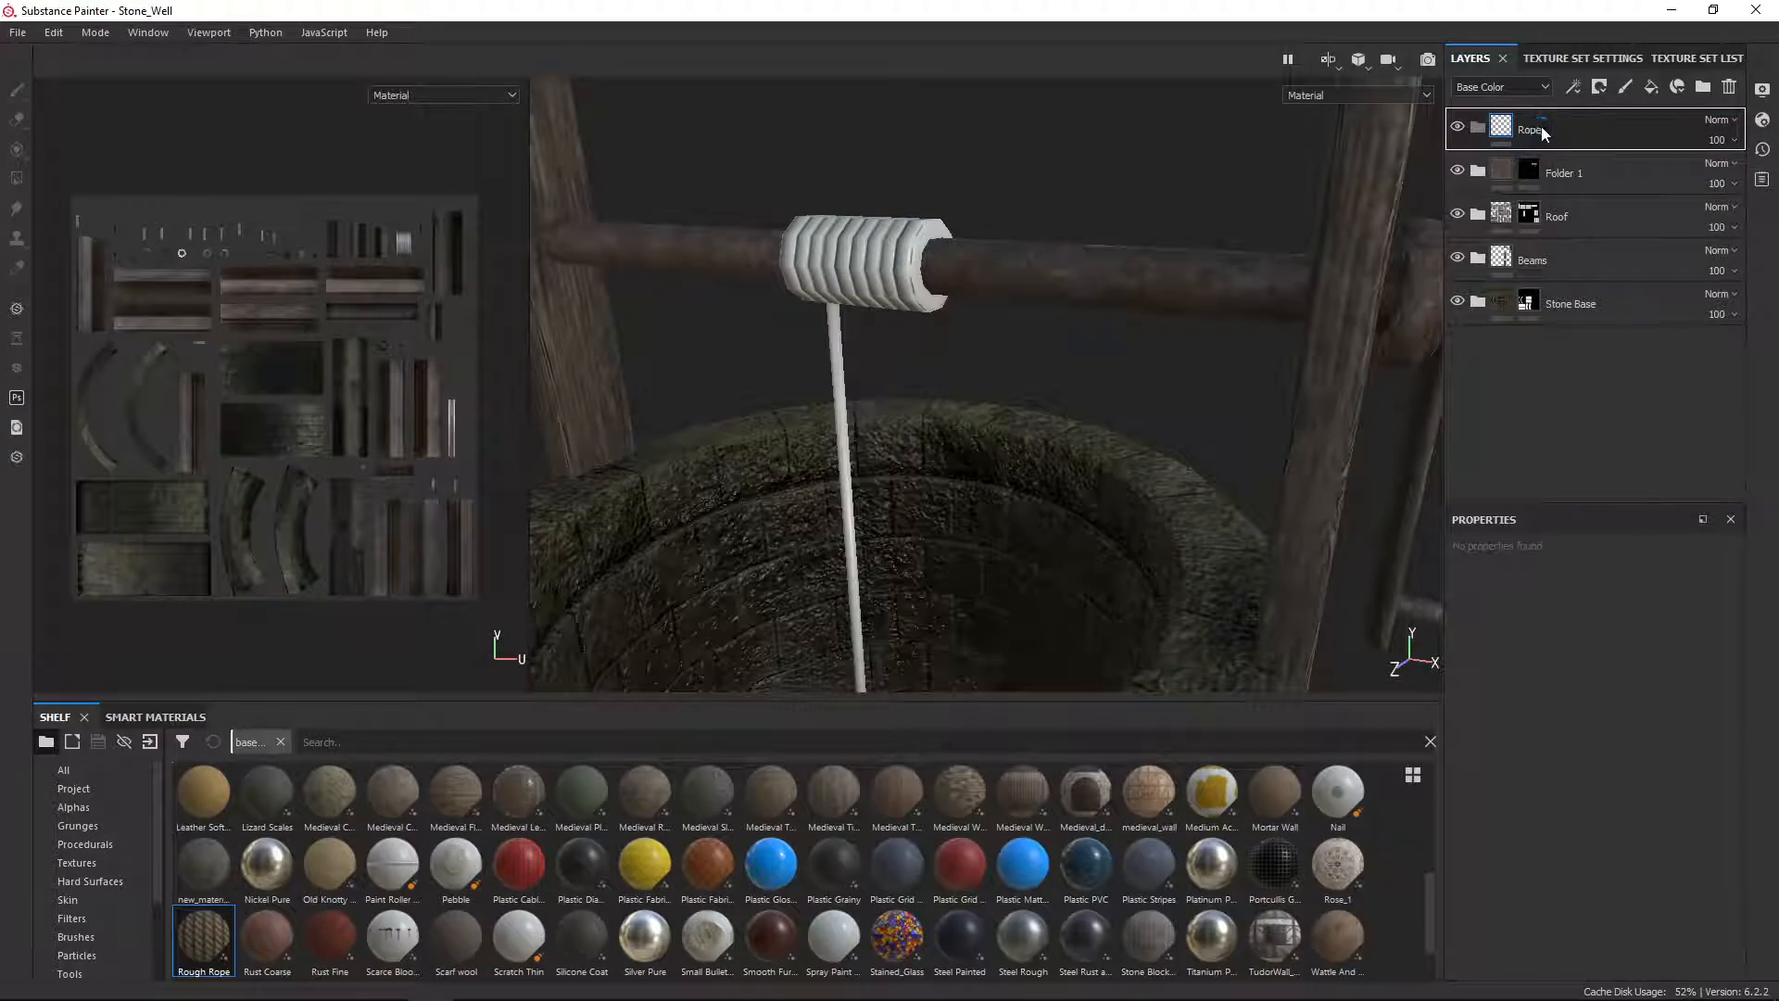
scroll(1221, 328, up, 3)
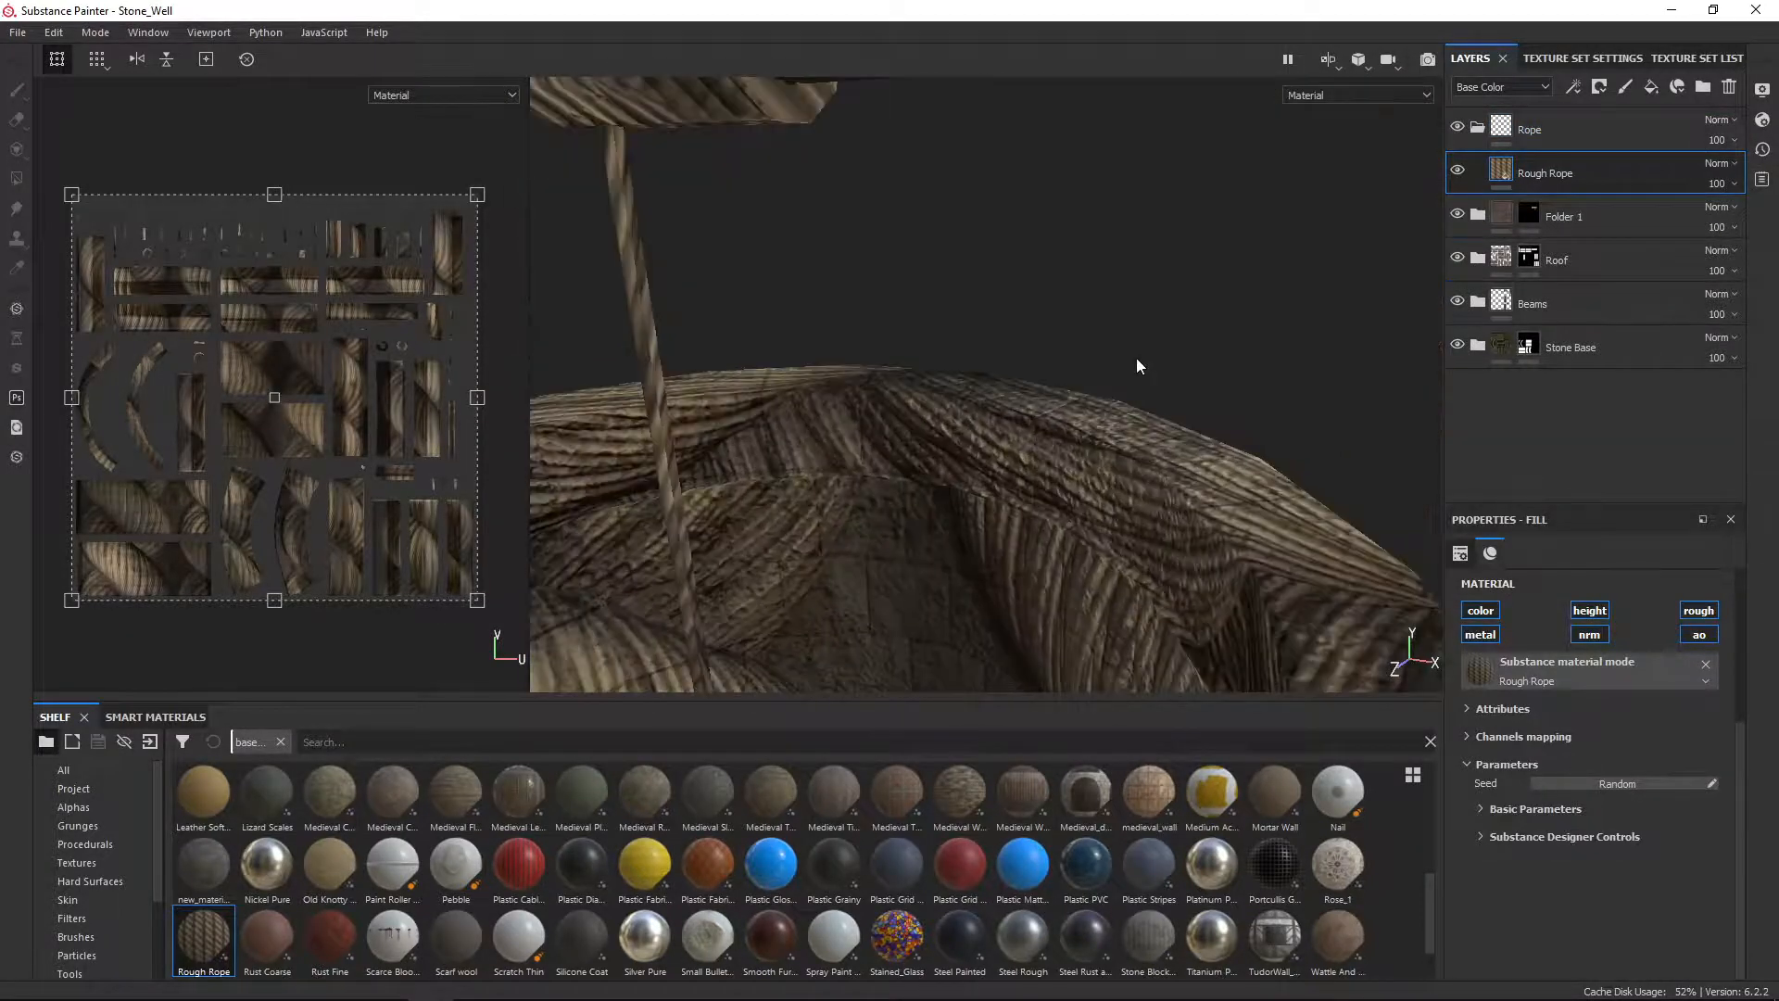
scroll(1149, 354, down, 6)
alt+drag(993, 440, 1007, 434)
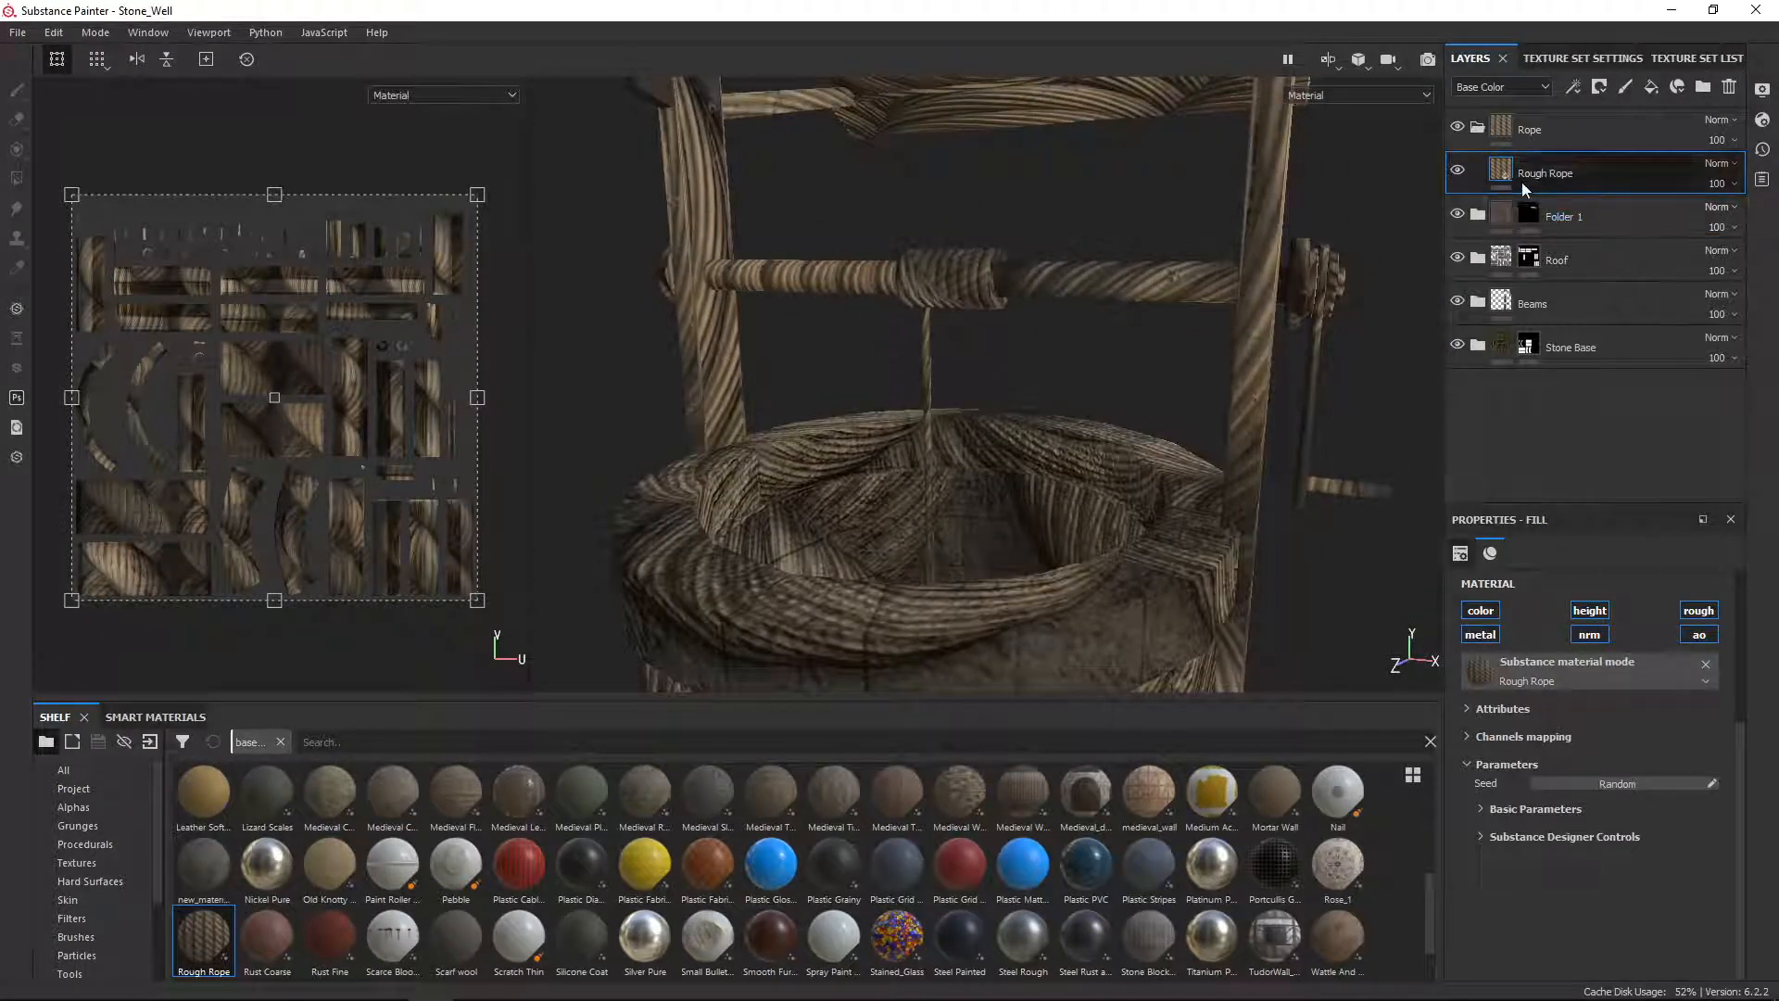
Step: Add a black mask to the Rope folder and include the coiled rope and the hanging rope in it
right_click(1512, 128)
click(1588, 155)
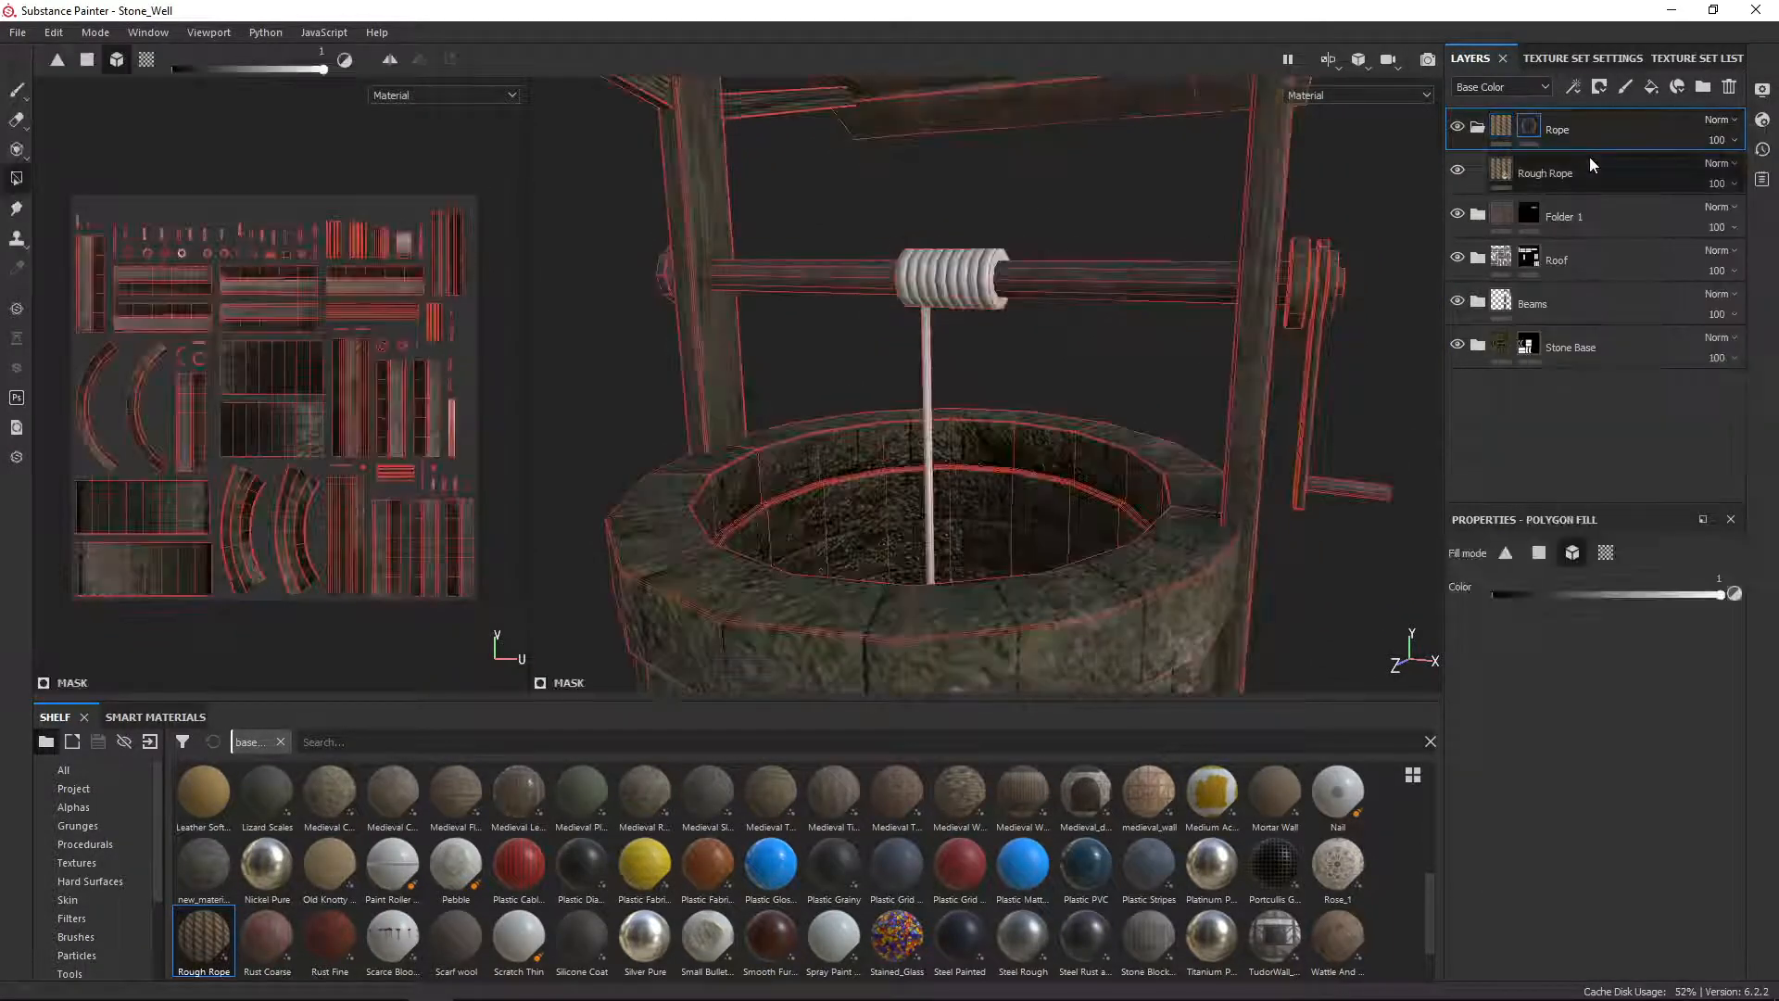
alt+drag(886, 392, 899, 445)
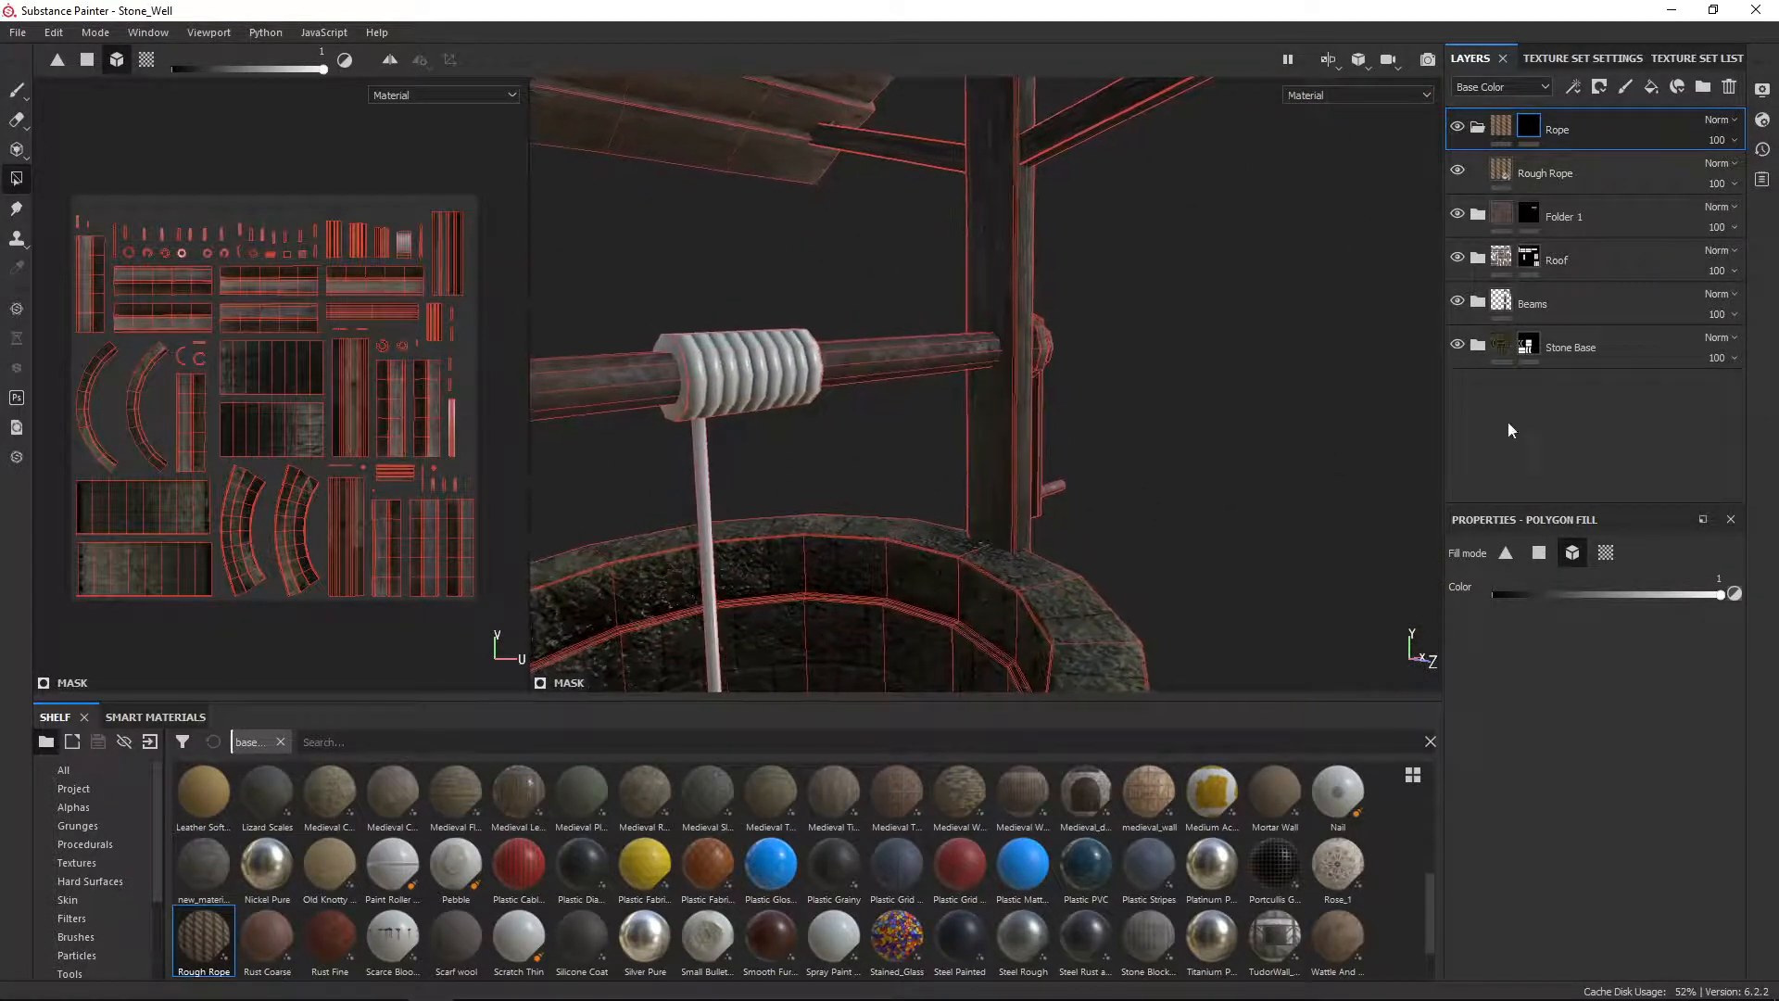
click(708, 374)
click(699, 456)
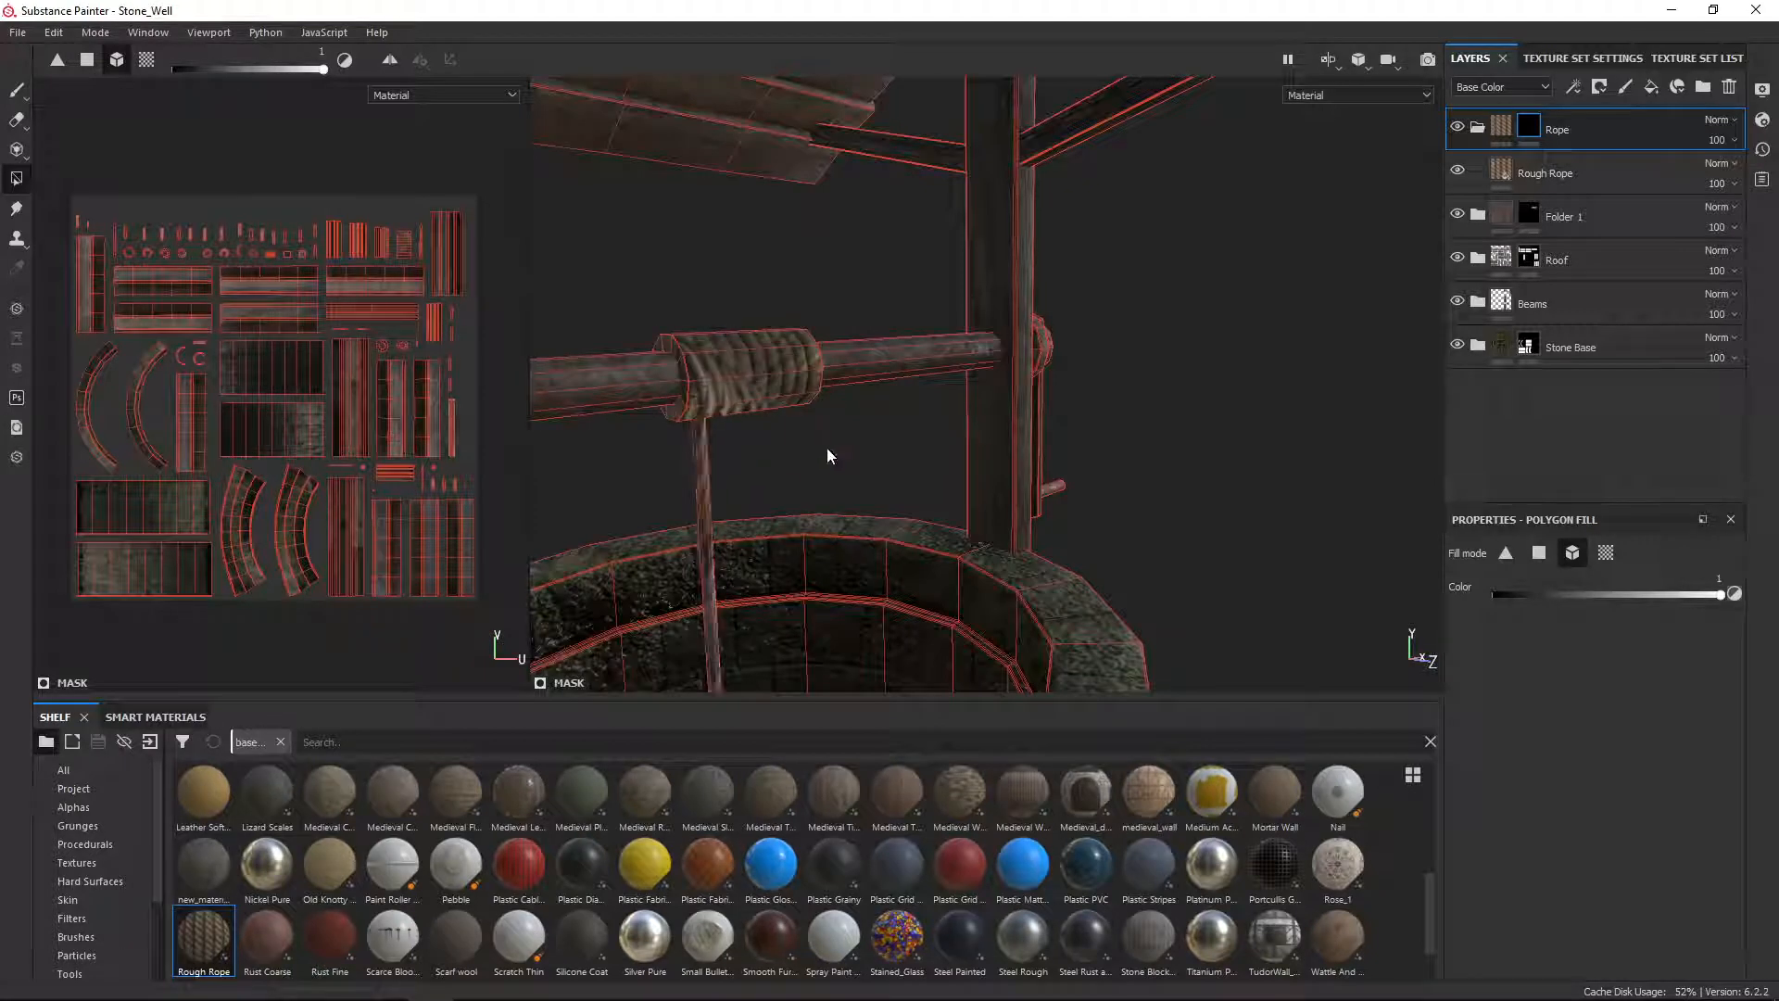
Step: Duplicate the Rough Rope layer and give both the original and the copy a black mask
scroll(827, 454, down, 5)
scroll(828, 454, up, 5)
scroll(830, 452, up, 3)
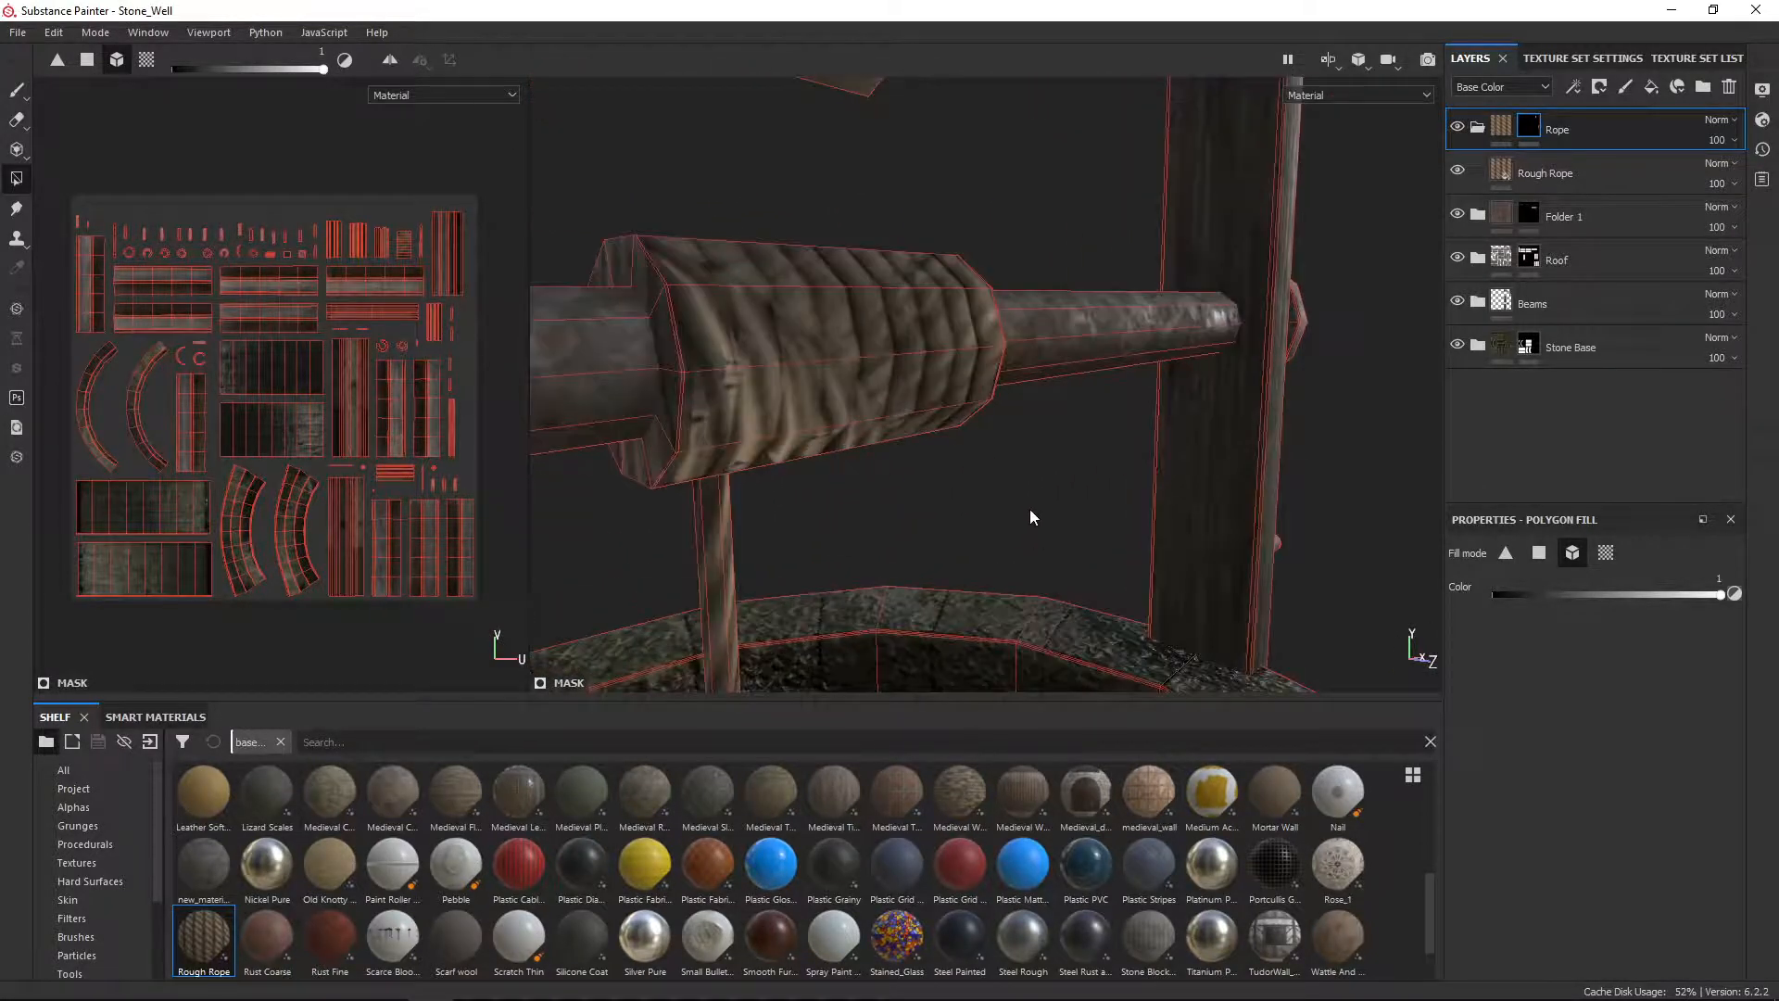
alt+drag(1028, 516, 815, 500)
right_click(1559, 171)
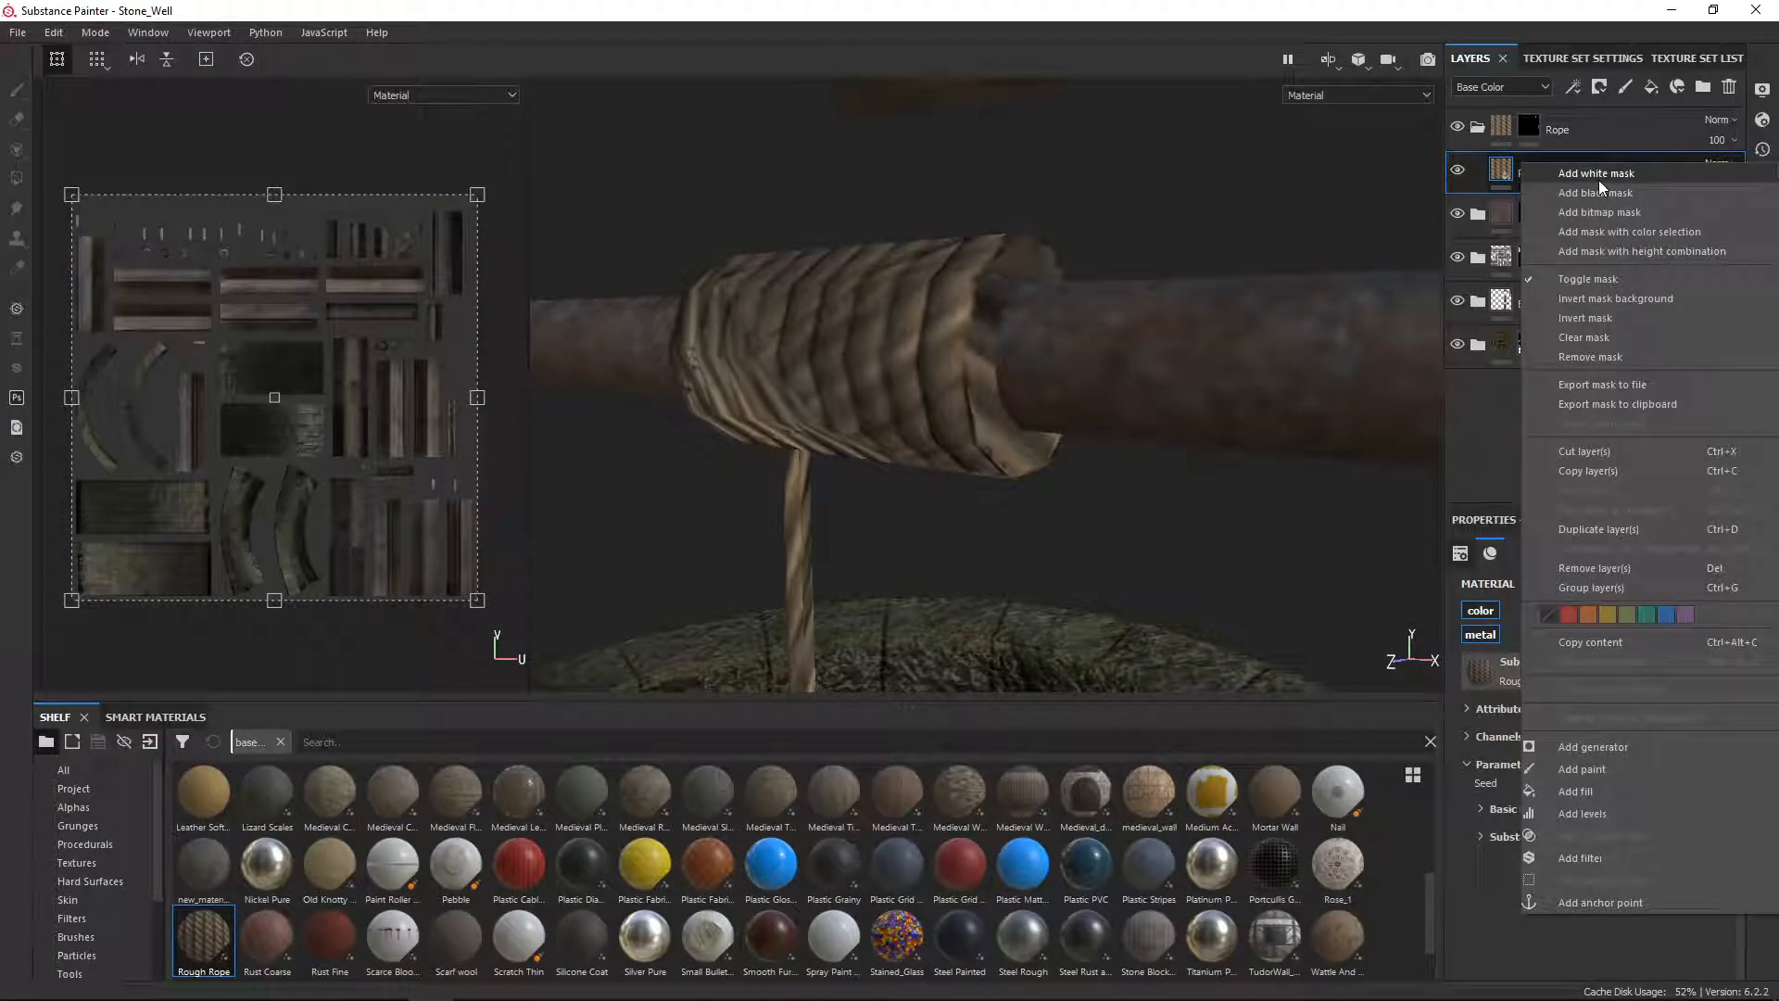
click(1599, 529)
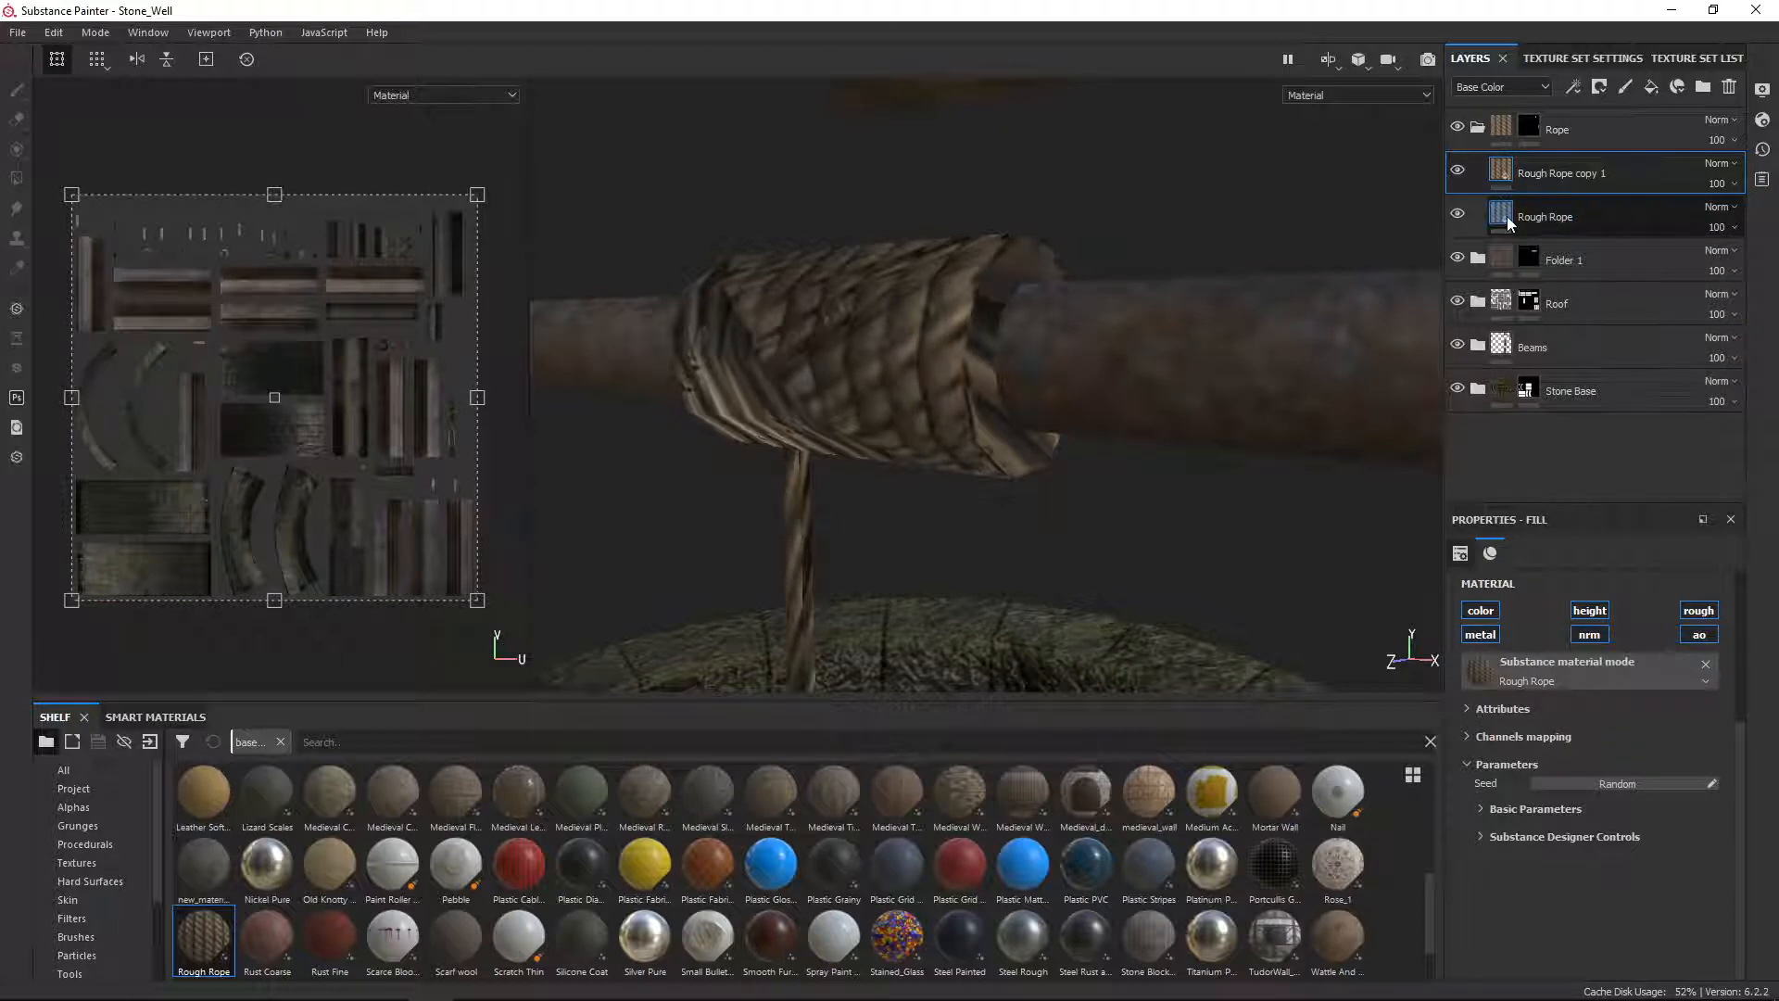
right_click(1509, 217)
click(1551, 243)
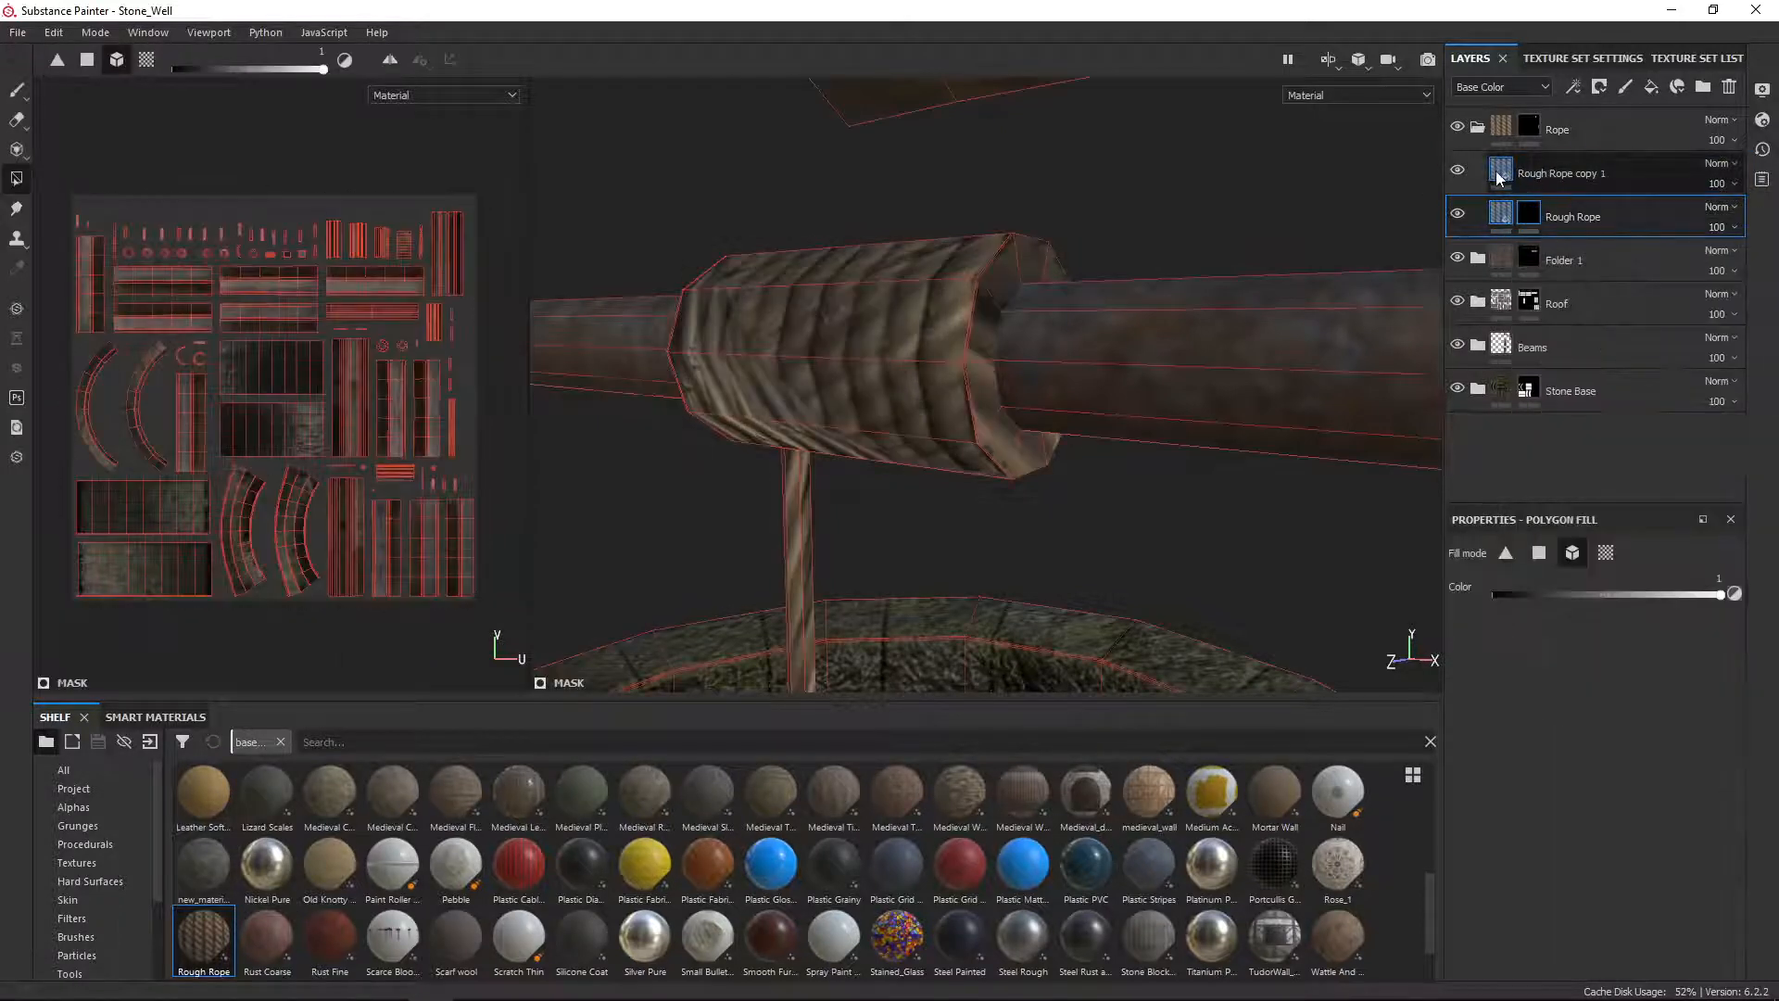
right_click(1500, 171)
click(1547, 200)
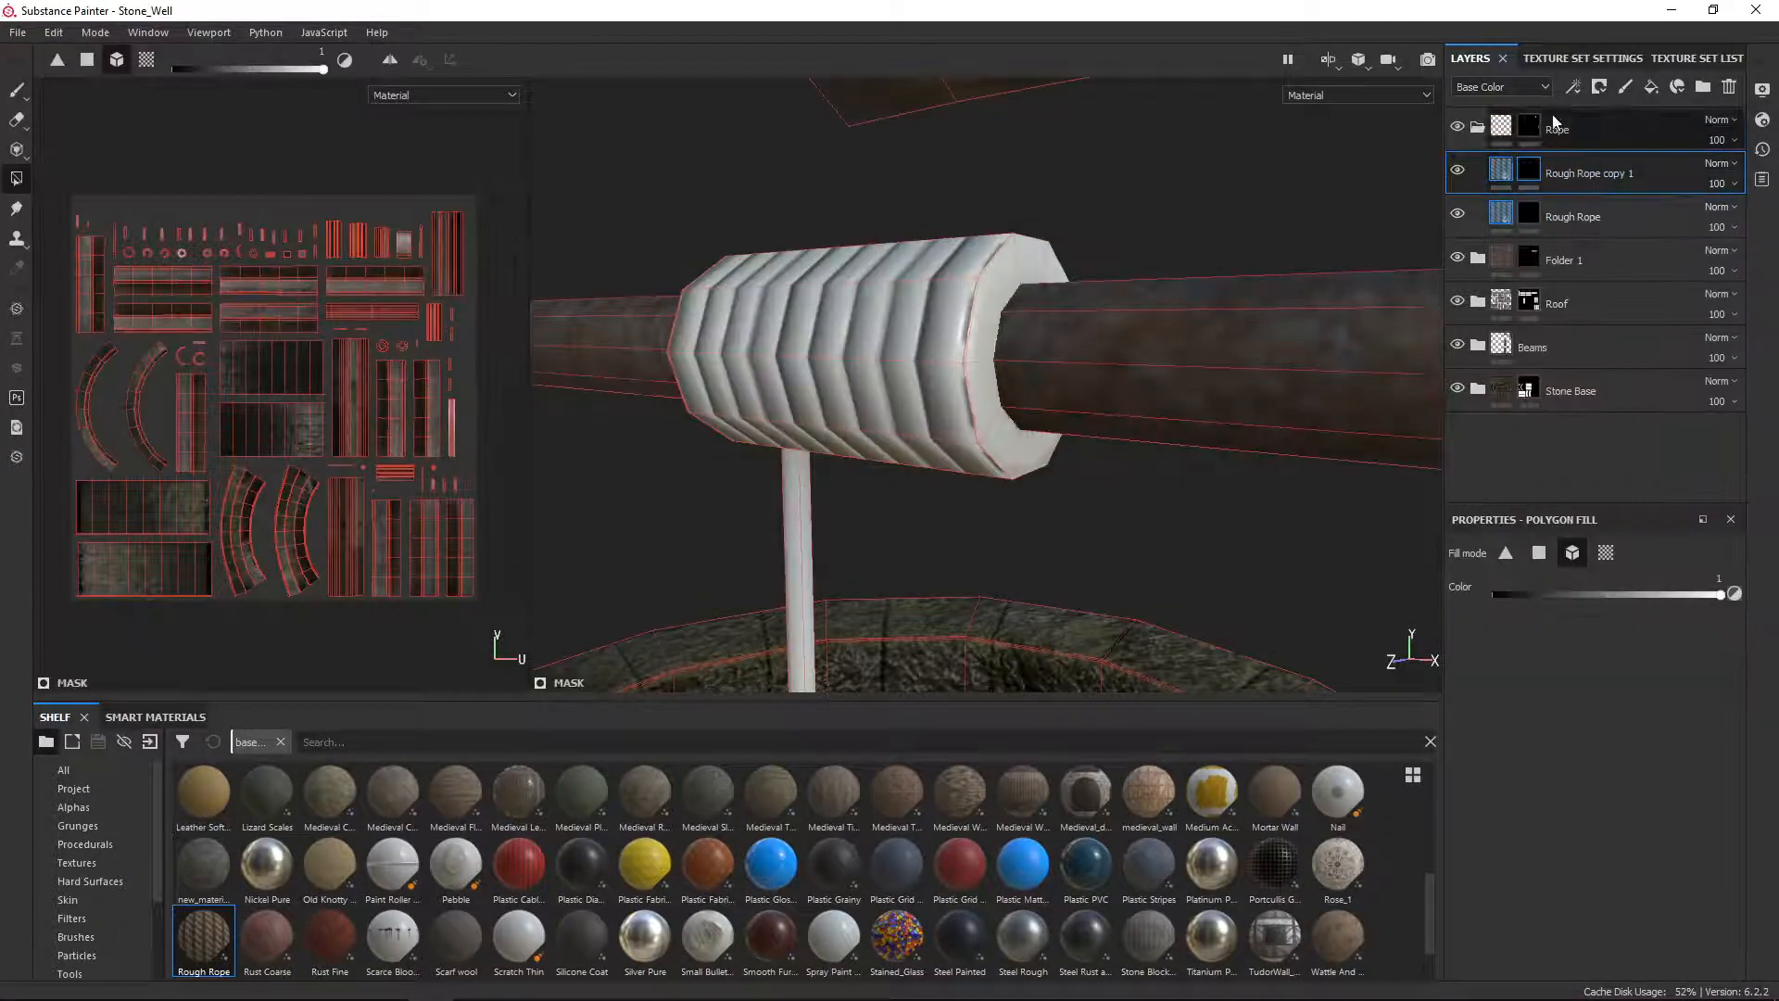
Step: Fill the coil's outer surface and the hanging rope in the original Rough Rope layer's mask, using UV chunk fill
click(1533, 219)
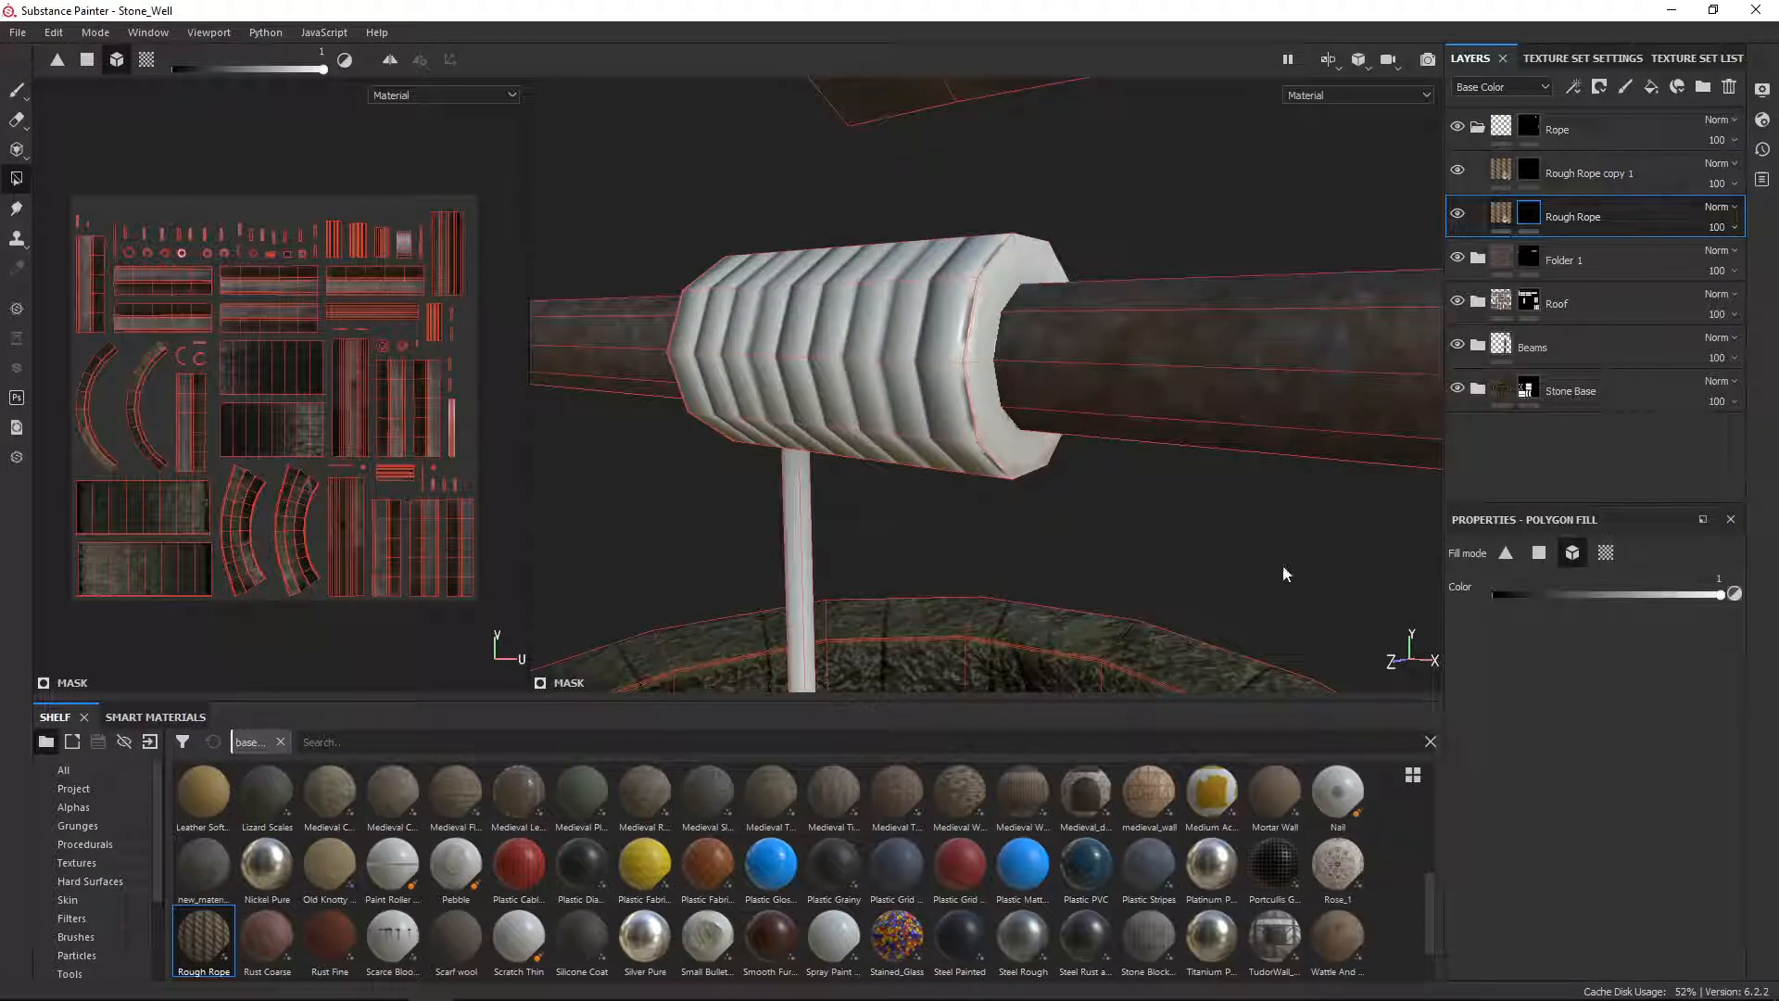
click(1601, 554)
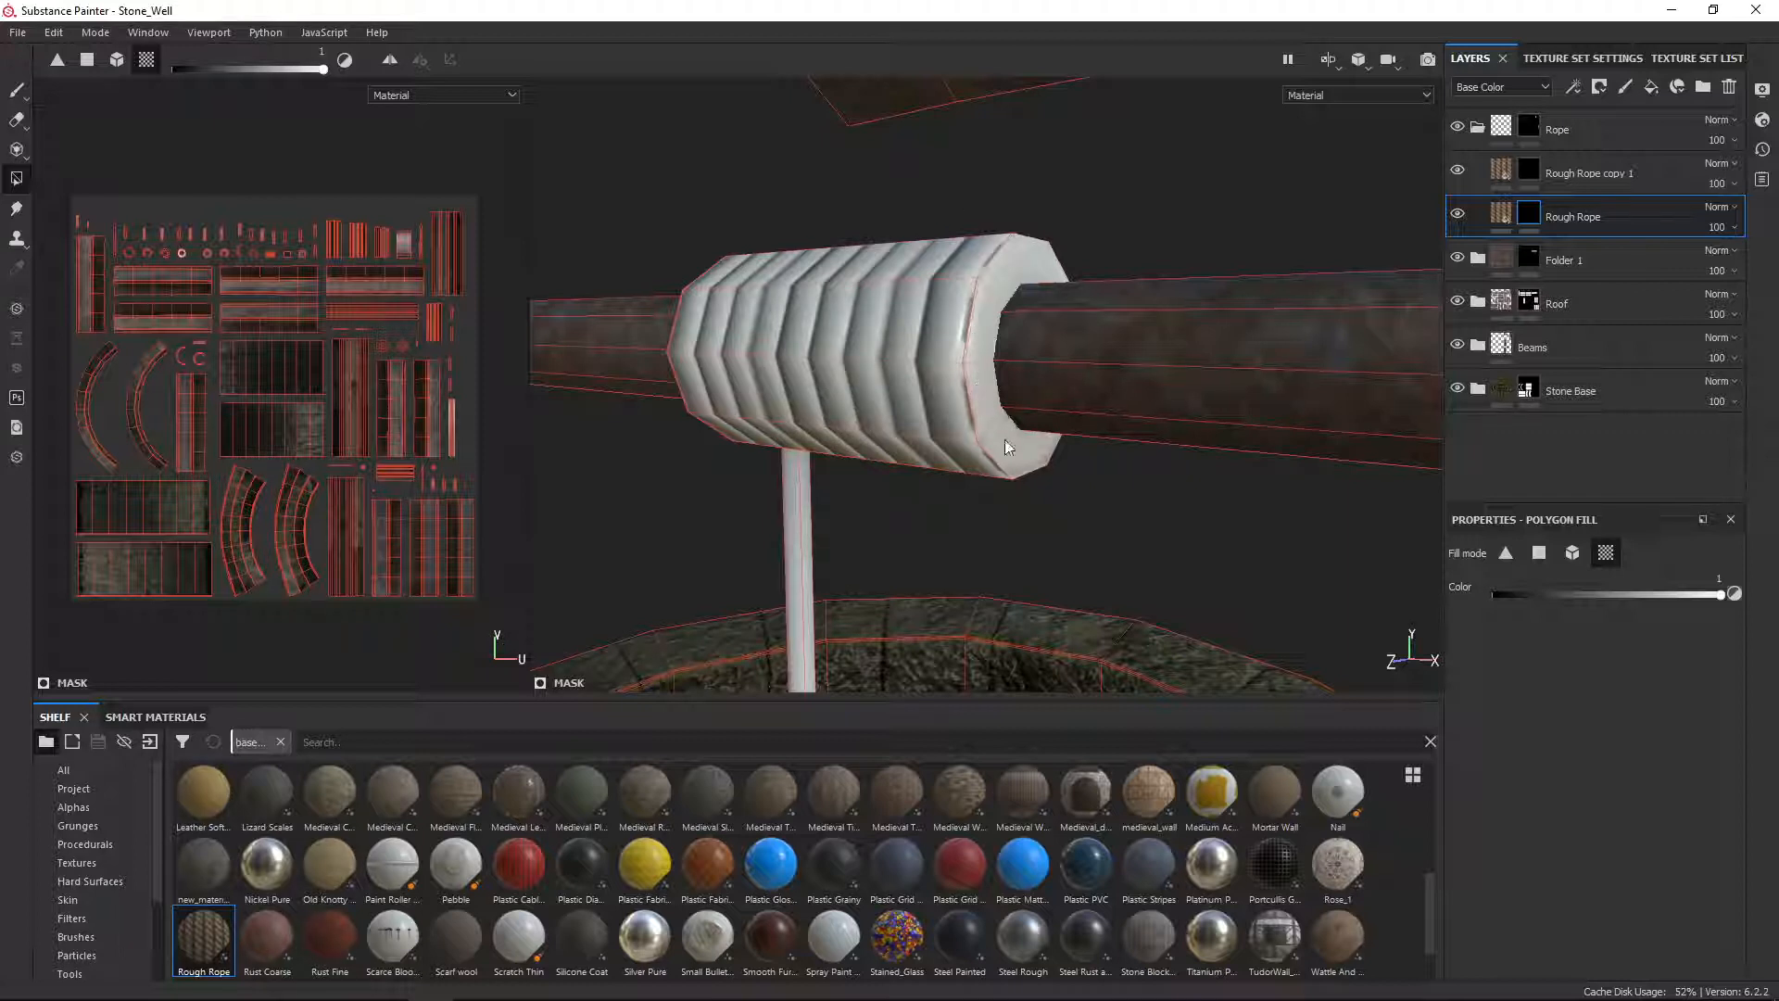
click(865, 326)
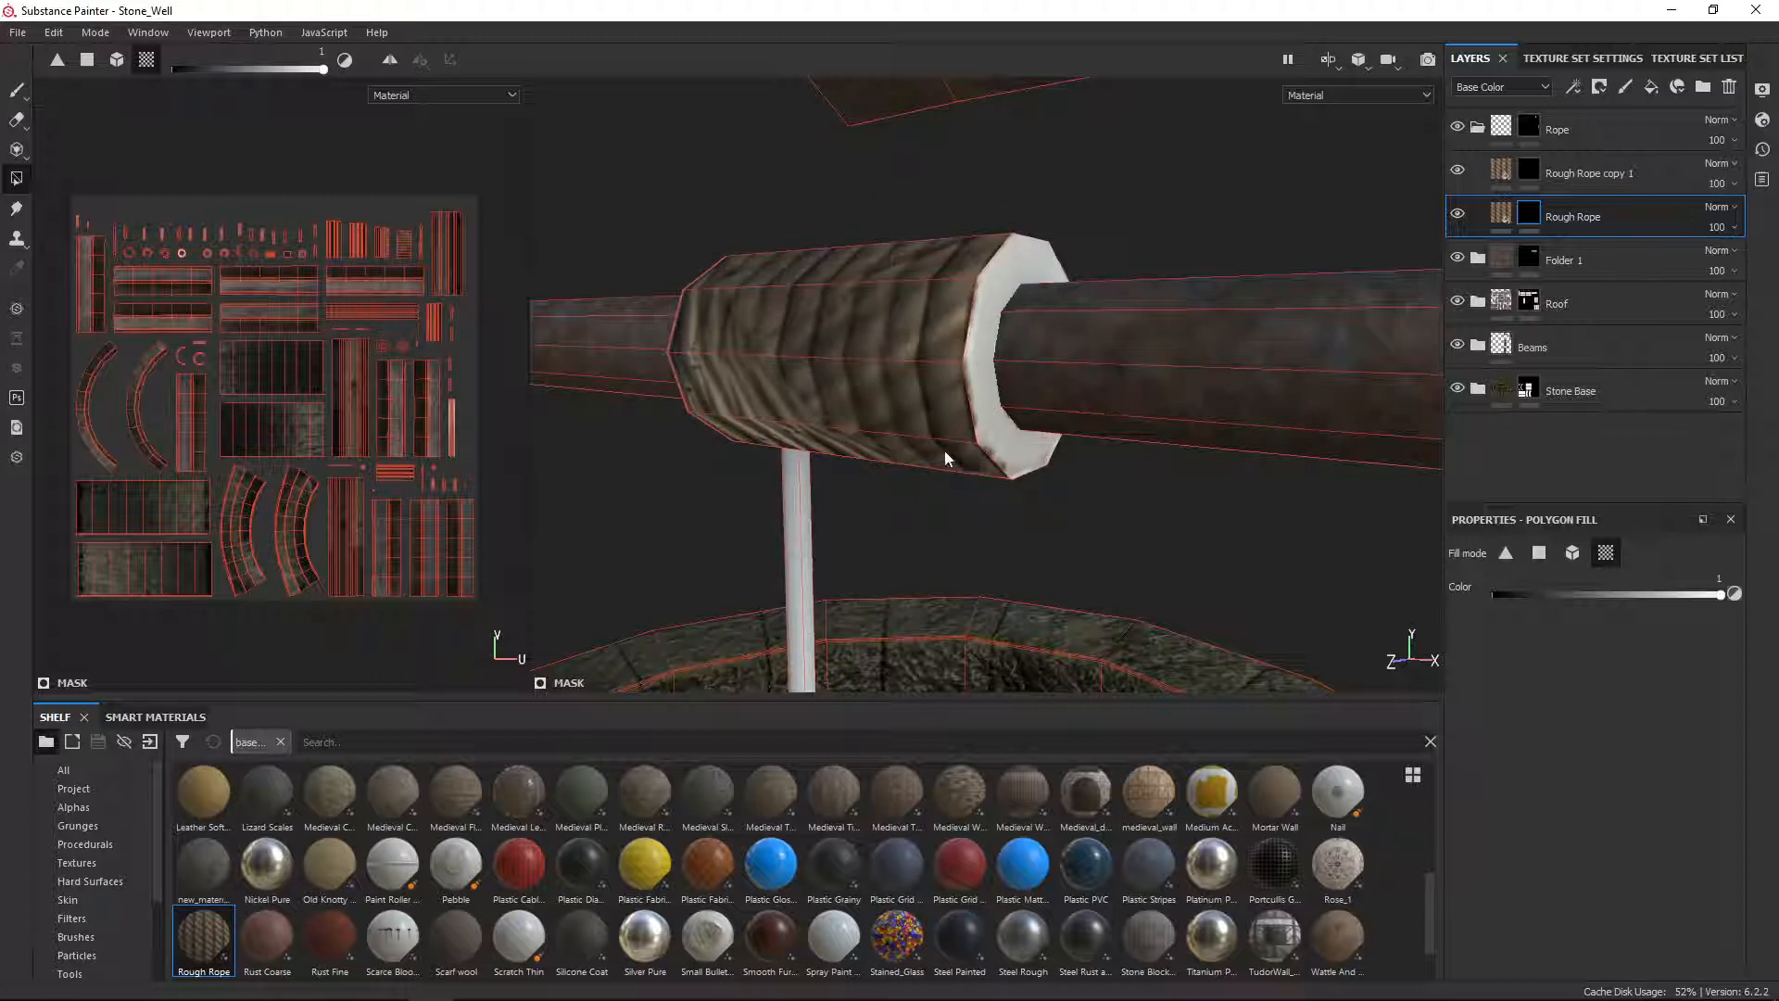
click(804, 488)
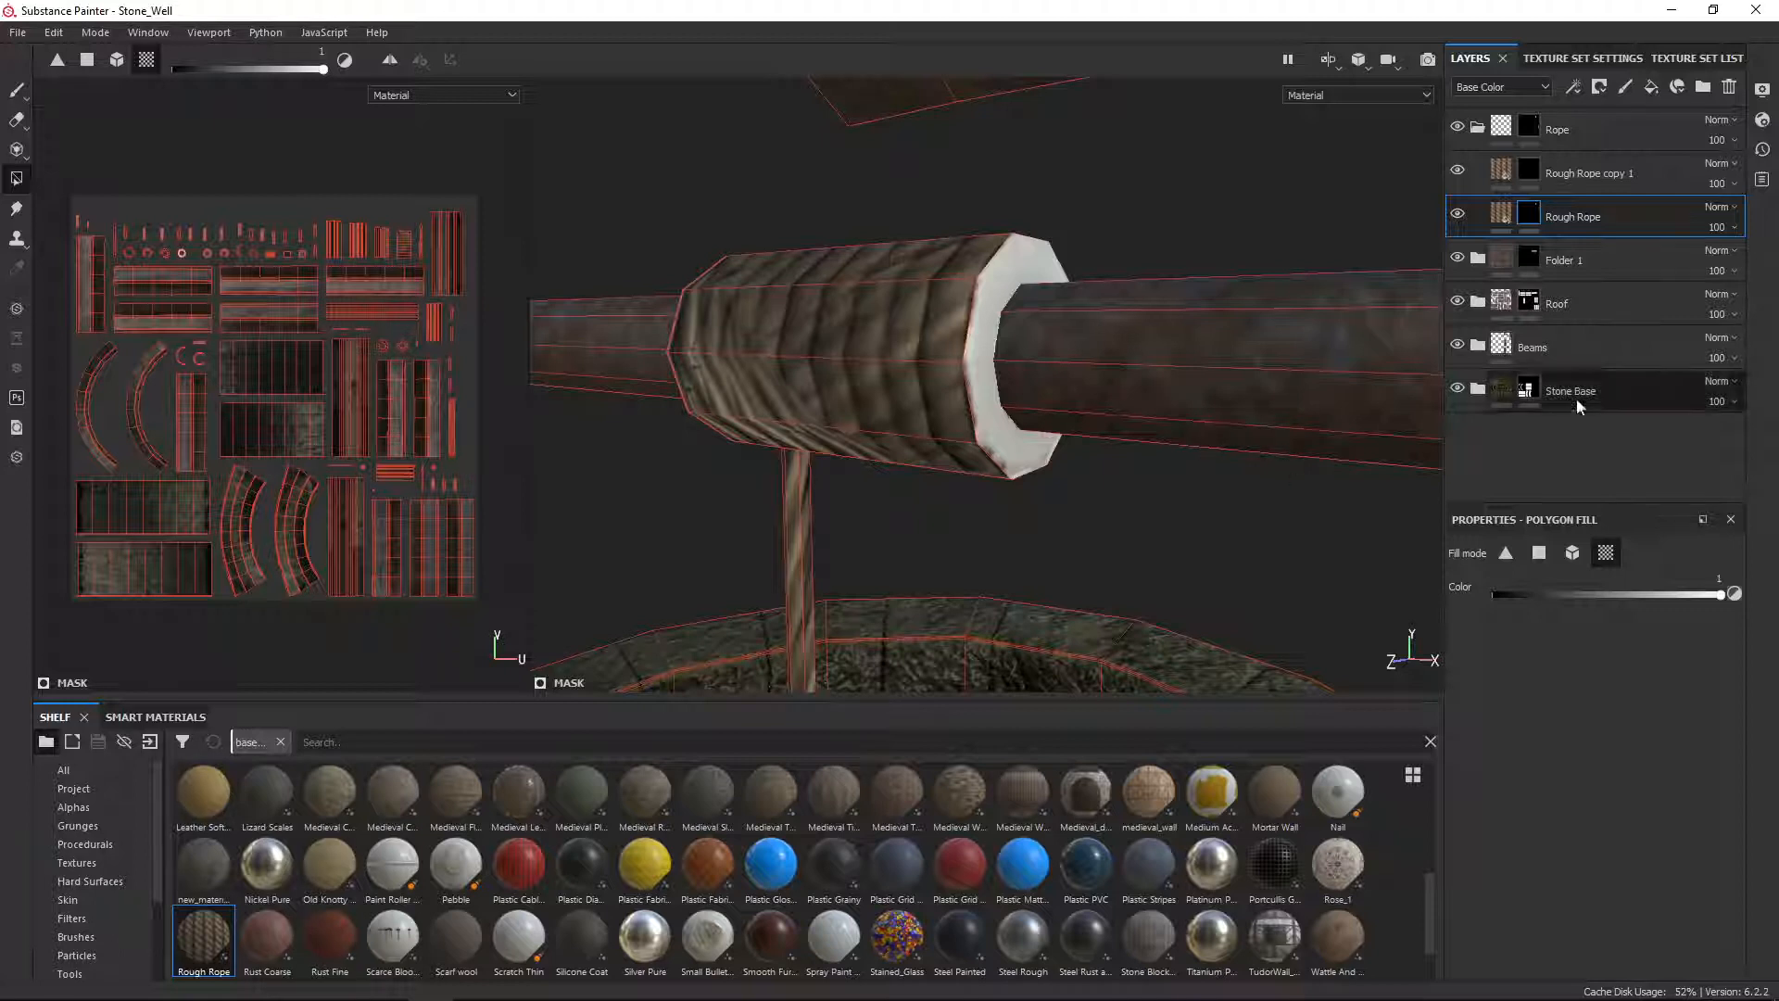
Step: Try tri-planar projection on the original Rough Rope layer
click(1503, 213)
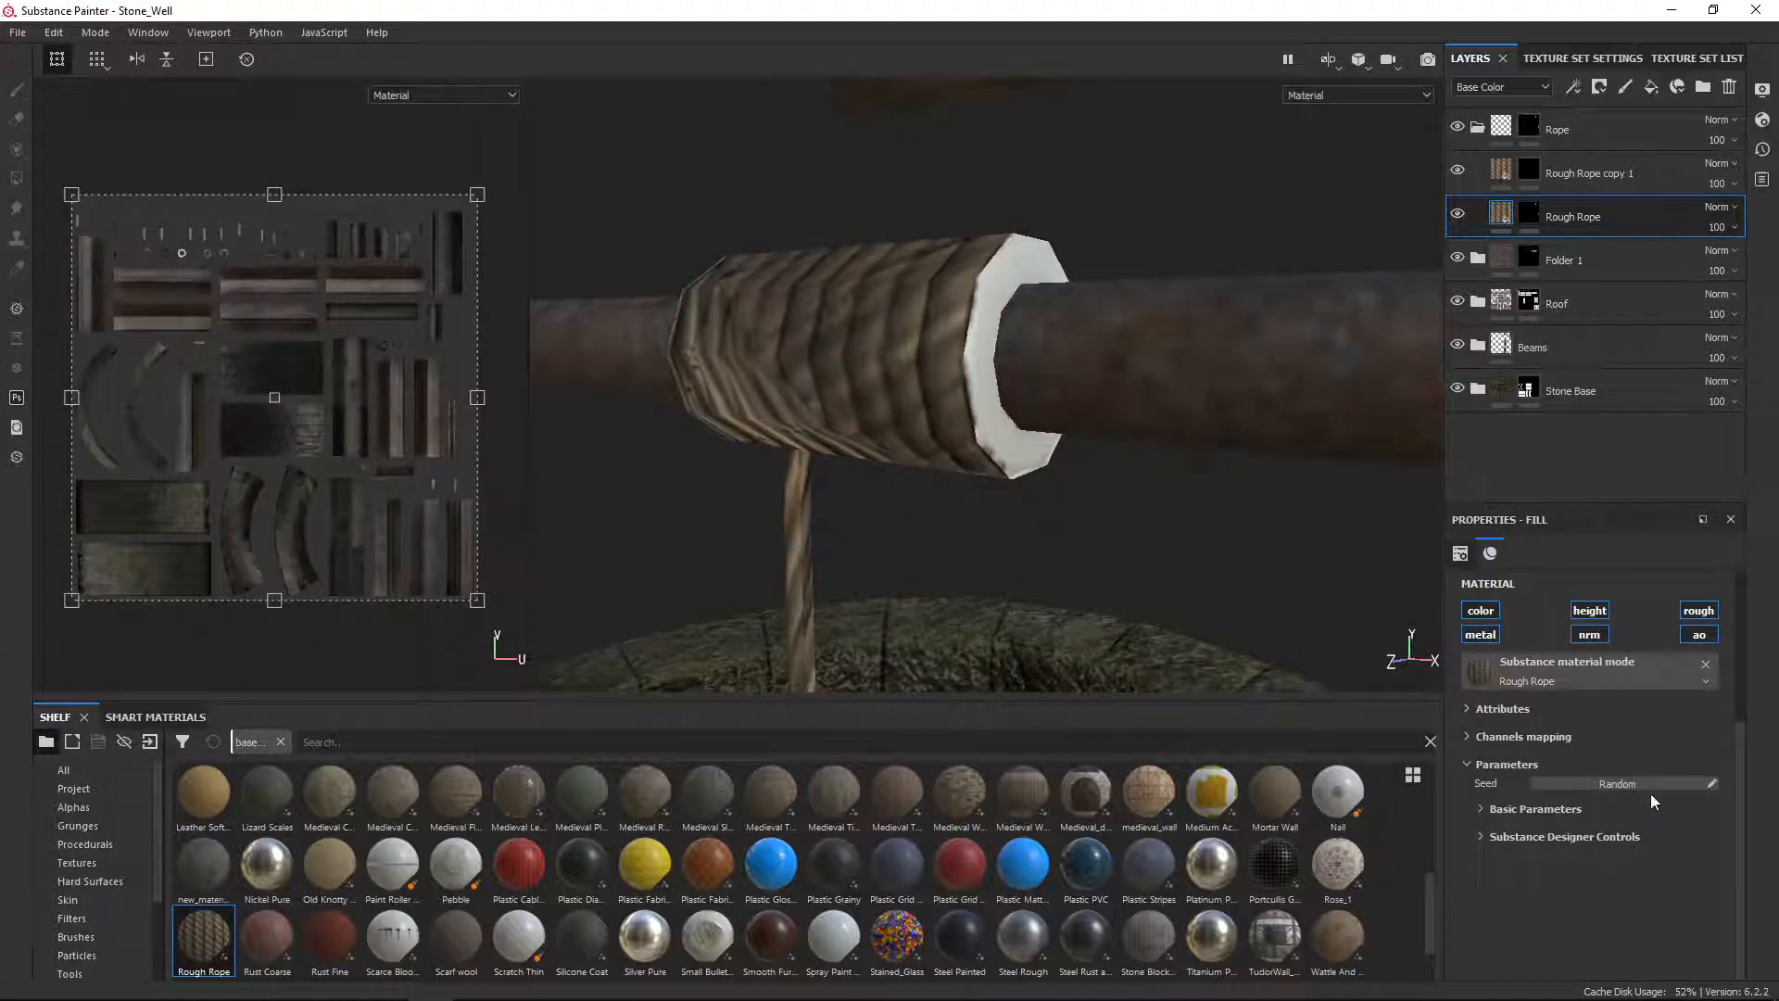
scroll(1649, 793, up, 3)
click(1556, 623)
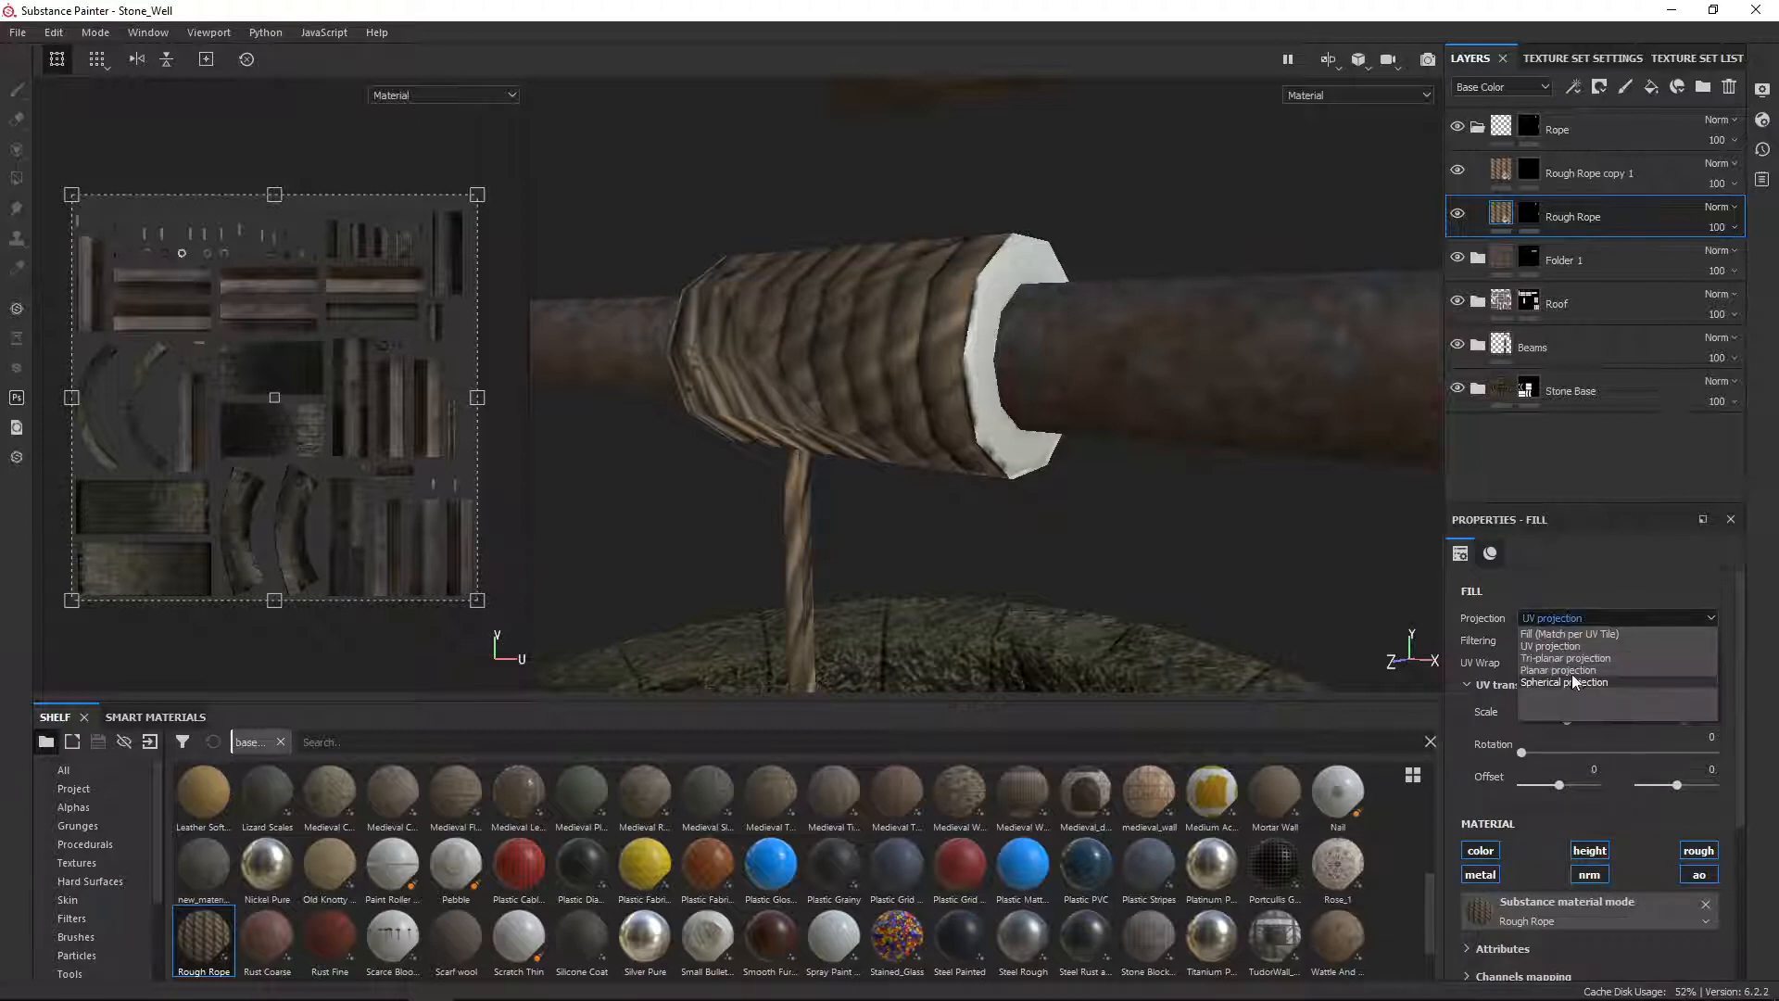
click(1582, 661)
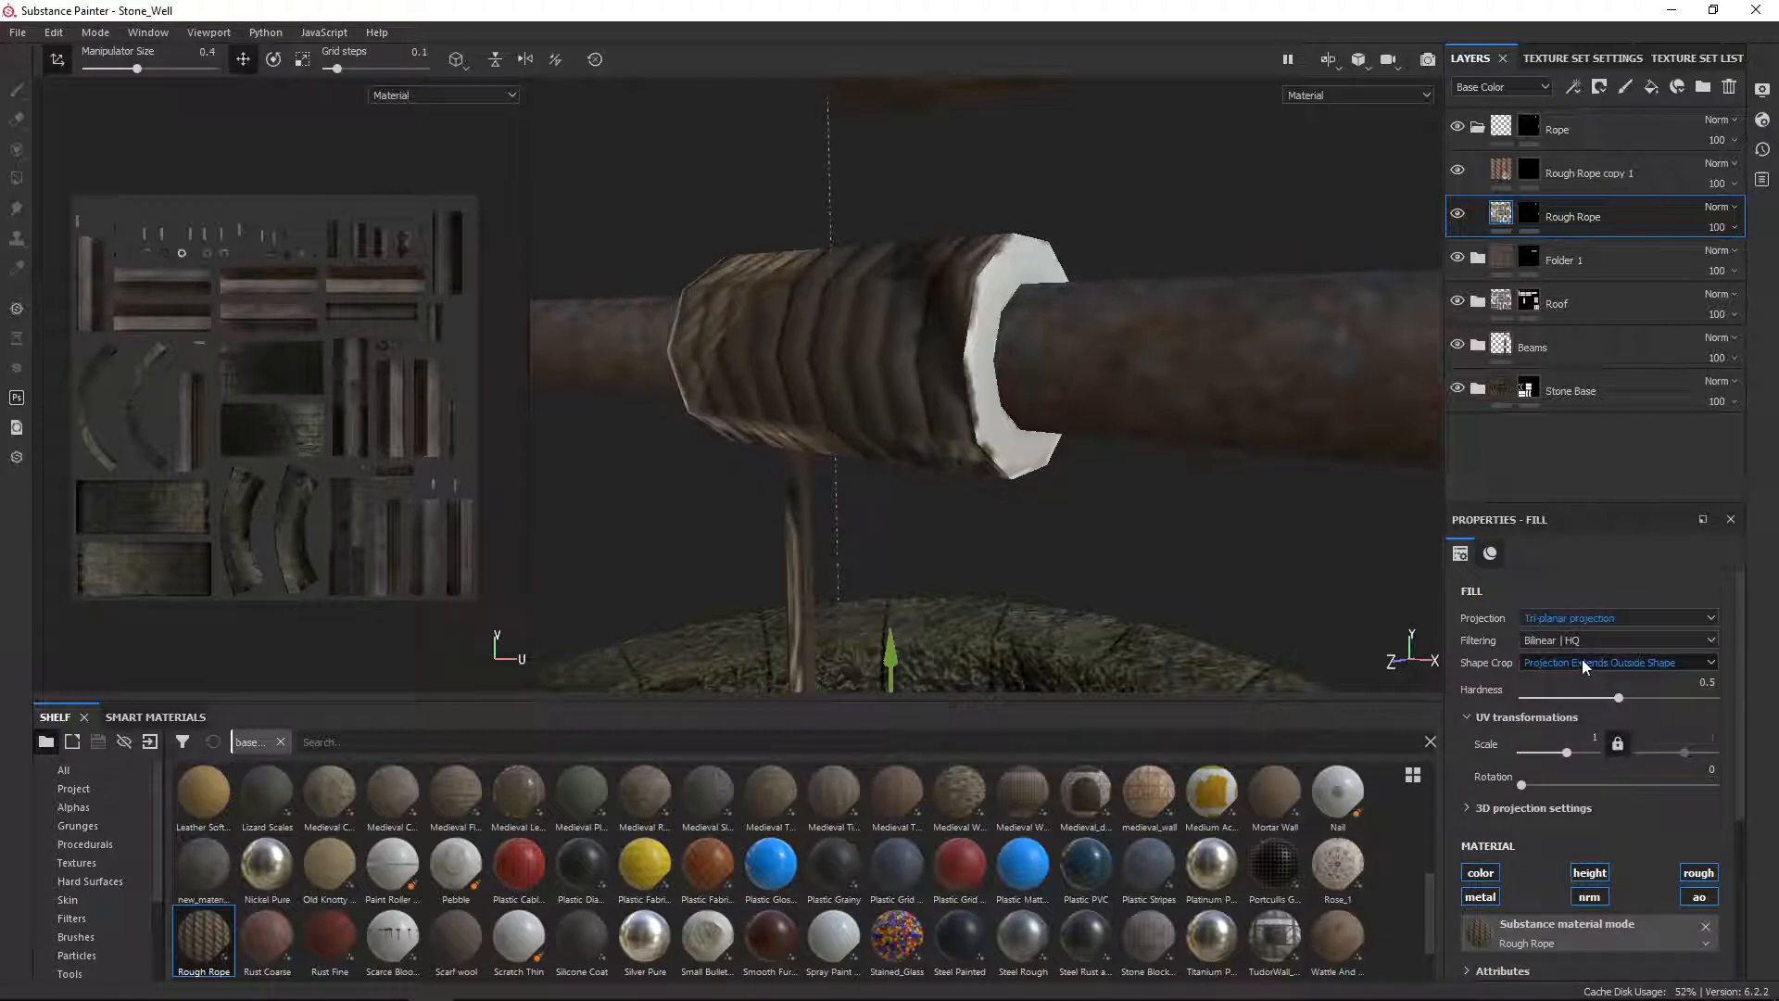
alt+drag(892, 403, 880, 483)
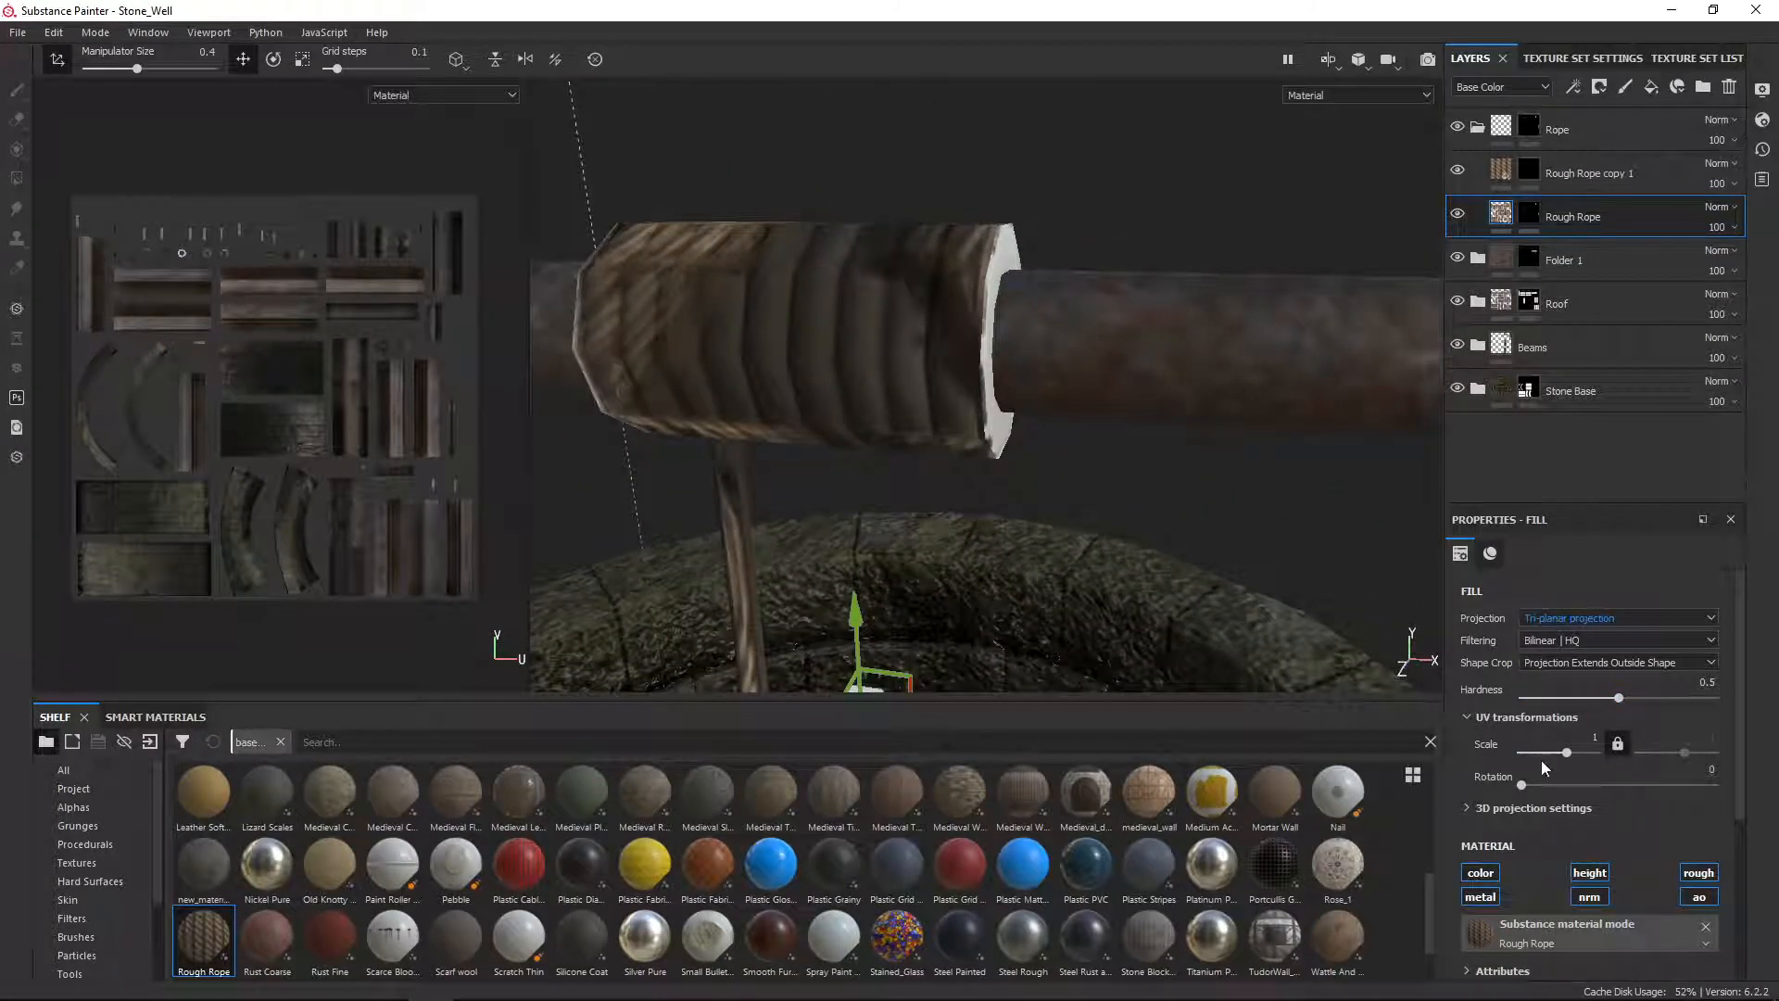
Step: Set the Rough Rope layer's UV rotation to 181.75 and its scale to 60
drag(1522, 785, 1617, 802)
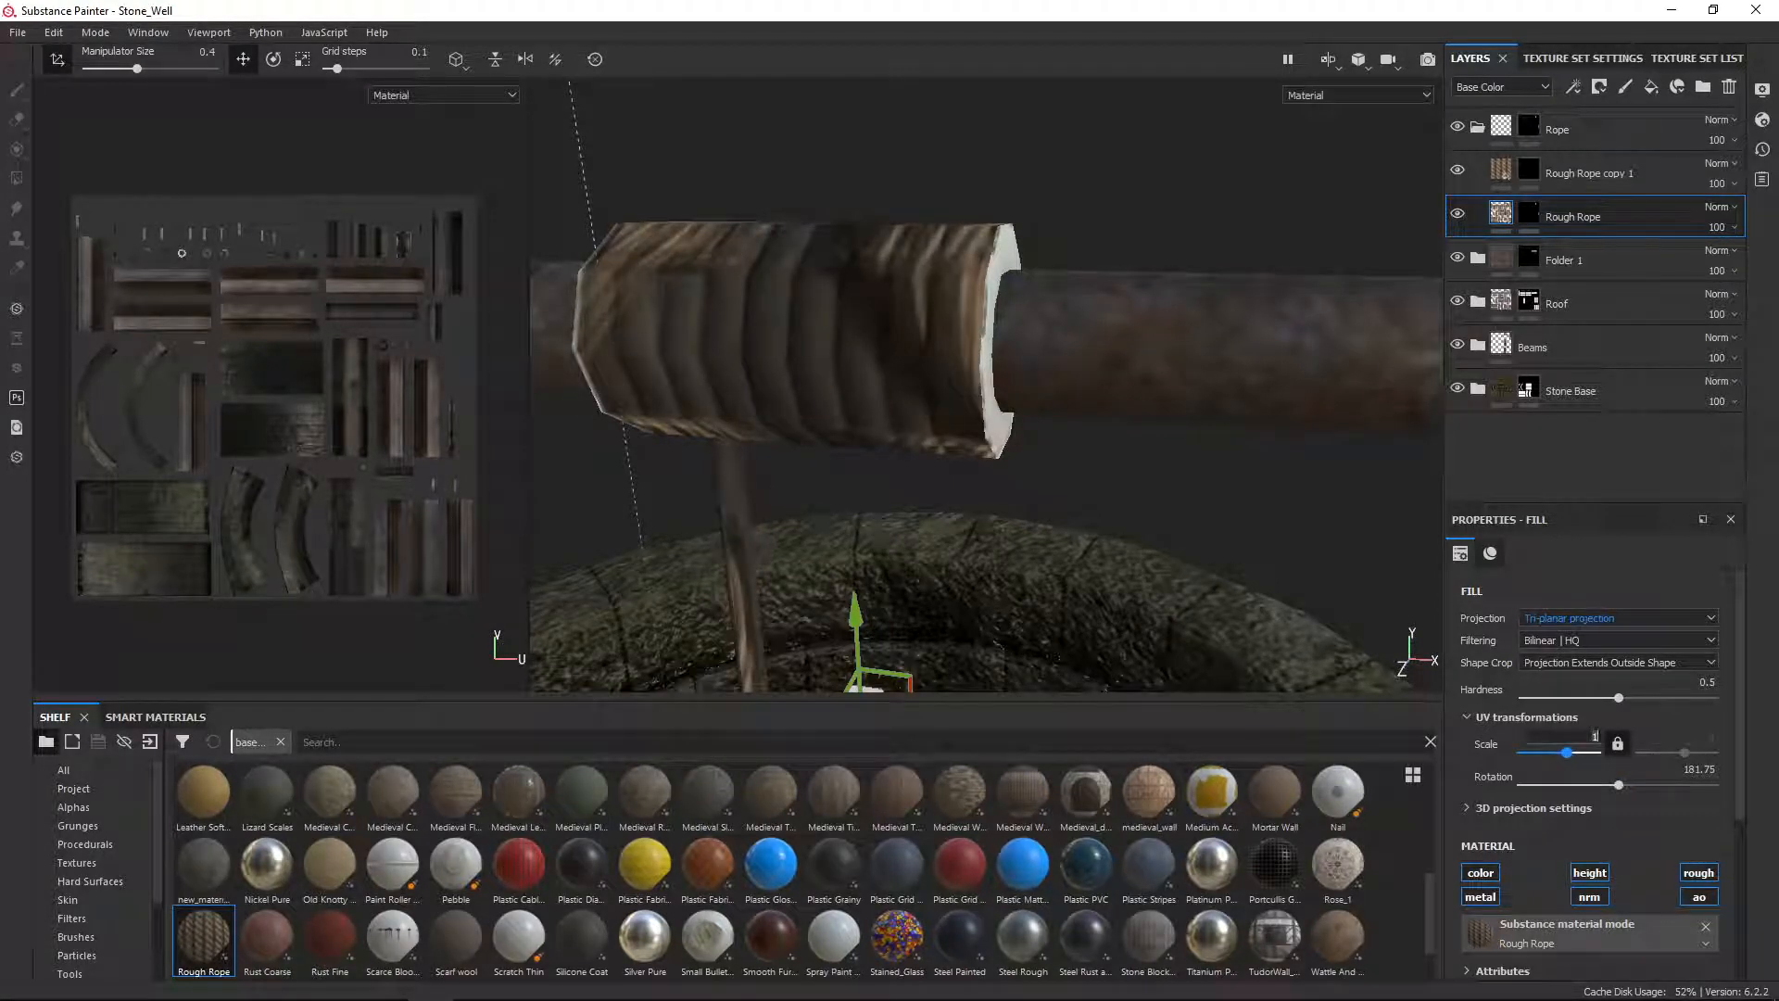
click(1609, 753)
text(60)
key(Return)
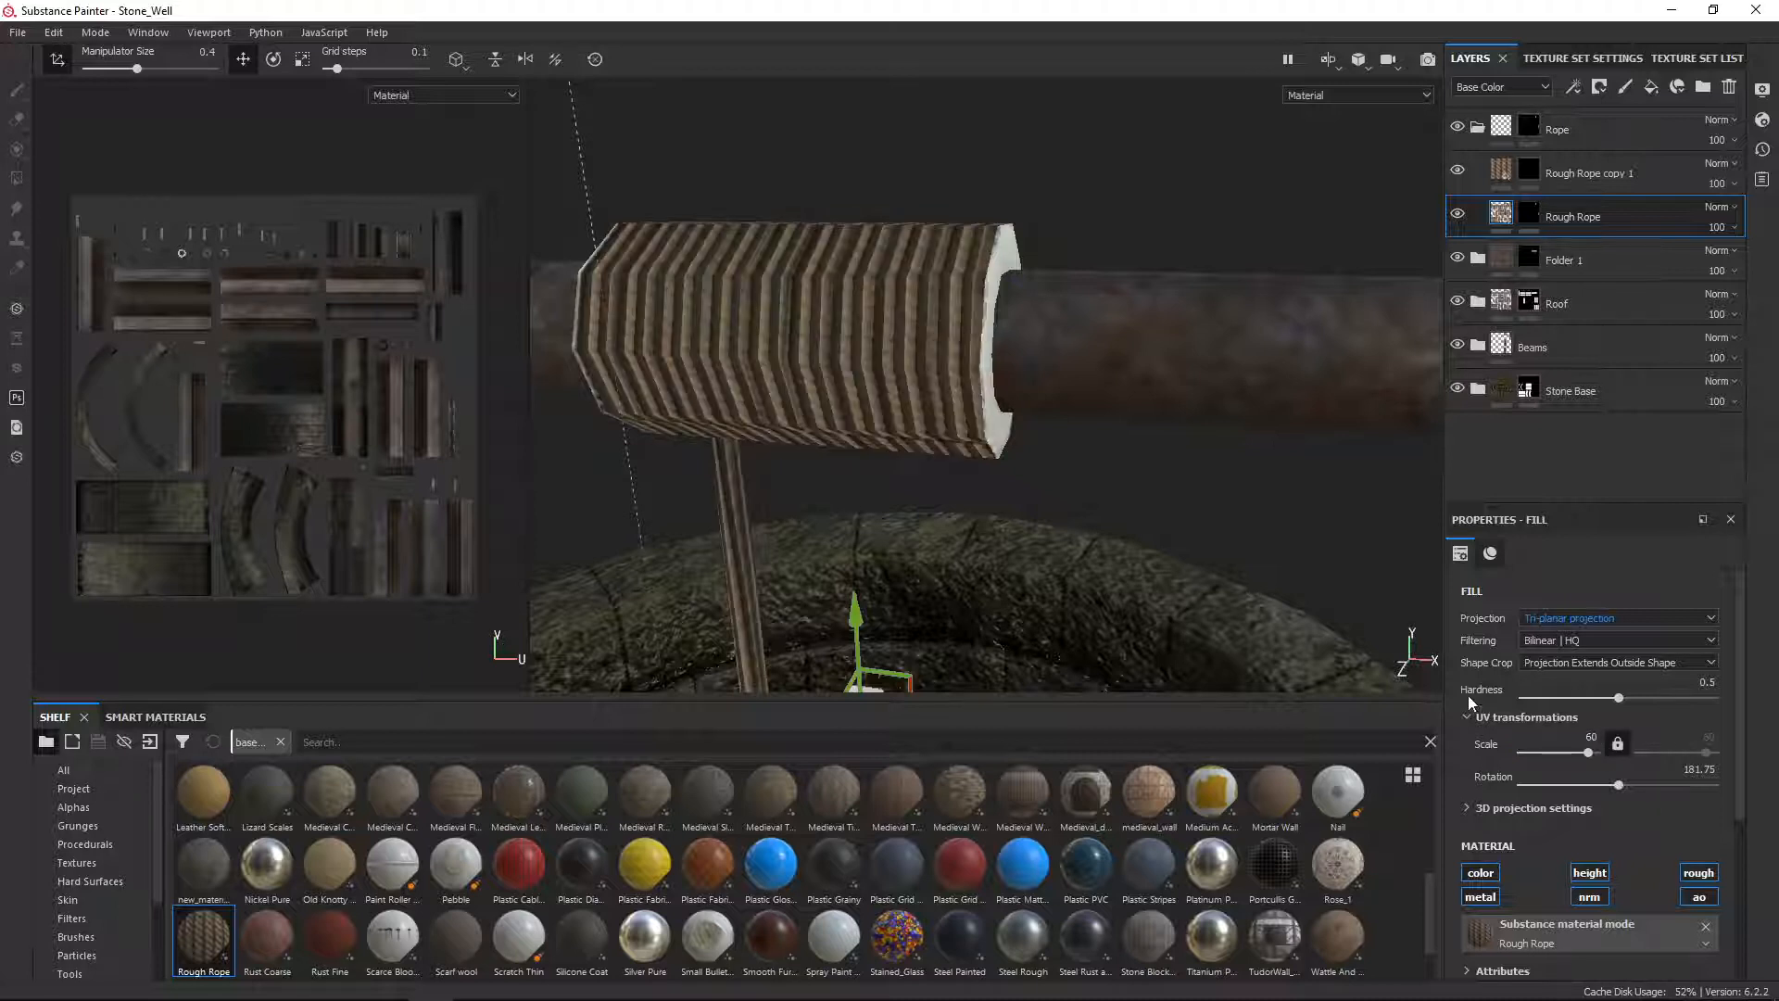
scroll(1045, 454, up, 2)
scroll(953, 424, down, 4)
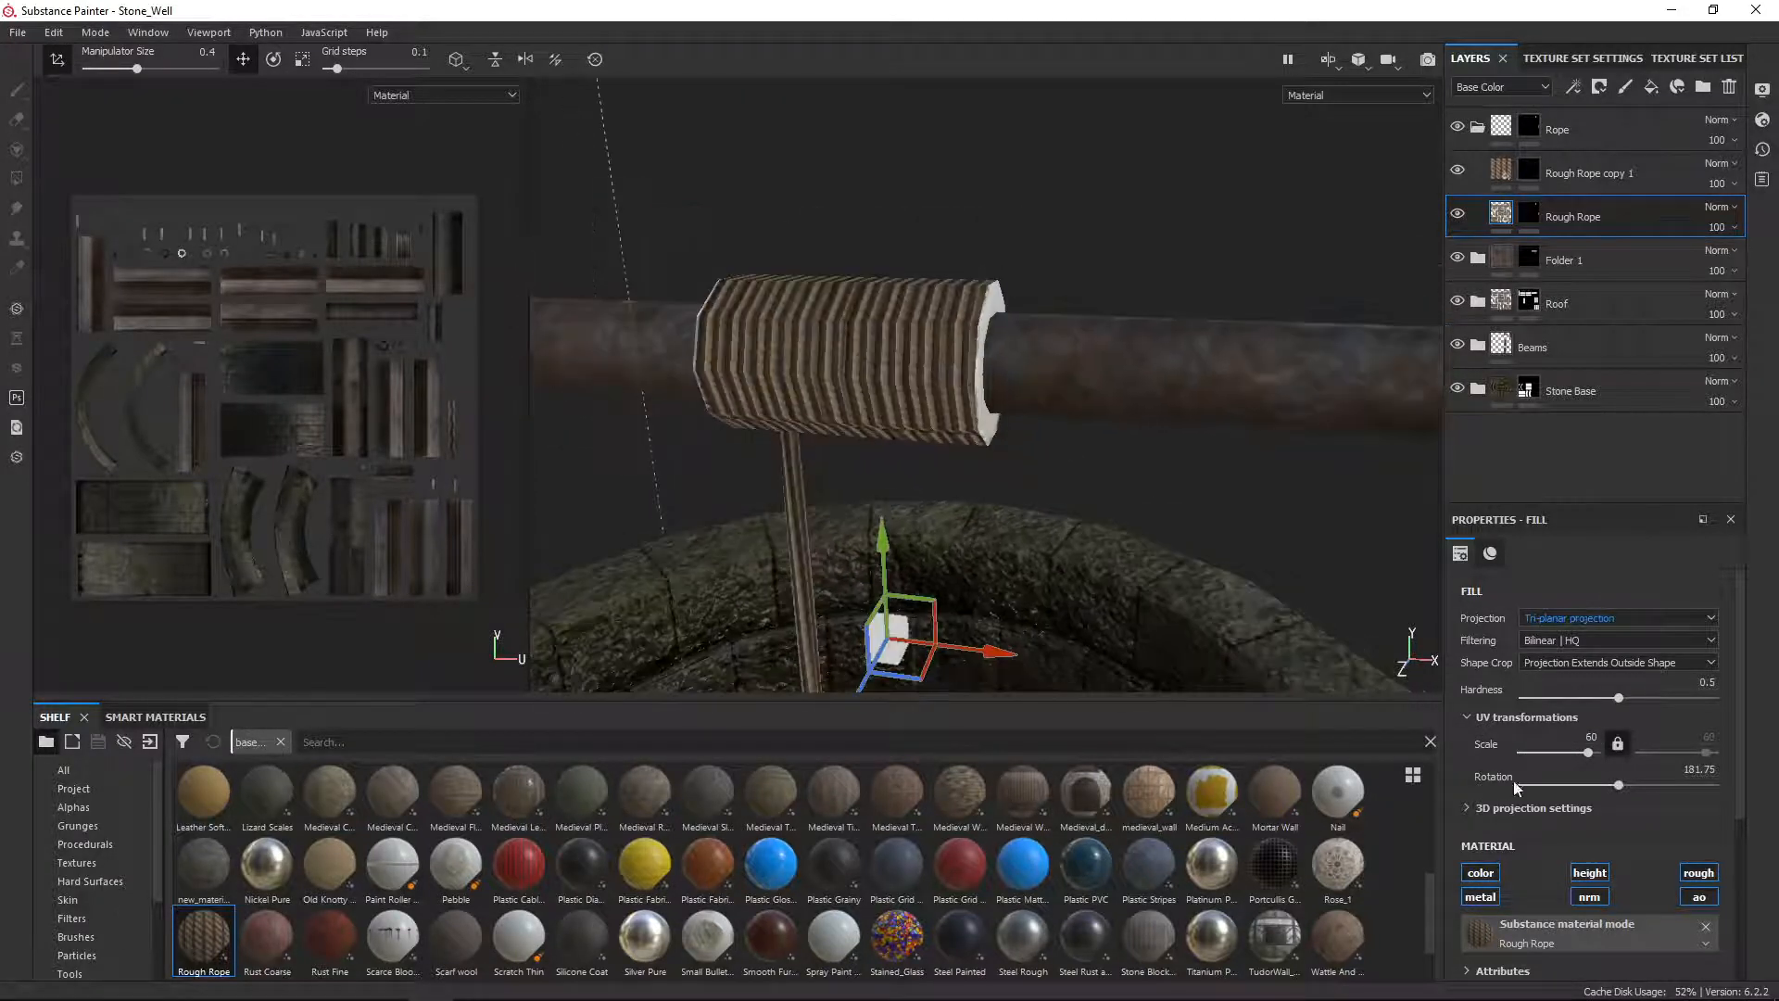
Step: Switch the Rough Rope layer to UV projection and set its rotation to 188.74
click(1537, 613)
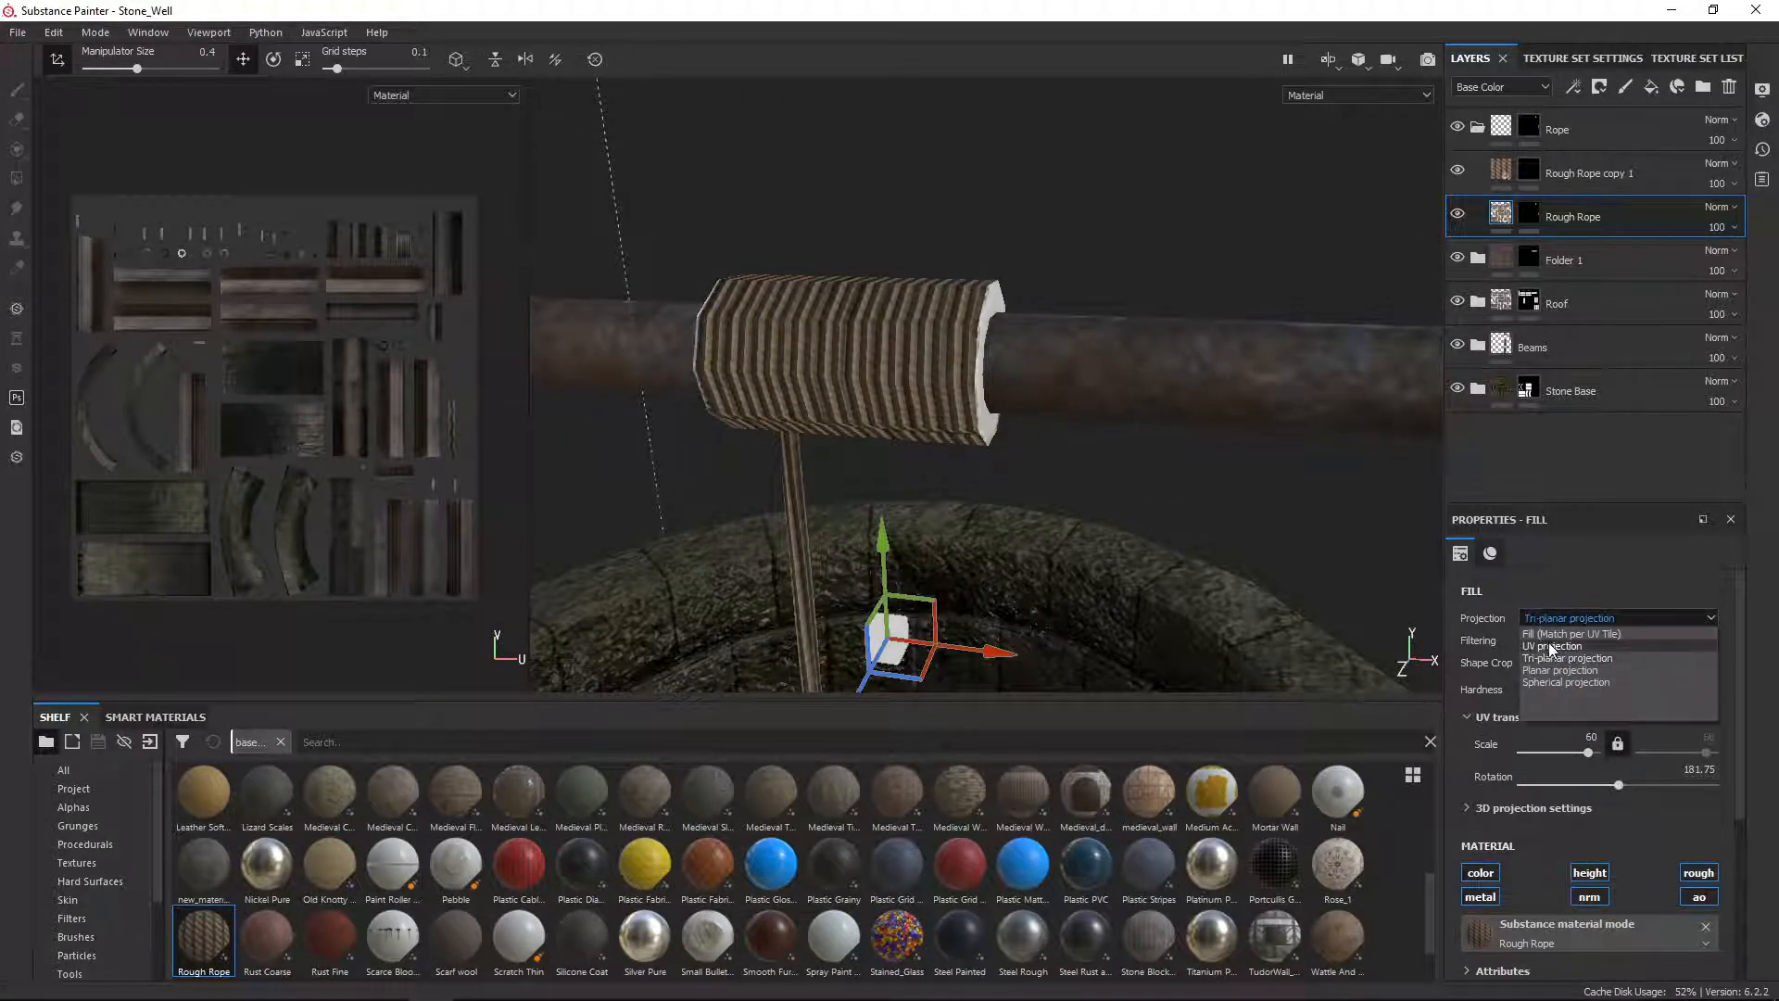
click(1549, 639)
mouse_move(1040, 542)
alt+mouse_down()
mouse_move(1084, 485)
mouse_move(1038, 521)
alt+mouse_up()
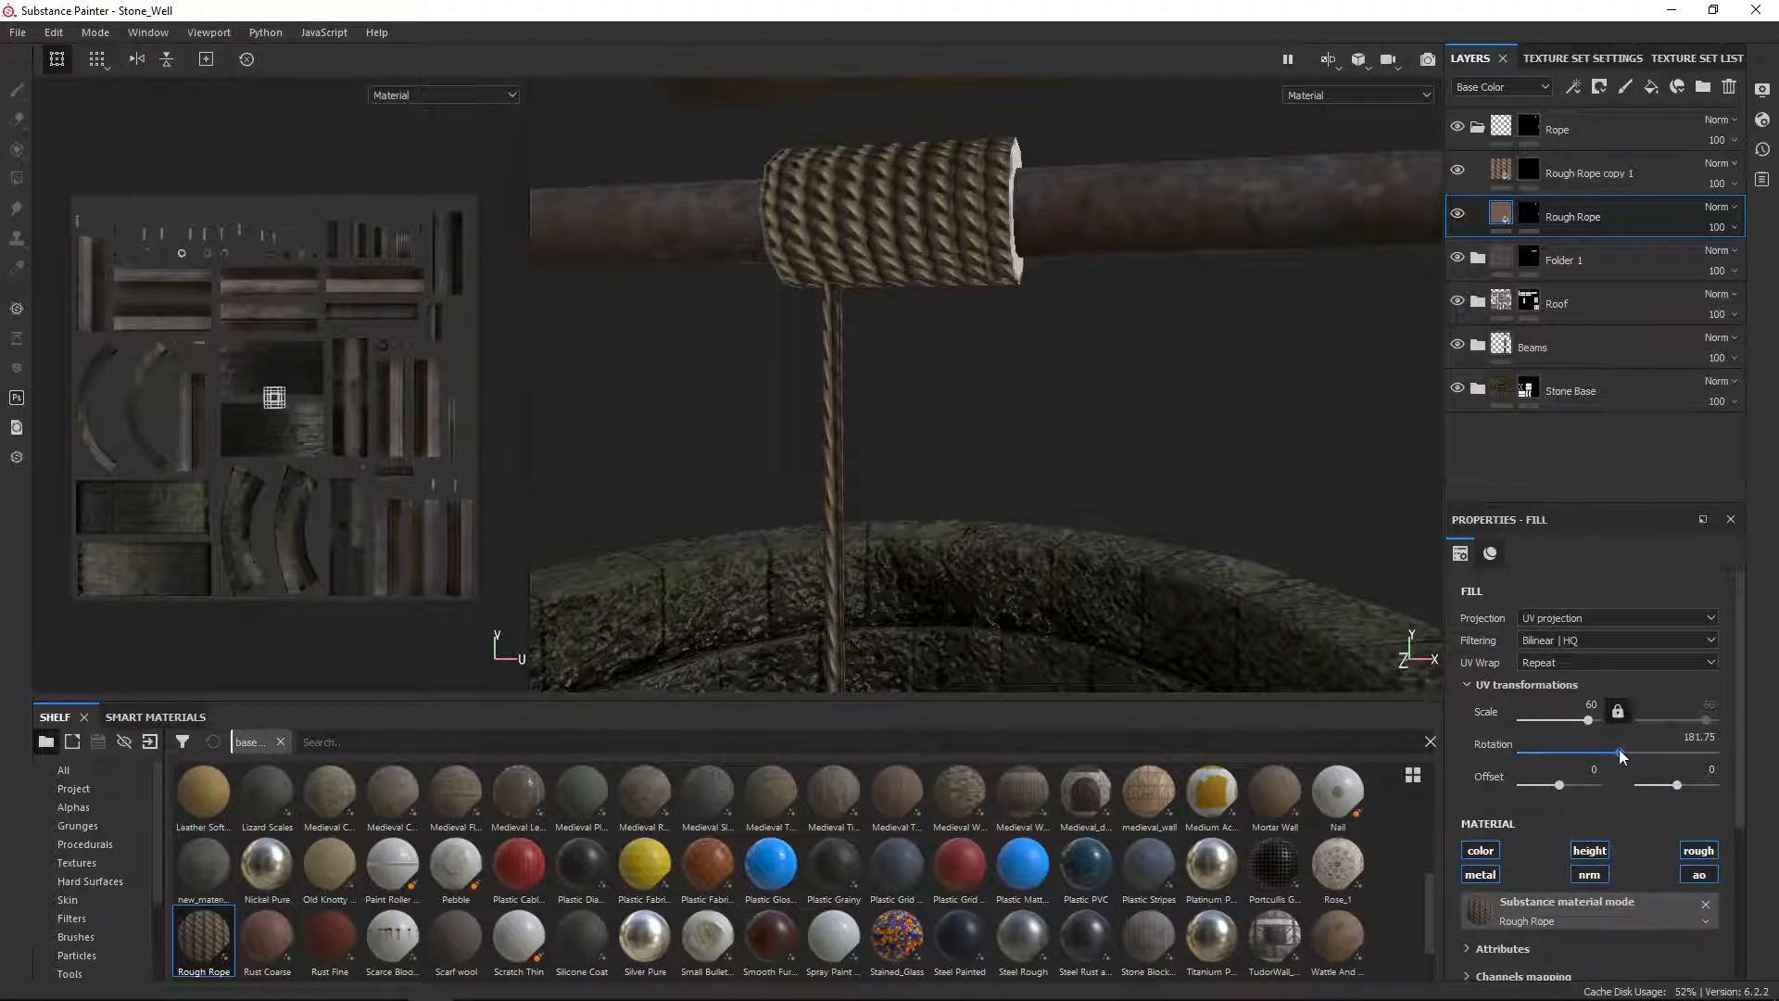
drag(1618, 753, 1622, 742)
alt+drag(1344, 482, 1135, 489)
Step: Fill the end faces of the coiled rope in the Rough Rope copy 1 mask, using UV chunk fill
click(1529, 170)
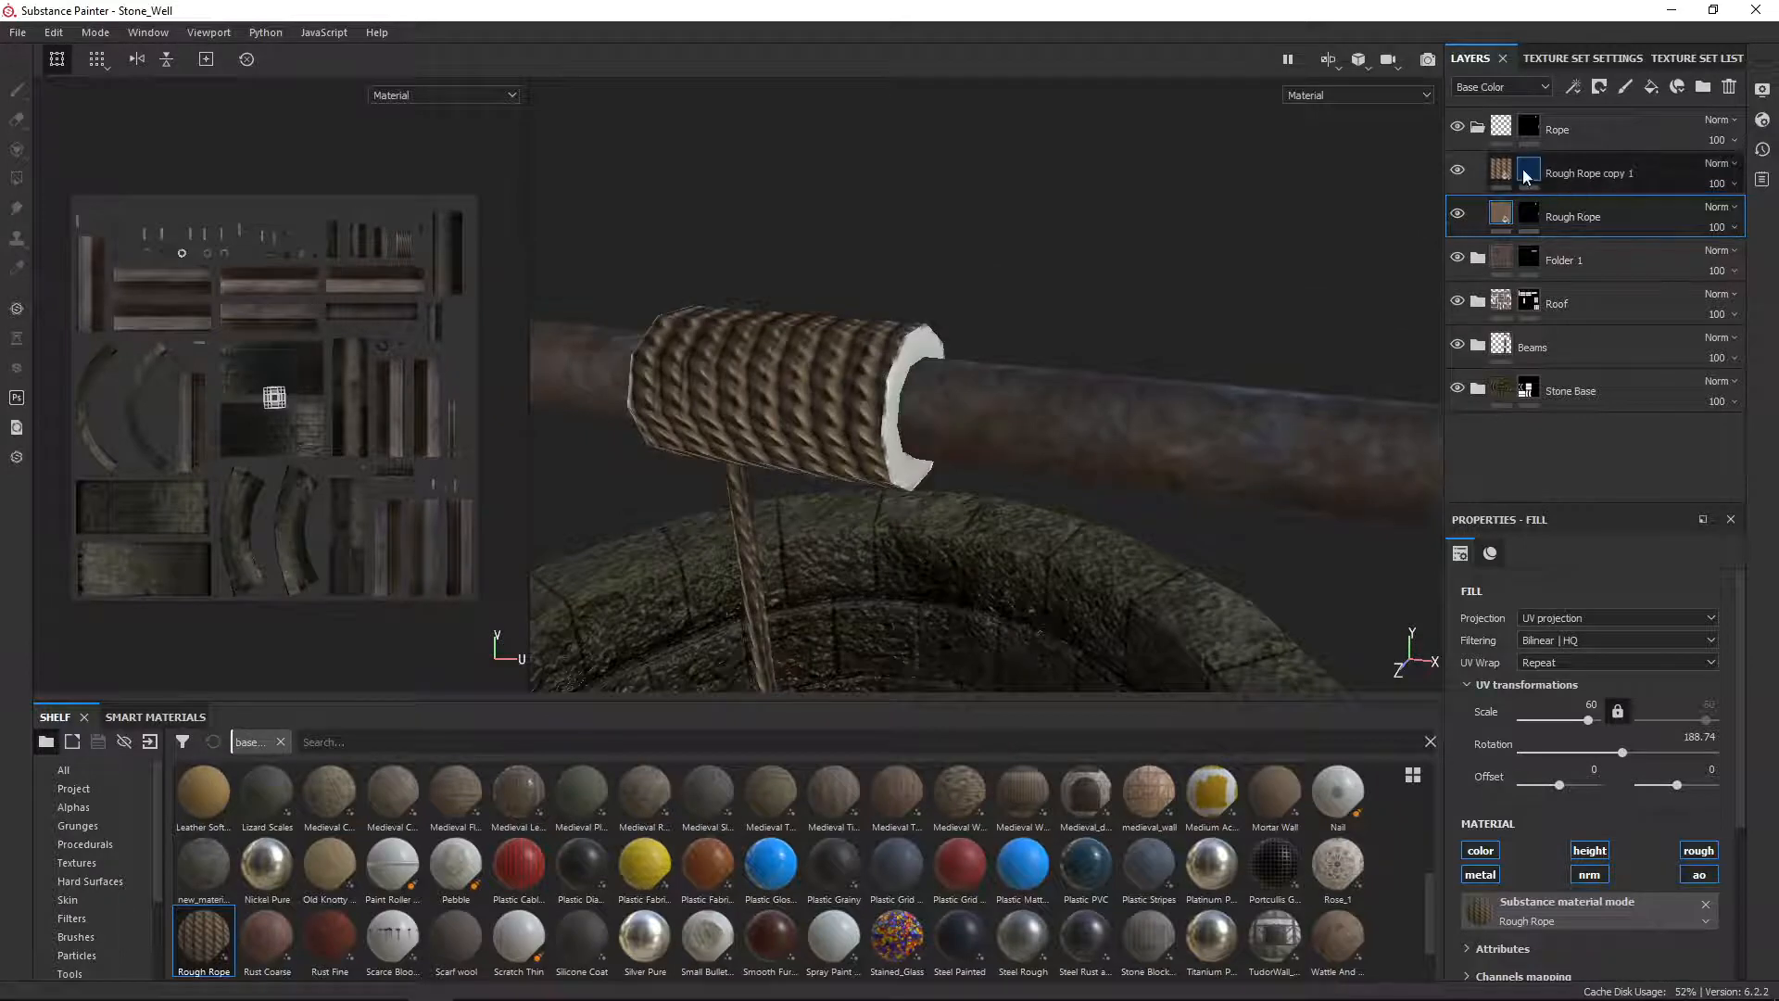
key(4)
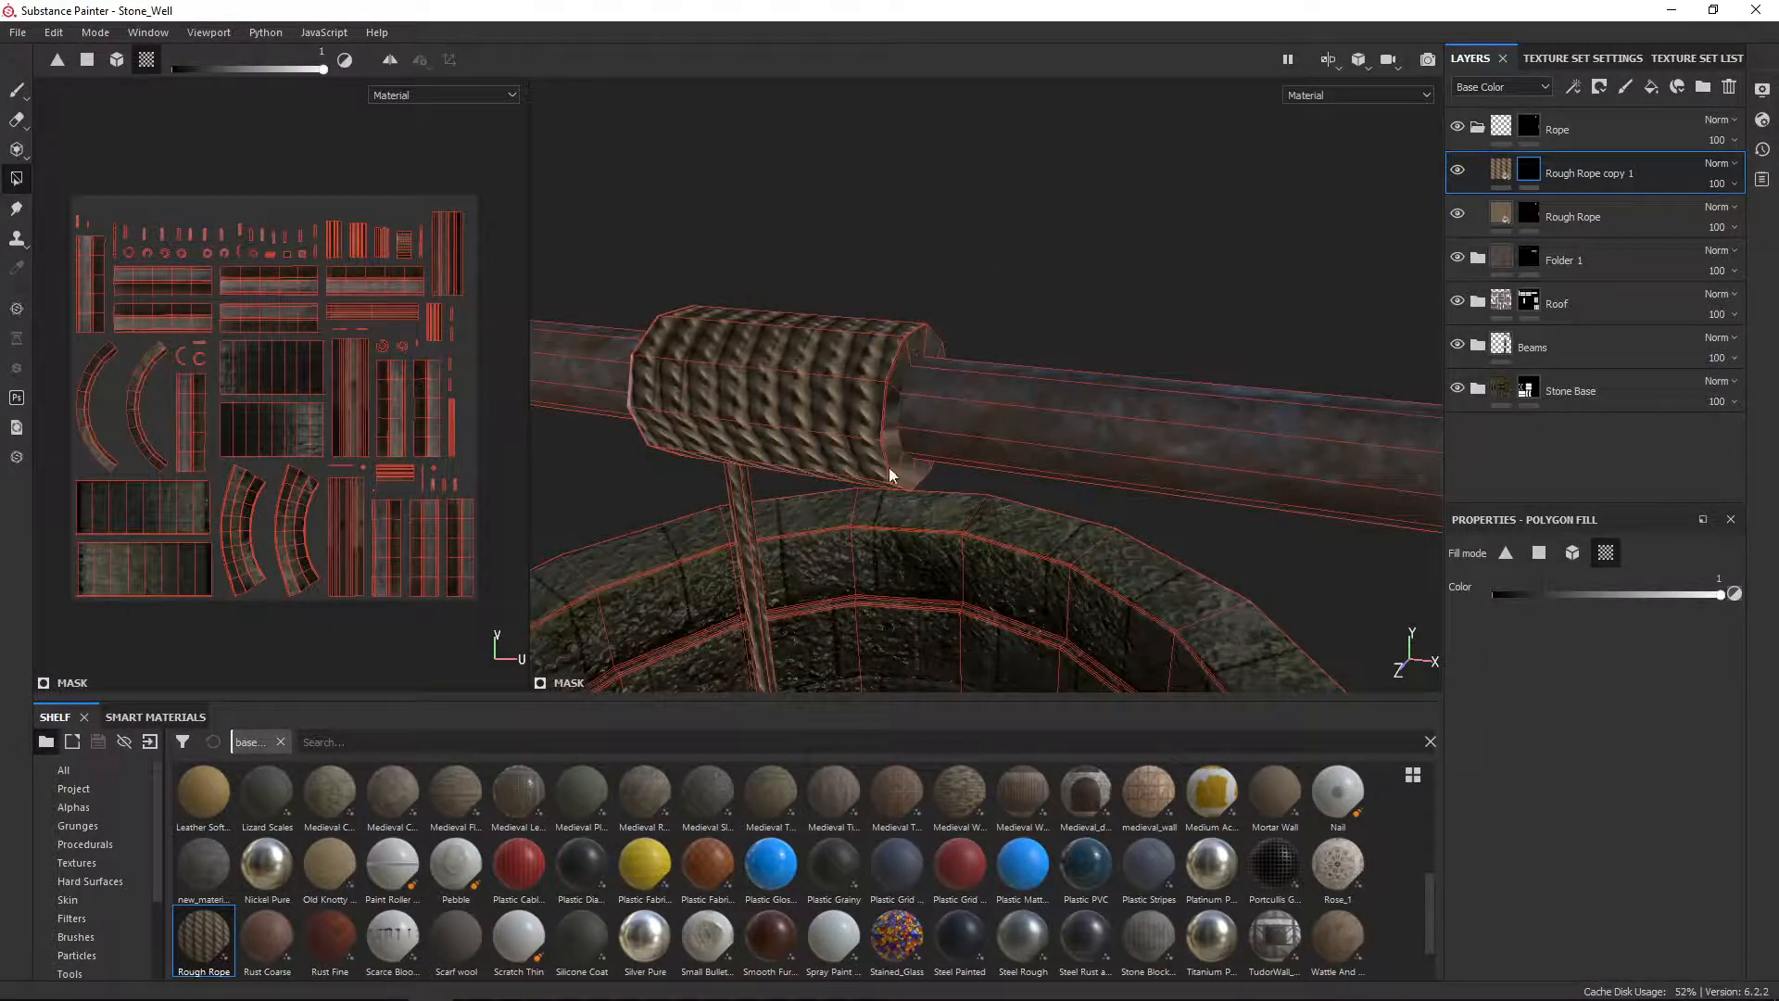
alt+drag(888, 467, 1112, 417)
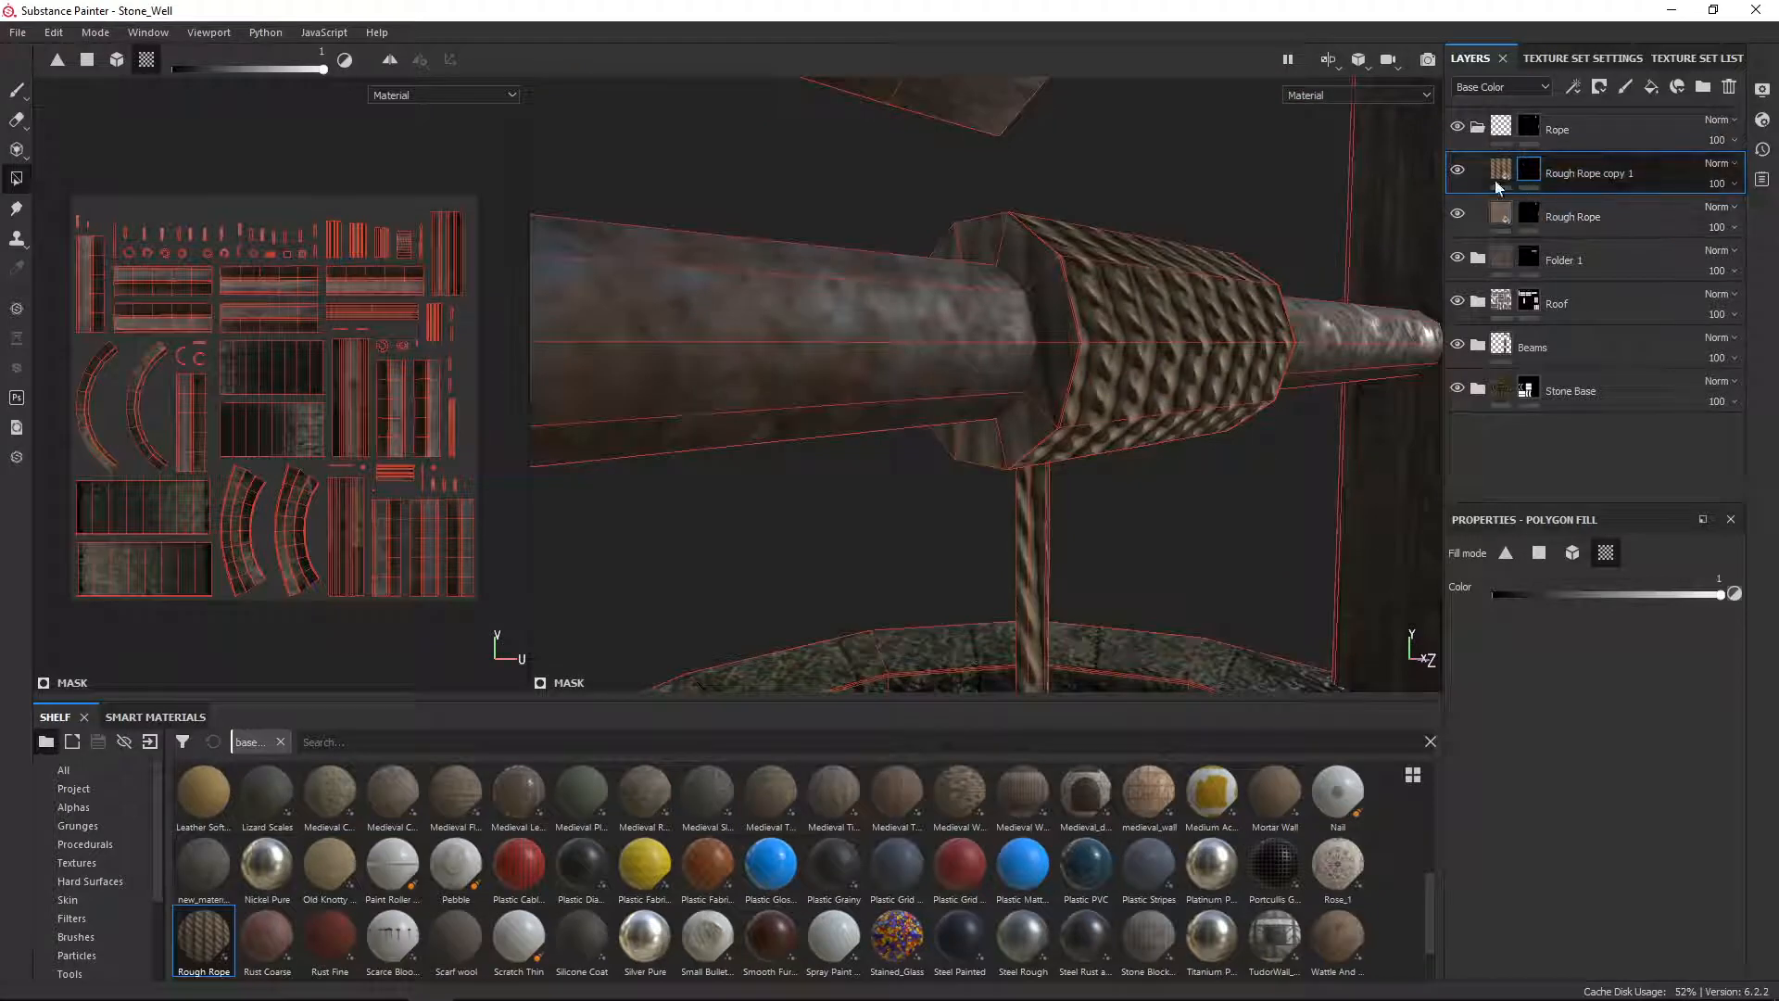
Step: Add a fill layer with a black mask above the Rough Rope copy 1 layer in the Rope folder
click(1501, 171)
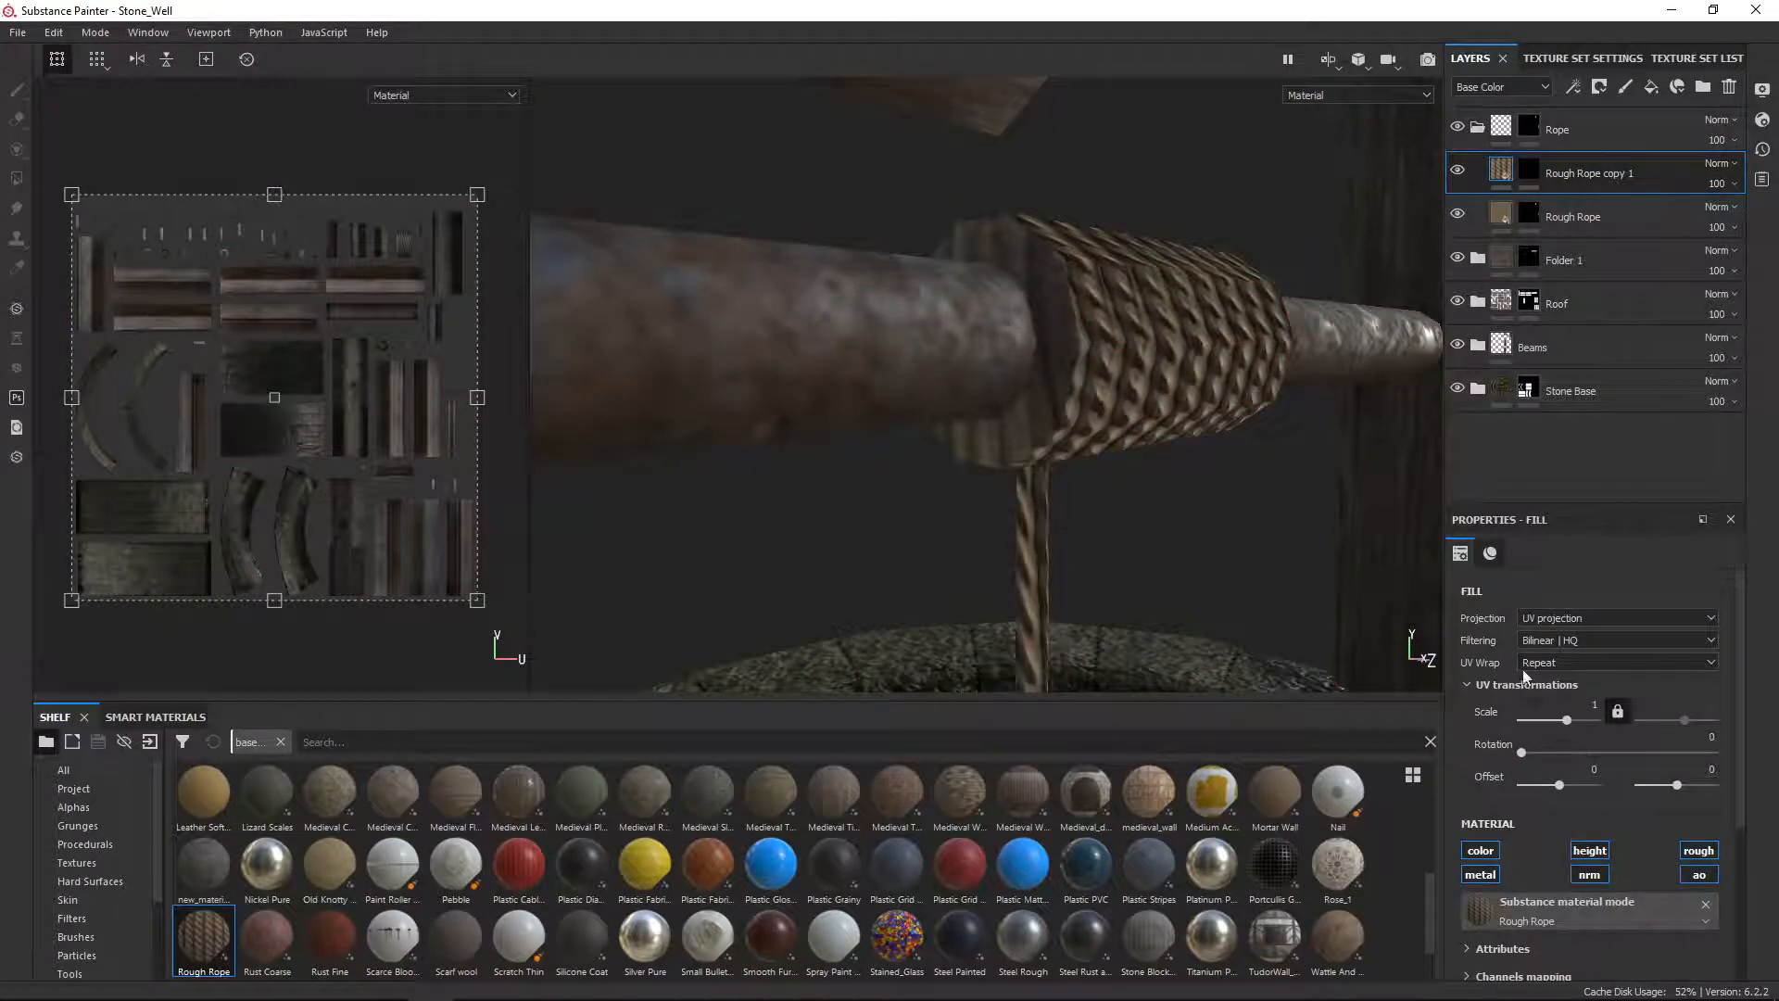
alt+drag(1254, 461, 1315, 477)
scroll(1266, 460, down, 8)
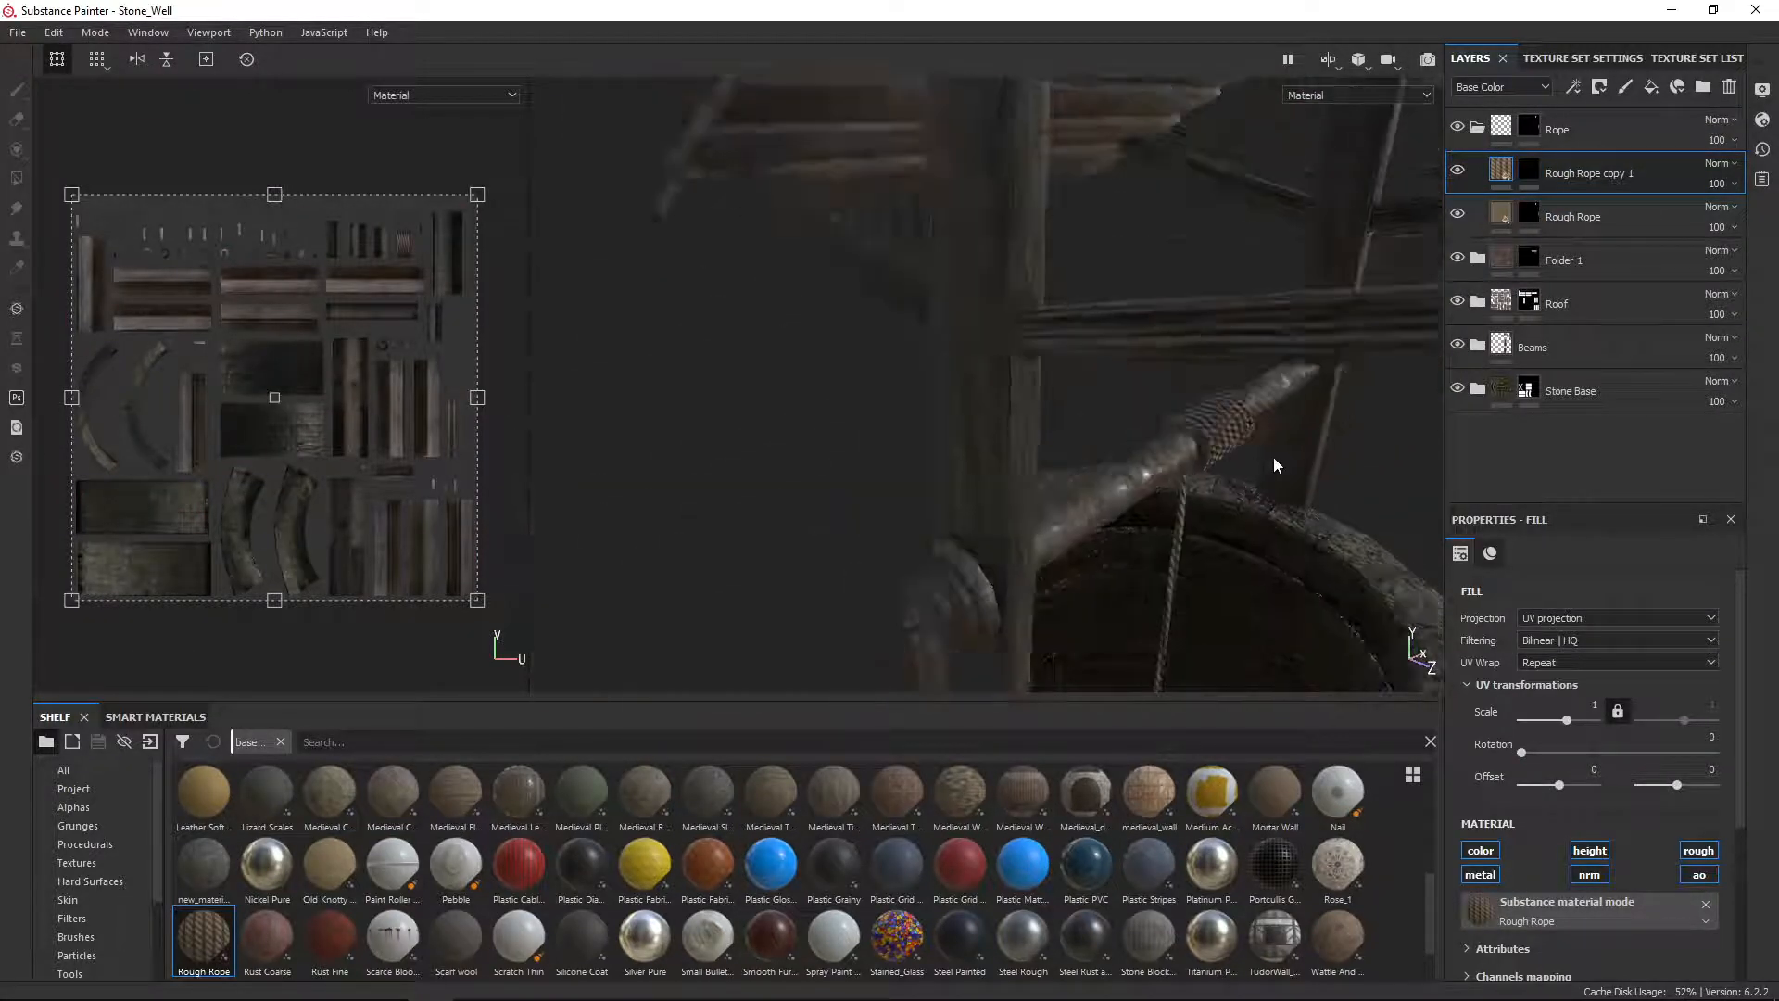
scroll(1275, 458, down, 4)
alt+drag(1318, 547, 1107, 415)
scroll(1090, 343, up, 5)
alt+drag(1089, 343, 1369, 349)
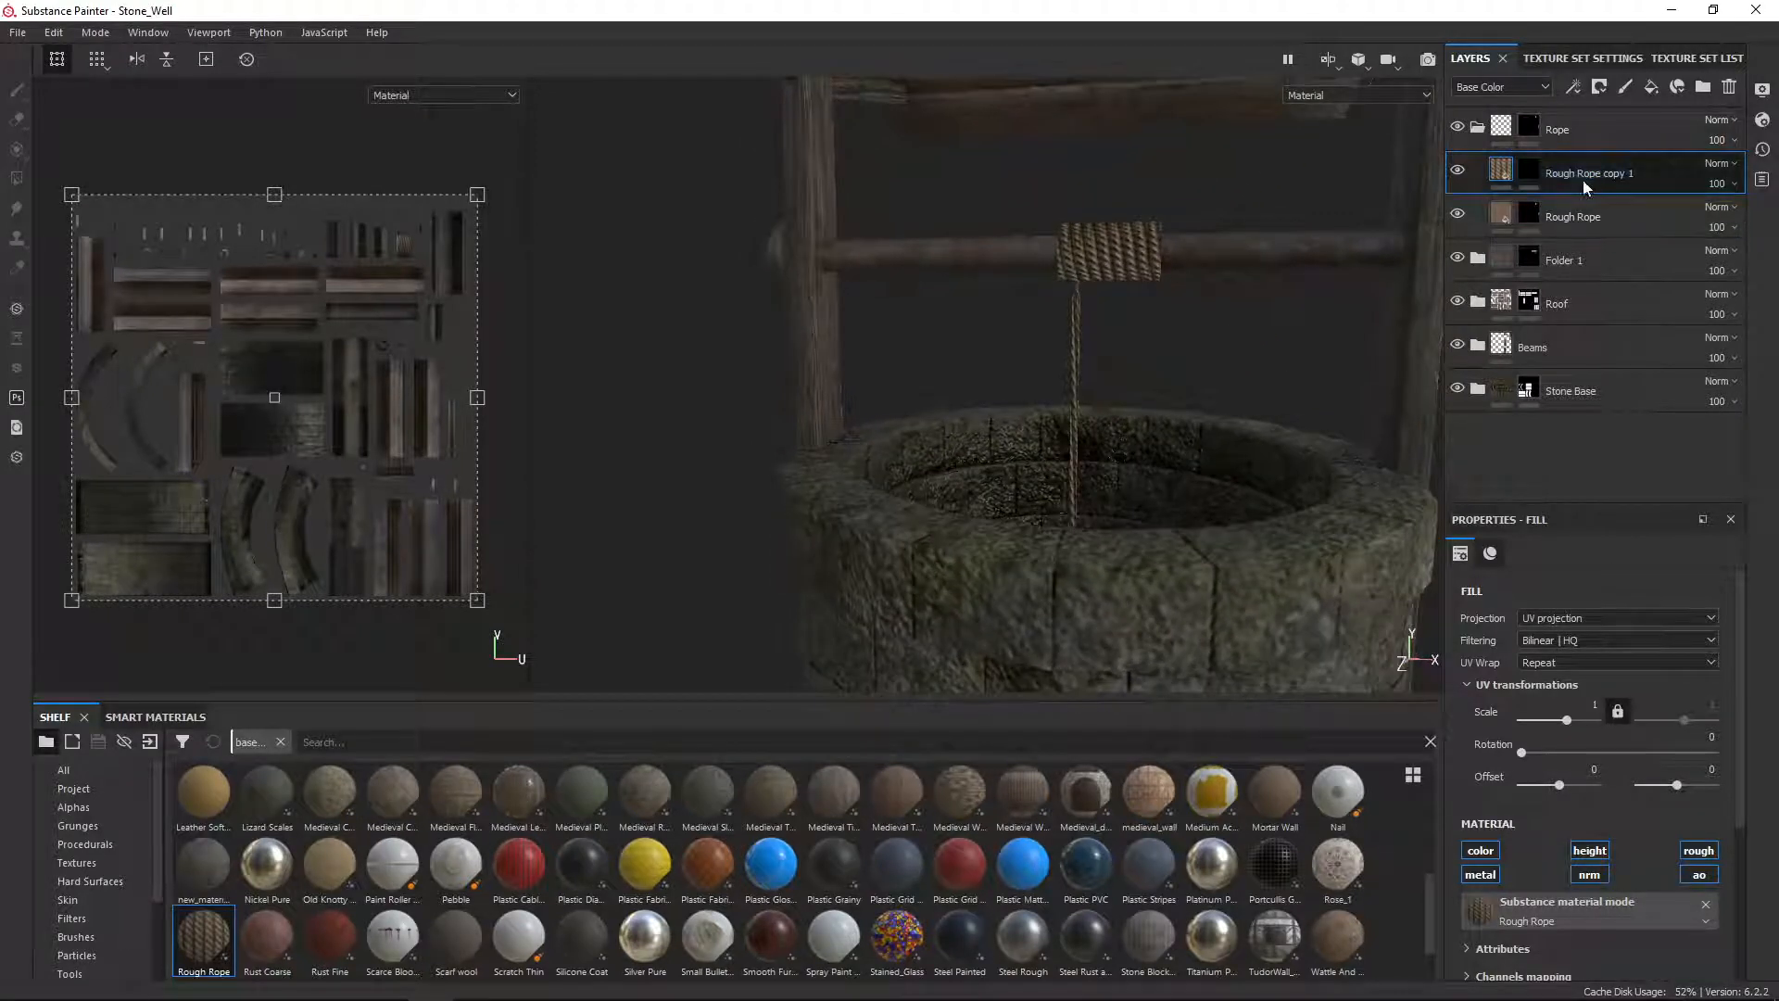
click(1653, 88)
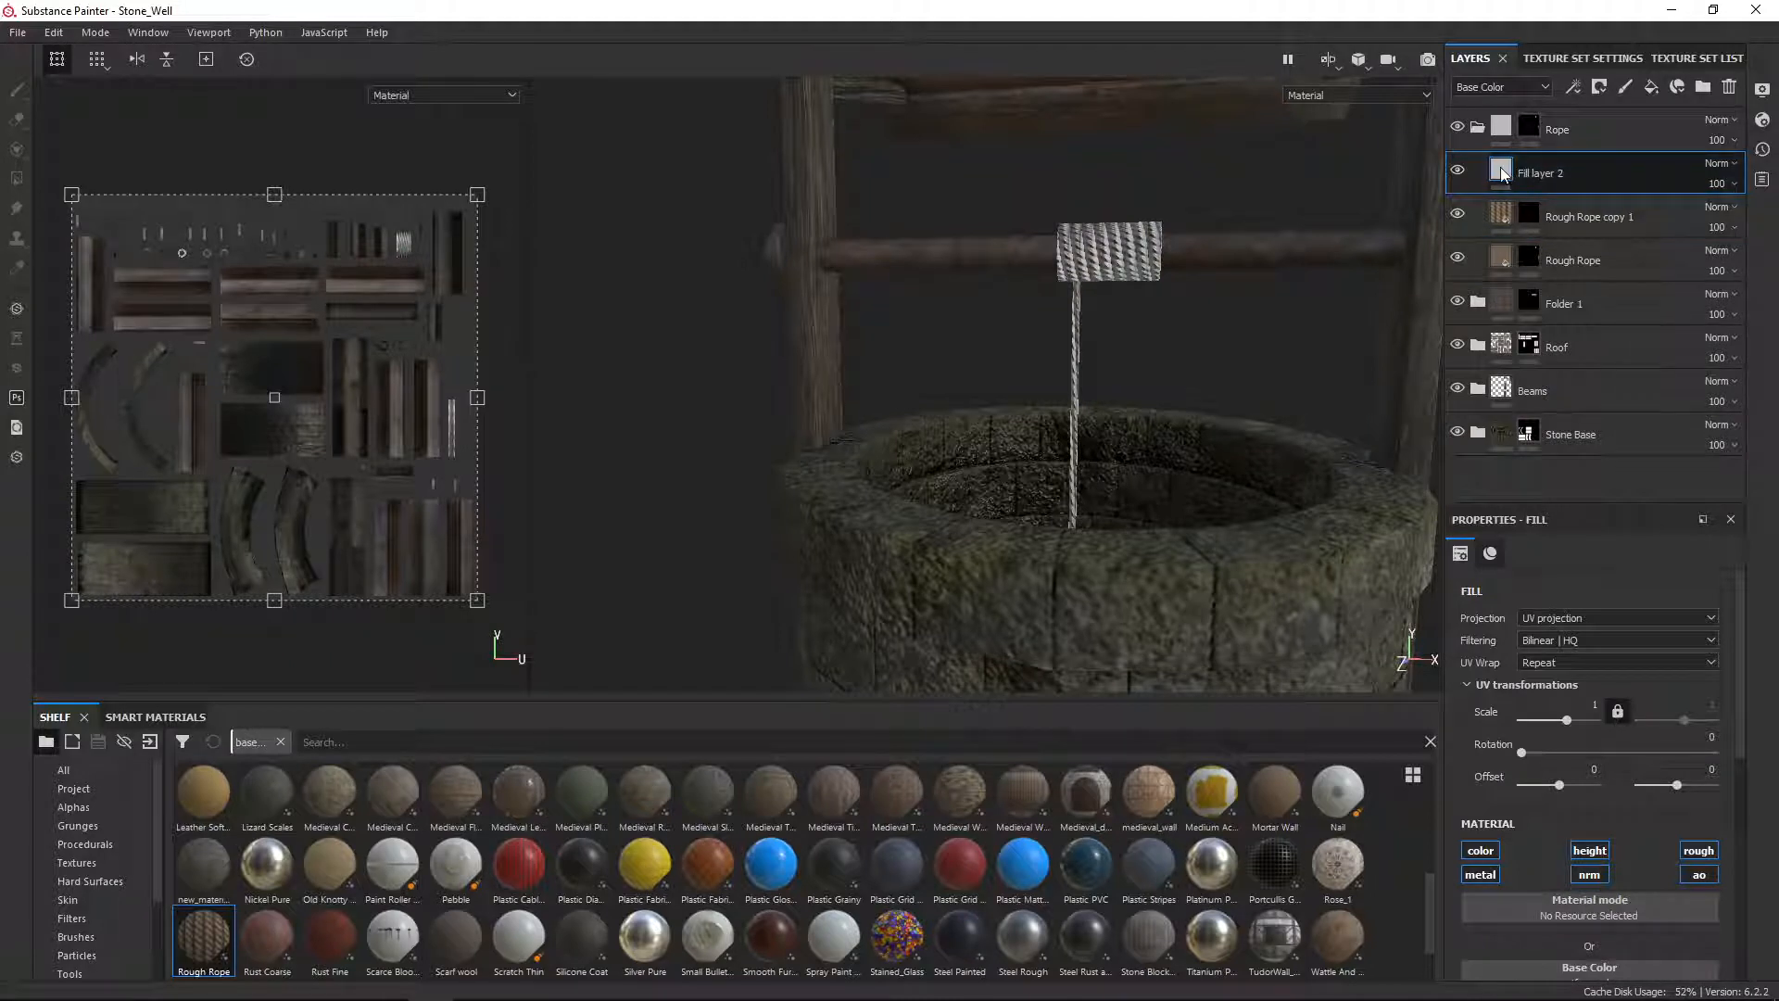
right_click(1503, 174)
click(1566, 188)
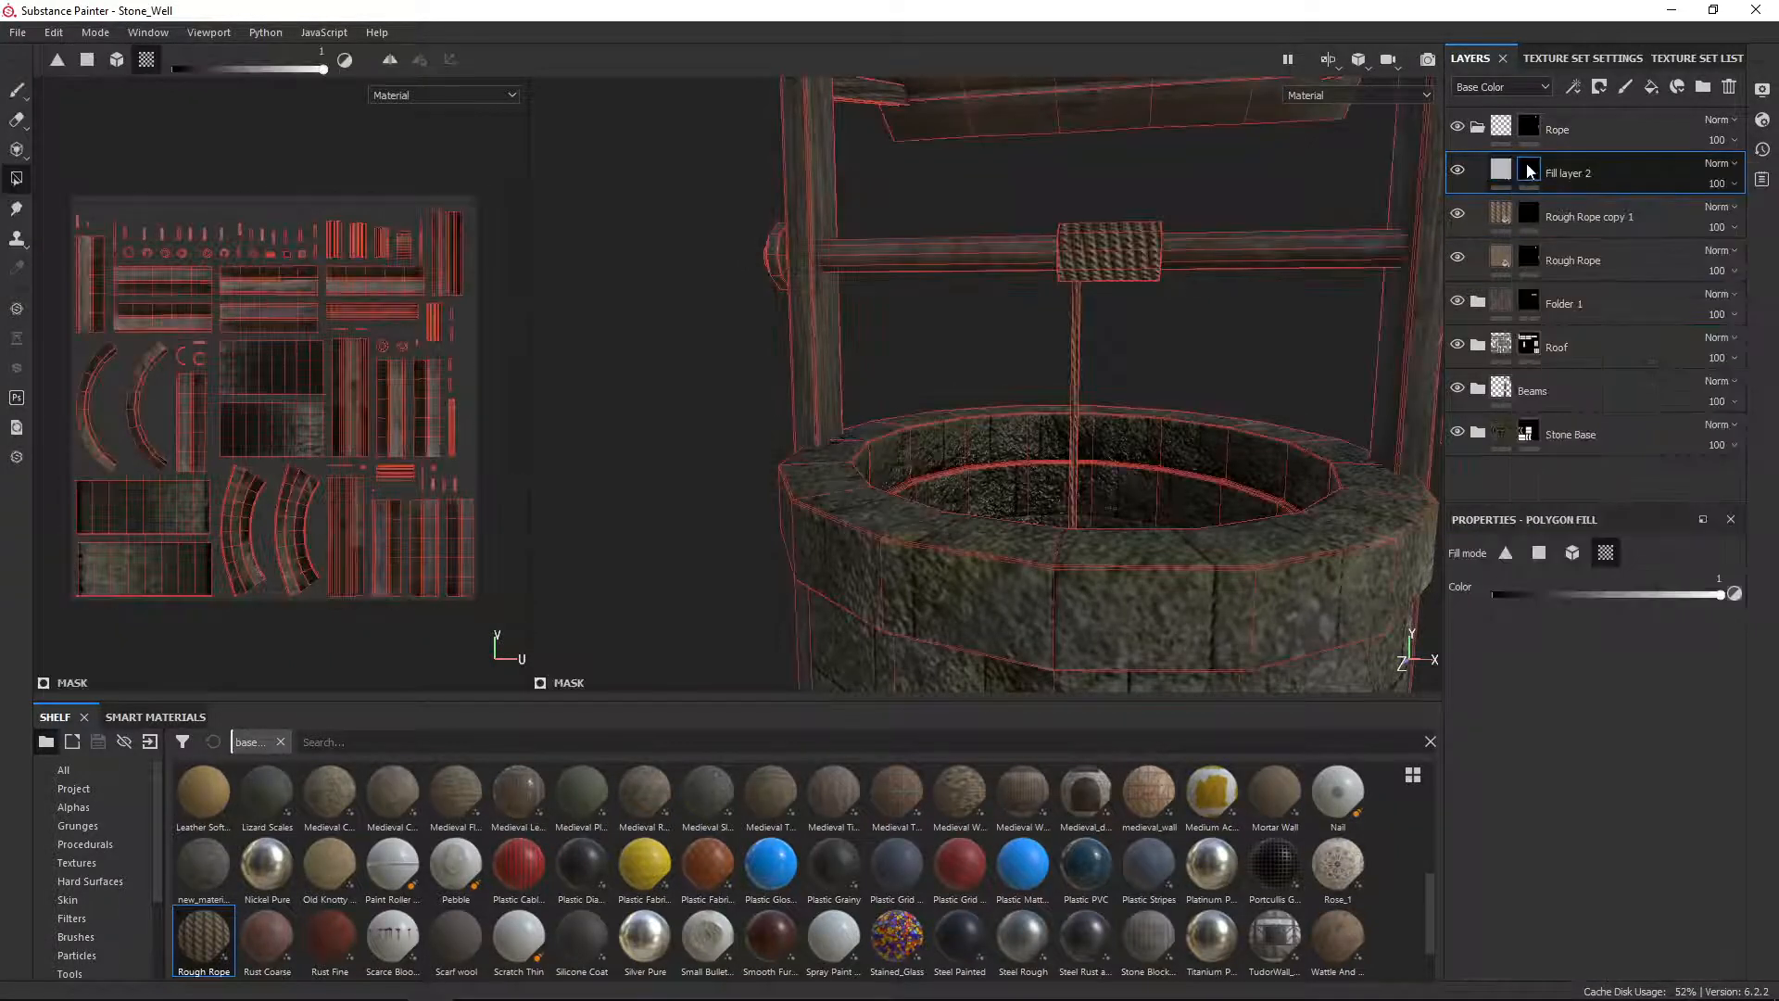
Step: Add a Dirt generator to the new fill layer's mask and lower its Dirt Level slightly
right_click(1529, 171)
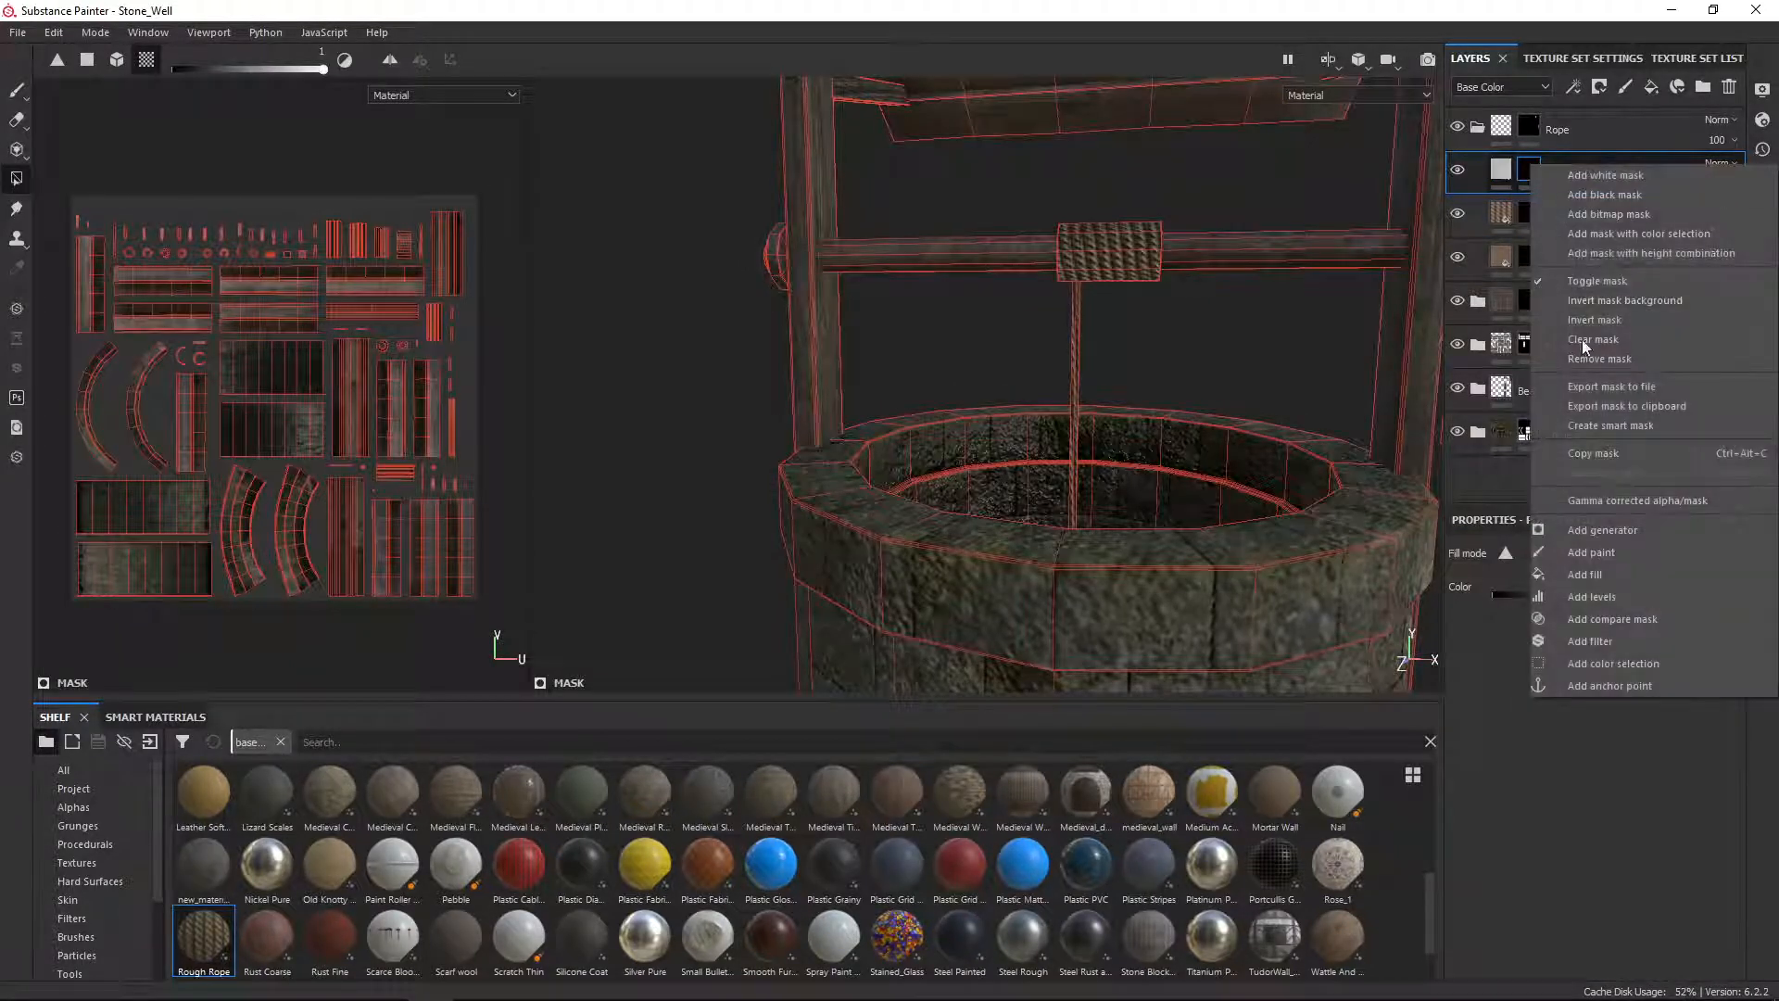
click(1590, 532)
click(1603, 589)
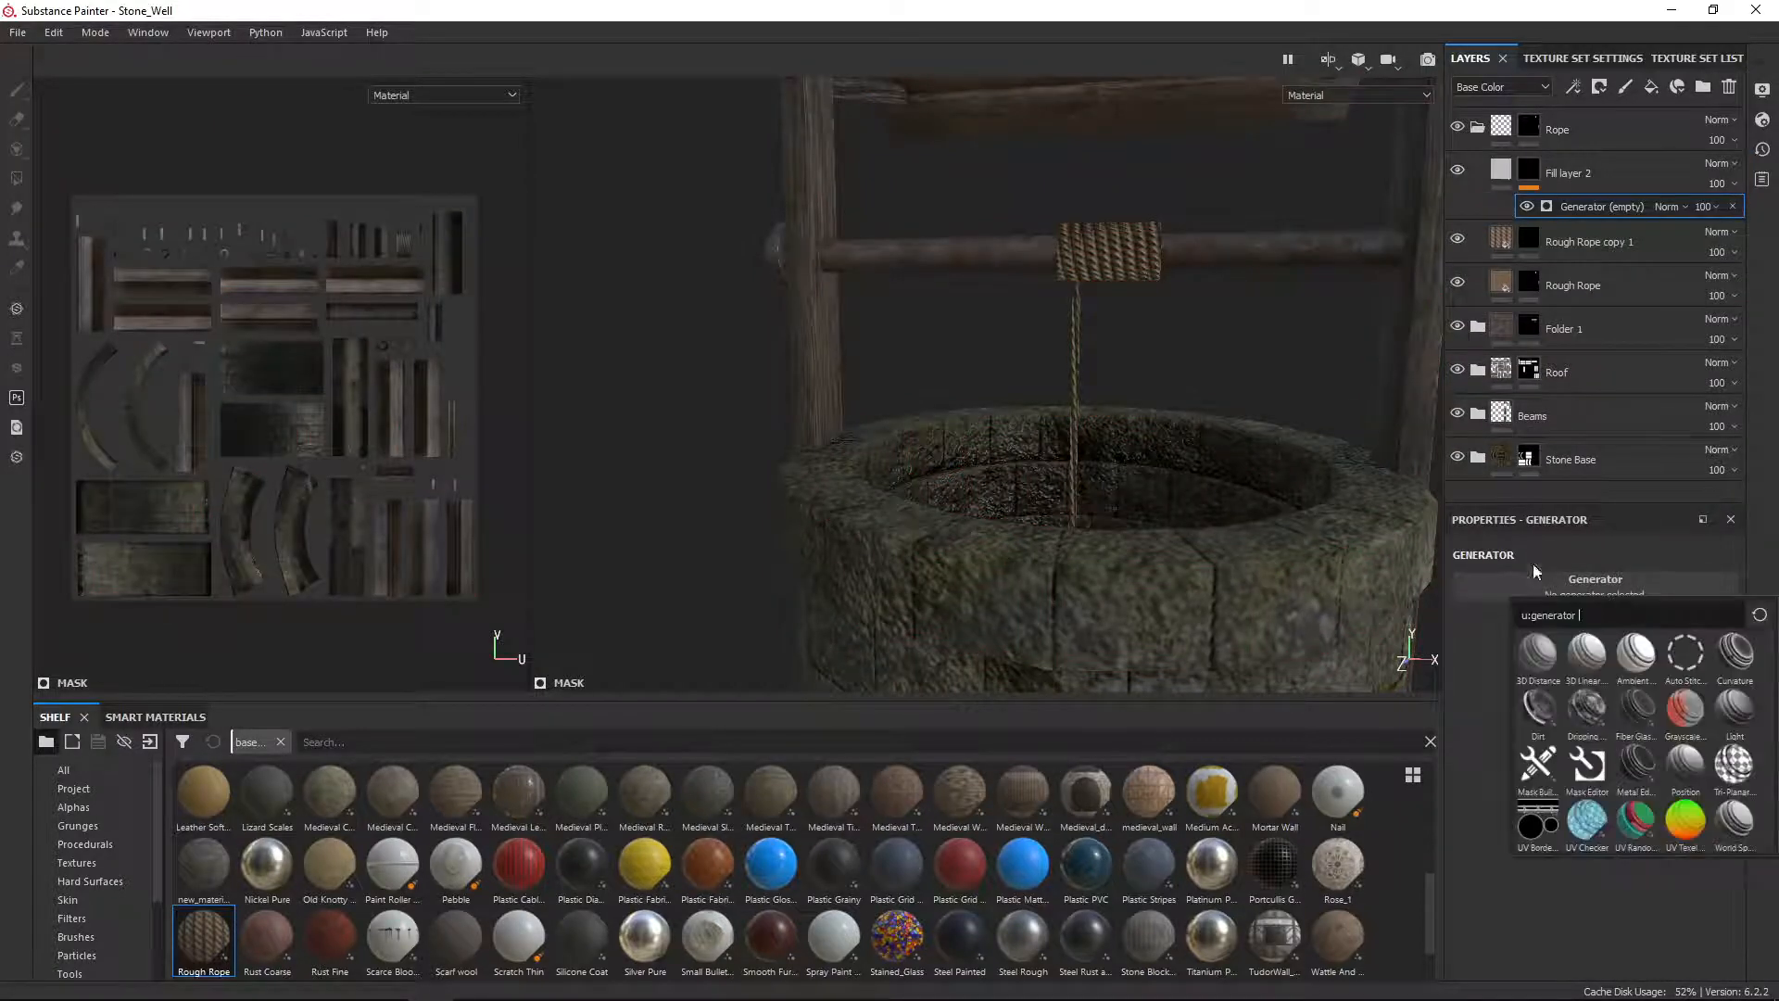
click(1540, 706)
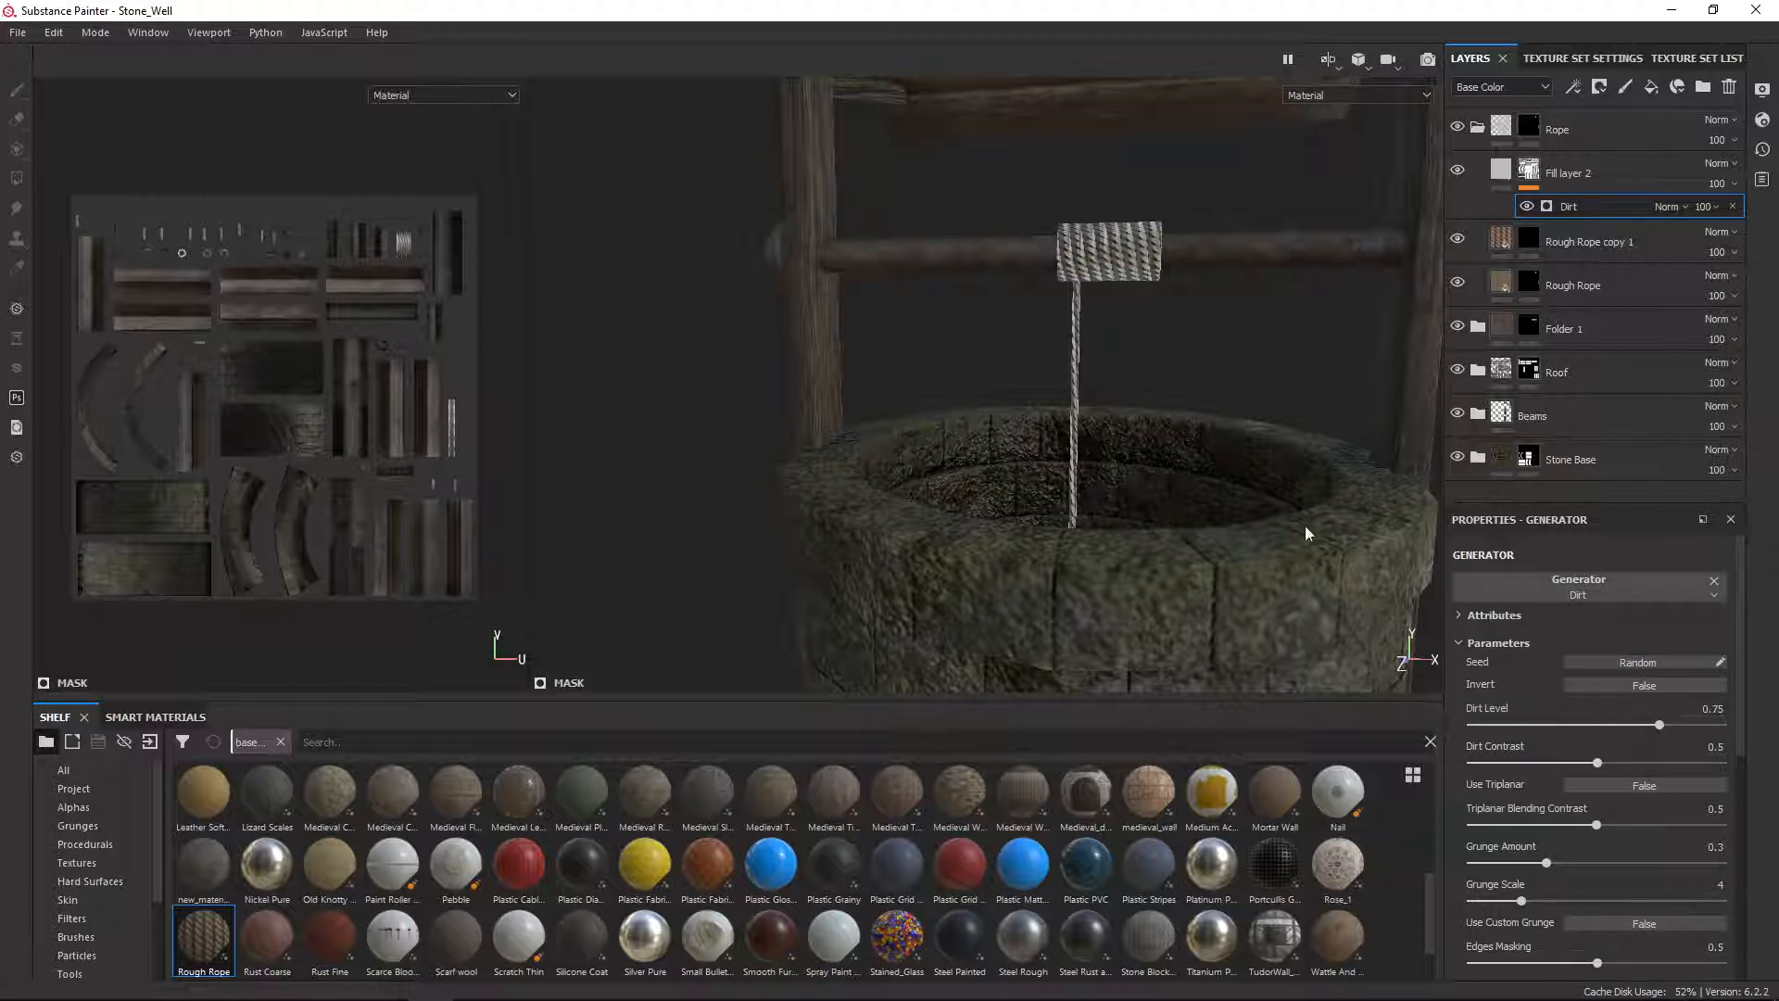
mouse_move(1658, 725)
mouse_down()
mouse_move(1685, 725)
mouse_move(1626, 724)
mouse_move(1643, 711)
mouse_move(1628, 708)
mouse_up()
Step: Set the dirt fill layer's base color to a dark muted brown, R 0.070, G 0.049, B 0.024
click(1495, 178)
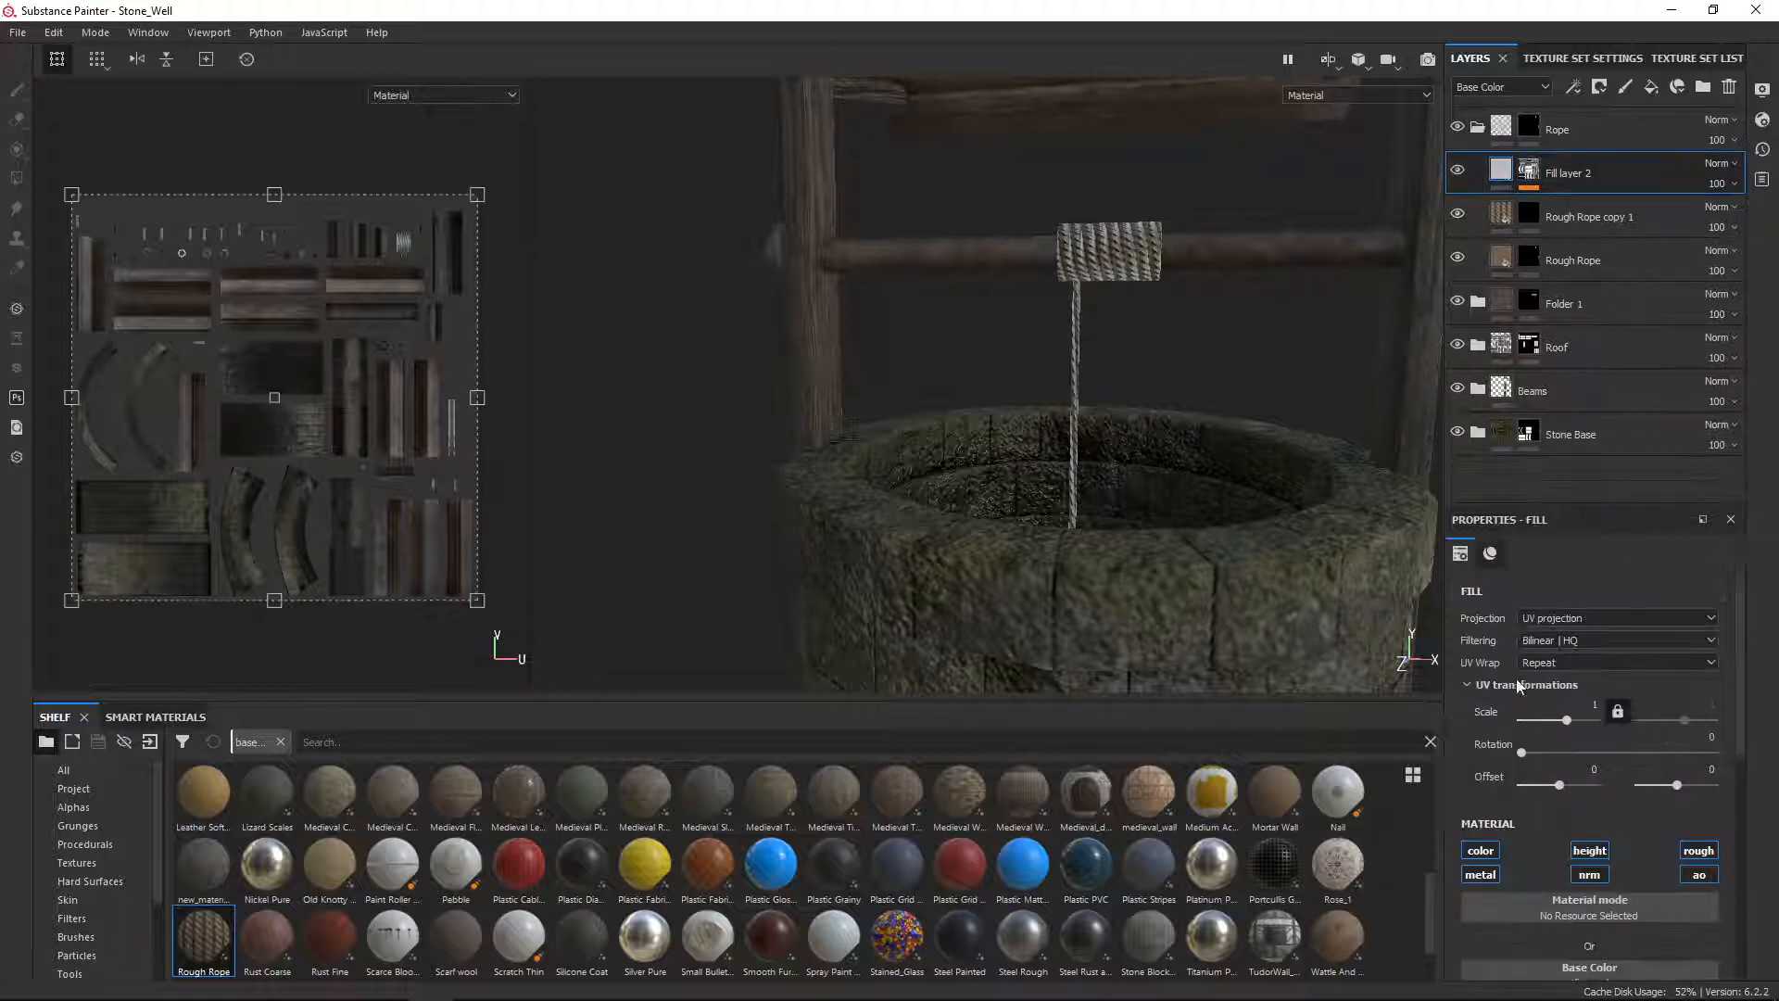
scroll(1570, 858, down, 4)
click(1599, 775)
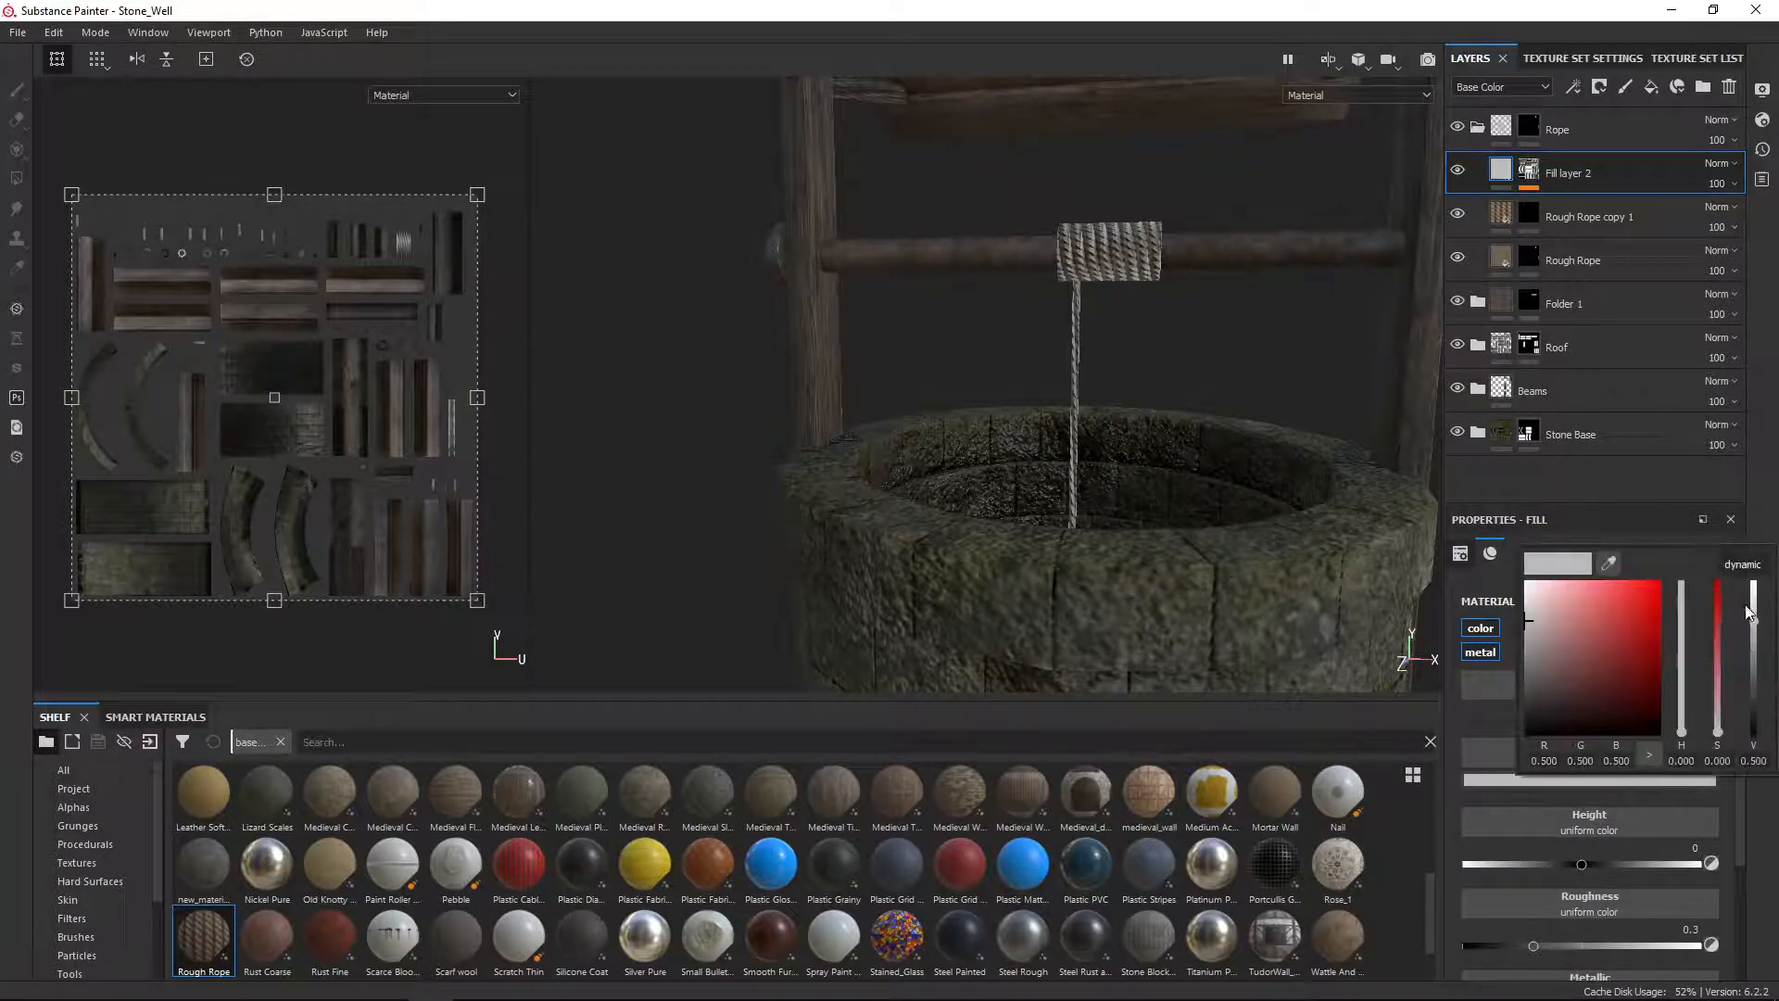
drag(1681, 731, 1681, 719)
drag(1753, 619, 1761, 674)
drag(1681, 719, 1603, 694)
alt+drag(1348, 525, 1270, 395)
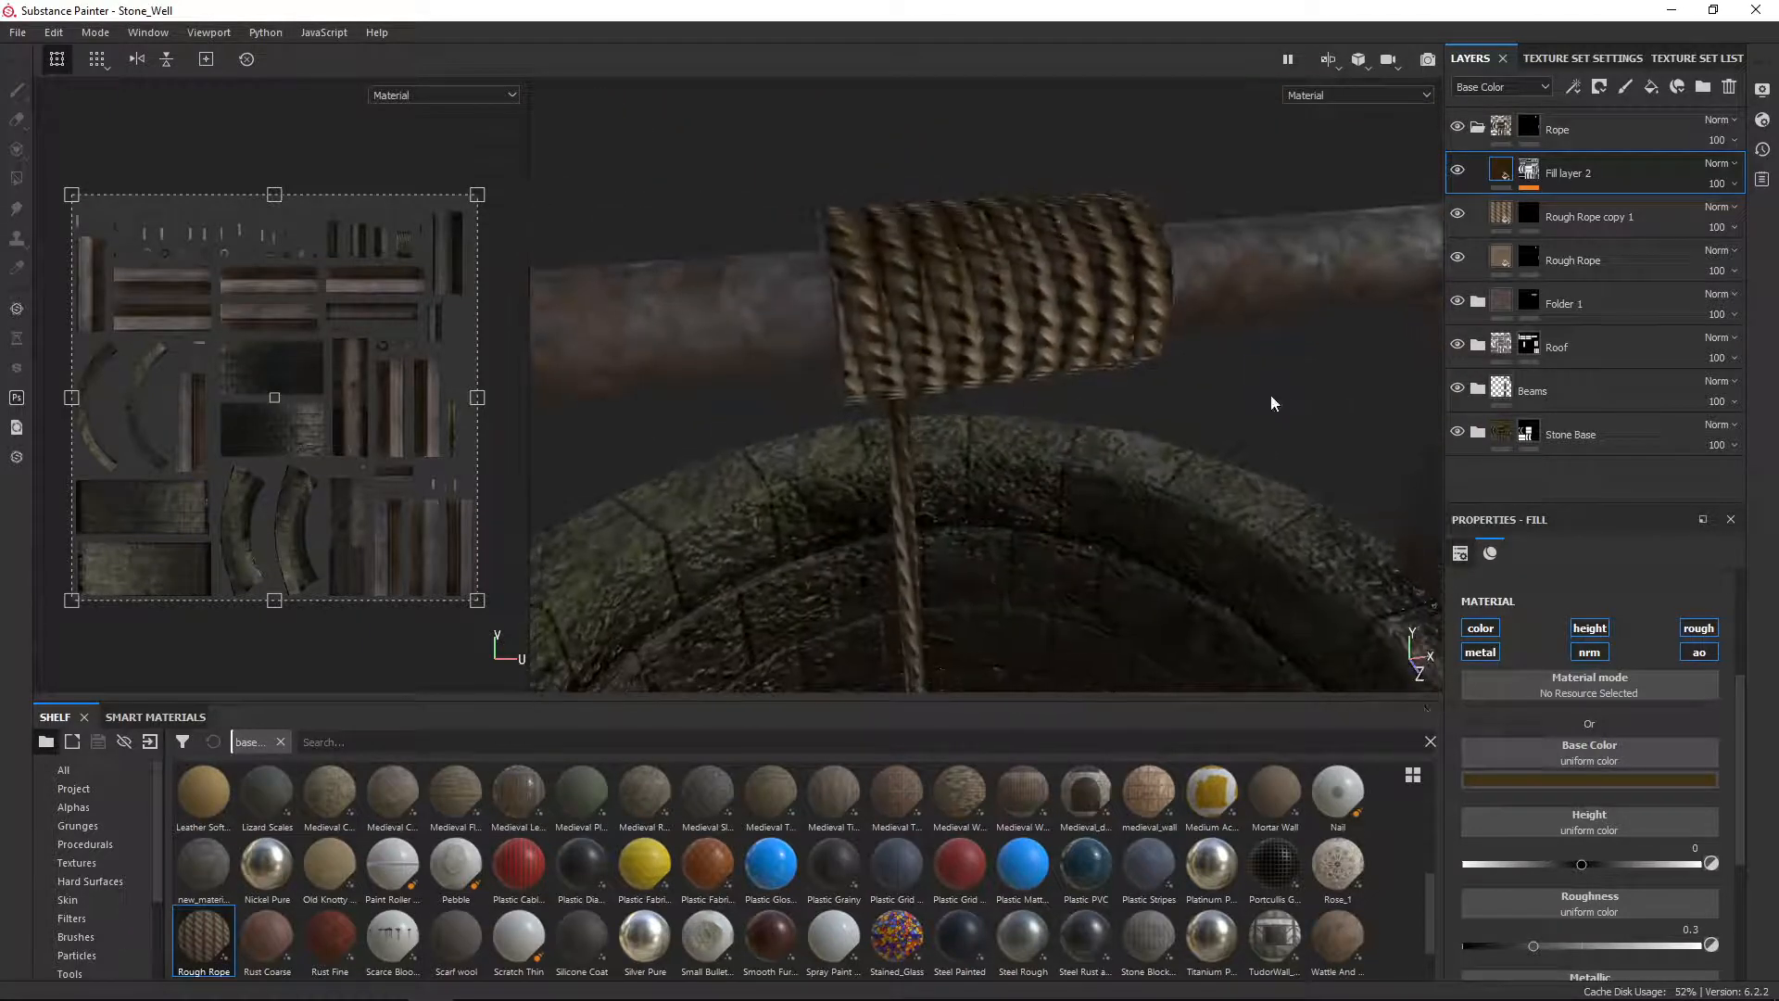
click(1586, 781)
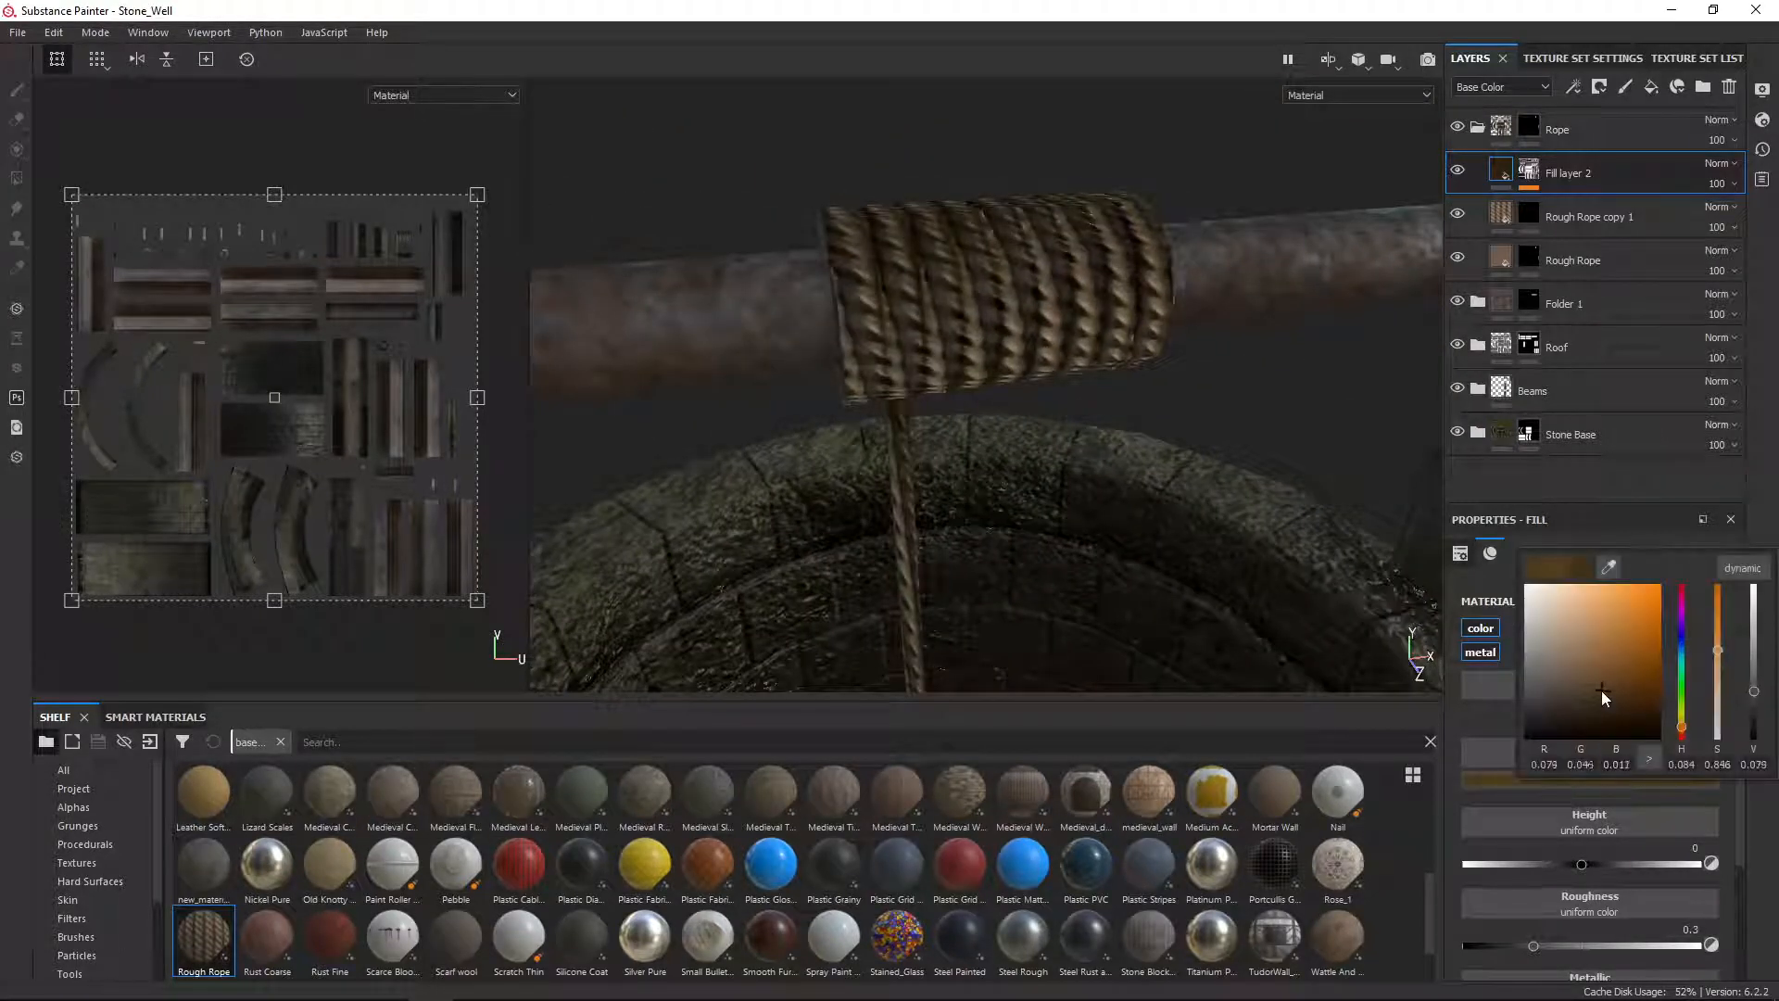
mouse_move(1601, 691)
mouse_down()
mouse_move(1562, 682)
mouse_move(1578, 672)
mouse_move(1593, 691)
mouse_up()
drag(1595, 696, 1593, 683)
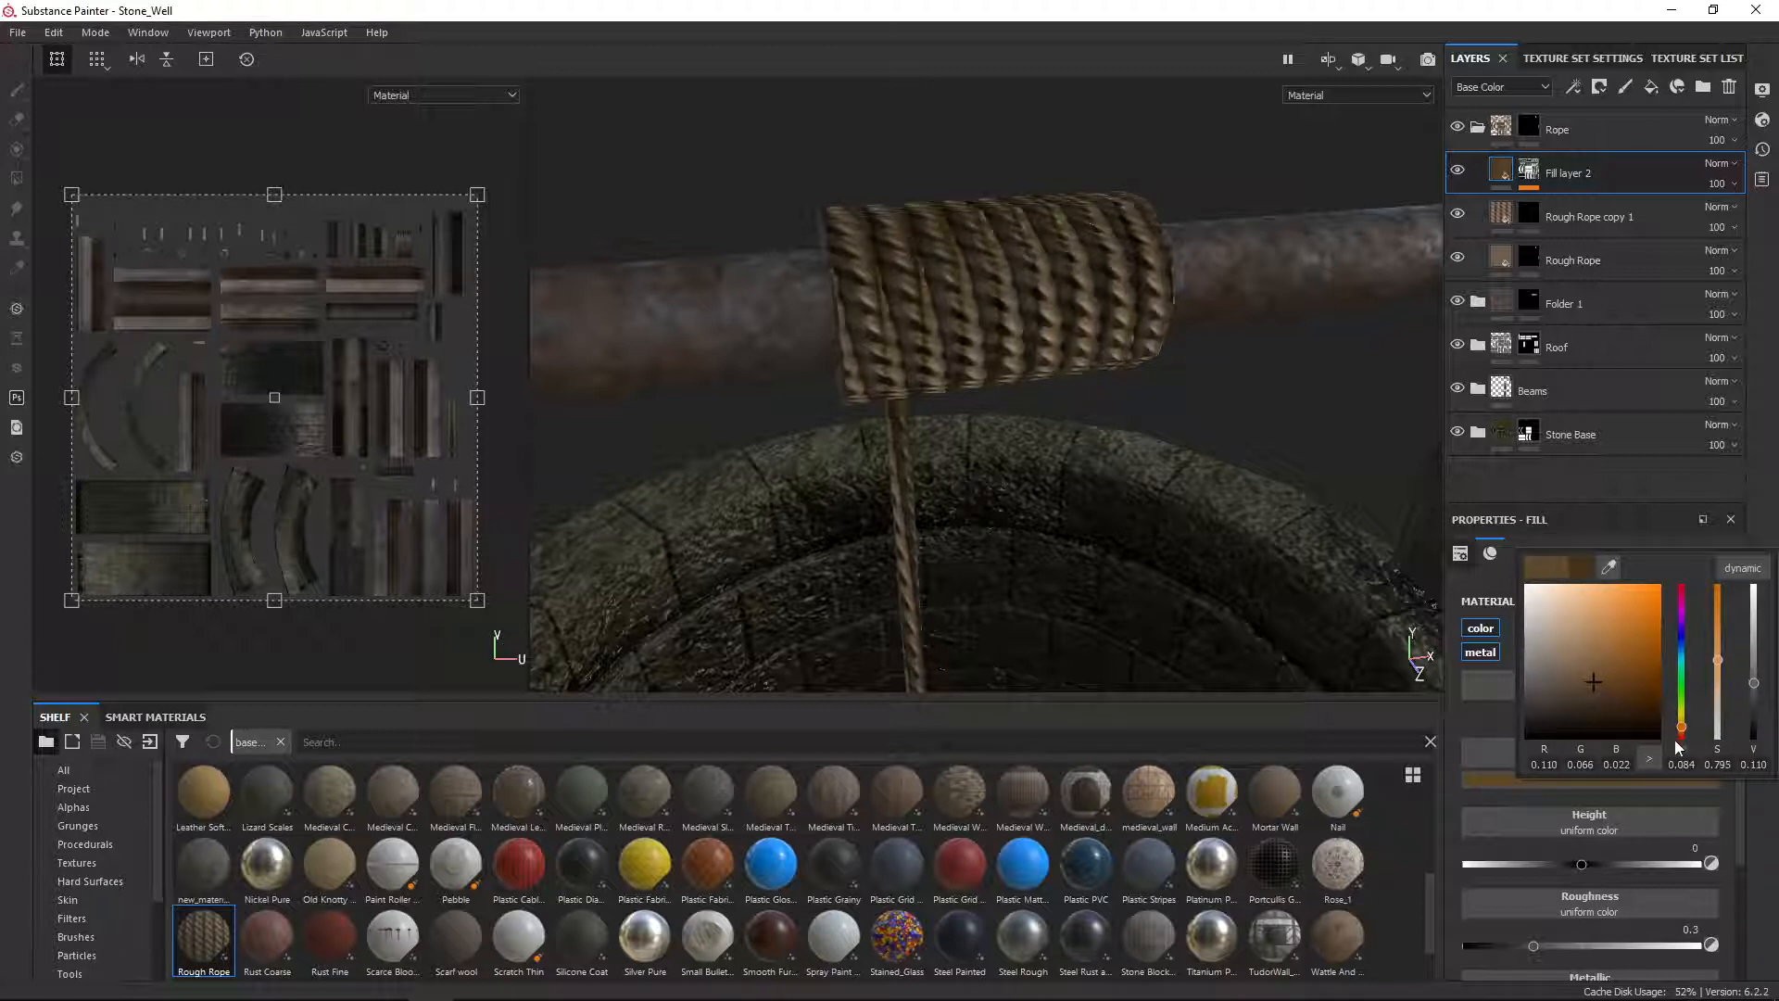
drag(1679, 729, 1685, 725)
drag(1594, 691, 1574, 693)
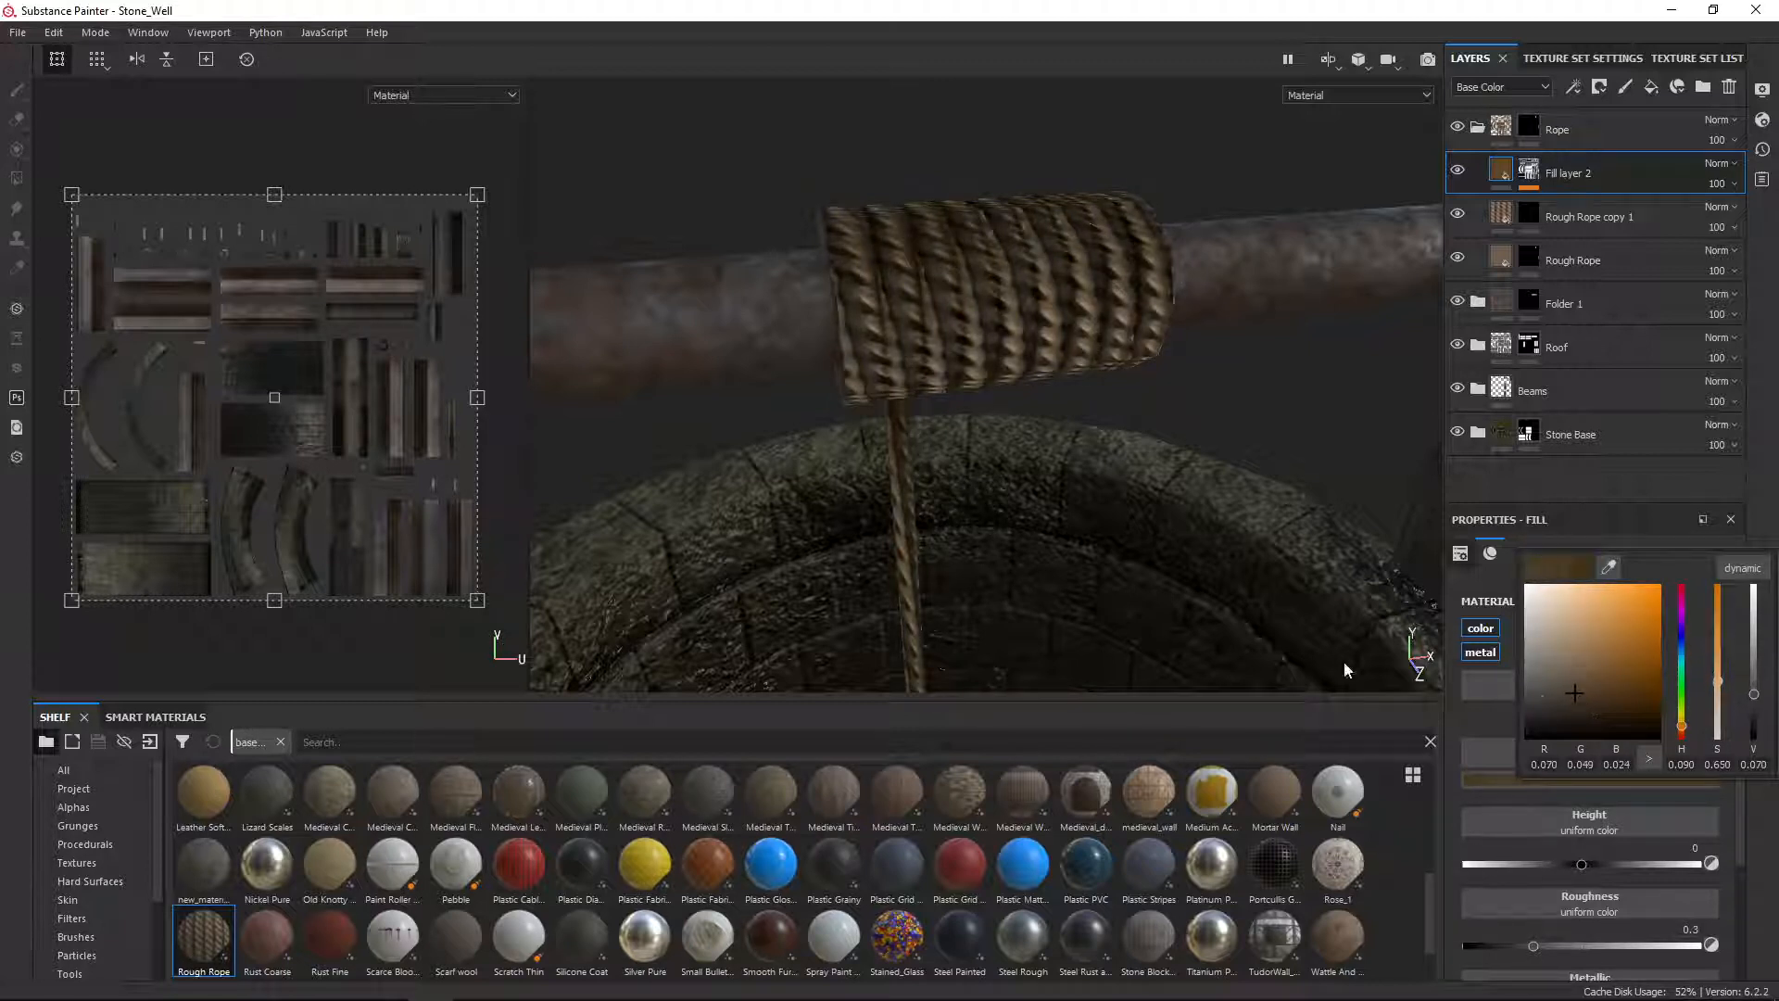
click(1290, 593)
Step: Inspect the whole textured well in an Iray render, and return to the painting view
scroll(1292, 592, down, 10)
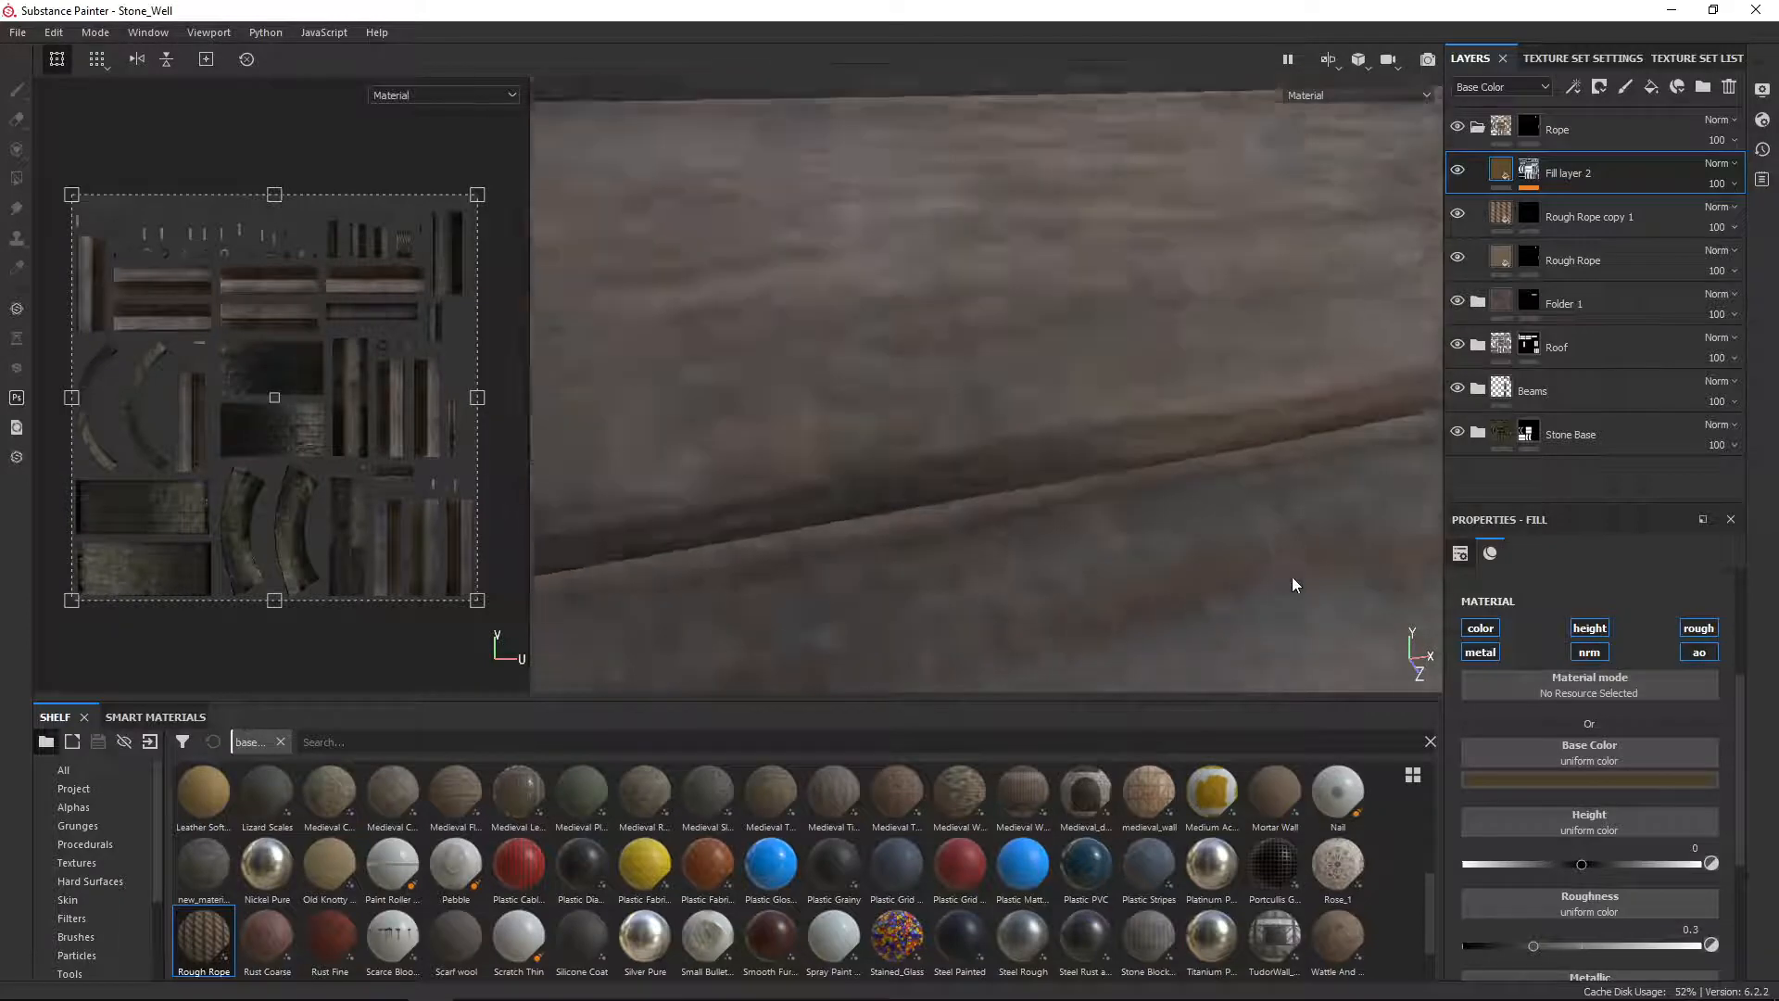
scroll(1264, 486, down, 8)
scroll(1269, 374, up, 6)
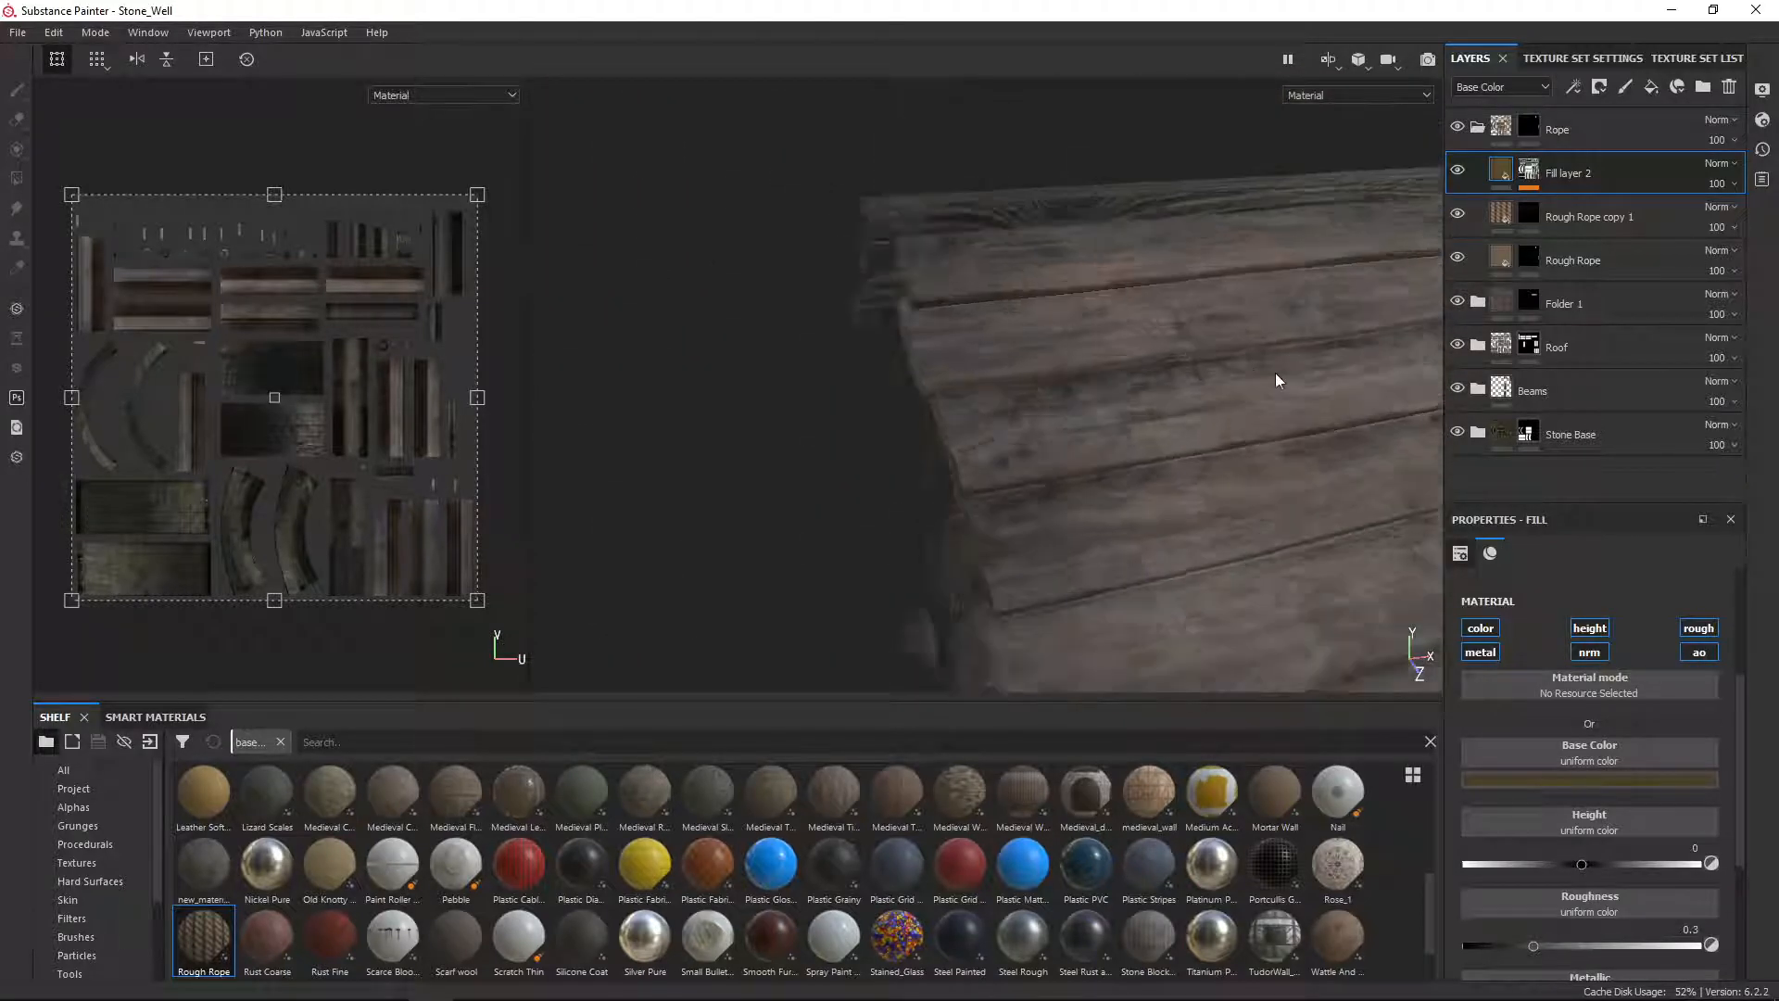
scroll(1264, 365, down, 2)
alt+drag(1268, 531, 904, 220)
scroll(932, 225, down, 6)
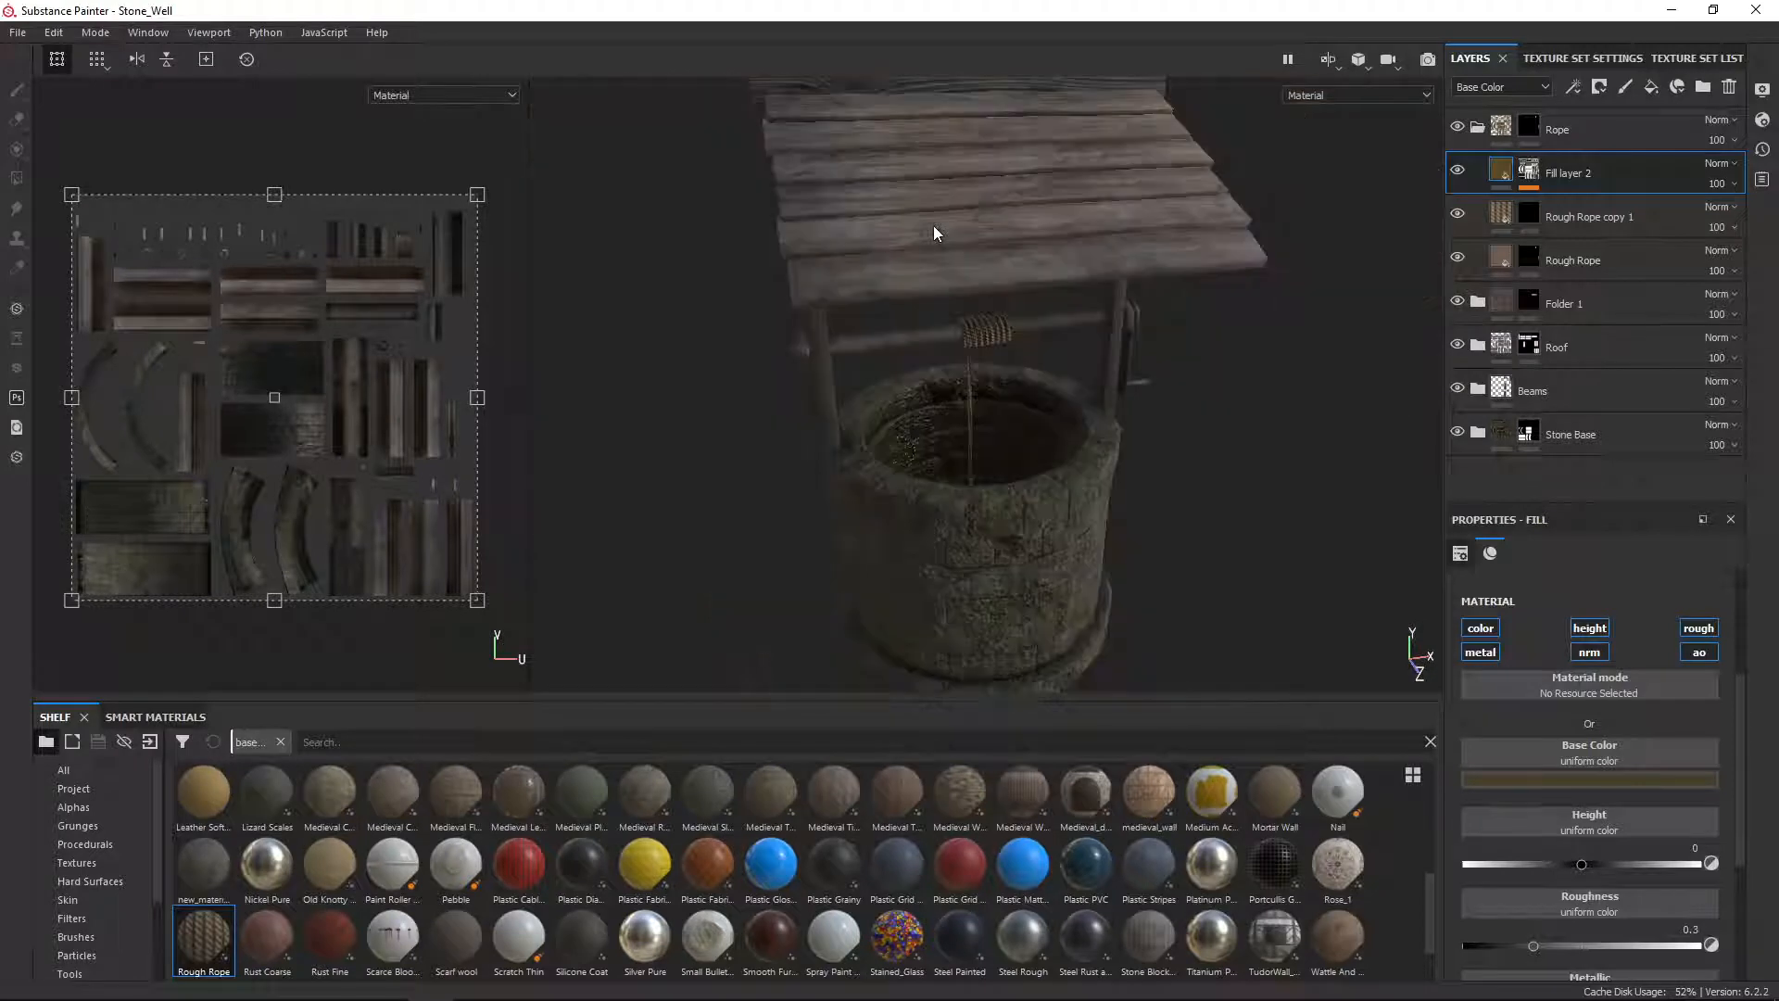
alt+drag(873, 448, 1065, 458)
click(1428, 59)
alt+drag(983, 667, 908, 562)
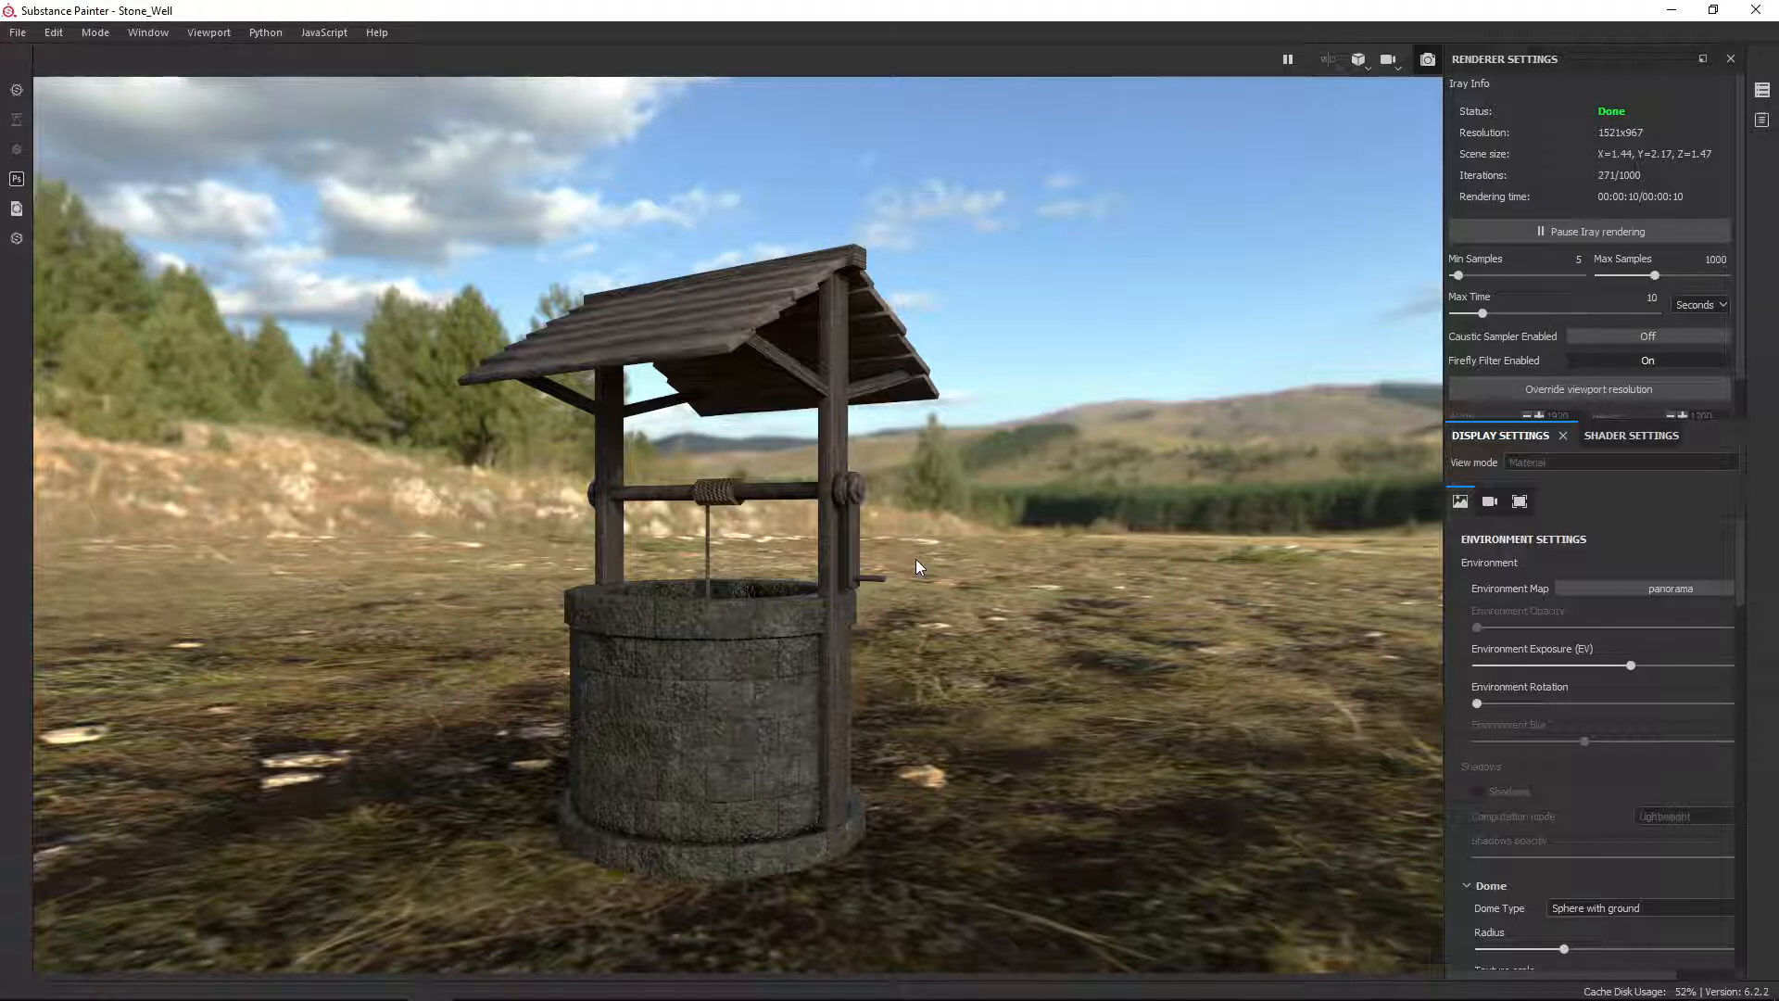
click(1428, 59)
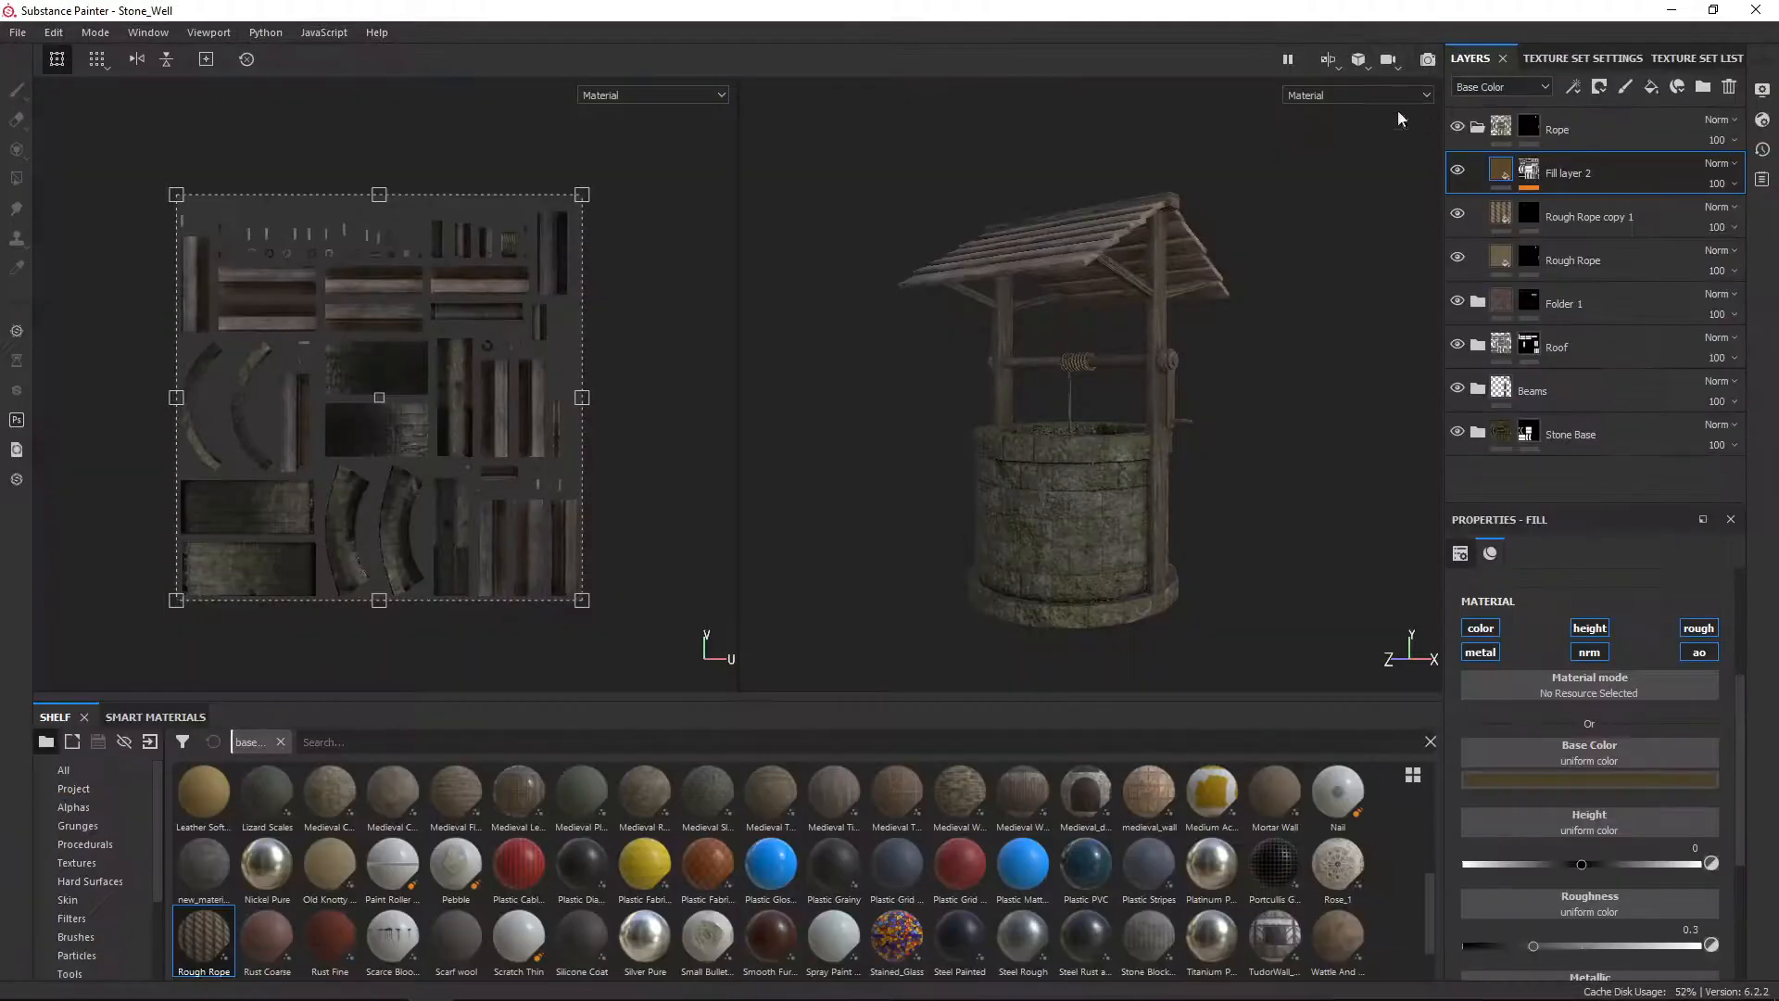
Step: Open the texture export settings and set the output directory to a new Desktop folder named Stone Well
click(20, 33)
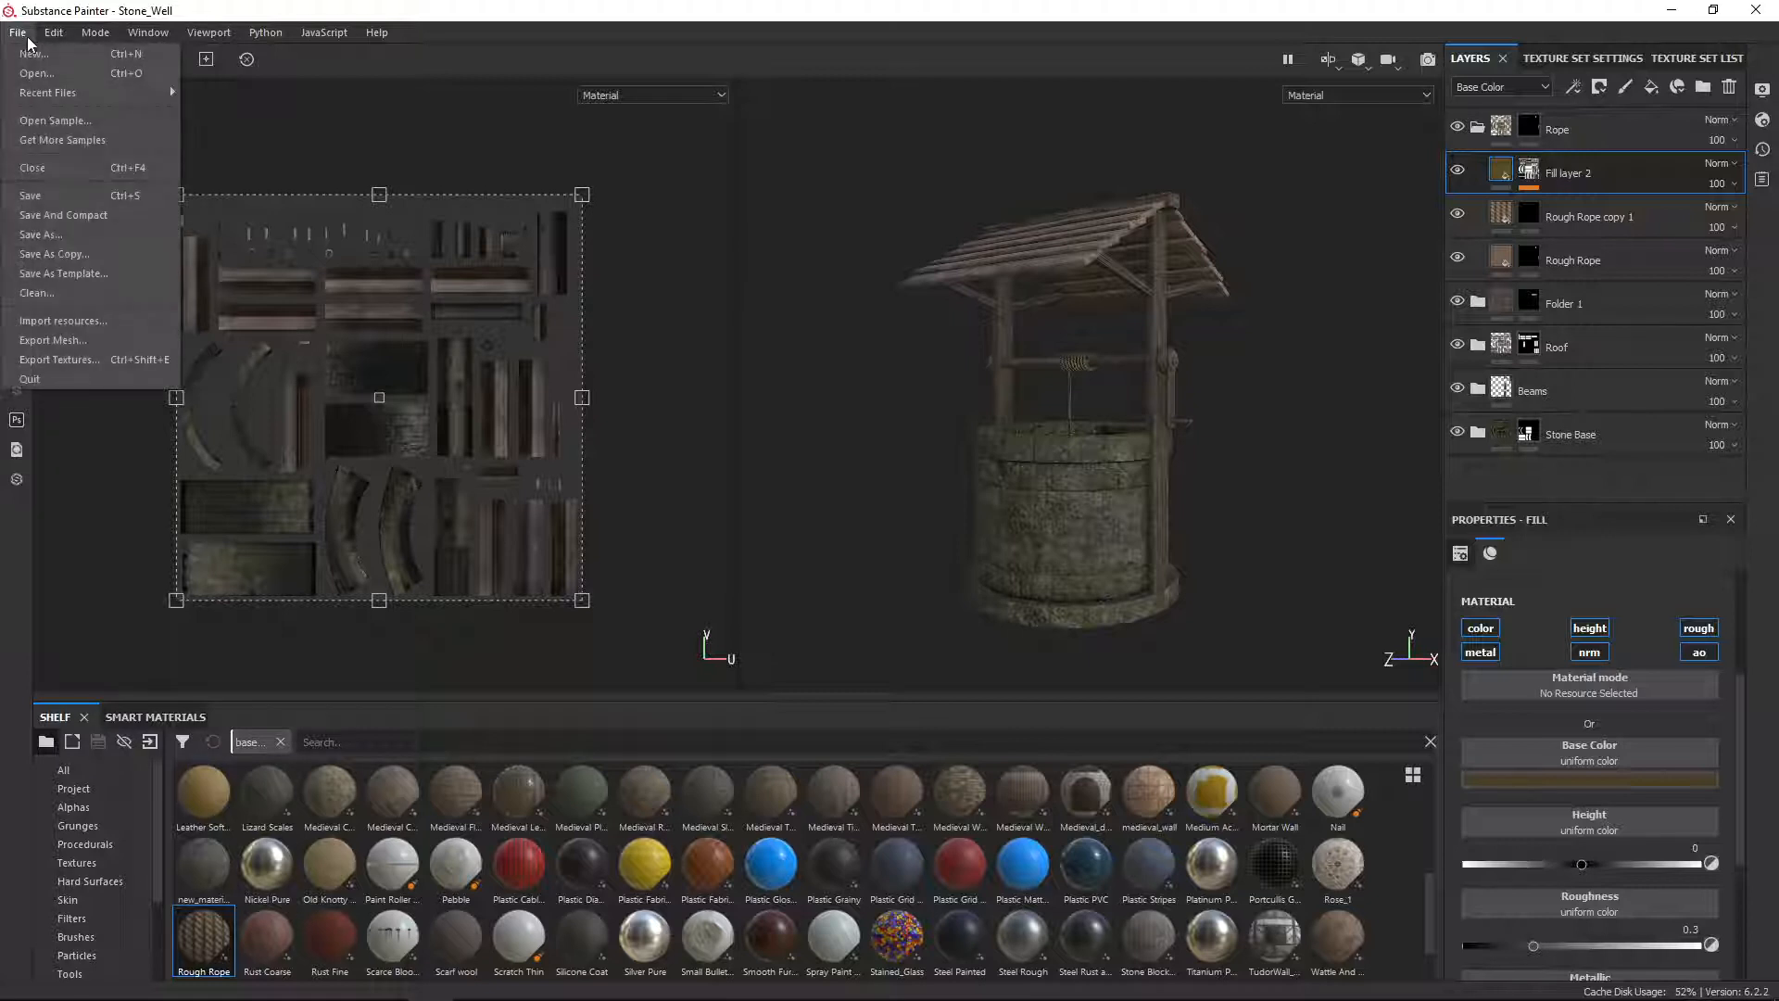
click(78, 361)
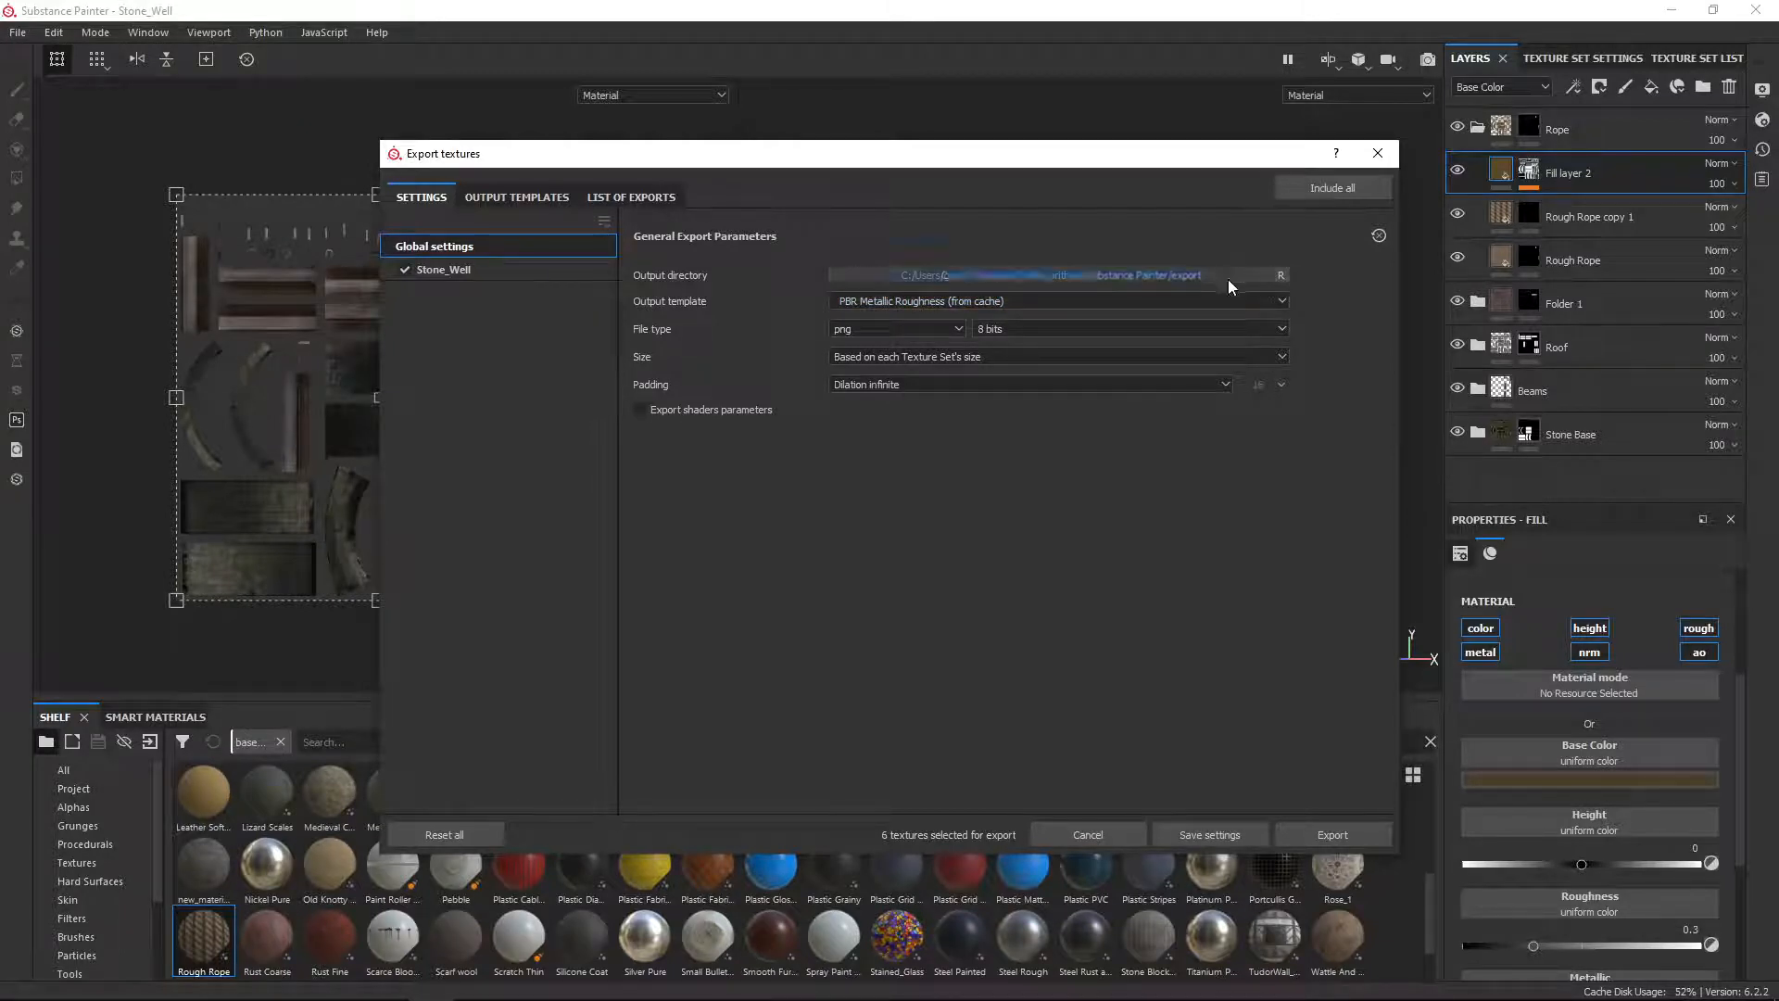
click(1061, 277)
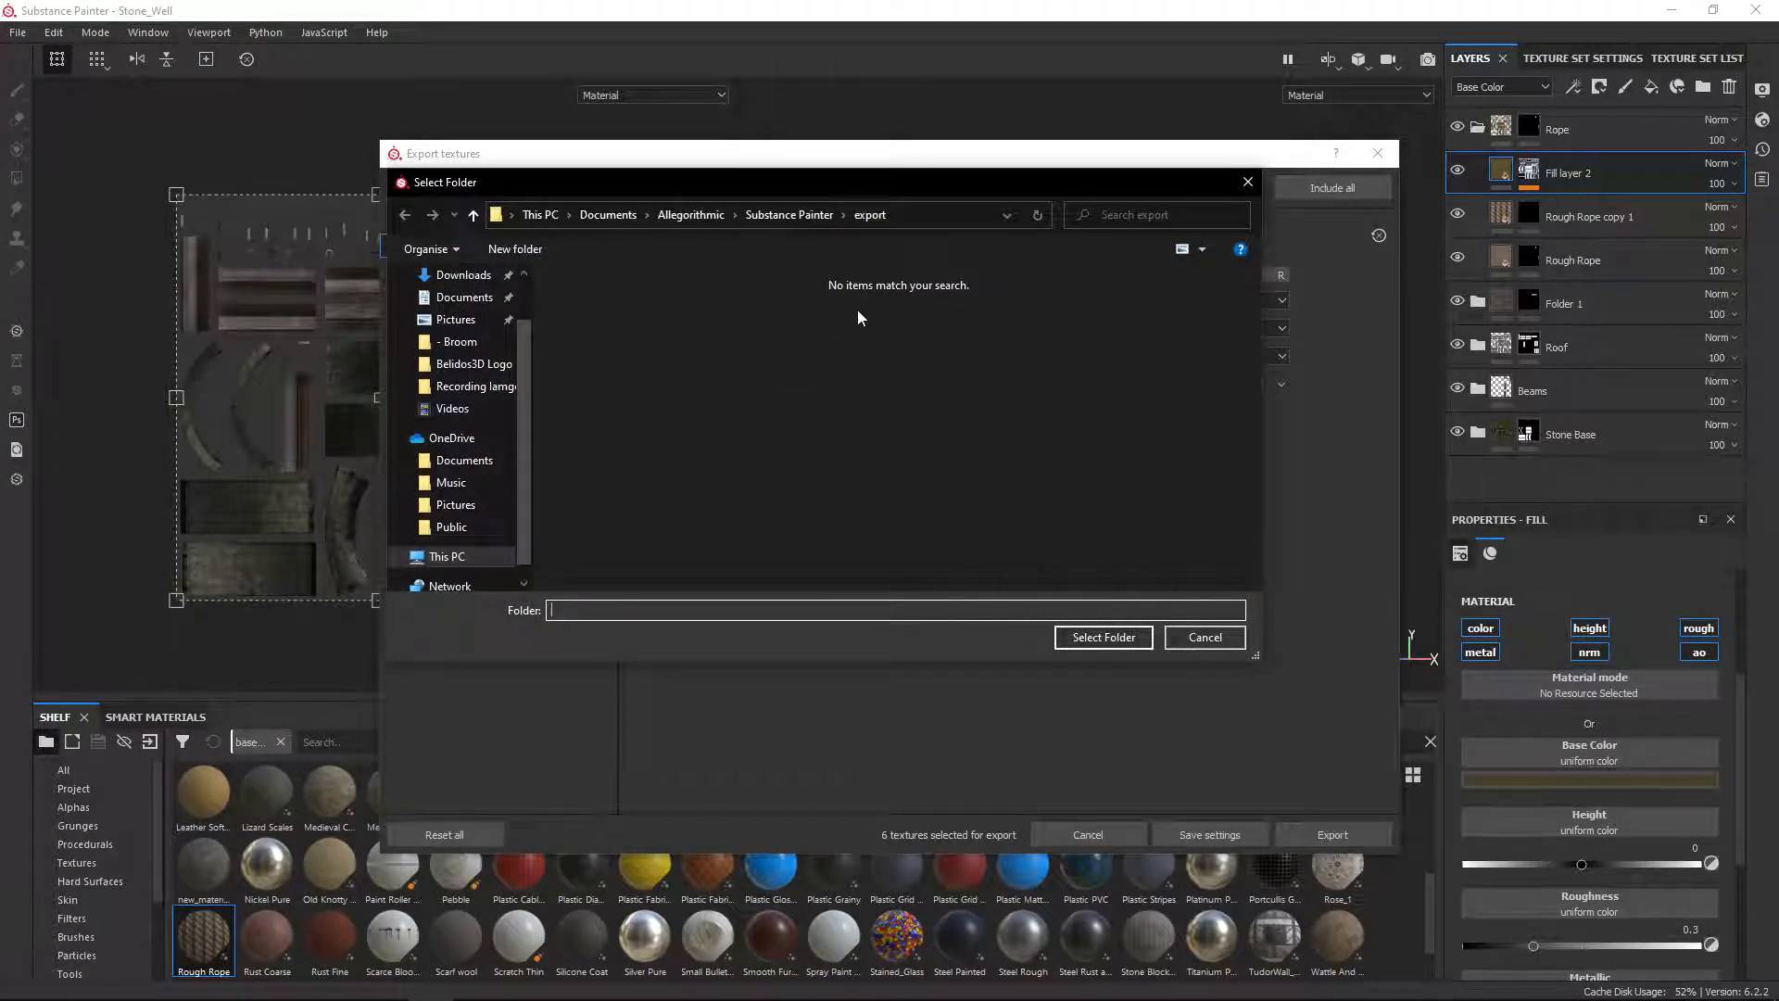
scroll(520, 371, up, 1)
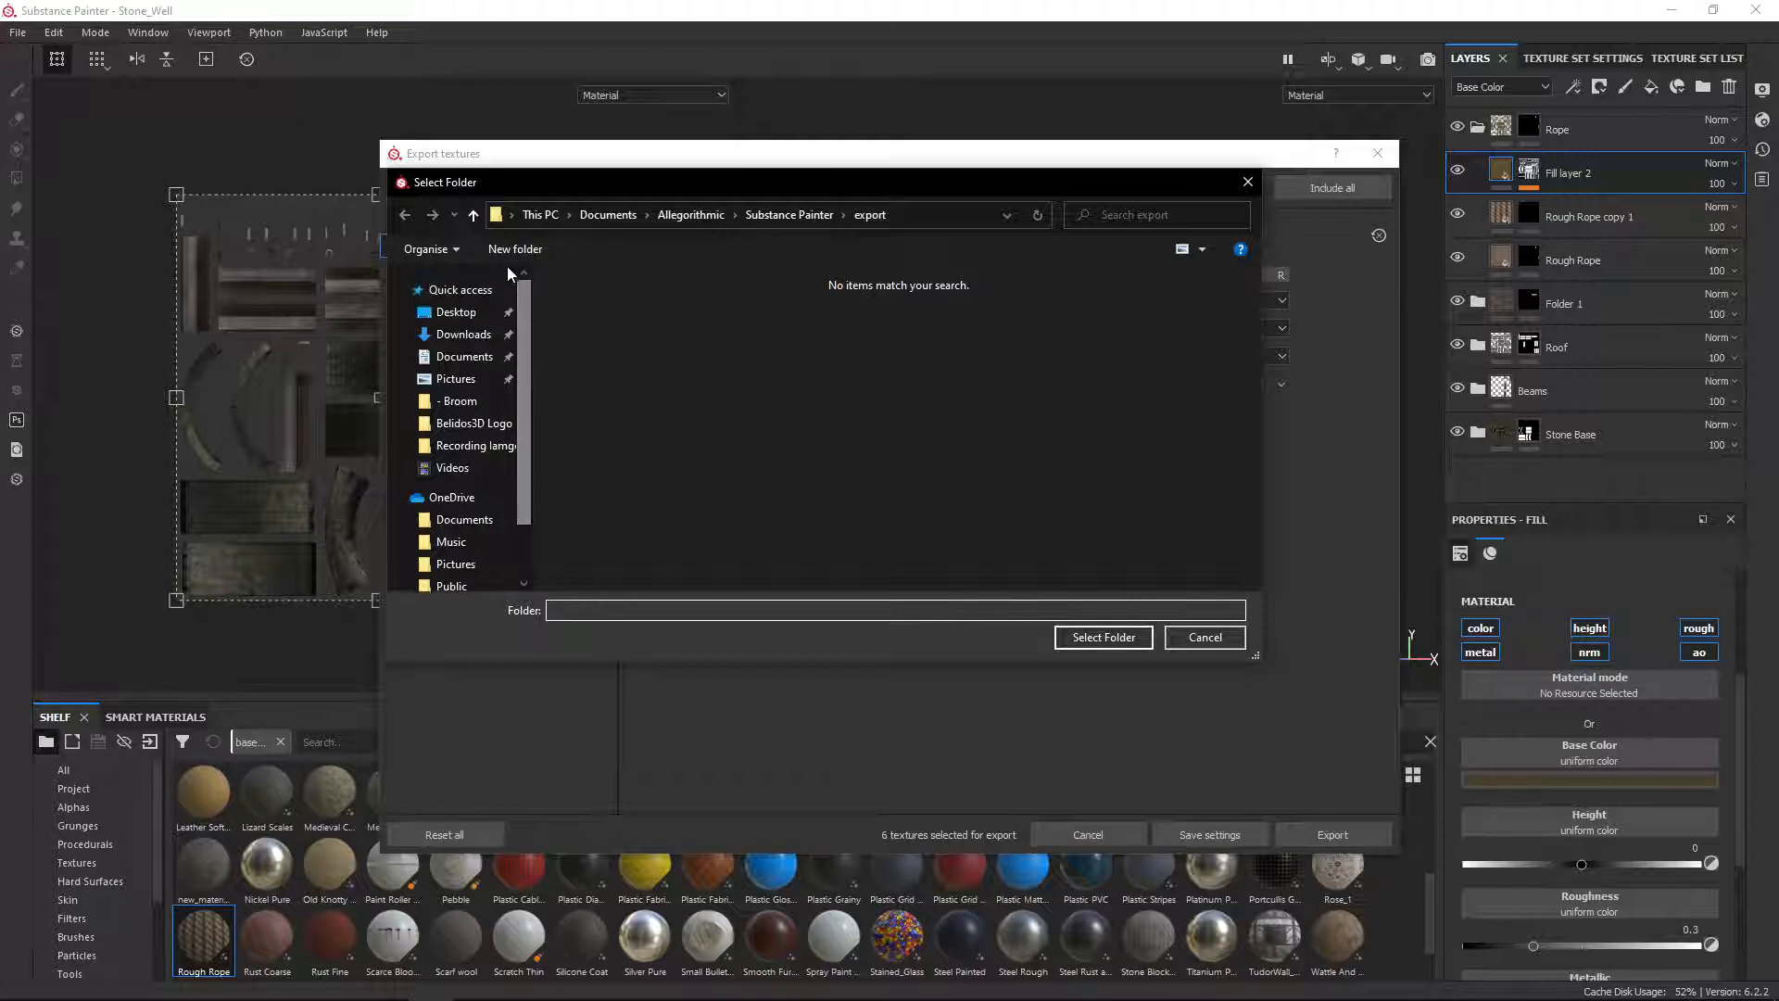
click(456, 312)
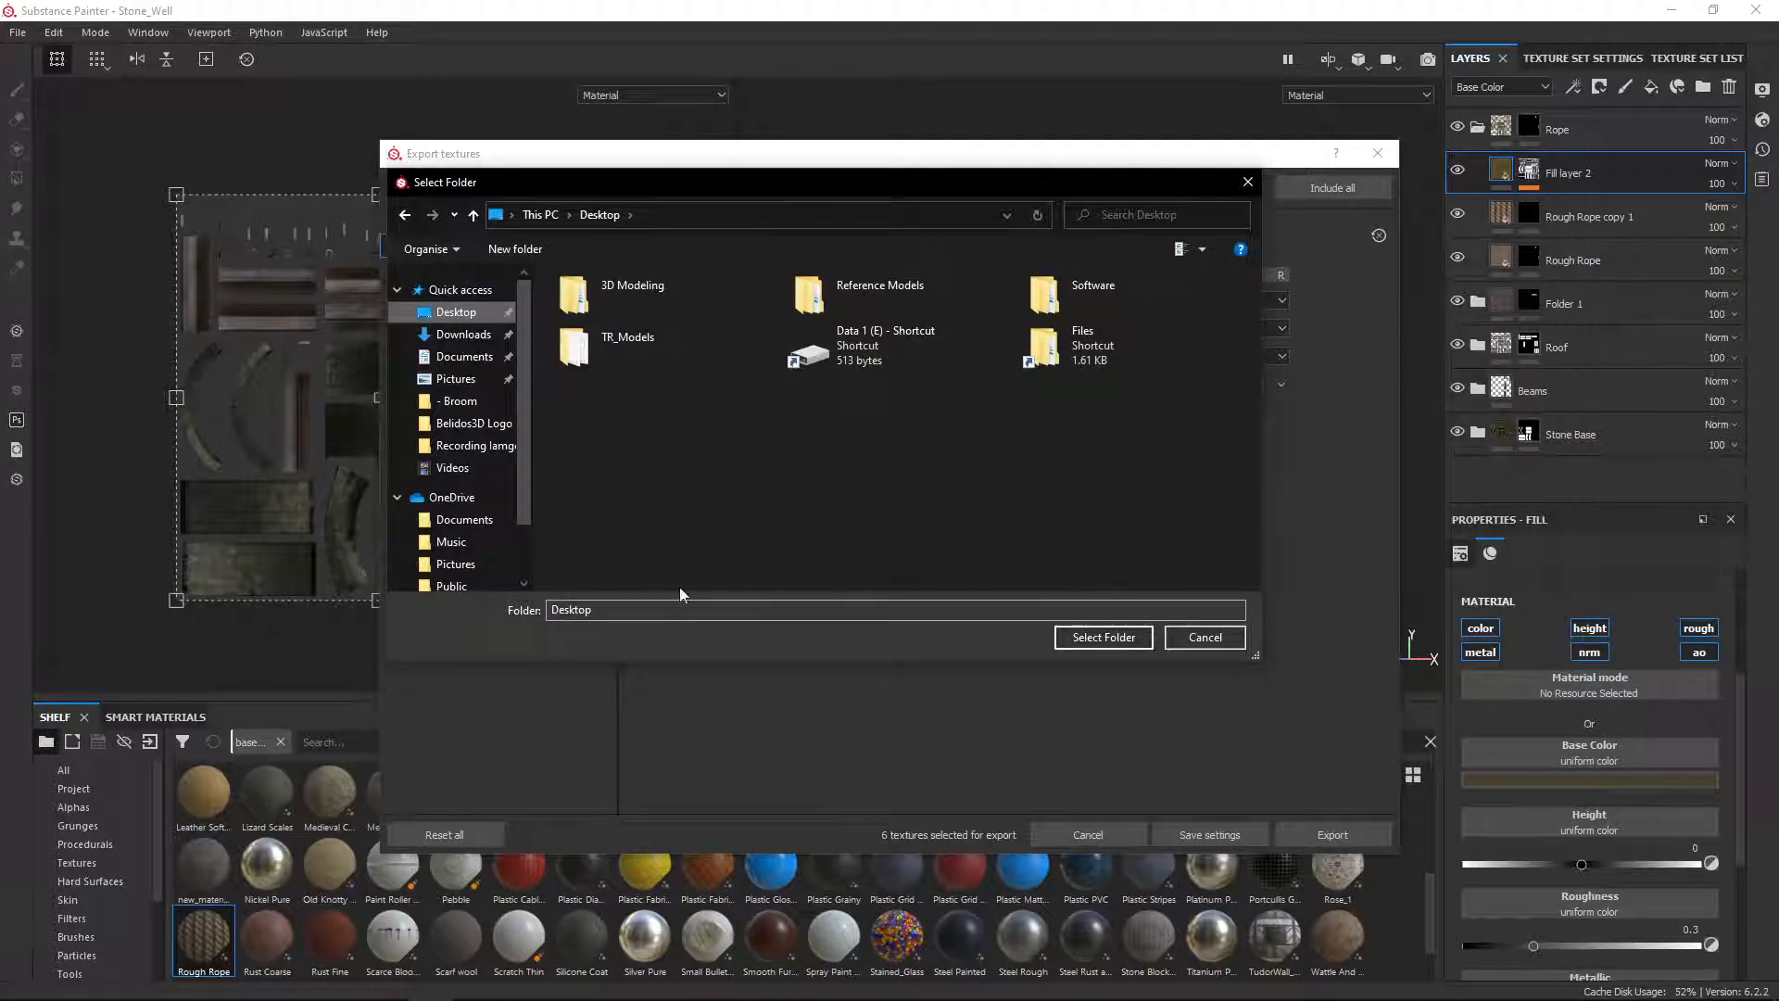
click(515, 248)
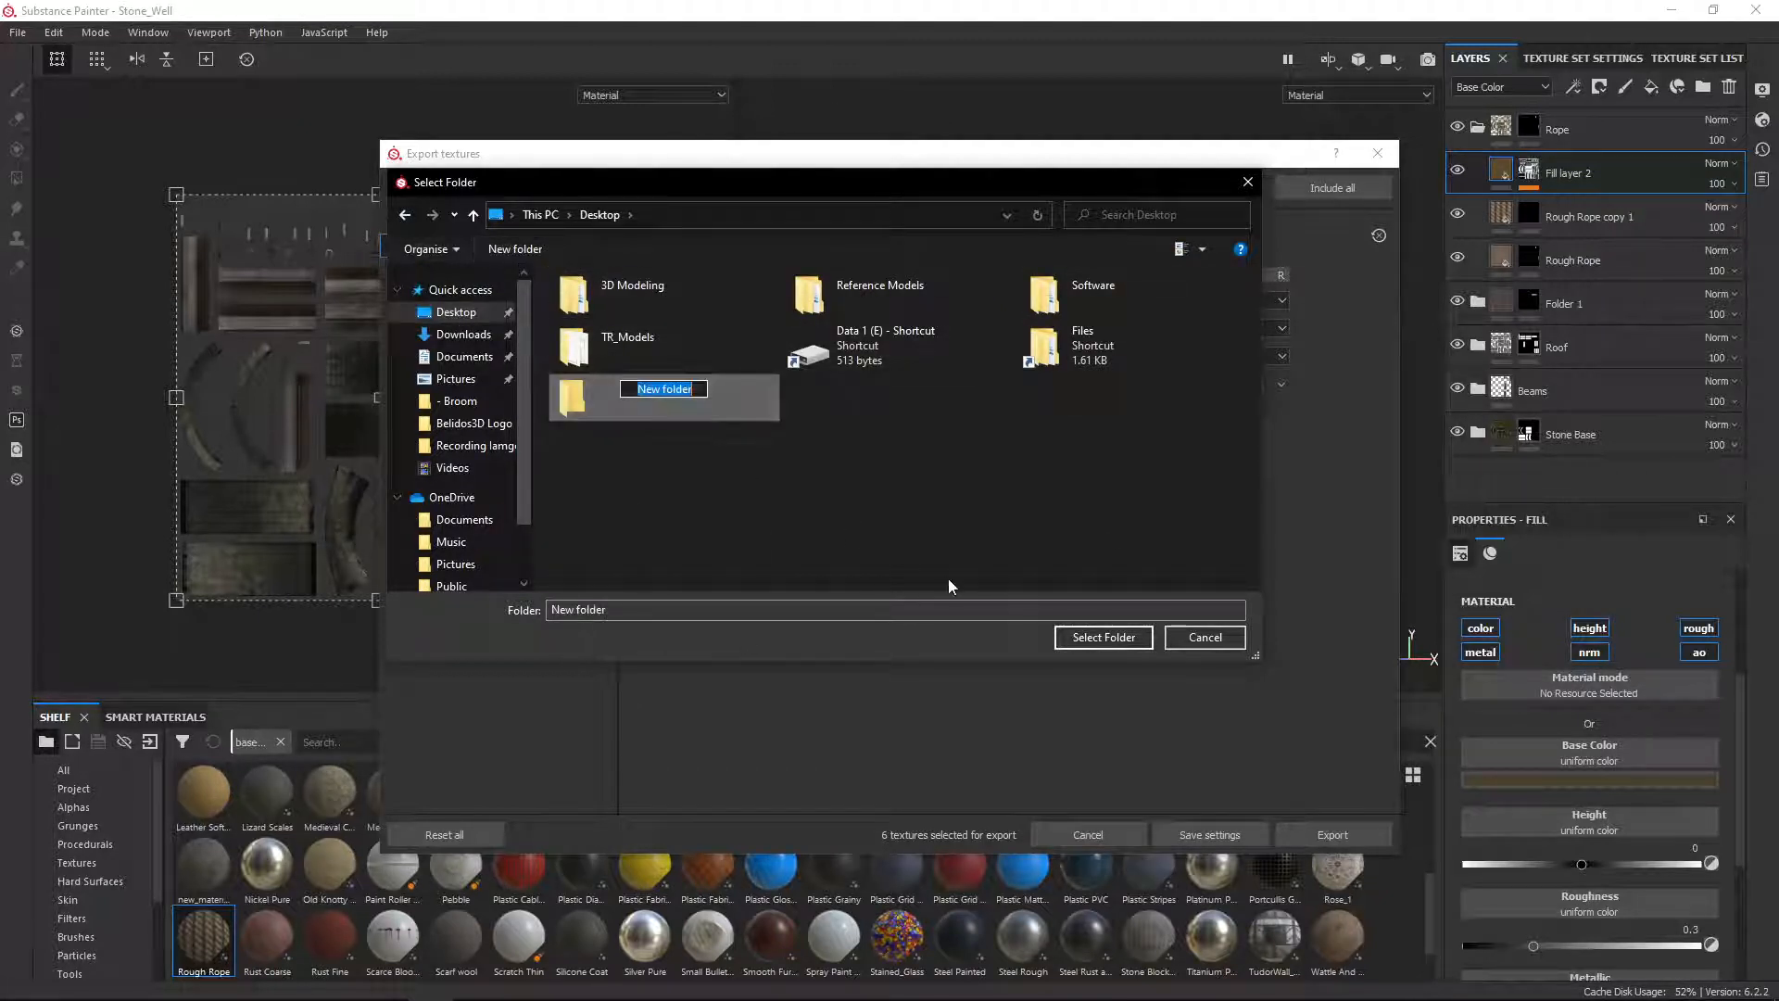
text(Stone Well)
key(Return)
double_click(636, 400)
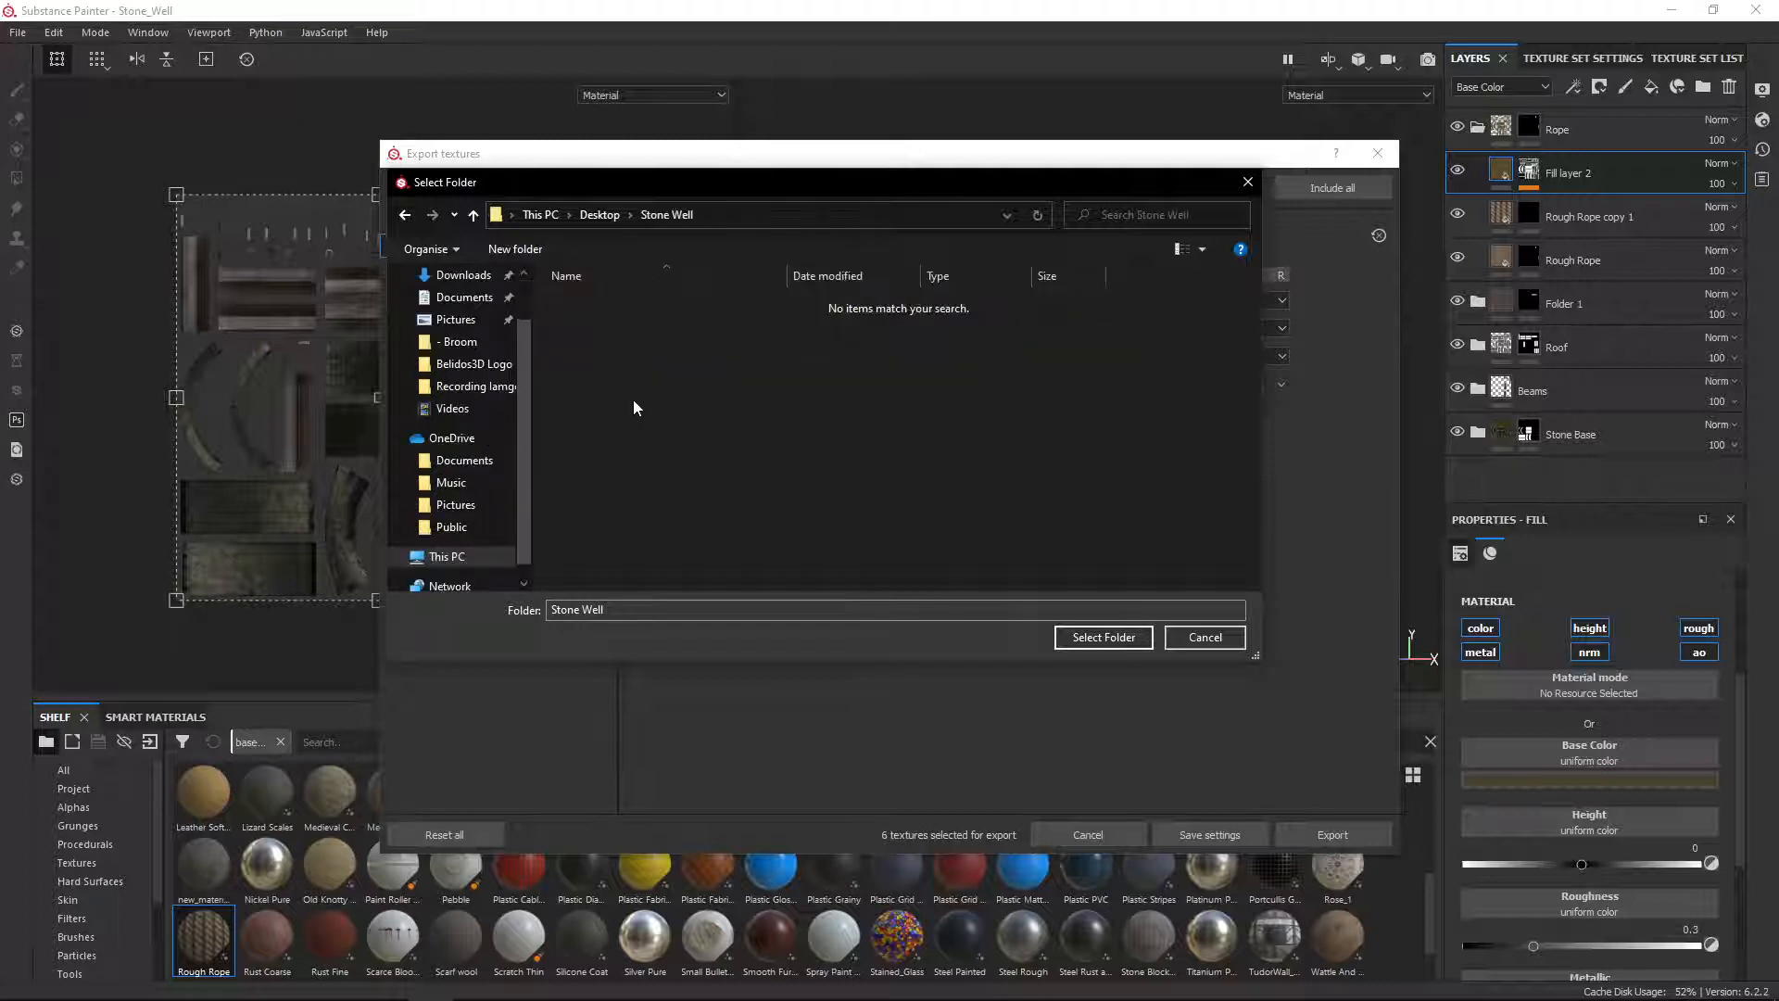
click(1103, 638)
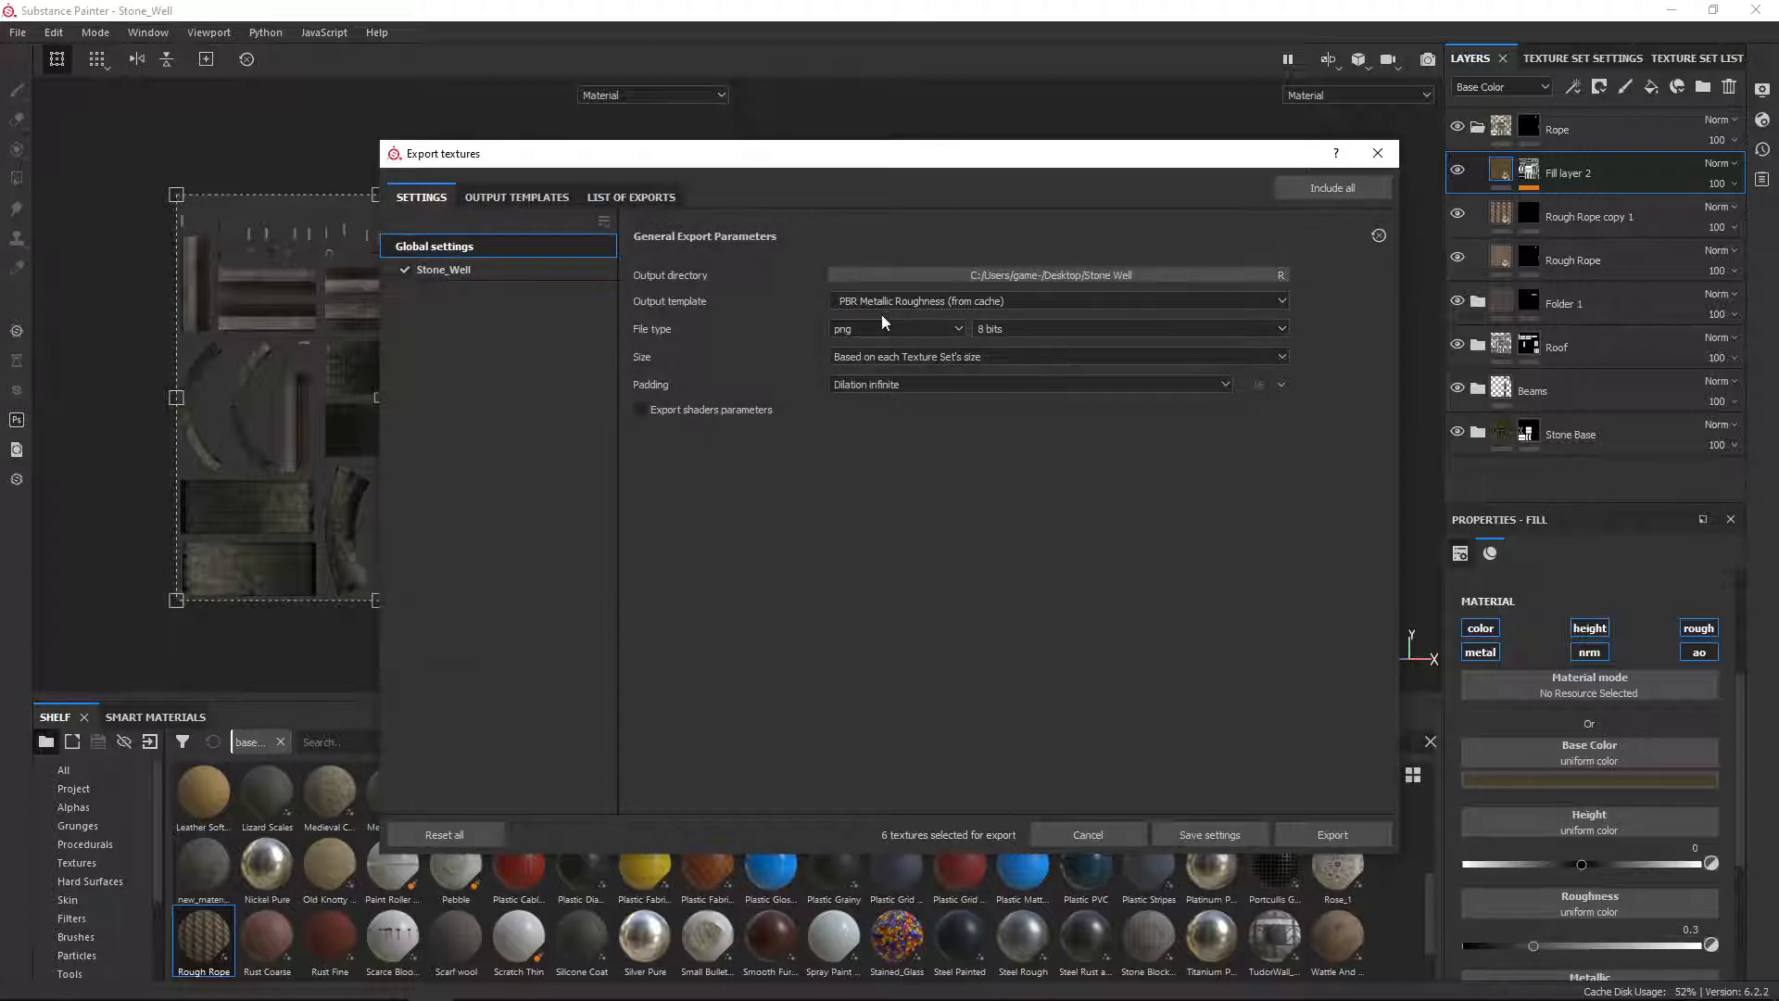
click(913, 299)
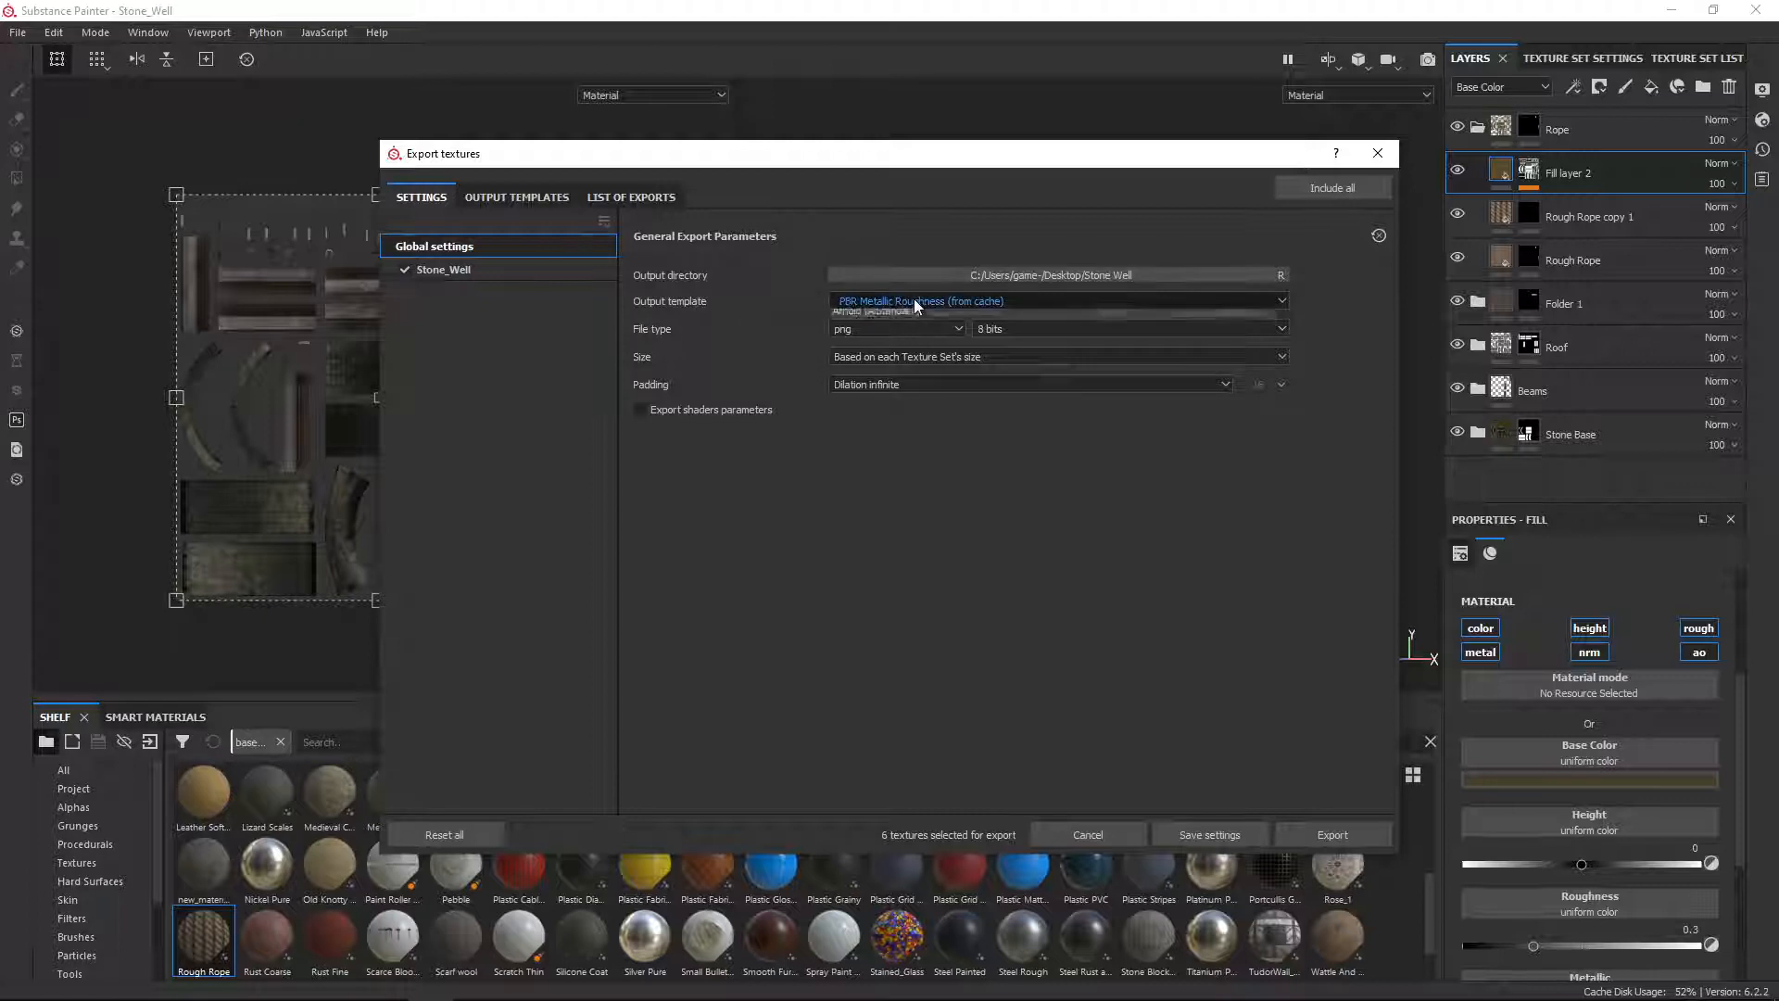
scroll(943, 393, up, 6)
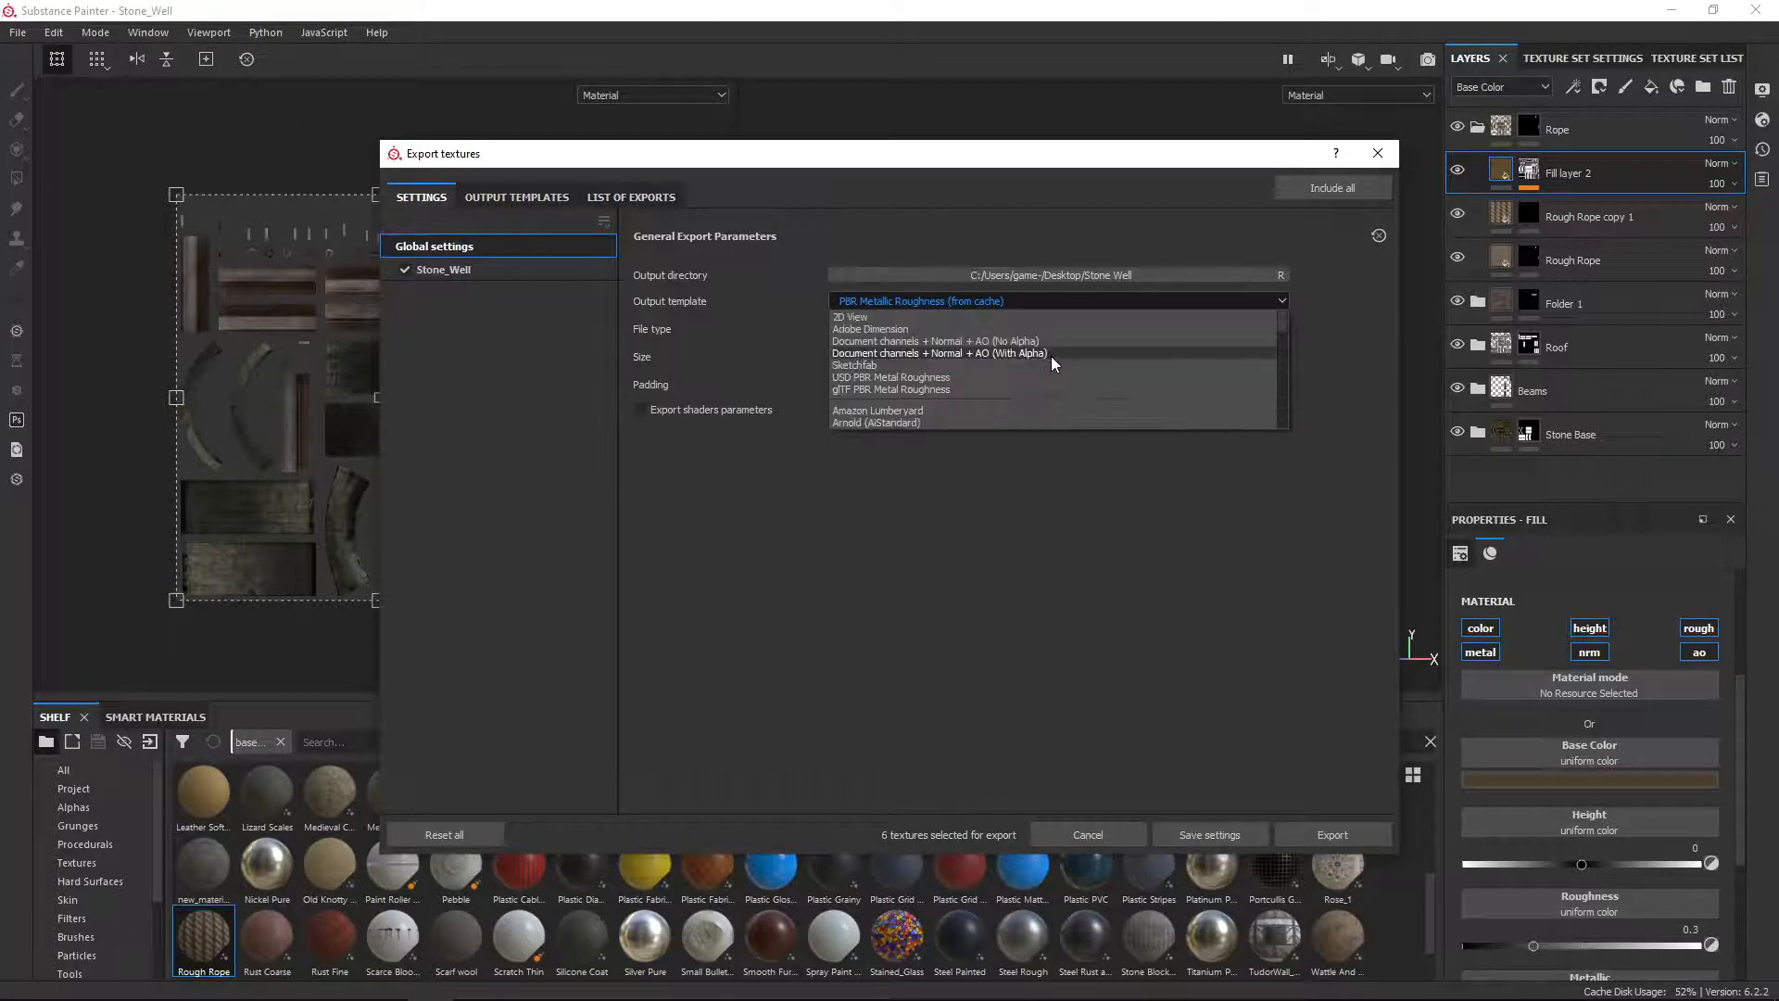
click(650, 604)
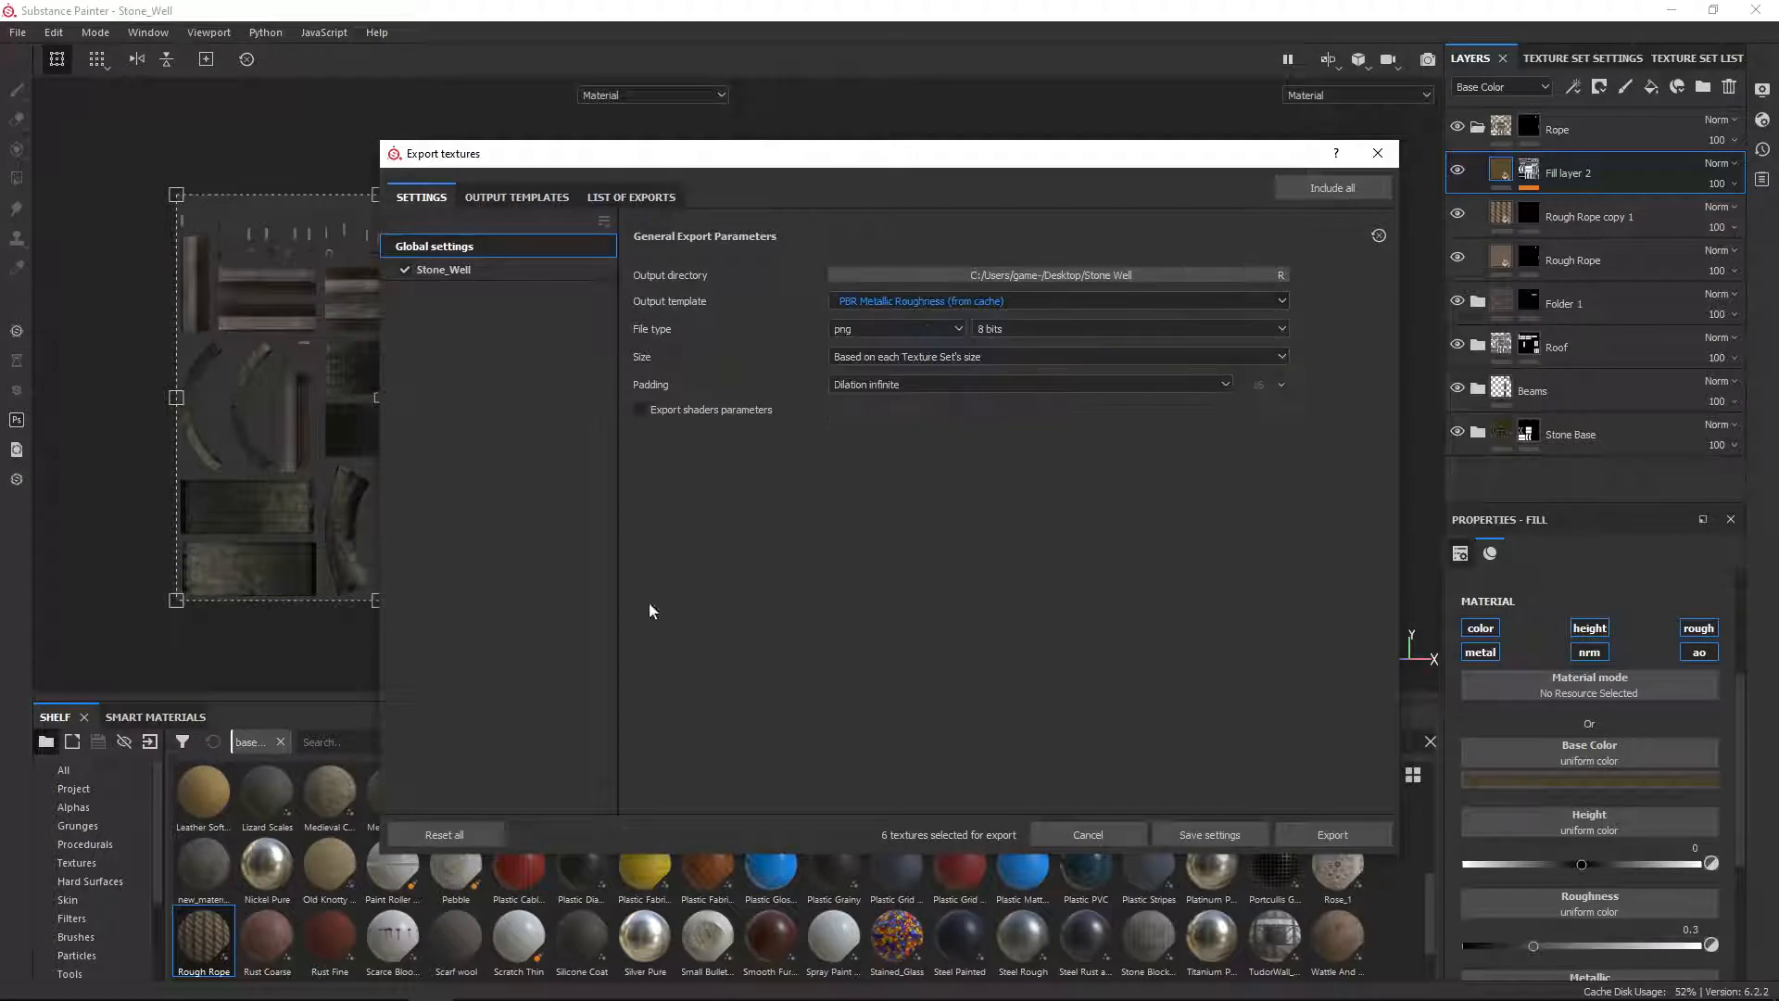
Step: Duplicate the PBR Metallic Roughness preset in the export output templates
click(515, 197)
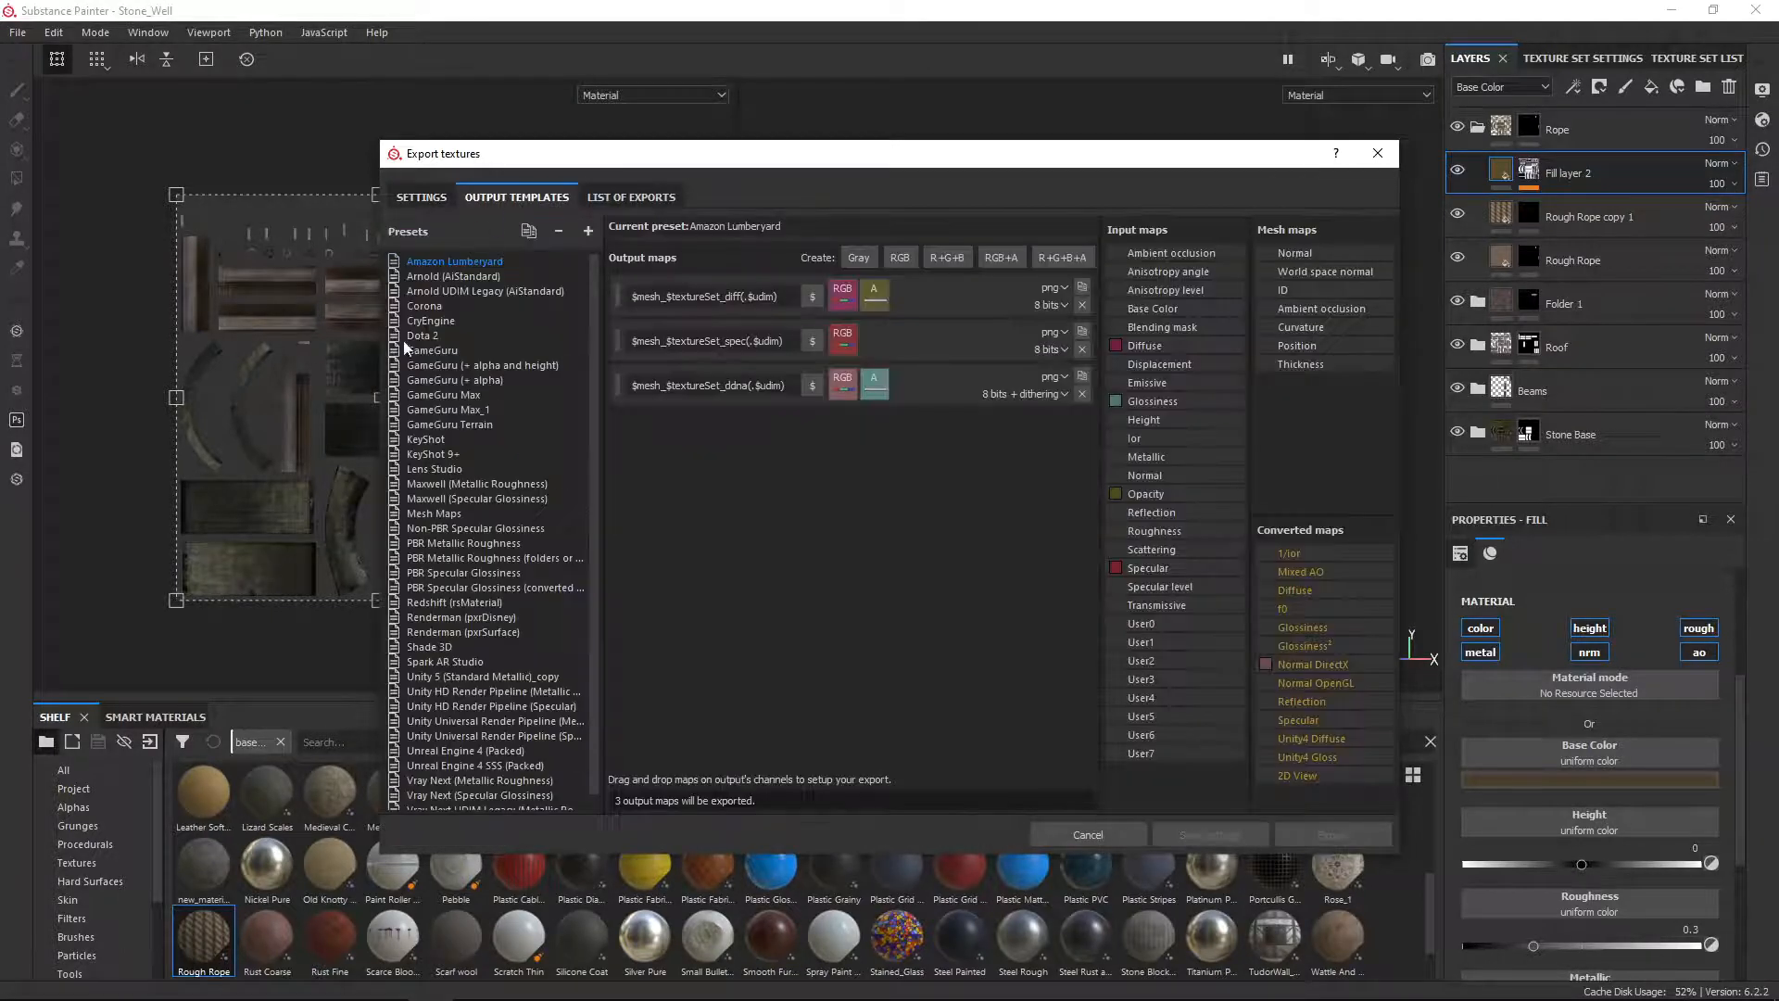
scroll(451, 504, down, 1)
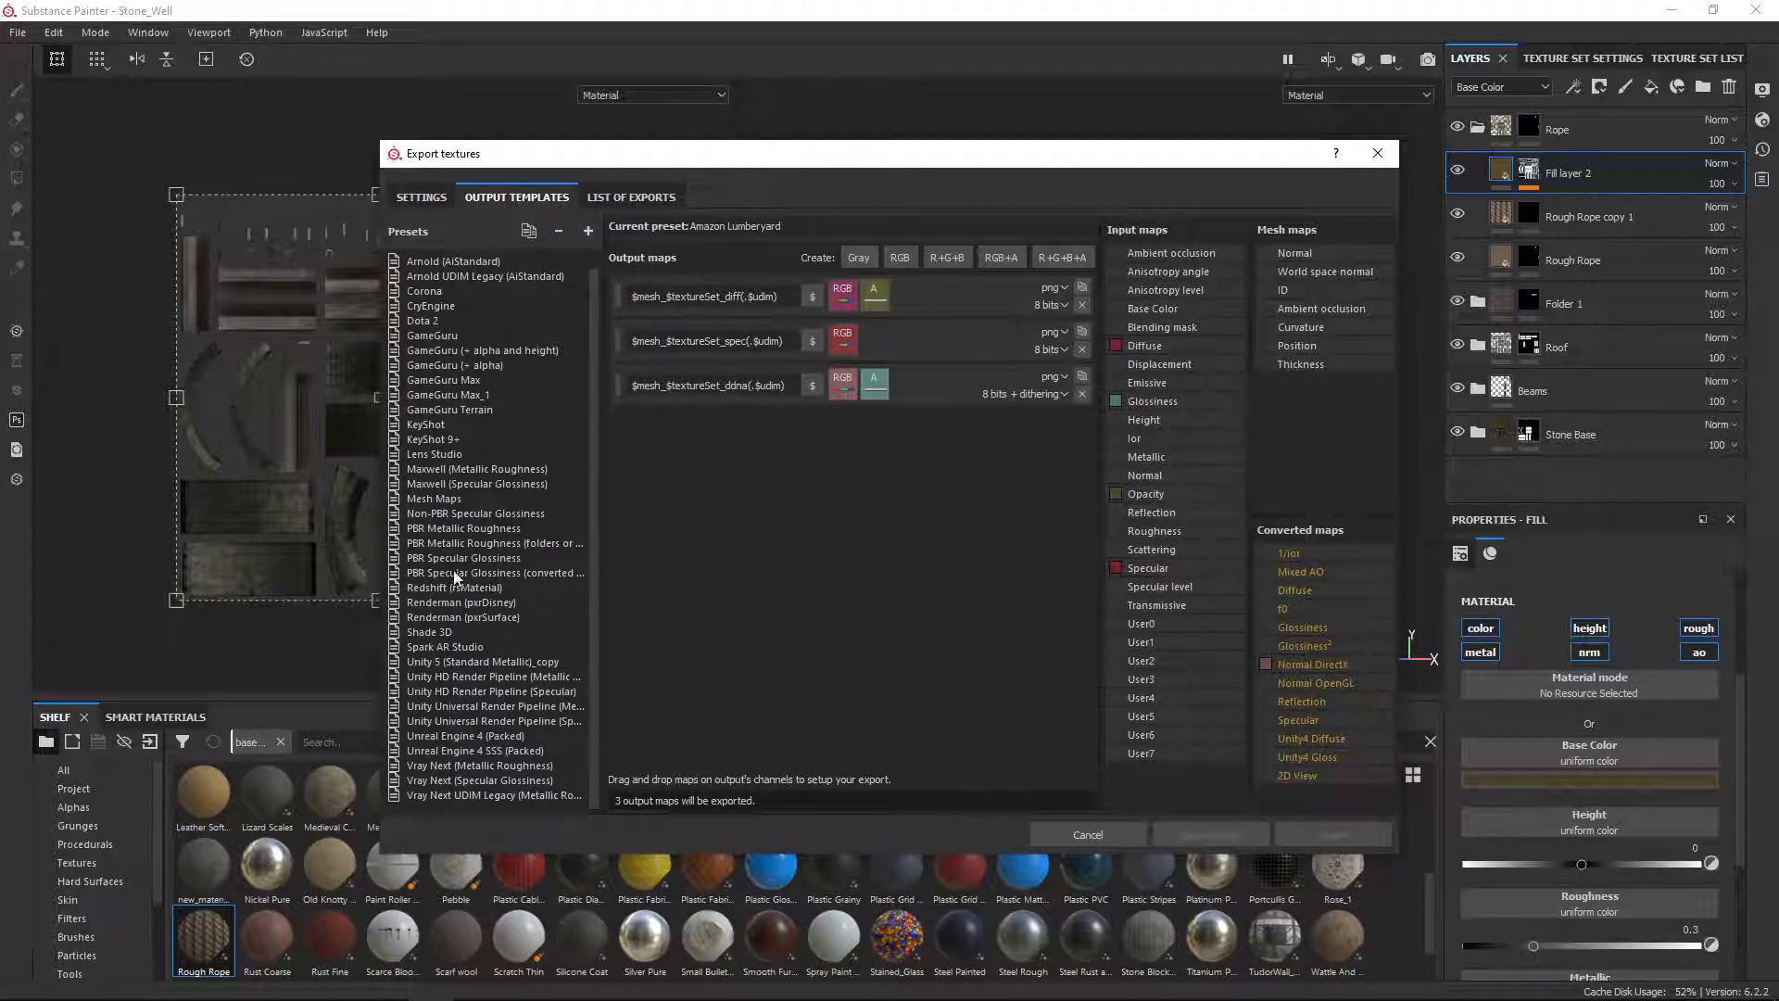
click(466, 528)
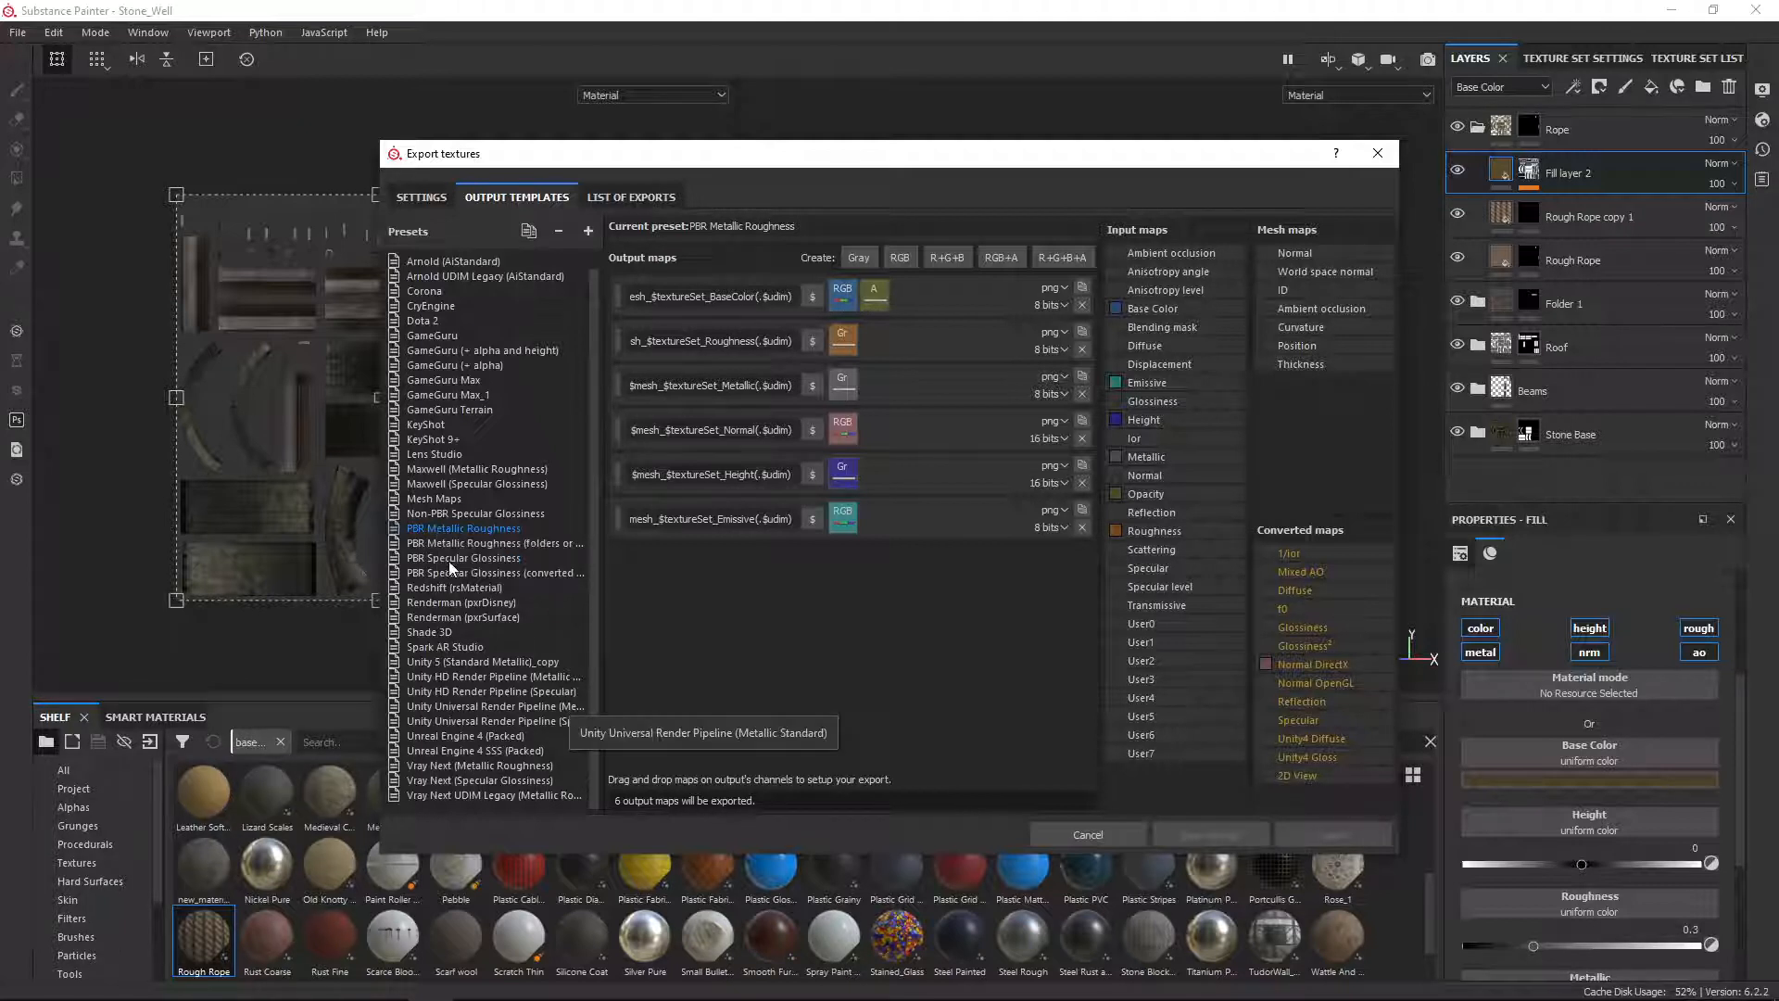
right_click(445, 526)
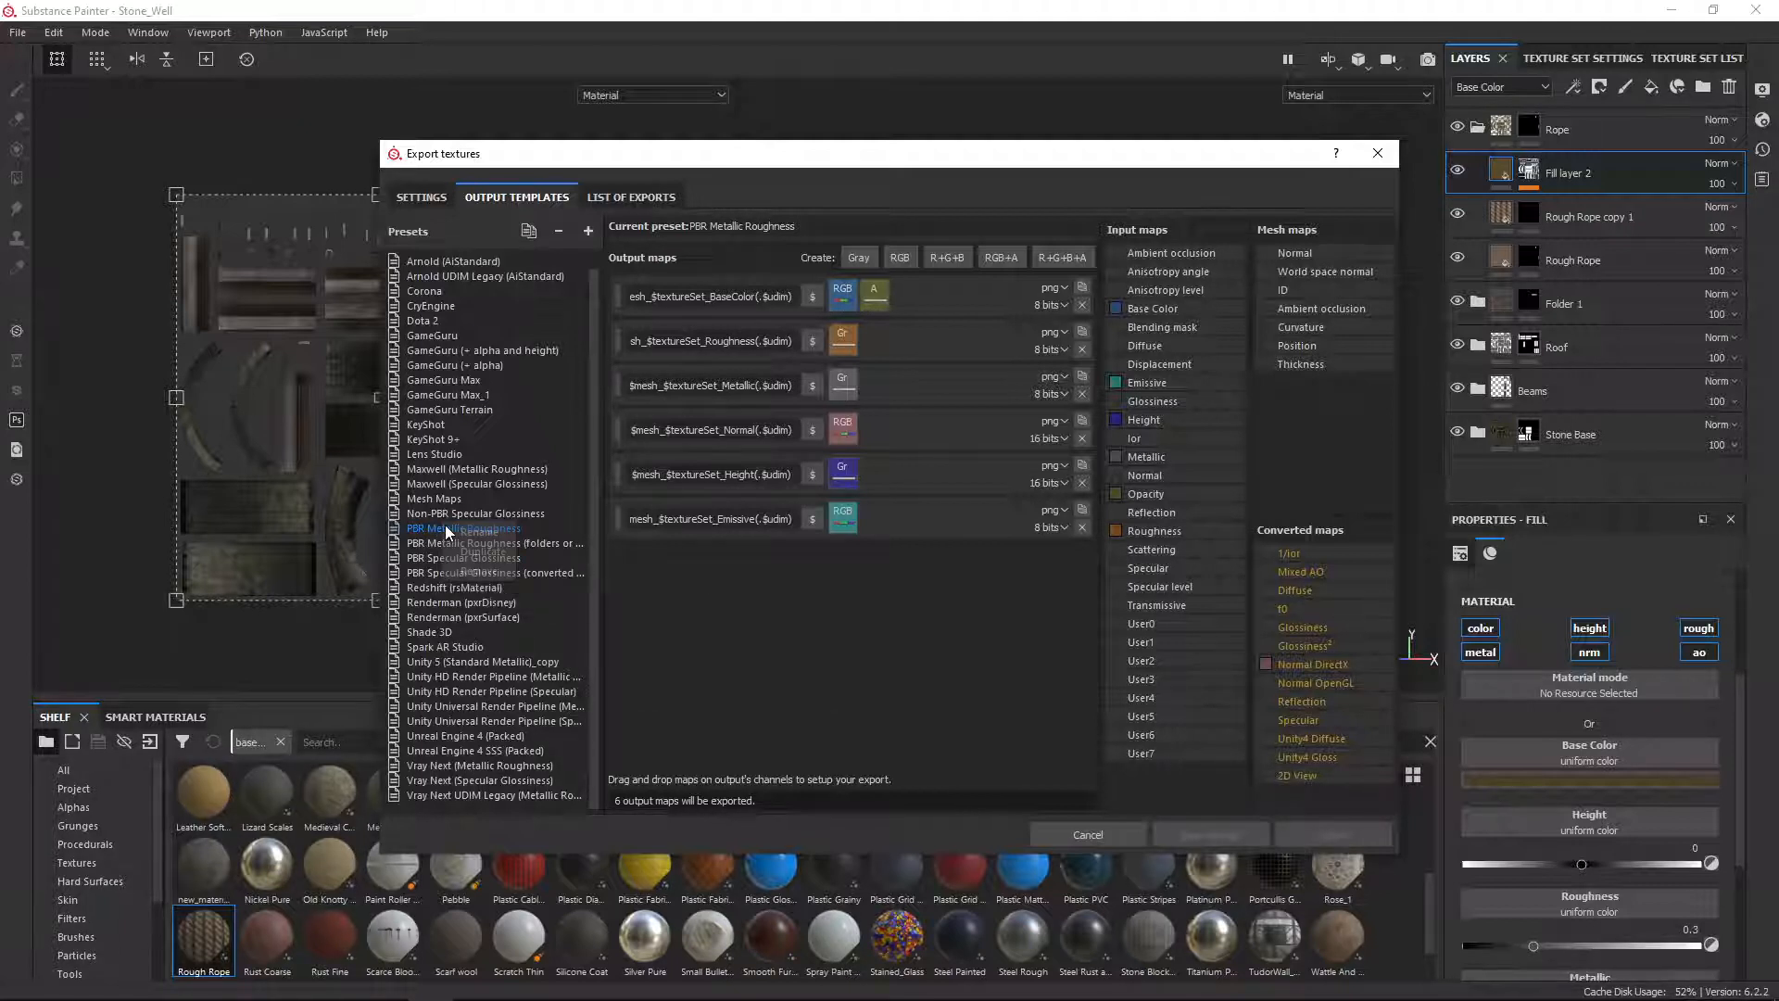
click(504, 552)
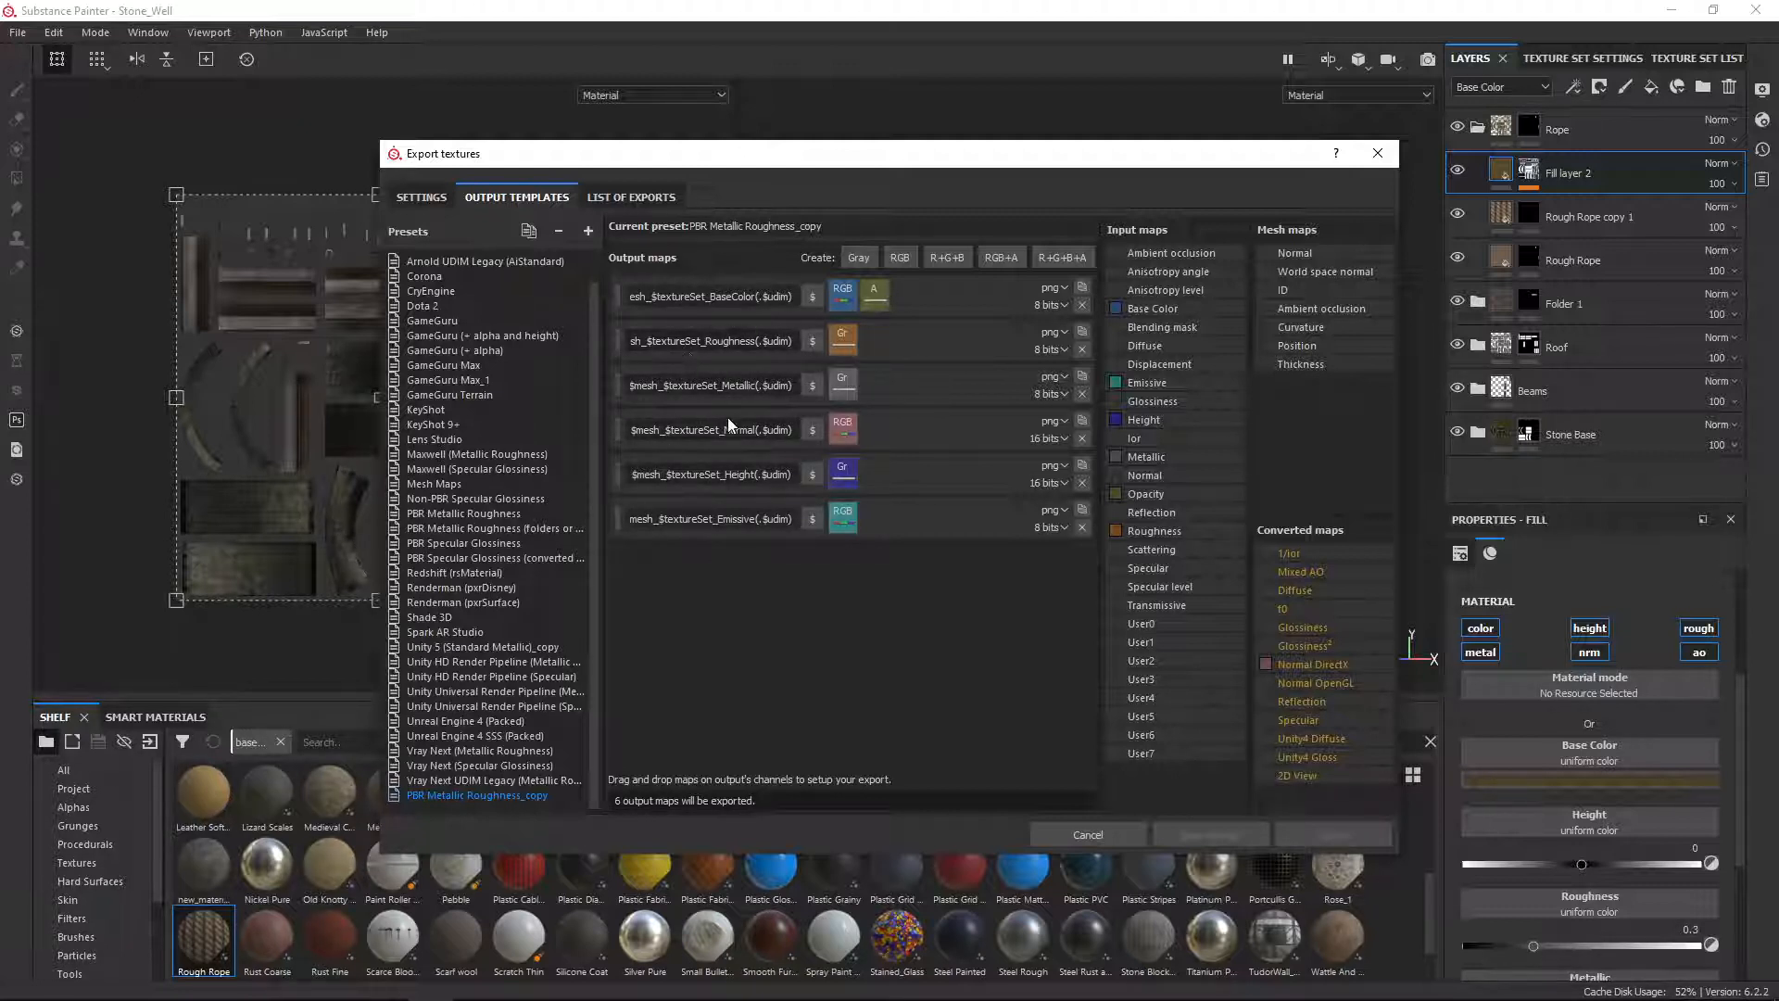
Step: Replace the Normal output's DirectX source in the PBR Metallic Roughness_copy preset with Normal OpenGL, using its RGB channels
right_click(849, 432)
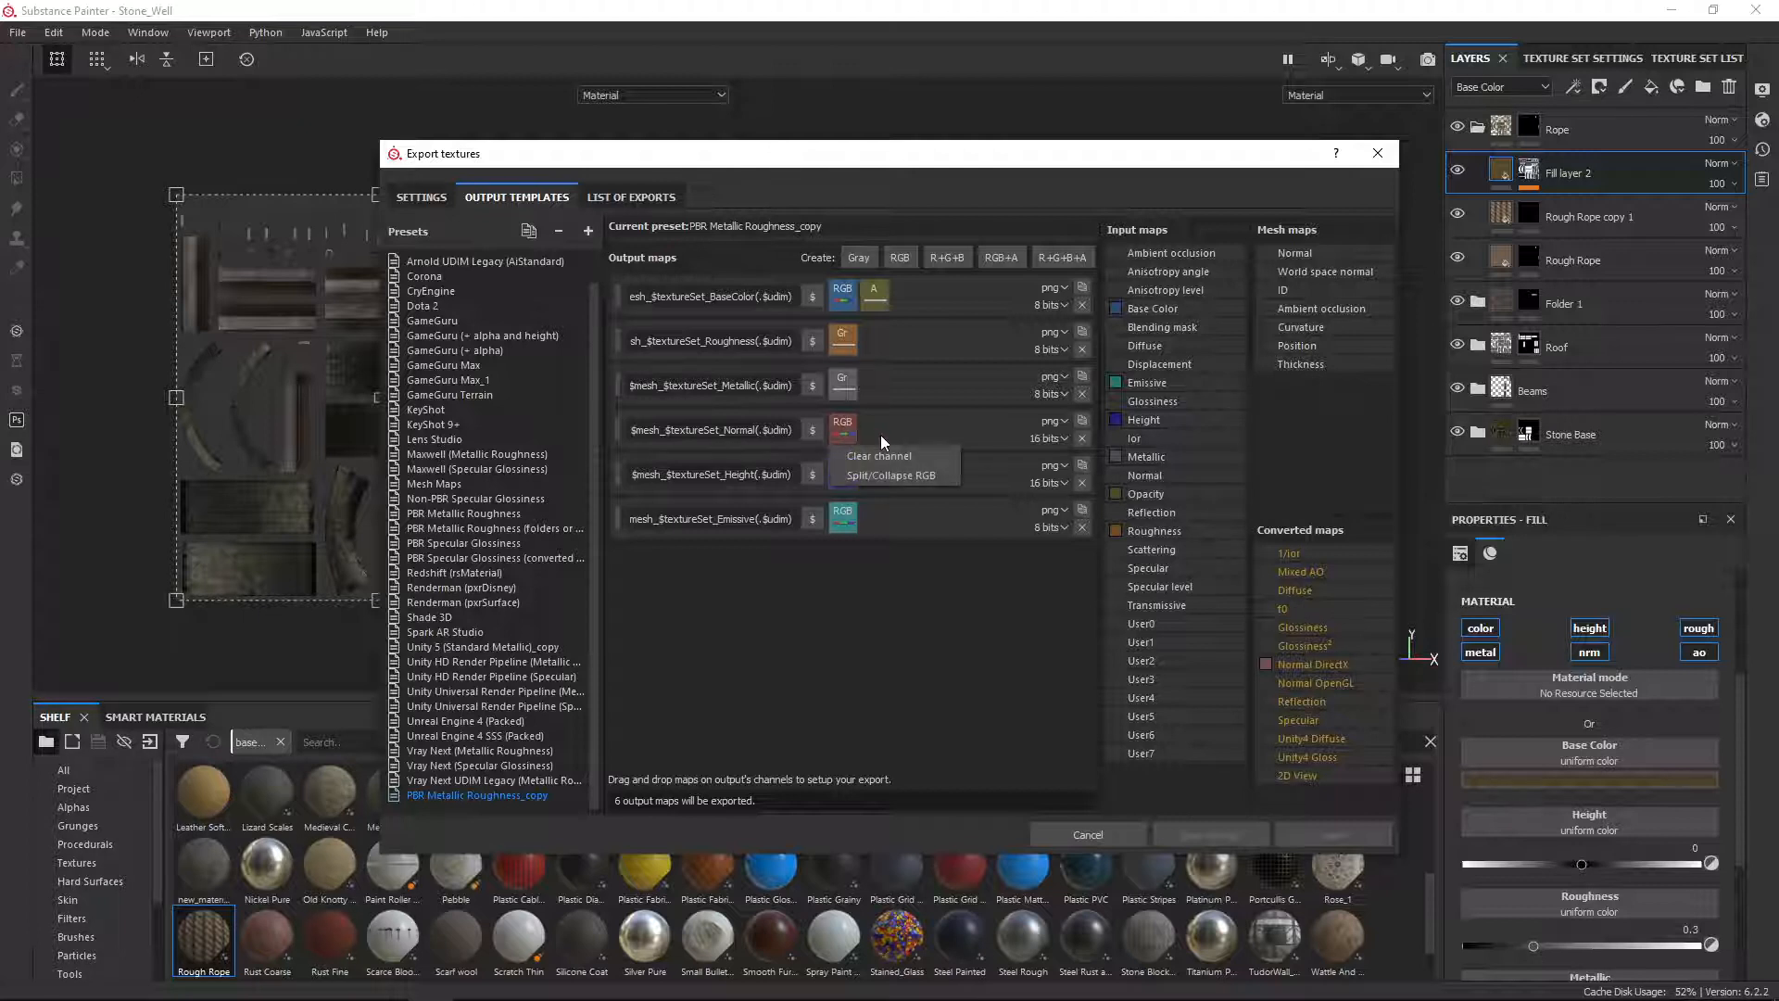
click(888, 448)
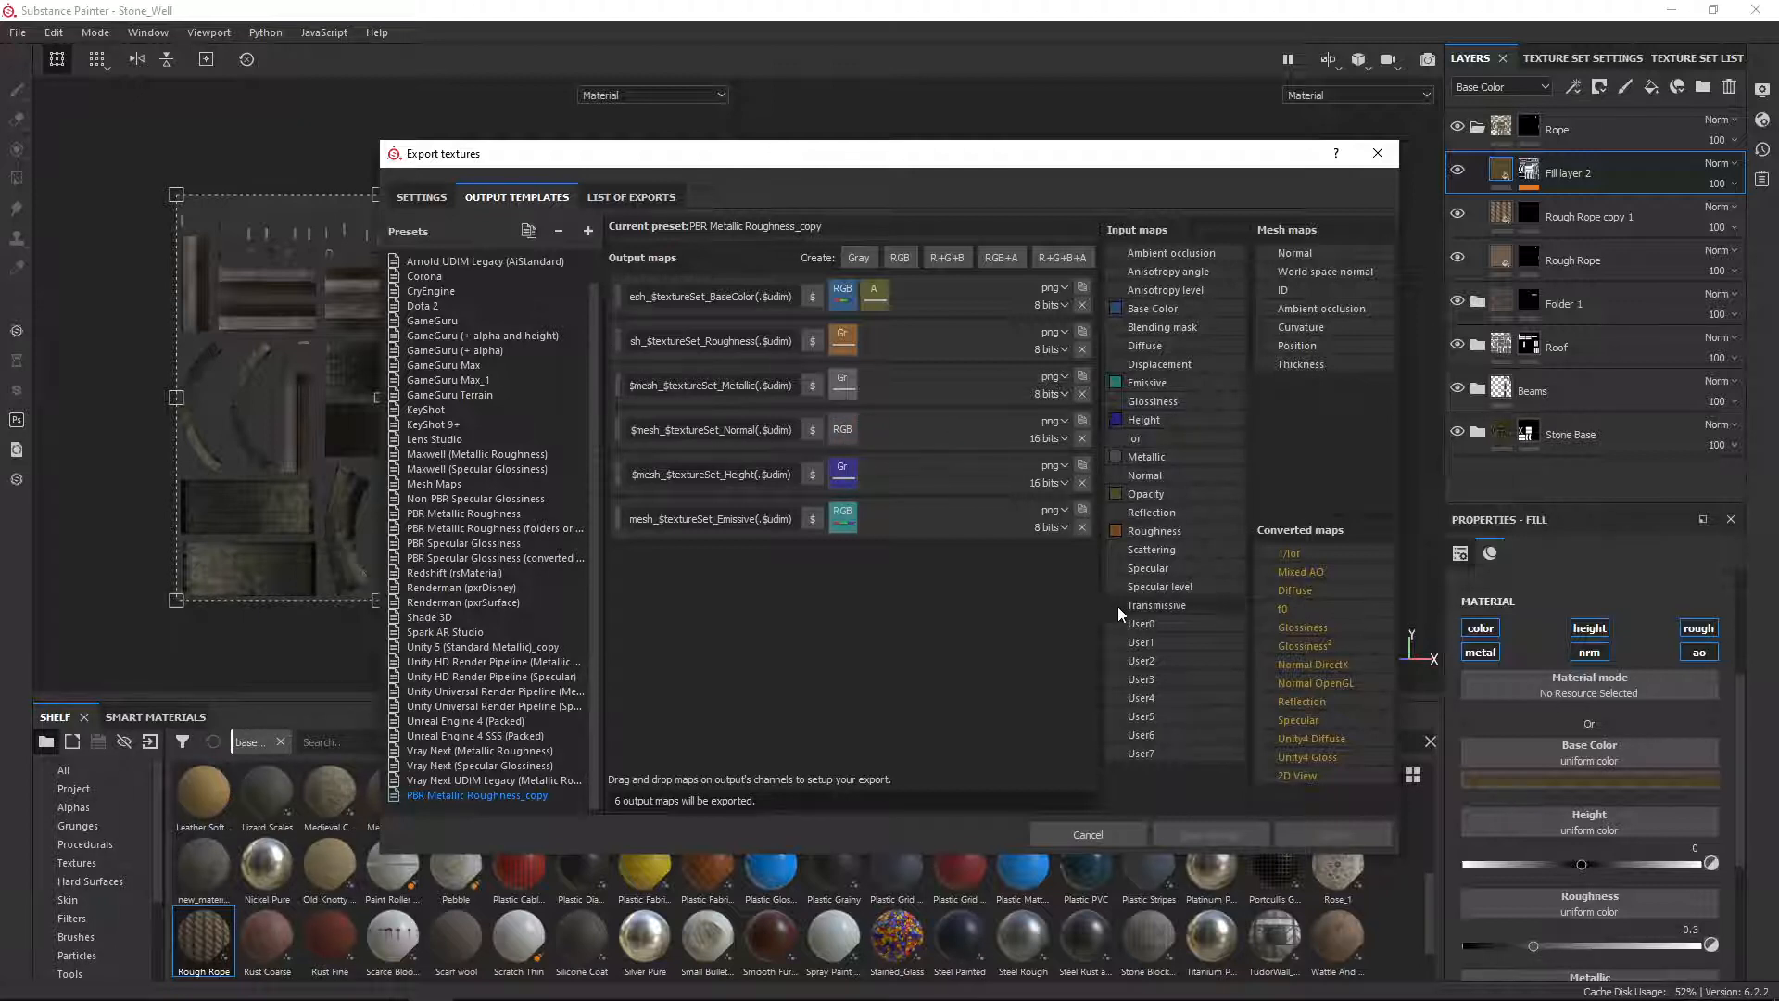
drag(1320, 684, 845, 426)
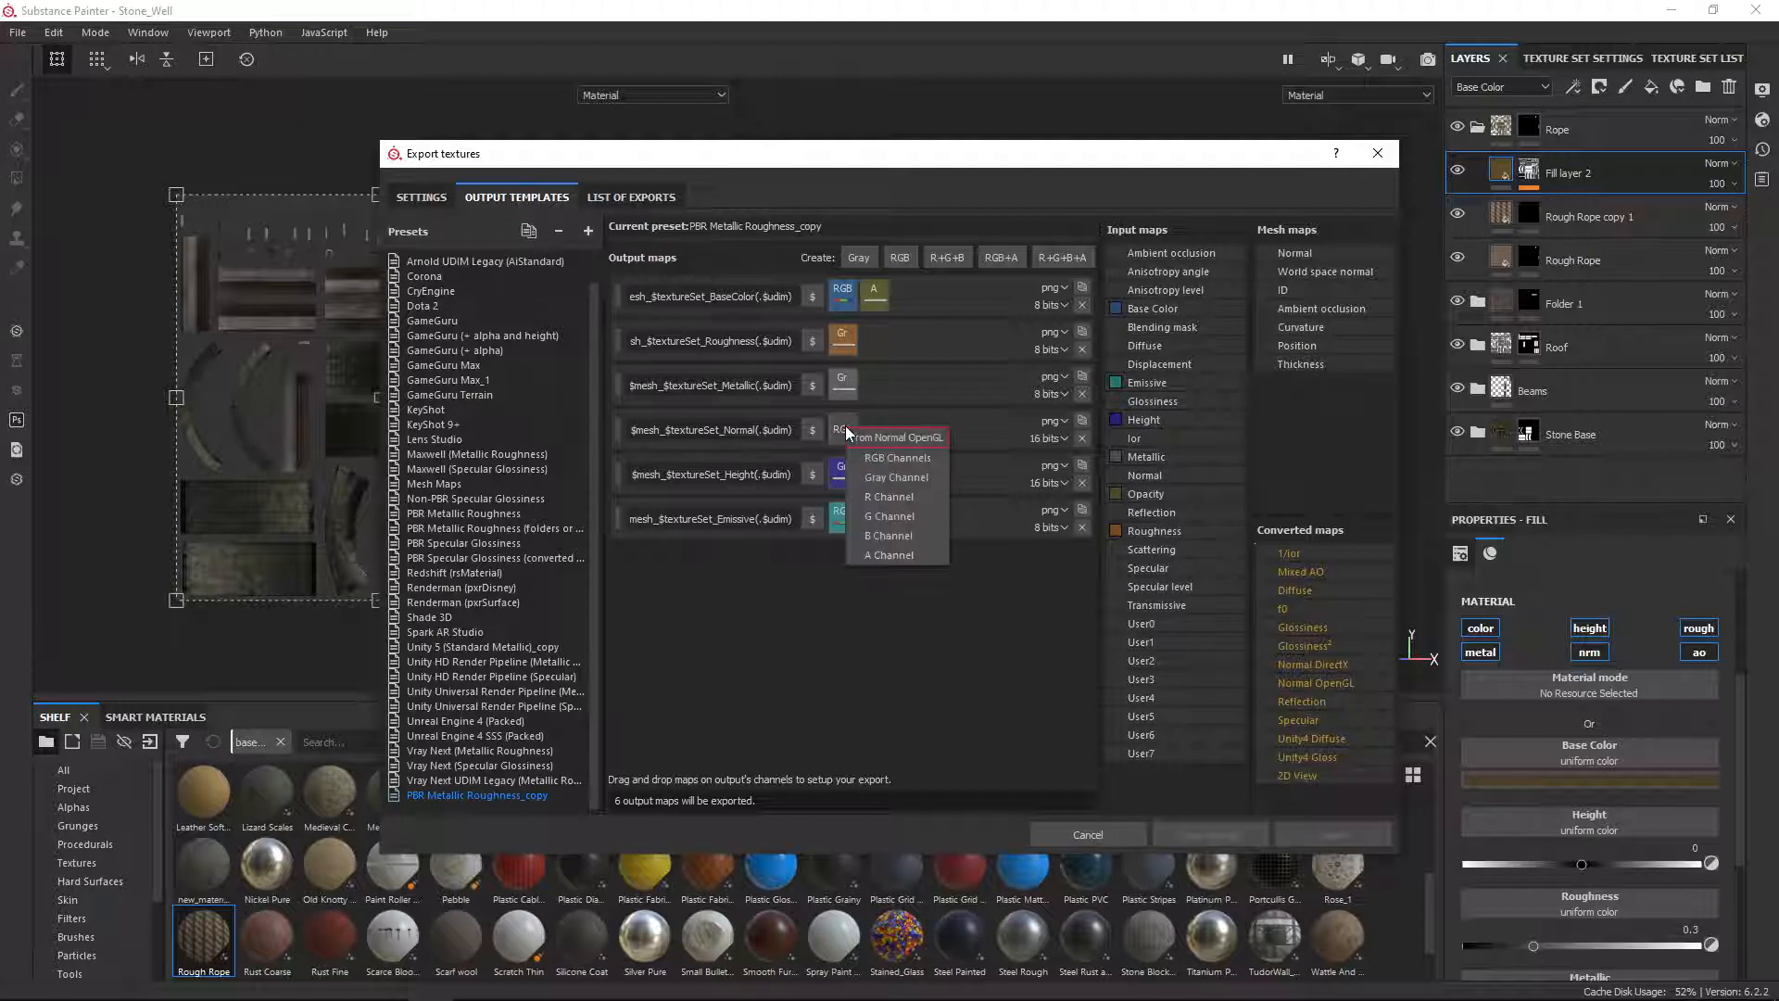
click(916, 456)
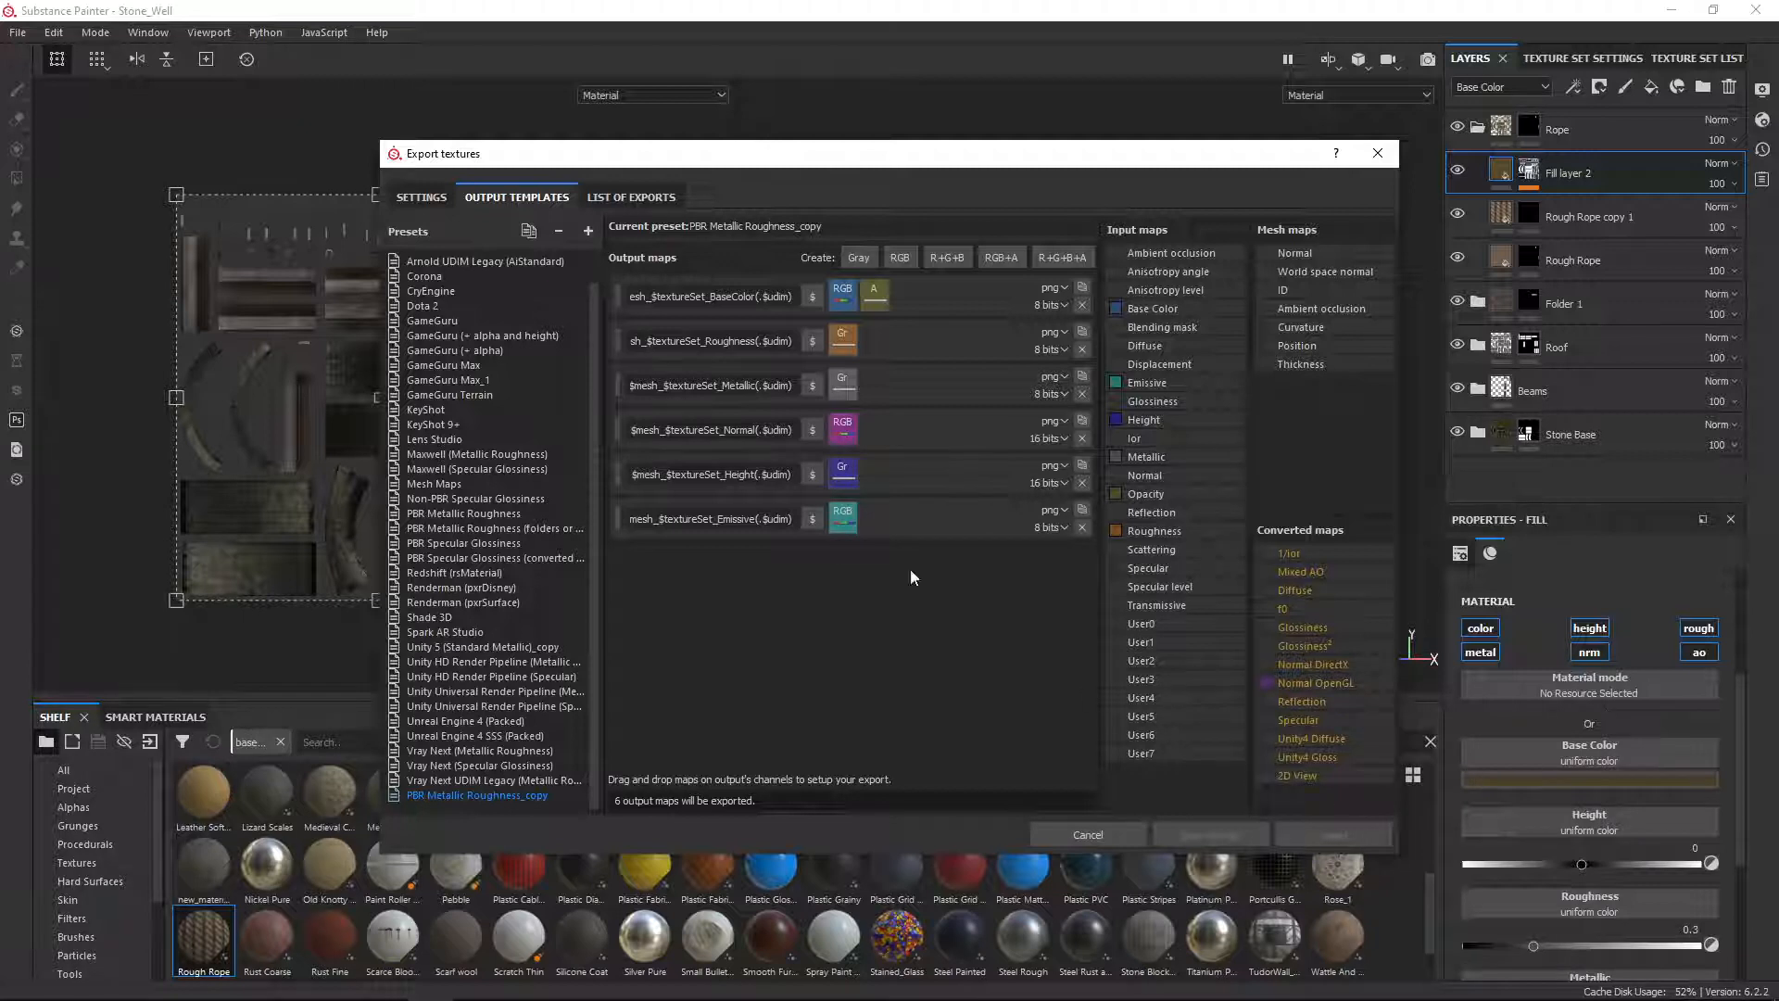
Step: Set the export's output template to PBR Metallic Roughness_copy and the texture size to 2048
click(422, 196)
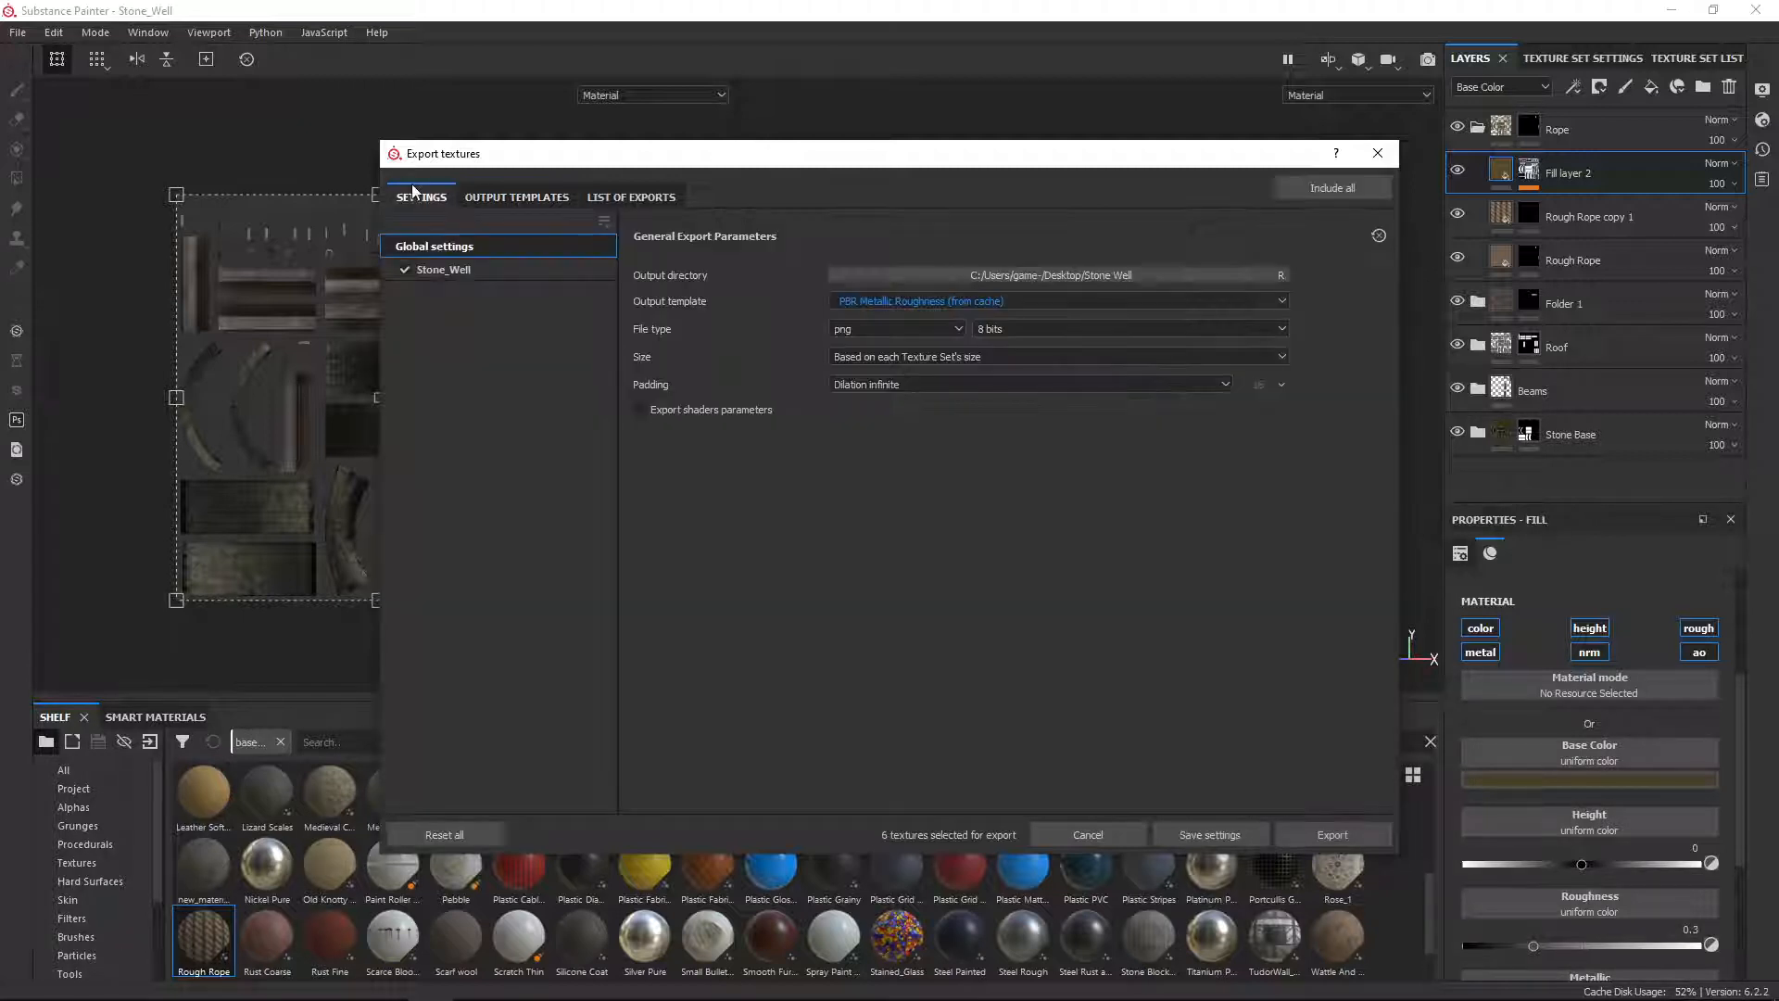
click(864, 304)
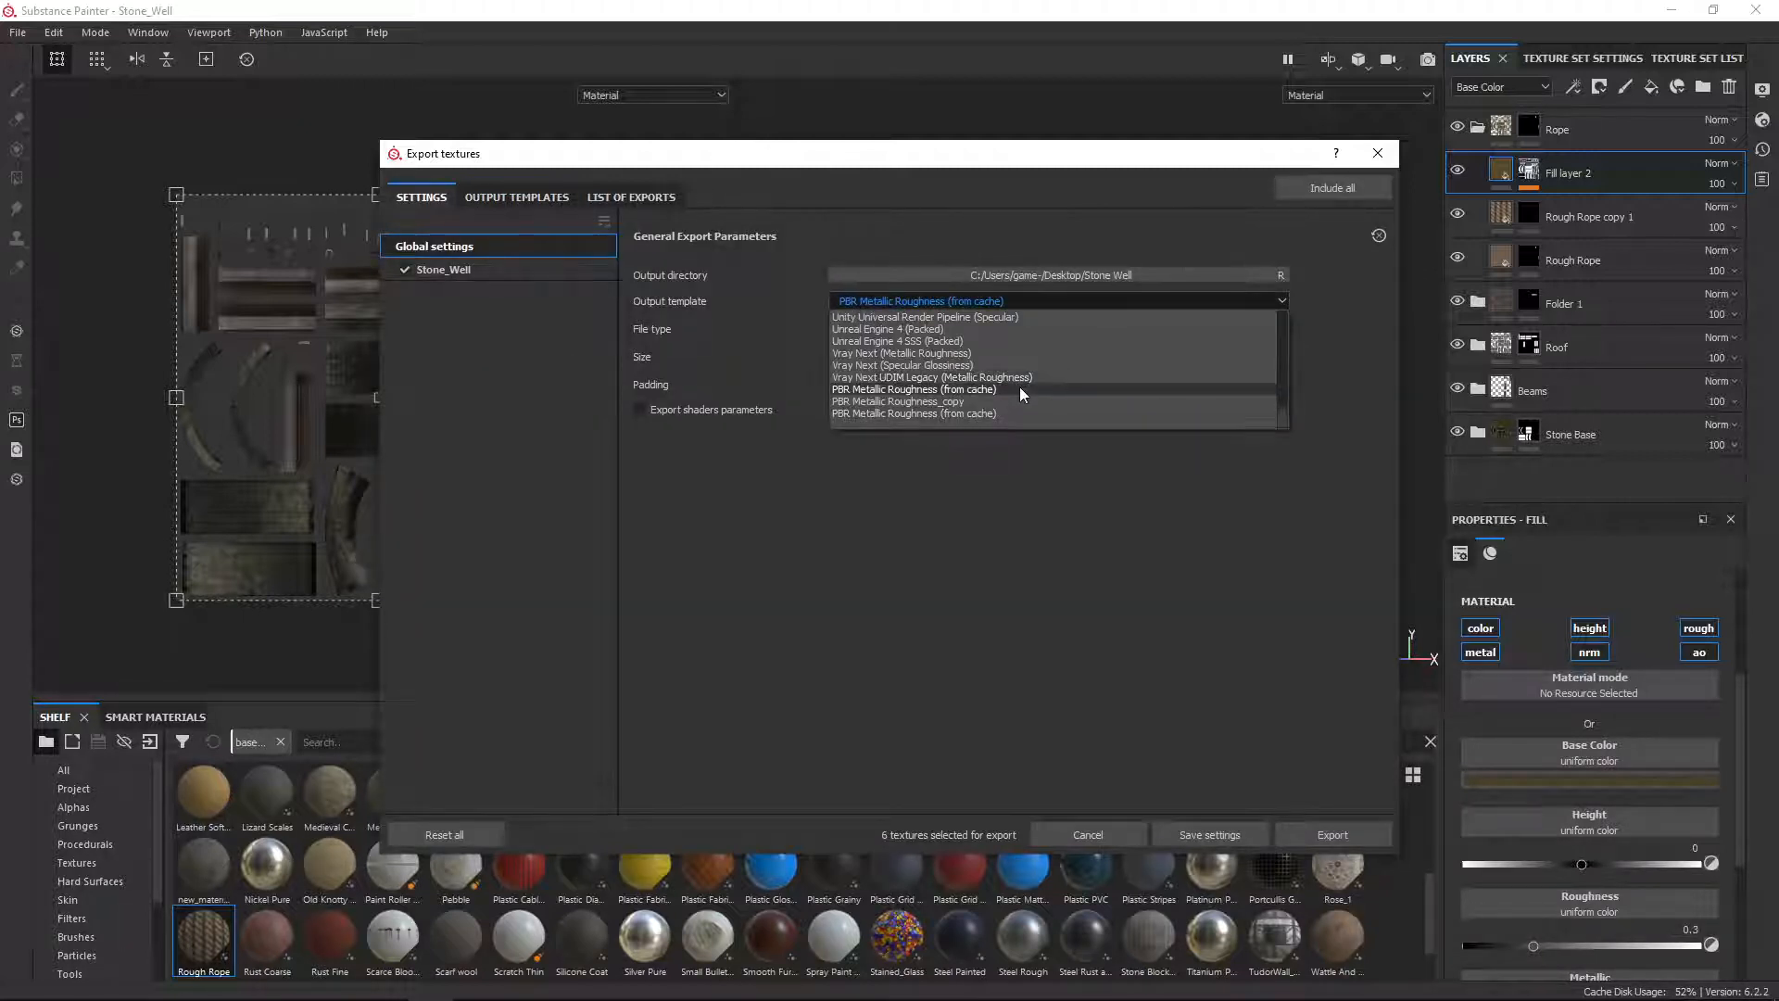
click(878, 403)
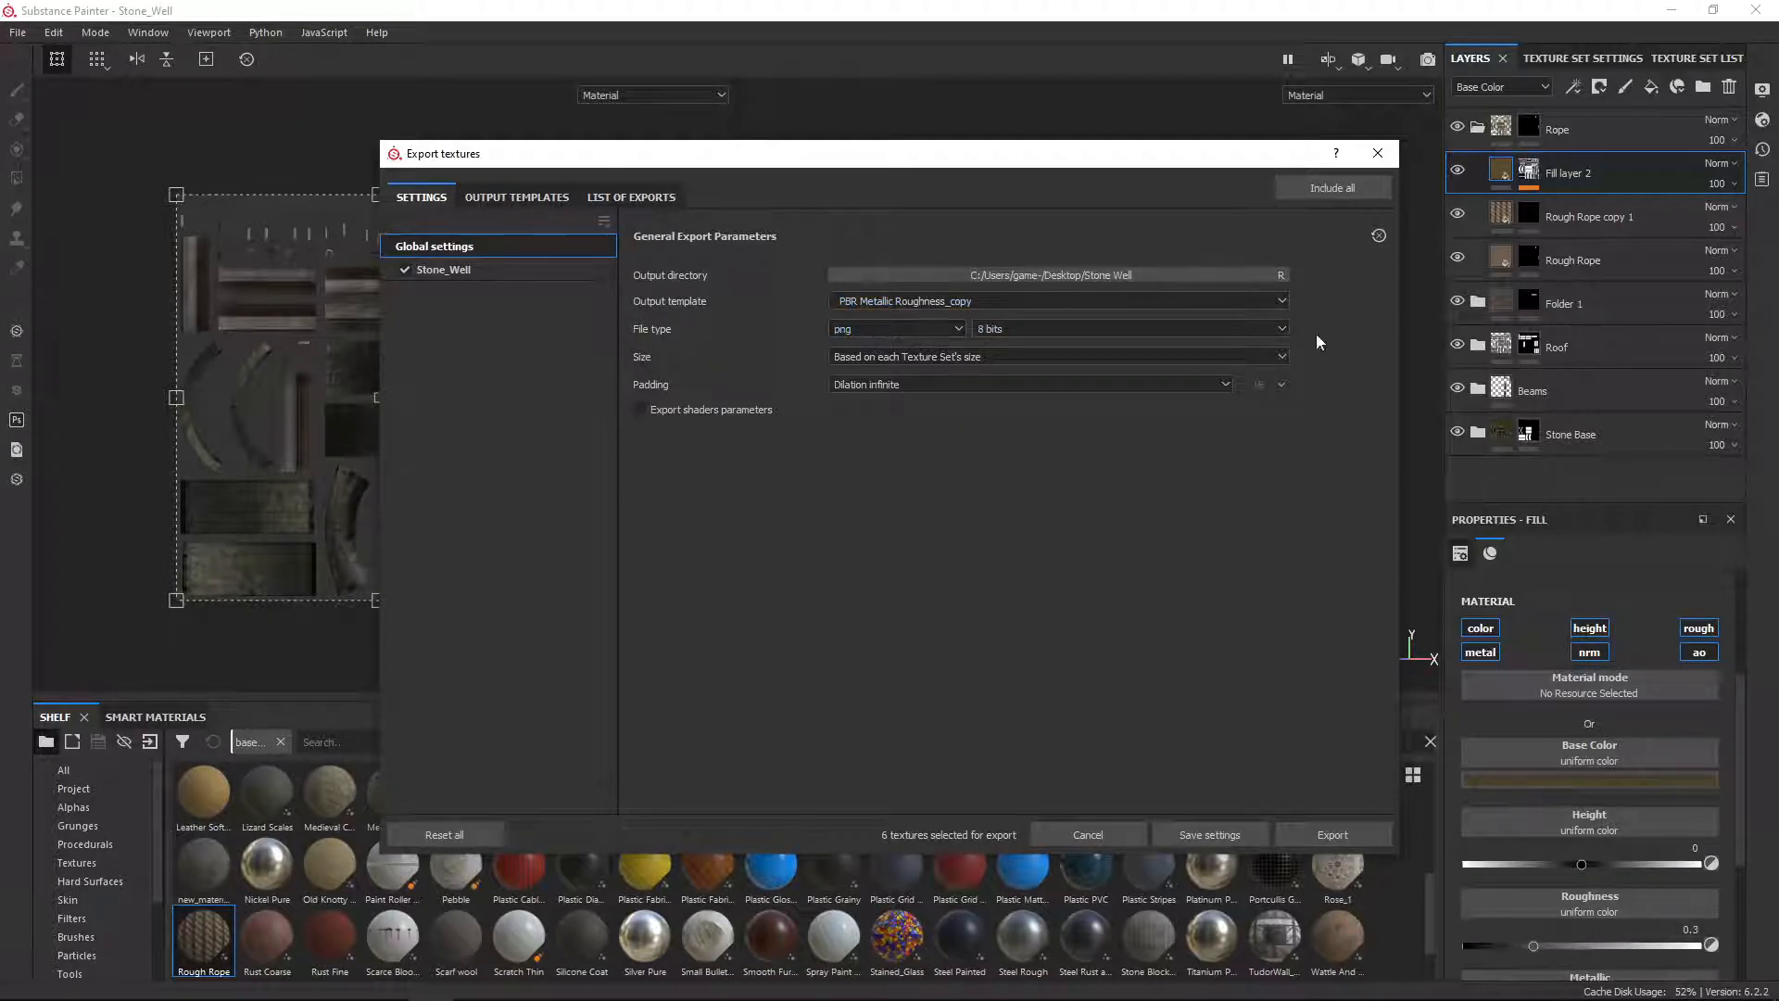
click(938, 359)
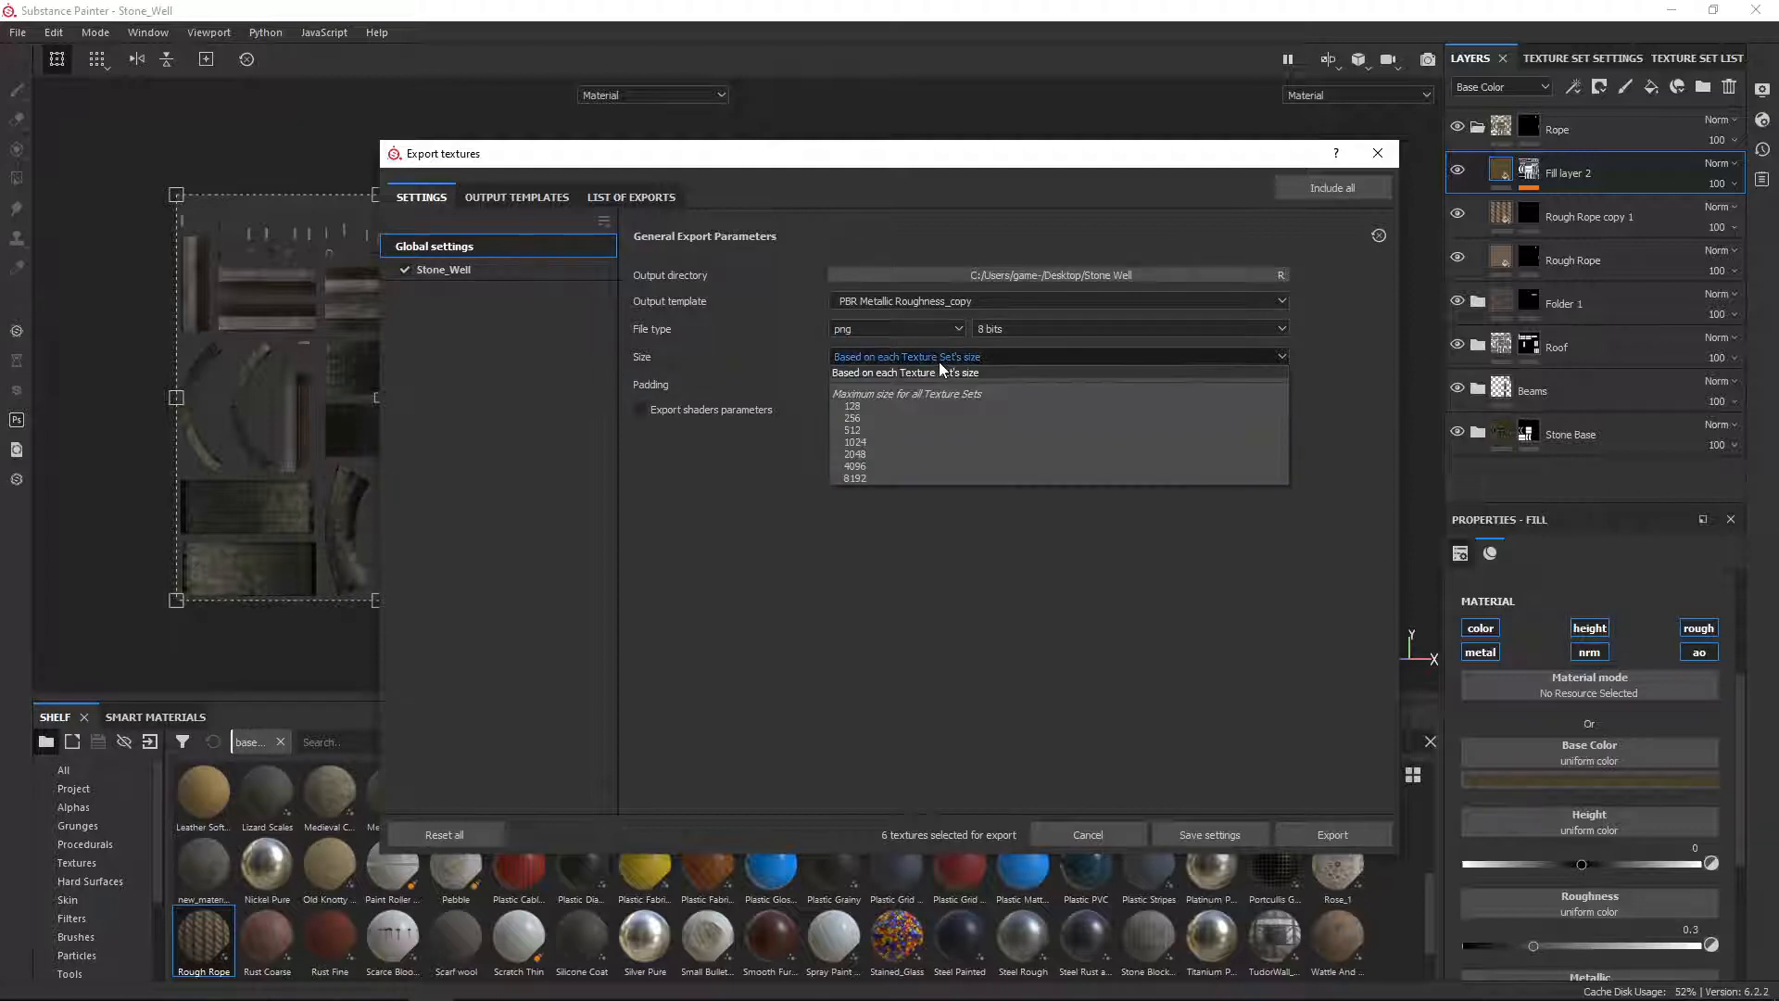
click(875, 454)
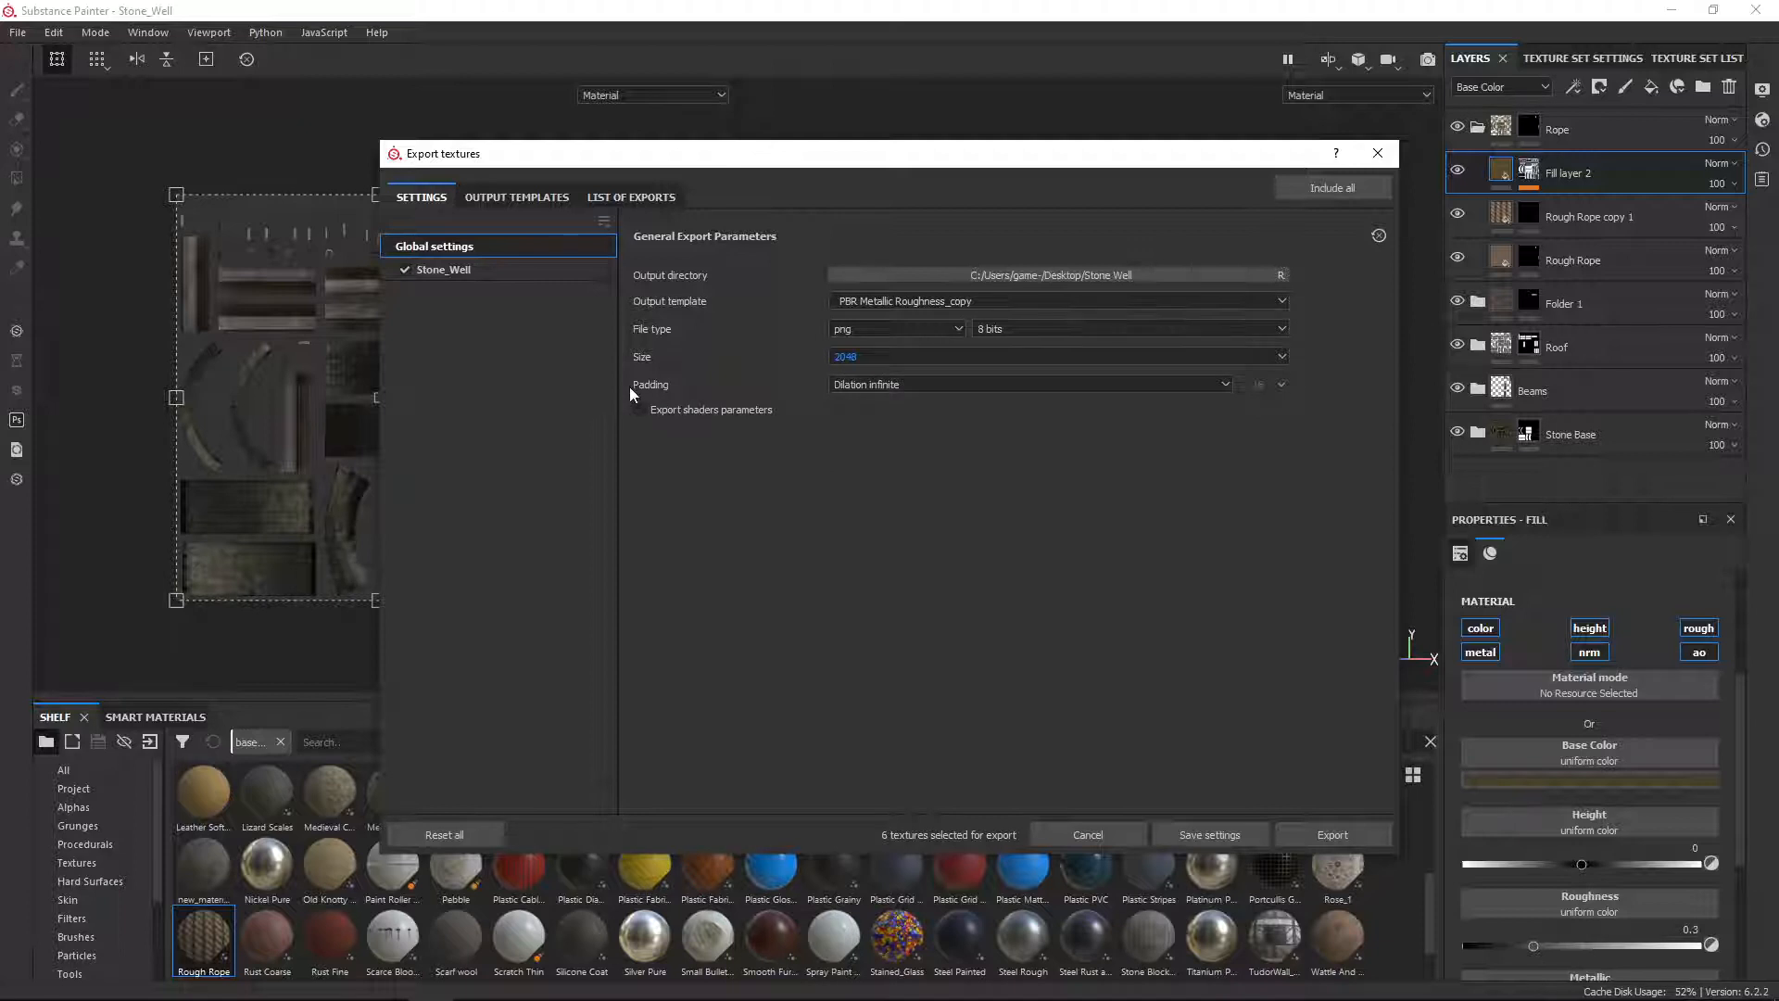
Step: Export the textures with Dilation infinite padding and close the export settings
click(903, 387)
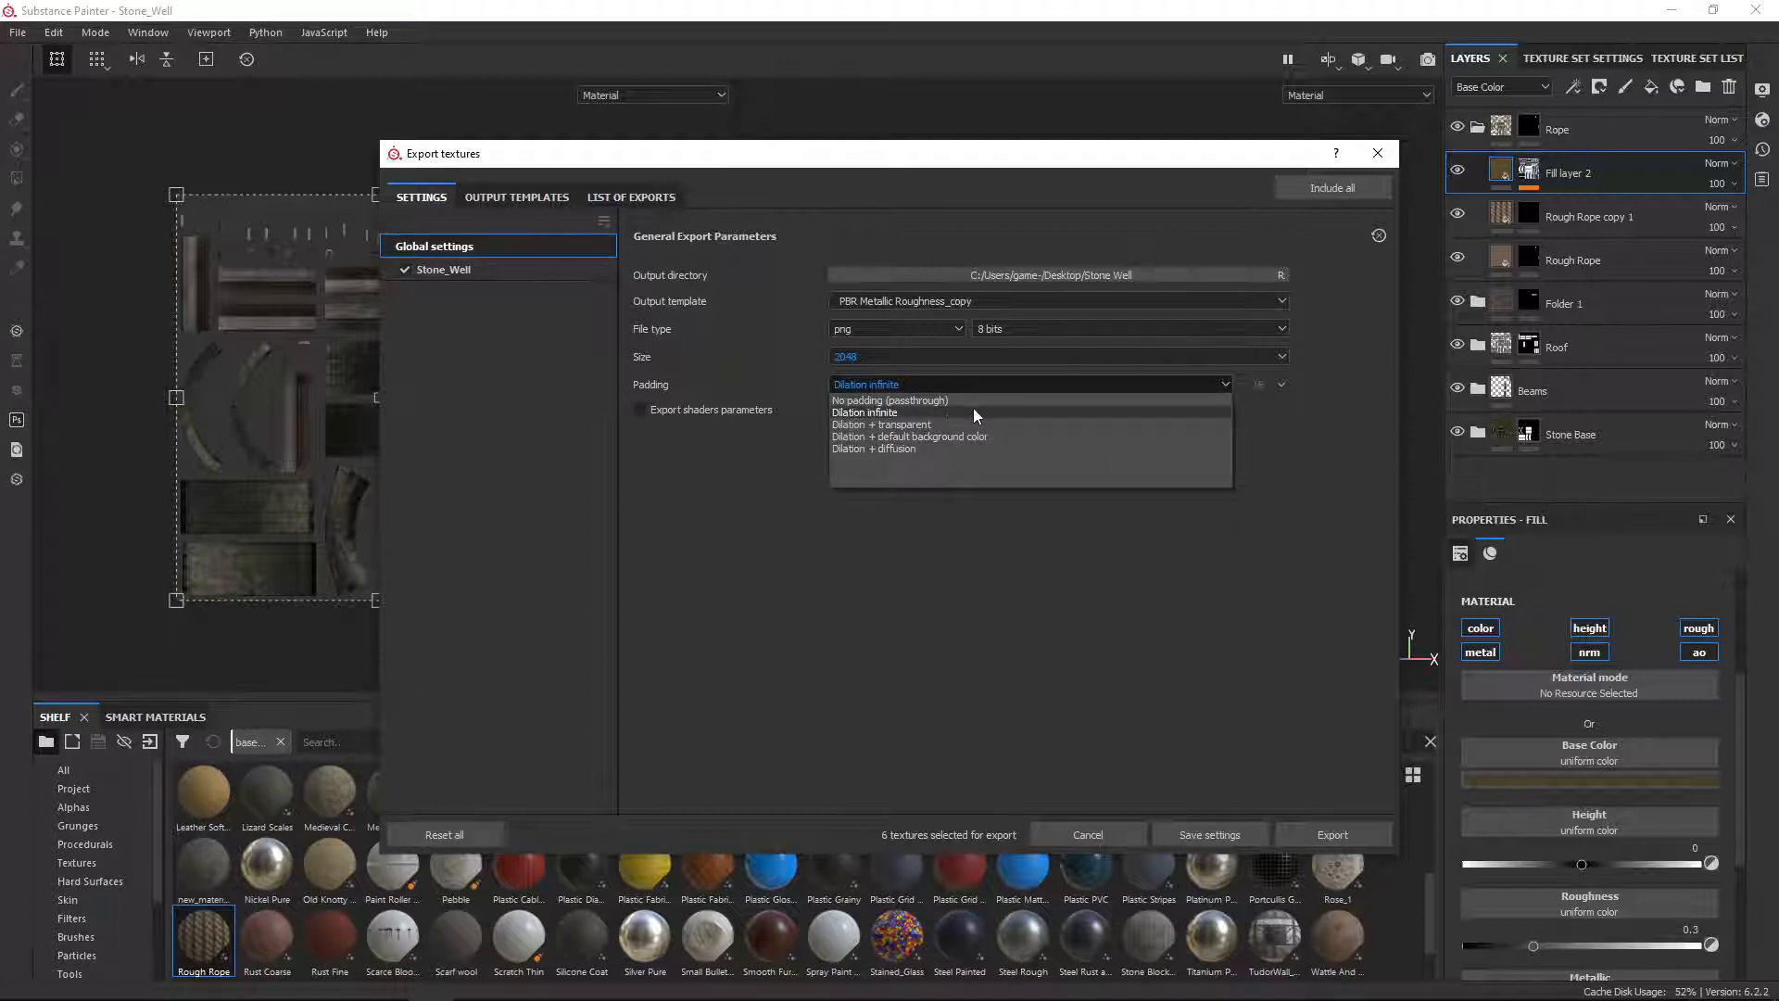
click(893, 413)
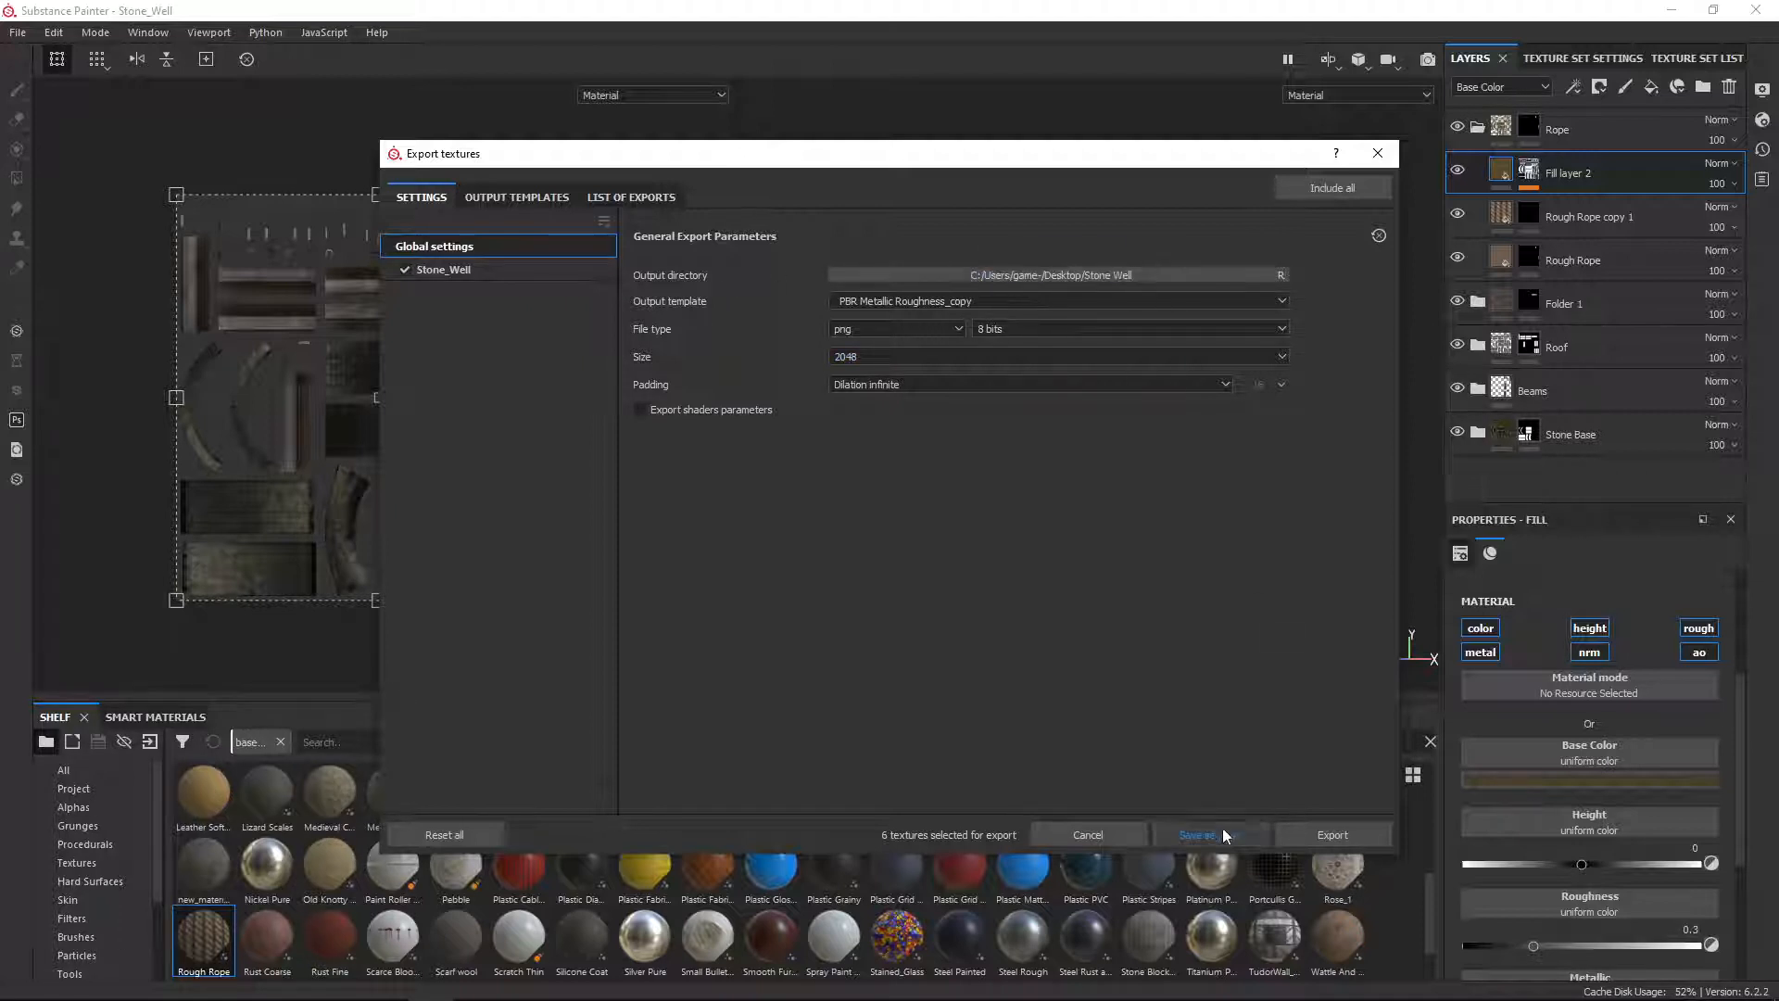
click(1295, 823)
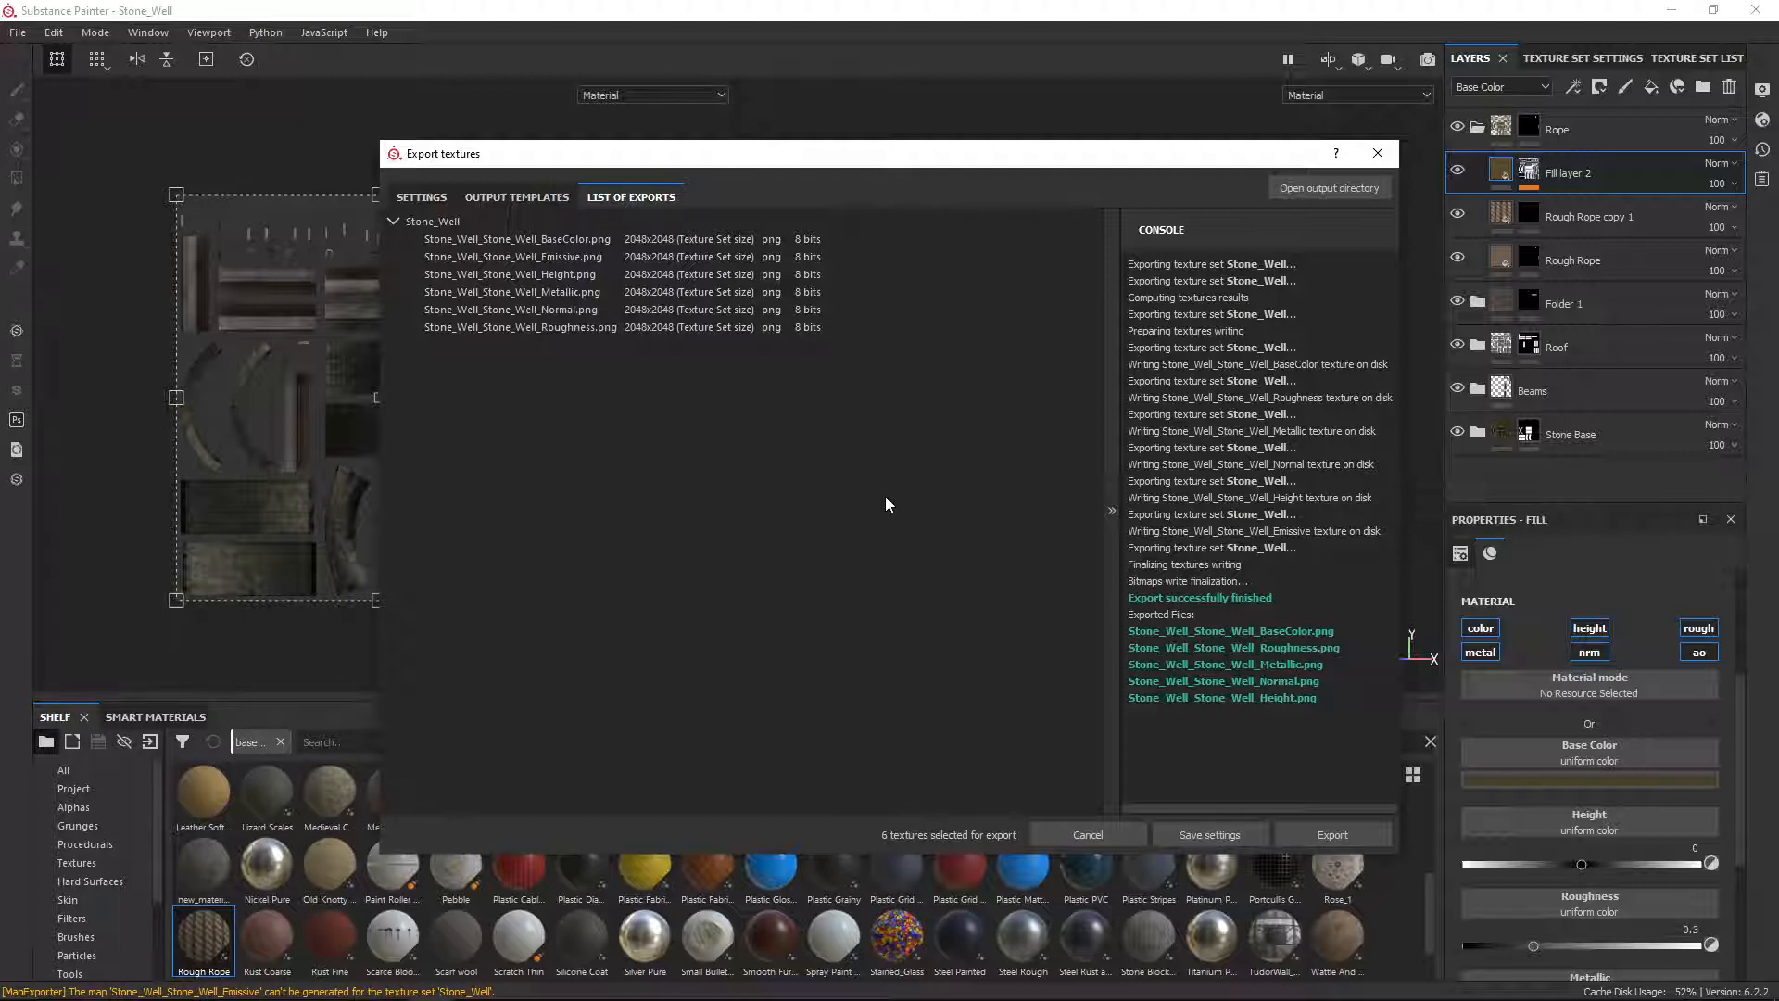
click(1303, 188)
click(1379, 153)
Step: Save the Stone_Well project and minimise the file browser window showing the Cloth folder
click(53, 32)
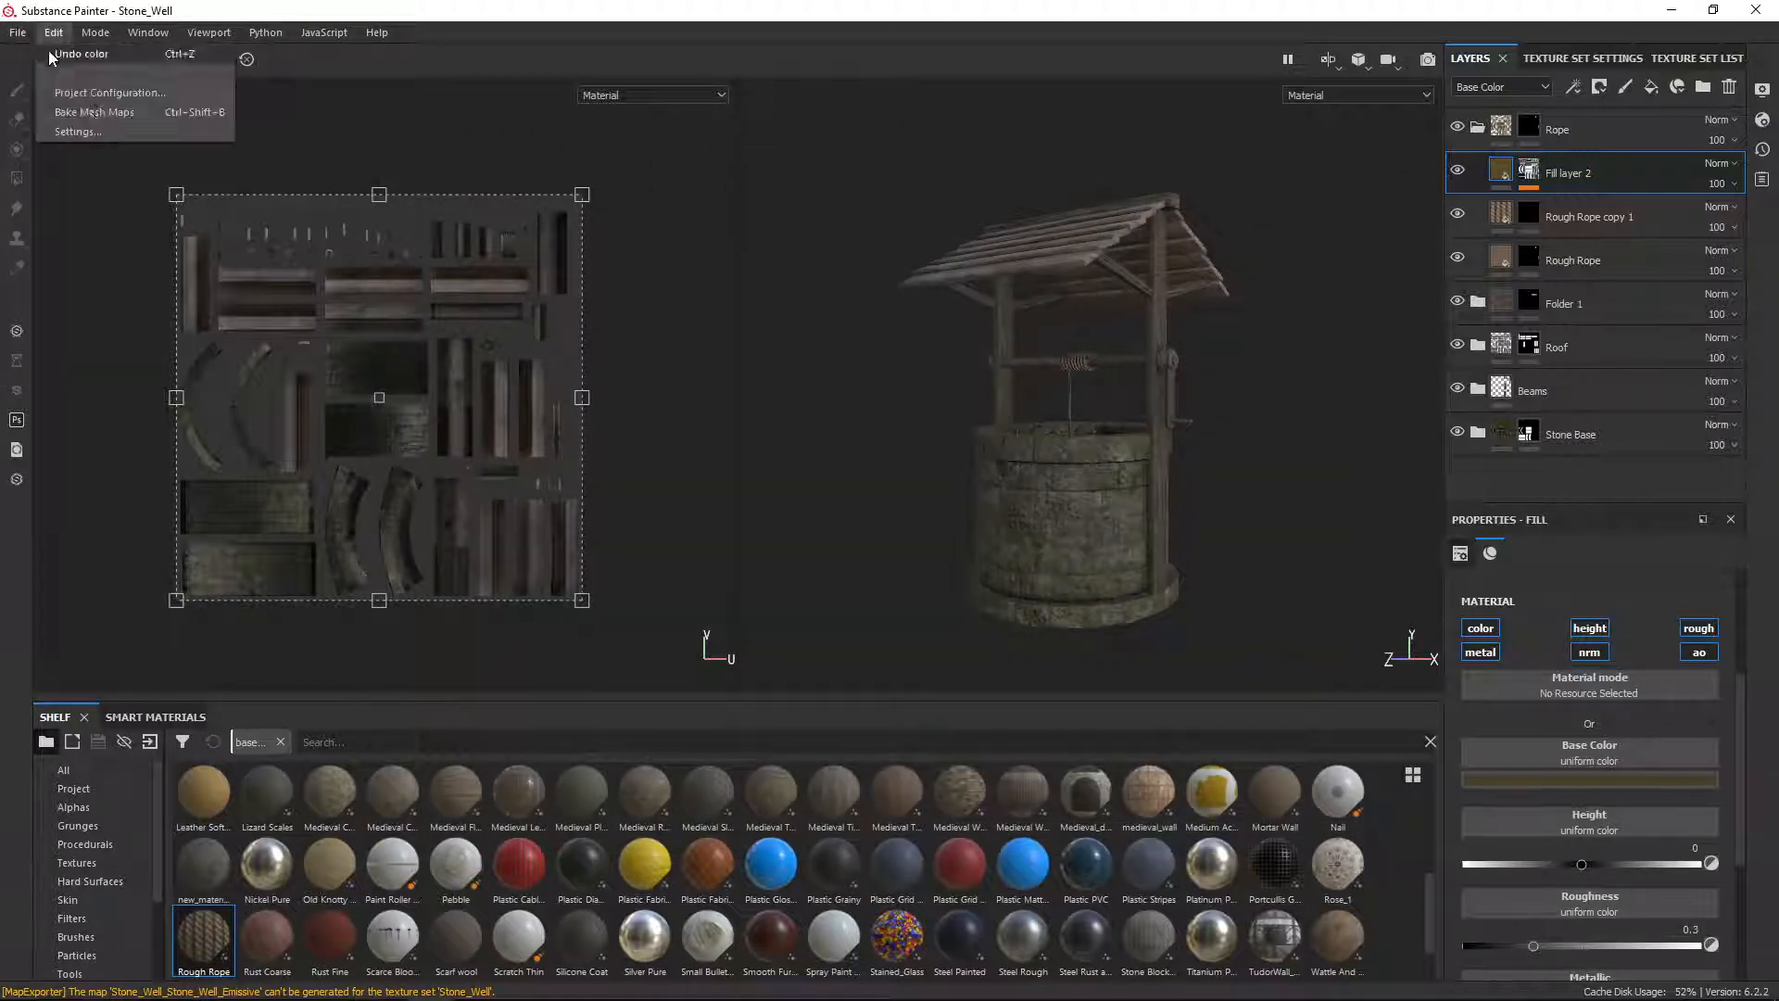
mouse_move(17, 32)
click(48, 190)
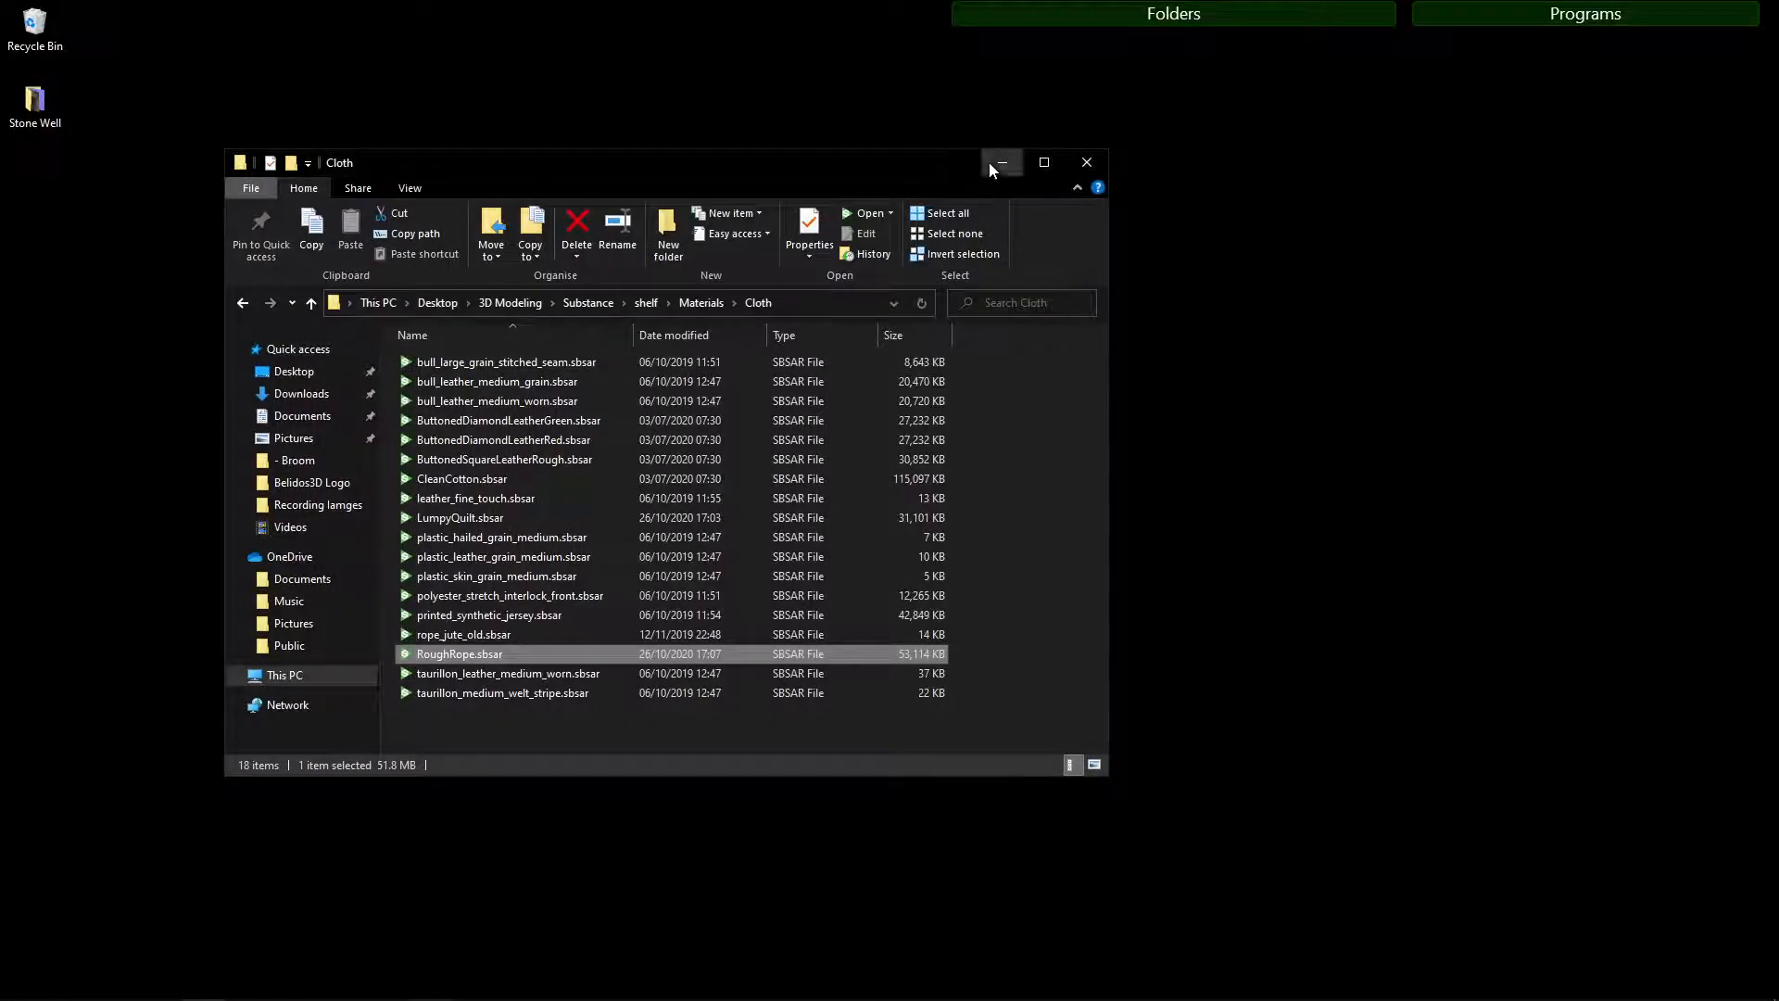
click(990, 162)
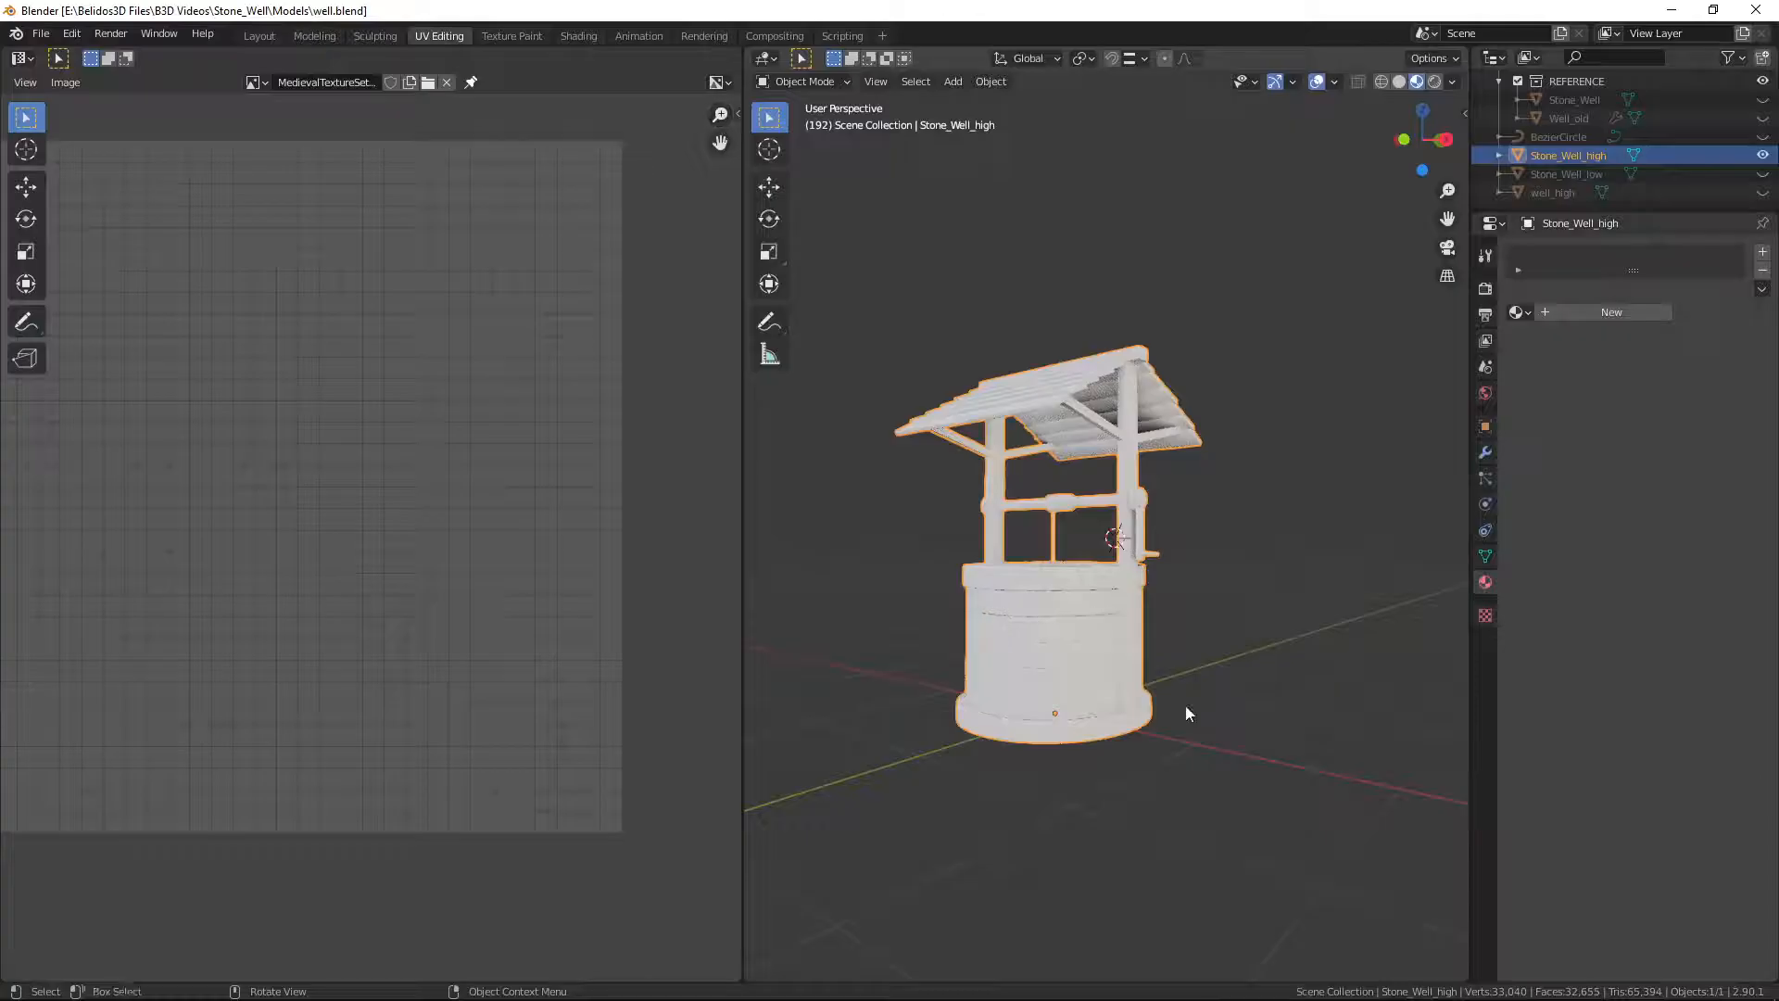
Step: In Blender, hide Stone_Well_high, then show and select the Stone_Well_low object
click(1763, 154)
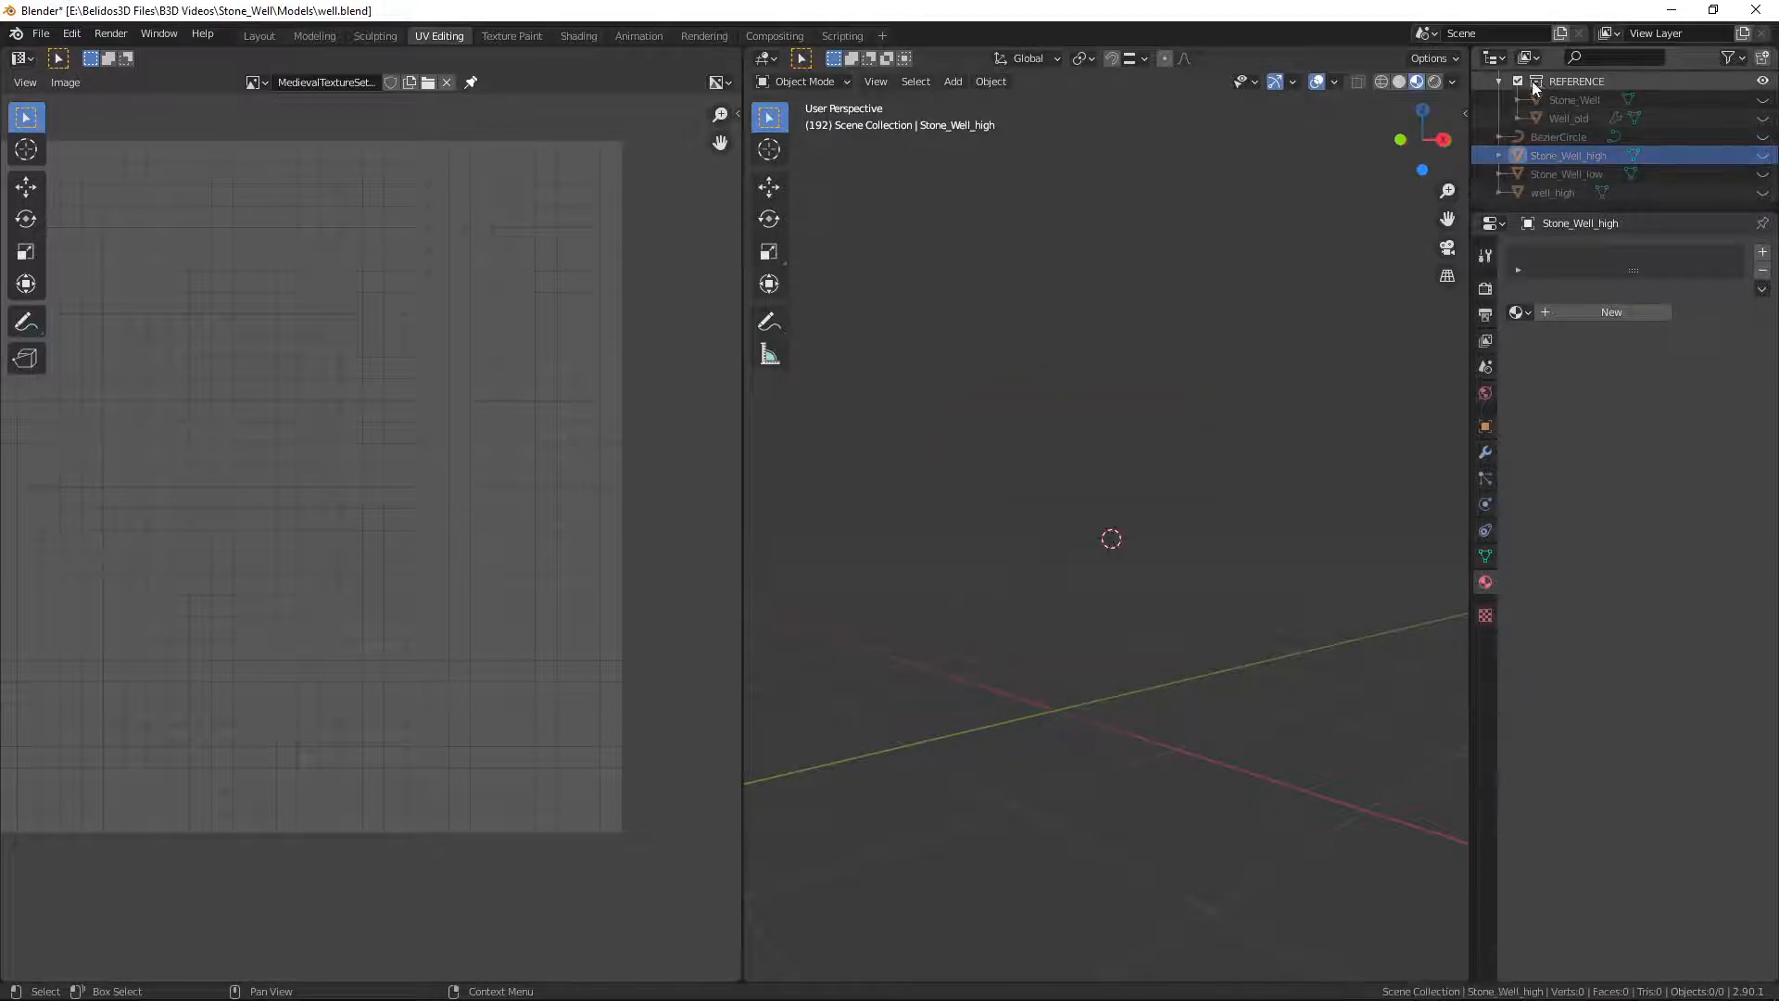
click(1763, 174)
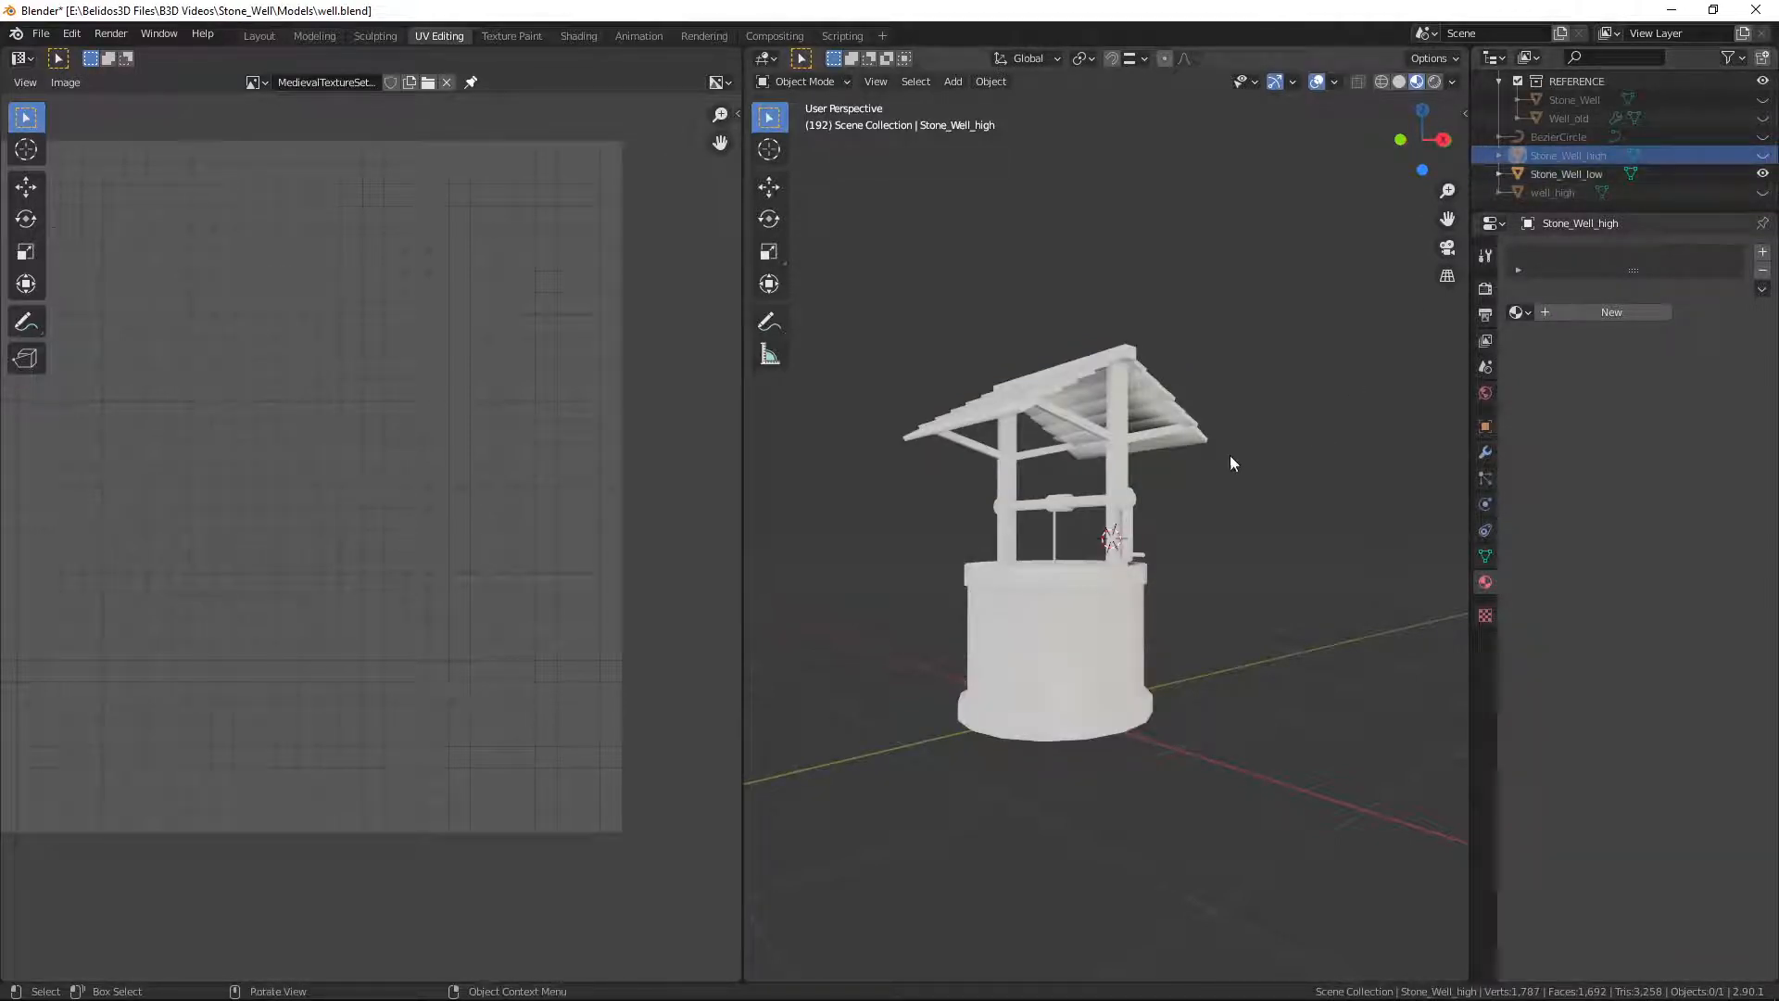
click(1092, 652)
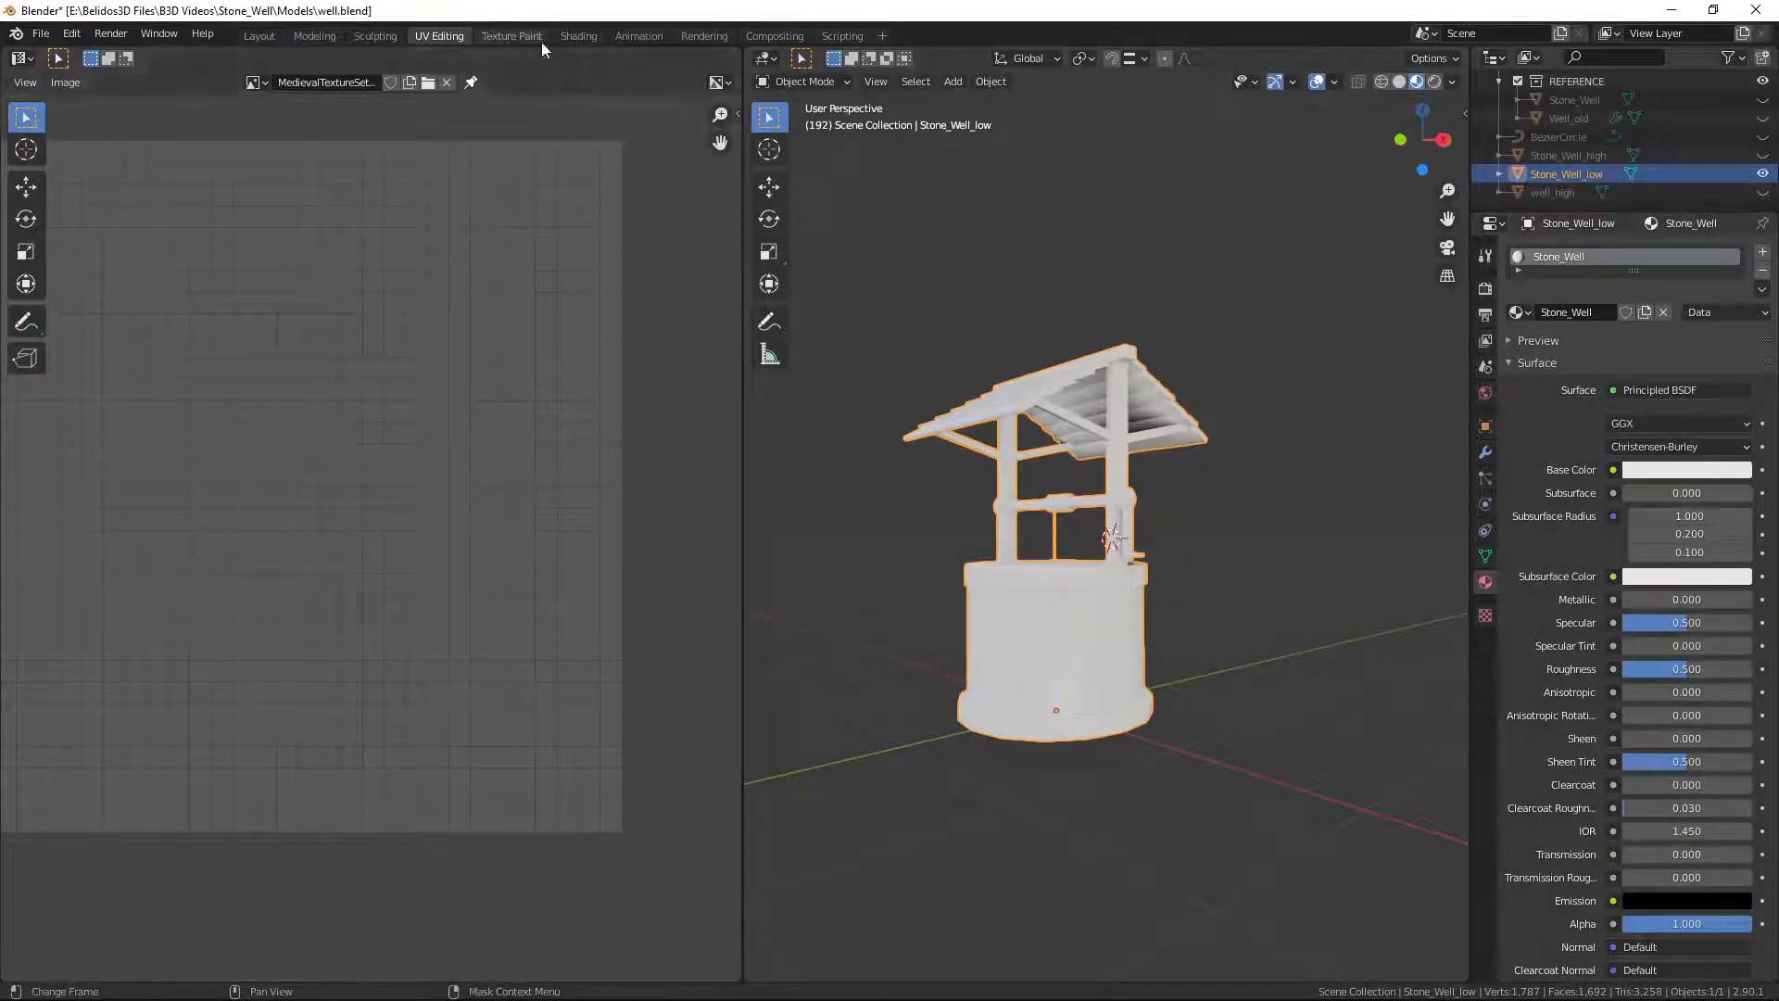
Step: Switch to the Shading workspace and move the Stone_Well material's Principled BSDF and output nodes higher in the node graph
click(577, 36)
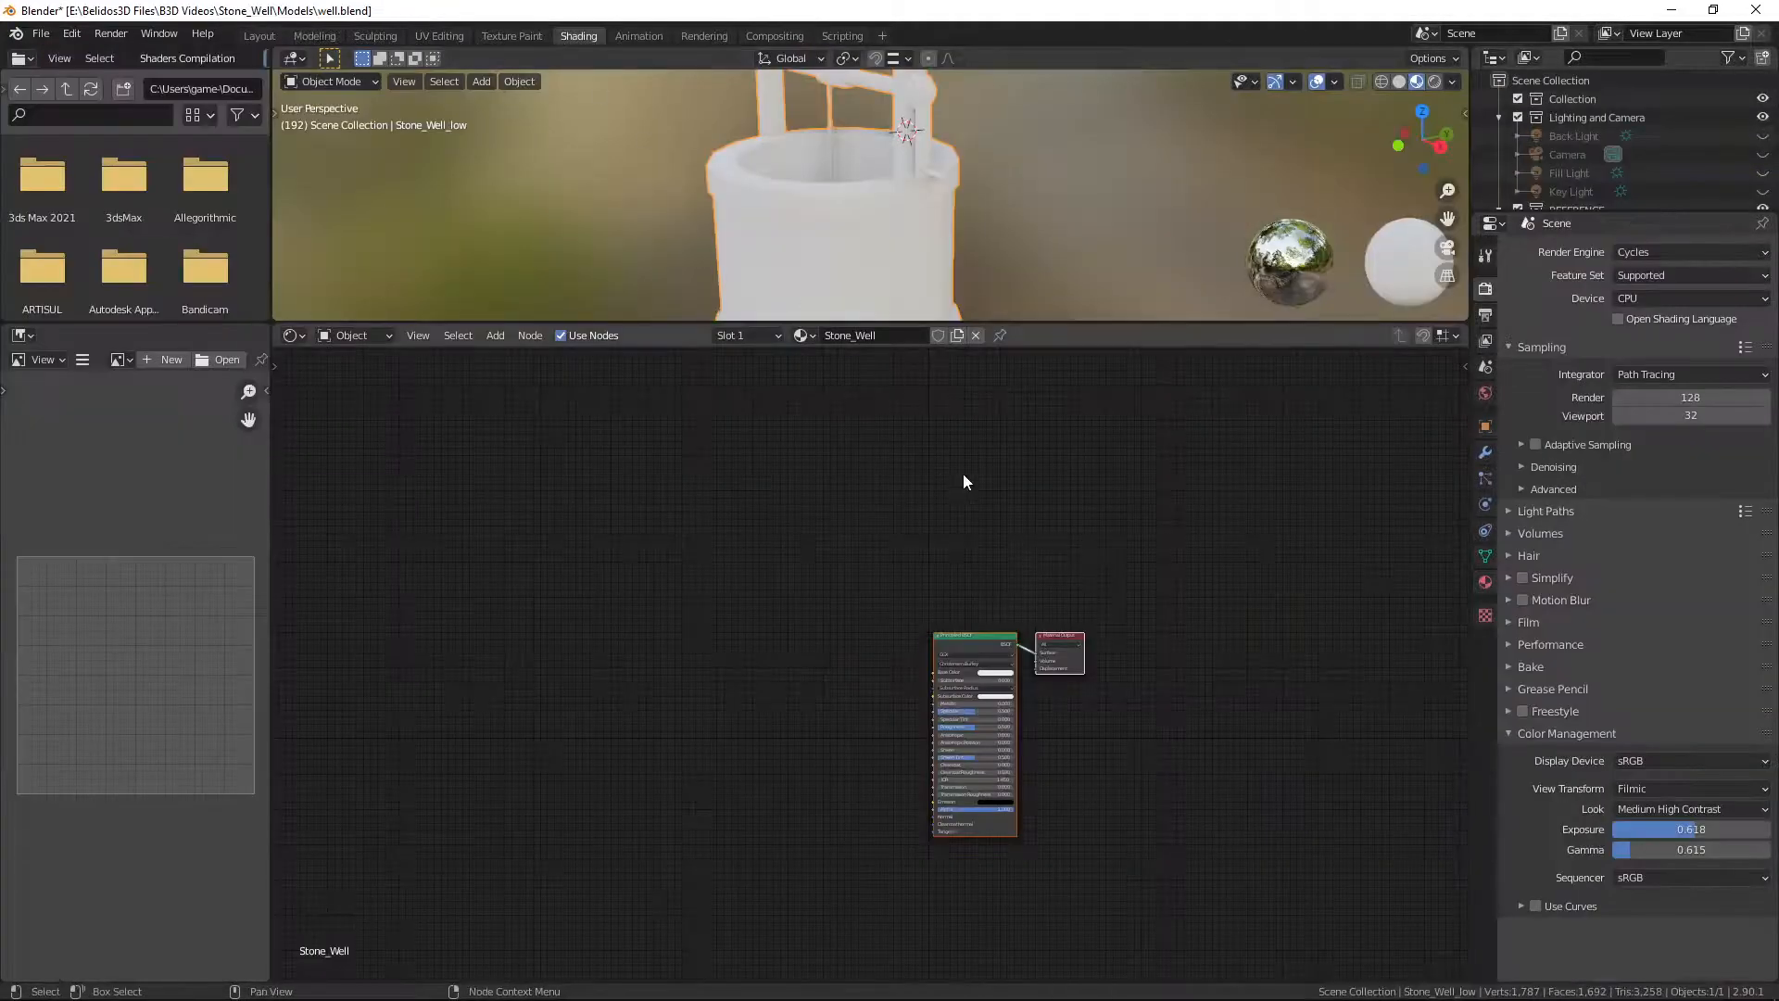
scroll(914, 247, up, 2)
scroll(913, 245, down, 8)
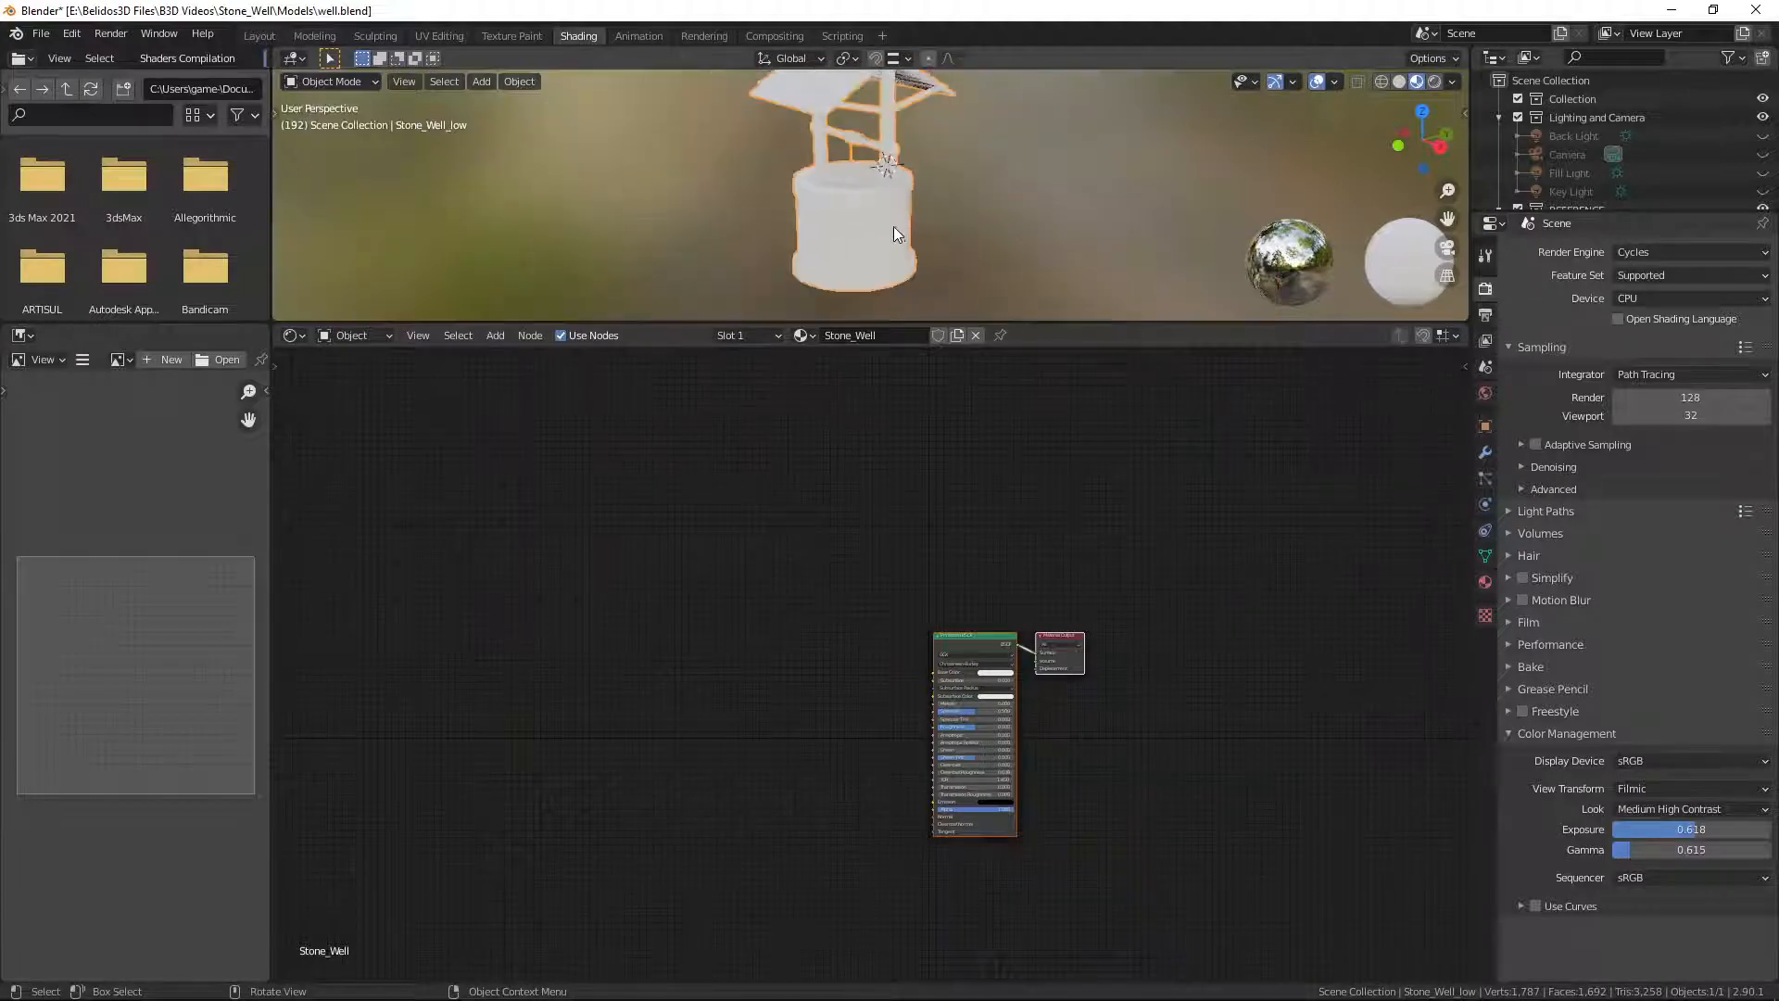
middle_drag(947, 170, 1025, 159)
scroll(1008, 157, up, 1)
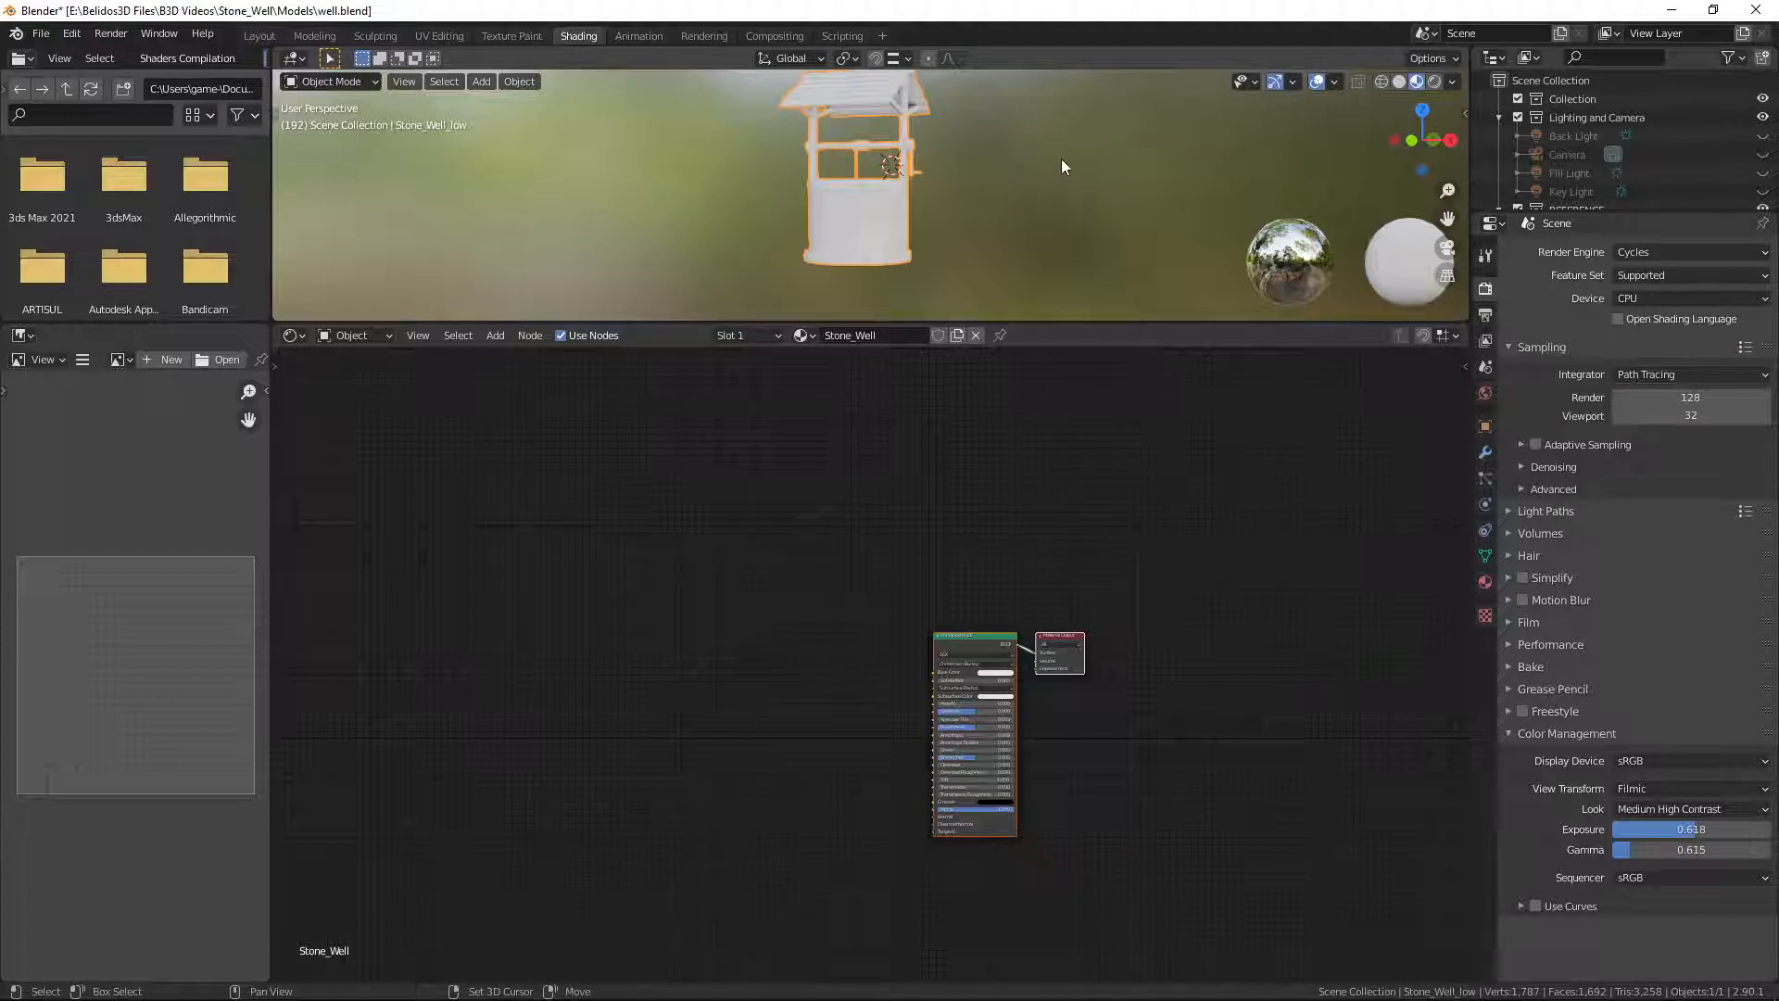
key(KP_Decimal)
scroll(1028, 519, up, 1)
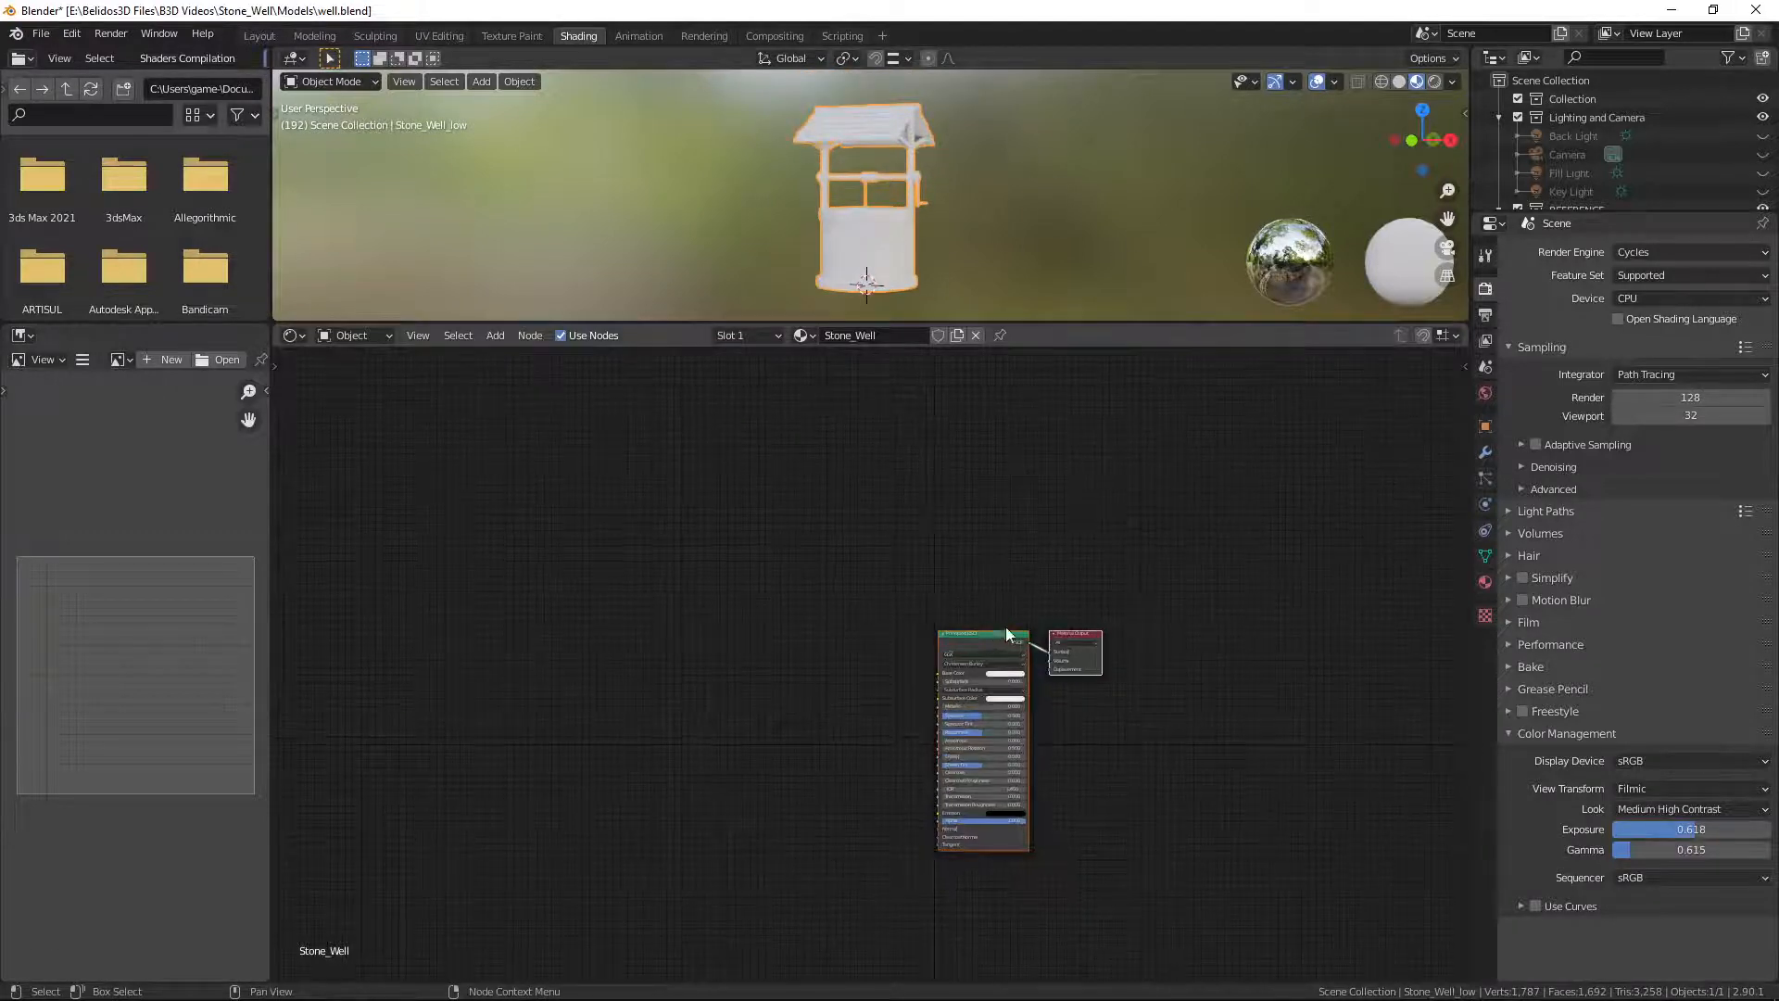
drag(975, 639, 955, 575)
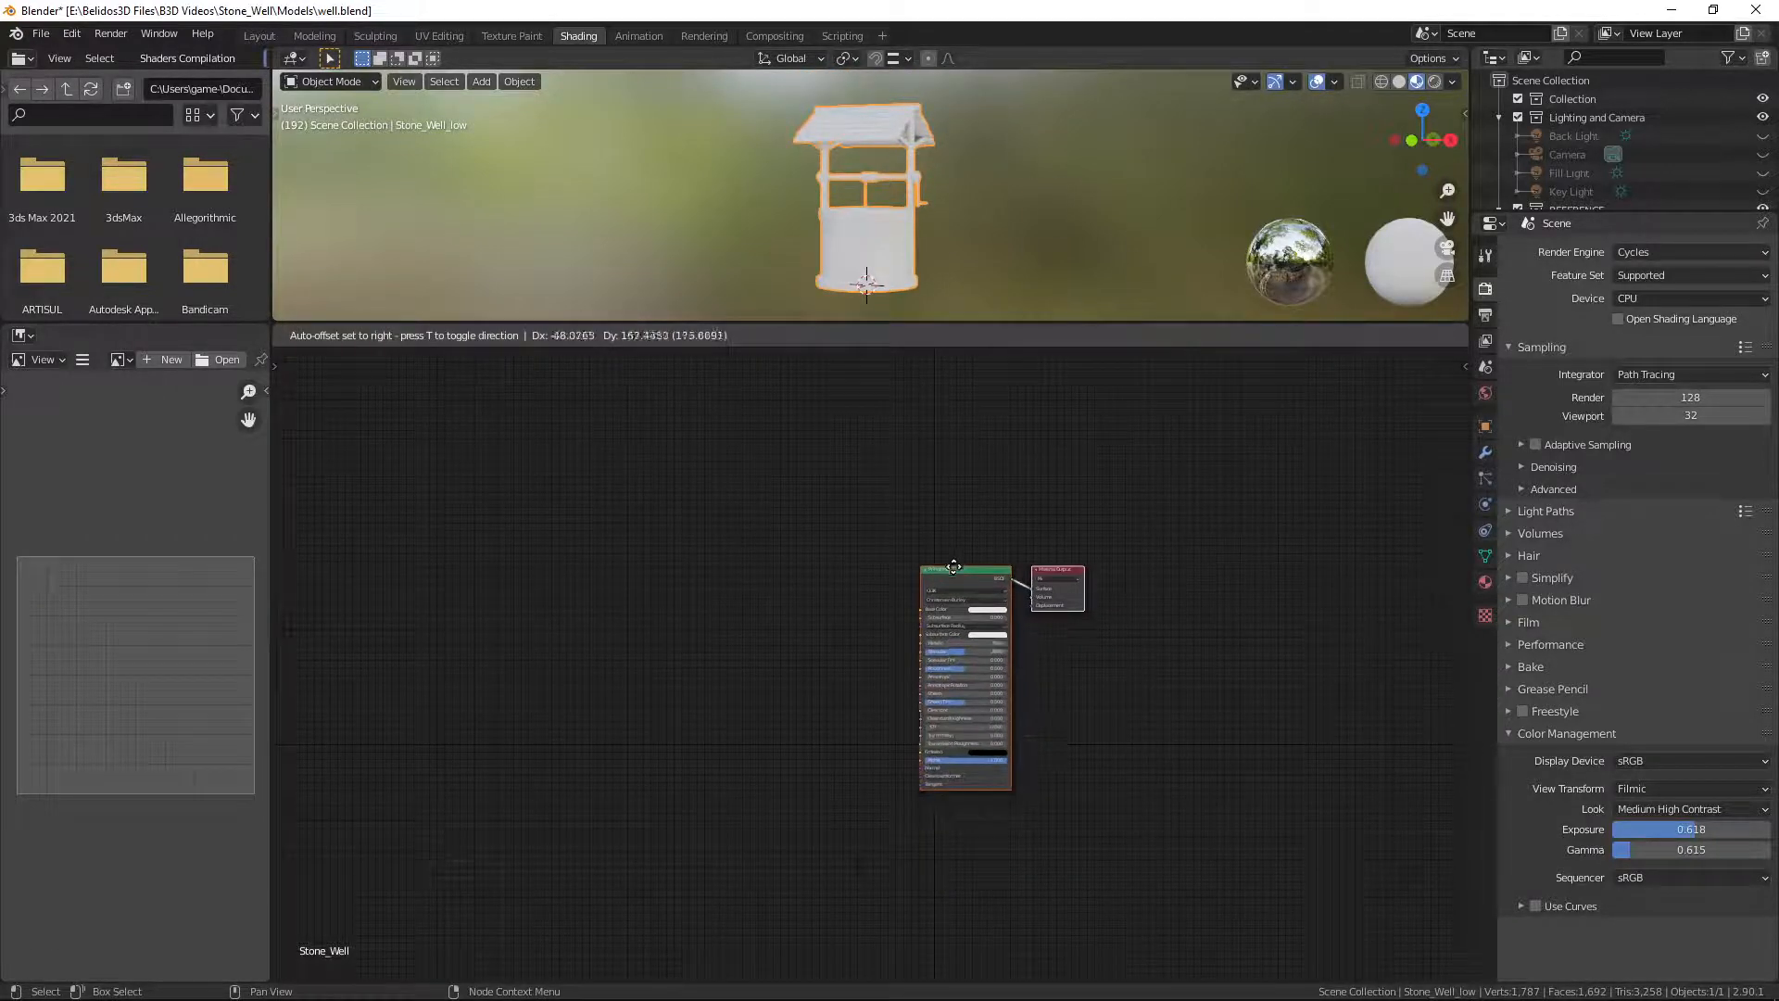
Step: Search the add-on preferences for "node" to check that the Node Wrangler add-on is enabled
click(76, 35)
click(132, 298)
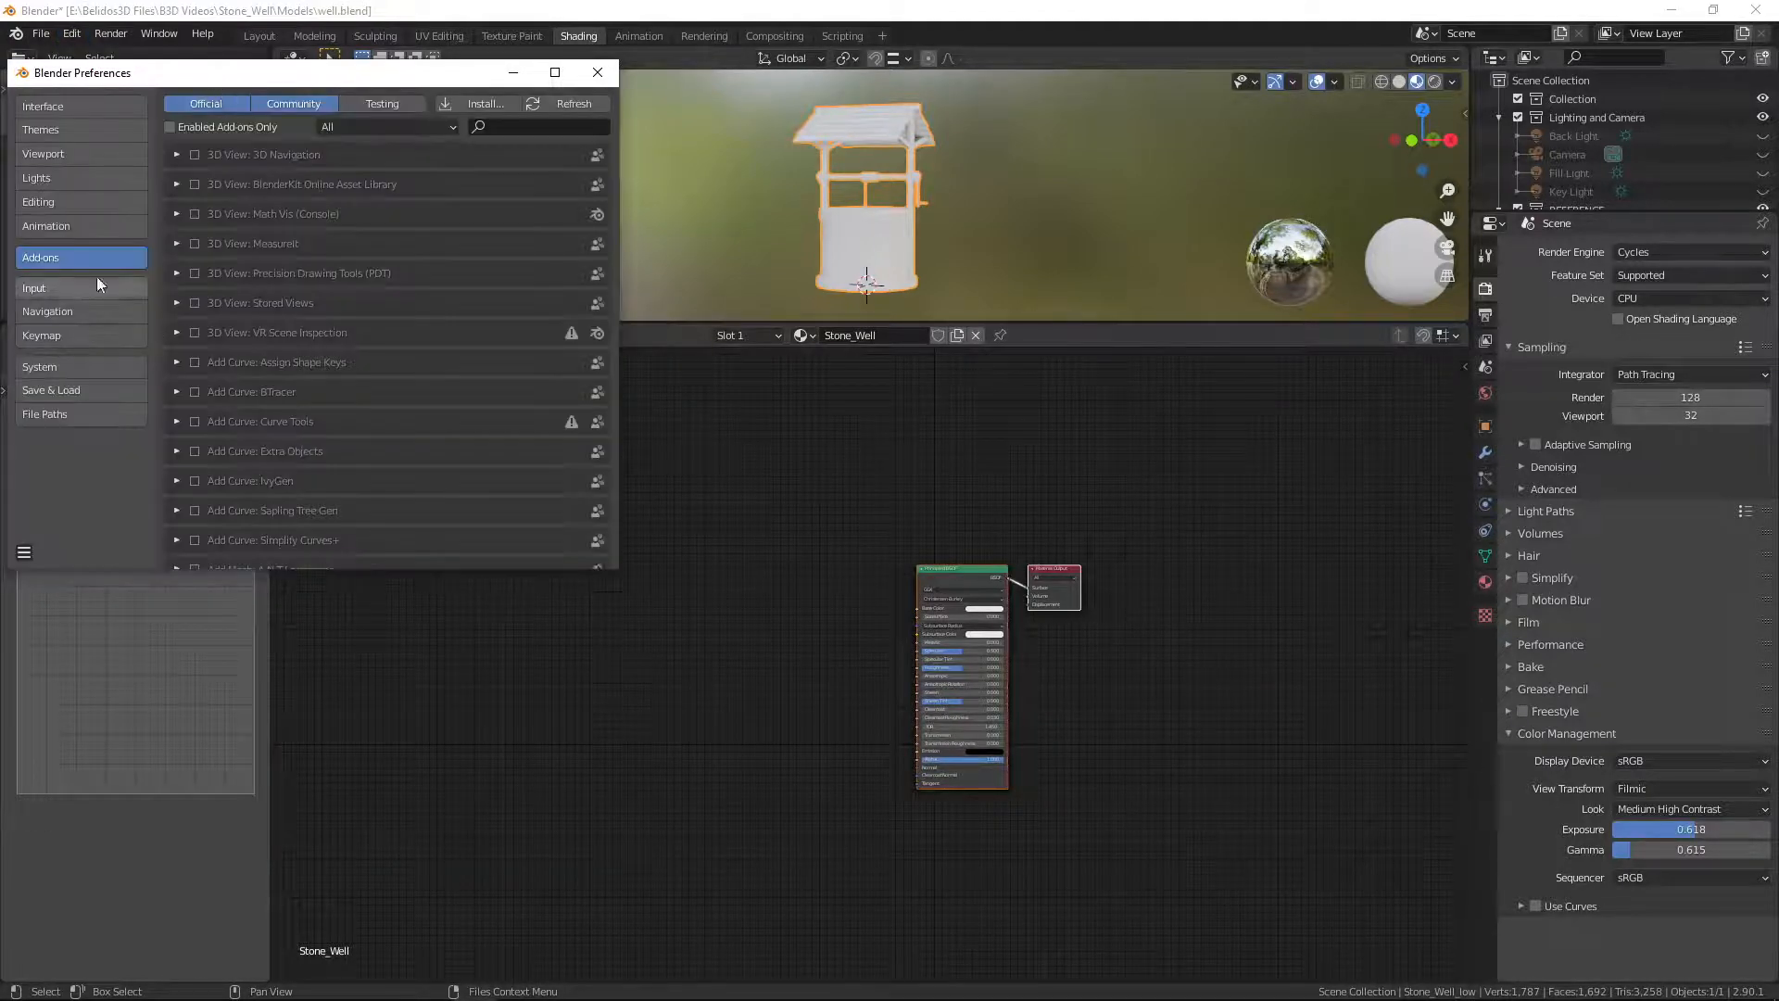
click(505, 122)
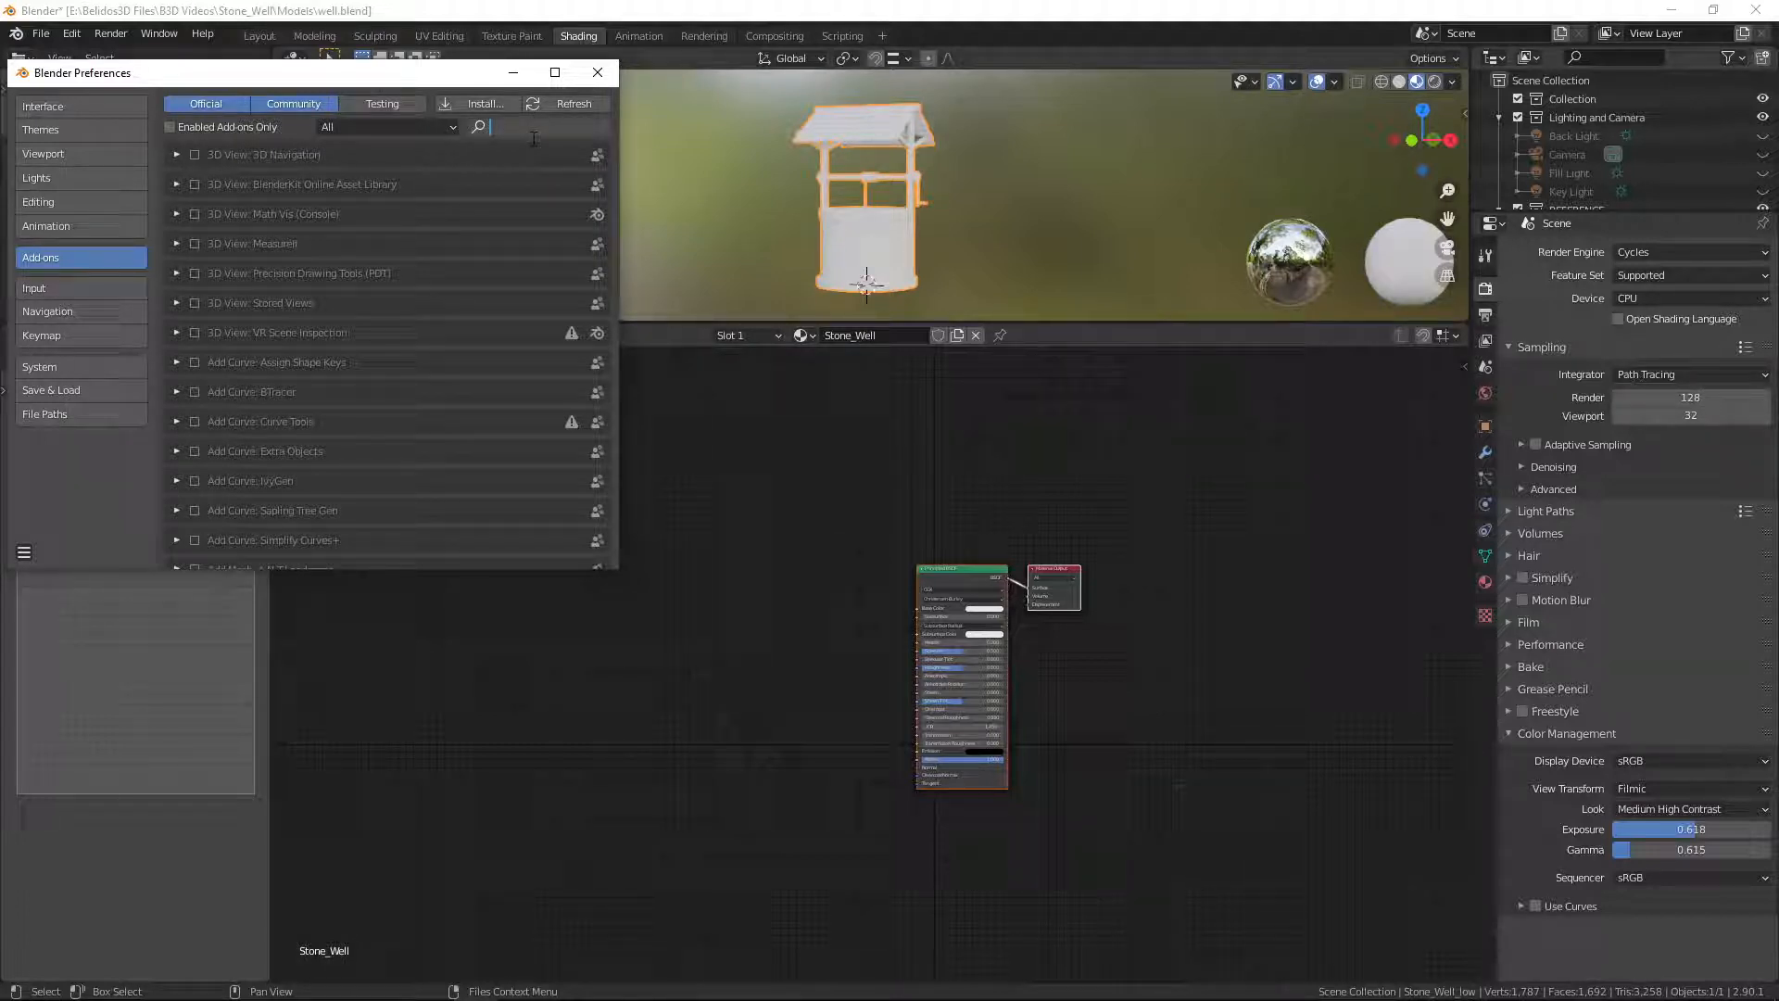
text(node)
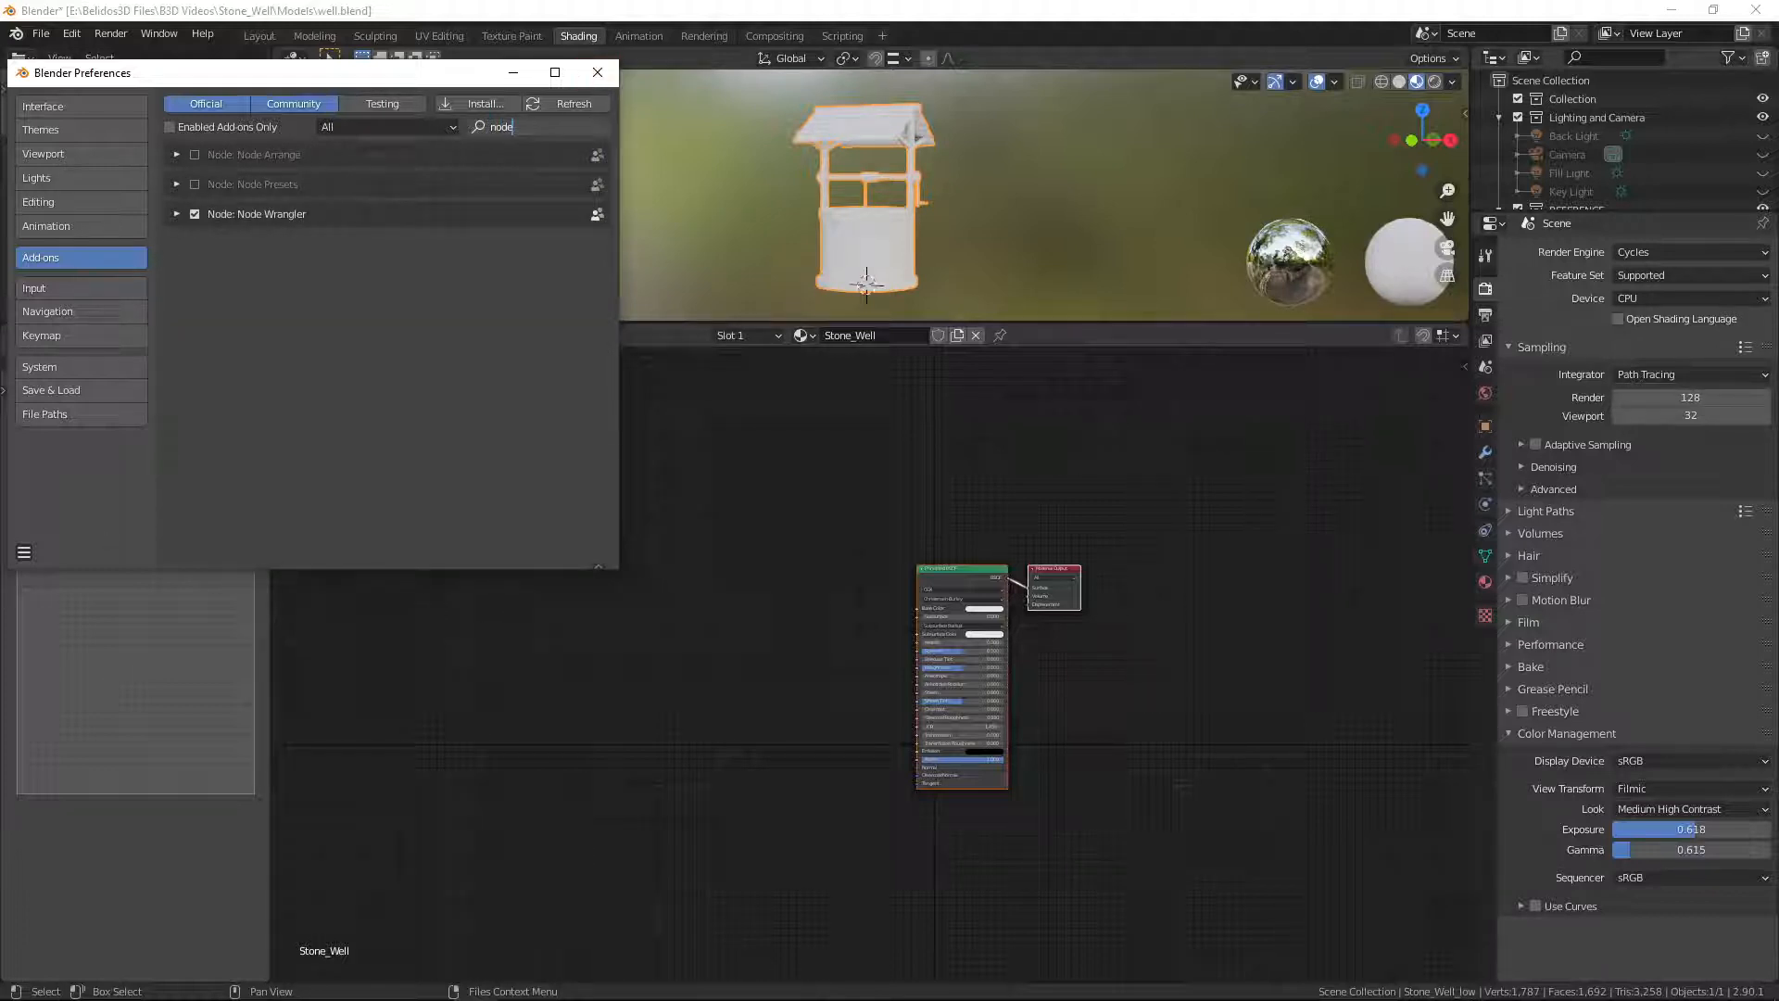
click(598, 80)
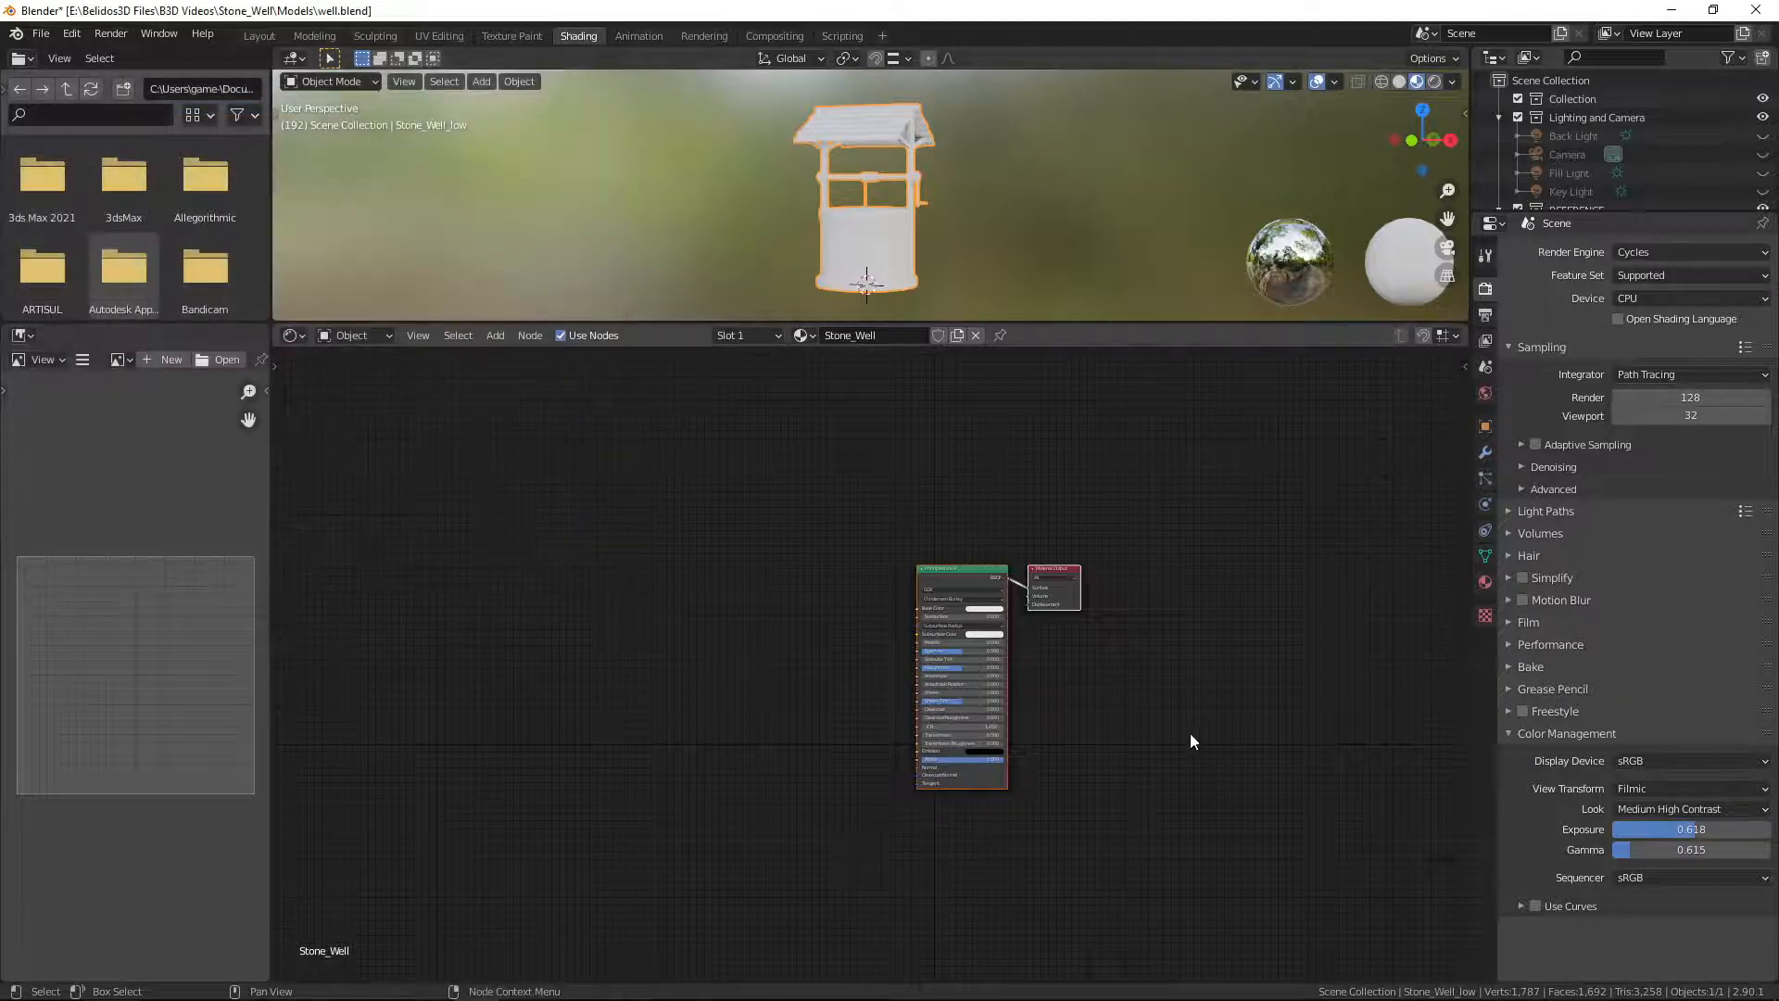
Step: Move the Principled BSDF node higher and slightly left, away from the Material Output node
click(953, 570)
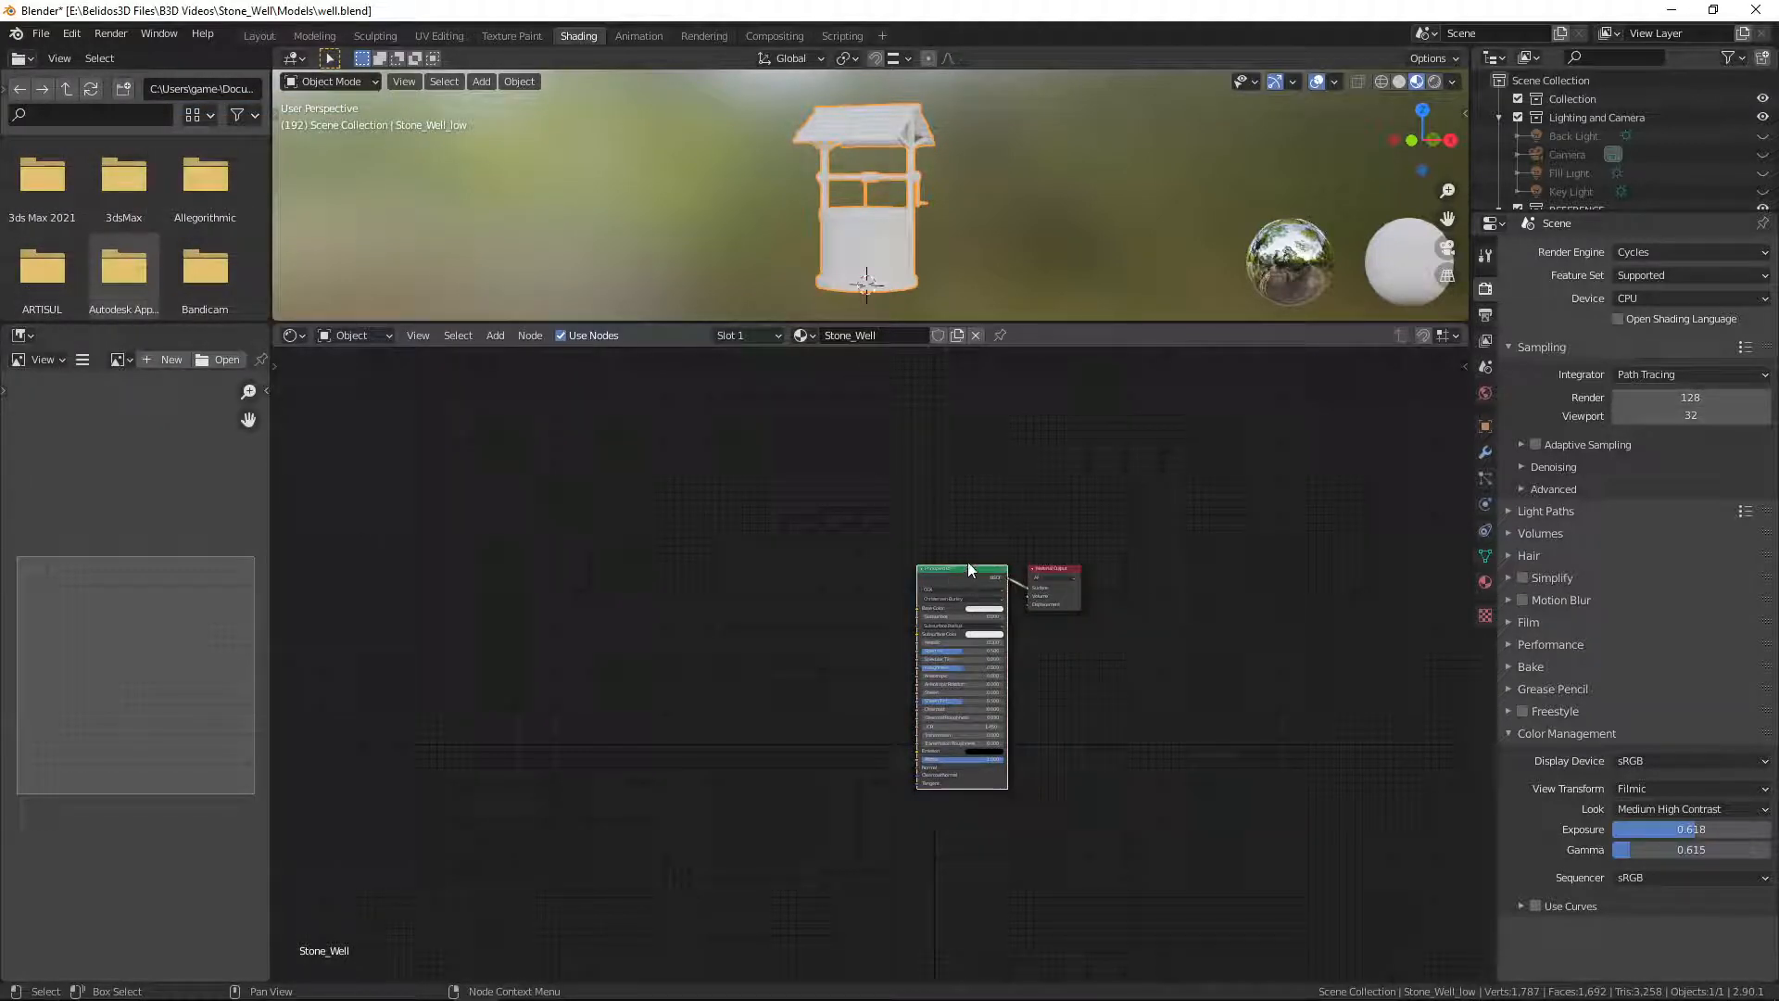
drag(962, 569, 937, 471)
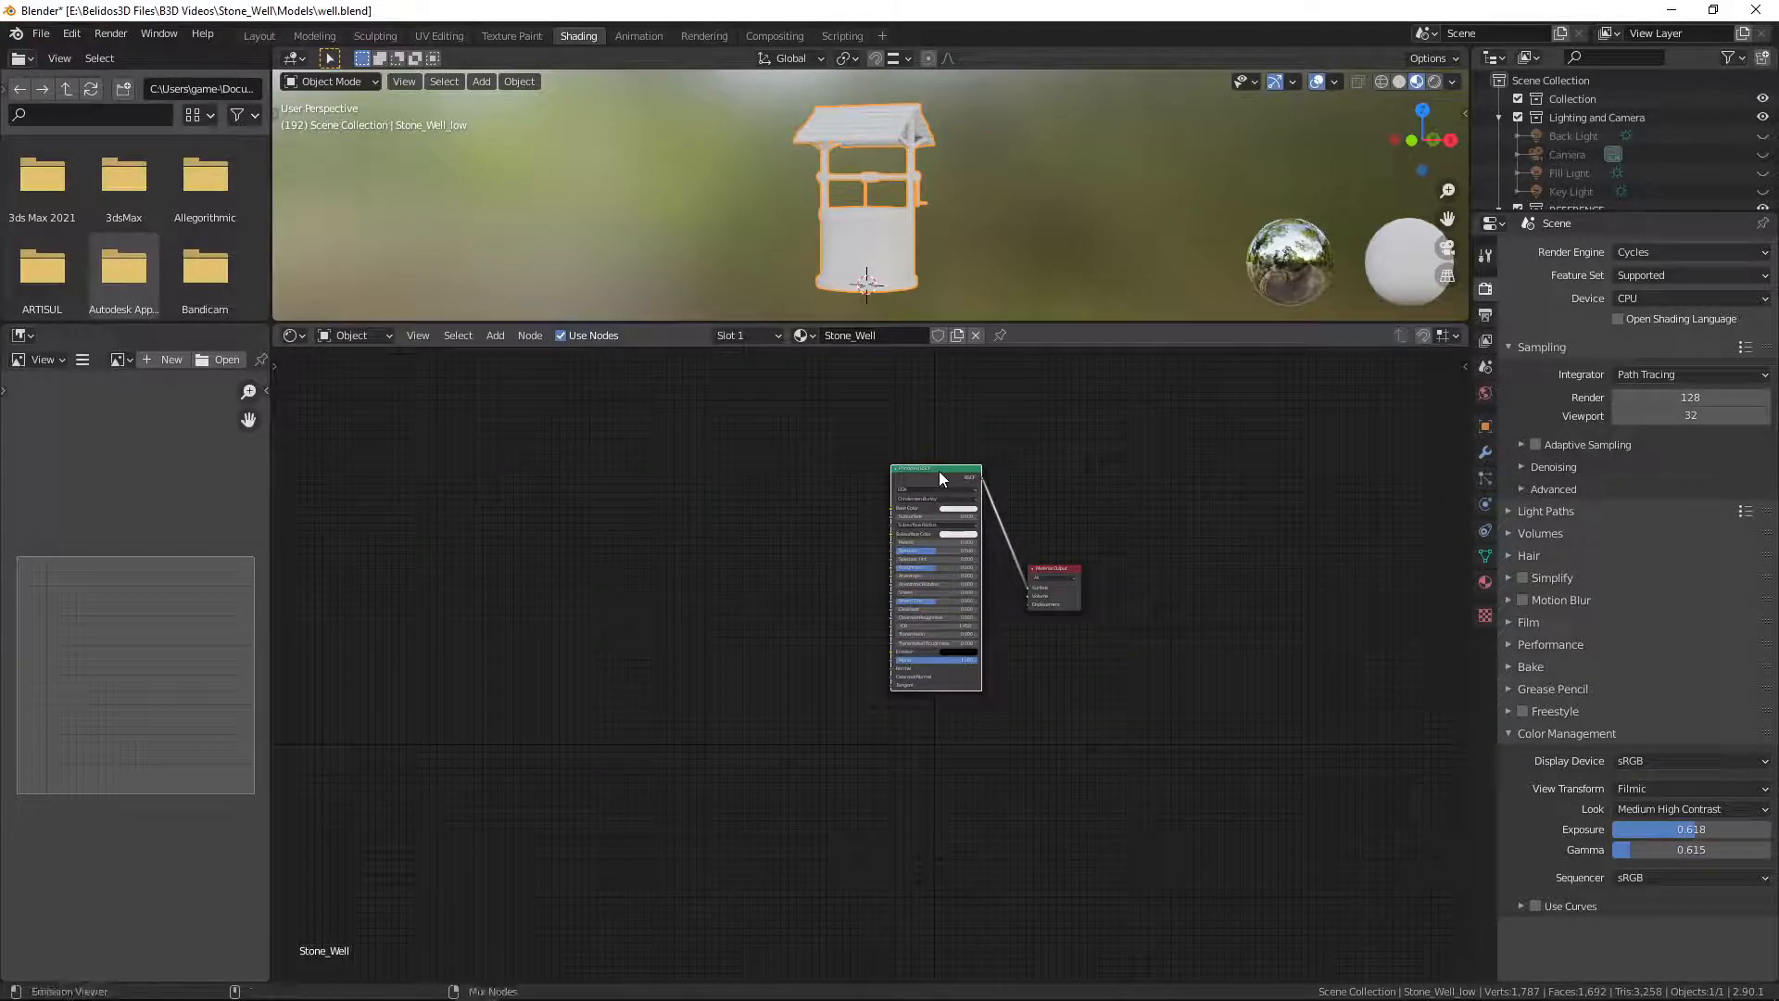
Step: Try Principled Texture Setup on the Principled BSDF with all five PNG textures from the Desktop's Stone Well folder
key(ctrl+shift+t)
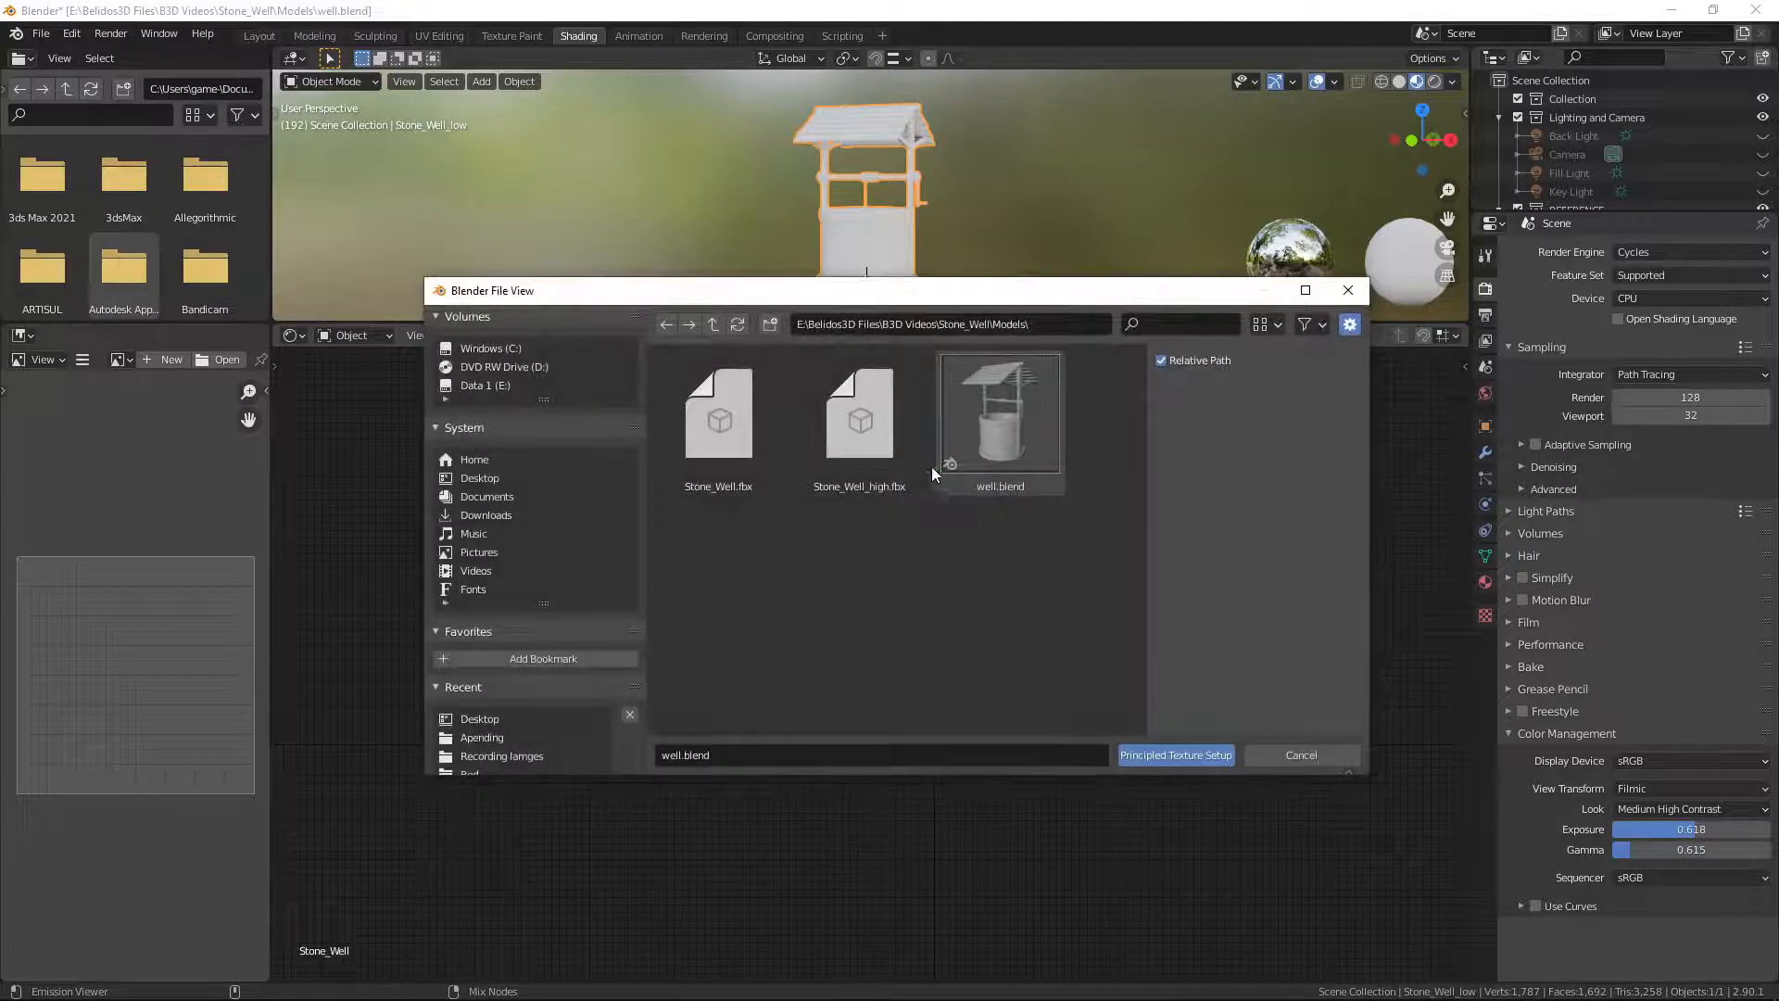
click(480, 474)
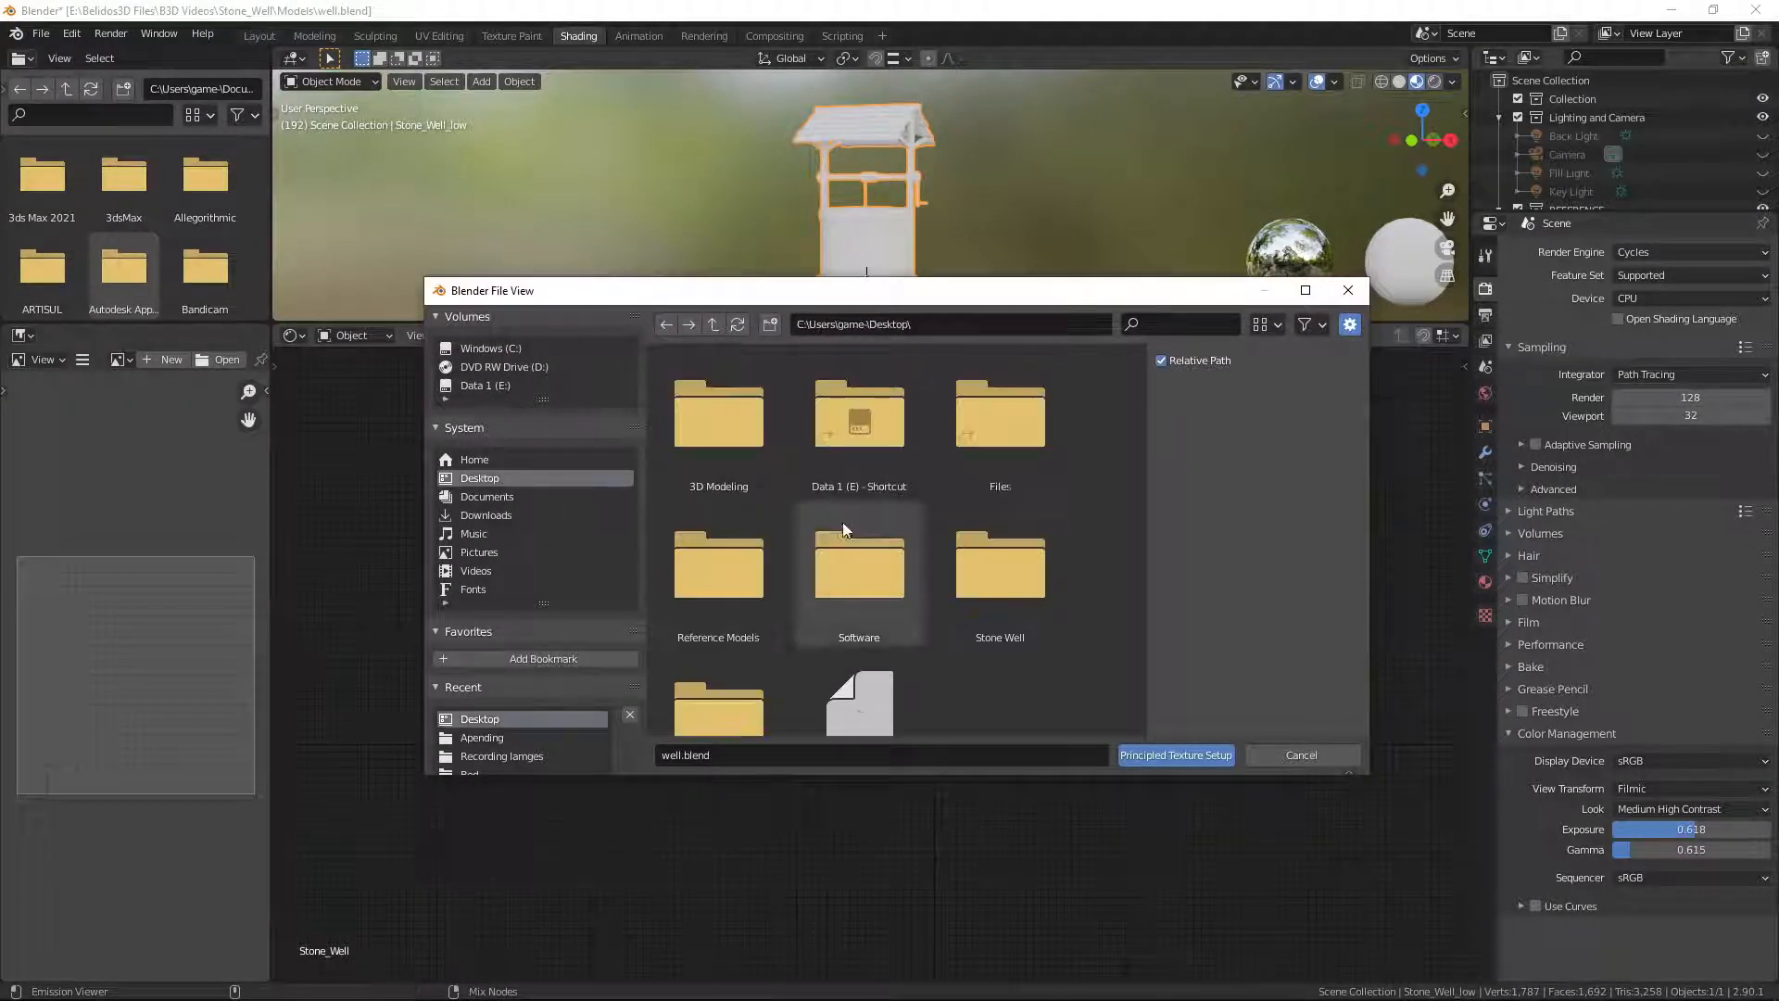
click(1025, 593)
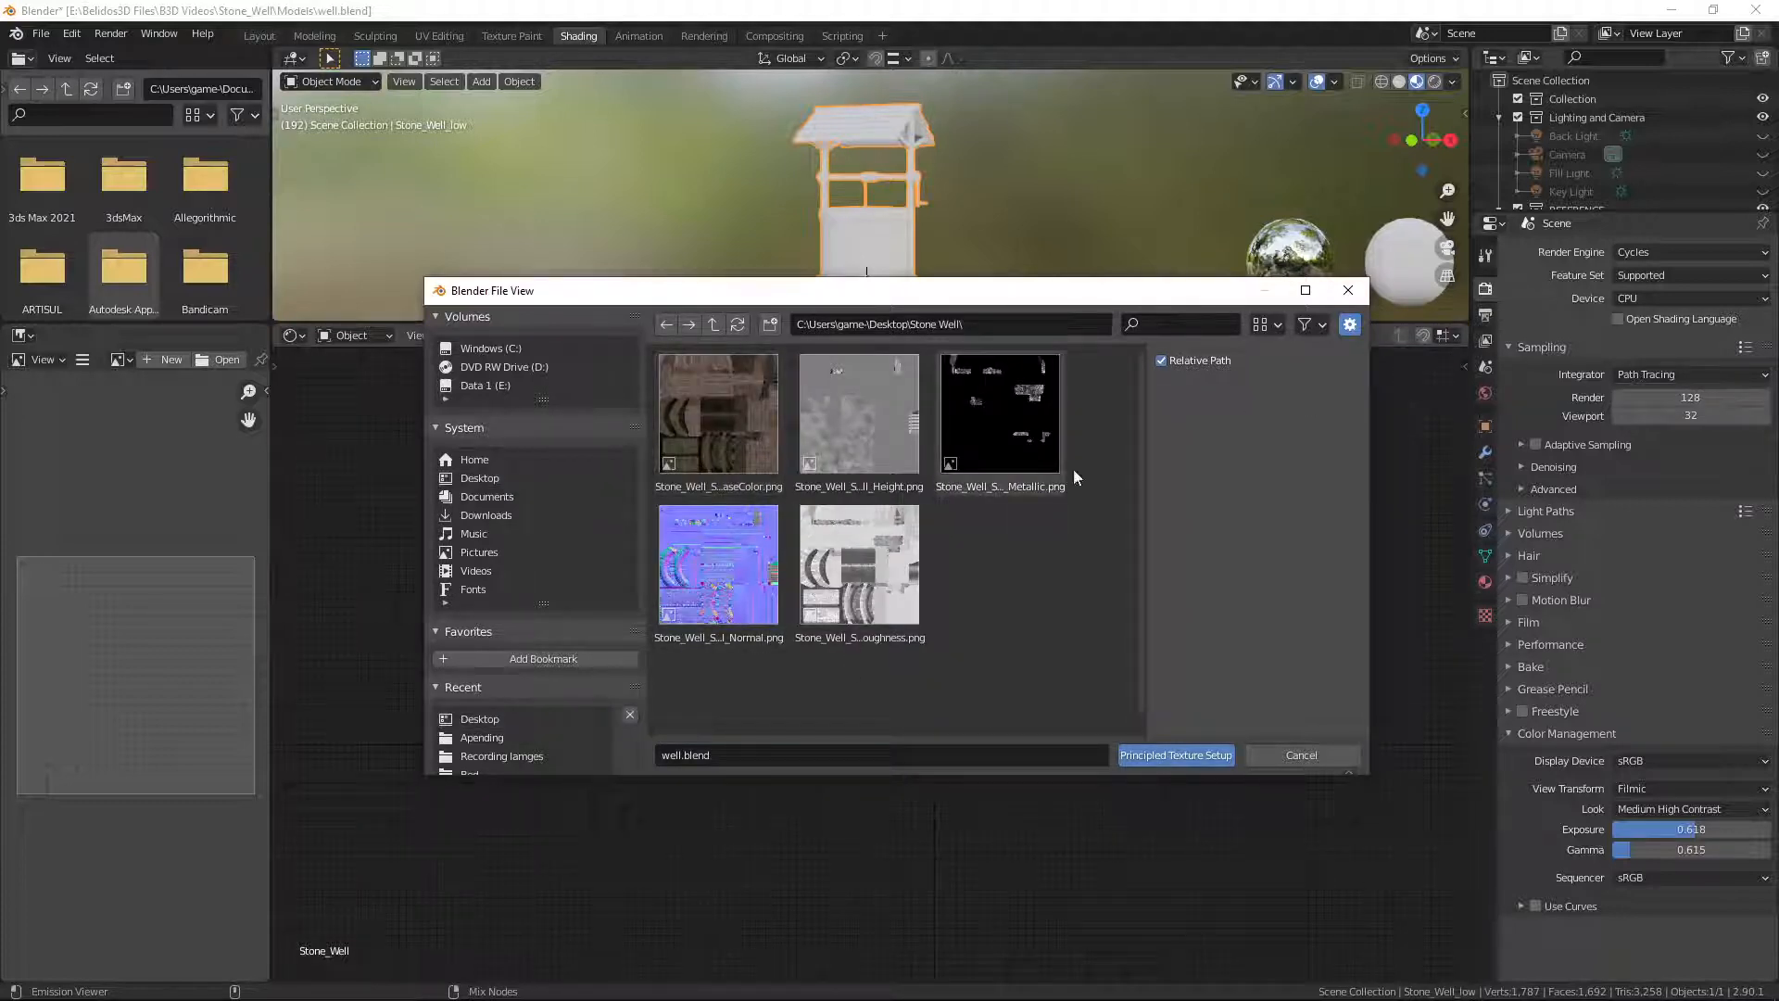
click(721, 419)
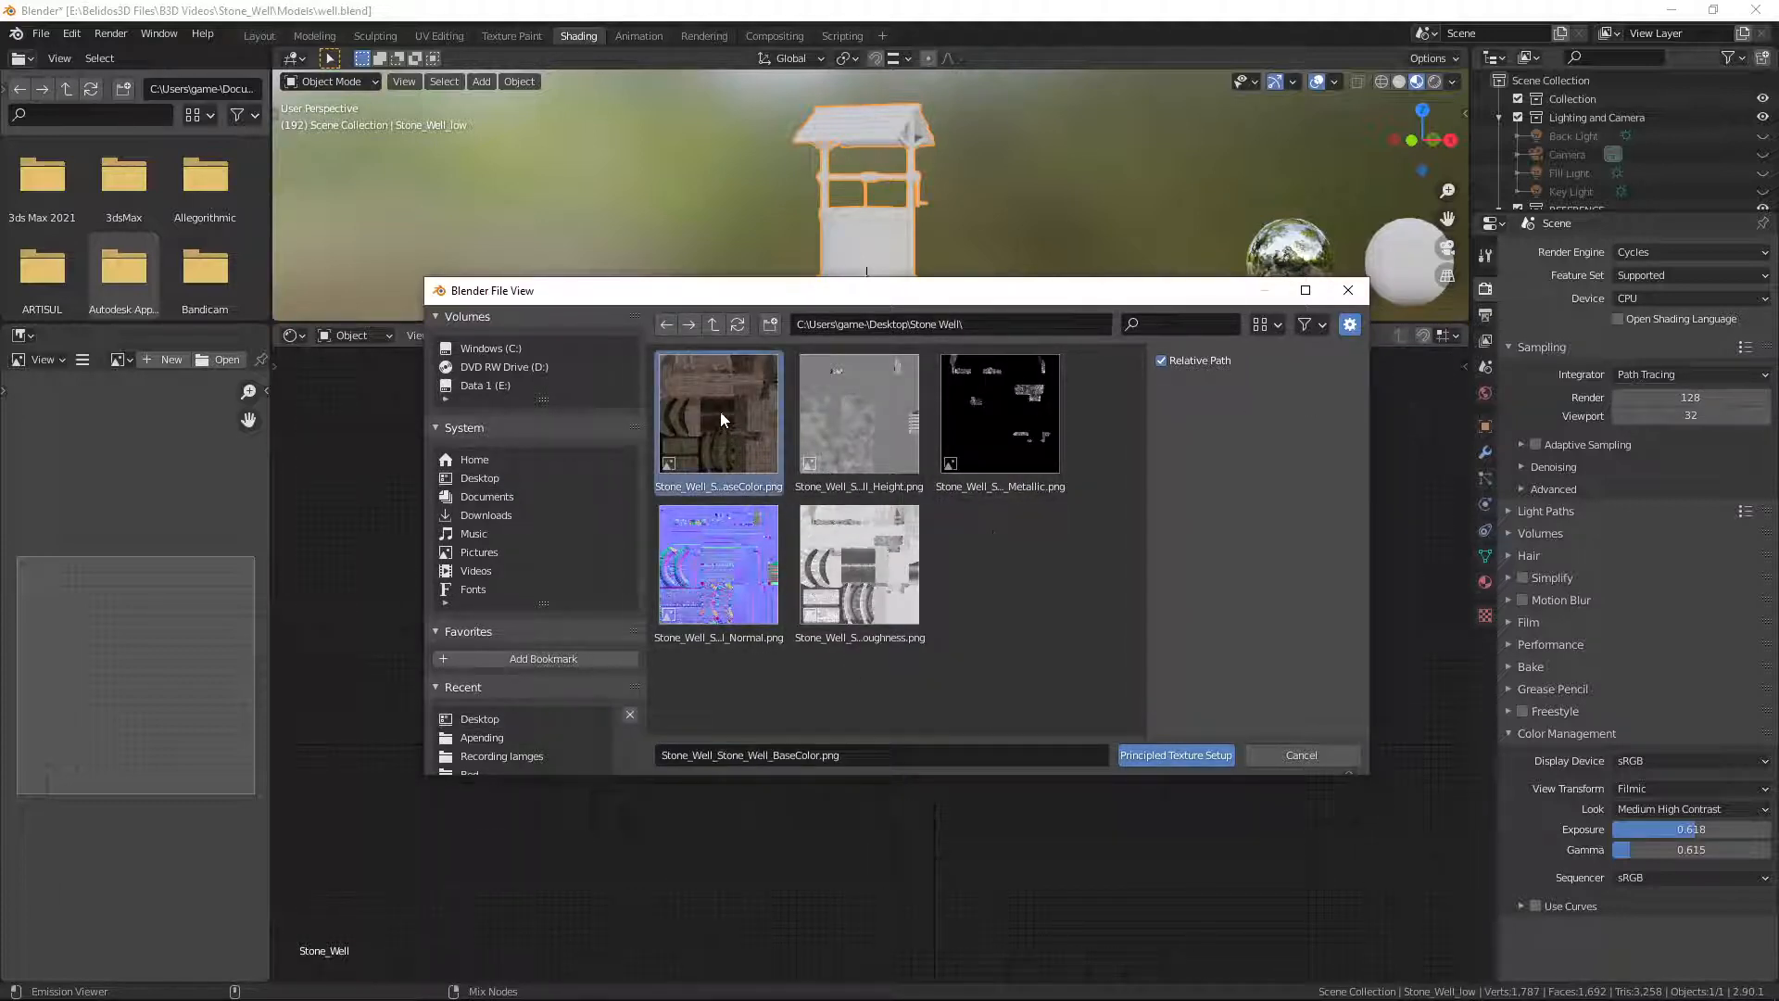
shift+click(841, 572)
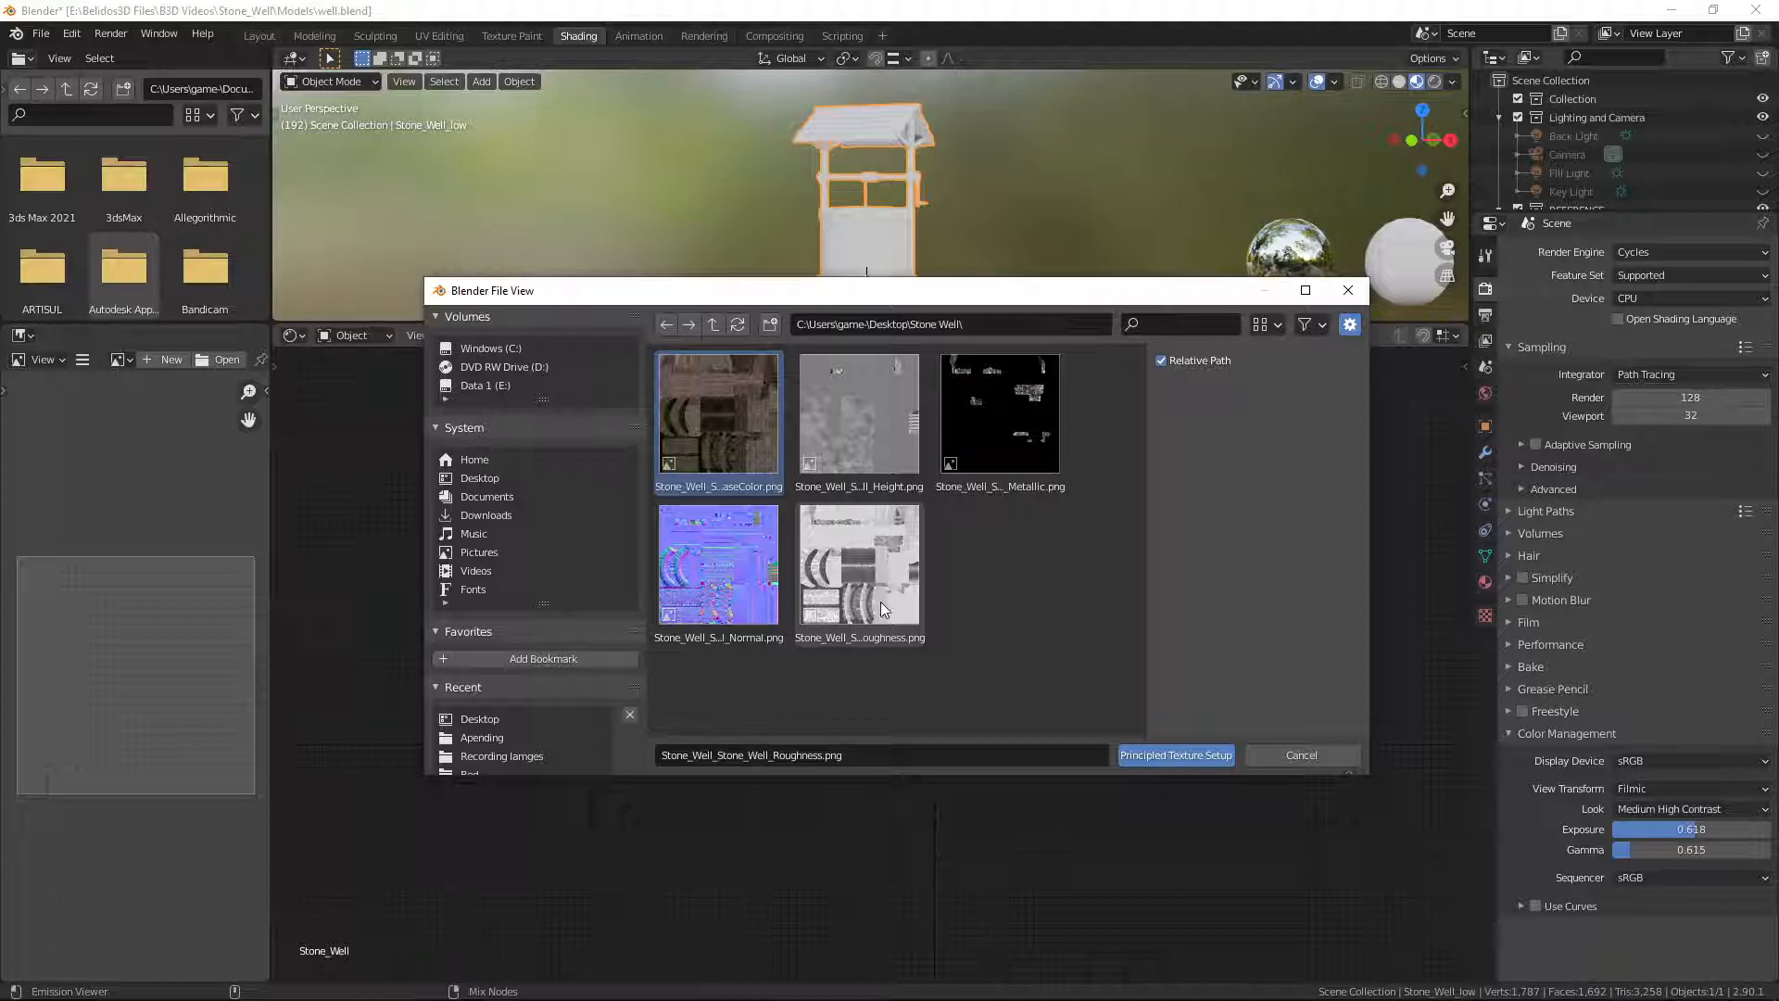
shift+click(822, 569)
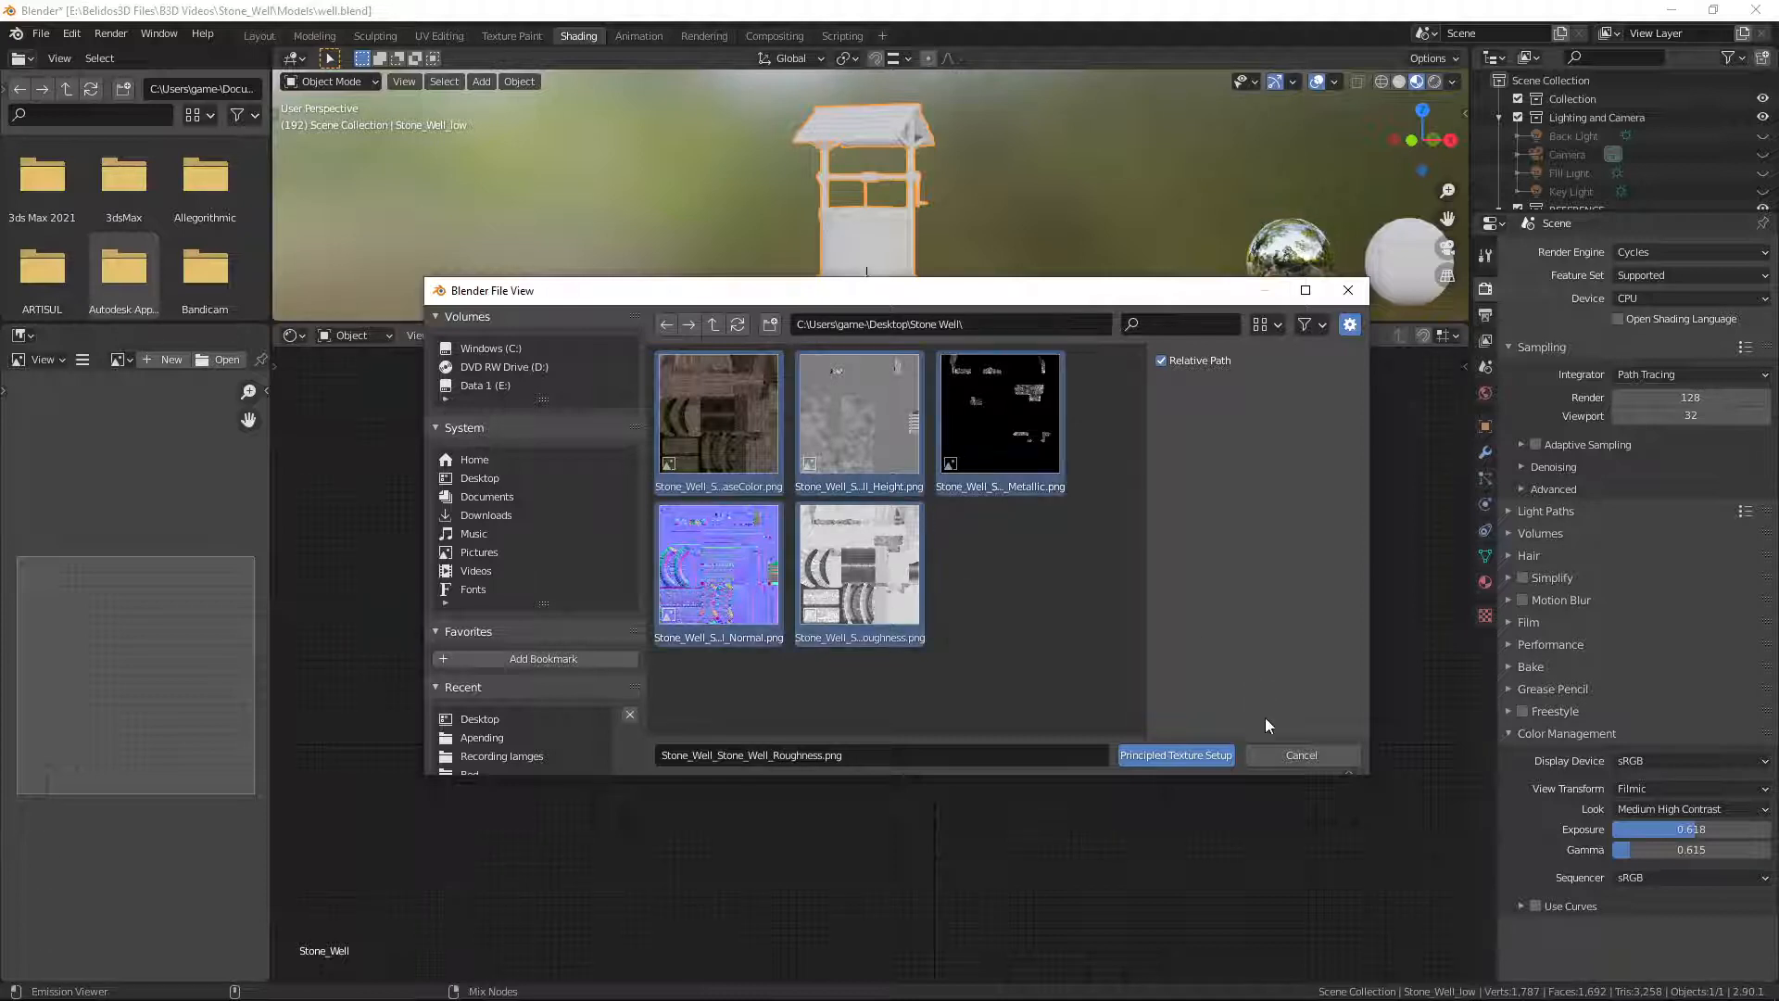
click(1178, 754)
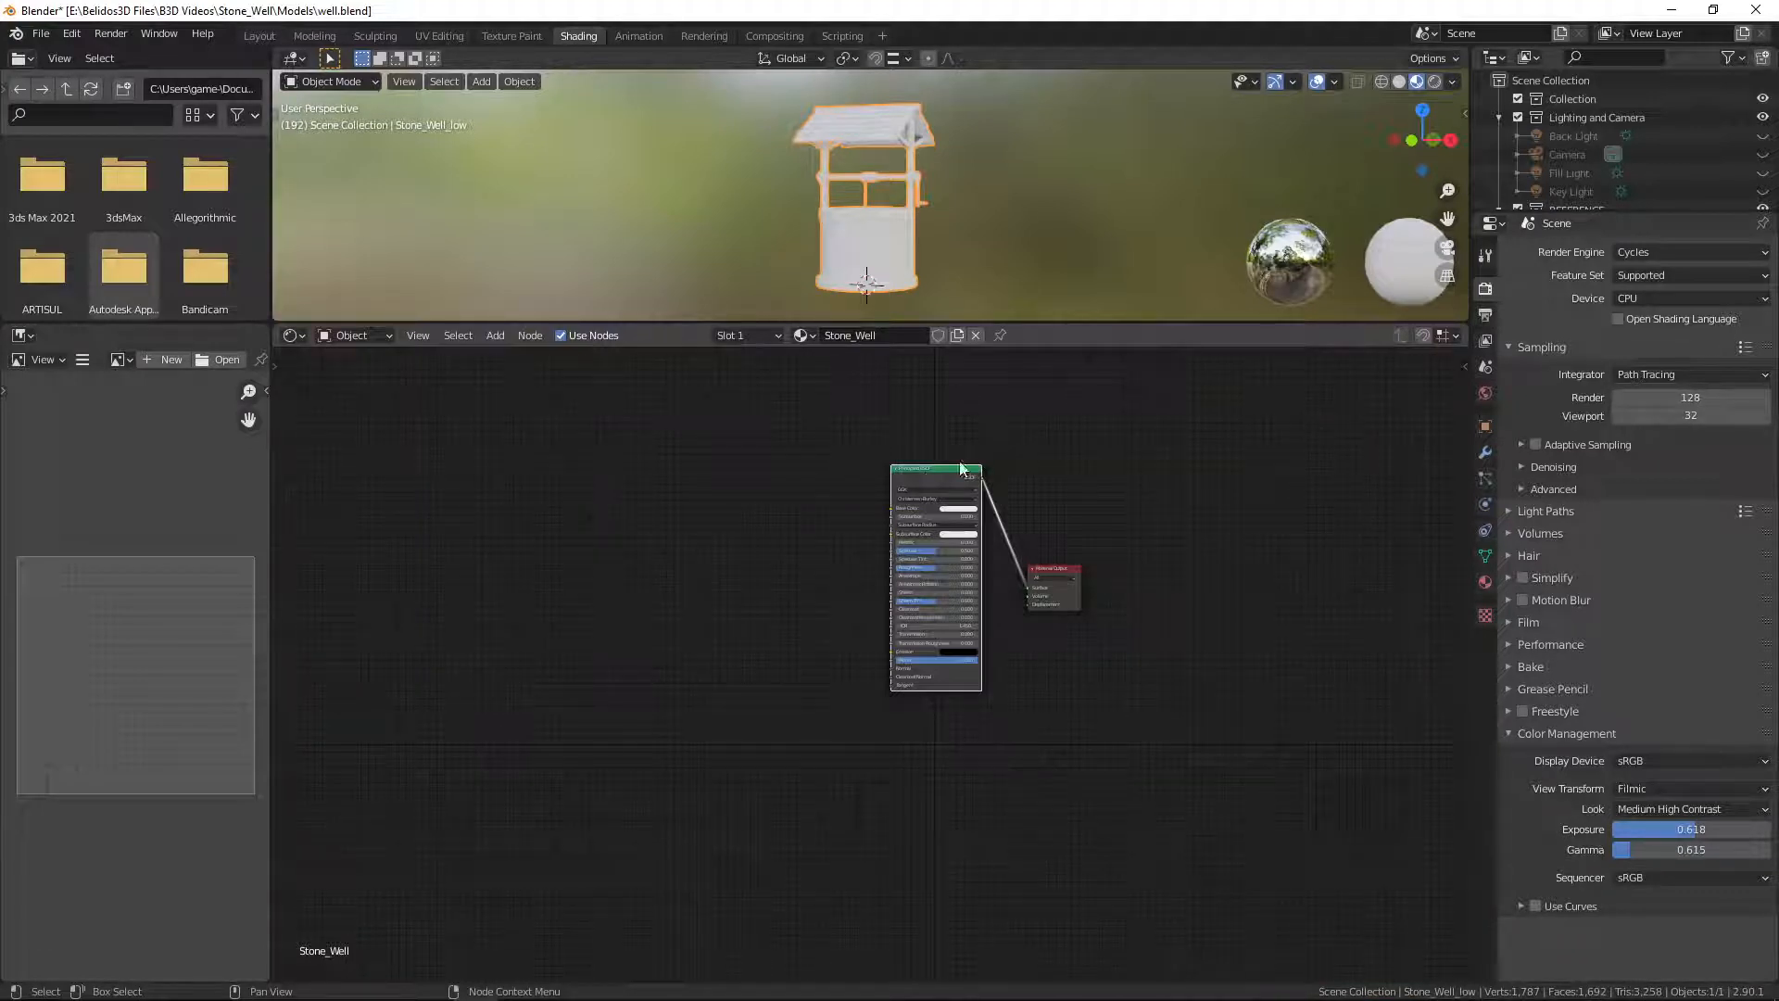
Step: Retry Principled Texture Setup on the same node with the Stone Well textures
key(ctrl+shift+t)
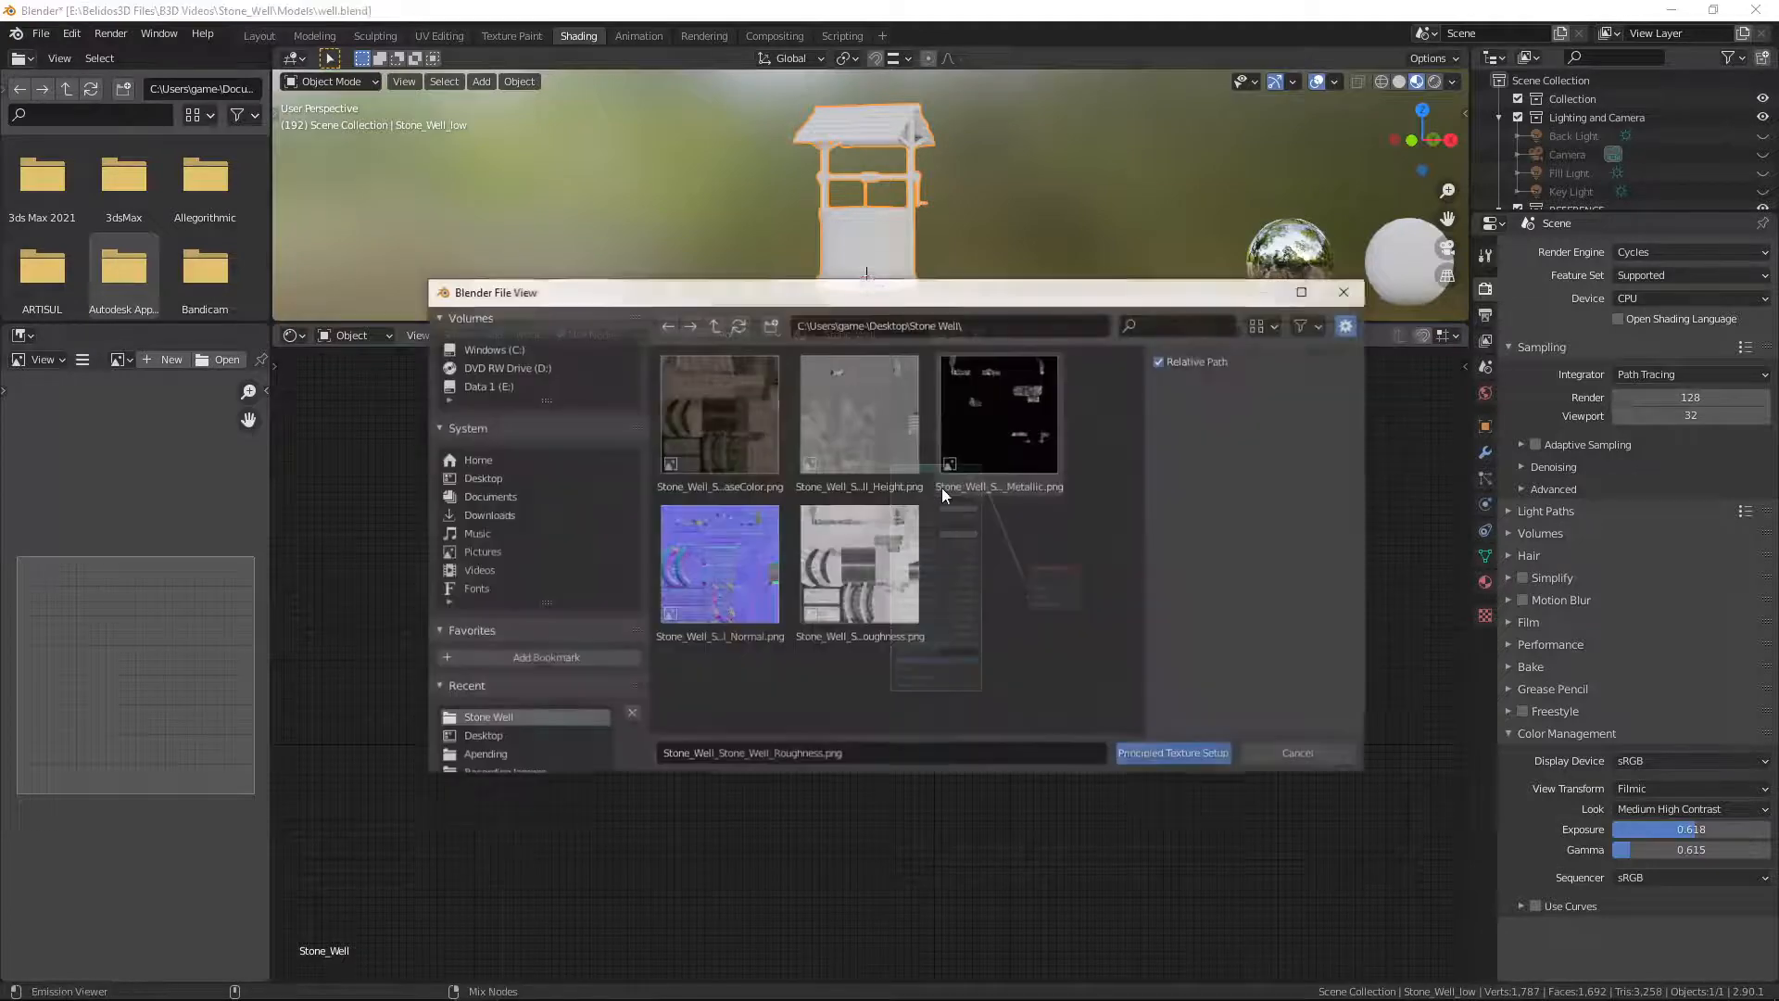
shift+click(876, 598)
click(1152, 758)
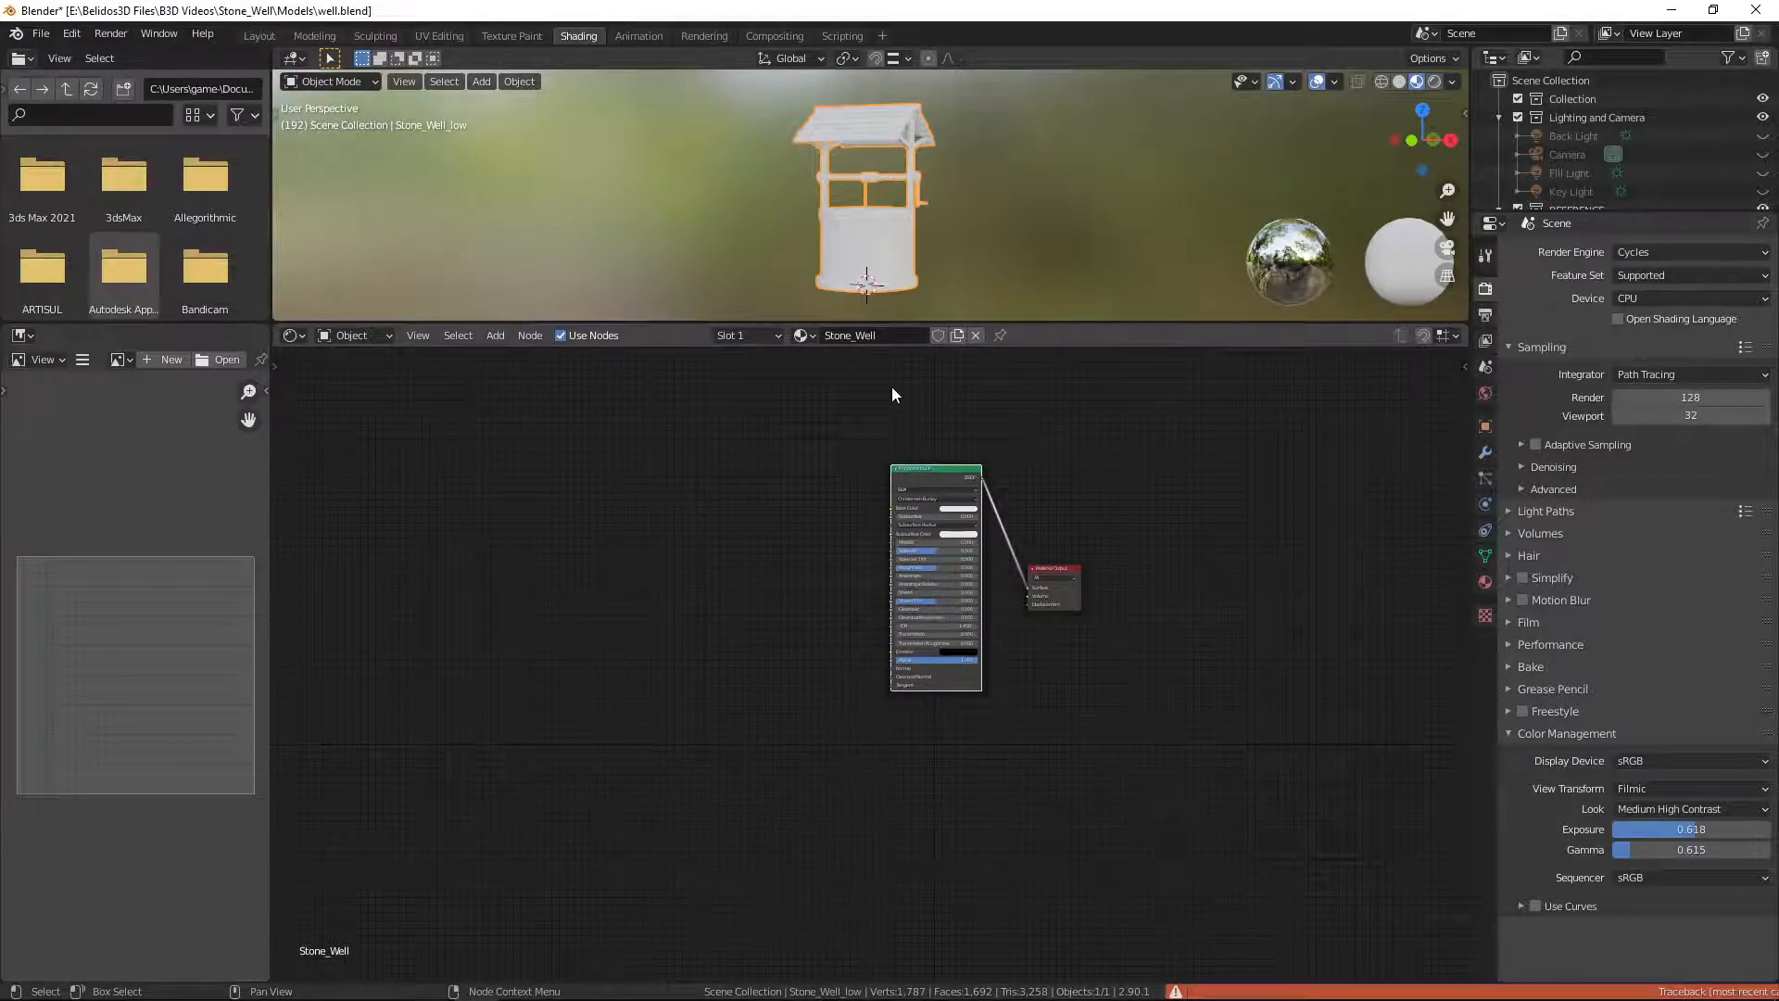
Step: Disable and re-enable the Node Wrangler add-on in the preferences, and close them
click(46, 33)
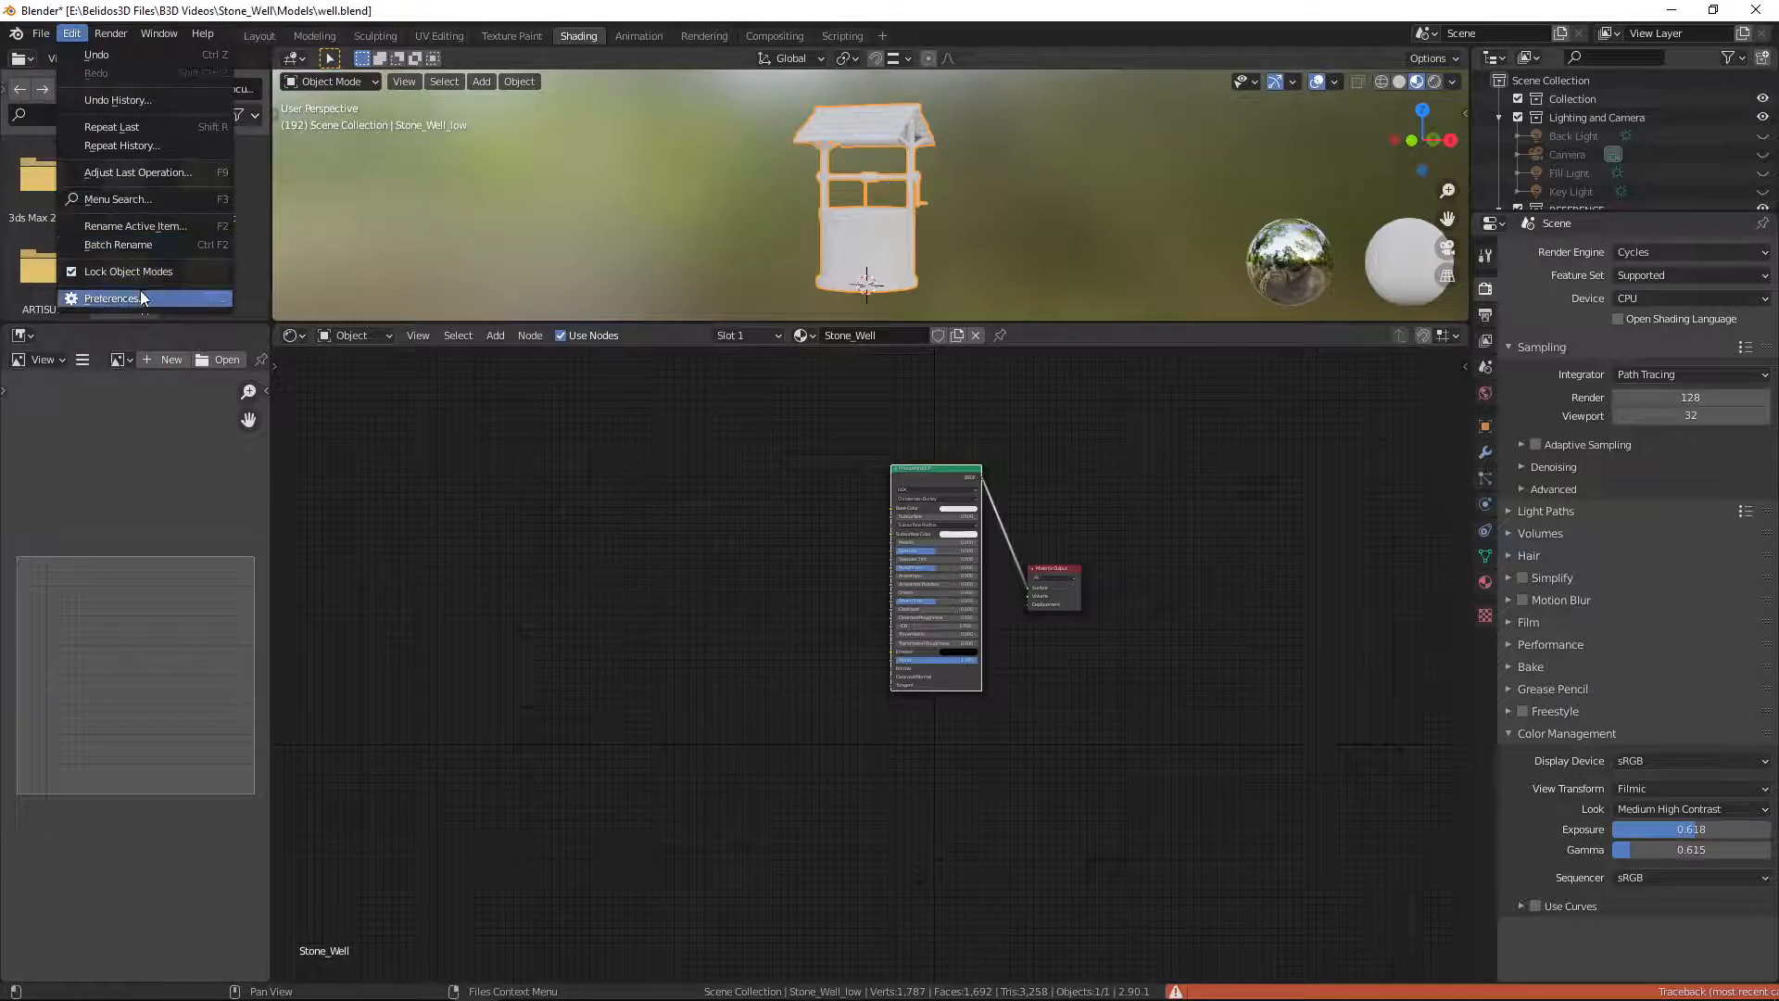
click(139, 291)
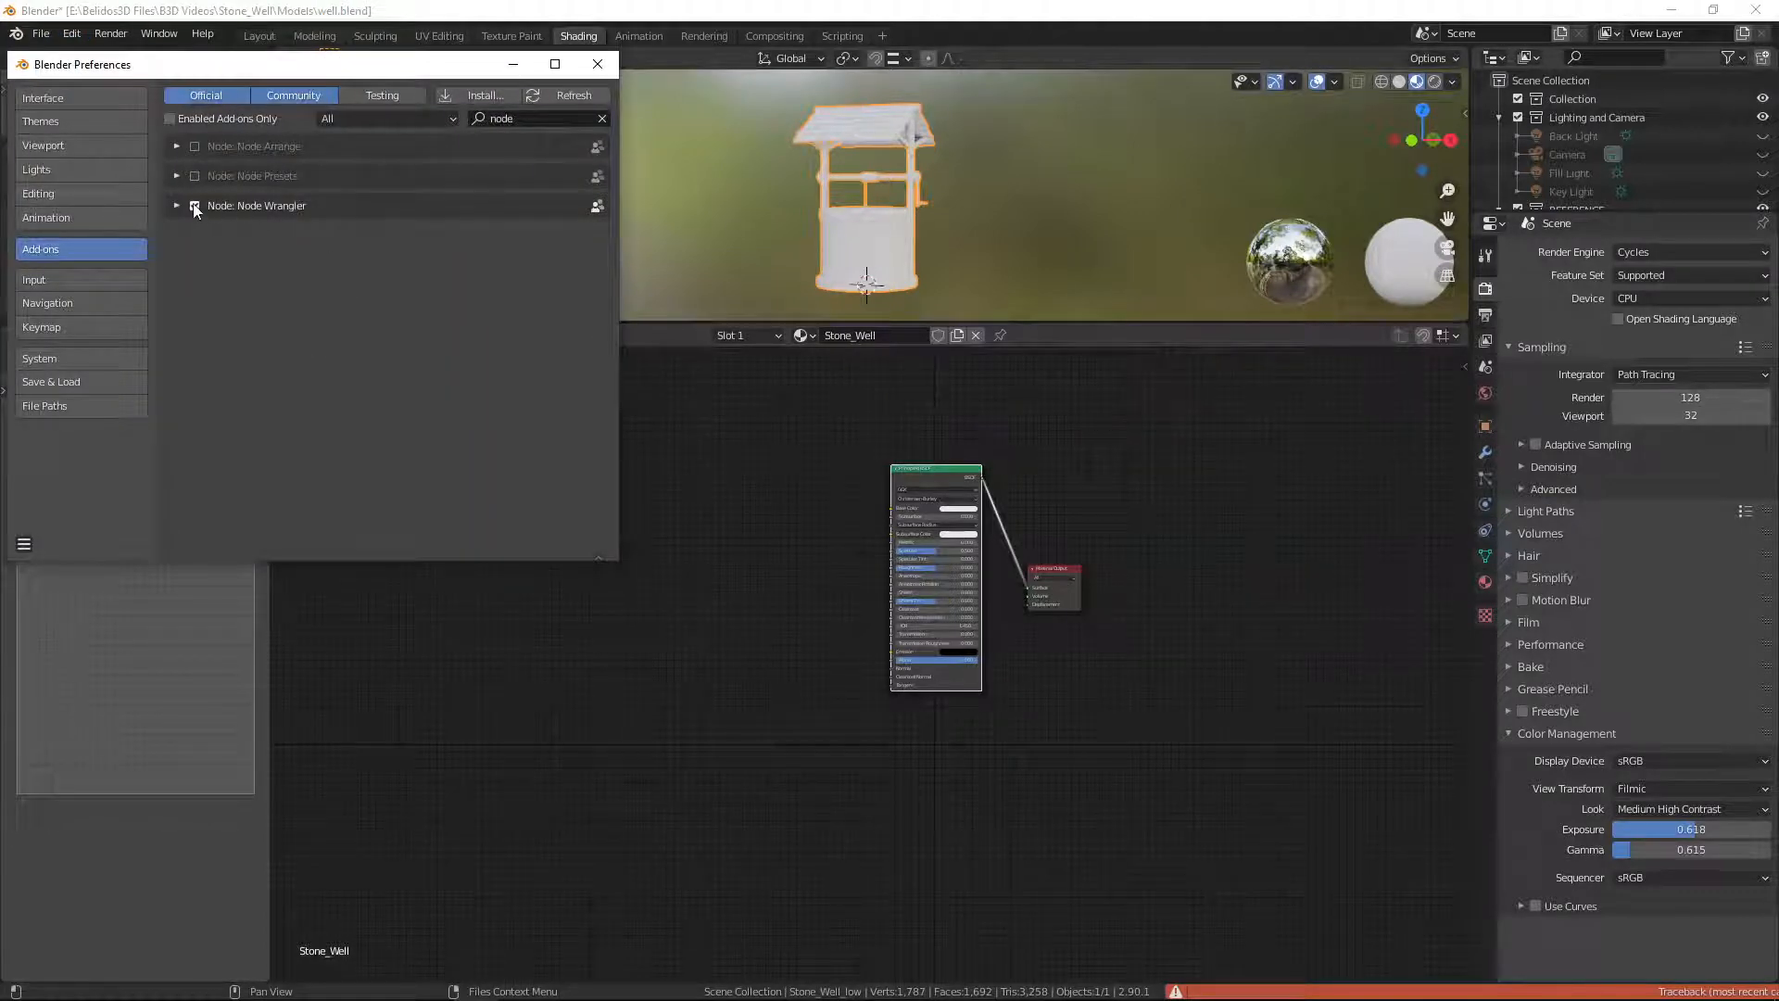
click(194, 206)
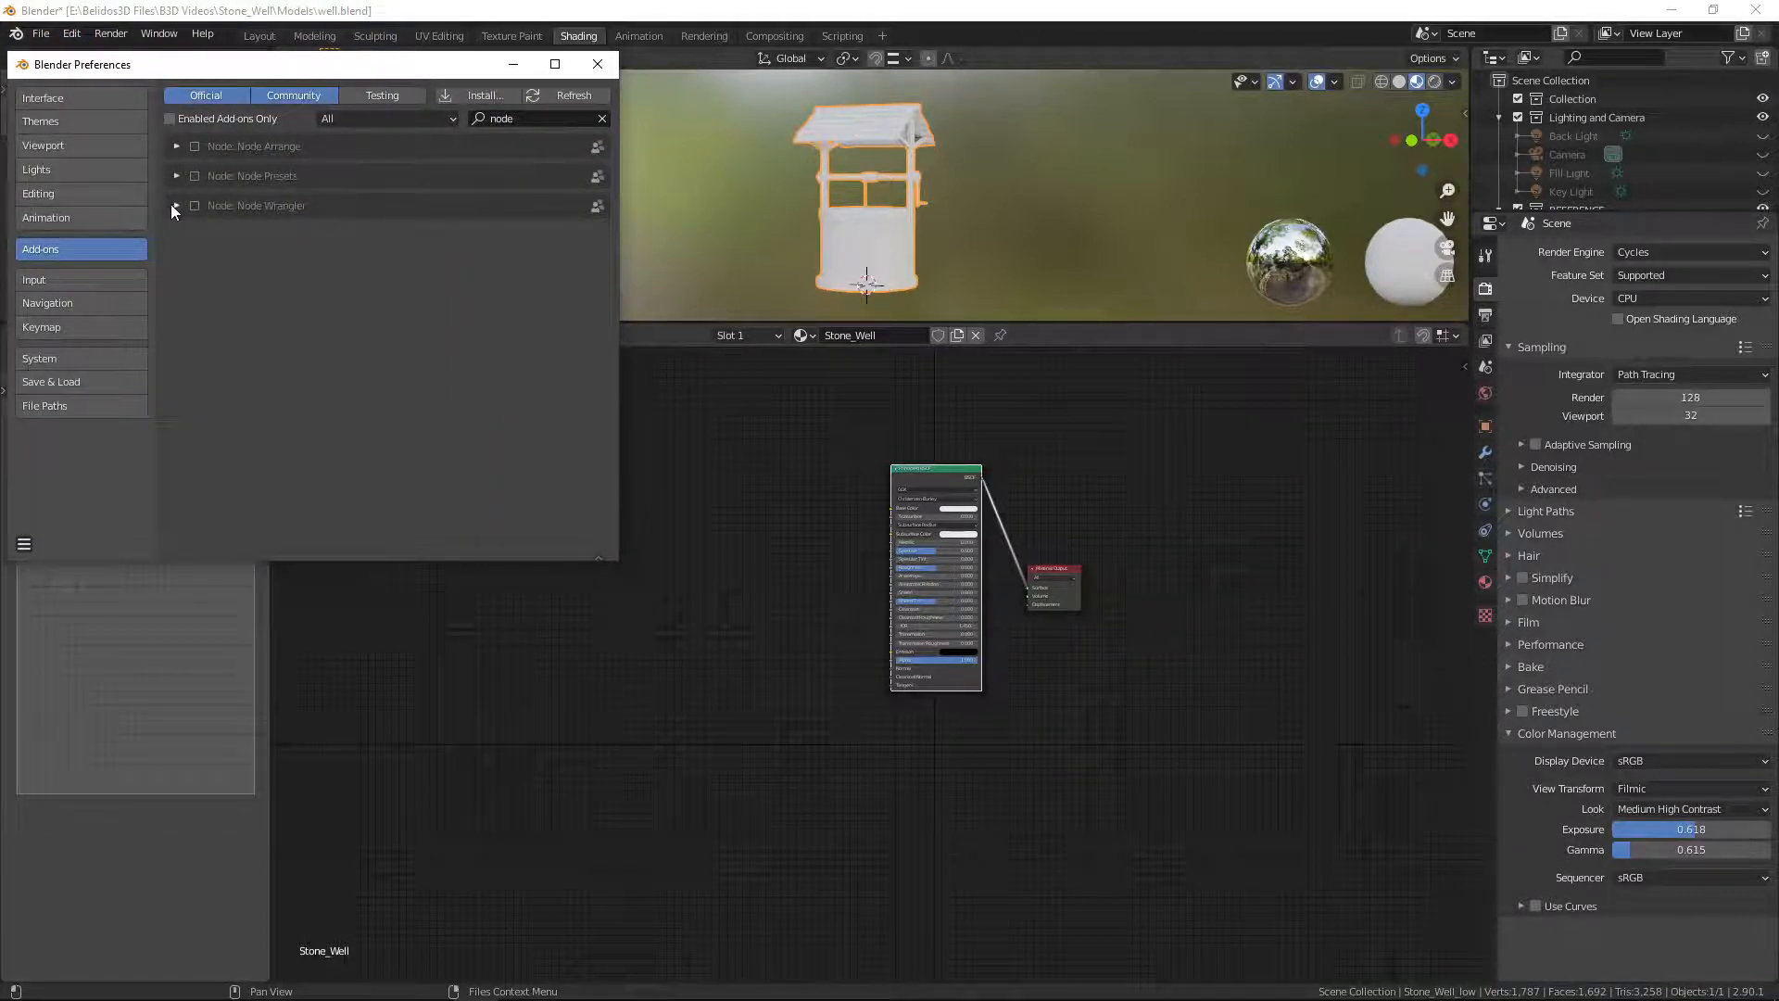
click(175, 206)
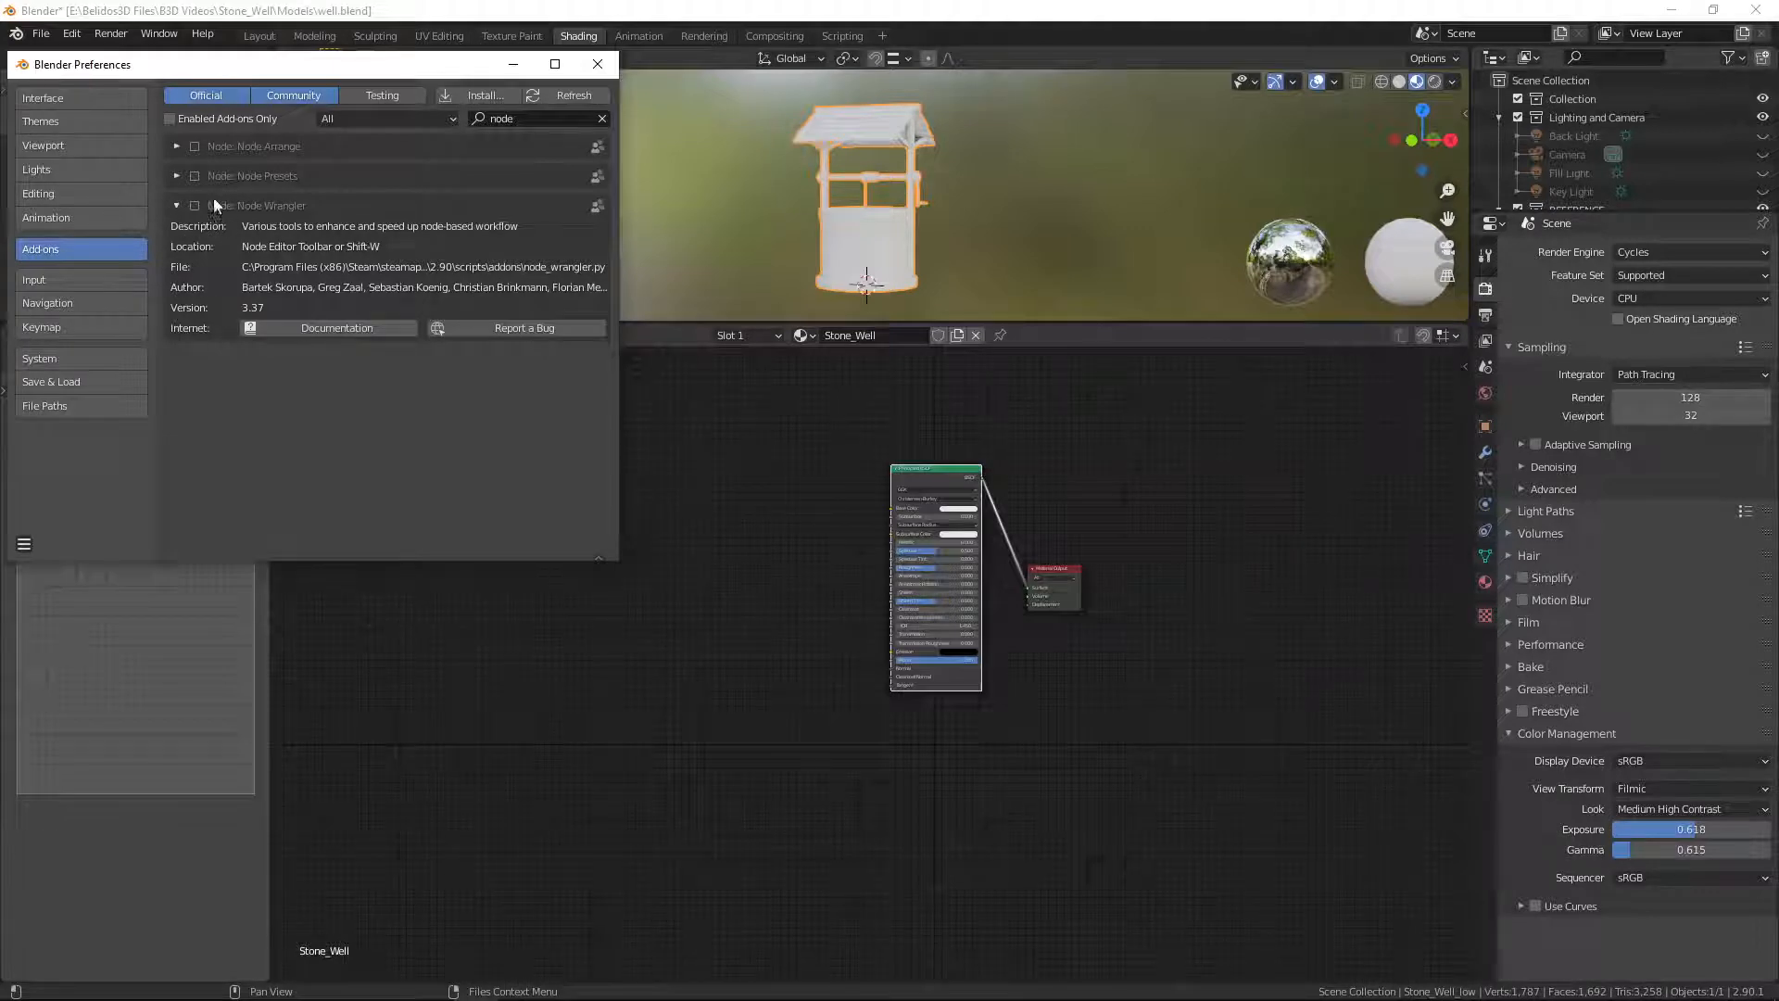
click(194, 206)
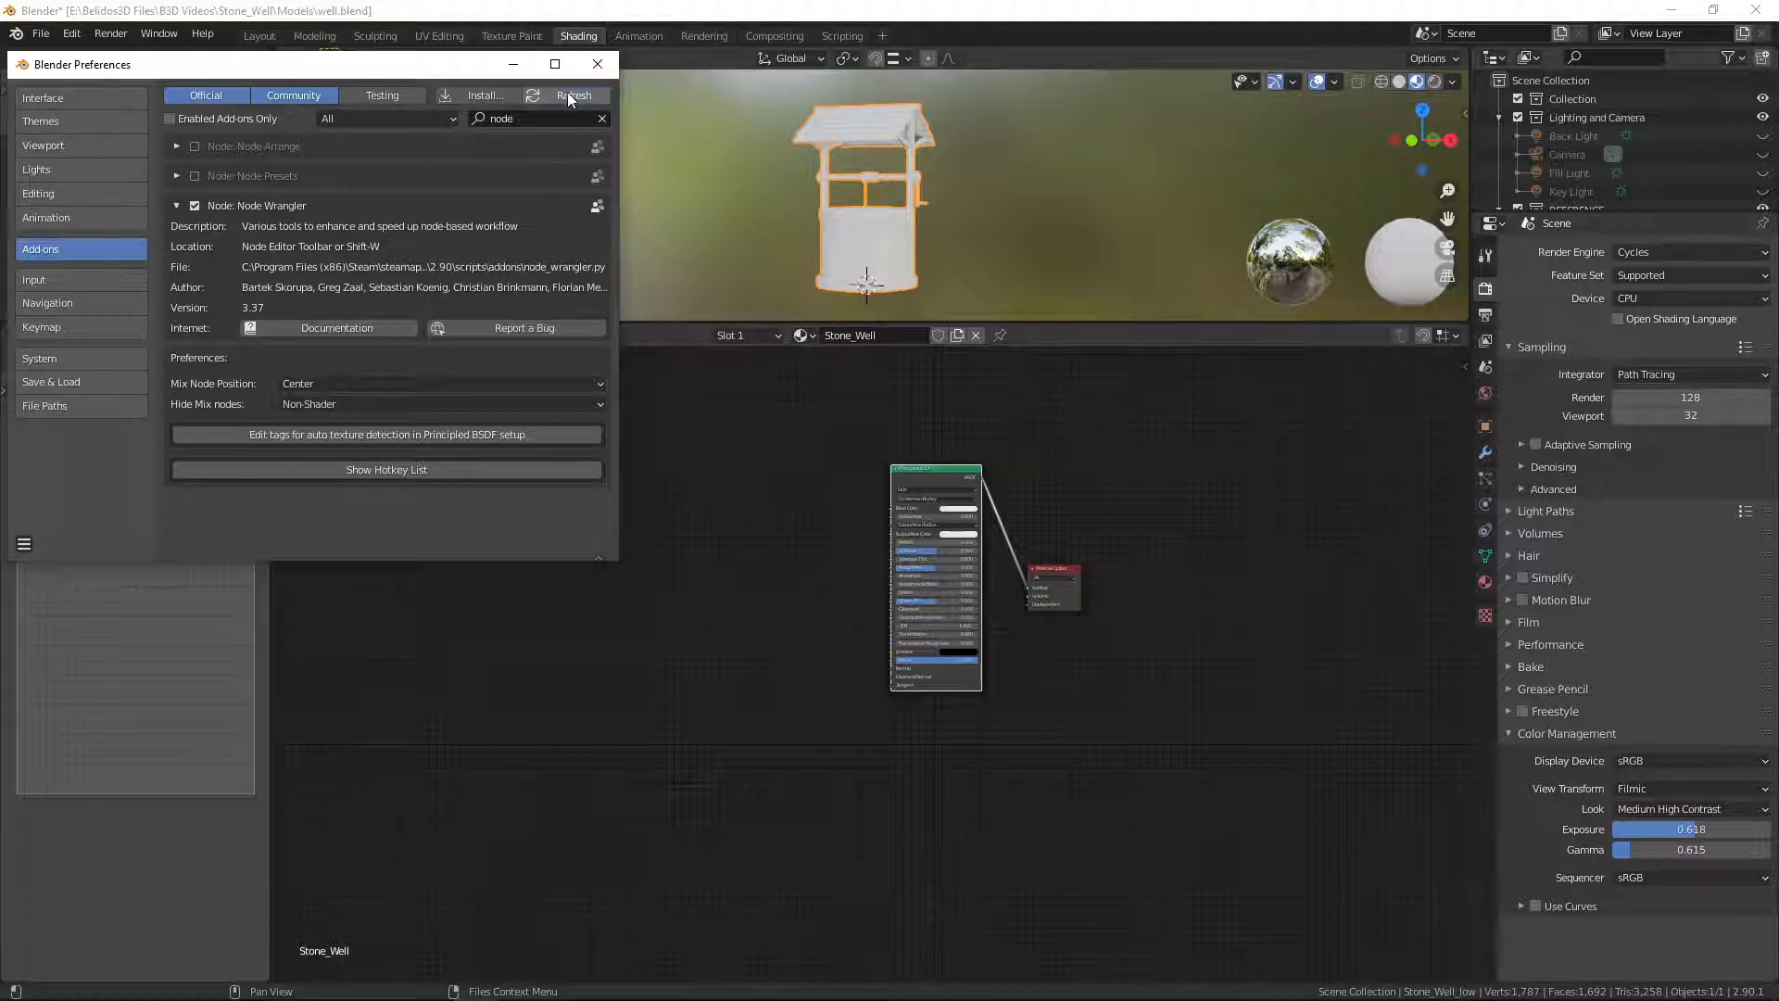
click(597, 63)
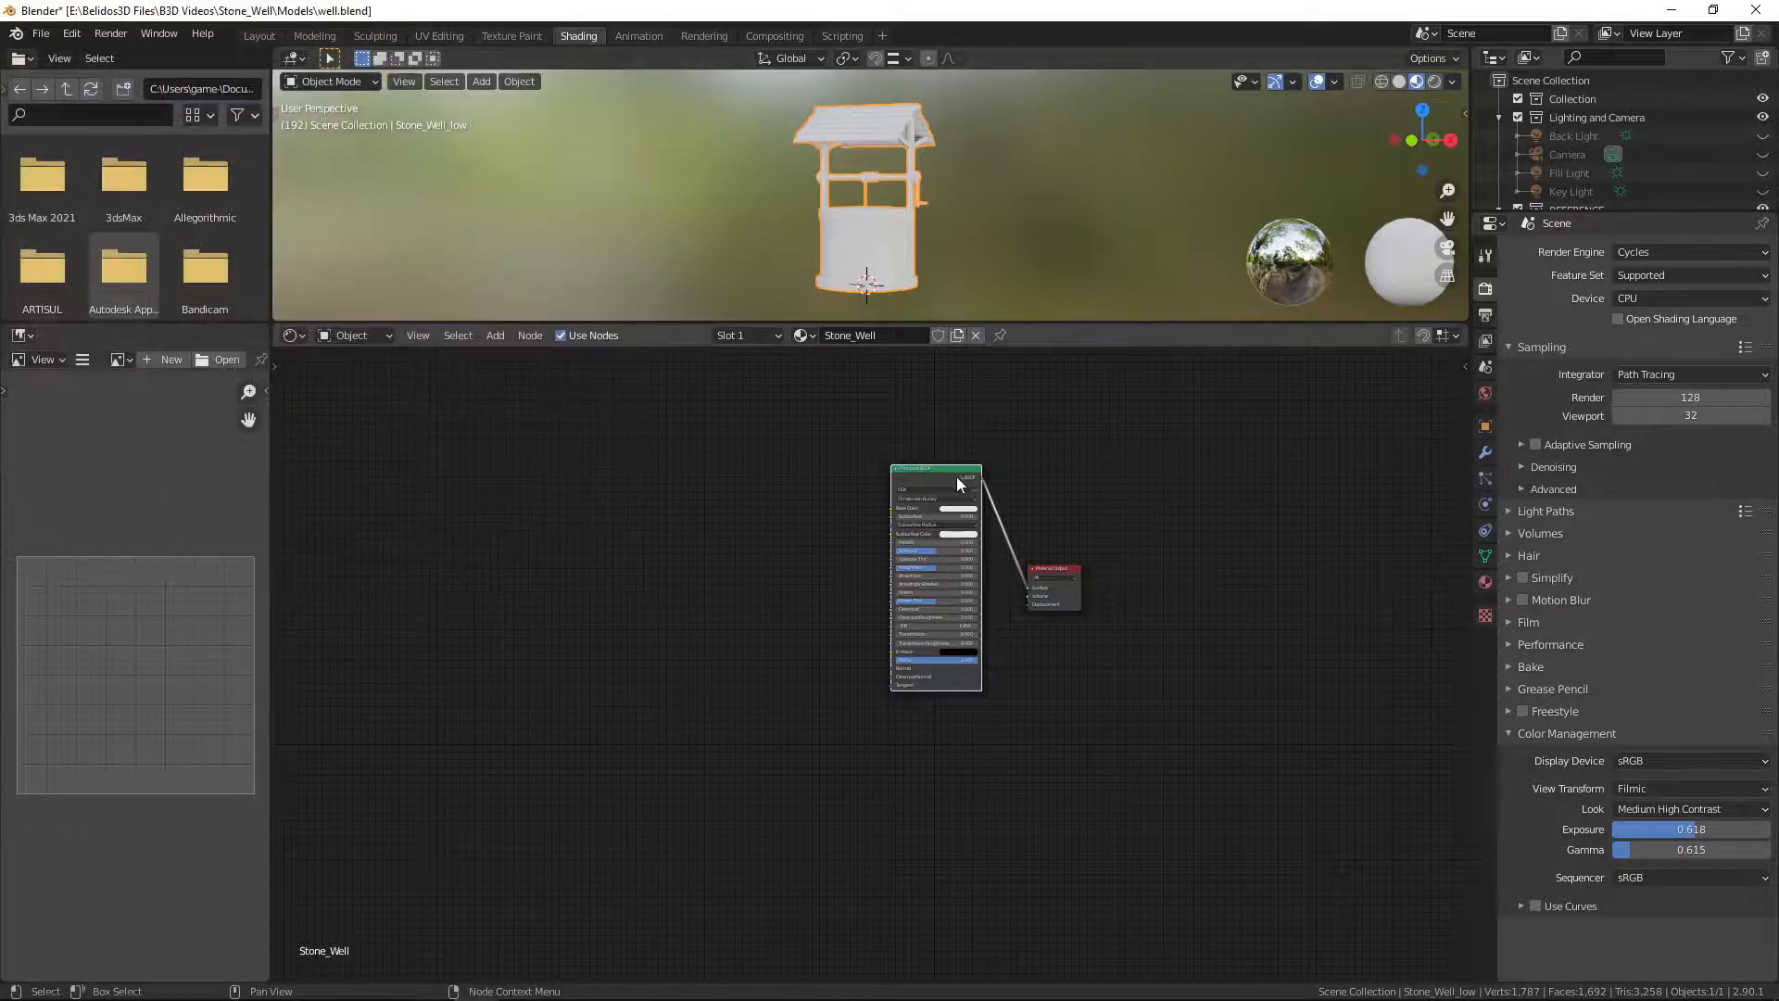
Step: Try Principled Texture Setup once more after the add-on restart, with all five textures in the Desktop's Stone Well folder
key(ctrl+shift+t)
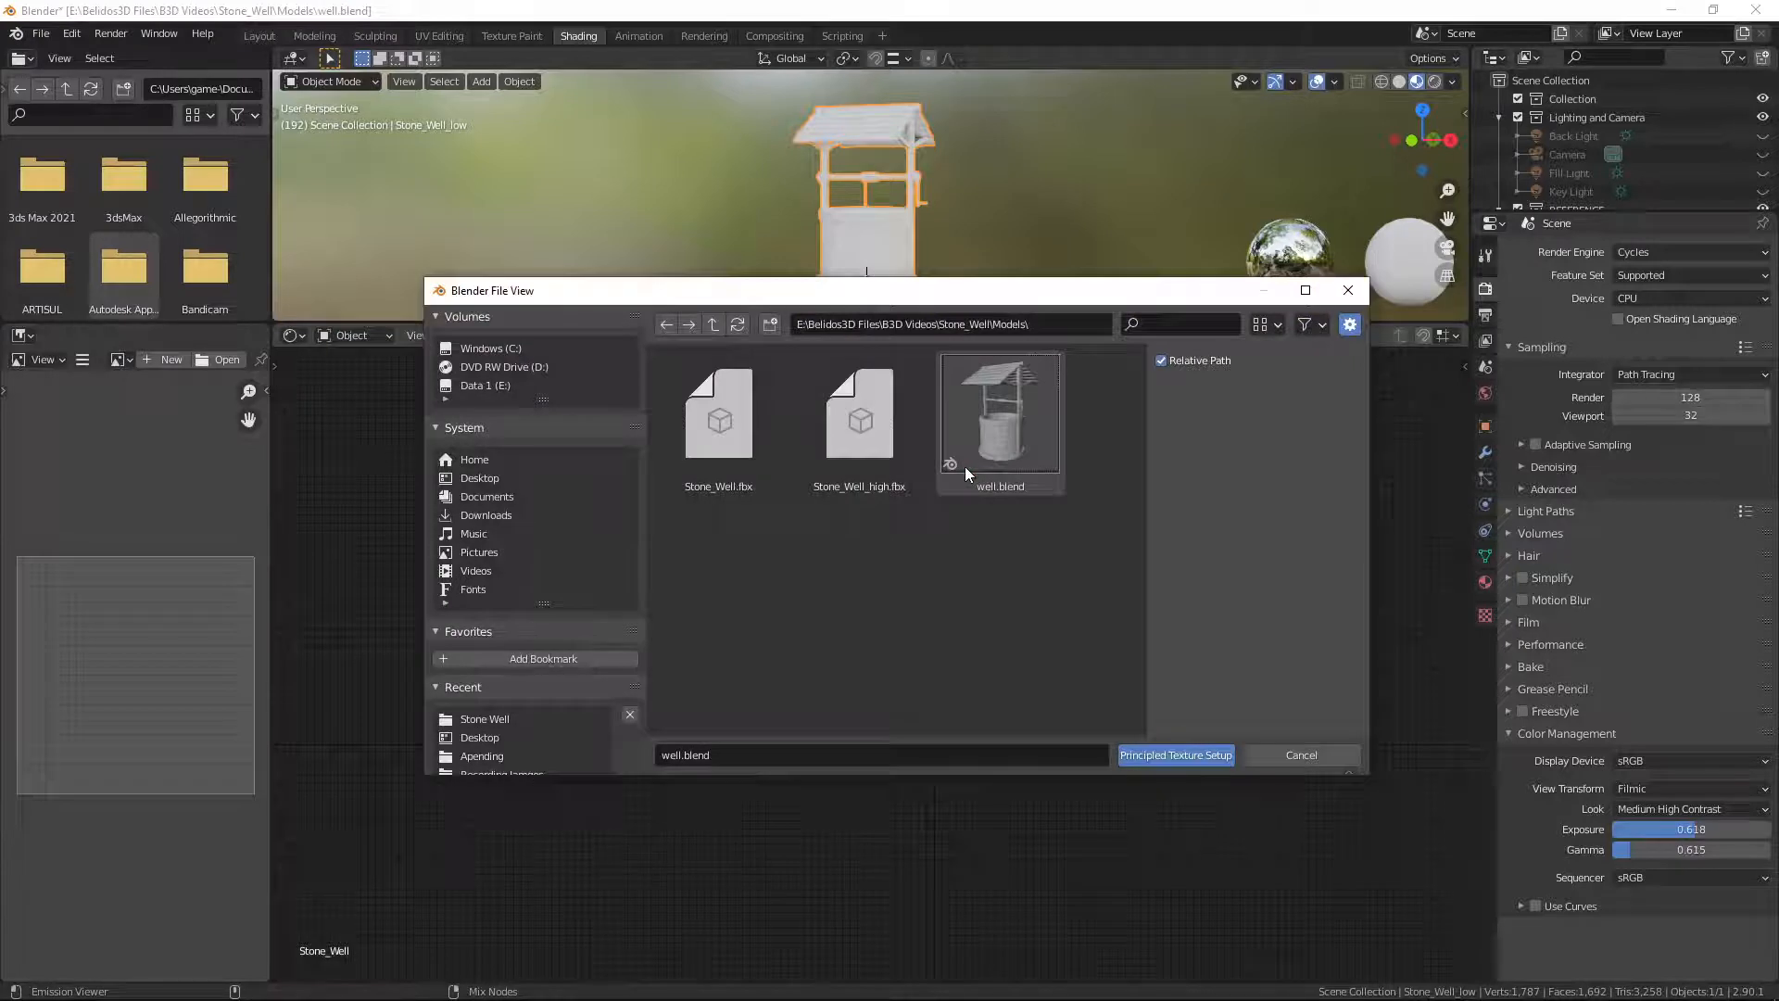
click(477, 477)
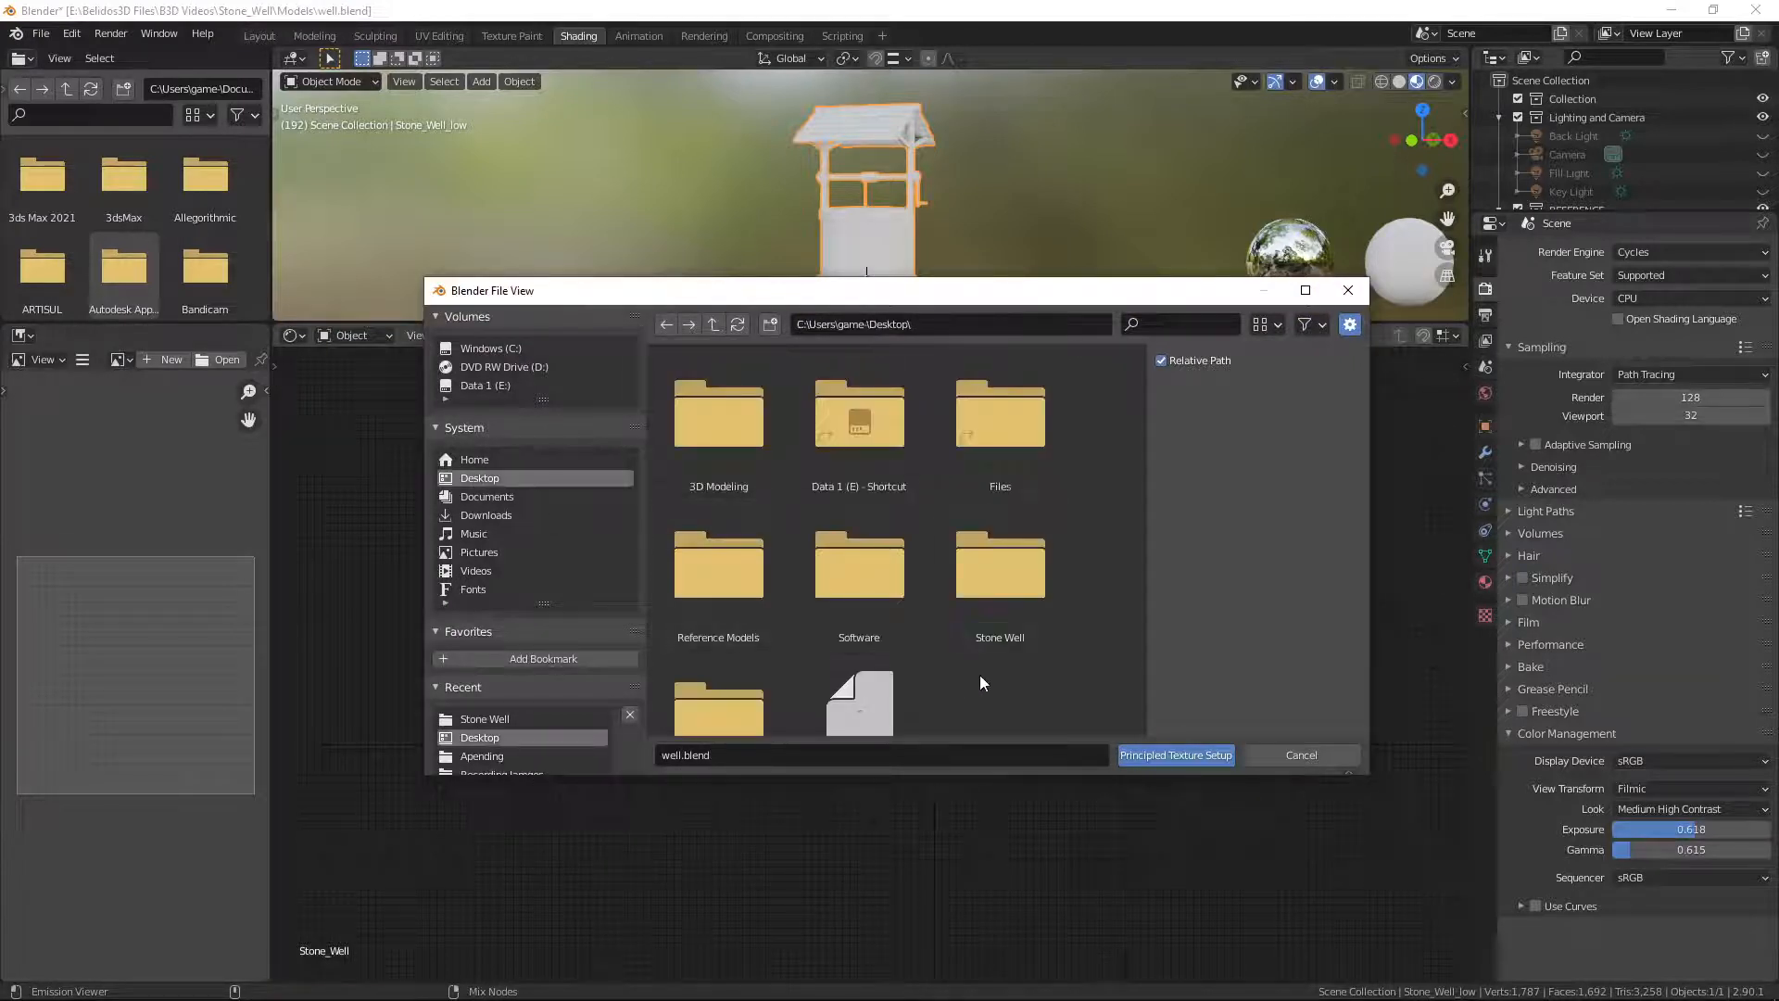
click(1026, 595)
double_click(1026, 595)
click(758, 437)
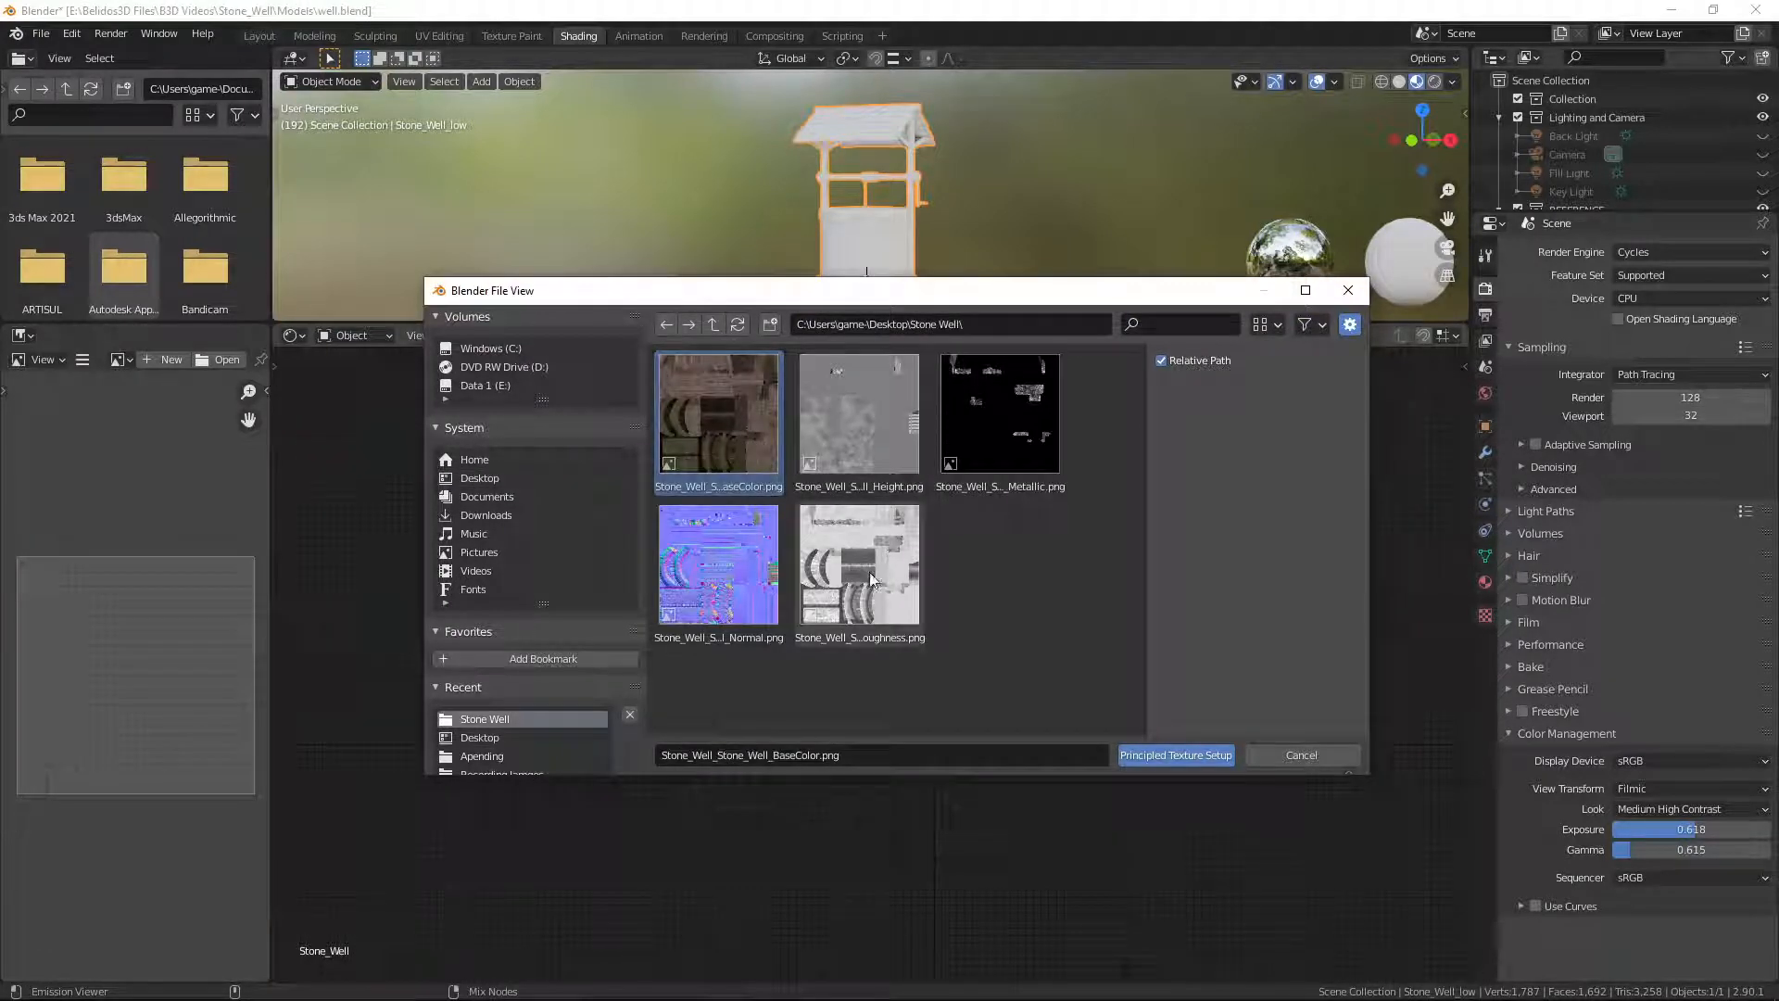
key(a)
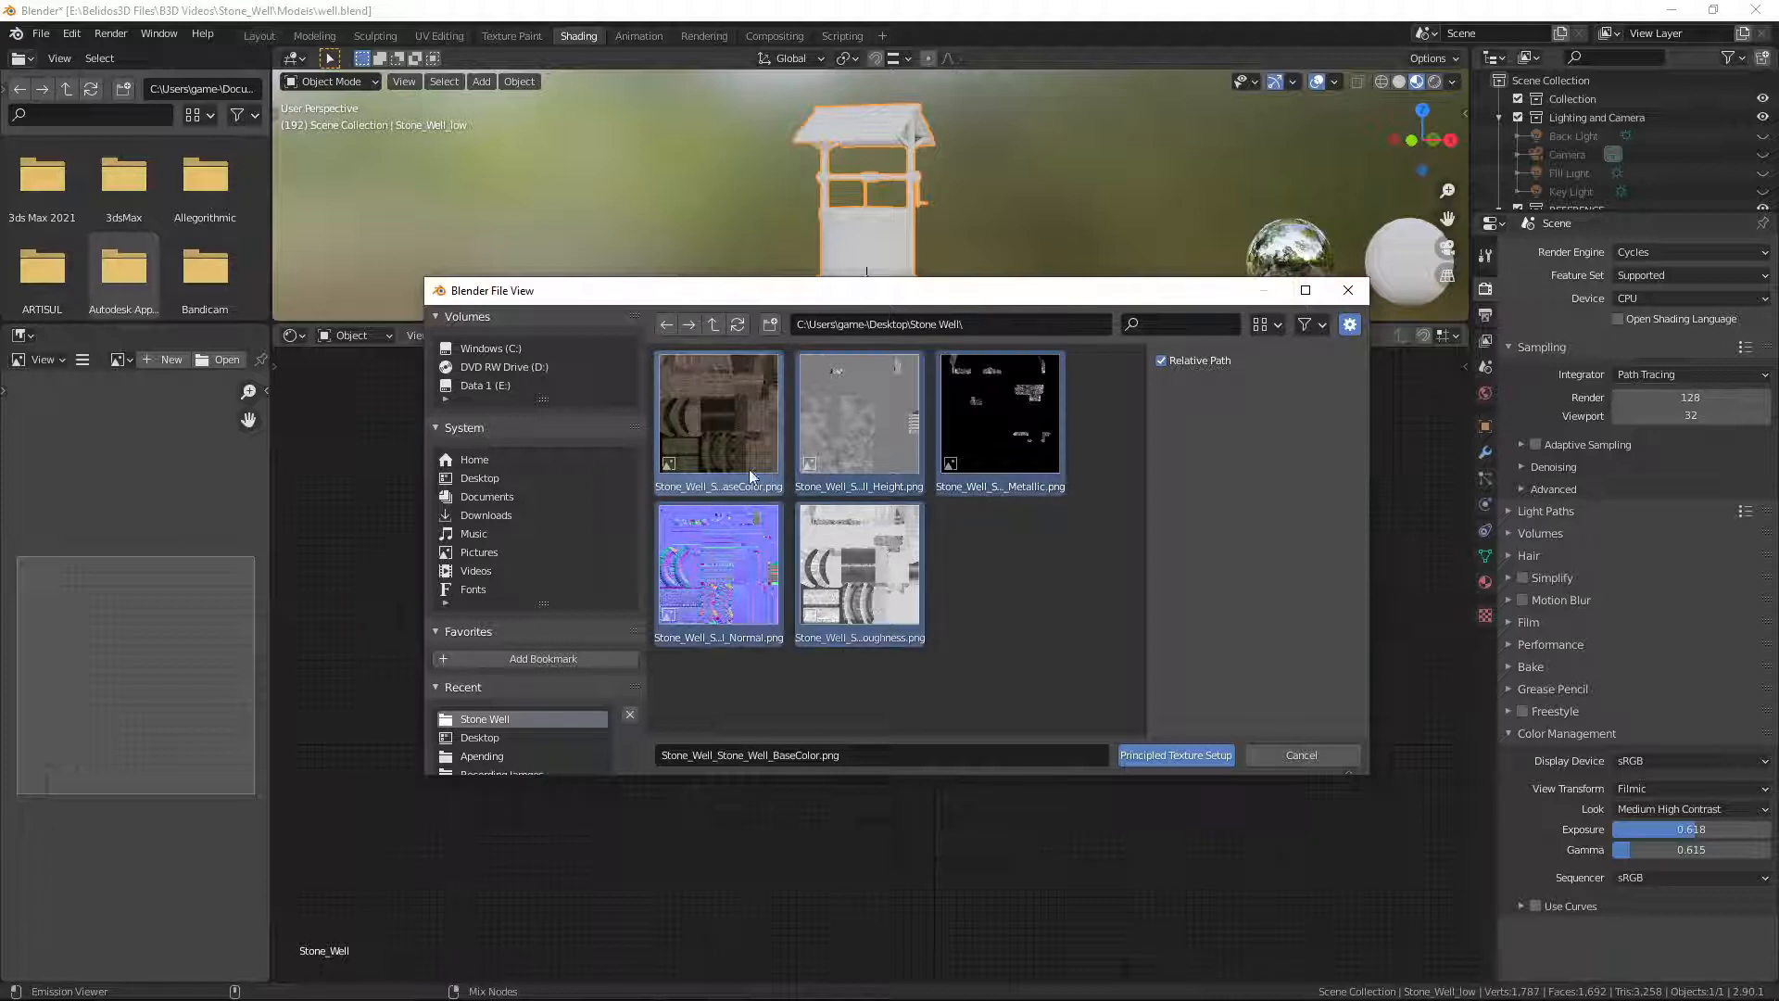
click(1149, 753)
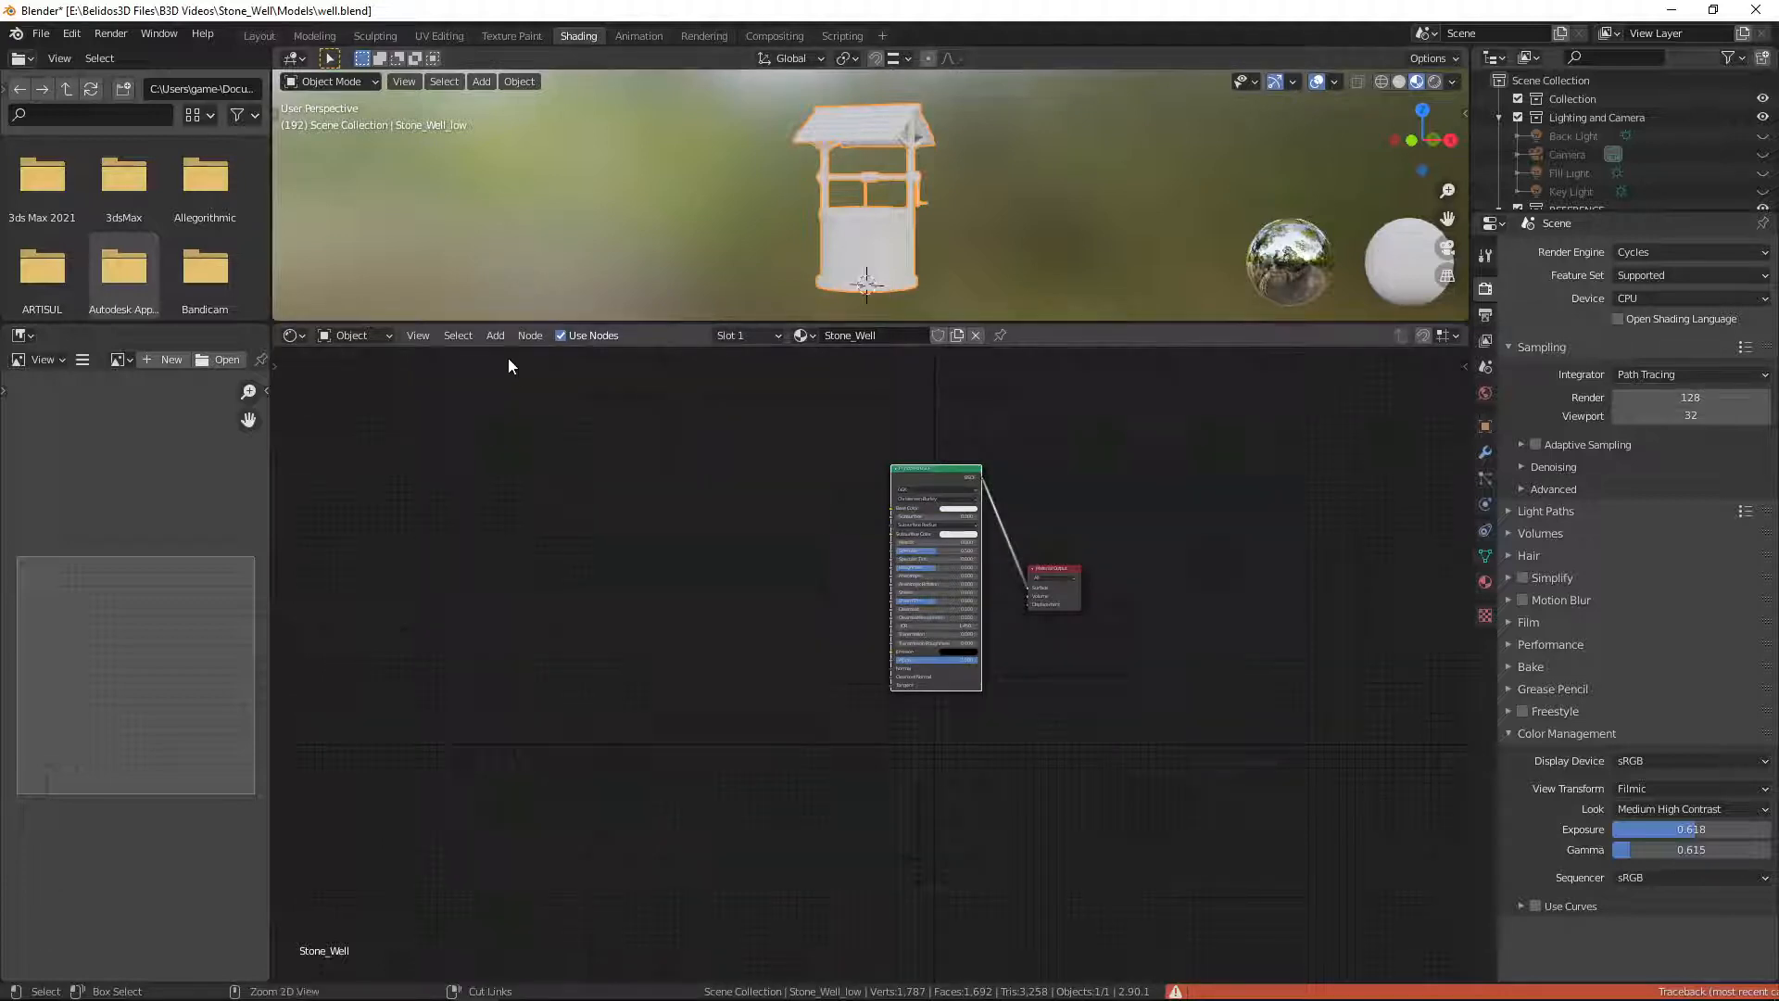
Step: Connect a BaseColor image texture with Mapping and Texture Coordinate nodes to the Principled BSDF's Base Color
drag(849, 553, 670, 469)
scroll(943, 156, up, 5)
scroll(943, 159, down, 3)
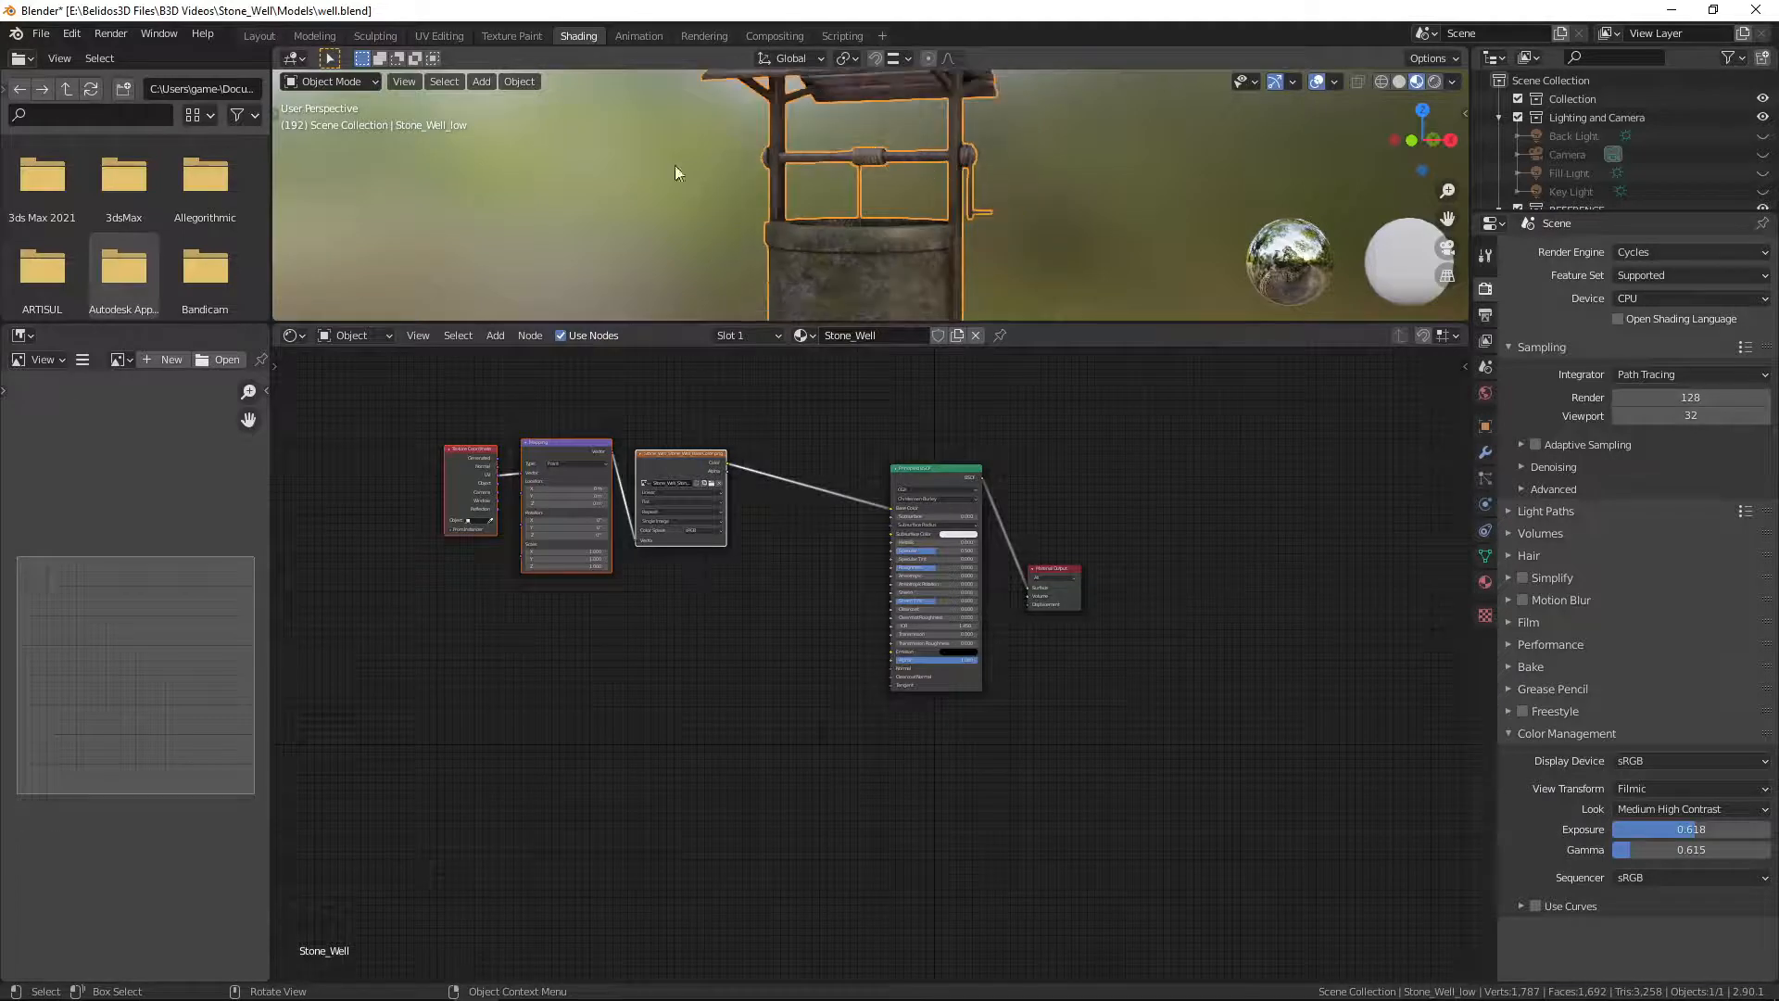
Step: Duplicate the BaseColor texture node below the original and load Stone_Well_Stone_Well_Metallic.png into the copy
click(704, 454)
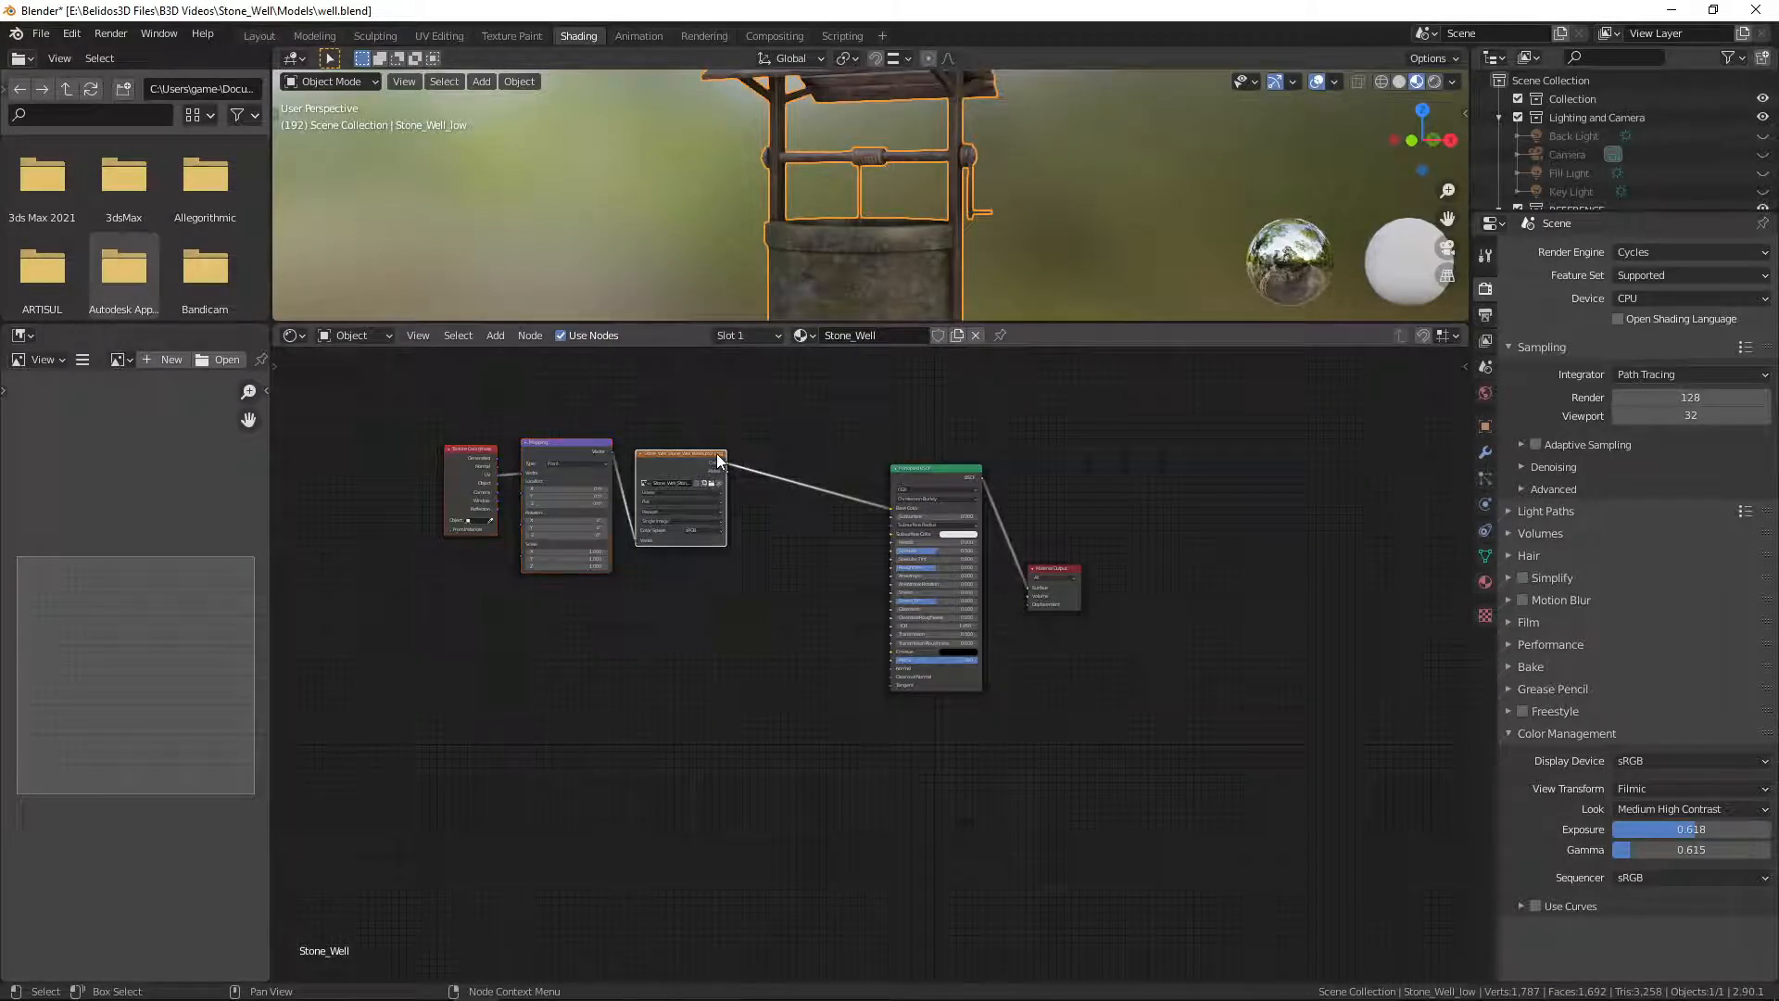
key(shift+d)
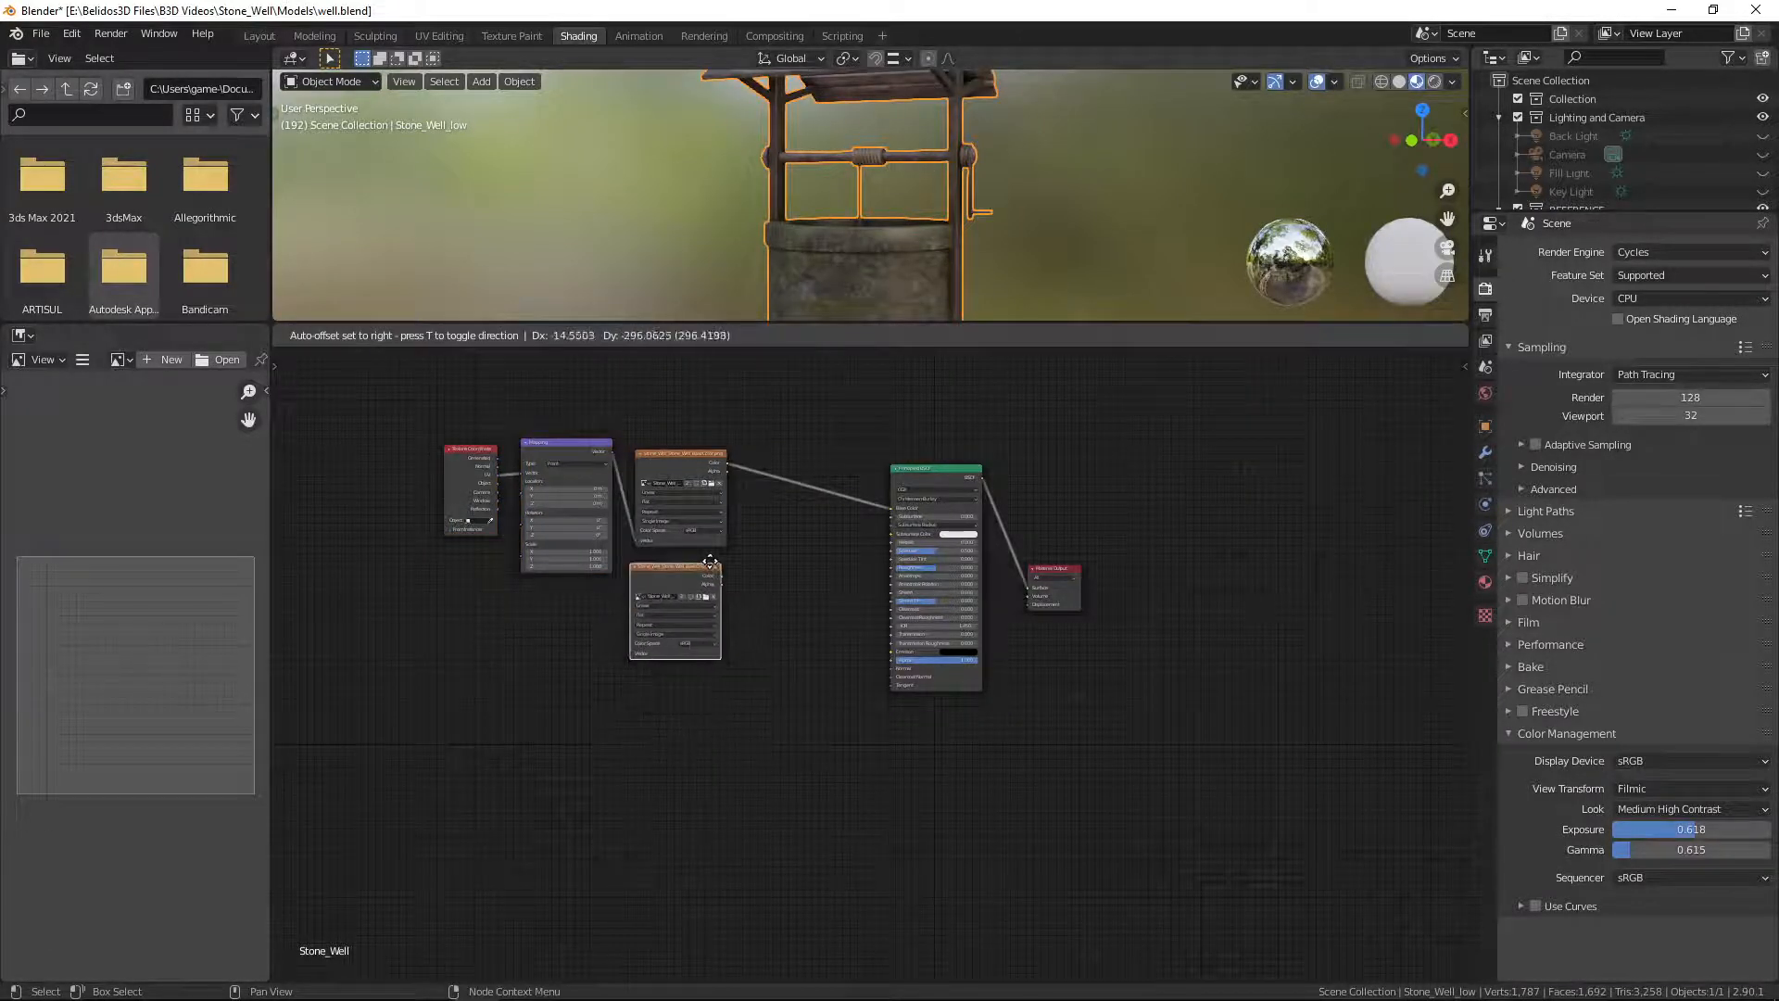
click(727, 561)
scroll(714, 658, down, 2)
scroll(782, 637, up, 3)
scroll(783, 637, up, 2)
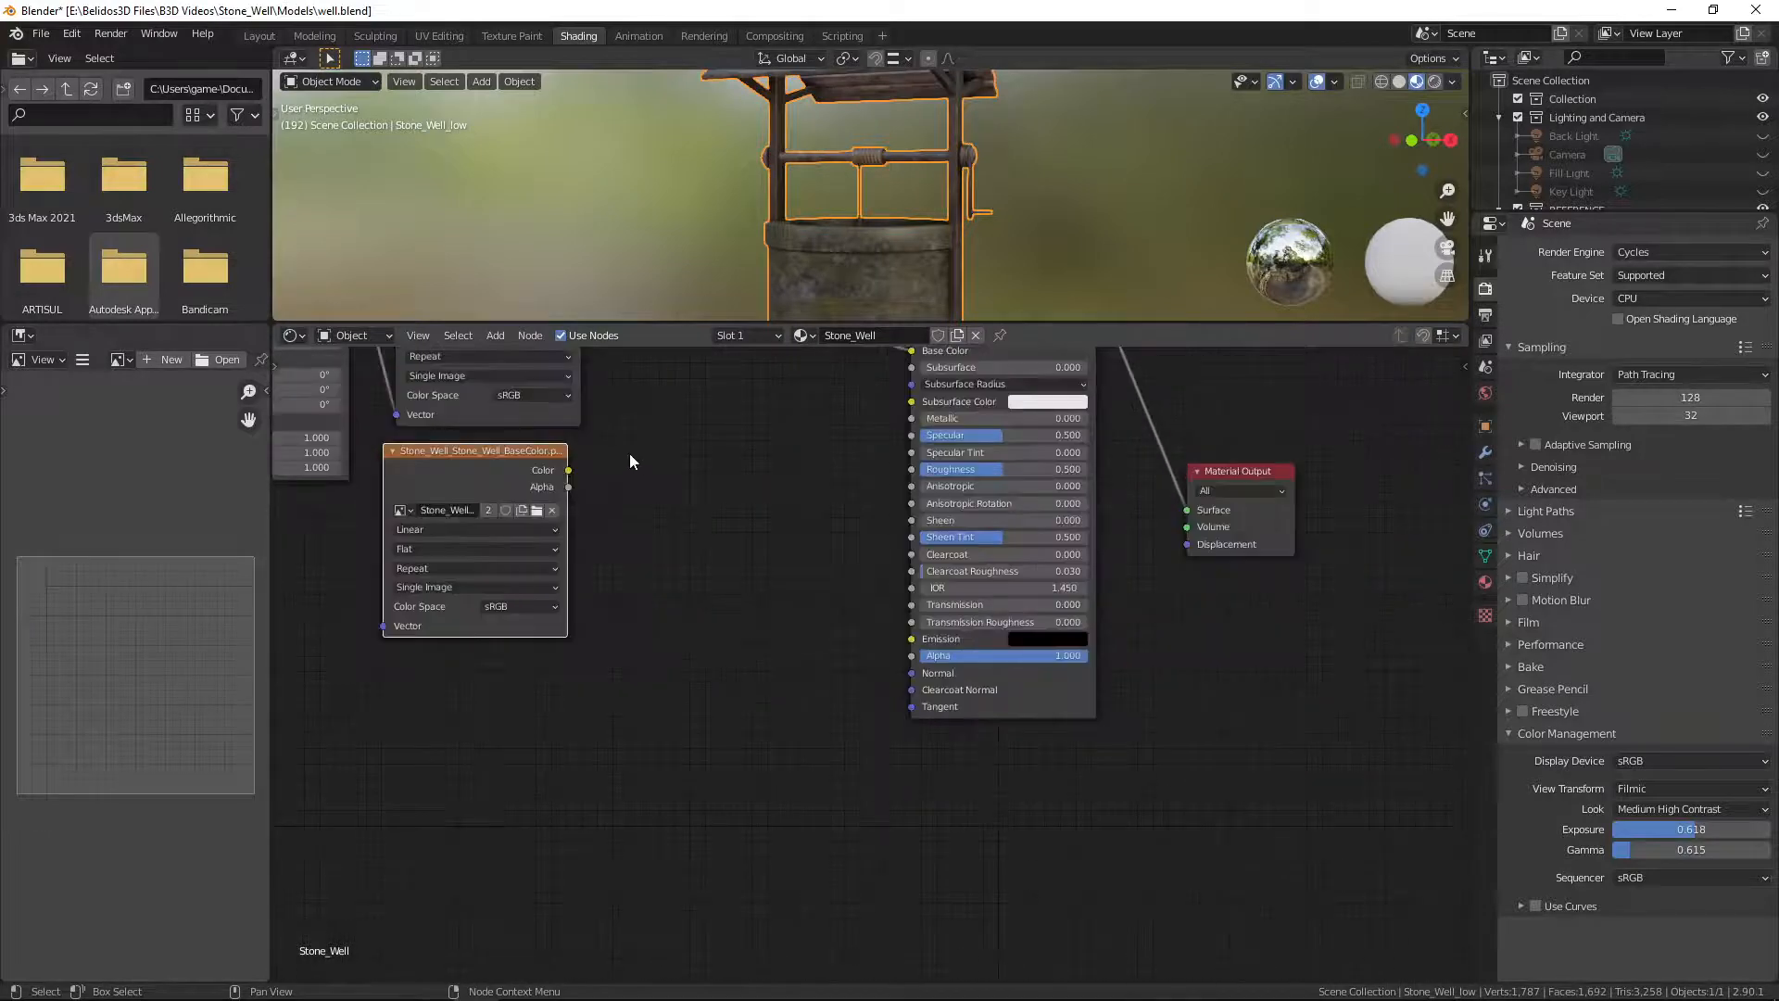
mouse_move(584, 469)
mouse_down()
mouse_move(810, 509)
mouse_move(849, 491)
mouse_move(847, 459)
mouse_move(737, 414)
mouse_move(832, 494)
mouse_move(904, 475)
mouse_move(913, 414)
mouse_move(573, 470)
mouse_up()
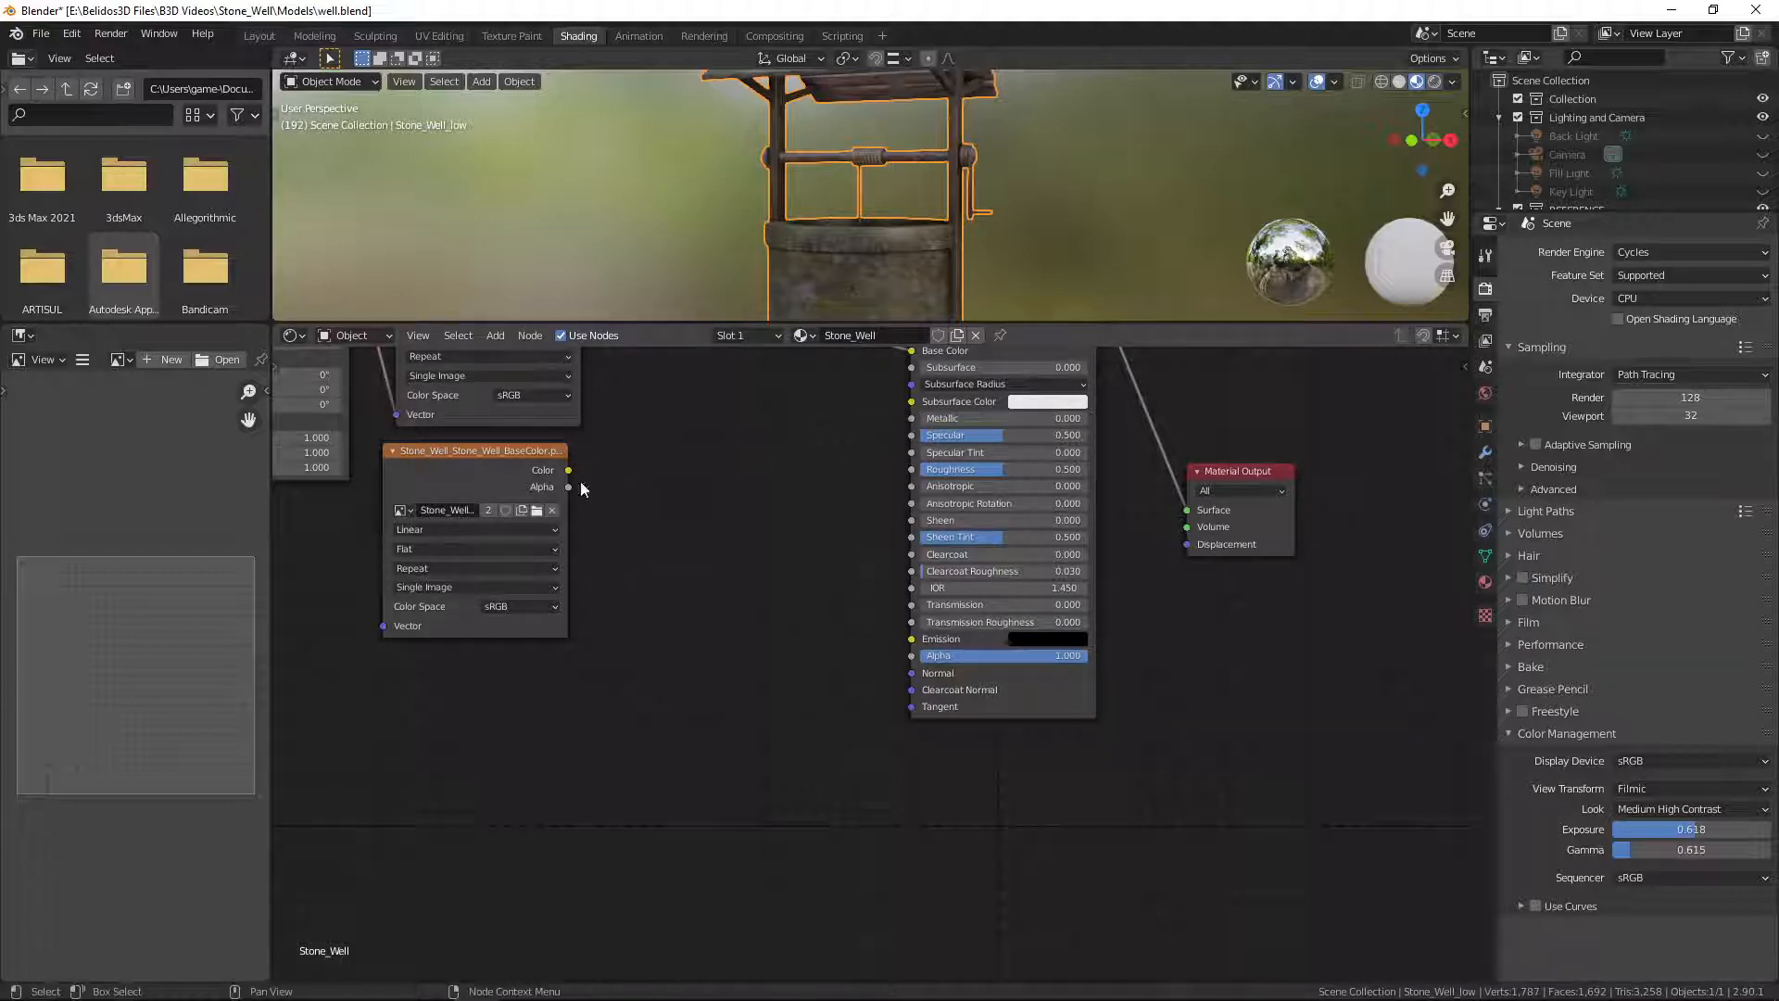
click(536, 516)
click(1007, 433)
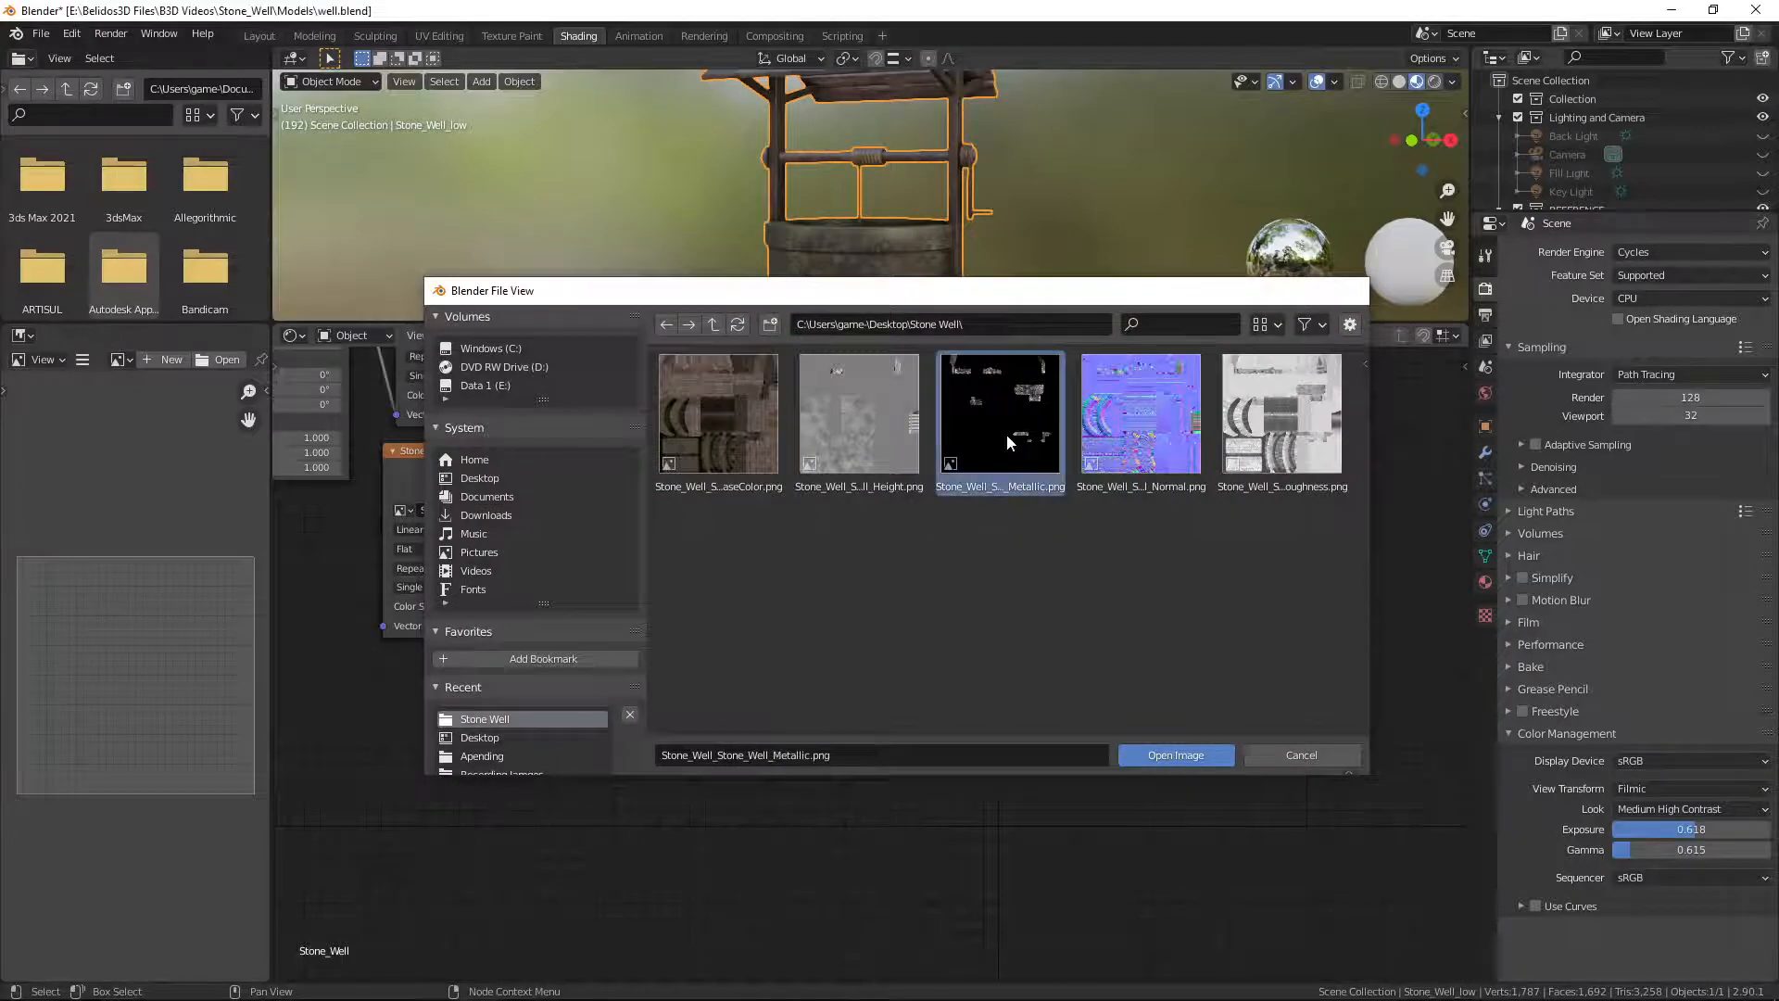
double_click(1007, 434)
Step: Set the Metallic texture's color space to Non-Color and connect its Color output to the Principled BSDF's Metallic input
click(517, 613)
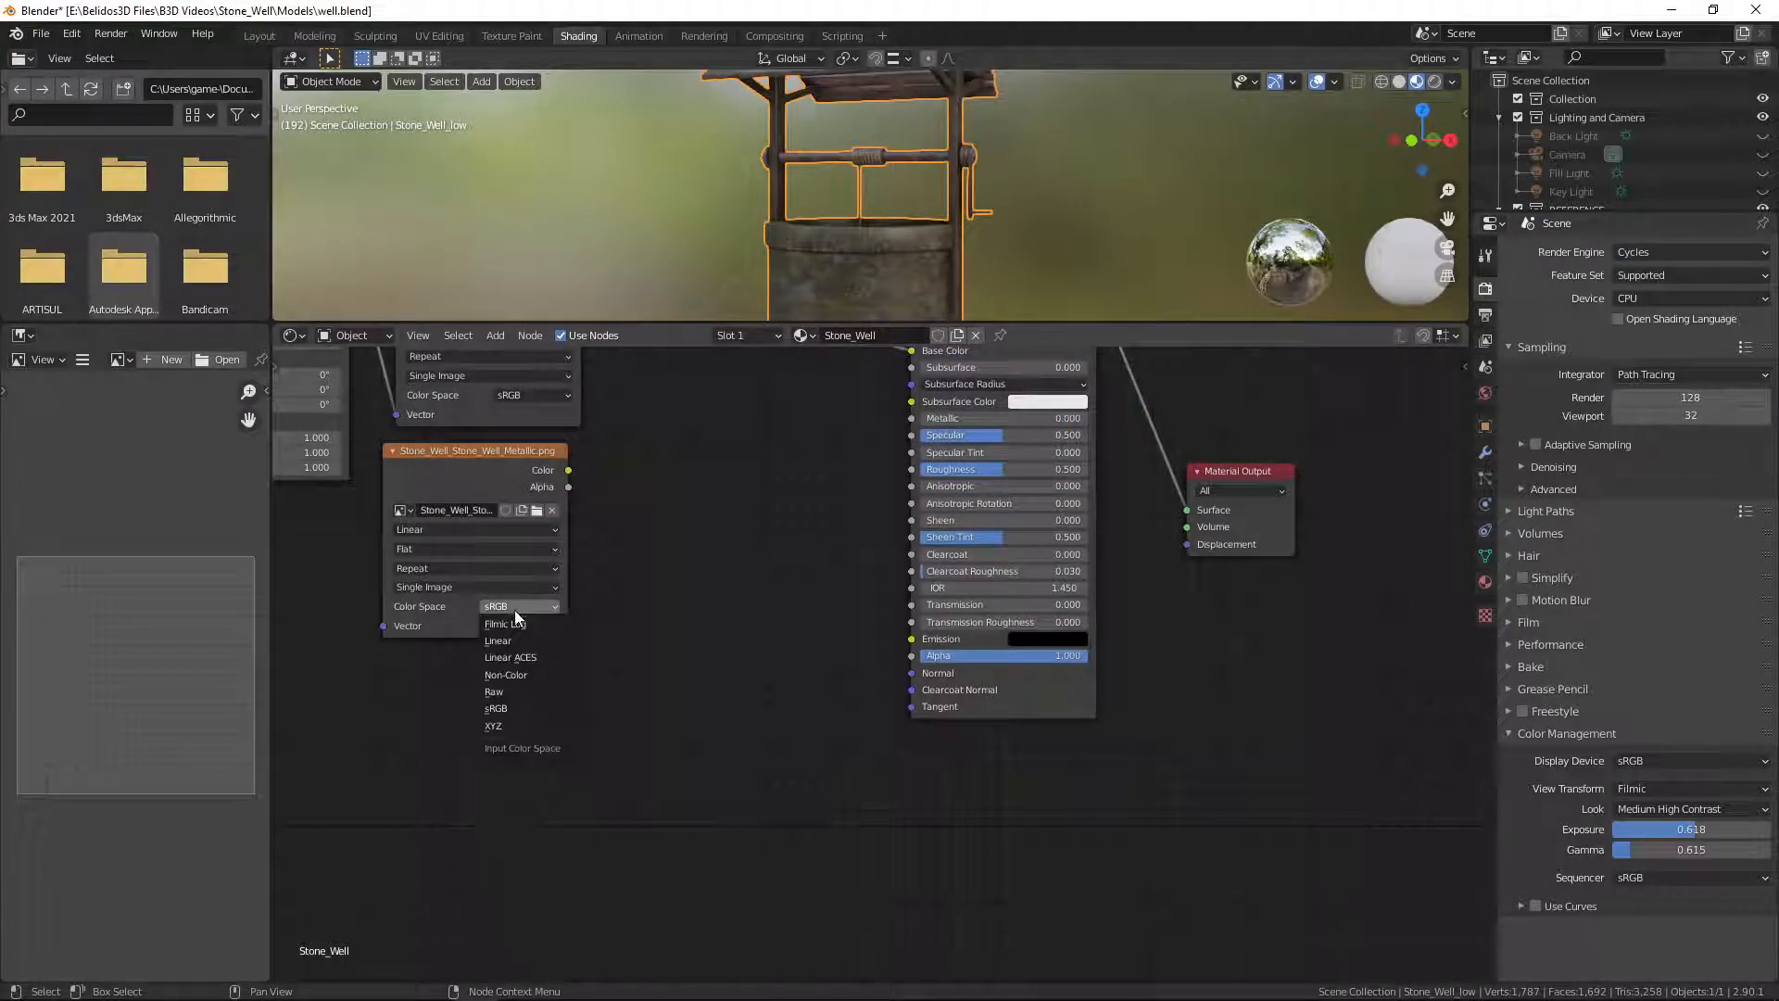
click(513, 680)
drag(568, 471, 912, 418)
Step: Feed the Principled BSDF's Roughness input from a duplicate of the Metallic texture node loaded with Stone_Well_Stone_Well_Roughness.png
scroll(644, 488, down, 1)
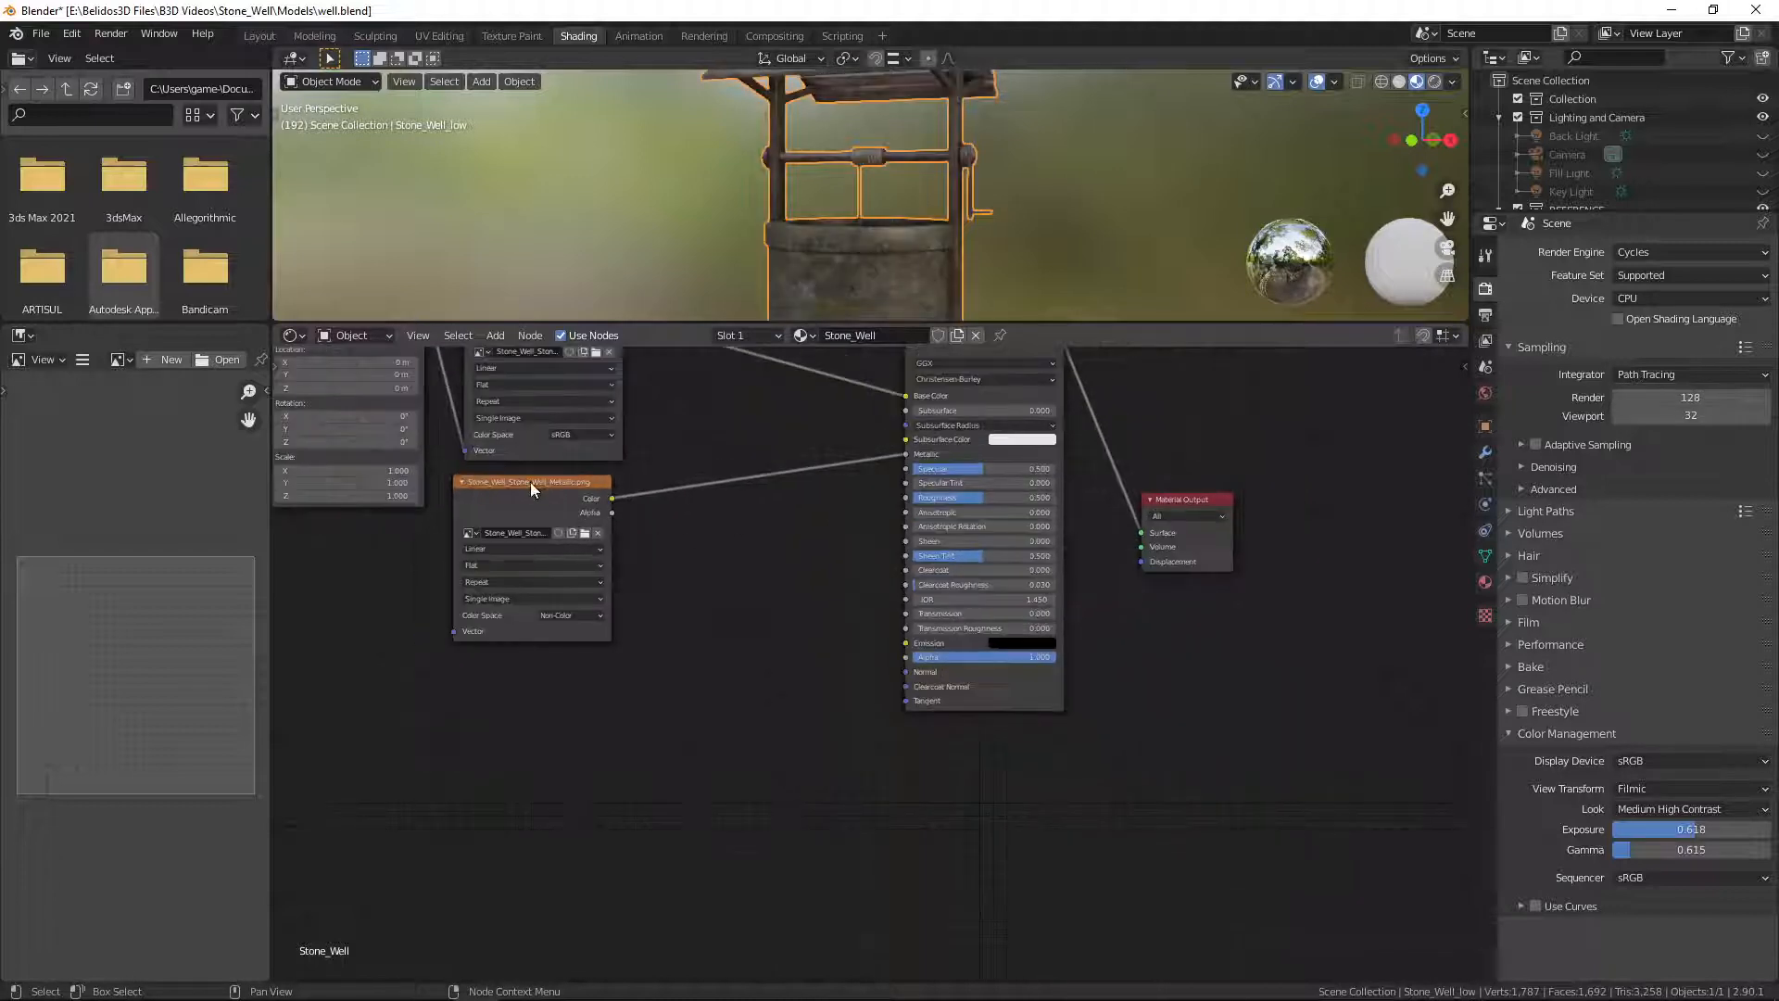
key(shift+d)
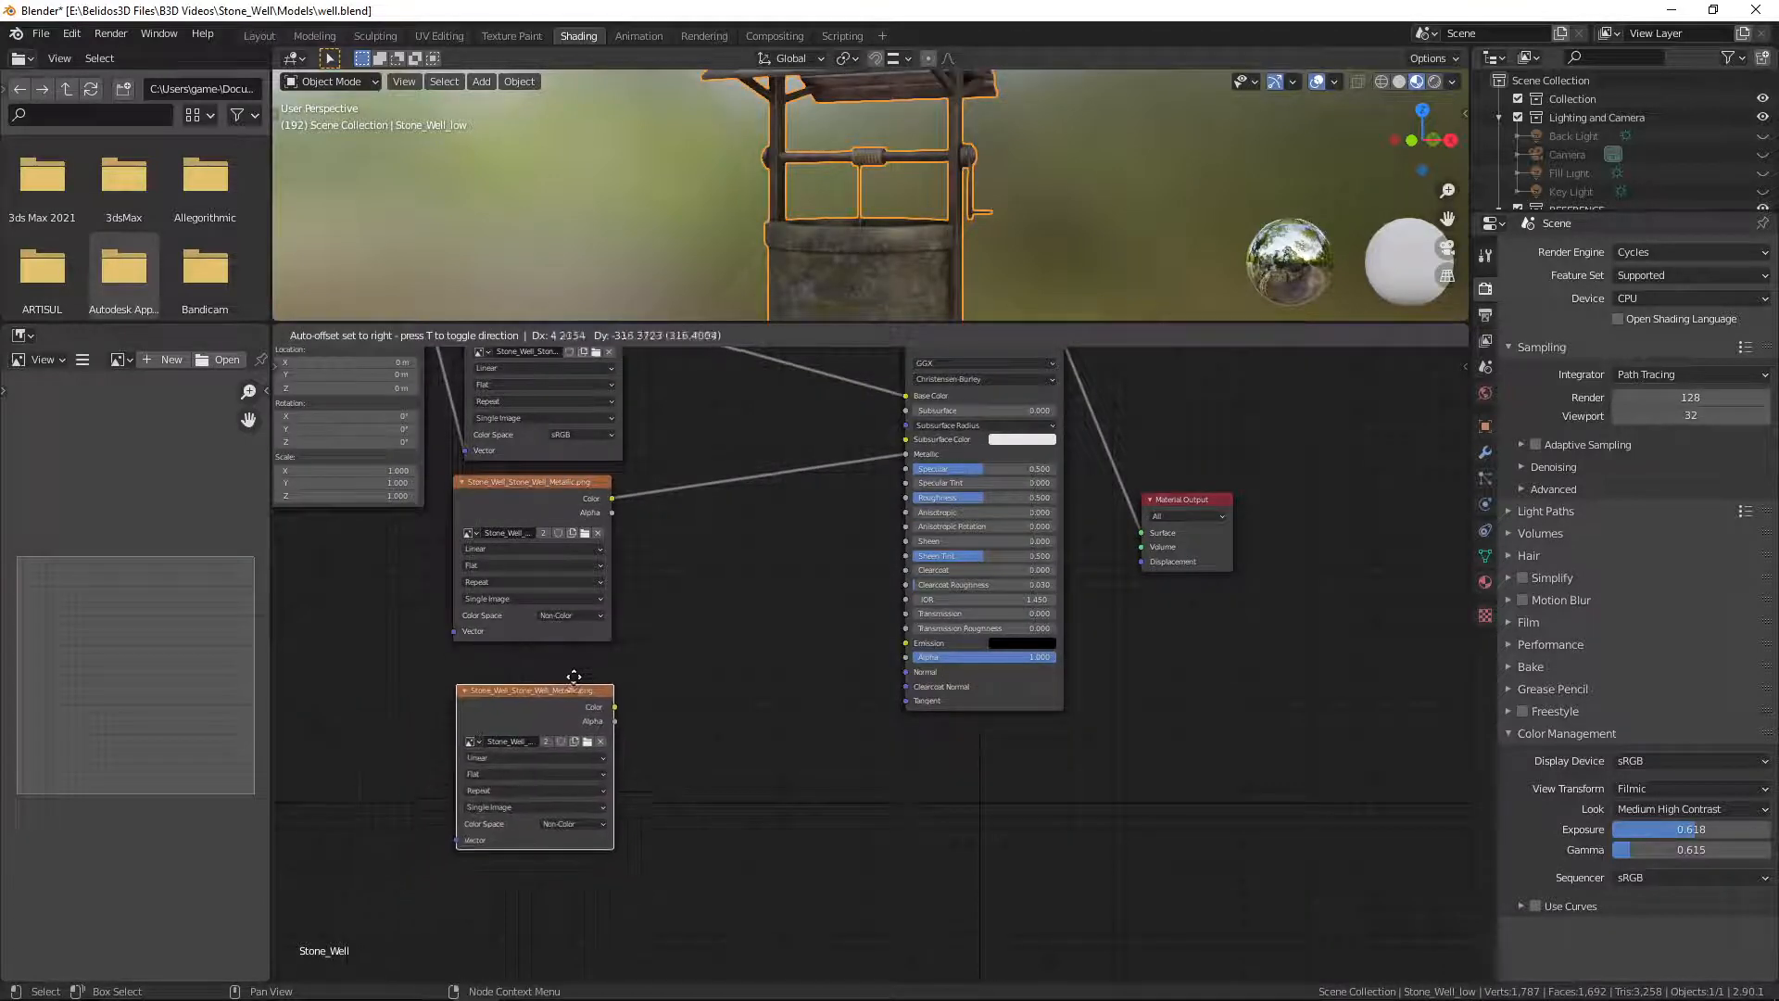
click(626, 691)
drag(623, 691, 906, 498)
click(593, 725)
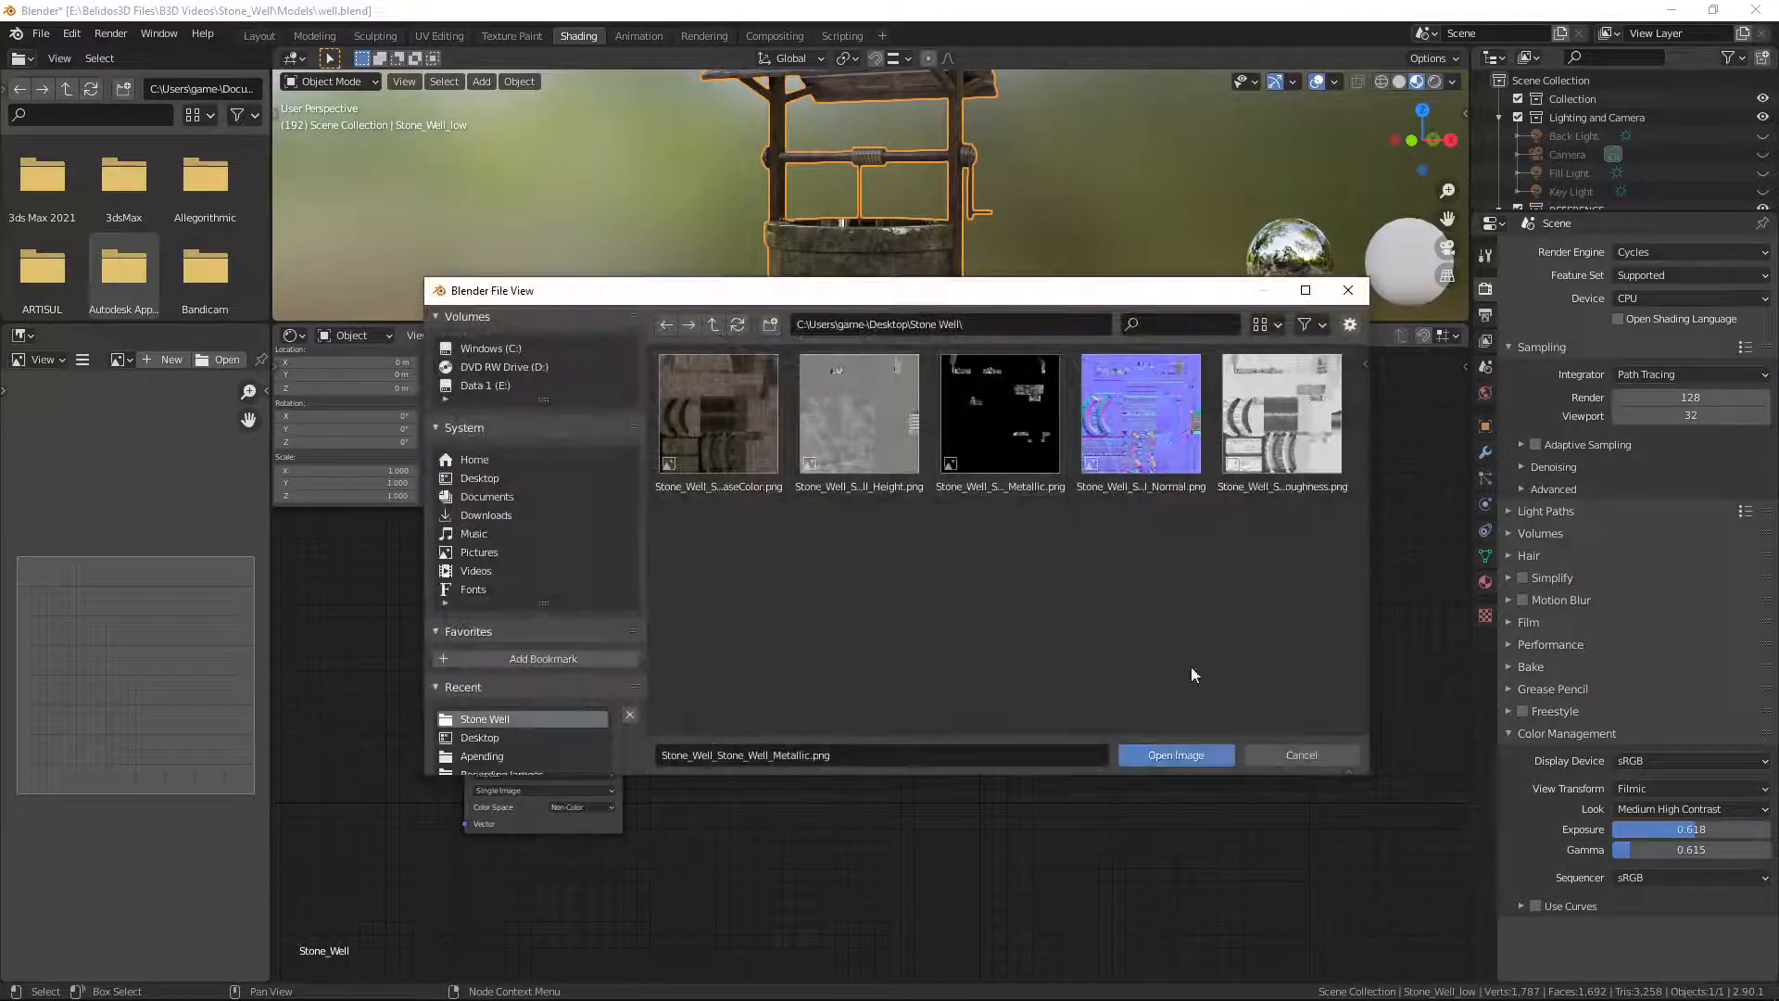
double_click(1293, 403)
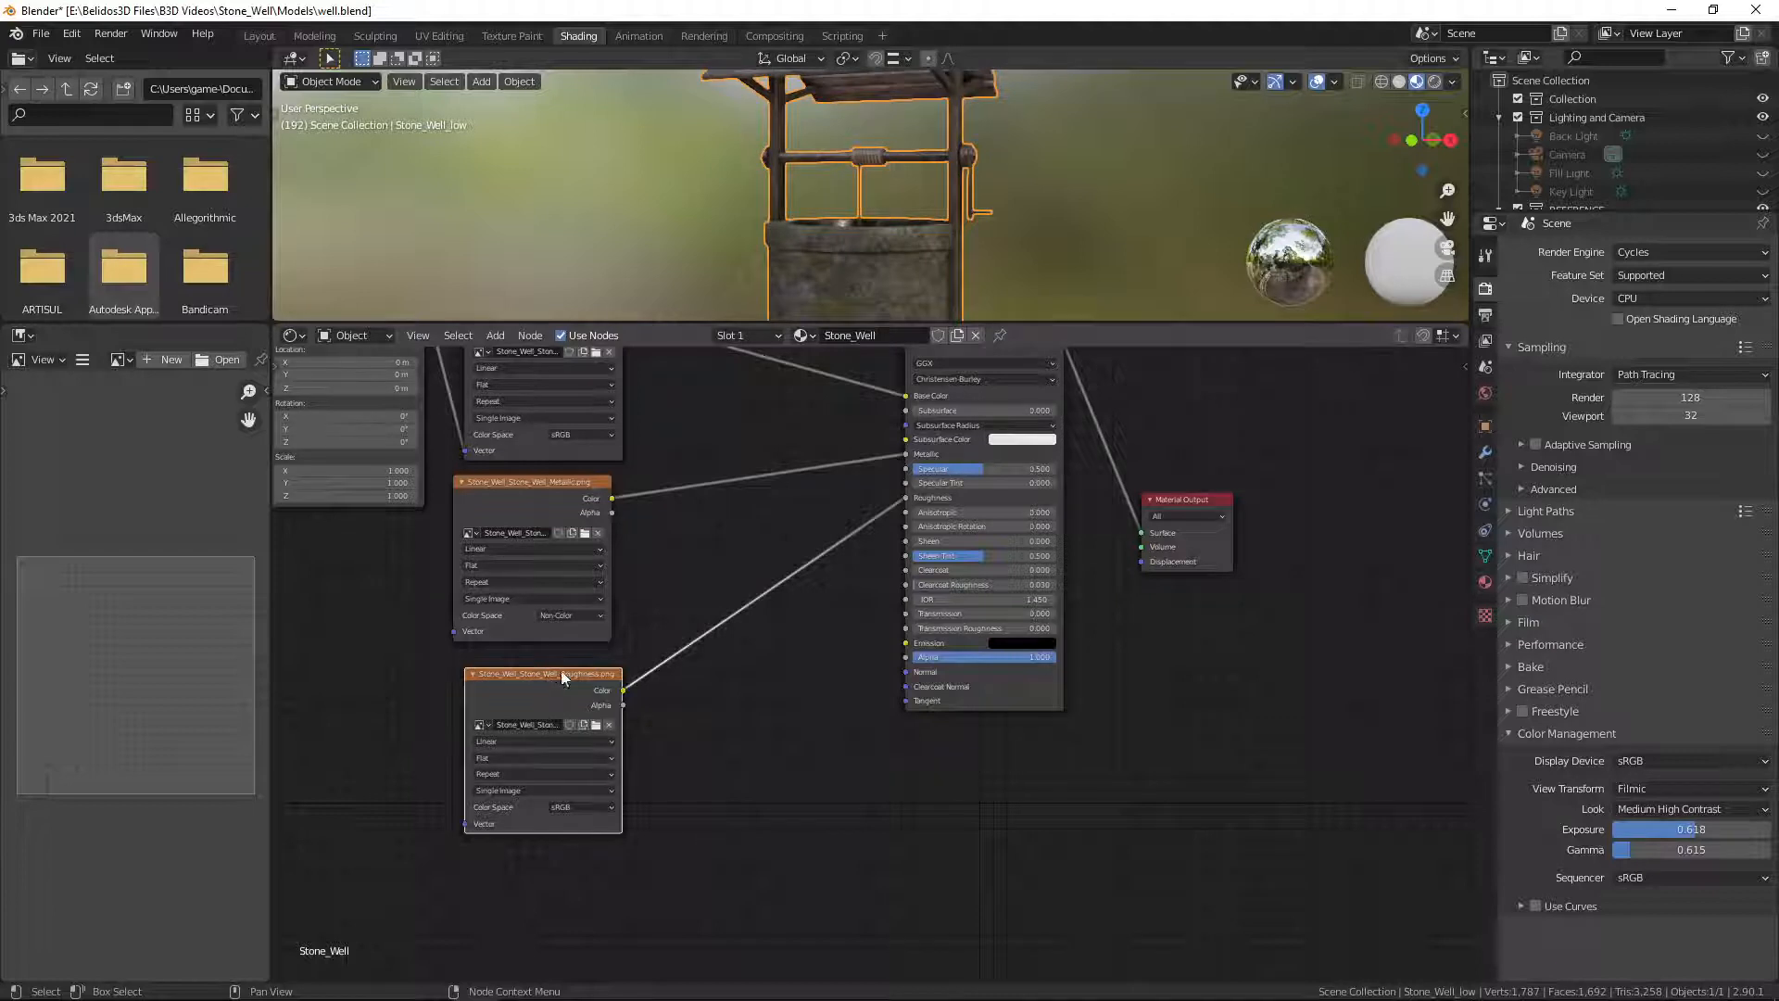
Step: Duplicate the Roughness texture node and place the copy directly below it
key(shift+d)
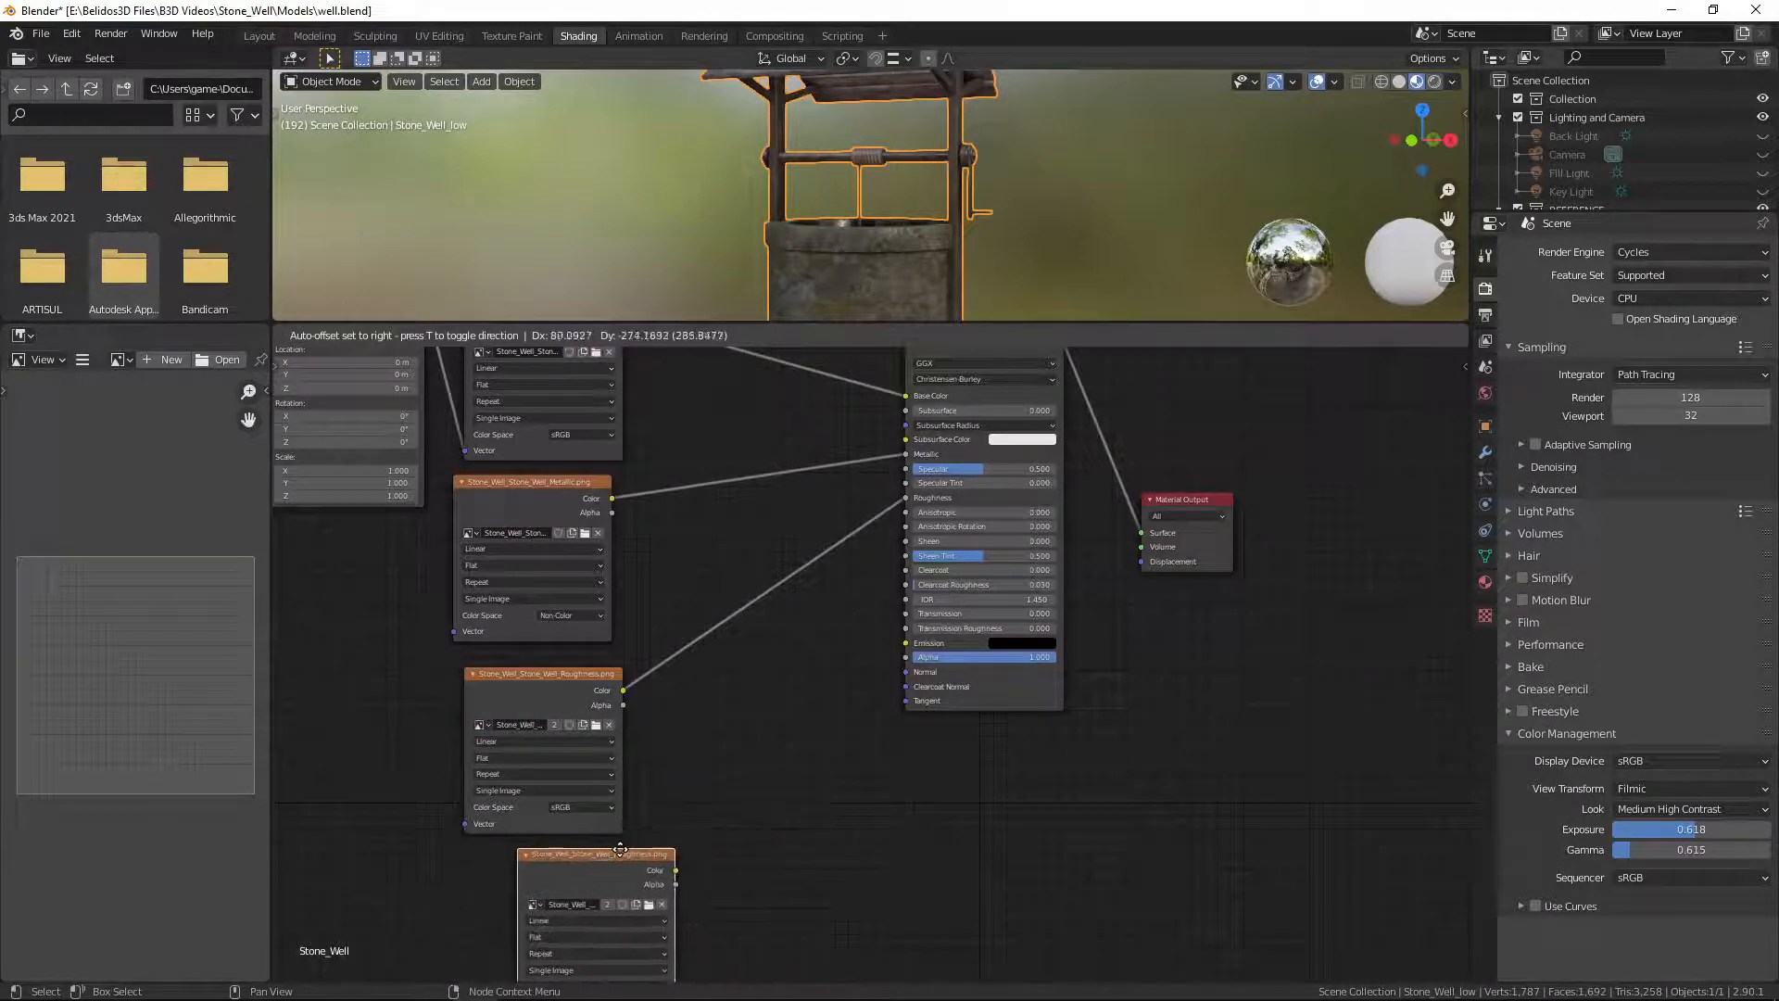
click(565, 858)
scroll(804, 816, down, 2)
middle_drag(890, 741, 887, 650)
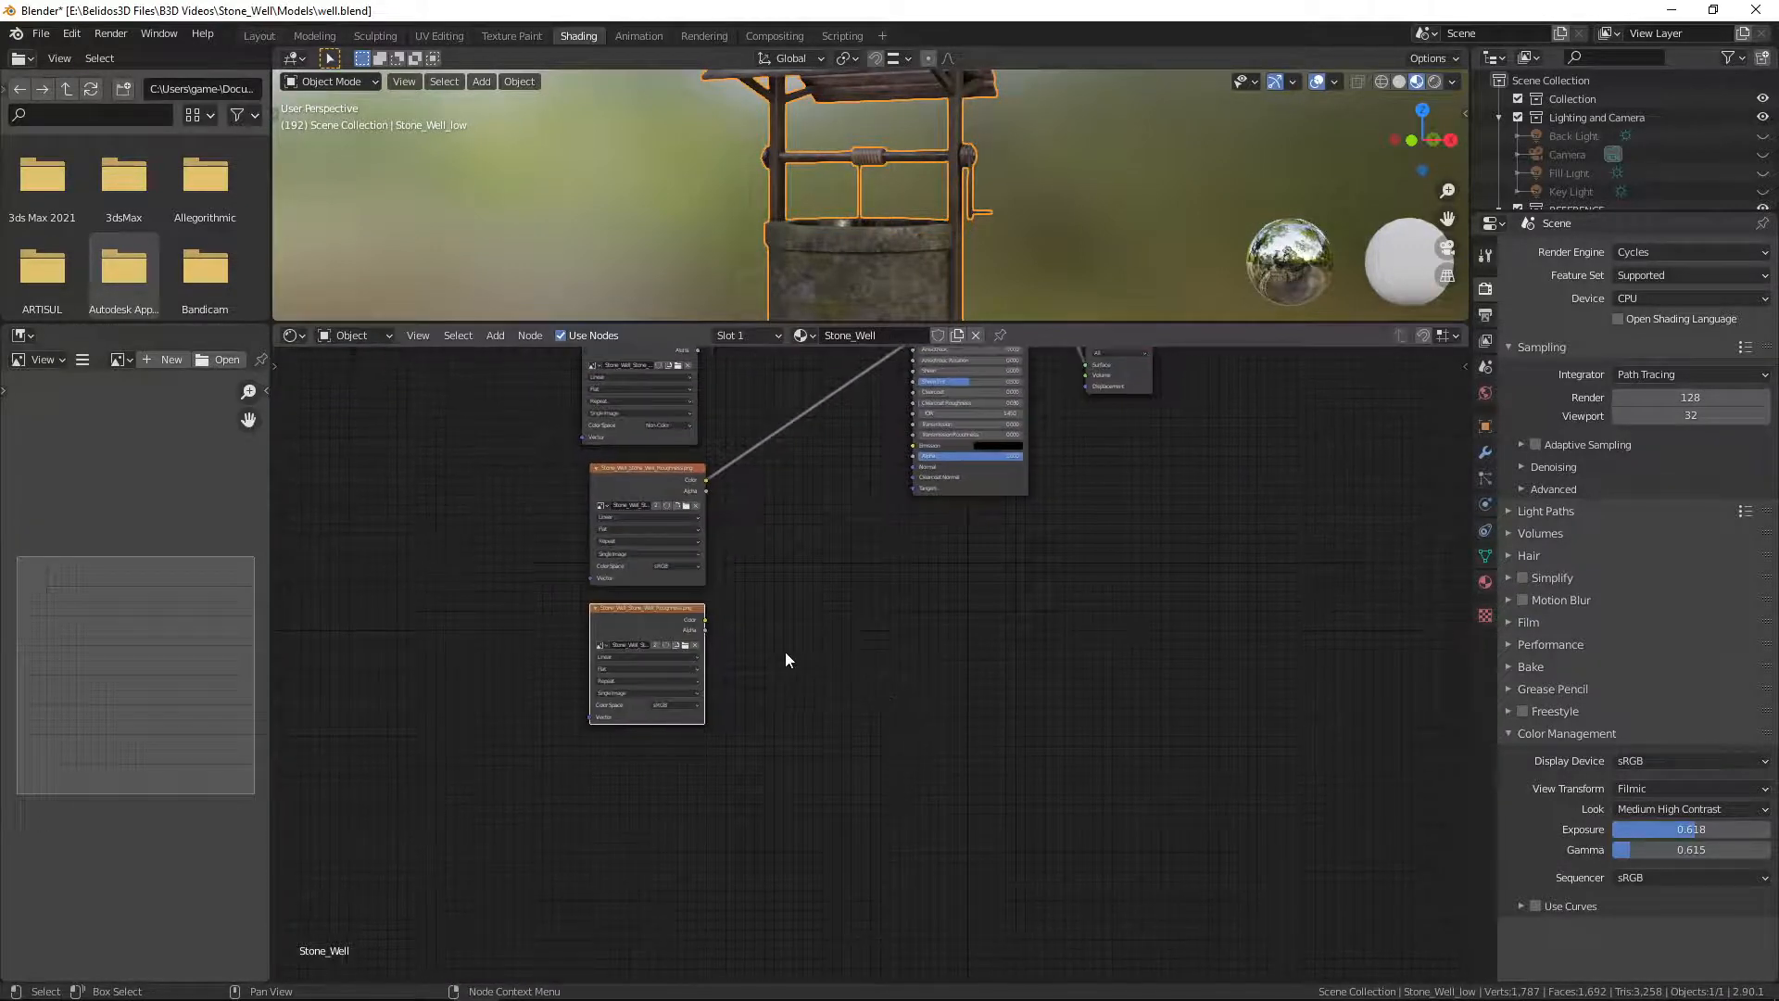
Step: Add a Normal Map node and link the lowest texture's Color through it to the Principled BSDF's Normal input
key(ctrl)
key(shift+a)
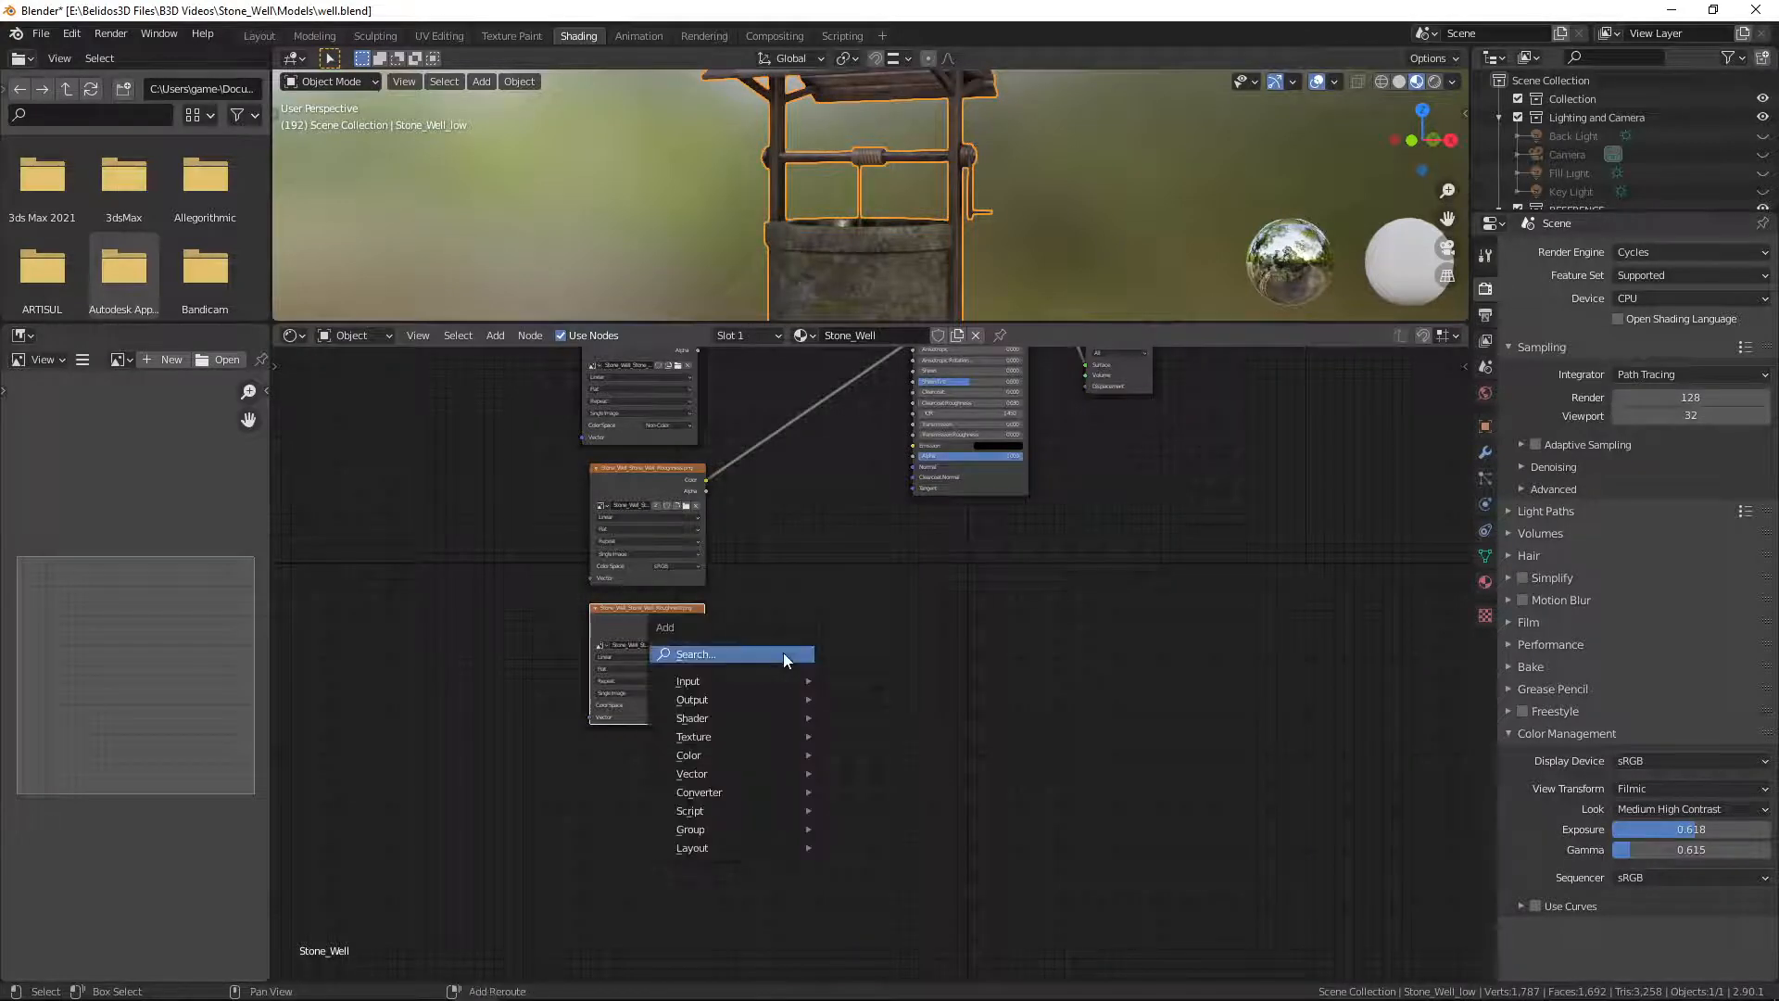
click(724, 654)
text(normal)
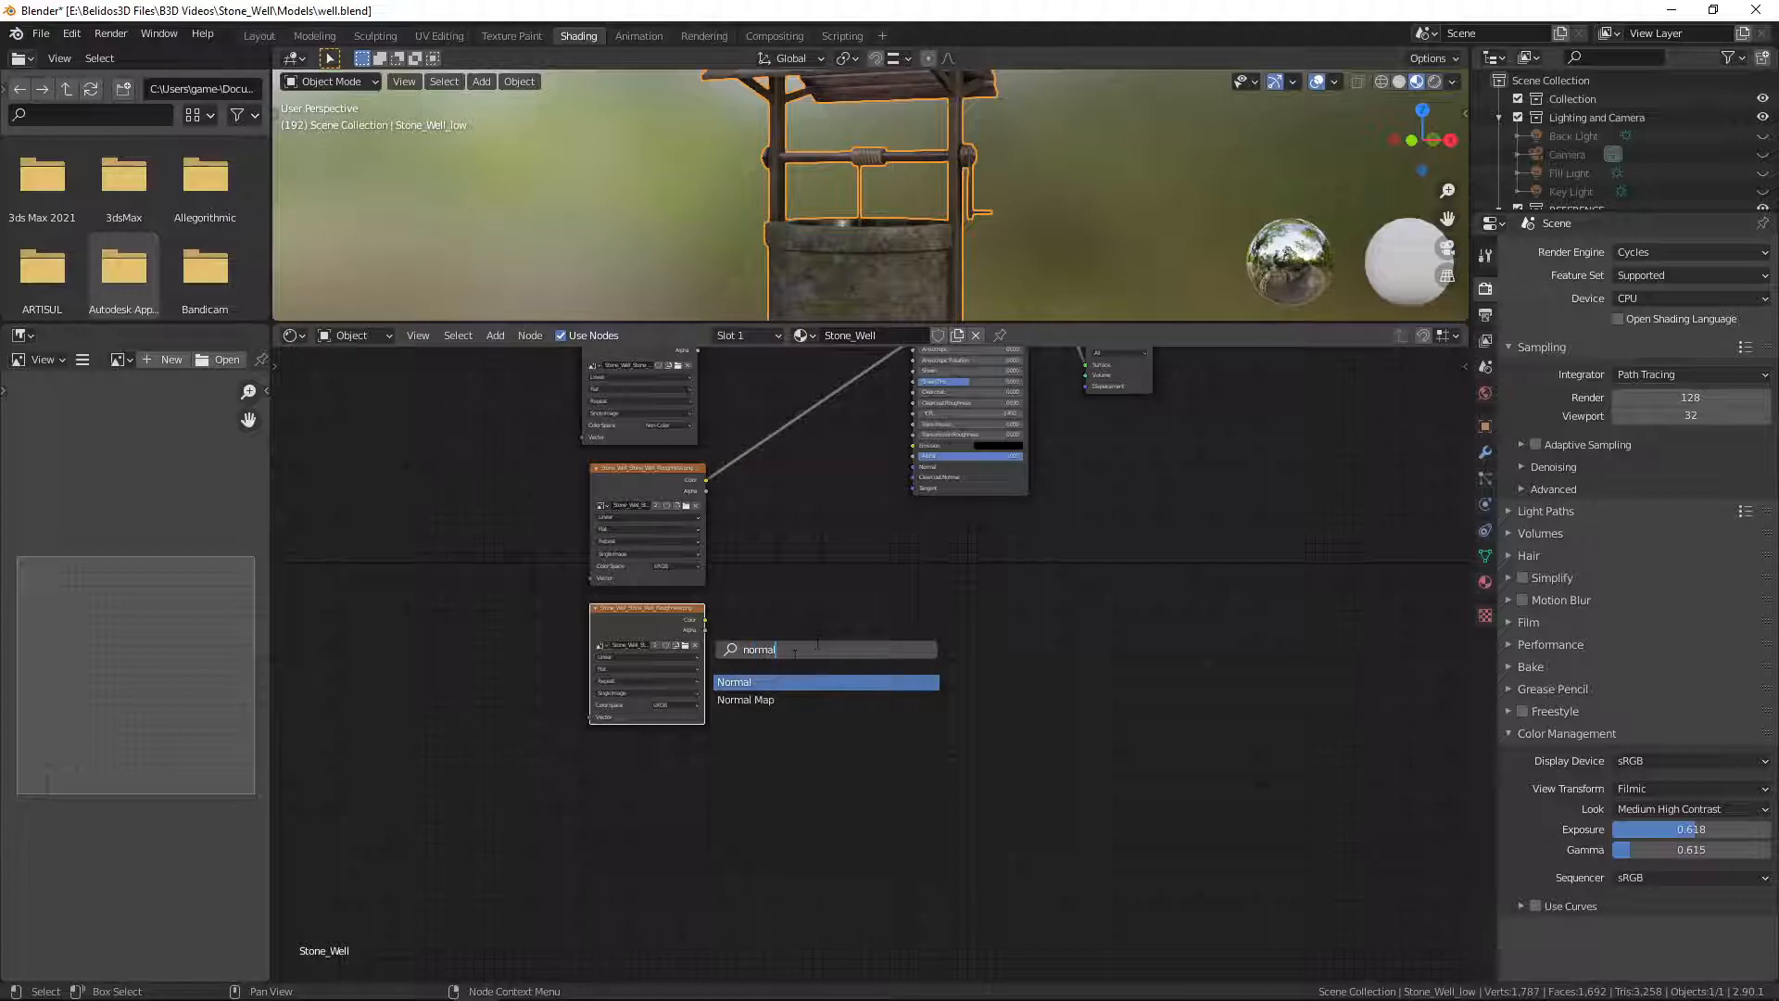
click(746, 700)
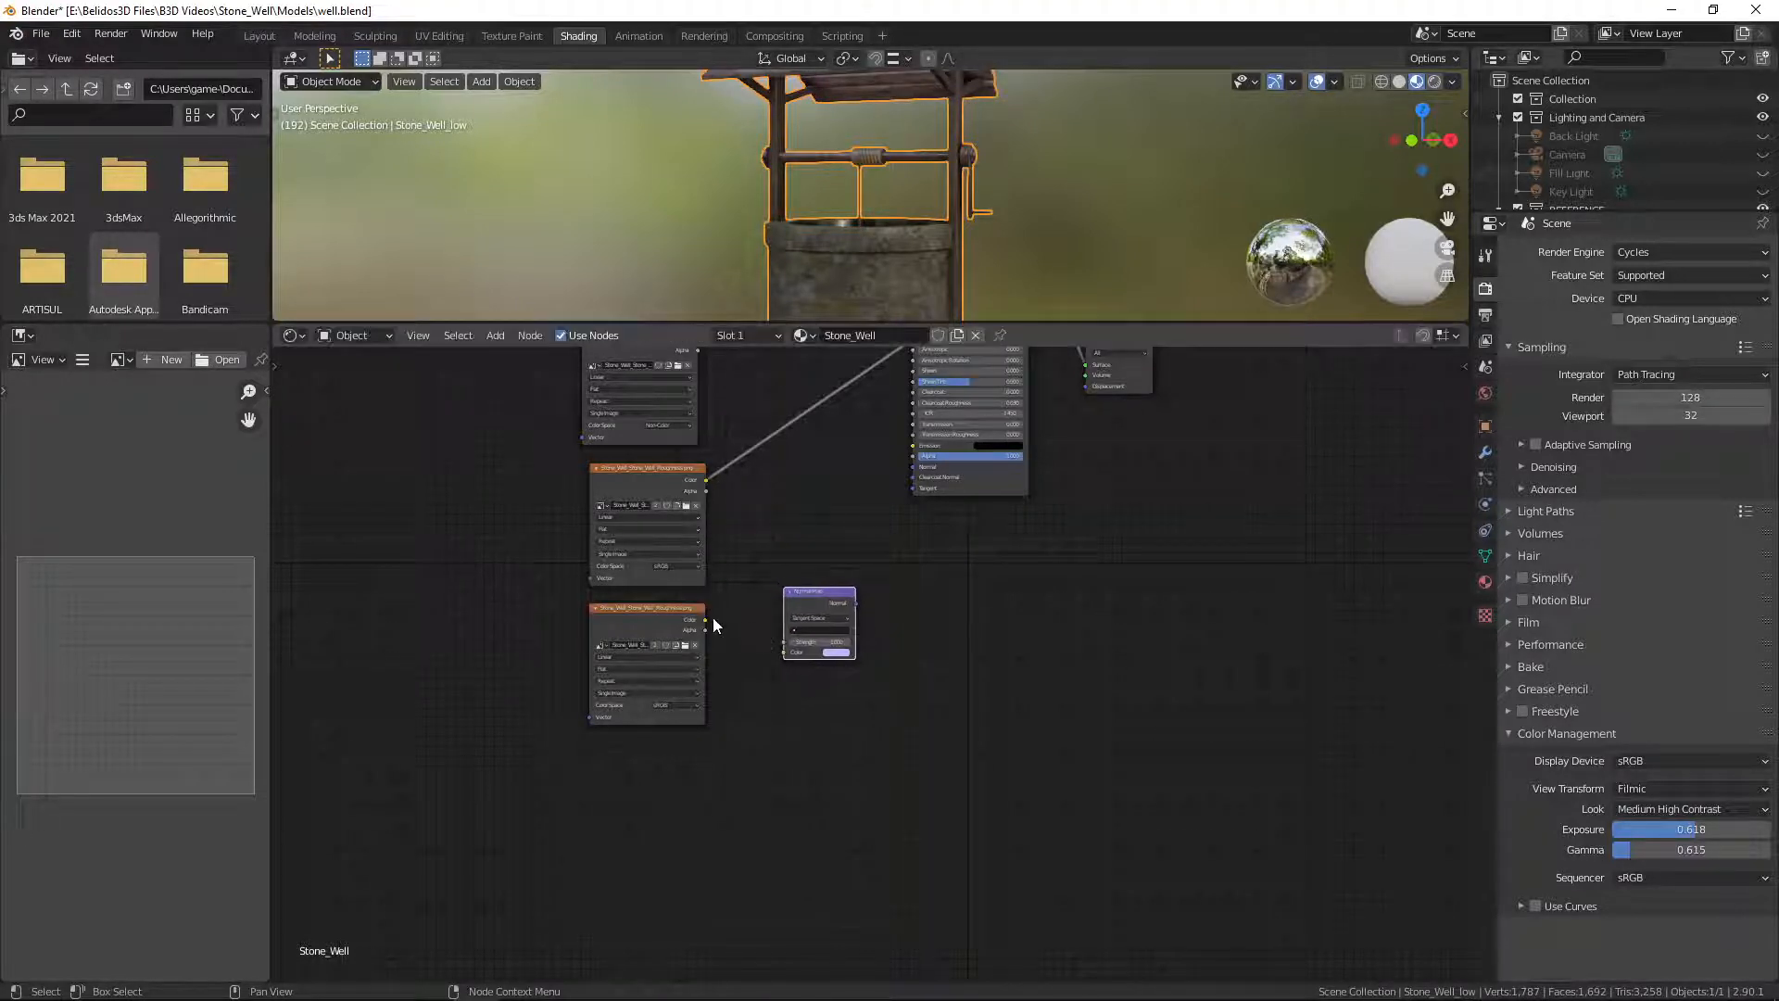
drag(704, 617, 784, 652)
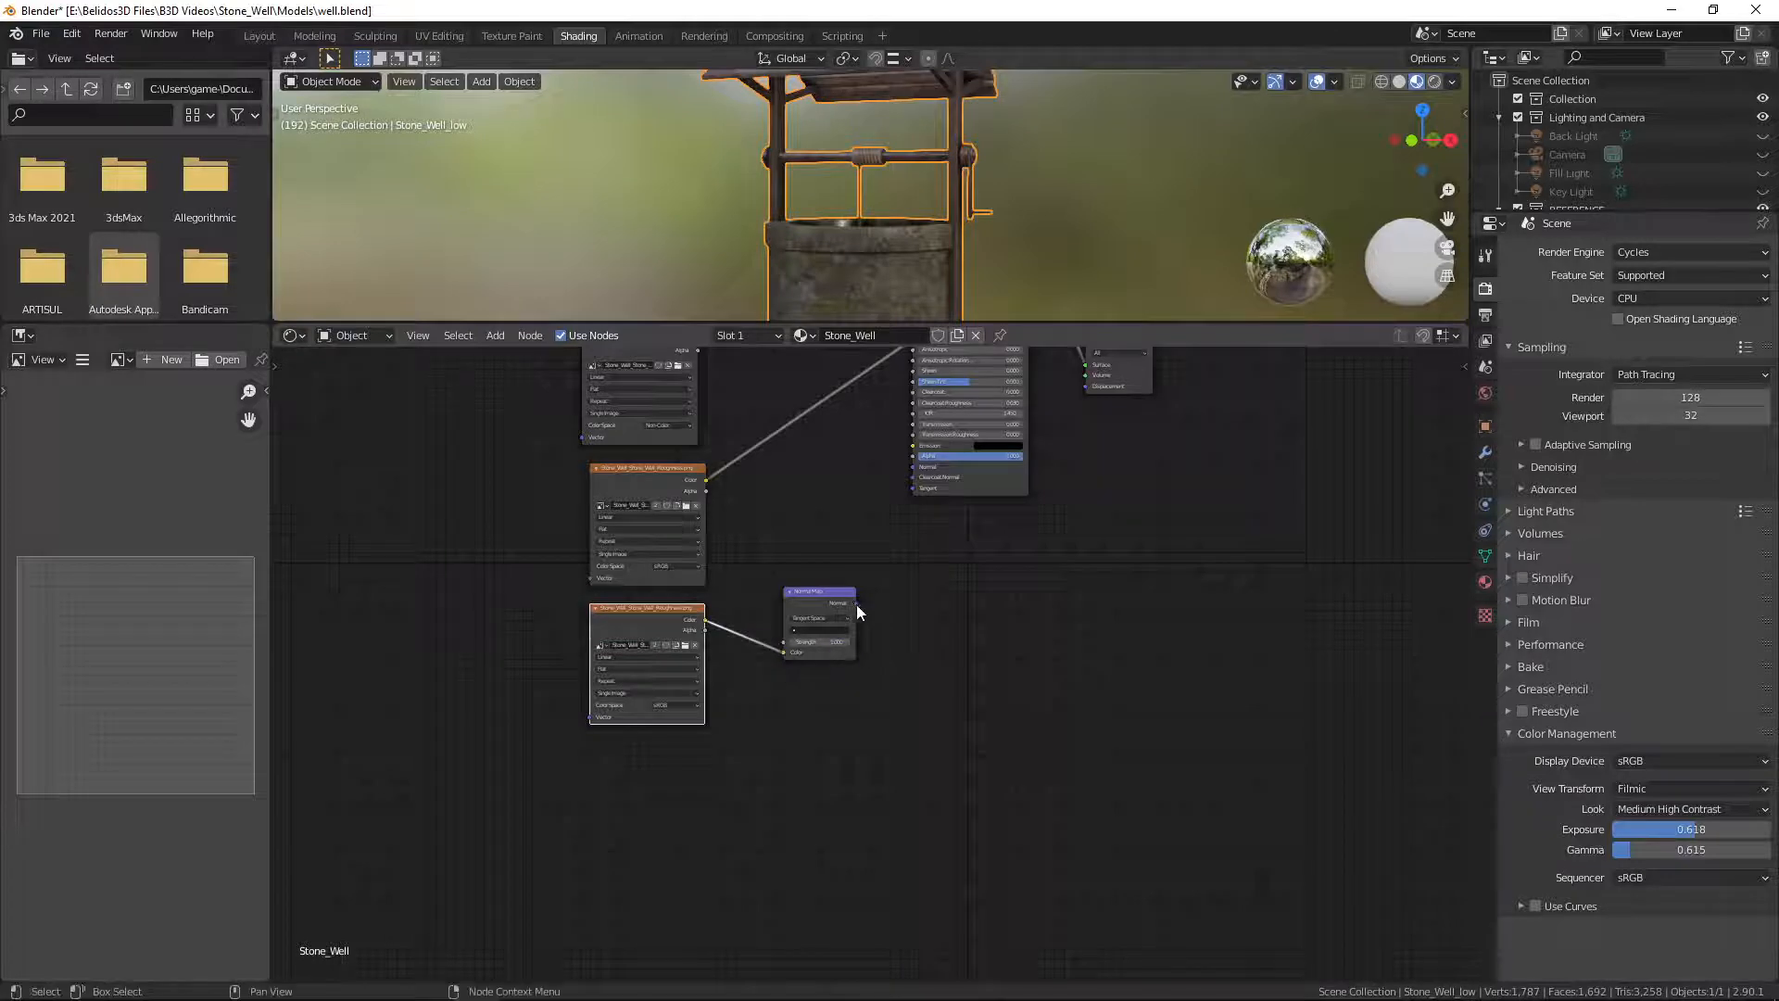
drag(856, 604, 912, 469)
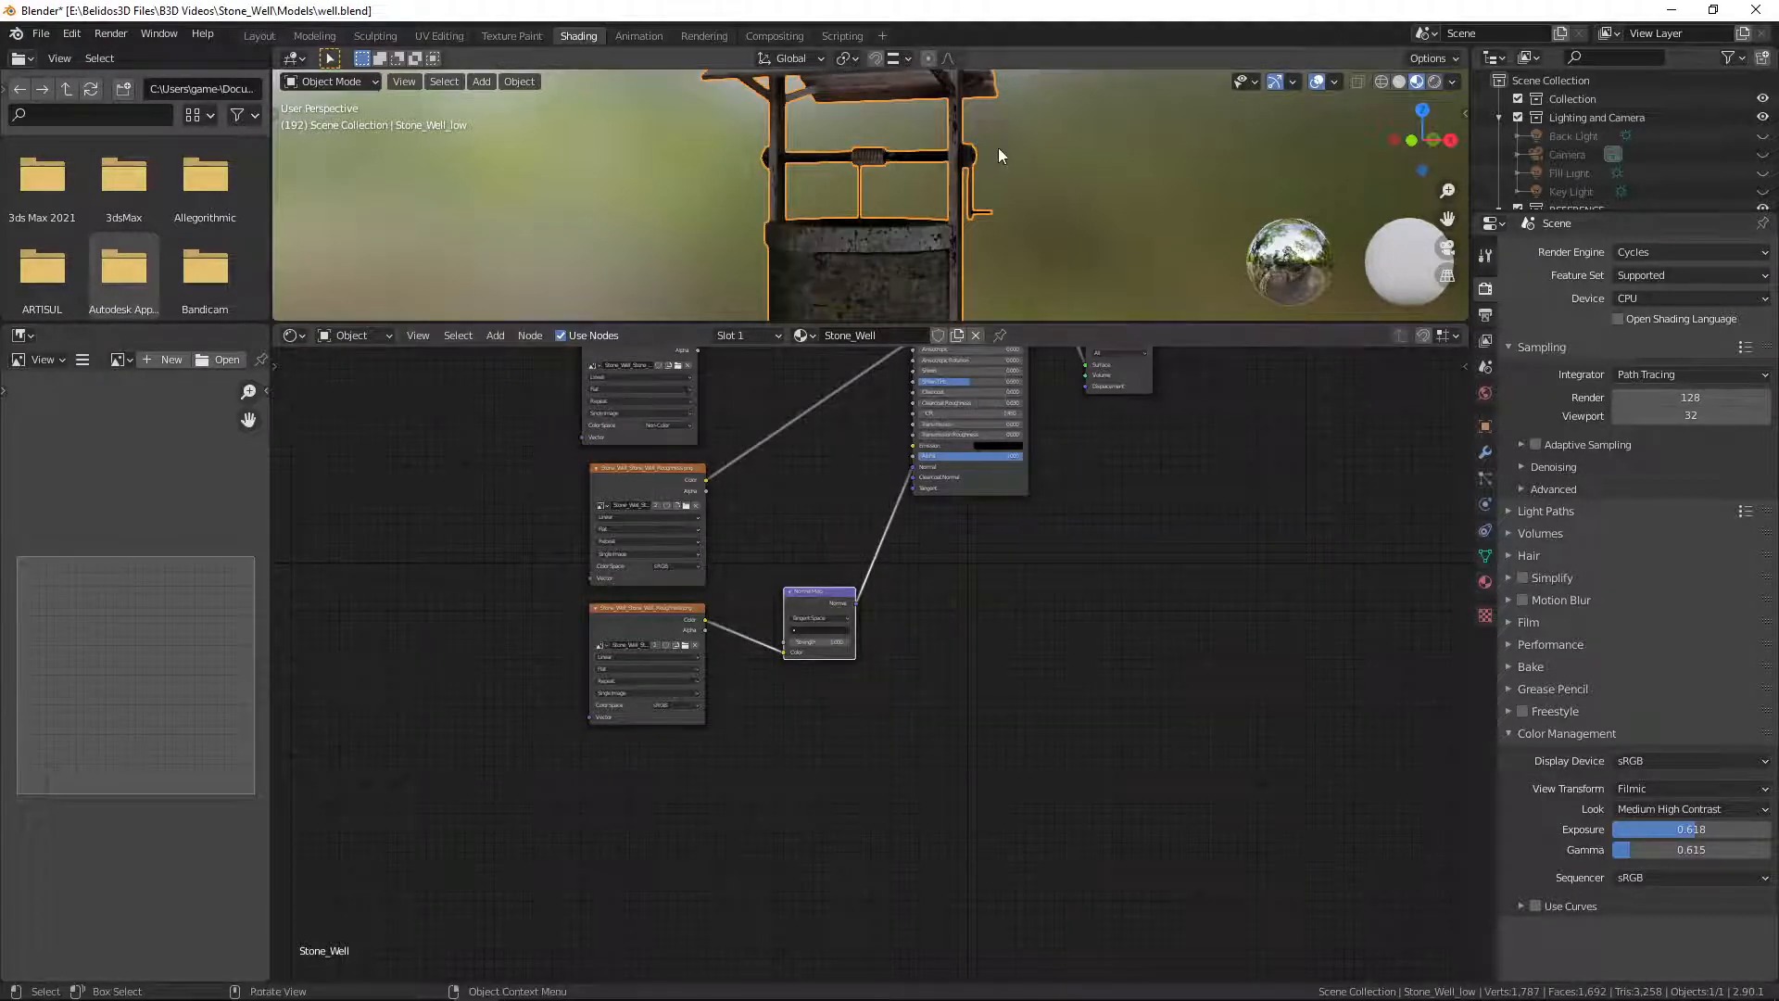
Step: Enlarge the 3D viewport and examine the well's surface shading from the back and sides
scroll(998, 153, up, 5)
scroll(998, 153, down, 4)
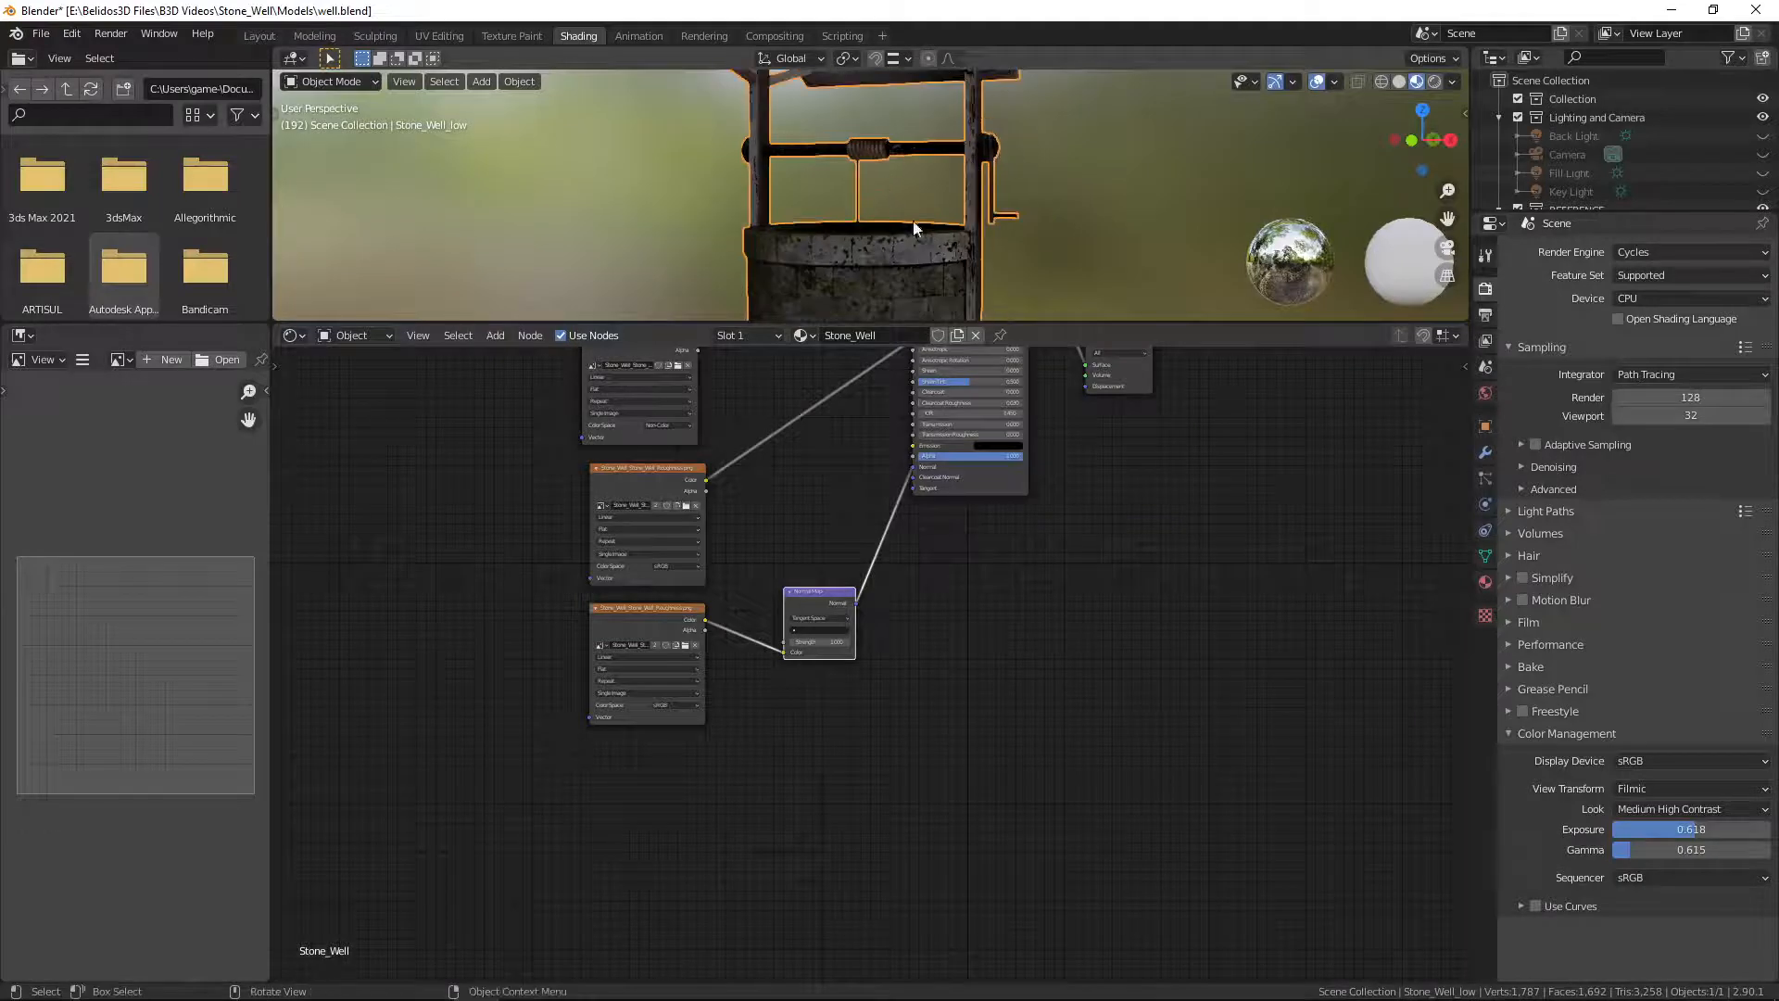
middle_drag(917, 229, 806, 211)
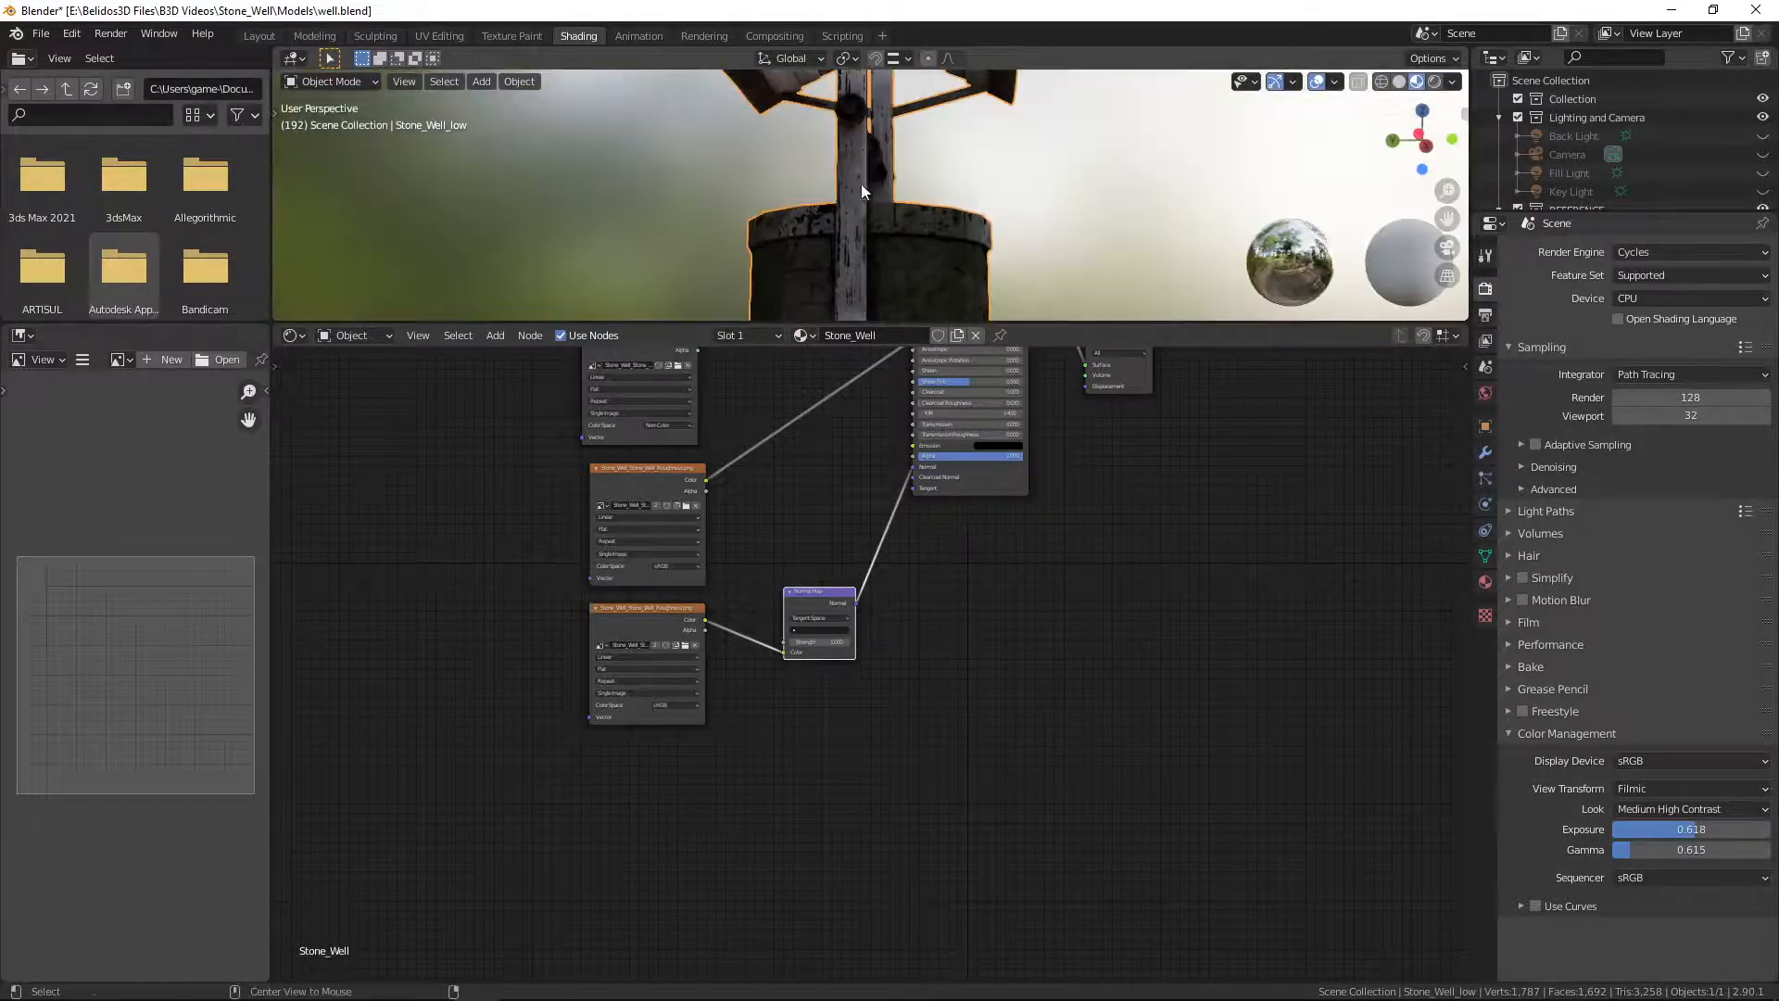
key(ctrl+KP_1)
scroll(1021, 637, up, 1)
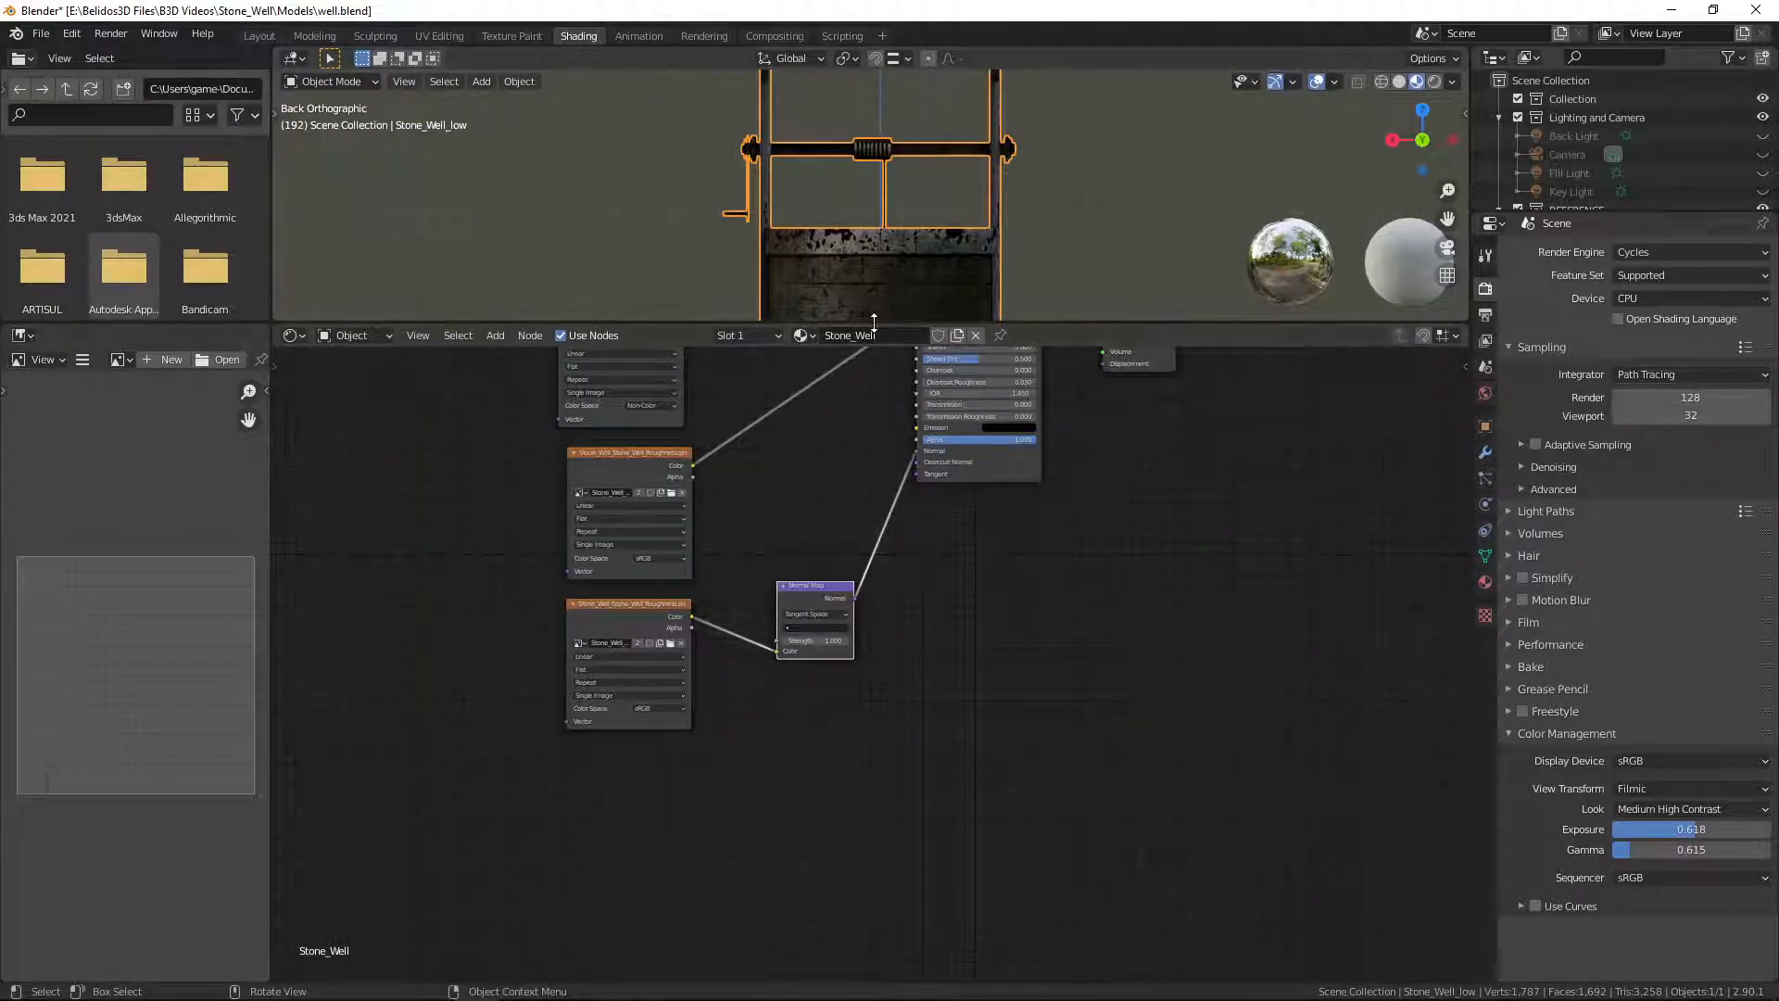
drag(875, 326, 876, 561)
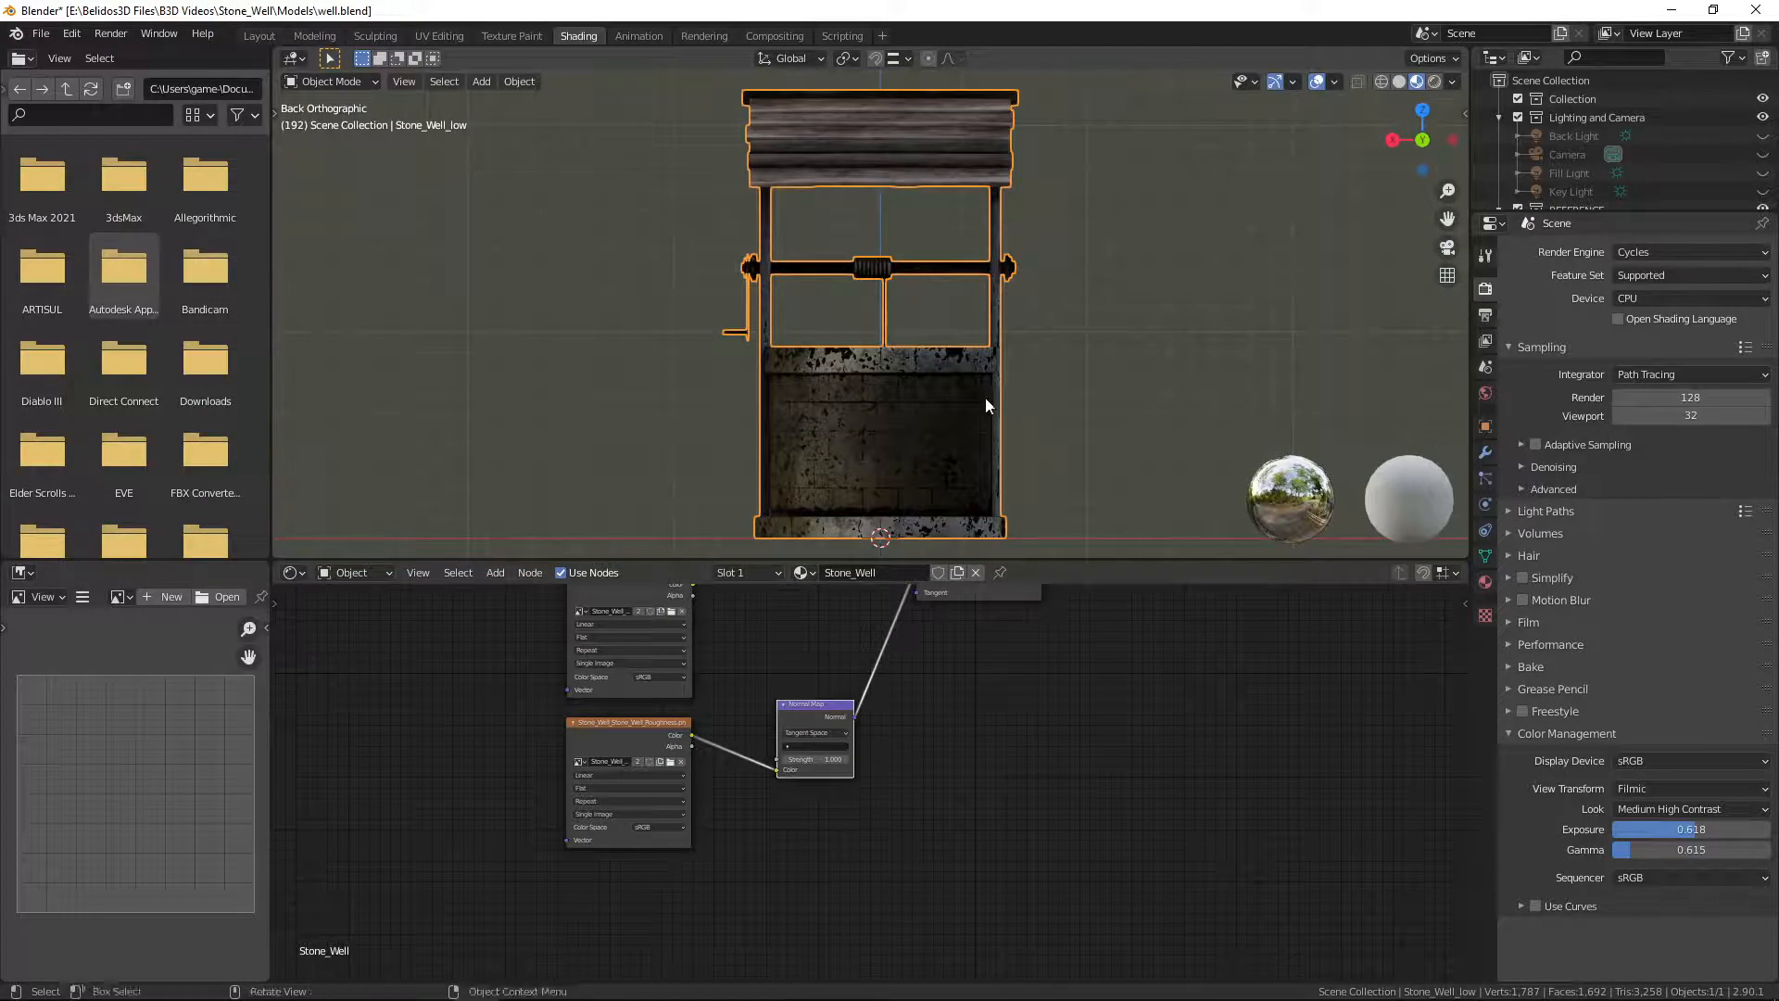
middle_drag(986, 398, 845, 425)
key(ctrl+KP_1)
middle_drag(967, 421, 906, 463)
shift+middle_drag(906, 463, 927, 343)
scroll(934, 339, down, 3)
scroll(934, 346, up, 5)
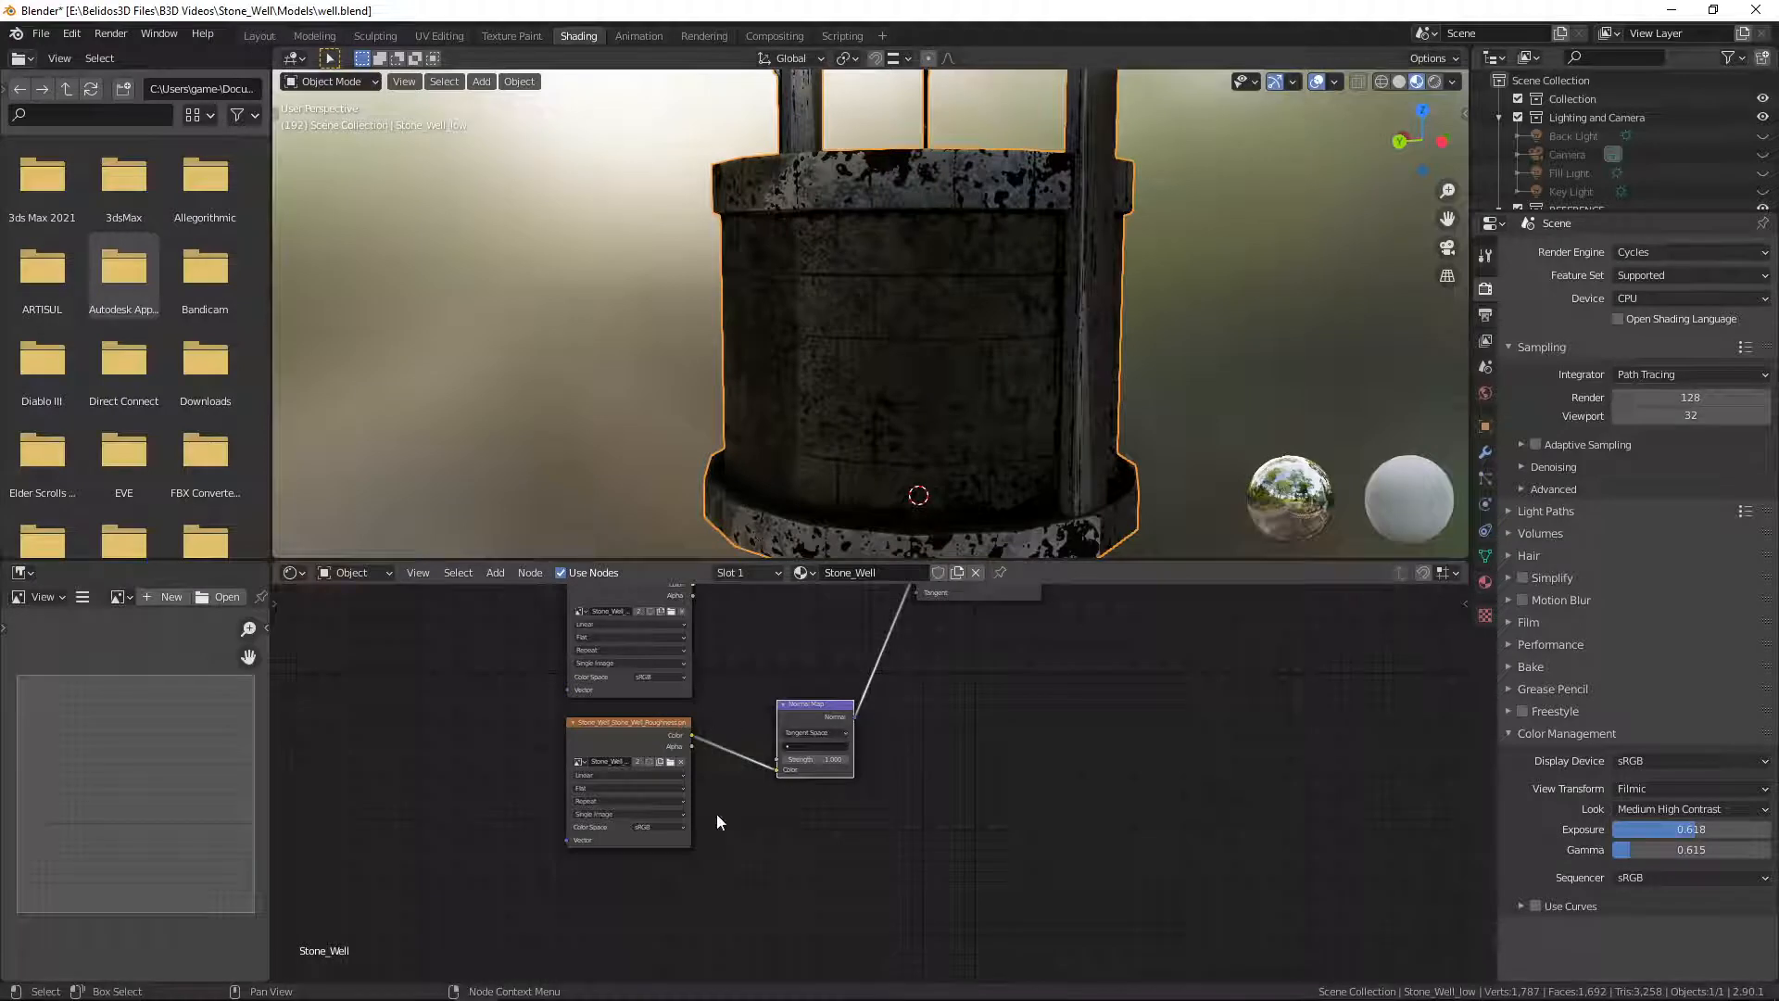
Step: Set the Roughness texture's color space to Non-Color and delete the Normal Map node
click(671, 874)
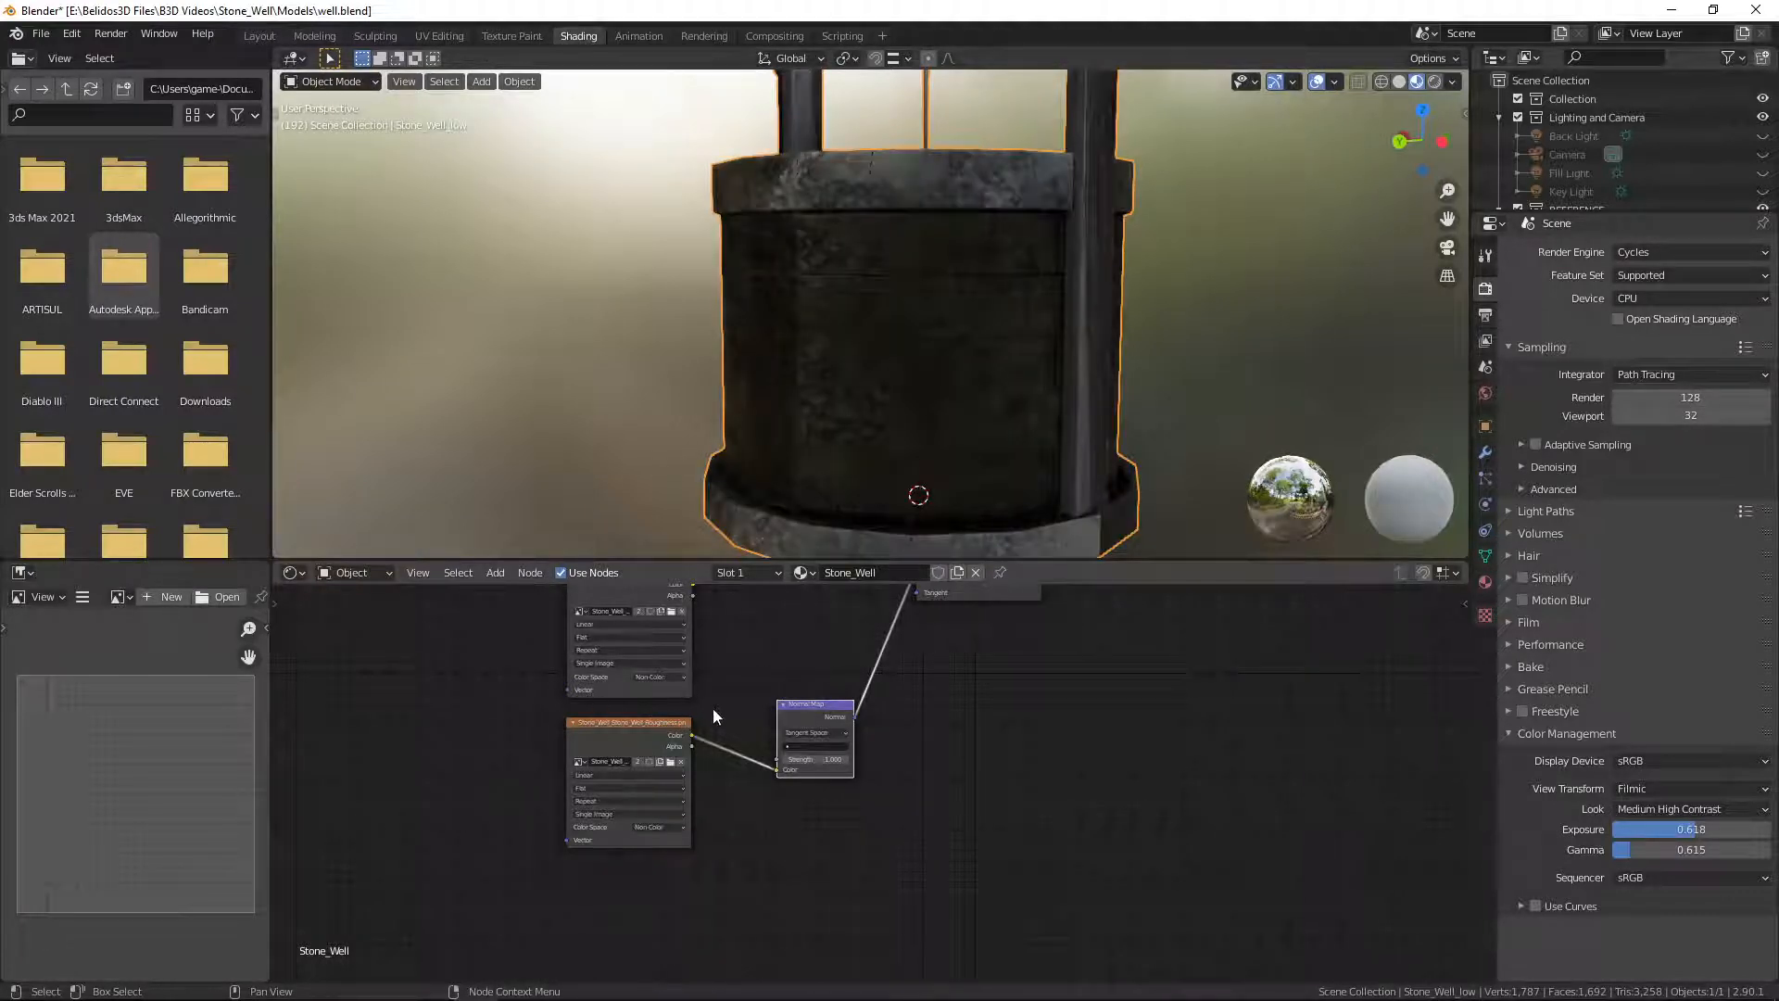
middle_drag(761, 656, 756, 745)
scroll(1064, 286, down, 1)
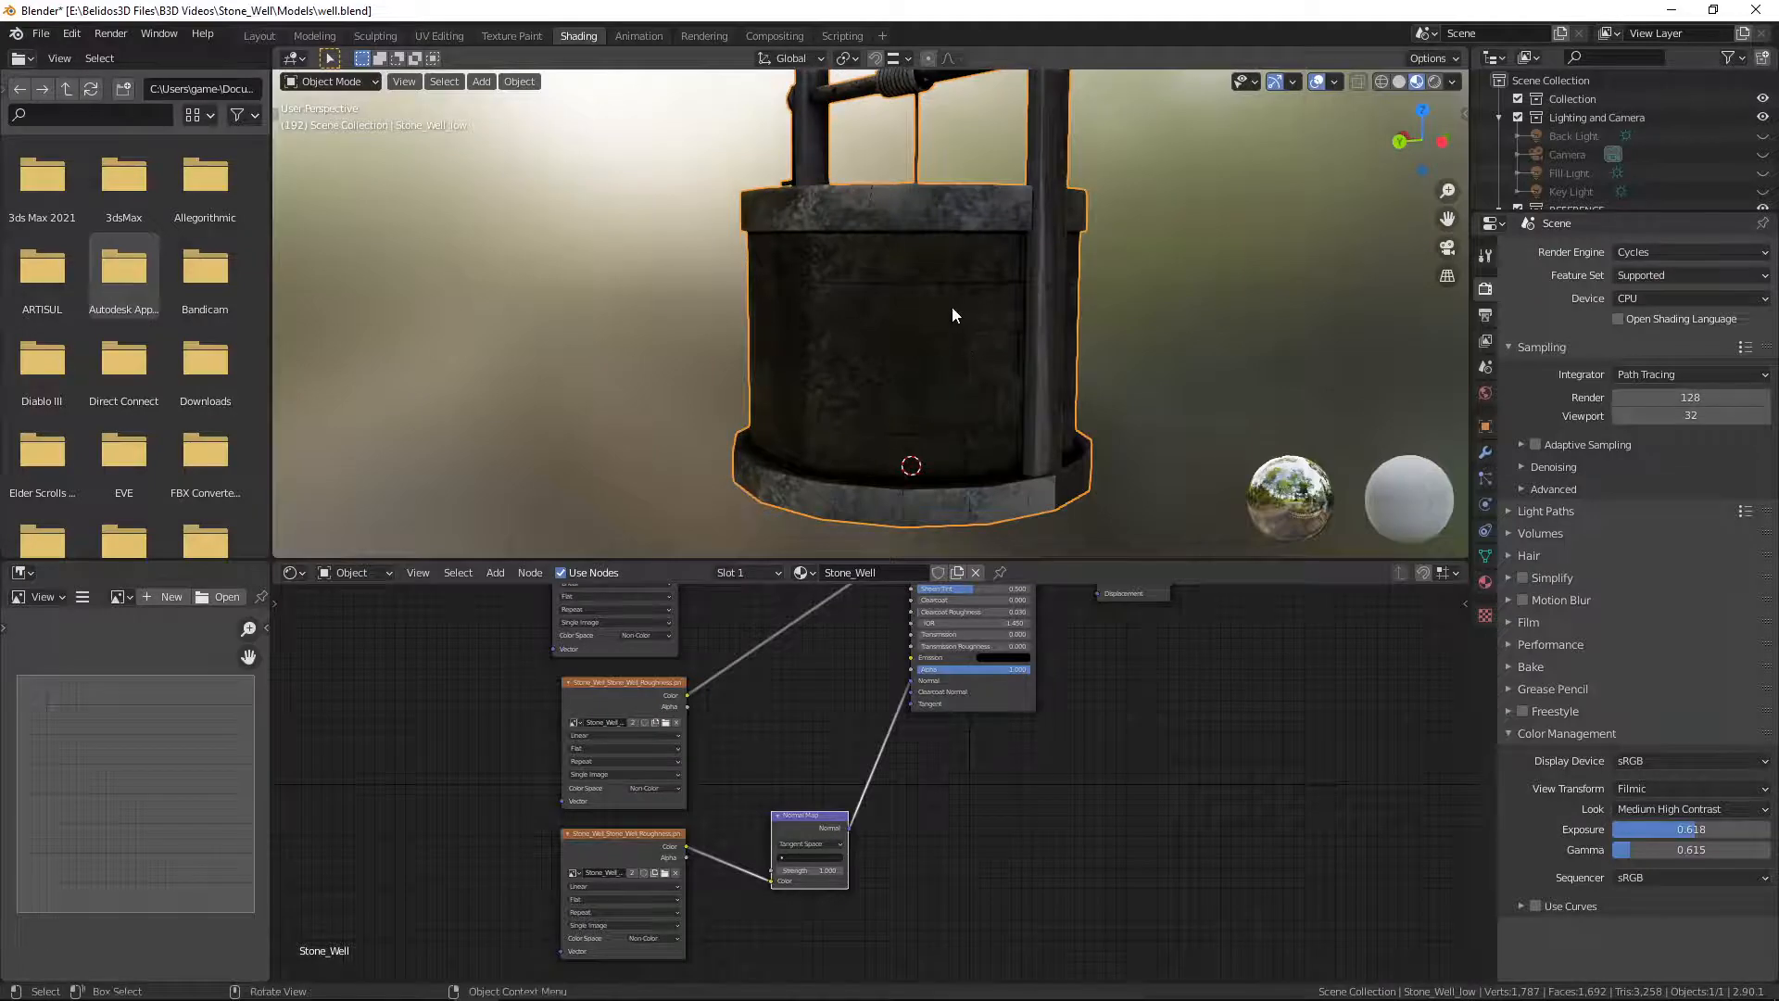
middle_drag(952, 310, 647, 656)
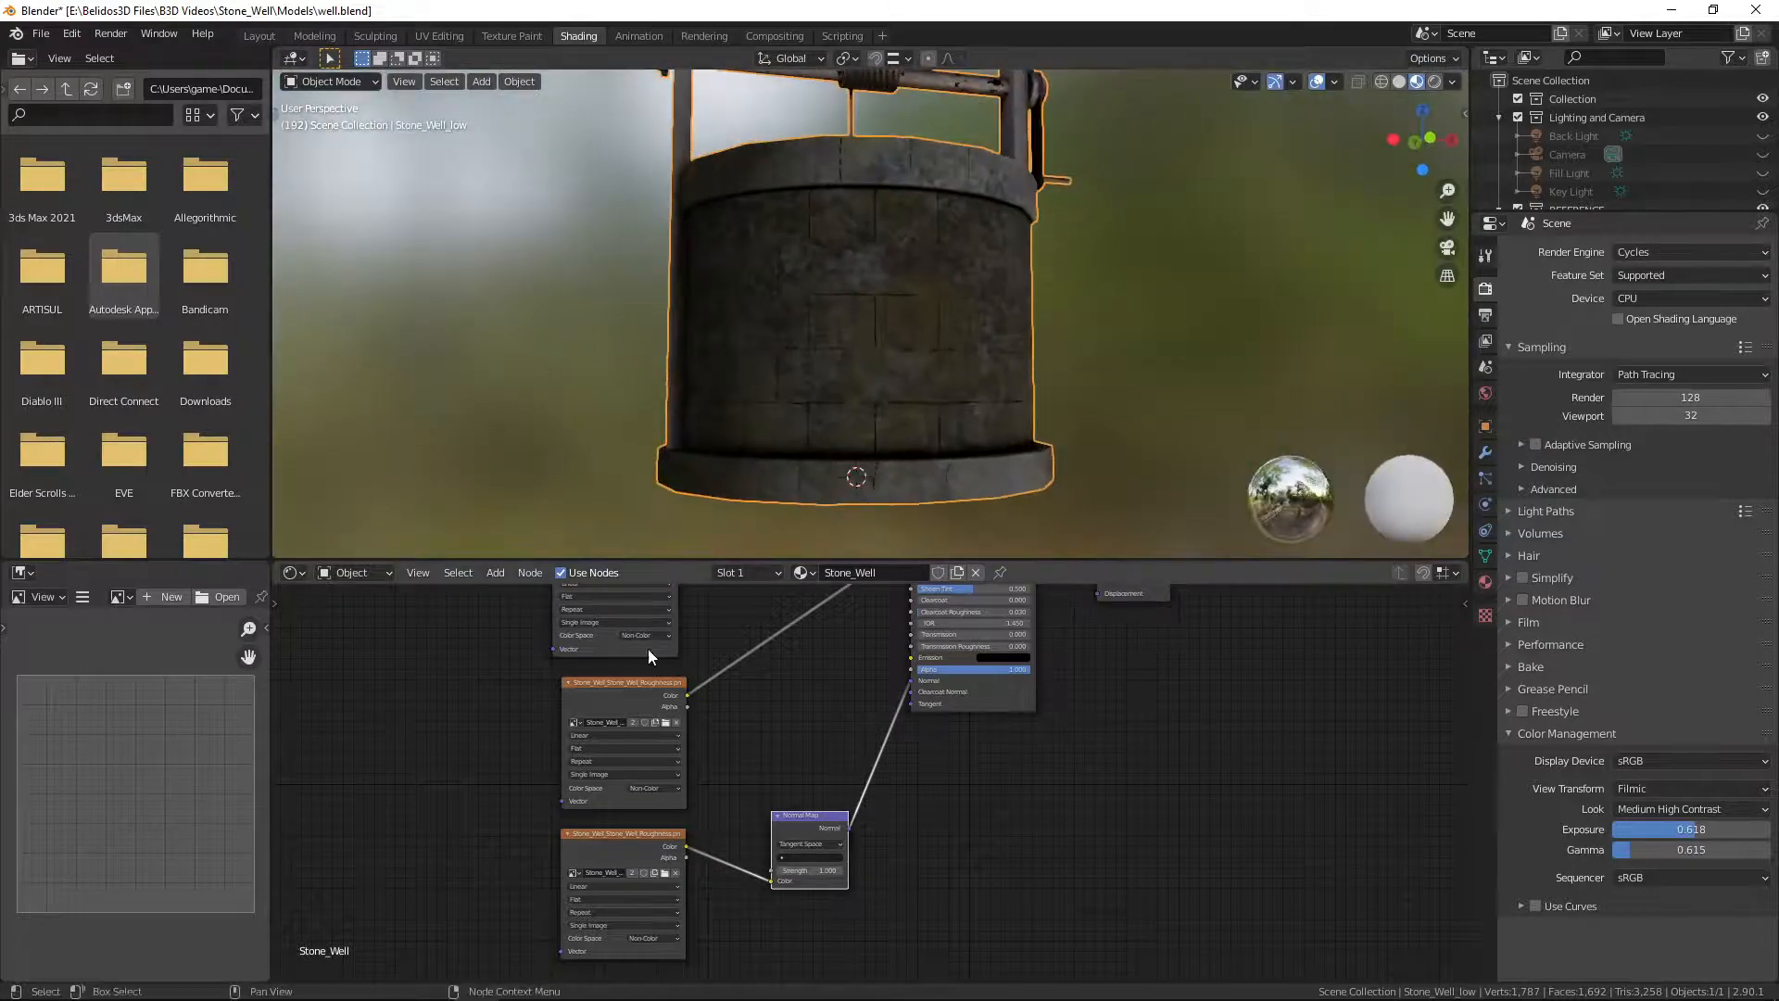
key(x)
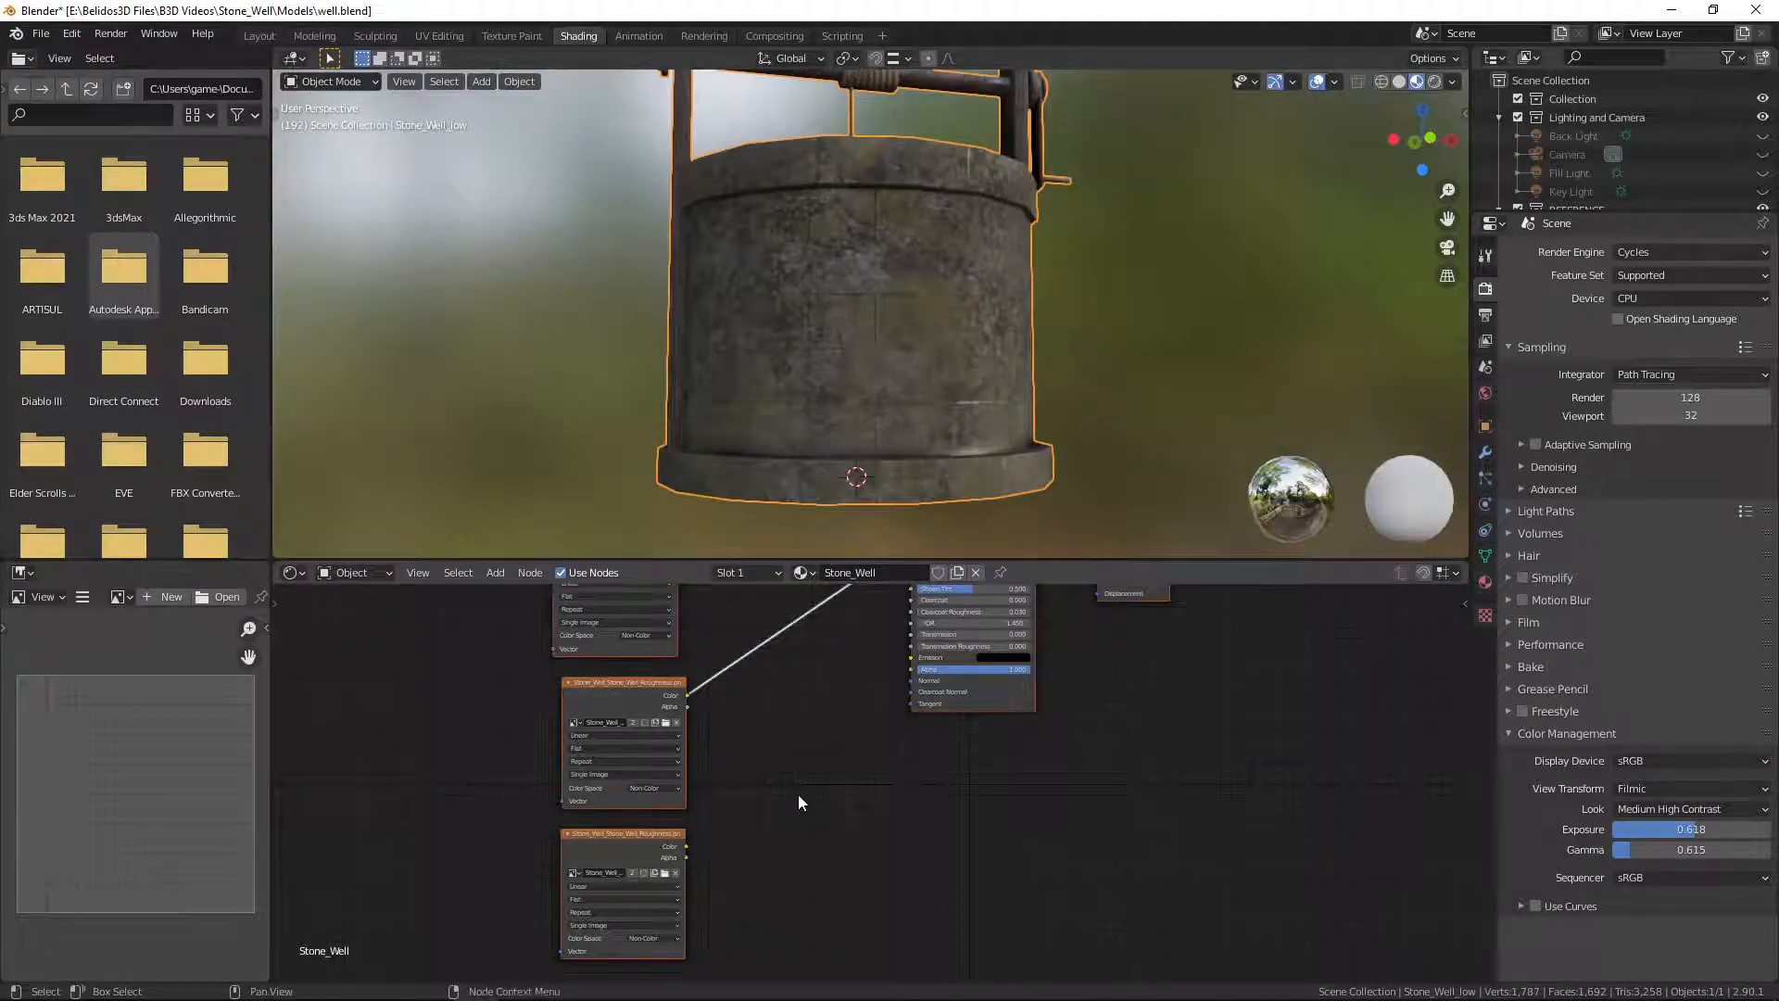
key(shift+a)
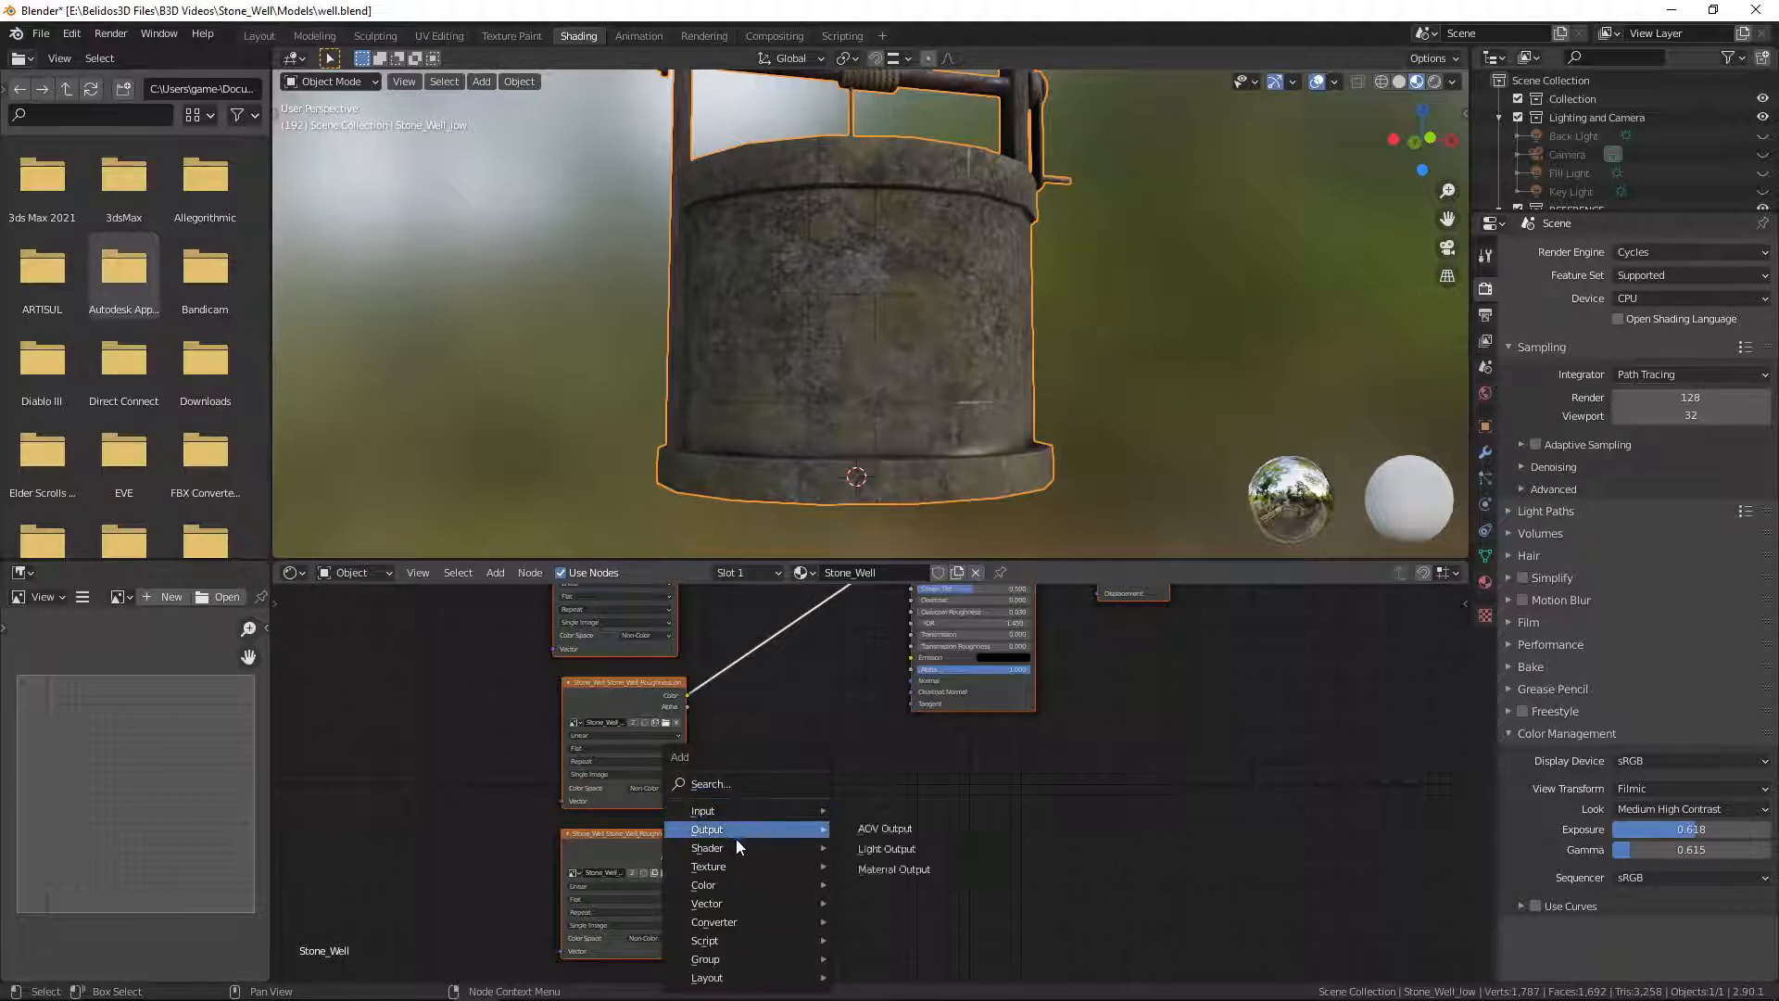
mouse_move(730, 866)
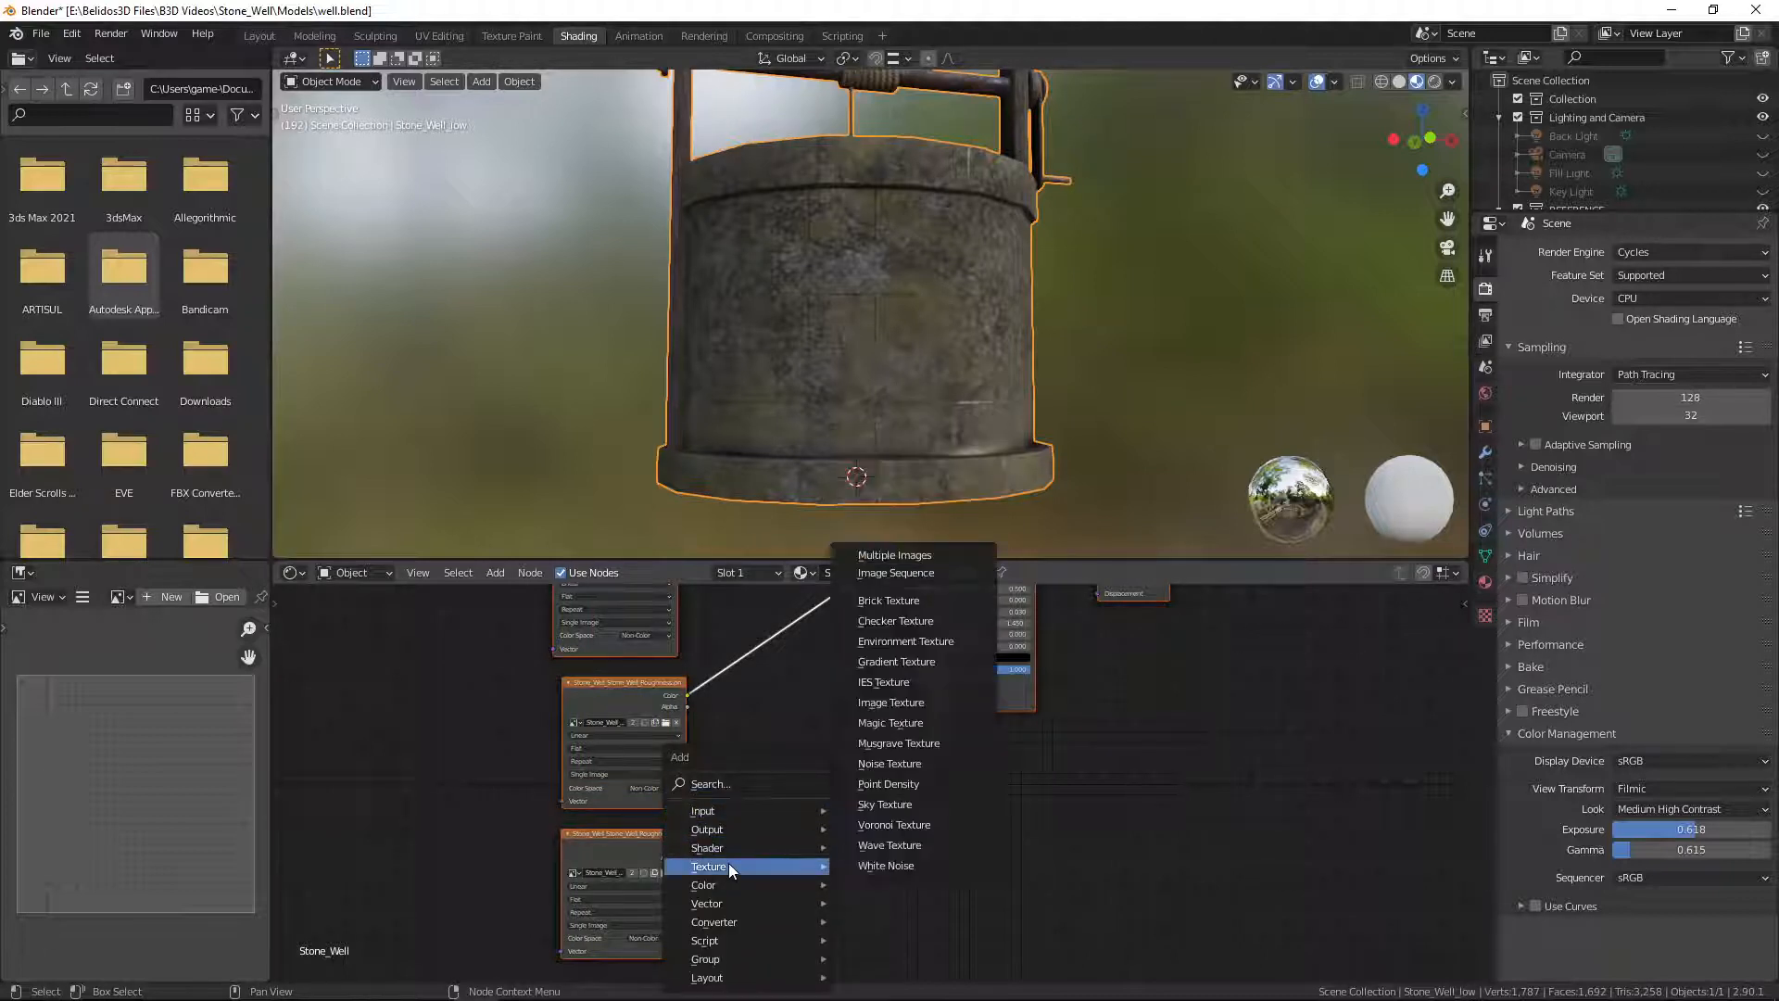
click(727, 783)
text(NORMAL)
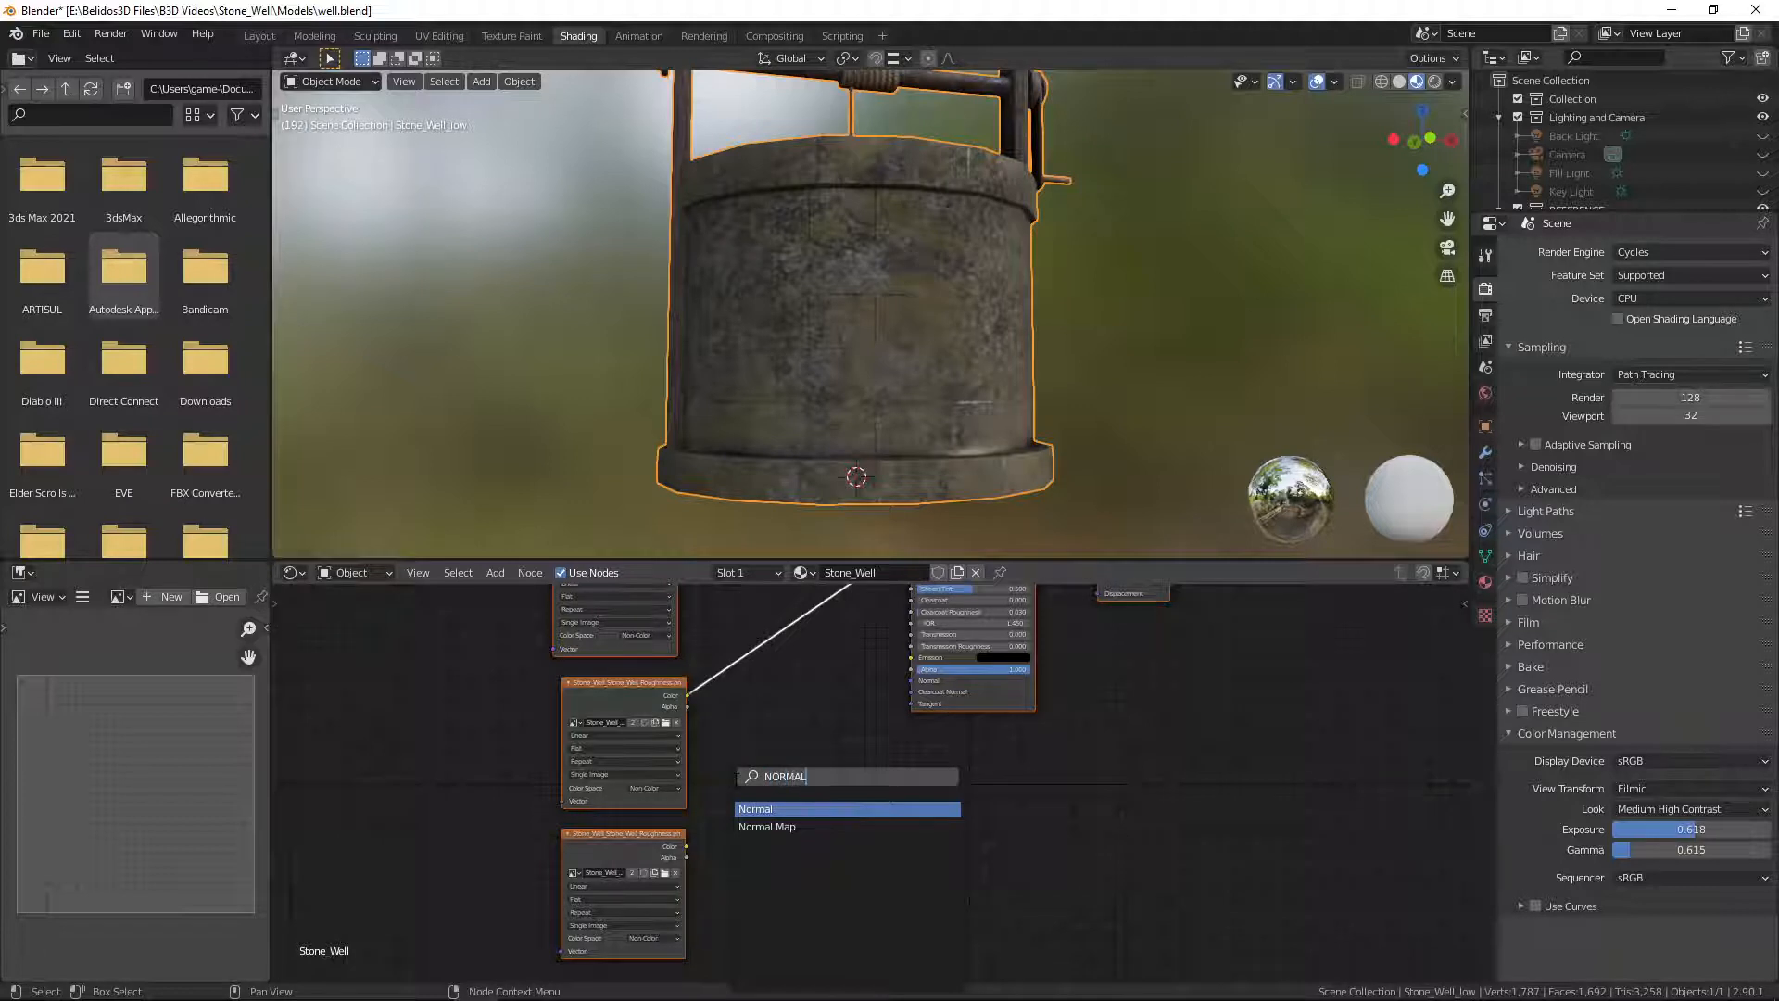
key(Return)
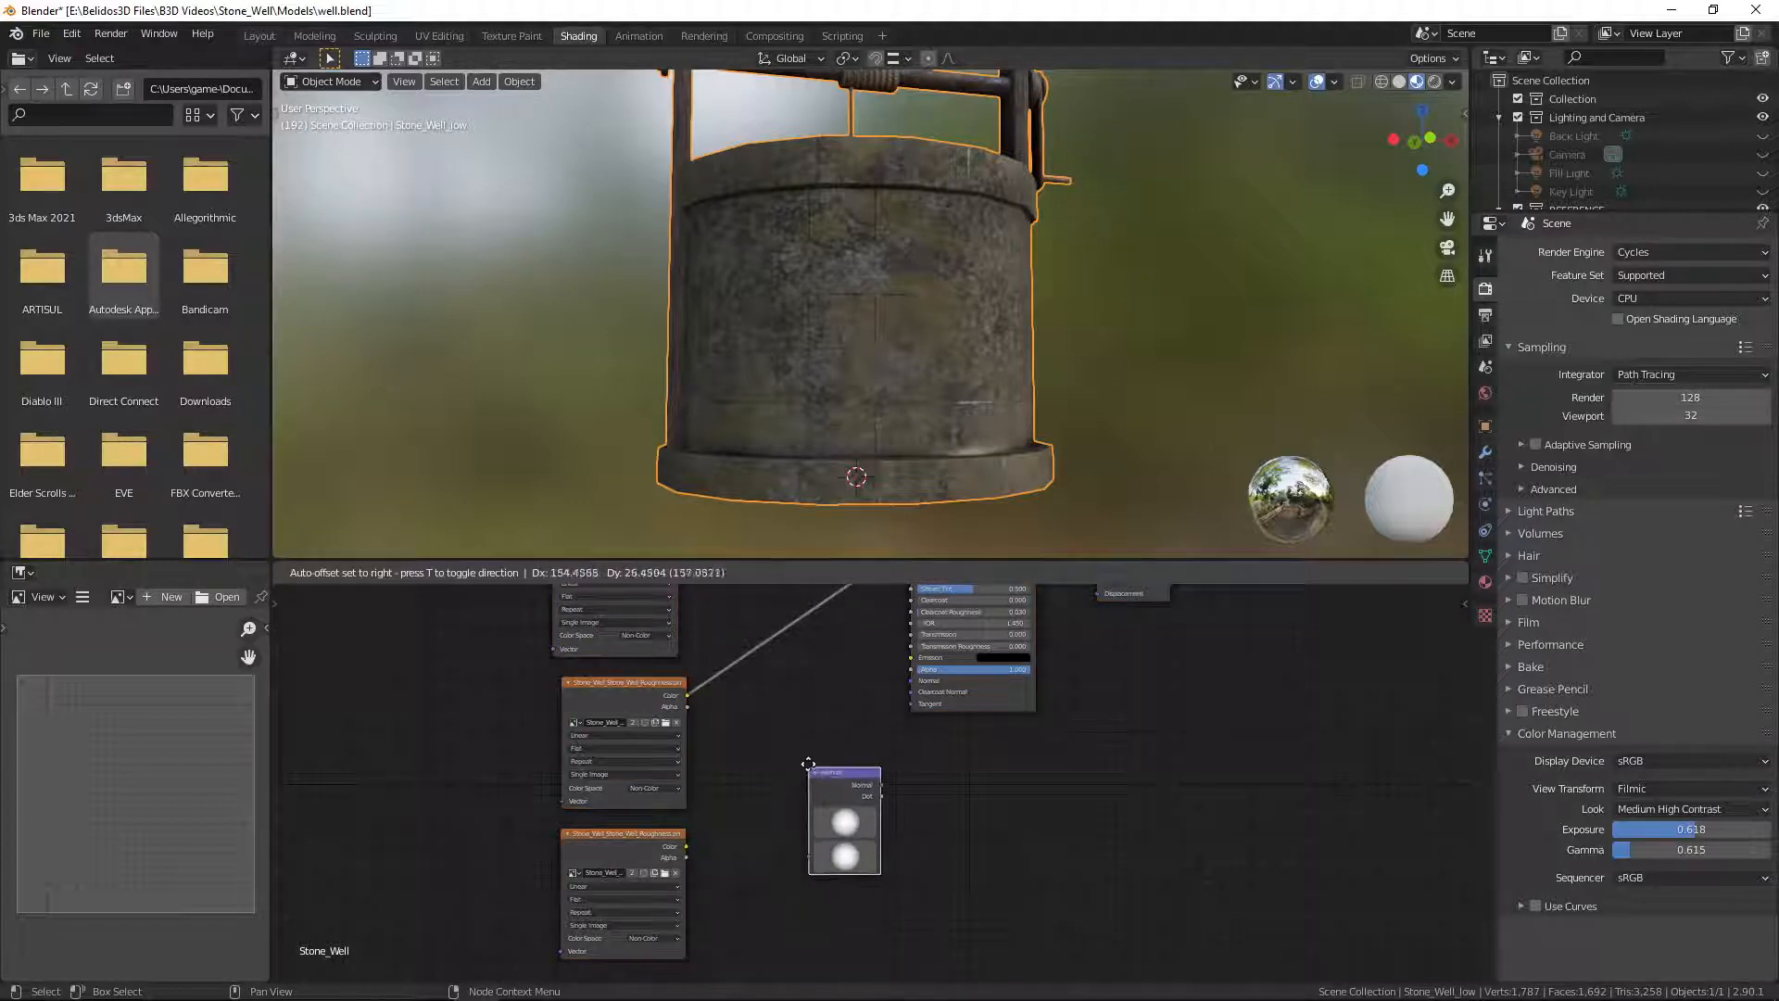
key(Escape)
Step: Add a Normal Map node, feeding its Strength from the lowest texture's Color and linking its output to the Principled BSDF's Normal input
key(shift+a)
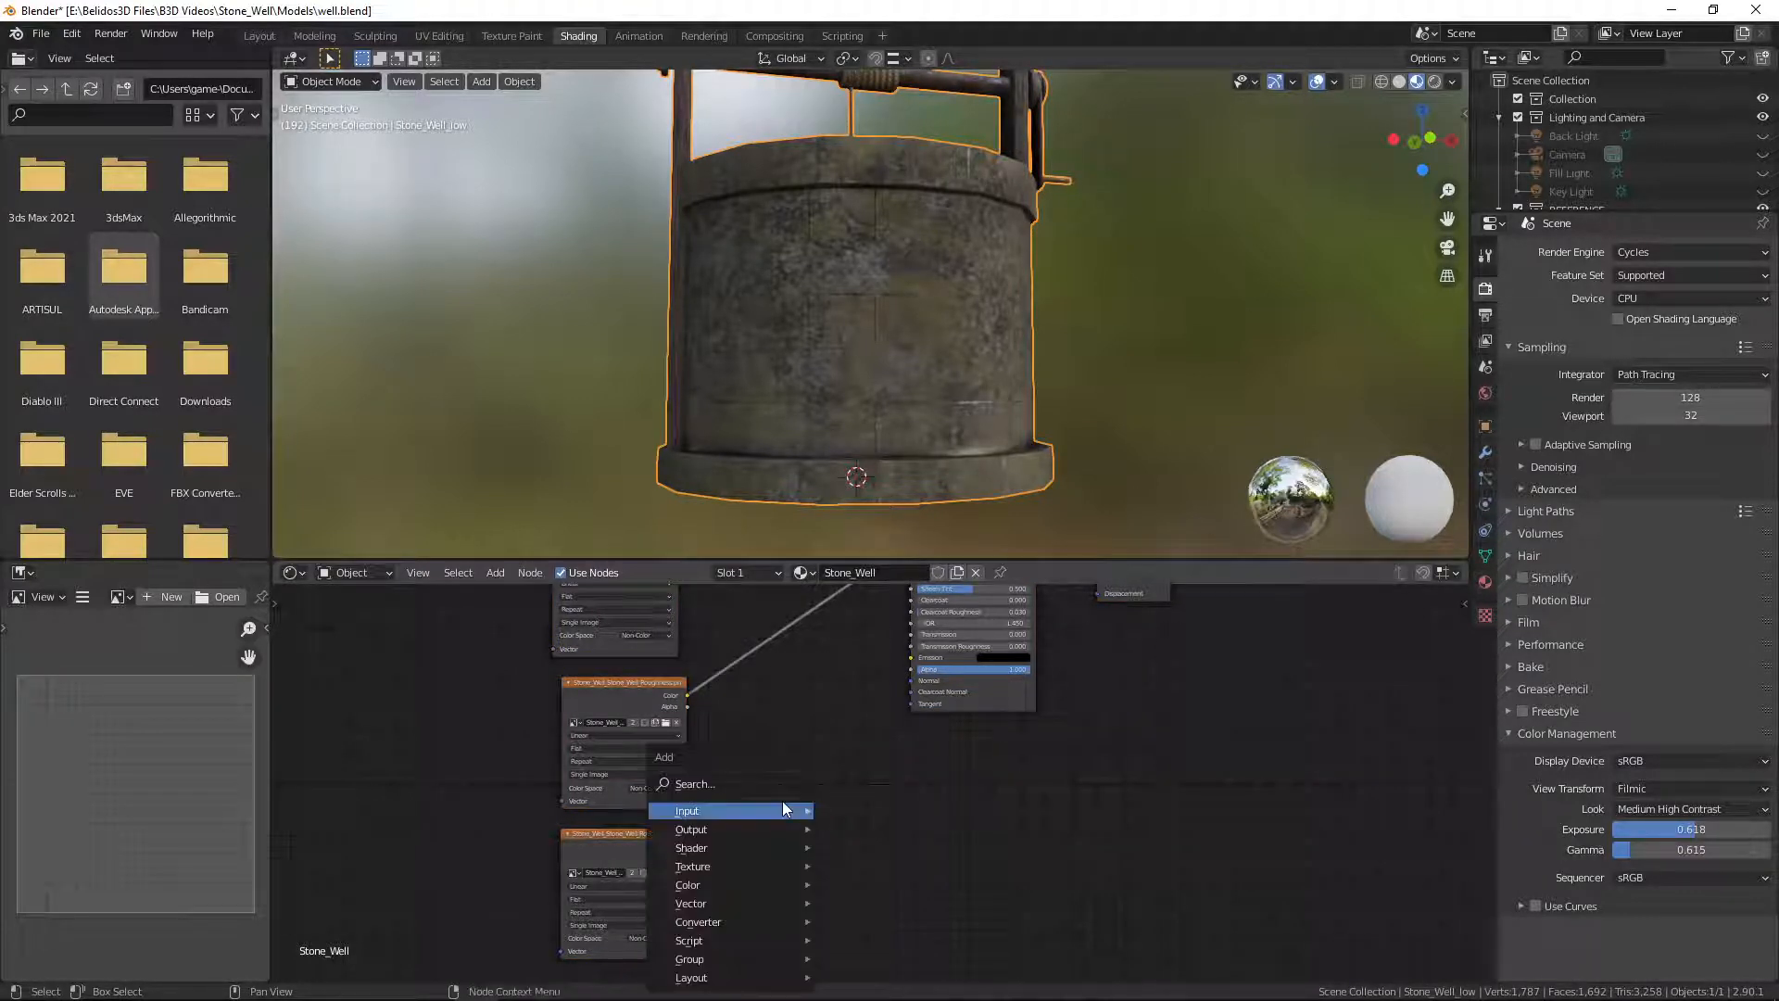
click(738, 785)
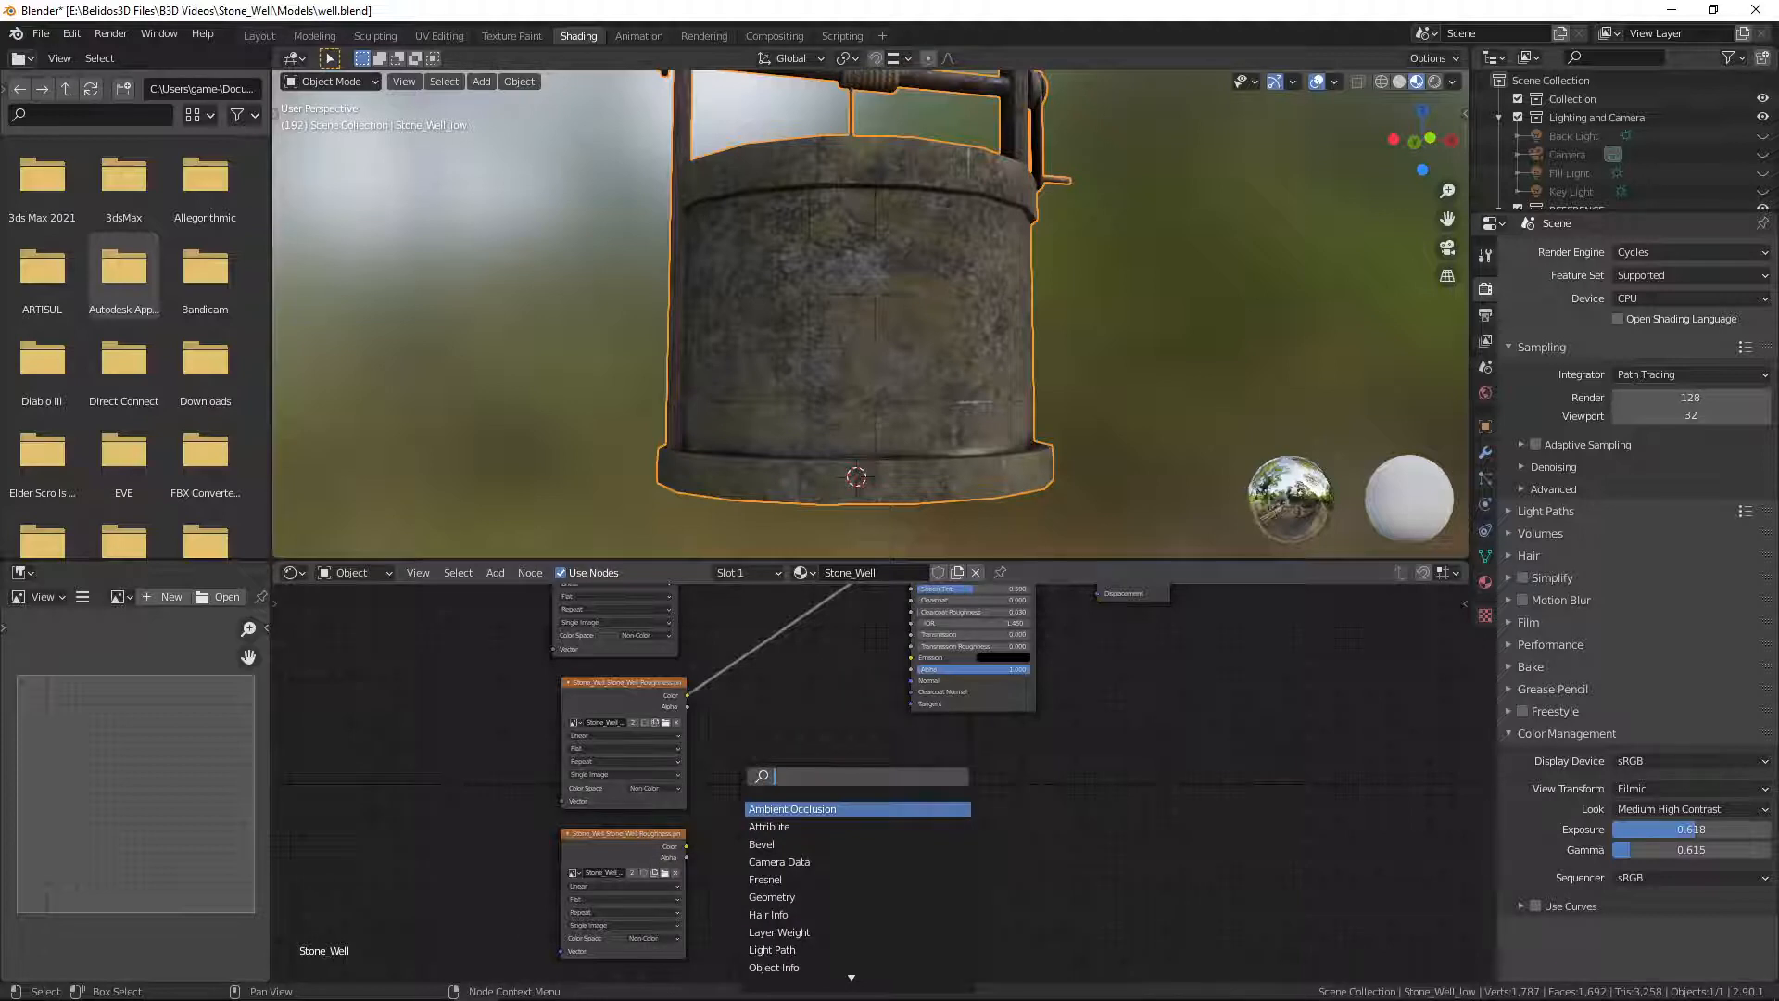
text(NORMAL)
key(Down)
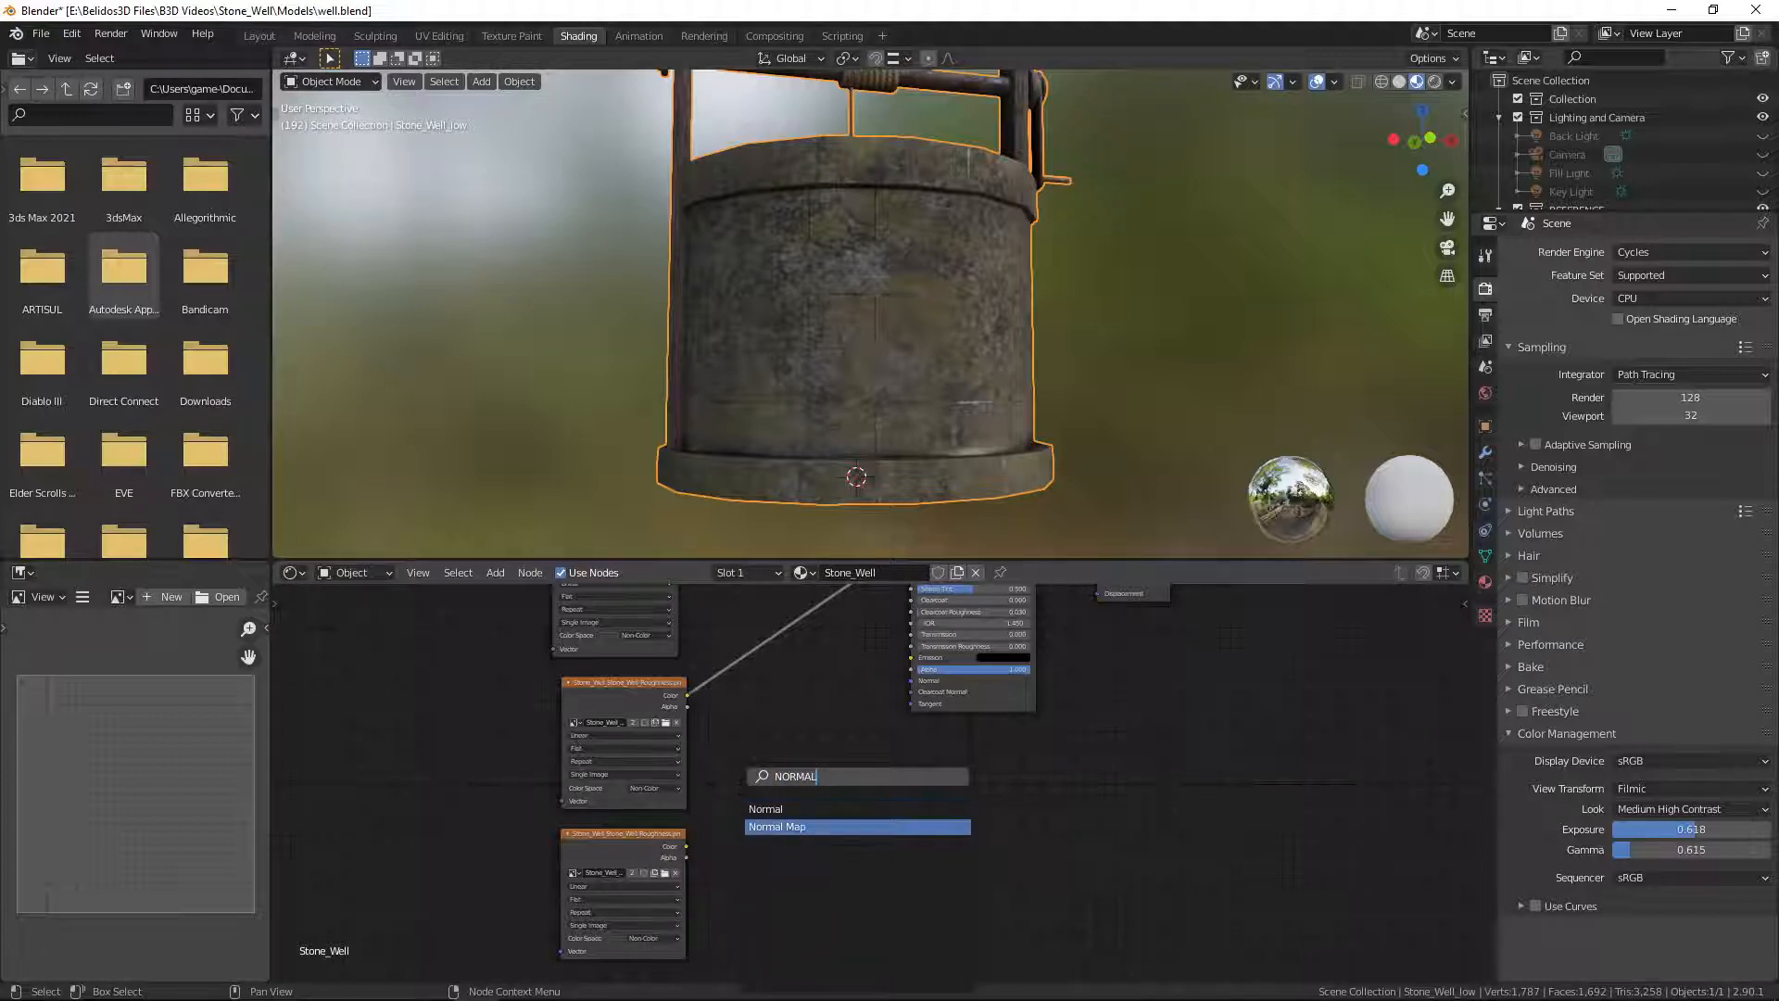
key(Return)
click(800, 795)
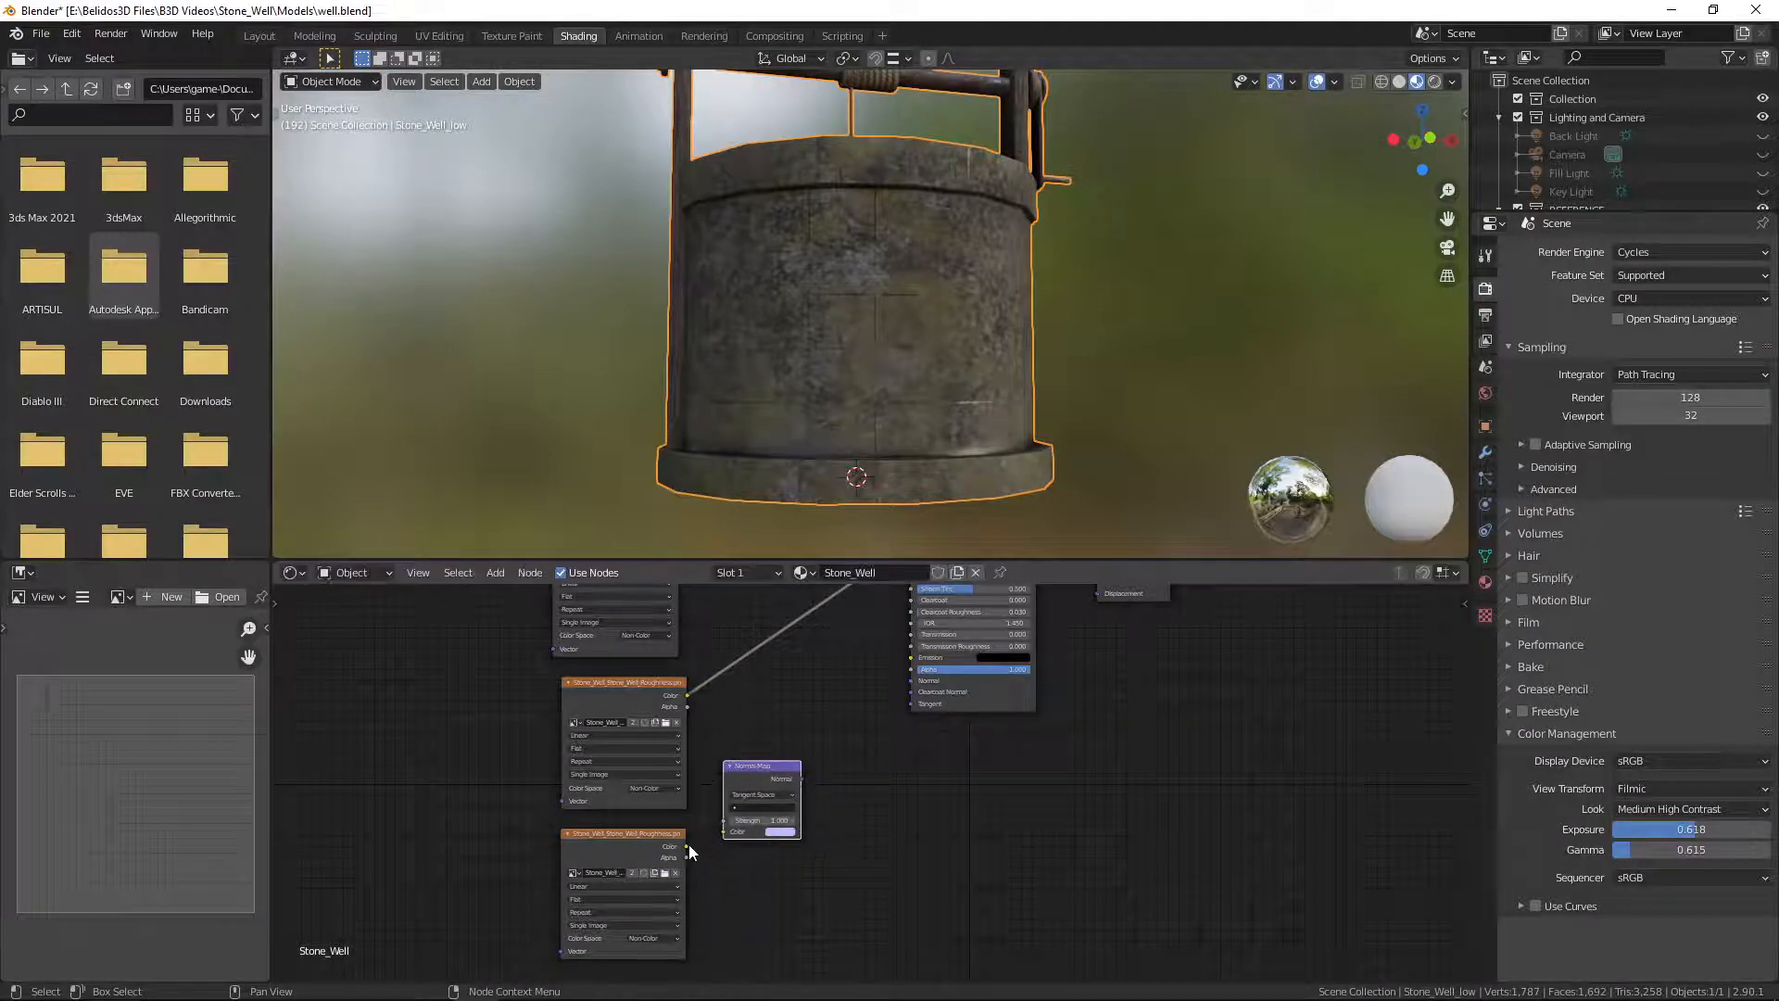
drag(688, 845, 926, 684)
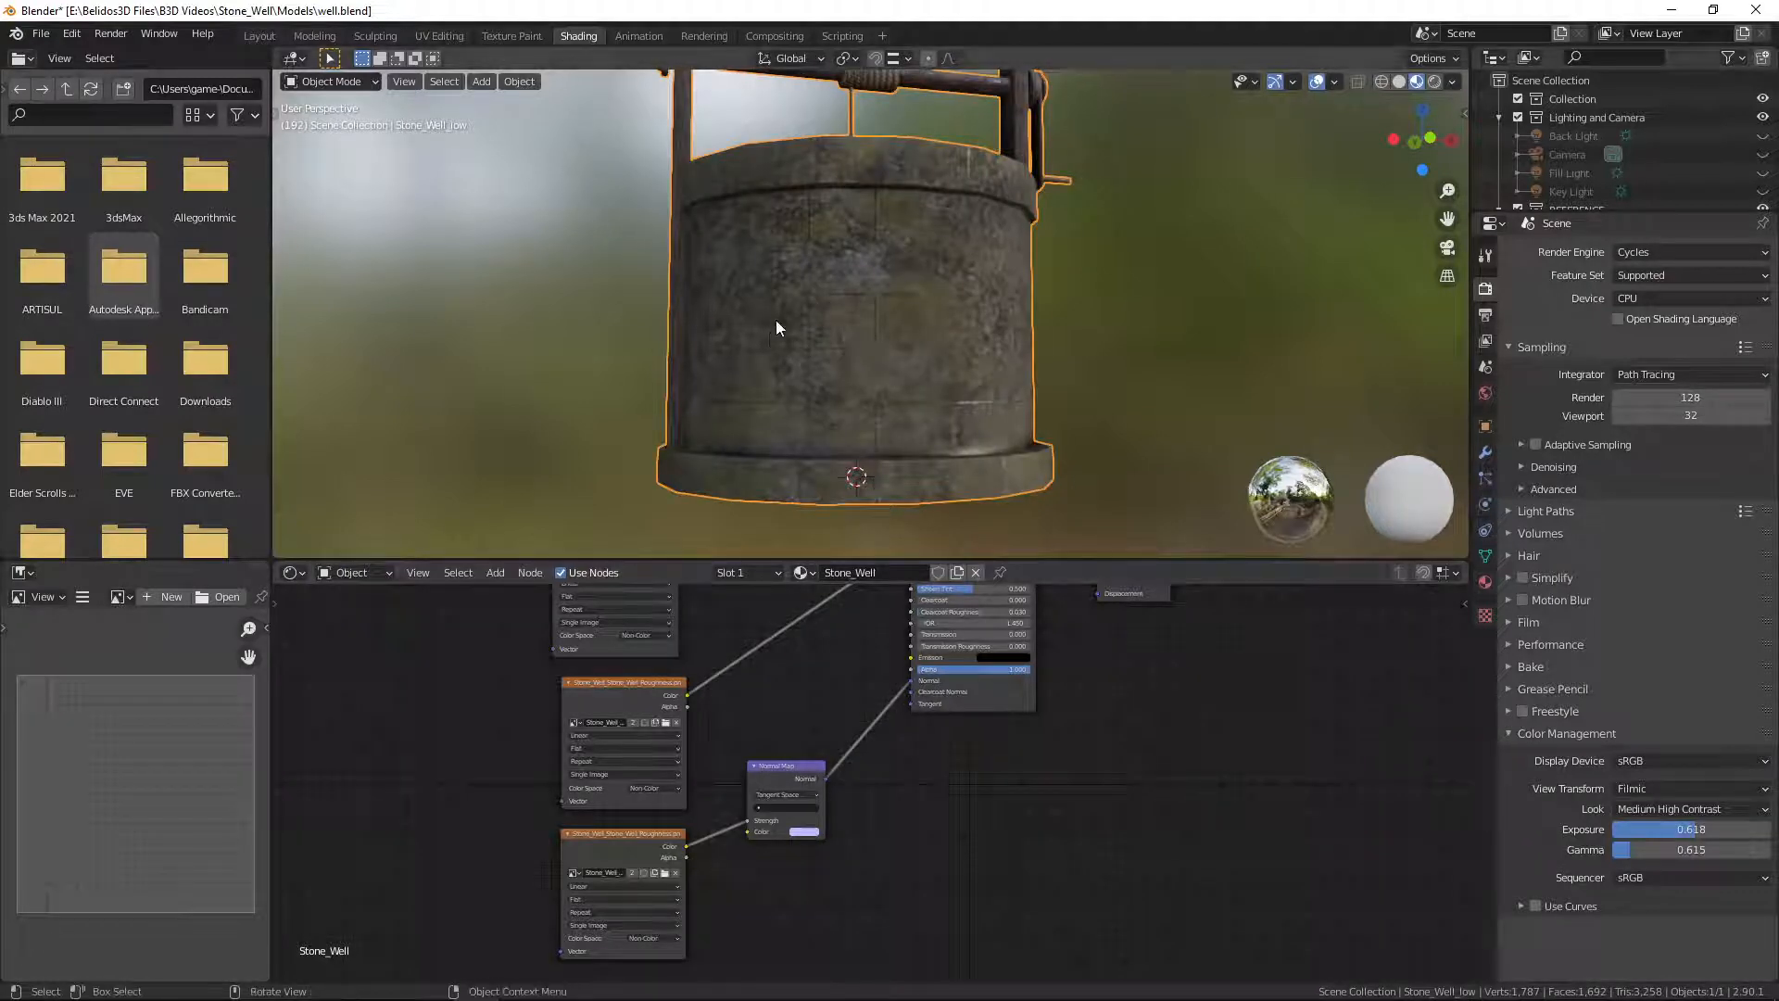
Step: Examine the well's shading from several angles and review the texture nodes' links to the Principled BSDF
middle_drag(776, 319, 881, 347)
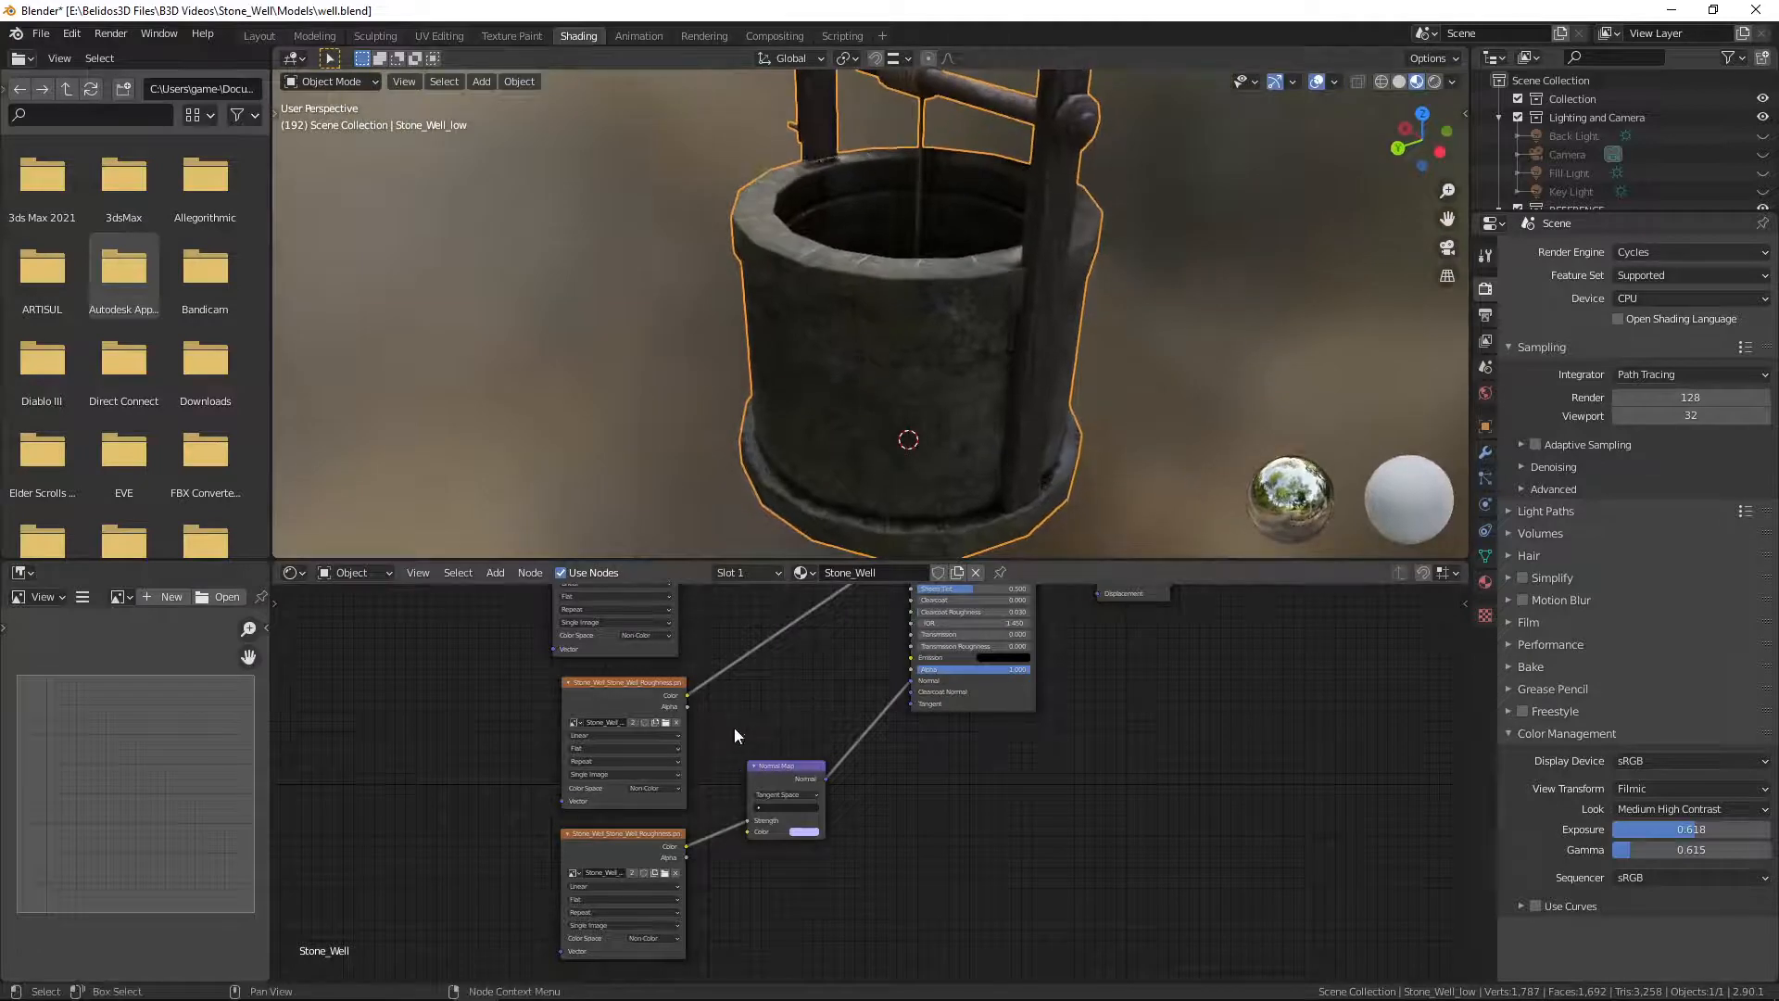
scroll(827, 660, up, 2)
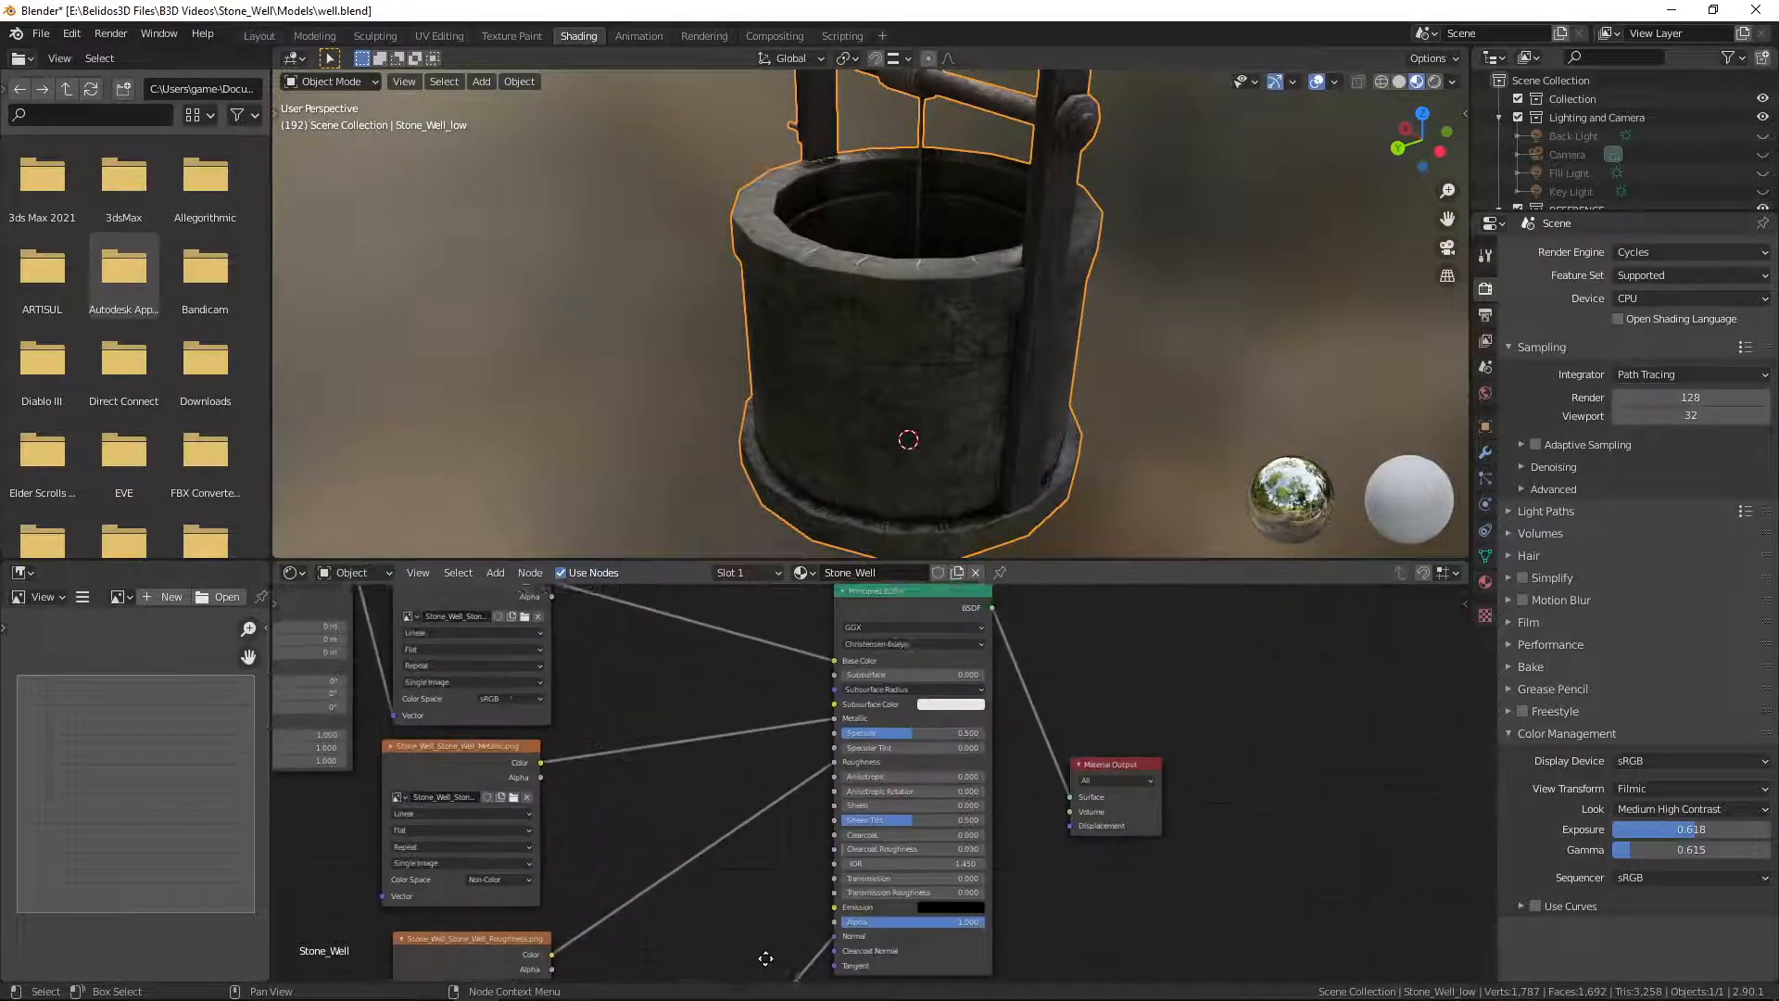
middle_drag(815, 705, 965, 759)
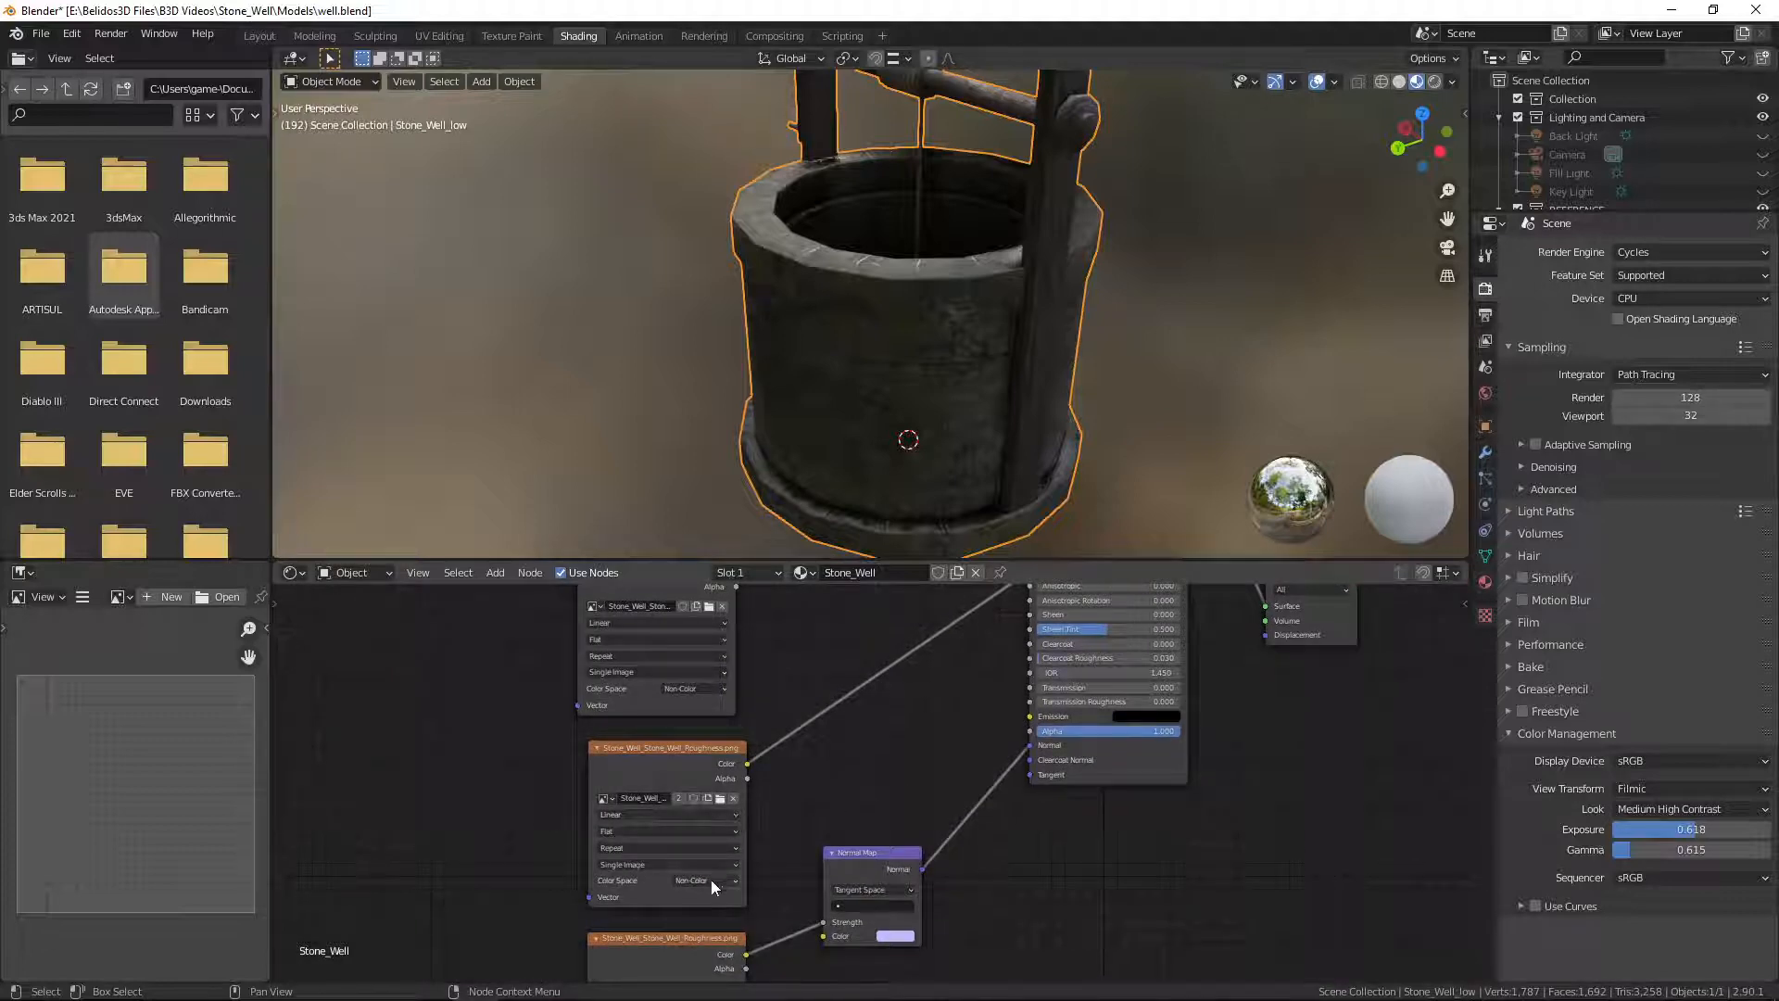
middle_drag(1088, 423, 1014, 421)
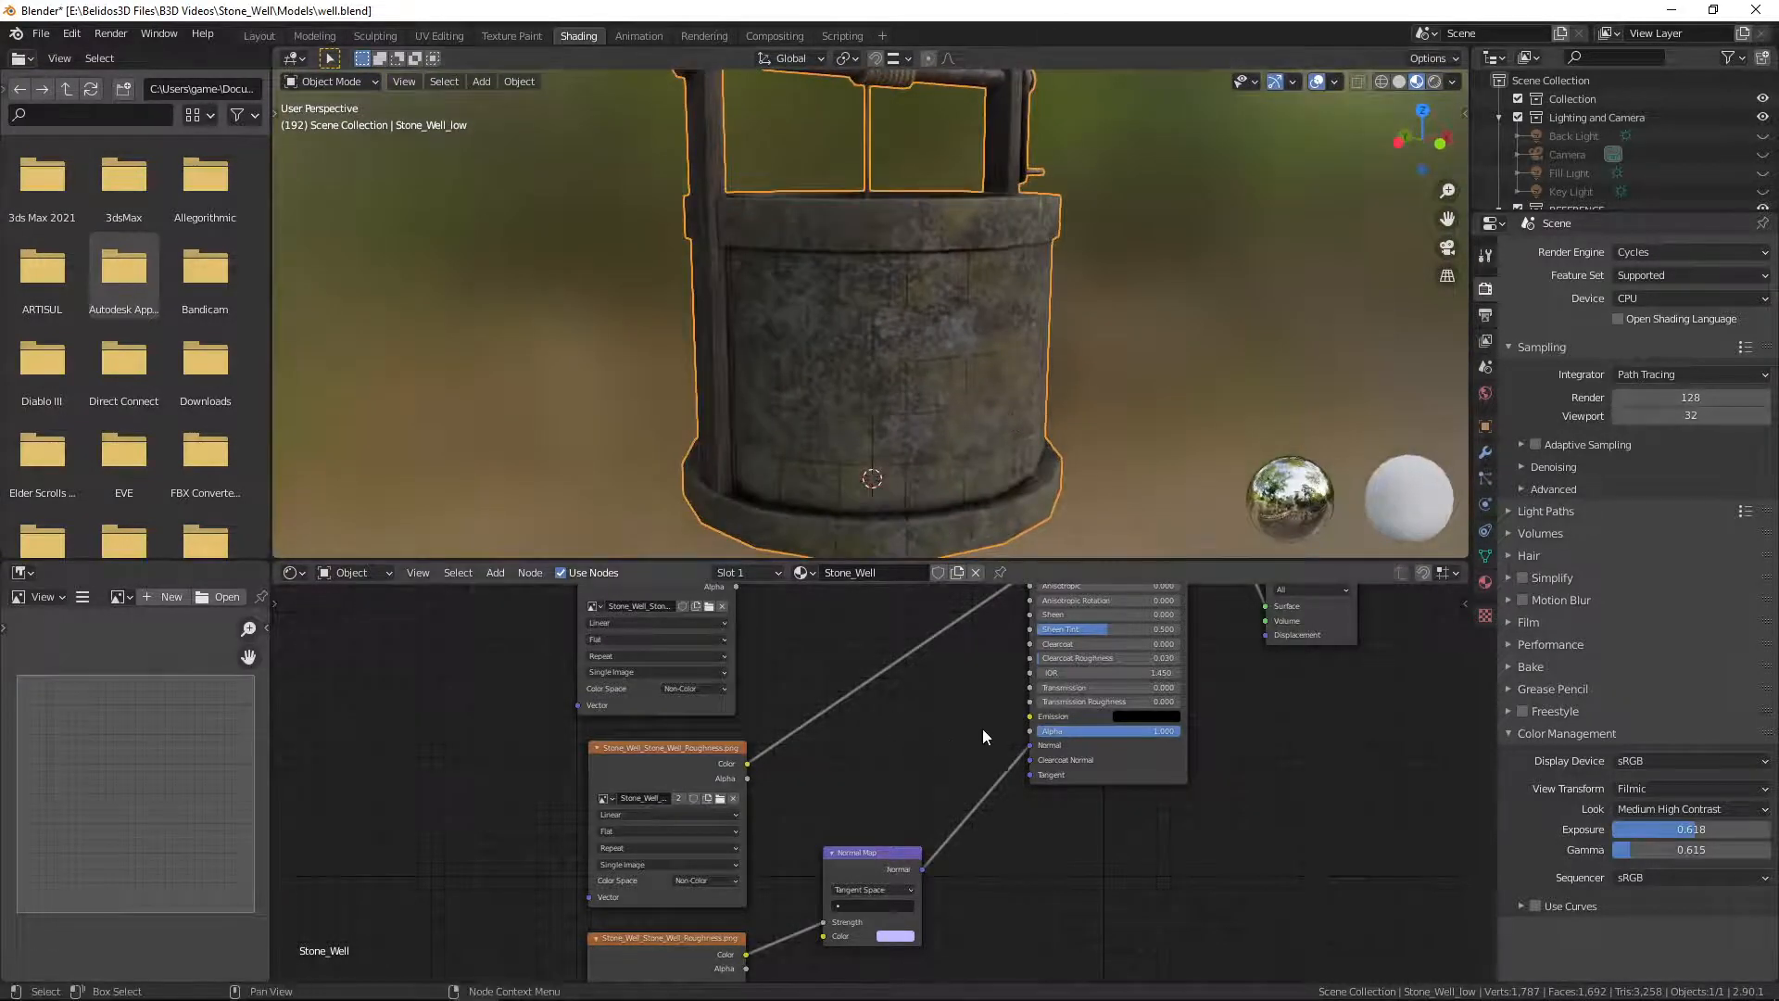
scroll(1001, 723, up, 3)
scroll(1023, 715, down, 2)
alt+middle_drag(851, 220, 1099, 370)
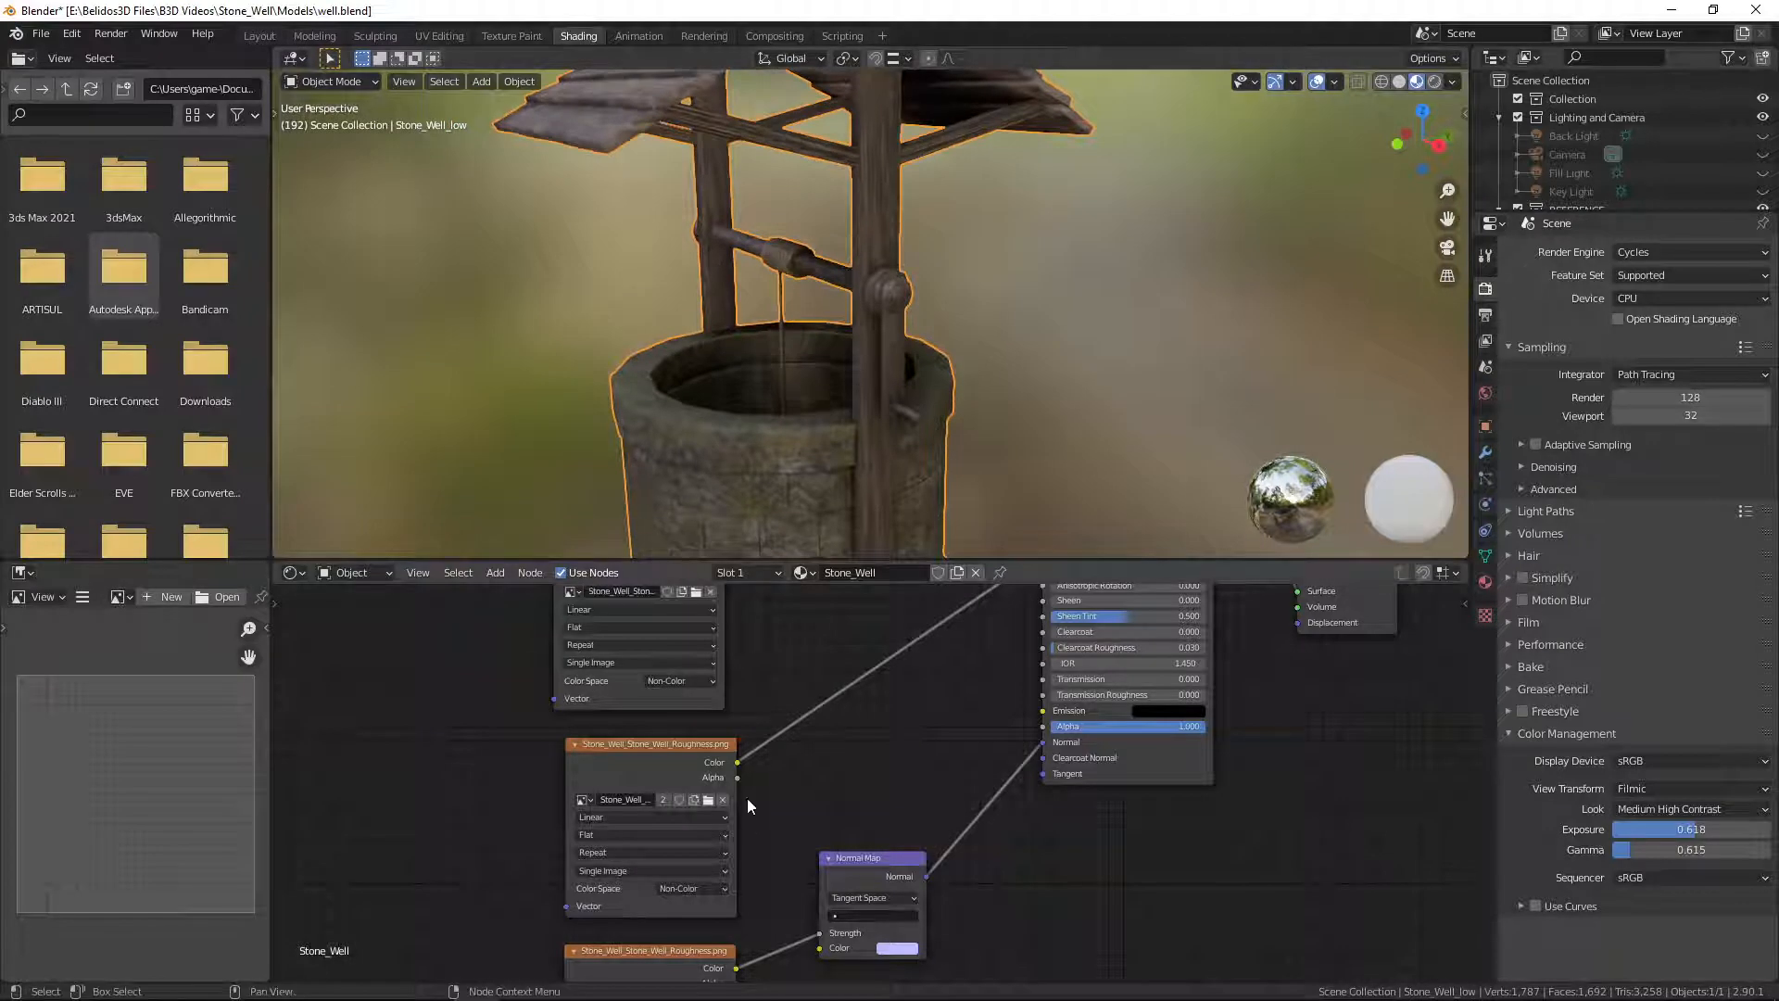
Step: Reload Stone_Well_Stone_Well_Roughness.png in the upper Roughness texture node and check the whole well
click(710, 800)
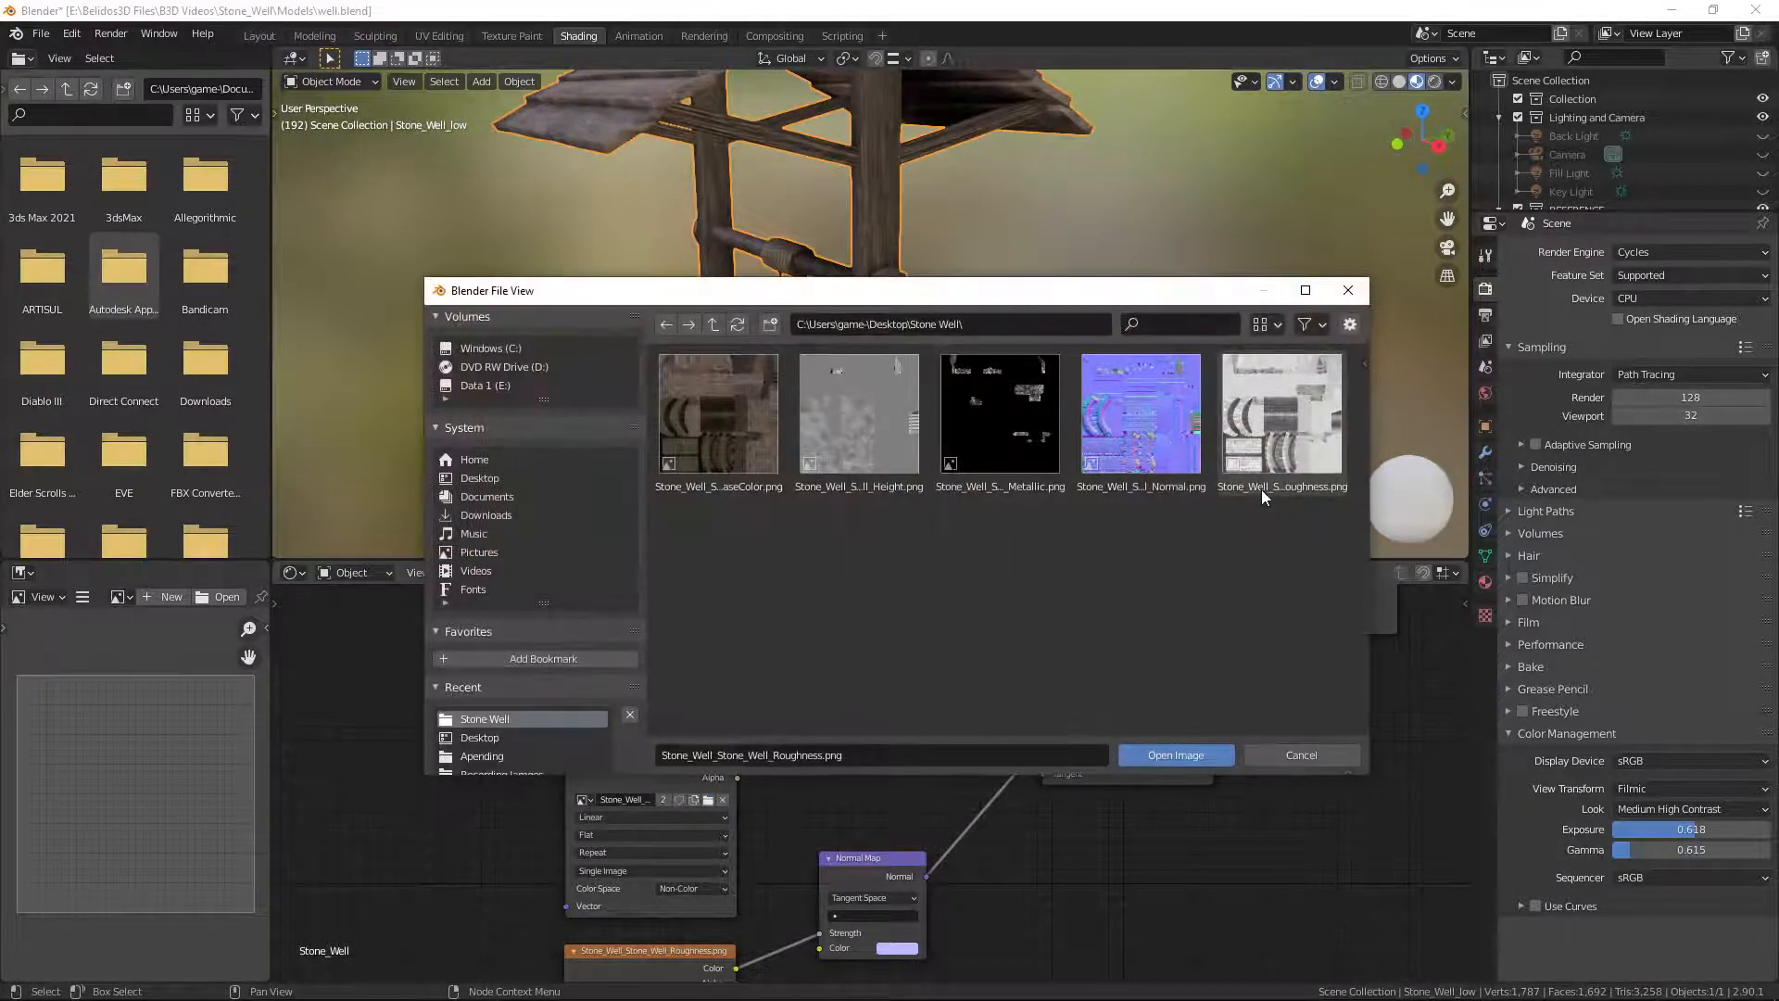
click(1149, 756)
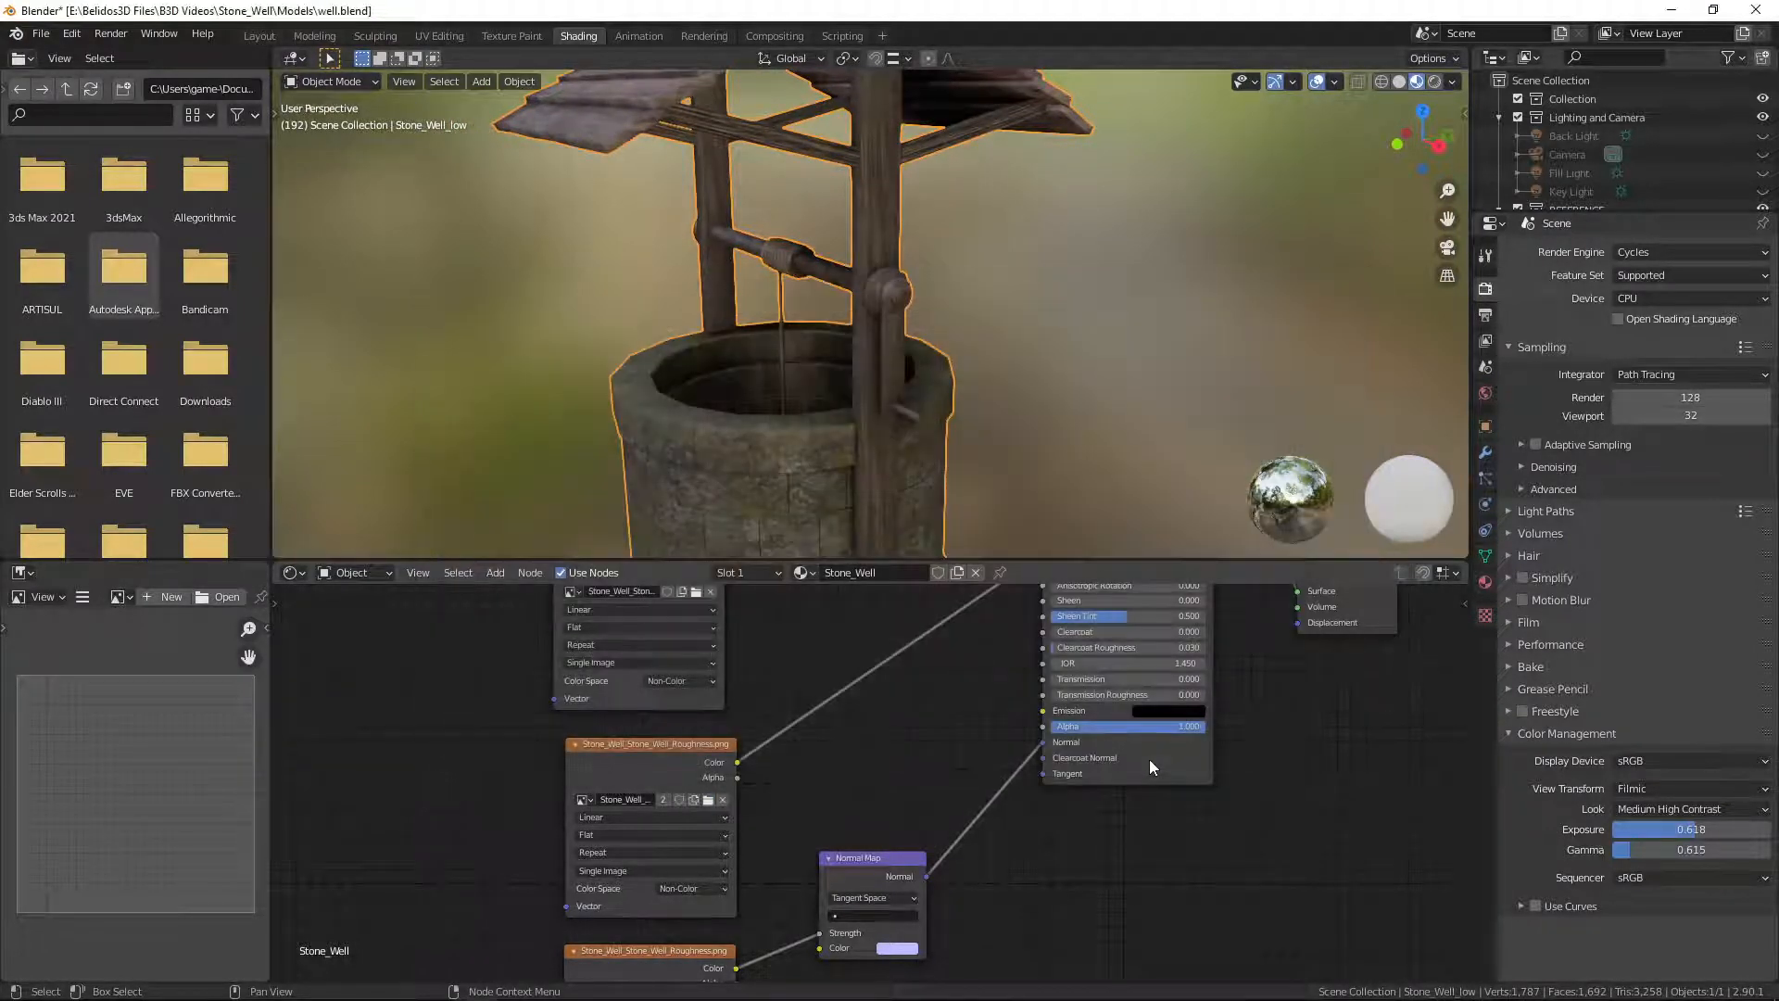
scroll(952, 397, down, 6)
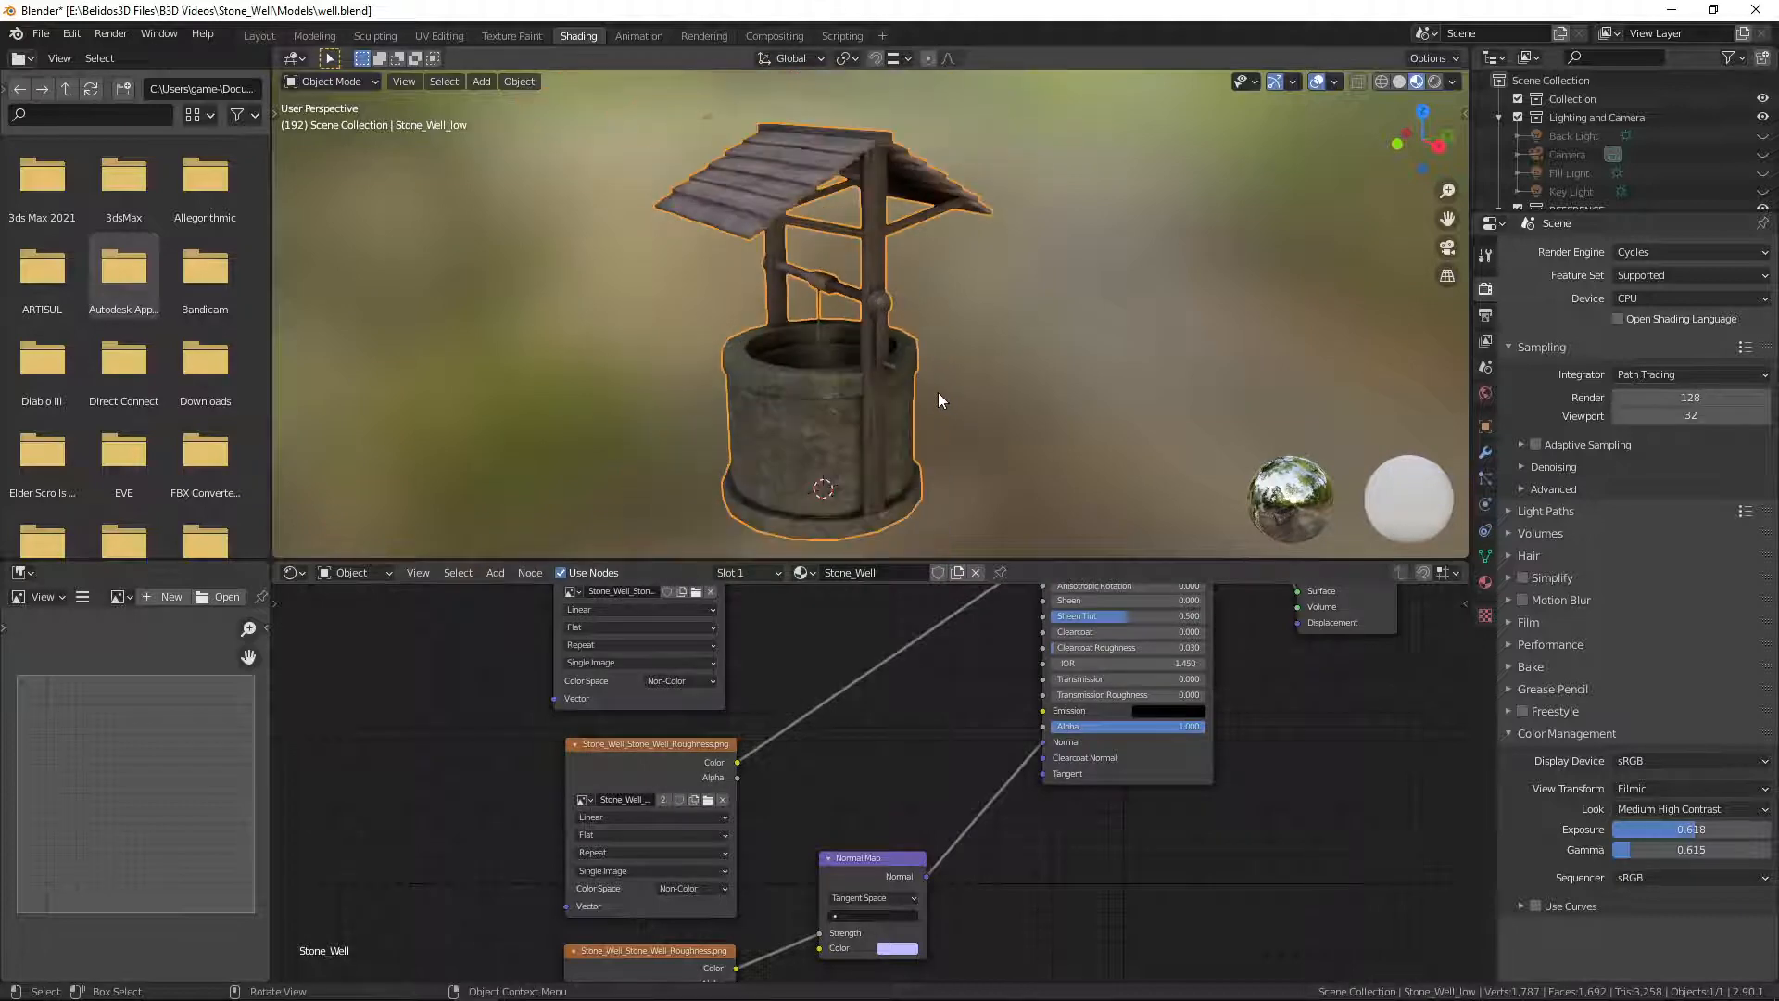
middle_drag(938, 392, 982, 386)
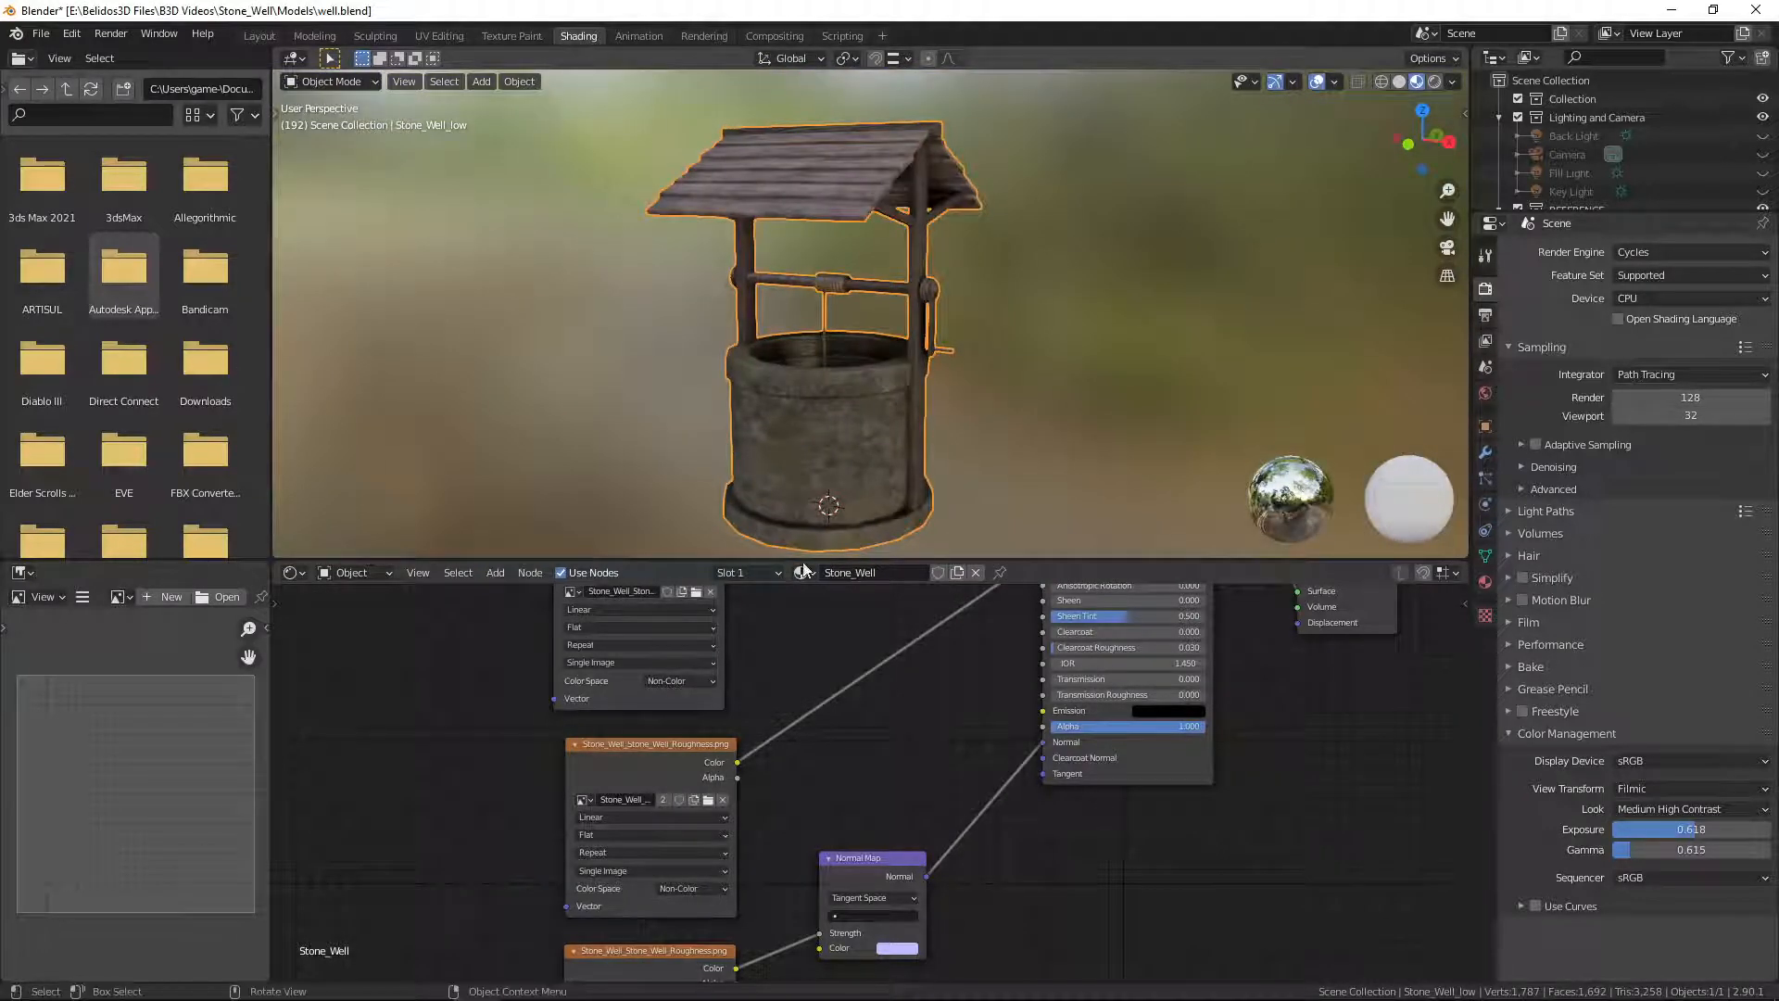
Step: Swap the texture links so the Roughness texture feeds the Metallic input and the Metallic texture feeds the Roughness input
middle_drag(784, 724, 744, 849)
drag(1006, 686, 1006, 637)
drag(684, 677, 1018, 683)
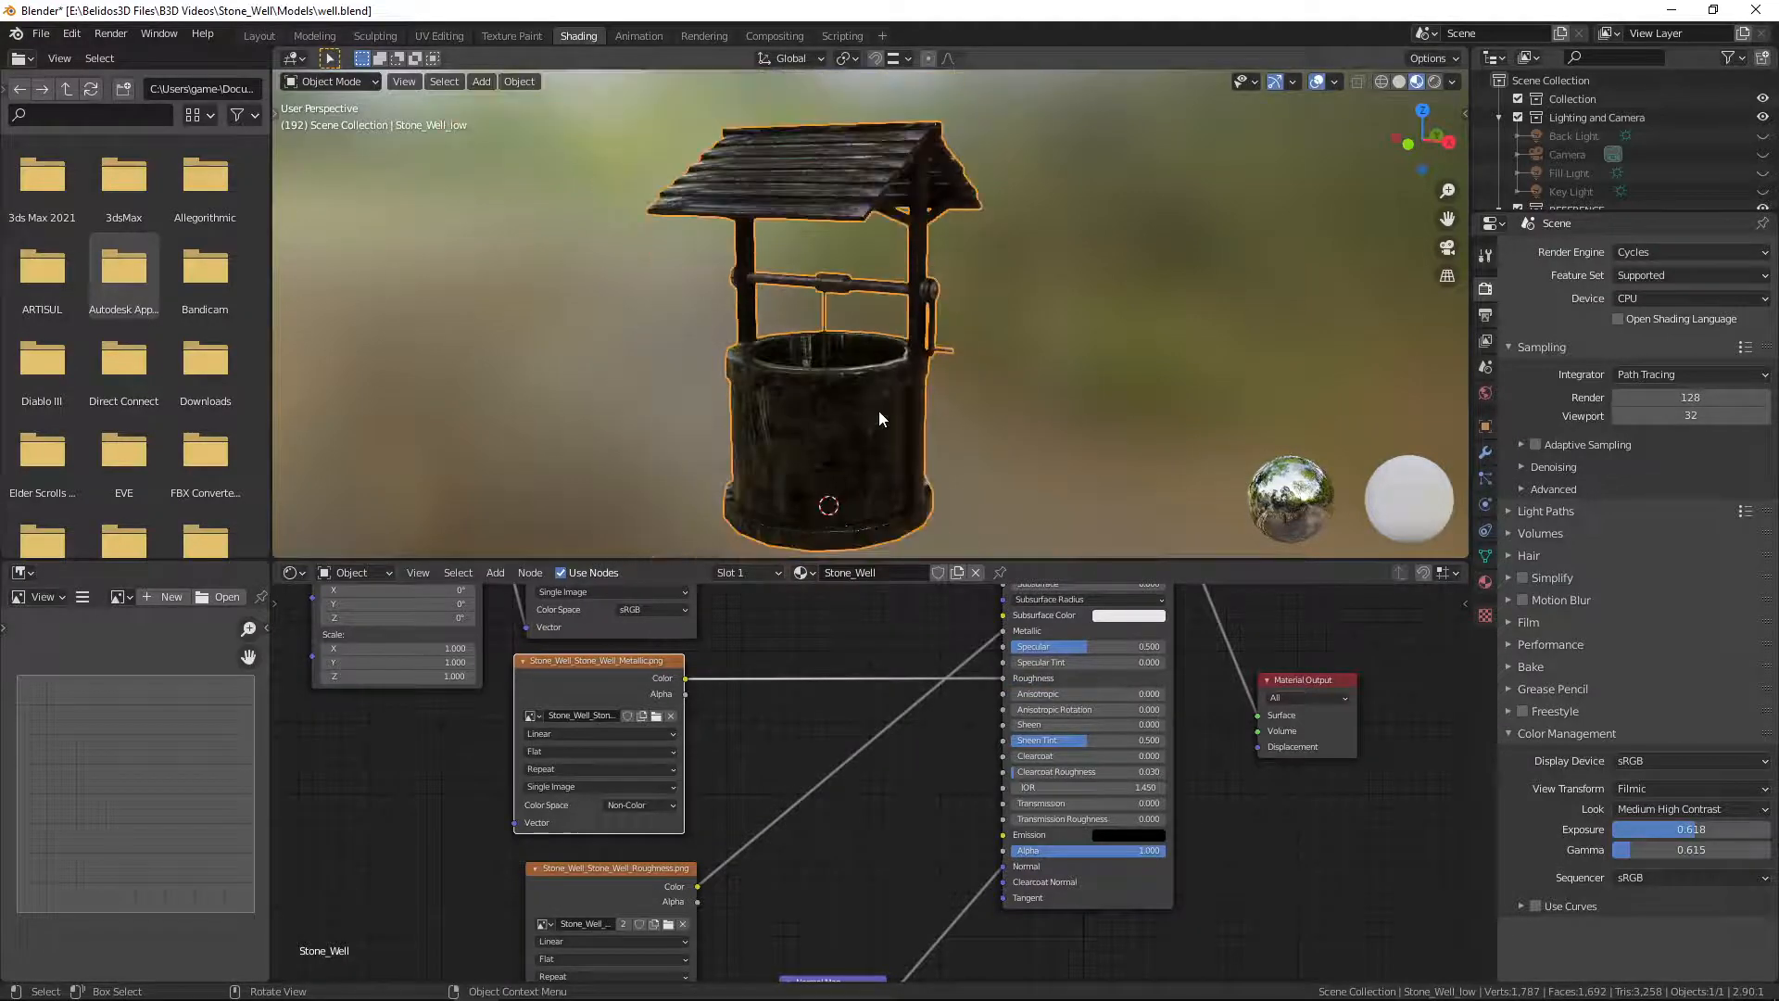
scroll(881, 808, down, 1)
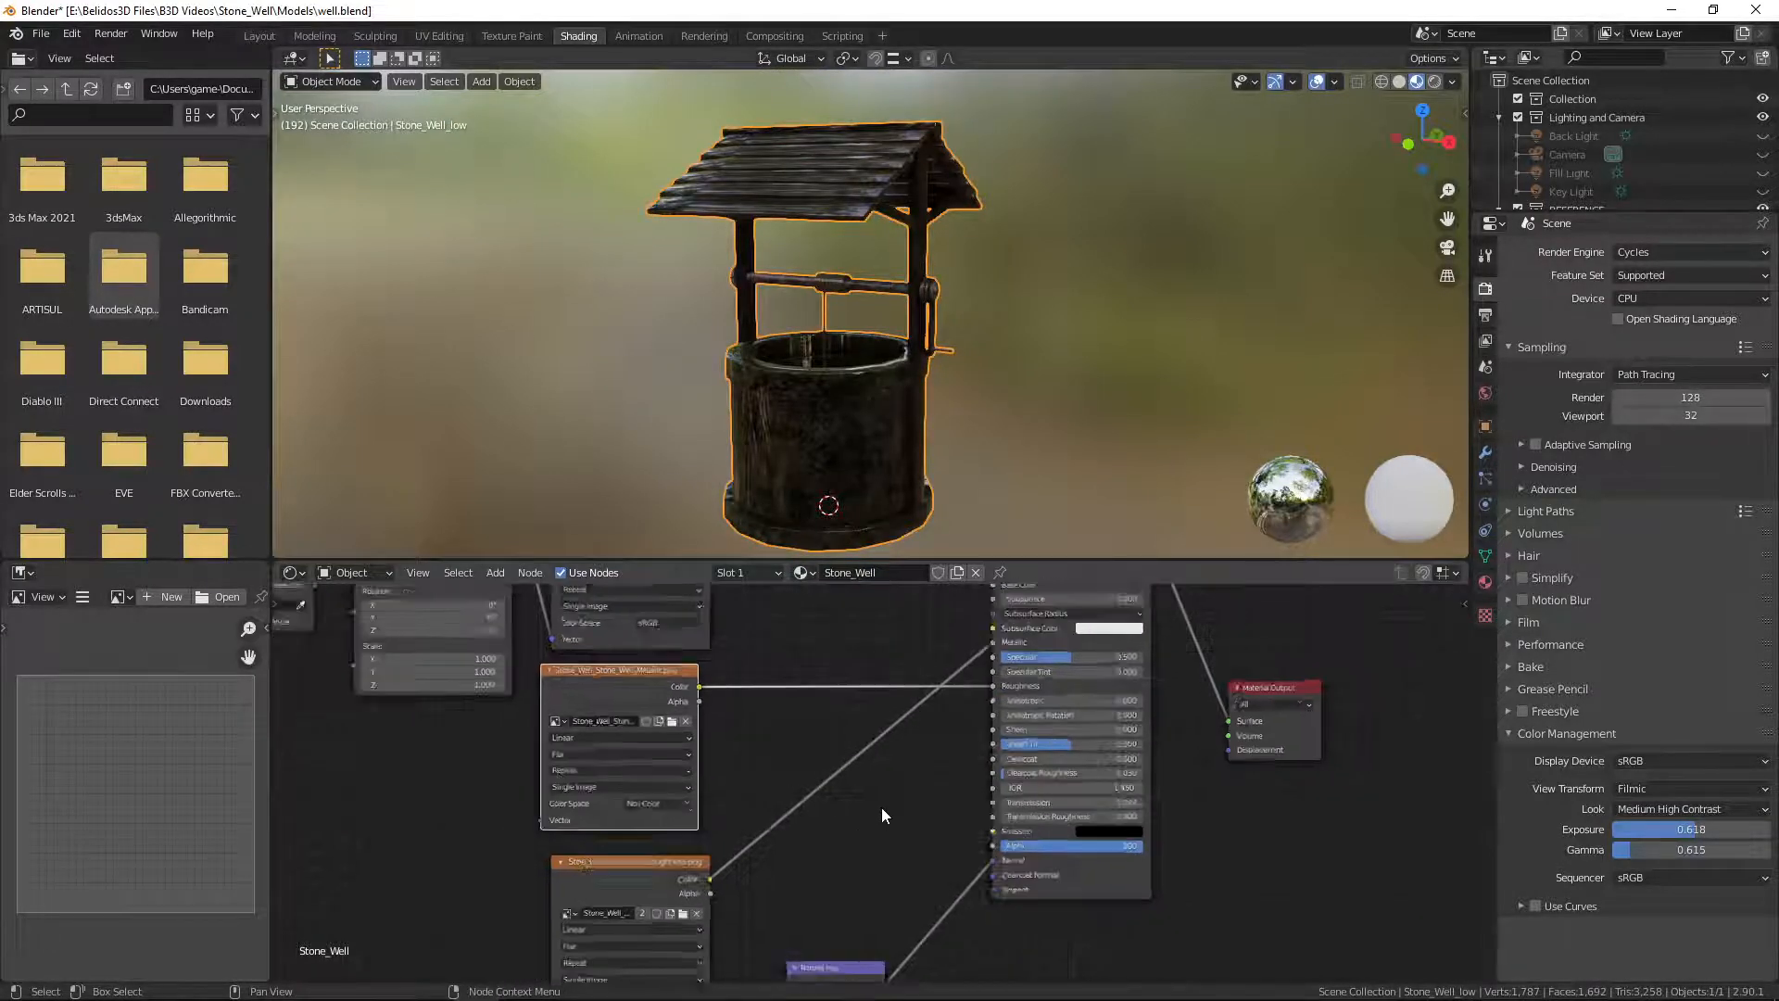
scroll(887, 797, down, 2)
scroll(888, 789, up, 1)
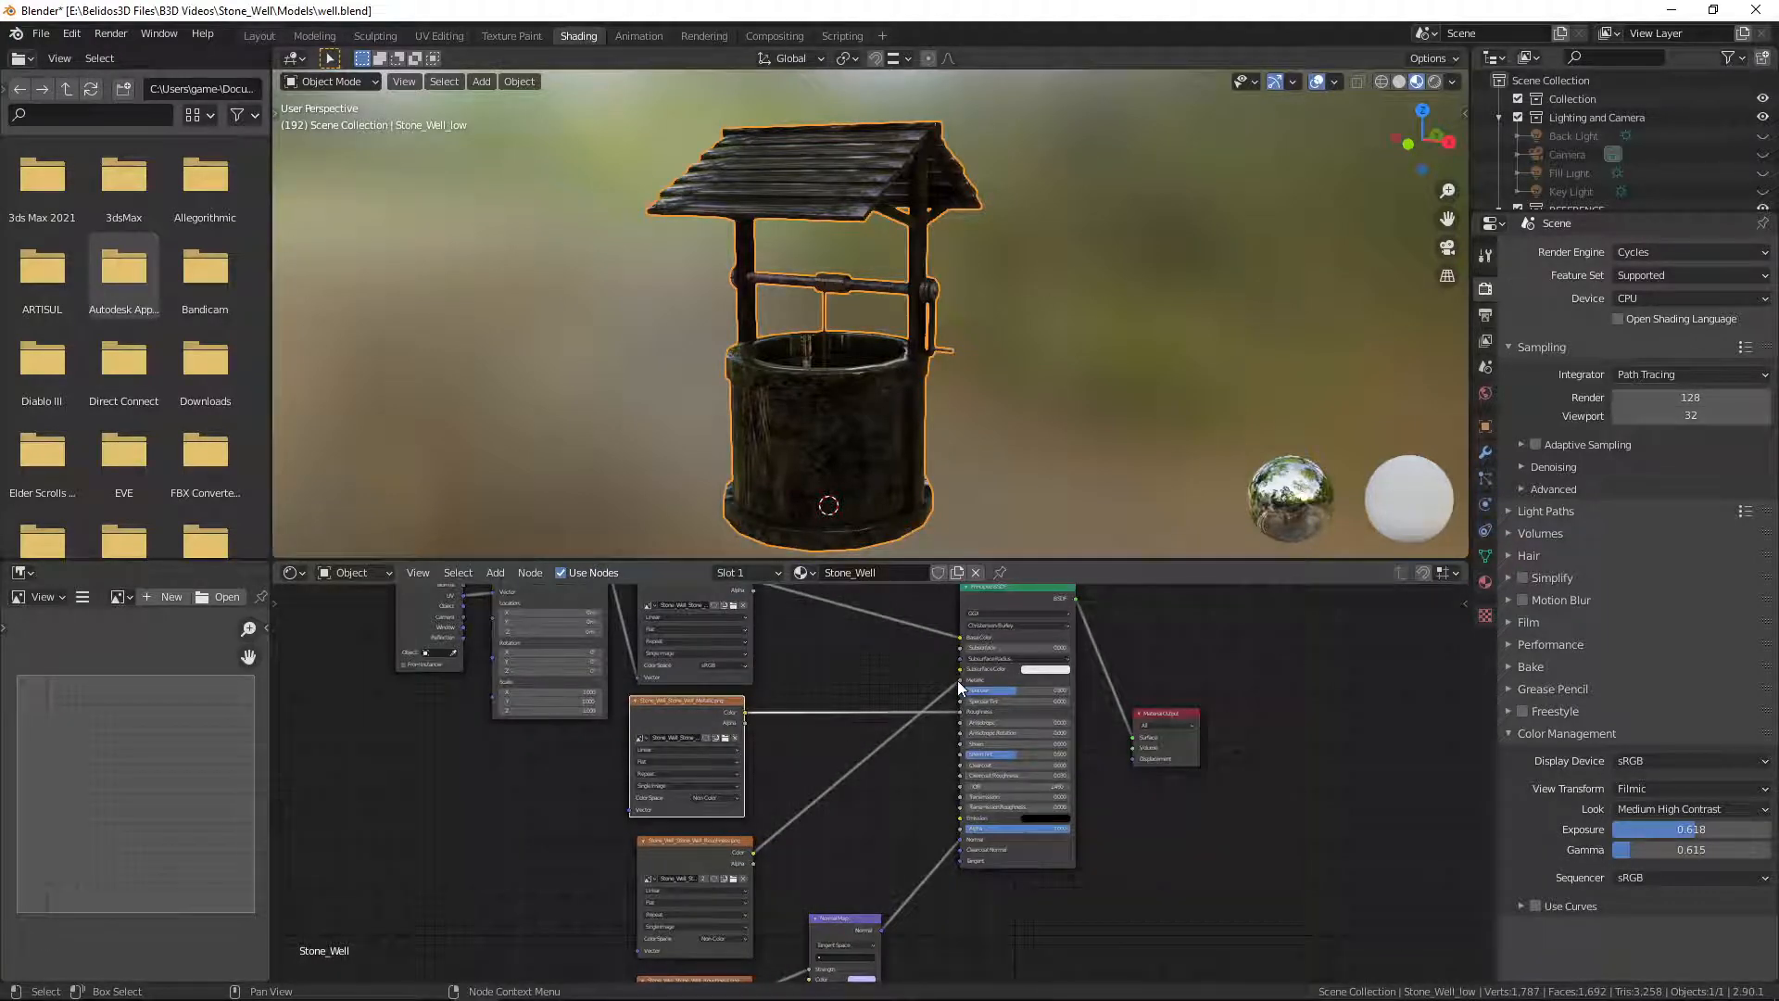
Step: Connect the Metallic texture's Color to the Principled BSDF's Metallic input and leave its Roughness input without a texture link
drag(958, 680, 964, 714)
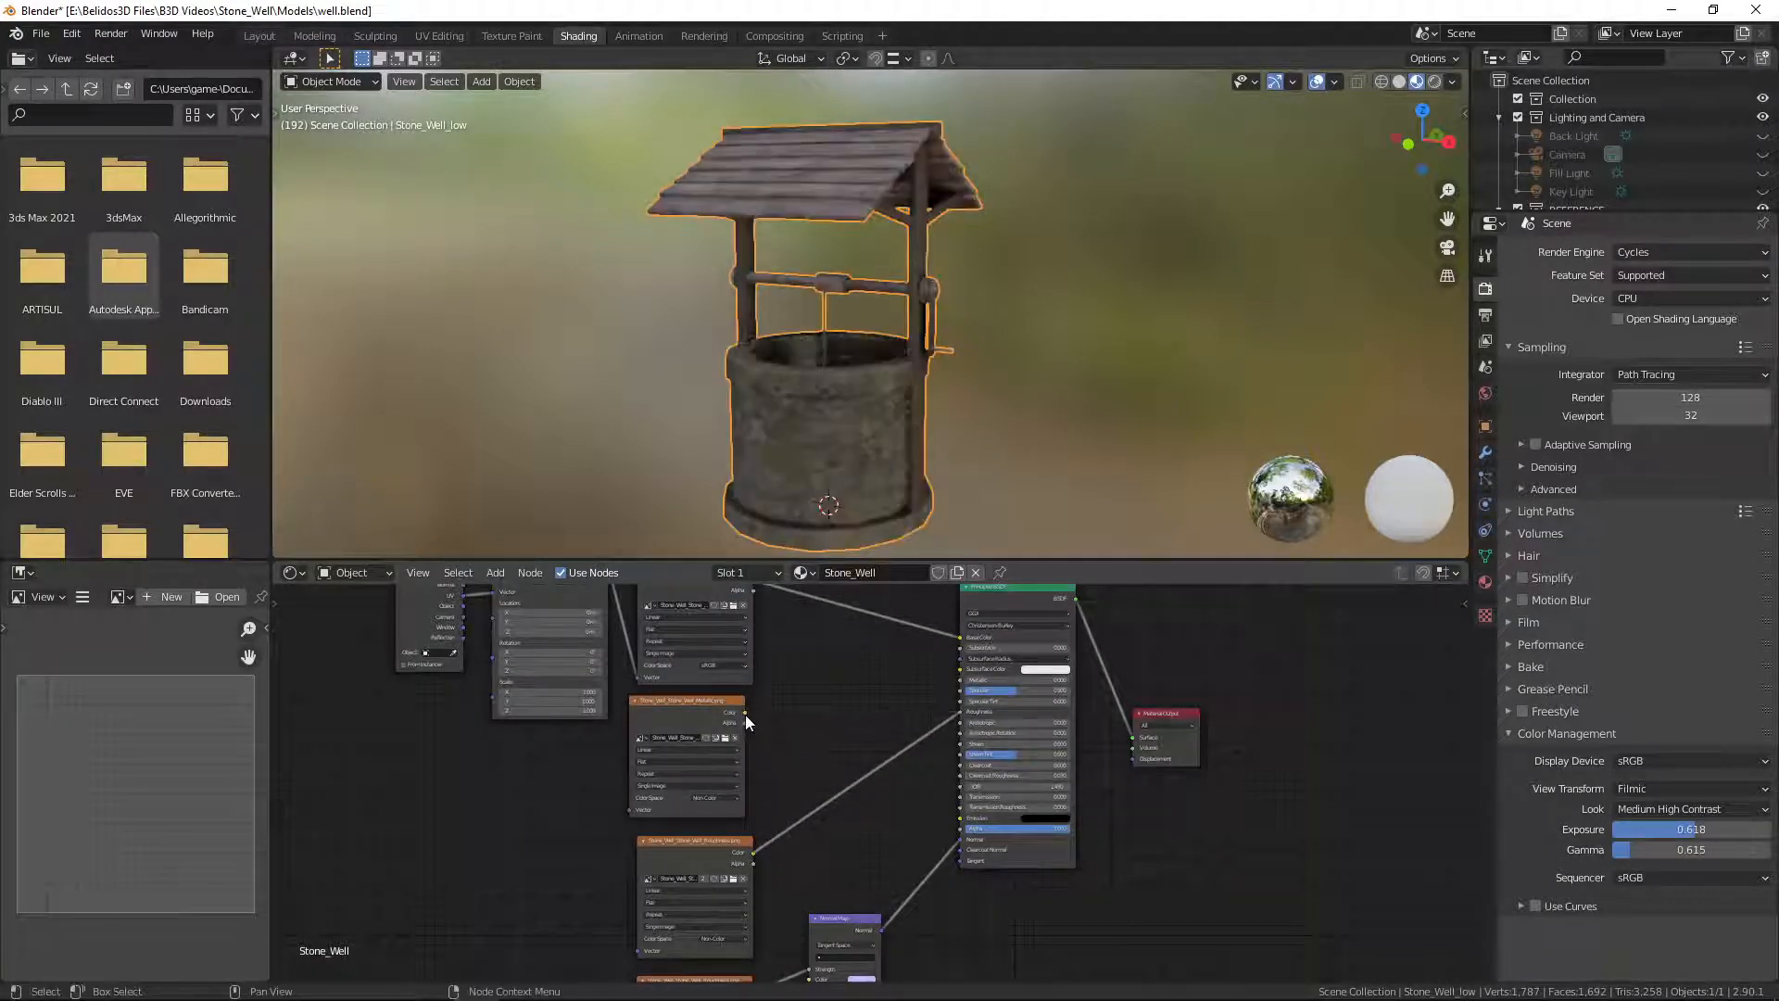
drag(745, 713, 860, 718)
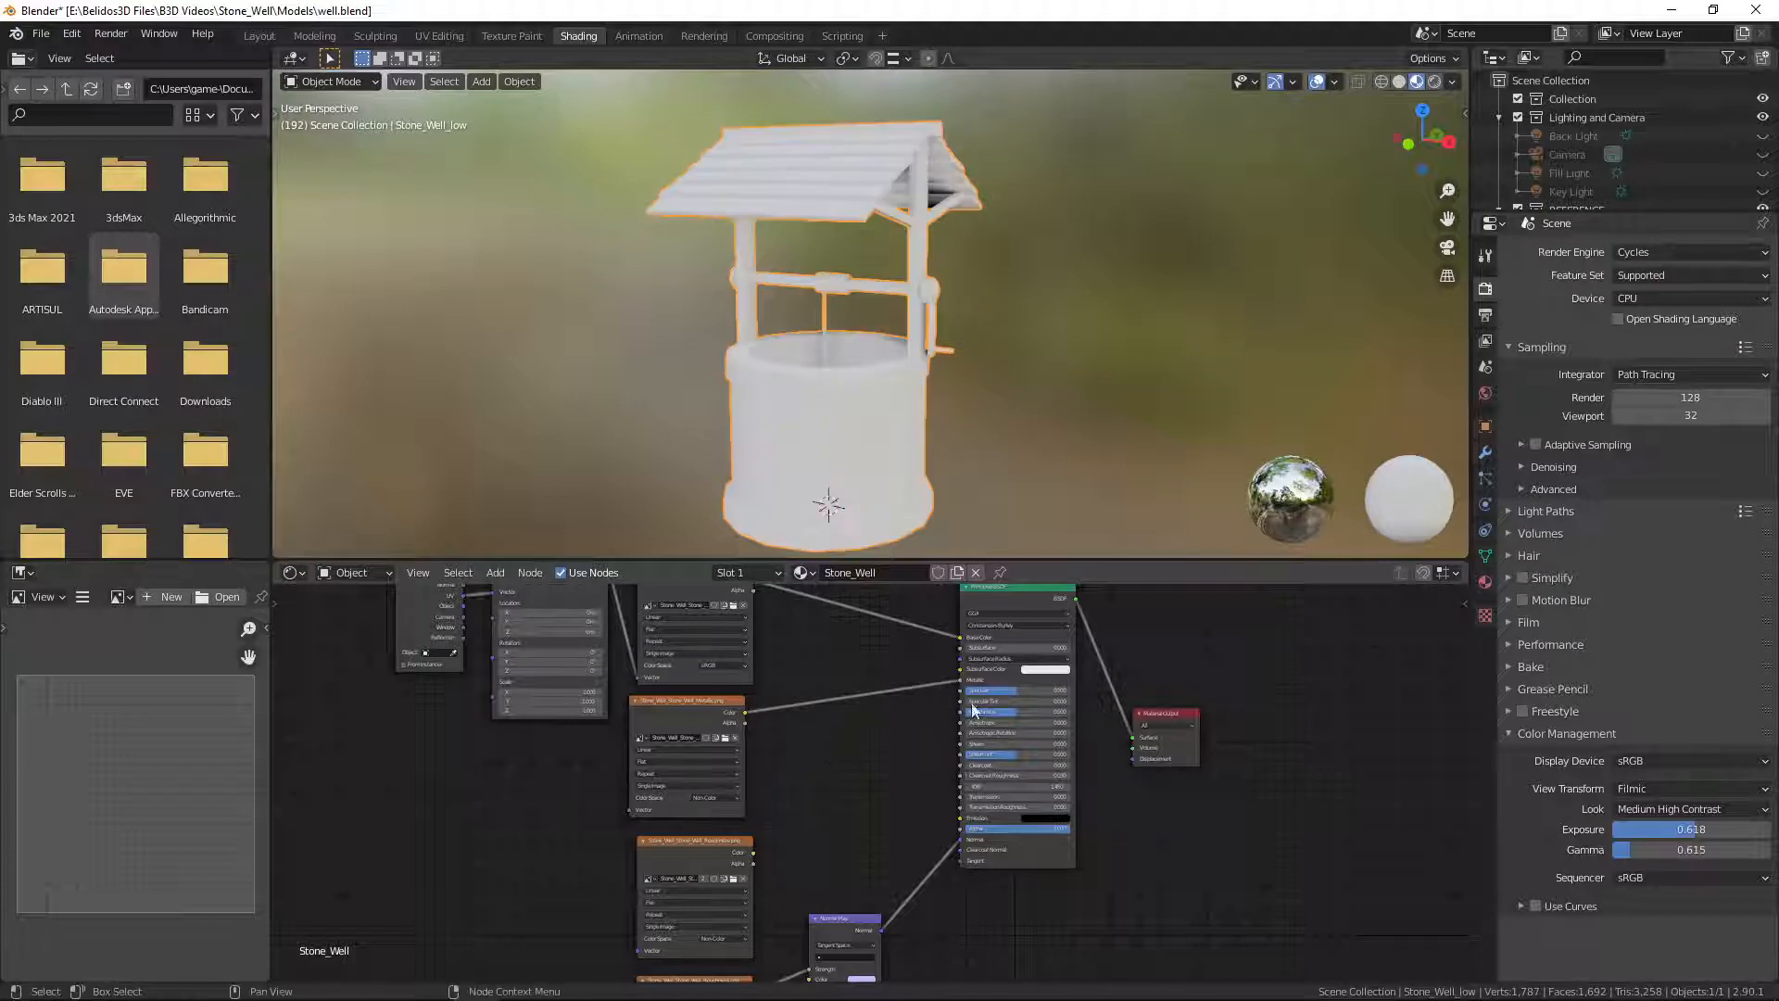
drag(1015, 715, 1024, 712)
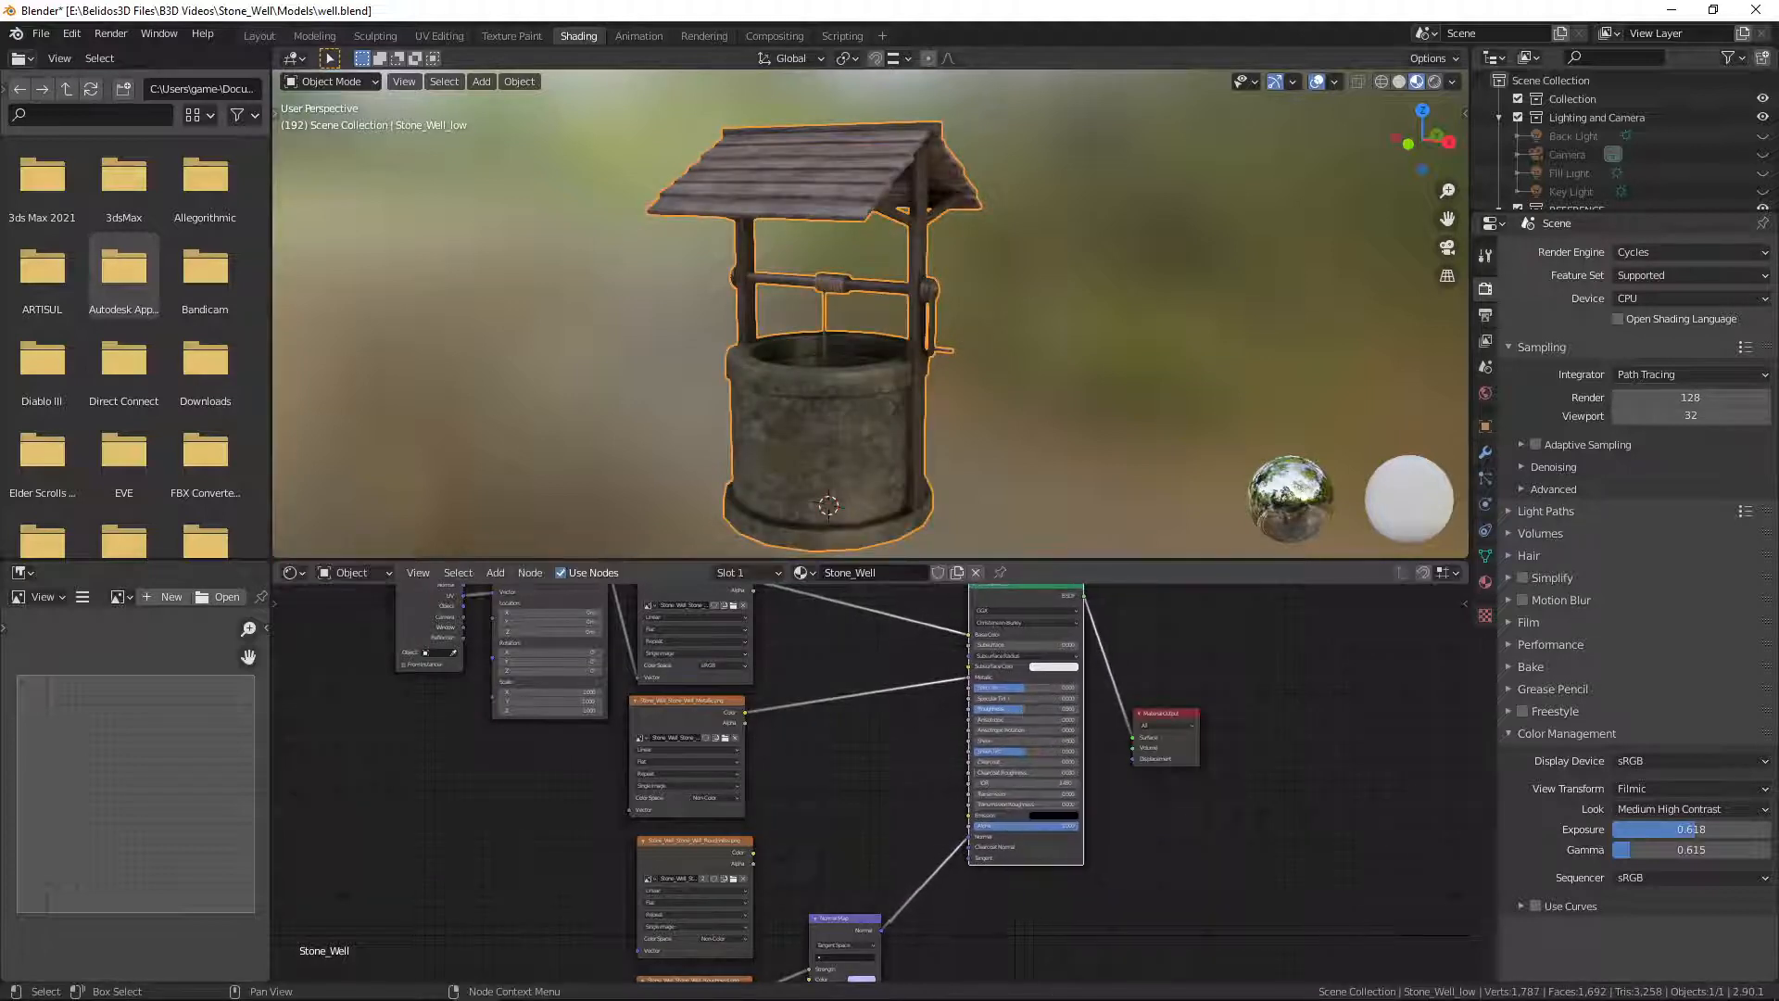
Step: Raise the Principled BSDF's Roughness value manually and check the well's surface up close
double_click(1010, 709)
click(914, 719)
mouse_move(1035, 709)
mouse_down()
mouse_move(1059, 709)
mouse_move(1031, 709)
mouse_up()
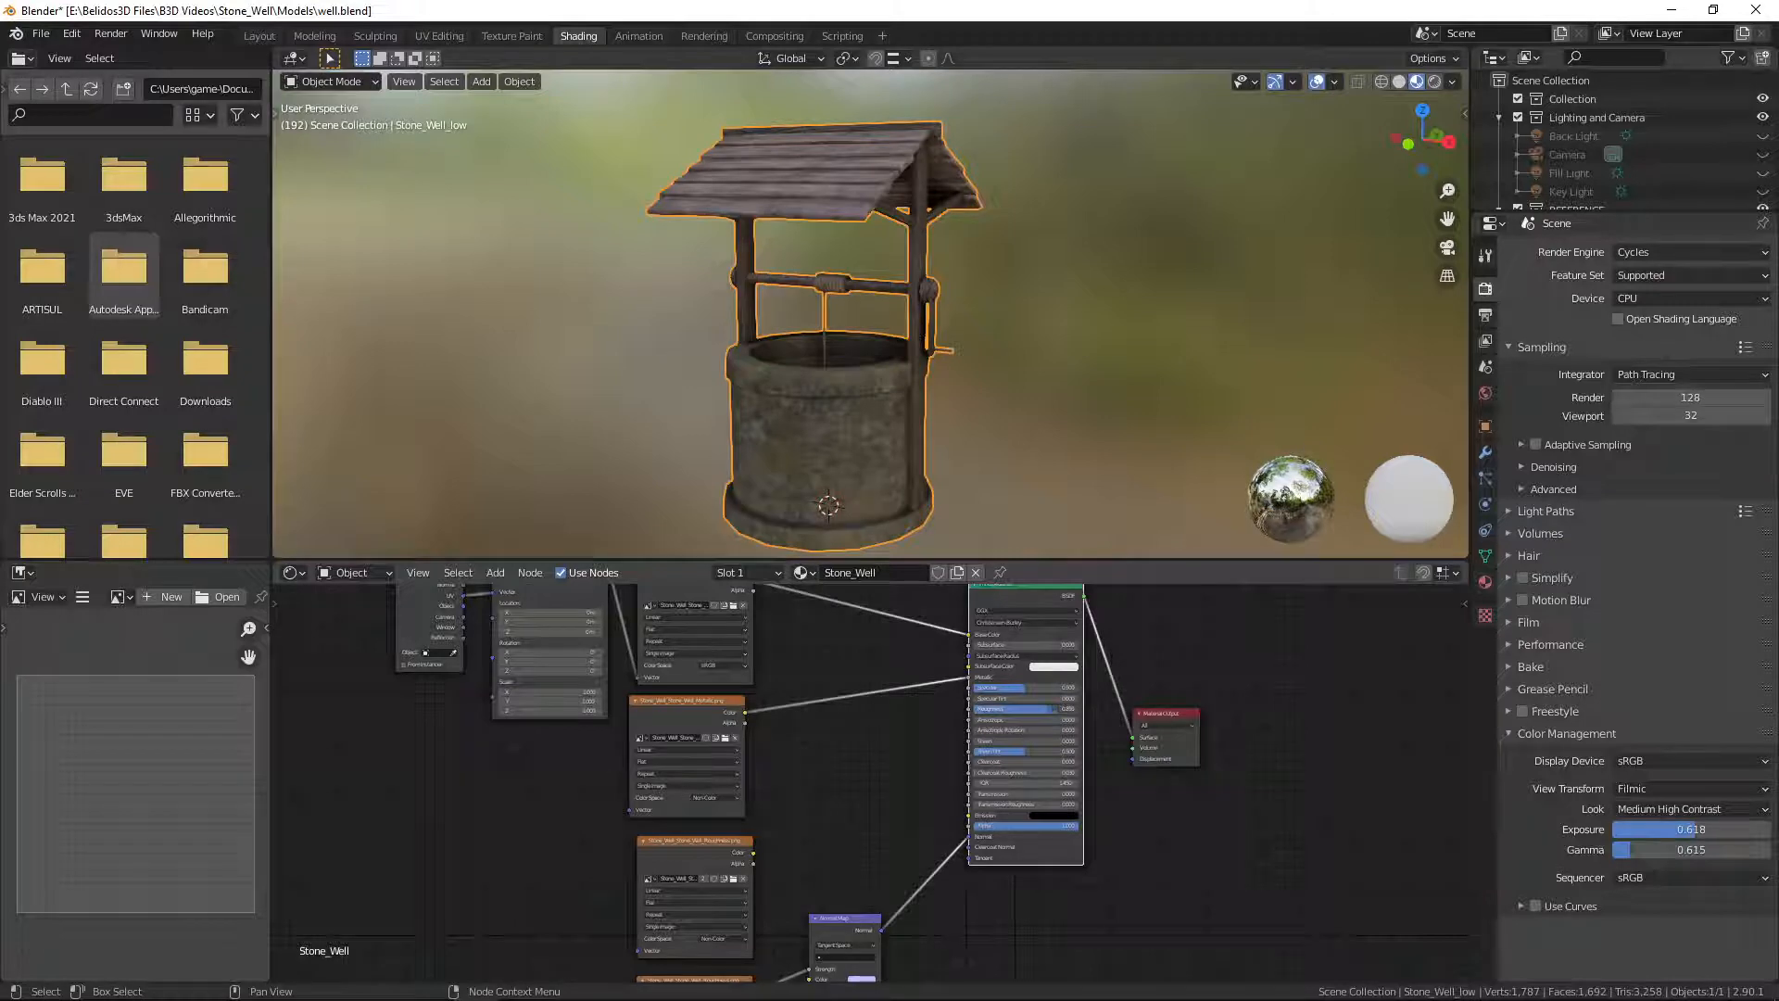
scroll(970, 341, down, 2)
scroll(970, 341, up, 5)
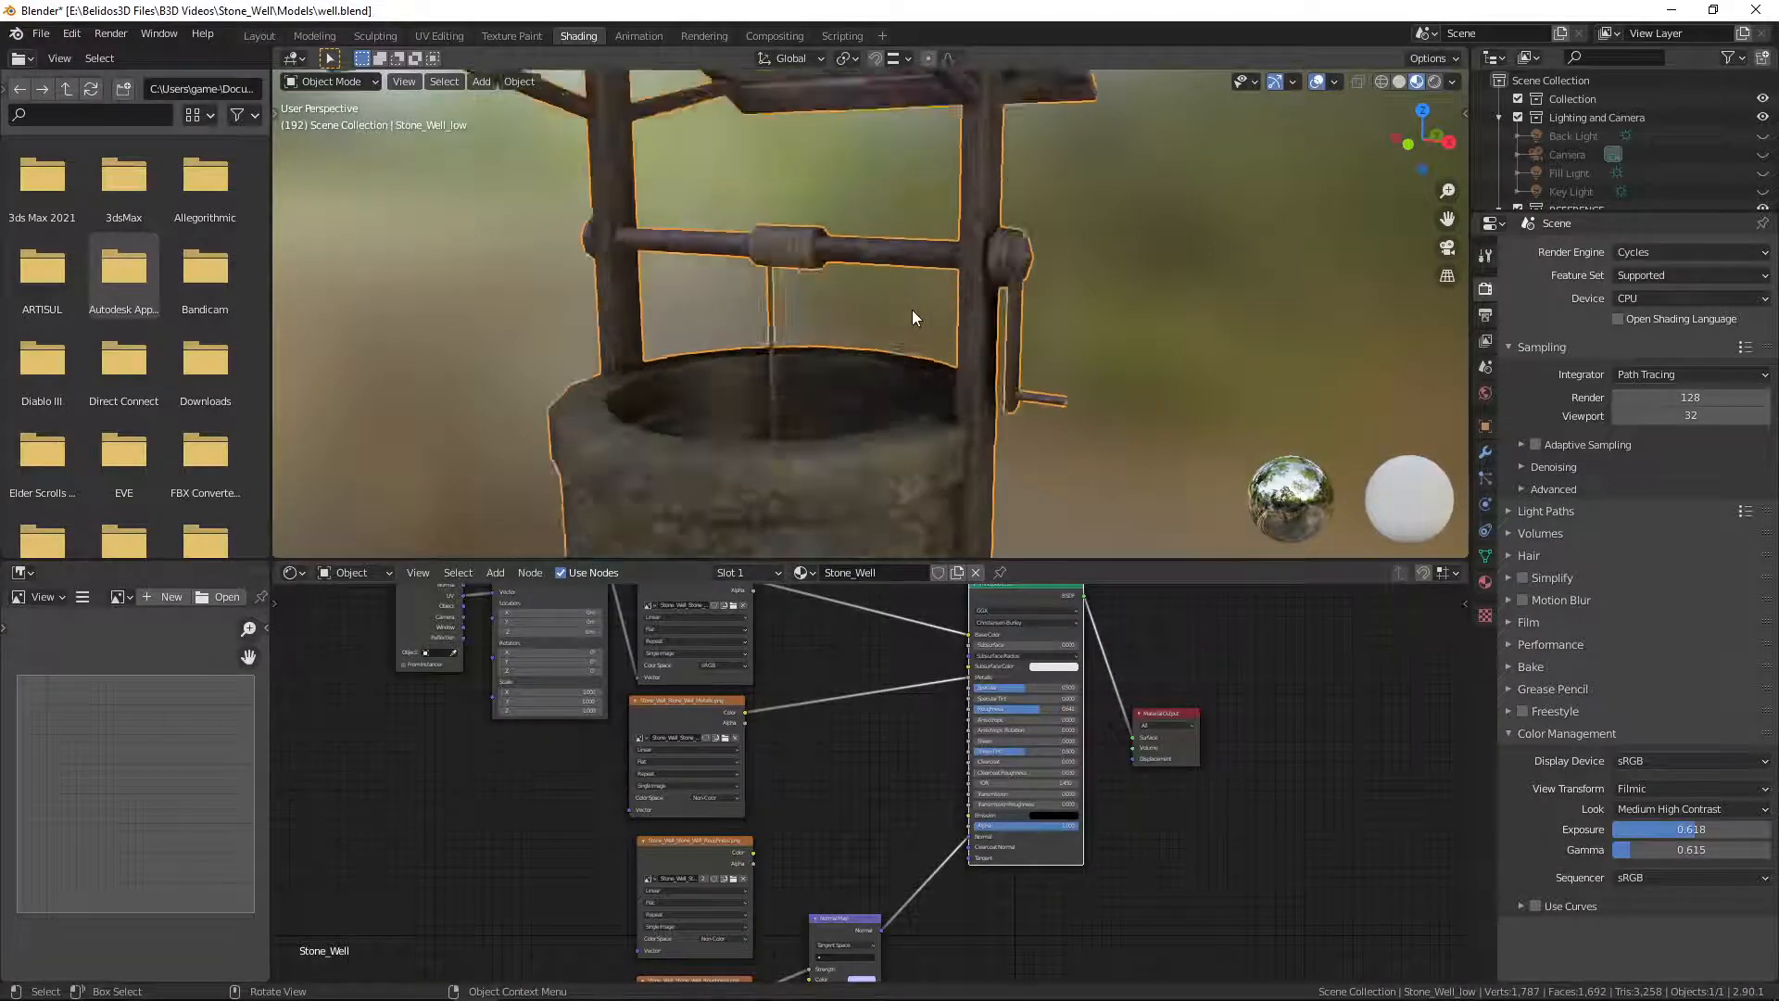
scroll(912, 310, down, 2)
middle_drag(974, 447, 881, 426)
Step: Display the well in Rendered viewport shading and pause the Cycles preview
click(1437, 82)
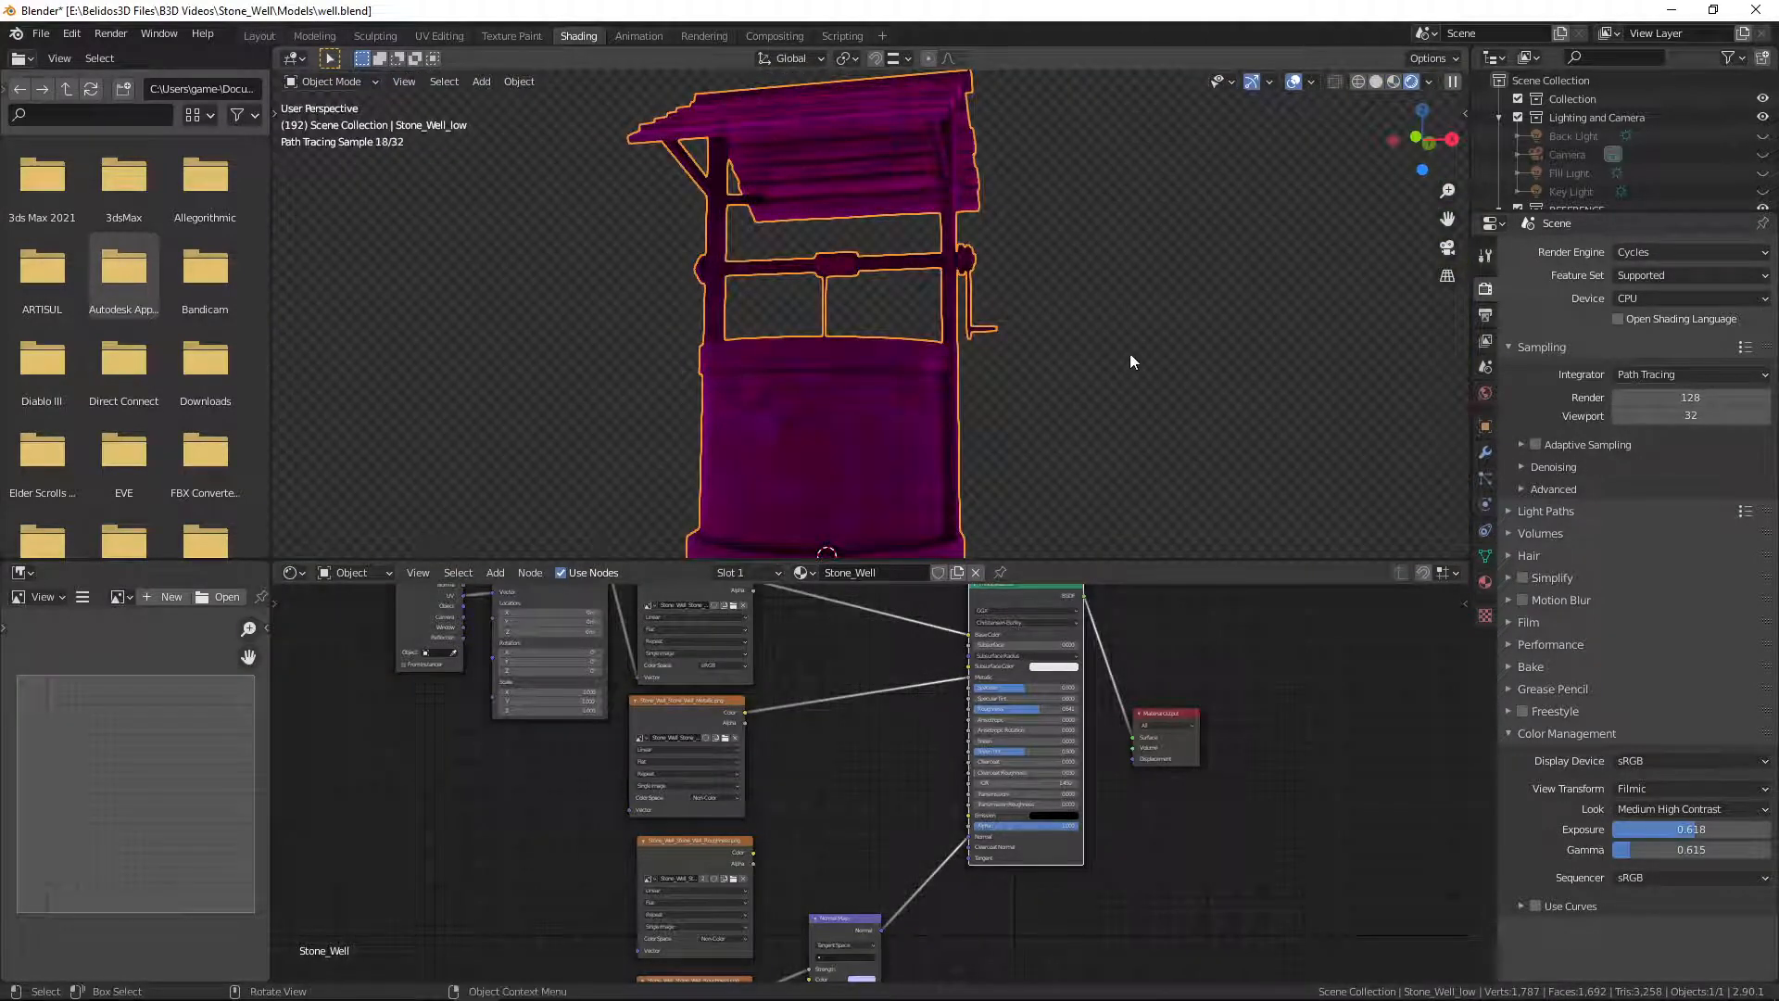
middle_drag(1130, 353, 1075, 334)
click(1429, 82)
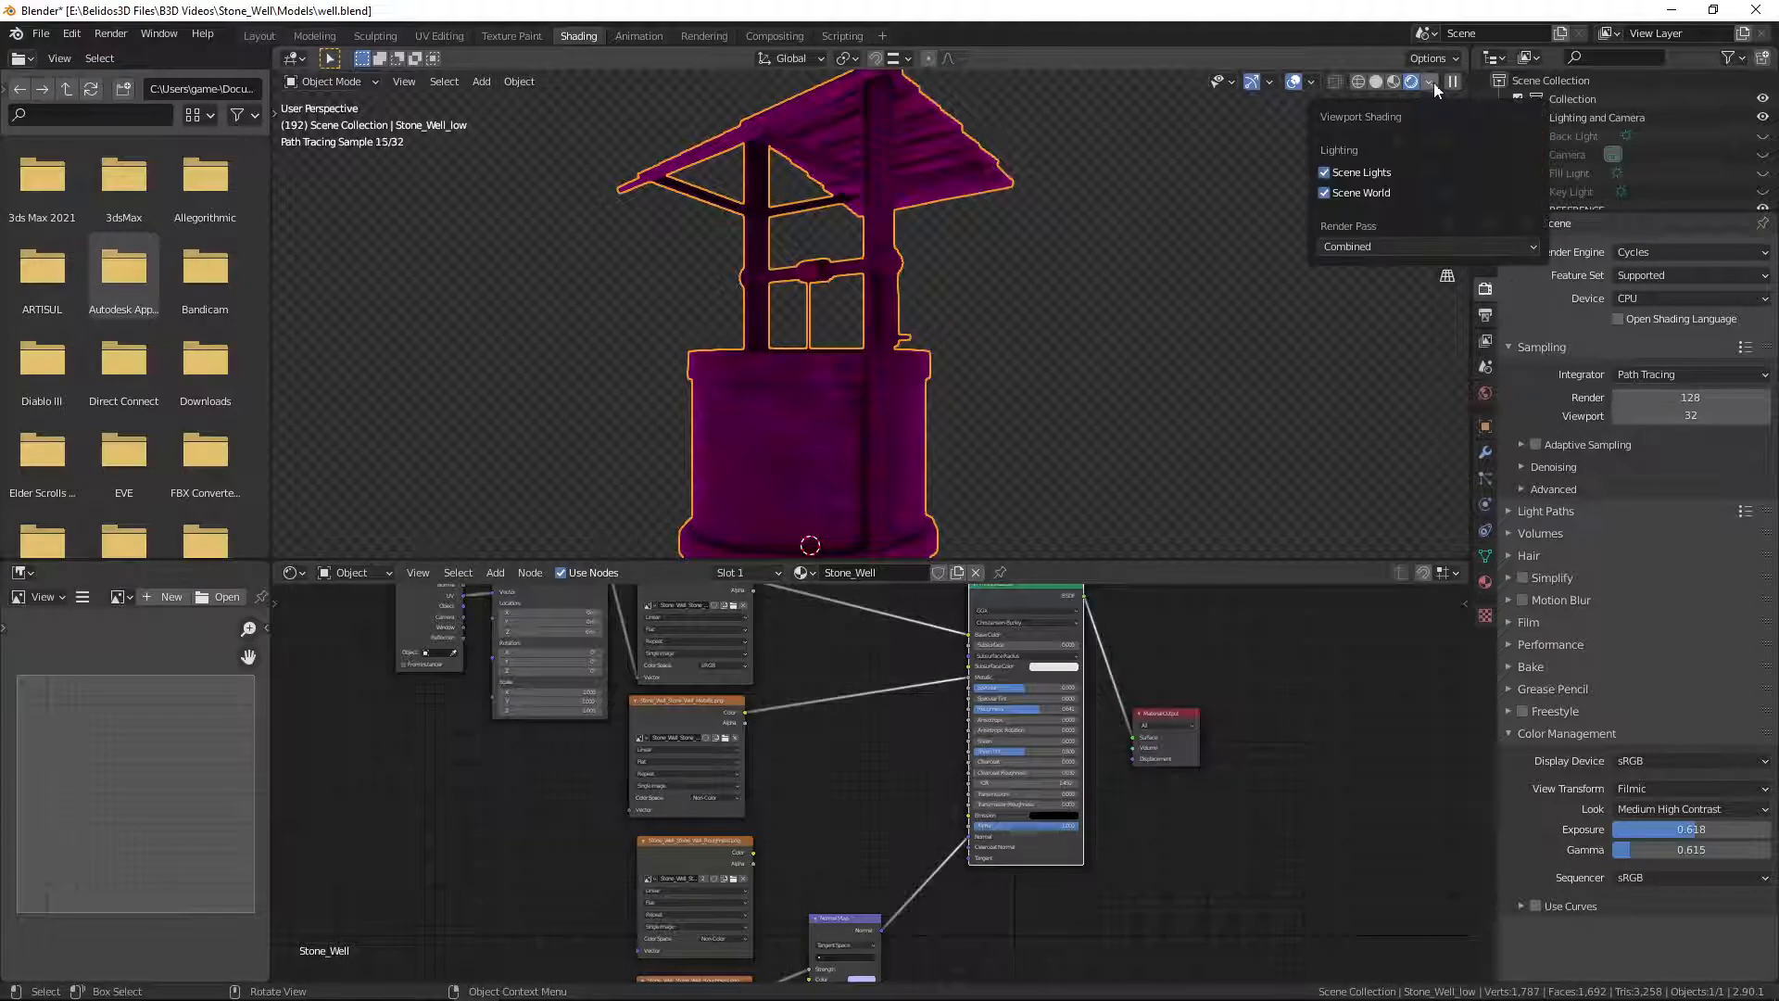
click(1451, 84)
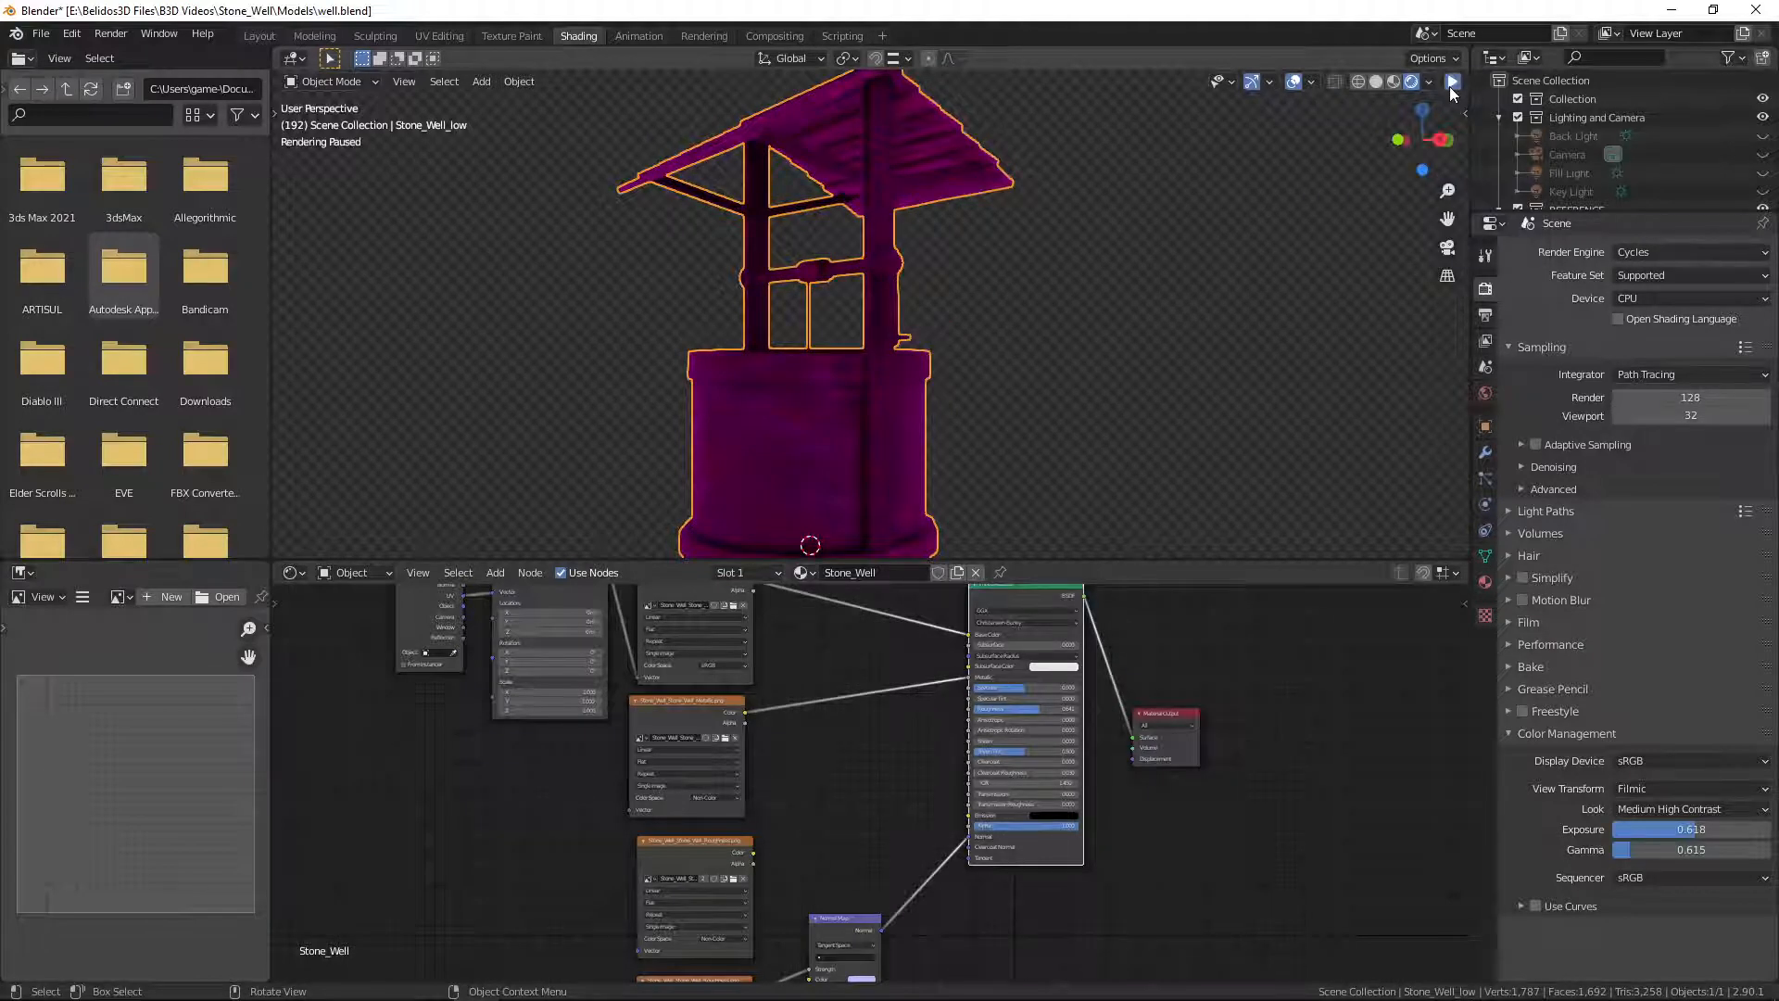
Step: Try the rendered viewport with Scene Lights and Scene World turned off, and switch them back on
click(1432, 84)
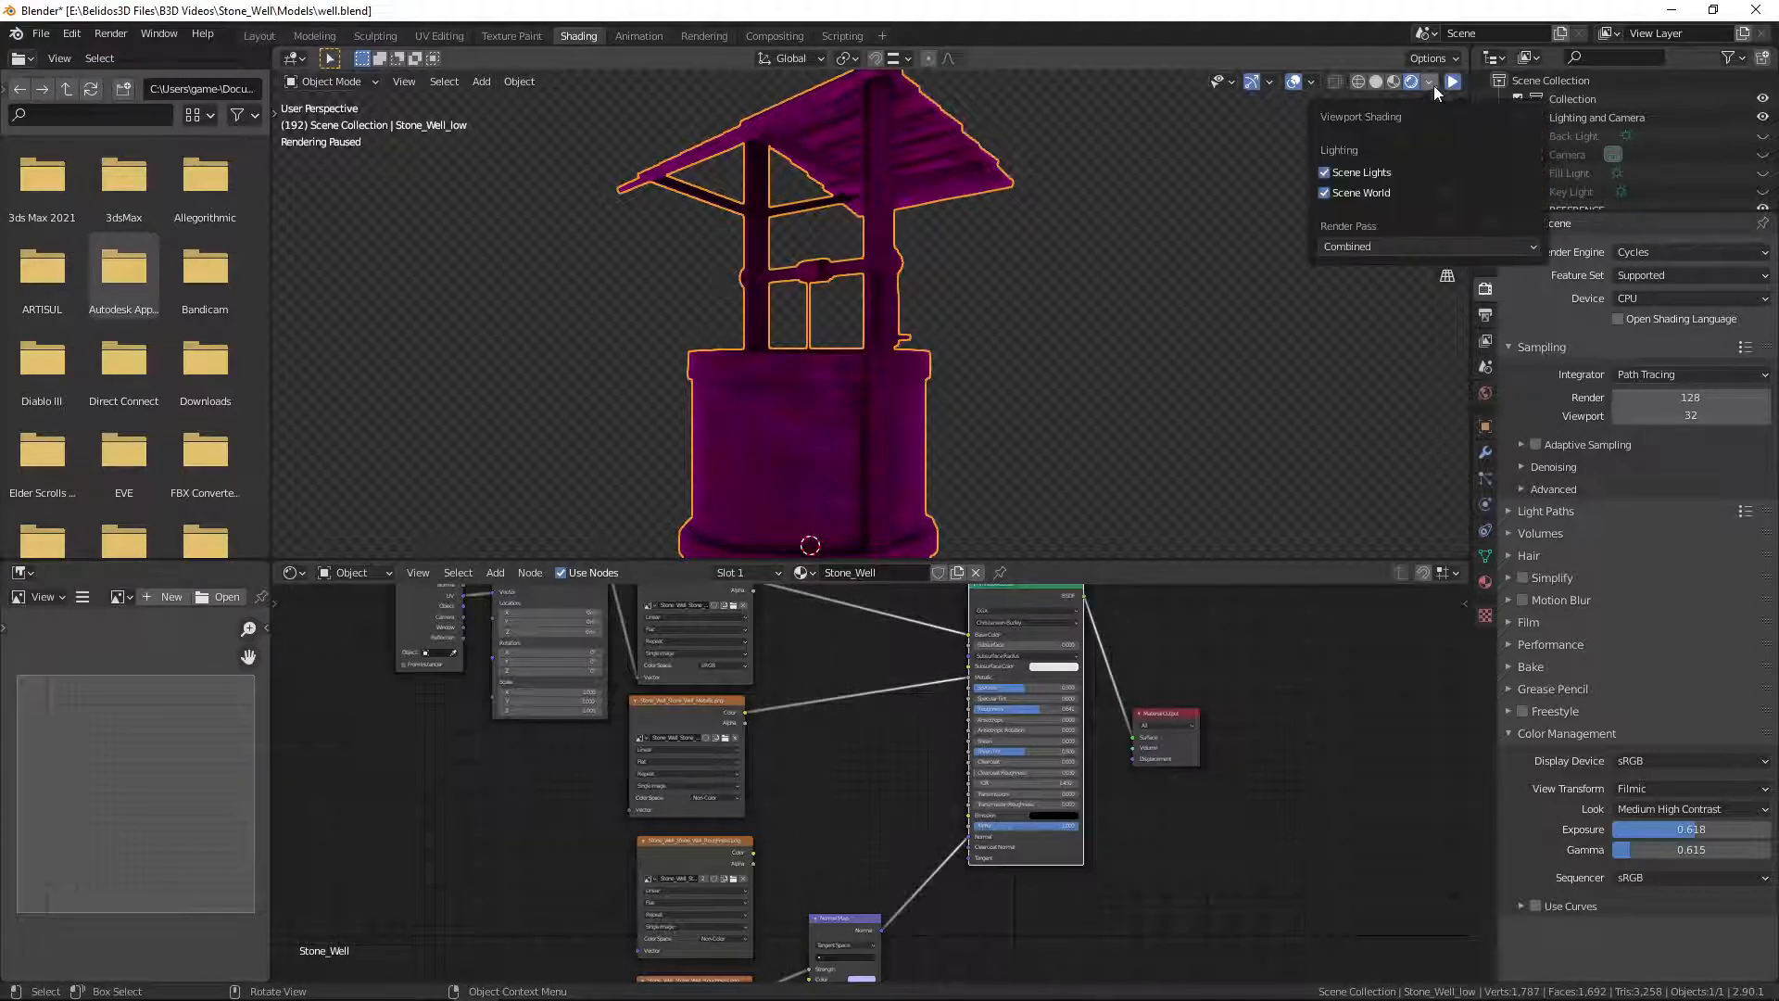
click(1323, 174)
click(1325, 192)
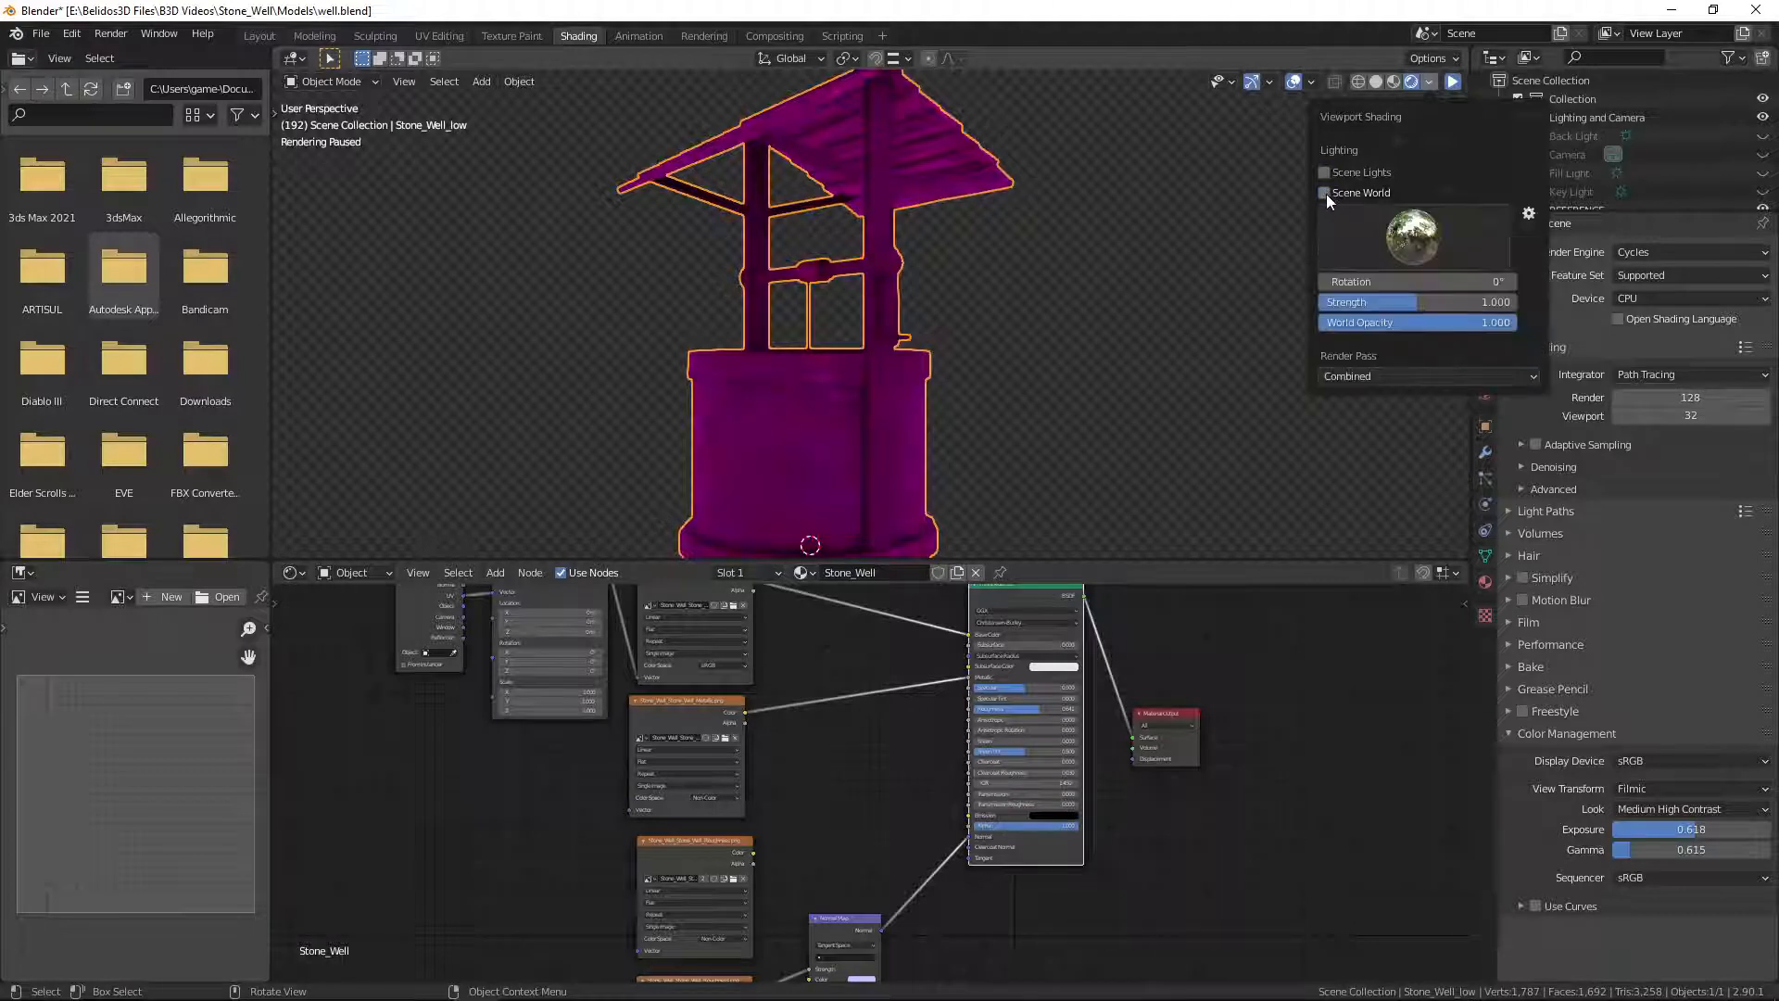
click(1325, 193)
click(1325, 192)
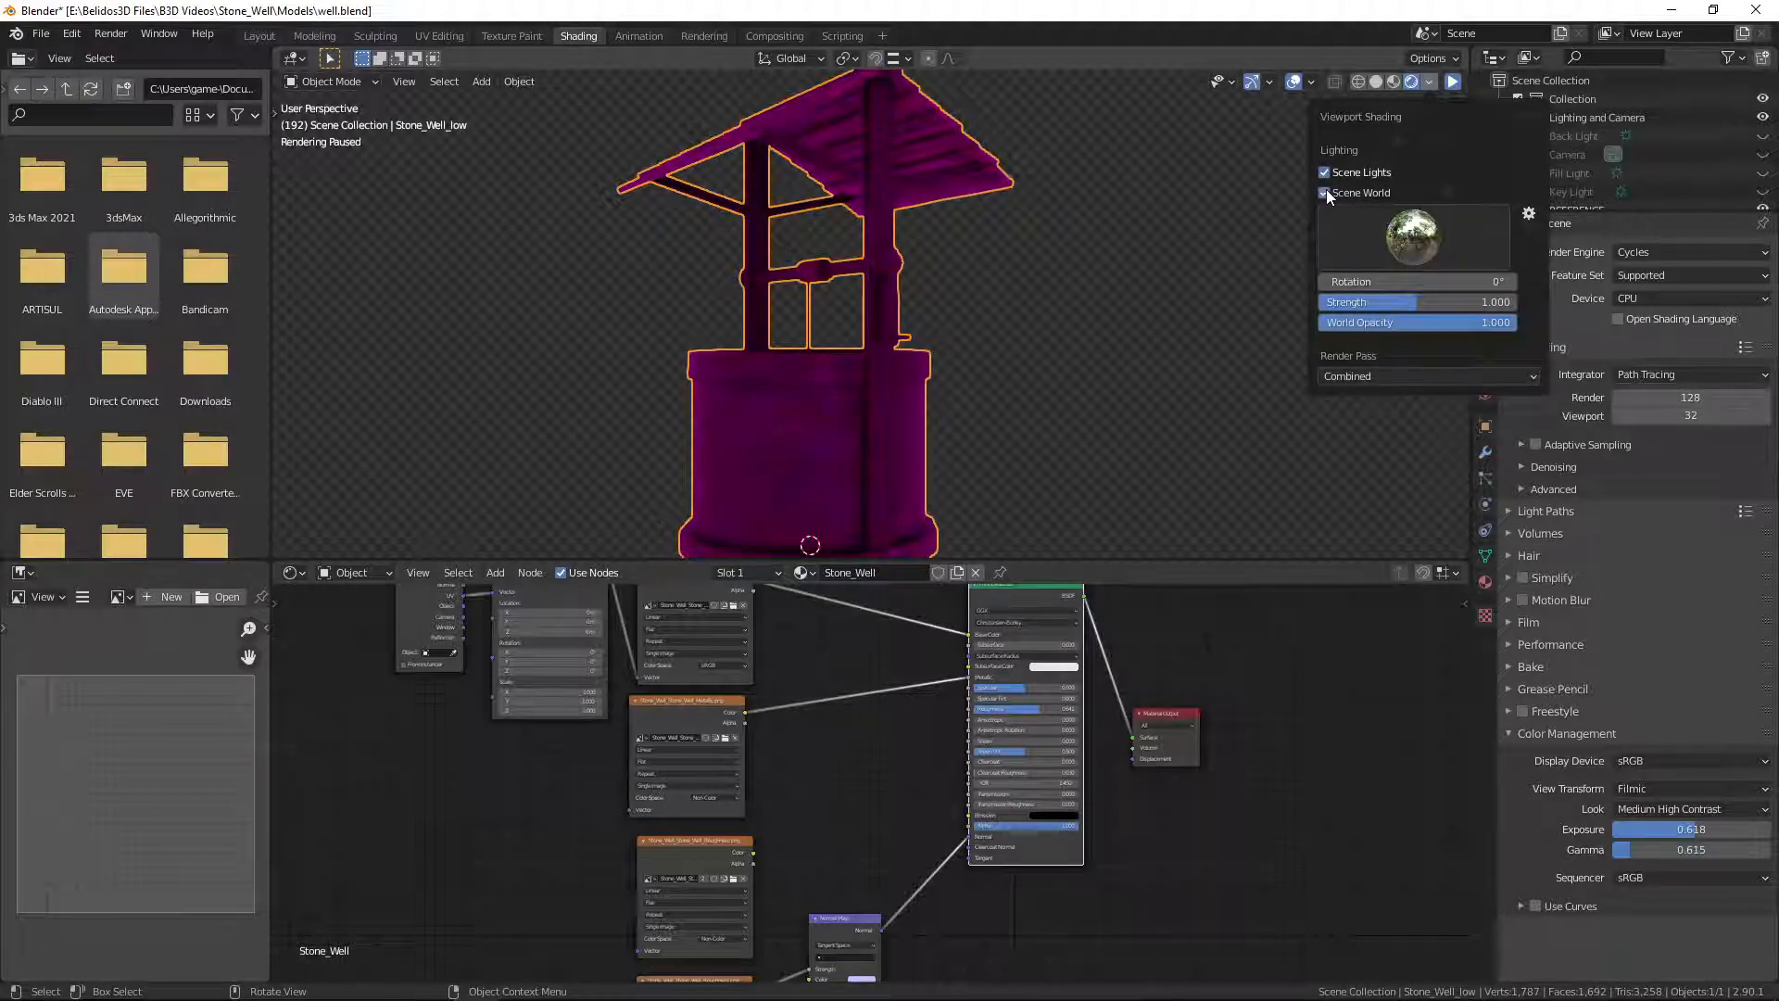
click(1326, 190)
Step: Delete the environment texture node from the World shader and move the Background node away from World Output
click(376, 572)
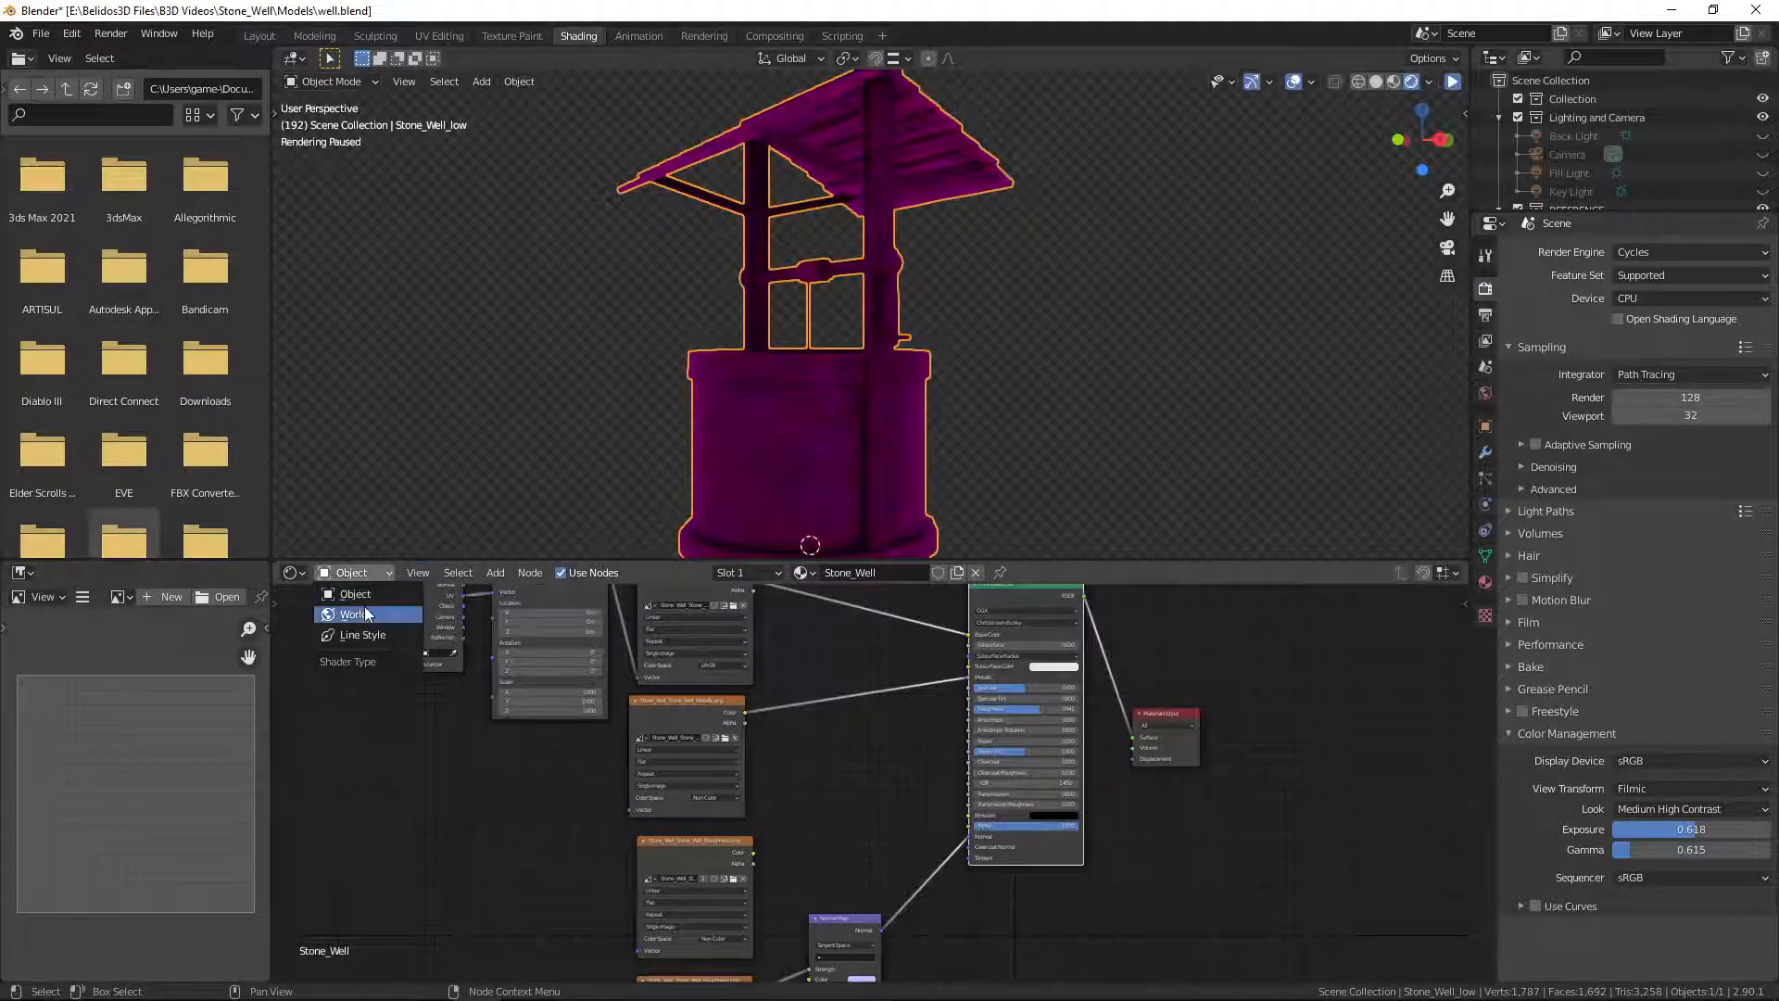
click(364, 609)
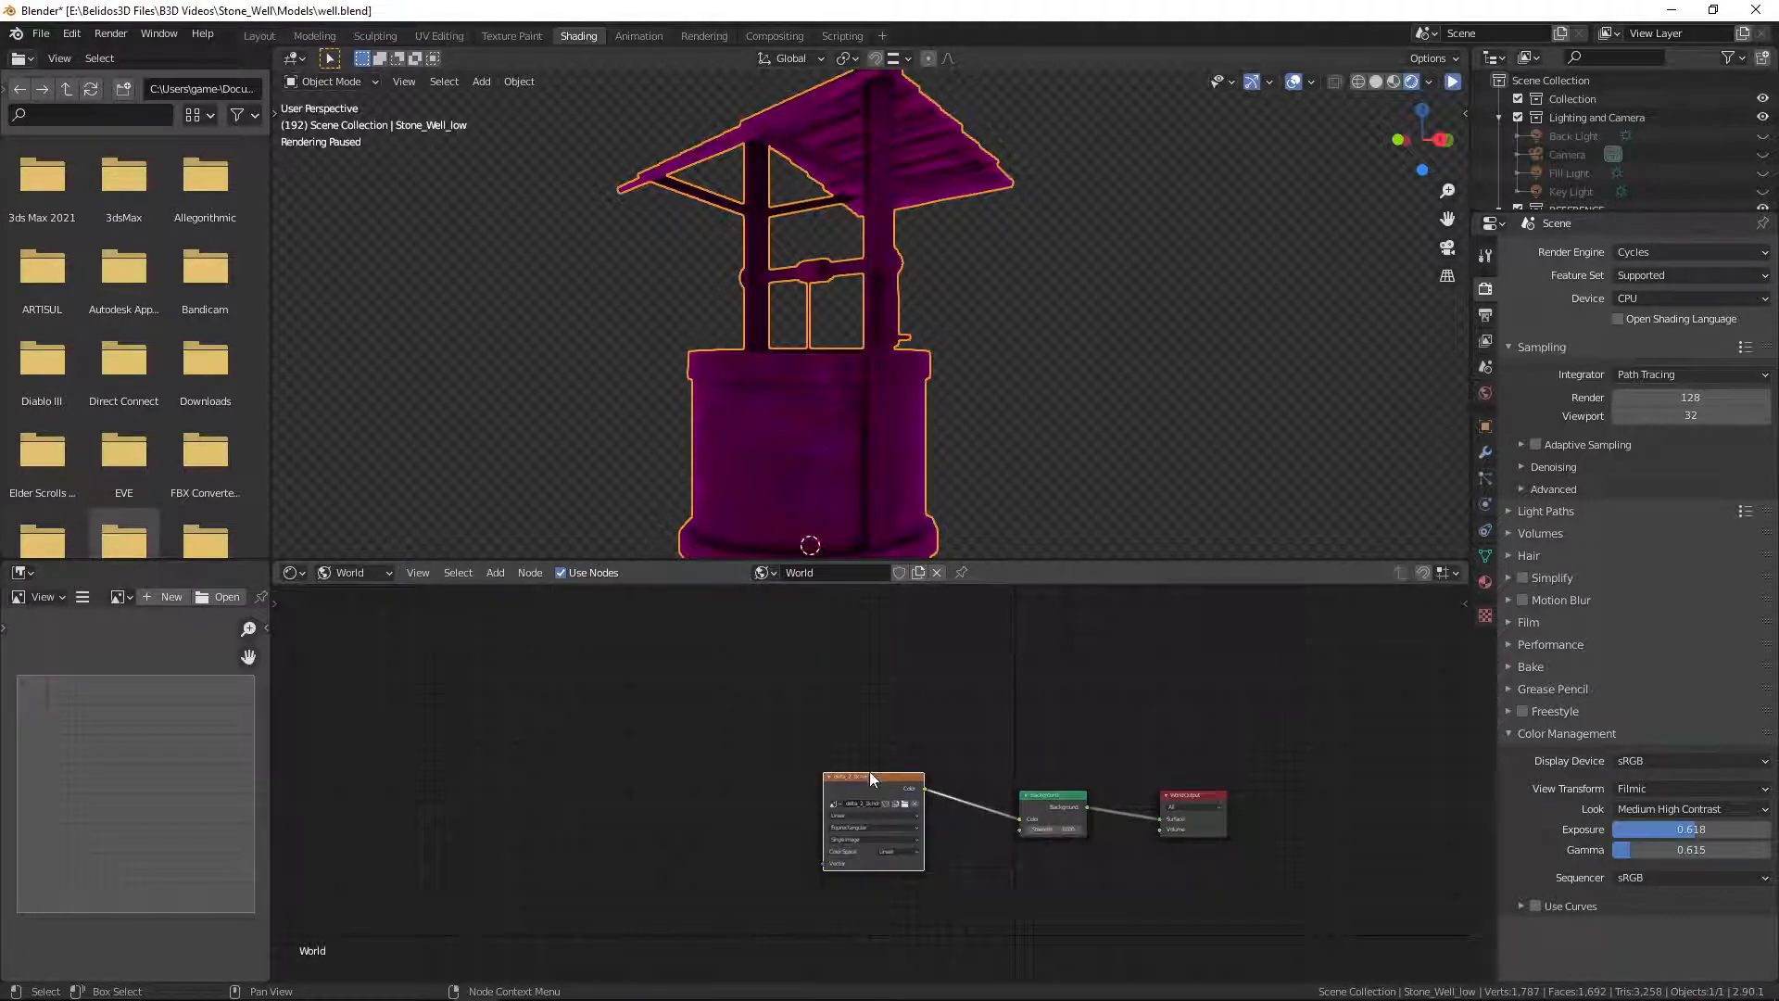
key(x)
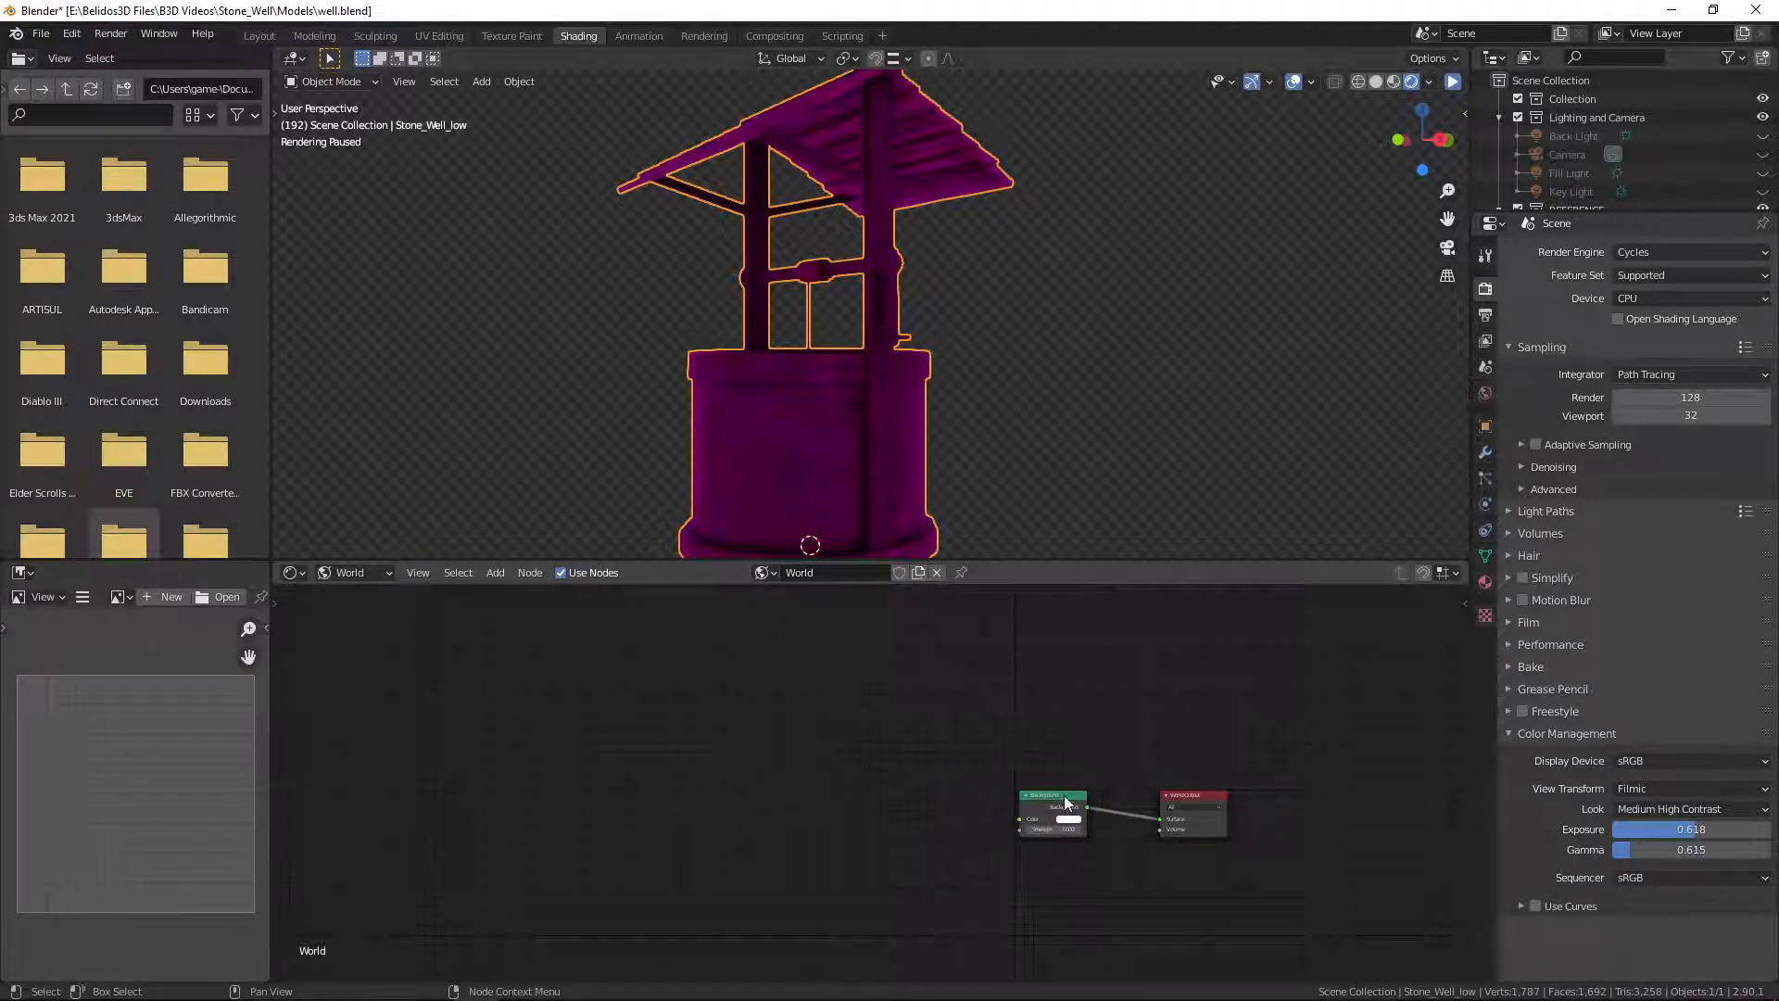
drag(1066, 804, 935, 750)
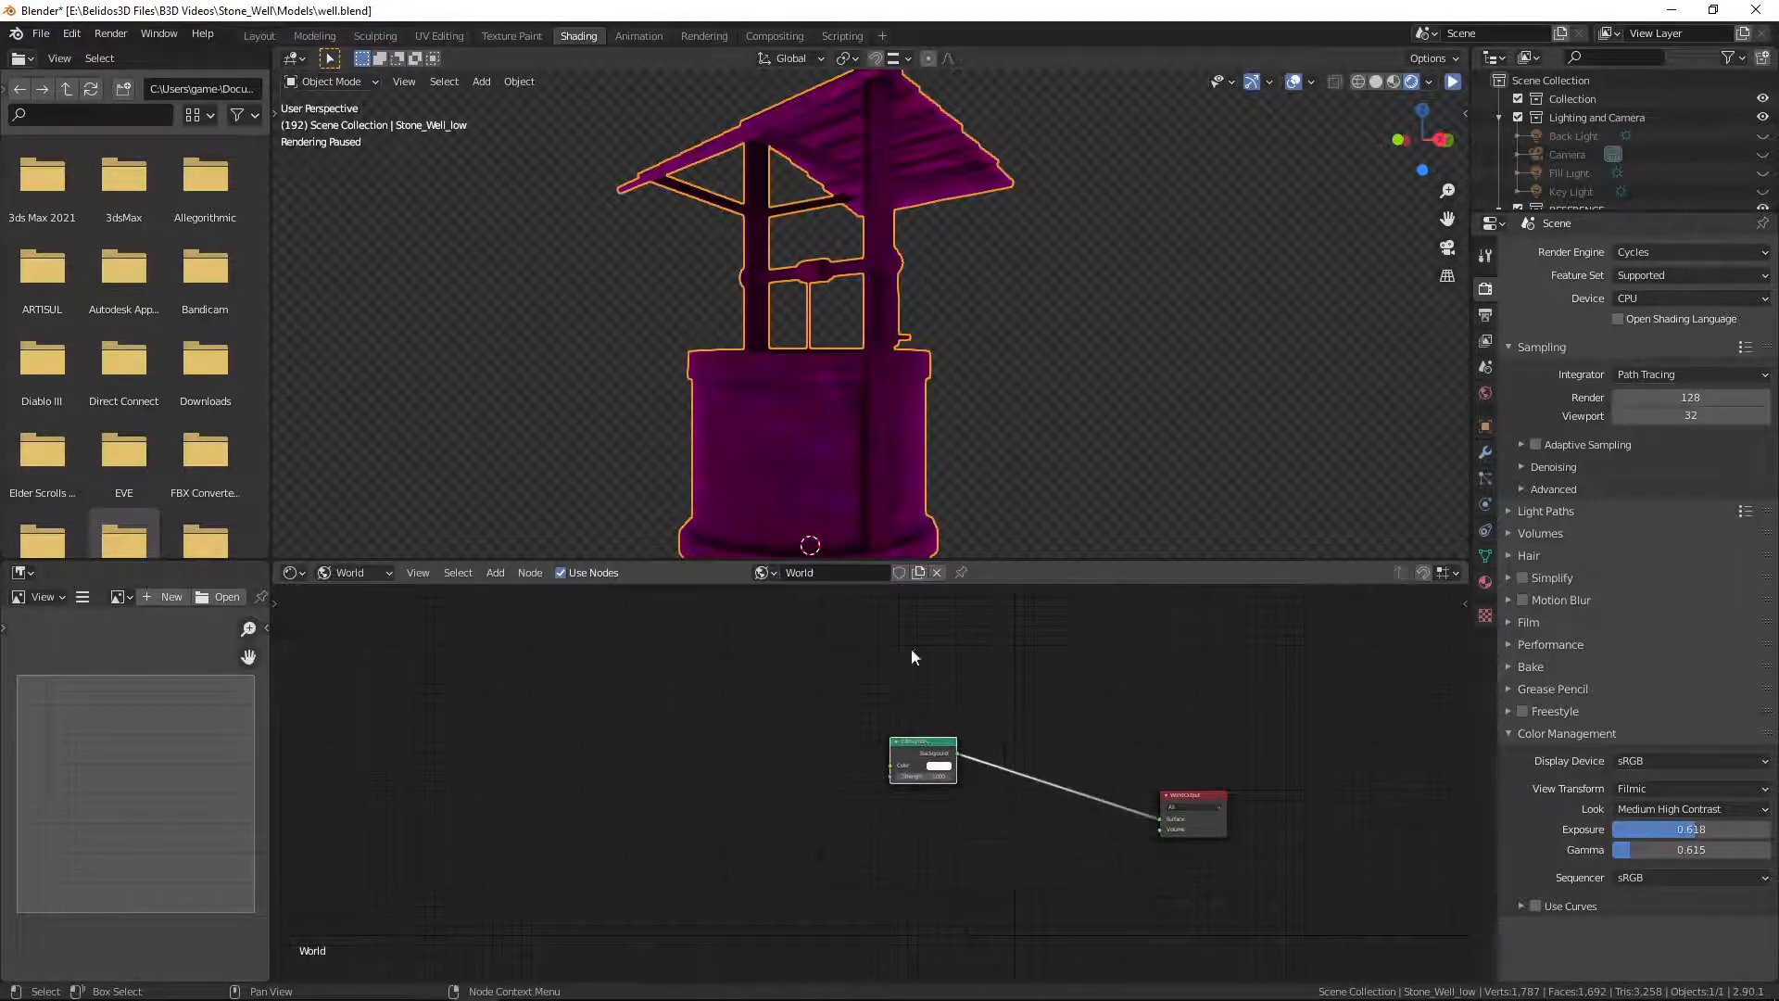
Step: Toggle Scene World off and back on in the viewport shading options and look at the Render Pass setting
click(1429, 82)
click(1325, 192)
click(1325, 192)
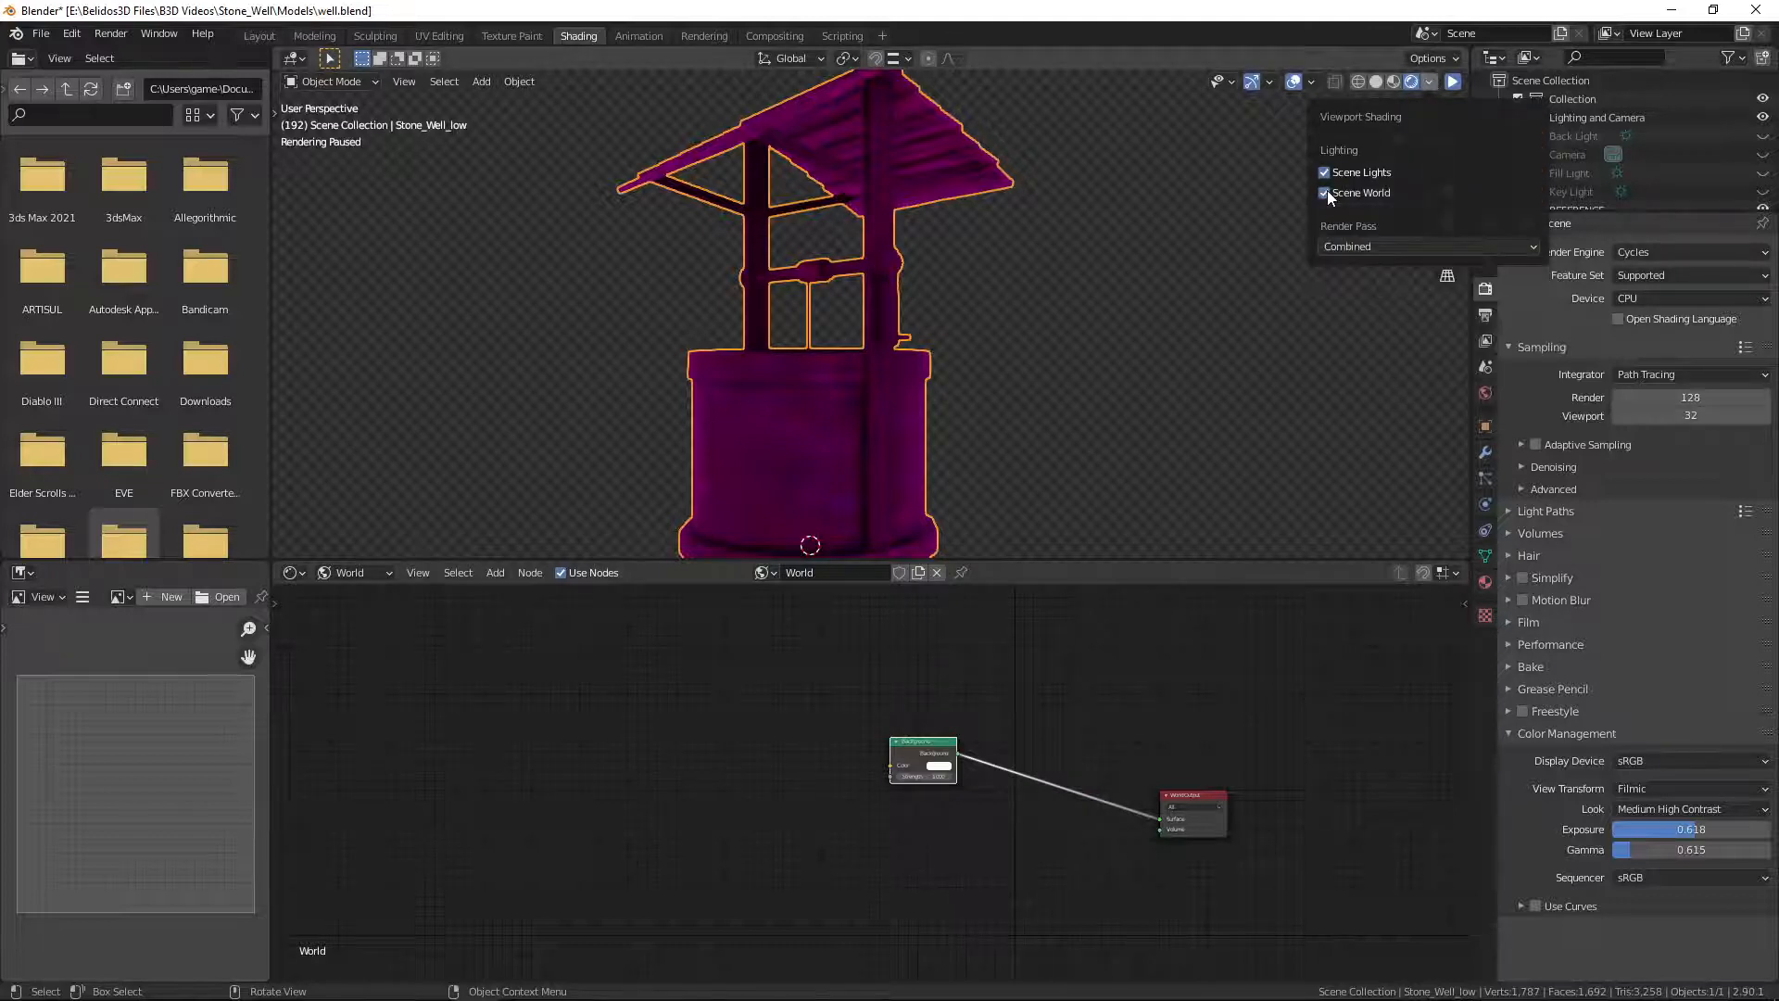
click(1337, 246)
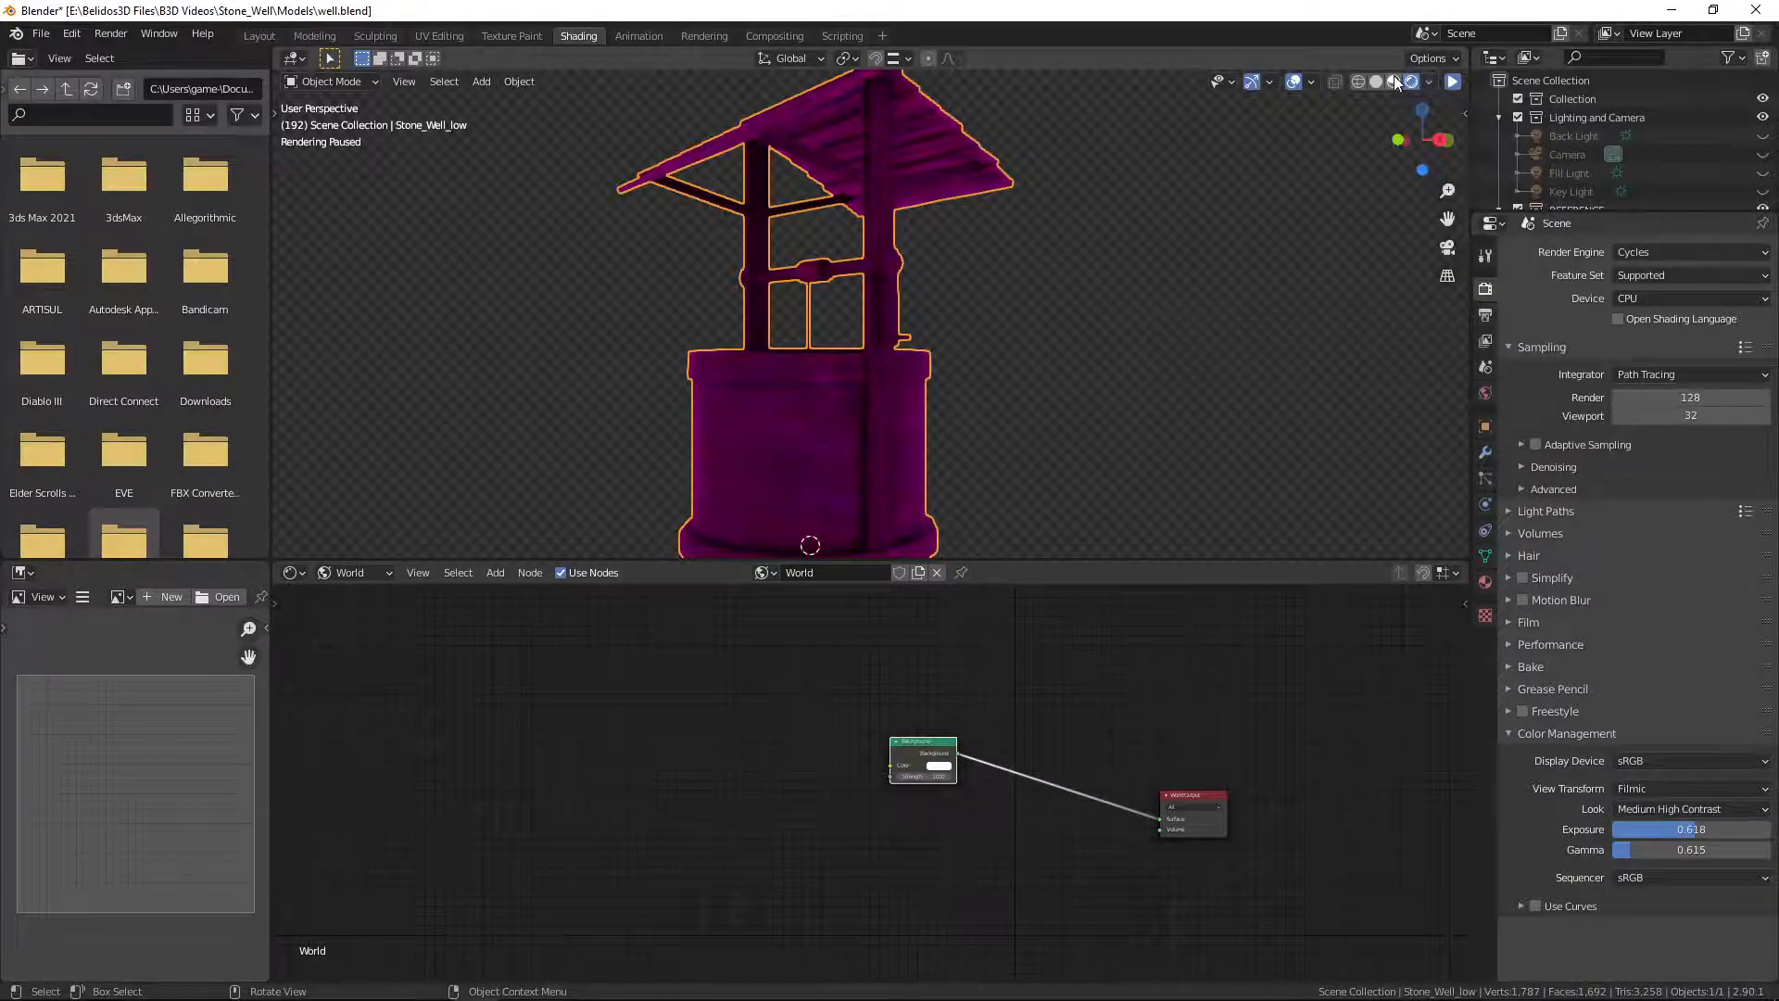
Step: Change the render engine to Eevee and show the well in Rendered viewport shading
click(1395, 82)
click(1659, 251)
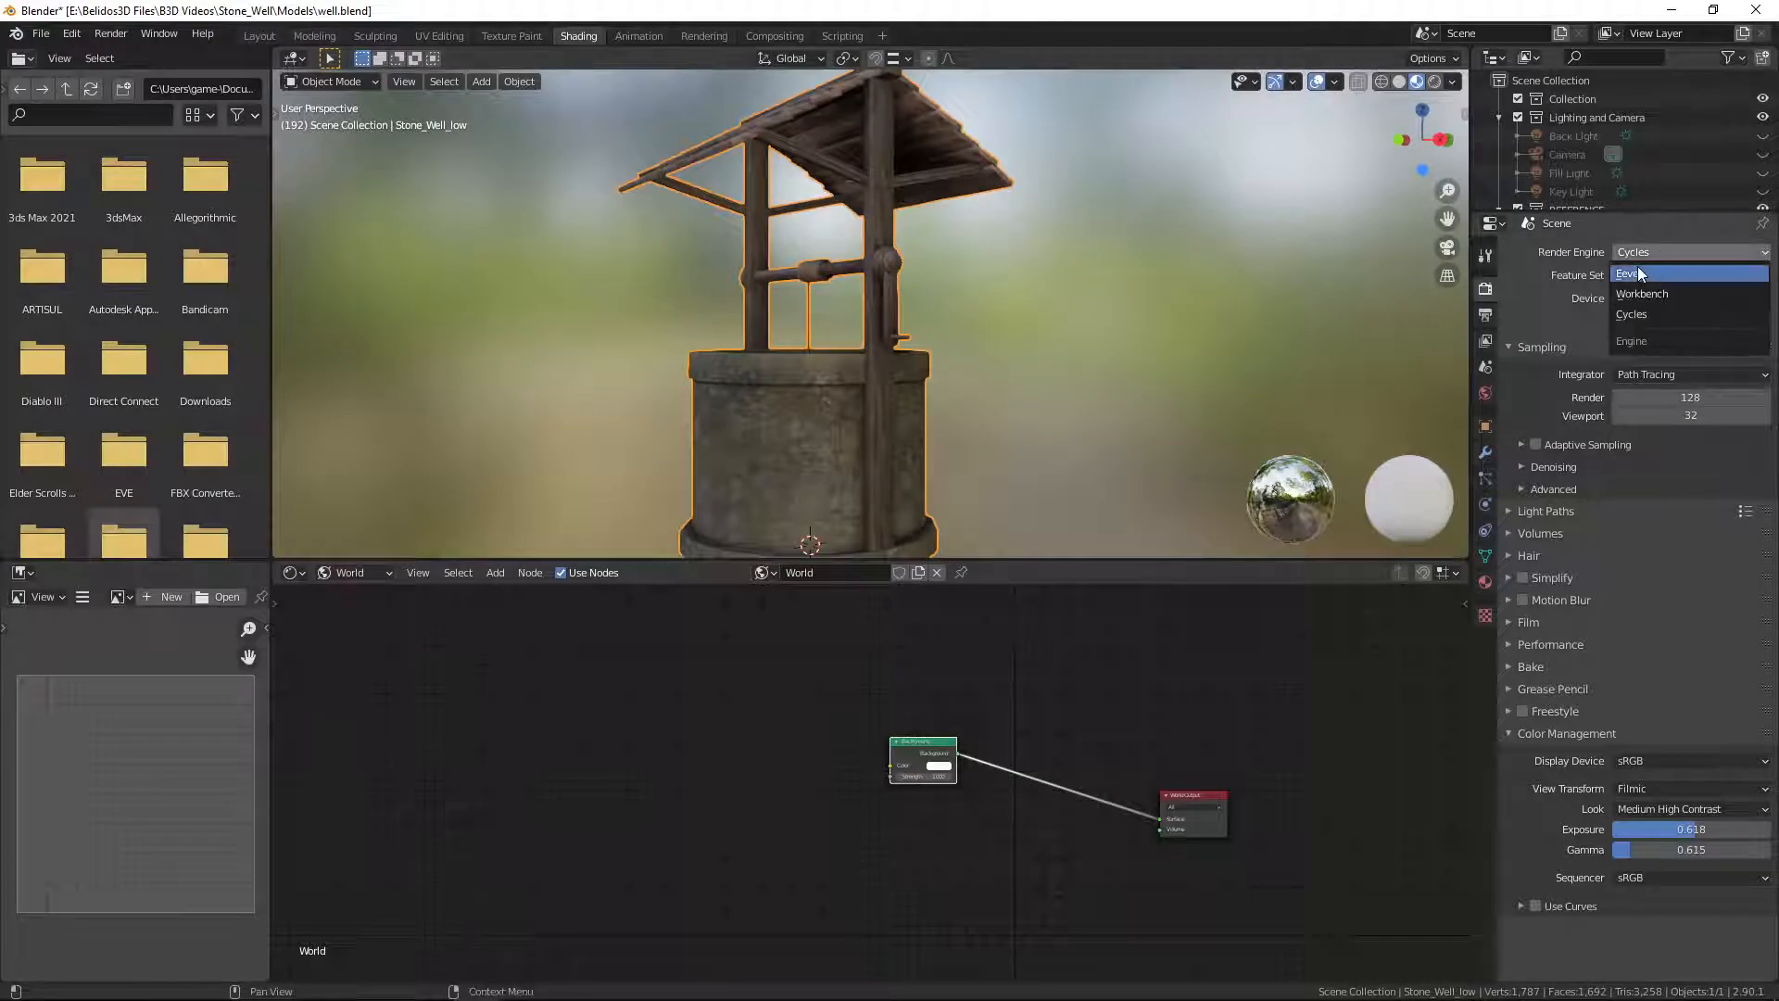
click(1637, 274)
click(1434, 82)
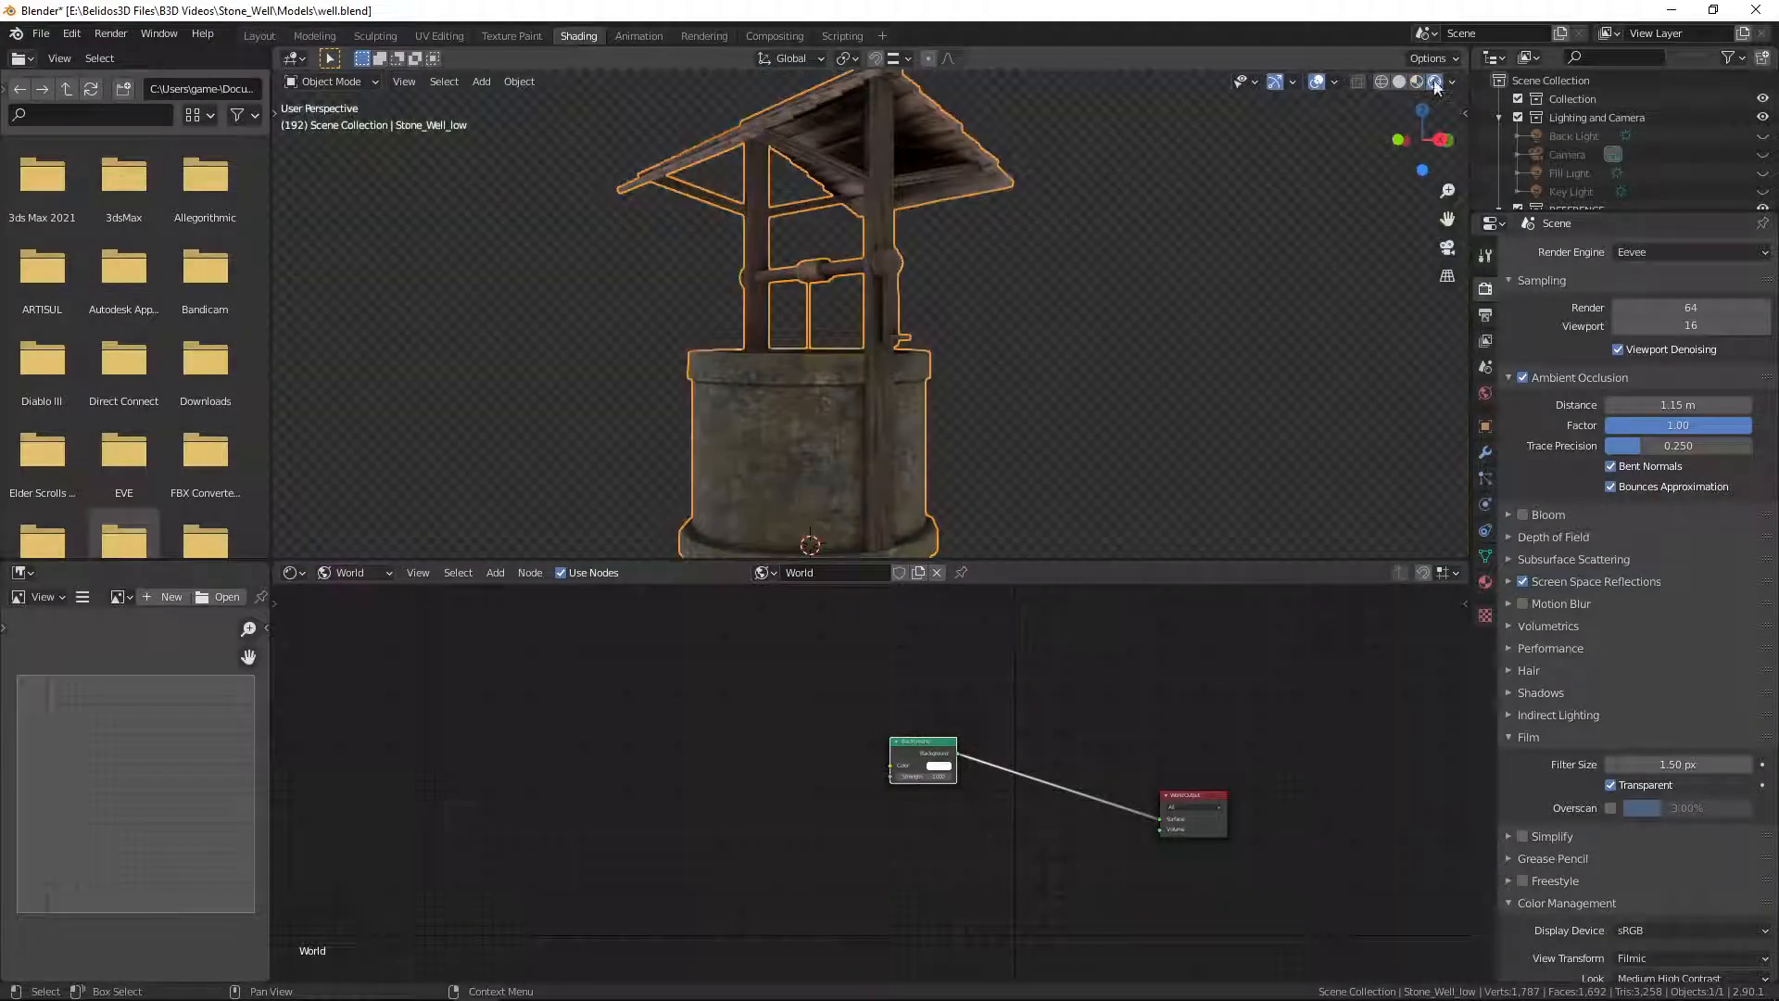
middle_drag(1035, 311, 1035, 356)
Step: Render the current frame, close the render window and deselect the well
key(F12)
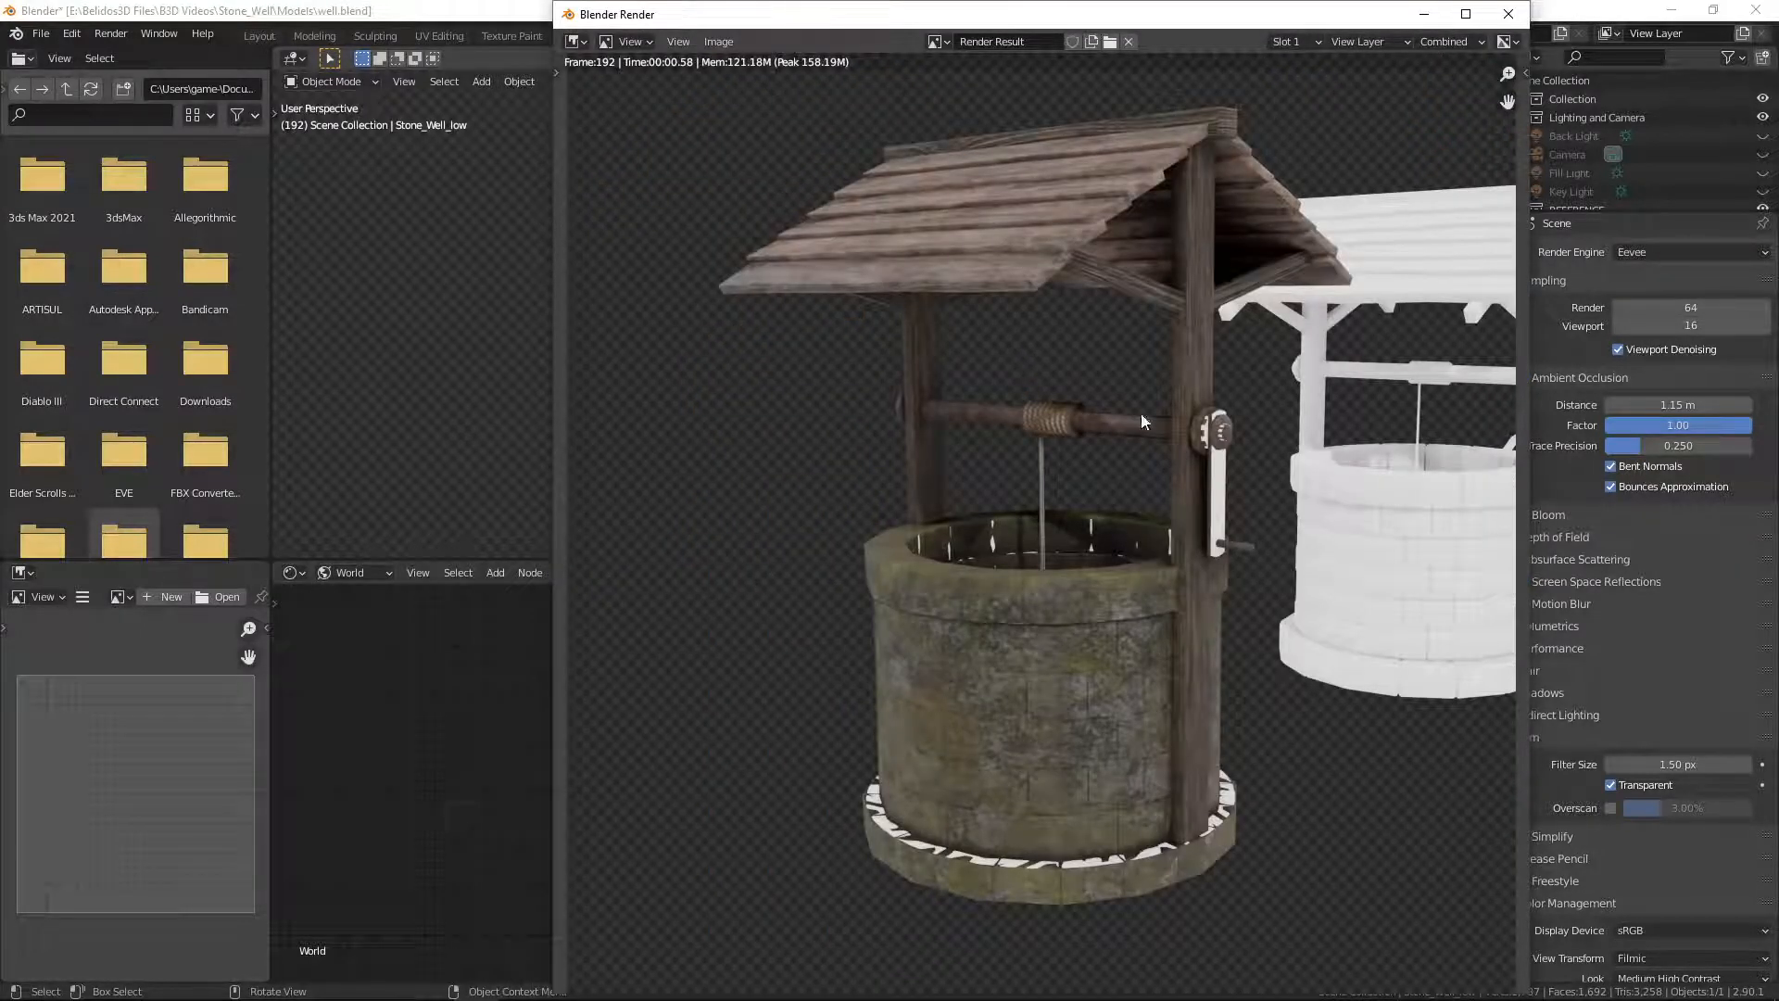
click(1509, 14)
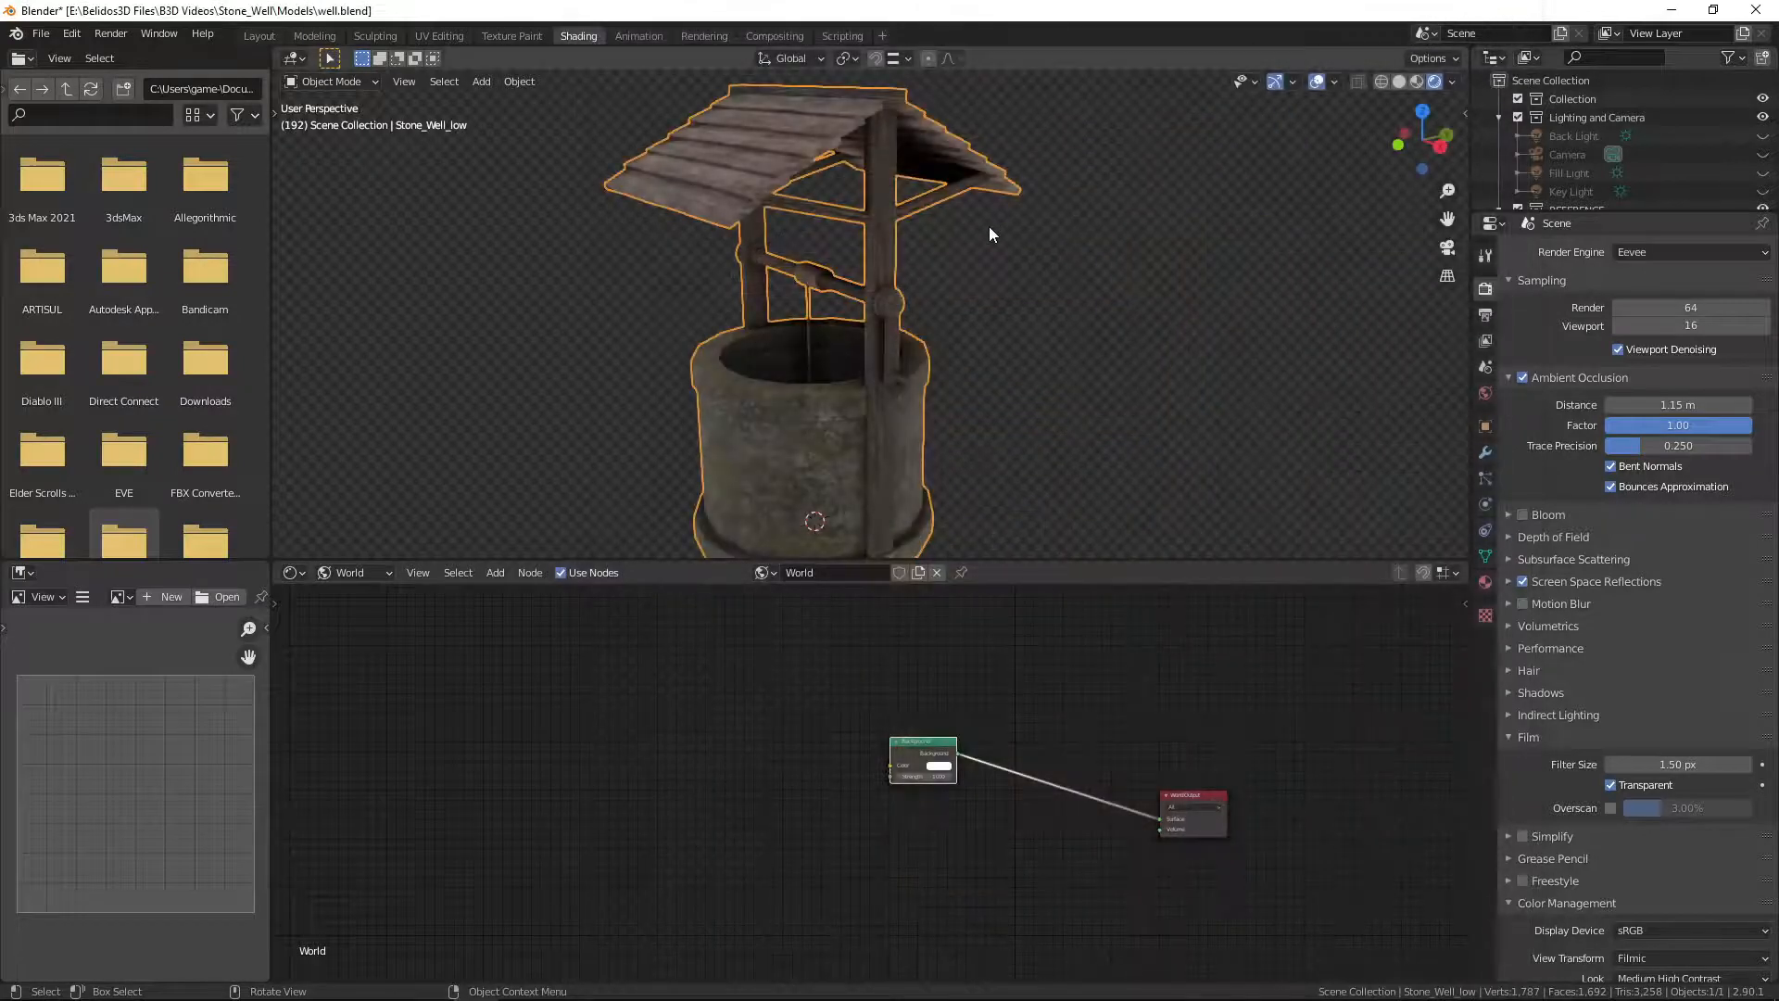
scroll(988, 234, down, 3)
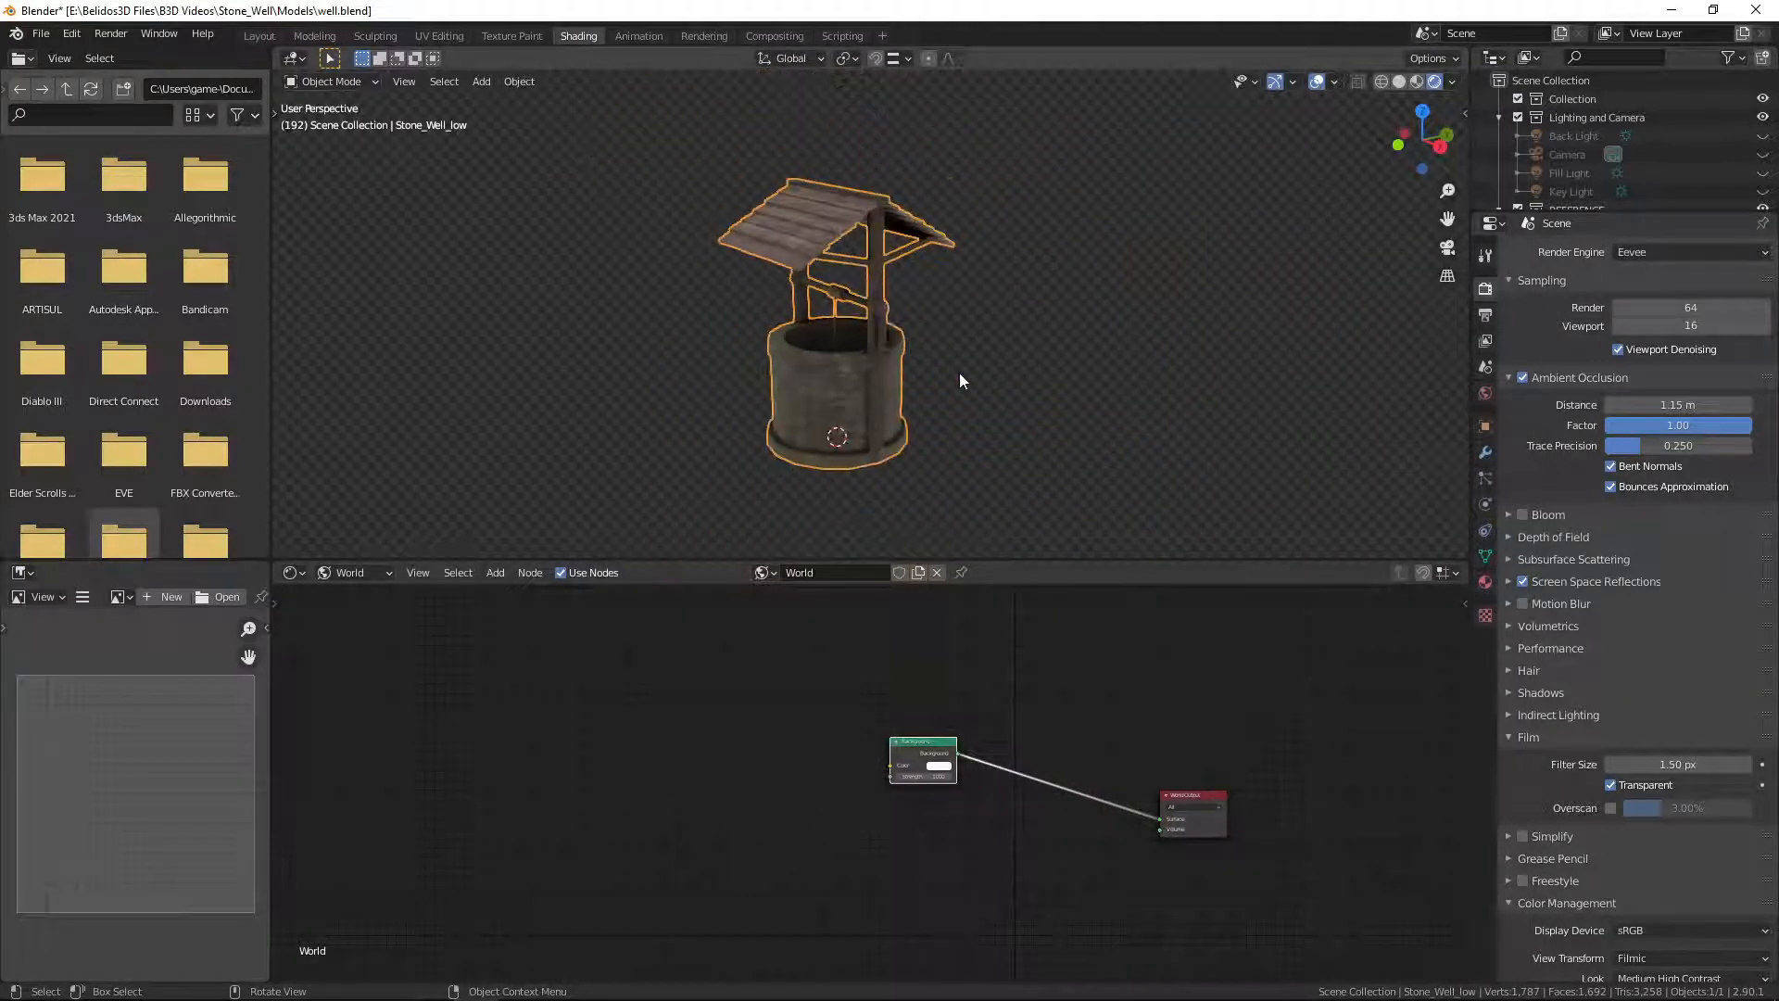
click(1009, 360)
Step: Examine the textured well in the rendered viewport from several angles, including the rope, winch and inner rim up close
middle_drag(876, 359, 893, 328)
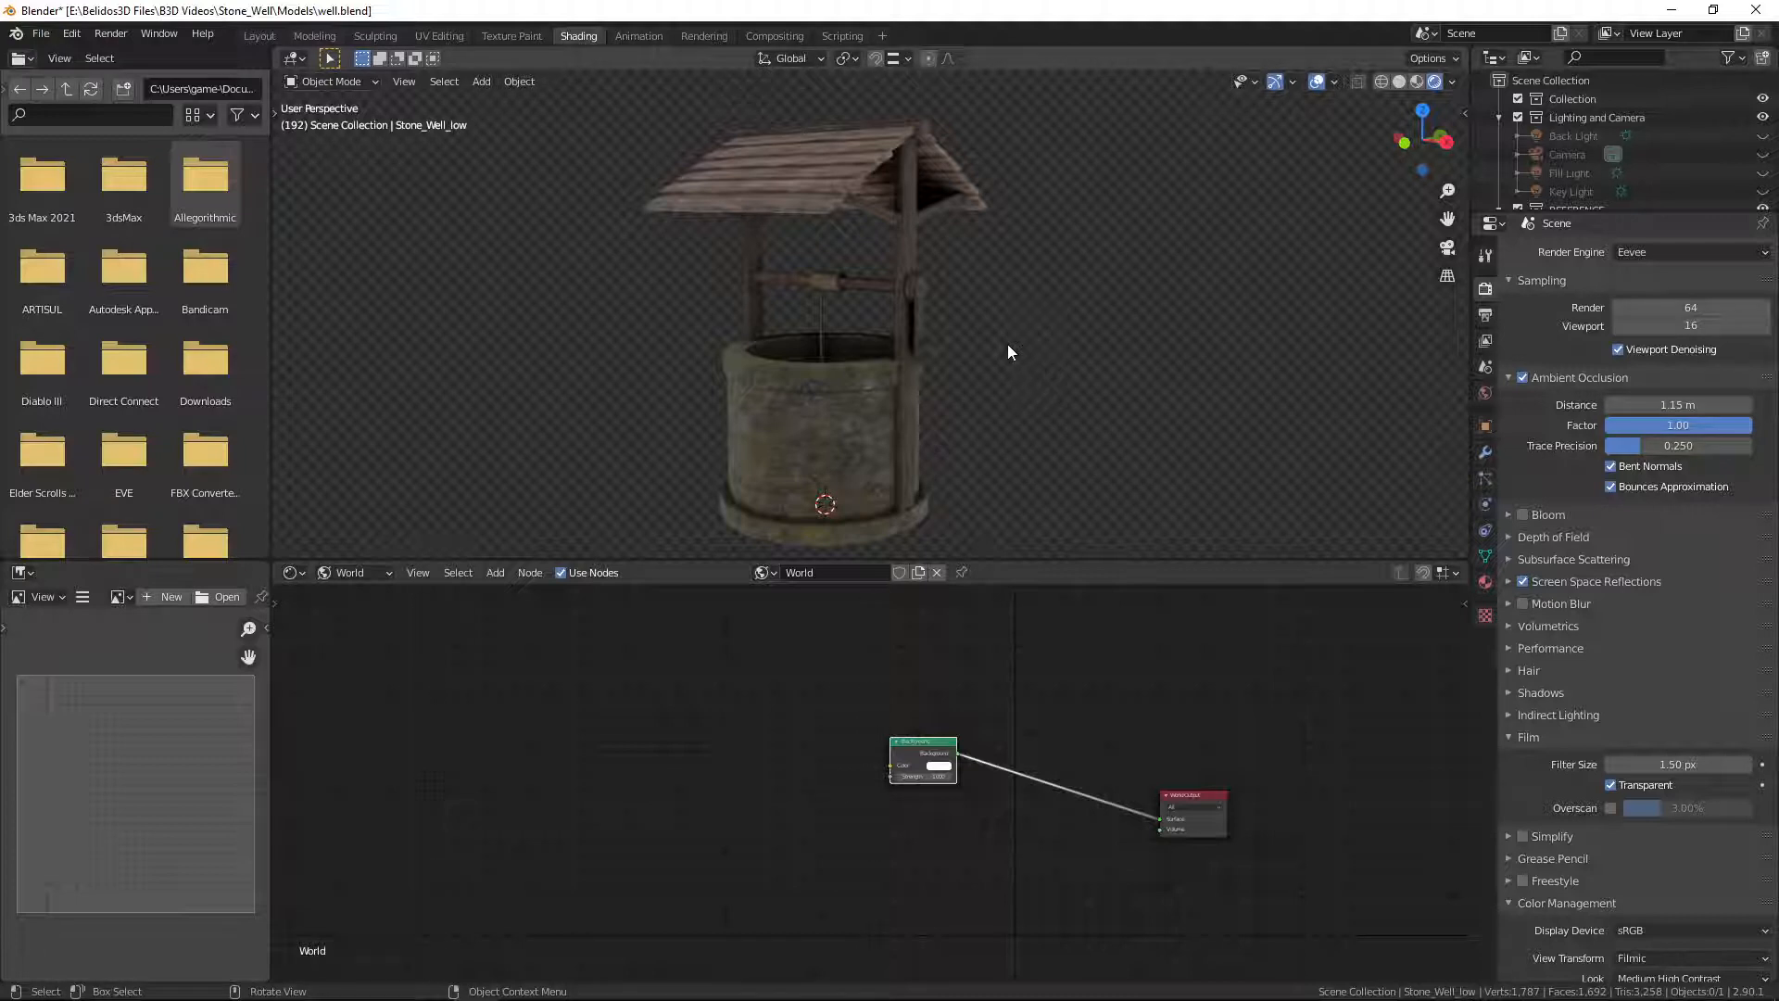
middle_drag(936, 375, 977, 430)
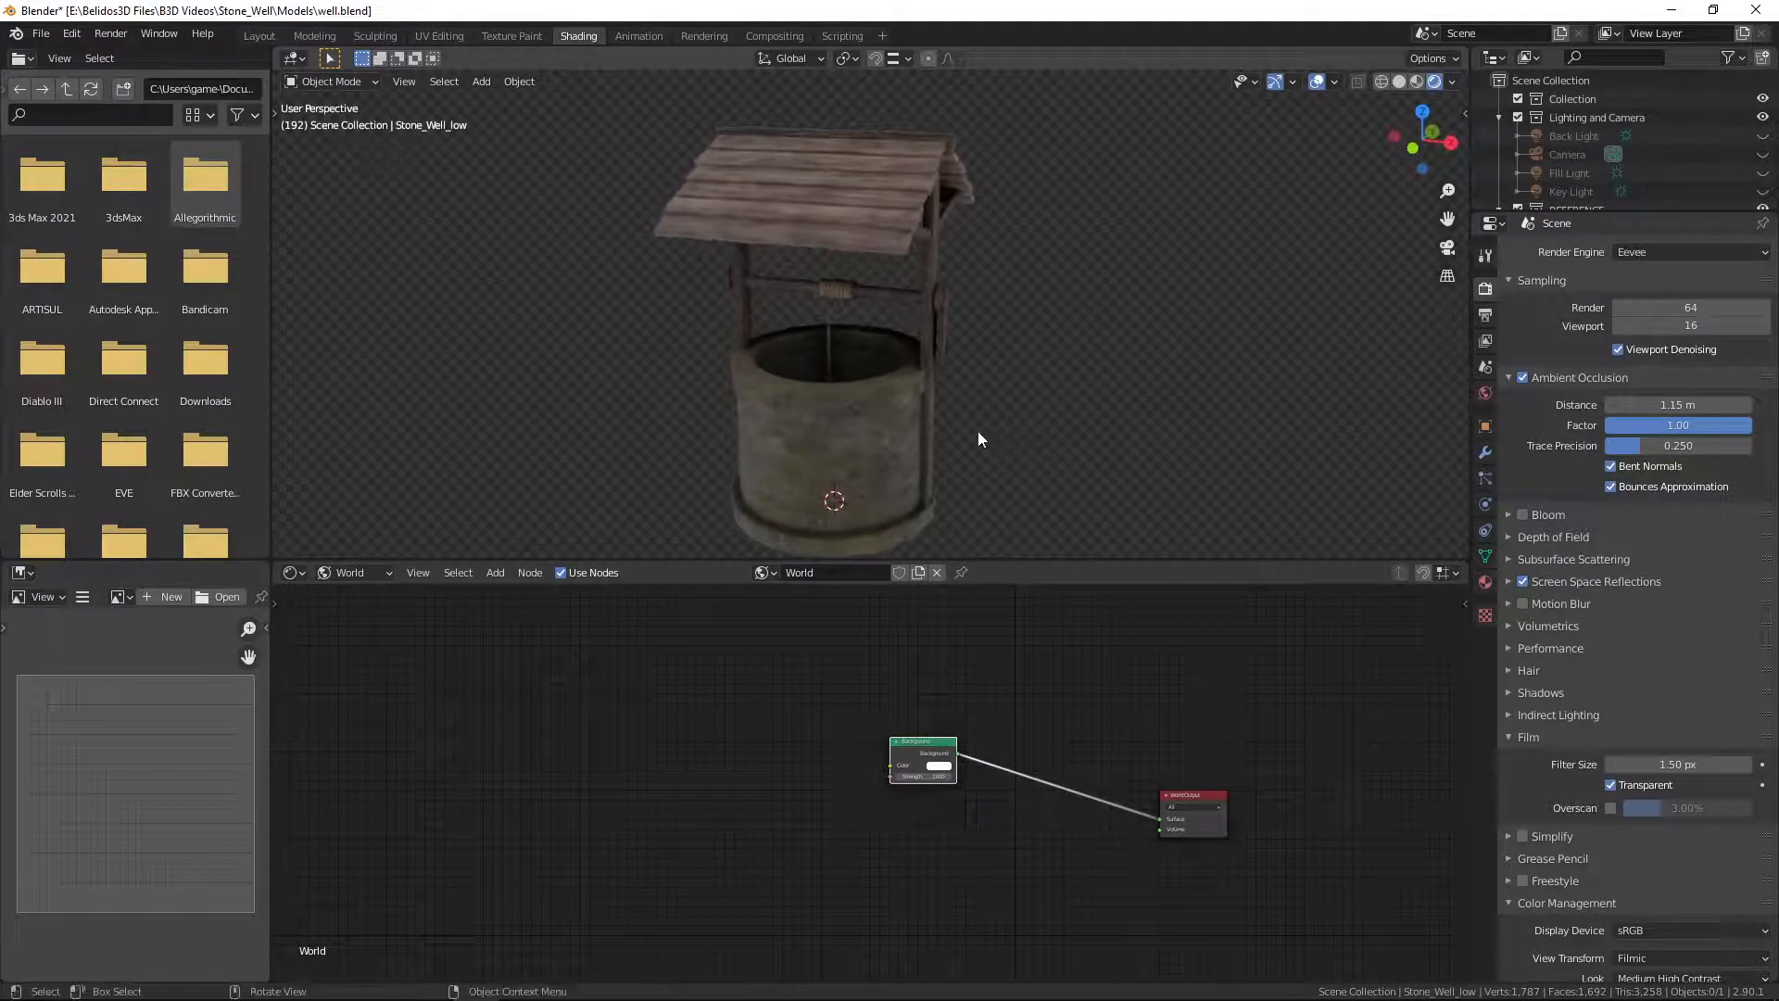
scroll(886, 403, up, 8)
middle_drag(769, 337, 792, 385)
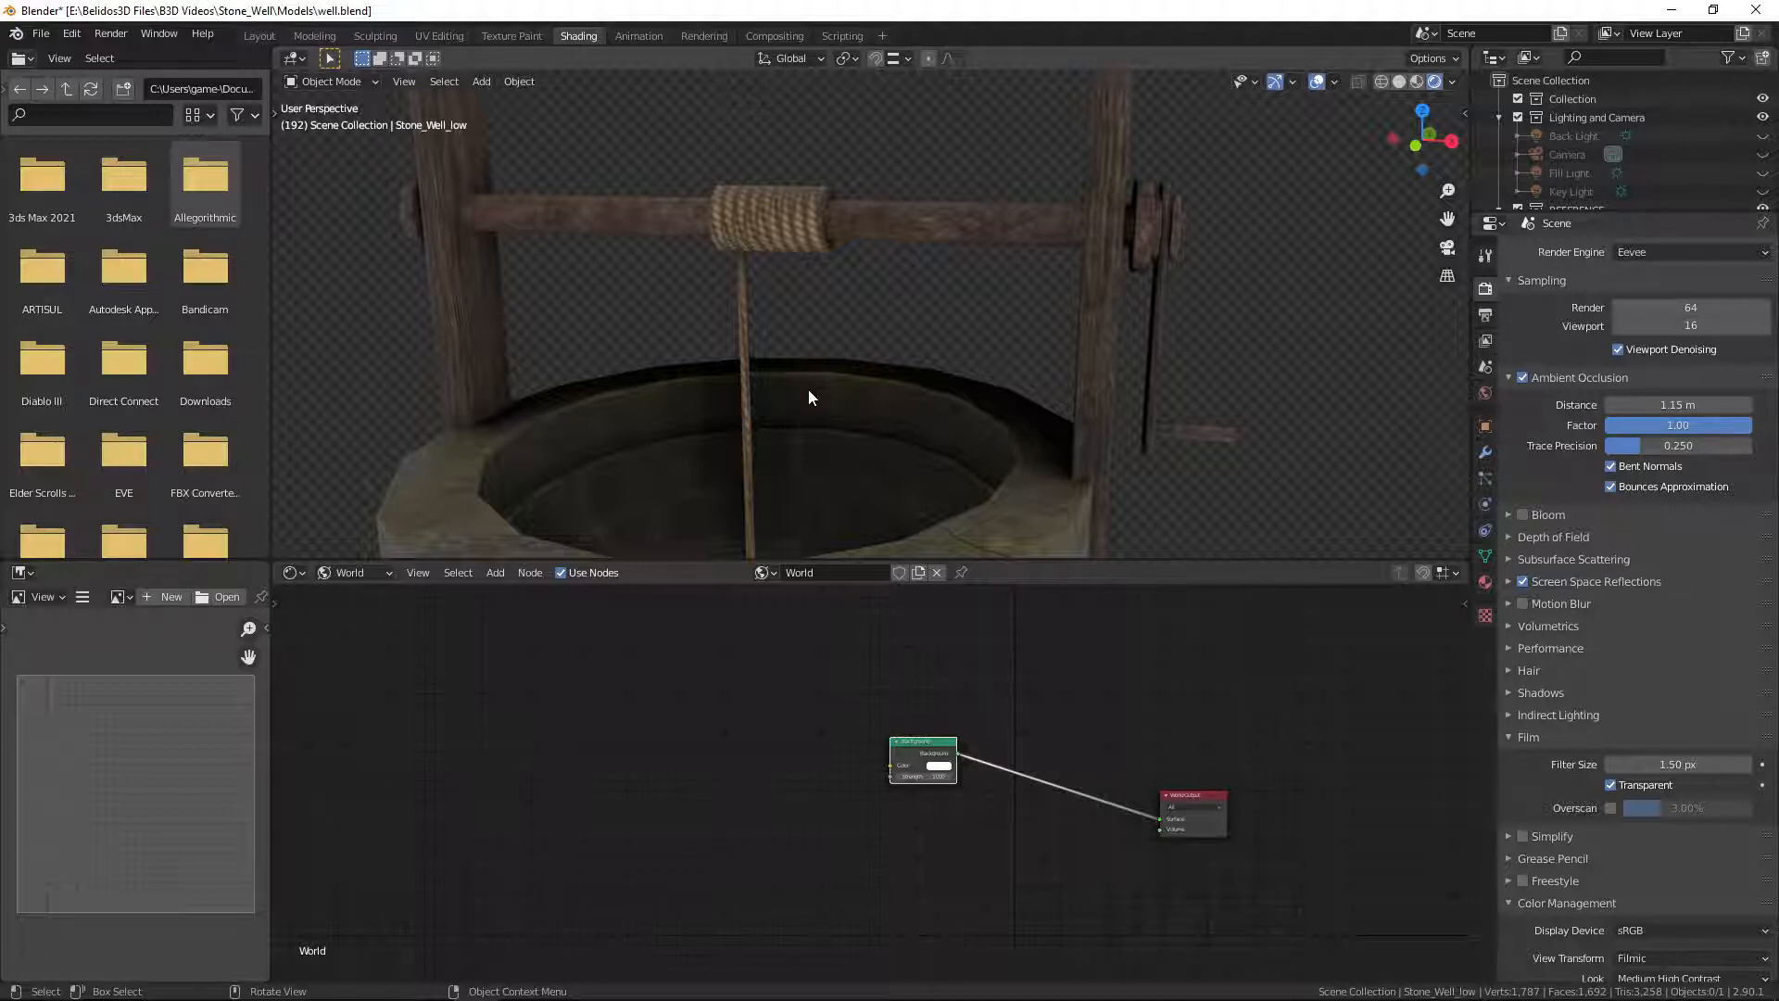
middle_drag(808, 390, 969, 291)
scroll(940, 365, up, 3)
scroll(940, 365, down, 5)
scroll(917, 352, up, 3)
scroll(964, 285, down, 3)
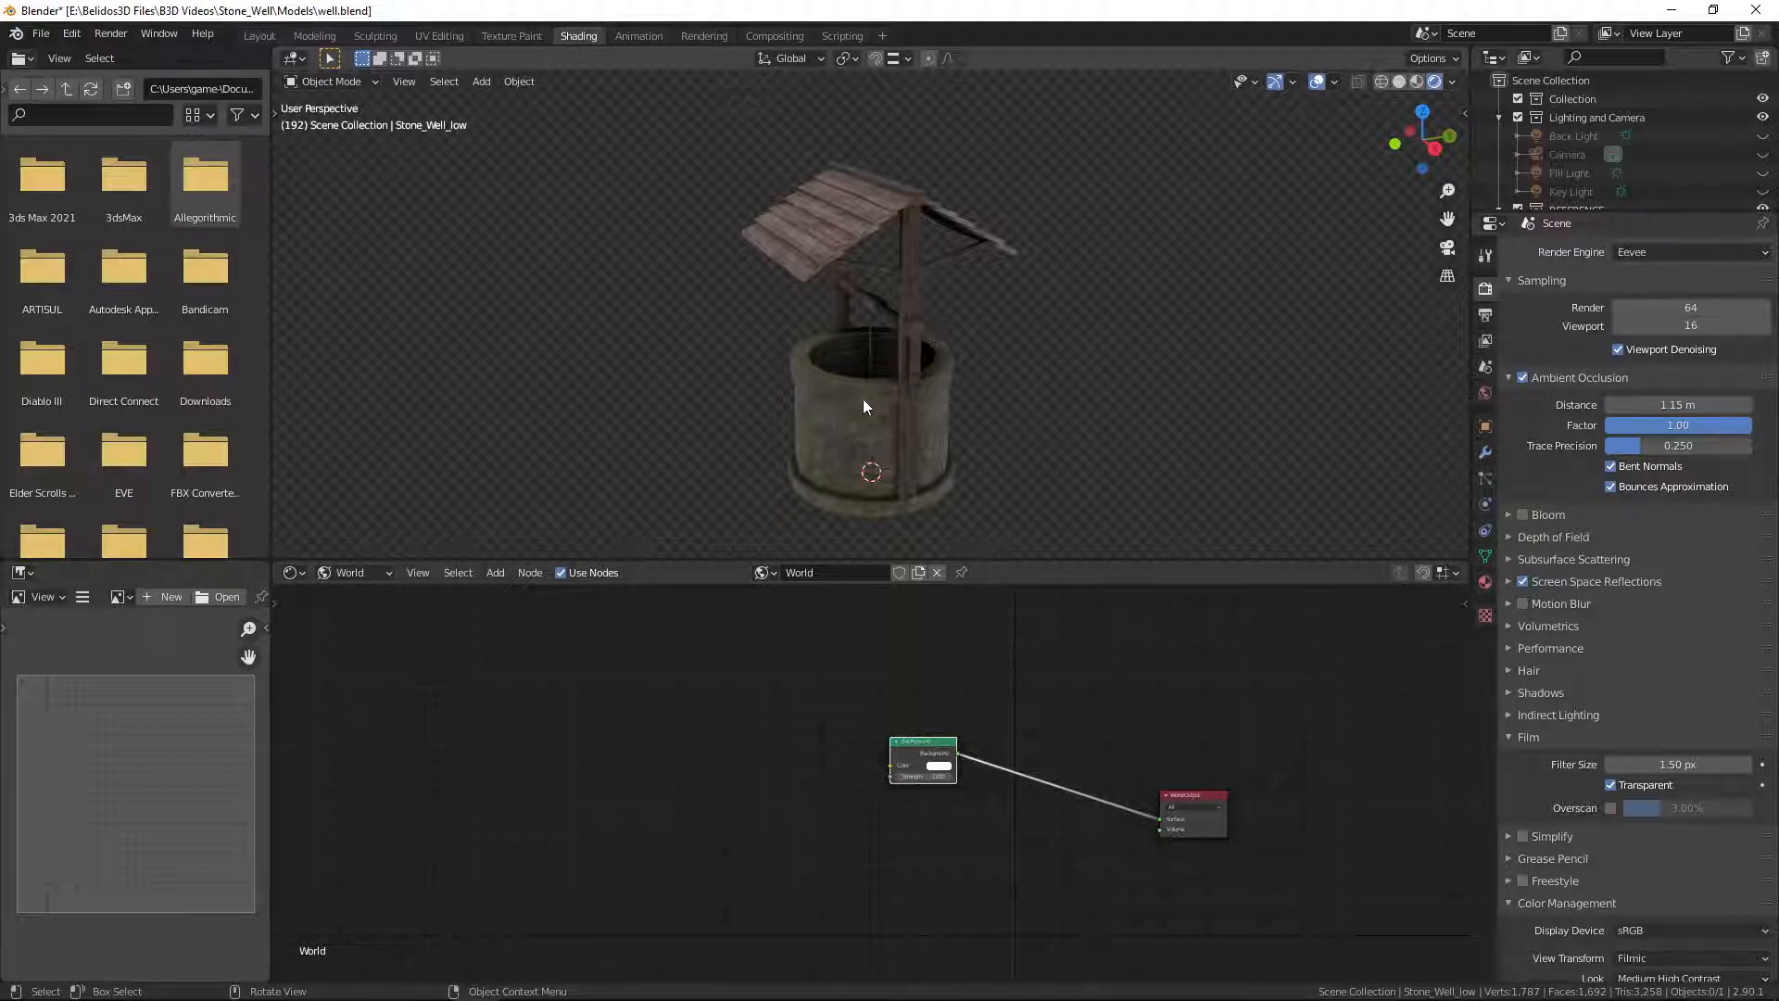
mouse_move(864, 399)
middle_down()
mouse_move(925, 405)
mouse_move(929, 312)
mouse_move(981, 365)
mouse_move(828, 447)
mouse_move(901, 363)
mouse_move(928, 380)
mouse_move(931, 411)
mouse_move(836, 374)
mouse_move(926, 352)
mouse_move(947, 371)
mouse_move(848, 388)
mouse_move(906, 382)
mouse_move(884, 383)
middle_up()
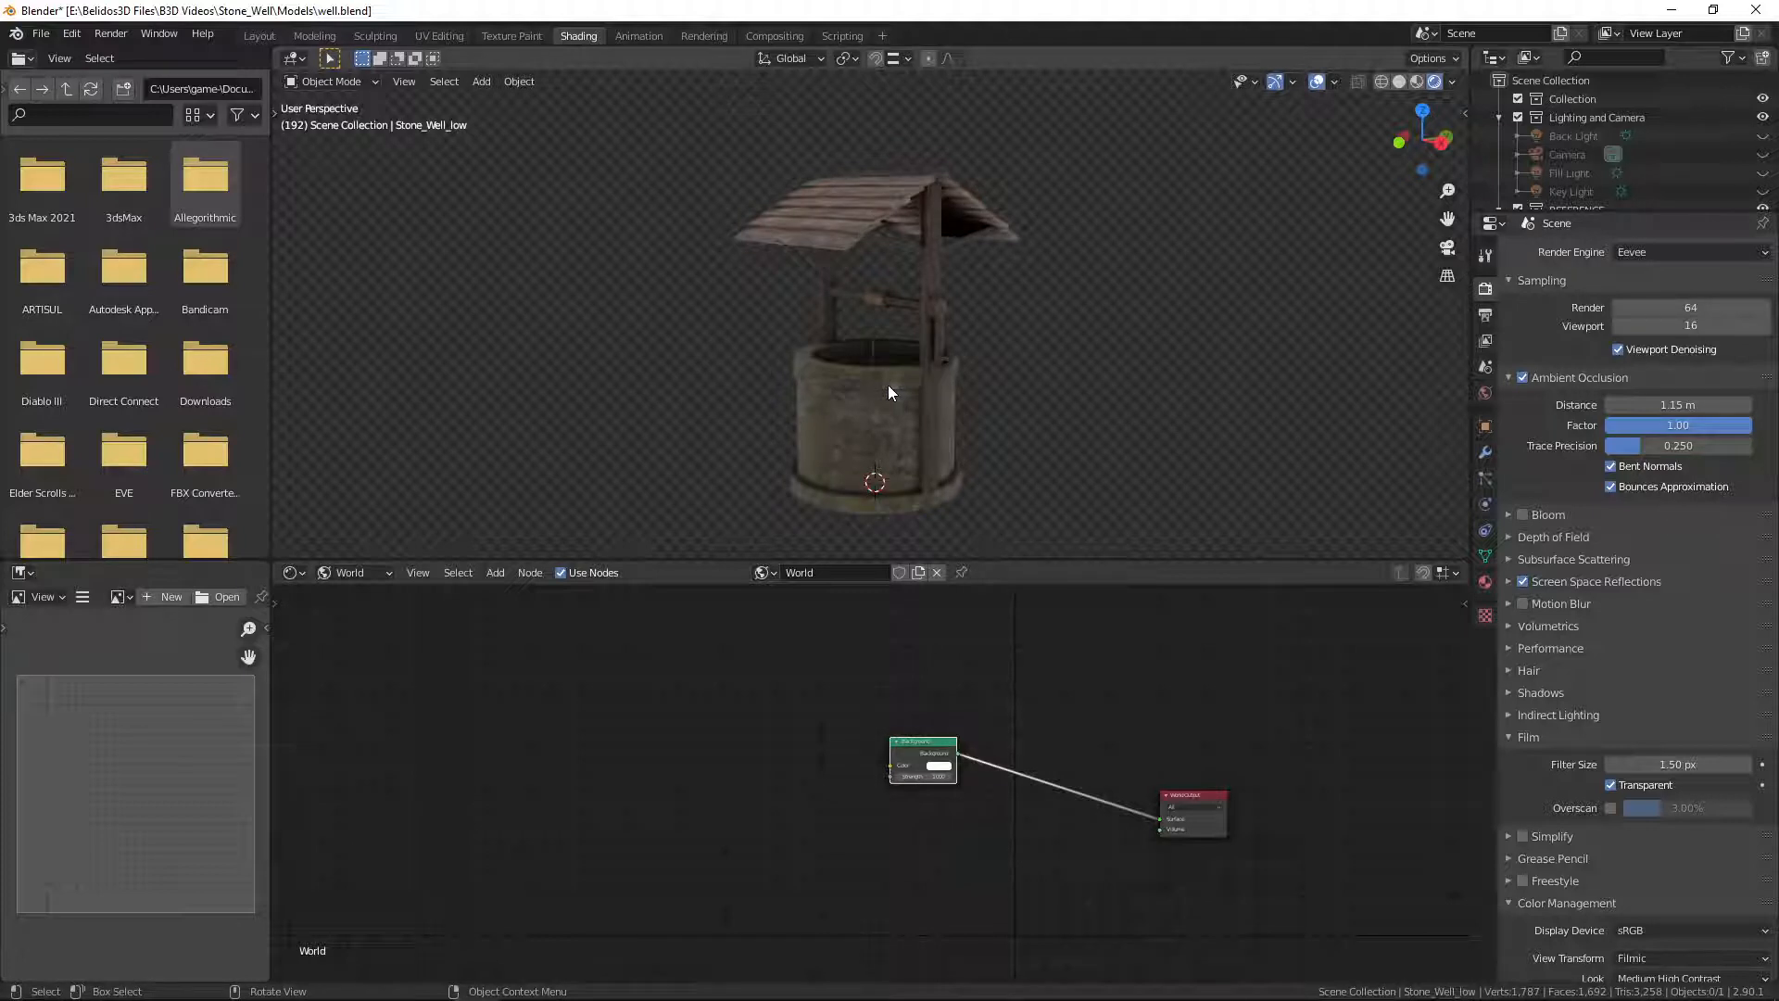